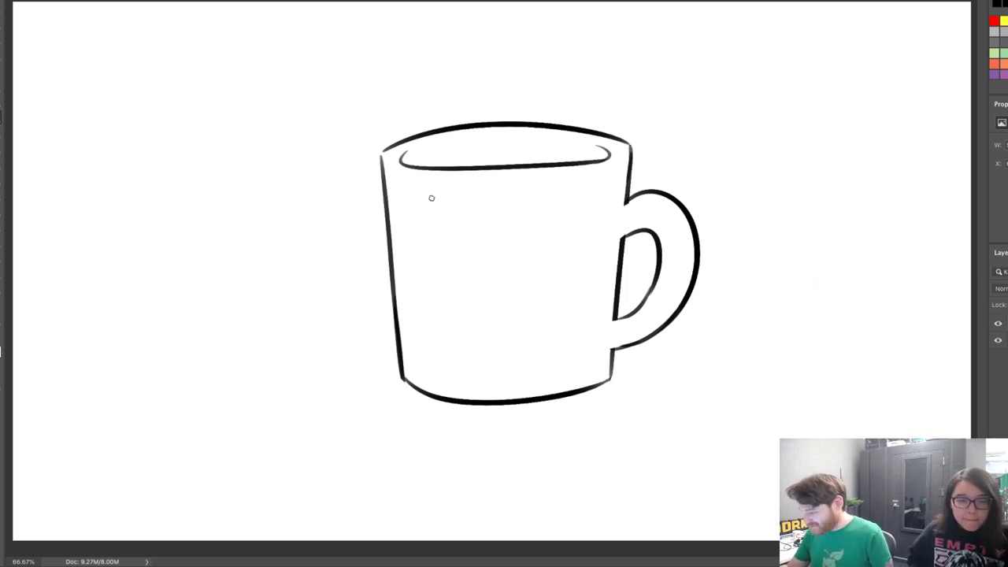
left_click_drag(380, 155, 418, 138)
key("ctrl+z")
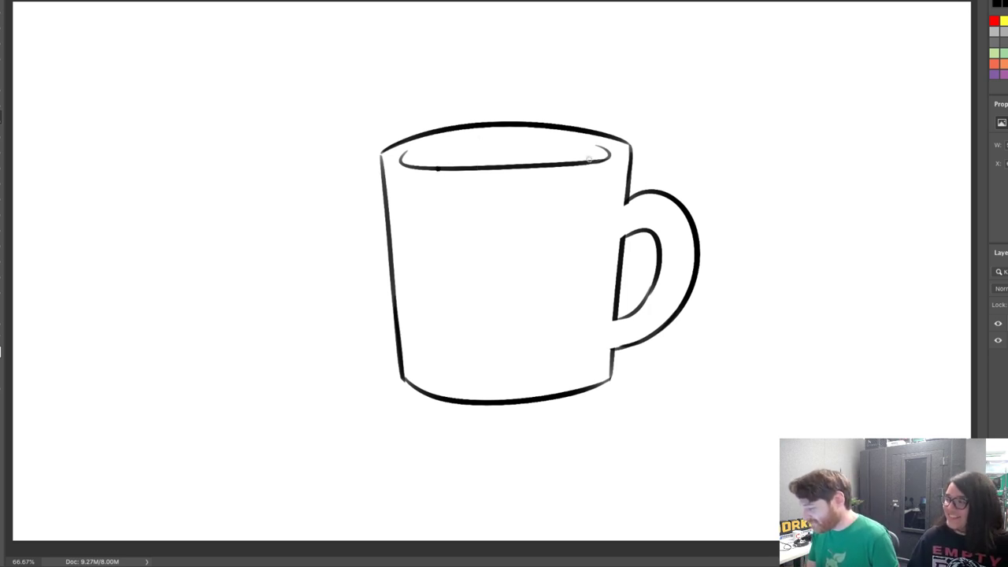
left_click_drag(438, 167, 588, 158)
key("ctrl+z")
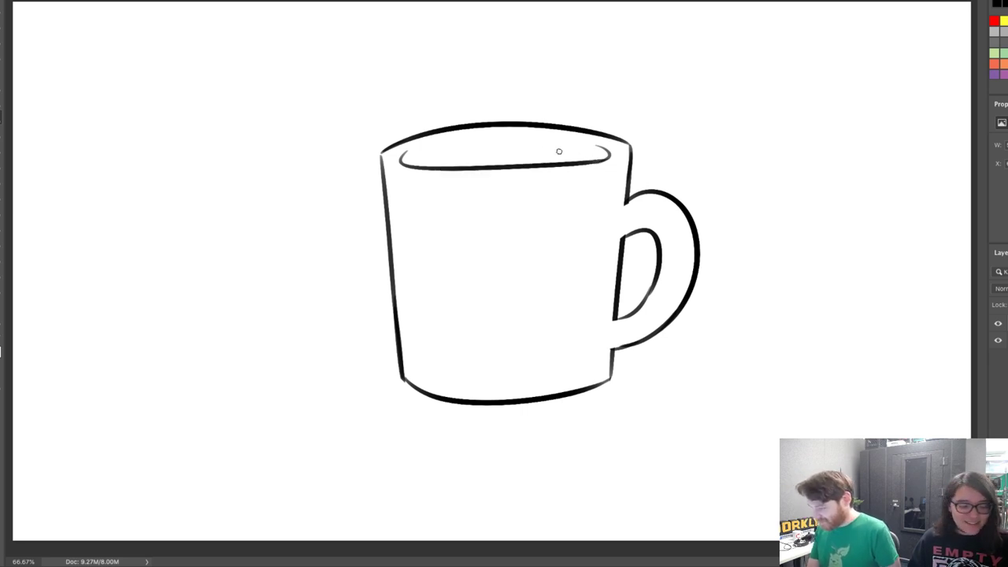
left_click_drag(424, 167, 573, 161)
key("ctrl+z")
mouse_move(421, 164)
left_mouse_down()
mouse_move(504, 143)
mouse_move(564, 149)
left_mouse_up()
key("ctrl+z")
mouse_move(690, 53)
left_mouse_down()
mouse_move(677, 104)
mouse_move(764, 109)
left_mouse_up()
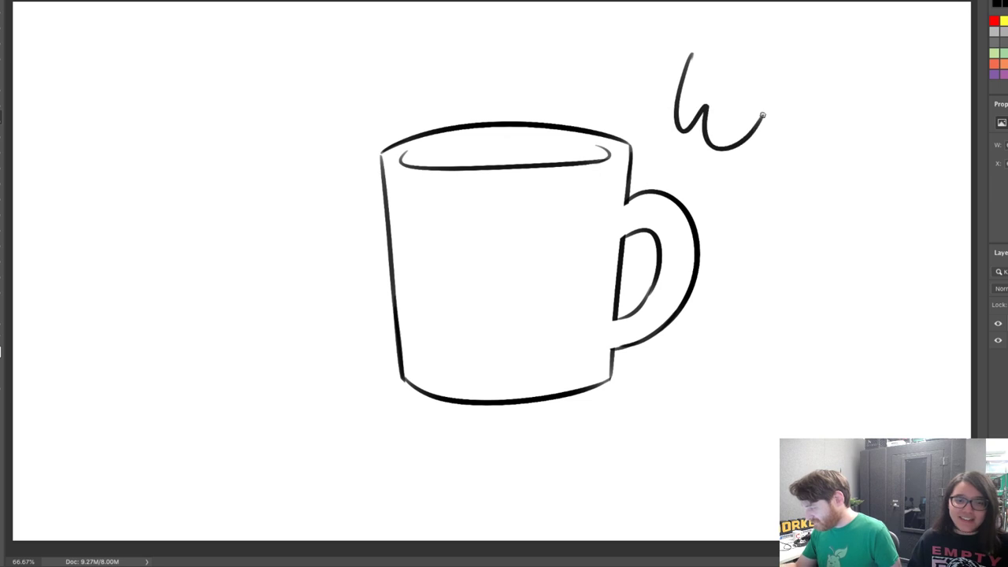
key("ctrl+z")
Draw a shallow curved liquid surface inside the mug's rim and fill the area beneath it with black
left_click_drag(437, 167, 588, 156)
key("ctrl+z")
left_click_drag(419, 166, 595, 161)
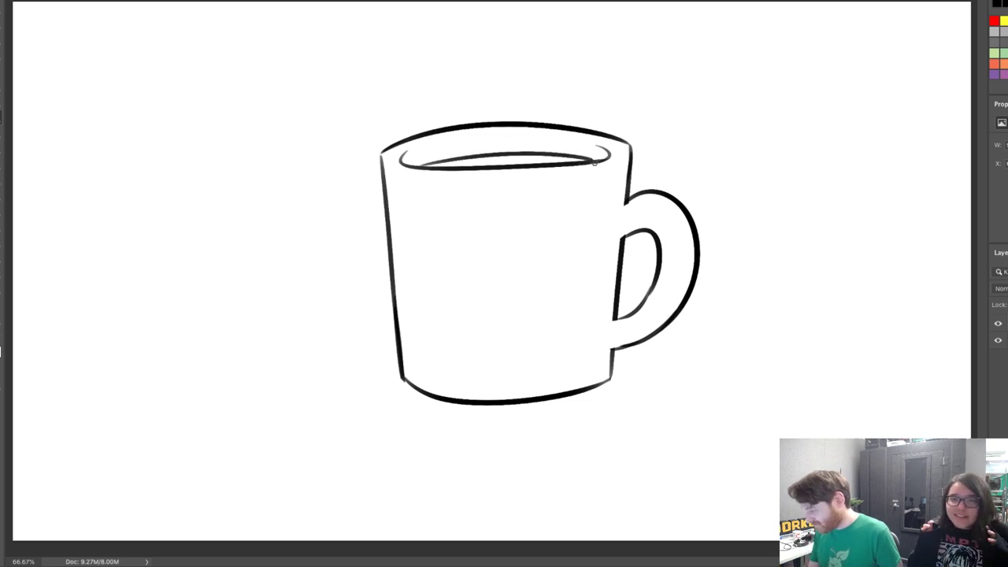
mouse_move(419, 167)
left_mouse_down()
mouse_move(576, 160)
mouse_move(552, 160)
mouse_move(612, 148)
left_mouse_up()
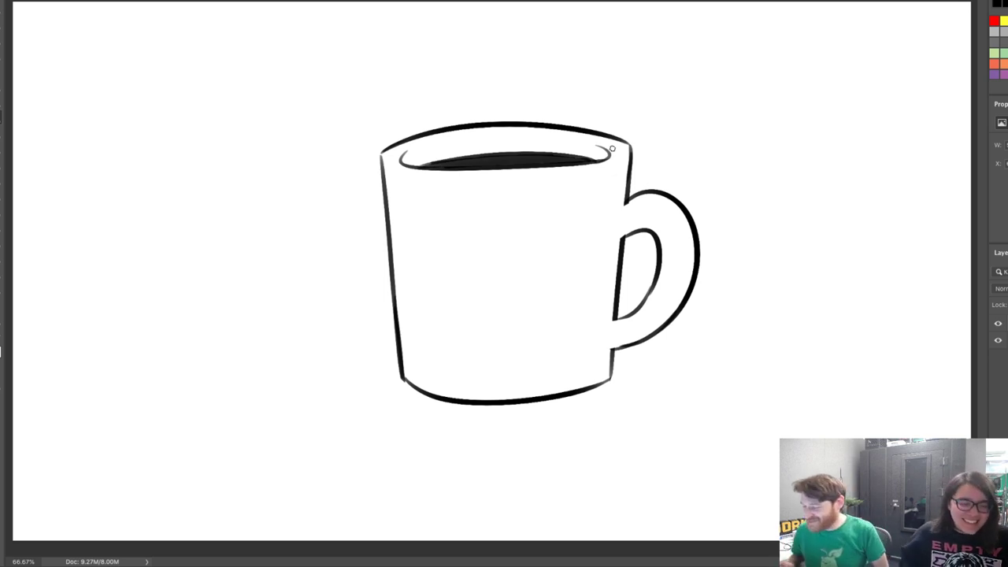
Move the whole mug drawing slightly up and to the left on the canvas
key("ctrl+t")
left_click_drag(527, 204, 495, 197)
key("Return")
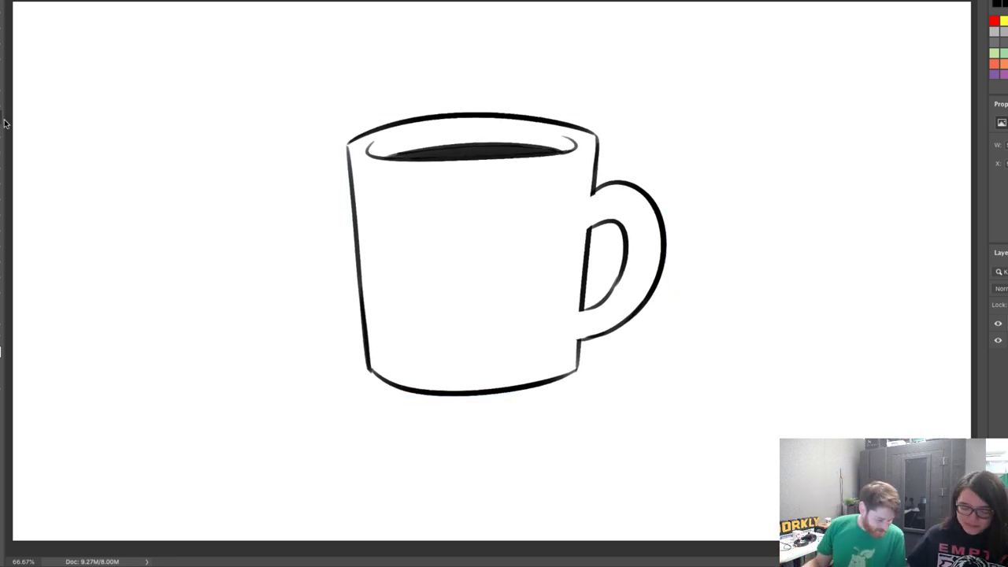
Sketch the carton's left edge, top flap and sloping roof lines on the front of the mug
left_click_drag(407, 233, 413, 330)
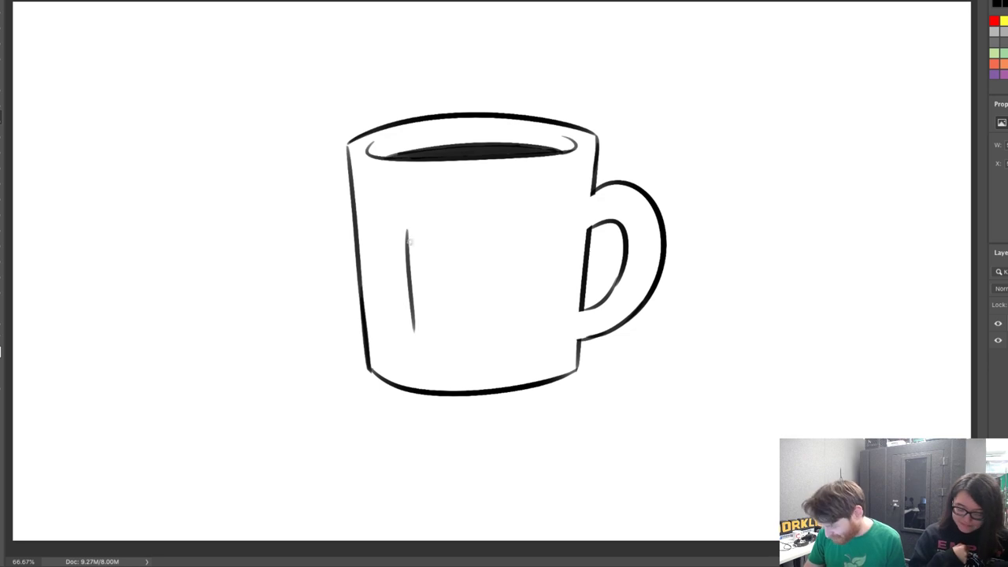
key("ctrl+z")
left_click_drag(403, 231, 413, 316)
mouse_move(403, 233)
left_mouse_down()
mouse_move(444, 194)
mouse_move(466, 190)
mouse_move(421, 209)
mouse_move(422, 196)
mouse_move(511, 179)
mouse_move(524, 191)
mouse_move(497, 232)
left_mouse_up()
key("ctrl+z")
left_click_drag(512, 198, 540, 229)
key("ctrl+z")
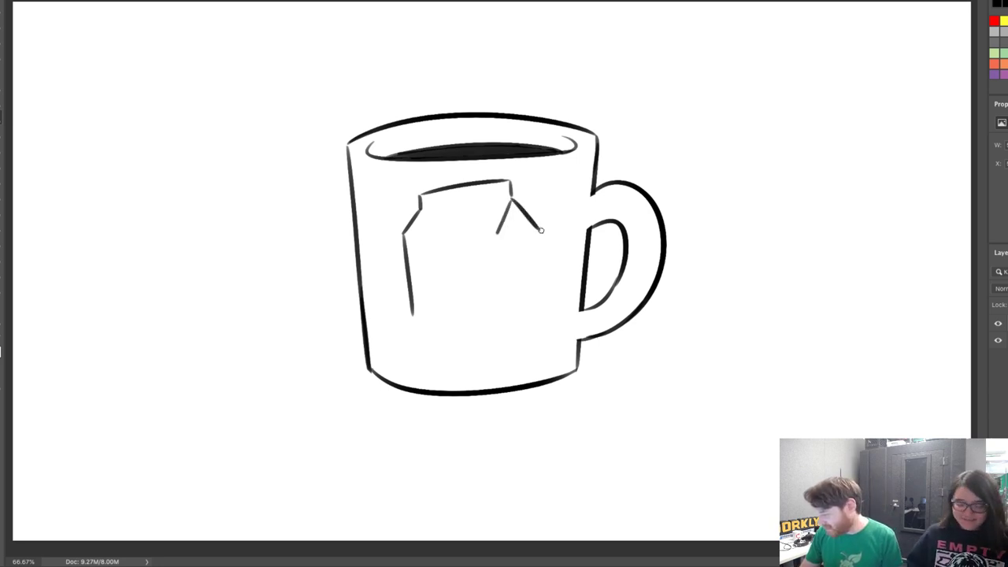
Draw the horizontal fold line below the carton's roof and the vertical front corner edge
left_click_drag(408, 236, 495, 235)
key("ctrl+z")
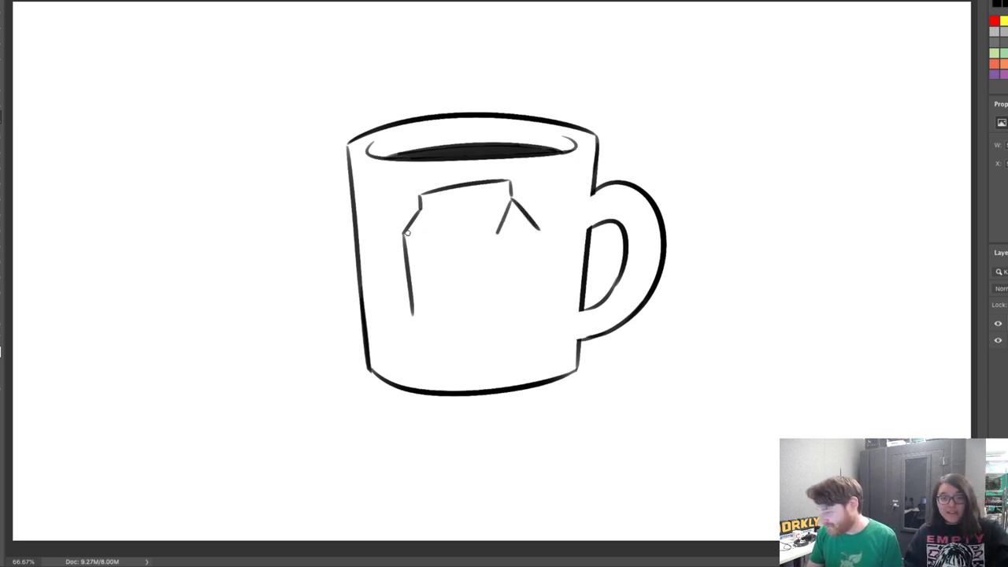
mouse_move(405, 235)
left_mouse_down()
mouse_move(496, 231)
mouse_move(500, 314)
left_mouse_up()
key("ctrl+z")
left_click_drag(496, 233, 503, 315)
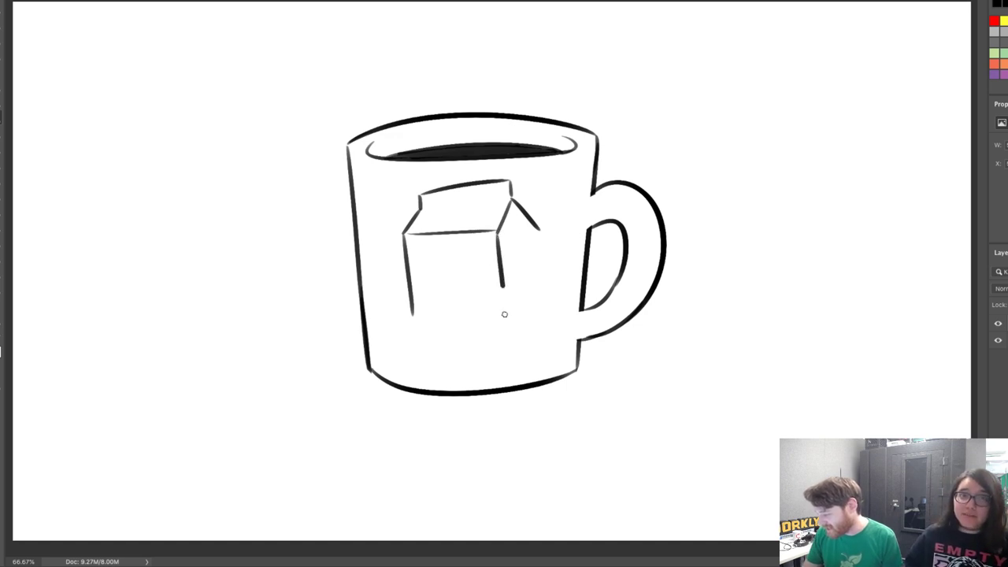
Close the carton's body with its bottom edges and the right side edge
mouse_move(416, 326)
left_mouse_down()
mouse_move(518, 328)
mouse_move(507, 328)
mouse_move(546, 309)
left_mouse_up()
left_click_drag(539, 231, 542, 304)
key("ctrl+z")
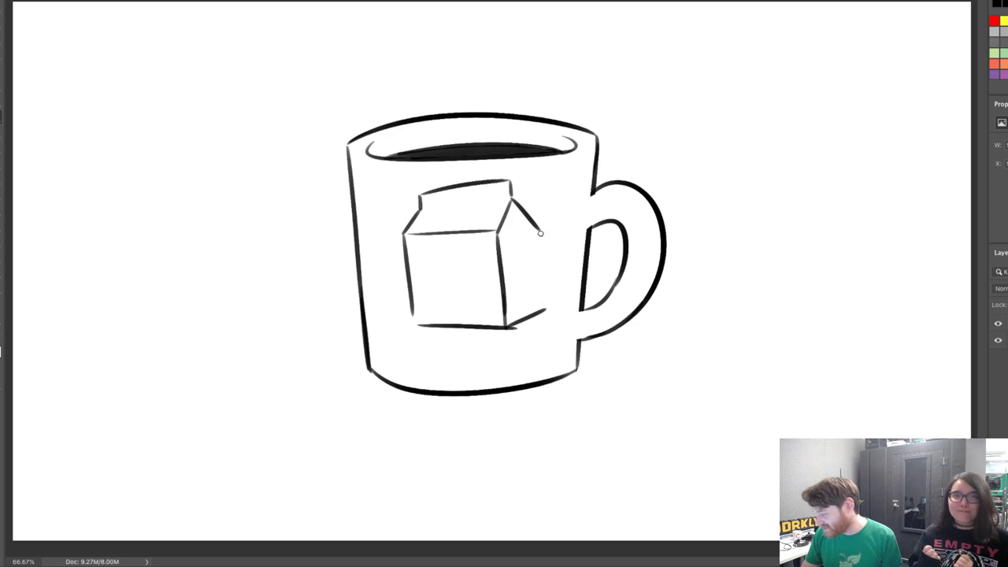
left_click_drag(540, 230, 543, 313)
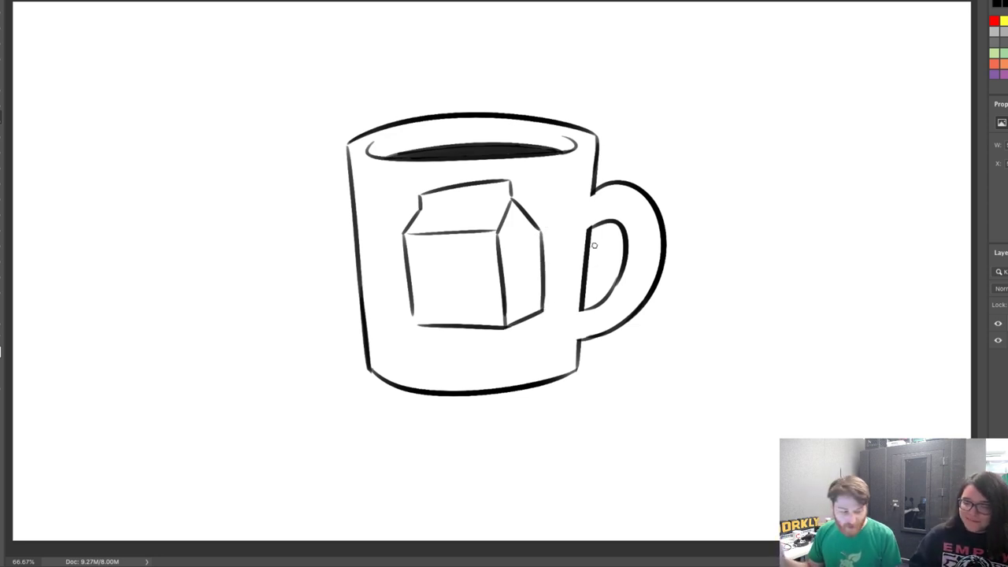
Add a bent straw poking into the carton's roof and a stripe around the carton's base
left_click_drag(394, 198, 444, 219)
key("ctrl+z")
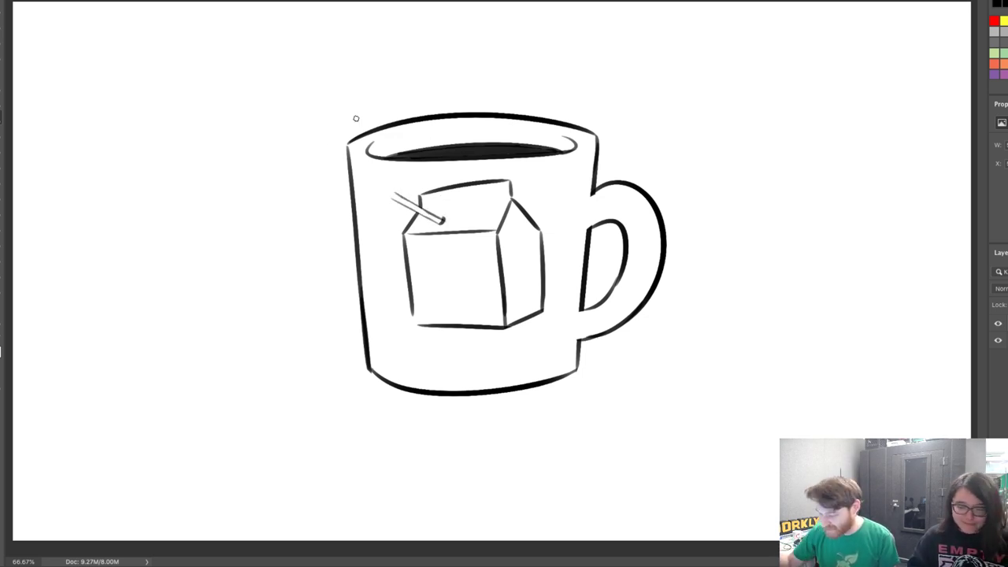
mouse_move(394, 199)
left_mouse_down()
mouse_move(376, 192)
mouse_move(397, 190)
left_mouse_up()
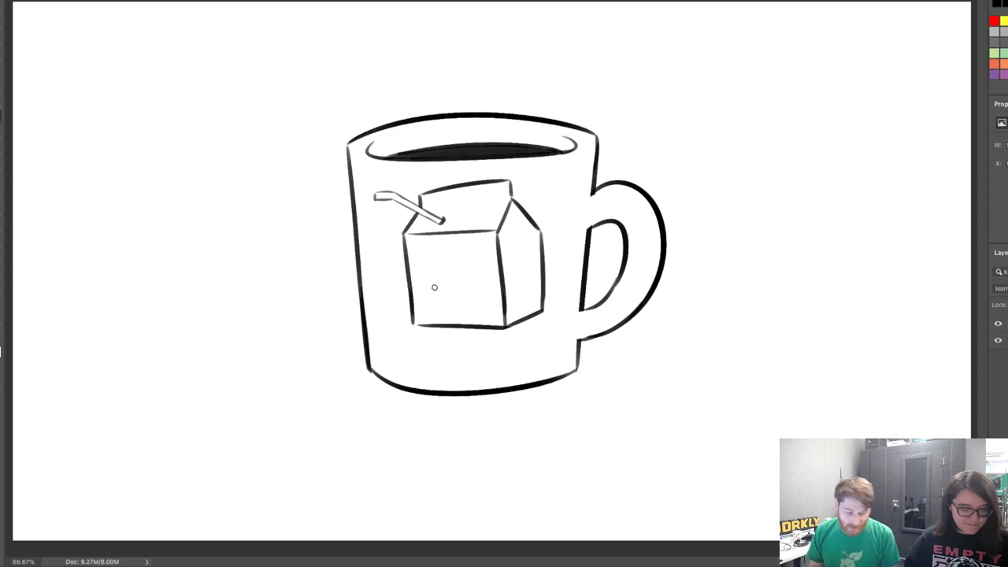
mouse_move(414, 304)
left_mouse_down()
mouse_move(502, 303)
mouse_move(554, 285)
left_mouse_up()
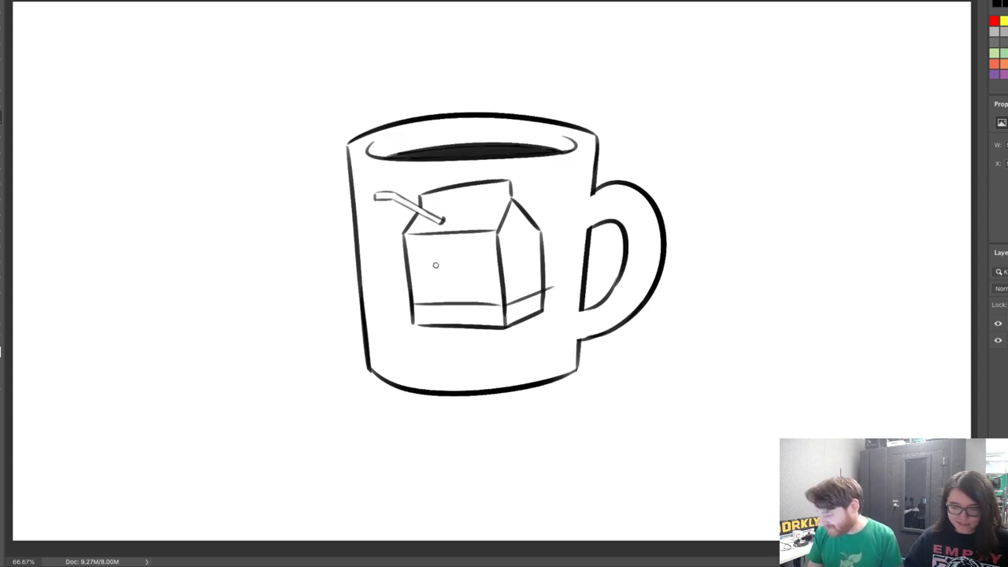
Draw a curly emblem resembling a 2, with smaller loops beside it, on the carton's front face
left_click_drag(425, 254, 436, 259)
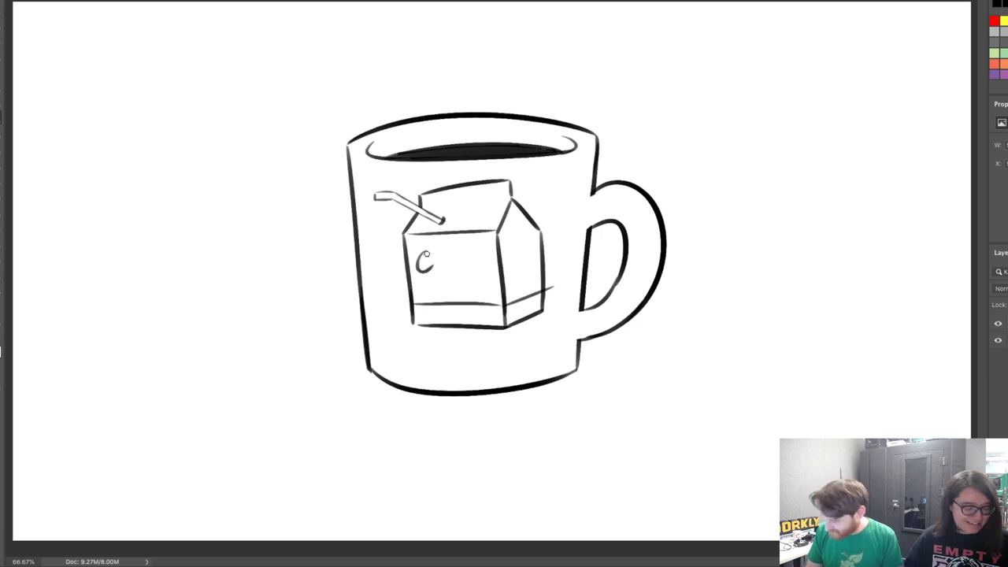
mouse_move(435, 252)
left_mouse_down()
mouse_move(485, 271)
mouse_move(468, 257)
mouse_move(446, 284)
mouse_move(487, 245)
mouse_move(467, 280)
left_mouse_up()
key("ctrl+z")
key("ctrl+z")
key("ctrl+z")
key("ctrl+z")
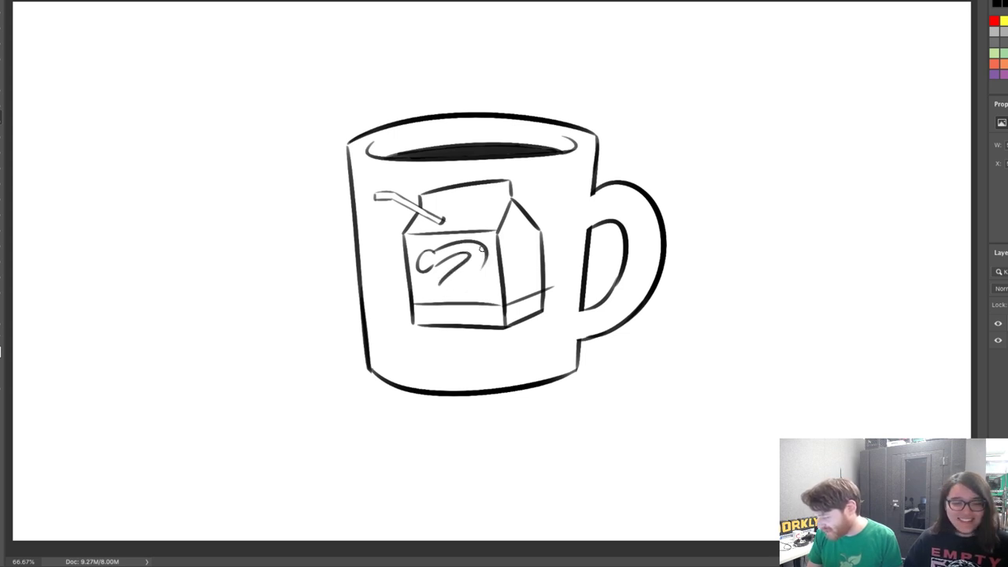
mouse_move(486, 245)
left_mouse_down()
mouse_move(464, 283)
mouse_move(443, 286)
mouse_move(446, 295)
mouse_move(481, 279)
mouse_move(464, 276)
mouse_move(473, 274)
mouse_move(474, 290)
mouse_move(474, 274)
mouse_move(486, 282)
mouse_move(456, 286)
mouse_move(469, 283)
mouse_move(442, 276)
mouse_move(422, 290)
left_mouse_up()
key("ctrl+z")
key("ctrl+z")
key("ctrl+z")
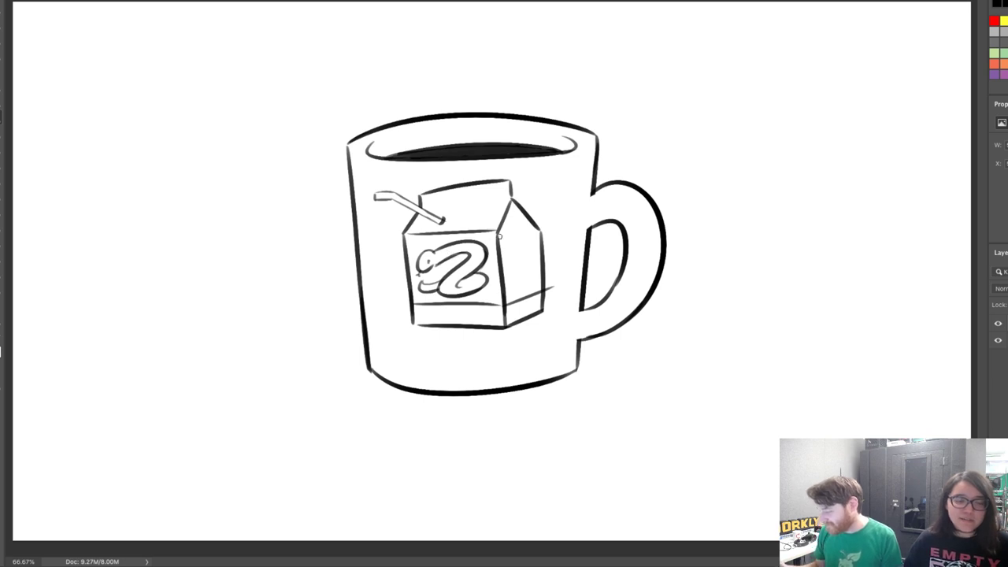
Erase the end of the stripe line that overshoots the carton's right edge
key("e")
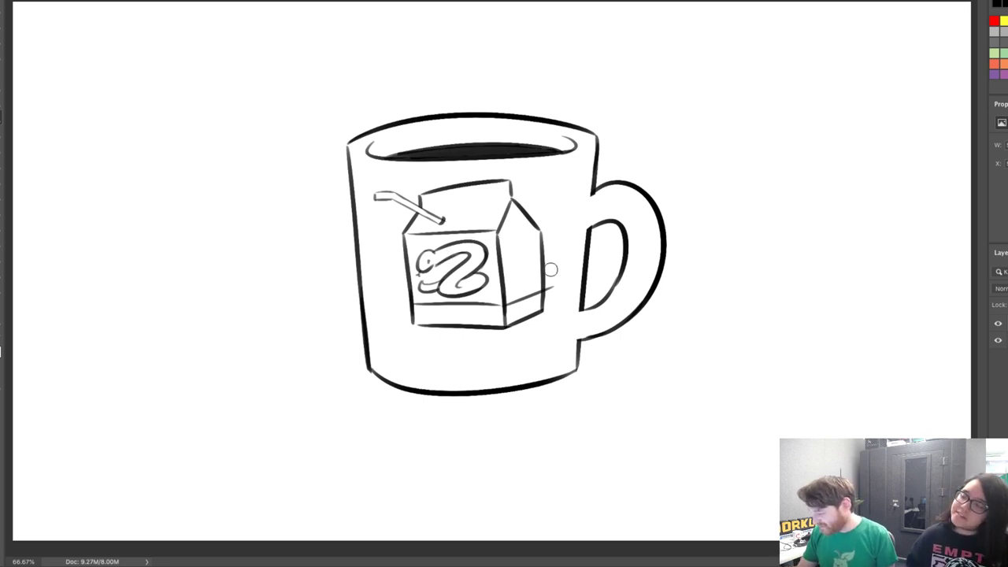
left_click_drag(552, 272, 553, 289)
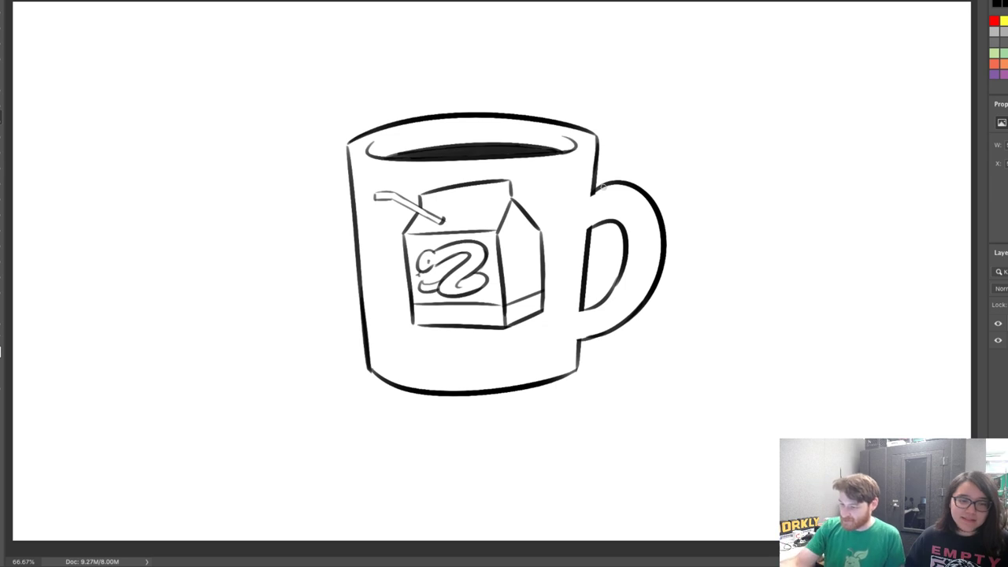
Lasso the carton and straw, move them slightly down, rotate them slightly clockwise, and deselect
mouse_move(376, 177)
left_mouse_down()
mouse_move(381, 289)
mouse_move(464, 356)
mouse_move(528, 336)
mouse_move(554, 314)
mouse_move(564, 265)
mouse_move(546, 195)
mouse_move(503, 176)
mouse_move(378, 173)
left_mouse_up()
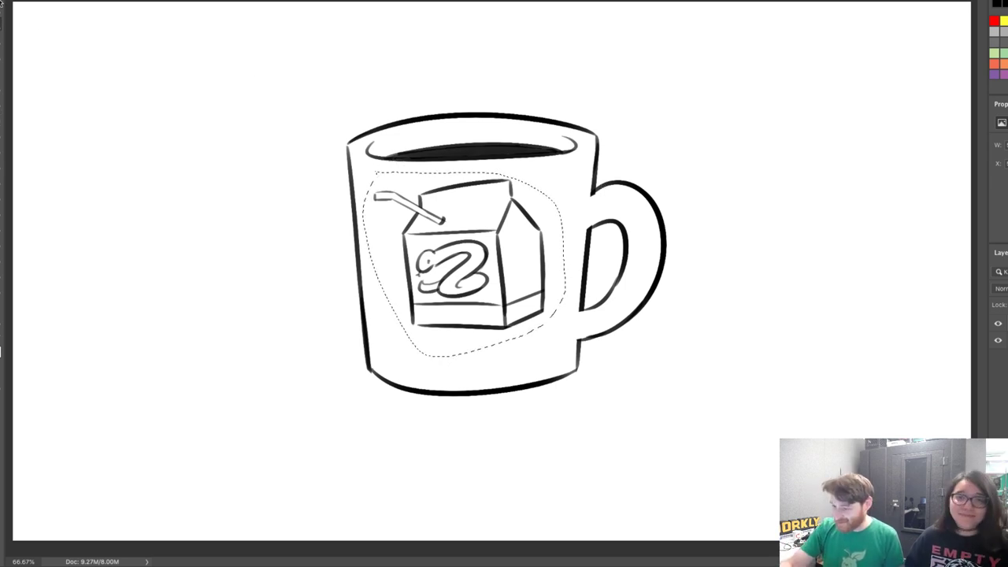
left_click(0, 3)
left_click_drag(503, 231, 504, 244)
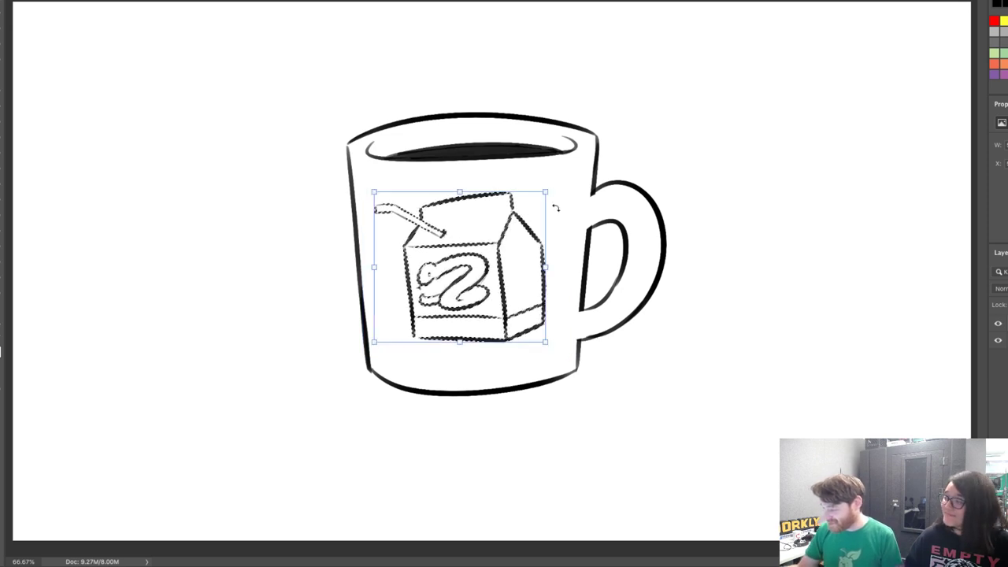
mouse_move(556, 184)
left_mouse_down()
mouse_move(583, 169)
mouse_move(551, 216)
mouse_move(560, 186)
left_mouse_up()
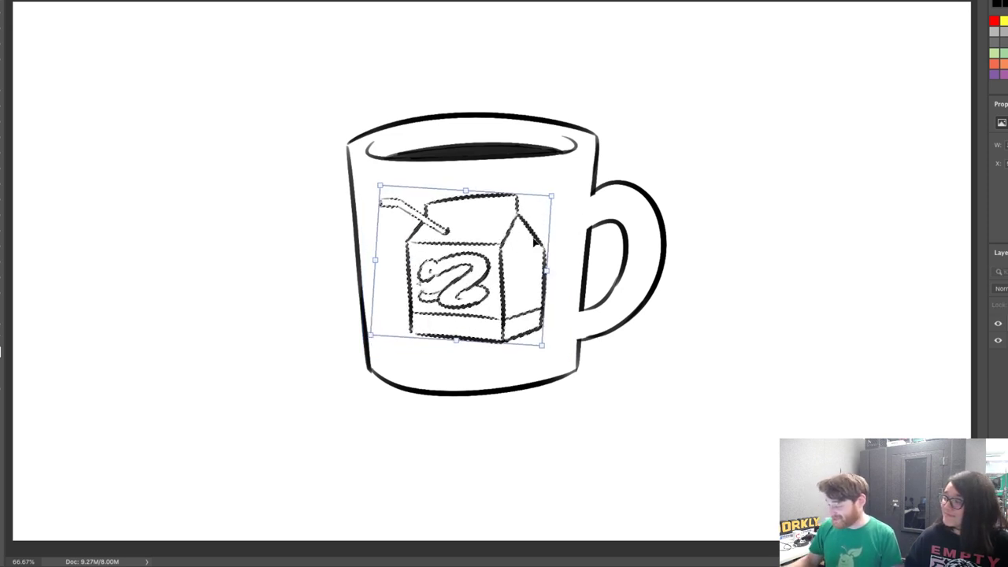
key("Return")
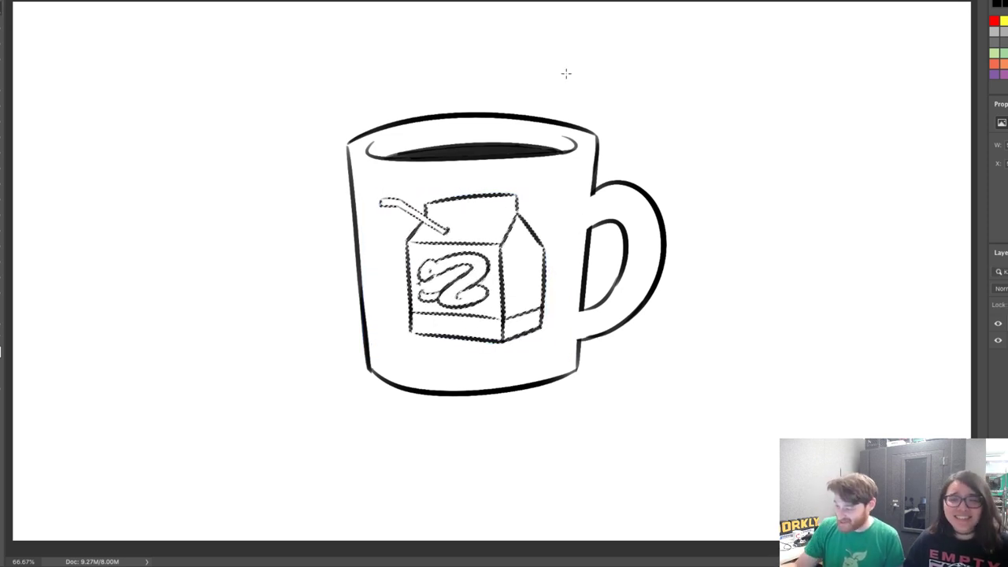
key("ctrl+d")
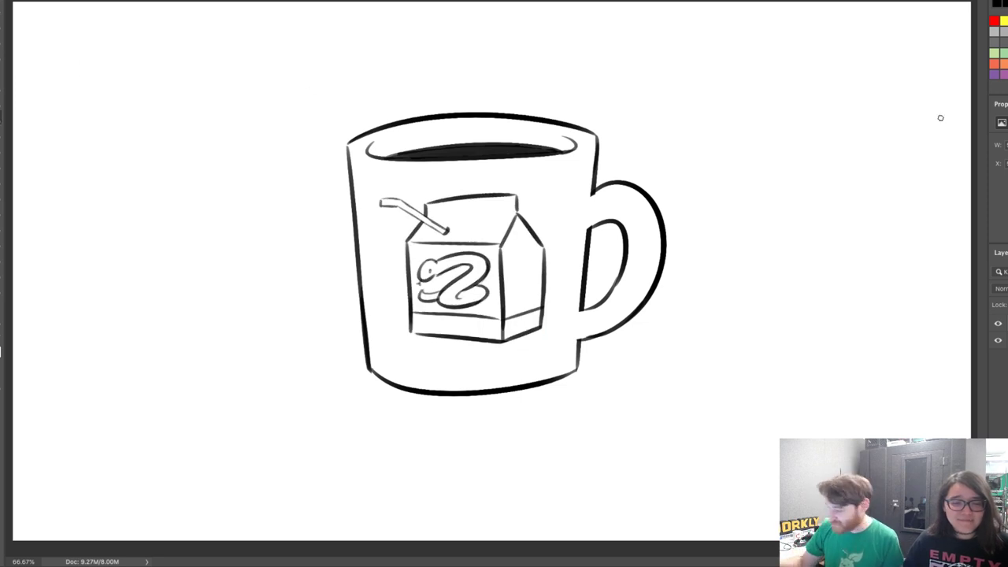
Move the whole mug drawing slightly down on the canvas
key("ctrl+t")
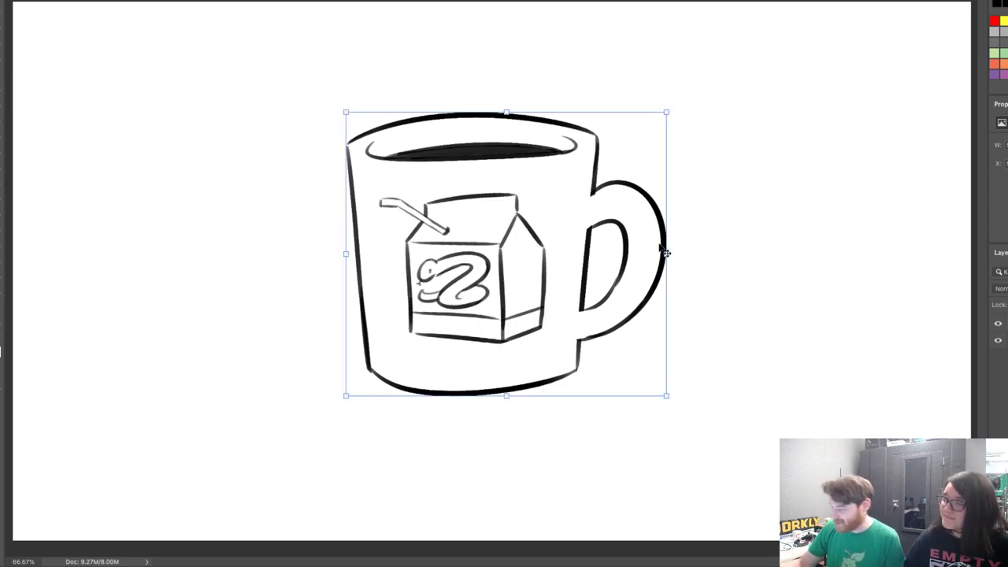
left_click_drag(631, 272, 629, 284)
key("Return")
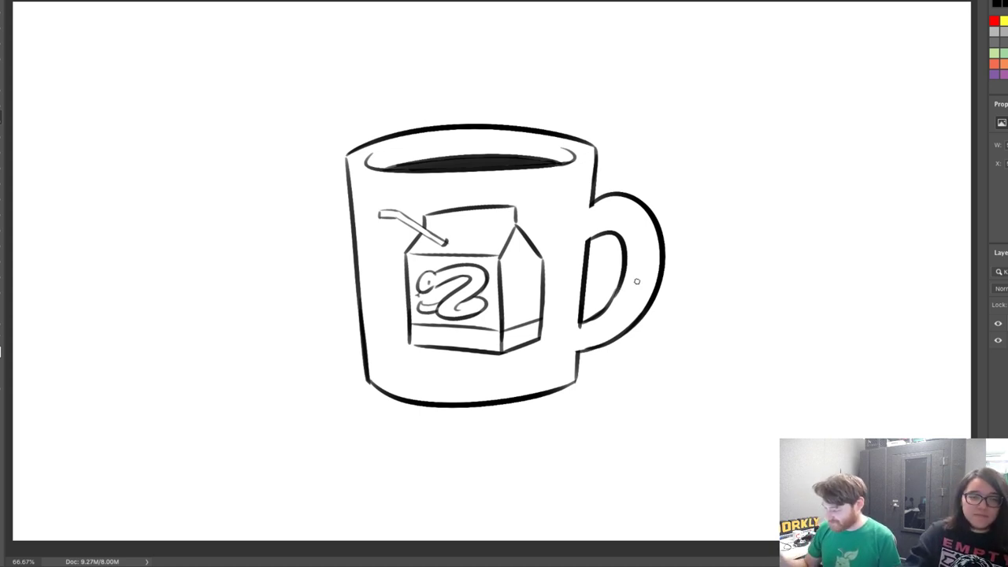
Touch up the outline where the mug's left side meets its base
left_click_drag(368, 378, 398, 388)
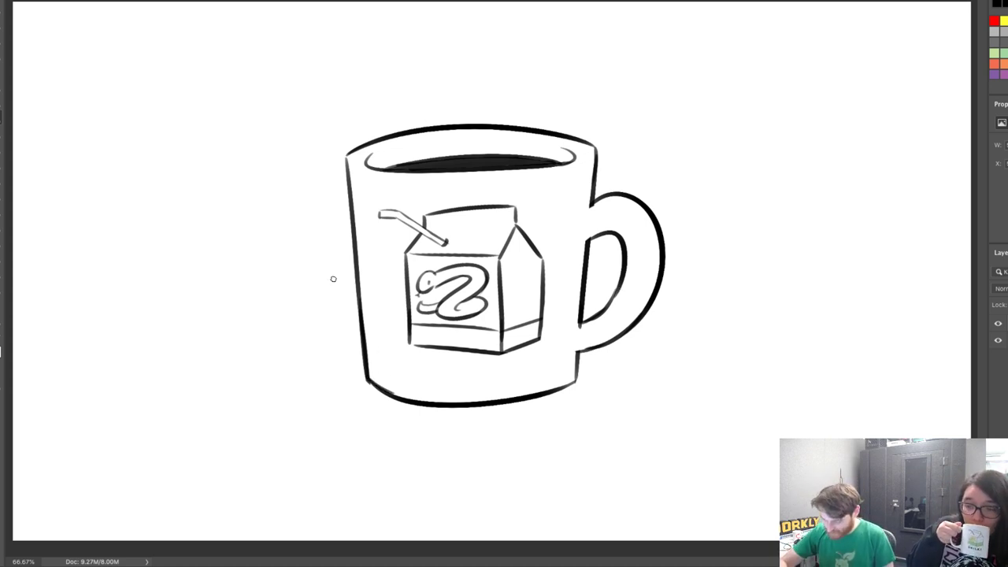
key("ctrl+z")
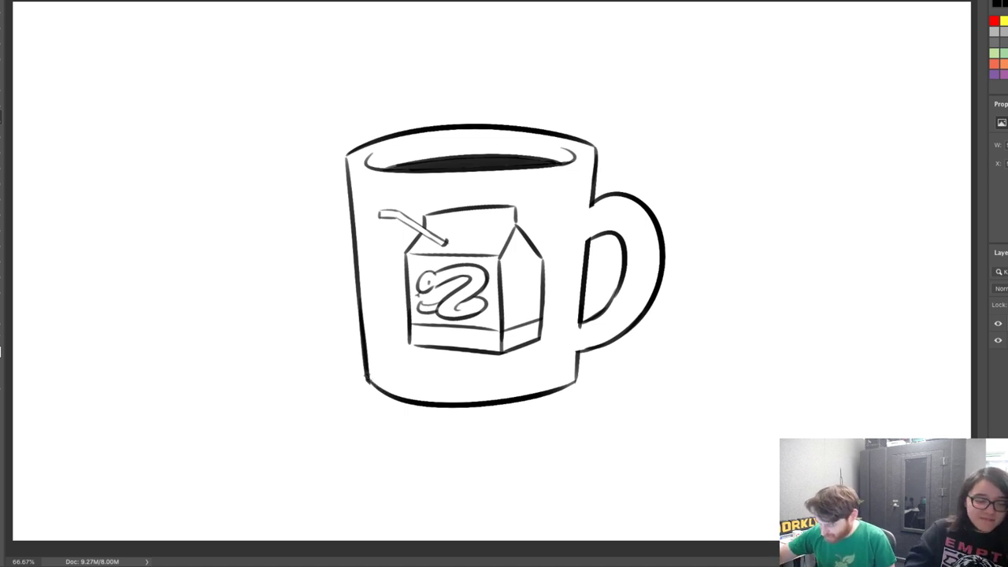
left_click_drag(368, 377, 397, 393)
key("ctrl+z")
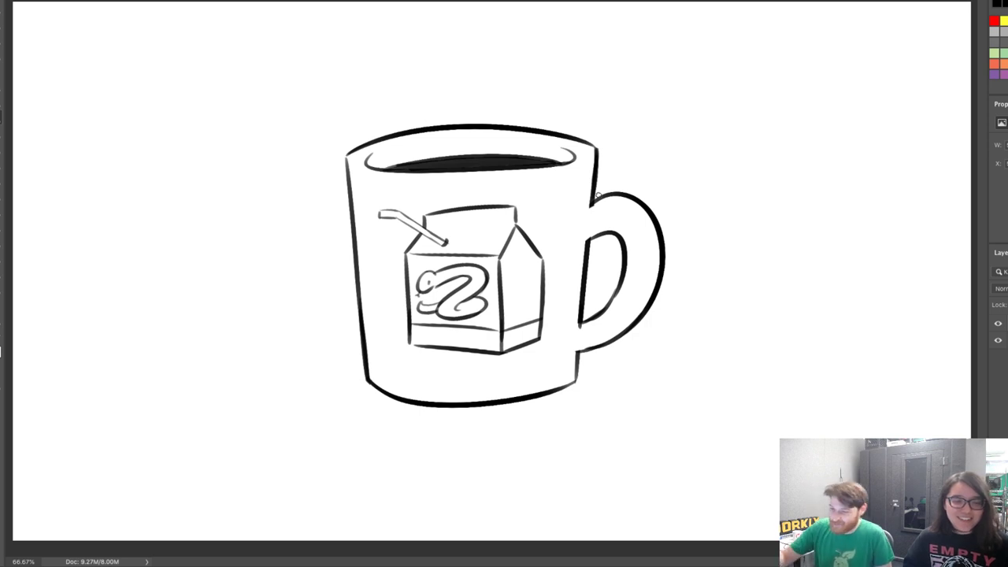
Move the mug drawing down and to the left, enlarge it slightly, and adjust its position
key("ctrl+t")
left_click_drag(592, 209, 576, 235)
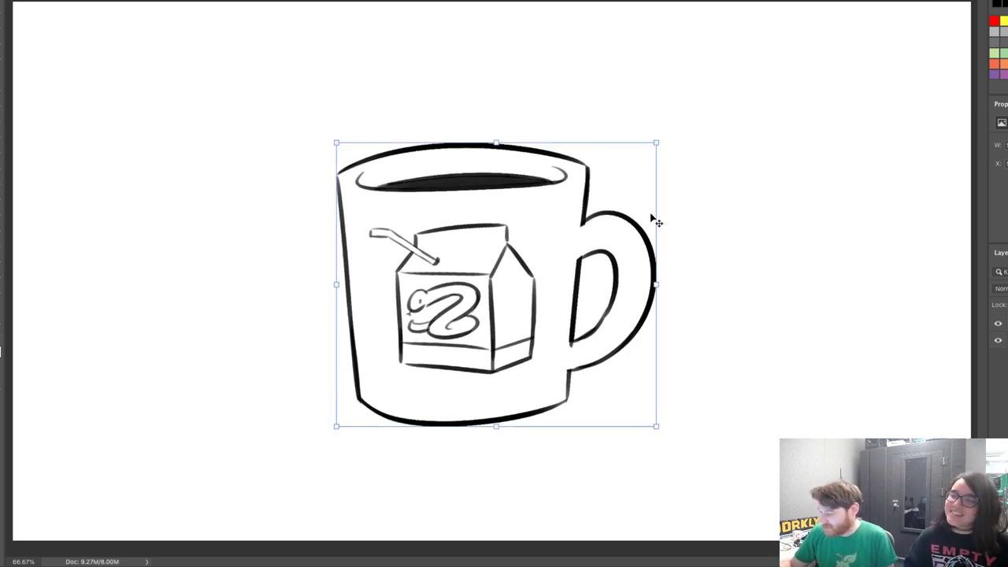
left_click_drag(658, 141, 667, 133)
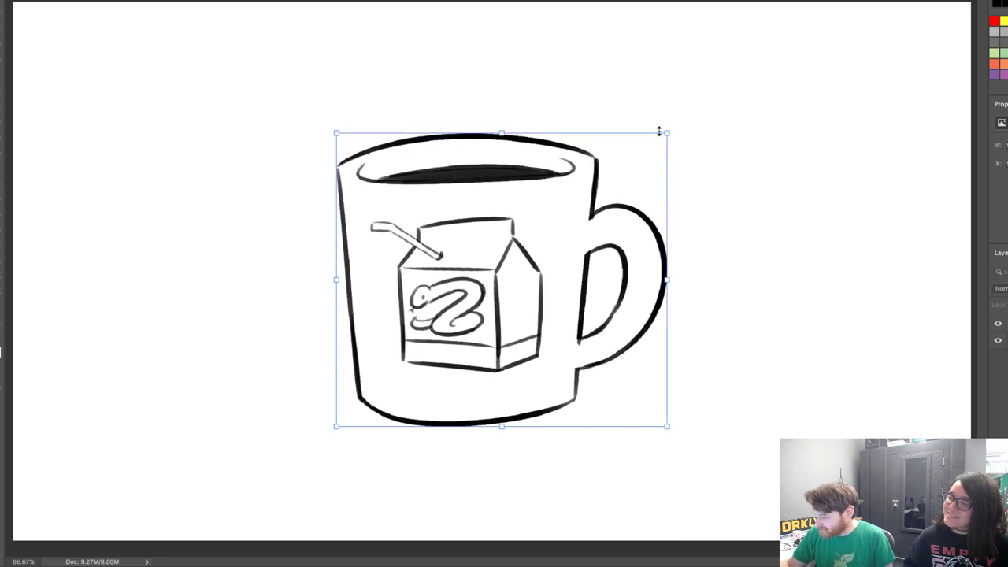
left_click_drag(601, 285, 591, 283)
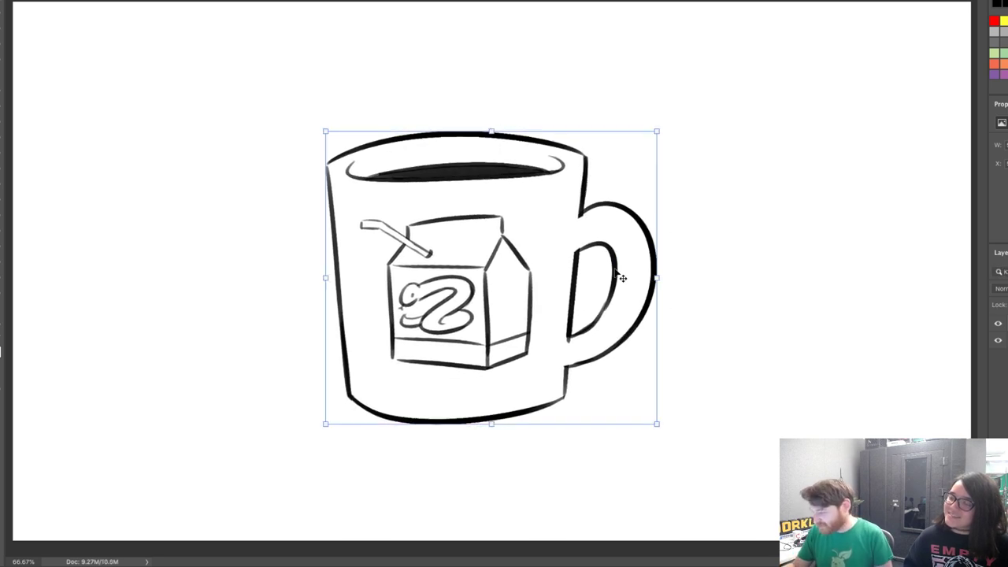
key("Return")
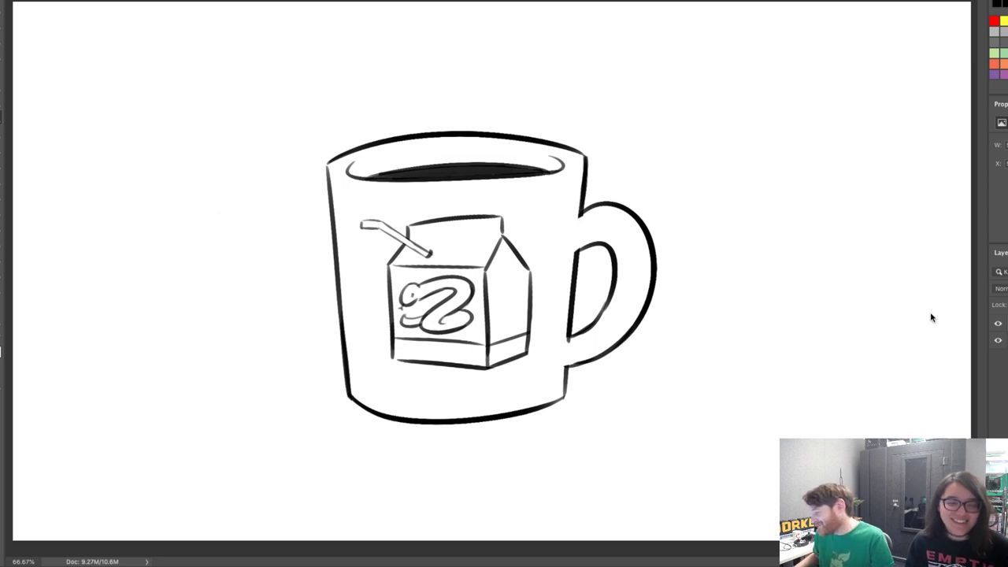
Hide the layer that holds the mug drawing
left_click(998, 329)
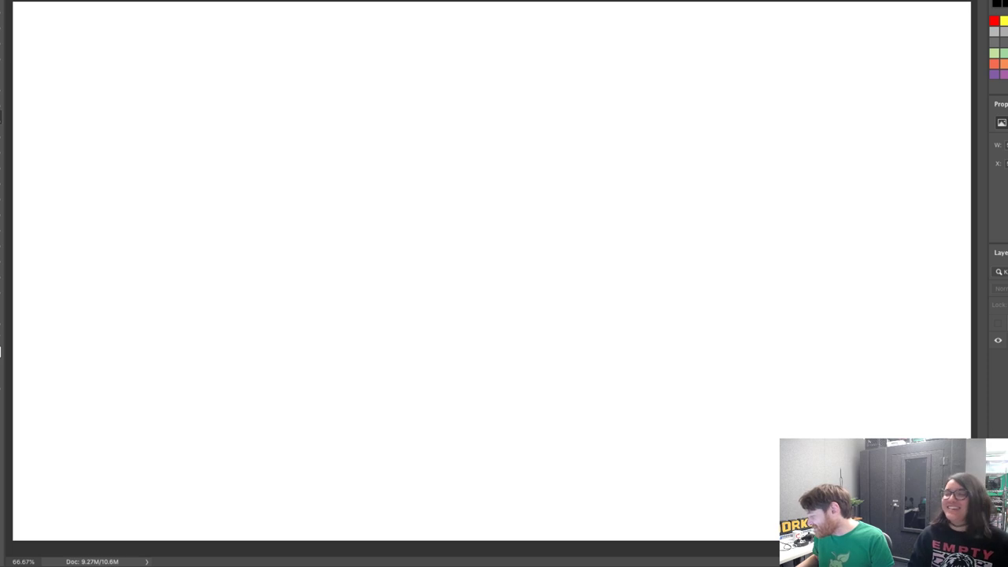
Add a new layer and draw the curved outline of a nose in the upper middle of the canvas
left_click(1005, 561)
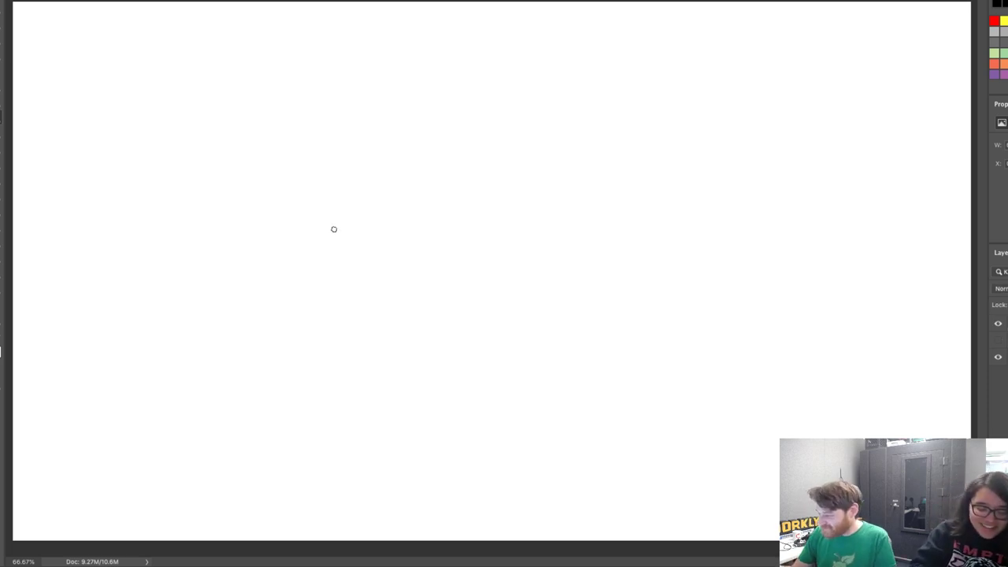
left_click_drag(420, 157, 423, 200)
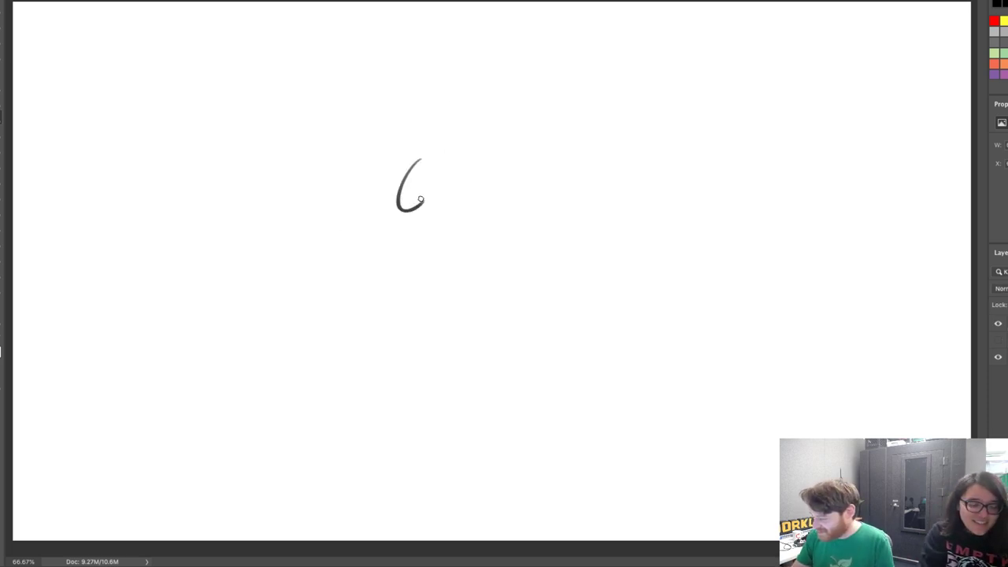
key("ctrl+z")
mouse_move(480, 134)
left_mouse_down()
mouse_move(457, 175)
mouse_move(496, 181)
left_mouse_up()
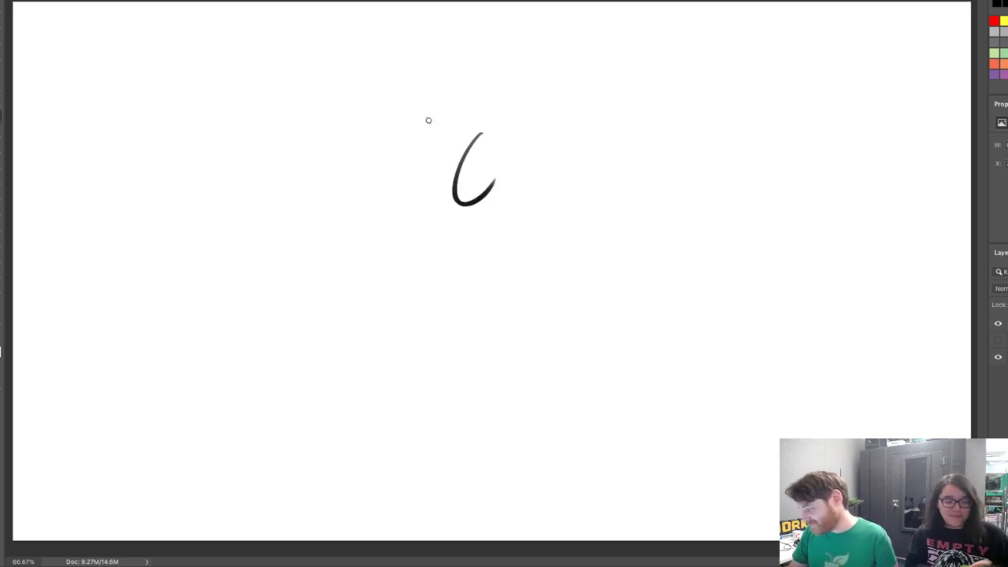
Draw the left glasses lens as an arched upper rim and a rounded lower rim meeting the nose
mouse_move(412, 126)
left_mouse_down()
mouse_move(498, 115)
mouse_move(483, 122)
left_mouse_up()
key("ctrl+z")
left_click_drag(407, 128, 470, 125)
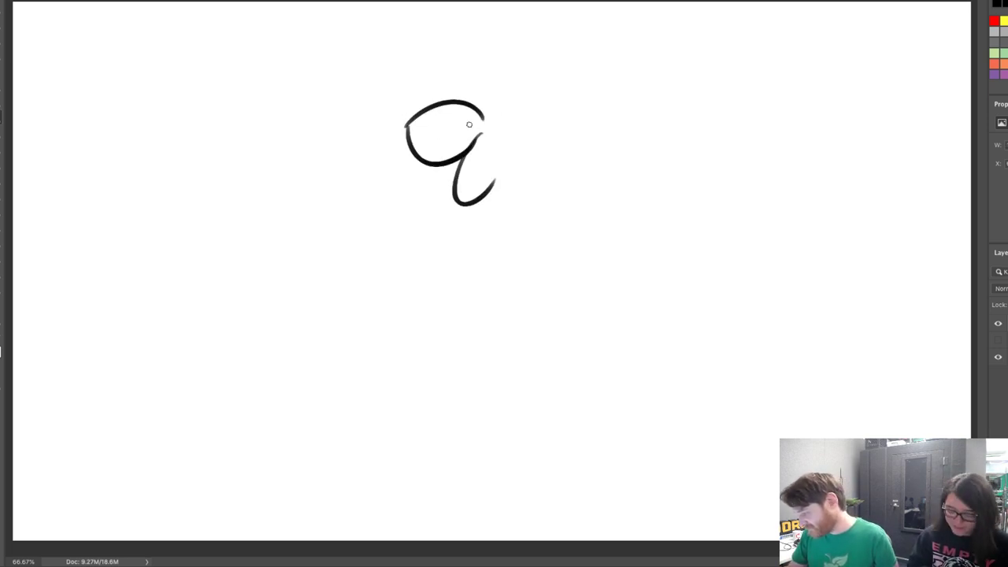
key("ctrl+z")
left_click_drag(407, 126, 477, 131)
key("ctrl+z")
mouse_move(406, 126)
left_mouse_down()
mouse_move(462, 135)
mouse_move(448, 171)
mouse_move(466, 156)
left_mouse_up()
key("ctrl+z")
Draw the left eye's pupil, the bridge of the glasses and the larger right lens
mouse_move(453, 120)
left_mouse_down()
mouse_move(452, 137)
mouse_move(509, 117)
mouse_move(605, 120)
left_mouse_up()
key("ctrl+z")
key("ctrl+z")
mouse_move(509, 130)
left_mouse_down()
mouse_move(576, 172)
mouse_move(600, 128)
left_mouse_up()
key("ctrl+z")
key("ctrl+z")
mouse_move(511, 124)
left_mouse_down()
mouse_move(594, 122)
mouse_move(584, 154)
left_mouse_up()
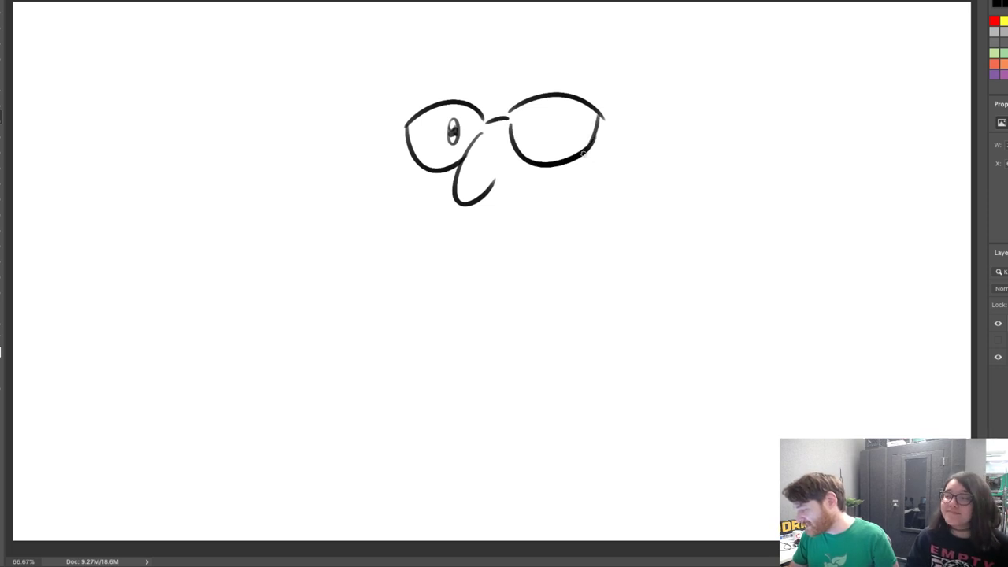
Draw the pupil in the right lens and a raised, worried eyebrow above each lens
mouse_move(601, 118)
left_mouse_down()
mouse_move(588, 140)
mouse_move(545, 116)
mouse_move(539, 136)
mouse_move(543, 125)
left_mouse_up()
key("ctrl+z")
key("ctrl+z")
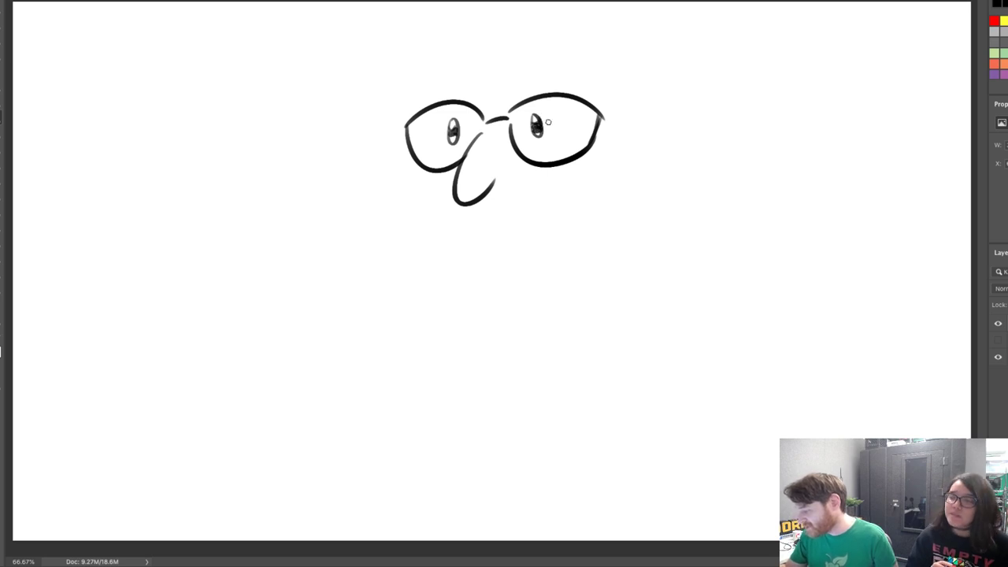
left_click_drag(429, 98, 556, 87)
Draw a jagged moustache with a small smile at its right end, plus the left cheek and the glasses' arm
mouse_move(451, 199)
left_mouse_down()
mouse_move(433, 251)
mouse_move(474, 224)
mouse_move(530, 234)
left_mouse_up()
left_click_drag(506, 189, 560, 234)
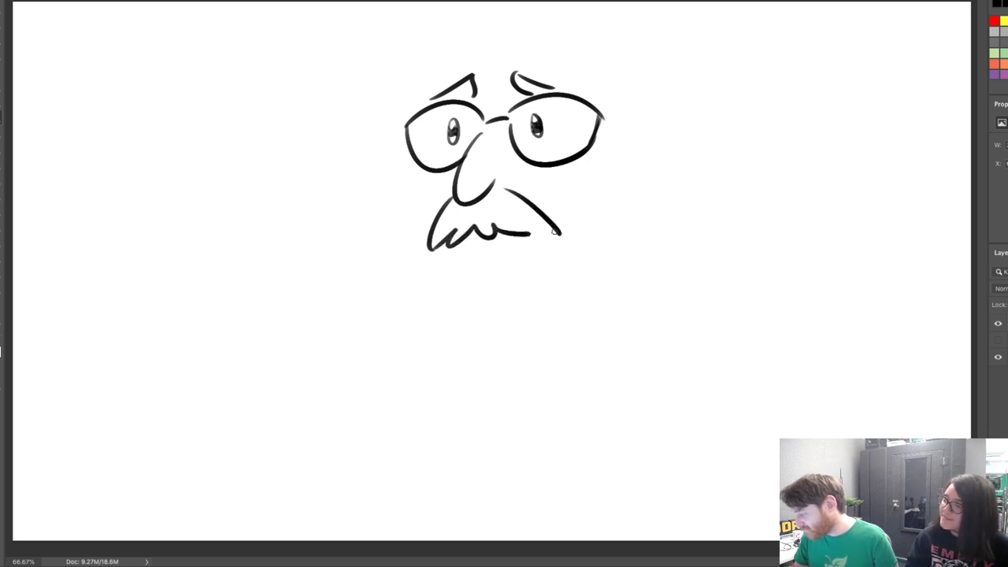
left_click_drag(407, 165, 425, 227)
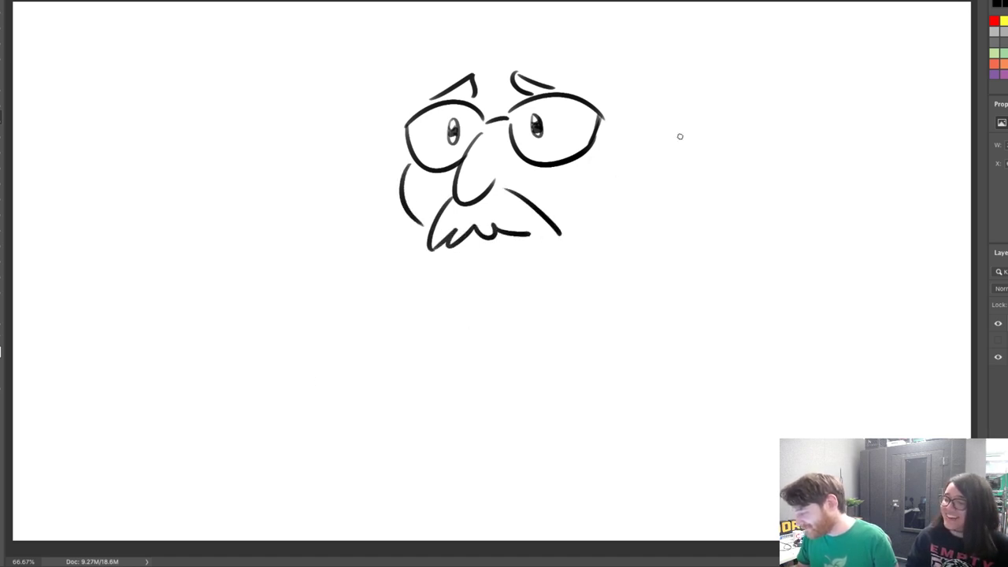
left_click_drag(604, 120, 627, 126)
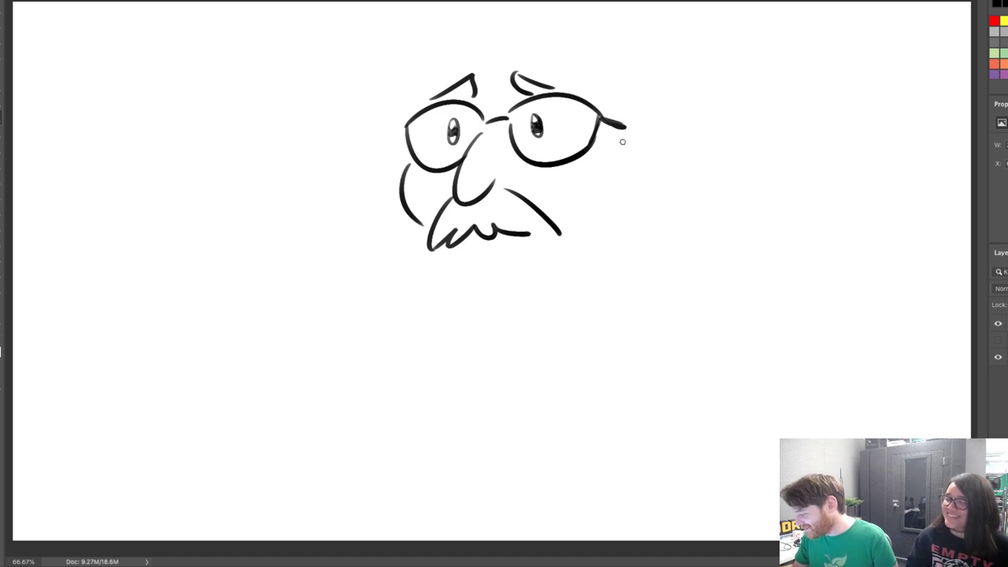
mouse_move(530, 233)
left_mouse_down()
mouse_move(555, 237)
mouse_move(564, 198)
mouse_move(580, 203)
left_mouse_up()
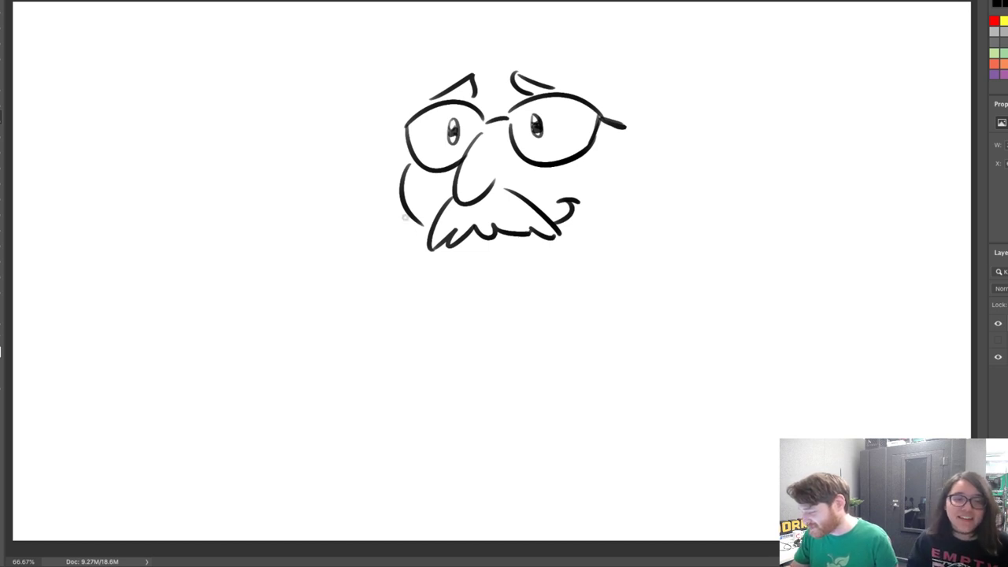
Draw the lower beard outline with jagged tufts, curving from the left cheek around to the right jaw
left_click_drag(405, 215, 445, 273)
key("ctrl+z")
left_click_drag(405, 216, 445, 285)
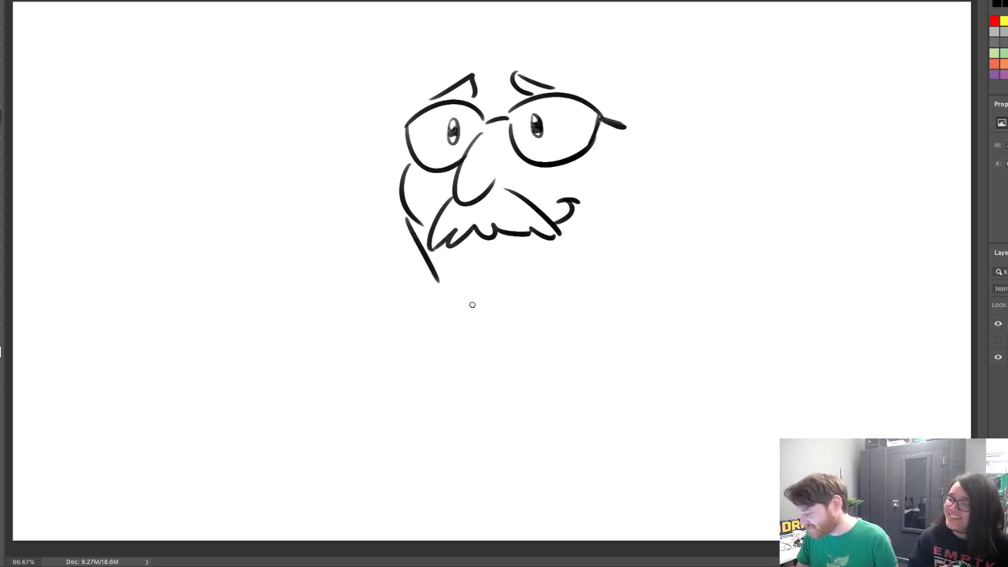
key("ctrl+z")
mouse_move(412, 238)
left_mouse_down()
mouse_move(447, 277)
mouse_move(515, 281)
mouse_move(608, 252)
left_mouse_up()
Draw the right side of the face and a rounded ear with inner fold lines
left_click_drag(611, 136, 632, 207)
mouse_move(623, 132)
left_mouse_down()
mouse_move(659, 132)
mouse_move(640, 182)
left_mouse_up()
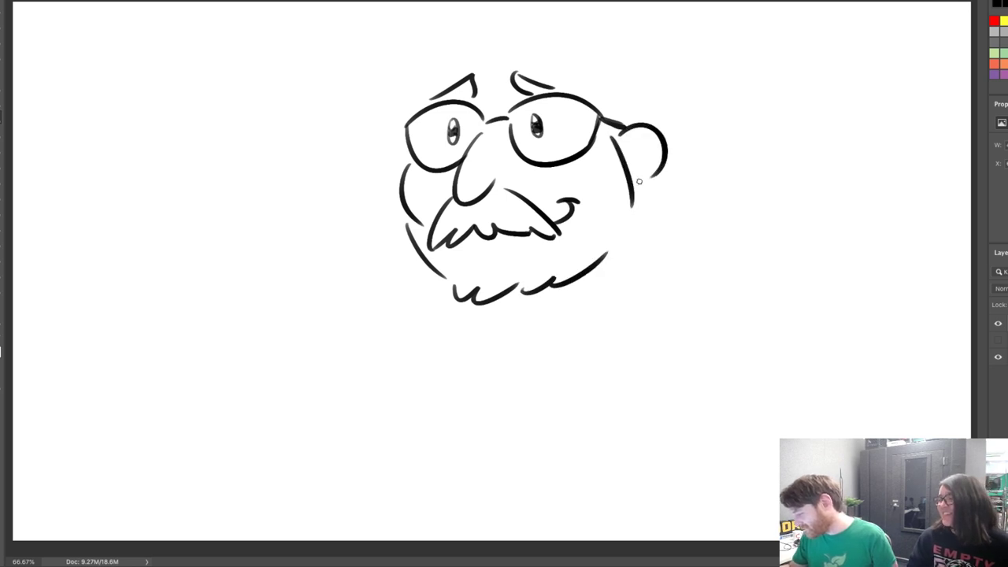
key("ctrl+z")
left_click_drag(620, 134, 639, 184)
mouse_move(652, 138)
left_mouse_down()
mouse_move(630, 144)
mouse_move(640, 162)
left_mouse_up()
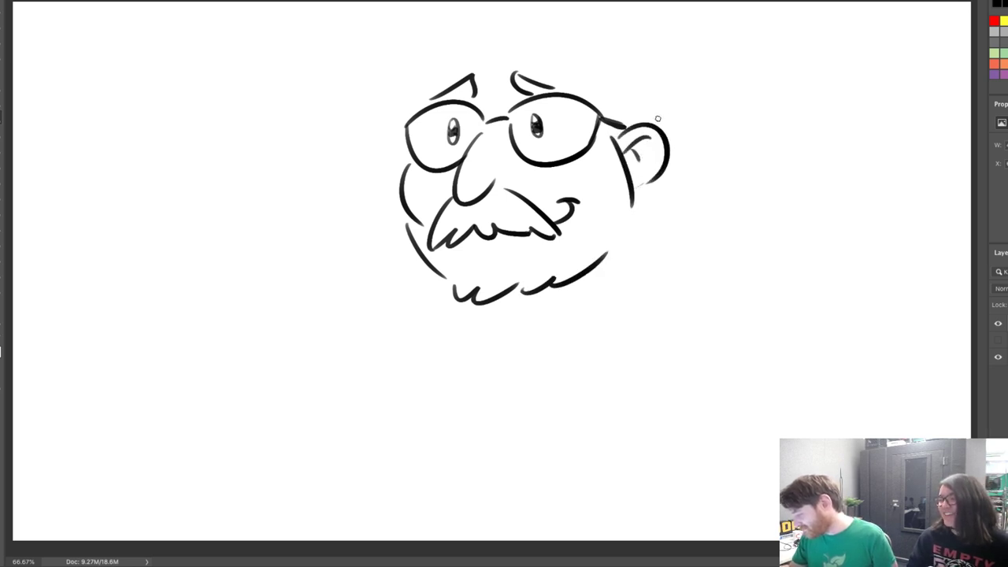
Draw the front hair tufts above the left eyebrow
mouse_move(471, 48)
left_mouse_down()
mouse_move(473, 80)
mouse_move(493, 81)
left_mouse_up()
mouse_move(463, 17)
left_mouse_down()
mouse_move(412, 19)
mouse_move(443, 47)
mouse_move(409, 82)
left_mouse_up()
left_click_drag(464, 7, 501, 20)
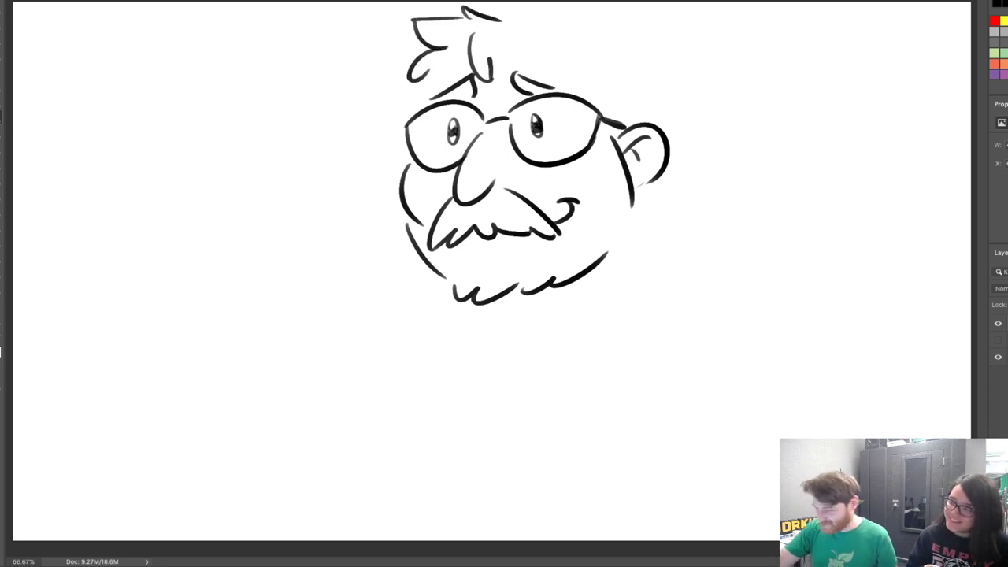
Move the whole face drawing slightly down and to the left
key("ctrl+t")
left_click_drag(606, 118, 599, 137)
key("Return")
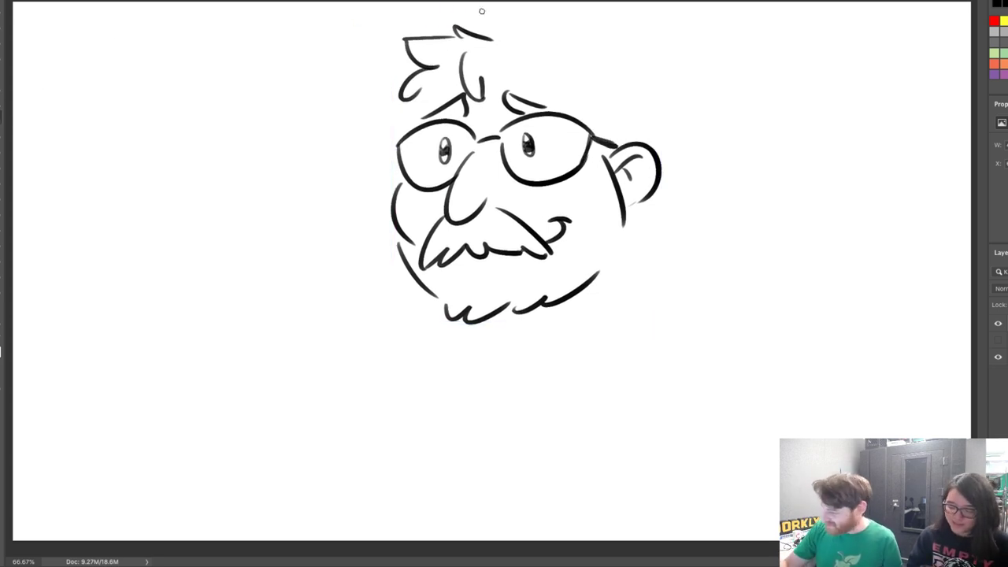
Draw the top and back of the hair down to the ear, the hairline with sideburn, and the left temple
mouse_move(490, 41)
left_mouse_down()
mouse_move(612, 63)
mouse_move(634, 94)
mouse_move(645, 91)
mouse_move(645, 151)
left_mouse_up()
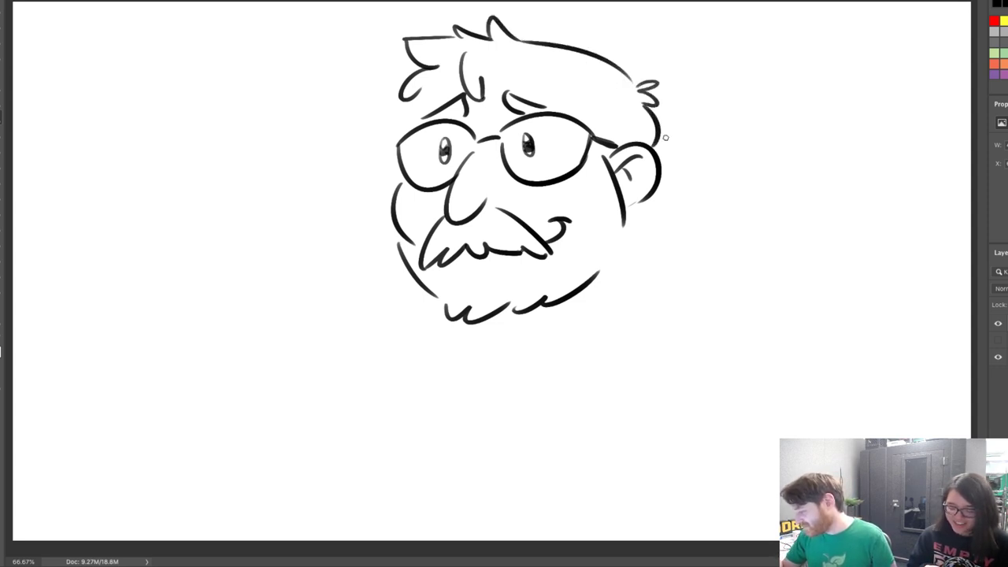
mouse_move(605, 97)
left_mouse_down()
mouse_move(606, 152)
mouse_move(583, 102)
left_mouse_up()
left_click_drag(515, 76, 600, 91)
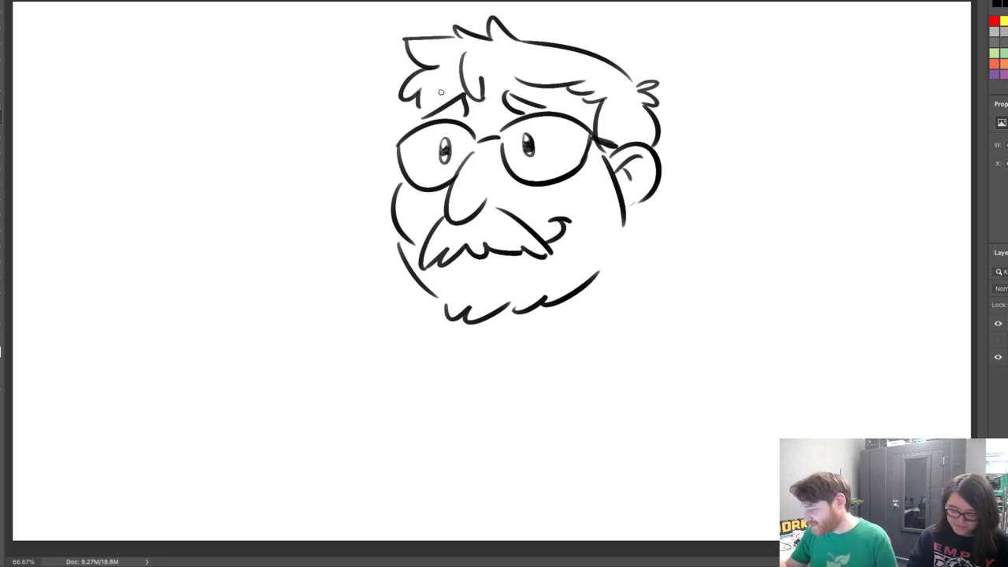
key("ctrl+z")
left_click_drag(421, 93, 413, 127)
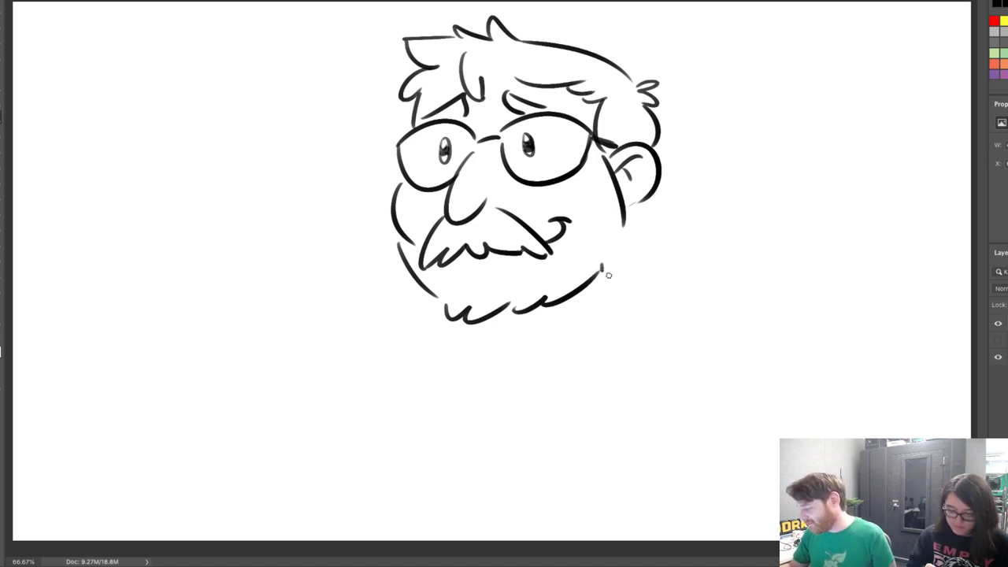
Close the earlobe and right jaw outline, and rework the left edge of the beard with jagged tufts
mouse_move(624, 209)
left_mouse_down()
mouse_move(604, 272)
mouse_move(623, 247)
mouse_move(627, 219)
mouse_move(656, 189)
left_mouse_up()
key("ctrl+z")
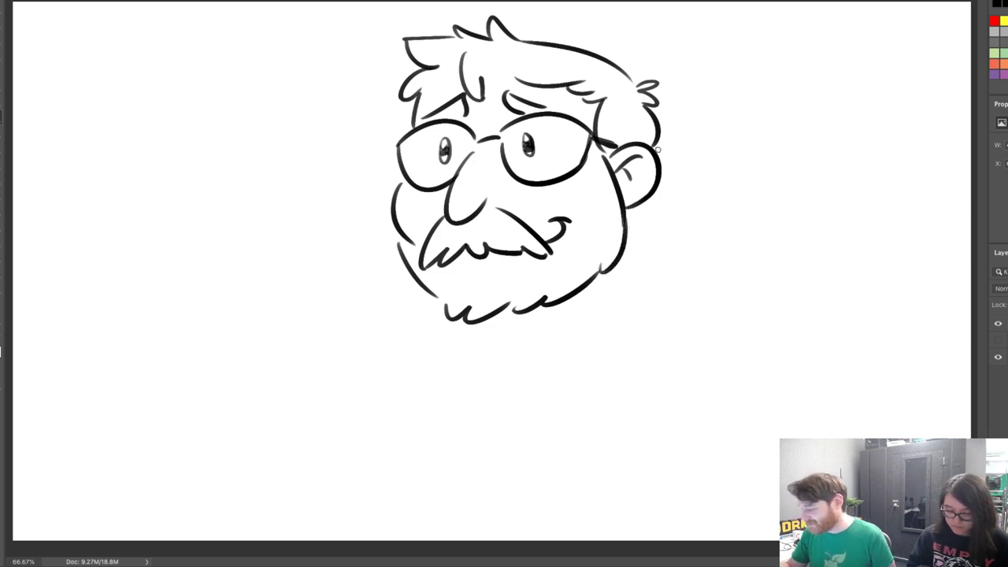
mouse_move(393, 223)
left_mouse_down()
mouse_move(402, 265)
mouse_move(426, 292)
left_mouse_up()
key("ctrl+z")
key("e")
mouse_move(394, 228)
left_mouse_down()
mouse_move(412, 276)
mouse_move(434, 289)
mouse_move(449, 314)
left_mouse_up()
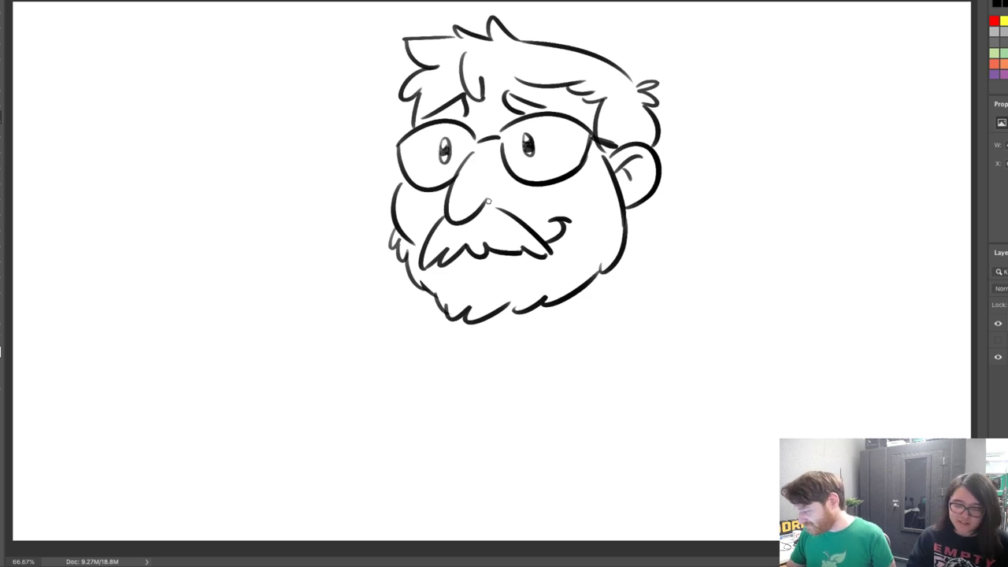
Refine the nose by reshaping its tip and extending its bridge line up between the lenses
key("e")
left_click_drag(486, 202, 474, 206)
key("b")
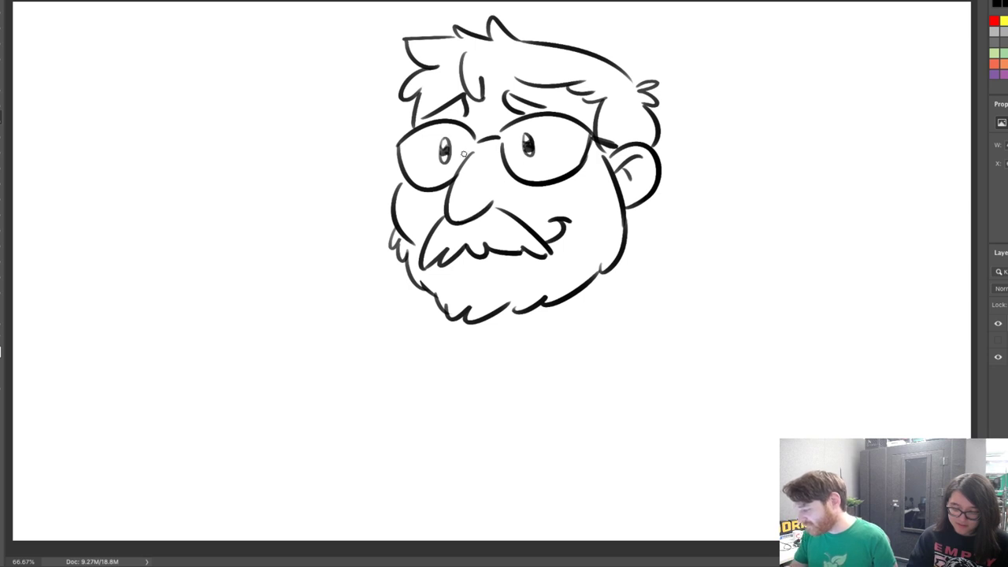
left_click_drag(455, 180, 491, 152)
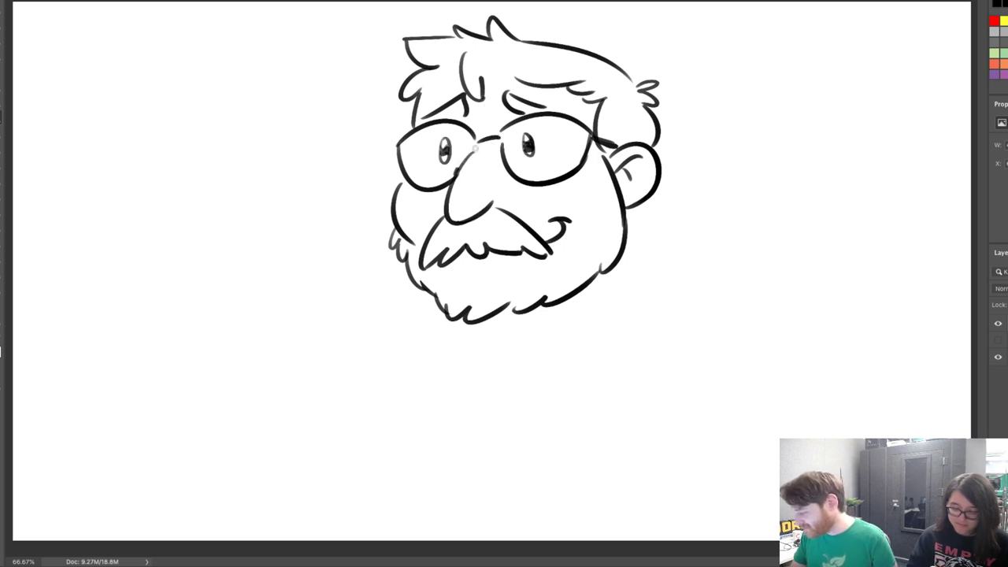
Add pointed hair tufts along the fringe to join the front hair to the hairline
mouse_move(480, 88)
left_mouse_down()
mouse_move(495, 72)
mouse_move(484, 78)
left_mouse_up()
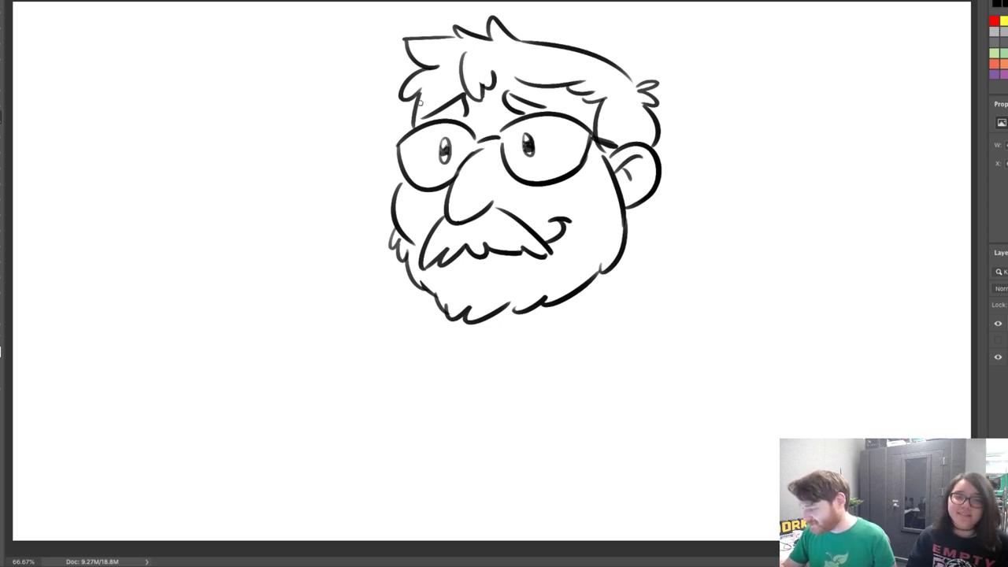
left_click_drag(420, 103, 458, 84)
key("ctrl+z")
key("ctrl+z")
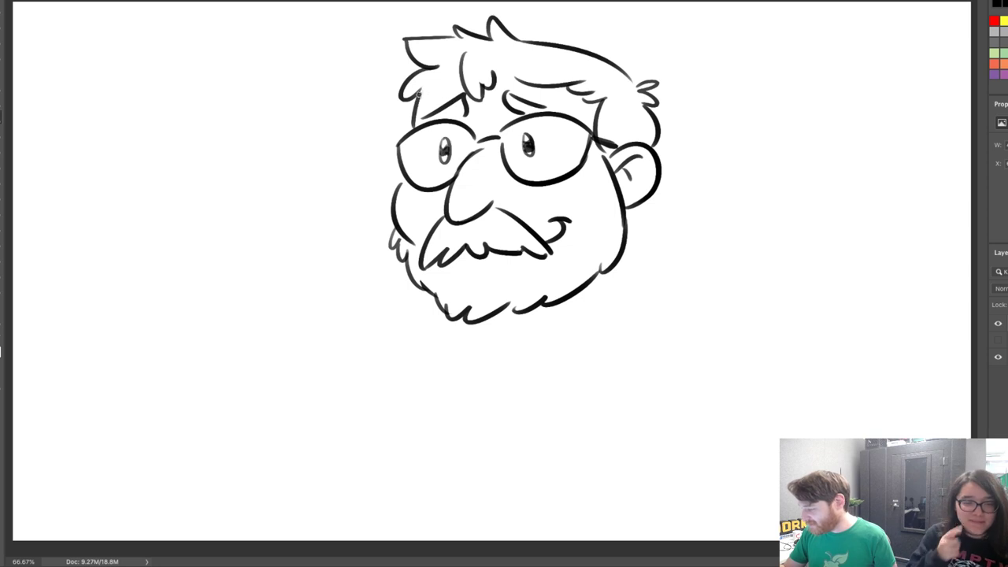
mouse_move(418, 95)
left_mouse_down()
mouse_move(463, 67)
mouse_move(520, 84)
left_mouse_up()
key("ctrl+z")
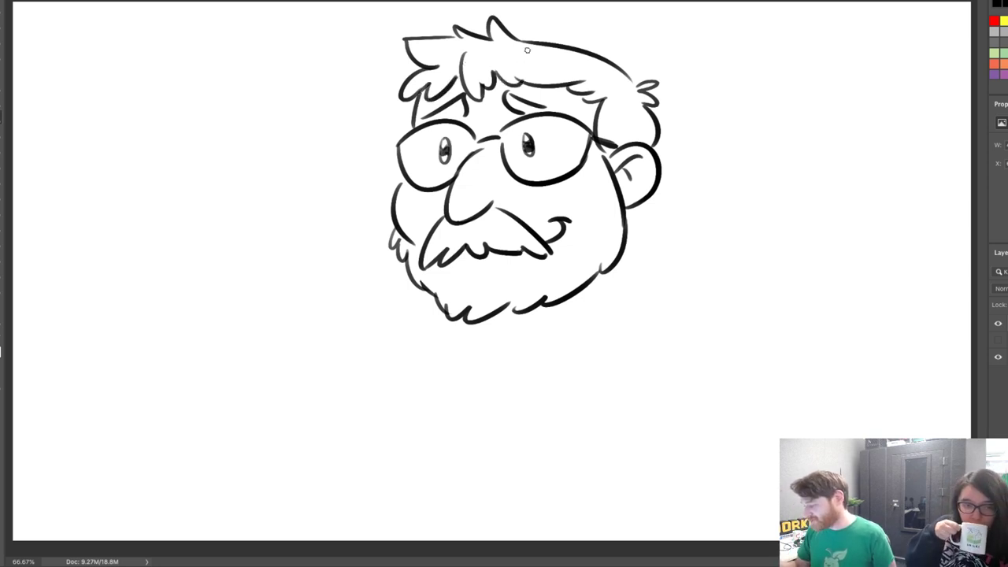
left_click_drag(404, 102, 418, 137)
key("ctrl+z")
left_click_drag(406, 63, 395, 98)
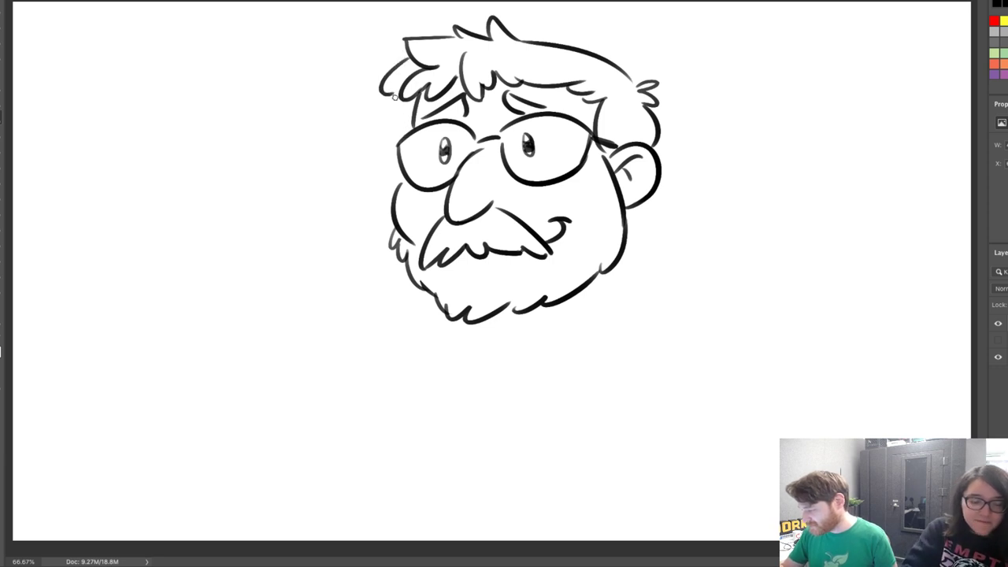
key("ctrl+z")
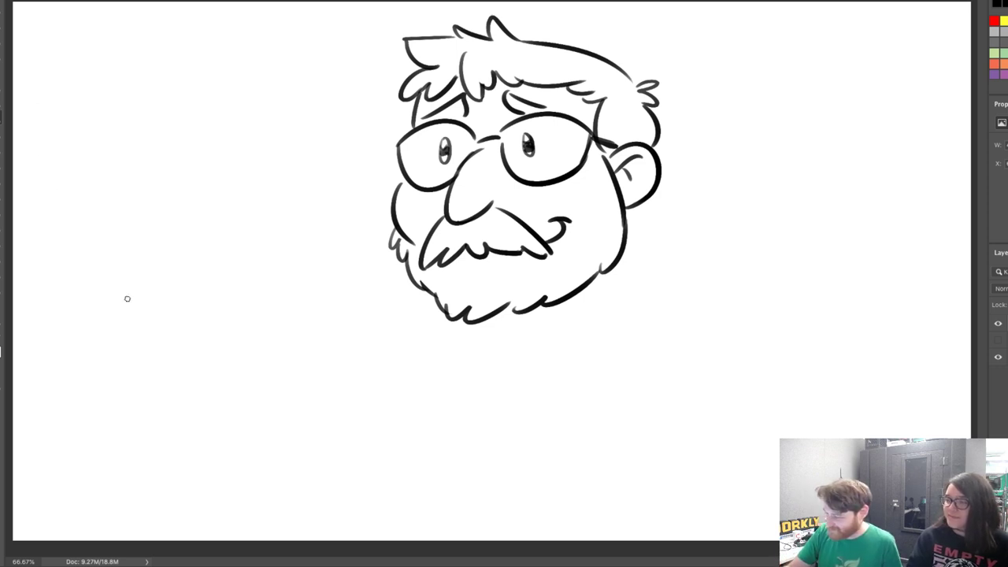
Draw a long, slightly curved edge below the head and a slanted line descending from its right end
left_click_drag(123, 363, 513, 366)
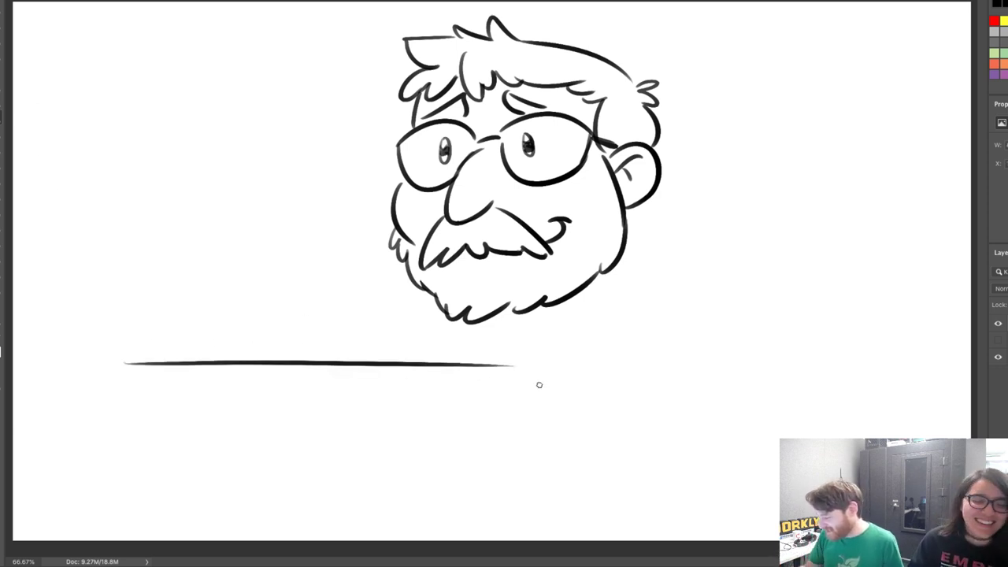
key("ctrl+z")
left_click_drag(96, 361, 522, 347)
key("ctrl+z")
left_click_drag(97, 363, 523, 356)
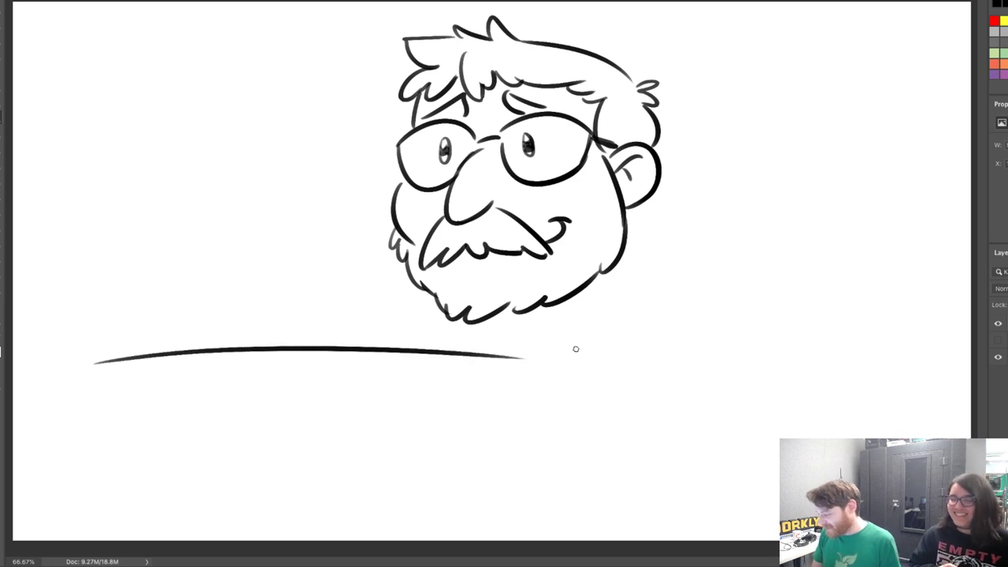
key("ctrl+z")
mouse_move(77, 334)
left_mouse_down()
mouse_move(553, 363)
mouse_move(610, 529)
left_mouse_up()
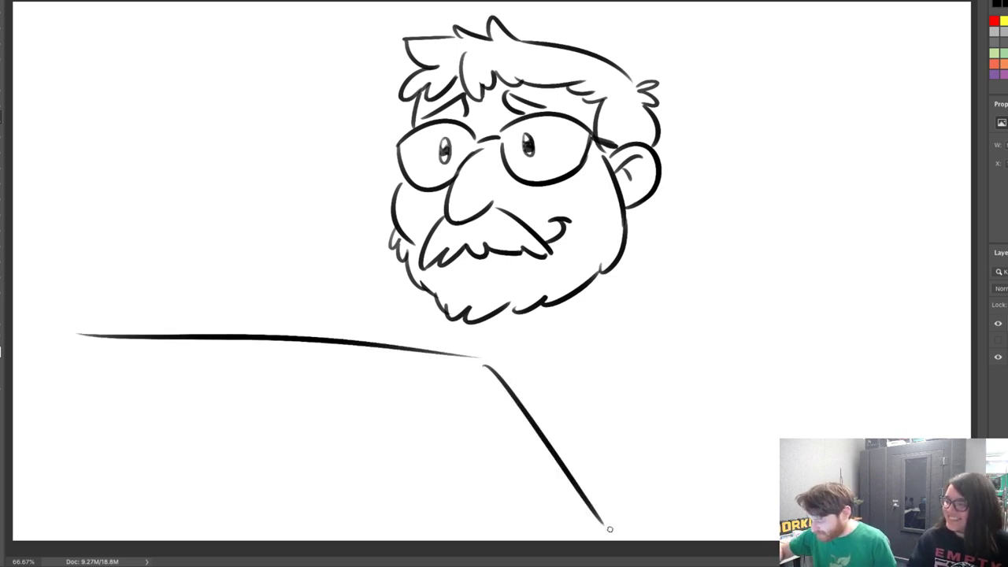
key("ctrl+z")
left_click_drag(486, 361, 577, 487)
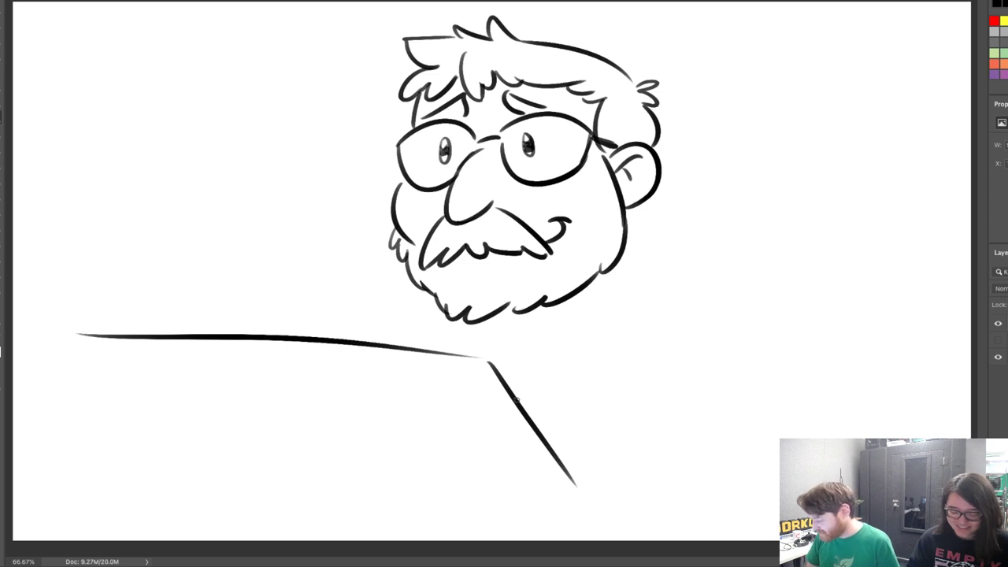
Draw four curled fingers gripping the slanted edge and erase the part of the line beneath them
mouse_move(521, 380)
left_mouse_down()
mouse_move(502, 455)
mouse_move(520, 386)
left_mouse_up()
mouse_move(502, 453)
left_mouse_down()
mouse_move(553, 424)
mouse_move(548, 406)
mouse_move(560, 432)
left_mouse_up()
left_click_drag(519, 473, 581, 450)
mouse_move(539, 493)
left_mouse_down()
mouse_move(568, 499)
mouse_move(590, 461)
left_mouse_up()
key("e")
mouse_move(514, 414)
left_mouse_down()
mouse_move(528, 392)
mouse_move(522, 414)
mouse_move(540, 424)
mouse_move(535, 447)
mouse_move(546, 431)
mouse_move(558, 464)
mouse_move(569, 478)
mouse_move(577, 470)
mouse_move(559, 491)
left_mouse_up()
key("b")
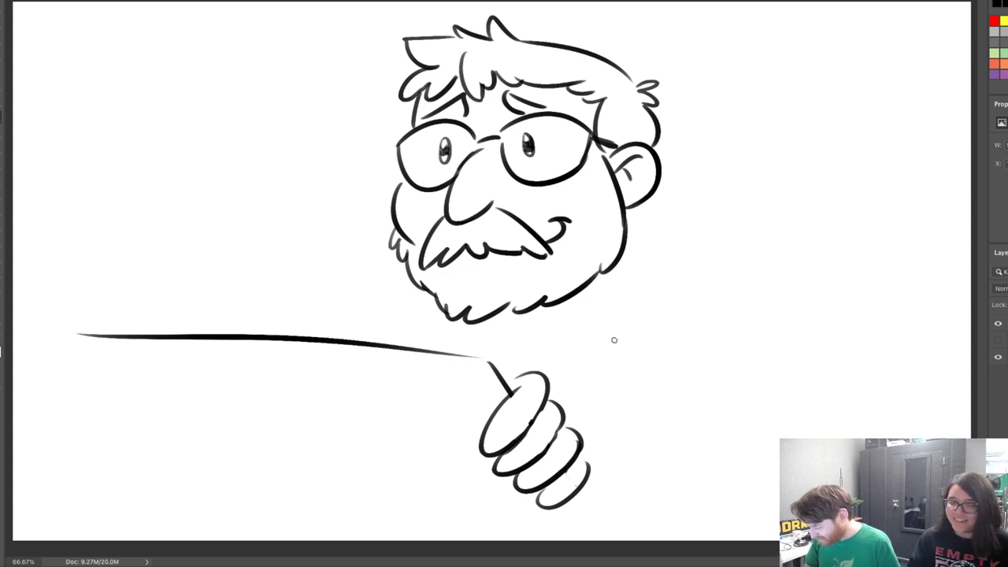
Erase and redraw the fingertips with rounder ends, and add a fingernail to each of the four fingers
mouse_move(493, 444)
left_mouse_down()
mouse_move(492, 435)
mouse_move(513, 433)
mouse_move(508, 457)
mouse_move(535, 464)
mouse_move(513, 432)
left_mouse_up()
key("ctrl+z")
key("e")
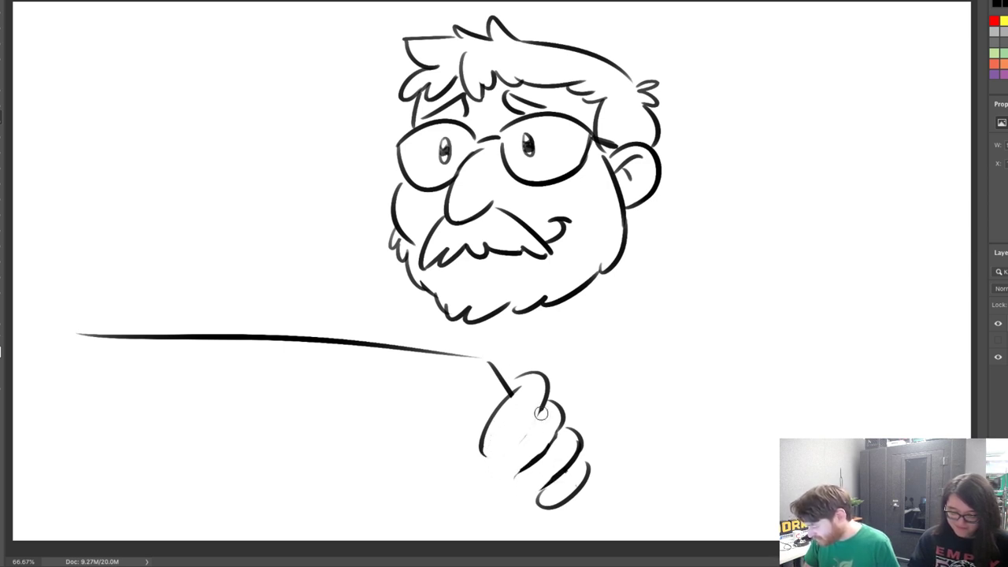
mouse_move(483, 453)
left_mouse_down()
mouse_move(516, 448)
mouse_move(511, 440)
mouse_move(483, 453)
mouse_move(519, 449)
mouse_move(520, 440)
mouse_move(512, 458)
mouse_move(483, 453)
mouse_move(517, 450)
mouse_move(544, 405)
left_mouse_up()
key("ctrl+z")
key("ctrl+z")
key("ctrl+z")
key("ctrl+z")
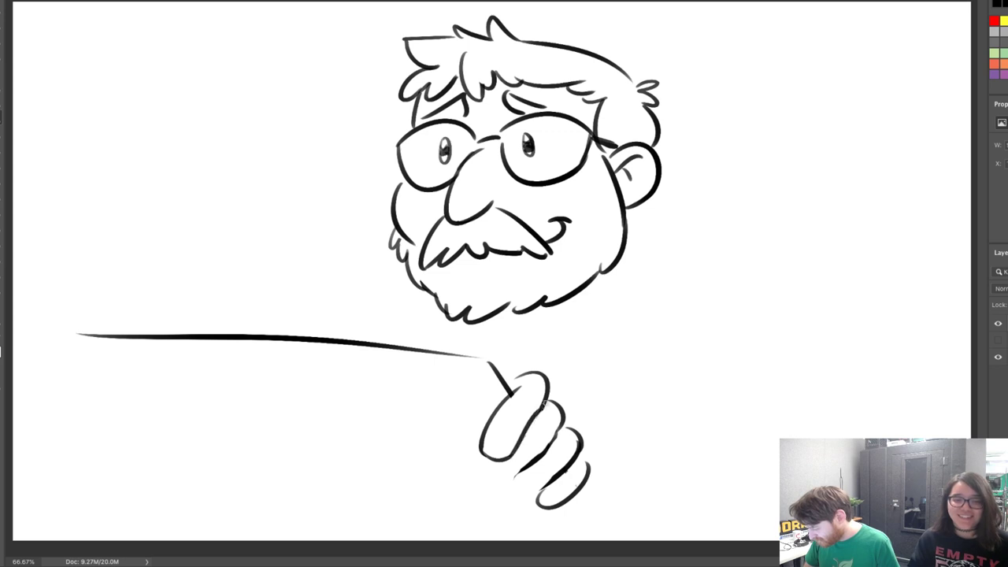
left_click_drag(505, 459, 520, 471)
mouse_move(495, 437)
left_mouse_down()
mouse_move(511, 448)
mouse_move(516, 435)
mouse_move(520, 471)
mouse_move(530, 461)
mouse_move(542, 493)
mouse_move(549, 479)
mouse_move(567, 489)
left_mouse_up()
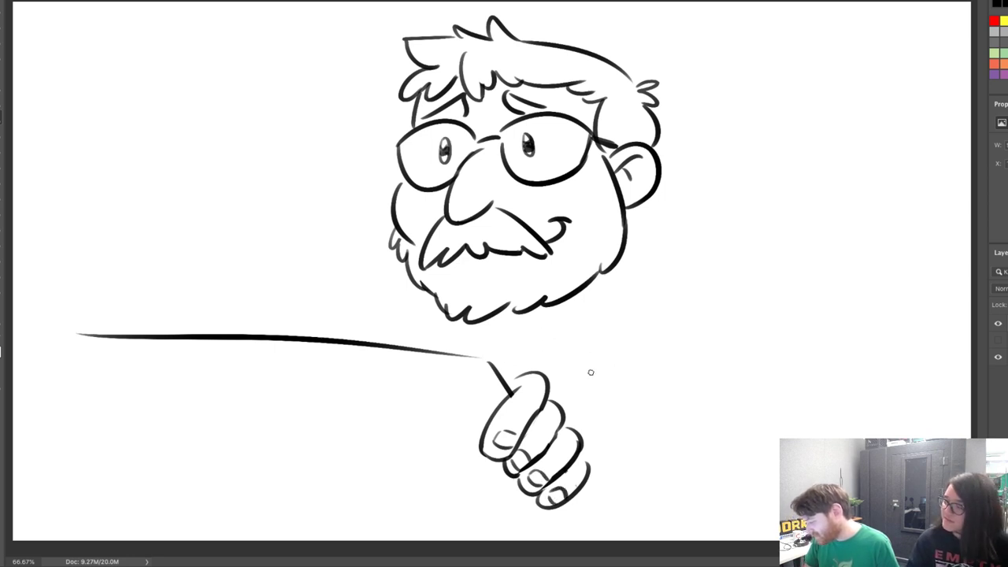
Draw the forearm's wavy upper edge with an elbow crease, and a rounded shoulder and back line beside the beard
left_click_drag(562, 381, 676, 402)
key("ctrl+z")
left_click_drag(564, 377, 668, 389)
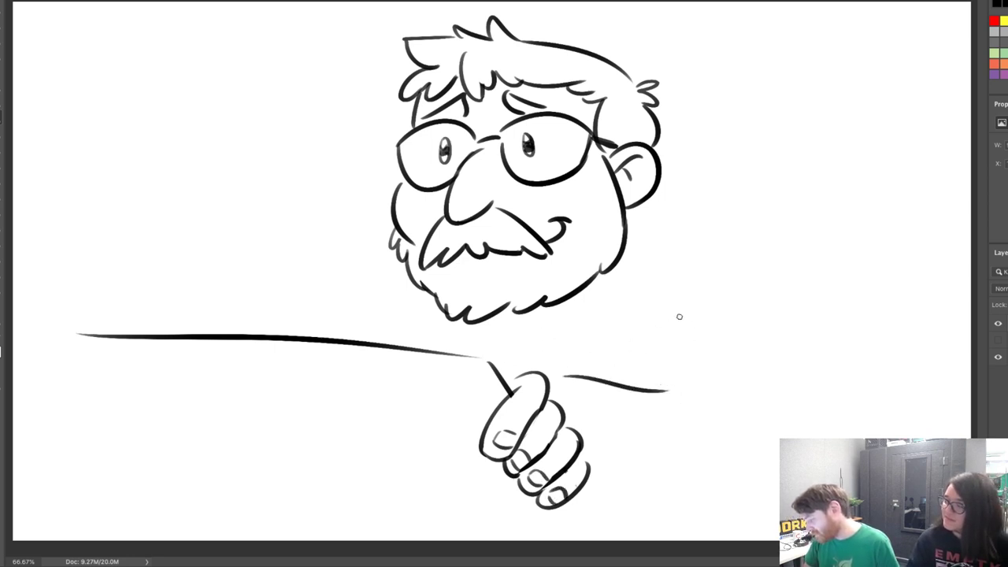
mouse_move(631, 235)
left_mouse_down()
mouse_move(727, 309)
mouse_move(747, 377)
mouse_move(730, 311)
mouse_move(749, 376)
mouse_move(756, 329)
mouse_move(766, 368)
left_mouse_up()
key("ctrl+z")
key("ctrl+z")
mouse_move(652, 389)
left_mouse_down()
mouse_move(687, 380)
mouse_move(711, 386)
left_mouse_up()
key("ctrl+z")
Draw the arm's curved underside from the little finger to the elbow and extend the back line down to meet it
left_click_drag(597, 482, 755, 460)
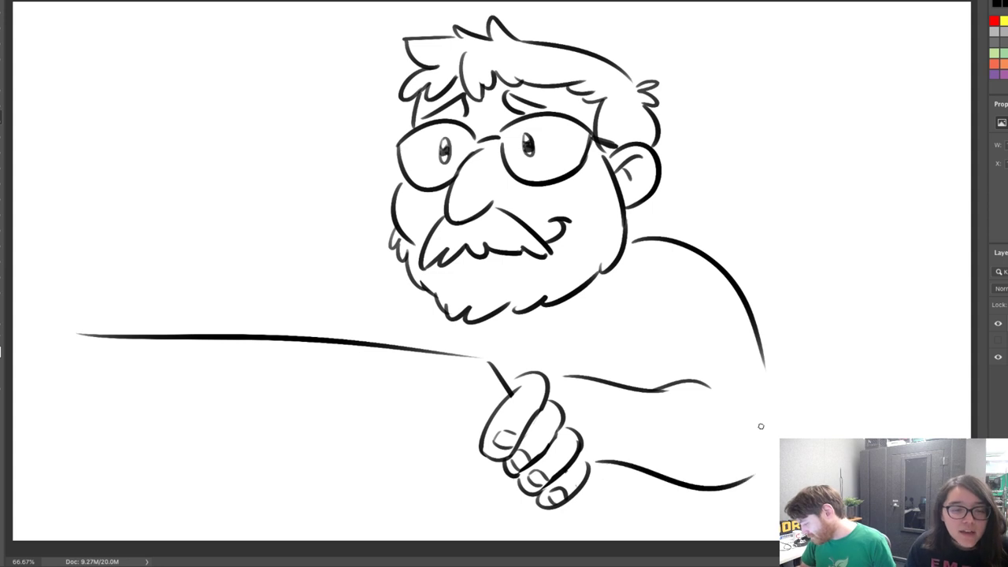
key("ctrl+z")
left_click_drag(594, 469, 774, 482)
left_click_drag(761, 347, 787, 435)
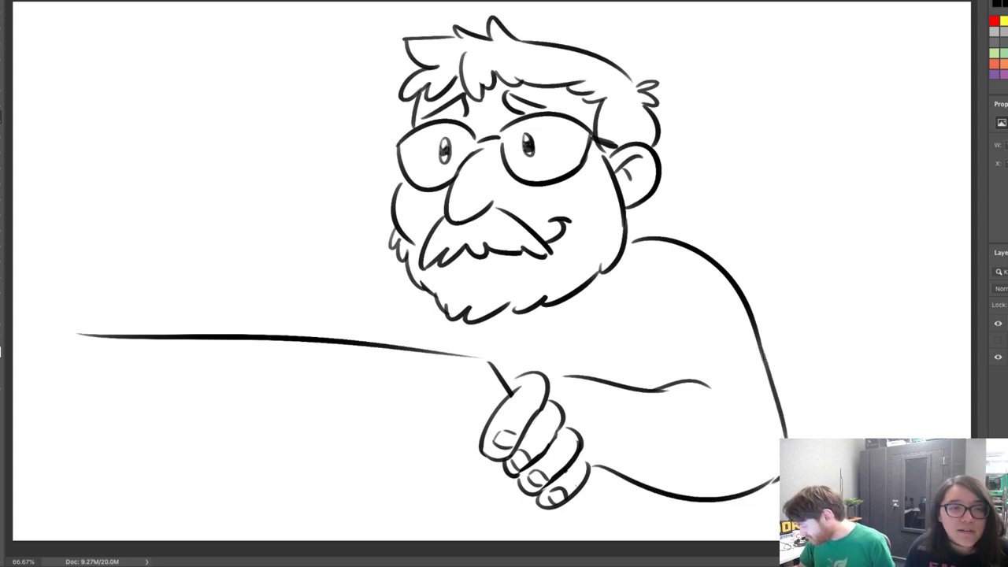
Erase a gap in the table's upper edge, and draw the gripped stick's second side and end and the table's lower edge
mouse_move(212, 330)
left_mouse_down()
mouse_move(260, 332)
mouse_move(214, 333)
mouse_move(237, 336)
mouse_move(228, 343)
mouse_move(219, 335)
mouse_move(203, 351)
mouse_move(245, 344)
mouse_move(256, 316)
mouse_move(290, 338)
left_mouse_up()
key("e")
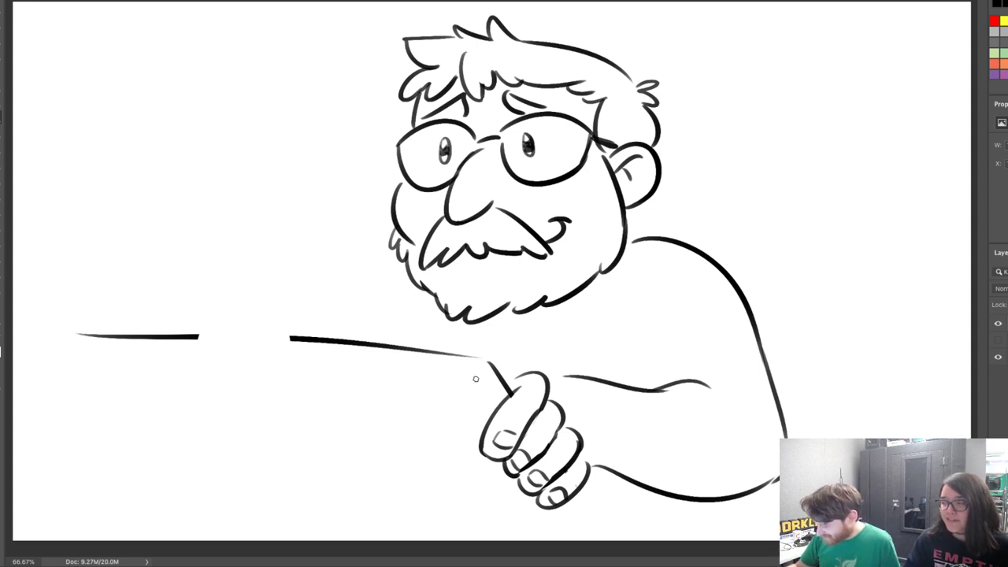
left_click_drag(475, 377, 499, 413)
key("ctrl+z")
left_click_drag(465, 378, 493, 405)
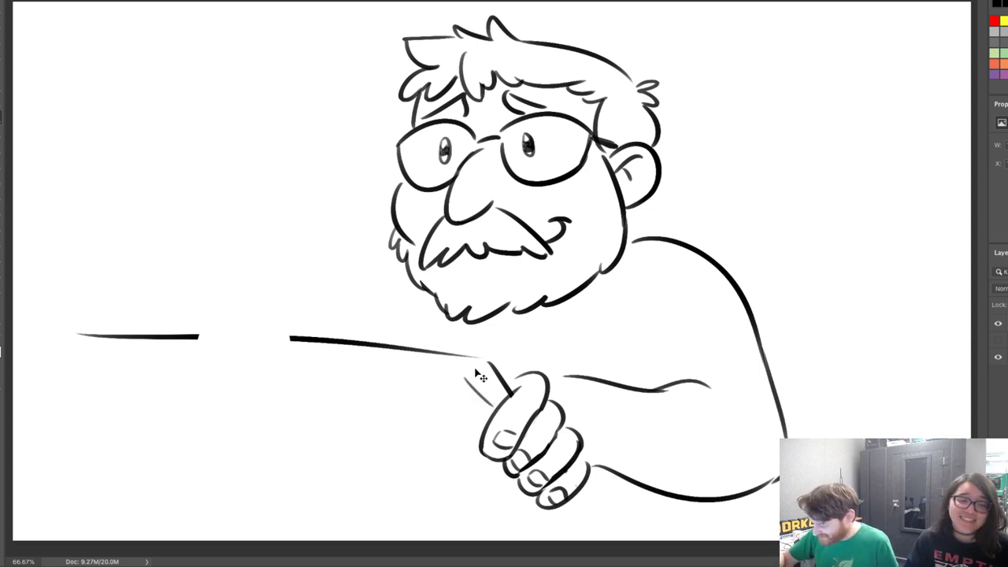
left_click_drag(464, 375, 483, 364)
left_click_drag(68, 360, 367, 372)
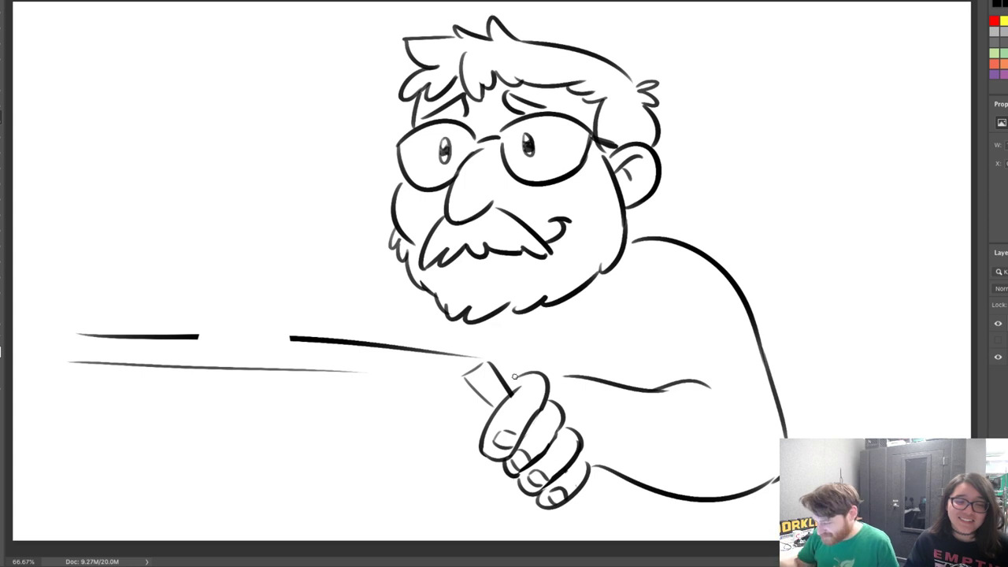
Widen the gap in the table's upper edge and erase a matching gap in its lower edge
mouse_move(195, 326)
left_mouse_down()
mouse_move(183, 360)
mouse_move(195, 364)
mouse_move(207, 339)
mouse_move(219, 340)
left_mouse_up()
key("ctrl+z")
key("e")
left_click_drag(296, 340, 304, 339)
left_click_drag(194, 367, 312, 371)
key("b")
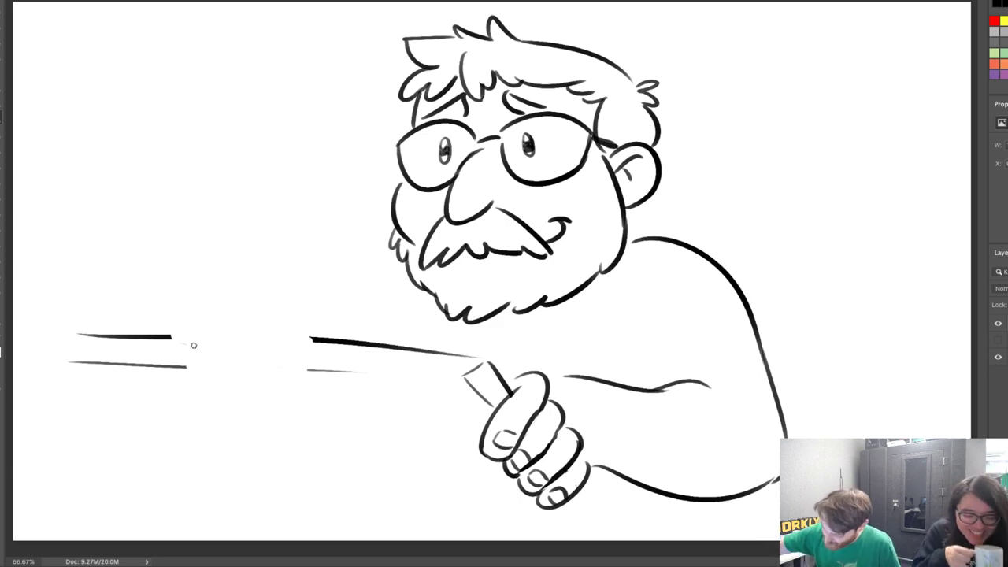
Draw the wavy left side of a melted wax puddle across the cut ends of the table lines
left_click_drag(176, 336, 195, 347)
mouse_move(180, 336)
left_mouse_down()
mouse_move(205, 331)
mouse_move(202, 363)
mouse_move(191, 347)
mouse_move(209, 368)
mouse_move(192, 347)
mouse_move(211, 372)
left_mouse_up()
key("ctrl+z")
key("ctrl+z")
key("ctrl+z")
key("ctrl+z")
key("ctrl+z")
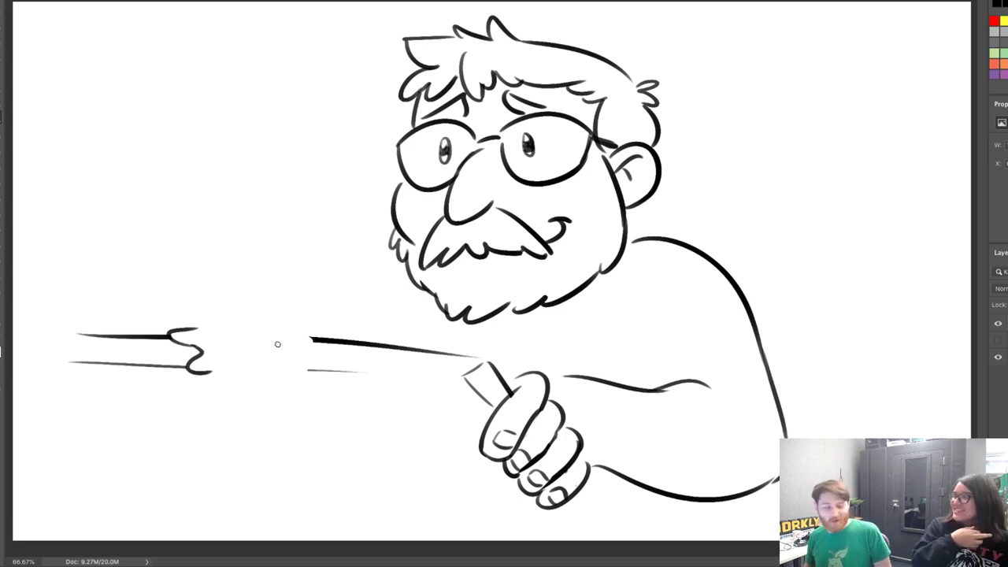
Draw the wax puddle's front edge with two drips hanging over the table and a rounded right end
mouse_move(210, 371)
left_mouse_down()
mouse_move(268, 366)
mouse_move(237, 378)
mouse_move(268, 390)
mouse_move(284, 360)
mouse_move(322, 366)
mouse_move(318, 350)
mouse_move(296, 360)
mouse_move(315, 339)
left_mouse_up()
key("ctrl+z")
key("ctrl+z")
key("ctrl+z")
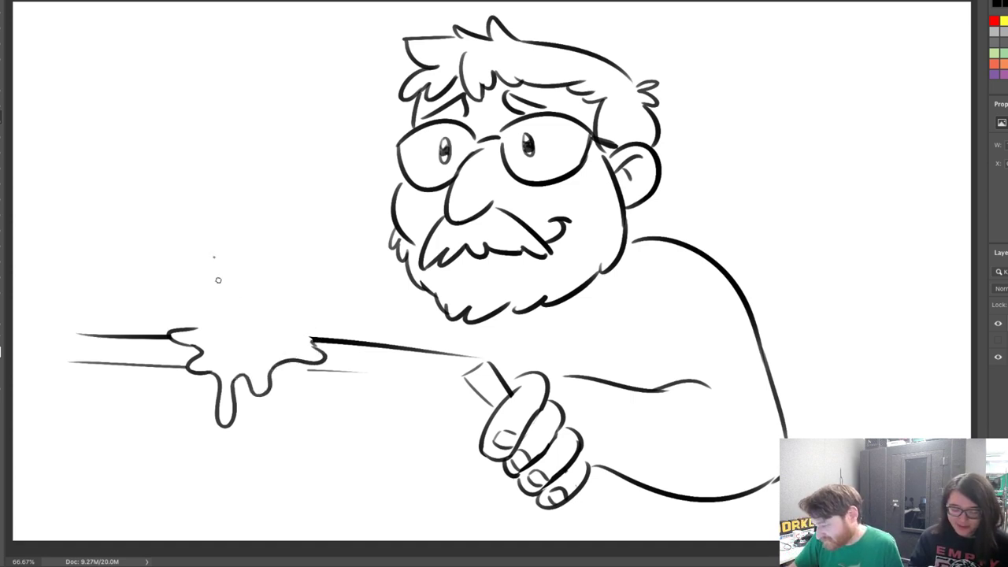
Draw the candle's two upright sides above the puddle and the lumpy rear wax edges on either side
left_click_drag(214, 258, 228, 337)
key("ctrl+z")
mouse_move(264, 254)
left_mouse_down()
mouse_move(275, 329)
mouse_move(308, 322)
mouse_move(322, 335)
mouse_move(291, 324)
mouse_move(303, 321)
mouse_move(331, 339)
left_mouse_up()
key("ctrl+z")
key("ctrl+z")
key("ctrl+z")
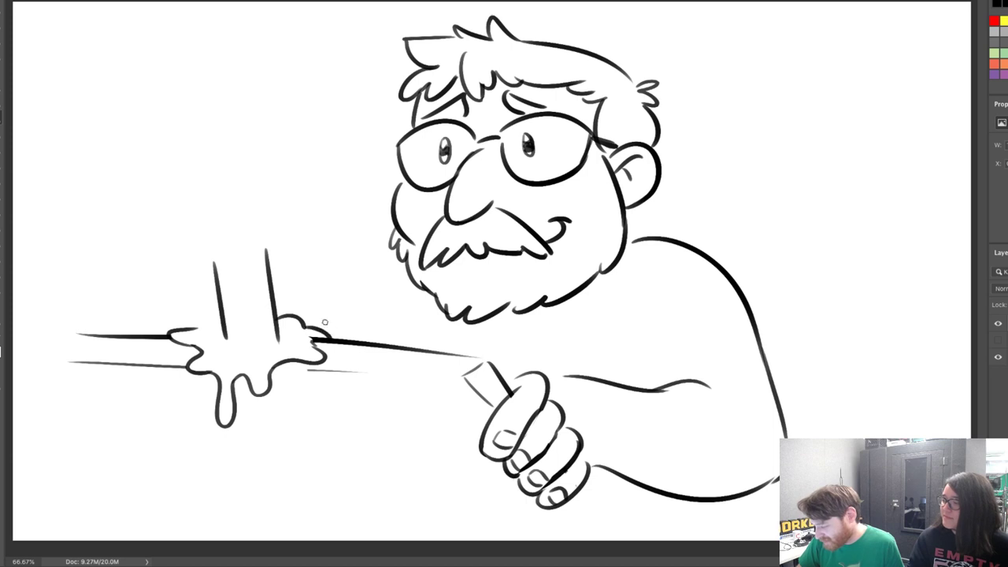
left_click_drag(191, 325, 223, 311)
key("ctrl+z")
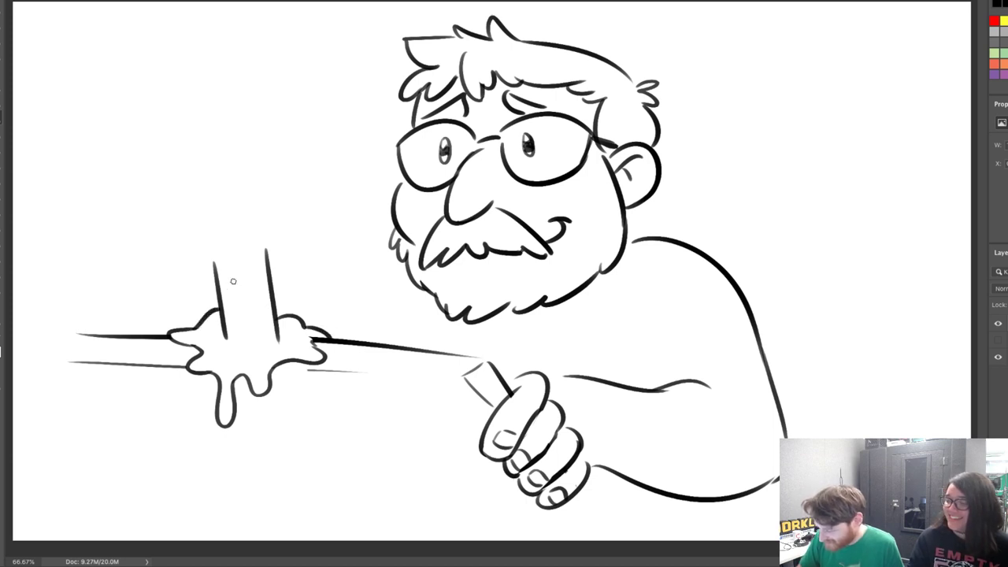
Add the candle's curved base, slanted spiral lines on its body, and a rounded top rim with wax dripping over it
left_click_drag(235, 345, 276, 347)
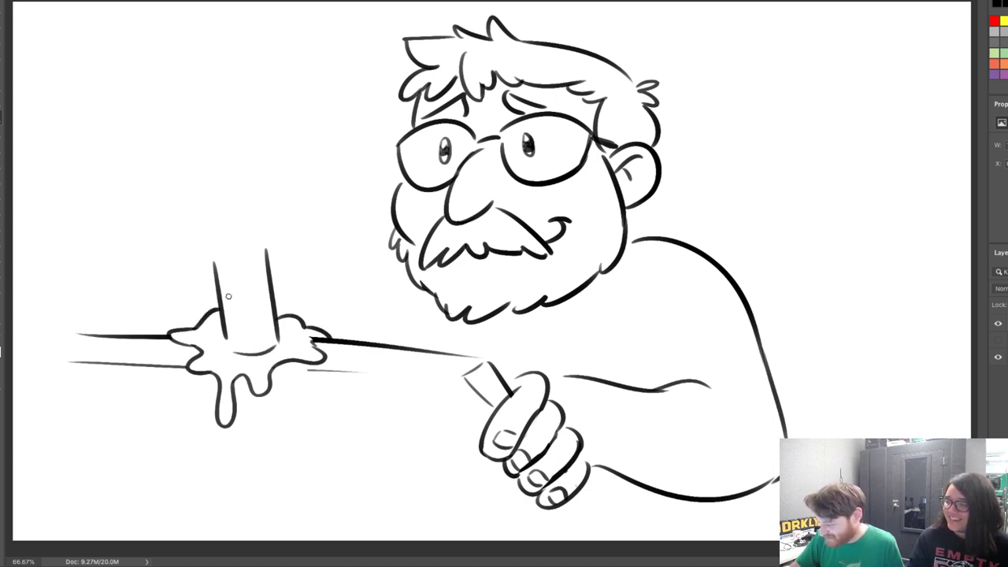
left_click_drag(226, 291, 271, 309)
left_click_drag(227, 251, 250, 260)
mouse_move(236, 268)
left_mouse_down()
mouse_move(264, 271)
mouse_move(209, 238)
mouse_move(256, 207)
mouse_move(234, 189)
mouse_move(270, 238)
mouse_move(272, 268)
left_mouse_up()
key("e")
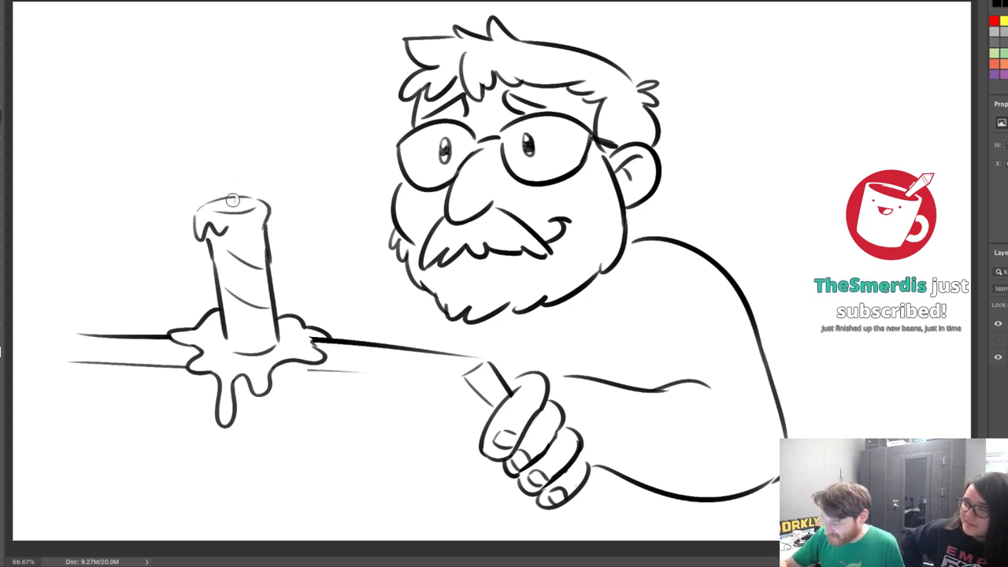
Draw the candle's wick and a pointed flame with a smaller inner flame above it
left_click_drag(235, 201, 230, 101)
key("b")
key("ctrl+z")
mouse_move(223, 192)
left_mouse_down()
mouse_move(237, 96)
mouse_move(256, 148)
left_mouse_up()
key("ctrl+z")
mouse_move(237, 93)
left_mouse_down()
mouse_move(259, 180)
mouse_move(250, 191)
mouse_move(229, 123)
mouse_move(247, 150)
mouse_move(235, 204)
left_mouse_up()
key("ctrl+z")
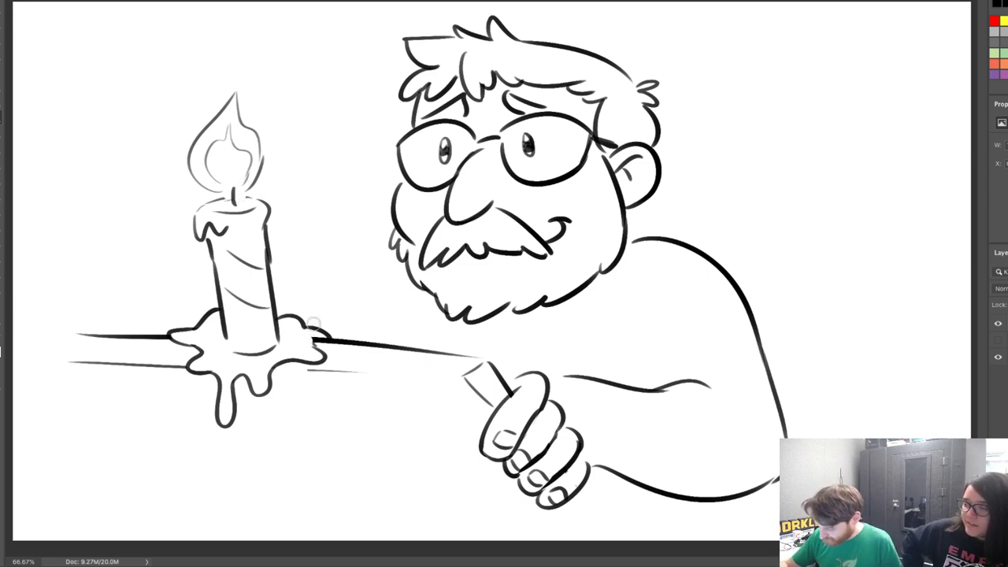
Replace the wax puddle's left tip with a longer one reaching further along the table's edge
mouse_move(189, 324)
left_mouse_down()
mouse_move(169, 341)
mouse_move(203, 322)
mouse_move(178, 343)
mouse_move(202, 346)
left_mouse_up()
key("ctrl+z")
key("ctrl+z")
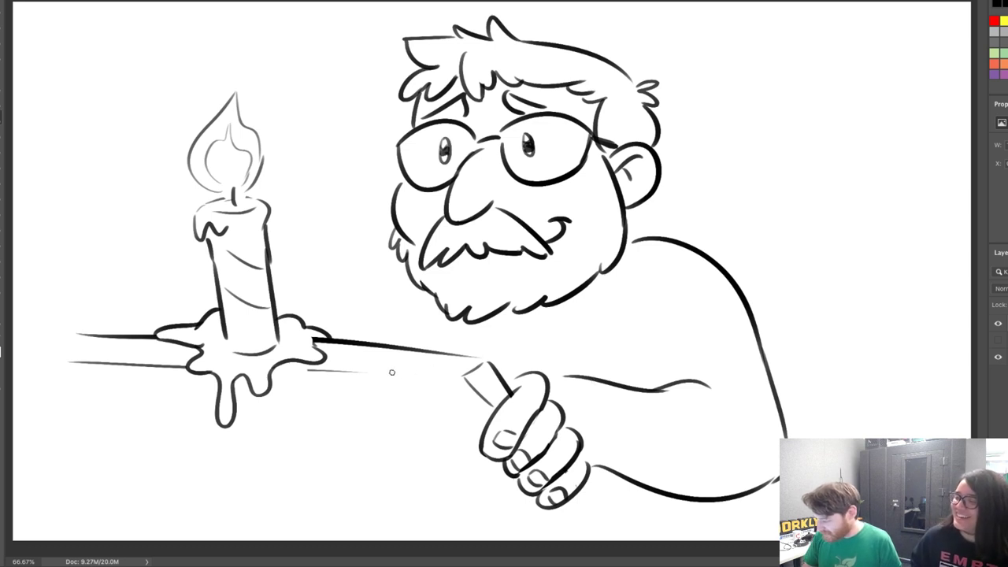
Continue the table's lower edge to the stick and extend its upper edge to the canvas's left border
mouse_move(386, 375)
left_mouse_down()
mouse_move(461, 385)
mouse_move(455, 369)
mouse_move(432, 372)
mouse_move(457, 373)
left_mouse_up()
key("ctrl+z")
key("ctrl+z")
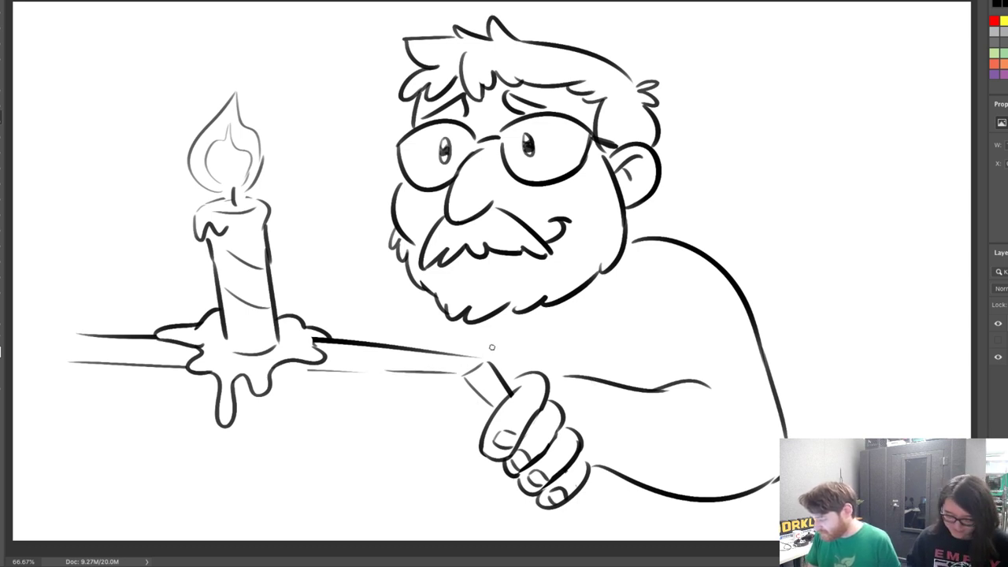
left_click_drag(25, 333, 145, 334)
key("ctrl+z")
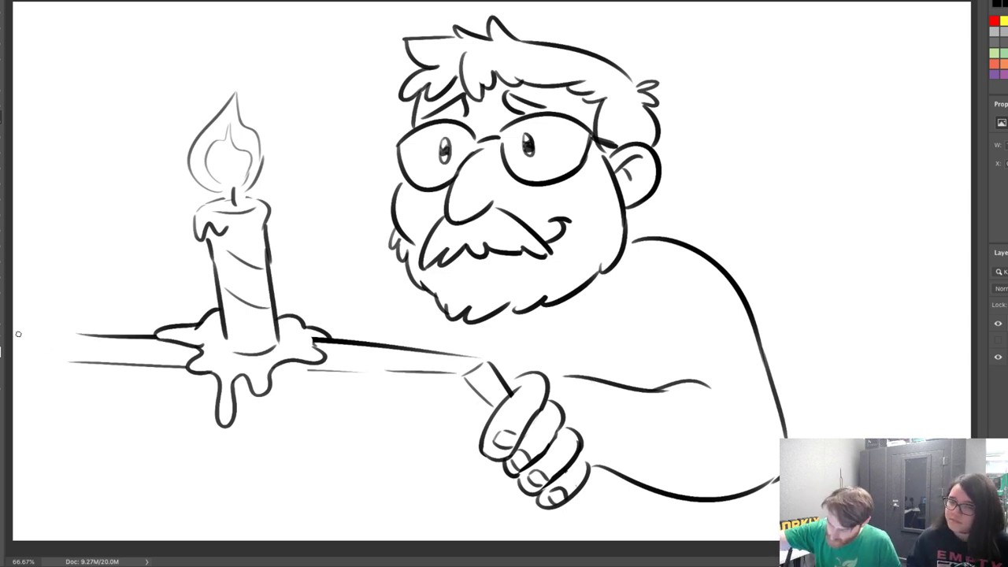
left_click_drag(14, 334, 120, 337)
Add paired crease marks across the shoulder and upper-arm outline, and a forked fold line rising from the elbow crease
mouse_move(698, 265)
left_mouse_down()
mouse_move(719, 253)
mouse_move(740, 258)
left_mouse_up()
mouse_move(765, 400)
left_mouse_down()
mouse_move(790, 393)
mouse_move(786, 402)
left_mouse_up()
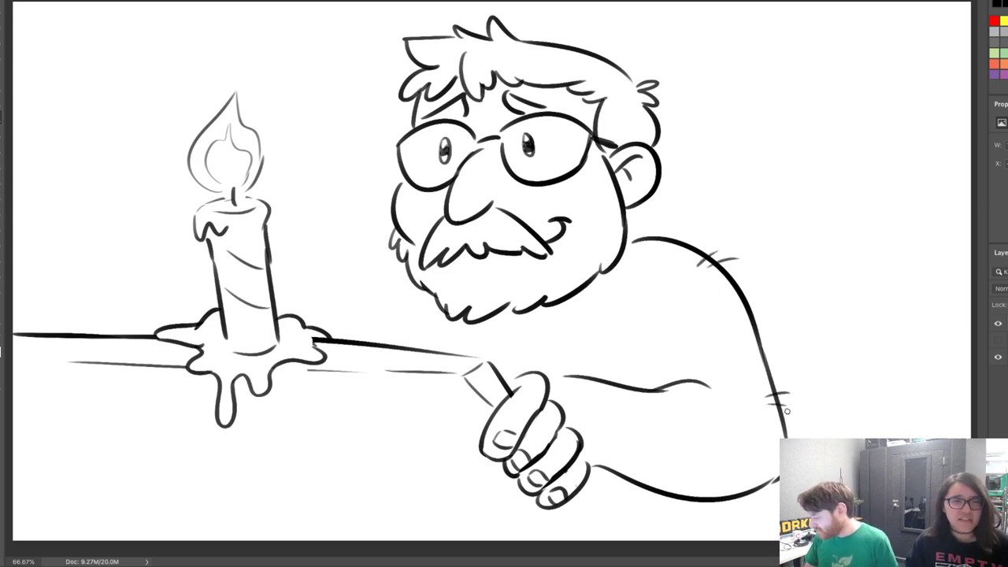
left_click_drag(654, 327, 653, 389)
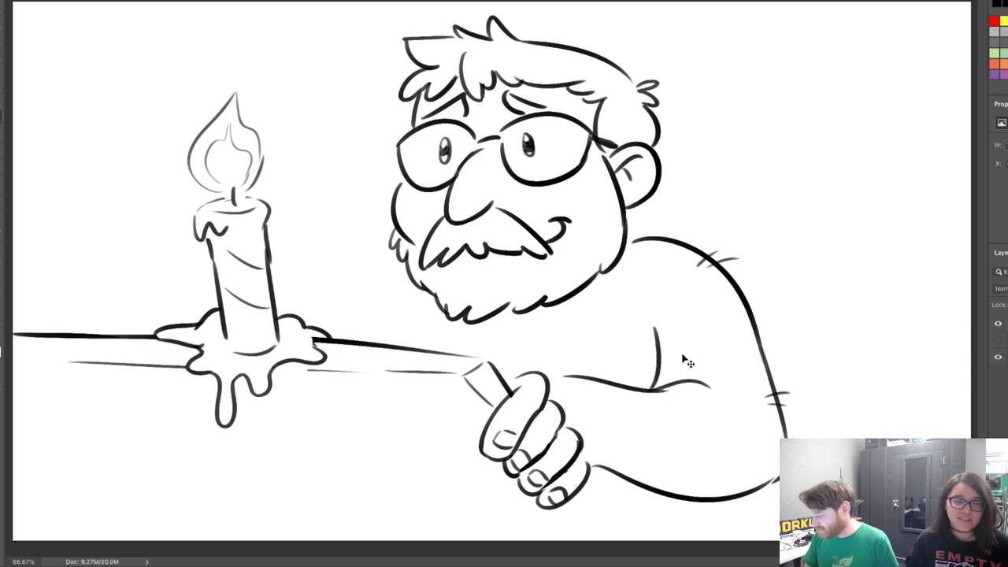
key("ctrl+z")
mouse_move(638, 328)
left_mouse_down()
mouse_move(642, 391)
mouse_move(654, 337)
left_mouse_up()
key("ctrl+z")
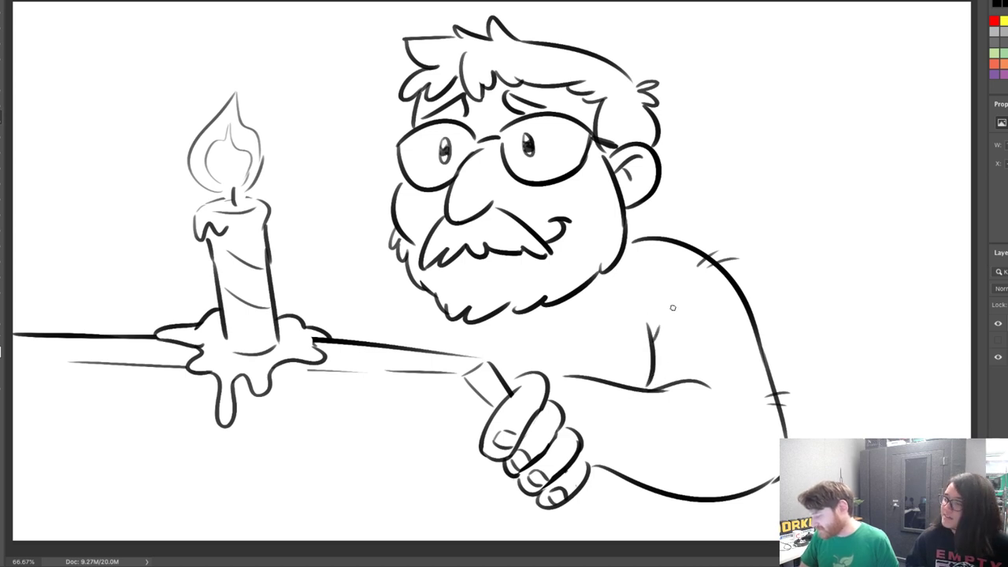
Draw a short far-shoulder line beside the beard and two parallel lines continuing the stick below the hand
left_click_drag(396, 276, 378, 304)
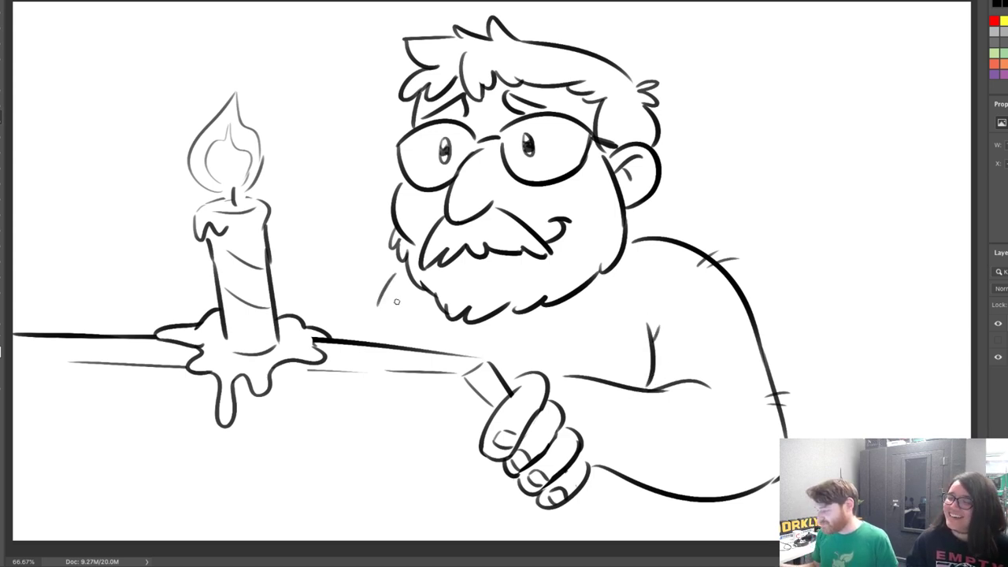
left_click_drag(573, 508, 607, 542)
left_click_drag(582, 486, 630, 543)
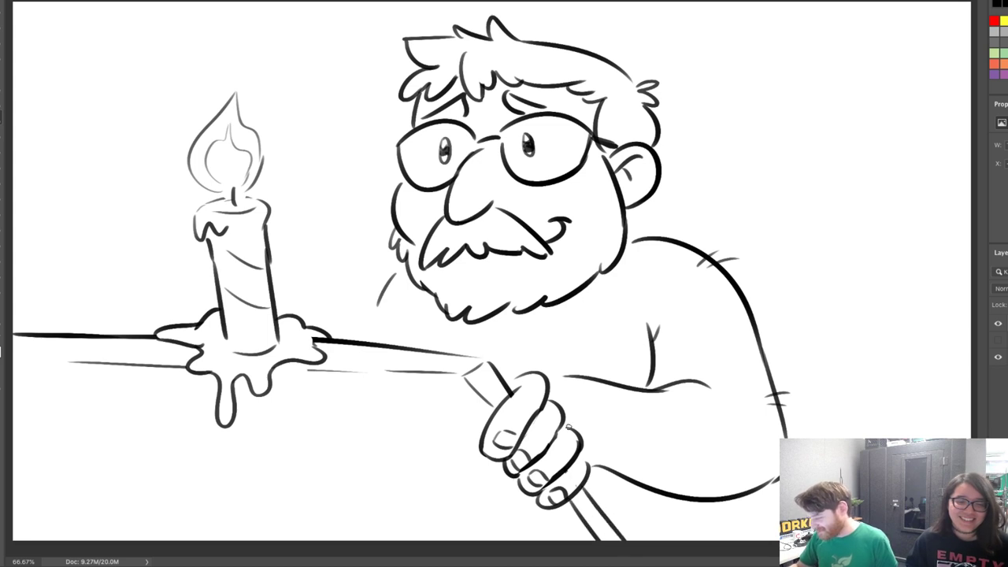
left_click_drag(292, 274, 324, 232)
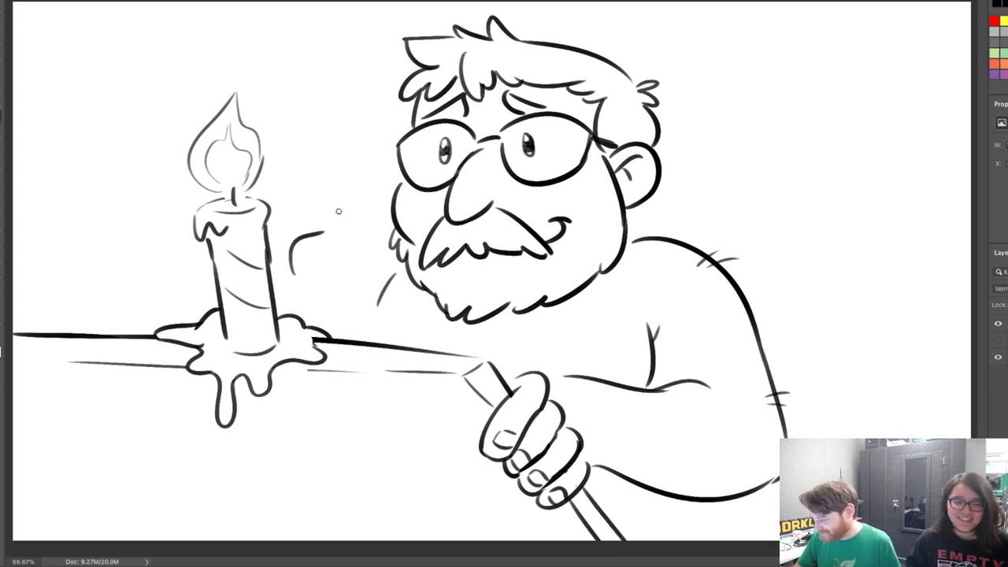
key("ctrl+z")
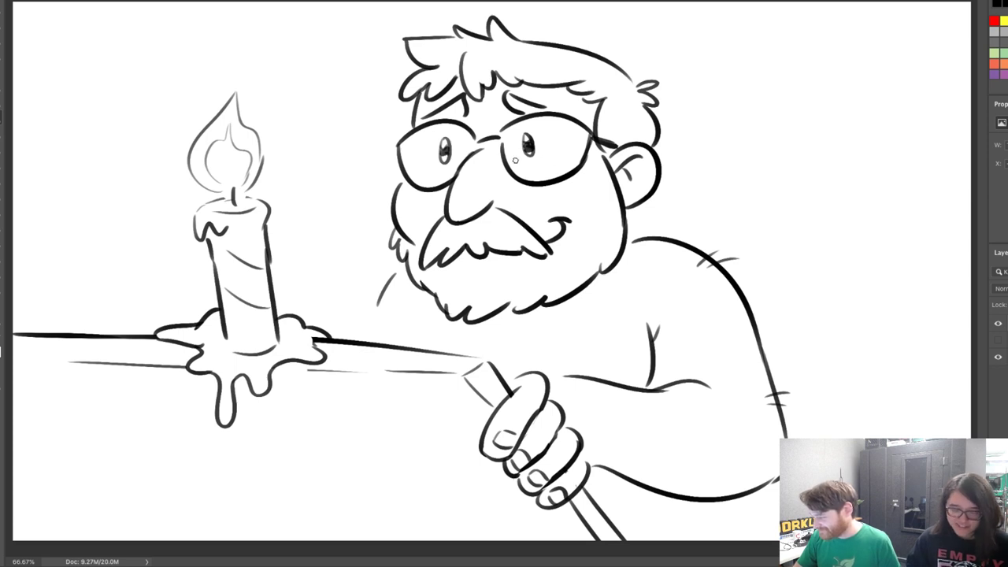
Draw a thin, slightly curved line across the lower part of each glasses lens
left_click_drag(516, 161, 579, 154)
left_click_drag(410, 173, 457, 167)
key("ctrl+z")
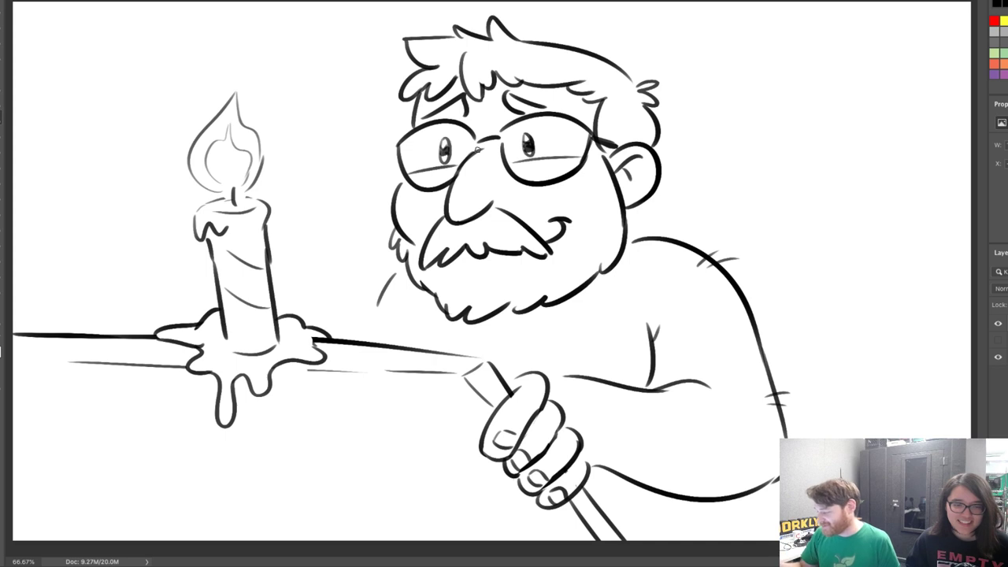
Draw a large rounded chair back behind the man with a thinner parallel inner curve
left_click_drag(672, 139, 847, 231)
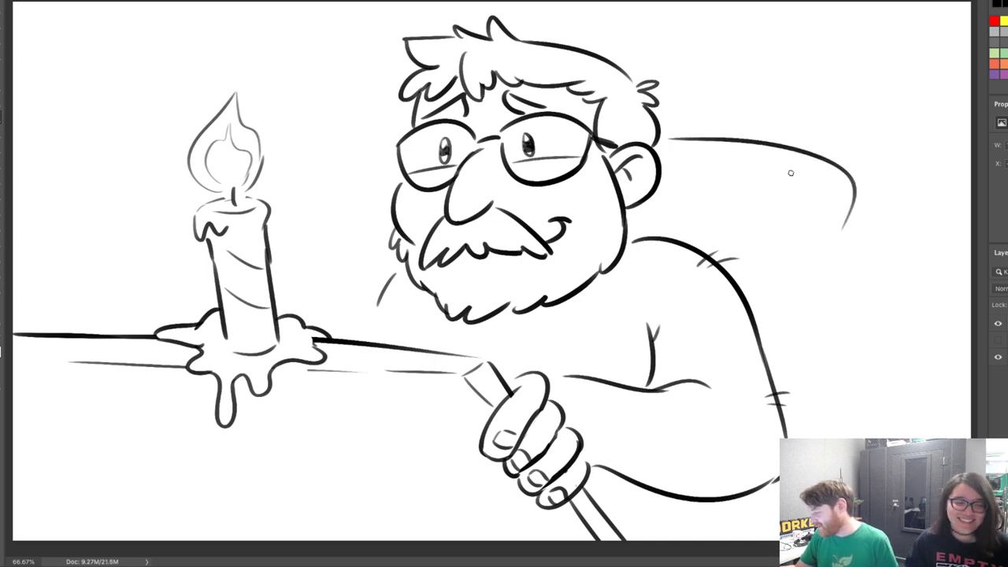
key("ctrl+z")
mouse_move(673, 133)
left_mouse_down()
mouse_move(871, 305)
mouse_move(845, 365)
left_mouse_up()
key("ctrl+z")
left_click_drag(668, 132, 837, 366)
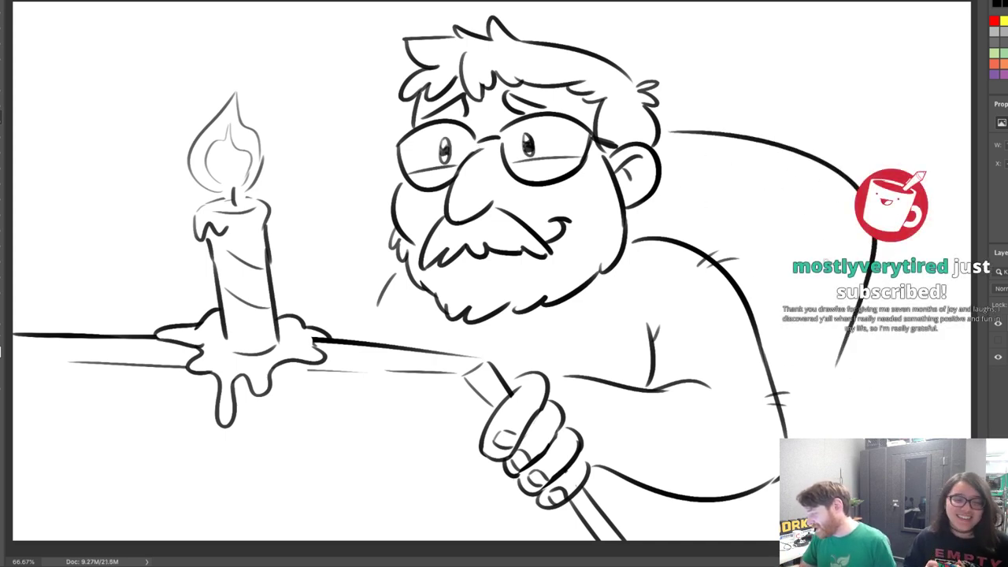
mouse_move(734, 162)
left_mouse_down()
mouse_move(831, 260)
mouse_move(837, 236)
mouse_move(803, 377)
left_mouse_up()
key("ctrl+z")
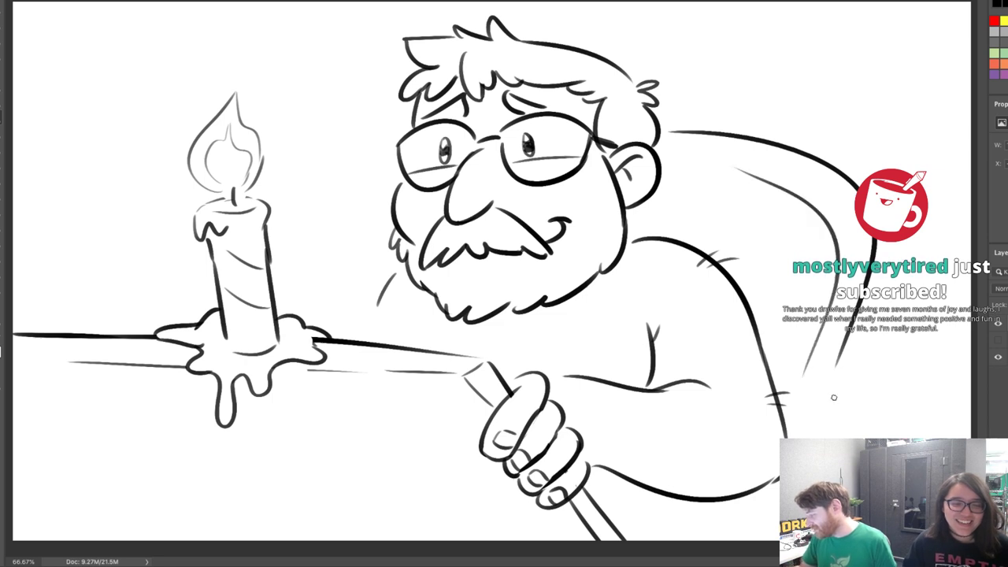
Draw a curved line from under the forearm down to the canvas's bottom border for the lap
left_click_drag(790, 432, 840, 436)
key("ctrl+z")
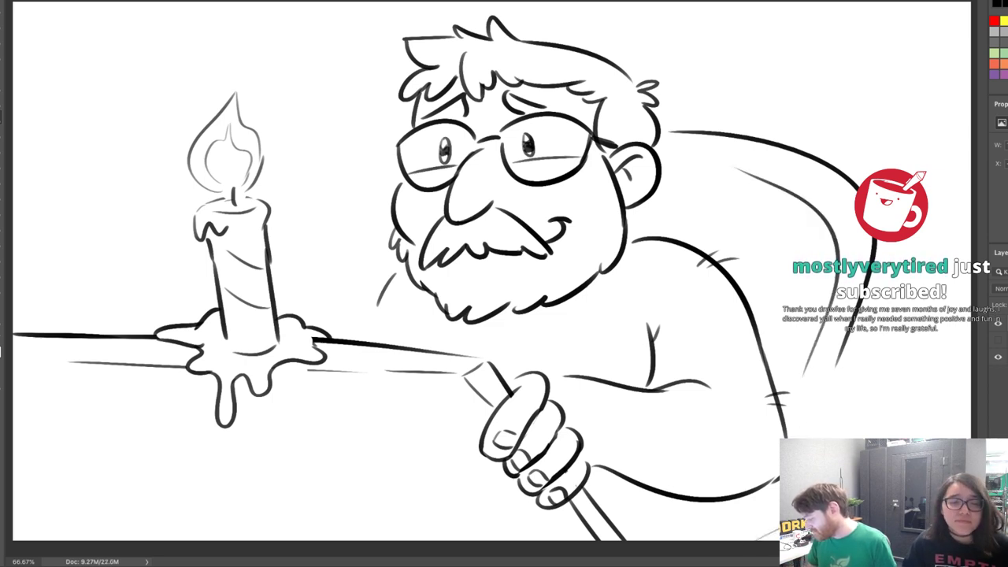
left_click_drag(662, 494, 636, 540)
left_click_drag(654, 496, 634, 541)
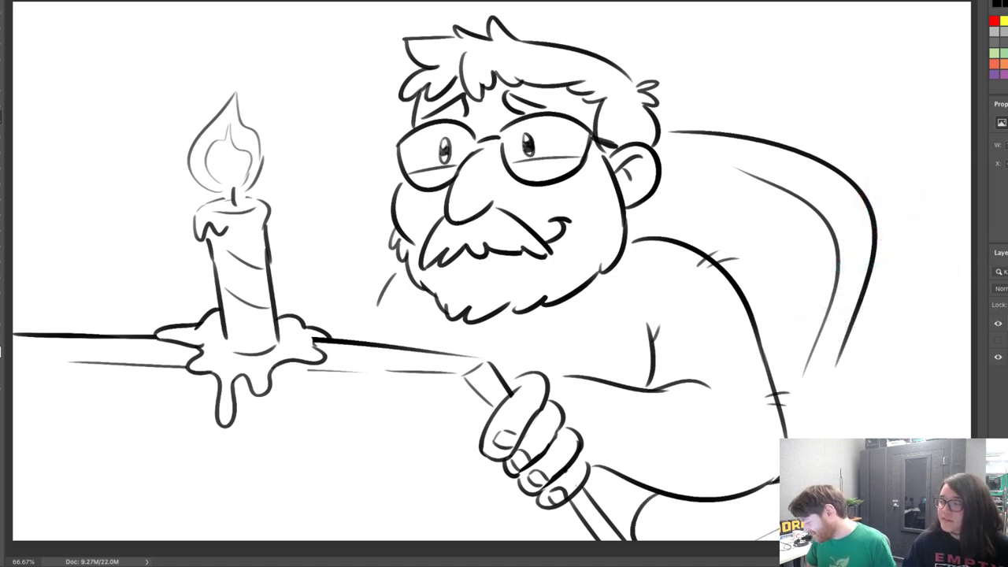
Extend the chair back's outer edge down to the elbow and add a jagged beard line on the cheek below the glasses
left_click_drag(841, 354, 809, 439)
key("ctrl+z")
left_click_drag(815, 433, 811, 437)
key("ctrl+z")
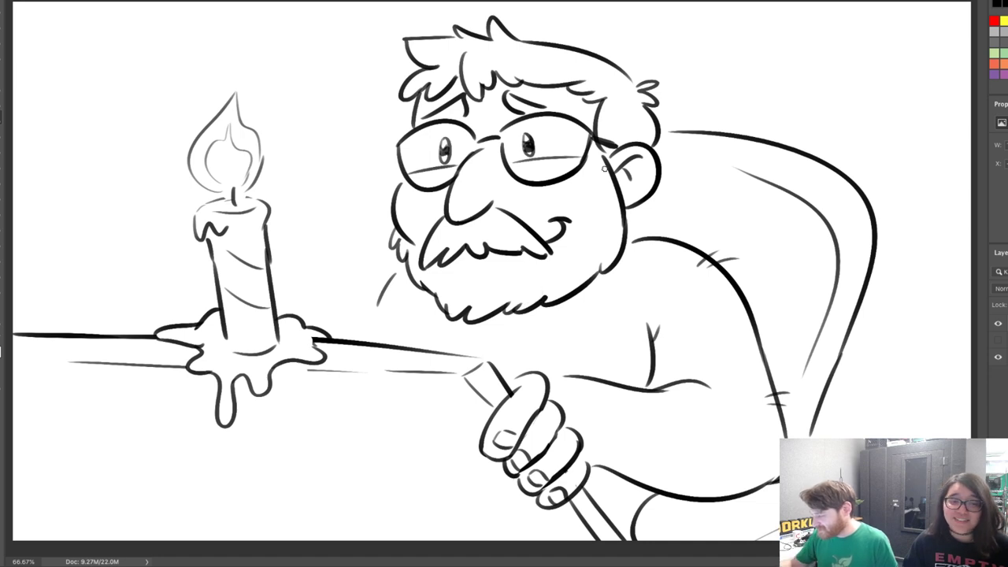
left_click_drag(592, 165, 581, 218)
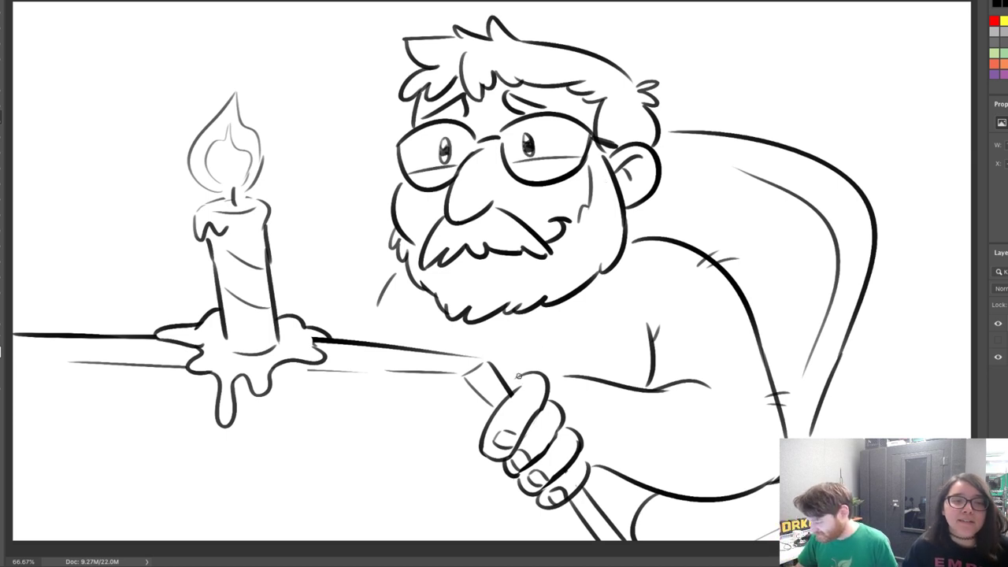
Erase the forearm's curved upper line and redraw it as a straighter line from the gripping hand to the elbow crease
left_click_drag(576, 374, 581, 376)
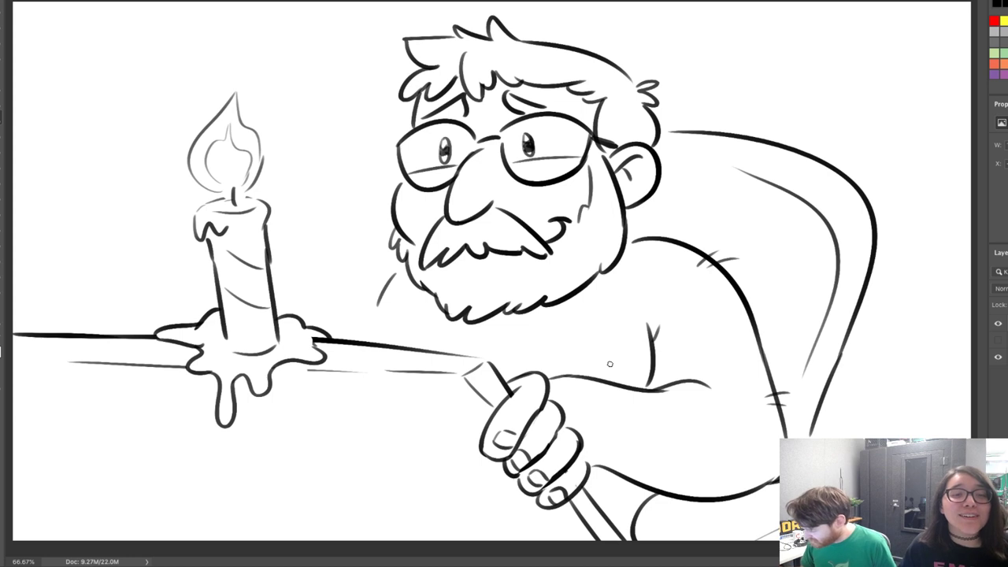
mouse_move(560, 379)
left_mouse_down()
mouse_move(637, 406)
mouse_move(668, 401)
left_mouse_up()
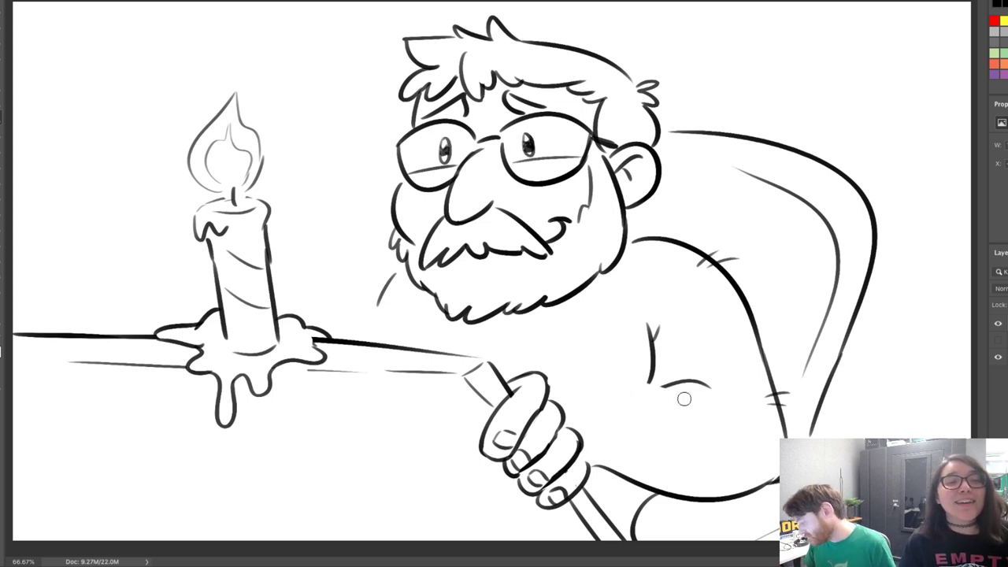
key("b")
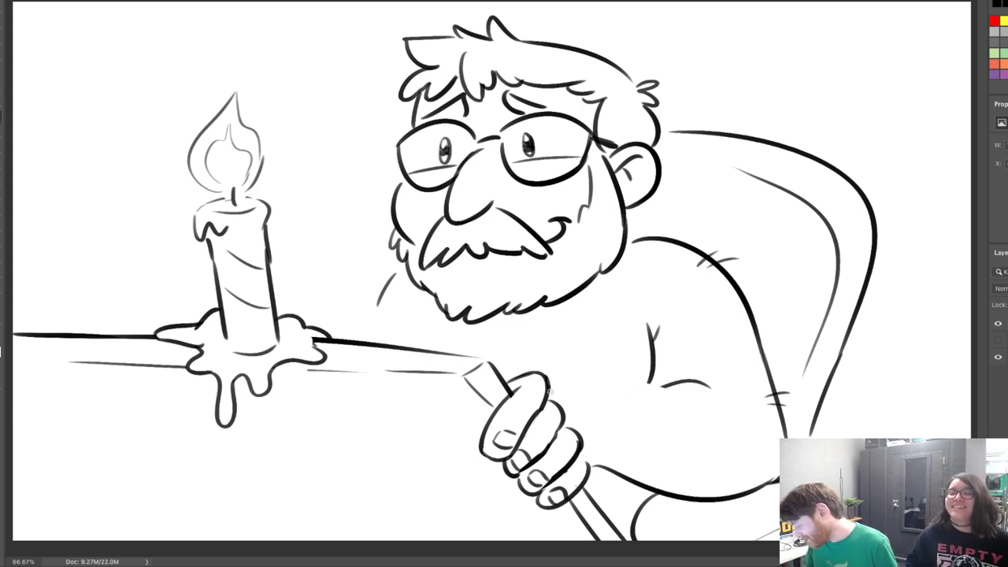
mouse_move(561, 397)
left_mouse_down()
mouse_move(712, 394)
mouse_move(687, 382)
left_mouse_up()
key("ctrl+z")
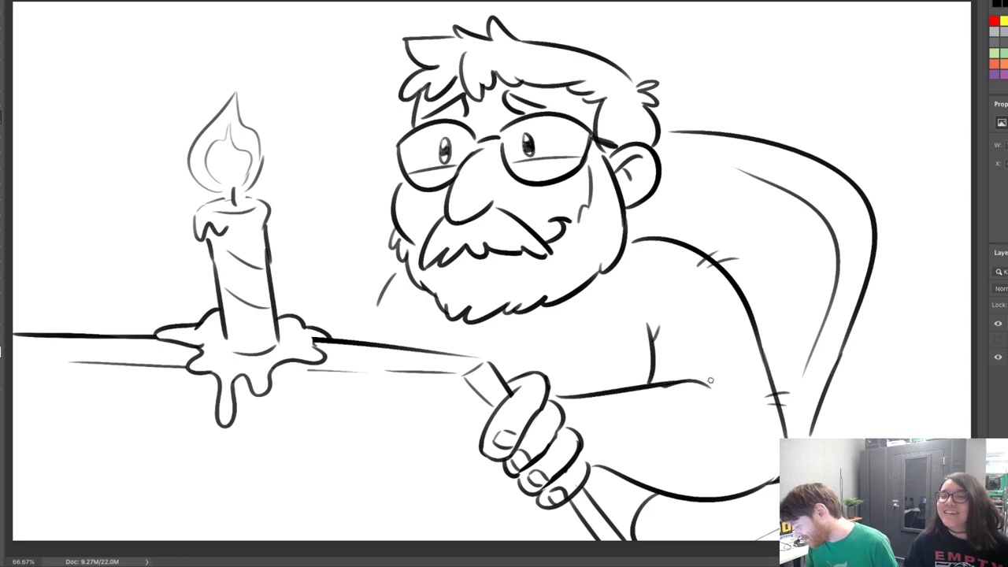
key("ctrl+z")
left_click_drag(561, 400, 692, 382)
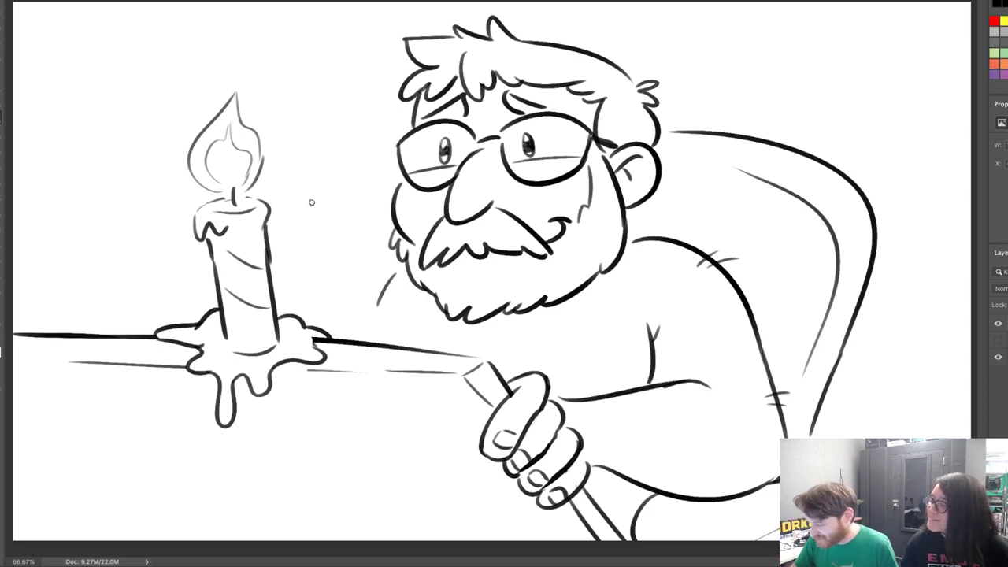
Outline a slimmer second candle between the first candle and the man's face, with two upright sides and a curved top
mouse_move(312, 199)
left_mouse_down()
mouse_move(311, 278)
mouse_move(333, 286)
left_mouse_up()
key("ctrl+z")
mouse_move(312, 193)
left_mouse_down()
mouse_move(355, 205)
mouse_move(354, 194)
mouse_move(344, 293)
left_mouse_up()
key("ctrl+z")
mouse_move(354, 197)
left_mouse_down()
mouse_move(343, 292)
mouse_move(319, 247)
mouse_move(328, 257)
mouse_move(289, 295)
mouse_move(310, 305)
left_mouse_up()
key("ctrl+z")
key("ctrl+z")
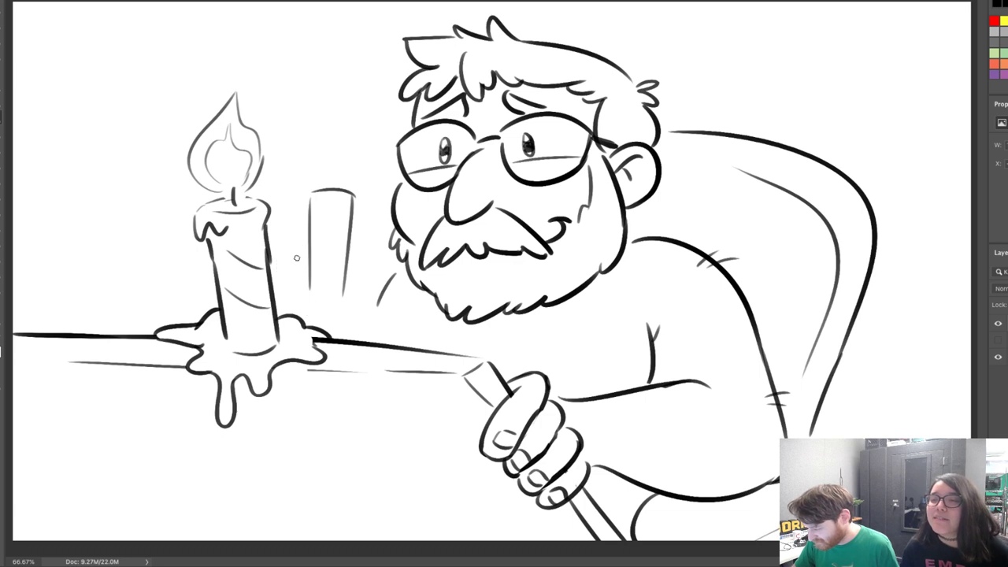
Draw the raised hand's curled finger wrapping around the near side of the second candle
left_click_drag(301, 248, 322, 318)
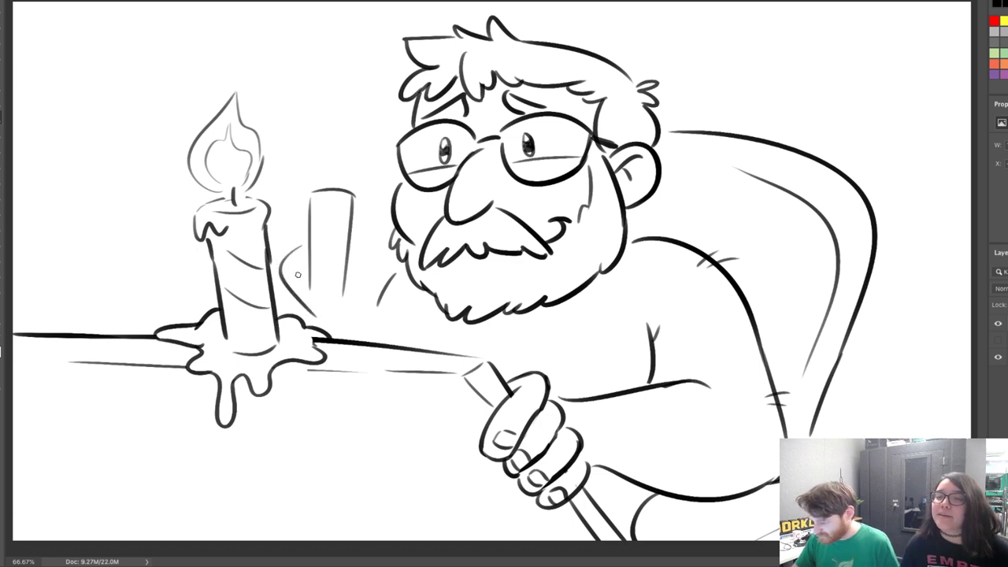
mouse_move(304, 253)
left_mouse_down()
mouse_move(330, 312)
mouse_move(321, 320)
mouse_move(324, 289)
left_mouse_up()
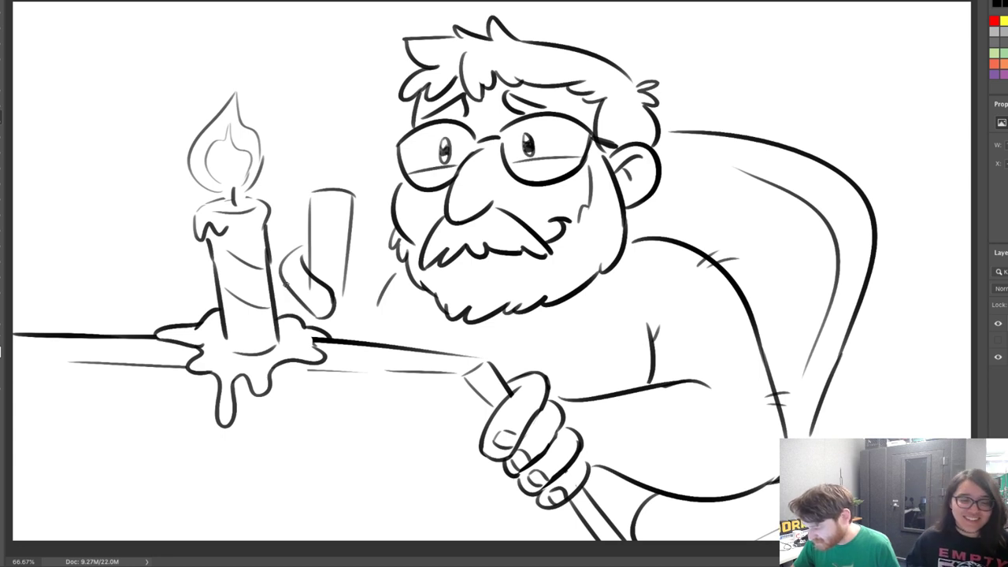
left_click_drag(281, 296, 296, 317)
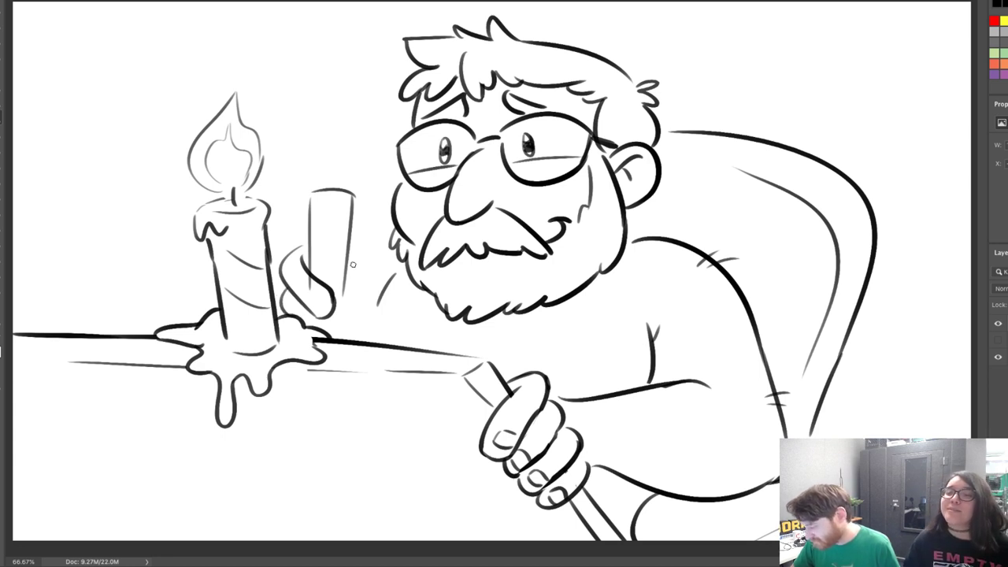
Draw the thumb and palm edge on the candle's face-side, and extend the candle's sides below the hand to the table
left_click_drag(360, 252, 347, 298)
key("ctrl+z")
mouse_move(354, 255)
left_mouse_down()
mouse_move(347, 303)
mouse_move(364, 285)
left_mouse_up()
mouse_move(355, 244)
left_mouse_down()
mouse_move(382, 292)
mouse_move(377, 274)
mouse_move(366, 282)
mouse_move(386, 270)
mouse_move(385, 294)
mouse_move(373, 284)
mouse_move(364, 332)
left_mouse_up()
key("ctrl+z")
left_click_drag(372, 284, 353, 328)
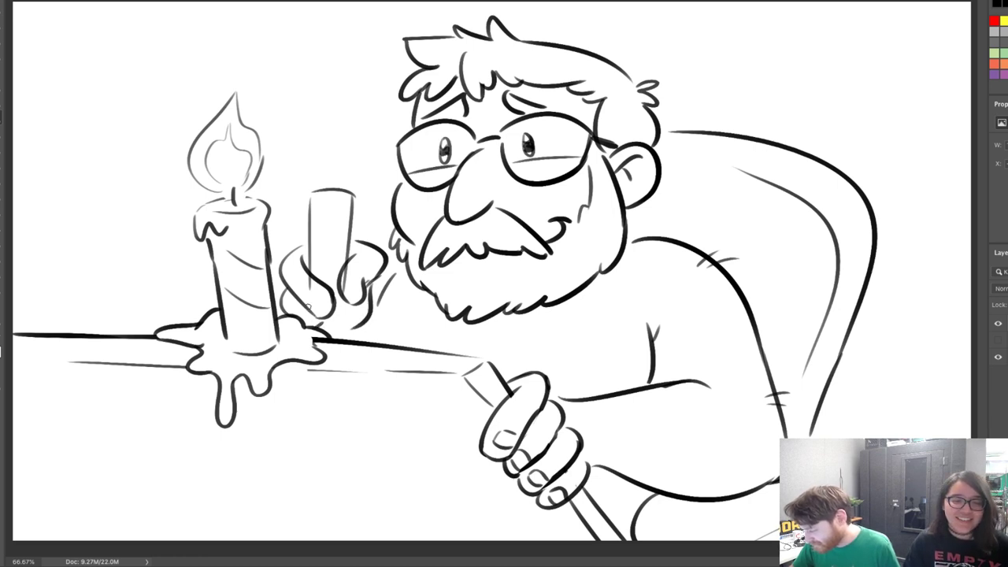
left_click_drag(343, 303, 340, 339)
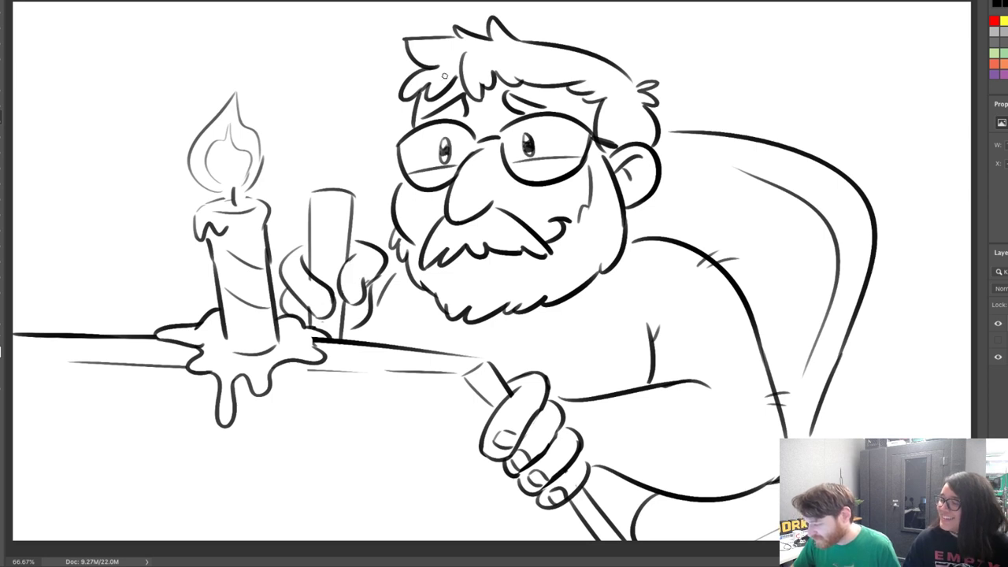
Add a melted wax rim with drips to the top of the second candle and a nail on the gripping finger
left_click_drag(310, 197, 309, 265)
key("ctrl+z")
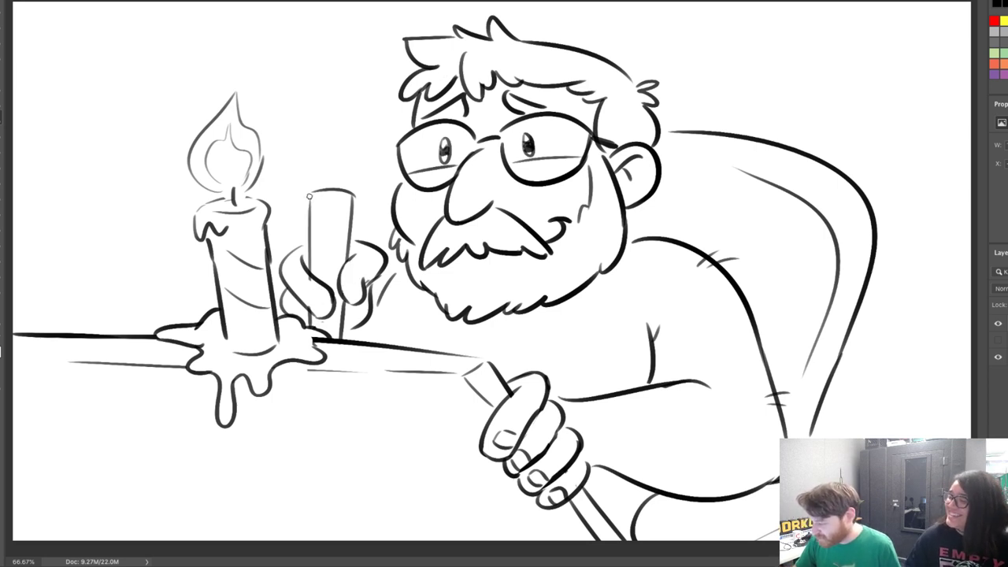
mouse_move(310, 196)
left_mouse_down()
mouse_move(310, 243)
mouse_move(323, 208)
mouse_move(334, 218)
mouse_move(358, 204)
mouse_move(355, 194)
left_mouse_up()
key("ctrl+z")
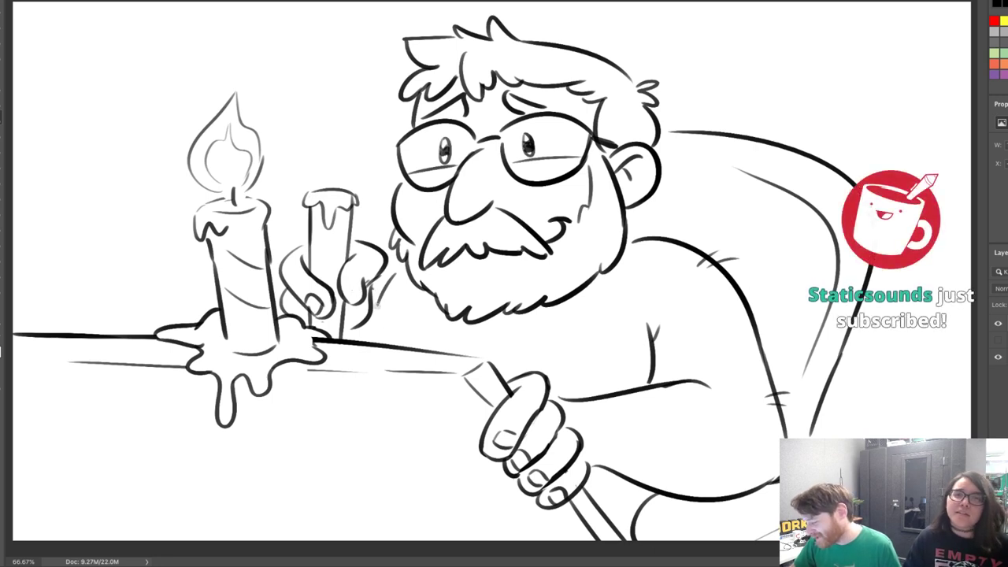
Draw the forearm line from the raised hand down to the table edge and a short torso line beside it
key("ctrl+z")
left_click_drag(374, 290, 388, 337)
key("ctrl+z")
left_click_drag(375, 284, 391, 346)
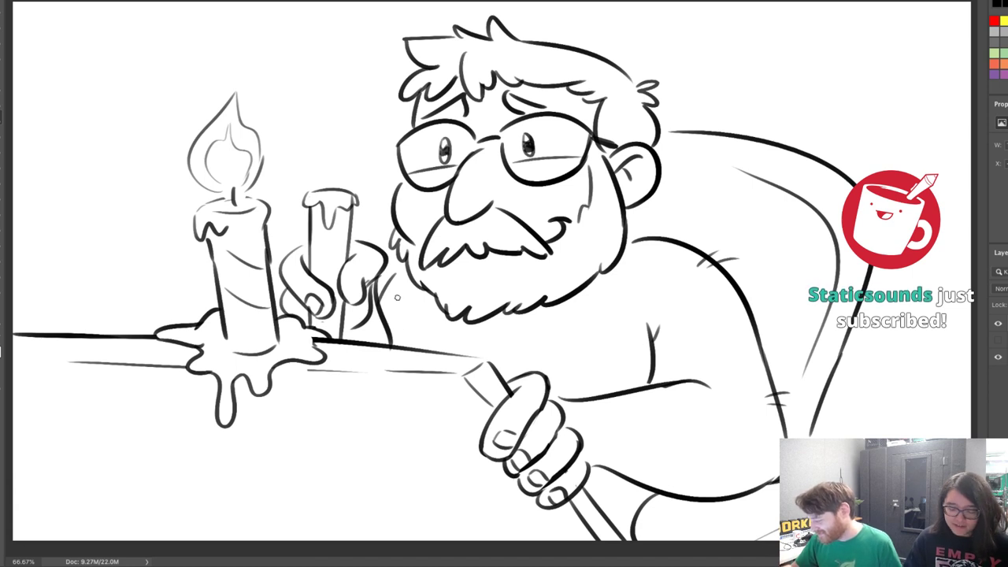
left_click_drag(409, 313, 407, 346)
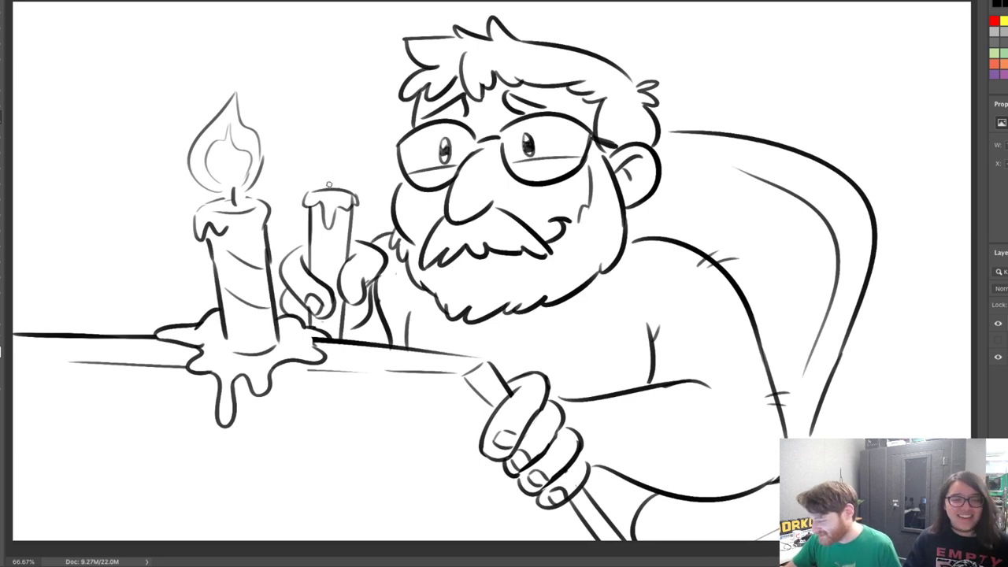
Draw a short curved wick and a rounded flame with a tall pointed tip above the second candle
mouse_move(324, 181)
left_mouse_down()
mouse_move(333, 147)
mouse_move(370, 133)
mouse_move(371, 168)
left_mouse_up()
key("ctrl+z")
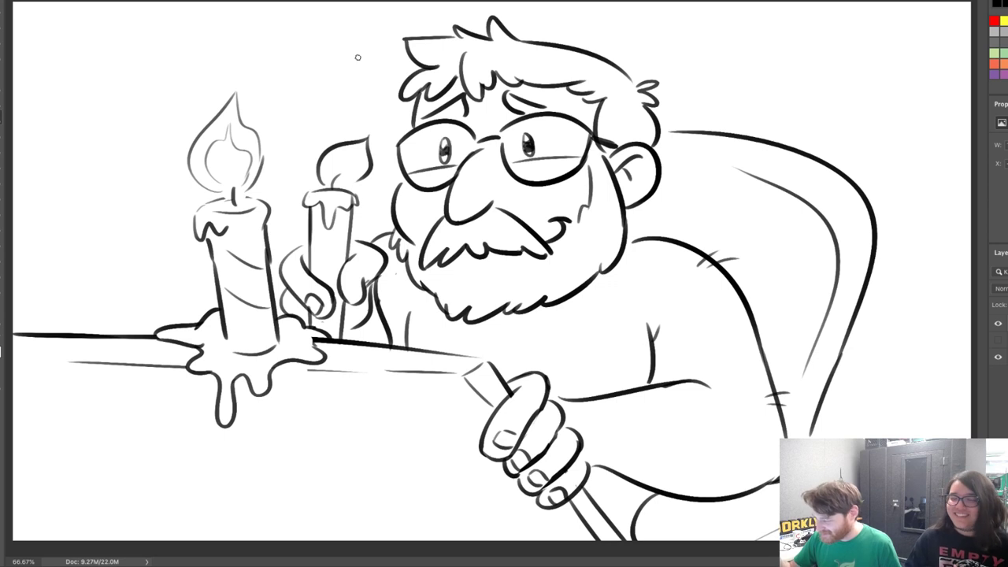
key("ctrl+z")
key("ctrl+z")
key("ctrl+z")
key("ctrl+z")
key("ctrl+z")
key("ctrl+z")
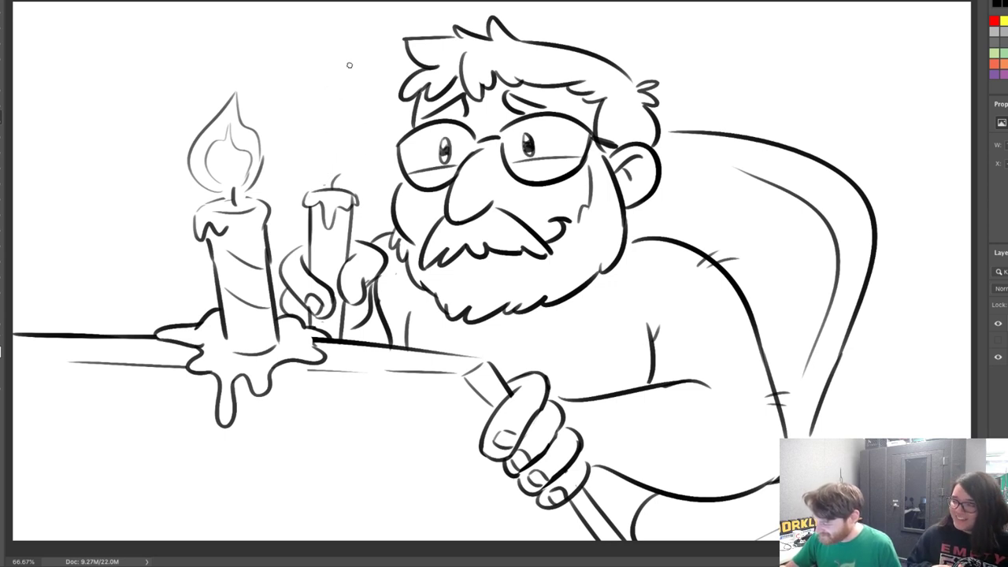
mouse_move(314, 183)
left_mouse_down()
mouse_move(346, 127)
mouse_move(358, 142)
mouse_move(358, 186)
left_mouse_up()
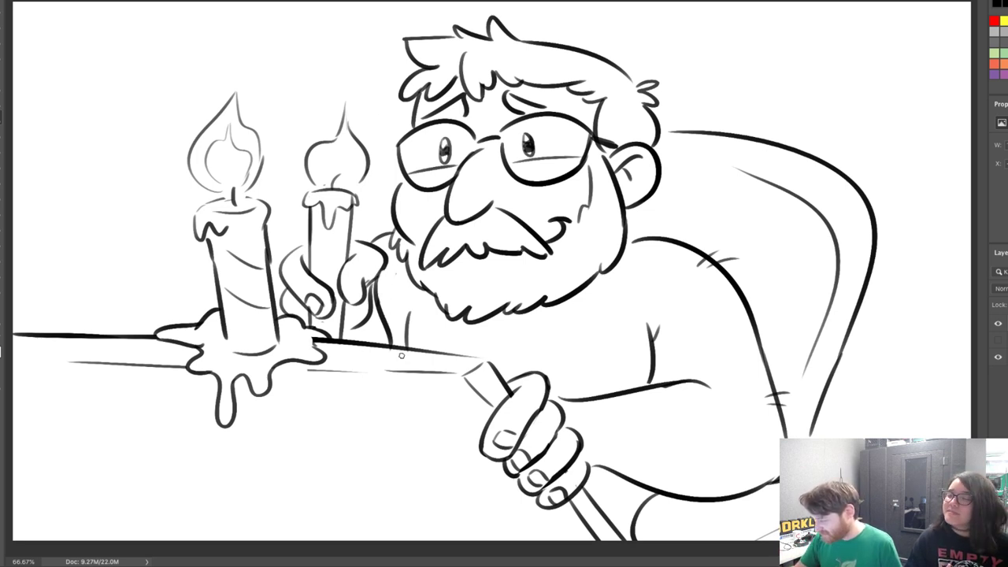
Letter the word BIRTHDAY in capitals across the man's chest below the beard
left_click_drag(420, 324, 420, 349)
mouse_move(418, 326)
left_mouse_down()
mouse_move(436, 324)
mouse_move(422, 347)
mouse_move(502, 354)
mouse_move(521, 326)
mouse_move(527, 356)
left_mouse_up()
left_click_drag(540, 321, 541, 350)
mouse_move(526, 342)
left_mouse_down()
mouse_move(613, 347)
mouse_move(608, 332)
mouse_move(623, 326)
left_mouse_up()
left_click_drag(632, 302, 619, 348)
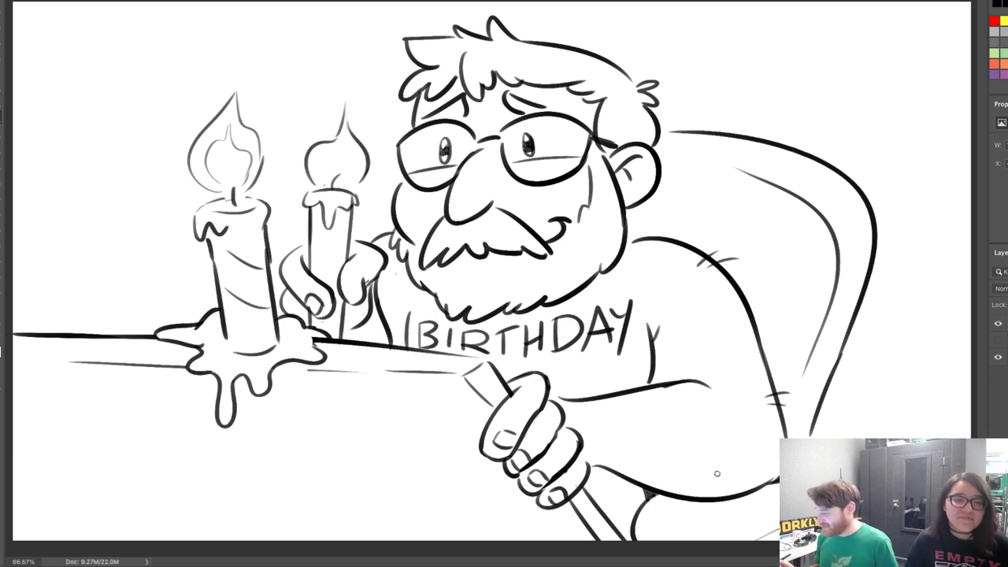
Draw a pointed cone hat tilted off the back of the man's head
mouse_move(597, 53)
left_mouse_down()
mouse_move(710, 30)
mouse_move(656, 122)
left_mouse_up()
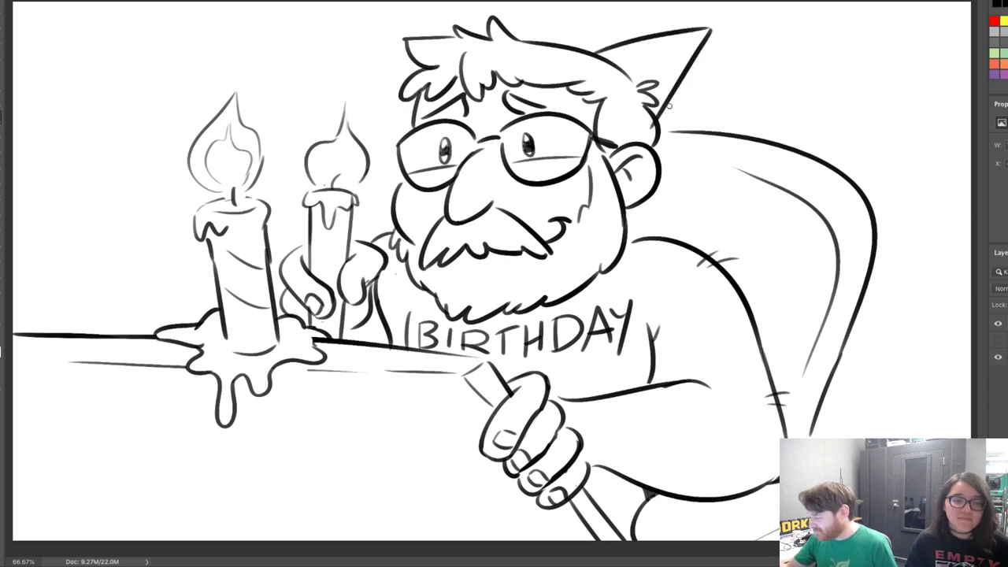
key("ctrl+z")
key("ctrl+shift+z")
Erase the hair outline at the back of the head and redraw it along the hat's base with small tufts
mouse_move(597, 53)
left_mouse_down()
mouse_move(648, 78)
mouse_move(657, 131)
mouse_move(654, 100)
mouse_move(657, 137)
left_mouse_up()
key("b")
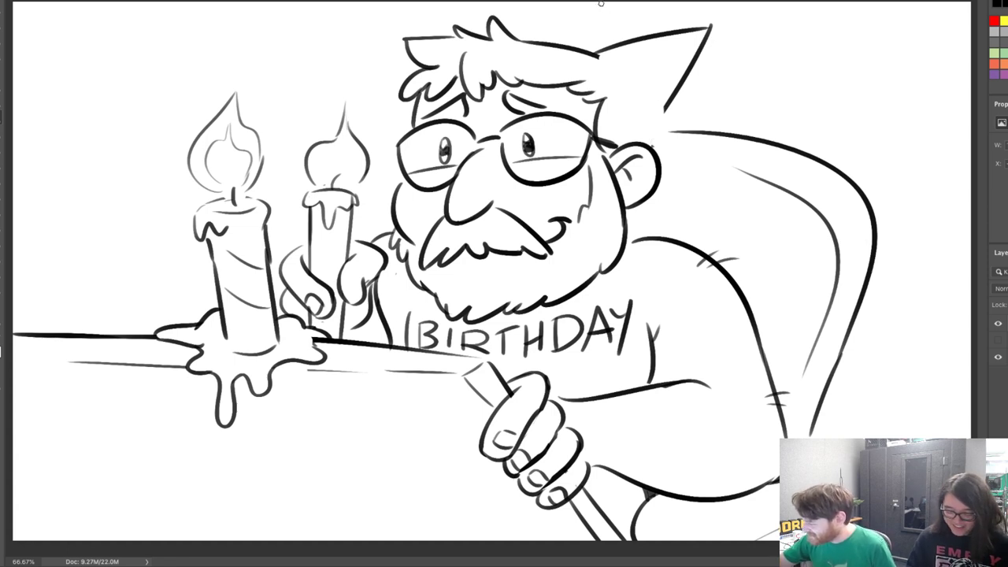
mouse_move(599, 57)
left_mouse_down()
mouse_move(653, 111)
mouse_move(668, 131)
mouse_move(665, 140)
mouse_move(652, 110)
mouse_move(656, 147)
left_mouse_up()
key("ctrl+z")
key("ctrl+z")
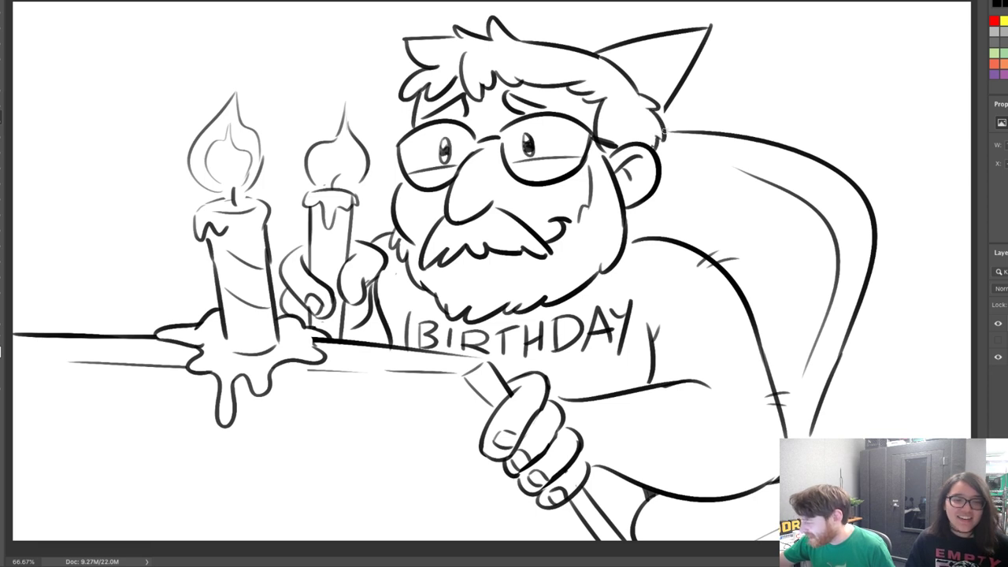
left_click_drag(658, 108, 666, 116)
mouse_move(580, 49)
left_mouse_down()
mouse_move(602, 38)
mouse_move(597, 63)
mouse_move(591, 56)
left_mouse_up()
key("e")
key("b")
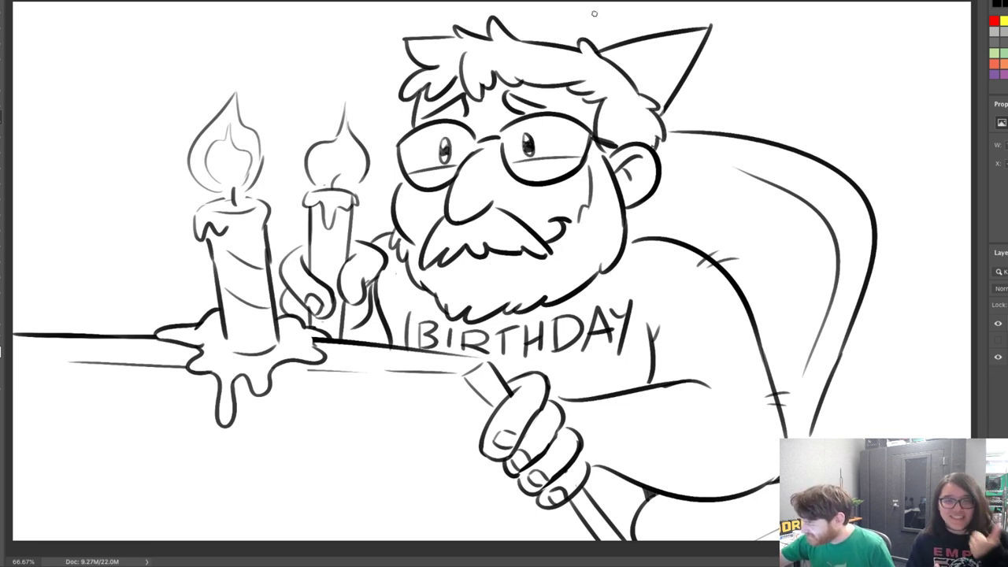
Erase the cone hat's tip and draw a small candle stub projecting from the opening
key("e")
mouse_move(712, 27)
left_mouse_down()
mouse_move(693, 45)
mouse_move(694, 30)
mouse_move(720, 12)
mouse_move(728, 27)
mouse_move(707, 44)
mouse_move(731, 31)
mouse_move(682, 30)
mouse_move(692, 50)
mouse_move(703, 44)
mouse_move(681, 20)
mouse_move(700, 59)
left_mouse_up()
key("e")
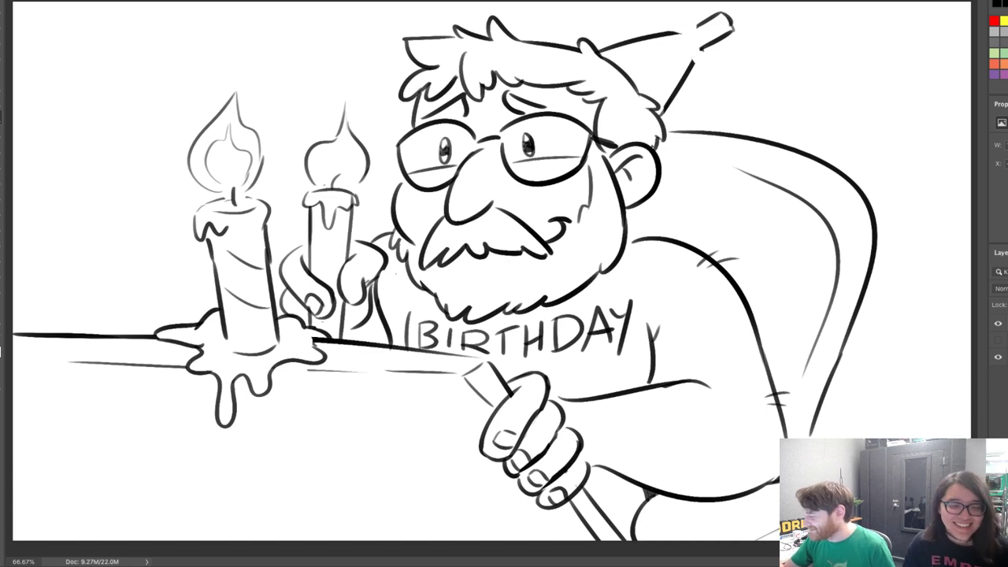
Draw melted wax running down from the hat's tip with a falling drop, and a small flame on the stub
mouse_move(668, 30)
left_mouse_down()
mouse_move(703, 29)
mouse_move(684, 35)
mouse_move(692, 43)
mouse_move(683, 35)
mouse_move(683, 45)
mouse_move(700, 55)
mouse_move(703, 47)
mouse_move(687, 100)
mouse_move(699, 77)
left_mouse_up()
key("ctrl+z")
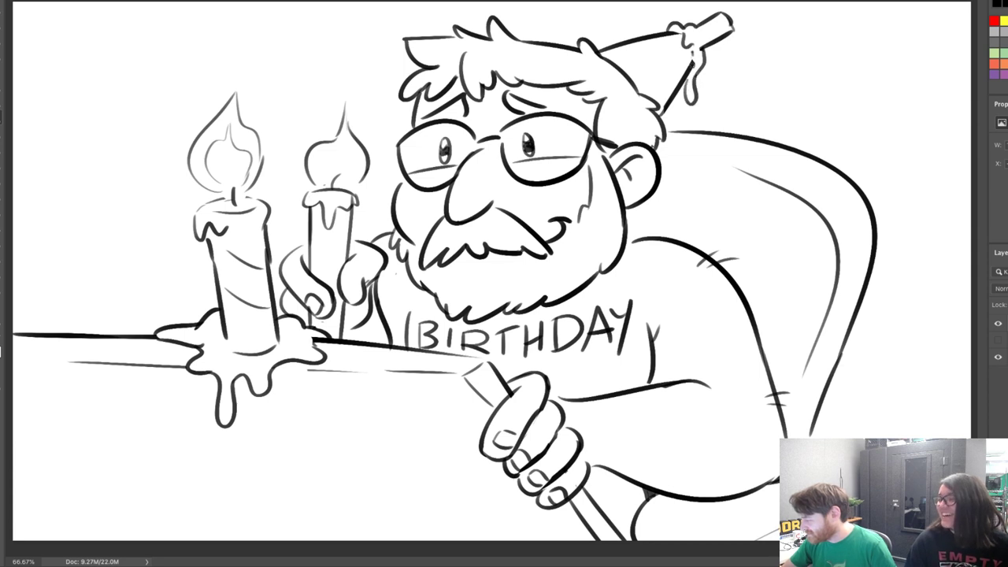
left_click_drag(690, 112, 692, 120)
mouse_move(729, 21)
left_mouse_down()
mouse_move(754, 4)
mouse_move(745, 14)
left_mouse_up()
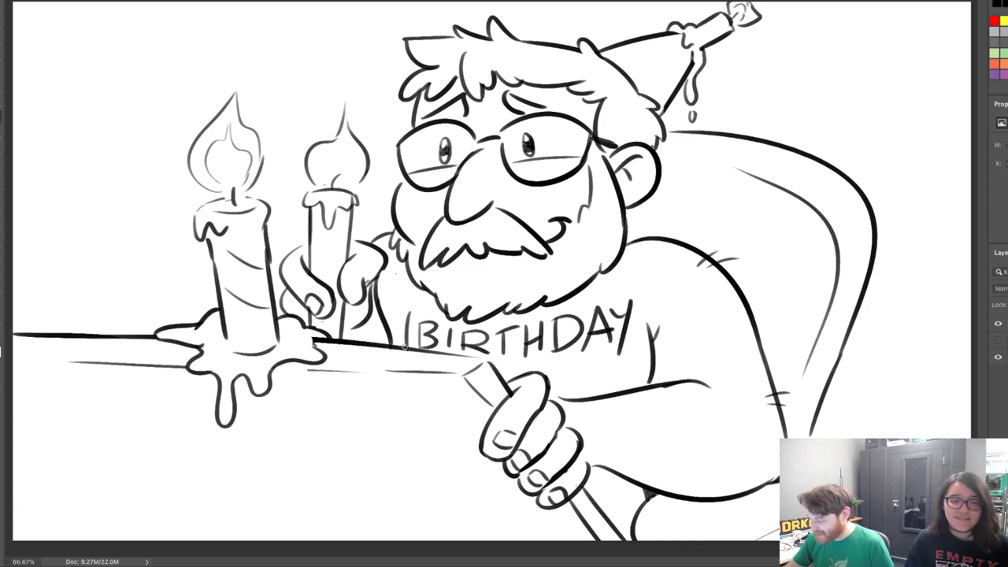
Add short hair strokes behind the raised hand and along the forearm of the gripping arm
mouse_move(379, 241)
left_mouse_down()
mouse_move(372, 232)
mouse_move(391, 235)
left_mouse_up()
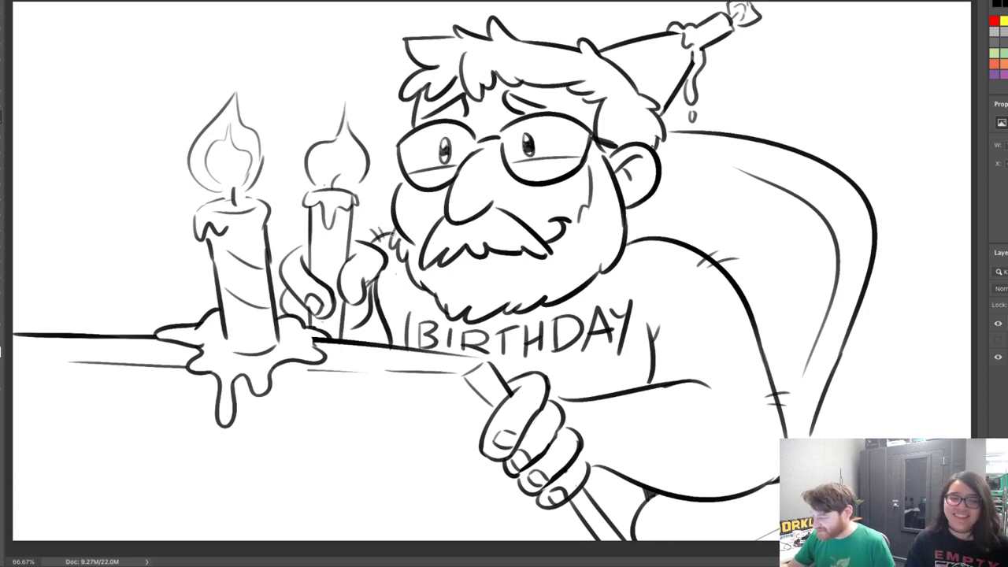
left_click_drag(653, 421, 679, 453)
mouse_move(616, 469)
left_mouse_down()
mouse_move(619, 489)
mouse_move(629, 486)
left_mouse_up()
mouse_move(639, 418)
left_mouse_down()
mouse_move(644, 450)
mouse_move(632, 448)
left_mouse_up()
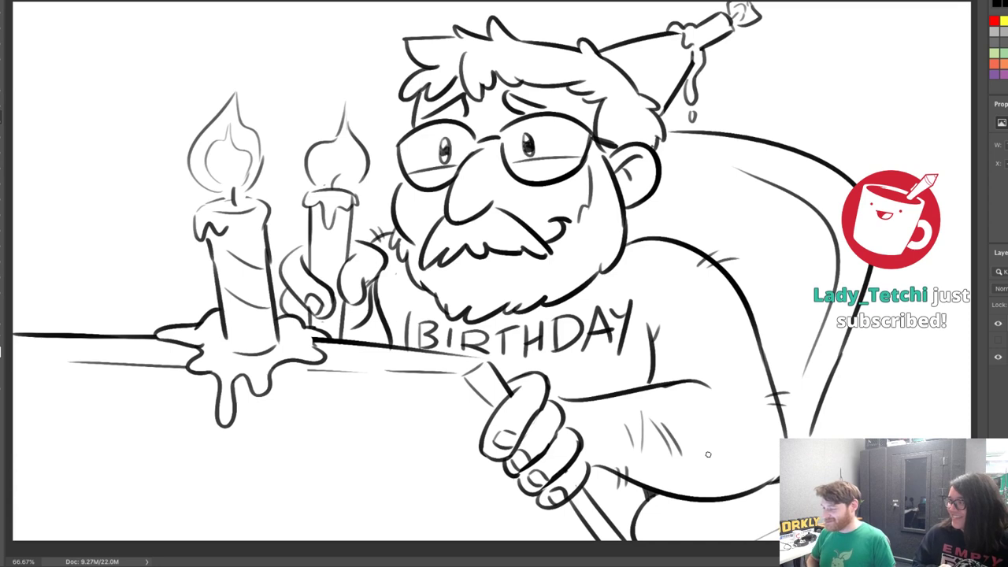
Replace part of the man's shoulder line with a lumpy puddle of melted wax that drips down the upper arm
mouse_move(653, 254)
left_mouse_down()
mouse_move(698, 241)
mouse_move(725, 263)
mouse_move(654, 244)
mouse_move(703, 268)
left_mouse_up()
key("ctrl+z")
key("e")
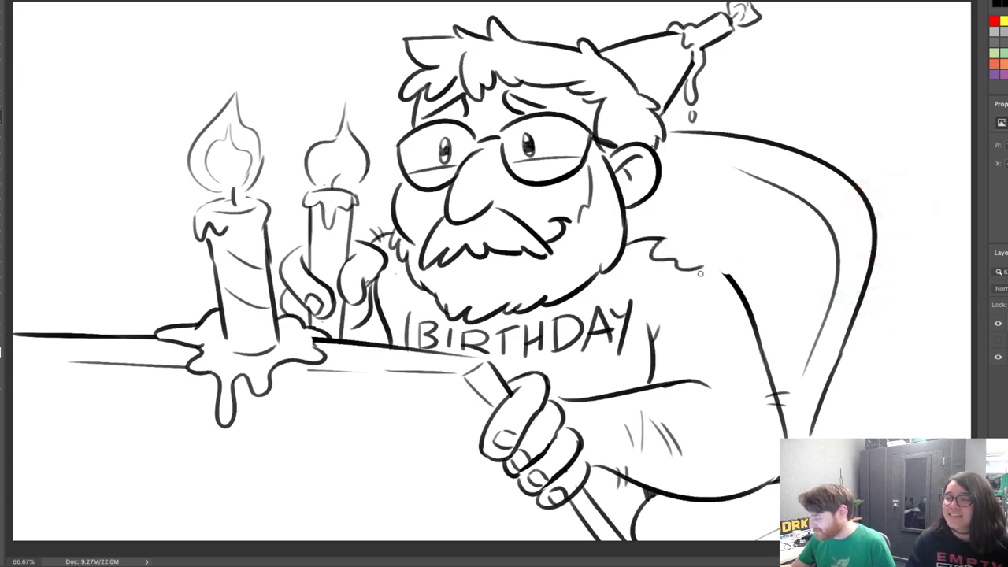
key("ctrl+z")
mouse_move(665, 240)
left_mouse_down()
mouse_move(714, 308)
mouse_move(725, 274)
left_mouse_up()
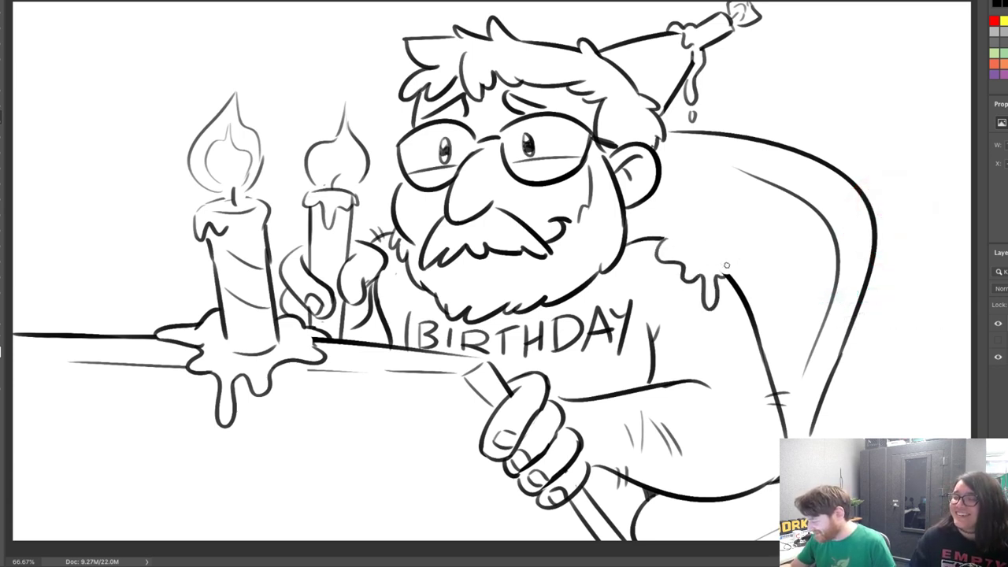
mouse_move(664, 237)
left_mouse_down()
mouse_move(715, 256)
mouse_move(685, 227)
mouse_move(737, 282)
left_mouse_up()
key("ctrl+z")
key("ctrl+z")
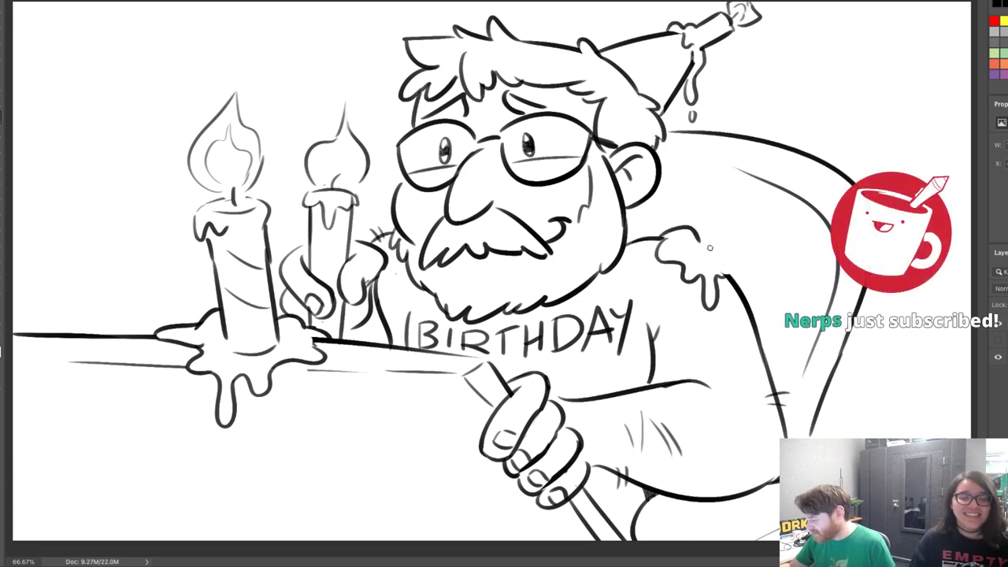
left_click_drag(699, 240, 740, 282)
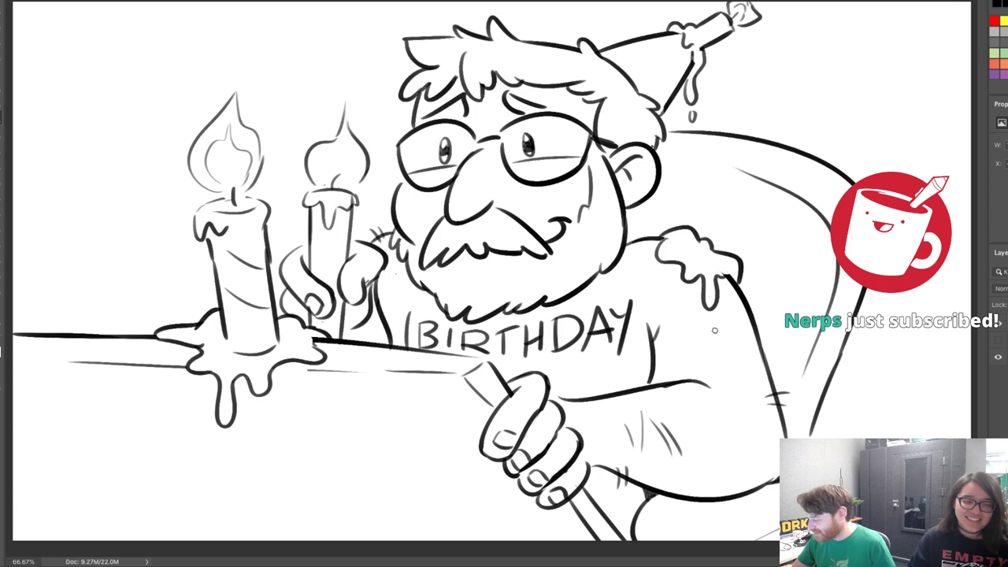
Draw a falling wax drop below the shoulder puddle and short hair strokes on the upper arm and beside the neck
left_click_drag(714, 323, 717, 337)
left_click_drag(745, 306, 761, 300)
left_click_drag(748, 312, 759, 309)
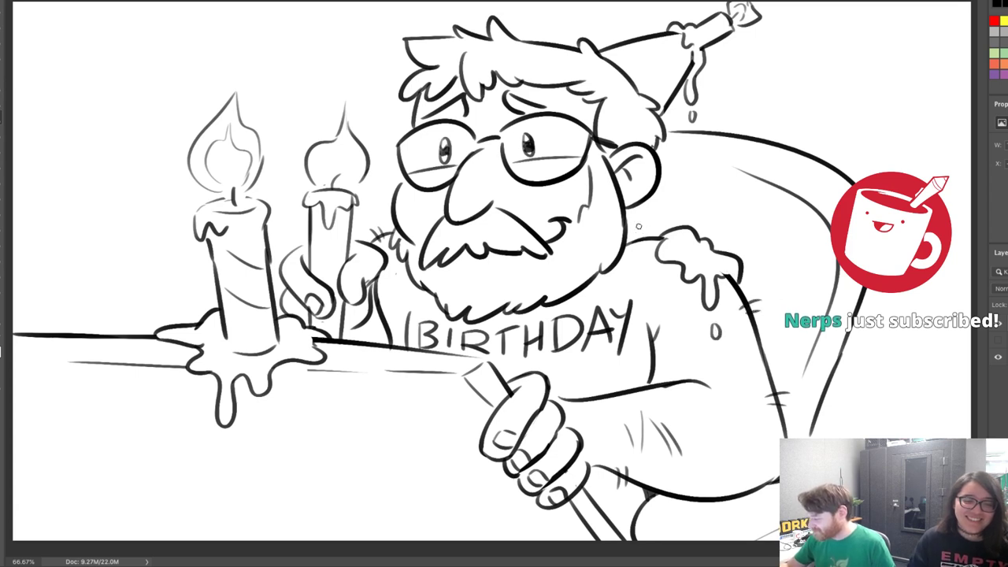
left_click_drag(642, 228, 646, 240)
left_click_drag(646, 229, 651, 239)
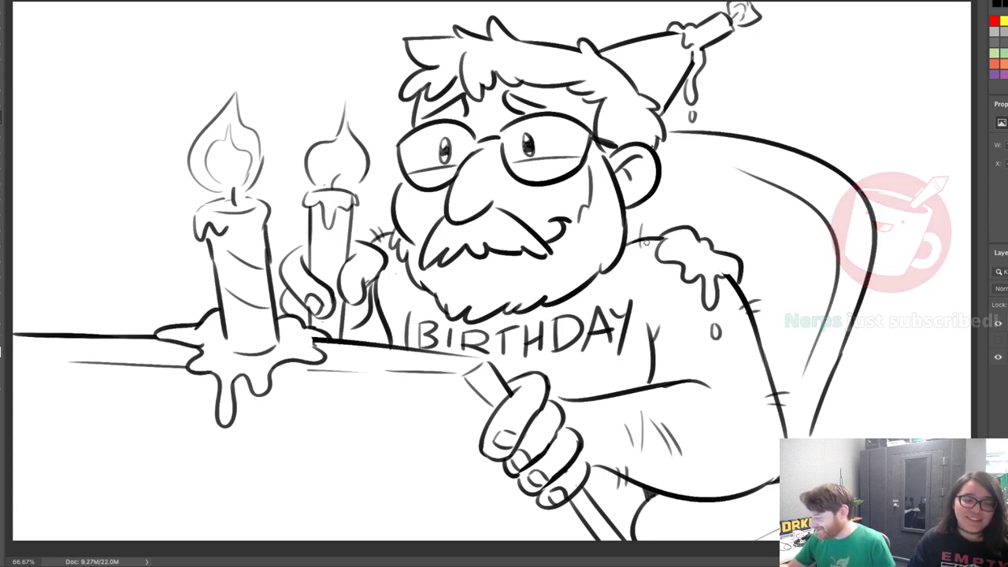
left_click_drag(687, 156, 753, 181)
key("ctrl+z")
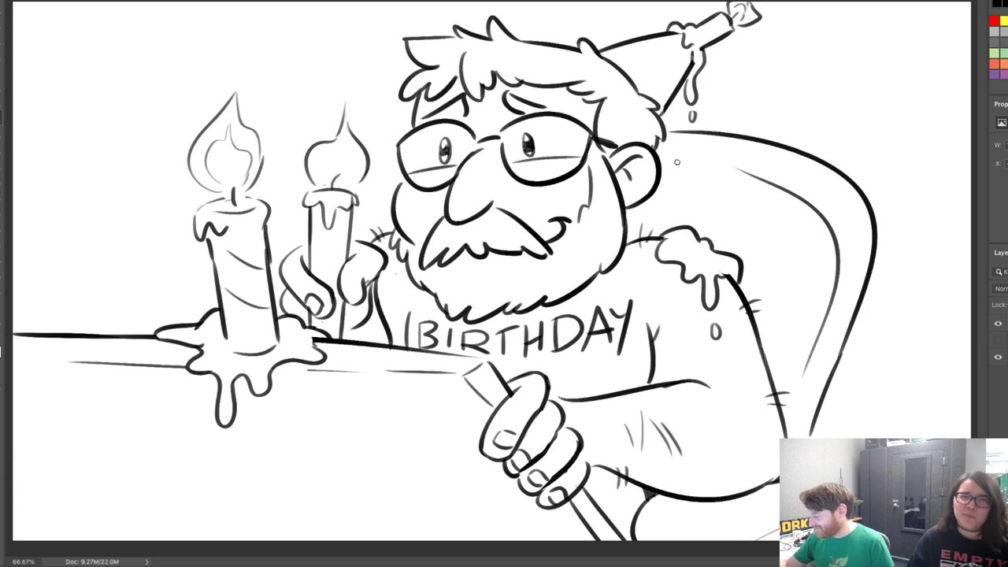
Extend the inner line of the chair back toward the man's neck
left_click_drag(678, 162, 753, 177)
key("ctrl+z")
left_click_drag(808, 229, 782, 325)
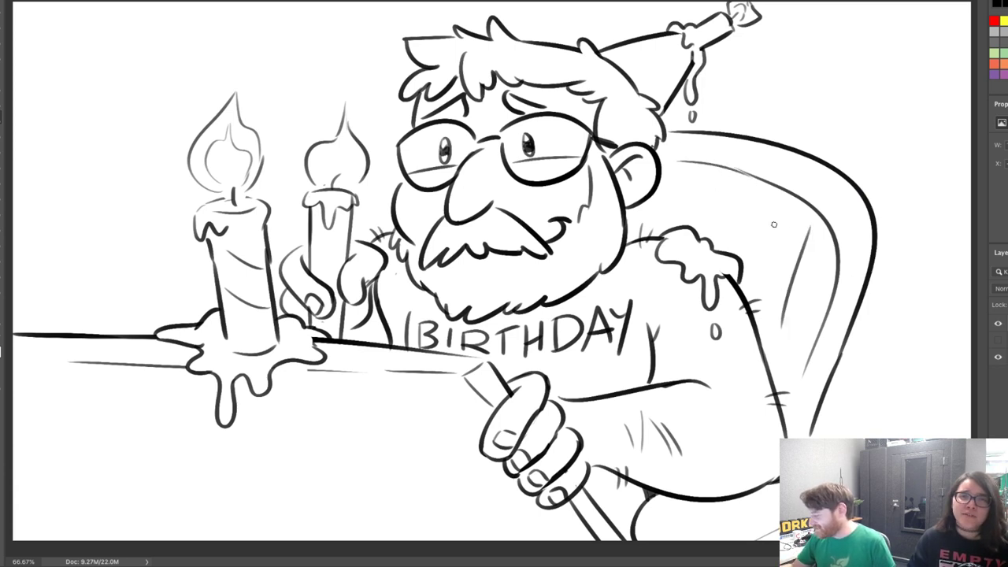
left_click_drag(768, 199, 757, 267)
left_click_drag(710, 171, 703, 231)
key("ctrl+z")
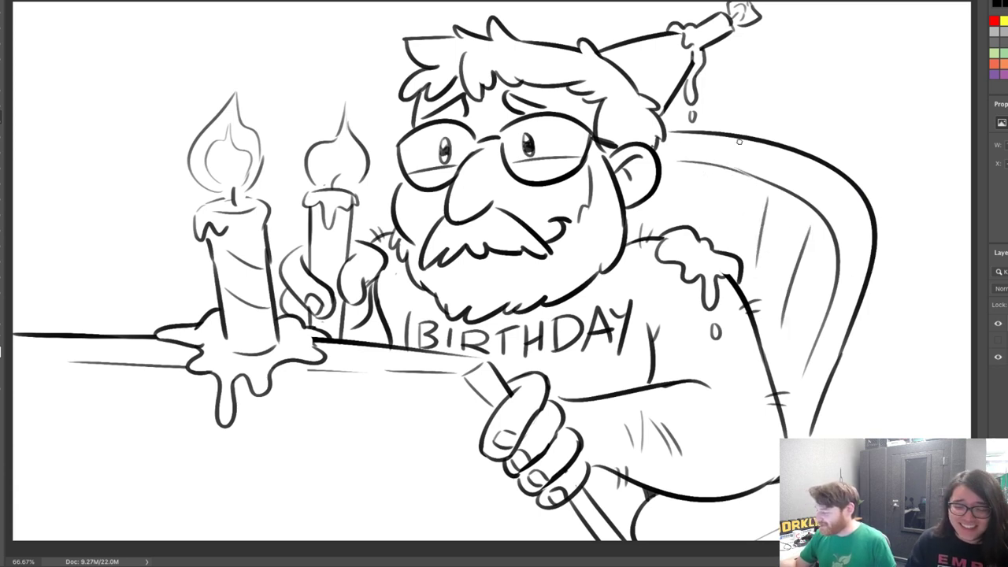
key("e")
mouse_move(763, 221)
left_mouse_down()
mouse_move(808, 225)
mouse_move(781, 318)
mouse_move(793, 340)
left_mouse_up()
key("b")
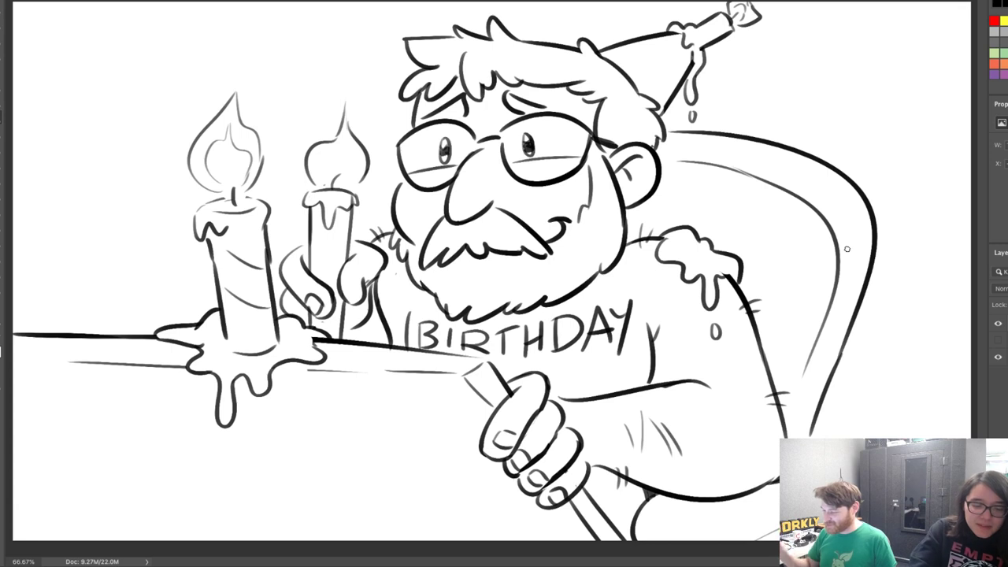
Draw diagonal stripes on the hand-held candle and darken the outline of the fingers wrapped around it
mouse_move(312, 243)
left_mouse_down()
mouse_move(335, 267)
mouse_move(341, 260)
left_mouse_up()
key("ctrl+z")
left_click_drag(336, 215, 349, 226)
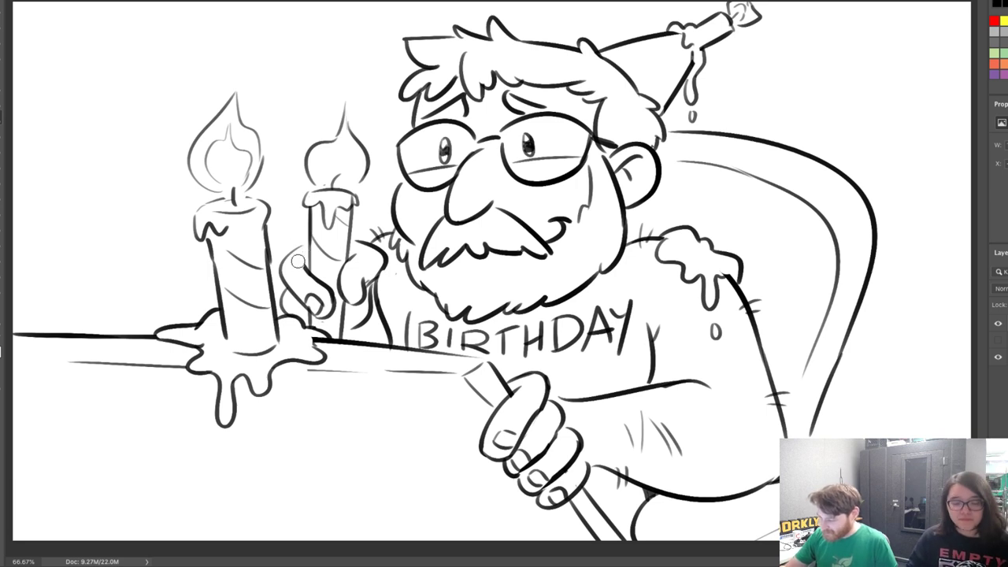
left_click_drag(283, 282, 311, 243)
key("ctrl+z")
key("ctrl+z")
left_click_drag(288, 282, 309, 245)
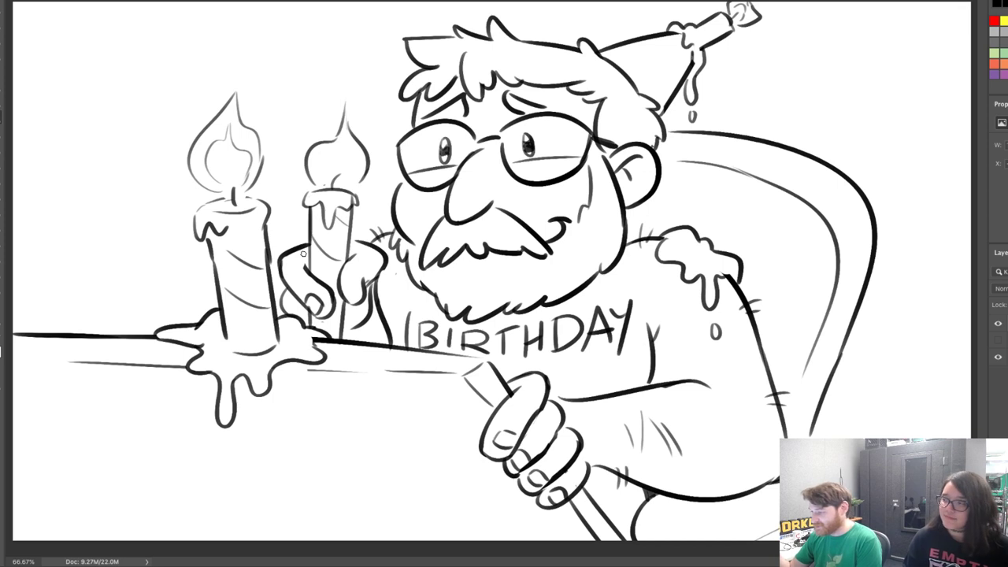
Add a short hair stroke to the fringe and a smile crease beside the moustache on the side nearer the candles
left_click_drag(452, 80, 461, 62)
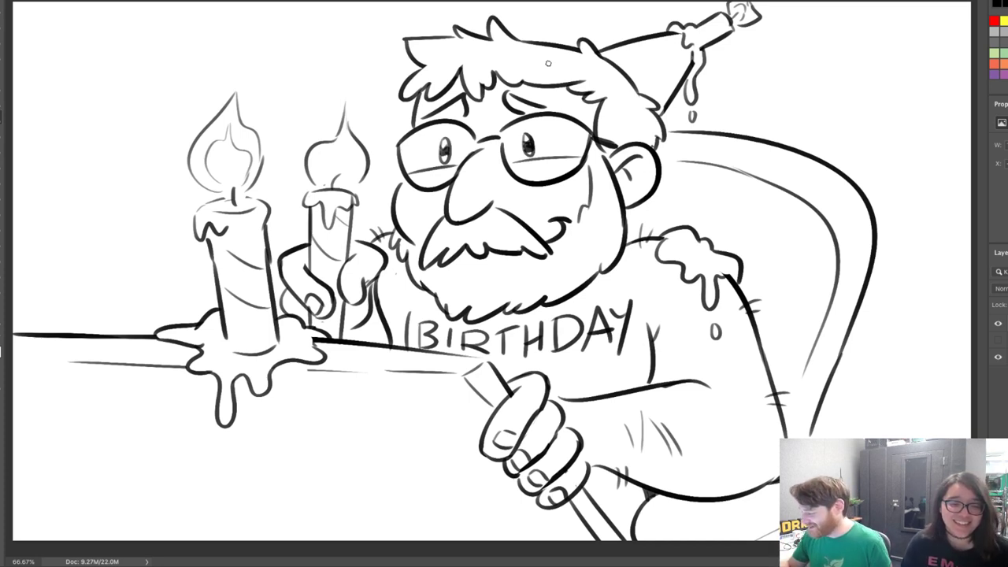
mouse_move(421, 224)
left_mouse_down()
mouse_move(427, 236)
mouse_move(428, 220)
left_mouse_up()
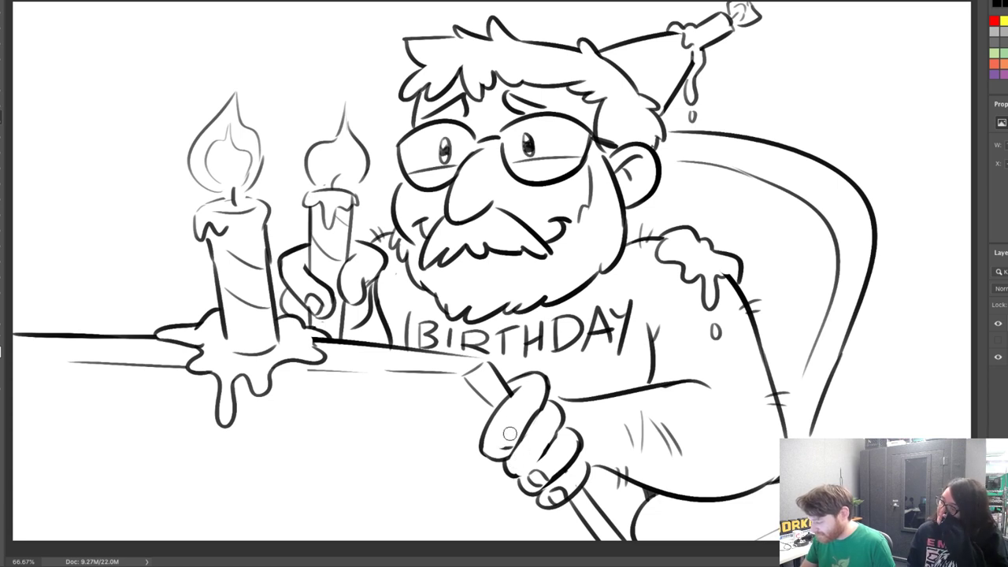
Redraw the fingernails on the hand gripping the stick and darken the crease where the torso line meets the forearm
mouse_move(496, 445)
left_mouse_down()
mouse_move(536, 451)
mouse_move(534, 470)
left_mouse_up()
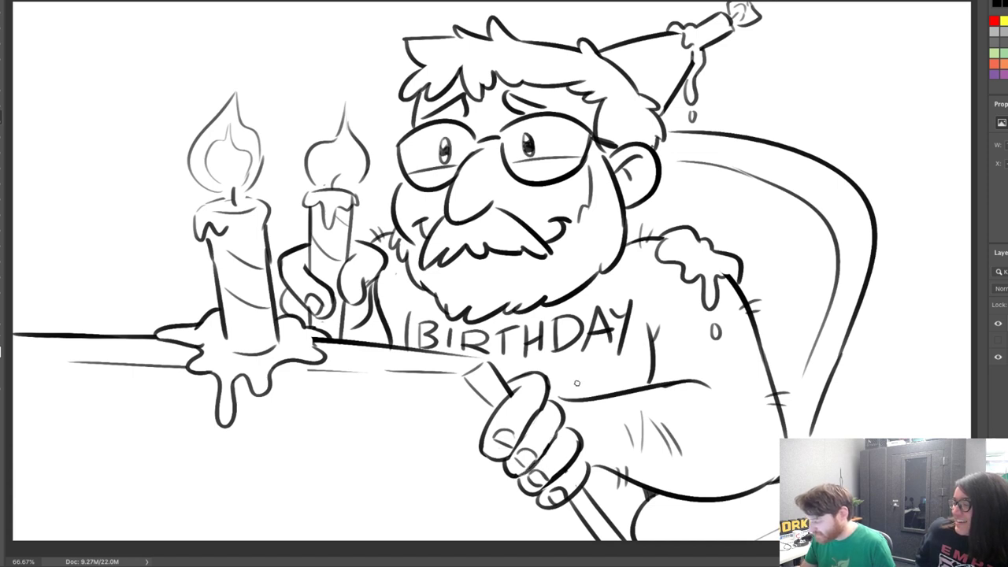
left_click_drag(581, 453, 590, 468)
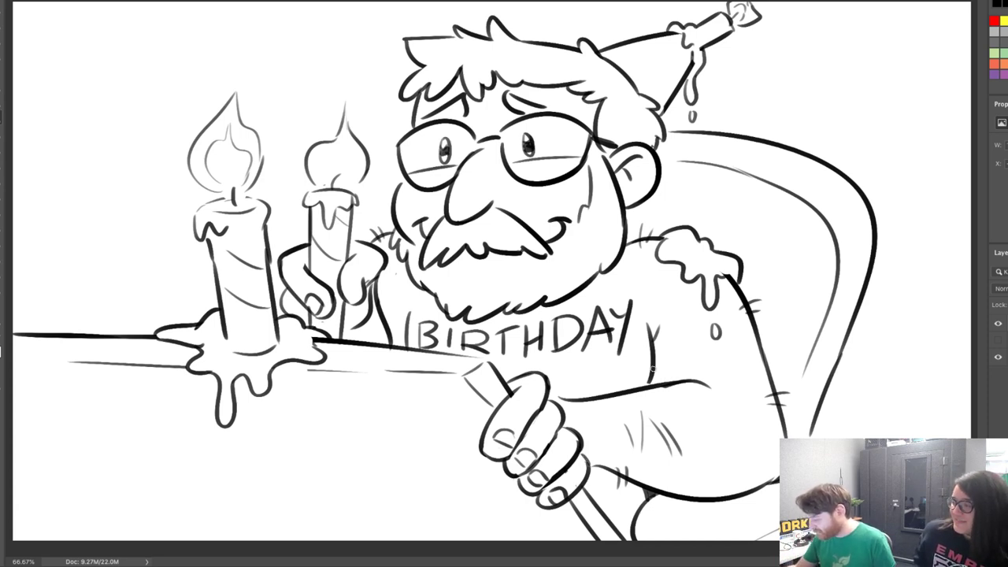
left_click_drag(654, 370, 651, 383)
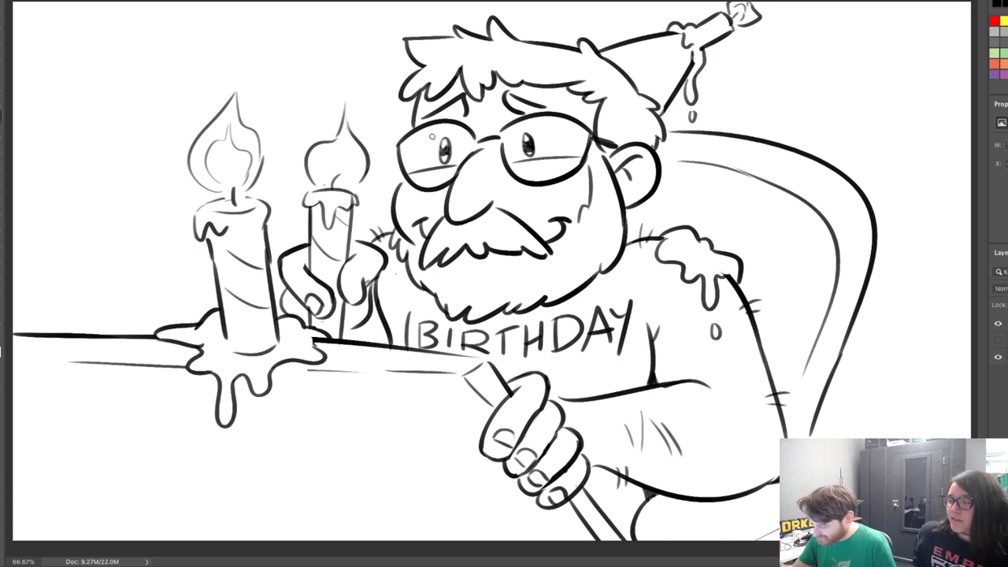
Darken the raised hand's outer contour and add stripes and dark hatching to the party hat
left_click_drag(377, 278, 378, 244)
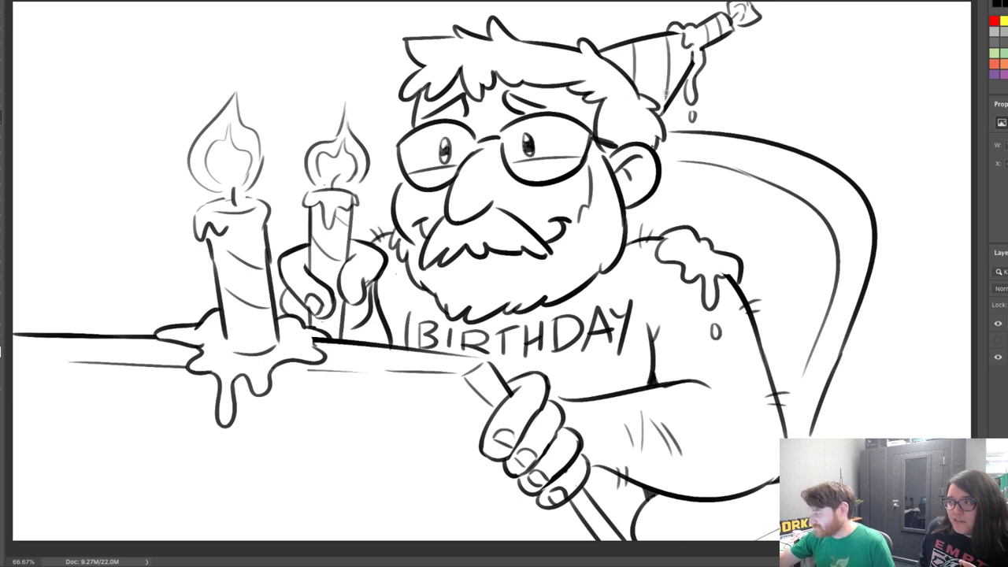
left_click_drag(654, 85, 656, 90)
left_click_drag(667, 70, 667, 84)
mouse_move(678, 60)
left_mouse_down()
mouse_move(672, 76)
mouse_move(677, 70)
left_mouse_up()
left_click_drag(687, 52, 682, 63)
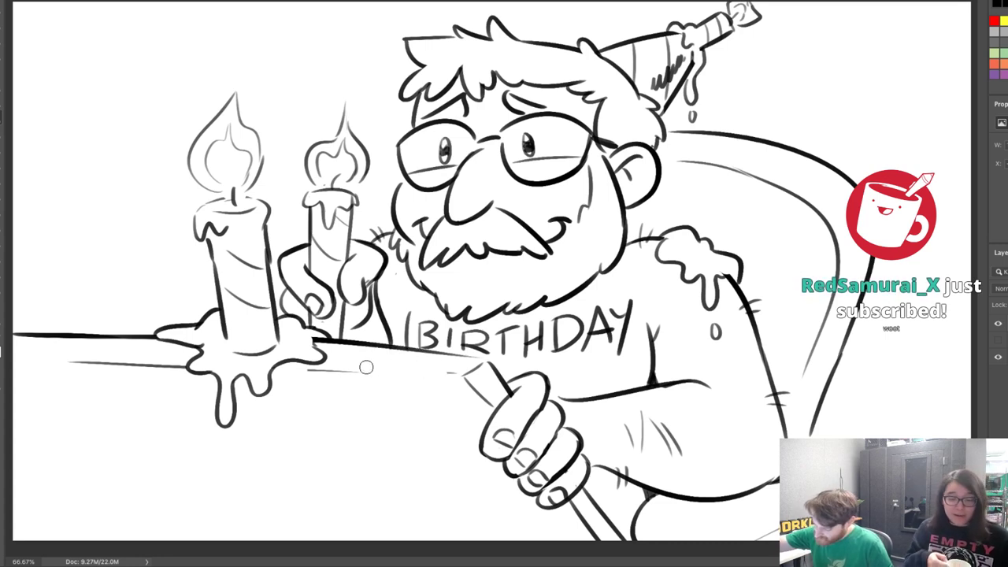
Erase the faint lower table edge beside the stick's end and retouch the lines where the BIRTHDAY lettering meets the tabletop
left_click_drag(380, 371, 477, 368)
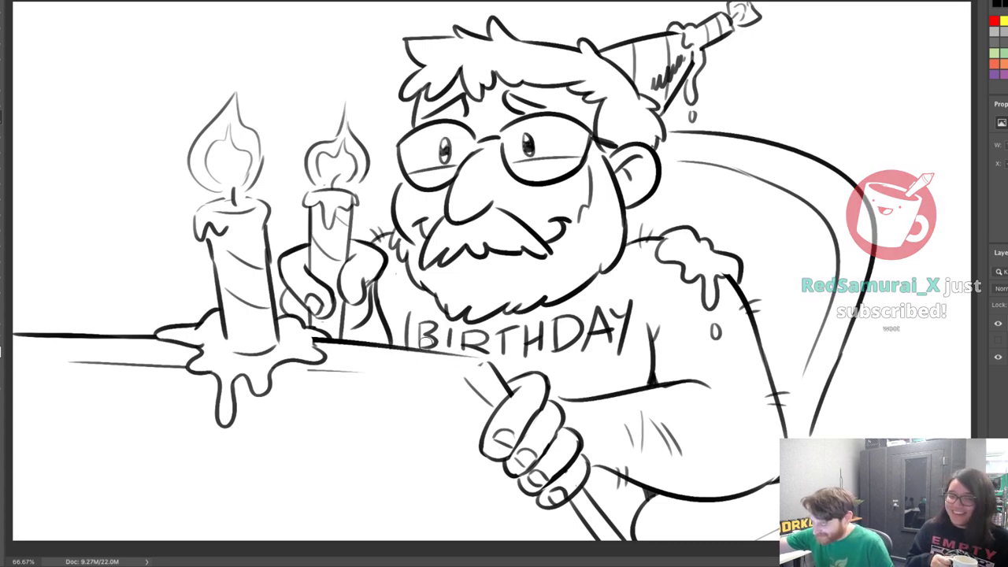
mouse_move(425, 344)
left_mouse_down()
mouse_move(432, 336)
mouse_move(422, 351)
left_mouse_up()
key("ctrl+z")
key("ctrl+z")
key("ctrl+z")
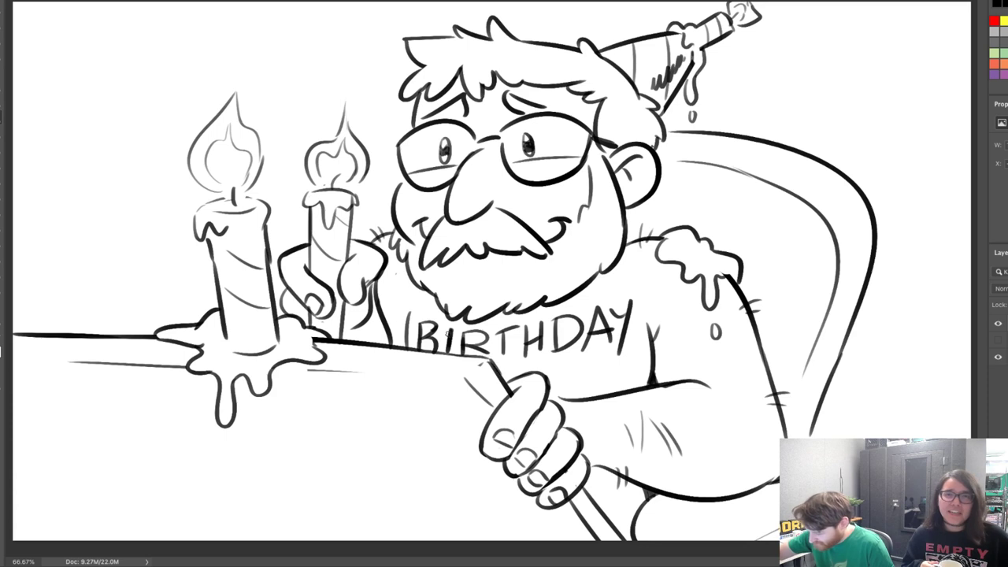
Redraw the table's lower edge from the wax puddle to the stick and close off the stick's end
left_click_drag(309, 369, 473, 372)
key("ctrl+z")
mouse_move(318, 370)
left_mouse_down()
mouse_move(476, 381)
mouse_move(471, 347)
mouse_move(486, 413)
left_mouse_up()
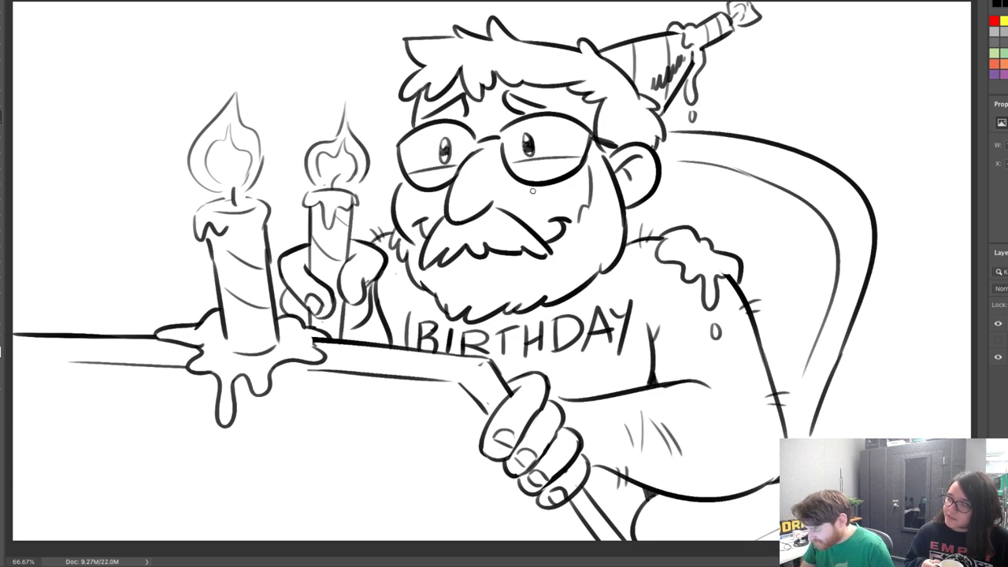
left_click_drag(464, 382, 489, 361)
key("ctrl+z")
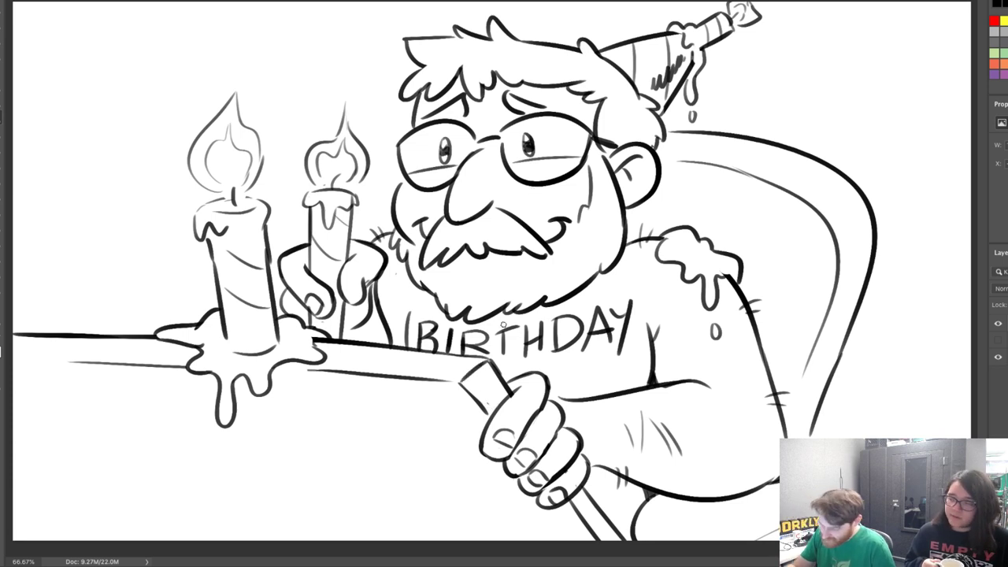
Extend the table's lower edge outward from the wax puddle, stopping just short of the canvas border
left_click_drag(21, 360, 120, 365)
key("ctrl+z")
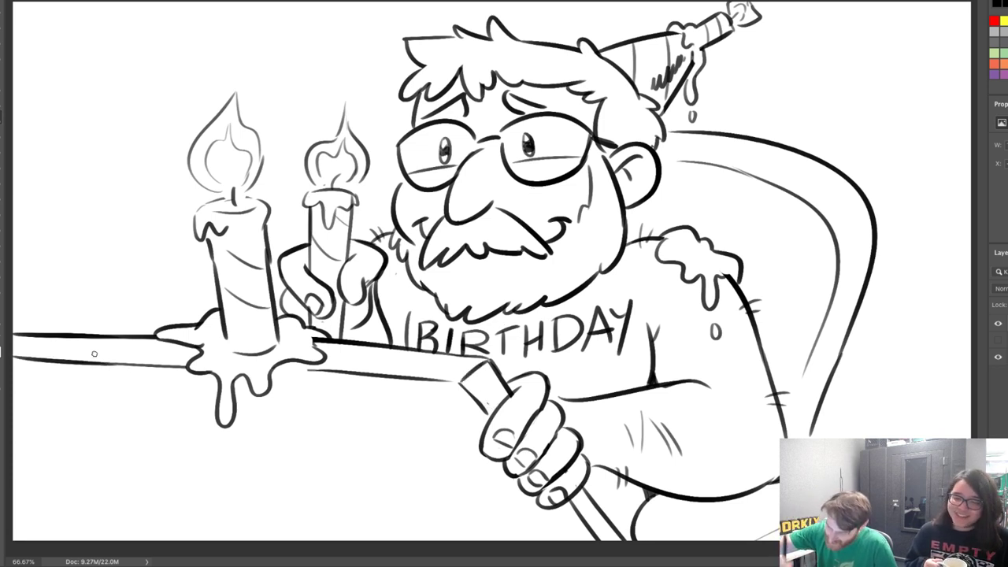
key("ctrl+z")
left_click_drag(46, 360, 122, 363)
key("ctrl+z")
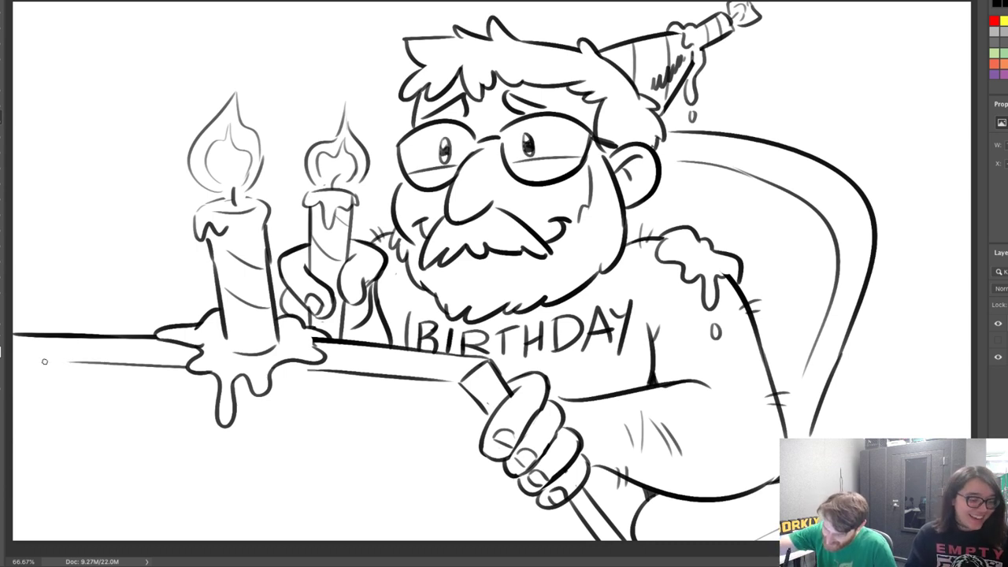
left_click_drag(41, 360, 117, 365)
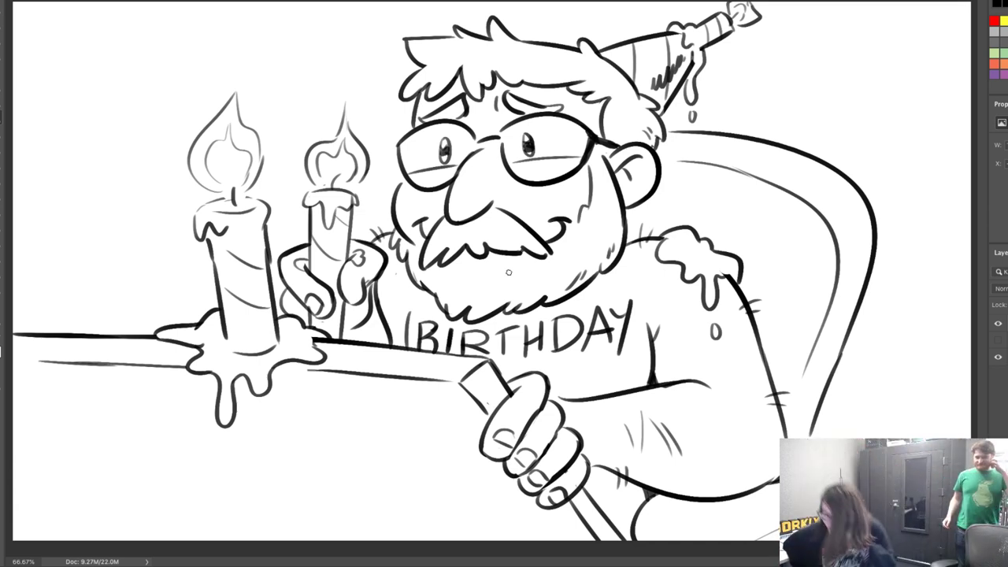
Hide the birthday man's layer and lightly rough in a round head shape on a new layer
left_click(998, 323)
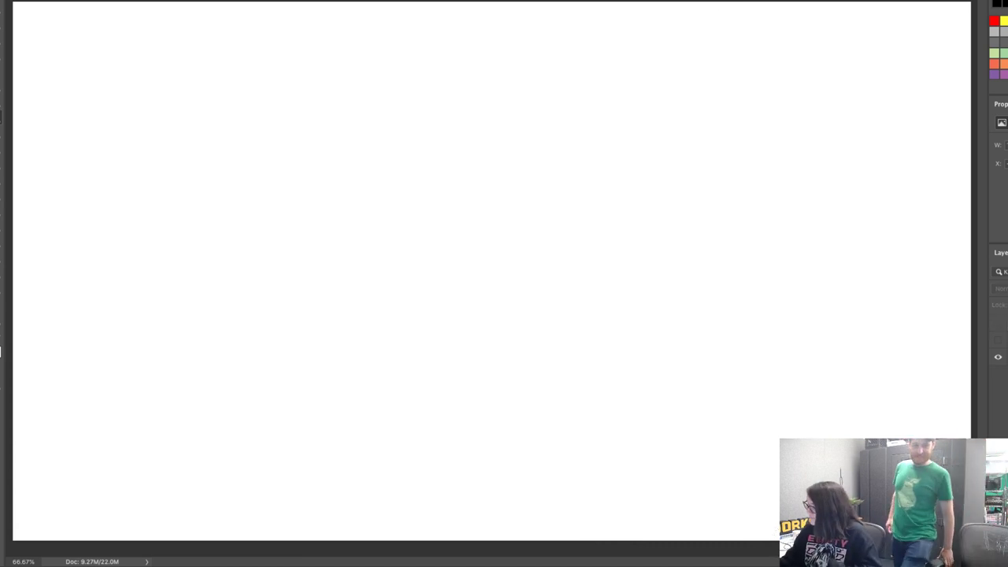
key("ctrl+alt+shift+n")
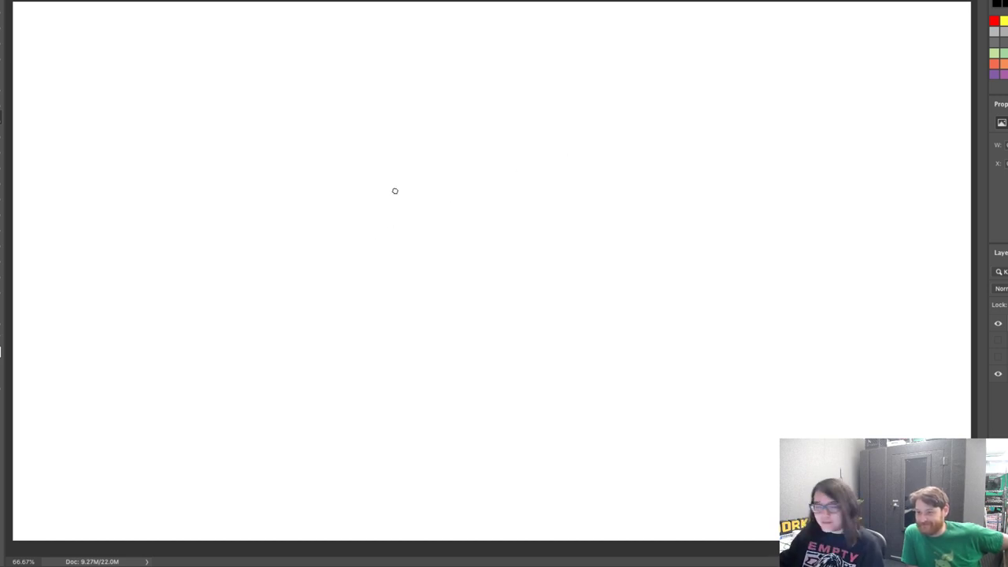
mouse_move(371, 228)
left_mouse_down()
mouse_move(381, 153)
mouse_move(372, 177)
mouse_move(389, 139)
mouse_move(407, 140)
mouse_move(390, 145)
mouse_move(441, 125)
left_mouse_up()
left_click_drag(368, 172, 368, 234)
left_click_drag(403, 264, 472, 252)
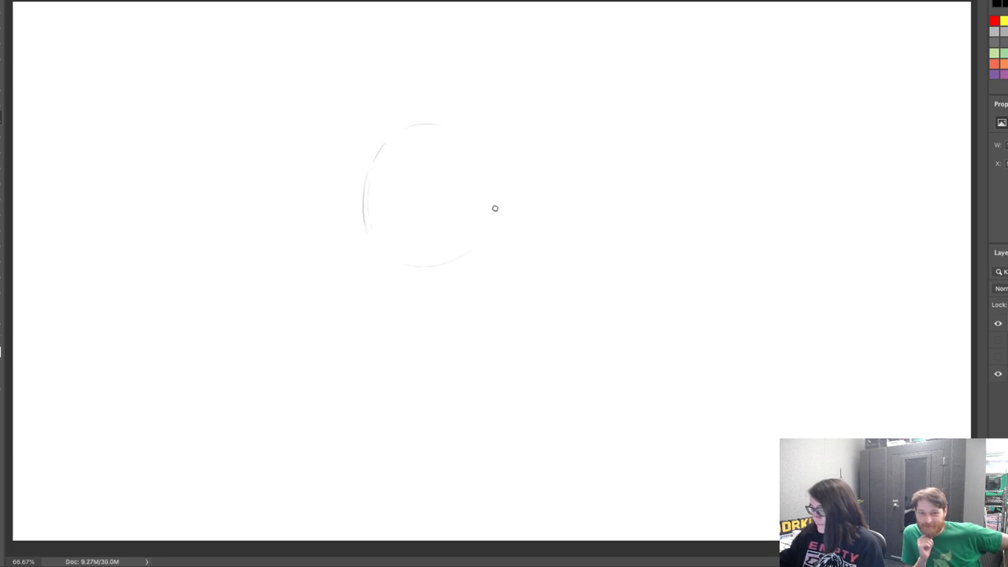
mouse_move(462, 131)
left_mouse_down()
mouse_move(498, 223)
mouse_move(467, 130)
mouse_move(504, 181)
left_mouse_up()
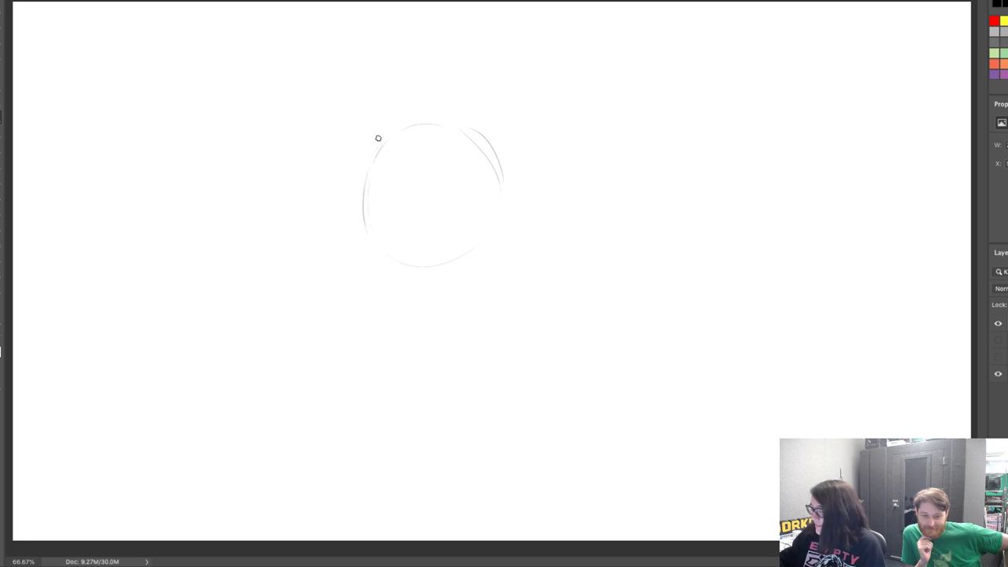
Sketch an angular face outline around the circle, with wide temples and cheeks tapering to a narrow chin
mouse_move(399, 119)
left_mouse_down()
mouse_move(359, 188)
mouse_move(356, 168)
mouse_move(364, 241)
left_mouse_up()
left_click_drag(353, 181, 367, 261)
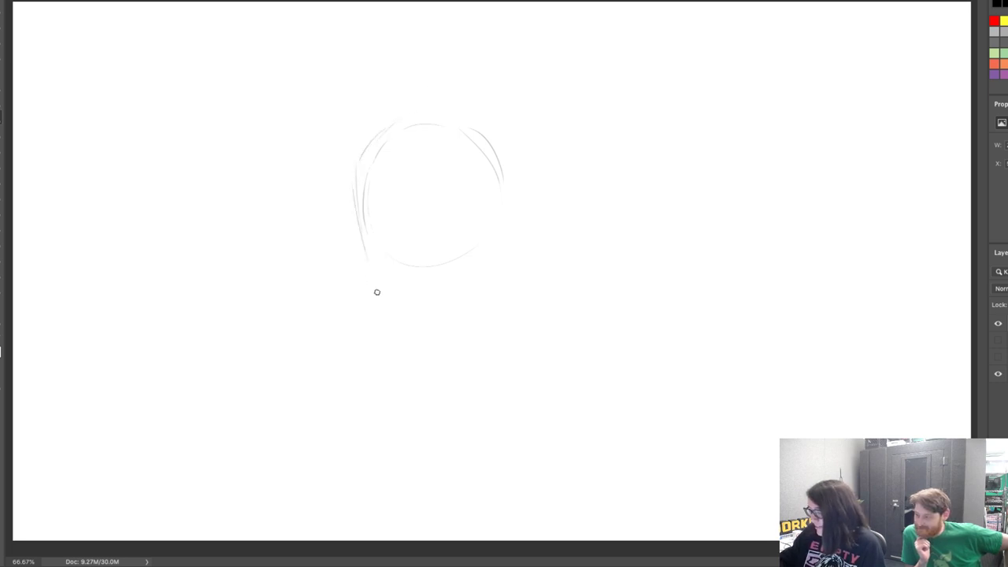
mouse_move(352, 166)
left_mouse_down()
mouse_move(379, 275)
mouse_move(417, 327)
mouse_move(404, 300)
mouse_move(418, 316)
mouse_move(503, 157)
left_mouse_up()
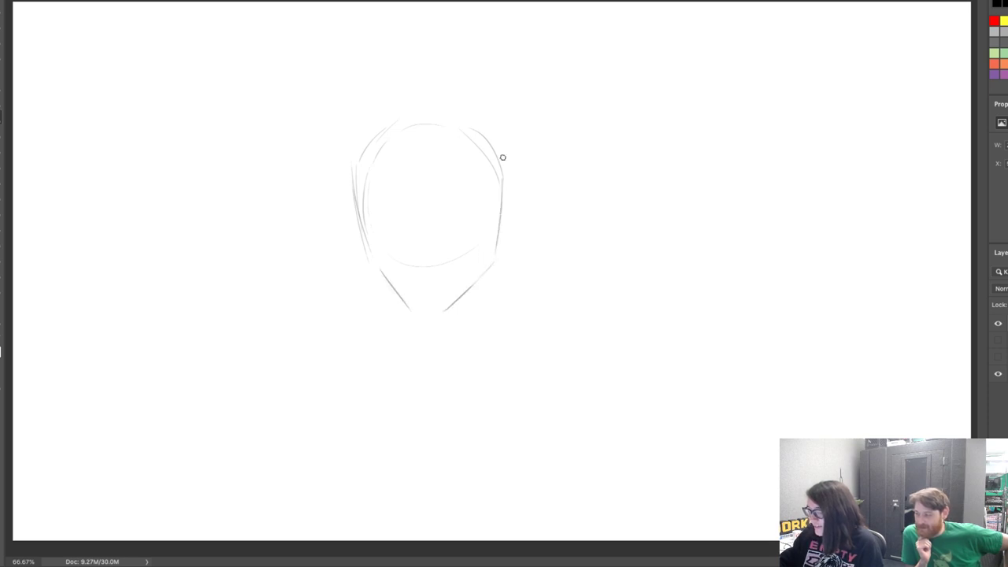
mouse_move(361, 150)
left_mouse_down()
mouse_move(405, 113)
mouse_move(473, 126)
mouse_move(502, 156)
left_mouse_up()
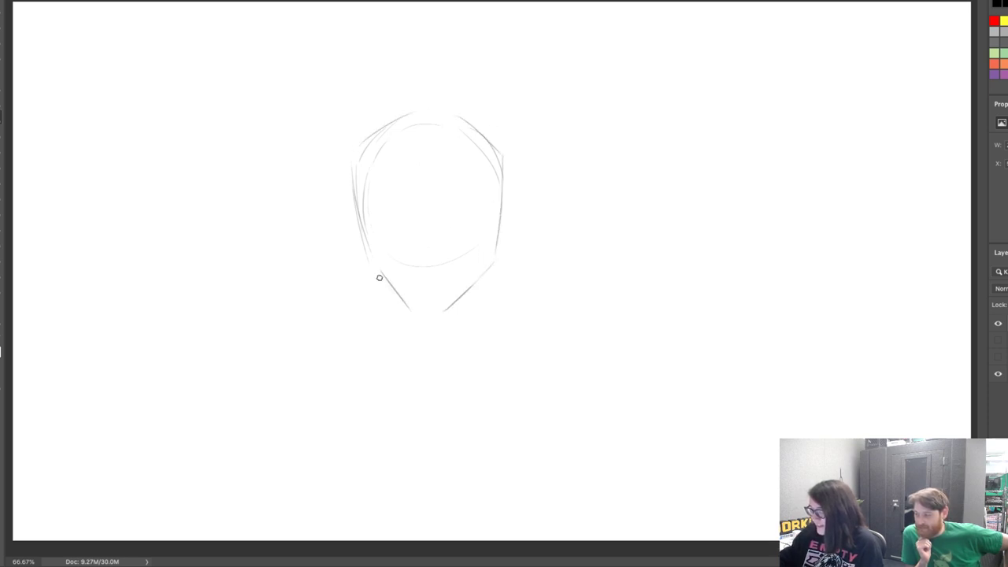
mouse_move(372, 268)
left_mouse_down()
mouse_move(421, 315)
mouse_move(431, 310)
left_mouse_up()
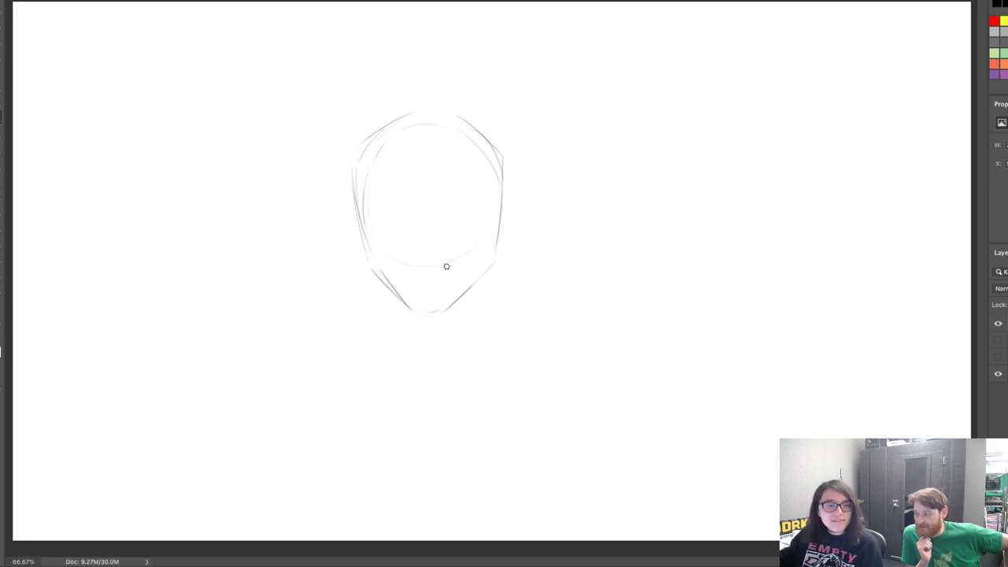
Erase the construction circle inside the face outline and lightly restate the chin curve with a smaller brush
key("]")
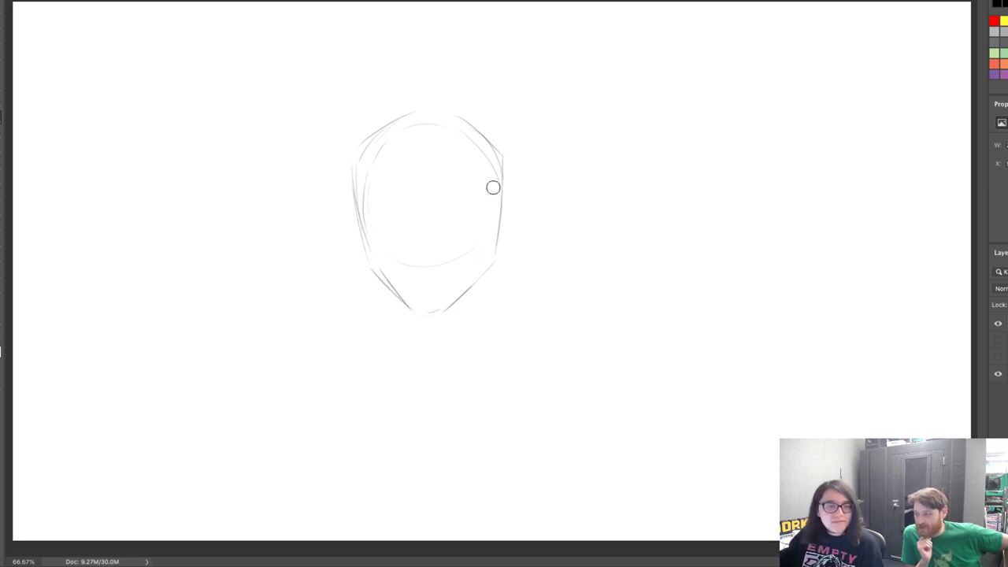
mouse_move(373, 216)
left_mouse_down()
mouse_move(376, 149)
mouse_move(455, 135)
mouse_move(480, 151)
mouse_move(492, 177)
mouse_move(447, 122)
mouse_move(442, 254)
mouse_move(410, 267)
mouse_move(445, 255)
mouse_move(373, 265)
left_mouse_up()
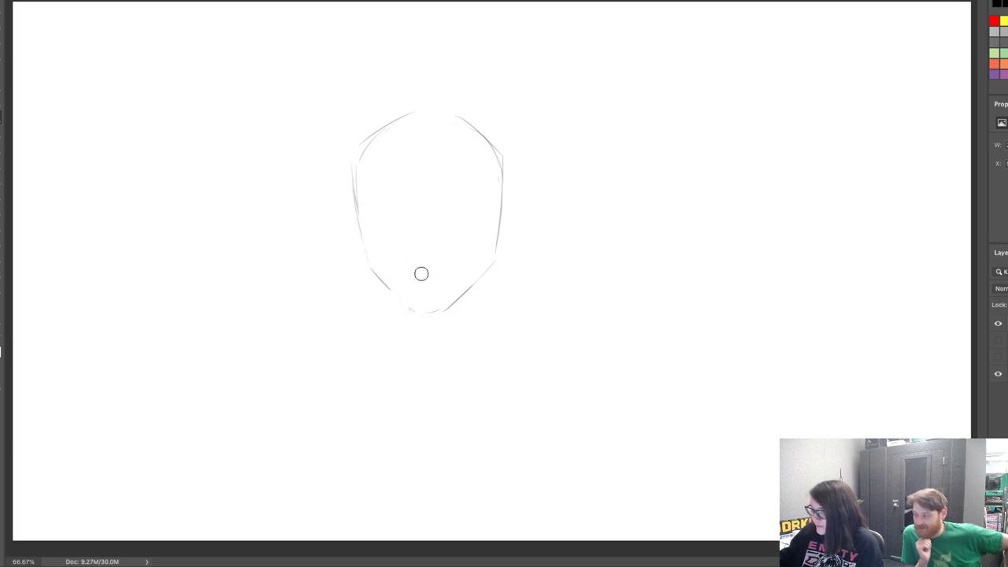
key("[")
key("[")
key("[")
mouse_move(372, 270)
left_mouse_down()
mouse_move(420, 319)
mouse_move(413, 309)
mouse_move(455, 300)
left_mouse_up()
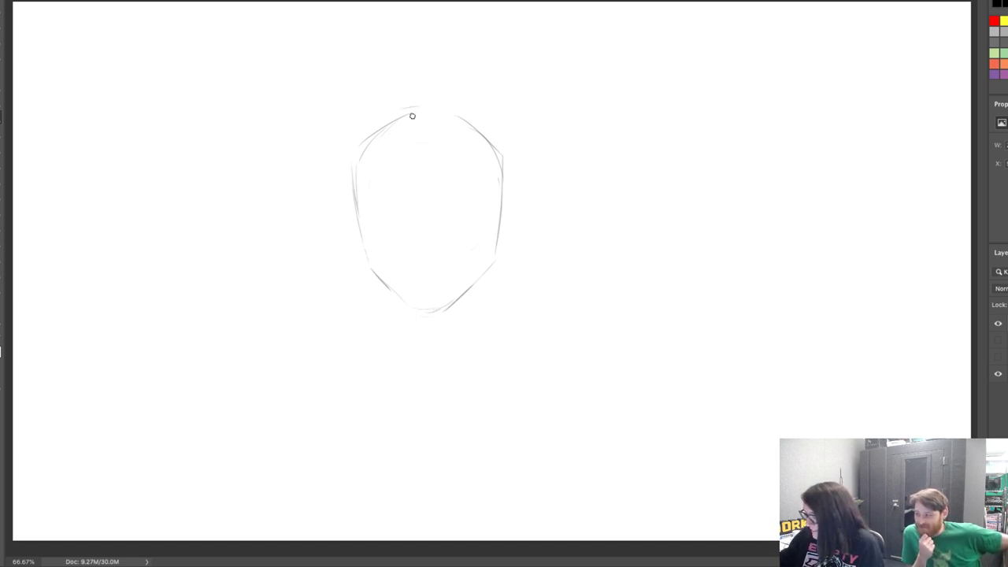
Lightly sketch pointed hair locks over the forehead, above the crown and beside the face
mouse_move(381, 114)
left_mouse_down()
mouse_move(408, 204)
mouse_move(413, 136)
mouse_move(391, 93)
mouse_move(359, 139)
mouse_move(304, 272)
mouse_move(356, 197)
left_mouse_up()
left_click_drag(371, 161, 378, 178)
left_click_drag(426, 115, 439, 93)
mouse_move(456, 83)
left_mouse_down()
mouse_move(466, 109)
mouse_move(495, 104)
mouse_move(473, 121)
mouse_move(459, 78)
mouse_move(482, 119)
mouse_move(464, 70)
mouse_move(486, 139)
left_mouse_up()
key("e")
key("b")
key("e")
key("b")
Darken the pointed hair locks over the forehead, above the crown and flaring out on both sides of the face
mouse_move(420, 117)
left_mouse_down()
mouse_move(473, 89)
mouse_move(493, 159)
mouse_move(481, 154)
mouse_move(579, 191)
left_mouse_up()
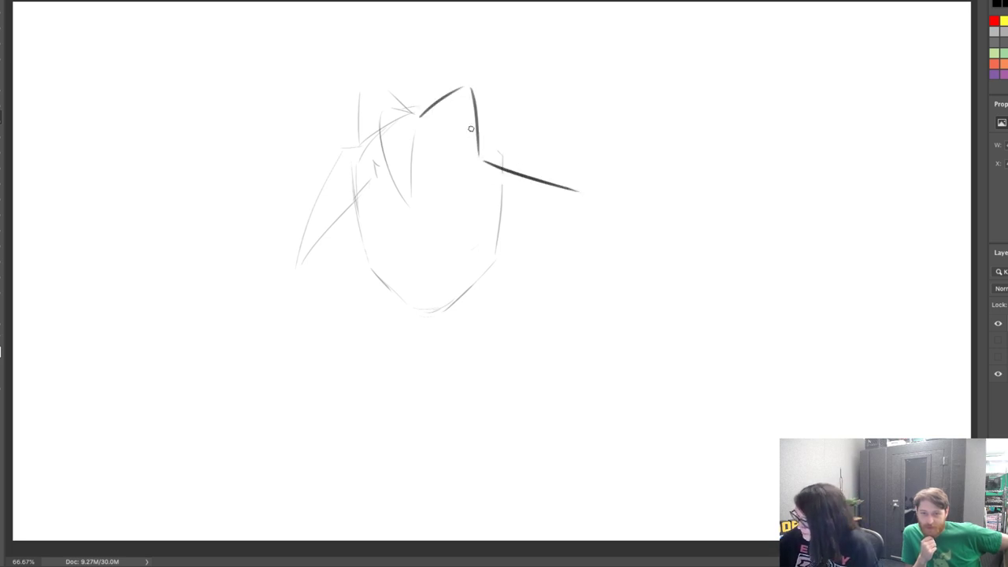
left_click_drag(480, 88, 498, 153)
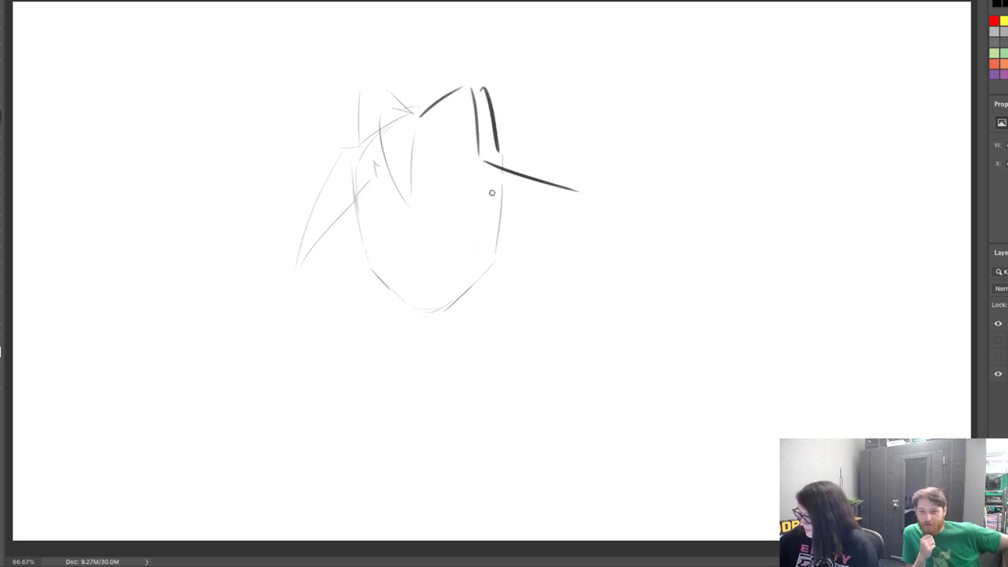
left_click_drag(483, 193, 591, 193)
left_click_drag(465, 185, 445, 120)
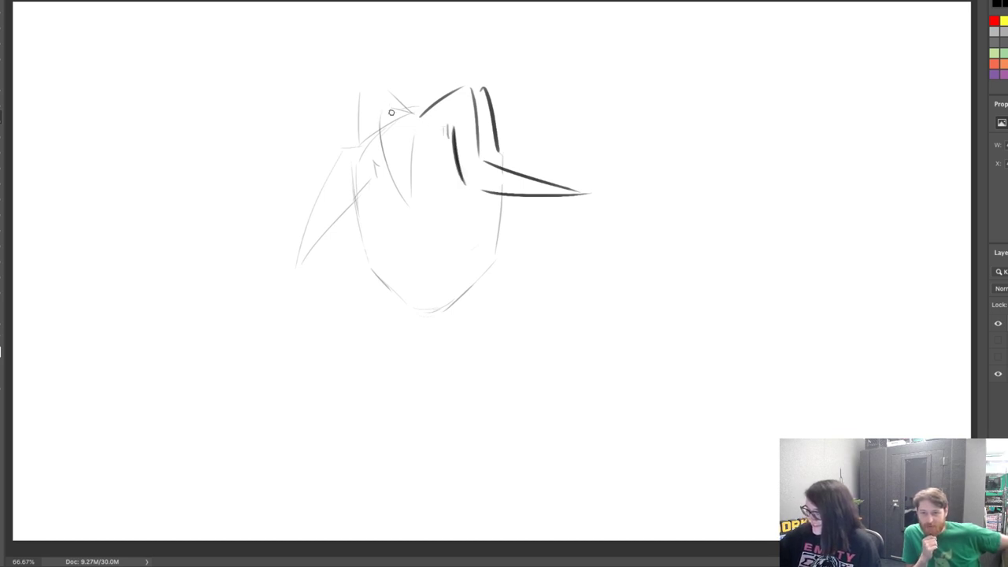
mouse_move(386, 110)
left_mouse_down()
mouse_move(422, 116)
mouse_move(406, 203)
mouse_move(415, 131)
left_mouse_up()
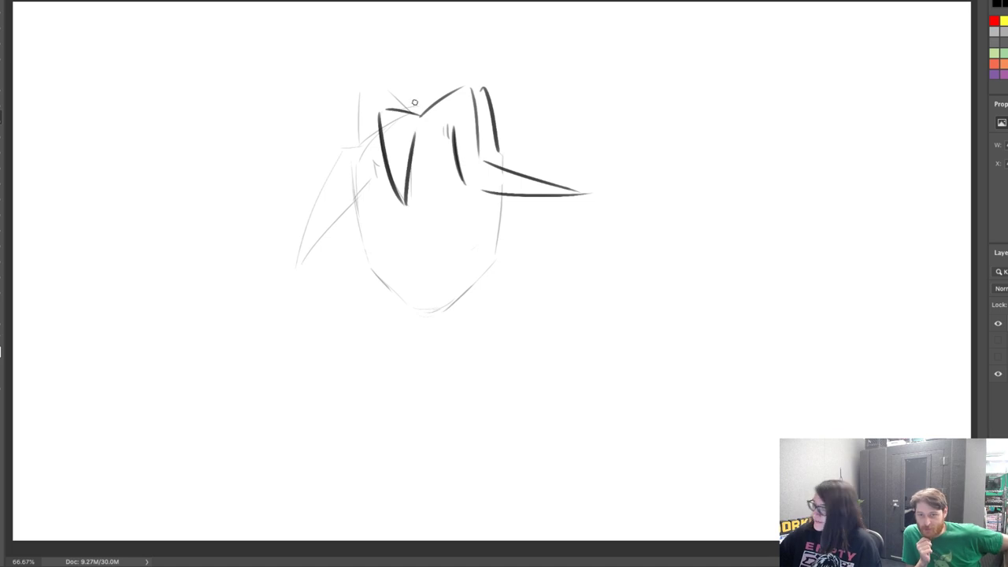
mouse_move(359, 146)
left_mouse_down()
mouse_move(369, 88)
mouse_move(407, 112)
left_mouse_up()
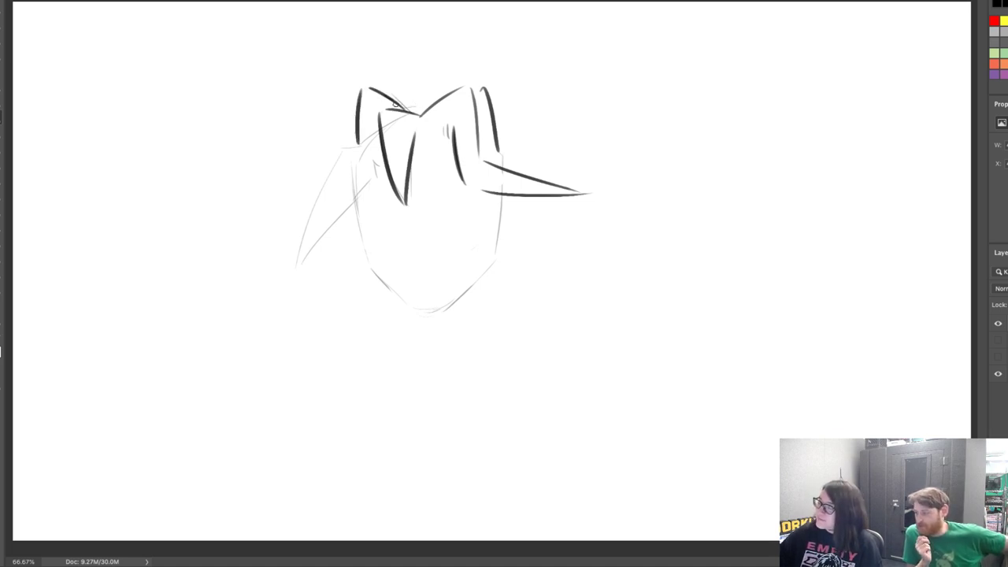
mouse_move(358, 144)
left_mouse_down()
mouse_move(299, 263)
mouse_move(362, 189)
left_mouse_up()
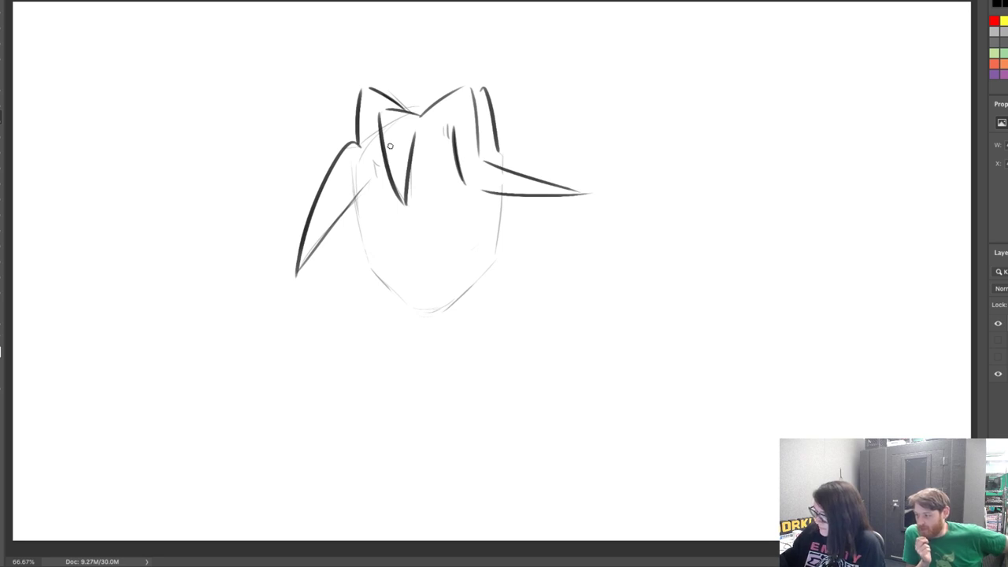
Erase the flared lock on the face's left side and redraw it as a long lock hanging past the cheek
mouse_move(389, 145)
left_mouse_down()
mouse_move(367, 93)
mouse_move(309, 251)
mouse_move(303, 224)
mouse_move(386, 185)
left_mouse_up()
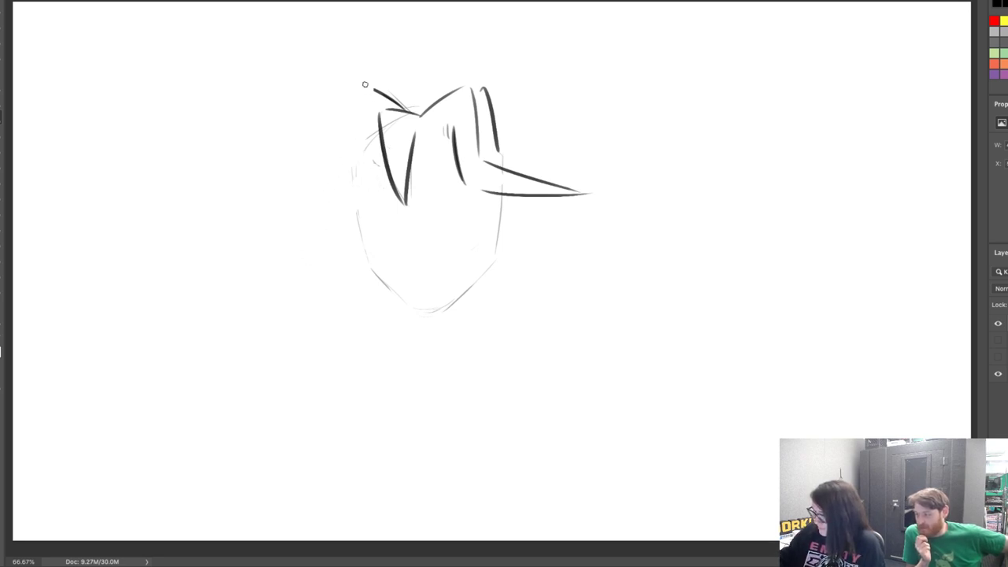
left_click_drag(365, 88, 355, 288)
mouse_move(347, 230)
left_mouse_down()
mouse_move(369, 312)
mouse_move(366, 178)
mouse_move(364, 211)
mouse_move(373, 236)
mouse_move(376, 150)
left_mouse_up()
left_click_drag(374, 193, 377, 140)
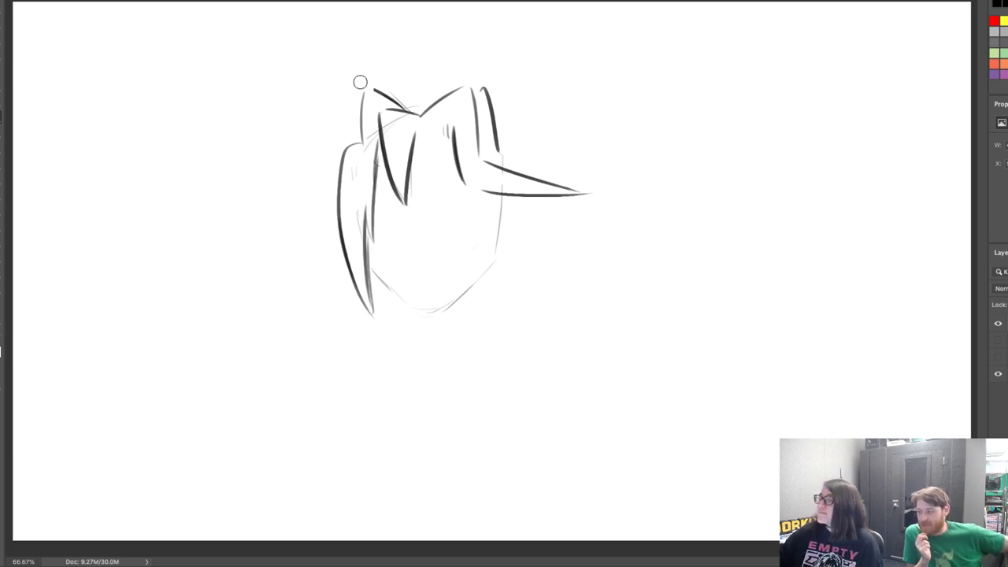
Erase the V-shaped forehead lock and redraw it as a shorter curved lock with two narrow strand lines beside it
mouse_move(390, 163)
left_mouse_down()
mouse_move(381, 106)
mouse_move(375, 127)
mouse_move(396, 149)
mouse_move(415, 119)
mouse_move(417, 146)
left_mouse_up()
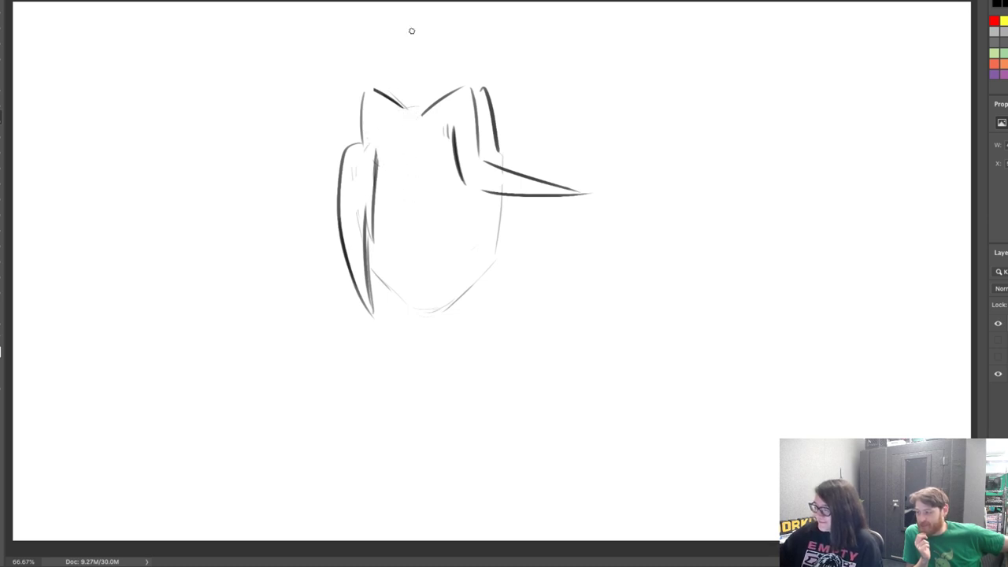
left_click_drag(411, 112, 413, 186)
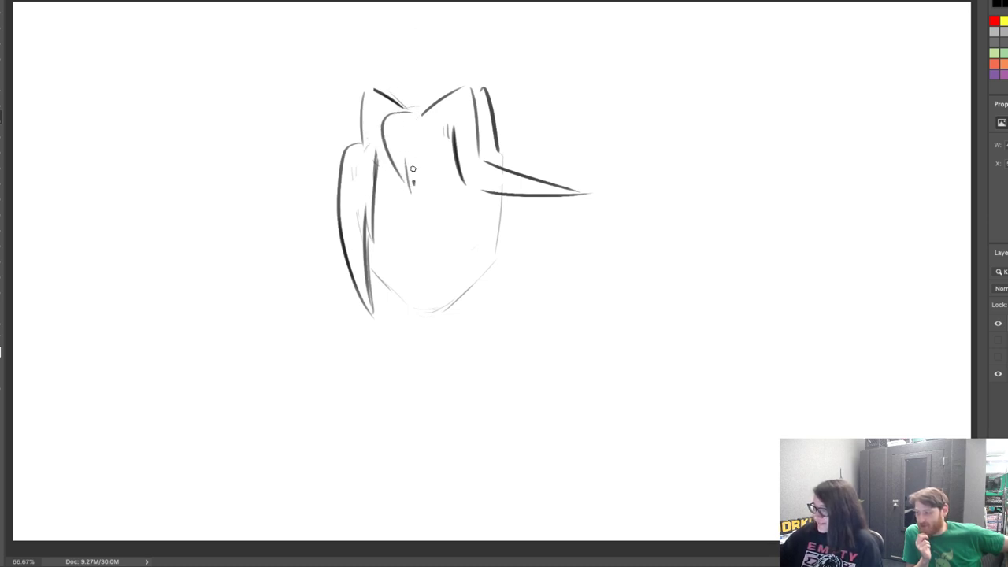
left_click_drag(413, 130, 411, 183)
left_click_drag(420, 124, 419, 161)
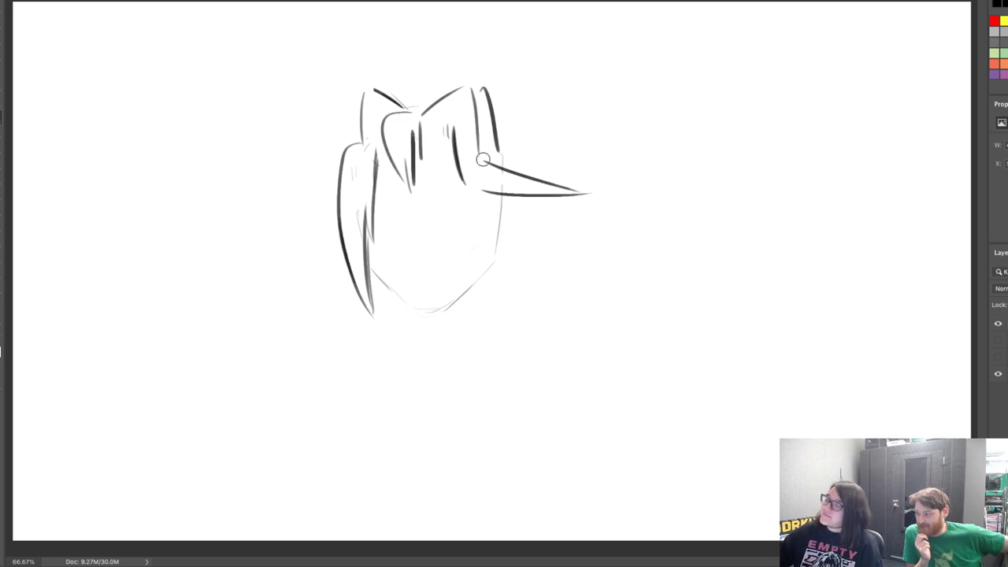
Replace the horizontal spike with a lock sweeping diagonally down across the right cheek, with a parallel outer strand
mouse_move(483, 160)
left_mouse_down()
mouse_move(486, 192)
mouse_move(487, 164)
mouse_move(590, 207)
left_mouse_up()
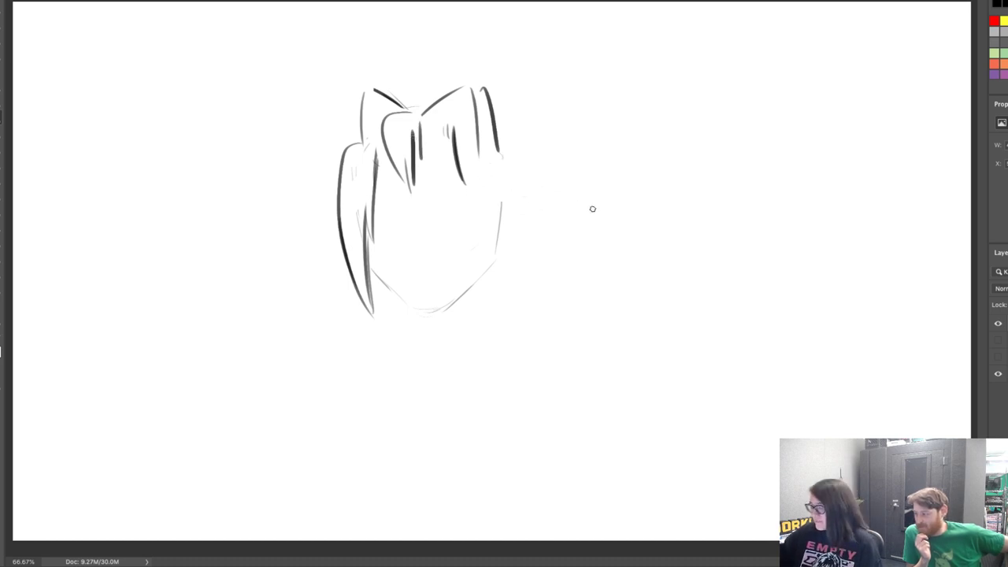
left_click_drag(470, 199, 551, 244)
mouse_move(482, 161)
left_mouse_down()
mouse_move(541, 247)
mouse_move(562, 255)
mouse_move(551, 252)
left_mouse_up()
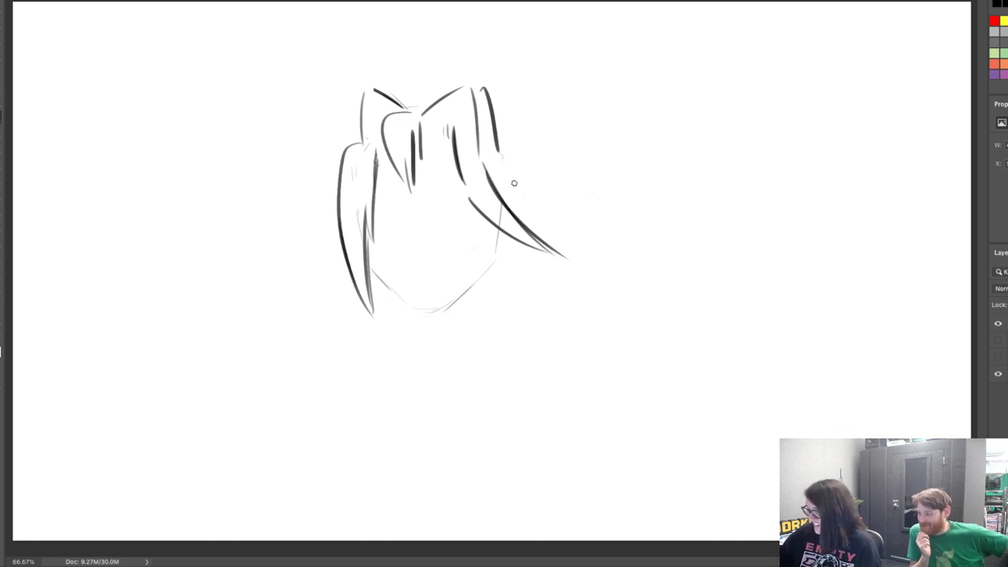
mouse_move(503, 162)
left_mouse_down()
mouse_move(534, 226)
mouse_move(523, 195)
mouse_move(529, 206)
mouse_move(514, 238)
left_mouse_up()
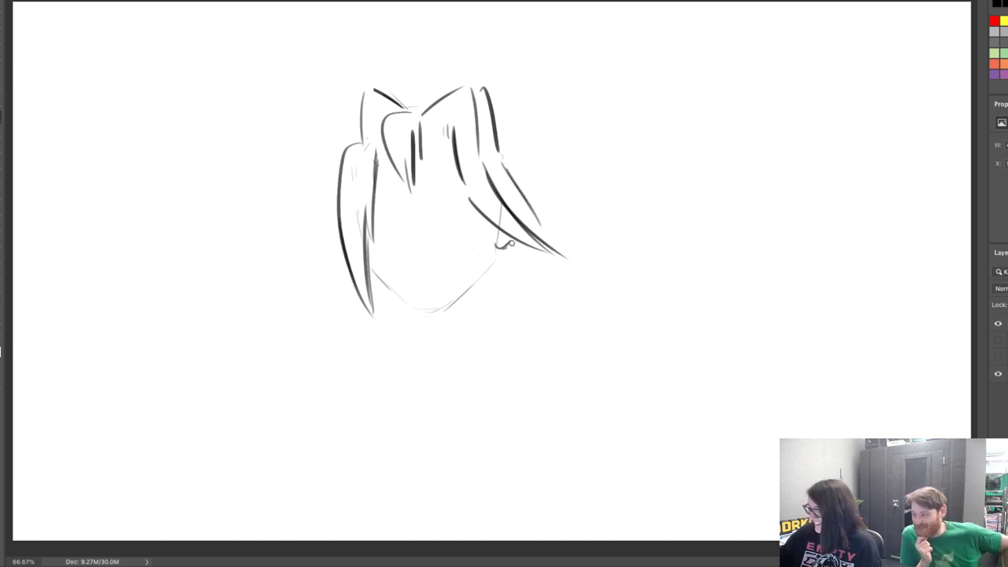
Sketch the ear's upper curve behind the swept lock and darken the angular jawline down to the chin
left_click_drag(520, 183, 532, 205)
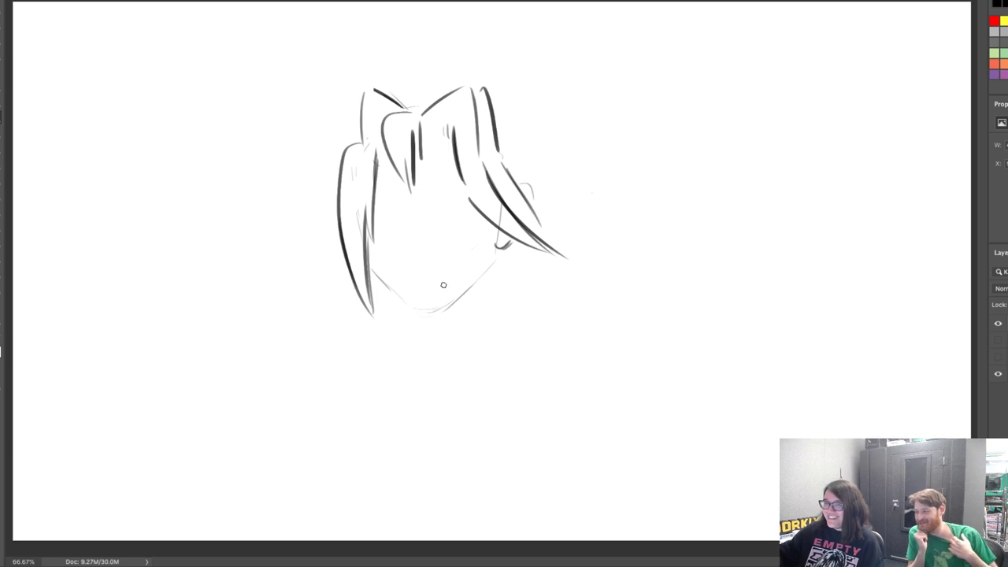
left_click_drag(373, 275, 414, 308)
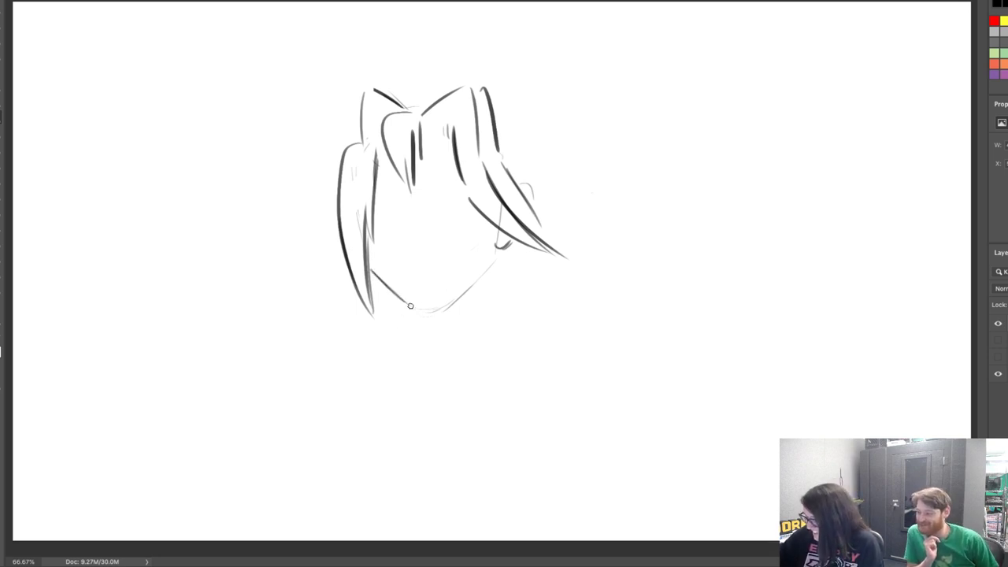
mouse_move(369, 270)
left_mouse_down()
mouse_move(437, 305)
mouse_move(414, 308)
mouse_move(454, 299)
mouse_move(446, 304)
mouse_move(490, 258)
left_mouse_up()
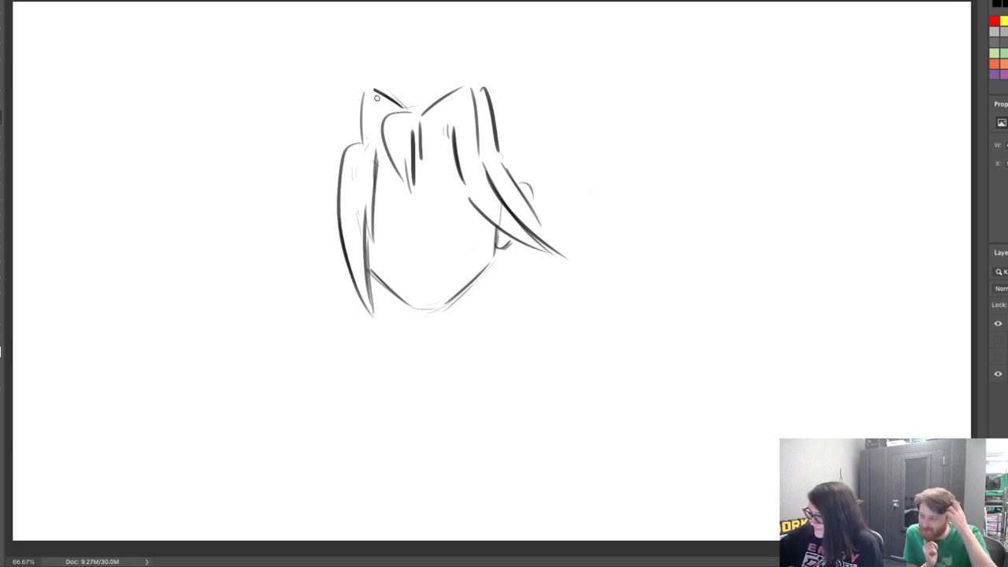
Replace the left crown spike with a large domed sweep of hair ending in spikes, and add more spikes below it
mouse_move(446, 66)
left_mouse_down()
mouse_move(412, 52)
mouse_move(337, 85)
mouse_move(308, 132)
mouse_move(344, 121)
mouse_move(379, 127)
mouse_move(352, 89)
mouse_move(405, 103)
left_mouse_up()
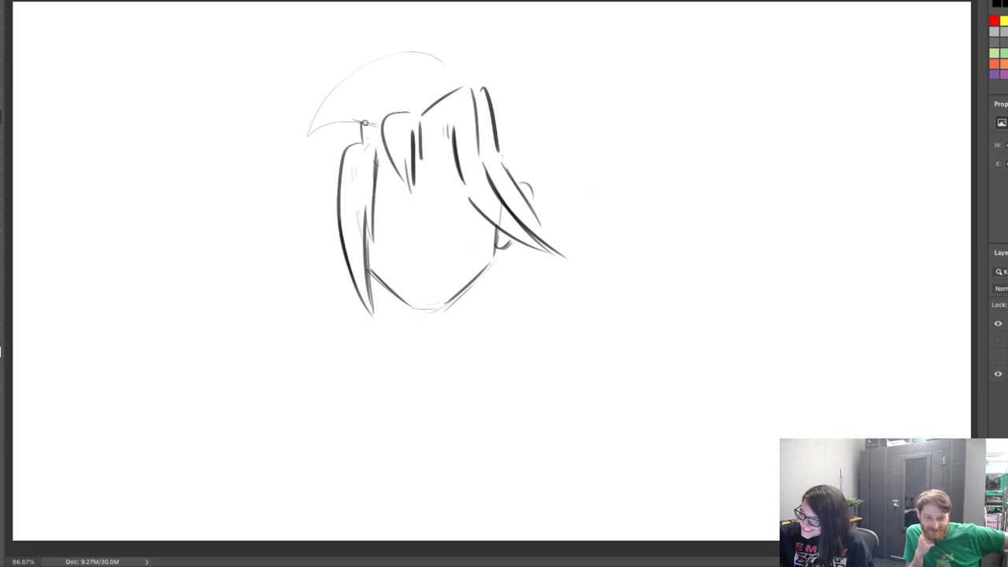
mouse_move(355, 122)
left_mouse_down()
mouse_move(292, 137)
mouse_move(391, 46)
mouse_move(432, 49)
mouse_move(457, 70)
left_mouse_up()
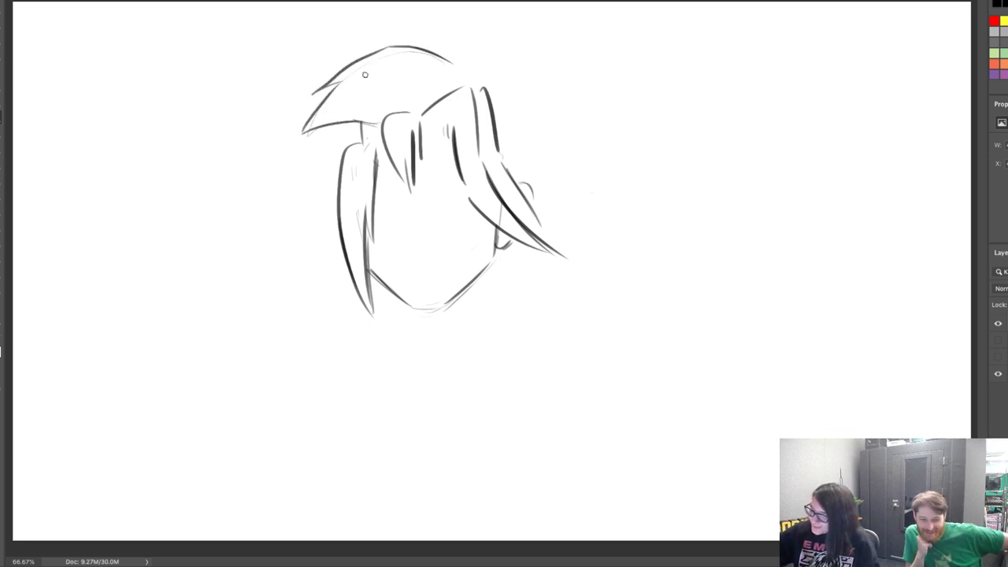
mouse_move(352, 125)
left_mouse_down()
mouse_move(284, 204)
mouse_move(331, 204)
mouse_move(305, 240)
left_mouse_up()
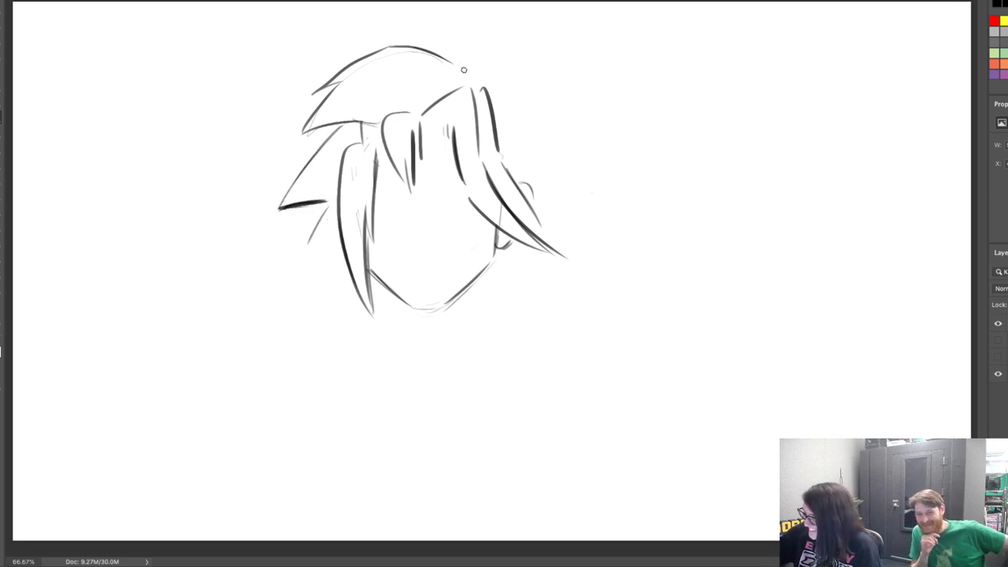
Draw a small tuft on the crown and a curved outer hair outline ending in jagged points behind the right ear
mouse_move(446, 40)
left_mouse_down()
mouse_move(489, 72)
mouse_move(574, 180)
left_mouse_up()
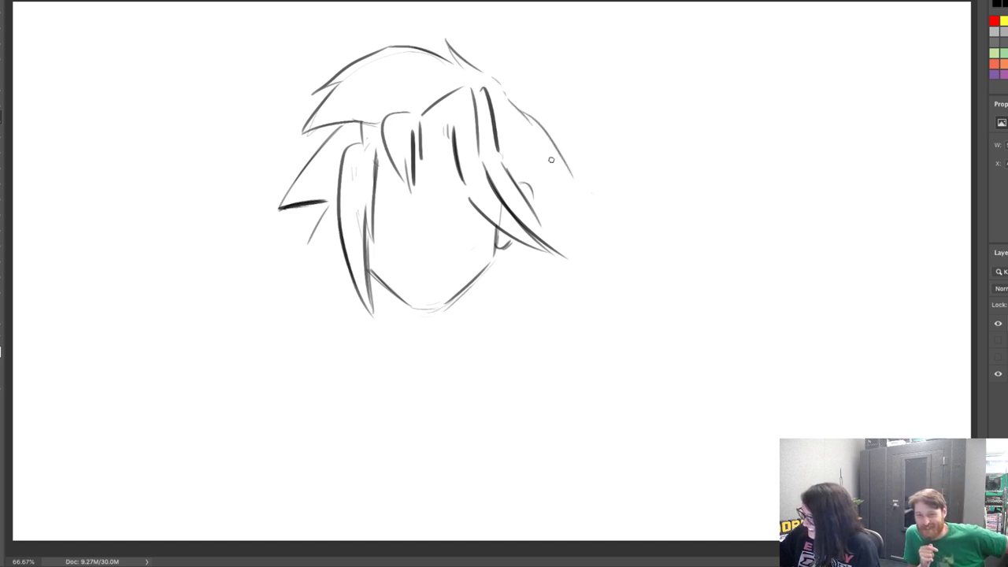
mouse_move(511, 101)
left_mouse_down()
mouse_move(545, 131)
mouse_move(587, 214)
mouse_move(560, 187)
mouse_move(578, 245)
mouse_move(558, 182)
left_mouse_up()
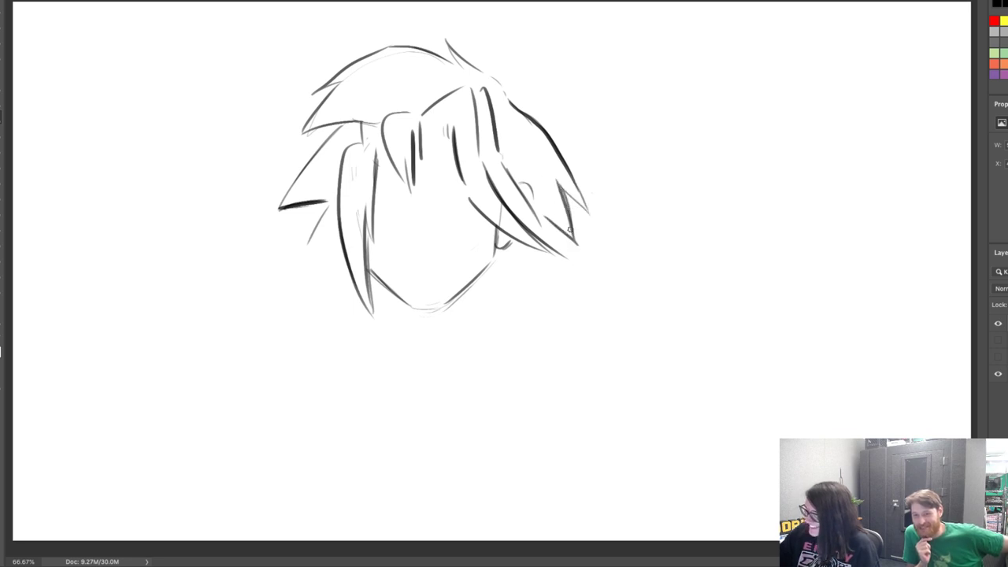
mouse_move(574, 233)
left_mouse_down()
mouse_move(559, 182)
mouse_move(587, 213)
mouse_move(569, 171)
left_mouse_up()
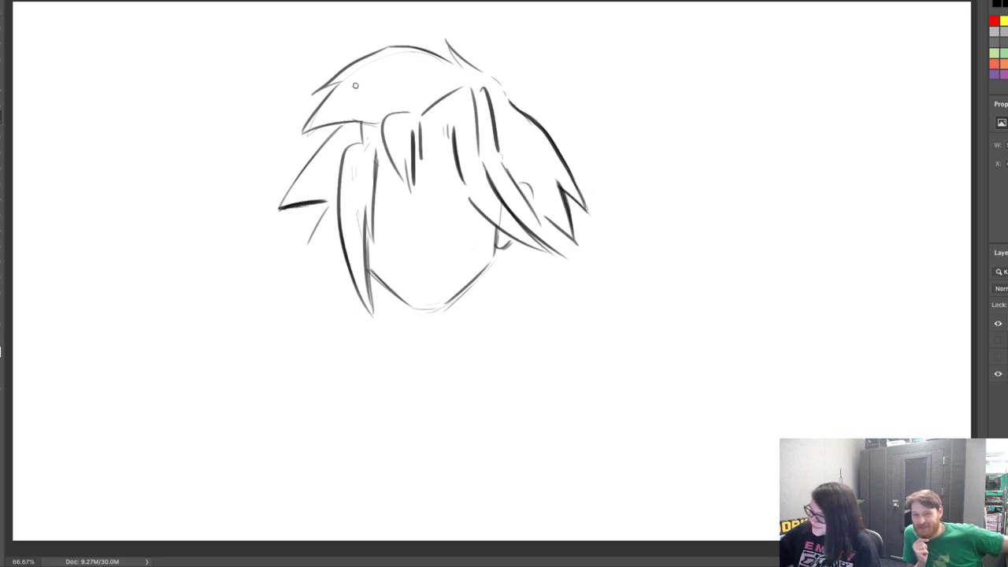
mouse_move(341, 123)
left_mouse_down()
mouse_move(380, 124)
mouse_move(323, 117)
mouse_move(364, 114)
mouse_move(324, 113)
mouse_move(370, 81)
left_mouse_up()
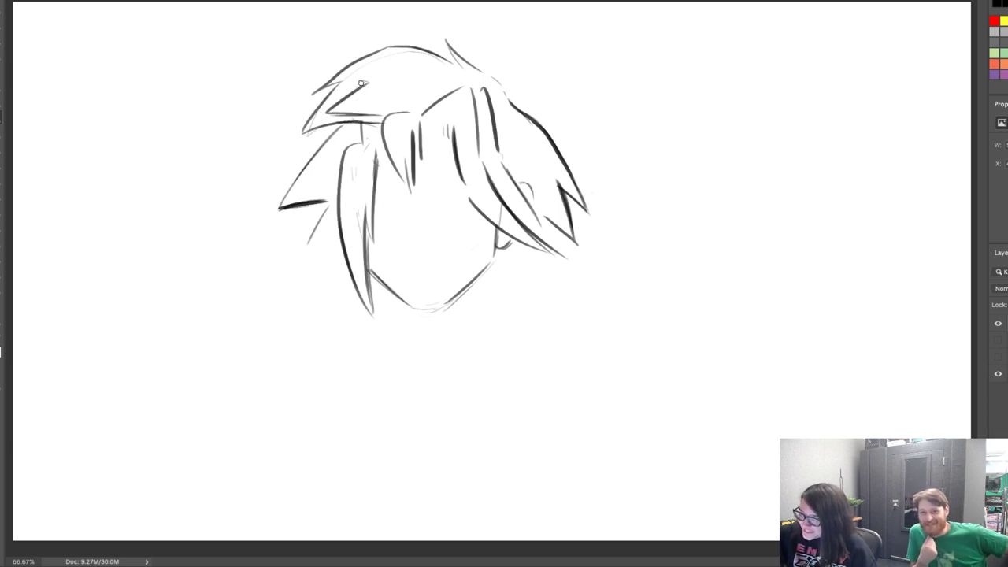
key("ctrl+z")
key("ctrl+z")
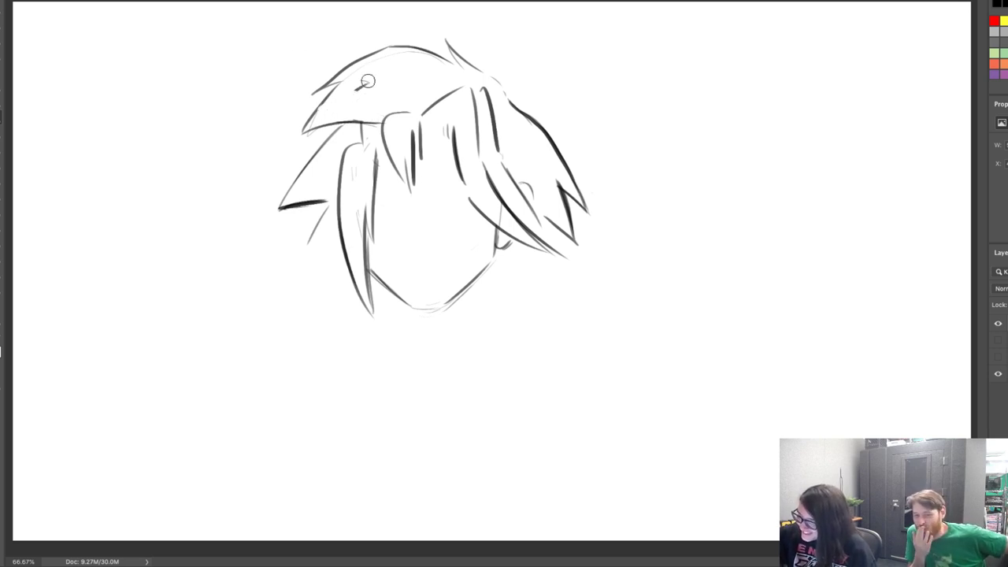
Thicken the large left spike, add inner lock lines toward the parting, and hatch the shadow beneath them
left_click_drag(306, 123, 331, 91)
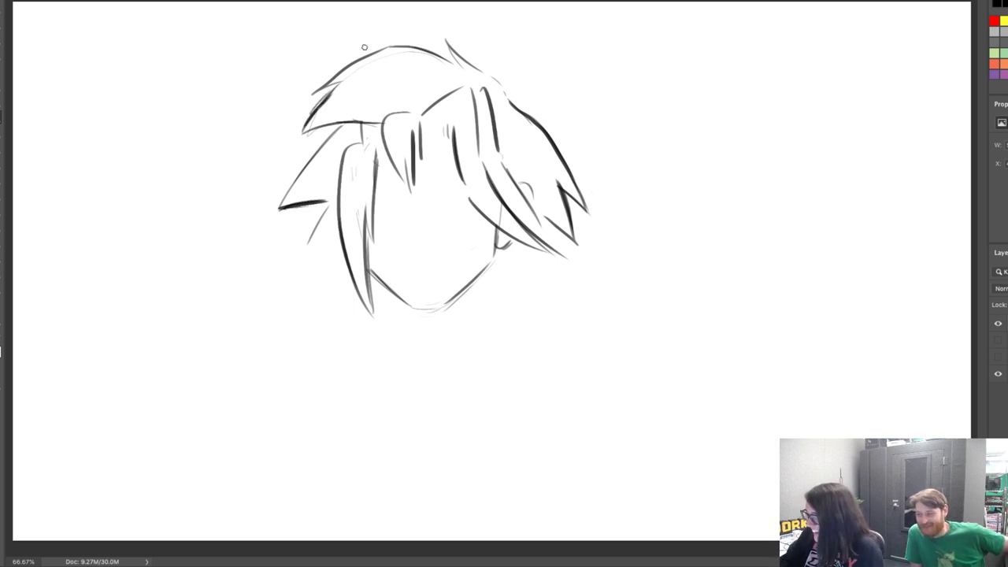
mouse_move(316, 127)
left_mouse_down()
mouse_move(437, 85)
mouse_move(408, 86)
mouse_move(398, 133)
mouse_move(440, 96)
left_mouse_up()
mouse_move(399, 128)
left_mouse_down()
mouse_move(460, 83)
mouse_move(428, 80)
left_mouse_up()
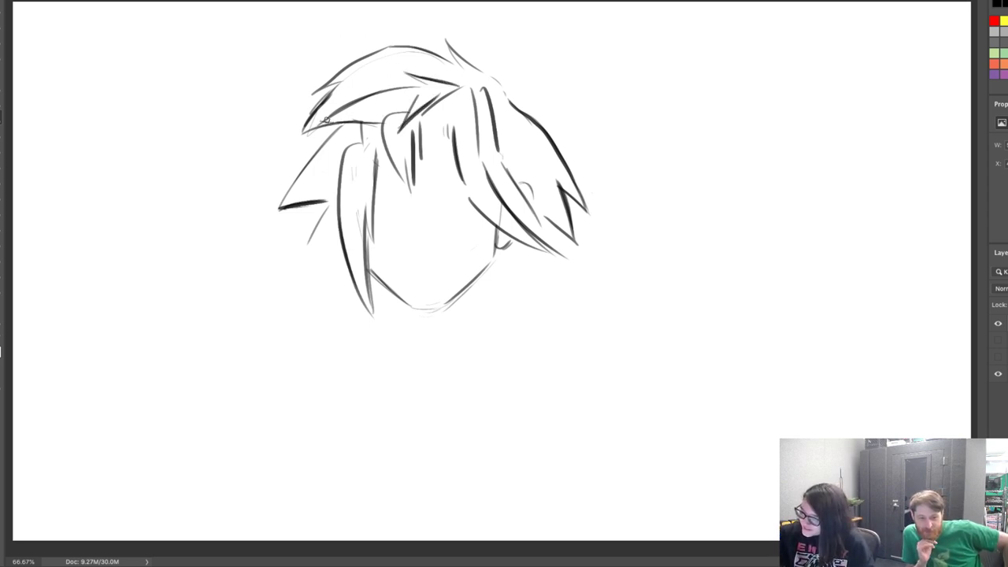
mouse_move(325, 119)
left_mouse_down()
mouse_move(383, 113)
mouse_move(372, 98)
mouse_move(404, 105)
mouse_move(397, 93)
mouse_move(414, 98)
mouse_move(409, 85)
mouse_move(448, 83)
left_mouse_up()
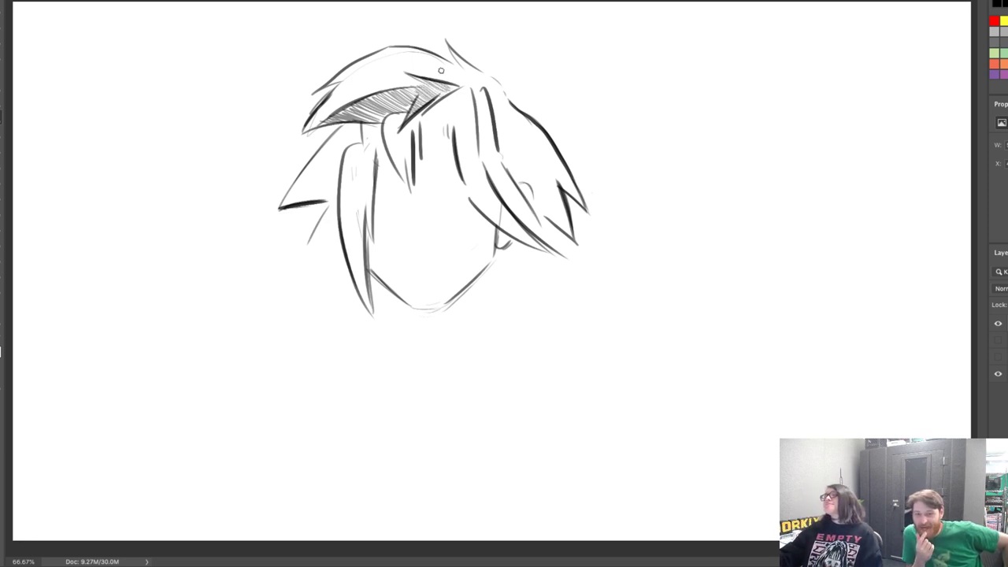
Add zigzag points and an inner contour to the lower-left hair spikes, erasing the line that crosses between them
left_click_drag(293, 221, 326, 204)
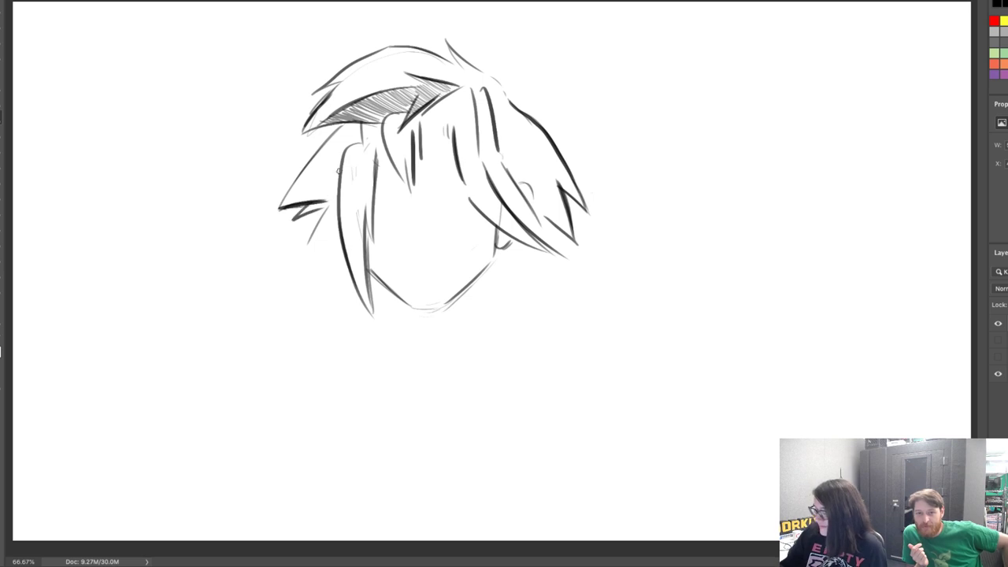
mouse_move(348, 132)
left_mouse_down()
mouse_move(297, 195)
mouse_move(338, 182)
mouse_move(315, 203)
left_mouse_up()
left_click_drag(314, 202, 338, 194)
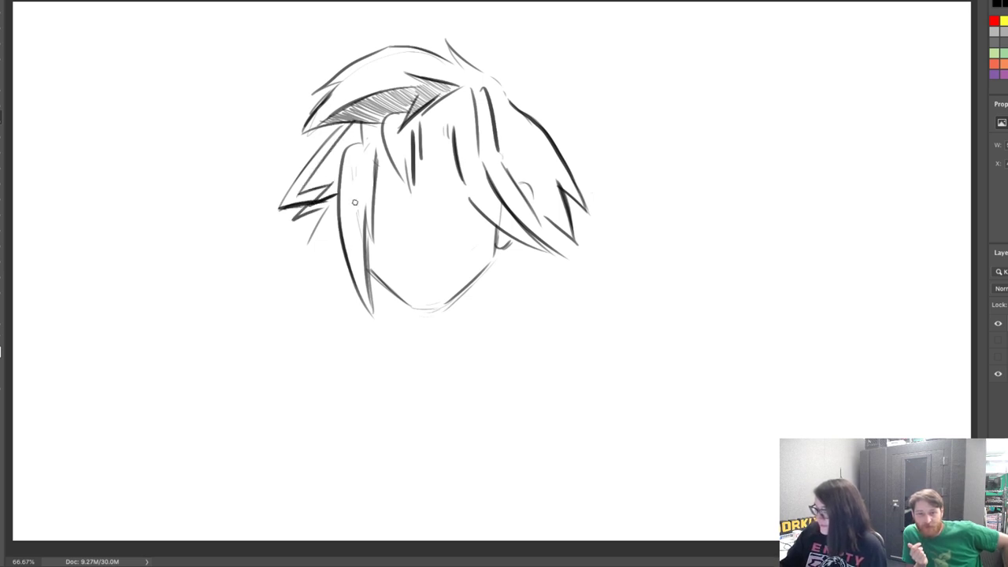
key("e")
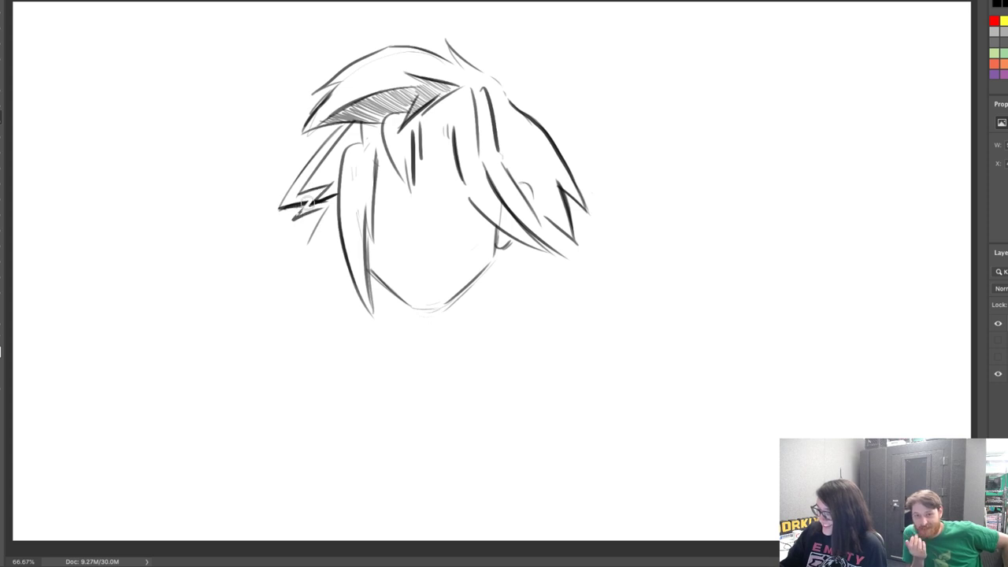
mouse_move(307, 204)
left_mouse_down()
mouse_move(295, 217)
mouse_move(331, 199)
left_mouse_up()
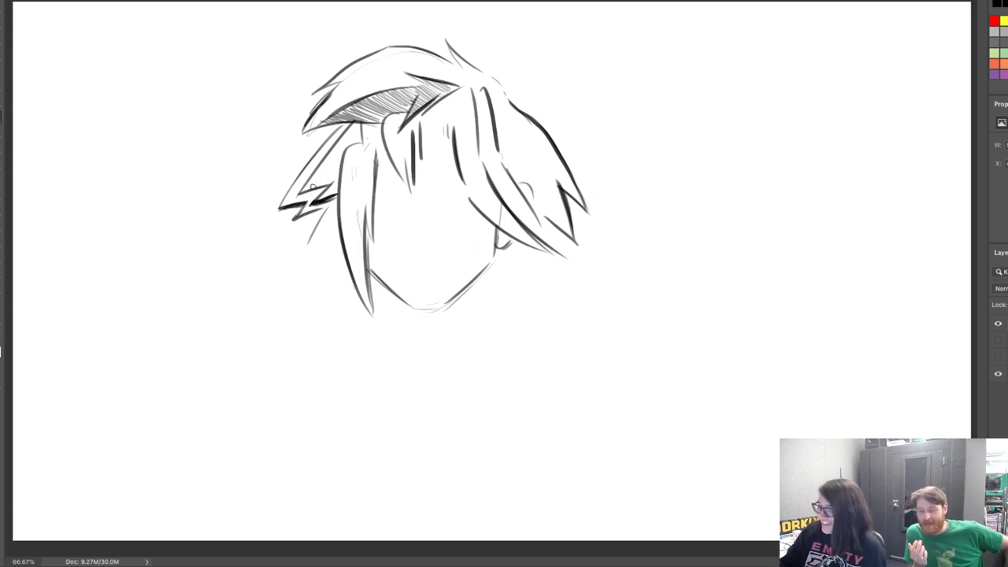
left_click_drag(340, 141, 306, 184)
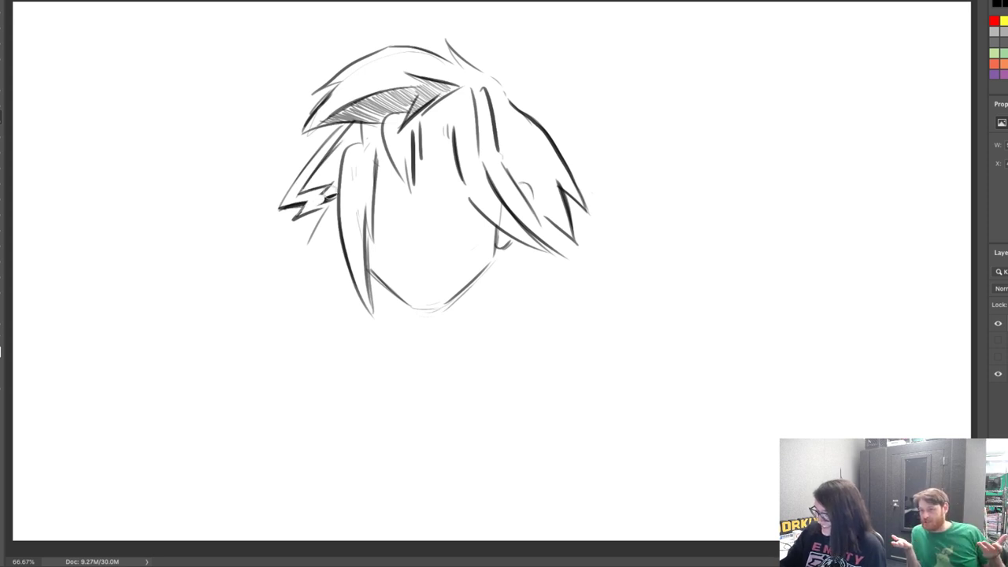
Hatch the shadow inside the lower-left spikes and up behind the long side lock to the large spike
mouse_move(330, 188)
left_mouse_down()
mouse_move(312, 207)
mouse_move(334, 191)
mouse_move(314, 241)
mouse_move(332, 217)
mouse_move(333, 186)
left_mouse_up()
left_click_drag(317, 226, 331, 208)
mouse_move(338, 185)
left_mouse_down()
mouse_move(334, 202)
mouse_move(320, 171)
mouse_move(326, 200)
left_mouse_up()
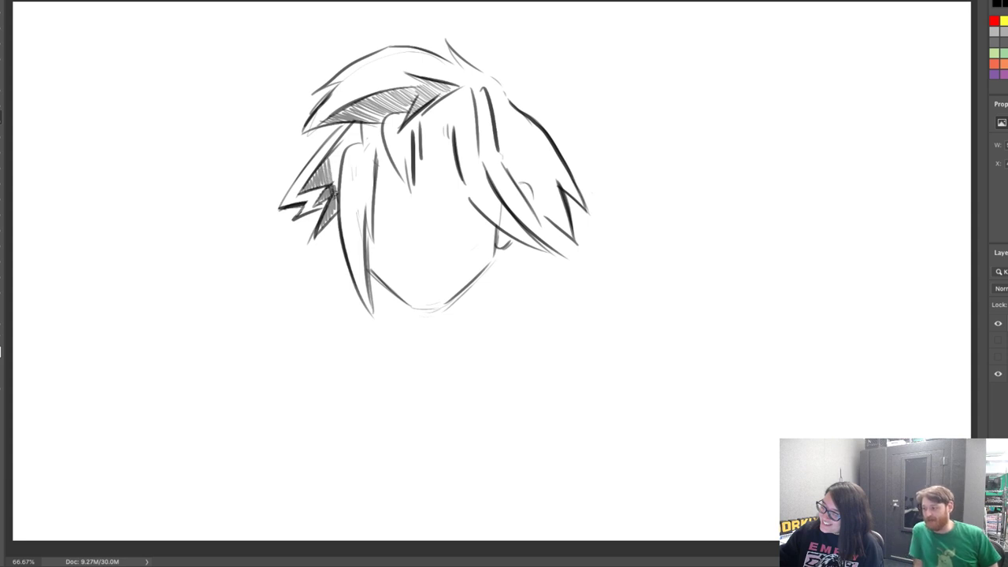
mouse_move(339, 148)
left_mouse_down()
mouse_move(333, 174)
mouse_move(339, 162)
left_mouse_up()
mouse_move(351, 128)
left_mouse_down()
mouse_move(344, 147)
mouse_move(356, 141)
left_mouse_up()
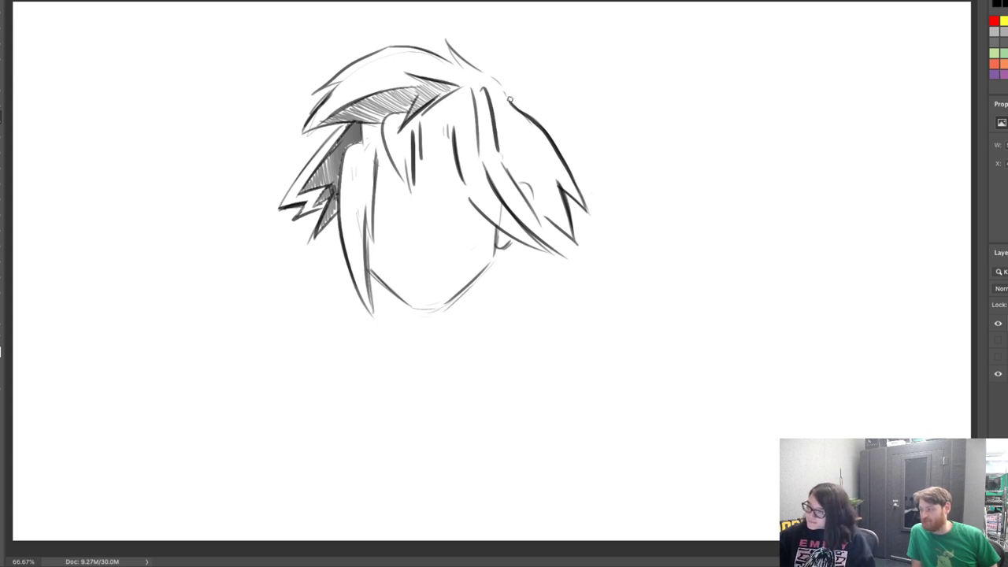
Add a small tuft on the right crown, drips below the hair and ear, and pointed fringe locks across the forehead
mouse_move(505, 95)
left_mouse_down()
mouse_move(508, 76)
mouse_move(506, 99)
left_mouse_up()
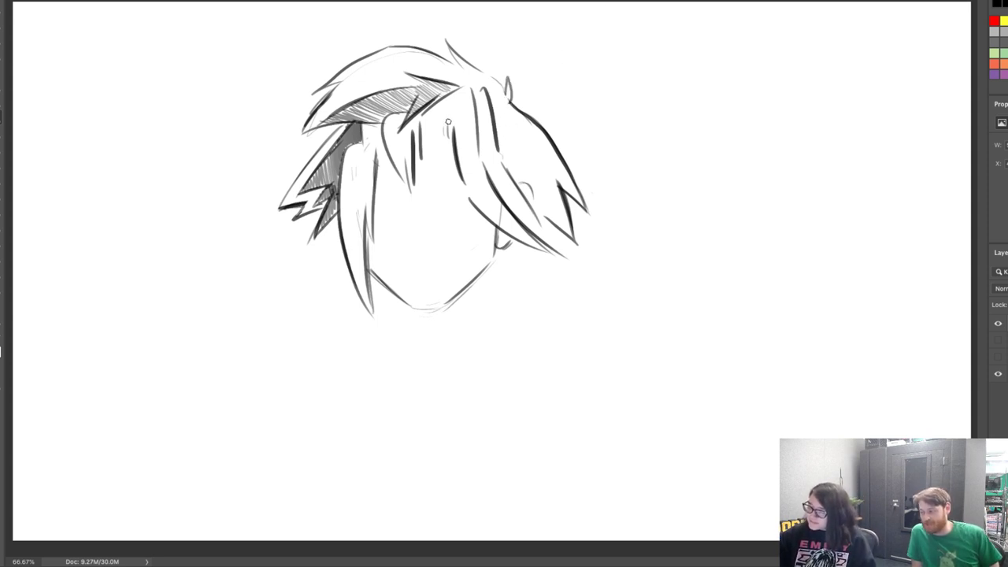
mouse_move(350, 240)
left_mouse_down()
mouse_move(353, 258)
mouse_move(329, 224)
mouse_move(333, 252)
mouse_move(335, 222)
left_mouse_up()
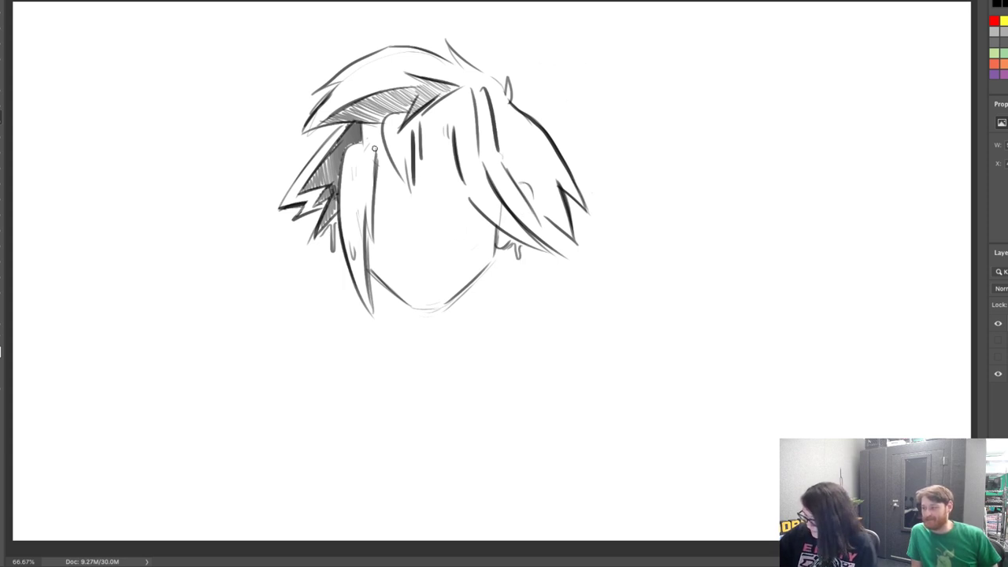
mouse_move(374, 148)
left_mouse_down()
mouse_move(399, 193)
mouse_move(386, 164)
left_mouse_up()
left_click_drag(425, 130, 440, 155)
mouse_move(444, 108)
left_mouse_down()
mouse_move(449, 161)
mouse_move(491, 210)
left_mouse_up()
left_click_drag(471, 167, 494, 212)
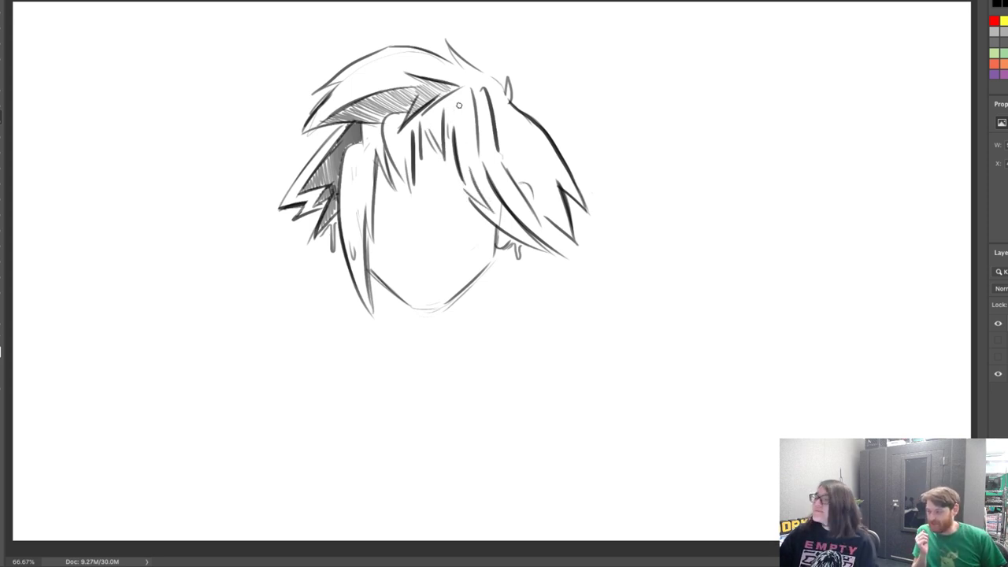
Add inner lock lines to the top and right hair sections, and shade the gap beside the right parting
mouse_move(389, 57)
left_mouse_down()
mouse_move(354, 90)
mouse_move(409, 65)
mouse_move(468, 80)
mouse_move(448, 45)
left_mouse_up()
mouse_move(498, 110)
left_mouse_down()
mouse_move(550, 208)
mouse_move(542, 176)
mouse_move(520, 147)
left_mouse_up()
mouse_move(520, 148)
left_mouse_down()
mouse_move(528, 186)
mouse_move(521, 155)
mouse_move(545, 185)
mouse_move(520, 180)
left_mouse_up()
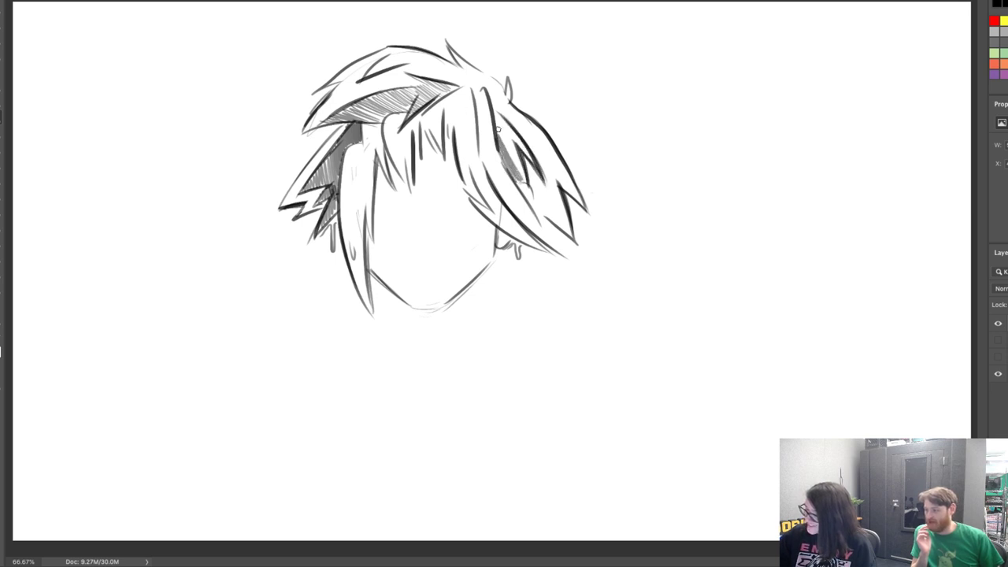
mouse_move(498, 118)
left_mouse_down()
mouse_move(520, 175)
mouse_move(518, 147)
mouse_move(531, 161)
mouse_move(532, 212)
mouse_move(546, 228)
left_mouse_up()
left_click_drag(534, 188, 551, 207)
left_click_drag(521, 128, 547, 154)
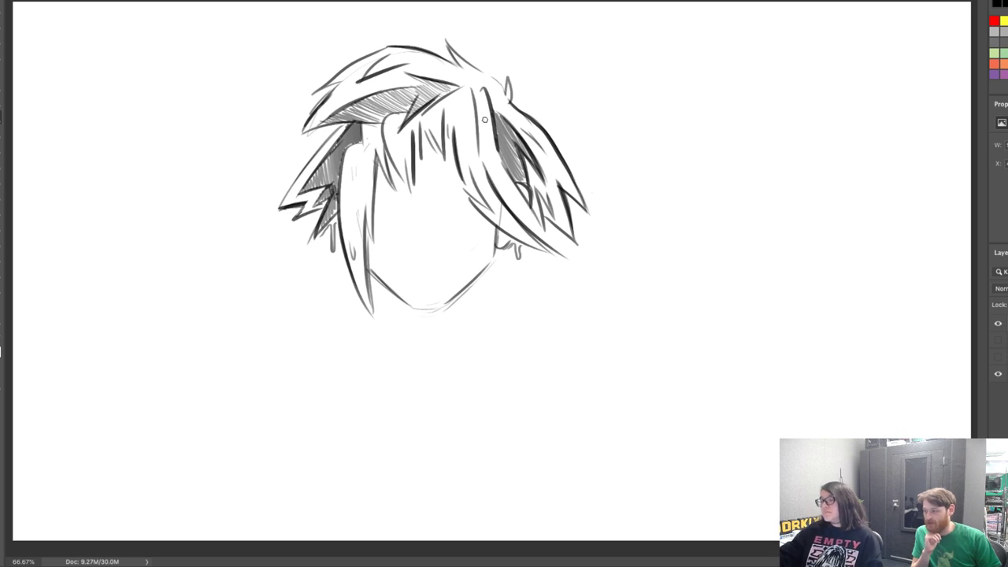
Sketch both sides of the neck below the jaw with a short, light line for the left shoulder
mouse_move(415, 310)
left_mouse_down()
mouse_move(457, 292)
mouse_move(423, 337)
left_mouse_up()
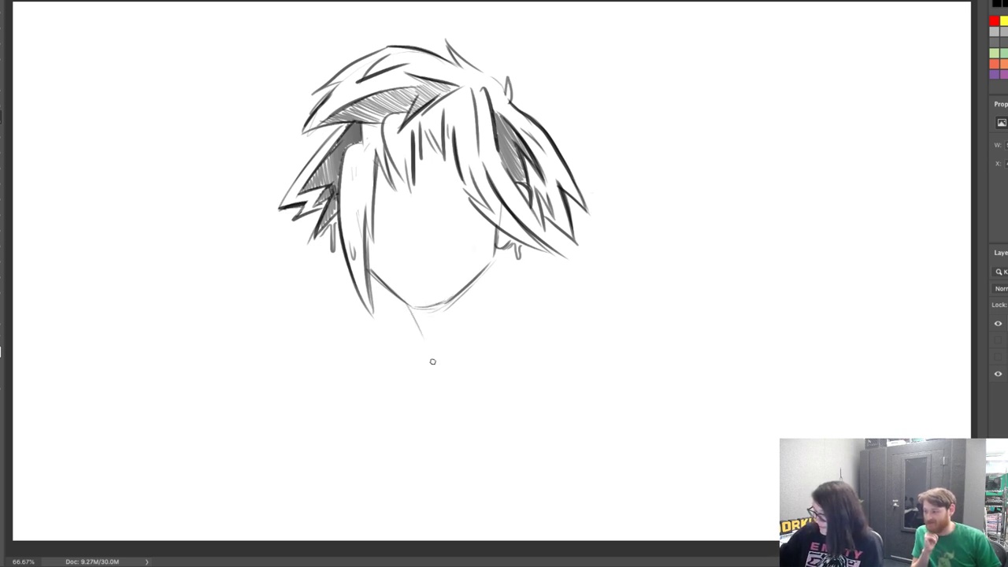
mouse_move(400, 299)
left_mouse_down()
mouse_move(421, 339)
mouse_move(387, 351)
left_mouse_up()
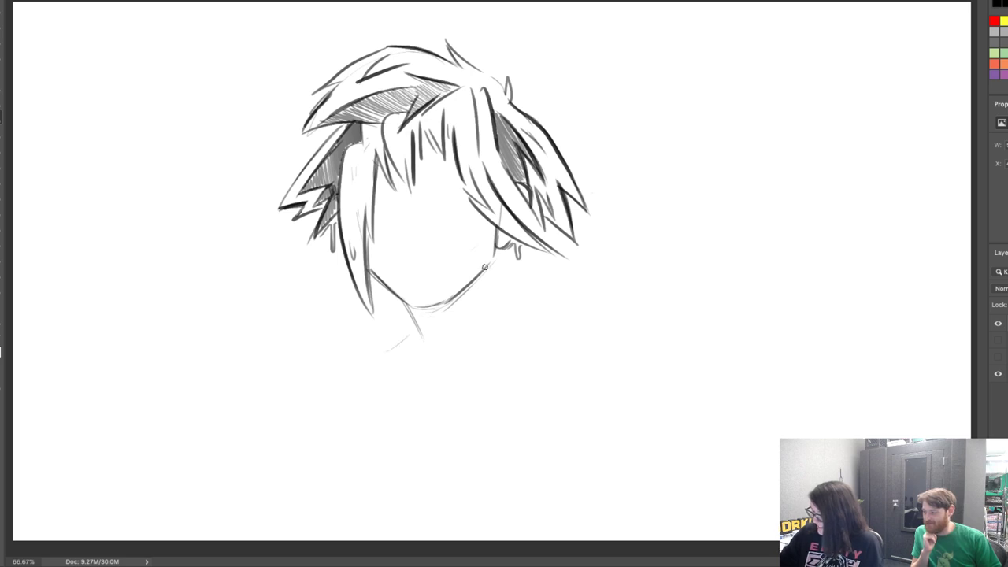
left_click_drag(486, 268, 484, 323)
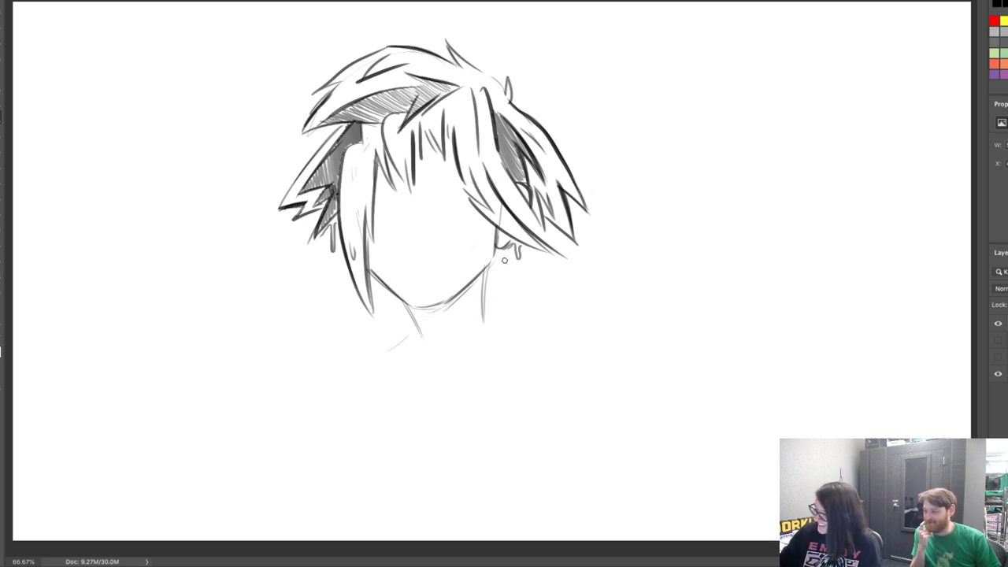
Draw shaded hair spikes behind both sides of the neck, and redraw the tip of the large upper-left spike
mouse_move(506, 265)
left_mouse_down()
mouse_move(507, 309)
mouse_move(518, 289)
left_mouse_up()
mouse_move(509, 256)
left_mouse_down()
mouse_move(520, 287)
mouse_move(494, 309)
mouse_move(498, 286)
mouse_move(491, 305)
left_mouse_up()
left_click_drag(487, 269, 493, 299)
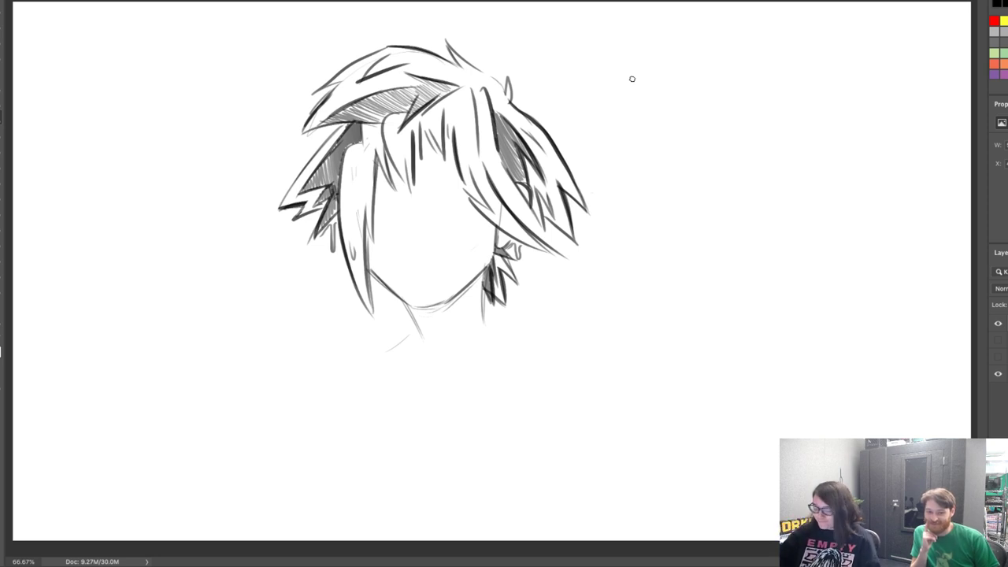
mouse_move(388, 290)
left_mouse_down()
mouse_move(383, 306)
mouse_move(358, 245)
mouse_move(363, 273)
mouse_move(399, 319)
mouse_move(392, 293)
mouse_move(401, 300)
mouse_move(419, 345)
left_mouse_up()
left_click_drag(479, 275, 476, 321)
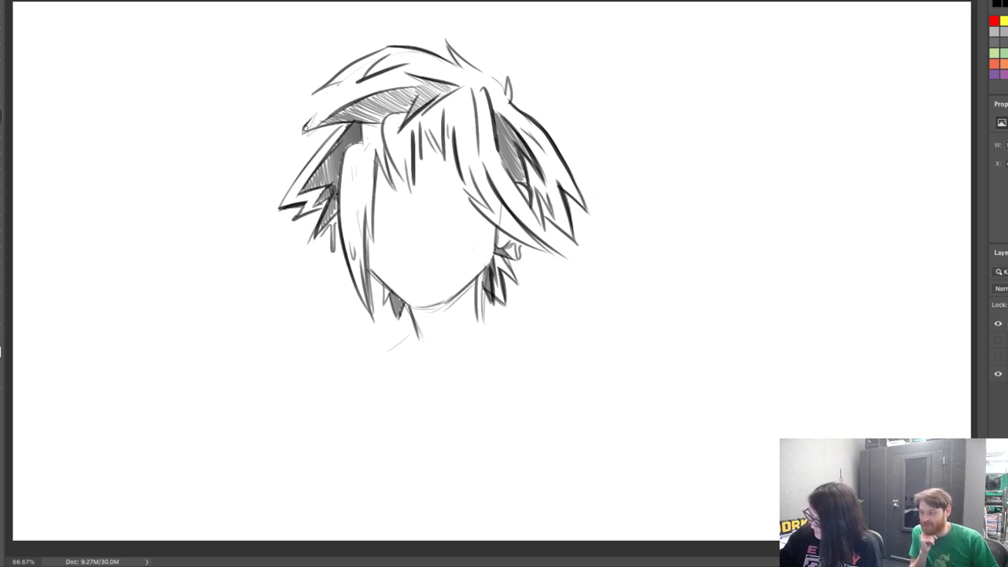
left_click_drag(304, 128, 348, 73)
left_click_drag(298, 134, 339, 87)
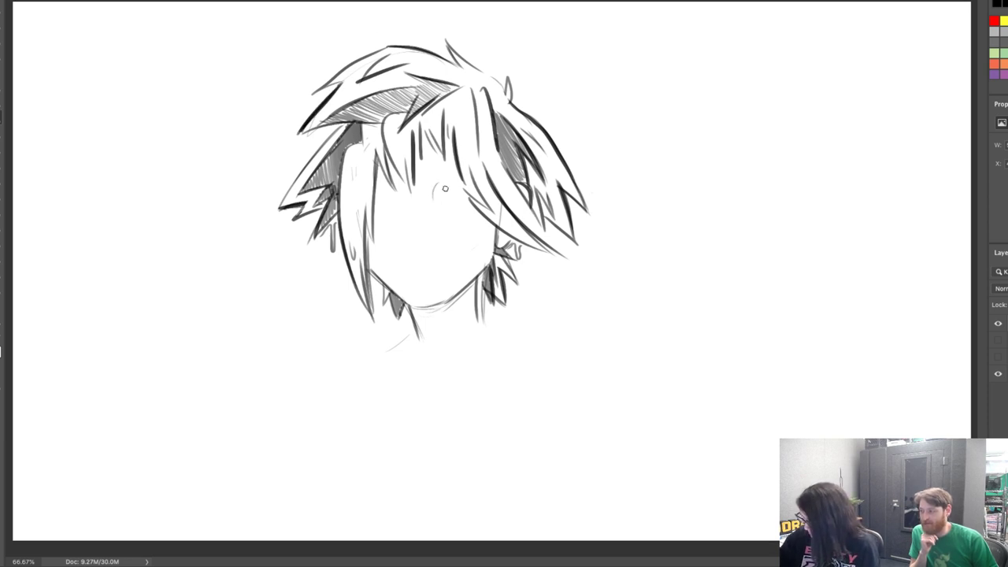
Draw two large round eyes beneath the fringe, filling the irises black and leaving white highlights
mouse_move(449, 181)
left_mouse_down()
mouse_move(475, 197)
mouse_move(451, 226)
mouse_move(477, 223)
left_mouse_up()
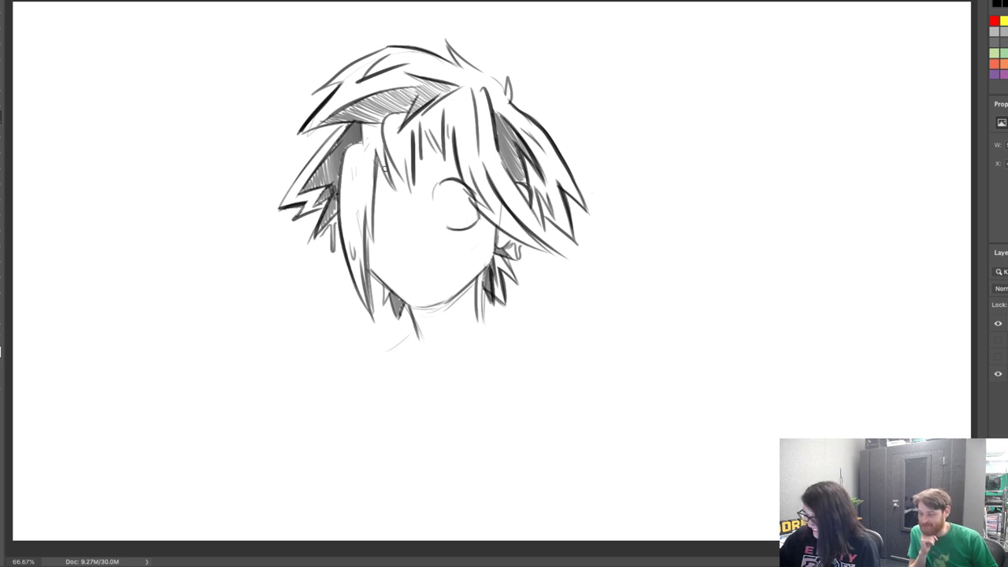
mouse_move(370, 195)
left_mouse_down()
mouse_move(381, 188)
mouse_move(397, 207)
mouse_move(363, 222)
mouse_move(402, 239)
mouse_move(397, 210)
mouse_move(446, 177)
left_mouse_up()
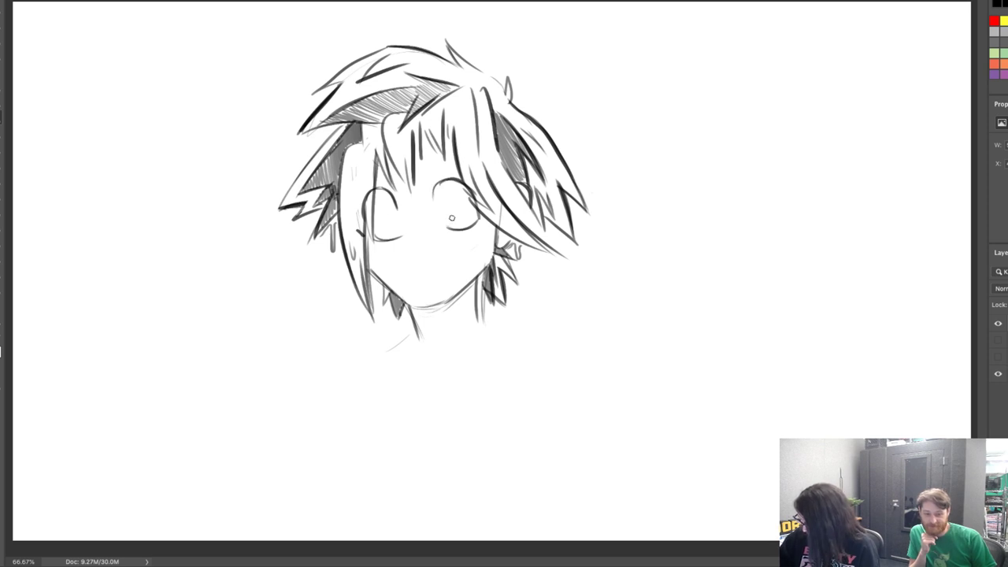
left_click_drag(452, 224, 437, 203)
mouse_move(463, 192)
left_mouse_down()
mouse_move(454, 222)
mouse_move(458, 188)
mouse_move(458, 217)
mouse_move(435, 203)
mouse_move(468, 199)
mouse_move(440, 212)
mouse_move(460, 202)
mouse_move(457, 216)
left_mouse_up()
left_click_drag(449, 214, 470, 201)
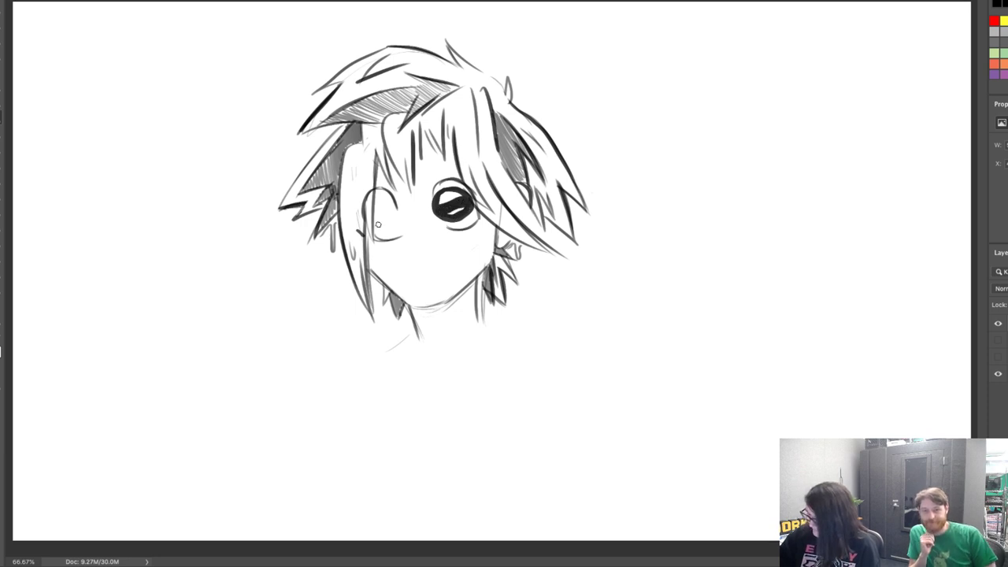
mouse_move(380, 228)
left_mouse_down()
mouse_move(368, 215)
mouse_move(395, 208)
mouse_move(376, 229)
mouse_move(394, 198)
mouse_move(378, 232)
mouse_move(394, 207)
mouse_move(369, 227)
mouse_move(396, 208)
left_mouse_up()
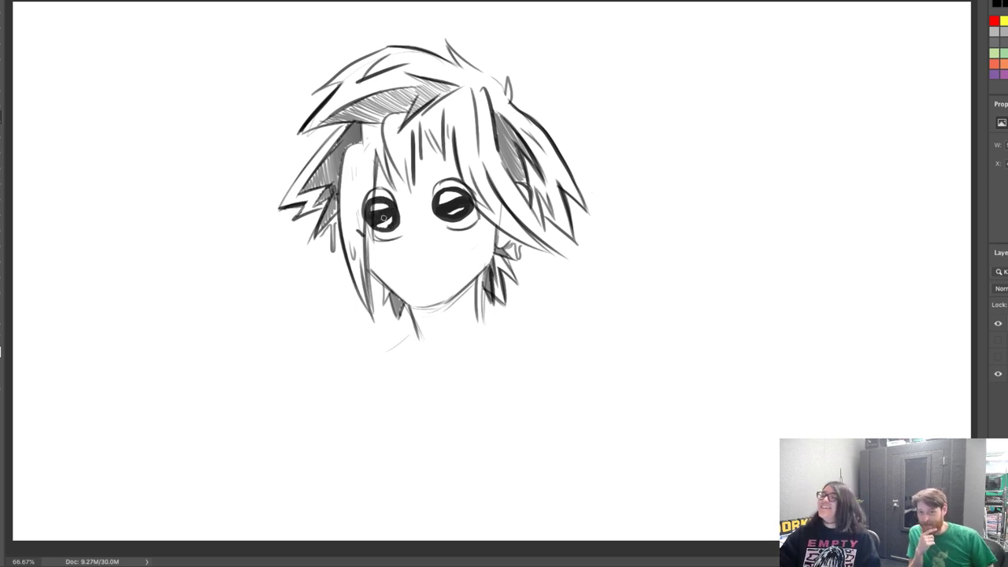
Add worried slanted eyebrows, light cheek marks, a small nose and a frowning mouth, with drips on the left cheek and chin
left_click_drag(423, 169, 485, 177)
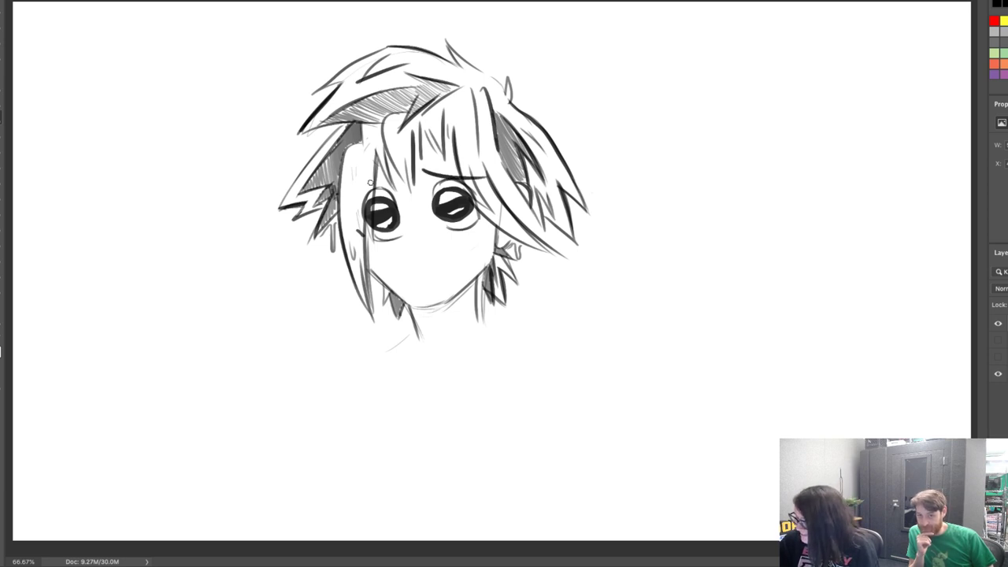
left_click_drag(354, 193, 399, 168)
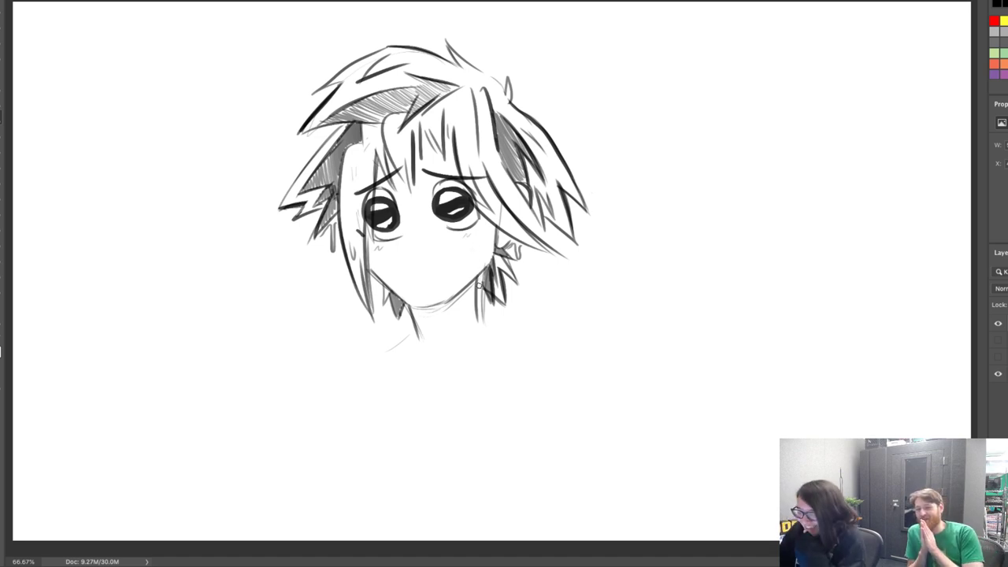
left_click_drag(408, 280, 415, 273)
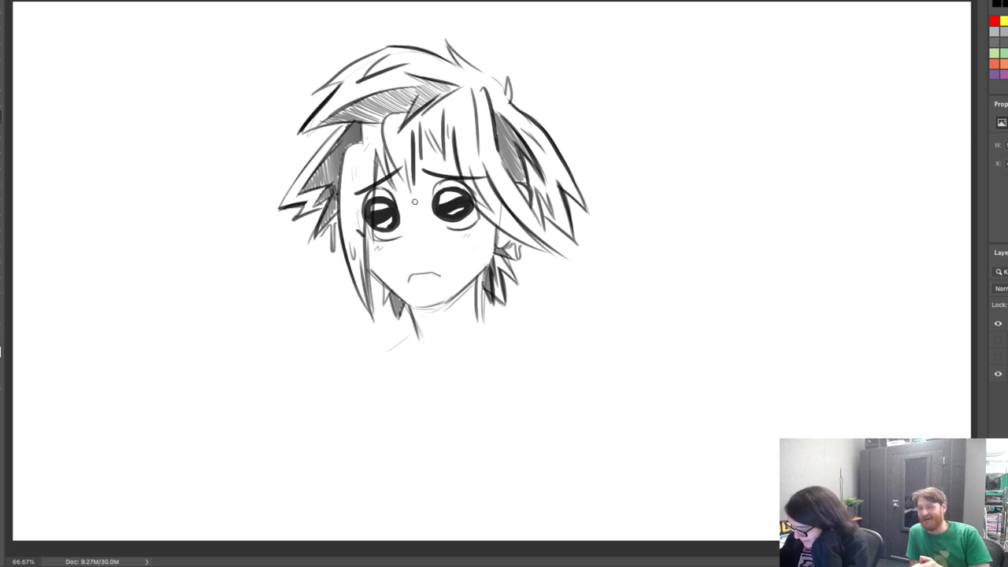
left_click_drag(395, 252, 395, 271)
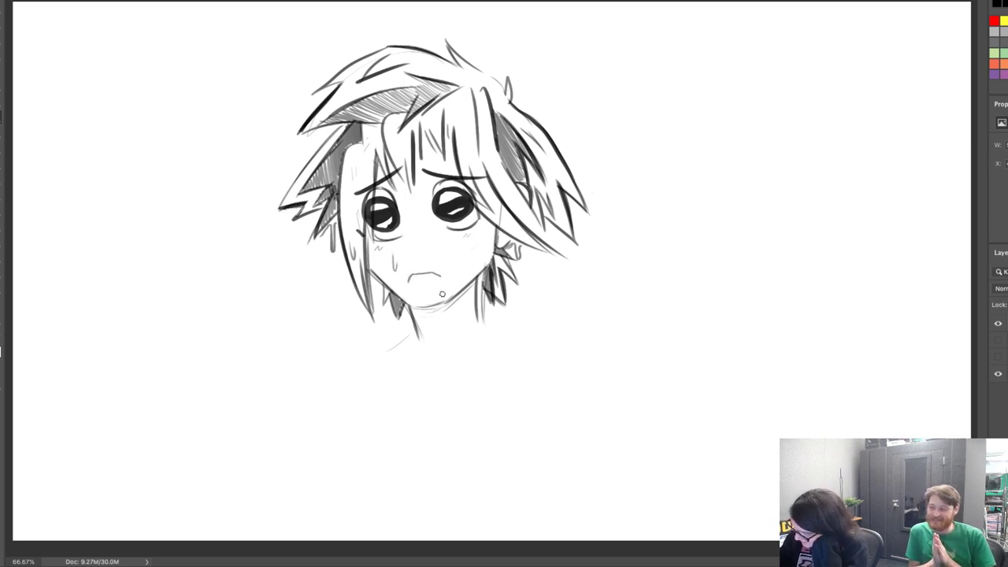
left_click_drag(441, 294, 446, 309)
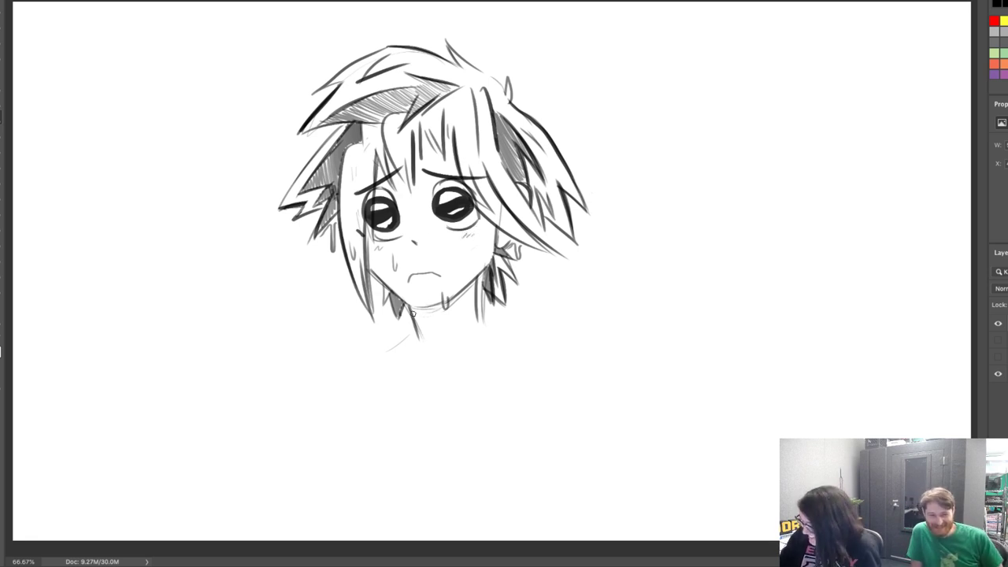
Darken the neck sides and cheek marks, and outline a curved collar band across the neck
left_click_drag(413, 309, 424, 334)
left_click_drag(477, 282, 475, 325)
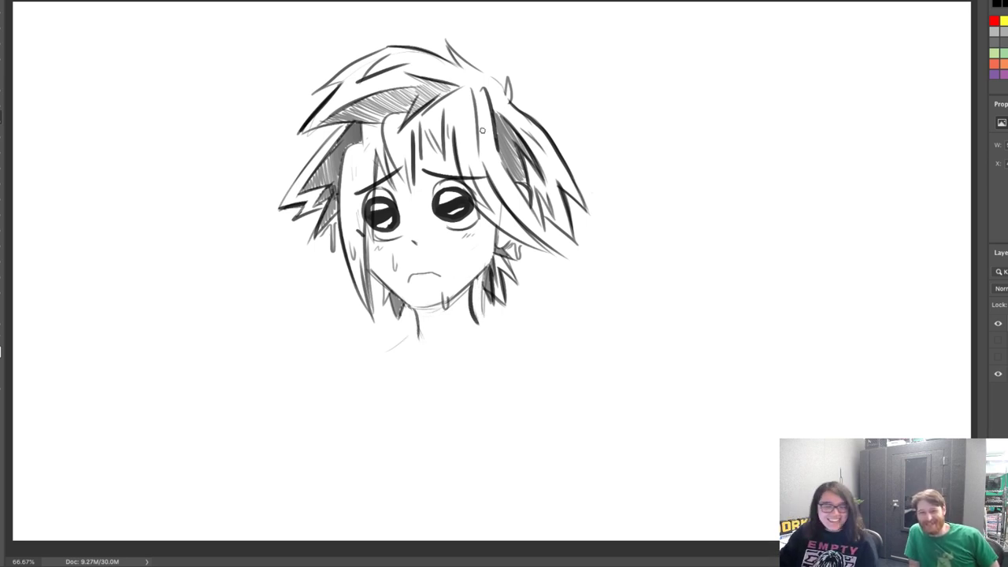
left_click_drag(413, 312, 469, 307)
left_click_drag(416, 337, 476, 326)
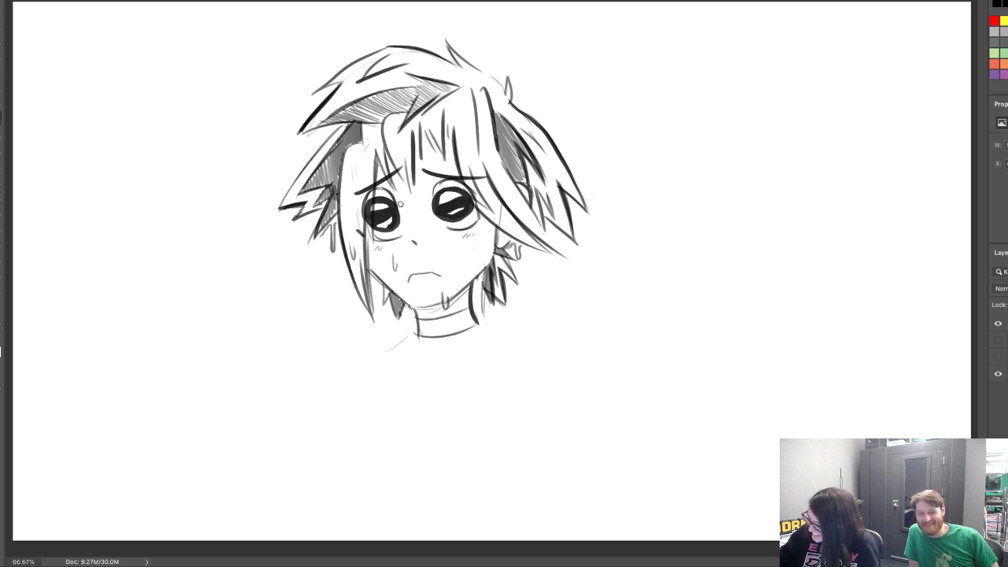
left_click_drag(373, 253, 384, 245)
left_click_drag(460, 240, 474, 232)
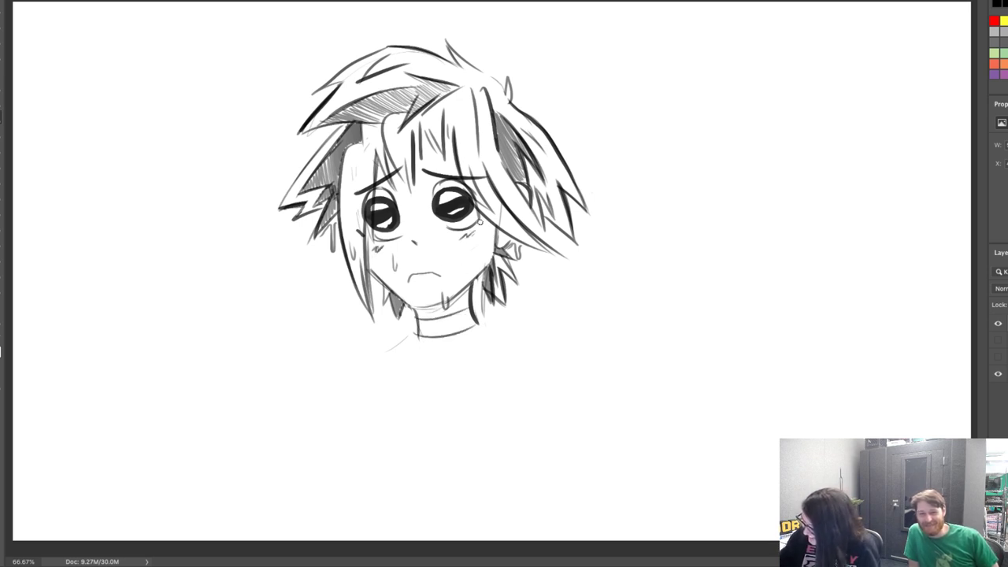
Draw a rectangular buckle and studs on the collar, fill the band dark, and erase a highlight into its left stud
mouse_move(426, 320)
left_mouse_down()
mouse_move(449, 335)
mouse_move(450, 315)
mouse_move(440, 331)
mouse_move(433, 323)
mouse_move(463, 320)
mouse_move(419, 330)
left_mouse_up()
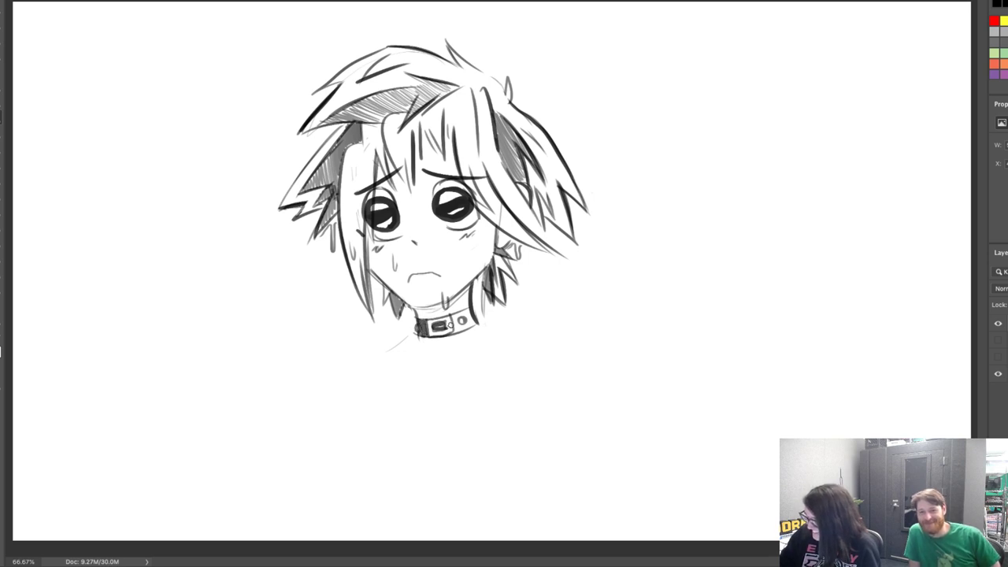
mouse_move(453, 329)
left_mouse_down()
mouse_move(469, 311)
mouse_move(471, 328)
mouse_move(454, 334)
left_mouse_up()
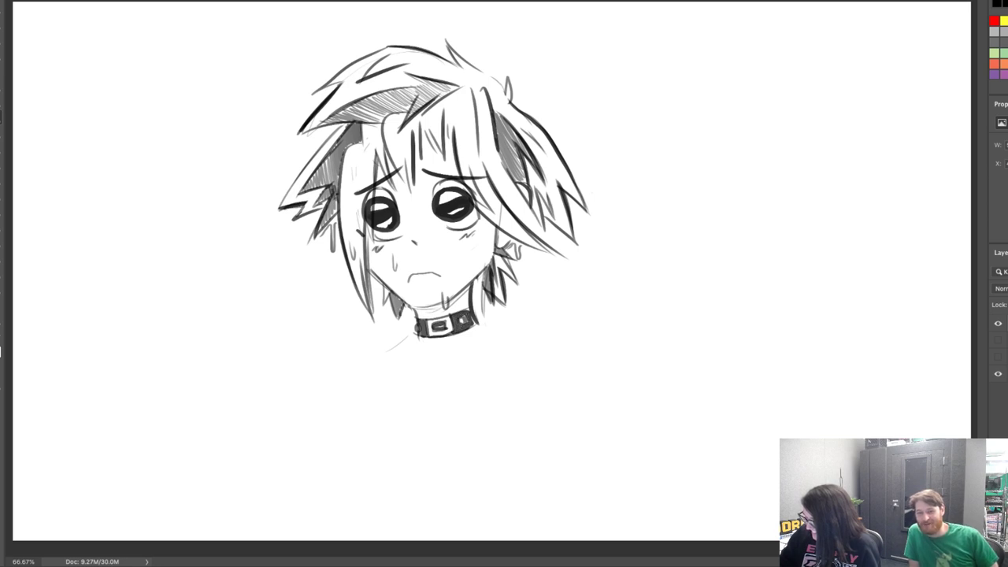
key("e")
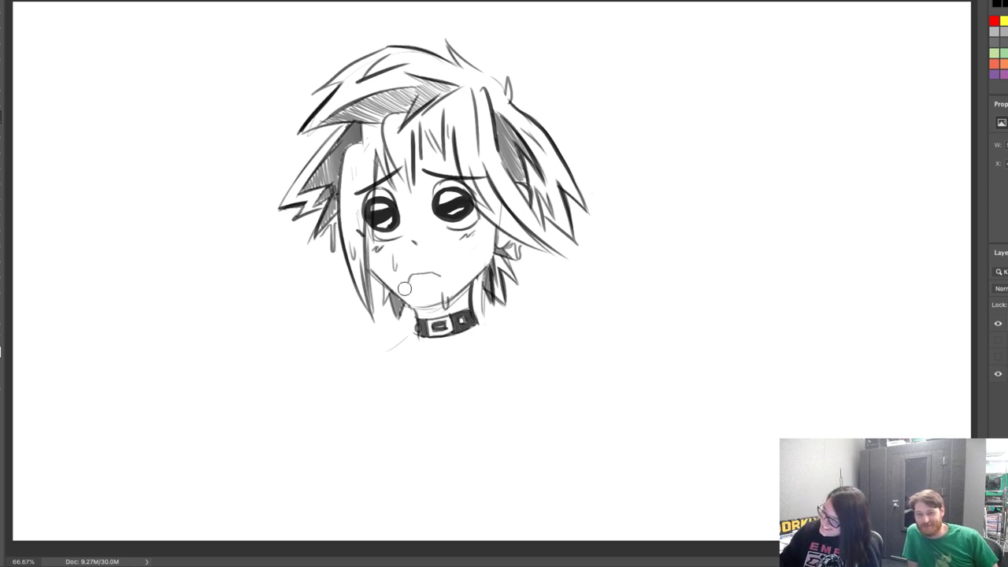
left_click_drag(417, 327, 419, 328)
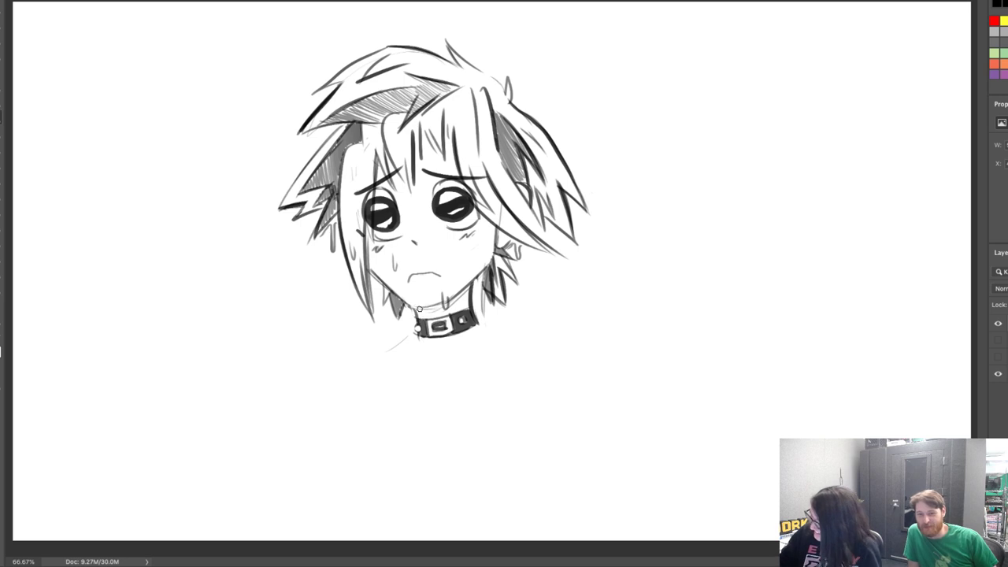
Add a lower lip and a darker chin line, and sketch light sloping shoulder lines out from the collar
left_click_drag(415, 283, 431, 281)
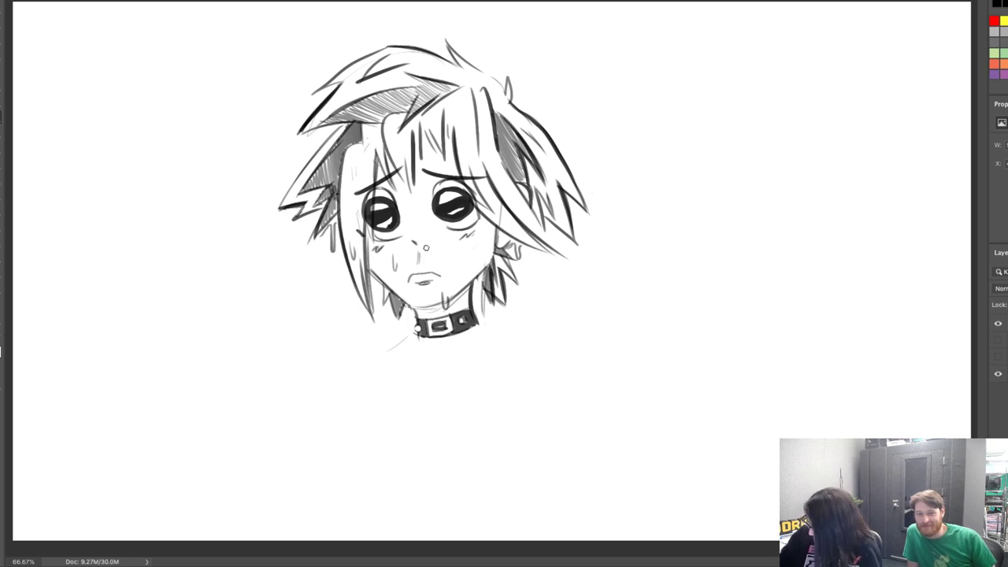
left_click_drag(412, 306, 440, 304)
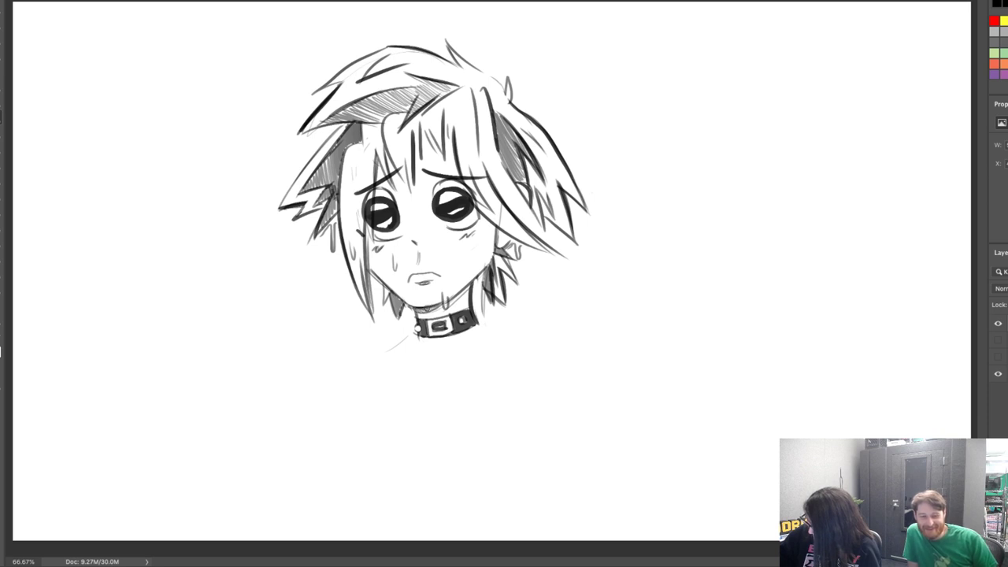
left_click_drag(412, 323, 356, 382)
left_click_drag(476, 323, 525, 360)
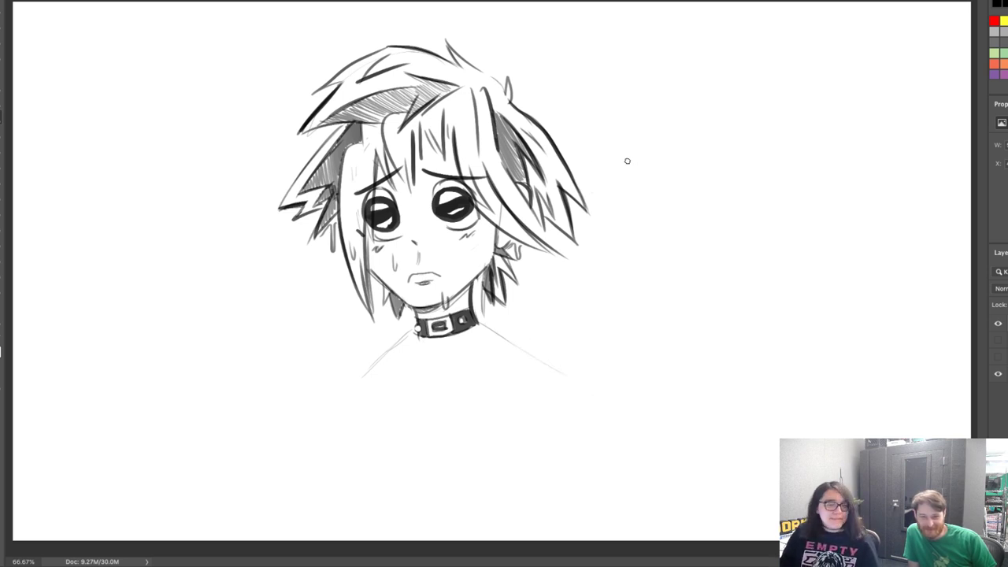
Add loose hair strands below the right-side locks and a curved pointed lock beside the long left strand
mouse_move(521, 240)
left_mouse_down()
mouse_move(534, 285)
mouse_move(534, 250)
left_mouse_up()
left_click_drag(520, 203, 542, 237)
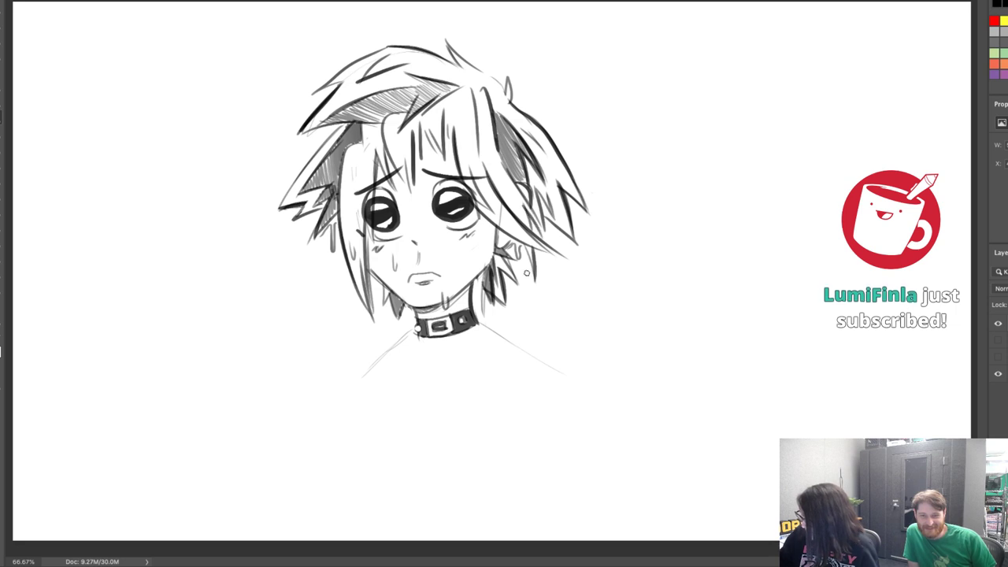
left_click_drag(528, 273, 534, 282)
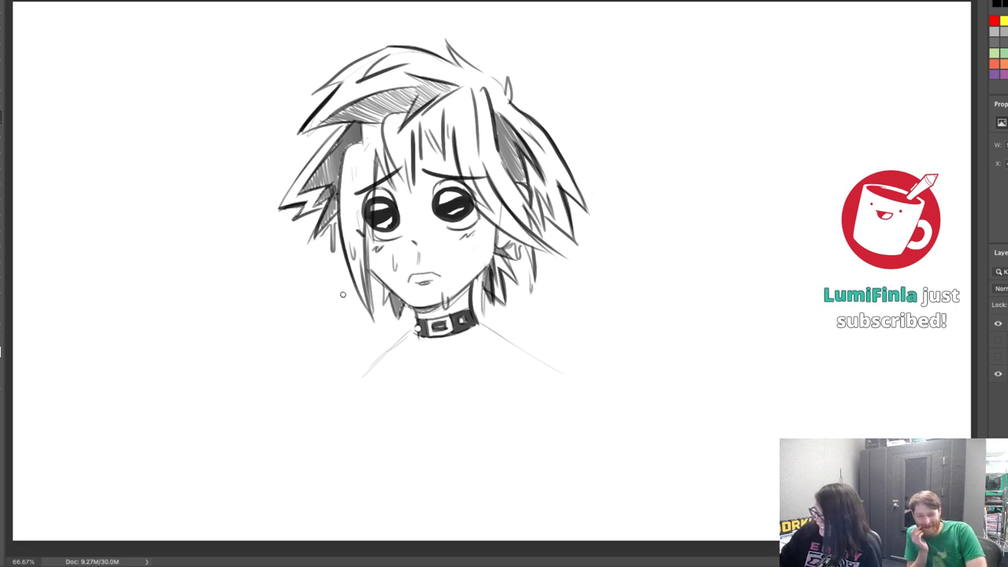
left_click_drag(347, 259, 326, 296)
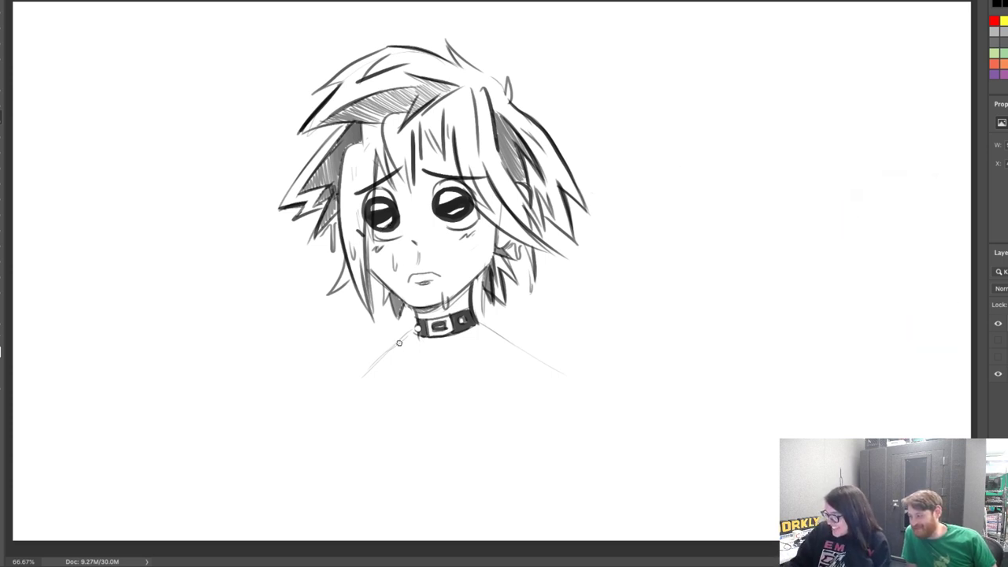
Refine both sloping shoulder lines and sketch the outer edges of the upper arms down from them
mouse_move(409, 340)
left_mouse_down()
mouse_move(366, 354)
mouse_move(343, 382)
left_mouse_up()
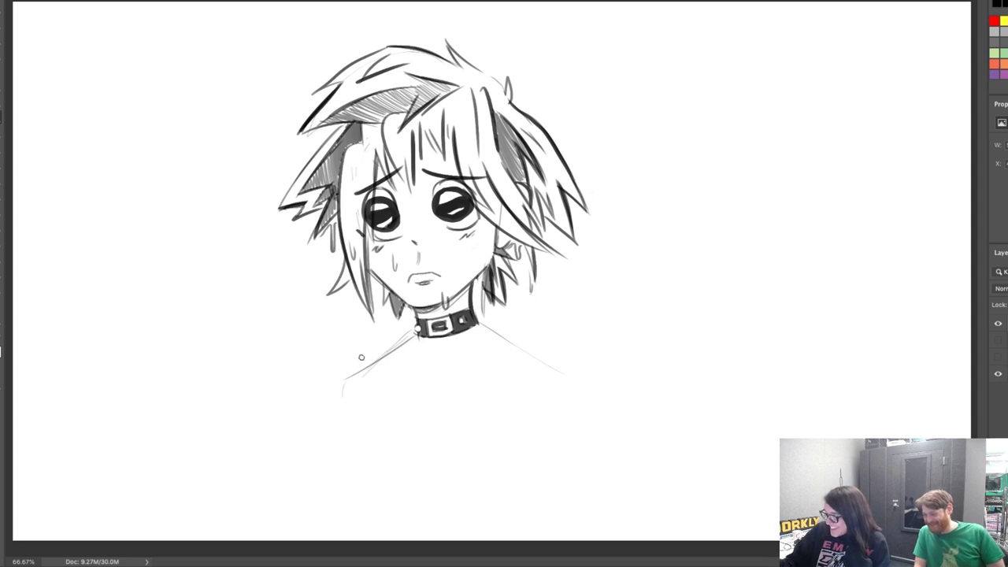
mouse_move(392, 350)
left_mouse_down()
mouse_move(331, 371)
mouse_move(326, 404)
left_mouse_up()
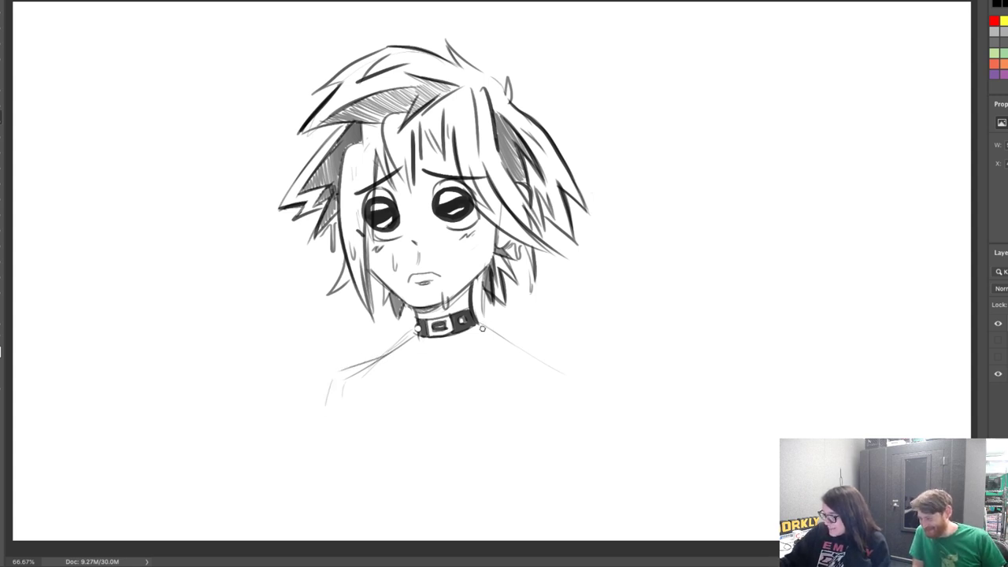
mouse_move(479, 326)
left_mouse_down()
mouse_move(594, 393)
mouse_move(576, 384)
mouse_move(582, 407)
left_mouse_up()
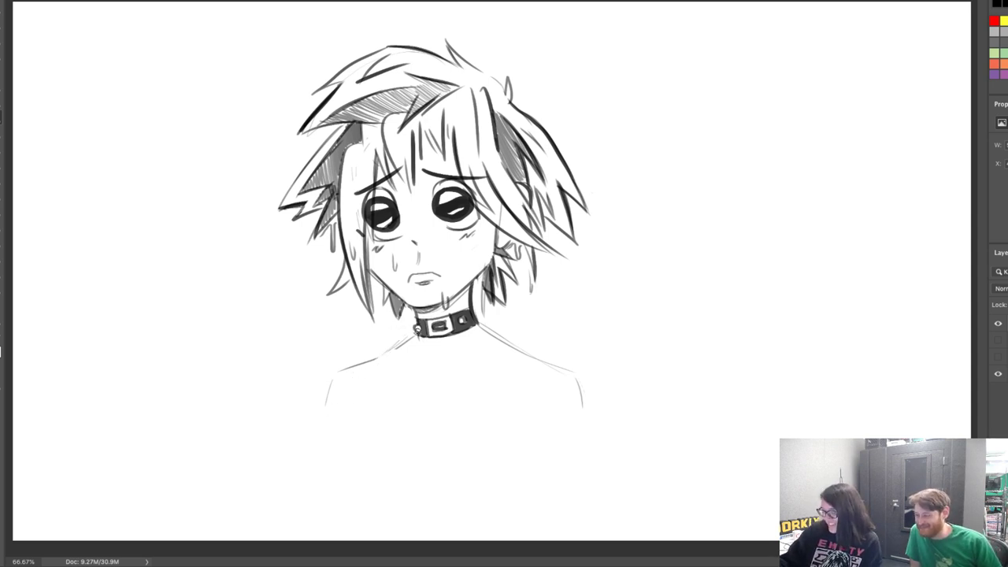
mouse_move(402, 343)
left_mouse_down()
mouse_move(340, 372)
mouse_move(320, 424)
left_mouse_up()
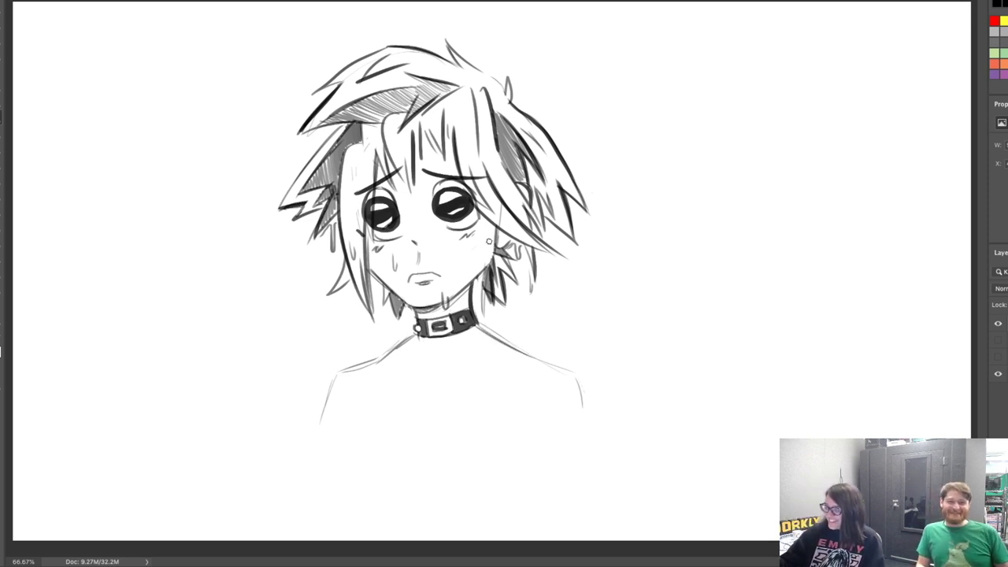
left_click_drag(577, 377, 588, 424)
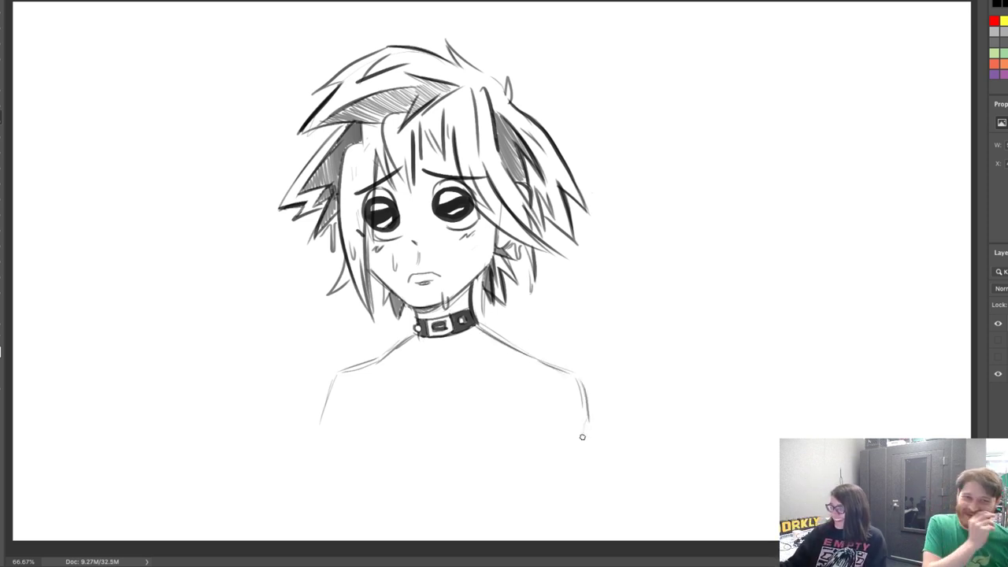
left_click_drag(325, 424, 325, 445)
Sketch a shirt neckline, two long vertical jacket opening edges, and a tall flared collar on both sides of the neck
left_click_drag(418, 333, 417, 347)
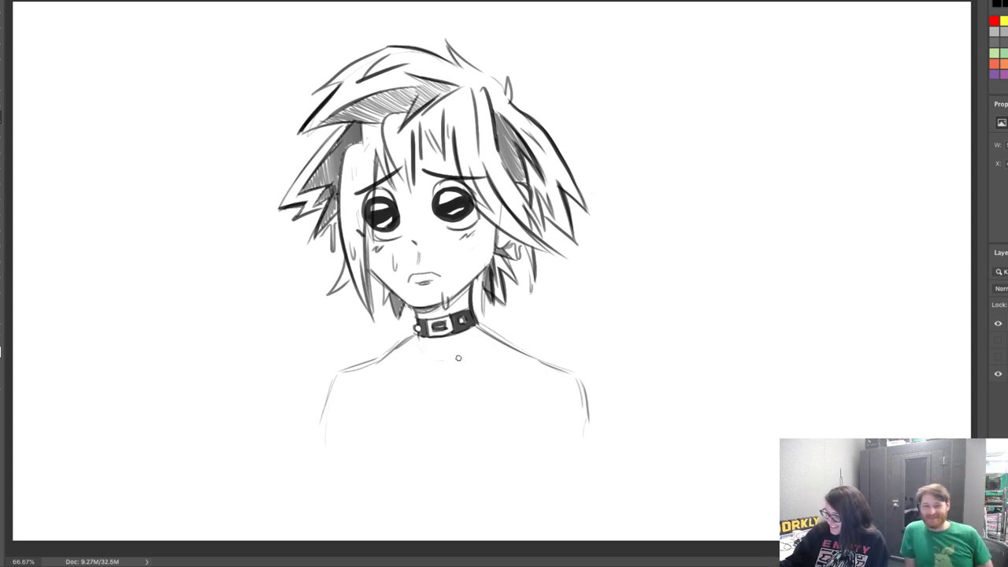
left_click_drag(411, 336, 415, 461)
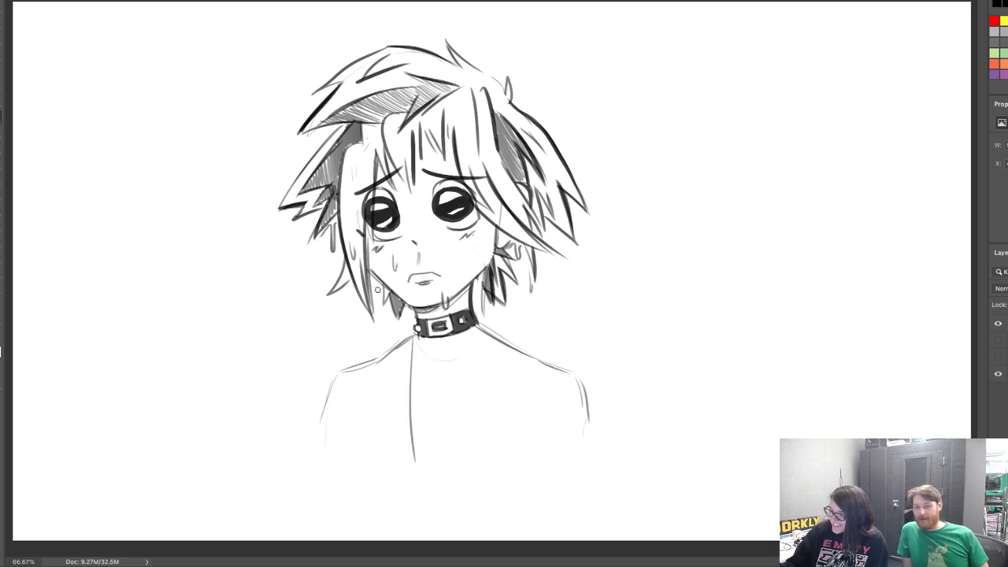
left_click_drag(338, 311, 398, 369)
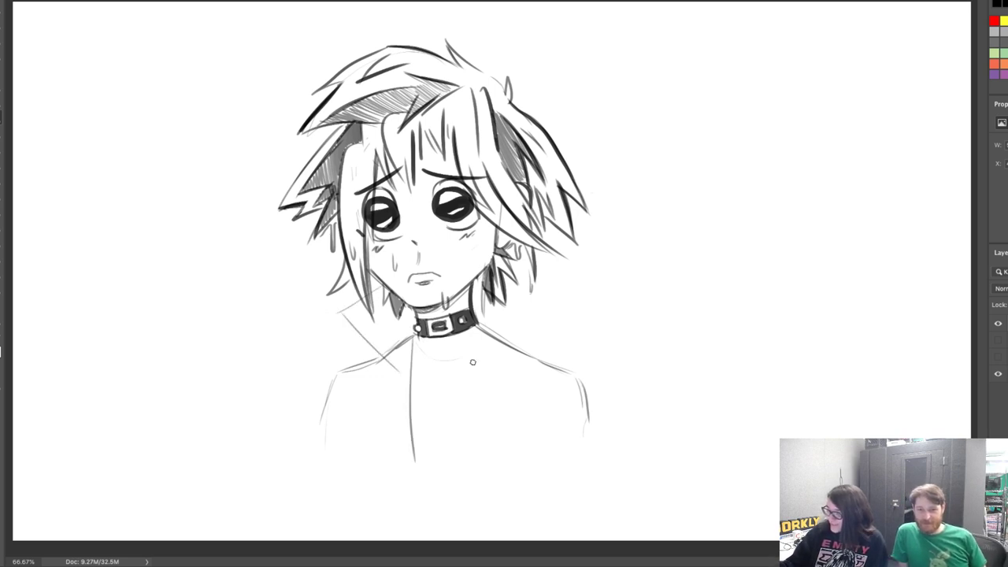
left_click_drag(473, 331, 475, 429)
left_click_drag(540, 289, 493, 338)
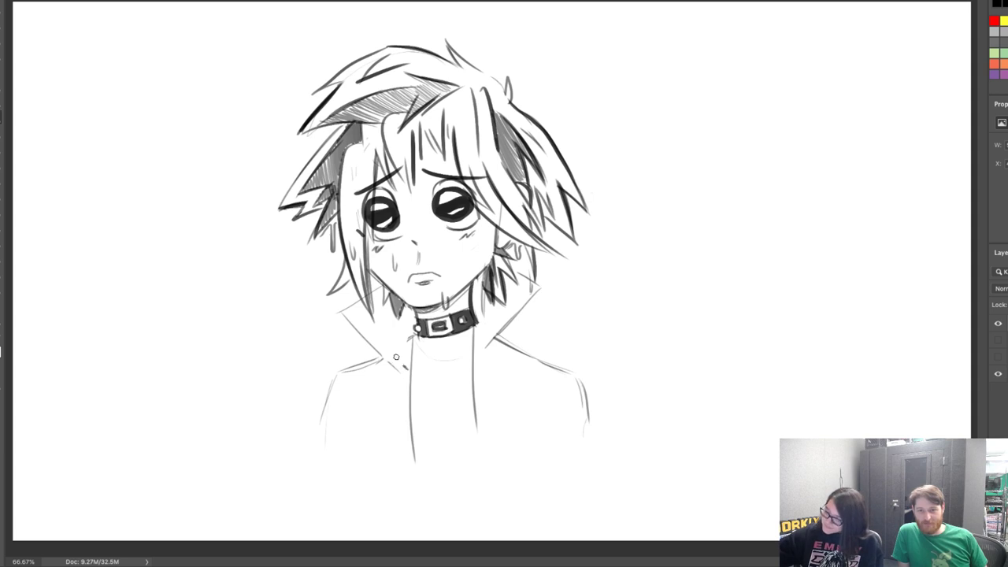
Draw scalloped trim along both flared collar edges and two pointed shirt collar tips below the buckled band
mouse_move(348, 304)
left_mouse_down()
mouse_move(372, 346)
mouse_move(407, 369)
mouse_move(351, 305)
left_mouse_up()
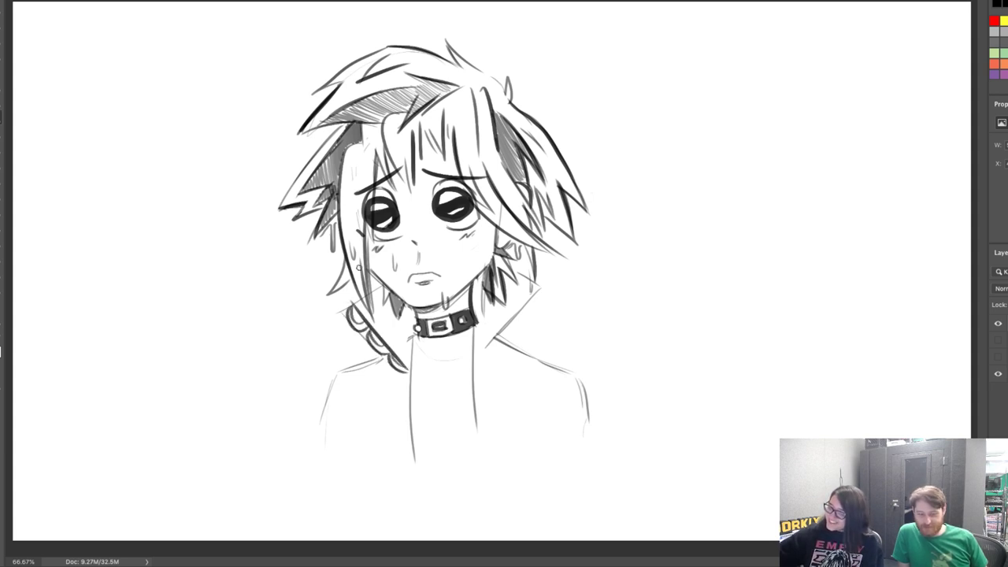
mouse_move(476, 366)
left_mouse_down()
mouse_move(541, 290)
mouse_move(512, 319)
mouse_move(544, 266)
mouse_move(478, 345)
mouse_move(507, 325)
mouse_move(526, 289)
mouse_move(514, 303)
left_mouse_up()
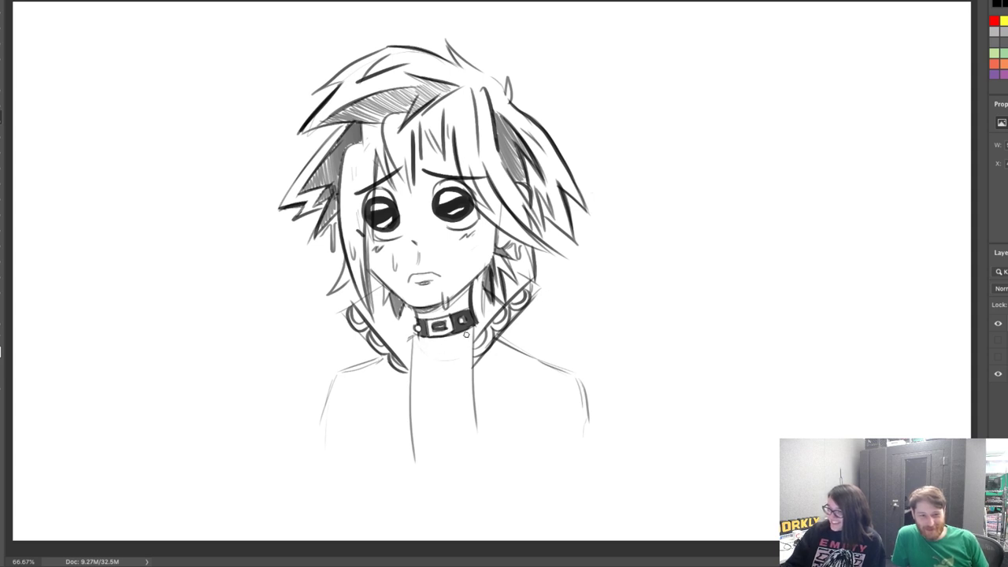
mouse_move(444, 358)
left_mouse_down()
mouse_move(443, 393)
mouse_move(432, 353)
mouse_move(412, 336)
mouse_move(423, 374)
mouse_move(427, 353)
mouse_move(447, 360)
mouse_move(458, 393)
left_mouse_up()
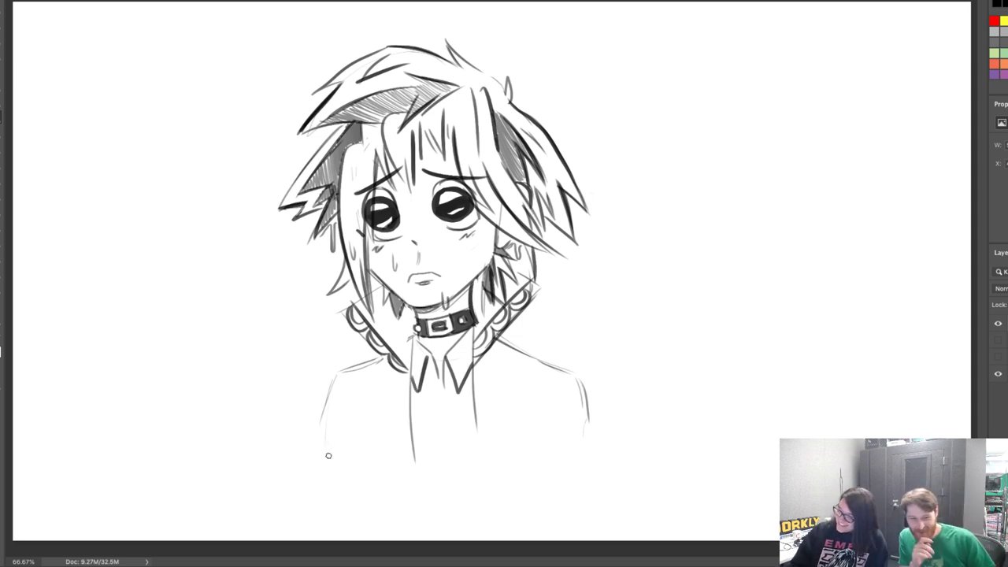
Darken the shoulder and outer sleeve outlines on both sides and add an inner sleeve line on the left arm
mouse_move(373, 358)
left_mouse_down()
mouse_move(328, 385)
mouse_move(312, 453)
left_mouse_up()
left_click_drag(338, 385, 342, 417)
mouse_move(504, 341)
left_mouse_down()
mouse_move(577, 382)
mouse_move(593, 453)
left_mouse_up()
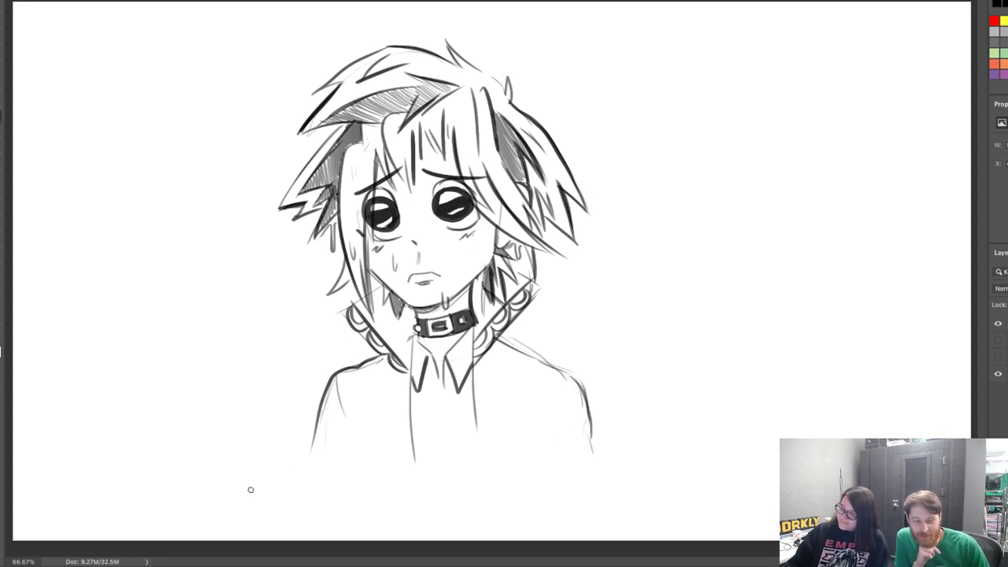
Lightly sketch an open palm with a thumb and curled fingers at the lower left of the figure
mouse_move(281, 476)
left_mouse_down()
mouse_move(276, 449)
mouse_move(220, 440)
left_mouse_up()
left_click_drag(220, 442, 226, 458)
mouse_move(247, 454)
left_mouse_down()
mouse_move(196, 466)
mouse_move(224, 501)
mouse_move(280, 487)
left_mouse_up()
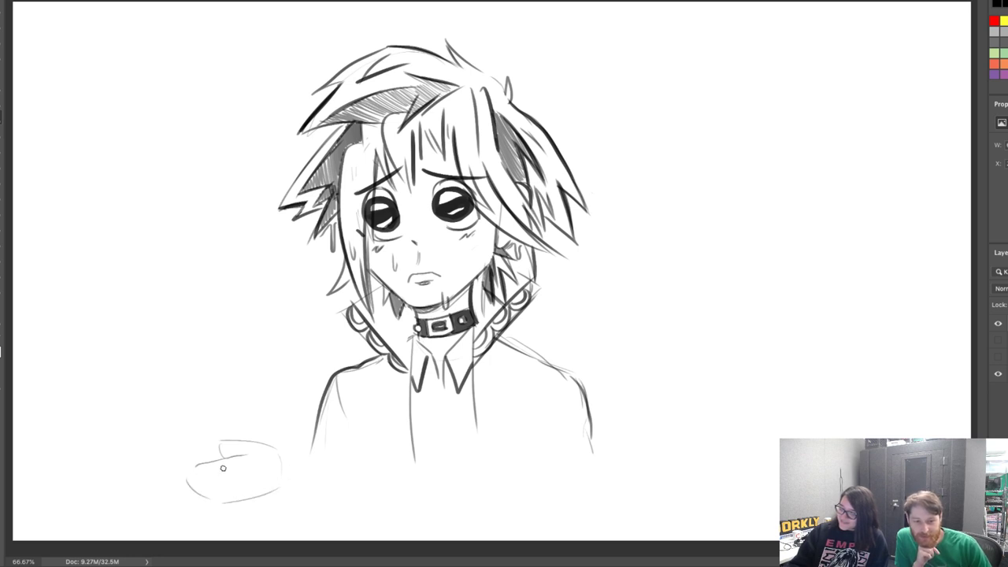
mouse_move(223, 457)
left_mouse_down()
mouse_move(241, 500)
mouse_move(200, 498)
mouse_move(188, 484)
left_mouse_up()
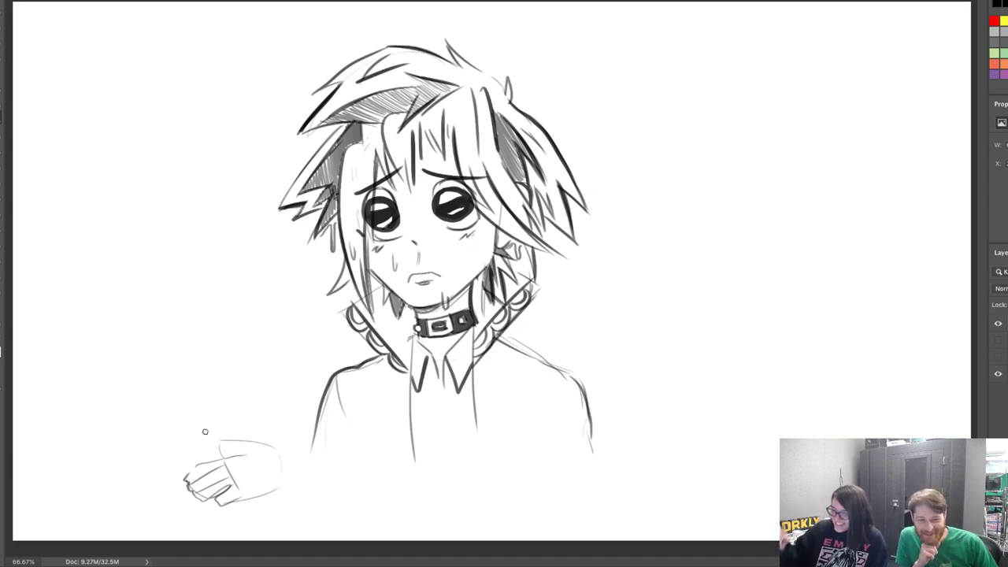
Try an outline stroke along the top finger of the left-side hand, and undo the latest finger strokes
left_click_drag(186, 478, 233, 466)
key("ctrl+z")
key("ctrl+z")
key("ctrl+z")
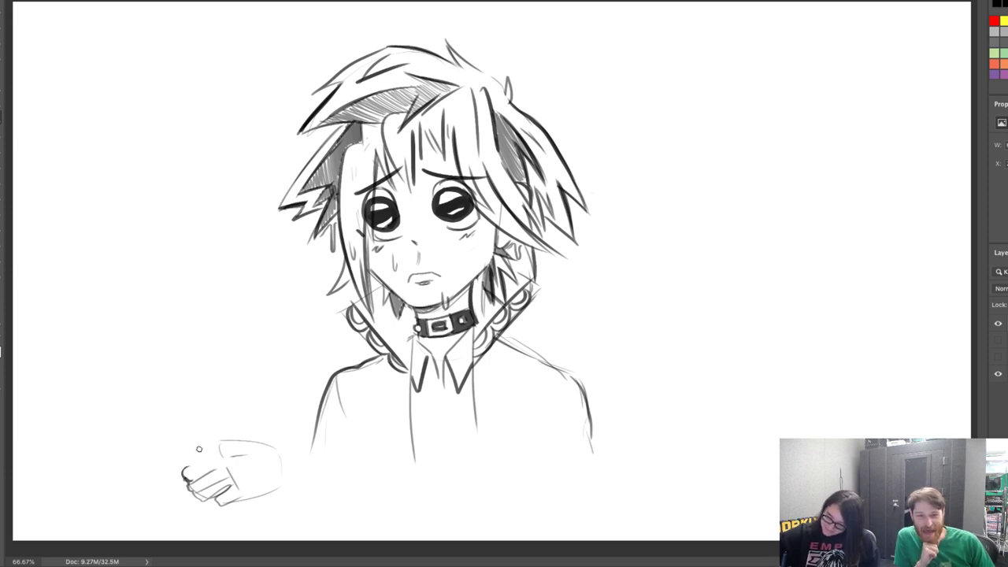
Ink the left-side hand's fingers, thumb and palm, and draw a matching open hand at the lower right
left_click_drag(192, 464, 259, 463)
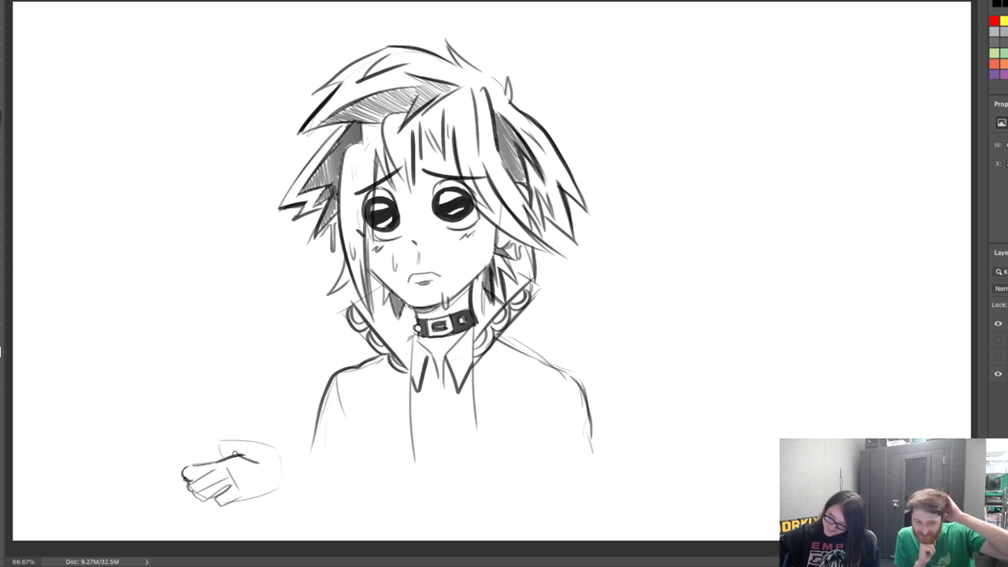
mouse_move(233, 455)
left_mouse_down()
mouse_move(219, 433)
mouse_move(255, 439)
left_mouse_up()
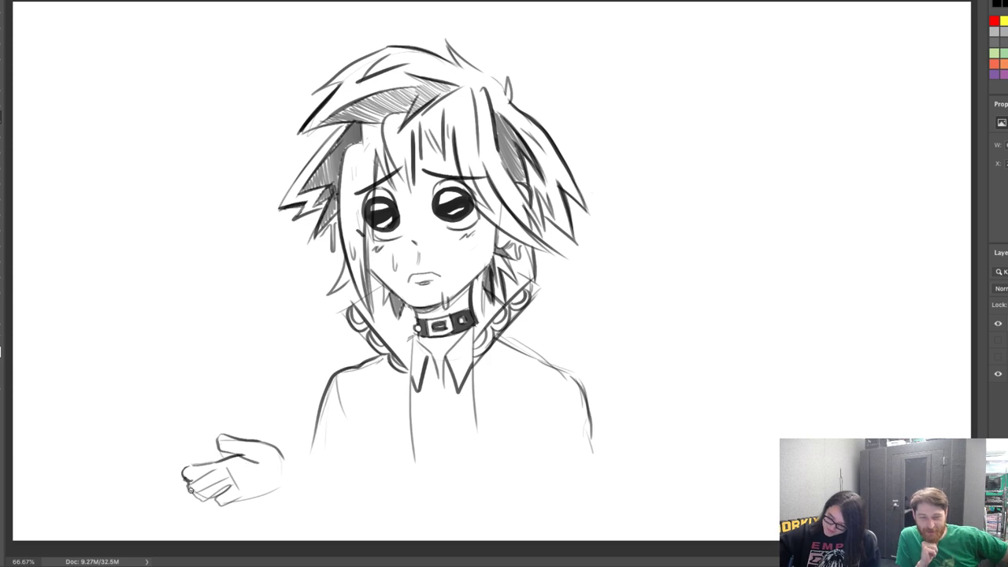
mouse_move(187, 490)
left_mouse_down()
mouse_move(227, 468)
mouse_move(197, 491)
mouse_move(233, 486)
mouse_move(215, 494)
mouse_move(196, 498)
mouse_move(226, 483)
mouse_move(229, 466)
mouse_move(226, 488)
mouse_move(190, 485)
mouse_move(222, 502)
mouse_move(287, 475)
mouse_move(279, 450)
left_mouse_up()
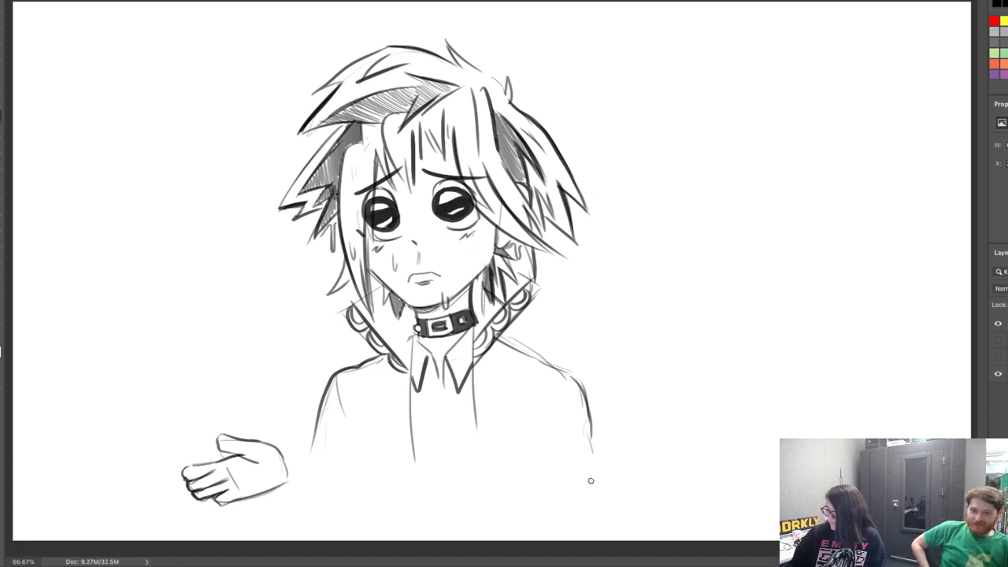
mouse_move(590, 480)
left_mouse_down()
mouse_move(636, 444)
mouse_move(666, 461)
mouse_move(654, 490)
mouse_move(661, 467)
mouse_move(642, 468)
mouse_move(664, 470)
mouse_move(638, 477)
mouse_move(661, 480)
mouse_move(640, 485)
mouse_move(650, 491)
mouse_move(589, 483)
mouse_move(622, 456)
left_mouse_up()
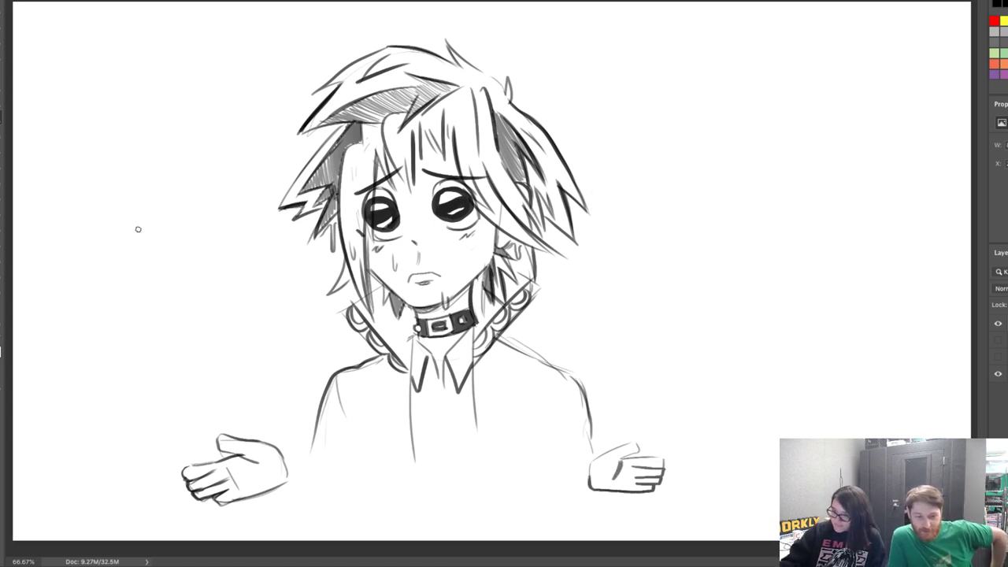
Select the left-side hand, scale it down slightly, move it closer to the body, and clear the selection
mouse_move(308, 482)
left_mouse_down()
mouse_move(162, 473)
mouse_move(303, 497)
left_mouse_up()
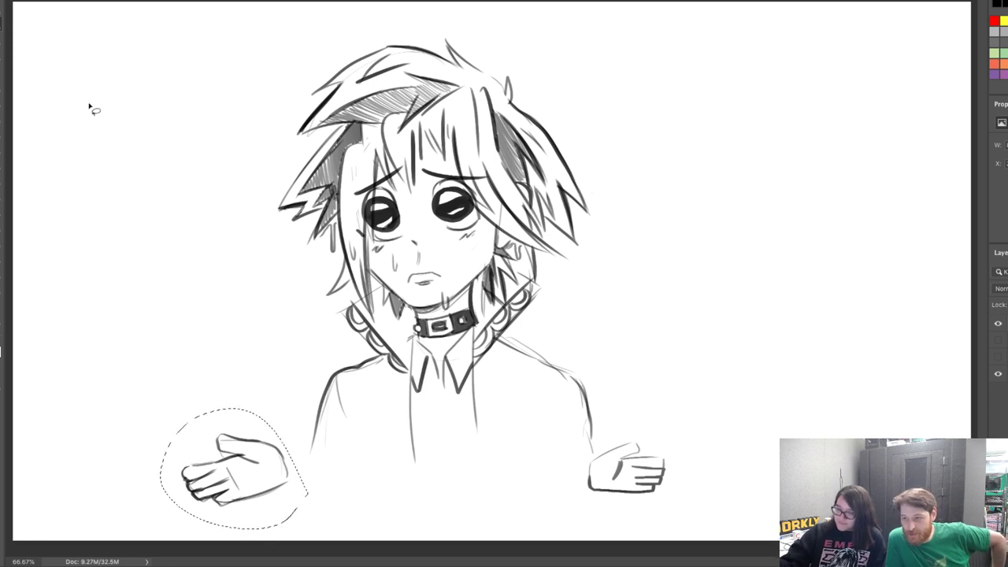
key("ctrl+t")
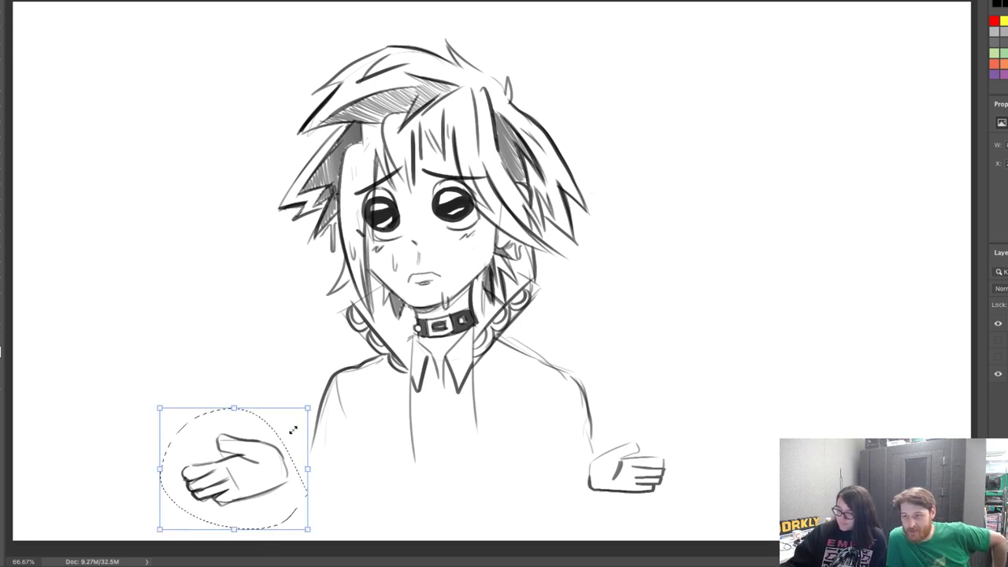
left_click_drag(307, 410, 282, 432)
left_click_drag(226, 459, 249, 446)
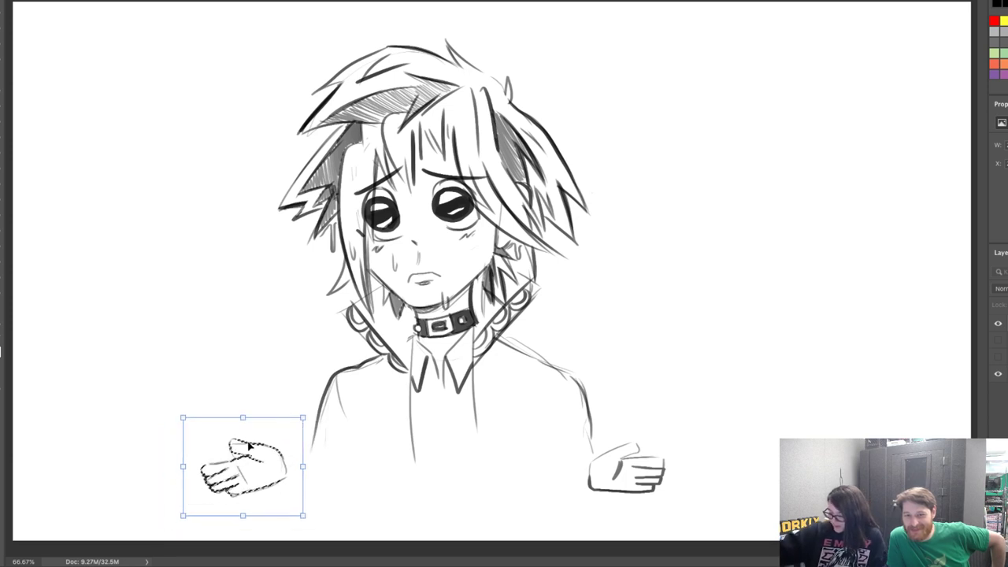
key("Return")
key("ctrl+d")
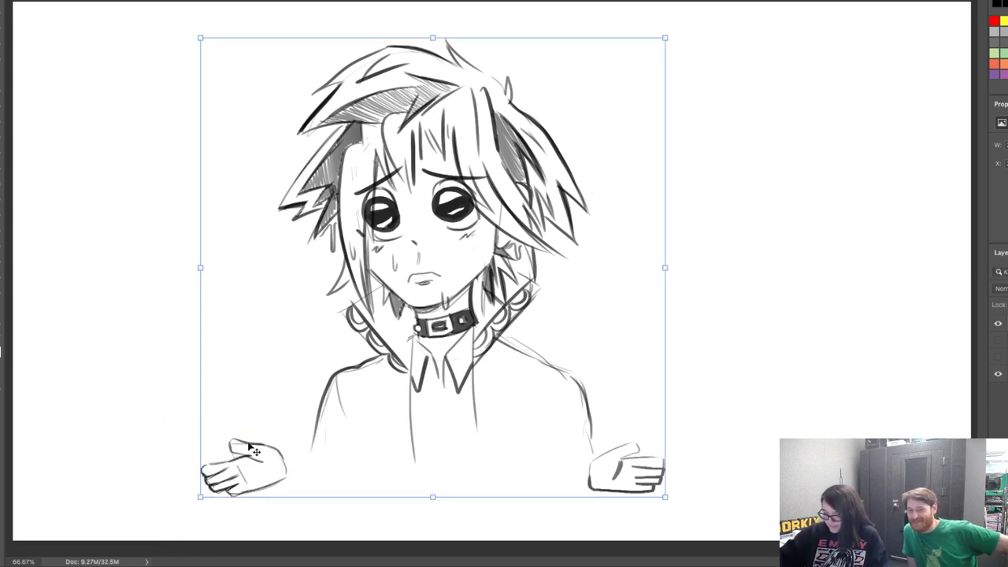
left_click(2, 113)
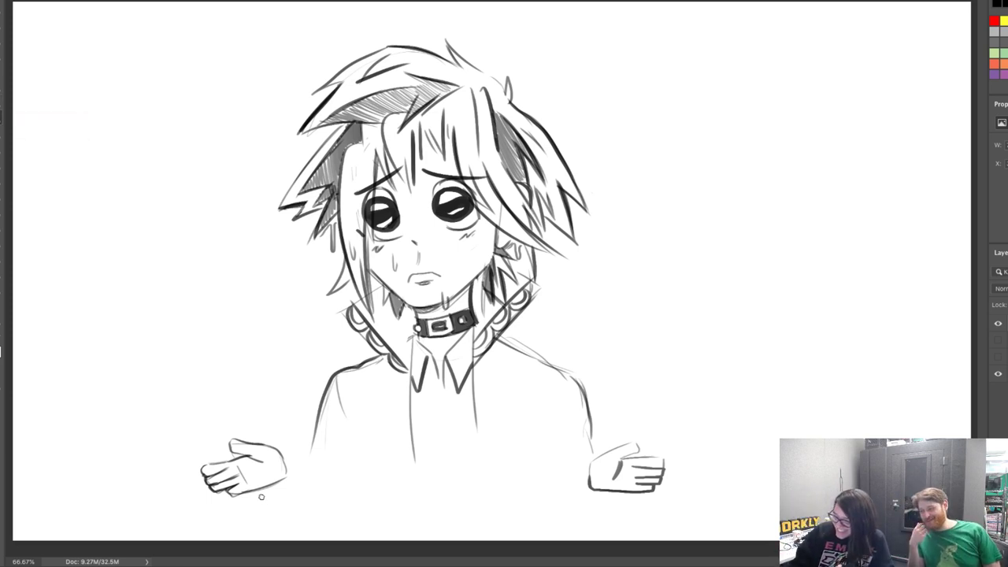
Sketch short wrist lines extending down from both open hands
left_click_drag(261, 496, 274, 526)
left_click_drag(287, 471, 294, 489)
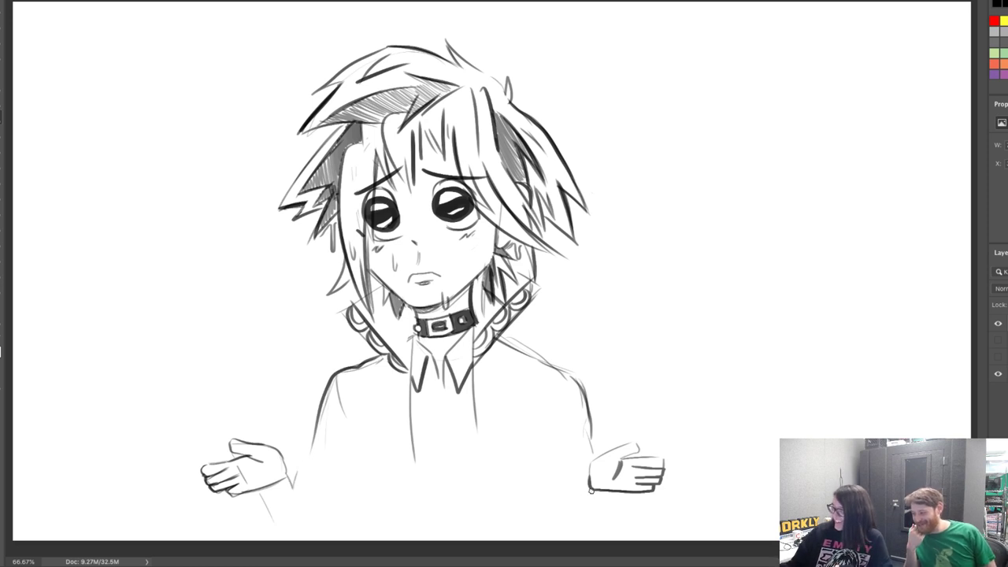
mouse_move(591, 490)
left_mouse_down()
mouse_move(591, 512)
mouse_move(621, 509)
left_mouse_up()
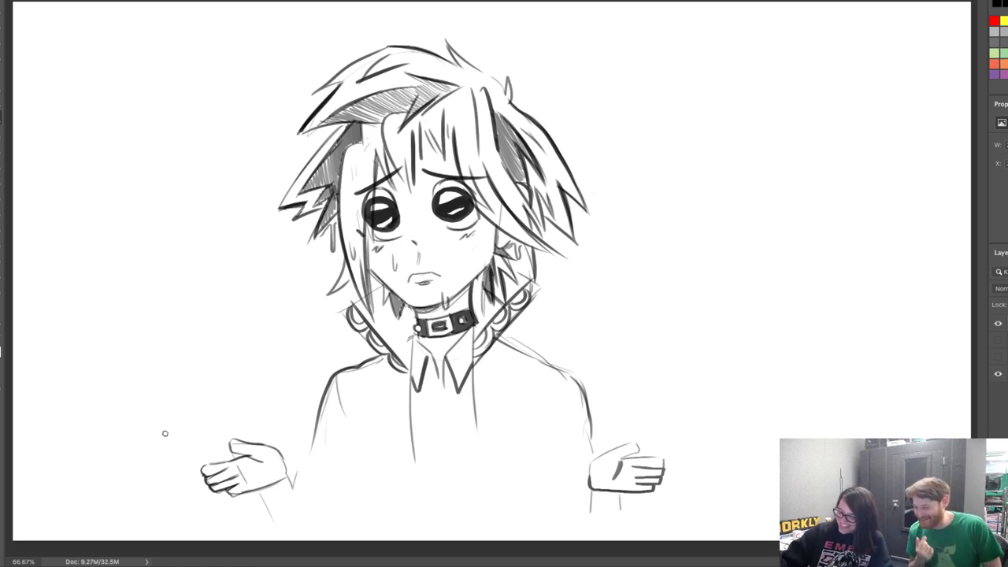
Draw a tilted rectangular card above the left-side hand with a thick dark border and a filled oval in its centre
mouse_move(160, 429)
left_mouse_down()
mouse_move(214, 453)
mouse_move(181, 385)
mouse_move(241, 417)
mouse_move(219, 454)
left_mouse_up()
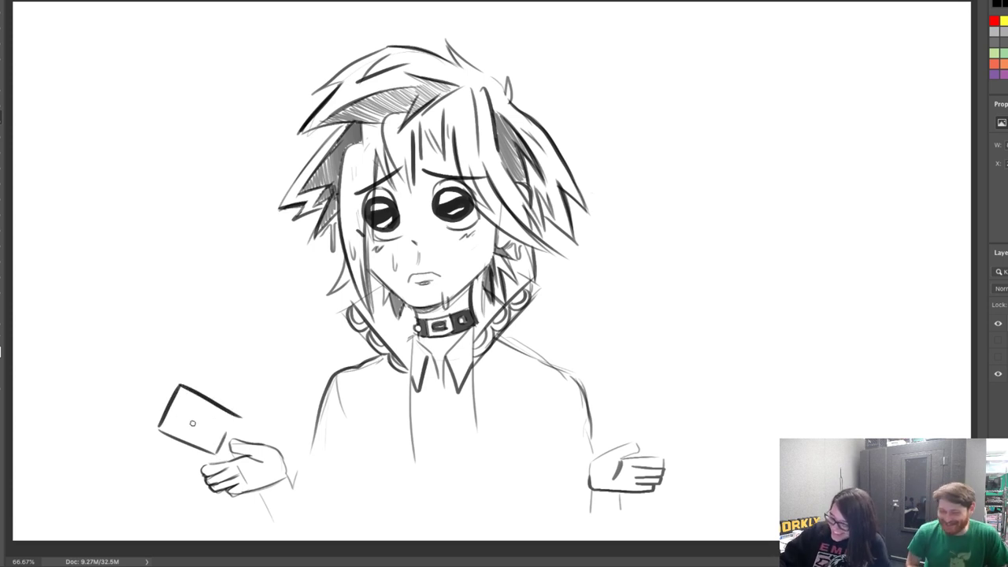
mouse_move(192, 423)
left_mouse_down()
mouse_move(201, 419)
mouse_move(219, 451)
mouse_move(230, 405)
left_mouse_up()
left_click_drag(170, 386, 223, 411)
mouse_move(178, 385)
left_mouse_down()
mouse_move(159, 425)
mouse_move(169, 433)
left_mouse_up()
left_click_drag(169, 432, 218, 452)
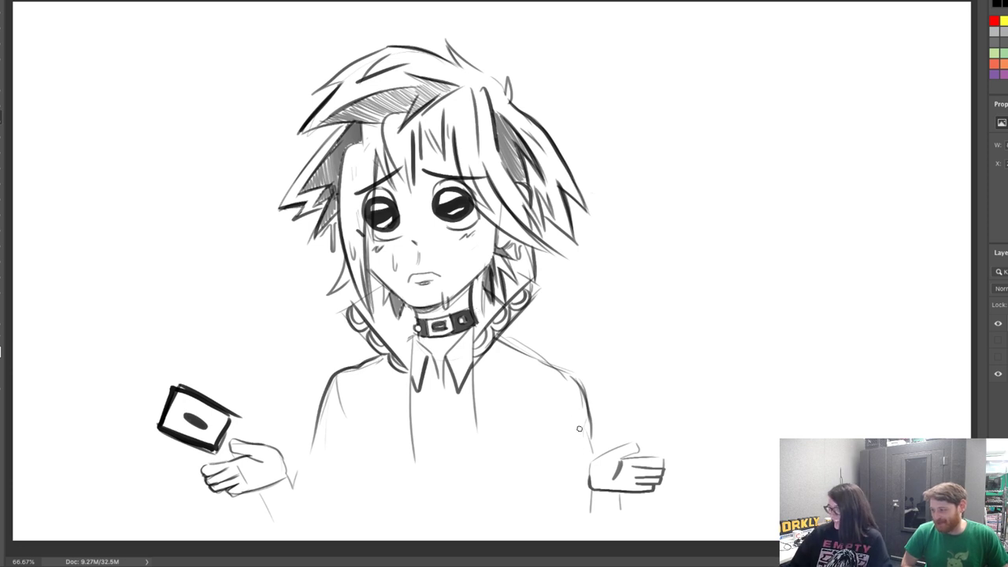
Extend the jacket opening edges downward, add an inner line to the right sleeve, and draw wavy marks on both jacket fronts
left_click_drag(409, 384, 411, 513)
left_click_drag(472, 381, 477, 520)
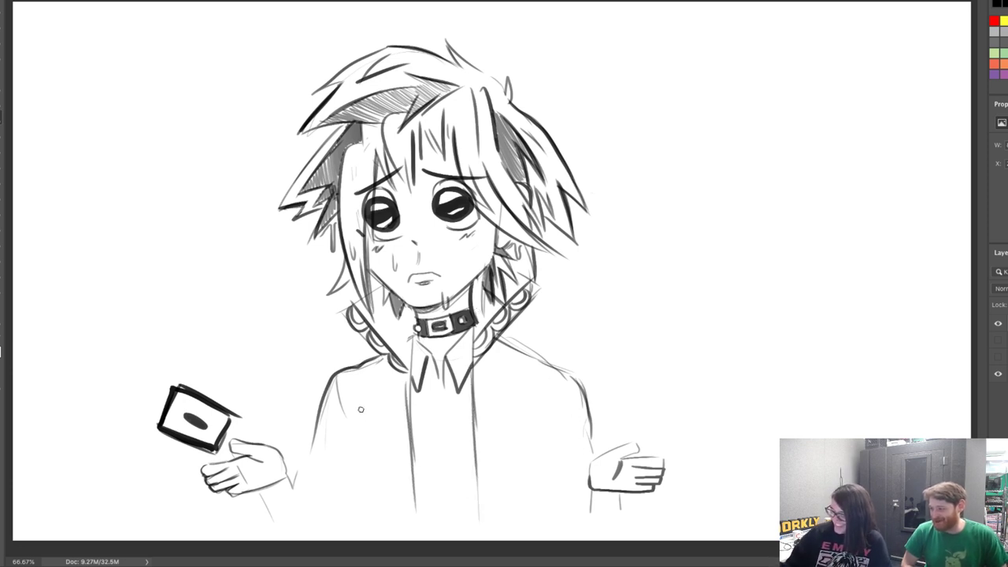
left_click_drag(564, 393, 552, 449)
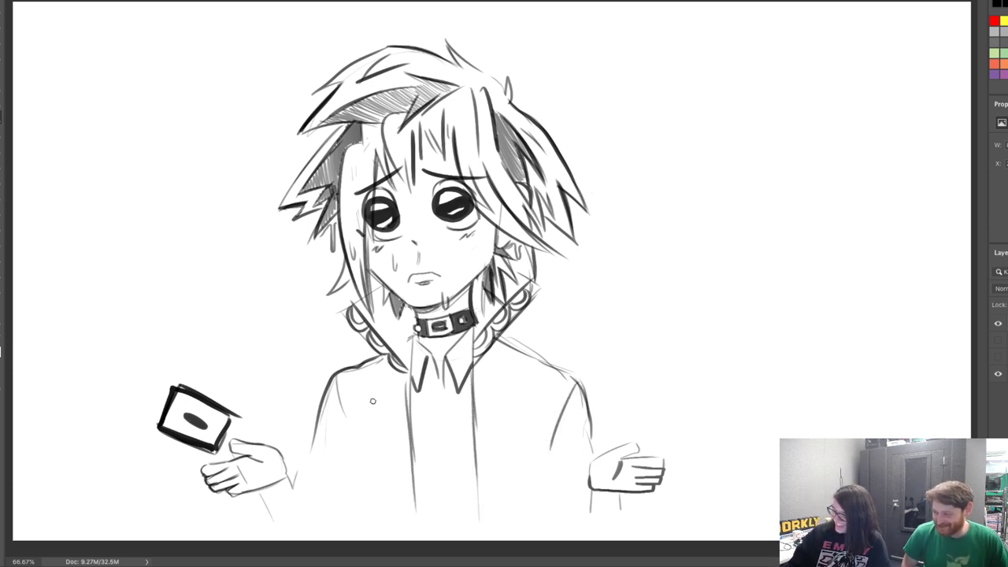
mouse_move(375, 401)
left_mouse_down()
mouse_move(396, 478)
mouse_move(397, 454)
left_mouse_up()
mouse_move(489, 386)
left_mouse_down()
mouse_move(499, 407)
mouse_move(511, 395)
left_mouse_up()
Darken the forearm lines below both hands and add a ragged edge where the left sleeve ends
left_click_drag(290, 479, 311, 518)
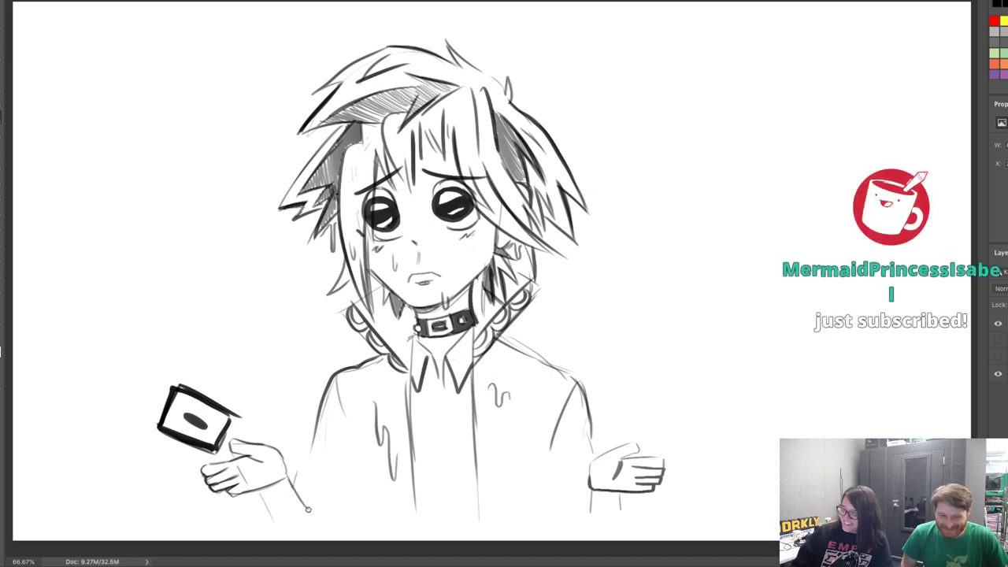
left_click_drag(256, 496, 270, 523)
left_click_drag(313, 450, 299, 479)
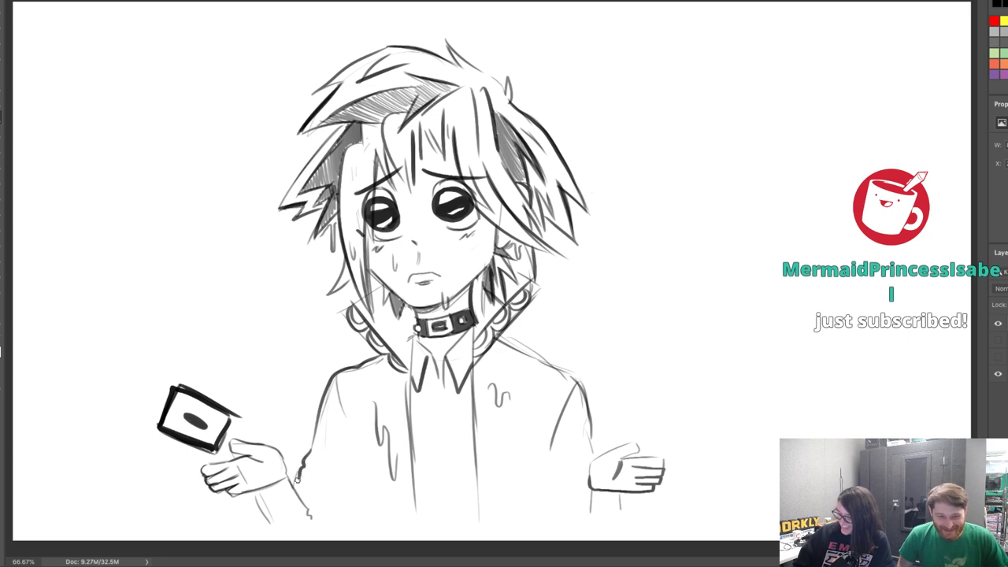
mouse_move(591, 494)
left_mouse_down()
mouse_move(590, 520)
mouse_move(626, 520)
left_mouse_up()
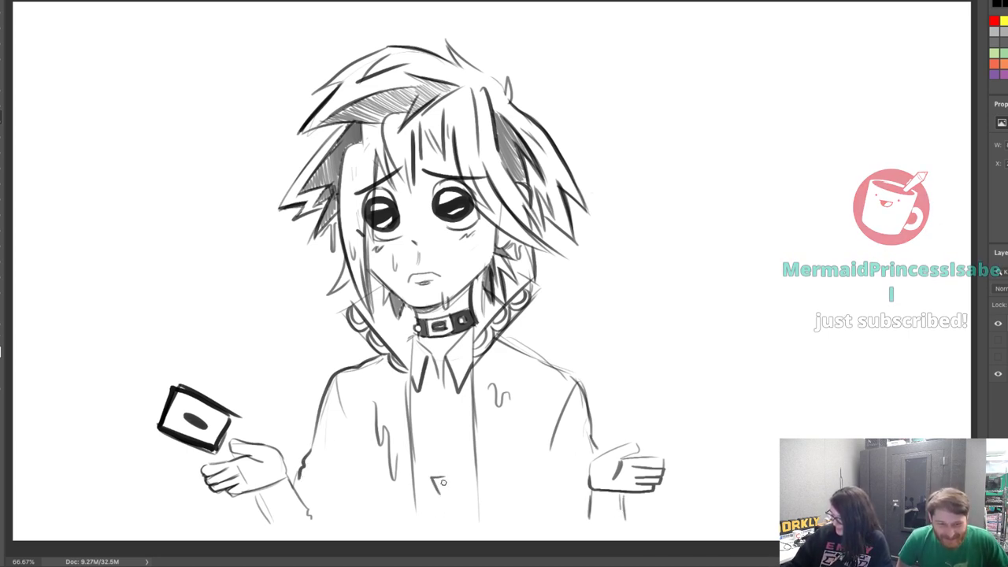
Draw a necklace of two converging cords running from the shirt collar down to the triangular pendant on the chest
mouse_move(431, 476)
left_mouse_down()
mouse_move(445, 478)
mouse_move(441, 495)
mouse_move(454, 488)
mouse_move(435, 458)
mouse_move(423, 380)
left_mouse_up()
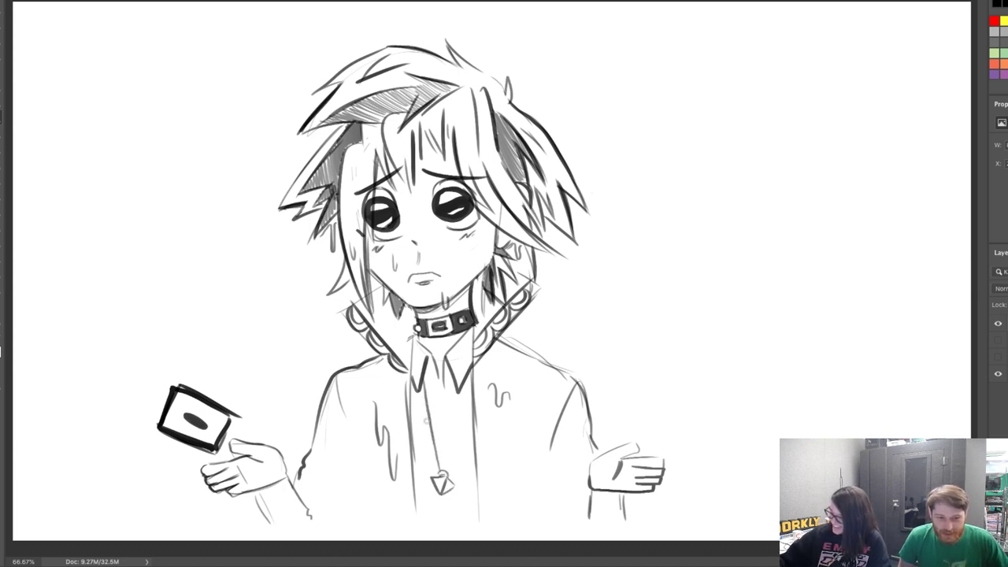
left_click_drag(439, 471, 421, 370)
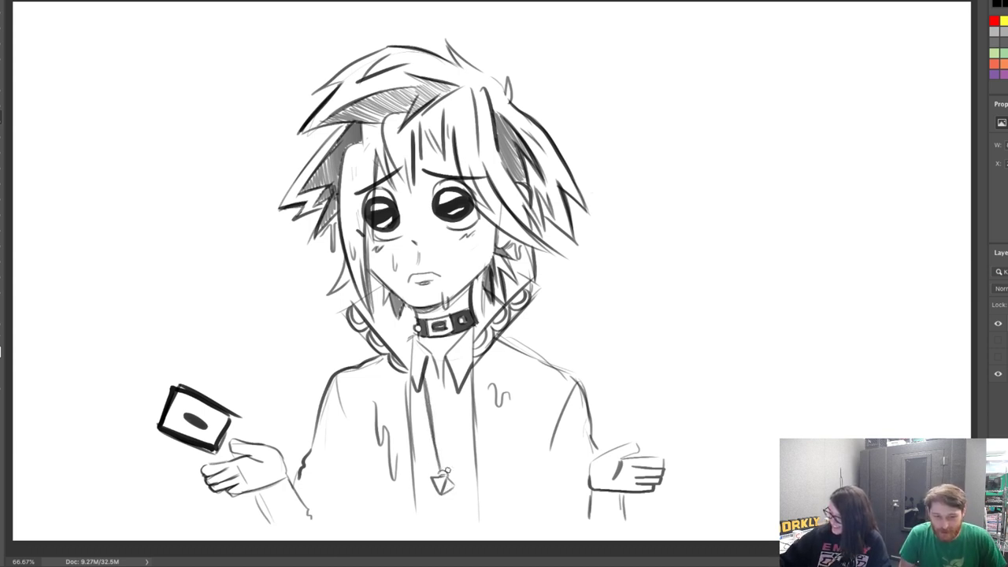
left_click_drag(441, 474, 451, 379)
left_click_drag(442, 472, 454, 382)
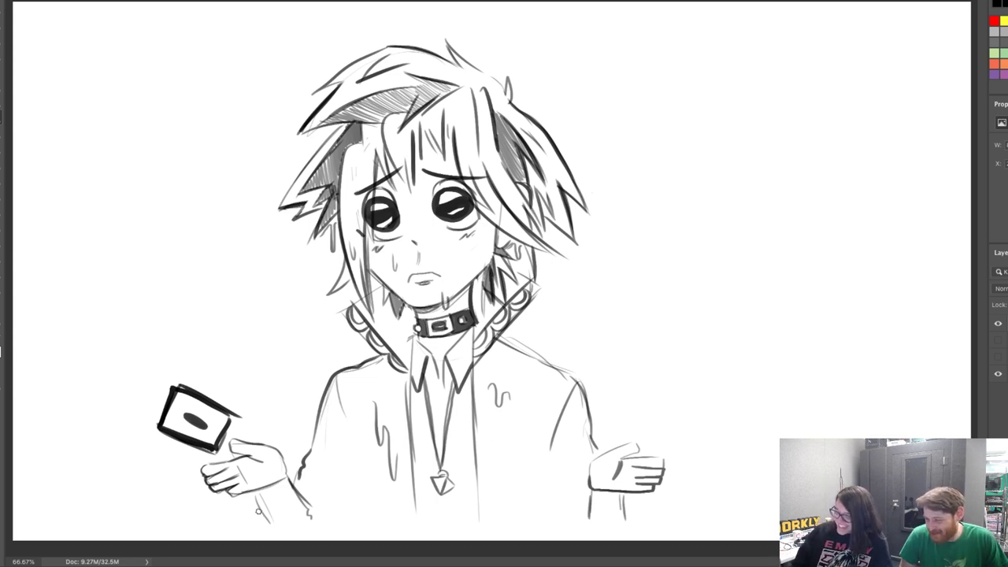
Darken the forearms below both hands with ragged ends and draw the jacket's side lines down toward the canvas's lower edge
mouse_move(289, 476)
left_mouse_down()
mouse_move(254, 501)
mouse_move(267, 520)
left_mouse_up()
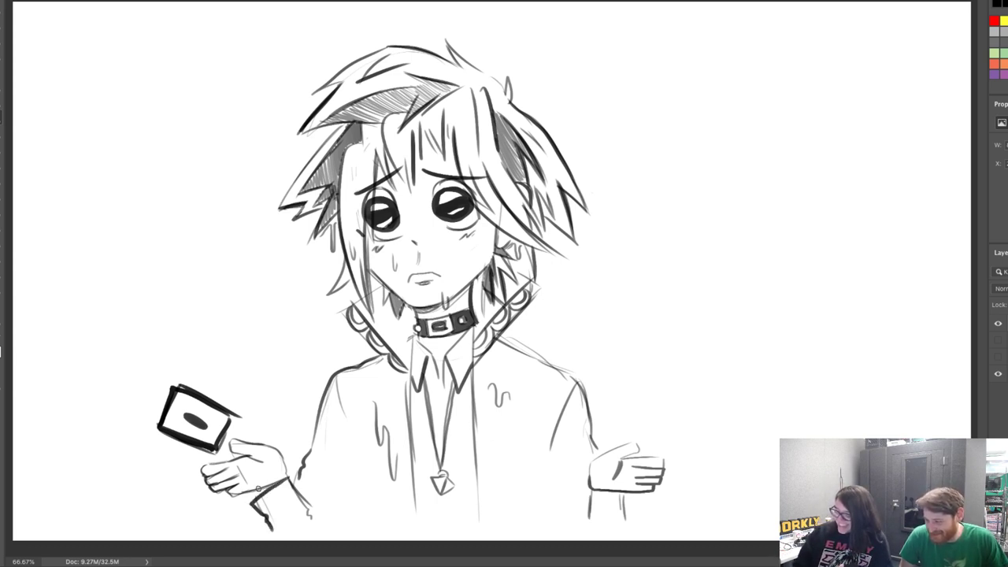
mouse_move(594, 491)
left_mouse_down()
mouse_move(590, 522)
mouse_move(633, 496)
mouse_move(629, 528)
left_mouse_up()
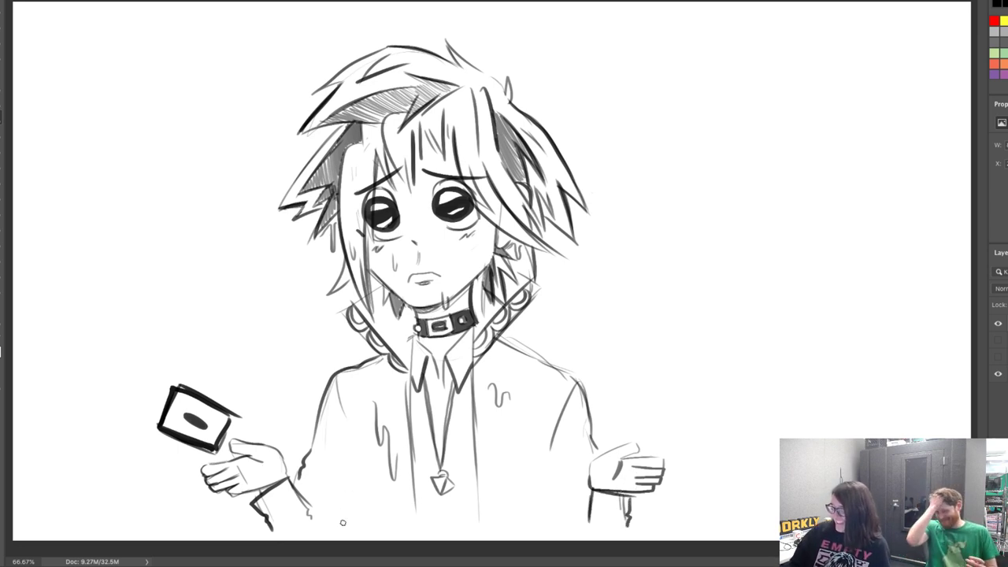
left_click_drag(349, 445, 355, 525)
left_click_drag(559, 473, 556, 522)
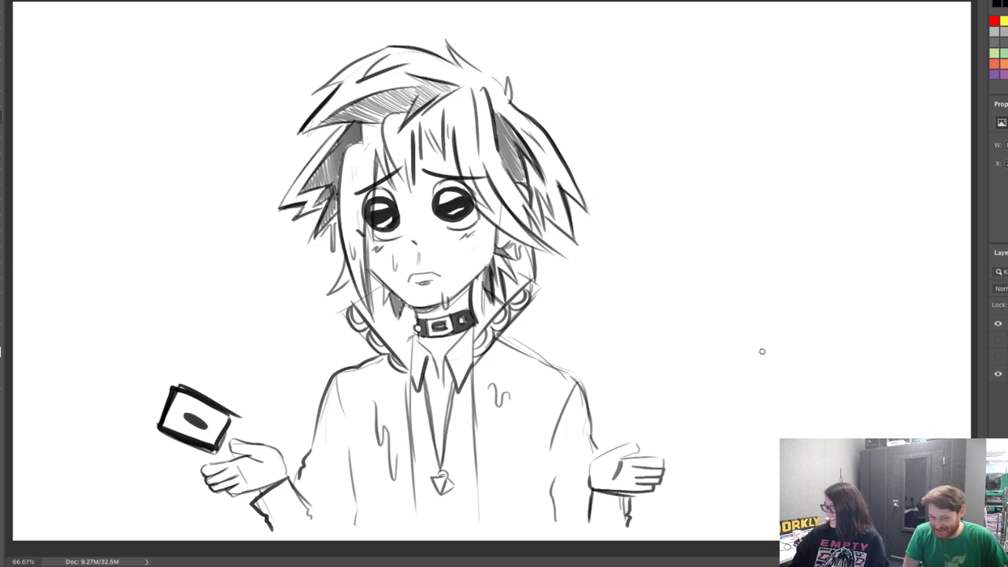
Sketch a small round cat head beside the character with dark striped ears, large droopy-lidded eyes and a frowning mouth
mouse_move(774, 510)
left_mouse_down()
mouse_move(780, 432)
mouse_move(850, 436)
left_mouse_up()
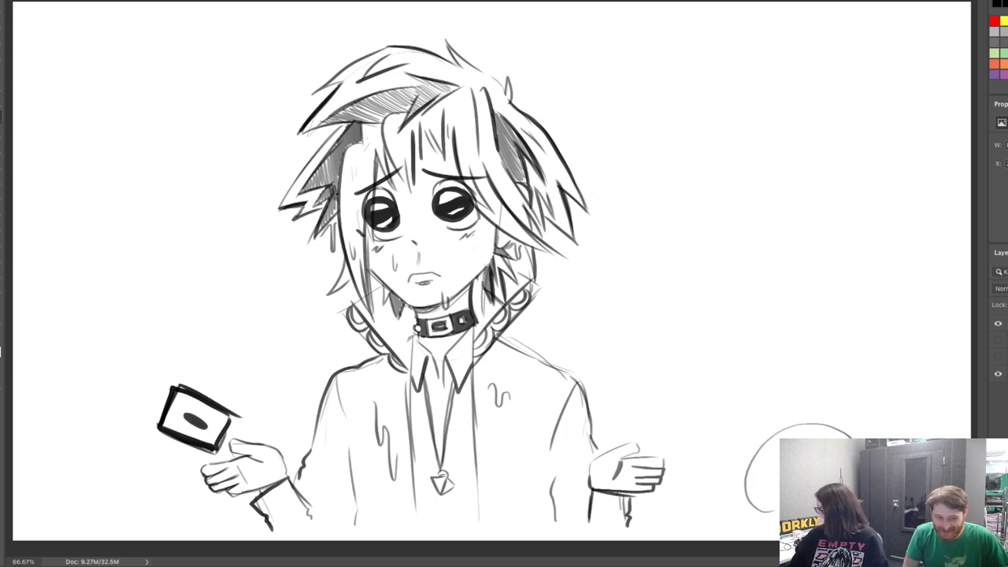
mouse_move(758, 447)
left_mouse_down()
mouse_move(783, 409)
mouse_move(797, 423)
mouse_move(813, 403)
mouse_move(840, 433)
left_mouse_up()
mouse_move(760, 445)
left_mouse_down()
mouse_move(778, 406)
mouse_move(832, 408)
left_mouse_up()
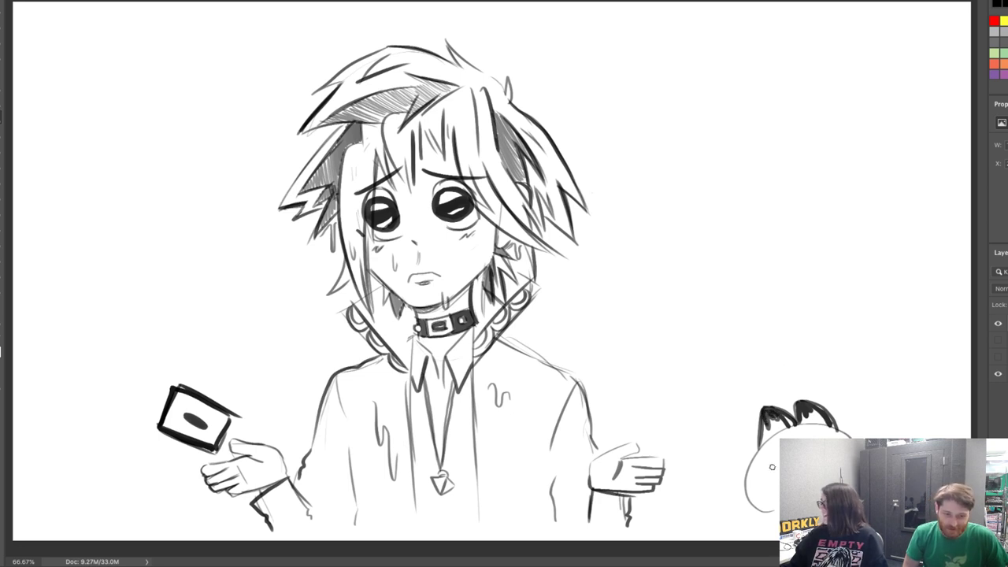
left_click_drag(763, 450, 791, 432)
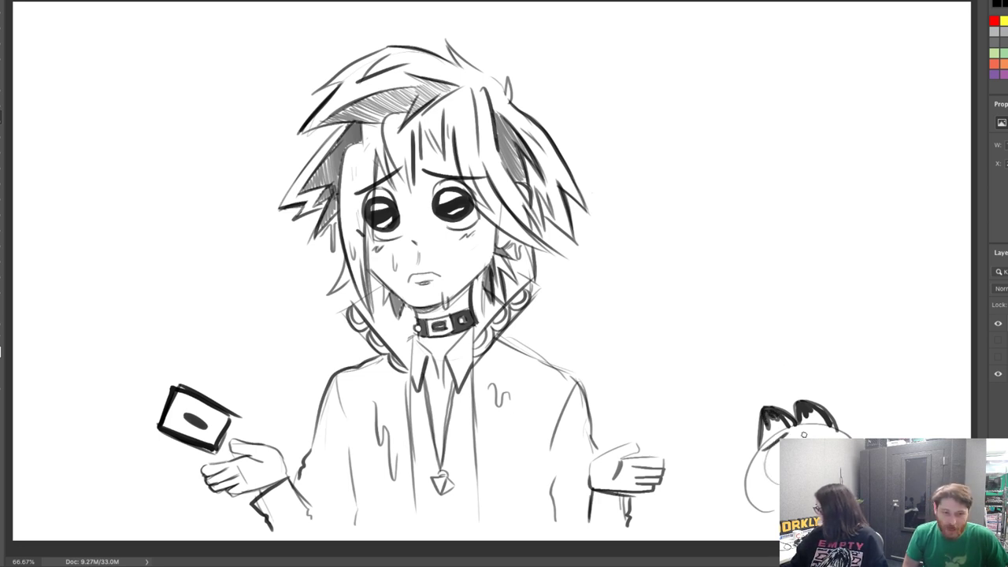
key("ctrl+z")
left_click_drag(764, 468, 779, 460)
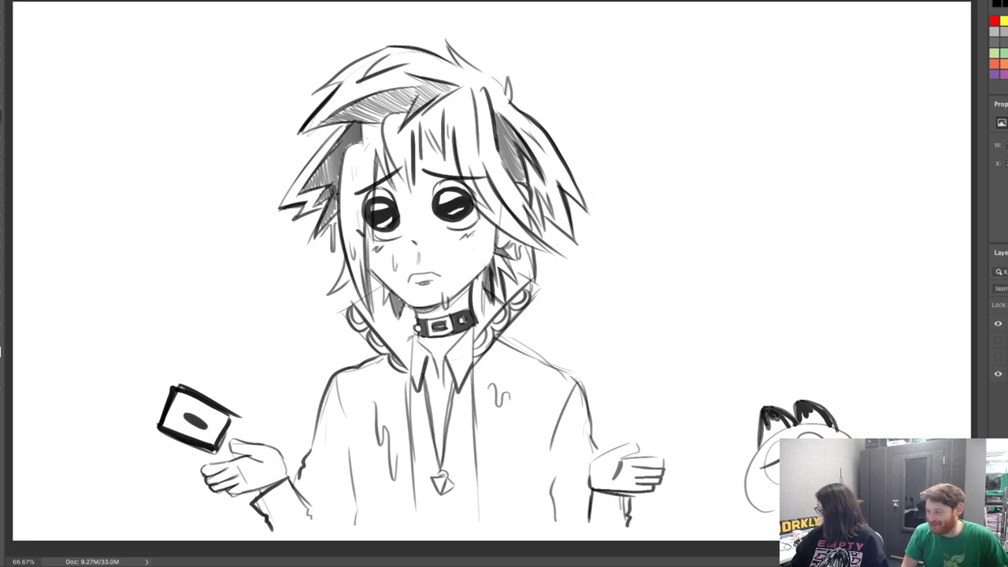
left_click_drag(776, 482, 767, 496)
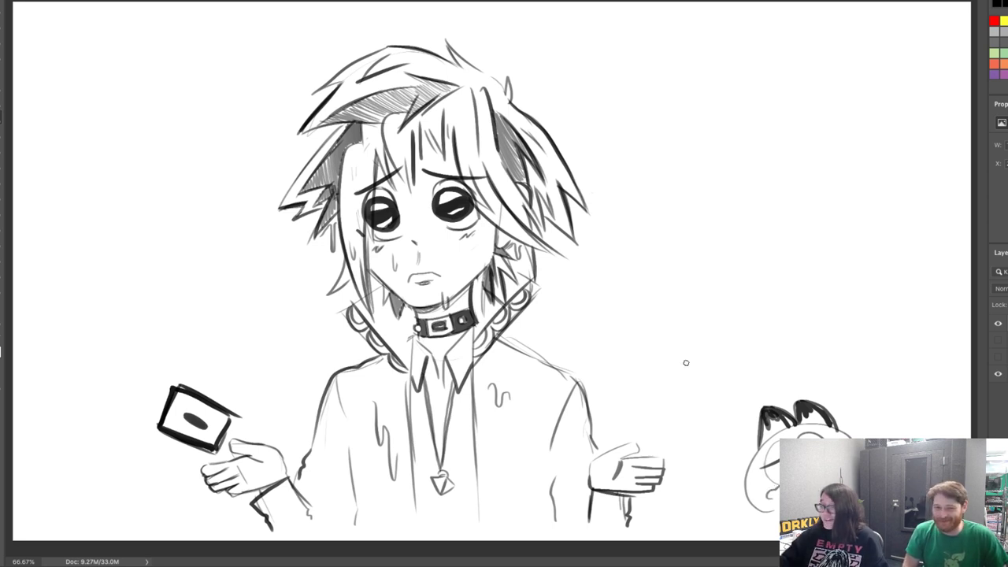
Lasso the cat head, move it close to the canvas's lower-right corner and clear the selection
key("l")
left_click_drag(756, 366, 913, 387)
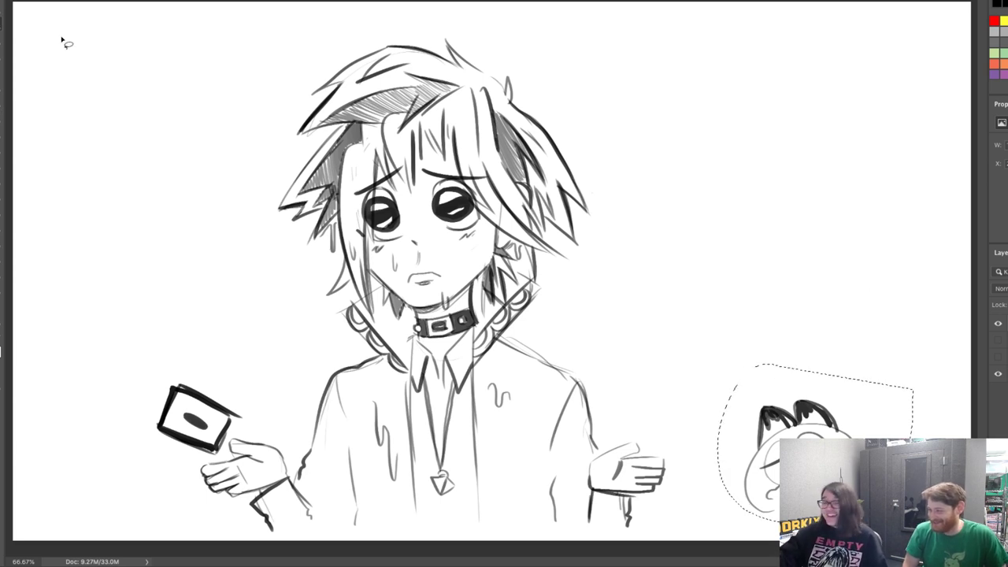
key("v")
mouse_move(783, 433)
left_mouse_down()
mouse_move(759, 323)
mouse_move(767, 318)
left_mouse_up()
mouse_move(787, 352)
left_mouse_down()
mouse_move(779, 323)
mouse_move(794, 330)
left_mouse_up()
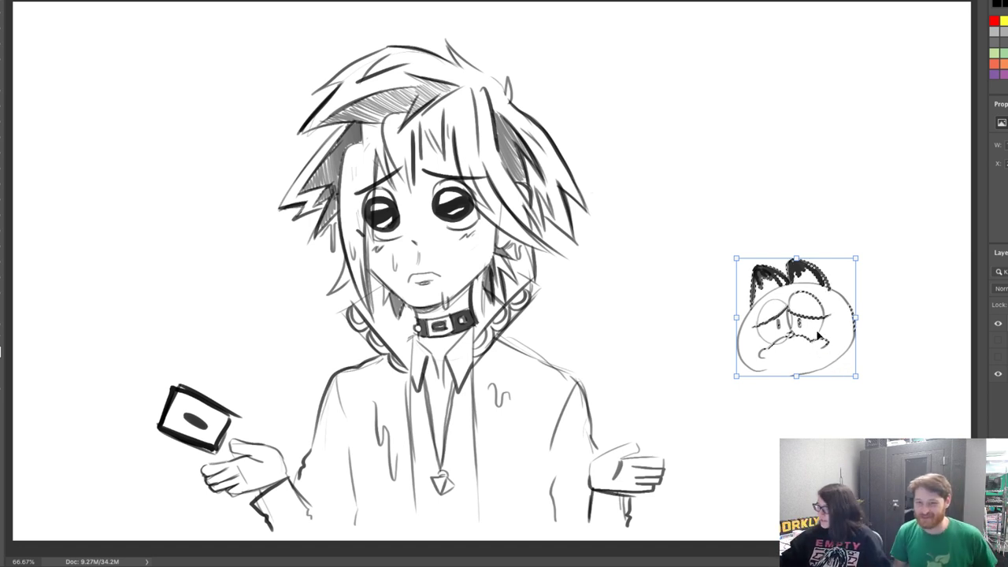
key("Return")
left_click_drag(798, 323, 871, 403)
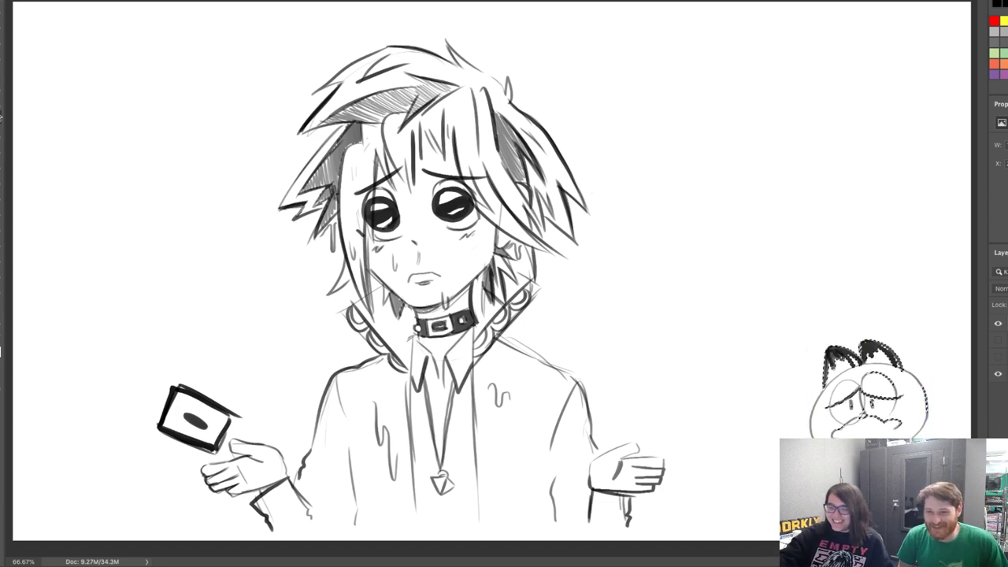
key("ctrl+d")
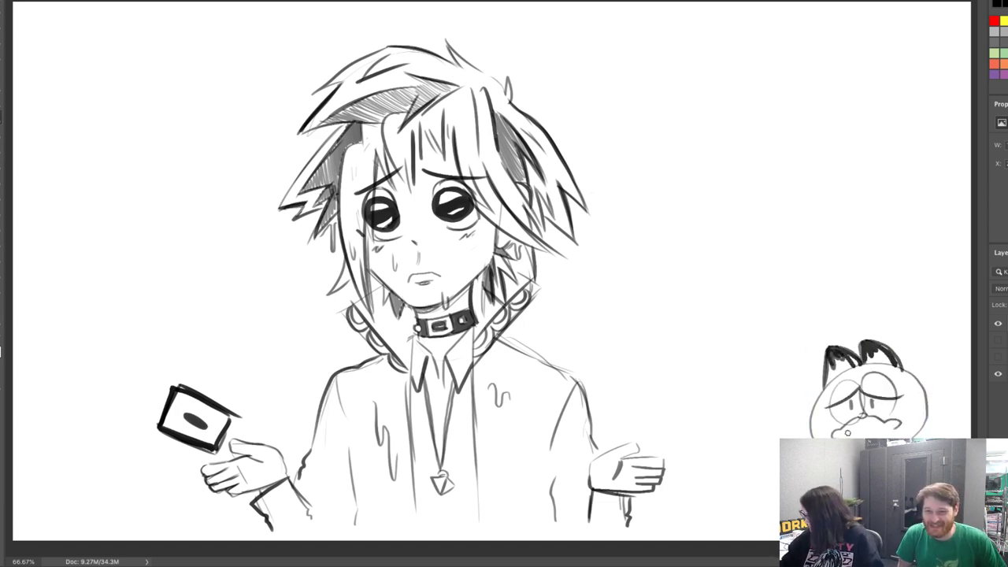
Darken the cat's frown and add tears, cheek stripes and short fur tufts around its head
left_click_drag(848, 433, 884, 430)
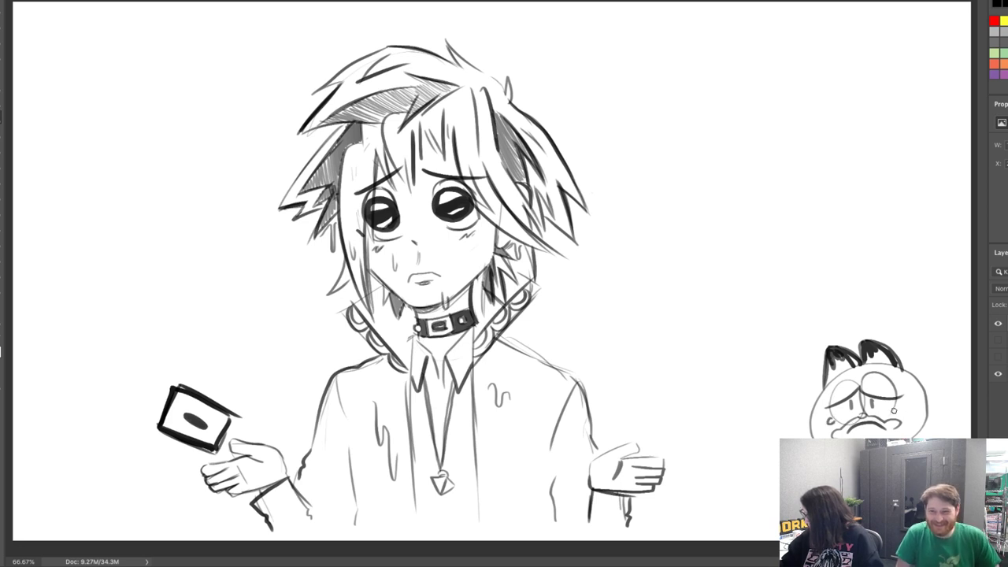
mouse_move(810, 410)
left_mouse_down()
mouse_move(817, 426)
mouse_move(823, 412)
left_mouse_up()
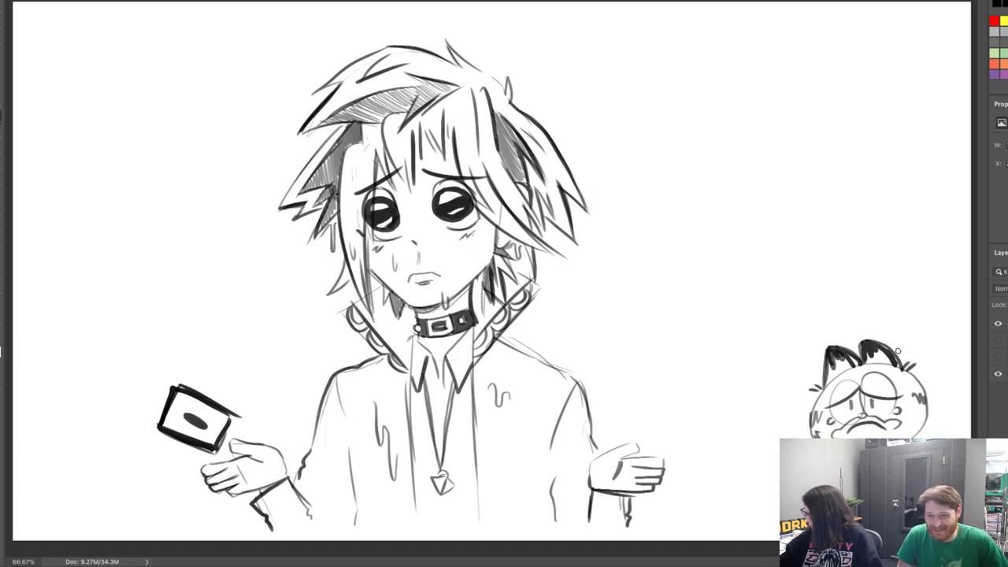
Draw an oval speech bubble above the cat's head and handwrite "mood brother" inside it
mouse_move(839, 303)
left_mouse_down()
mouse_move(757, 299)
mouse_move(802, 229)
mouse_move(888, 250)
mouse_move(880, 290)
mouse_move(837, 303)
left_mouse_up()
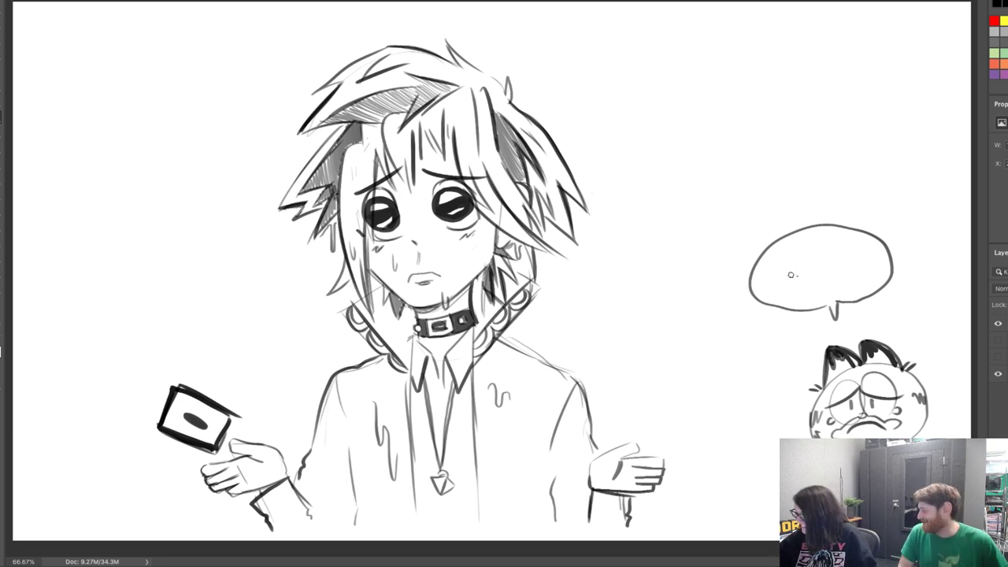
left_click_drag(785, 268, 816, 260)
left_click_drag(832, 257, 833, 246)
mouse_move(796, 275)
left_mouse_down()
mouse_move(802, 290)
mouse_move(850, 283)
left_mouse_up()
left_click_drag(851, 284, 858, 271)
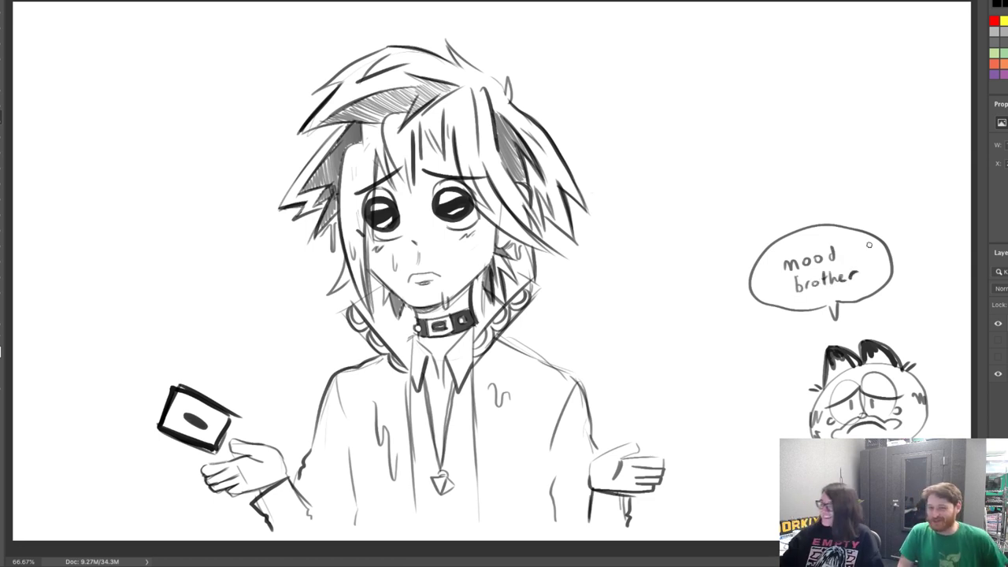
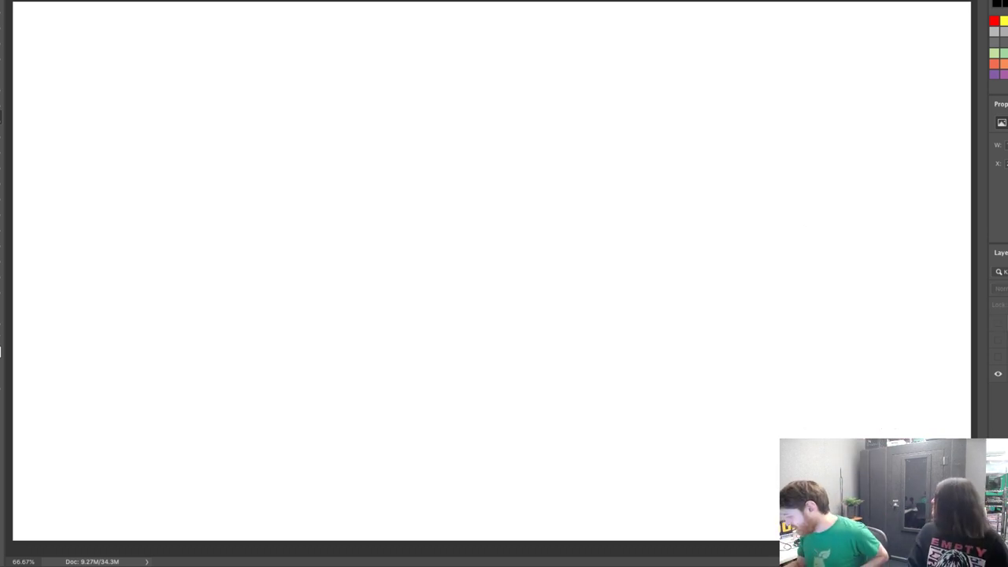
On a new layer, outline two large oval insect eyes side by side in the upper middle of the blank canvas
key("ctrl+alt+shift+n")
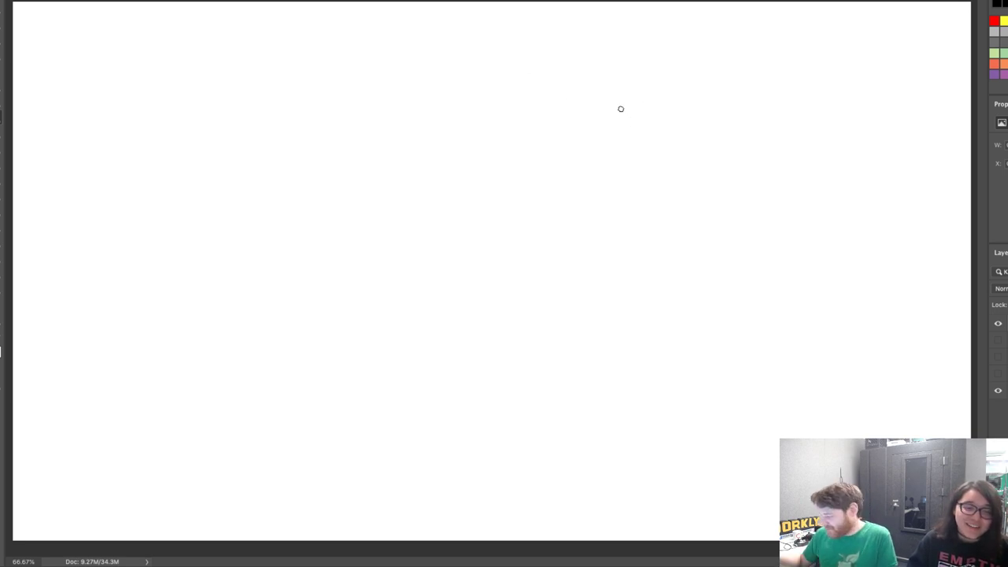
mouse_move(566, 110)
left_mouse_down()
mouse_move(565, 170)
mouse_move(587, 170)
left_mouse_up()
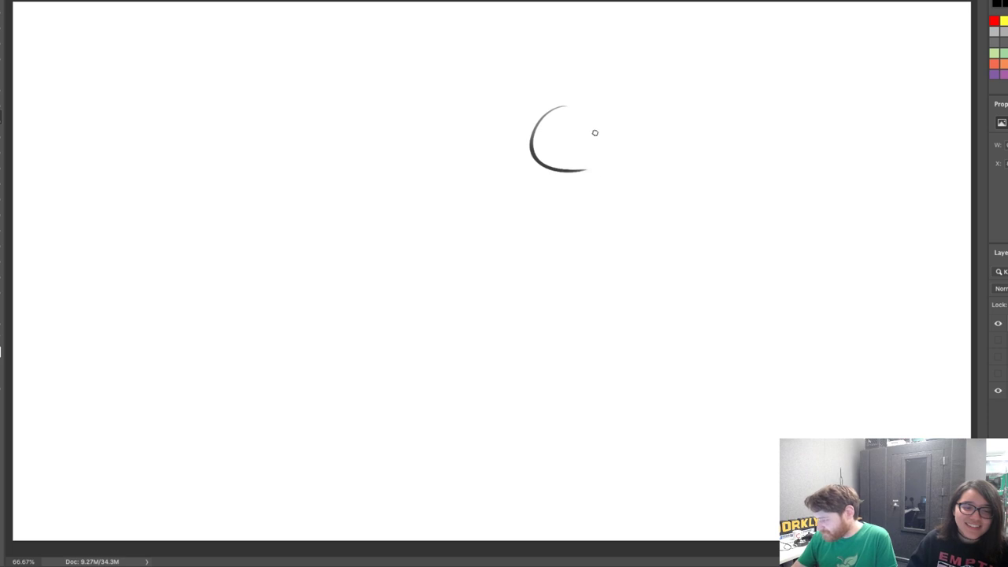
key("ctrl+z")
left_click_drag(542, 84, 546, 160)
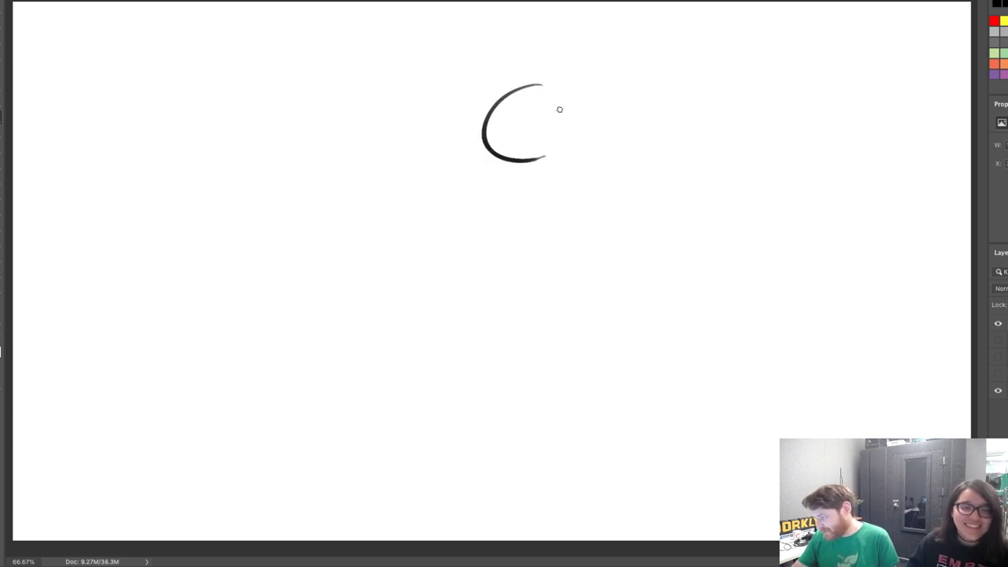
left_click_drag(550, 86, 554, 149)
key("ctrl+z")
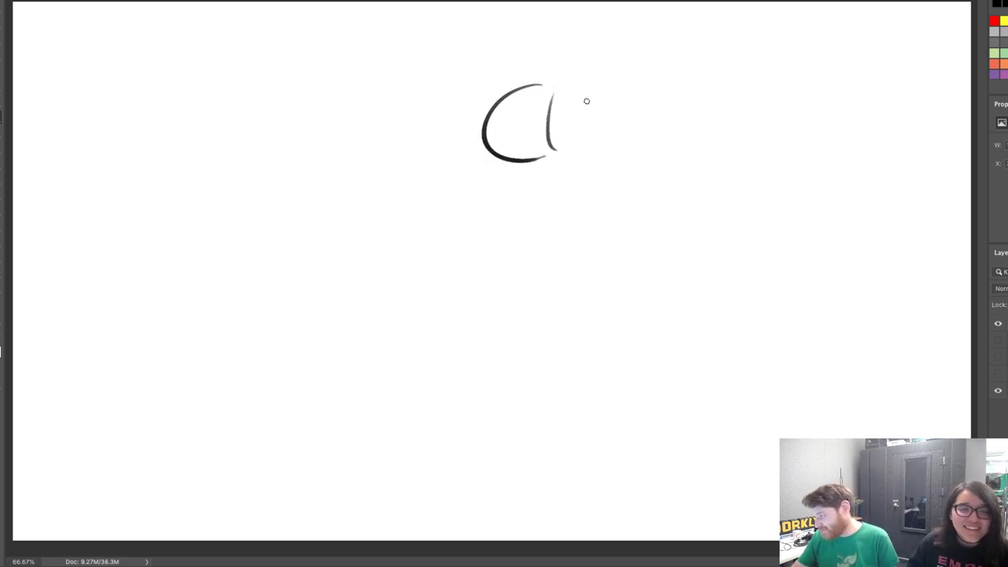
left_click_drag(590, 95, 586, 159)
left_click_drag(593, 89, 671, 131)
left_click_drag(588, 162, 680, 124)
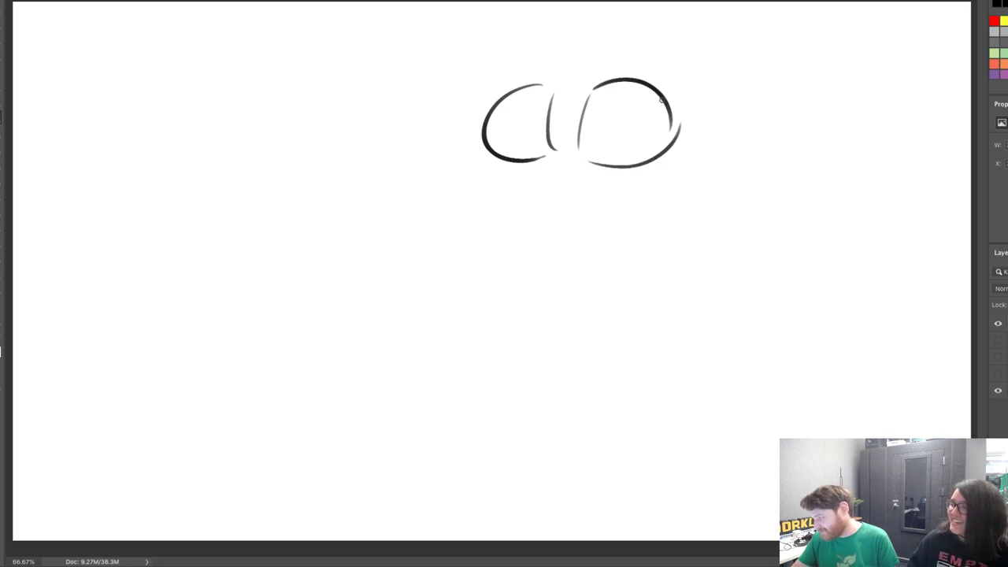
key("ctrl+z")
left_click_drag(584, 160, 672, 133)
Fill both insect eyes with curved grid lines and draw the forehead line and a small rounded nose between them
mouse_move(603, 91)
left_mouse_down()
mouse_move(596, 162)
mouse_move(625, 157)
left_mouse_up()
mouse_move(642, 100)
left_mouse_down()
mouse_move(607, 155)
mouse_move(658, 146)
left_mouse_up()
mouse_move(584, 142)
left_mouse_down()
mouse_move(656, 136)
mouse_move(654, 122)
left_mouse_up()
left_click_drag(593, 117, 657, 108)
mouse_move(504, 153)
left_mouse_down()
mouse_move(528, 147)
mouse_move(548, 121)
left_mouse_up()
mouse_move(487, 134)
left_mouse_down()
mouse_move(548, 114)
mouse_move(493, 157)
left_mouse_up()
mouse_move(510, 110)
left_mouse_down()
mouse_move(522, 157)
mouse_move(527, 112)
mouse_move(542, 153)
mouse_move(581, 137)
mouse_move(576, 169)
mouse_move(576, 152)
mouse_move(546, 159)
mouse_move(585, 149)
mouse_move(548, 157)
mouse_move(556, 150)
mouse_move(549, 156)
mouse_move(583, 155)
left_mouse_up()
key("ctrl+z")
key("ctrl+z")
key("ctrl+z")
key("ctrl+z")
key("ctrl+z")
Draw the left antenna rising from the forehead and bending outward, with a thickened outer end
mouse_move(544, 84)
left_mouse_down()
mouse_move(558, 97)
mouse_move(572, 90)
mouse_move(553, 91)
mouse_move(600, 88)
mouse_move(554, 22)
left_mouse_up()
key("ctrl+z")
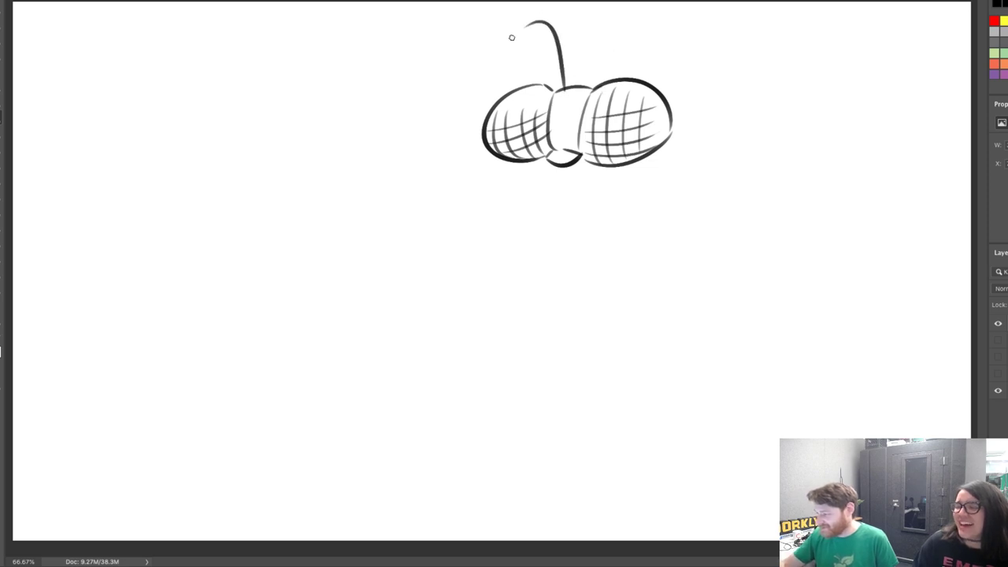
left_click_drag(481, 62, 546, 22)
key("ctrl+z")
mouse_move(472, 73)
left_mouse_down()
mouse_move(546, 18)
mouse_move(473, 81)
mouse_move(543, 22)
mouse_move(511, 37)
mouse_move(538, 22)
left_mouse_up()
key("ctrl+z")
key("ctrl+z")
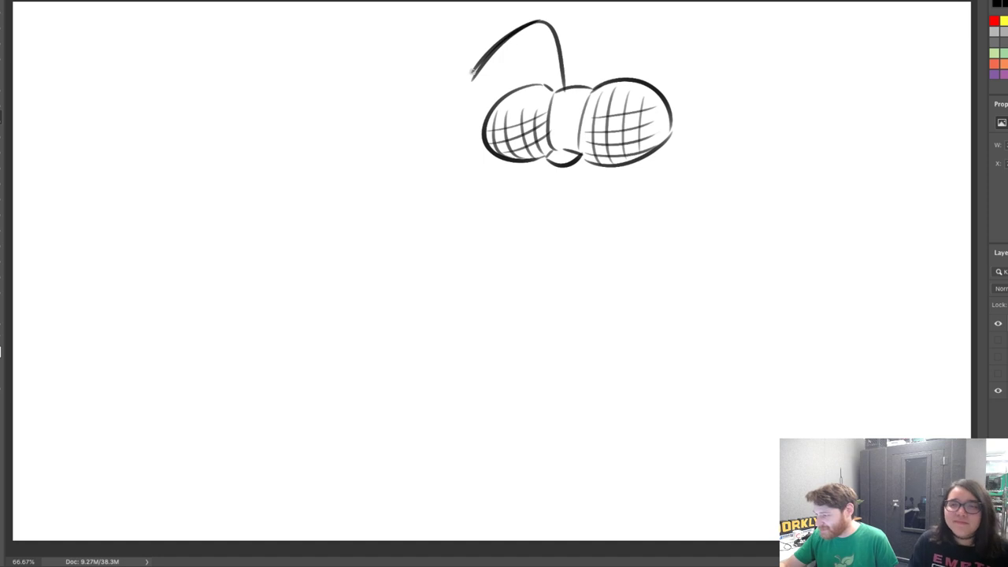
Draw the matching right antenna bending outward from the forehead and thicken its outer end
mouse_move(580, 87)
left_mouse_down()
mouse_move(619, 26)
mouse_move(693, 57)
left_mouse_up()
key("ctrl+z")
left_click_drag(622, 25, 702, 74)
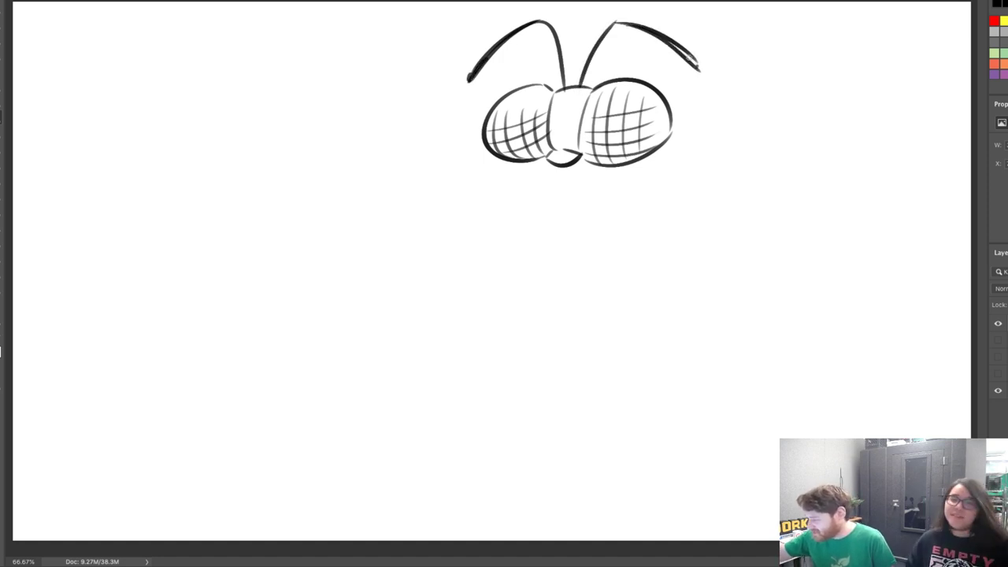
left_click_drag(669, 38, 700, 71)
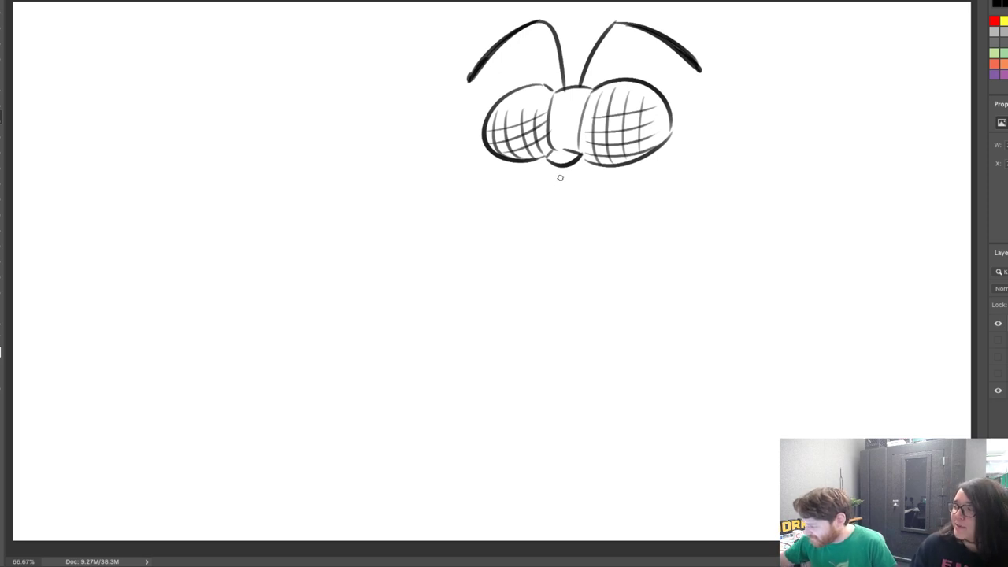
left_click_drag(536, 176, 563, 219)
key("ctrl+z")
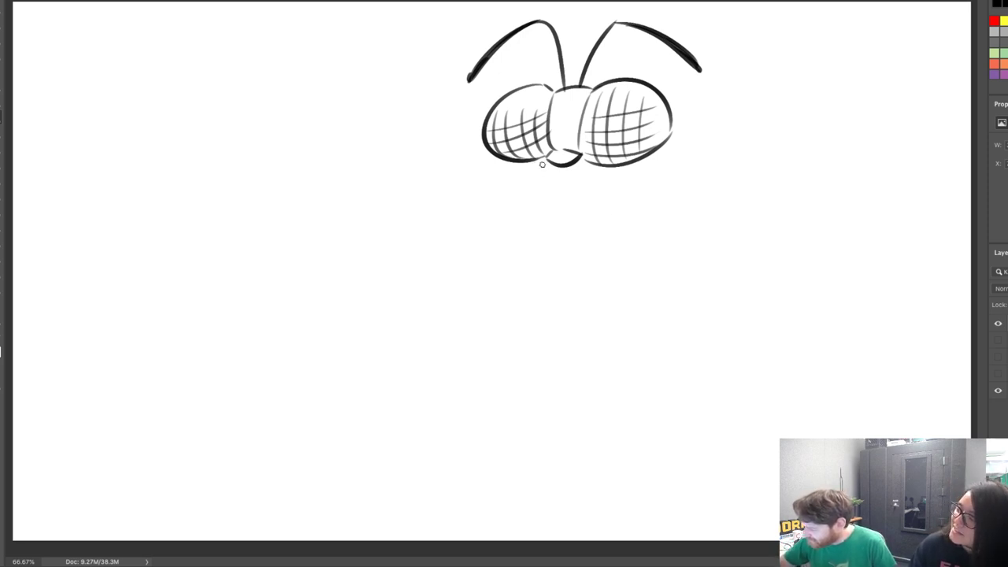
mouse_move(538, 167)
left_mouse_down()
mouse_move(592, 180)
mouse_move(618, 199)
left_mouse_up()
key("ctrl+z")
key("ctrl+z")
left_click_drag(528, 167, 655, 231)
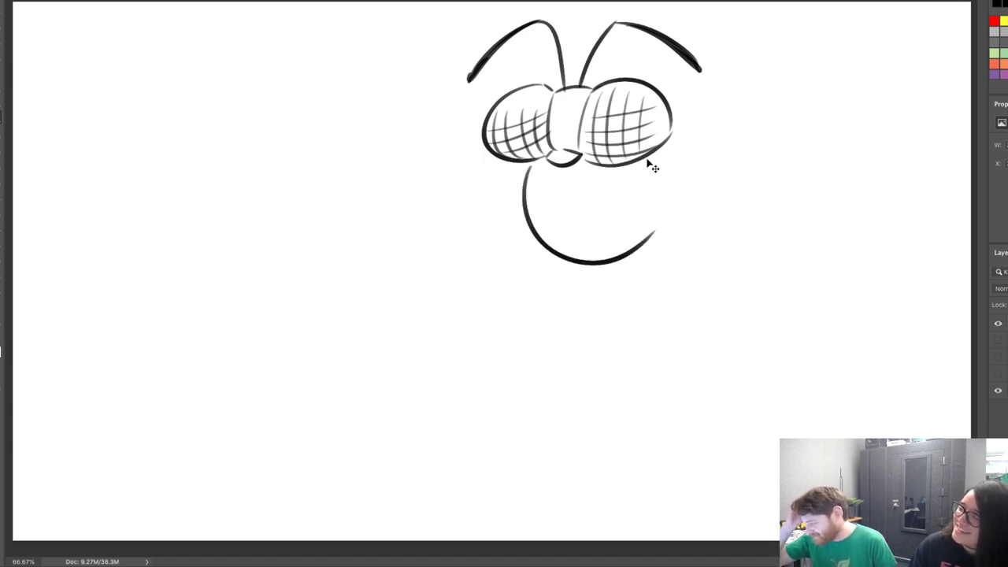
key("ctrl+z")
Draw a wide two-lobed smiling mouth with rounded cheeks below the insect eyes, plus a short curved lower lip
mouse_move(524, 165)
left_mouse_down()
mouse_move(553, 182)
mouse_move(567, 162)
mouse_move(559, 162)
left_mouse_up()
key("ctrl+z")
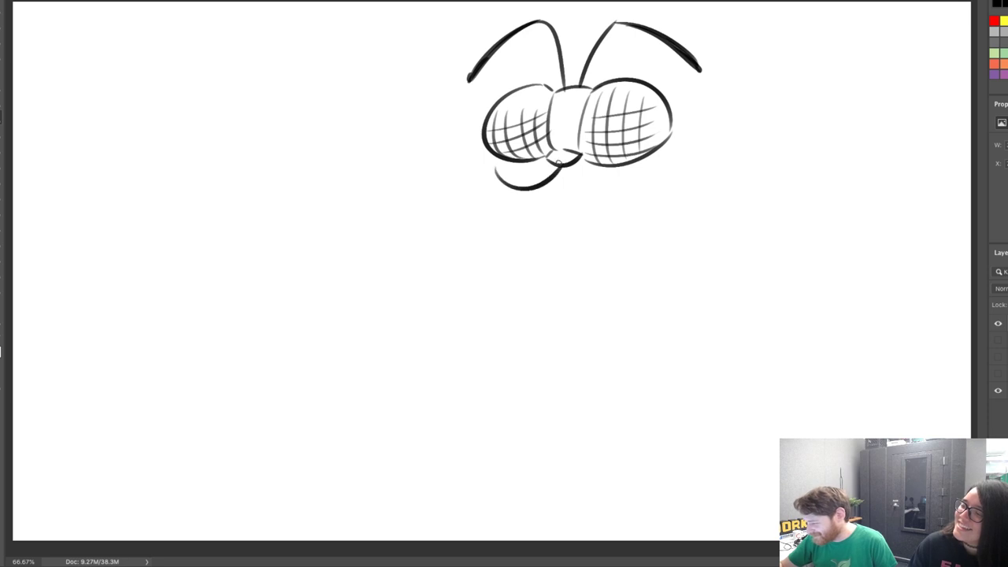
left_click_drag(495, 157, 497, 175)
left_click_drag(563, 167, 650, 161)
key("ctrl+z")
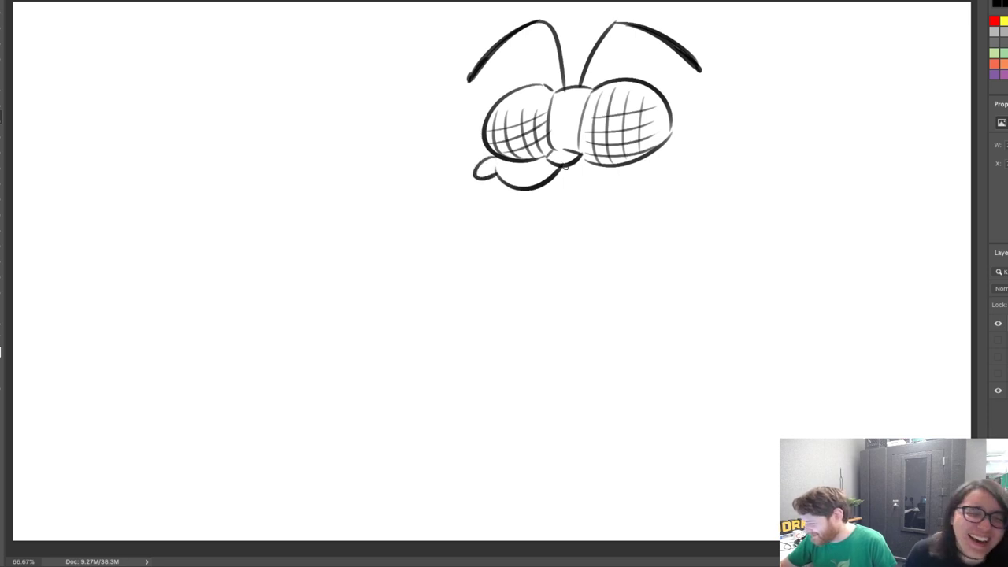
mouse_move(561, 167)
left_mouse_down()
mouse_move(695, 156)
mouse_move(666, 169)
left_mouse_up()
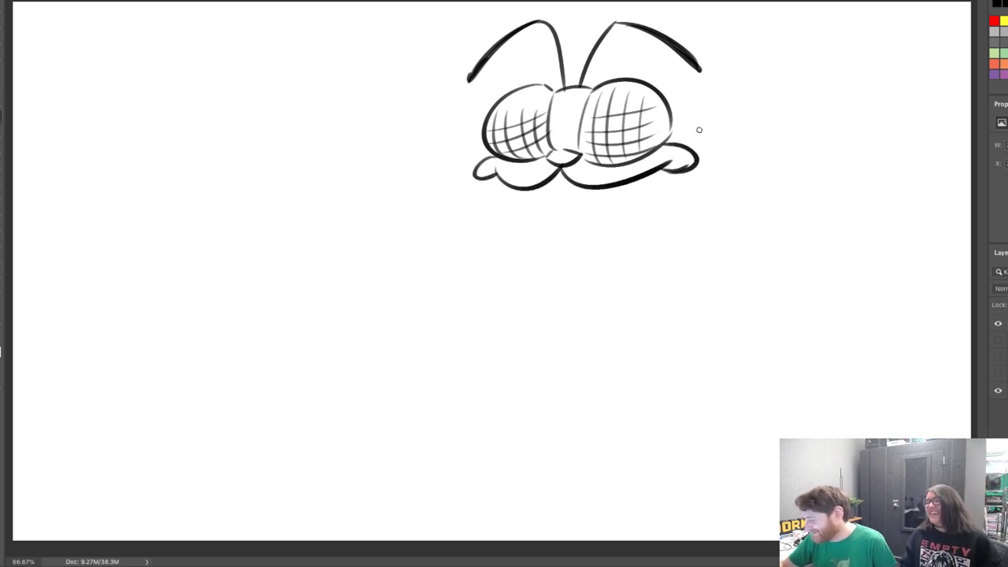
mouse_move(534, 192)
left_mouse_down()
mouse_move(593, 181)
mouse_move(574, 201)
mouse_move(595, 186)
left_mouse_up()
key("ctrl+z")
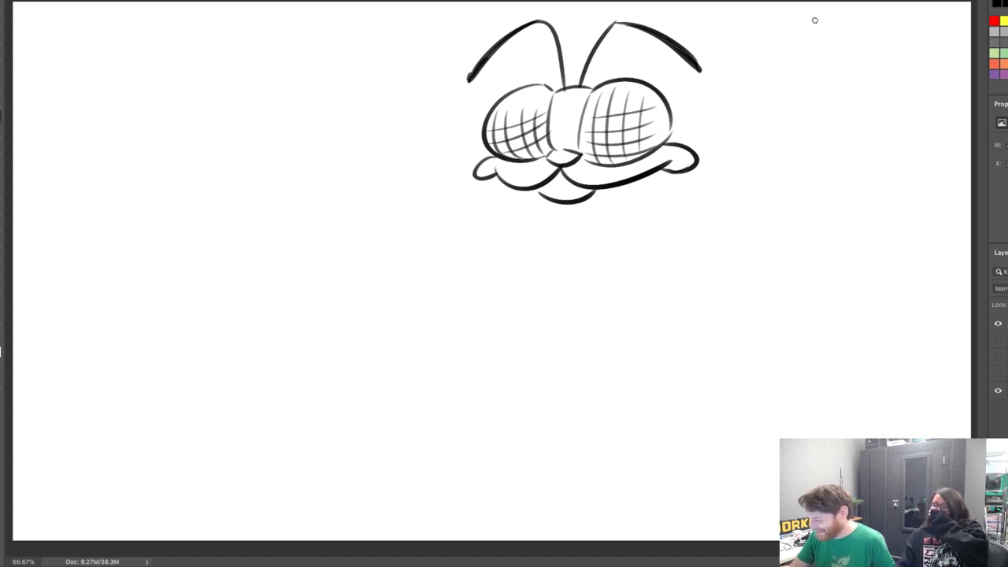
Draw curved body side lines running down from beneath both cheeks
left_click_drag(480, 182, 471, 274)
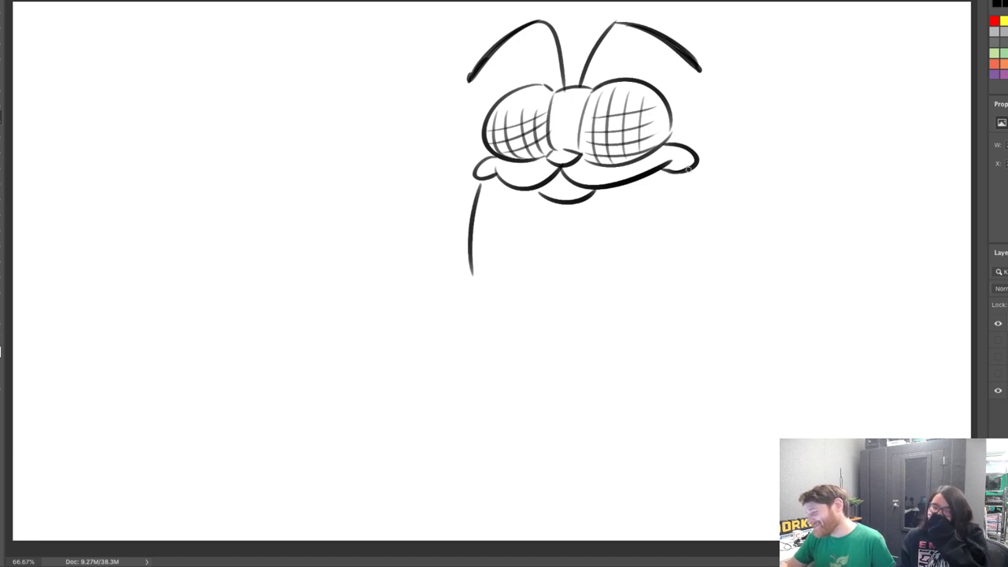
mouse_move(688, 168)
left_mouse_down()
mouse_move(712, 281)
mouse_move(718, 256)
mouse_move(717, 288)
left_mouse_up()
key("ctrl+z")
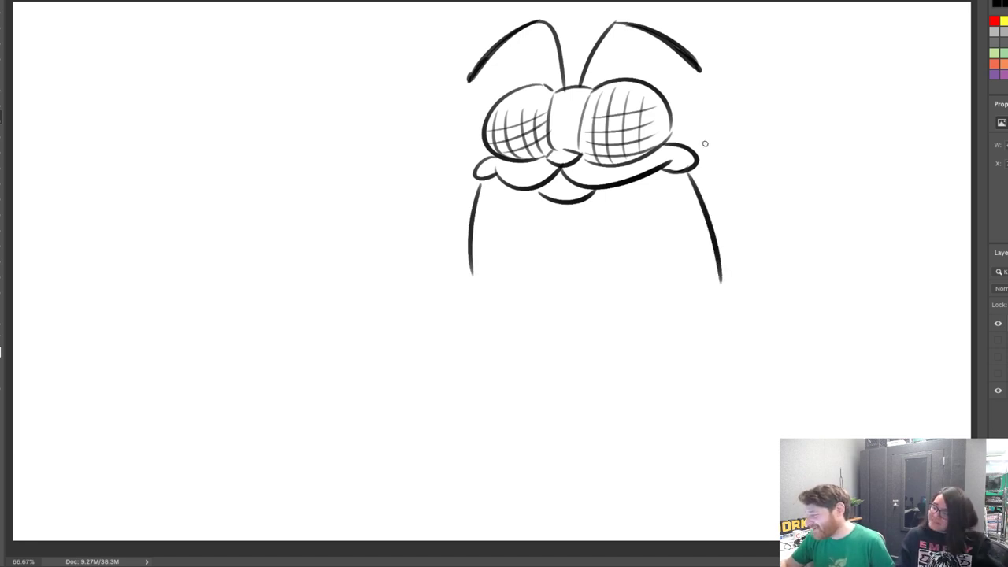
Draw a large arched line sweeping outward and down from the right cheek
mouse_move(691, 147)
left_mouse_down()
mouse_move(883, 189)
mouse_move(881, 197)
left_mouse_up()
left_click_drag(733, 254, 890, 219)
key("ctrl+z")
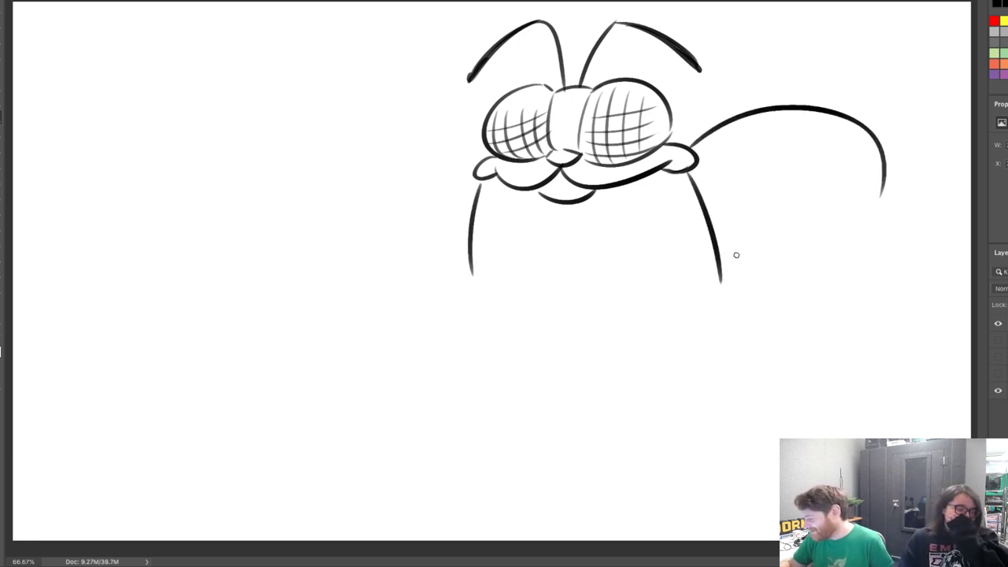
Draw the lower edge of the fly's right wing and the rounded outline of its left wing
left_click_drag(732, 254, 871, 222)
mouse_move(466, 167)
left_mouse_down()
mouse_move(501, 202)
mouse_move(499, 186)
mouse_move(442, 248)
mouse_move(391, 260)
mouse_move(486, 231)
mouse_move(383, 266)
mouse_move(467, 239)
left_mouse_up()
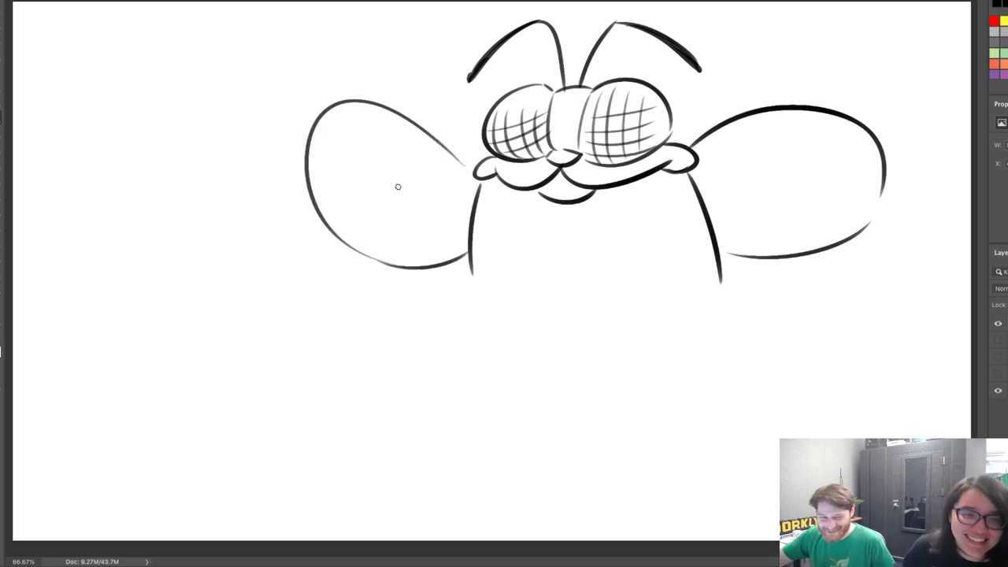
left_click_drag(328, 144, 392, 264)
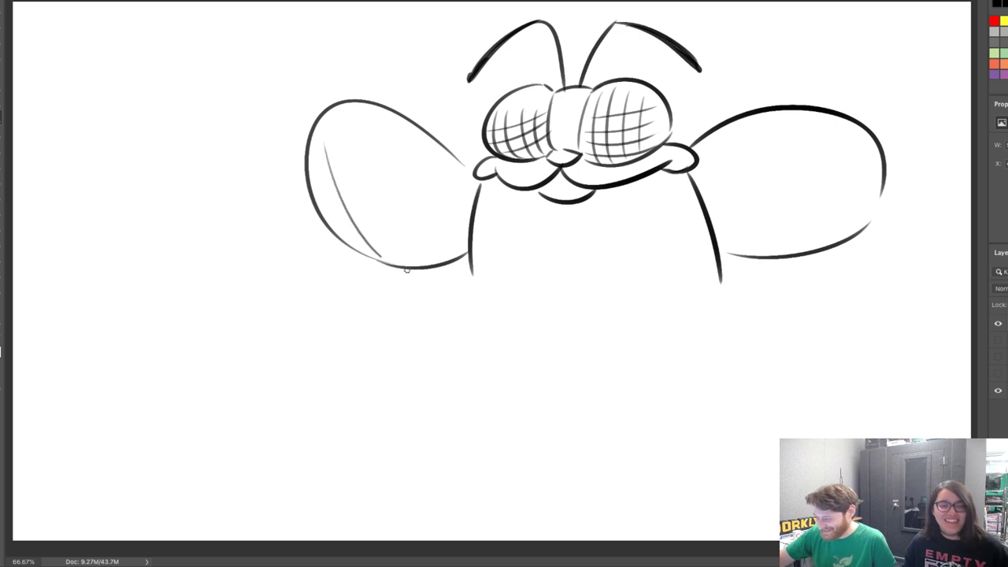
key("ctrl+z")
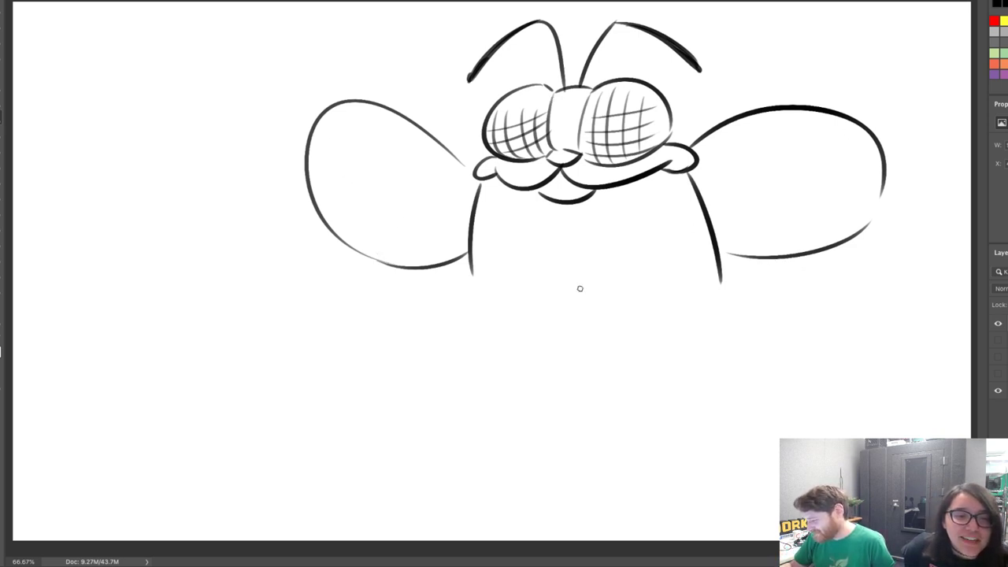
Draw two bent, hairy forelegs on the fly's body and a curved line for the bottom of its belly
left_click_drag(501, 235, 504, 276)
mouse_move(512, 236)
left_mouse_down()
mouse_move(520, 298)
mouse_move(469, 297)
mouse_move(462, 333)
mouse_move(473, 308)
mouse_move(526, 293)
left_mouse_up()
left_click_drag(638, 223, 644, 272)
left_click_drag(648, 224, 664, 281)
mouse_move(653, 276)
left_mouse_down()
mouse_move(603, 287)
mouse_move(590, 326)
mouse_move(615, 289)
mouse_move(610, 295)
mouse_move(663, 285)
left_mouse_up()
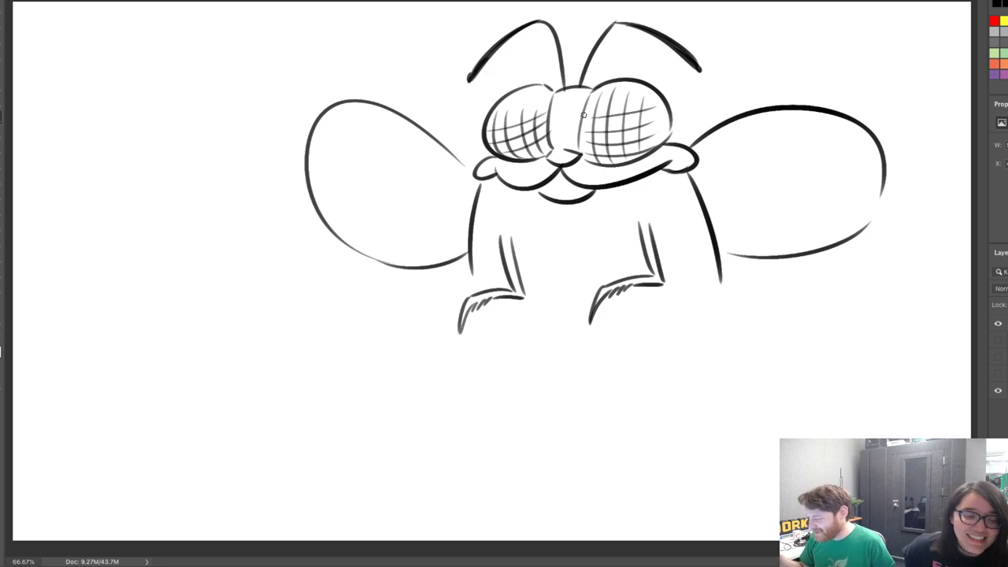
left_click_drag(490, 326, 685, 359)
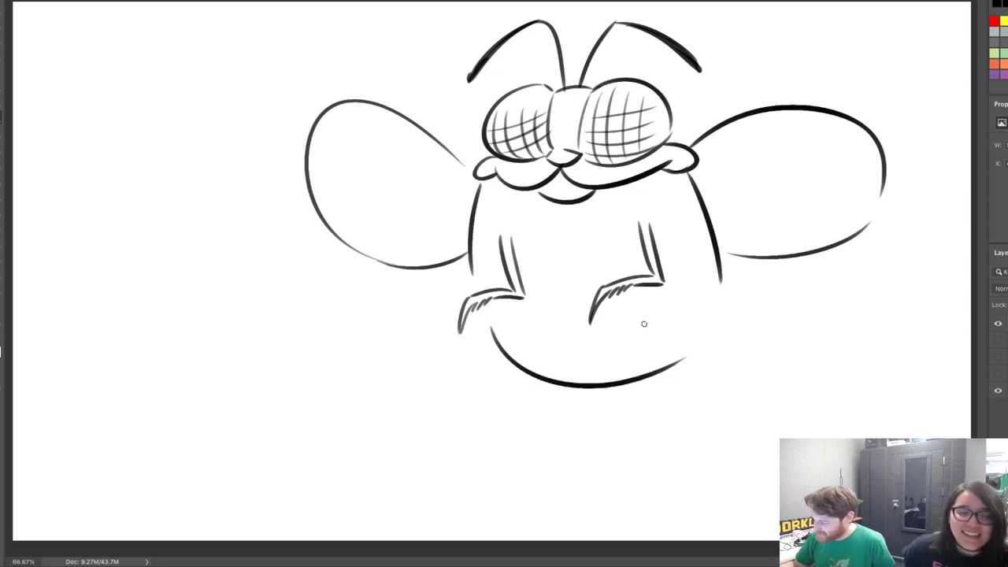
Add short pairs of curved motion lines above and below both of the fly's wings
mouse_move(330, 256)
left_mouse_down()
mouse_move(372, 282)
mouse_move(352, 289)
left_mouse_up()
left_click_drag(406, 103, 422, 98)
left_click_drag(416, 96, 432, 101)
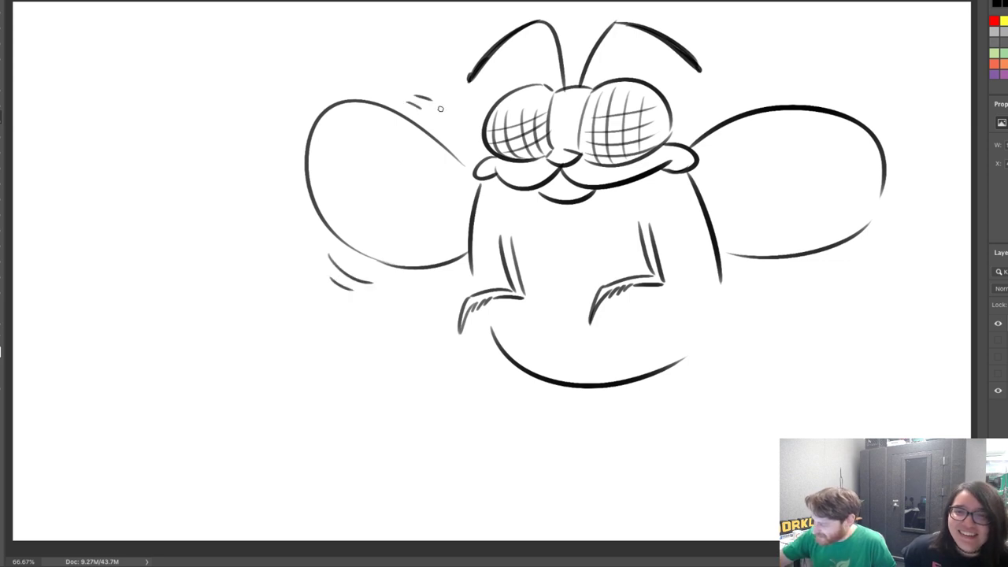
left_click_drag(755, 91, 804, 81)
left_click_drag(758, 76, 795, 71)
left_click_drag(845, 263, 816, 275)
left_click_drag(840, 276, 820, 282)
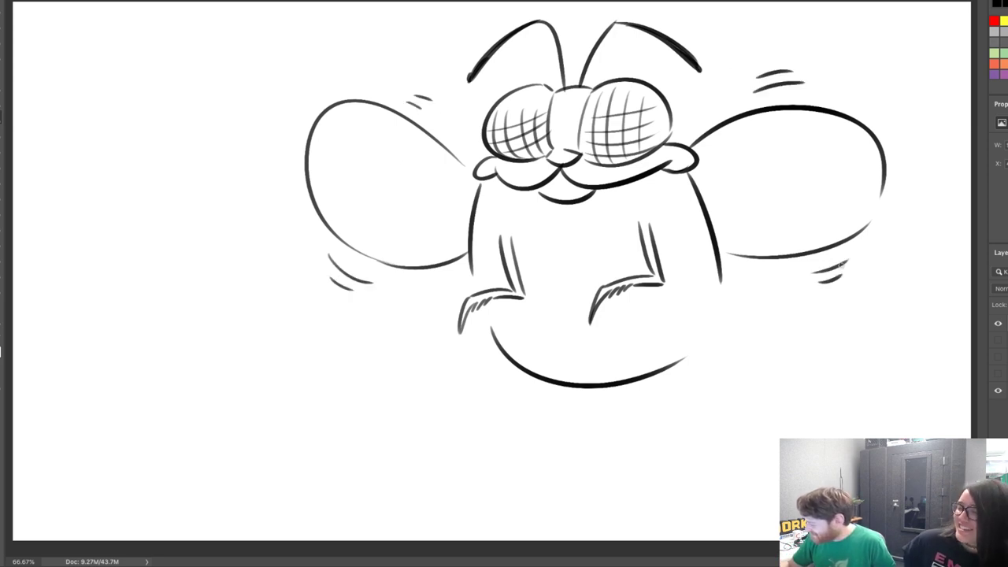
Close the gap in the right wing's outline with a curved stroke along its outer edge
key("ctrl+z")
left_click_drag(868, 224, 881, 189)
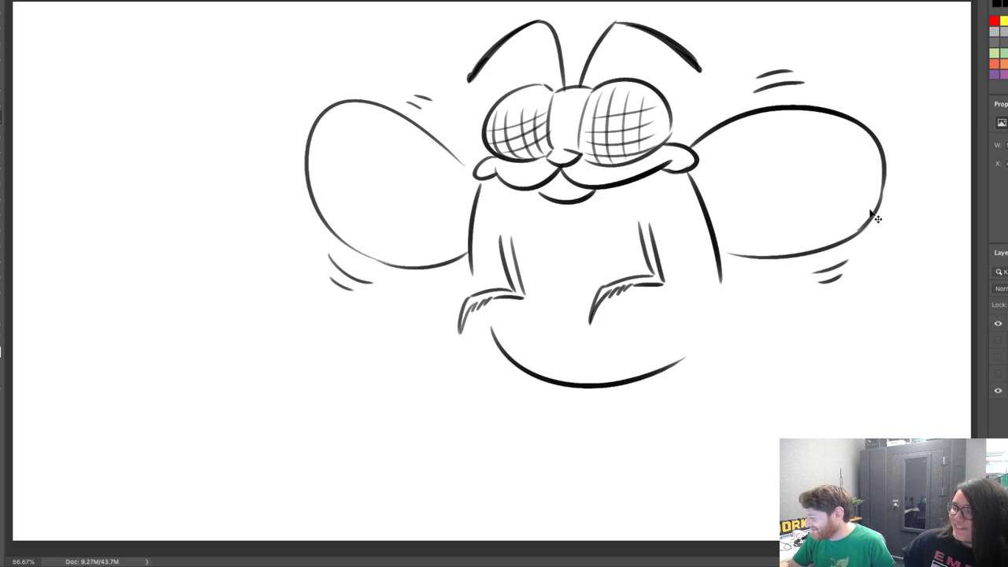
key("ctrl+z")
left_click_drag(858, 233, 880, 170)
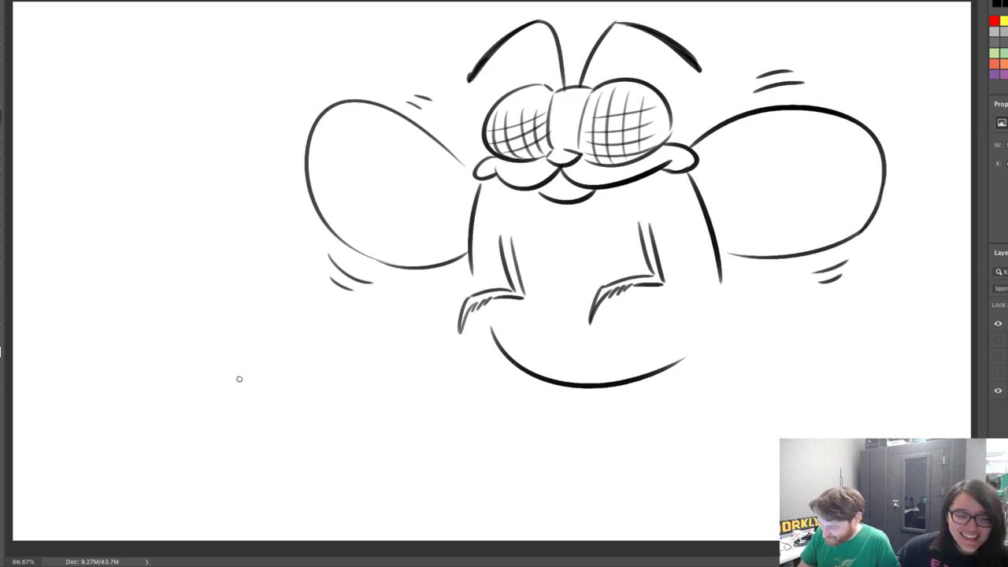
left_click_drag(187, 405, 288, 418)
key("ctrl+z")
left_click_drag(193, 403, 315, 419)
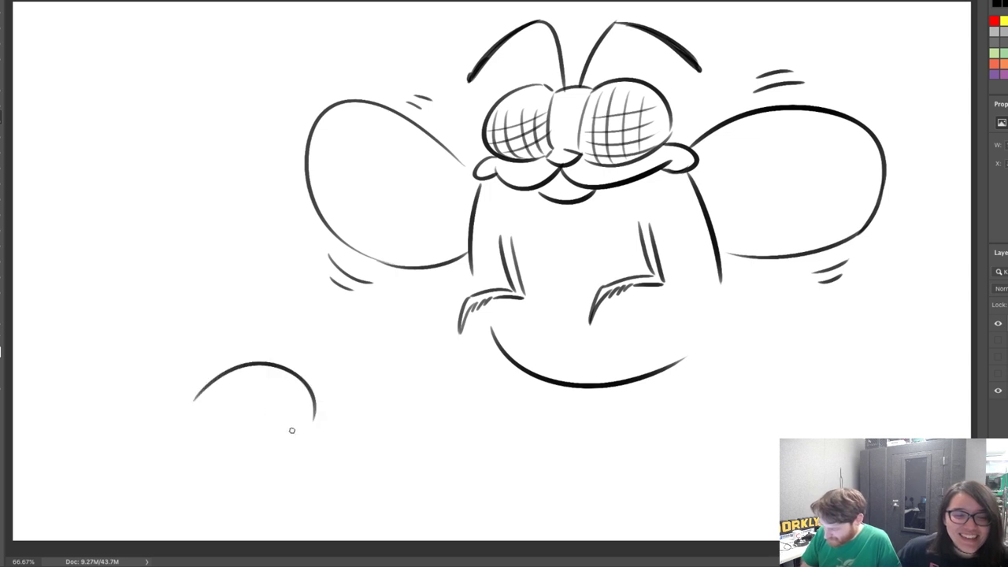
key("ctrl+z")
Draw a small head's scalloped beard and ear below the fly's left wing, and erase the head's round guide arc
left_click_drag(209, 402, 314, 403)
mouse_move(222, 432)
left_mouse_down()
mouse_move(252, 441)
mouse_move(258, 458)
mouse_move(293, 455)
mouse_move(312, 430)
left_mouse_up()
key("ctrl+z")
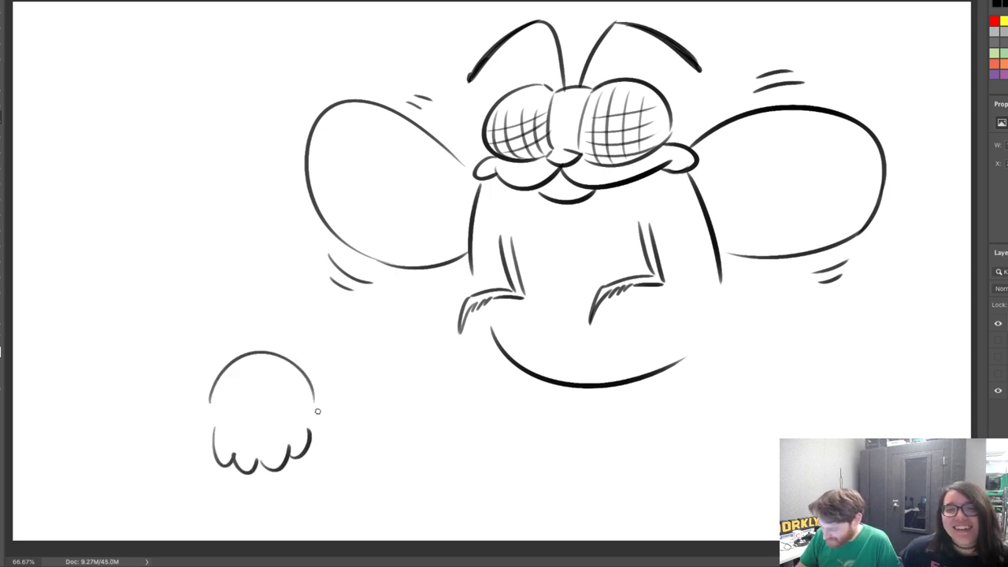
mouse_move(309, 391)
left_mouse_down()
mouse_move(315, 416)
mouse_move(257, 347)
mouse_move(214, 406)
left_mouse_up()
key("e")
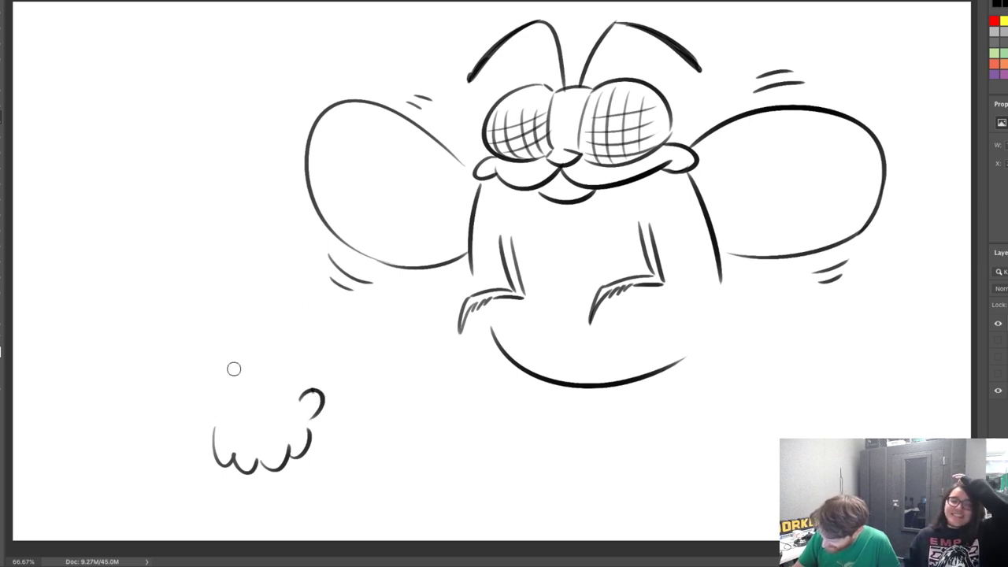
Draw the bearded character's wavy hair with flicked ends, plus the eyes, raised eyebrows and small frowning mouth
key("b")
mouse_move(222, 352)
left_mouse_down()
mouse_move(197, 397)
mouse_move(214, 416)
left_mouse_up()
mouse_move(227, 350)
left_mouse_down()
mouse_move(304, 355)
mouse_move(330, 383)
mouse_move(320, 392)
left_mouse_up()
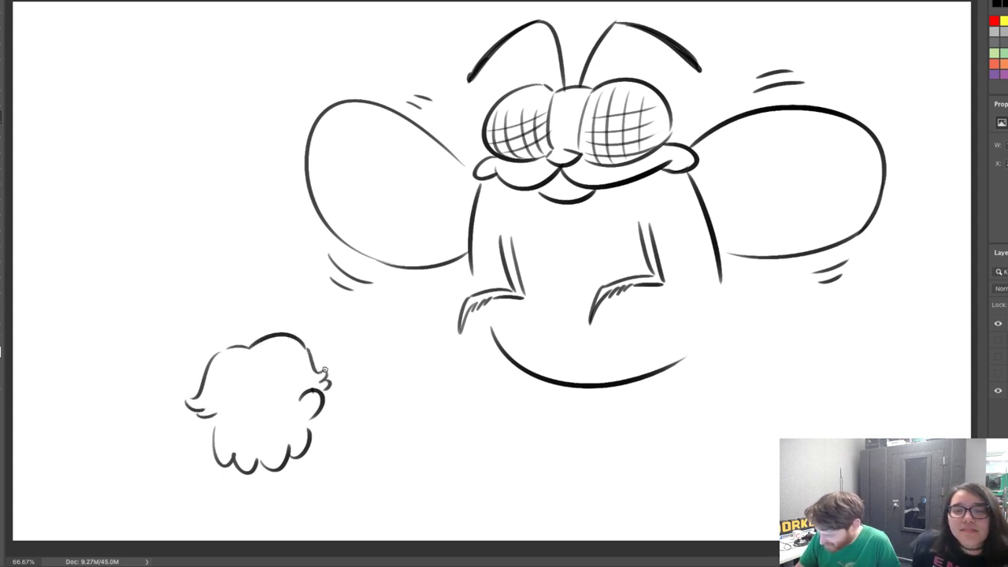
mouse_move(235, 391)
left_mouse_down()
mouse_move(235, 402)
mouse_move(273, 388)
mouse_move(268, 408)
mouse_move(236, 386)
mouse_move(272, 372)
left_mouse_up()
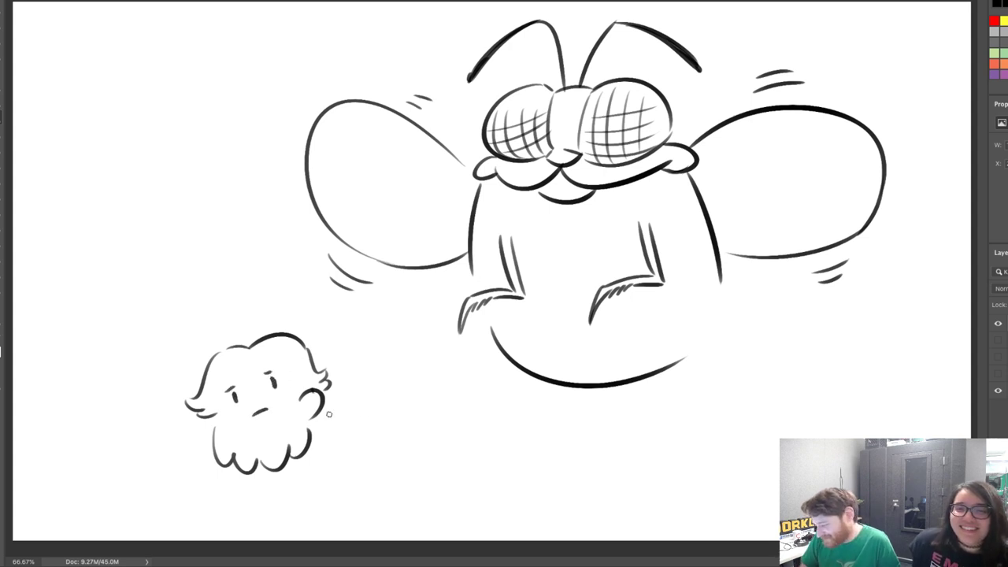
Draw a slanted line running down and outward from the bearded character's ear
left_click_drag(324, 412, 371, 451)
key("ctrl+z")
left_click_drag(321, 407, 368, 459)
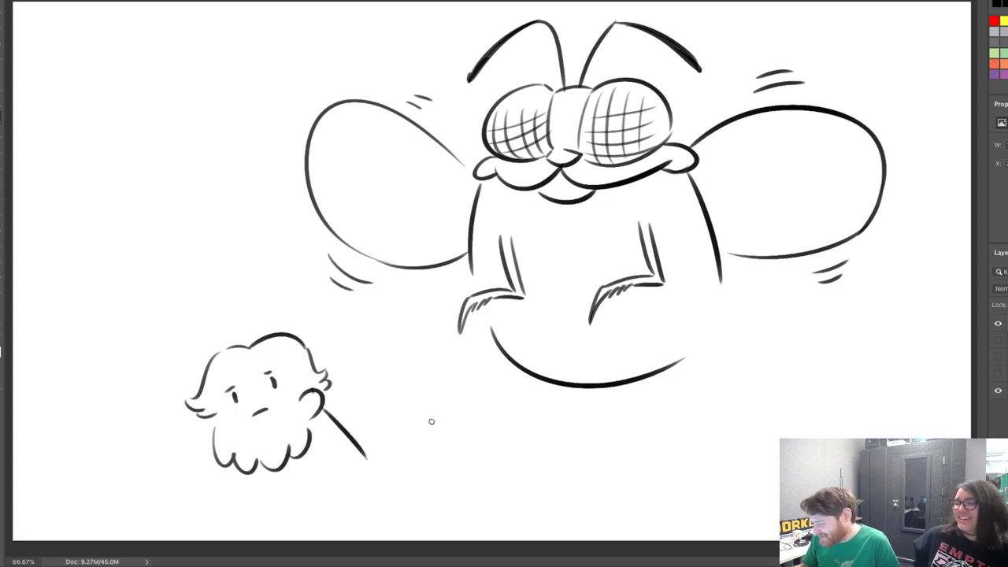
Draw the fly's left hind leg hanging from the belly and add a small tongue detail inside its mouth
mouse_move(524, 374)
left_mouse_down()
mouse_move(550, 413)
mouse_move(540, 466)
left_mouse_up()
mouse_move(550, 419)
left_mouse_down()
mouse_move(549, 476)
mouse_move(545, 468)
left_mouse_up()
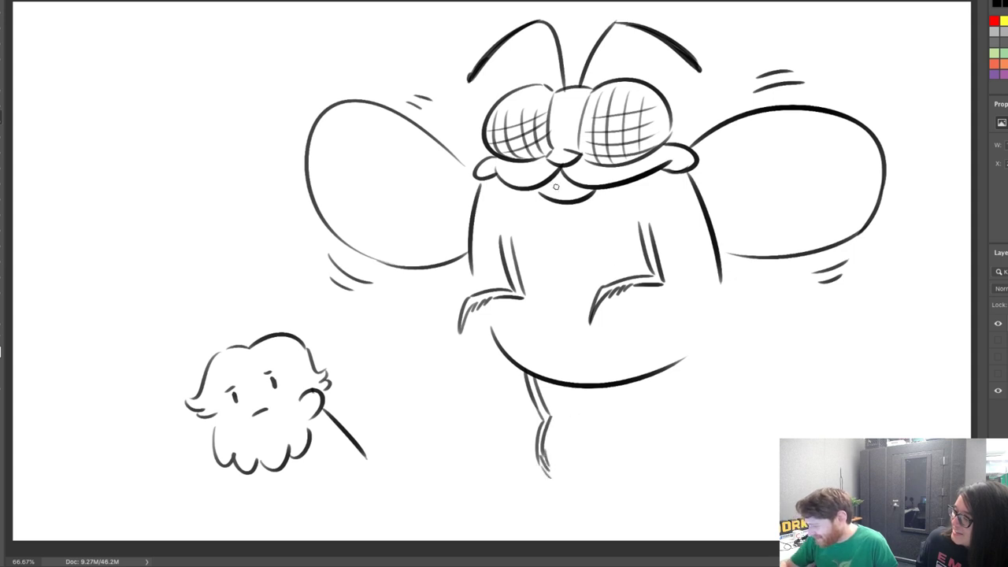
left_click_drag(560, 181, 564, 176)
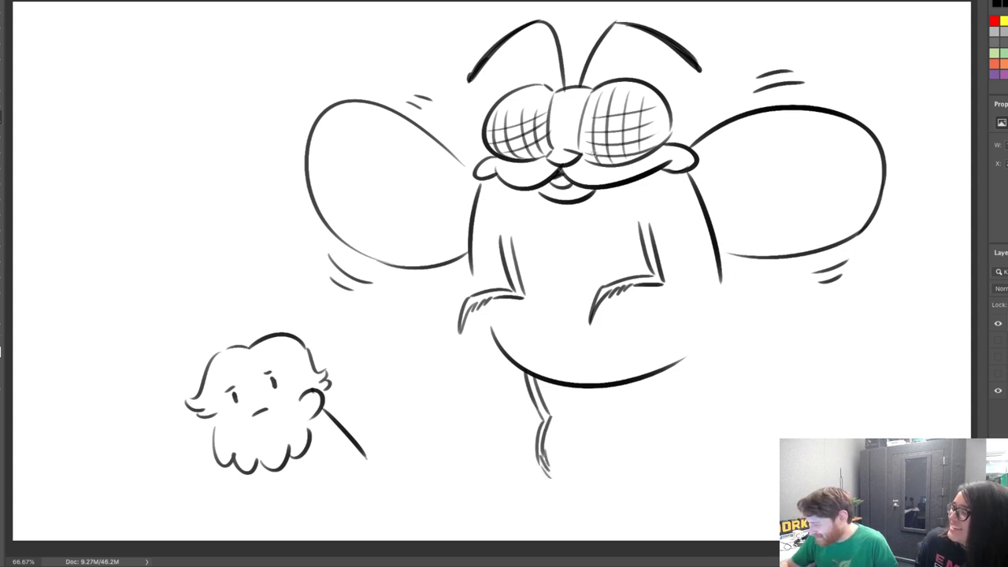
Draw the fly's hairy right hind leg and close the right side of its body outline
mouse_move(659, 375)
left_mouse_down()
mouse_move(682, 413)
mouse_move(671, 455)
left_mouse_up()
left_click_drag(683, 411, 679, 455)
key("ctrl+z")
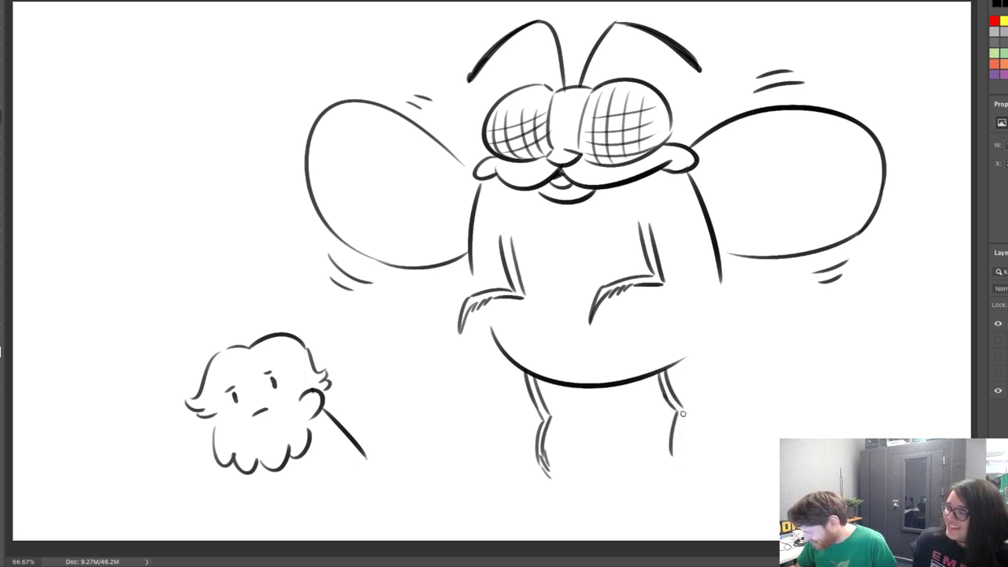
left_click_drag(682, 413, 678, 463)
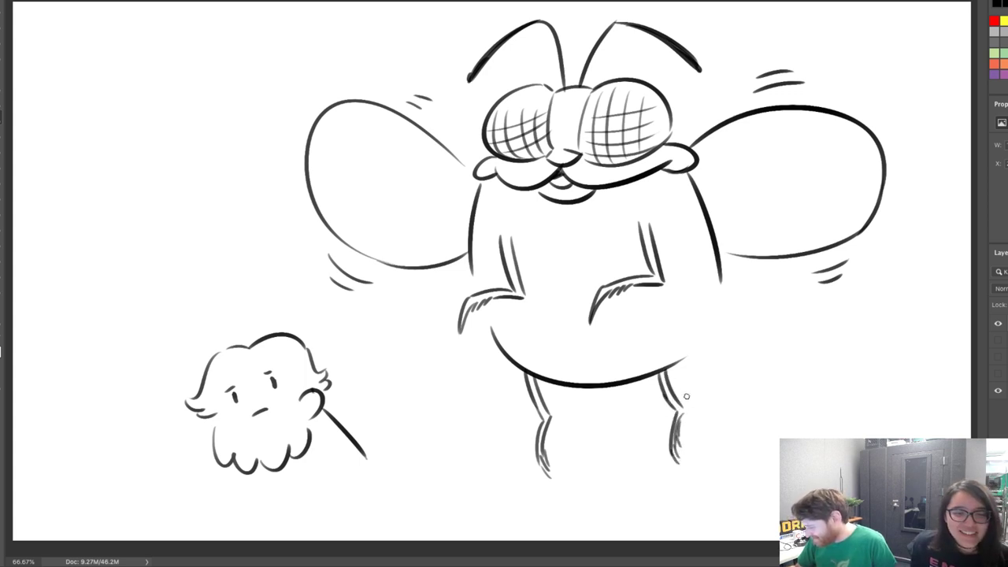
left_click_drag(686, 361, 720, 267)
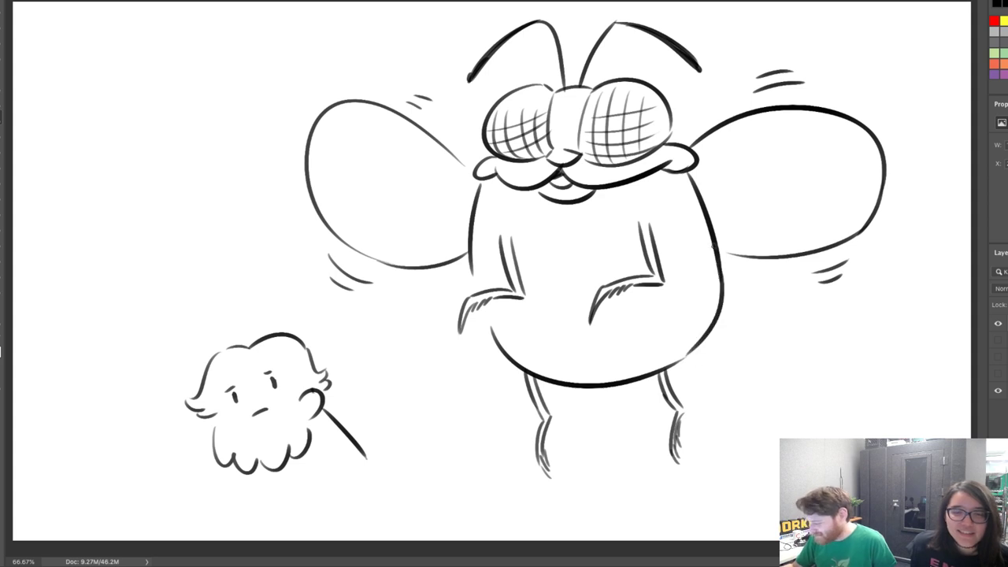
Draw a pair of tilted glasses beside the bearded head for a second small character
left_click_drag(84, 411, 145, 370)
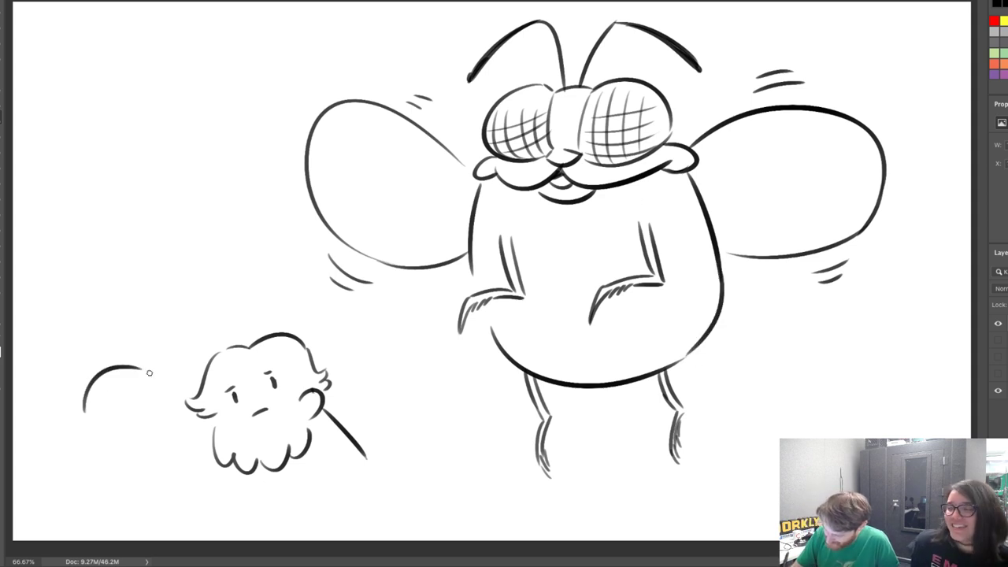
key("ctrl+z")
mouse_move(84, 429)
left_mouse_down()
mouse_move(92, 390)
mouse_move(120, 405)
mouse_move(134, 387)
mouse_move(156, 400)
mouse_move(165, 379)
mouse_move(156, 407)
left_mouse_up()
key("ctrl+z")
mouse_move(84, 372)
left_mouse_down()
mouse_move(60, 437)
mouse_move(113, 378)
mouse_move(106, 371)
left_mouse_up()
key("ctrl+z")
key("ctrl+z")
key("ctrl+z")
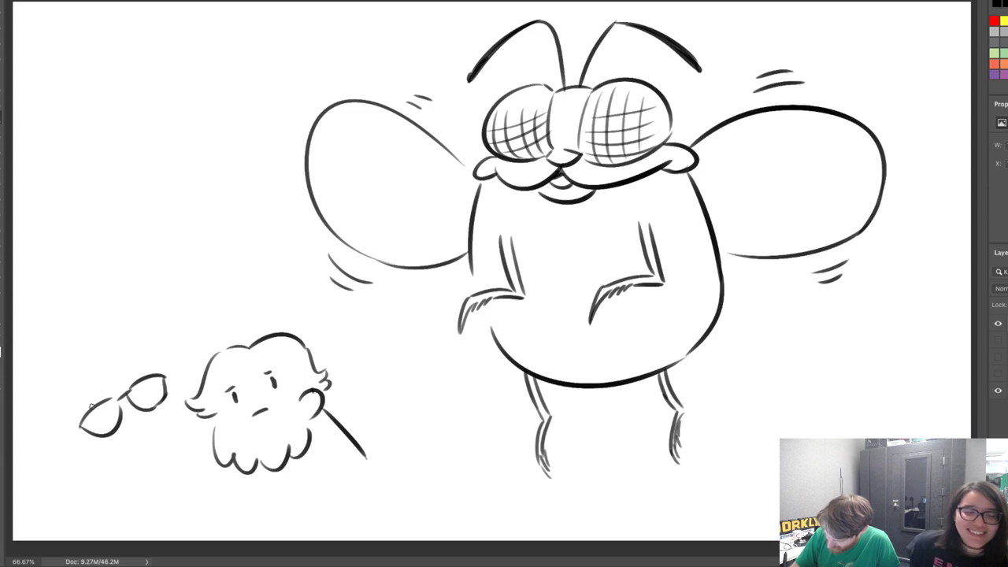
Draw the curved top of the second character's head over the glasses
mouse_move(90, 407)
left_mouse_down()
mouse_move(109, 369)
mouse_move(167, 359)
mouse_move(152, 332)
mouse_move(185, 367)
left_mouse_up()
key("ctrl+z")
key("ctrl+z")
key("ctrl+z")
left_click_drag(76, 407, 186, 356)
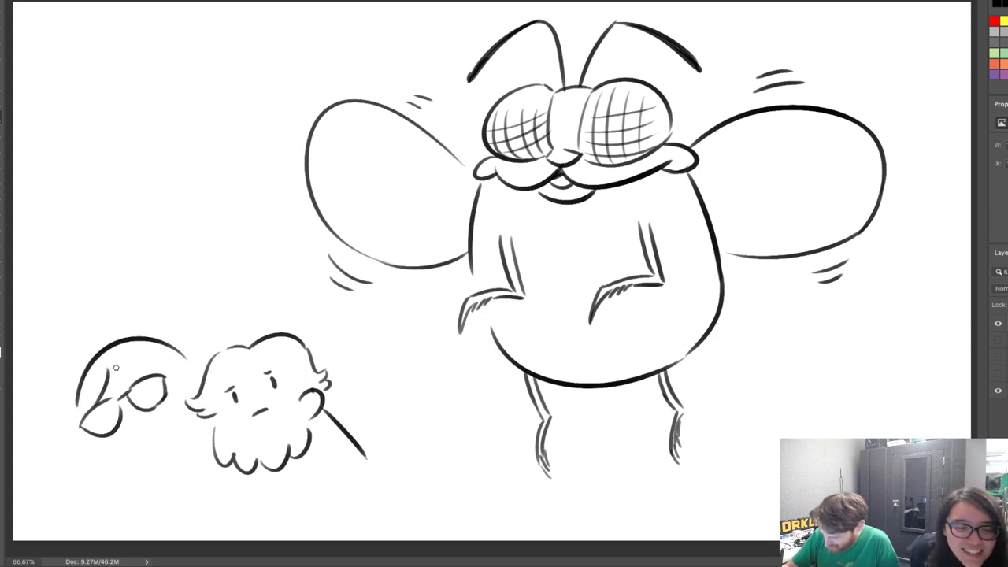
Draw a pointed hair parting on the second character's forehead, sweeping down to both lenses of the glasses
left_click_drag(112, 369, 146, 372)
key("ctrl+z")
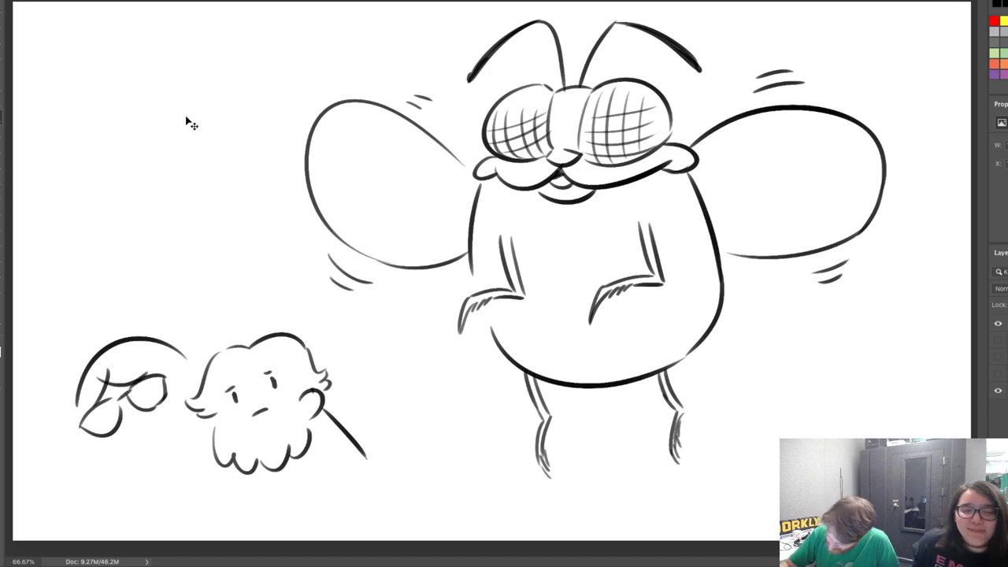
key("ctrl+z")
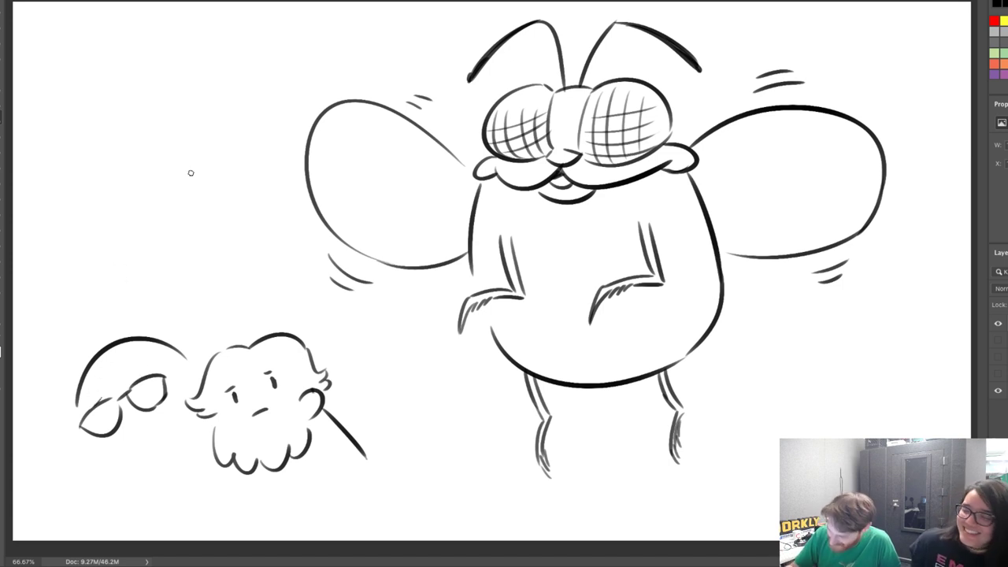
left_click_drag(131, 354, 151, 376)
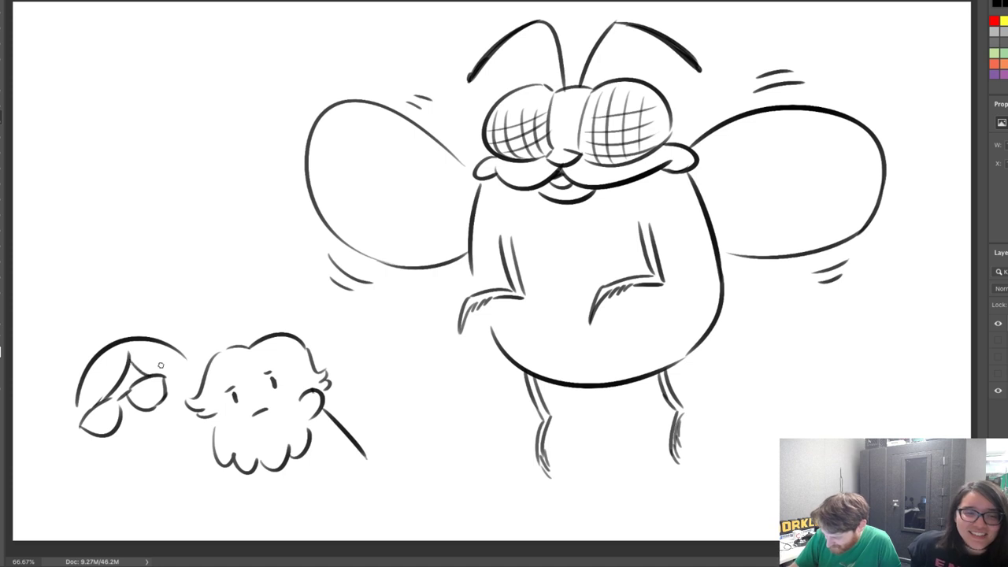
Draw the second character's curved chin and a short, straight mouth beneath the glasses
left_click_drag(100, 443, 170, 401)
key("ctrl+z")
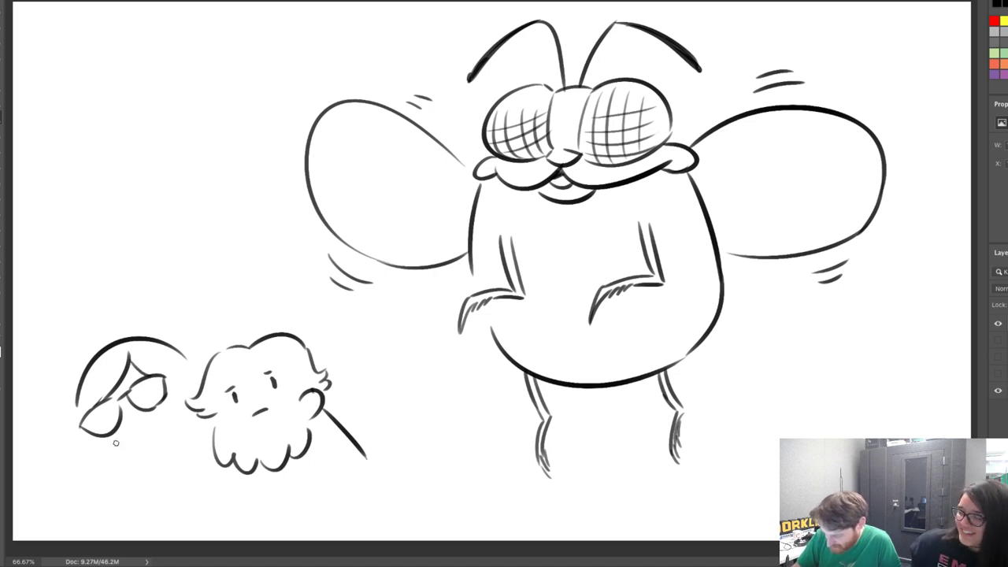
left_click_drag(107, 445, 184, 408)
key("ctrl+z")
mouse_move(104, 446)
left_mouse_down()
mouse_move(175, 417)
mouse_move(139, 432)
mouse_move(153, 421)
left_mouse_up()
key("ctrl+z")
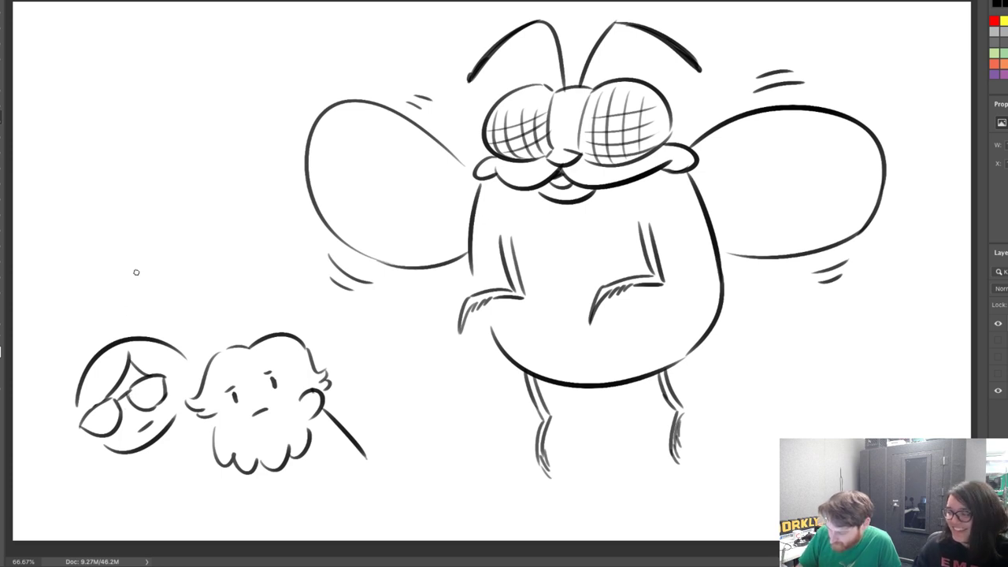
Add the second character's flicked hair ends and cheek line, and extend the hair to meet the bearded head
mouse_move(95, 434)
left_mouse_down()
mouse_move(82, 461)
mouse_move(102, 463)
left_mouse_up()
left_click_drag(170, 392, 179, 403)
left_click_drag(186, 360, 201, 370)
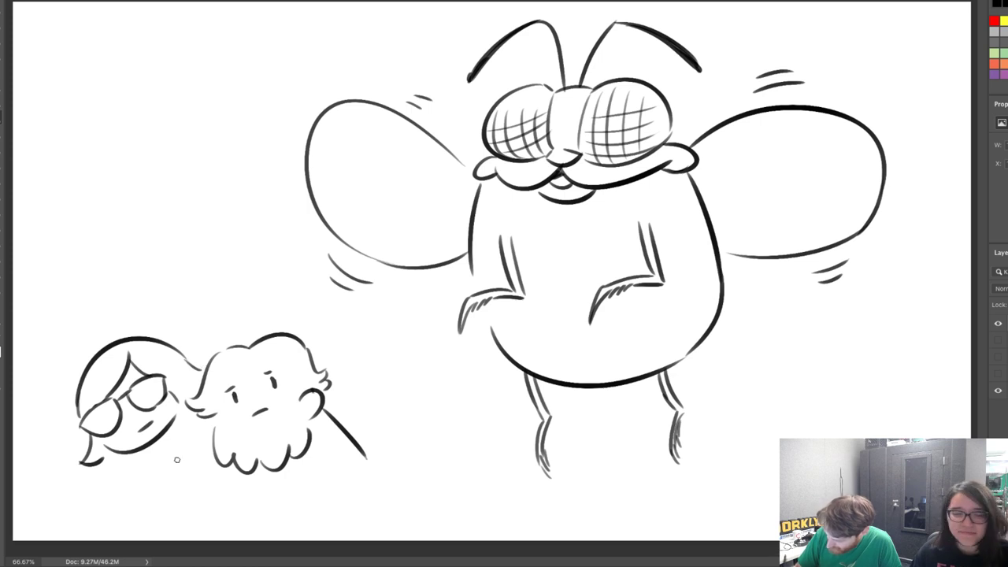
Draw the second character's neck and, below both heads, the top and slanted right edge of a large panel
mouse_move(133, 455)
left_mouse_down()
mouse_move(161, 459)
mouse_move(155, 444)
mouse_move(131, 478)
left_mouse_up()
key("ctrl+z")
left_click_drag(65, 498, 236, 477)
key("ctrl+z")
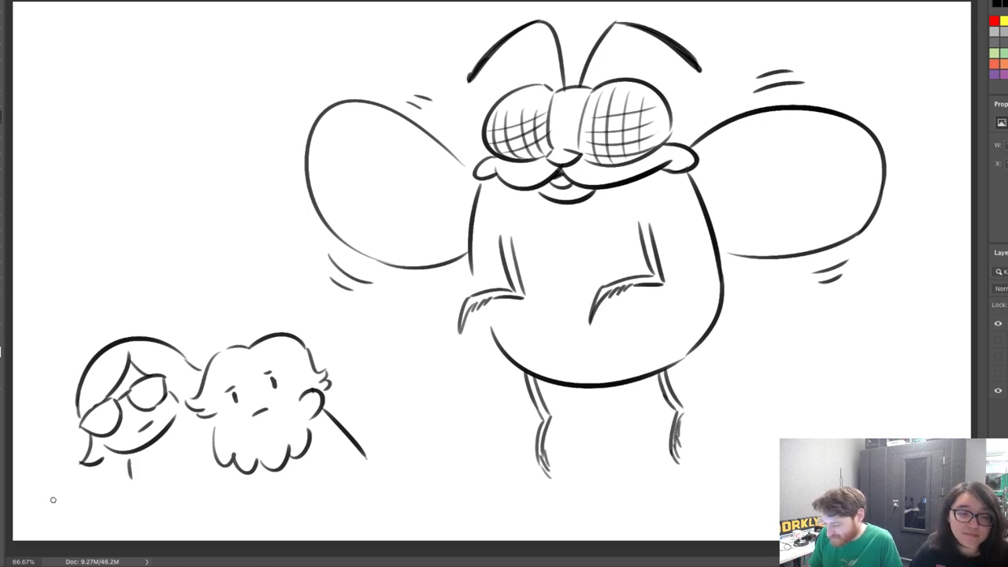
mouse_move(53, 499)
left_mouse_down()
mouse_move(228, 488)
mouse_move(254, 537)
left_mouse_up()
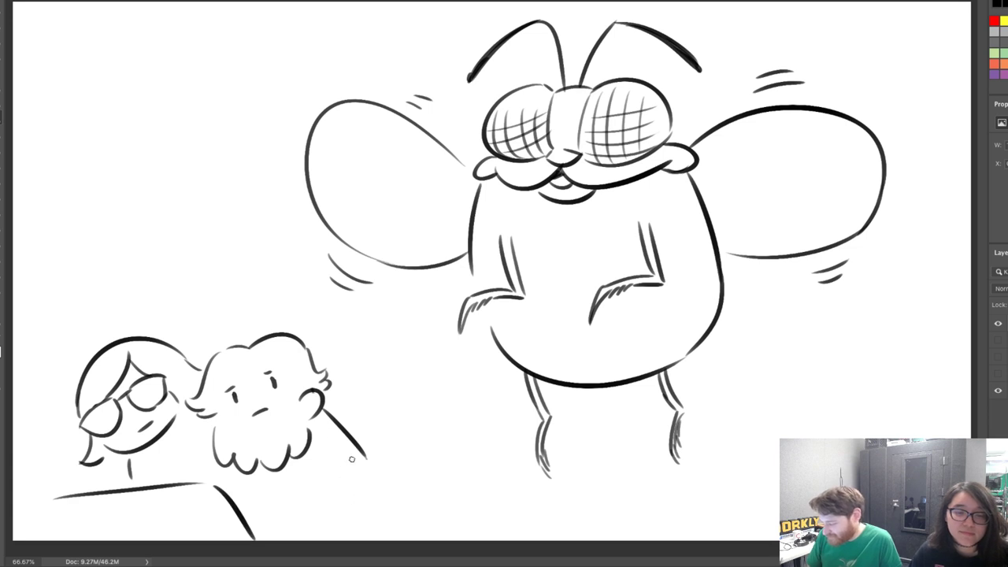
Draw a large curved chair back behind the bearded character and two slanted lines below the ear
mouse_move(353, 392)
left_mouse_down()
mouse_move(434, 460)
mouse_move(416, 528)
left_mouse_up()
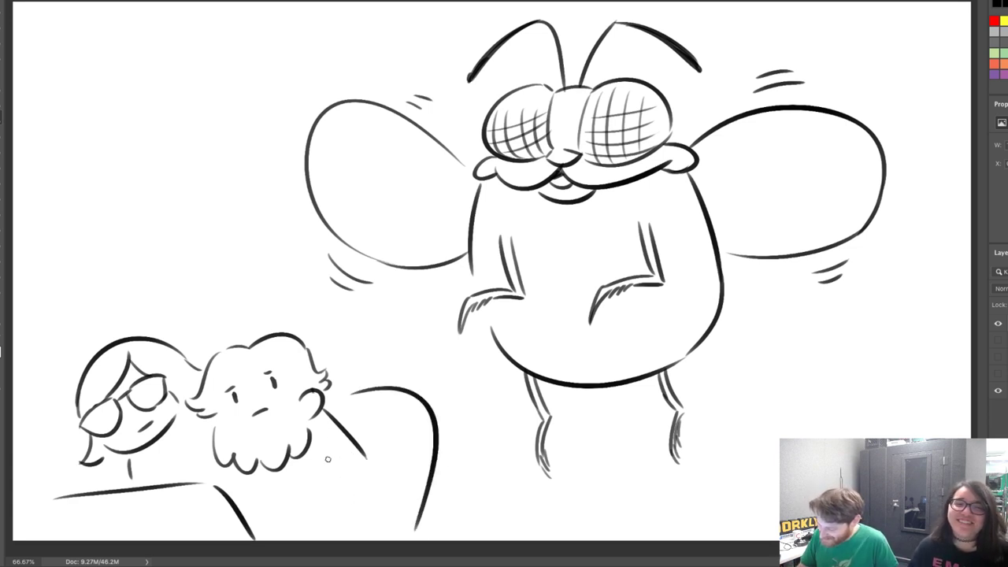
left_click_drag(319, 440, 332, 487)
key("ctrl+z")
mouse_move(317, 439)
left_mouse_down()
mouse_move(332, 488)
mouse_move(361, 486)
left_mouse_up()
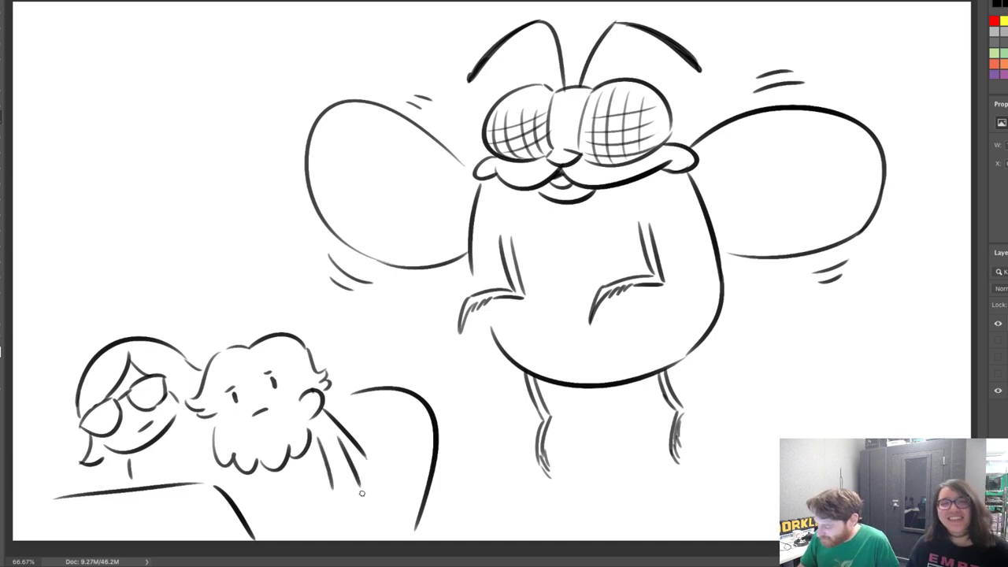
key("ctrl+z")
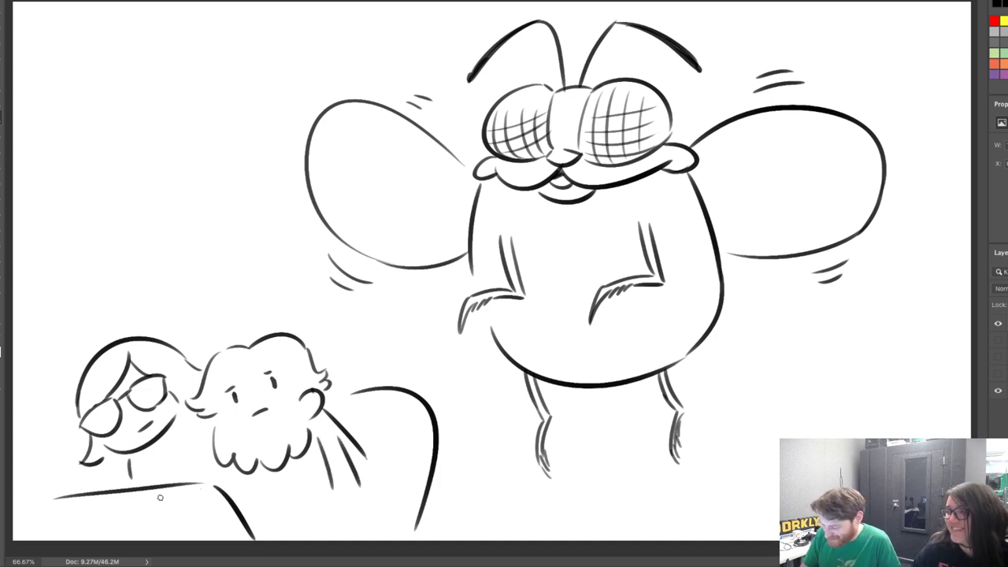
Add inner parallel lines along the panel's top and slanted edge, plus short neck and hair strokes around the bearded character
mouse_move(178, 494)
left_mouse_down()
mouse_move(207, 493)
mouse_move(241, 540)
left_mouse_up()
key("ctrl+z")
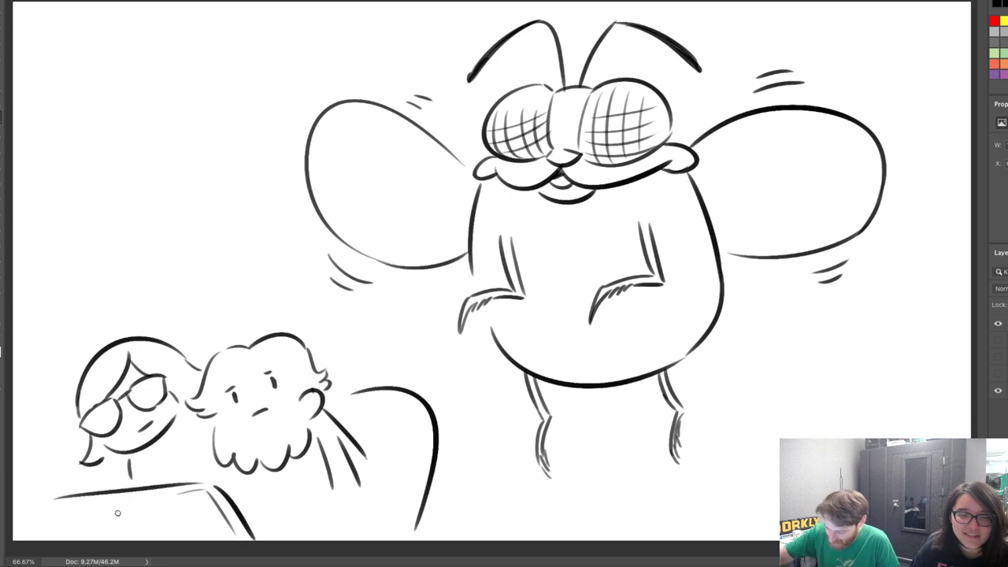
left_click_drag(68, 511, 188, 490)
key("ctrl+z")
left_click_drag(57, 510, 179, 496)
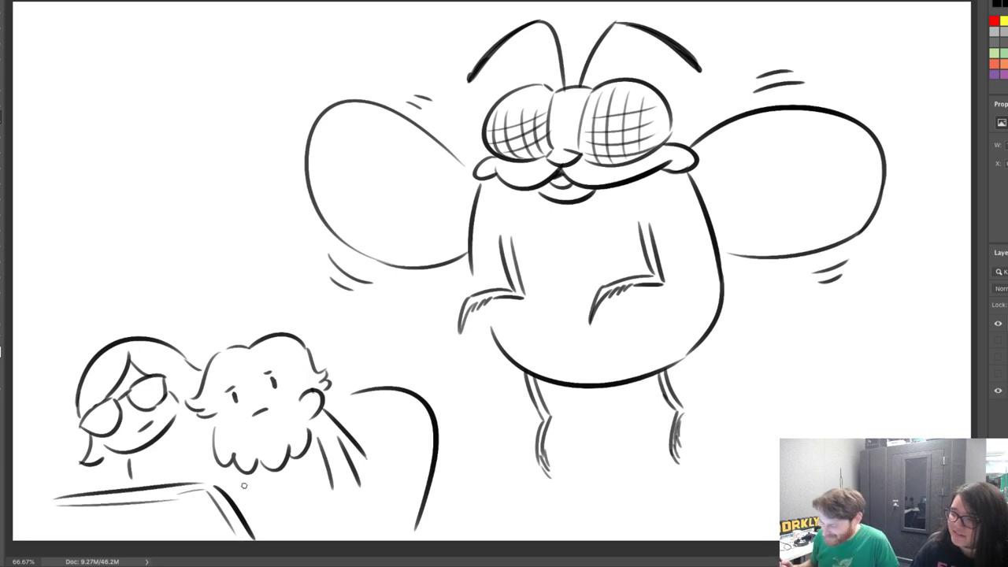
left_click_drag(186, 420, 205, 439)
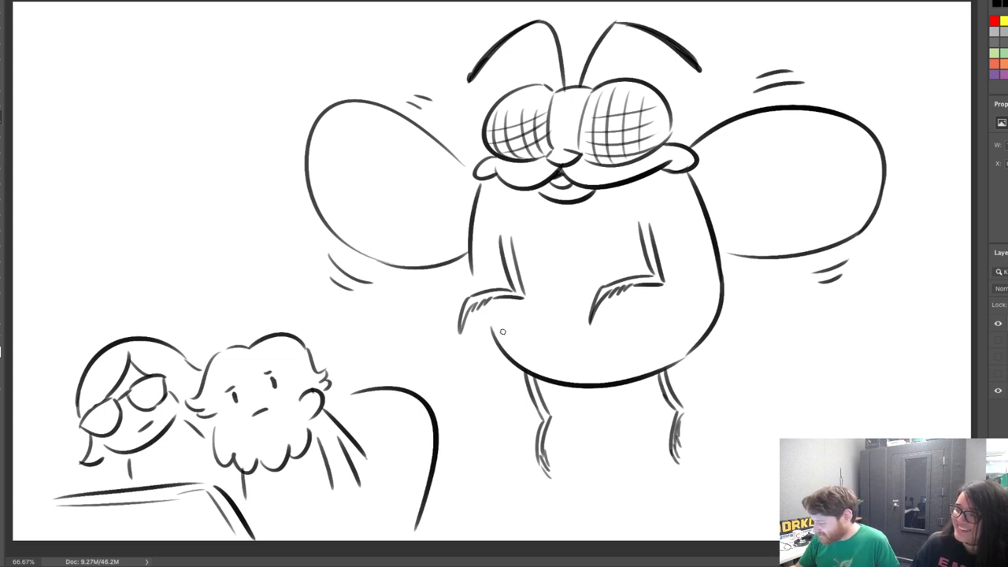
Draw a bent leg with doubled lines on the fly's lower belly, beneath its left foreleg
left_click_drag(507, 321, 520, 340)
left_click_drag(520, 340, 548, 324)
left_click_drag(513, 341, 553, 329)
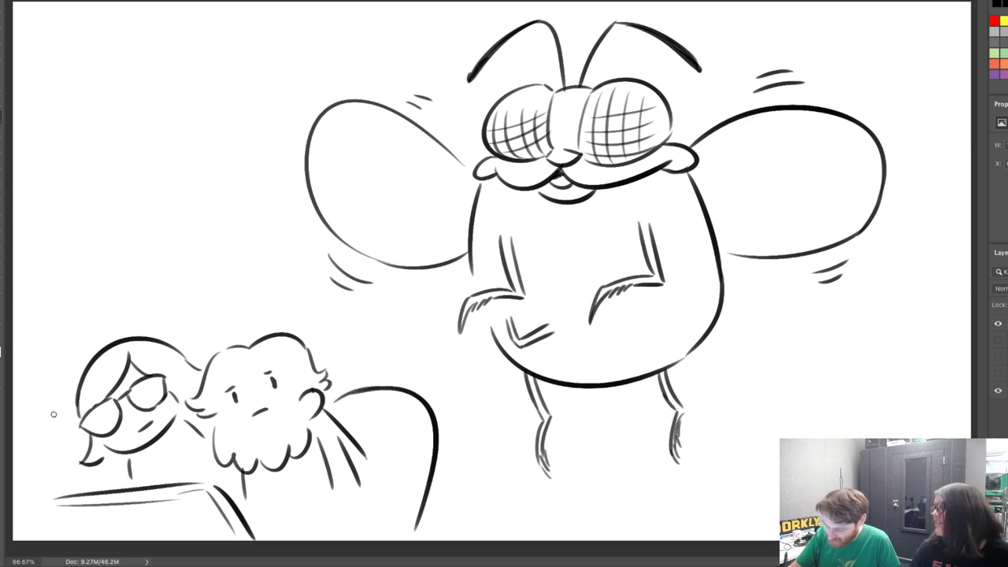
left_click_drag(62, 432, 86, 371)
key("ctrl+z")
left_click_drag(61, 448, 77, 396)
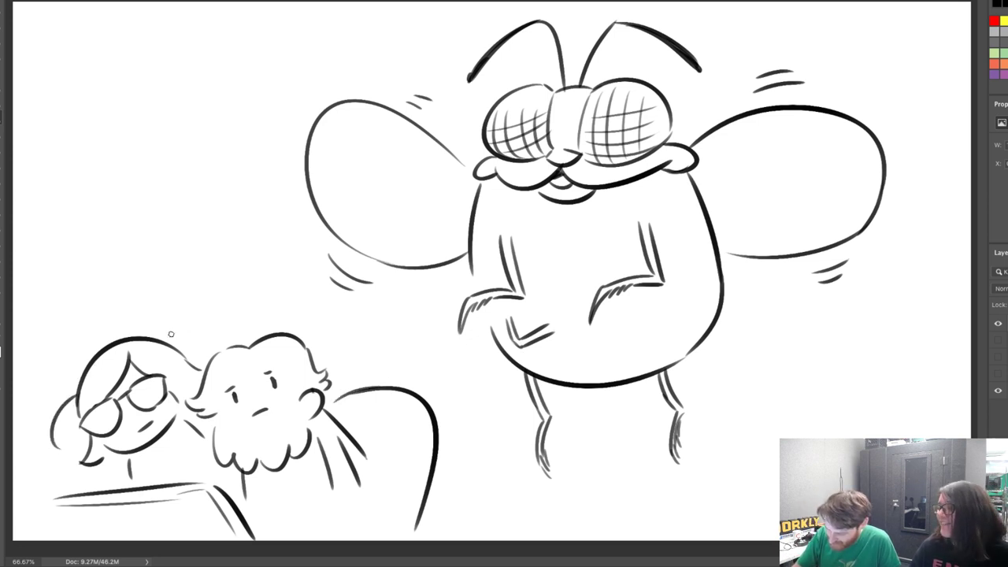
key("ctrl+z")
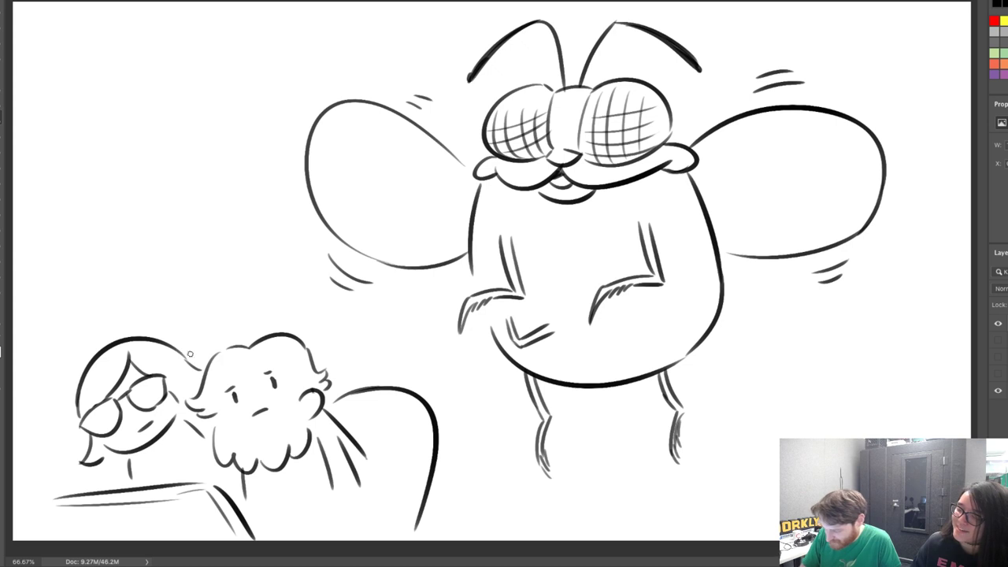
Draw an inner line along the chair back's right edge and add hooked feet for the fly's lower pair of legs
left_click_drag(412, 411, 407, 533)
key("ctrl+z")
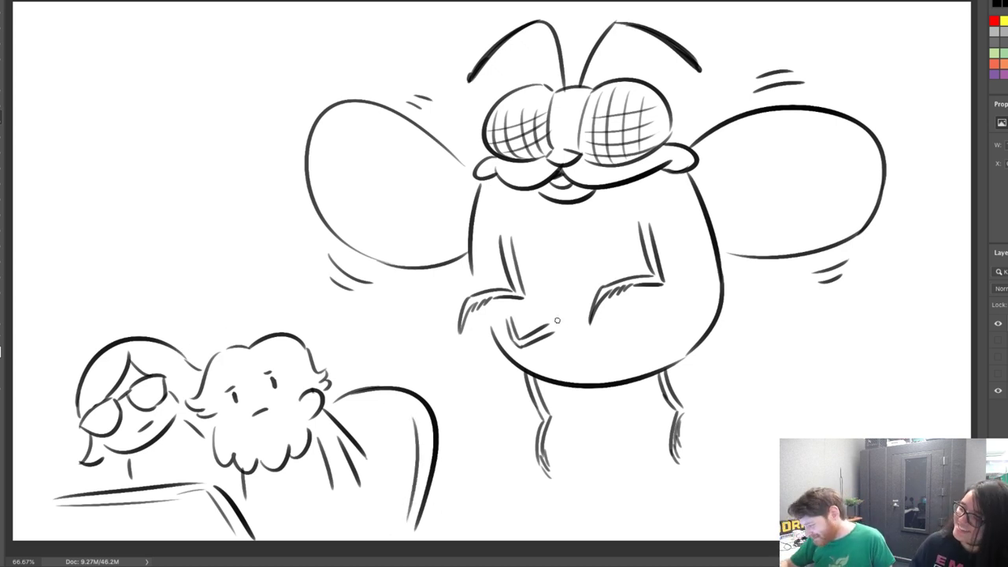
mouse_move(557, 321)
left_mouse_down()
mouse_move(568, 346)
mouse_move(581, 336)
mouse_move(599, 344)
mouse_move(610, 327)
mouse_move(669, 336)
left_mouse_up()
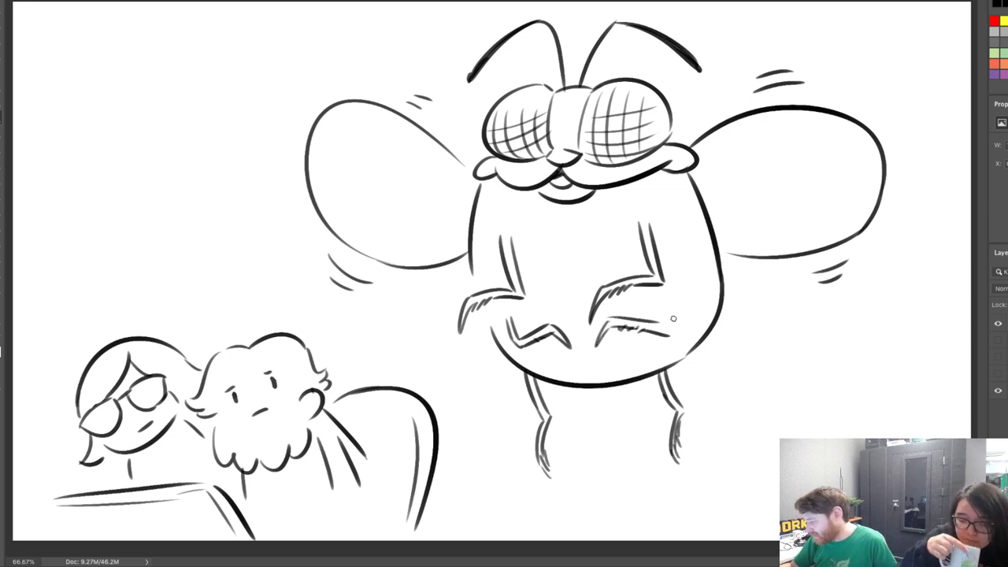
Draw the fly's upper foreleg segments up to its head and curved lines joining the forelegs to the body's sides
mouse_move(496, 184)
left_mouse_down()
mouse_move(519, 221)
mouse_move(508, 226)
mouse_move(522, 224)
mouse_move(523, 261)
left_mouse_up()
left_click_drag(616, 218, 676, 174)
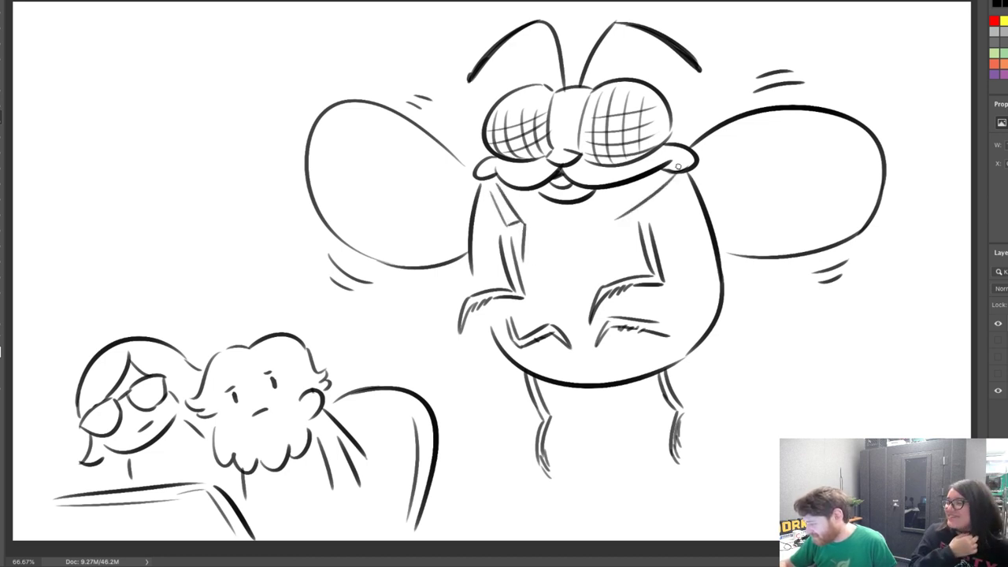
left_click_drag(619, 219, 693, 183)
left_click_drag(643, 235, 655, 233)
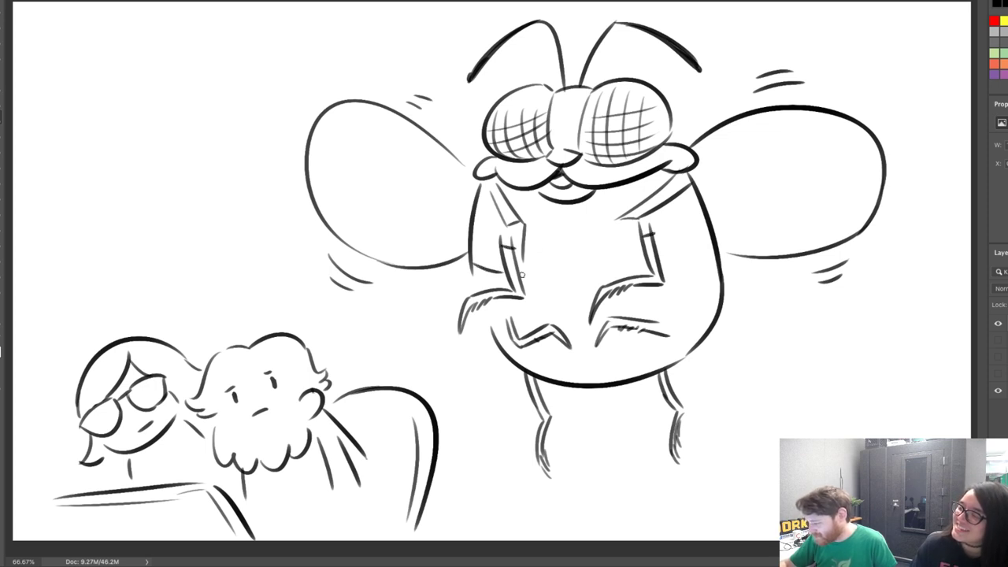
mouse_move(472, 262)
left_mouse_down()
mouse_move(506, 283)
mouse_move(524, 257)
left_mouse_up()
mouse_move(619, 220)
left_mouse_down()
mouse_move(665, 268)
mouse_move(711, 235)
left_mouse_up()
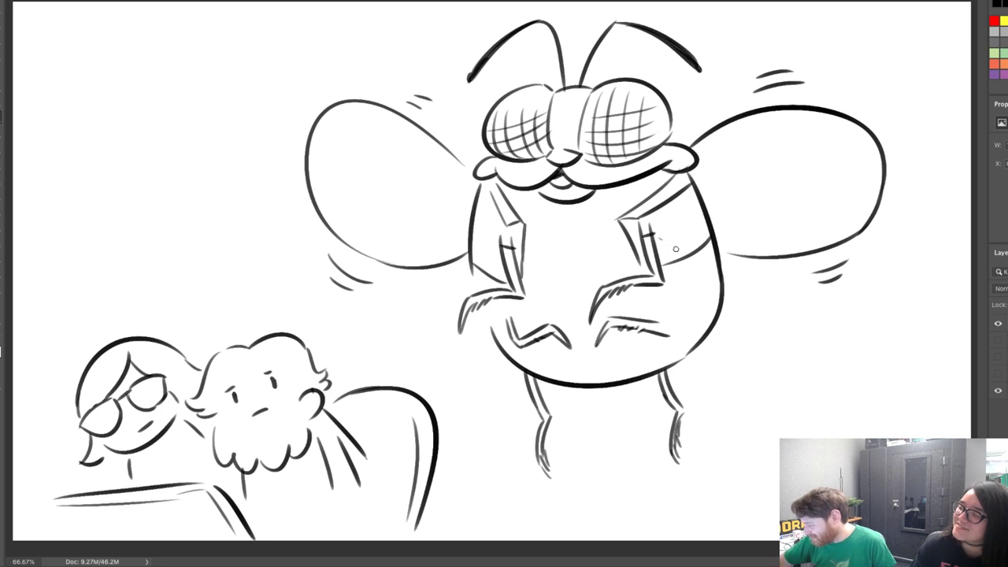
Crosshatch the areas between the forelegs and the body outline on both sides of the fly's chest
left_click_drag(654, 218, 693, 250)
left_click_drag(711, 213, 668, 239)
mouse_move(685, 192)
left_mouse_down()
mouse_move(668, 253)
mouse_move(678, 250)
left_mouse_up()
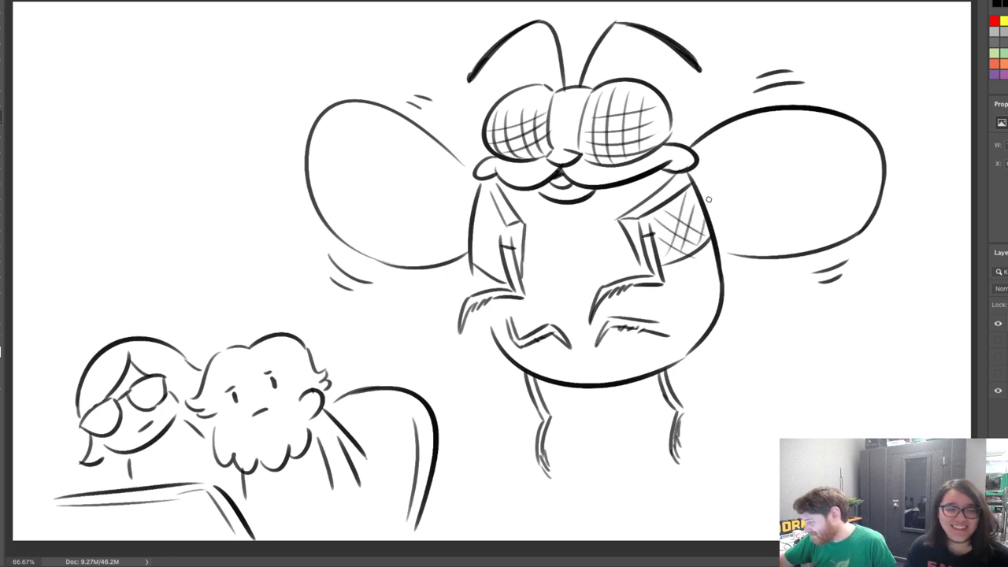
left_click_drag(476, 235, 501, 277)
left_click_drag(493, 197, 474, 263)
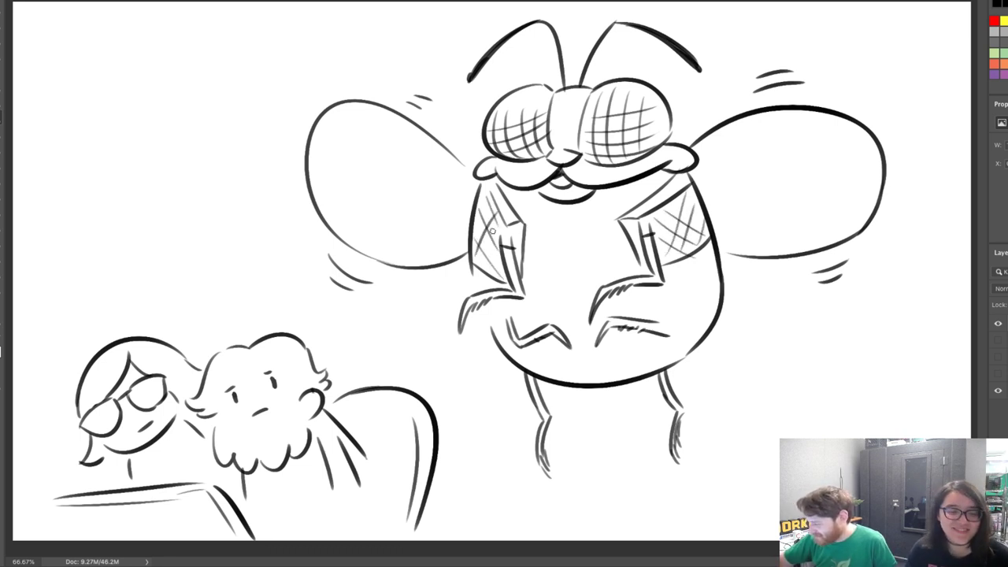
left_click_drag(504, 229, 487, 265)
left_click_drag(501, 250, 493, 272)
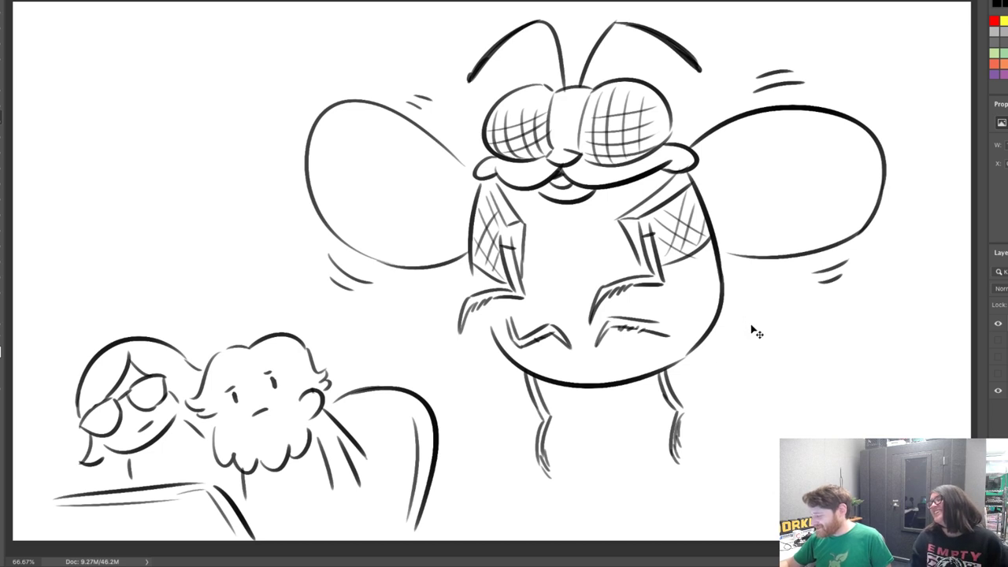
Add two motion lines beside the fly's lower body and redraw the inner edge of its right eye as a bolder curve
mouse_move(745, 326)
left_mouse_down()
mouse_move(734, 353)
mouse_move(743, 355)
left_mouse_up()
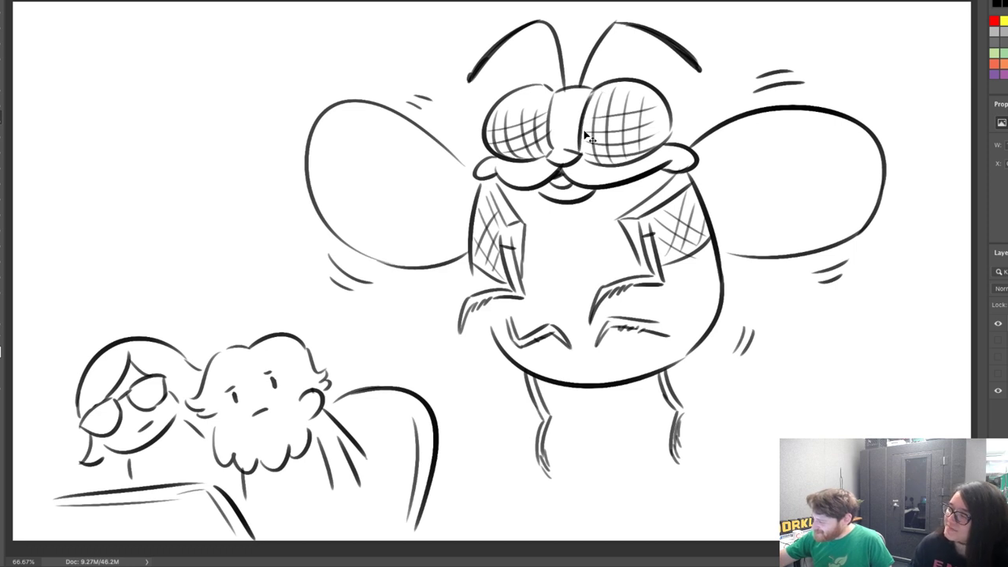
key("ctrl+z")
left_click_drag(581, 149, 592, 91)
key("ctrl+z")
key("ctrl+z")
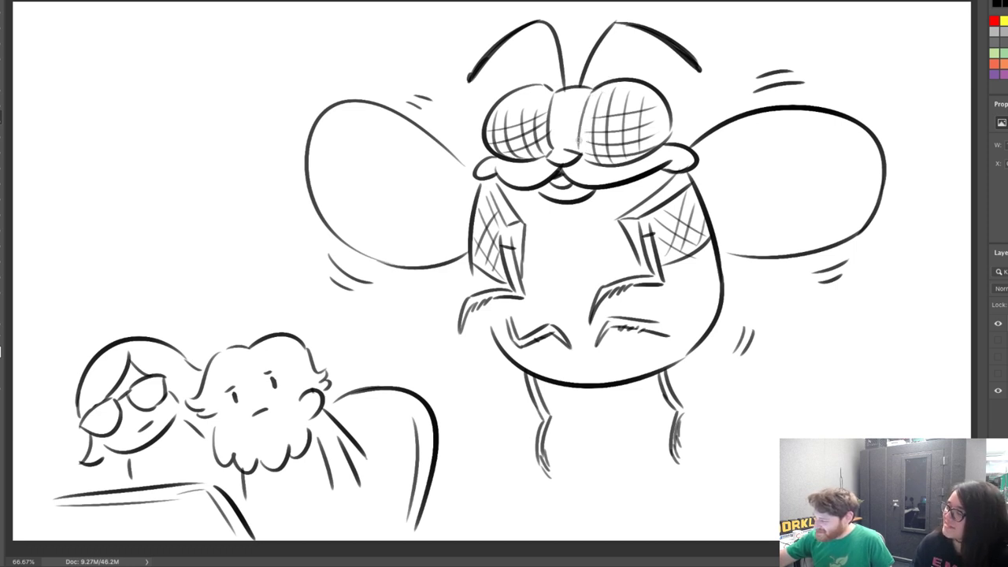
left_click_drag(580, 147, 595, 85)
key("ctrl+z")
left_click_drag(579, 148, 592, 90)
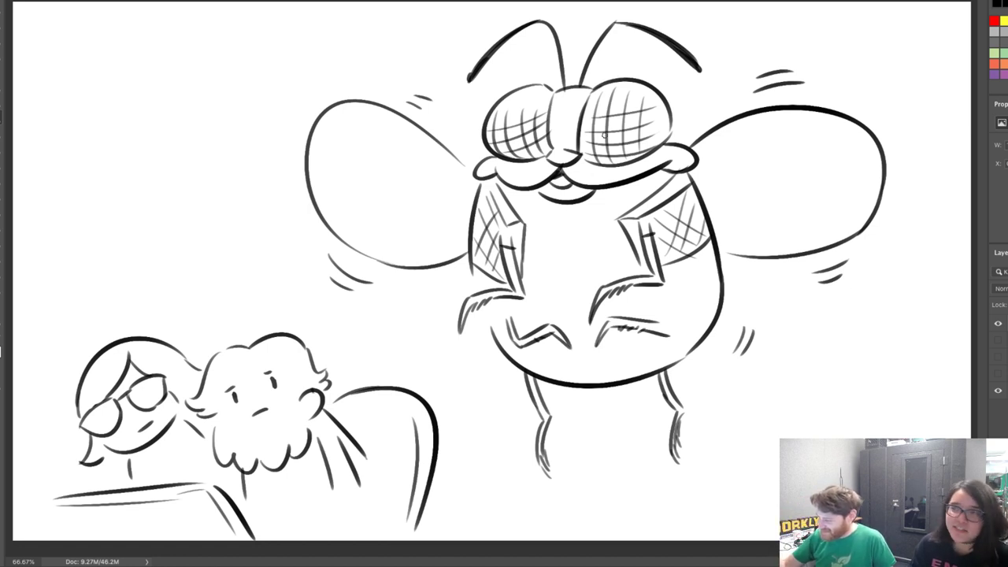
Hand-letter the fly's name in capitals in the empty area above its left wing, with an arrow pointing at the fly
mouse_move(144, 78)
left_mouse_down()
mouse_move(153, 106)
mouse_move(152, 67)
left_mouse_up()
mouse_move(164, 75)
left_mouse_down()
mouse_move(166, 97)
mouse_move(186, 83)
left_mouse_up()
mouse_move(168, 89)
left_mouse_down()
mouse_move(217, 52)
mouse_move(222, 63)
mouse_move(294, 52)
left_mouse_up()
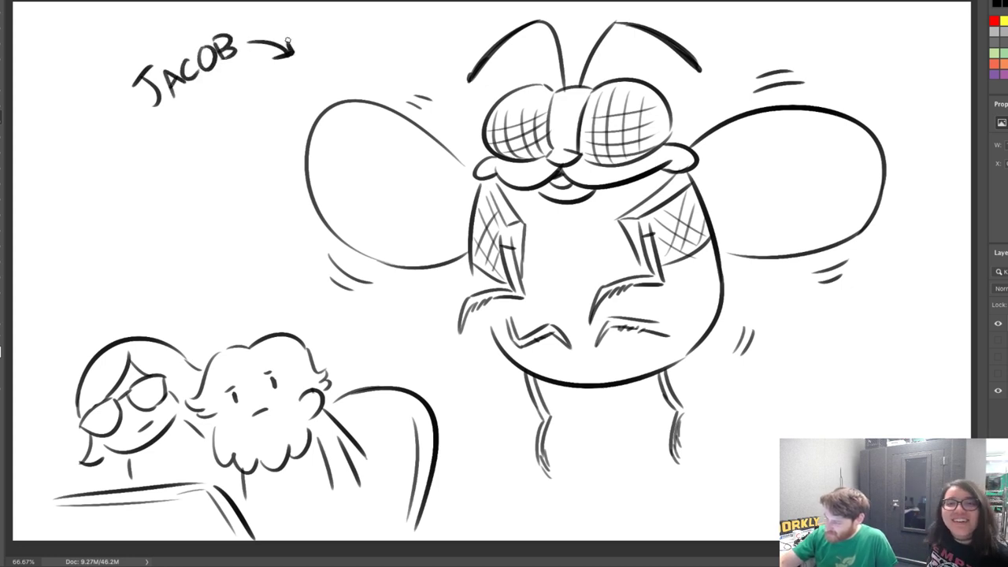
Hand-letter "(NOT THAT ONE)" in smaller slanted capitals over two lines beneath the name
left_click_drag(151, 128, 147, 158)
left_click_drag(159, 146, 185, 113)
mouse_move(201, 107)
left_mouse_down()
mouse_move(204, 115)
mouse_move(209, 97)
left_mouse_up()
left_click_drag(211, 104, 222, 107)
mouse_move(223, 106)
left_mouse_down()
mouse_move(228, 90)
mouse_move(225, 97)
left_mouse_up()
left_click_drag(229, 99, 230, 85)
left_click_drag(222, 88, 235, 84)
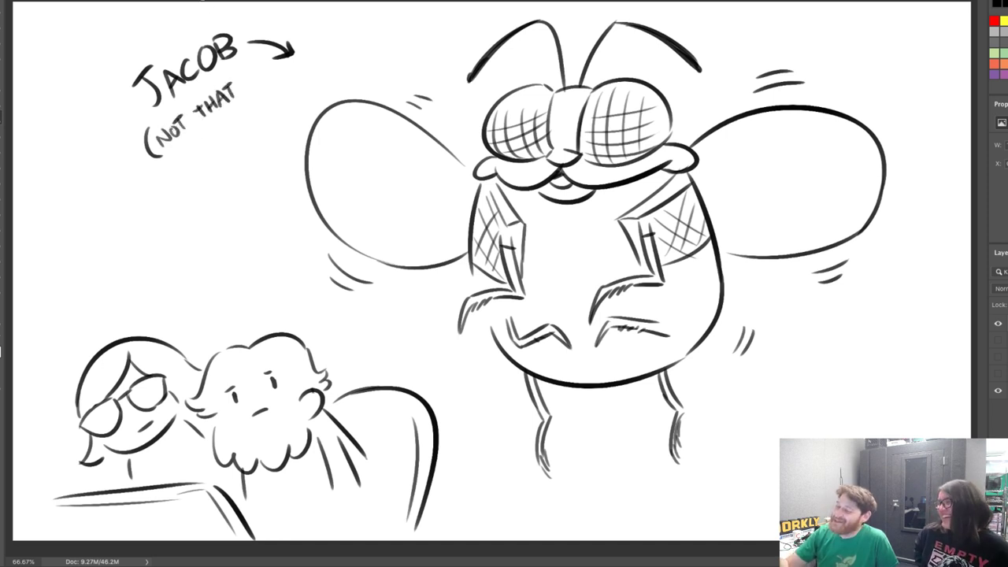
mouse_move(198, 117)
left_mouse_down()
mouse_move(237, 96)
mouse_move(208, 114)
left_mouse_up()
mouse_move(213, 96)
left_mouse_down()
mouse_move(224, 90)
mouse_move(214, 94)
mouse_move(225, 121)
left_mouse_up()
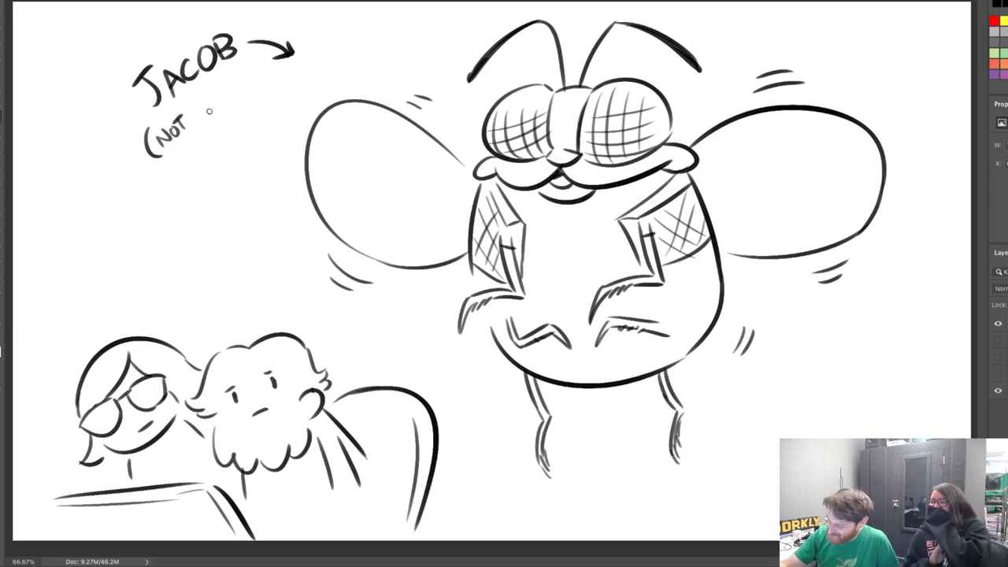
mouse_move(202, 101)
left_mouse_down()
mouse_move(237, 87)
mouse_move(205, 135)
mouse_move(230, 116)
mouse_move(241, 122)
left_mouse_up()
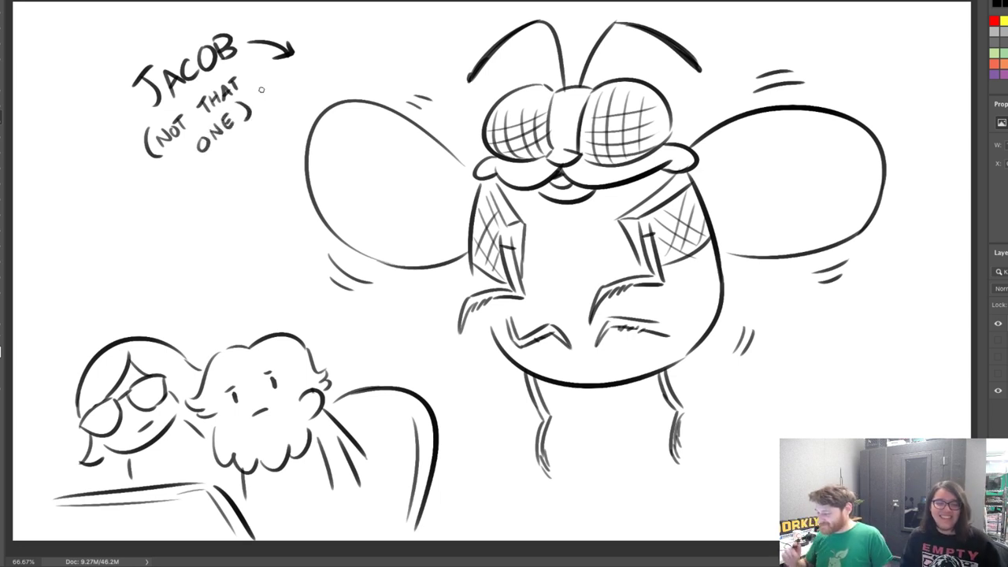
Draw small sweat drops beside the bearded head and the upper segment of the fly's lower right leg
mouse_move(322, 337)
left_mouse_down()
mouse_move(331, 351)
mouse_move(341, 347)
left_mouse_up()
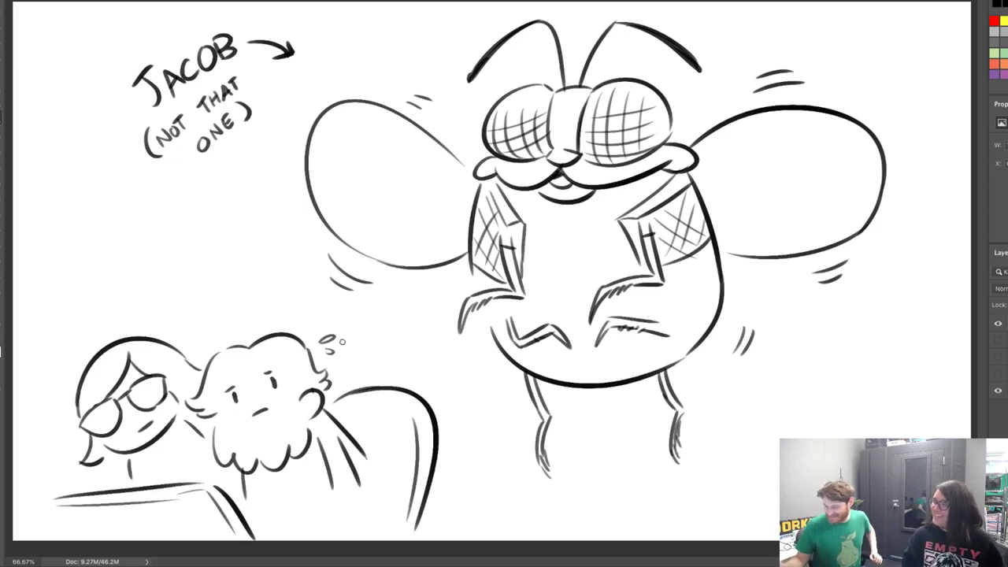
left_click_drag(659, 323, 676, 309)
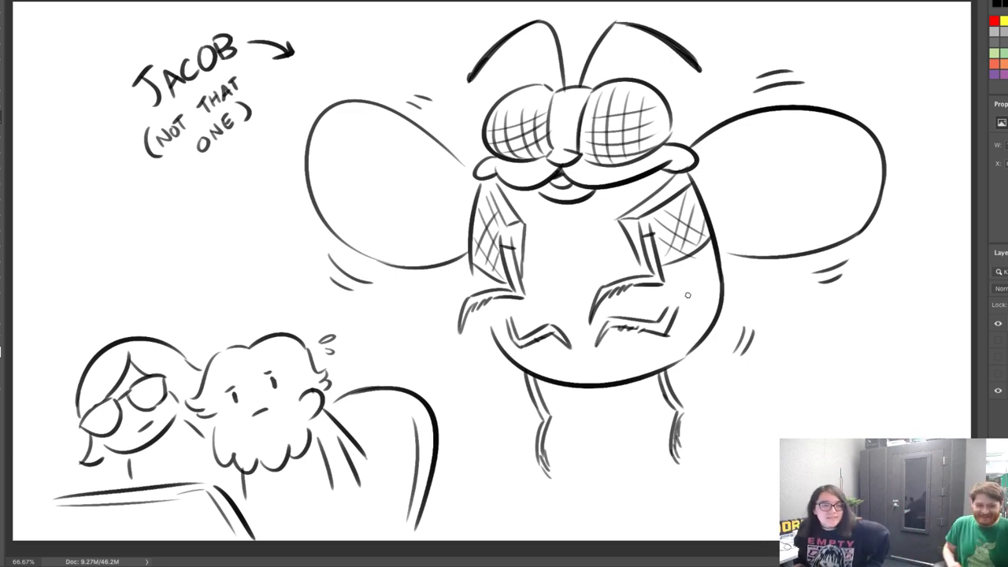
Hide the fly cartoon and, on a blank layer, draw a horse-like head in left-facing profile with a pointed ear
left_click(1000, 323)
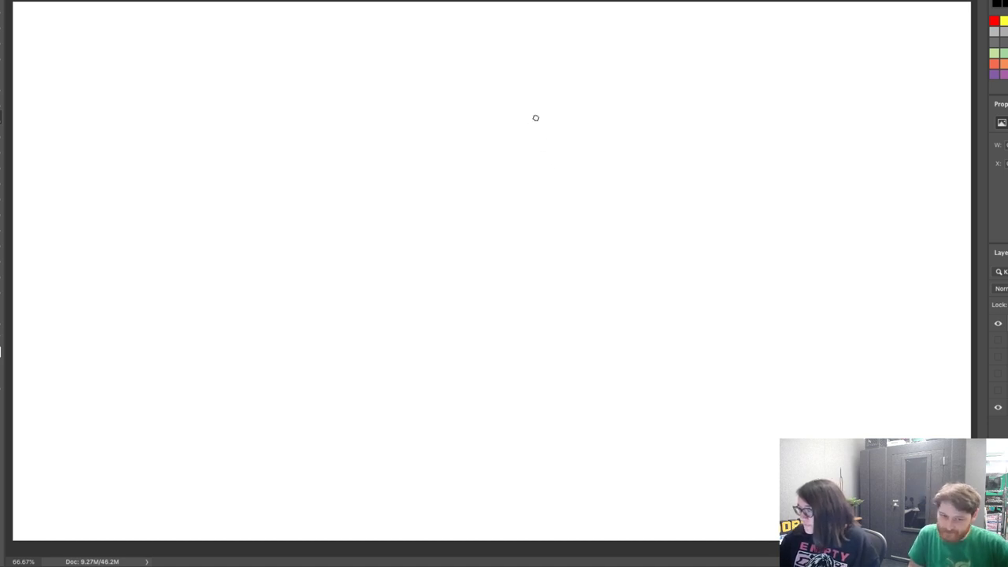
mouse_move(569, 93)
left_mouse_down()
mouse_move(541, 103)
mouse_move(524, 93)
mouse_move(560, 52)
mouse_move(589, 59)
left_mouse_up()
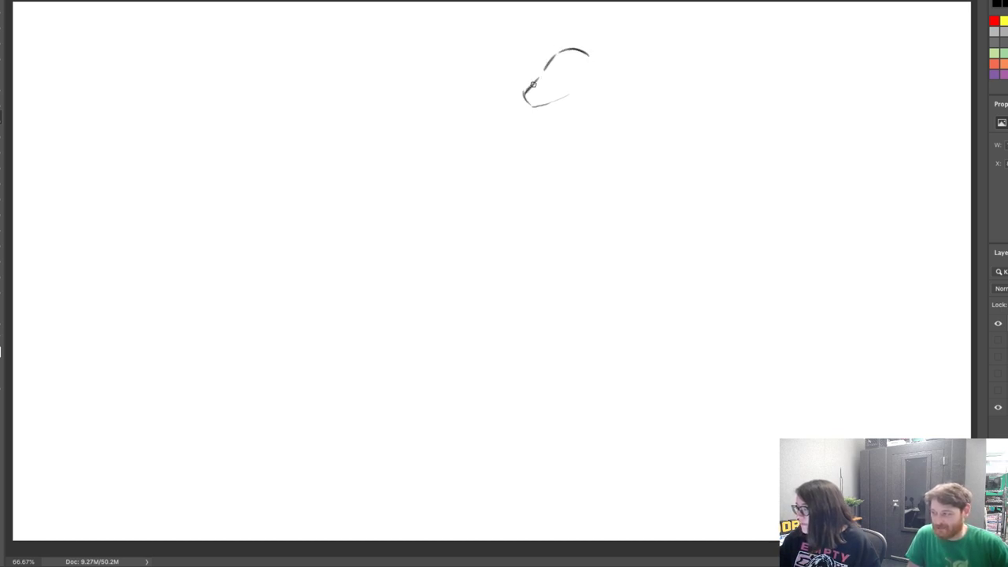
mouse_move(533, 84)
left_mouse_down()
mouse_move(551, 57)
mouse_move(525, 93)
mouse_move(533, 104)
mouse_move(583, 81)
mouse_move(583, 91)
mouse_move(591, 78)
mouse_move(587, 90)
mouse_move(593, 74)
mouse_move(579, 82)
mouse_move(595, 51)
mouse_move(560, 52)
mouse_move(593, 53)
mouse_move(607, 39)
mouse_move(596, 63)
mouse_move(612, 36)
left_mouse_up()
left_click(593, 55)
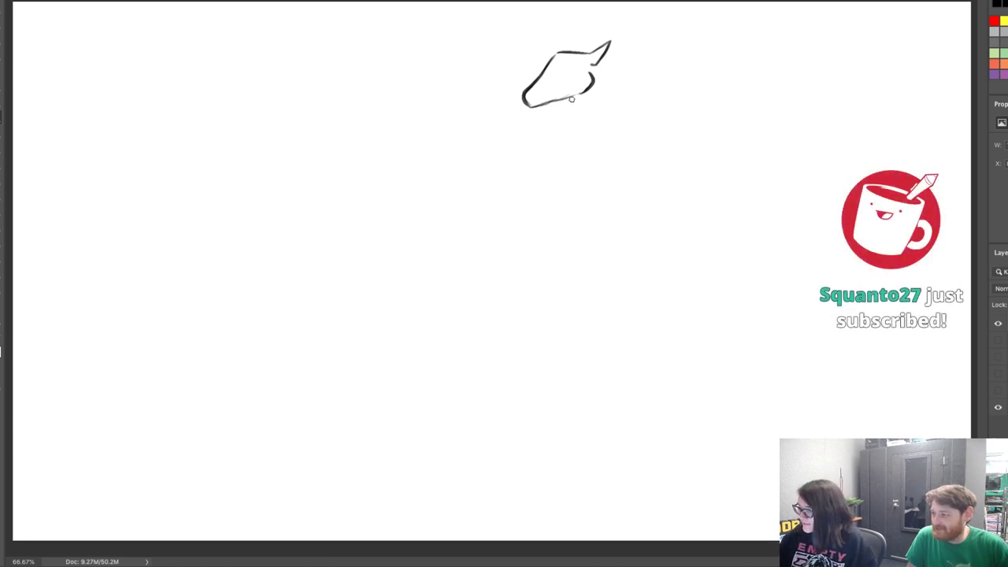
Sketch the animal's neck and a light, rough outline of its chest, belly, back and rump
left_click_drag(575, 101, 595, 138)
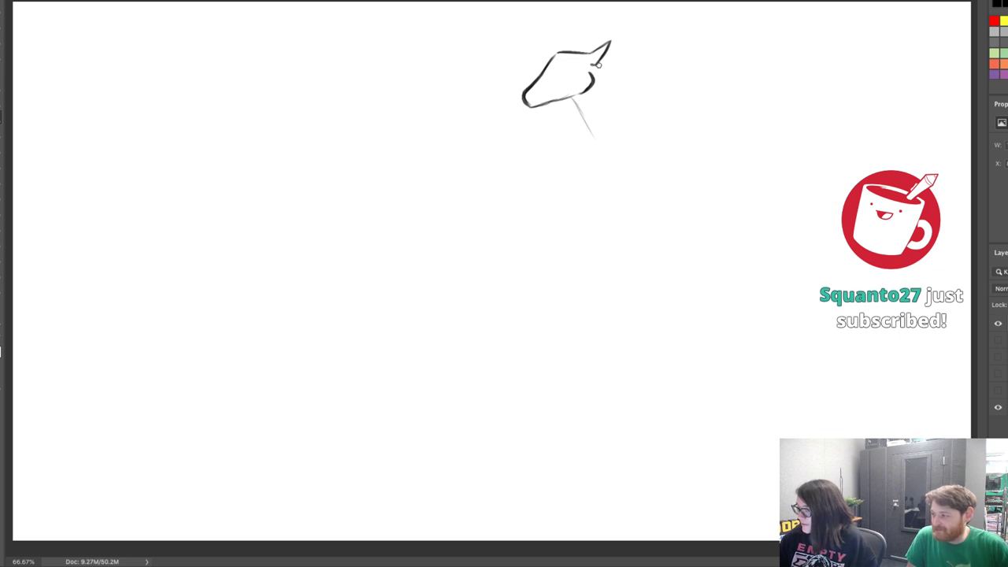
left_click_drag(599, 68, 617, 100)
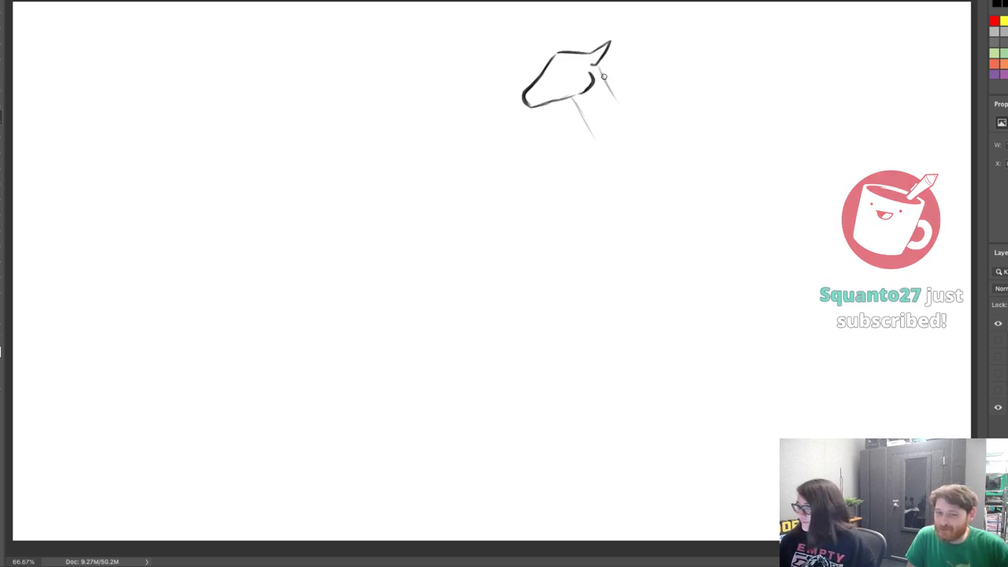
mouse_move(598, 67)
left_mouse_down()
mouse_move(646, 125)
mouse_move(602, 167)
mouse_move(633, 193)
left_mouse_up()
left_click_drag(619, 100, 685, 149)
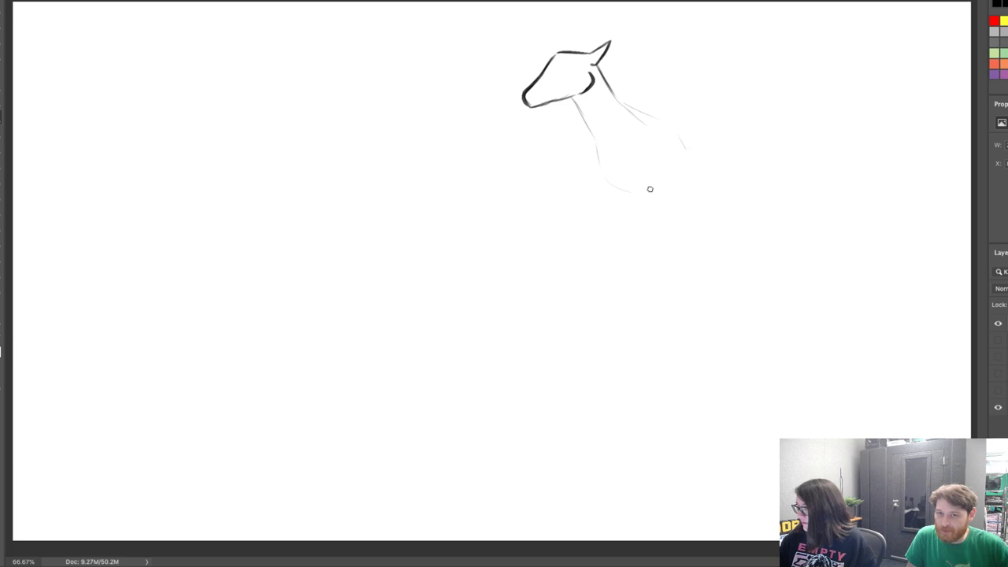
left_click_drag(650, 189, 682, 159)
mouse_move(679, 121)
left_mouse_down()
mouse_move(739, 113)
mouse_move(718, 125)
mouse_move(743, 108)
mouse_move(741, 162)
mouse_move(704, 172)
mouse_move(757, 176)
mouse_move(754, 110)
left_mouse_up()
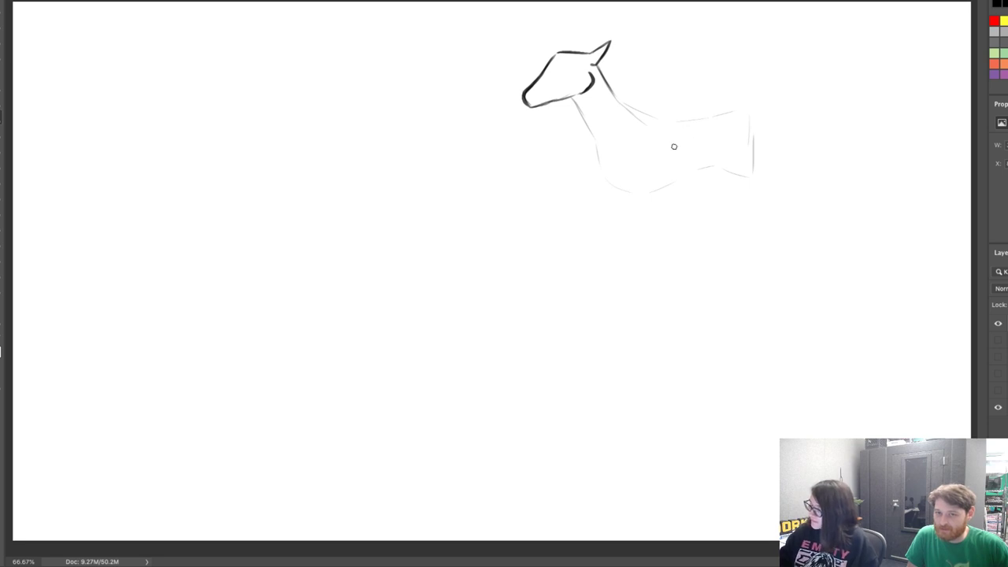
Redraw the chest, belly, back and rump as a fuller outline and erase the rough inner lines
mouse_move(586, 135)
left_mouse_down()
mouse_move(592, 185)
mouse_move(613, 206)
mouse_move(656, 207)
mouse_move(701, 176)
left_mouse_up()
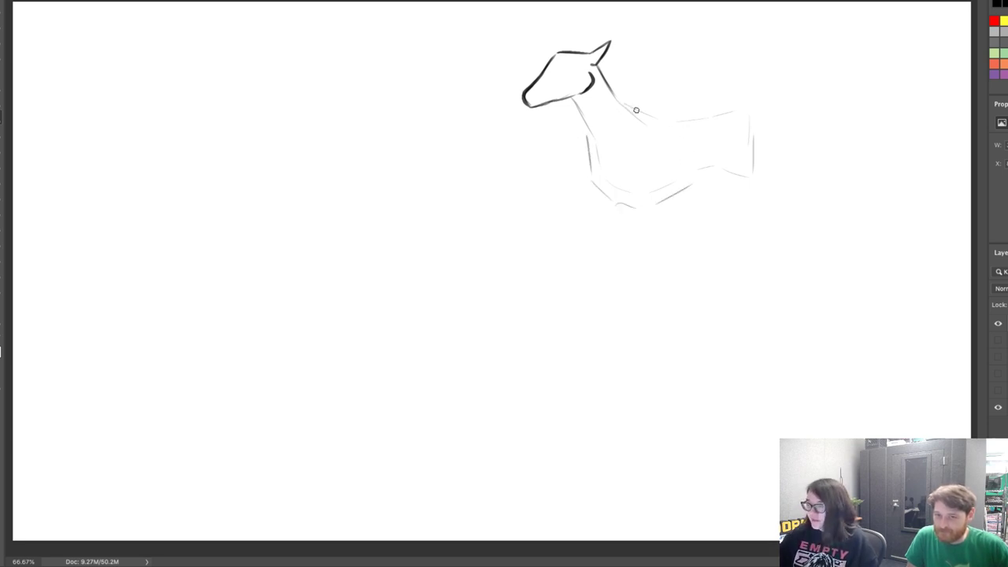
left_click_drag(619, 104, 674, 125)
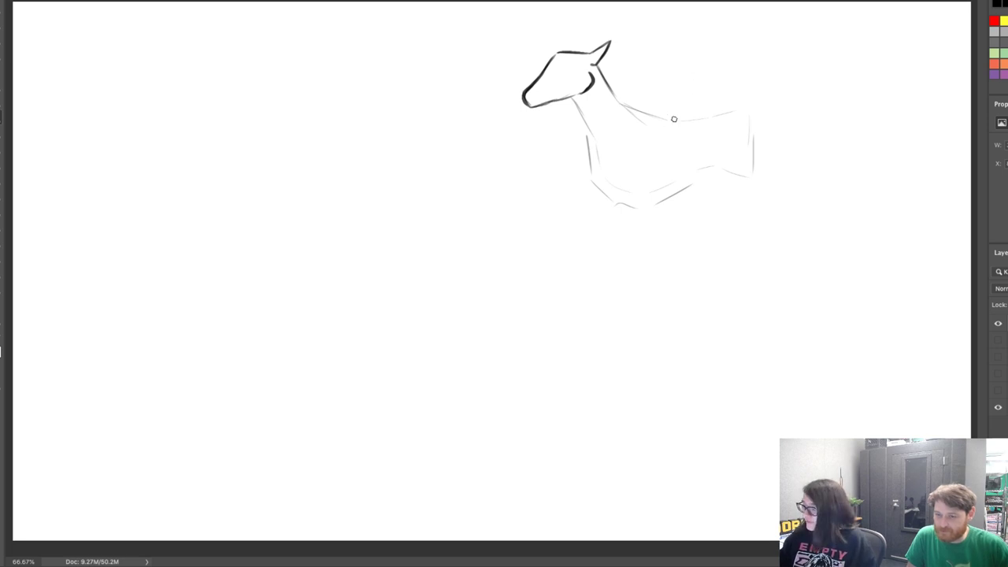
mouse_move(690, 117)
left_mouse_down()
mouse_move(733, 103)
mouse_move(757, 138)
mouse_move(747, 191)
mouse_move(699, 179)
mouse_move(740, 197)
left_mouse_up()
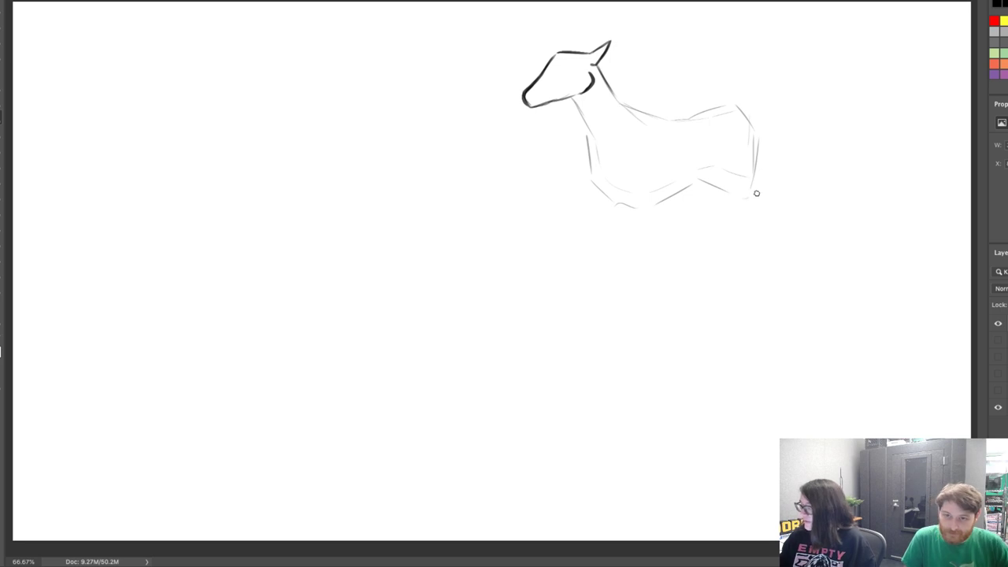
key("e")
mouse_move(611, 165)
left_mouse_down()
mouse_move(620, 190)
mouse_move(605, 169)
mouse_move(636, 192)
mouse_move(699, 167)
left_mouse_up()
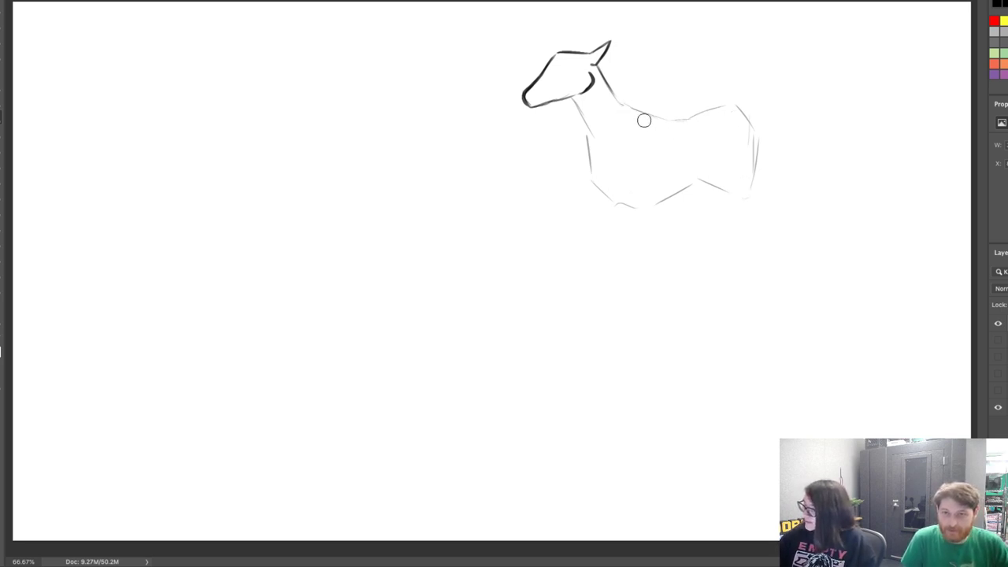
Reduce the brush size and draw a small second ear on top of the animal's head
key("[")
key("[")
left_click_drag(573, 53, 585, 52)
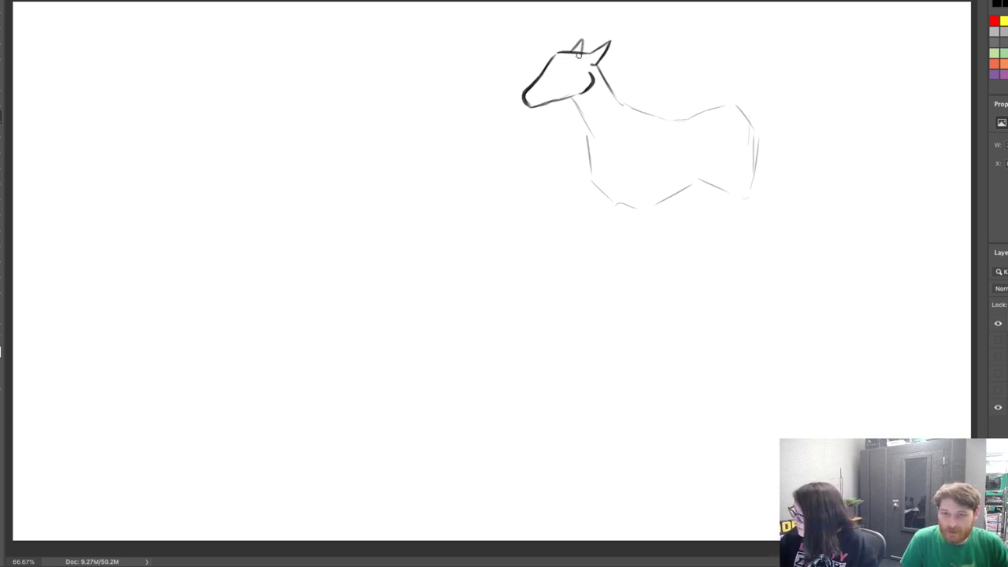
Undo the small second ear, draw a tuft of hair on the forehead, and darken the neck, chest, back and rump outlines
key("ctrl+z")
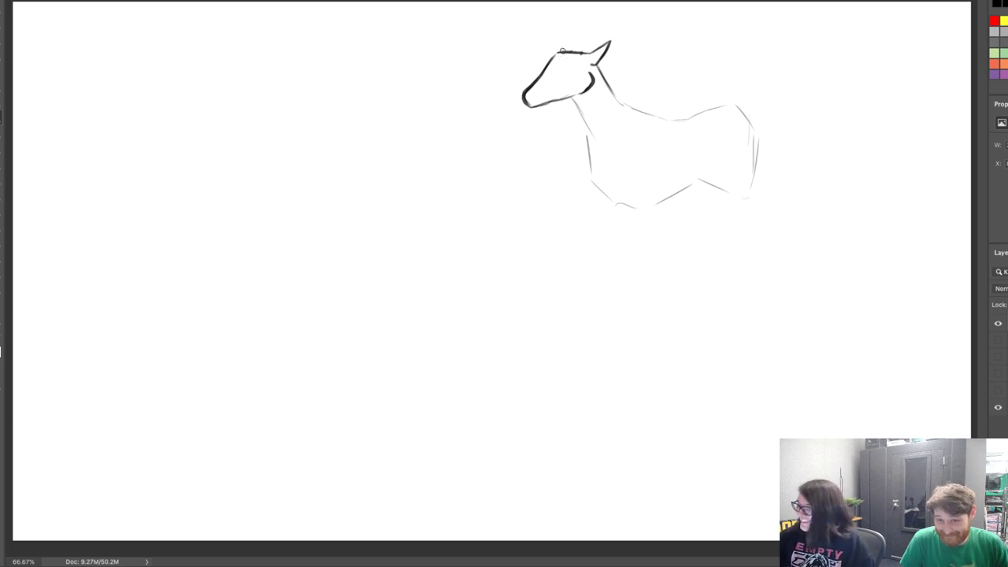
mouse_move(553, 39)
left_mouse_down()
mouse_move(587, 40)
mouse_move(574, 39)
mouse_move(618, 98)
mouse_move(671, 121)
left_mouse_up()
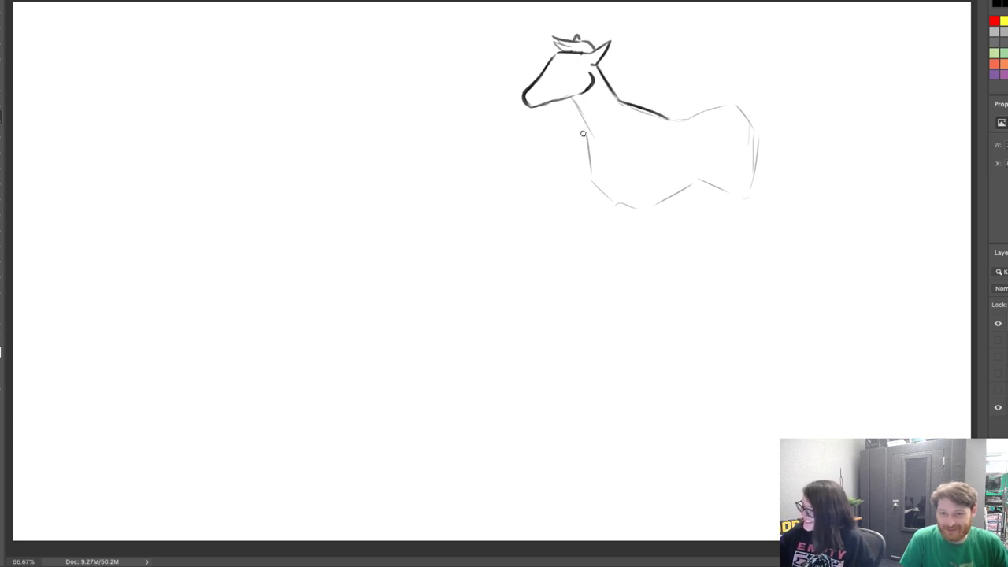
mouse_move(574, 102)
left_mouse_down()
mouse_move(590, 136)
mouse_move(591, 127)
mouse_move(589, 178)
mouse_move(608, 199)
left_mouse_up()
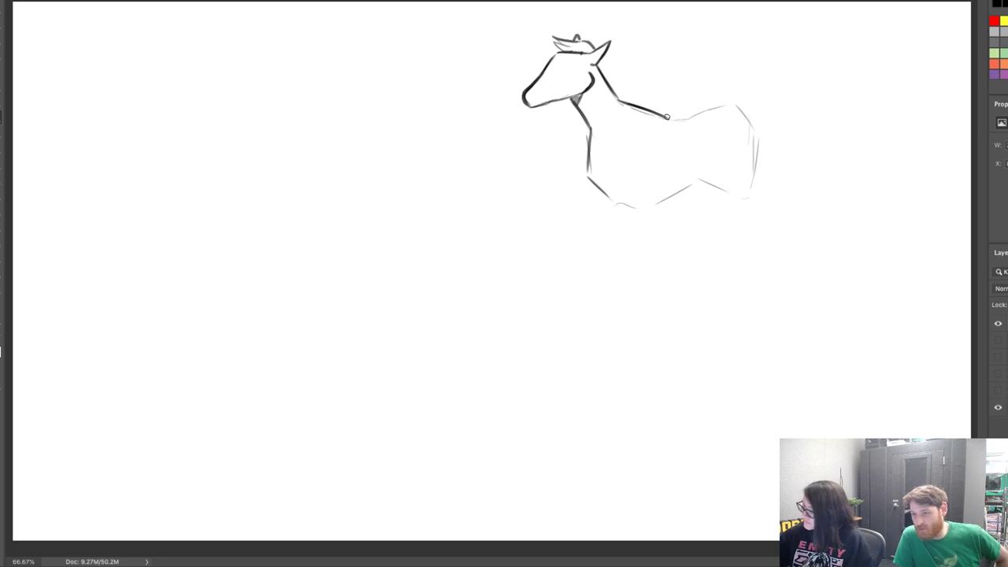
mouse_move(665, 119)
left_mouse_down()
mouse_move(728, 104)
mouse_move(748, 135)
left_mouse_up()
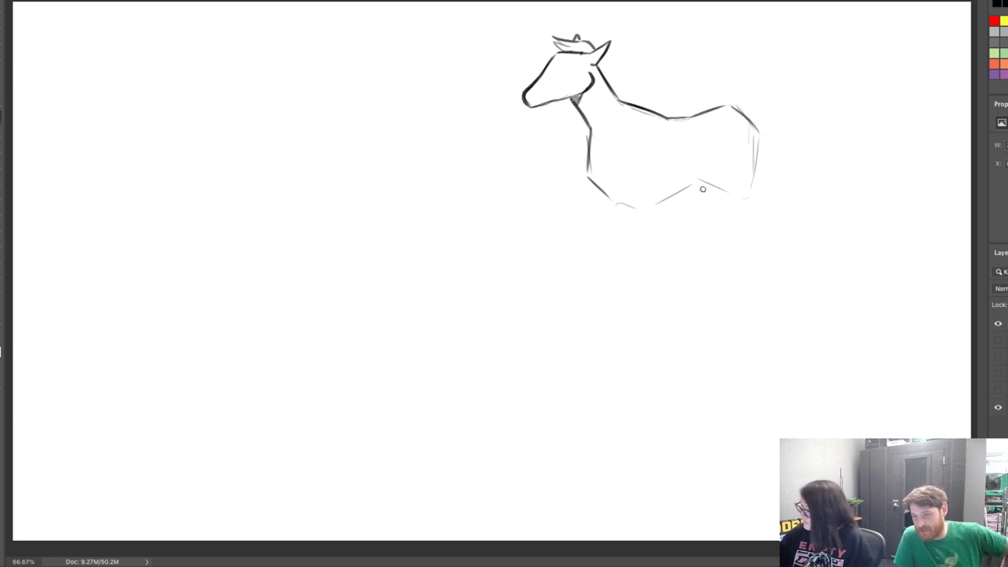
Rough in the upper part of the near hind leg below the rump and erase its slanted front line
left_click_drag(709, 187, 723, 216)
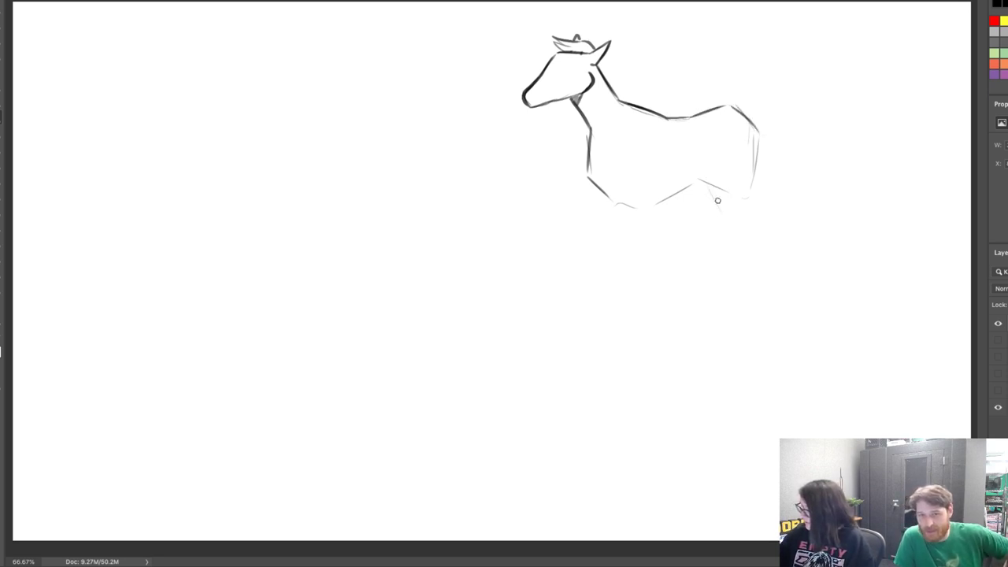
left_click_drag(693, 166, 754, 307)
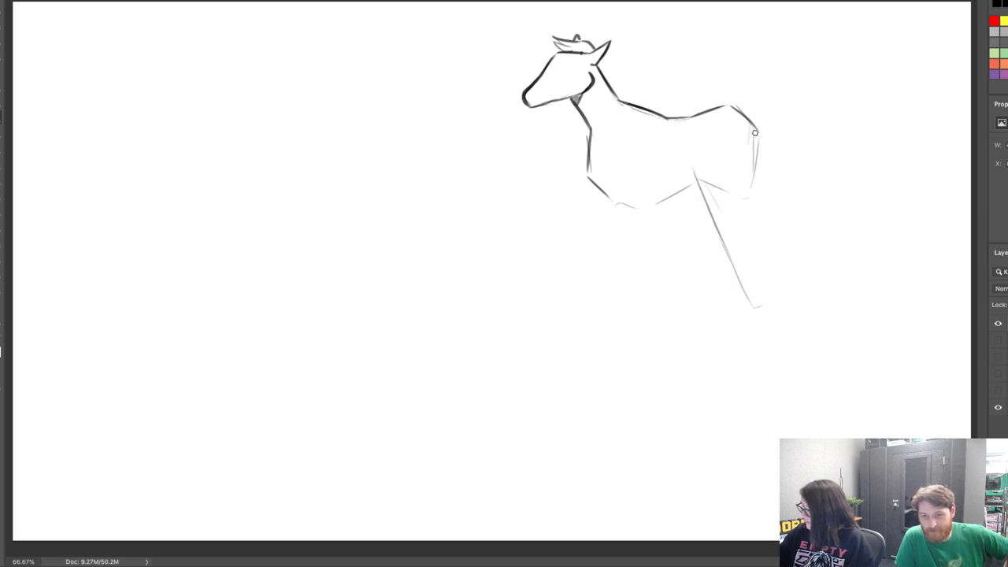
left_click_drag(757, 133, 762, 280)
left_click_drag(752, 232, 784, 324)
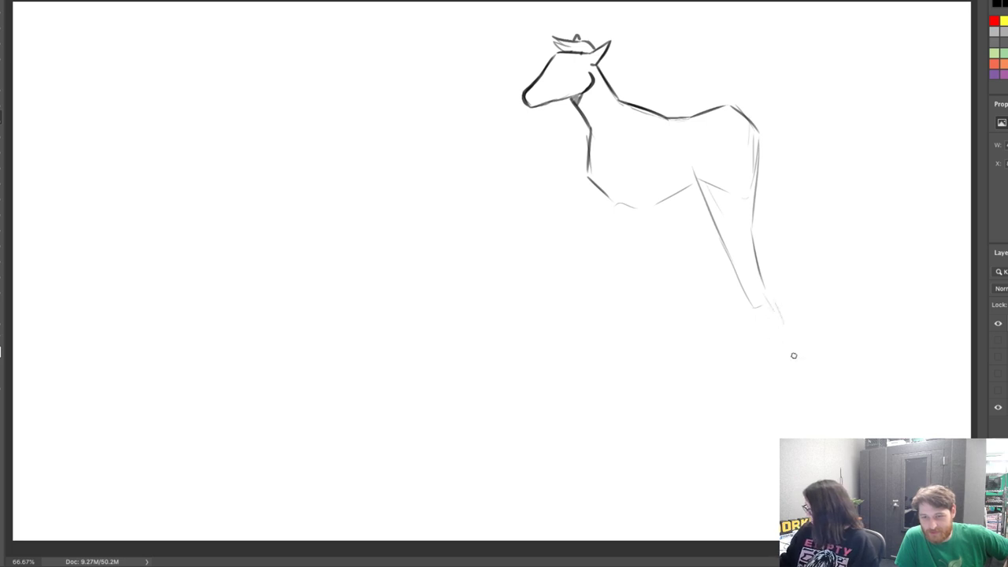
left_click_drag(697, 177, 717, 267)
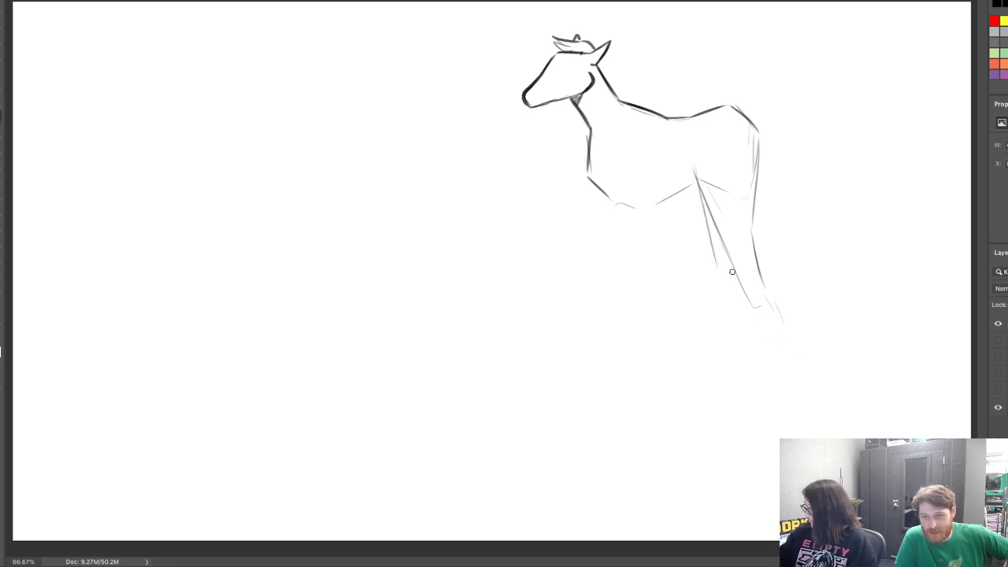
key("bracketright")
mouse_move(710, 186)
left_mouse_down()
mouse_move(724, 261)
mouse_move(718, 226)
mouse_move(785, 334)
left_mouse_up()
key("b")
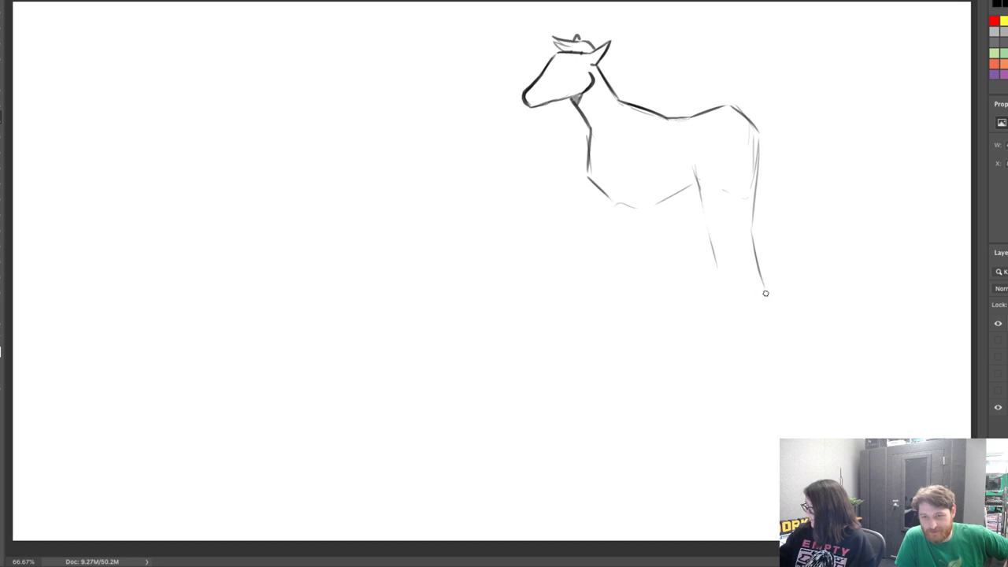
Extend the near hind leg downward, erase the rough lower lines, and redraw its rear contour boldly from rump to lower leg
key("space")
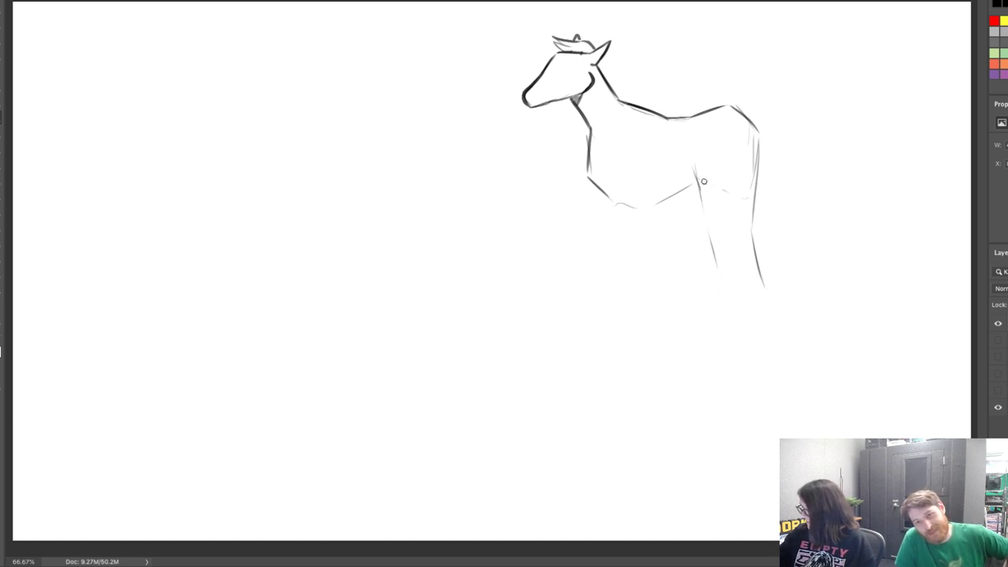
left_click_drag(701, 181, 717, 268)
left_click_drag(726, 323, 741, 321)
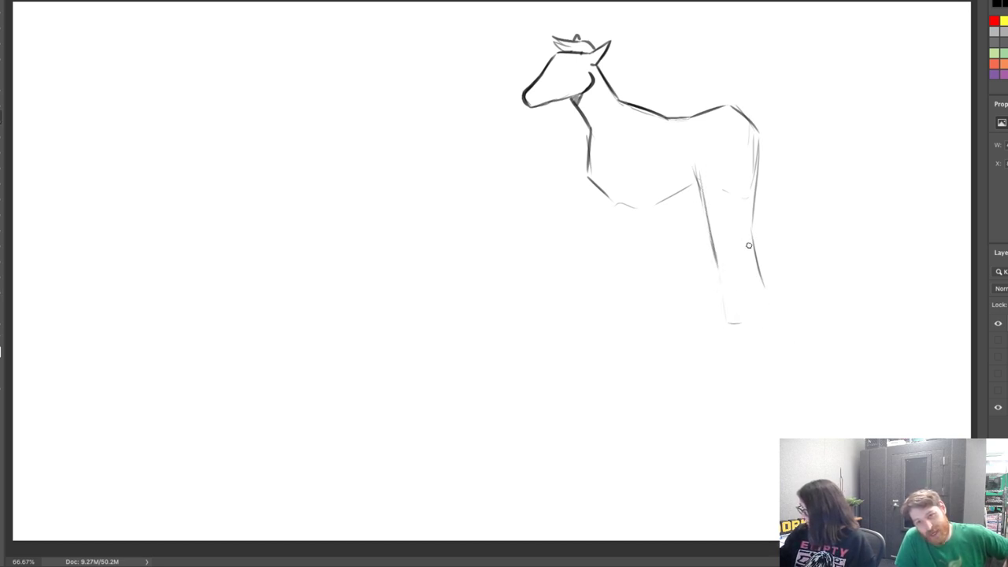
mouse_move(750, 230)
left_mouse_down()
mouse_move(740, 301)
mouse_move(778, 408)
left_mouse_up()
left_click_drag(742, 326, 786, 437)
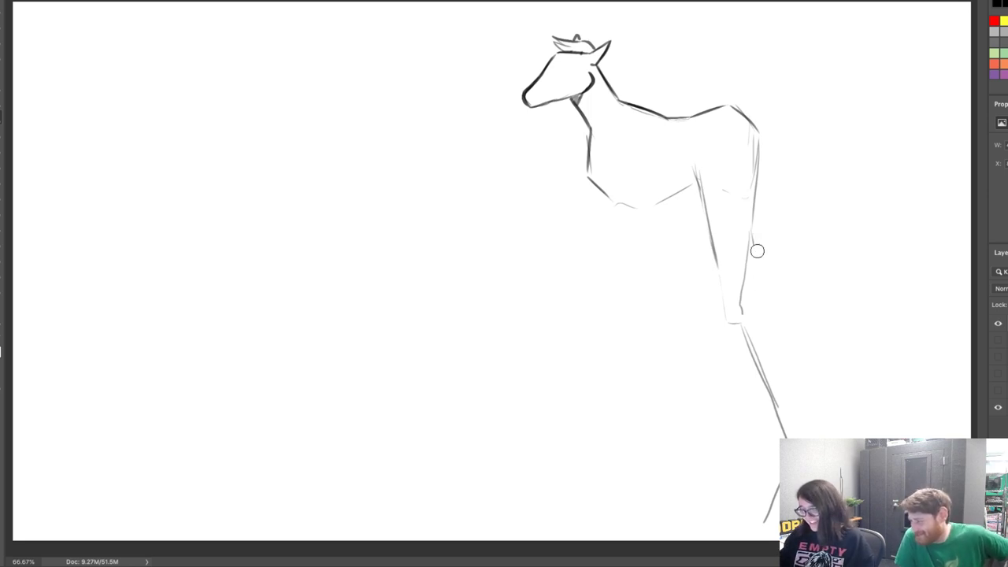
mouse_move(738, 345)
left_mouse_down()
mouse_move(749, 346)
mouse_move(776, 418)
left_mouse_up()
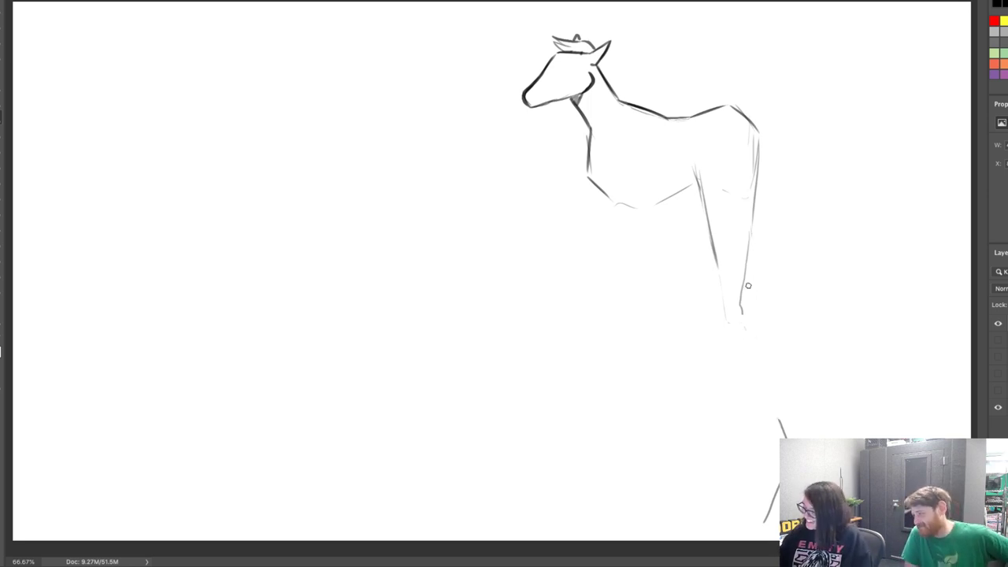
mouse_move(742, 318)
left_mouse_down()
mouse_move(784, 436)
mouse_move(740, 309)
mouse_move(754, 240)
mouse_move(746, 204)
left_mouse_up()
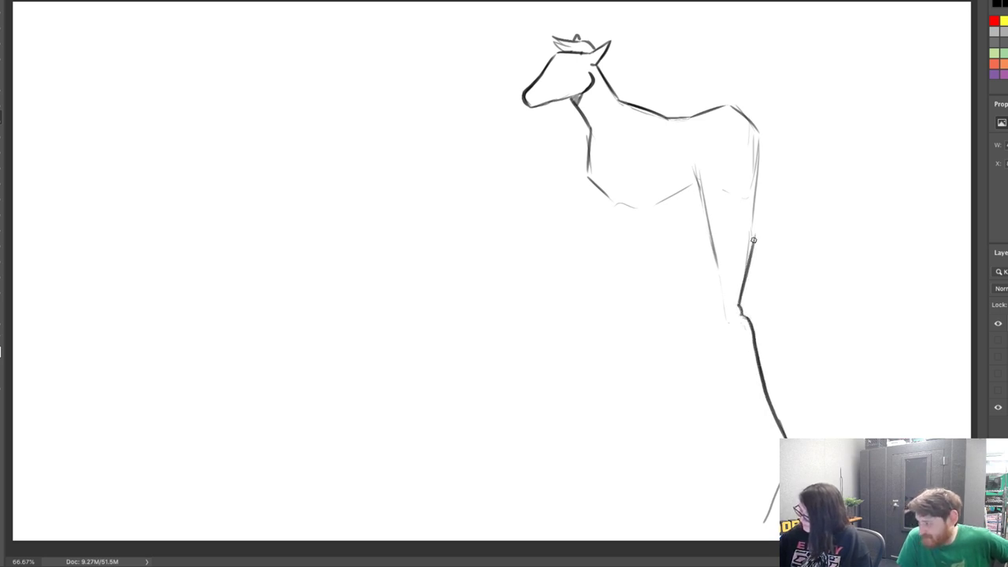
mouse_move(754, 240)
left_mouse_down()
mouse_move(748, 179)
mouse_move(753, 201)
mouse_move(759, 141)
left_mouse_up()
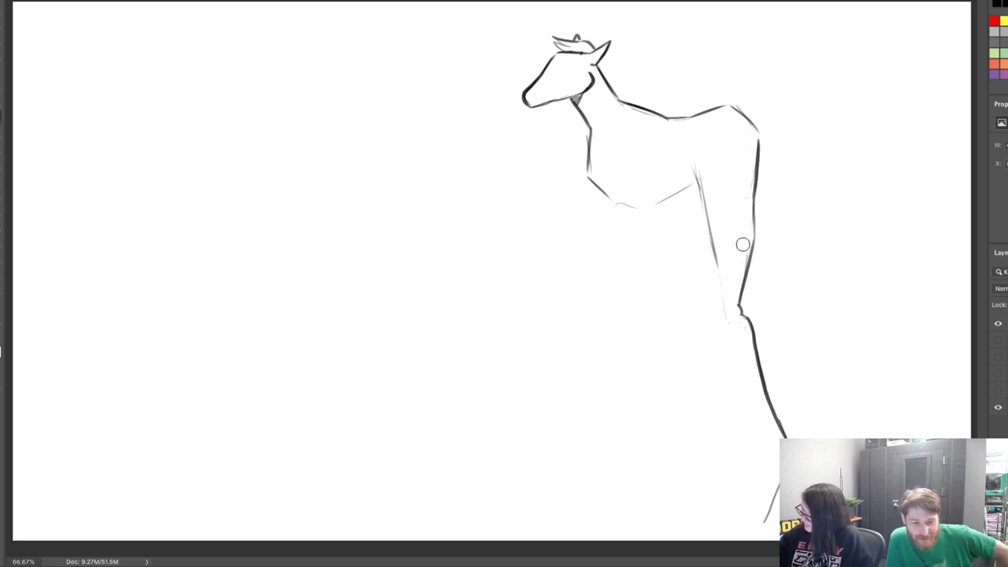
Erase the faint front edge of the near hind leg and redraw its front contour from the belly down the lower leg
left_click_drag(720, 279, 719, 310)
key("b")
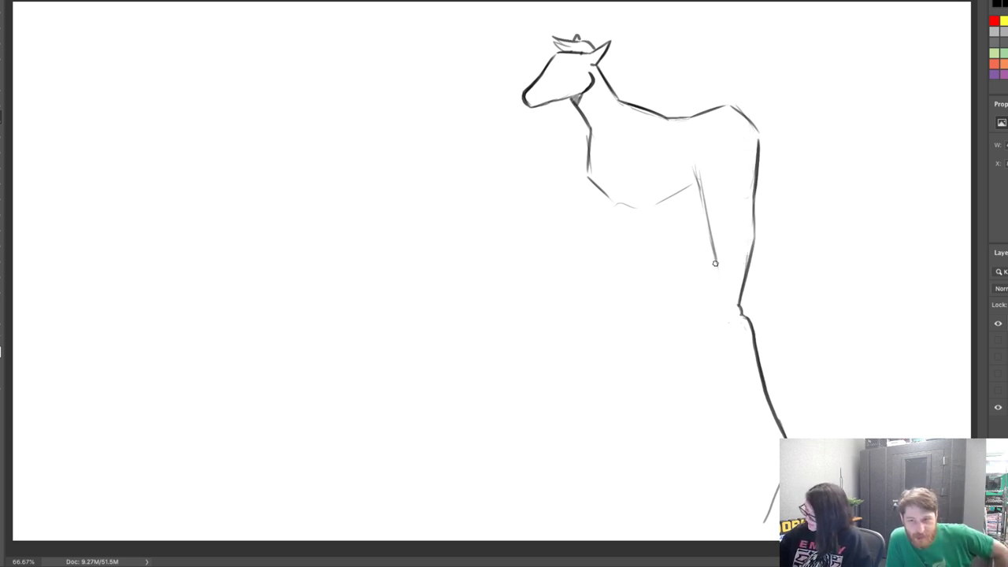
mouse_move(715, 263)
left_mouse_down()
mouse_move(727, 330)
mouse_move(720, 324)
mouse_move(775, 458)
mouse_move(770, 433)
left_mouse_up()
left_click_drag(723, 331, 772, 439)
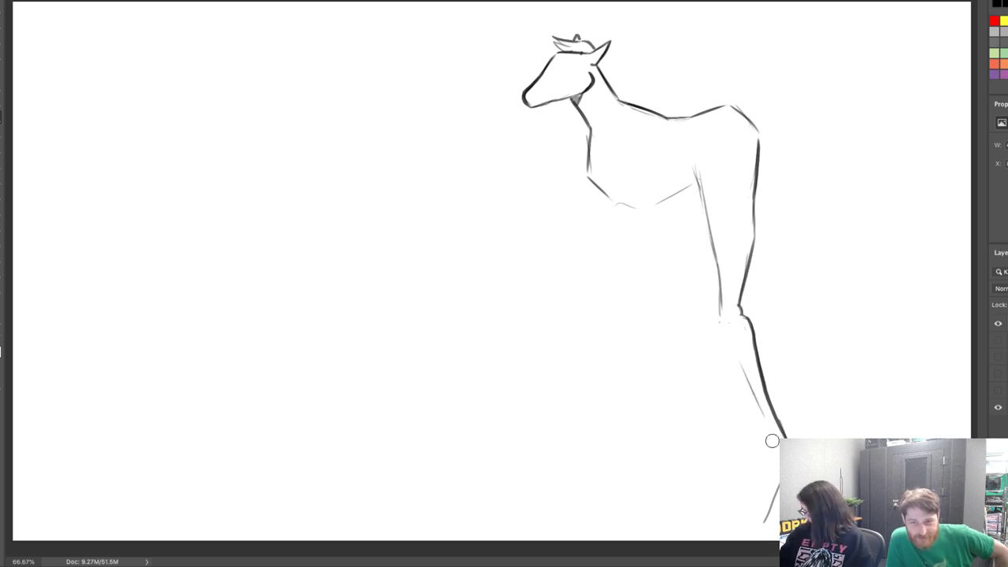
key("b")
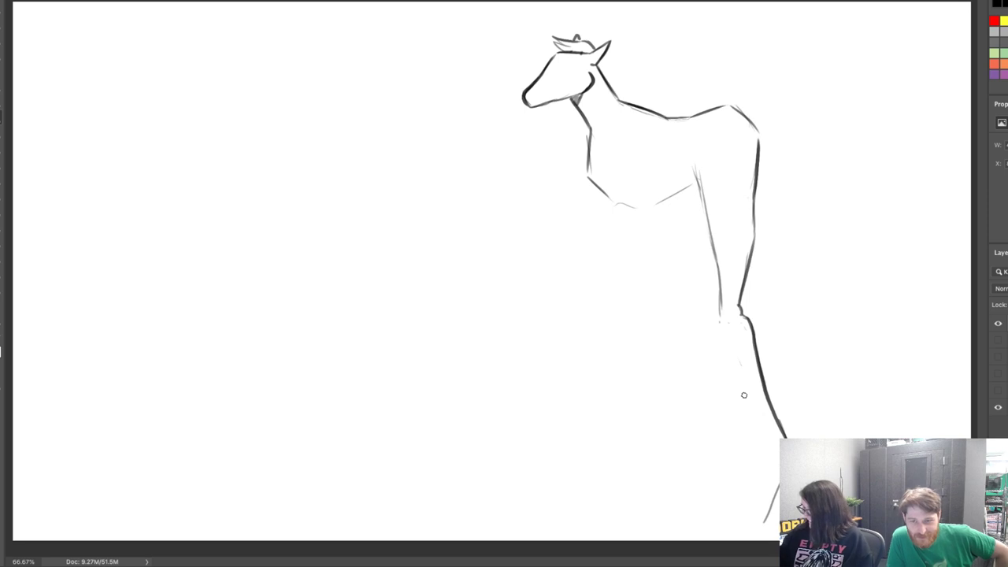
mouse_move(695, 199)
left_mouse_down()
mouse_move(718, 326)
mouse_move(774, 450)
left_mouse_up()
left_click_drag(756, 408, 770, 444)
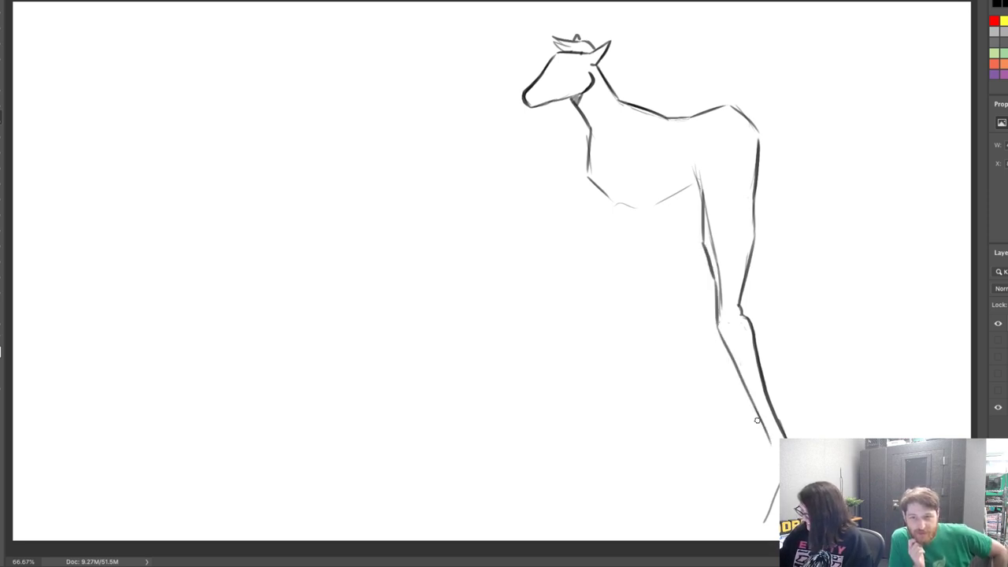
Erase the doubled front lines of the near hind leg, redraw a slimmer knee and shin, and finish the foot with a hoof
key("e")
left_click_drag(723, 322, 715, 238)
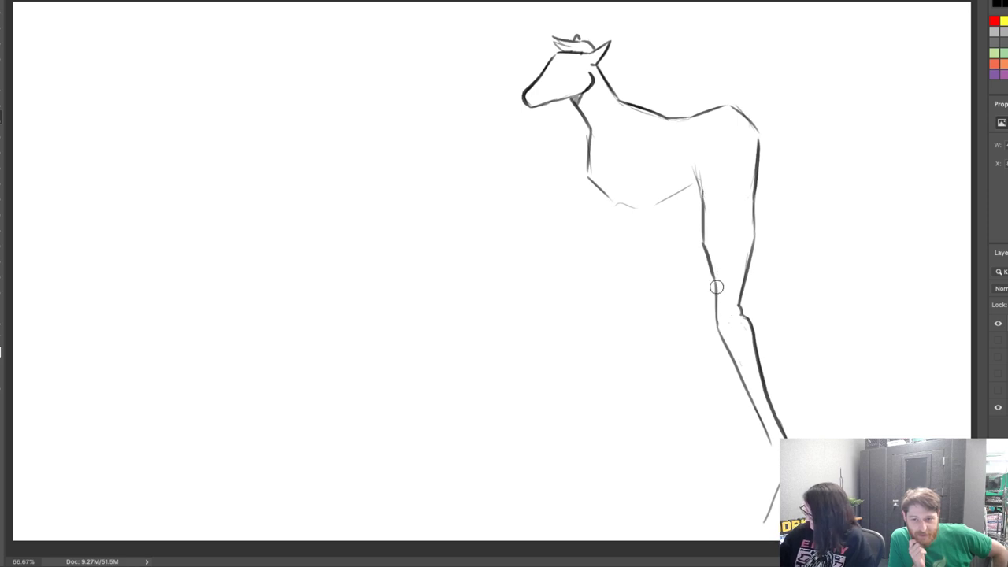
left_click_drag(715, 297, 756, 431)
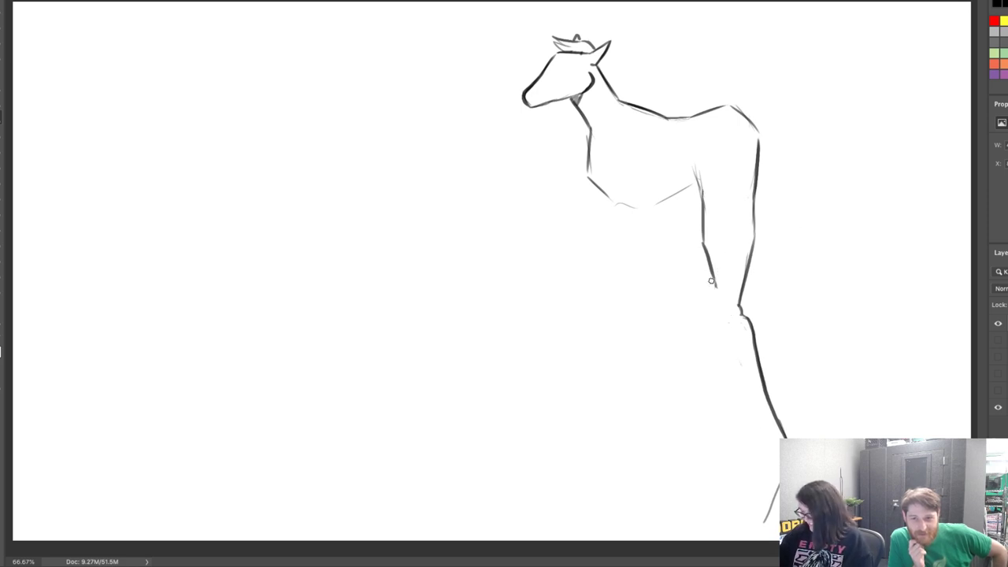
left_click_drag(711, 277, 770, 446)
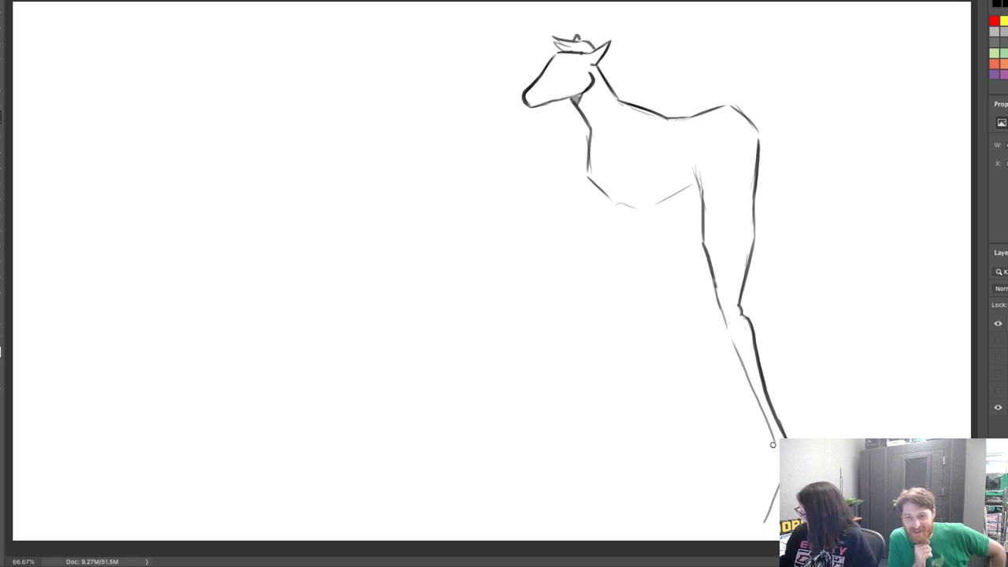
left_click_drag(754, 504, 765, 518)
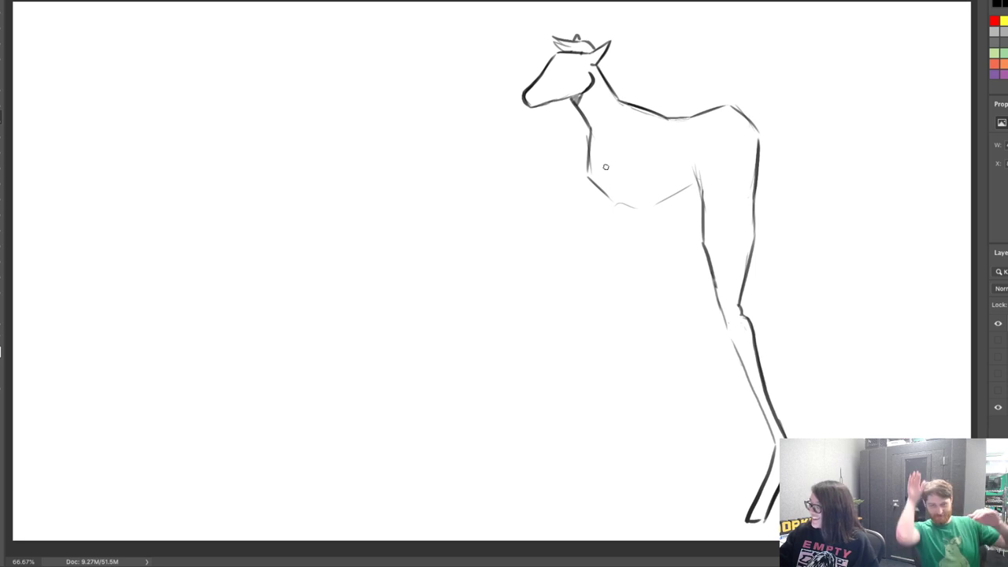
Draw the near front leg from the chest down to the hoof and darken both of its contours
left_click_drag(606, 167, 620, 306)
mouse_move(622, 243)
left_mouse_down()
mouse_move(600, 507)
mouse_move(615, 517)
mouse_move(610, 470)
mouse_move(637, 393)
left_mouse_up()
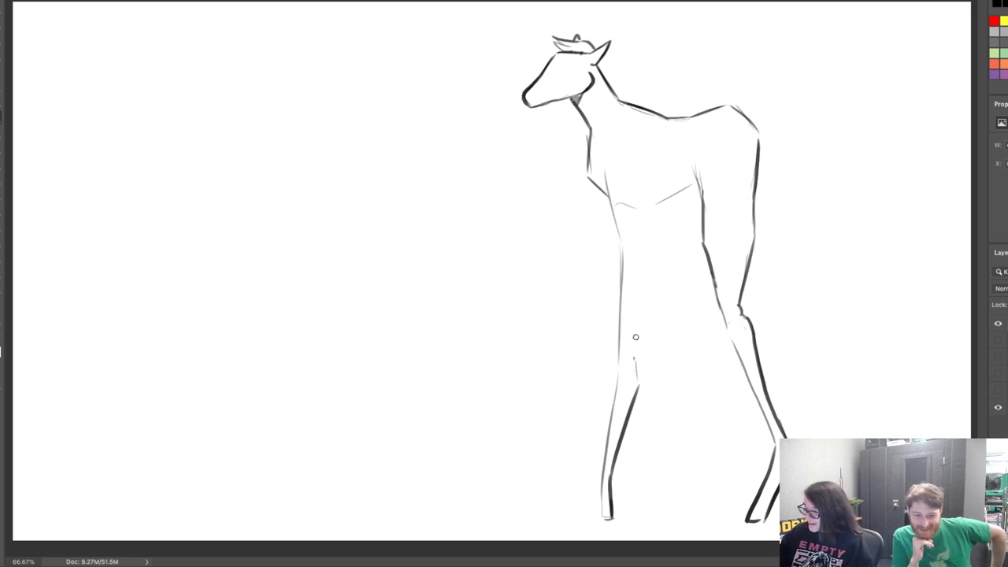
left_click_drag(635, 359, 650, 209)
mouse_move(642, 258)
left_mouse_down()
mouse_move(650, 195)
mouse_move(651, 206)
mouse_move(606, 190)
mouse_move(611, 163)
mouse_move(621, 257)
mouse_move(613, 401)
left_mouse_up()
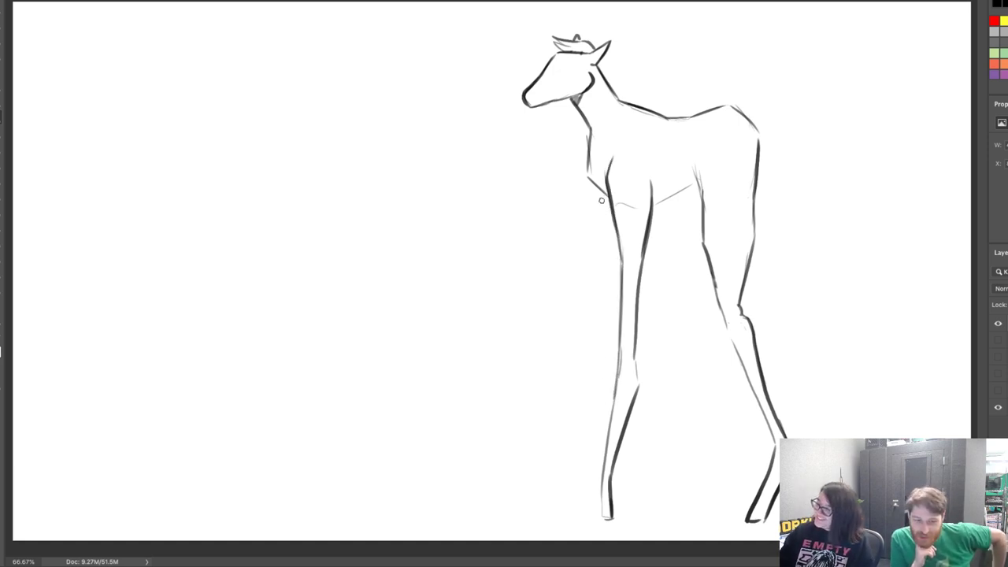
Draw the far front leg angled forward behind the near one, ending in a small hoof
mouse_move(603, 201)
left_mouse_down()
mouse_move(608, 280)
mouse_move(556, 519)
left_mouse_up()
mouse_move(555, 519)
left_mouse_down()
mouse_move(584, 406)
mouse_move(623, 296)
left_mouse_up()
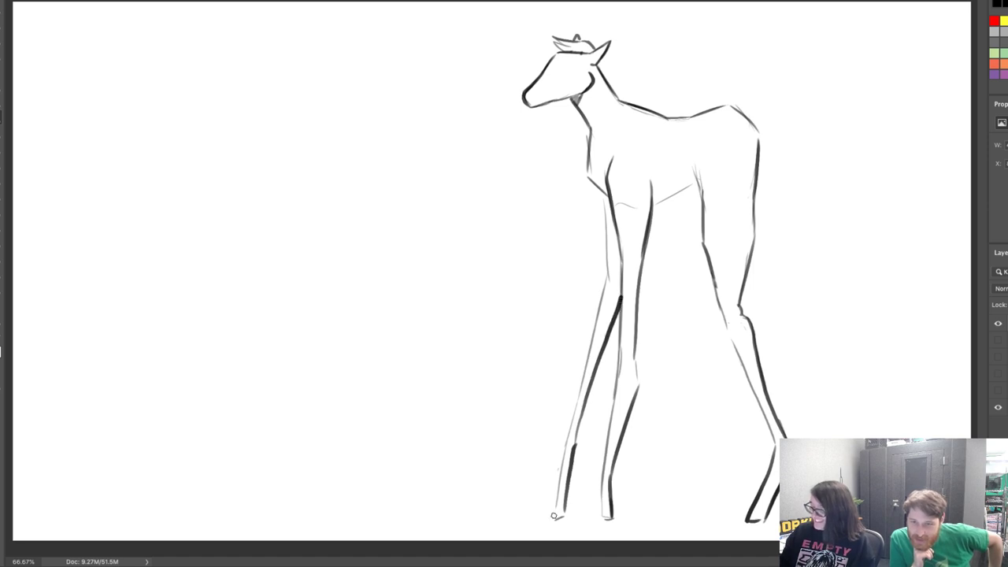
left_click_drag(555, 516, 571, 439)
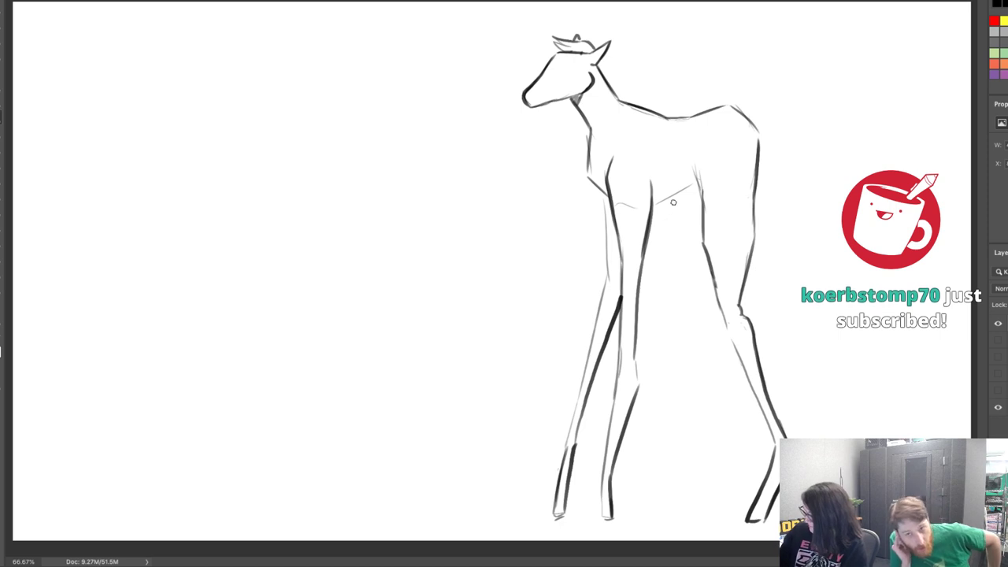
Darken the belly line between the front and hind legs and draw a long tail with a forked tip at the rump
mouse_move(652, 212)
left_mouse_down()
mouse_move(682, 192)
mouse_move(701, 195)
left_mouse_up()
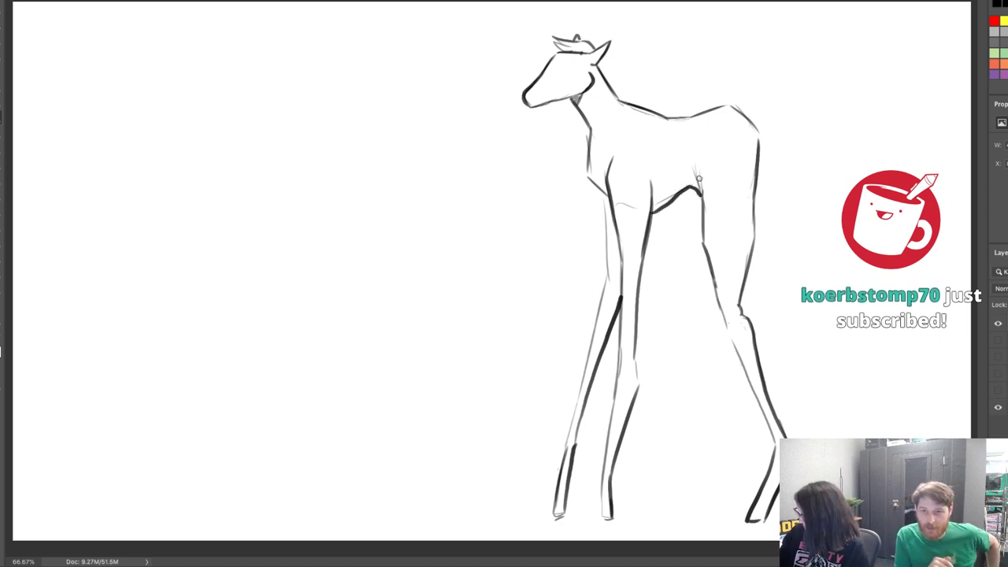
mouse_move(750, 116)
left_mouse_down()
mouse_move(781, 226)
mouse_move(772, 259)
mouse_move(792, 293)
mouse_move(780, 252)
mouse_move(801, 262)
left_mouse_up()
left_click_drag(748, 115, 773, 120)
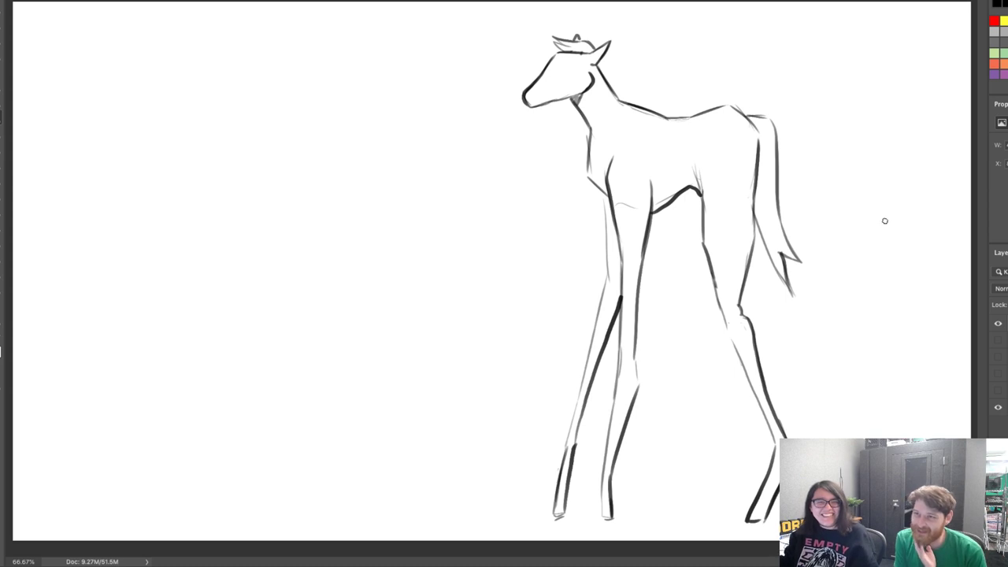
Draw the far hind leg from the belly to its hoof and add an eye, nostril and mouth to the head
left_click_drag(678, 197, 671, 268)
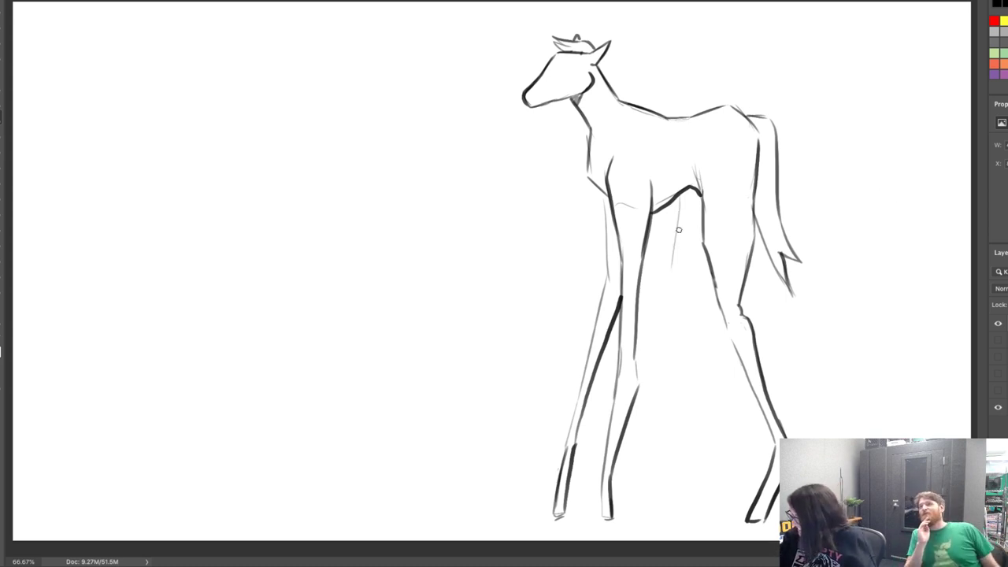
mouse_move(675, 317)
left_mouse_down()
mouse_move(714, 508)
mouse_move(697, 241)
mouse_move(671, 288)
mouse_move(666, 265)
mouse_move(675, 197)
left_mouse_up()
left_click_drag(685, 401, 716, 508)
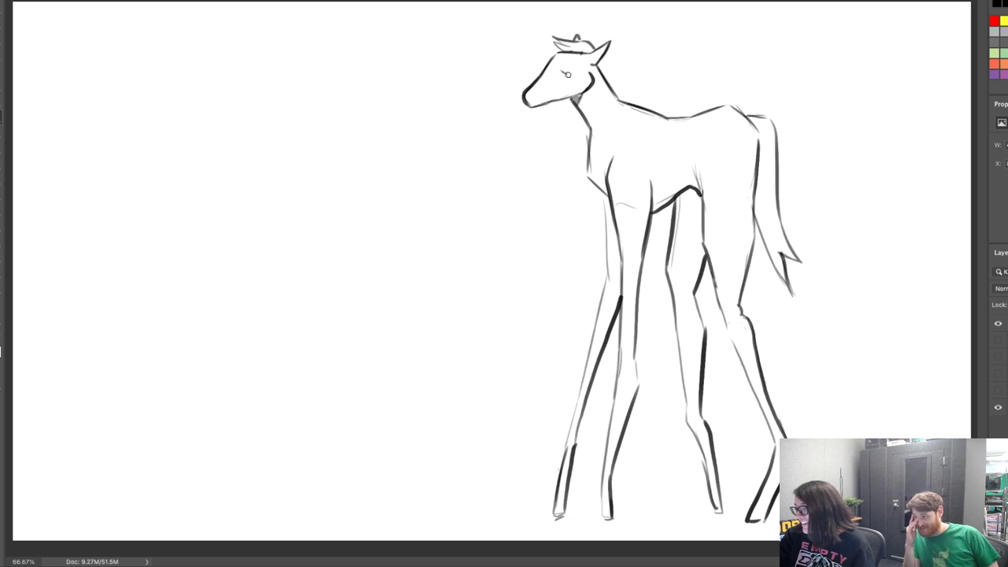
left_click_drag(564, 73, 573, 72)
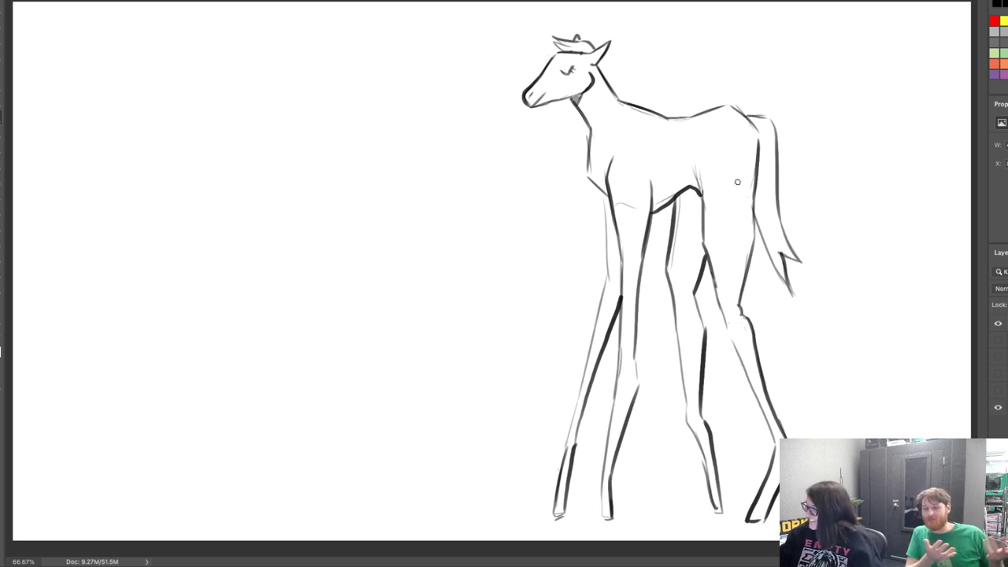
Erase the lower part of the far hind leg and redraw it slanting forward with a hoof
key("e")
mouse_move(700, 417)
left_mouse_down()
mouse_move(706, 437)
mouse_move(691, 457)
left_mouse_up()
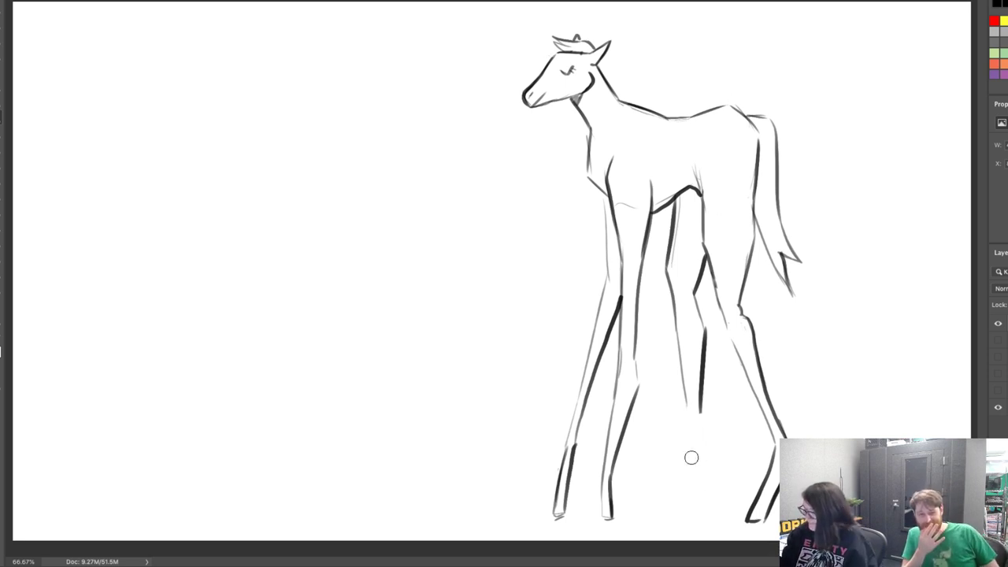
key("b")
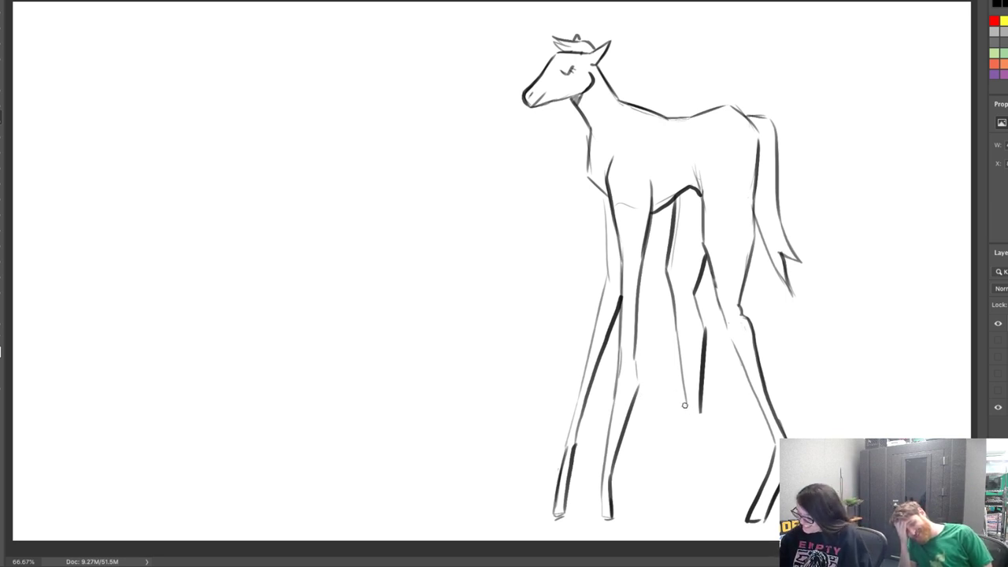
mouse_move(686, 409)
left_mouse_down()
mouse_move(674, 500)
mouse_move(700, 418)
mouse_move(675, 498)
left_mouse_up()
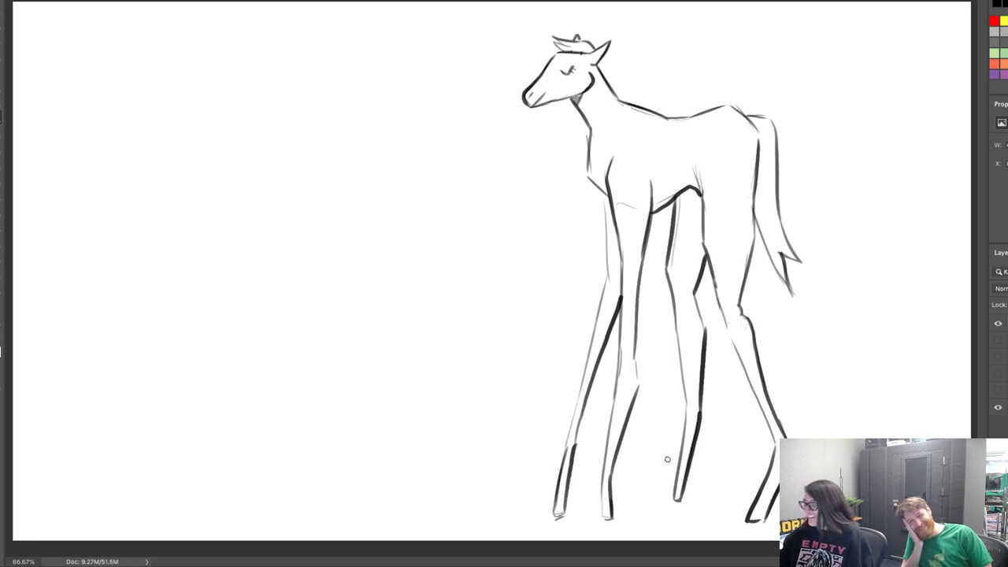
Erase the rear contour of the far hind leg's middle section and redraw it with a slight bend down to the lower joint
mouse_move(692, 297)
left_mouse_down()
mouse_move(710, 348)
mouse_move(698, 367)
mouse_move(694, 329)
left_mouse_up()
key("e")
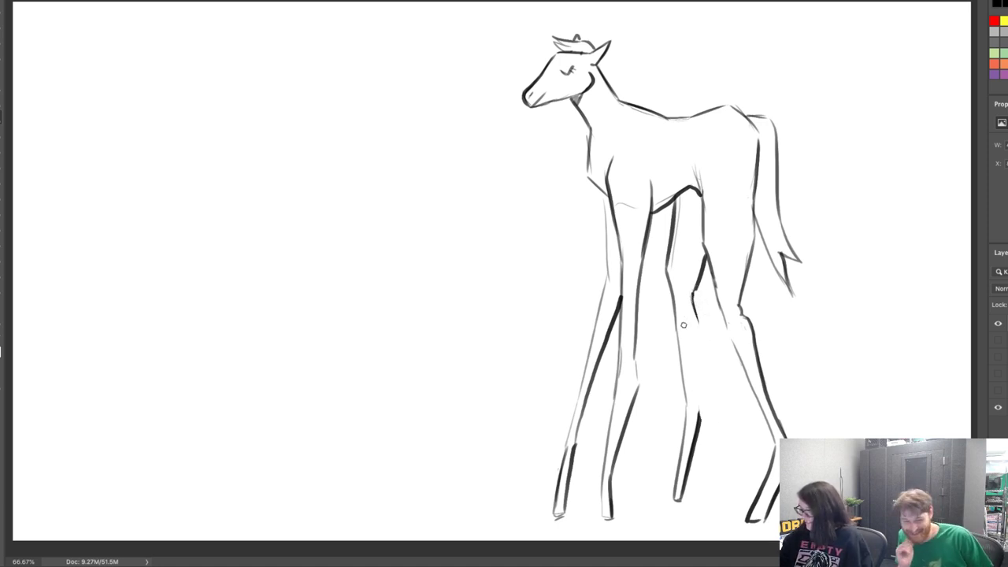
left_click_drag(700, 415, 693, 298)
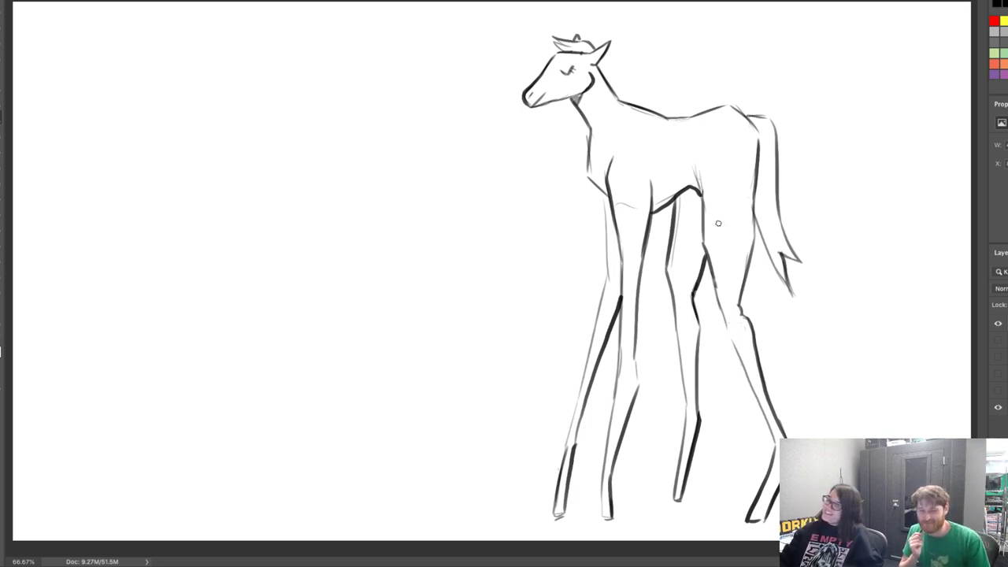
Redraw the near hind leg's front contour from the flank past the belly line and darken the far front leg's upper front edge
left_click_drag(700, 202, 699, 143)
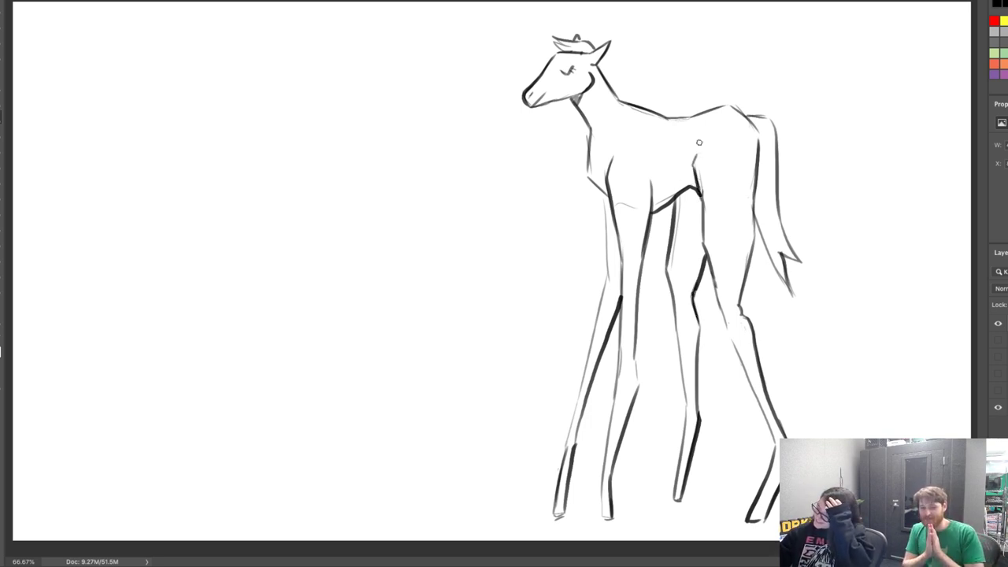
mouse_move(699, 183)
left_mouse_down()
mouse_move(703, 250)
mouse_move(713, 237)
mouse_move(702, 169)
left_mouse_up()
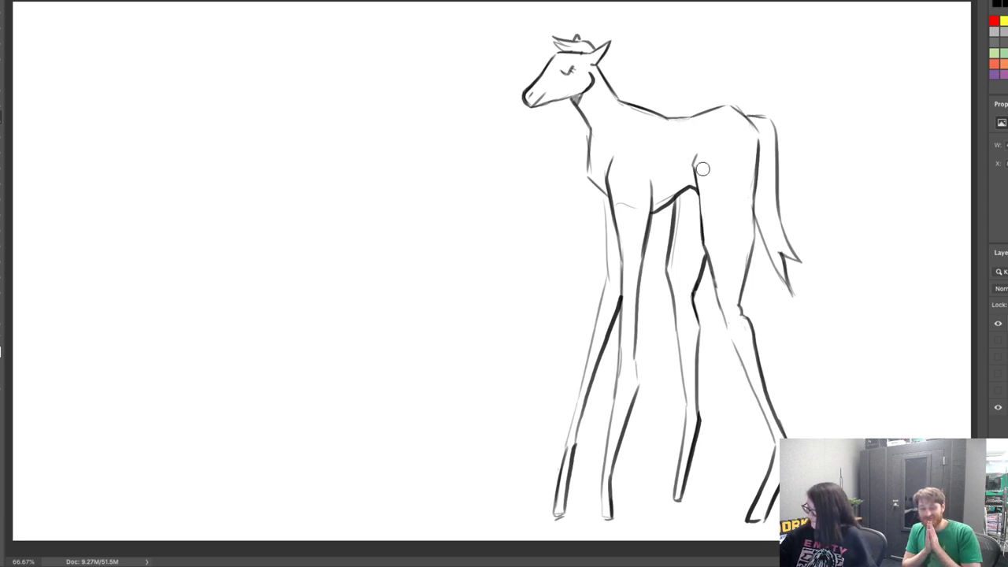
key("b")
left_click_drag(704, 234, 694, 184)
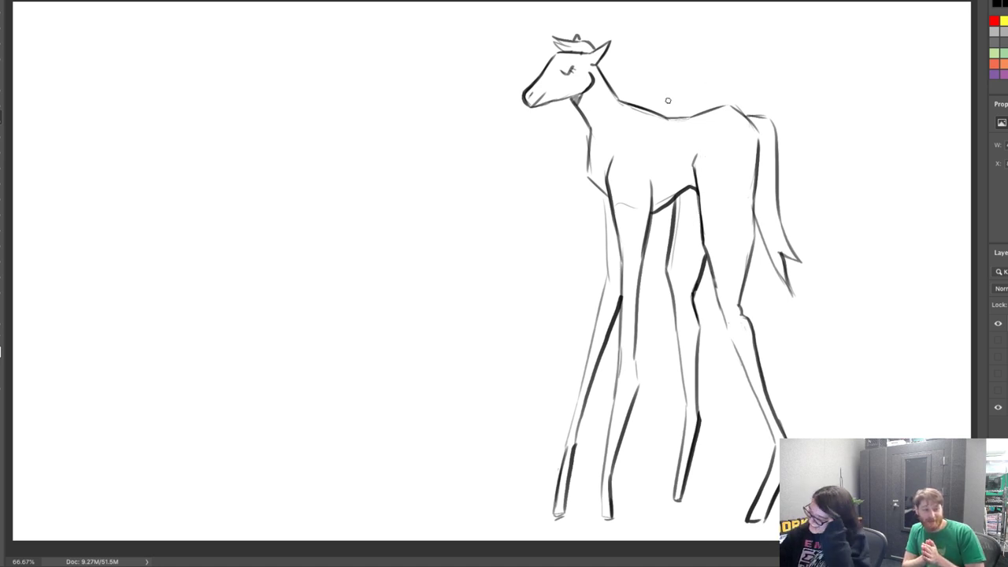
left_click_drag(603, 192, 596, 343)
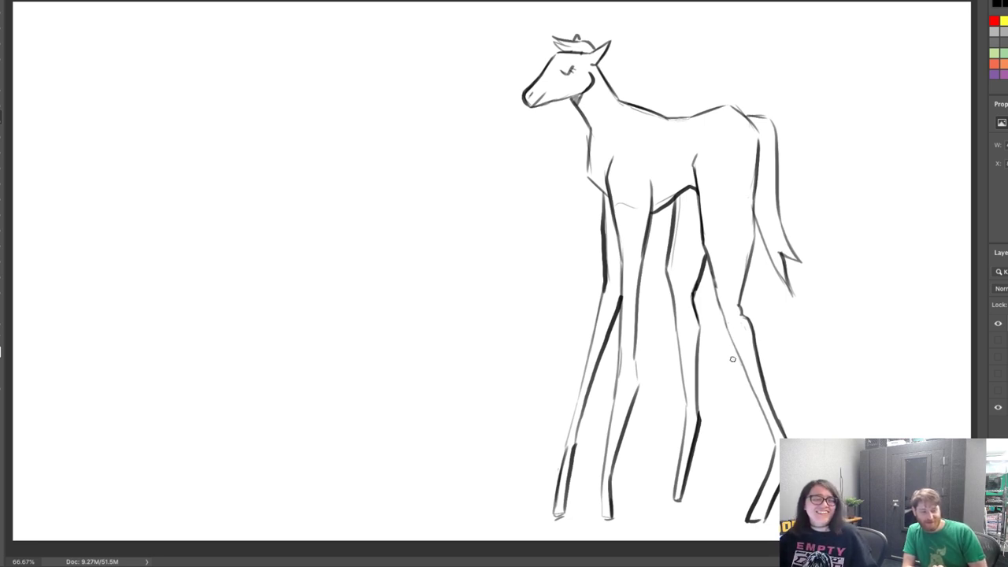
Erase the near hind leg's lower part and redraw it pointing straight down with a small hoof
mouse_move(752, 508)
left_mouse_down()
mouse_move(776, 448)
mouse_move(759, 494)
left_mouse_up()
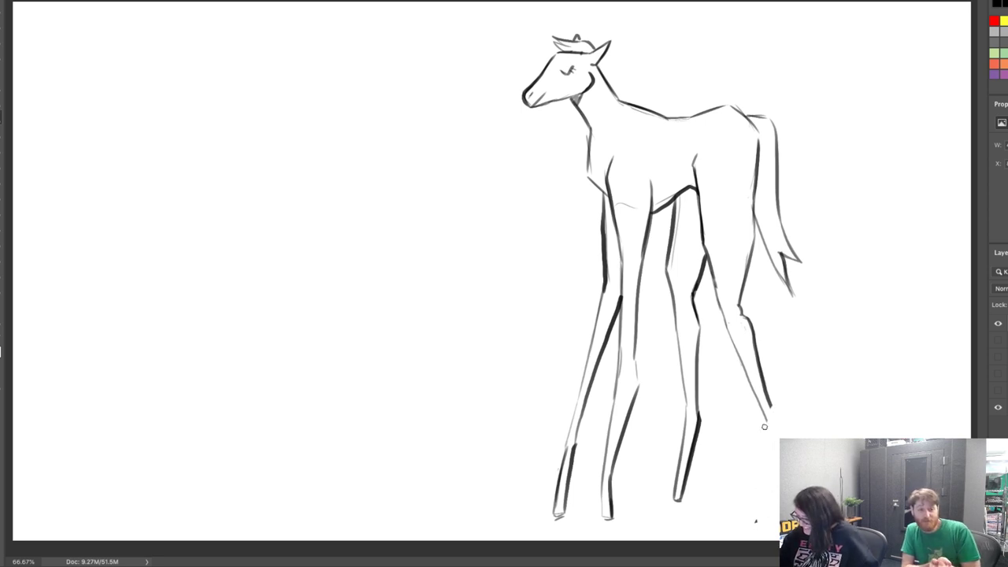
left_click_drag(764, 427, 757, 513)
left_click_drag(773, 407, 767, 495)
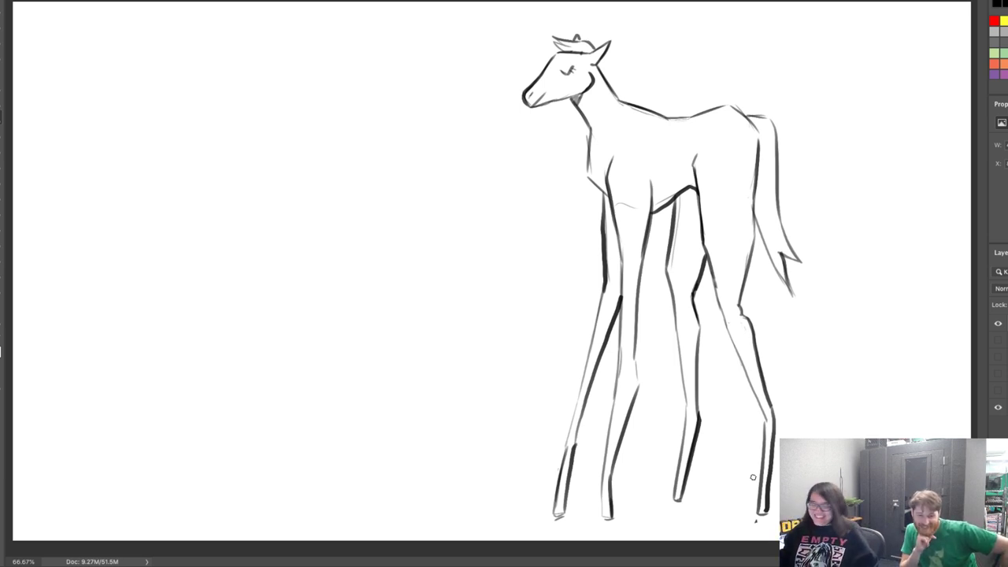
left_click_drag(761, 414, 758, 510)
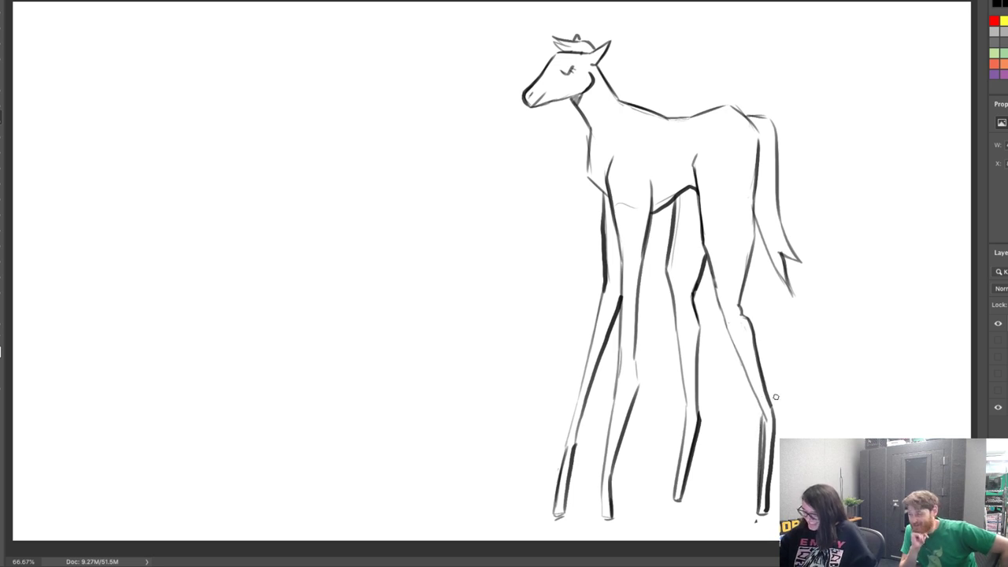
left_click_drag(764, 469, 760, 406)
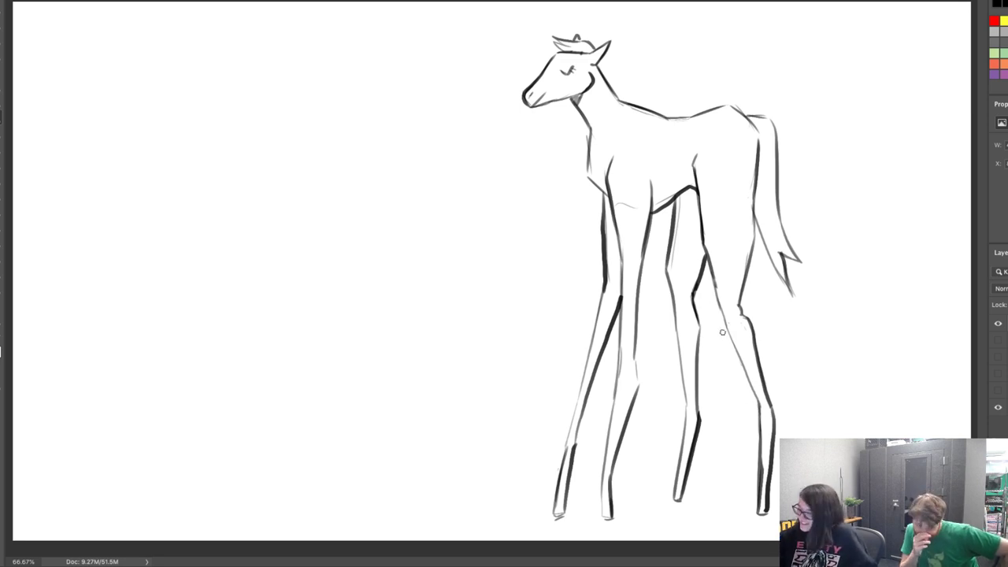
Darken the near hind leg's front contour through the knee and mark the hoof lines at the ends of the legs
left_click_drag(733, 340, 703, 253)
mouse_move(725, 322)
left_mouse_down()
mouse_move(706, 254)
mouse_move(736, 346)
left_mouse_up()
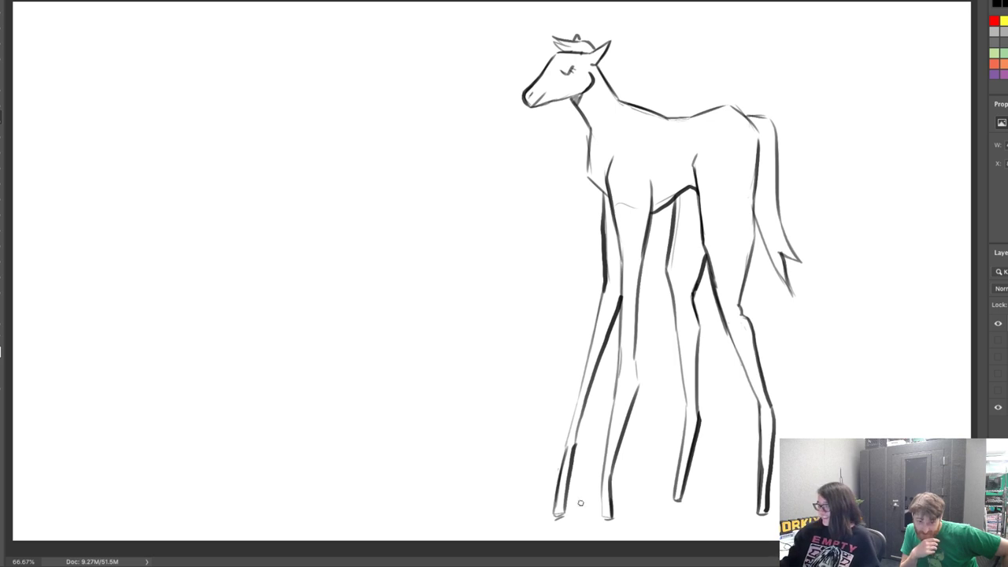
mouse_move(563, 507)
left_mouse_down()
mouse_move(557, 515)
mouse_move(609, 518)
left_mouse_up()
left_click_drag(680, 493, 684, 498)
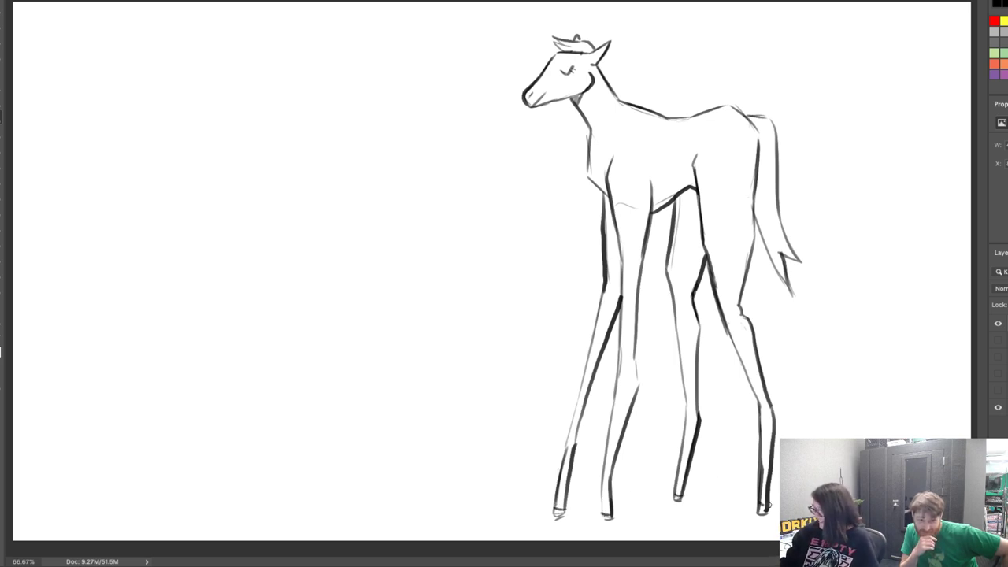
Draw a very long mane hanging from the neck in front of the body, ending in several pointed strands at front-leg height
mouse_move(604, 55)
left_mouse_down()
mouse_move(611, 89)
mouse_move(513, 402)
mouse_move(521, 430)
mouse_move(523, 335)
left_mouse_up()
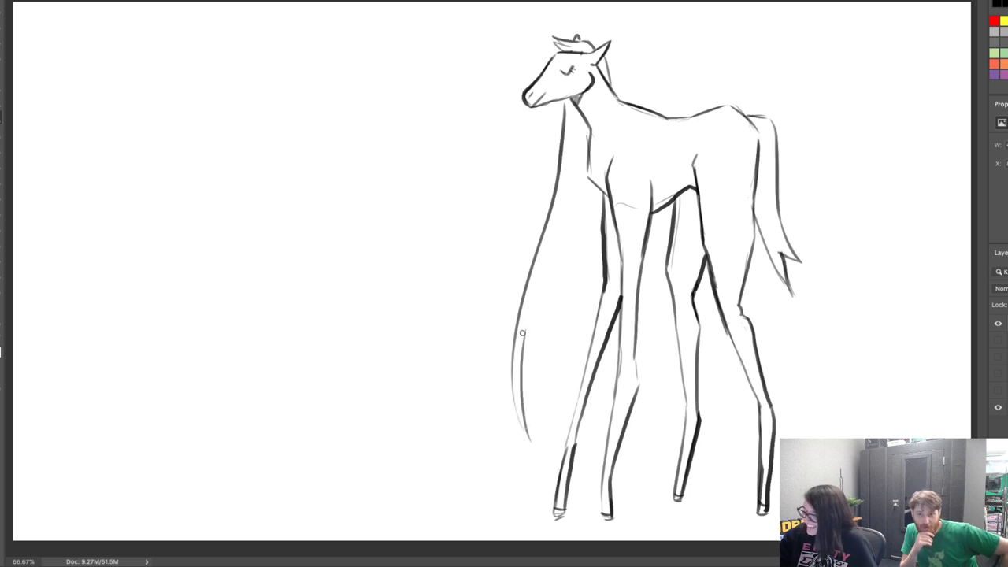
left_click_drag(525, 416, 542, 344)
left_click_drag(556, 438, 564, 287)
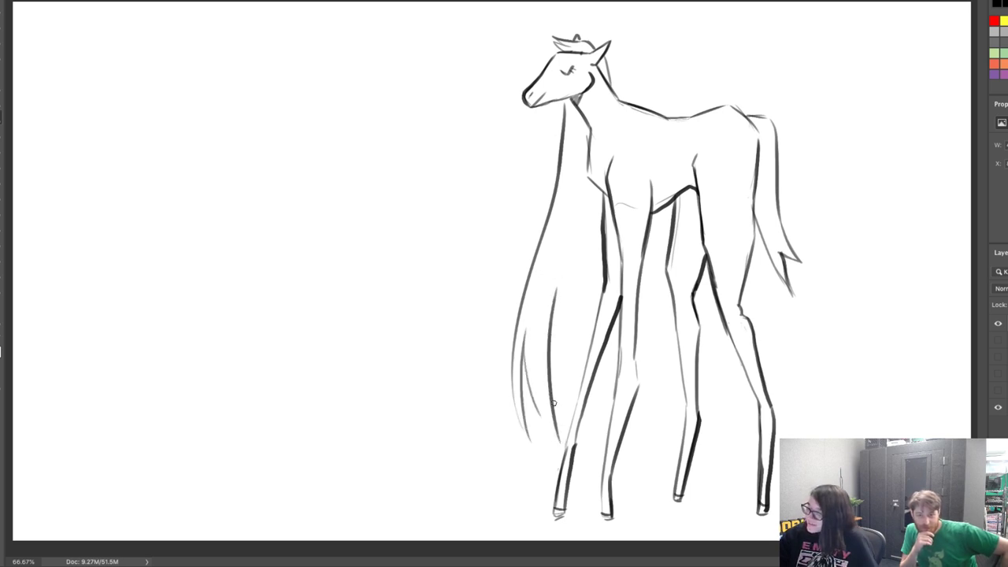
mouse_move(553, 406)
left_mouse_down()
mouse_move(574, 285)
mouse_move(584, 350)
mouse_move(568, 284)
left_mouse_up()
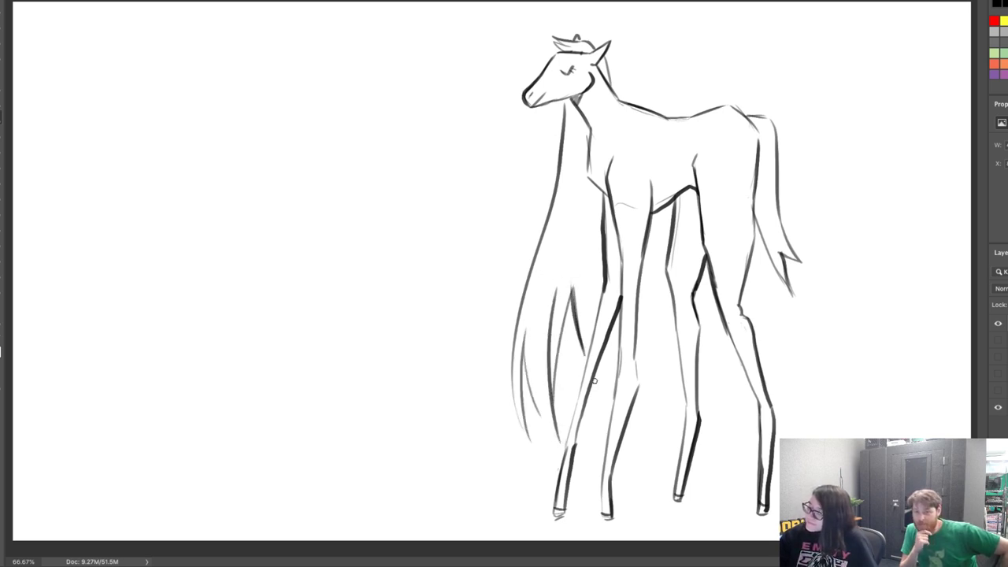
mouse_move(593, 372)
left_mouse_down()
mouse_move(605, 397)
mouse_move(602, 360)
mouse_move(578, 322)
left_mouse_up()
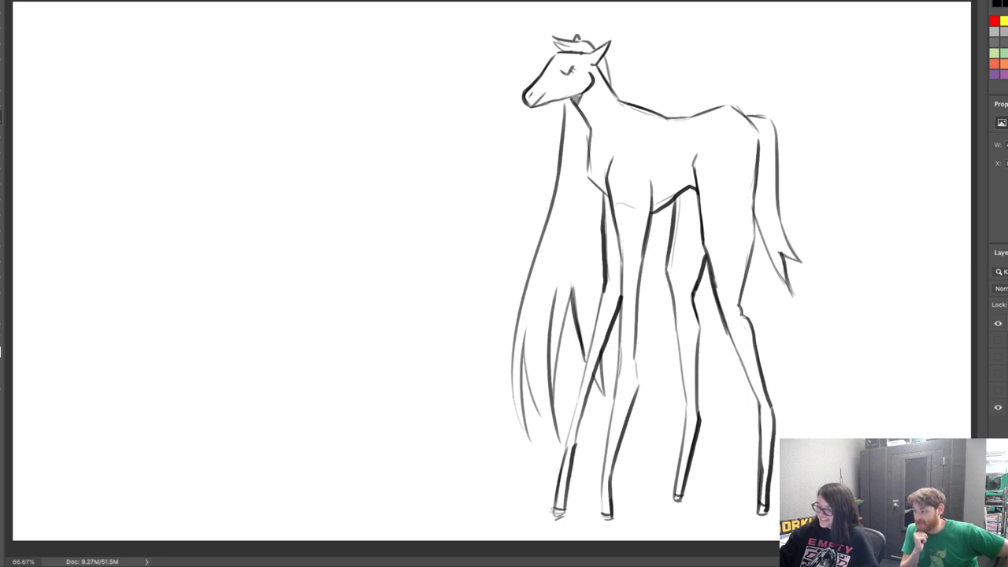
Shade both far legs with diagonal hatching and scatter small four-pointed sparkles around the head and above the back
mouse_move(558, 512)
left_mouse_down()
mouse_move(592, 348)
mouse_move(597, 360)
mouse_move(607, 330)
mouse_move(605, 289)
mouse_move(610, 320)
mouse_move(619, 276)
mouse_move(605, 219)
mouse_move(607, 189)
left_mouse_up()
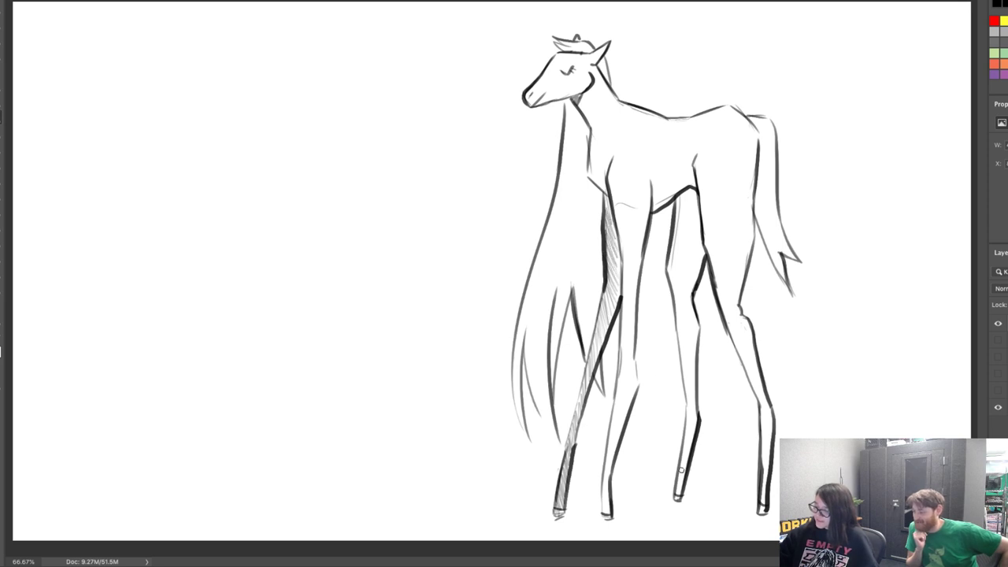
mouse_move(679, 487)
left_mouse_down()
mouse_move(691, 403)
mouse_move(676, 369)
mouse_move(688, 369)
mouse_move(670, 273)
mouse_move(677, 276)
mouse_move(691, 224)
mouse_move(689, 156)
left_mouse_up()
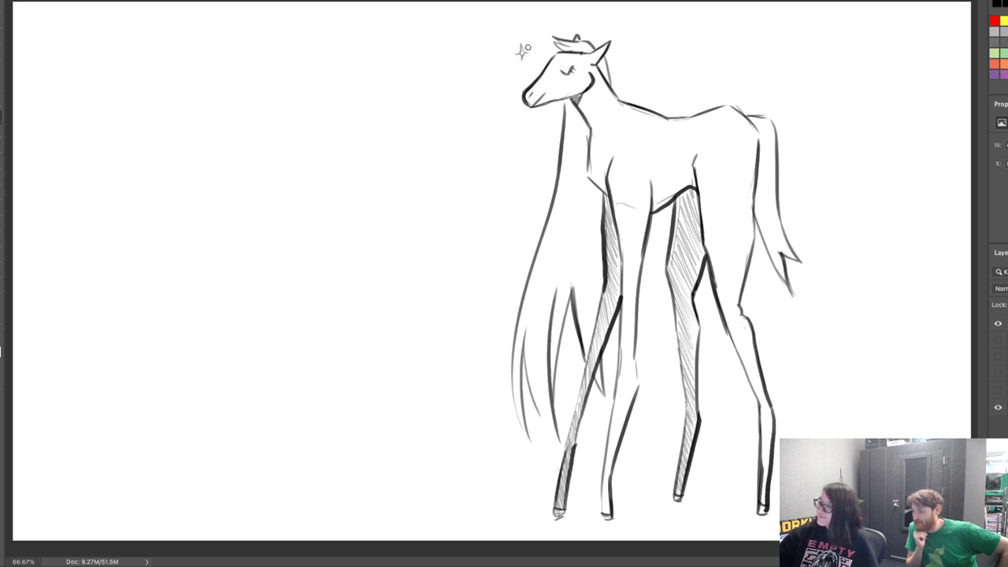
left_click_drag(640, 55, 640, 72)
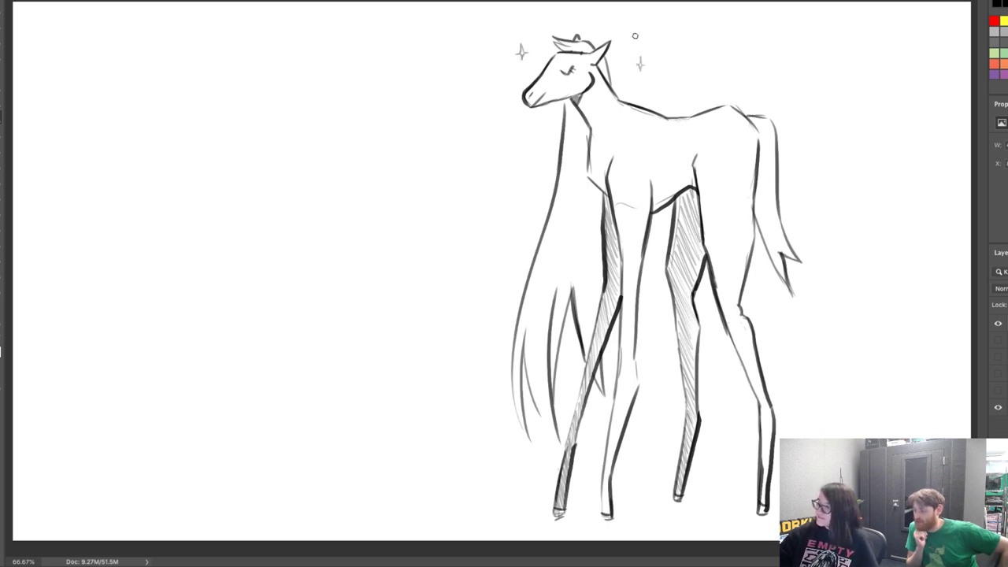
left_click_drag(533, 126, 530, 127)
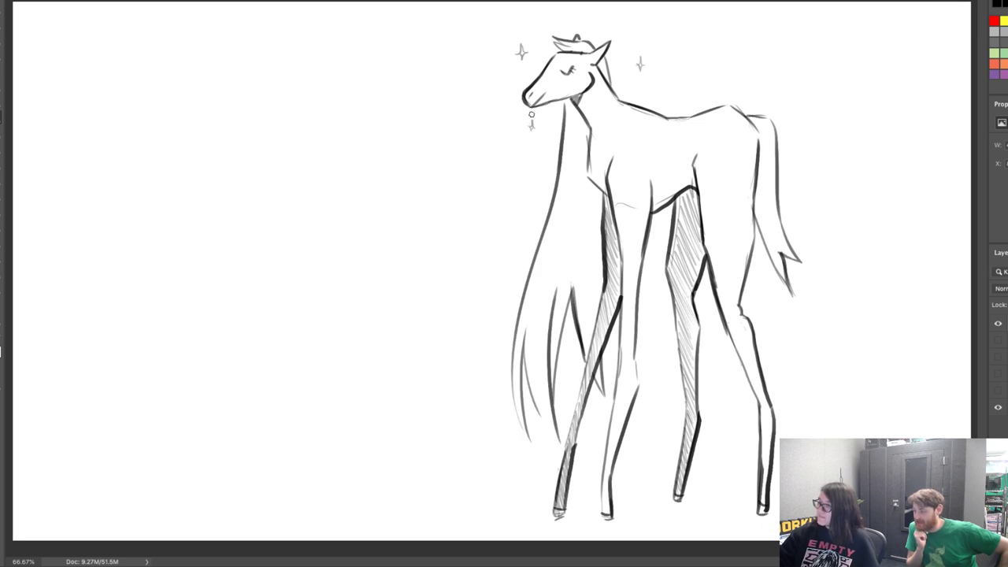
mouse_move(724, 76)
left_mouse_down()
mouse_move(730, 70)
mouse_move(719, 78)
left_mouse_up()
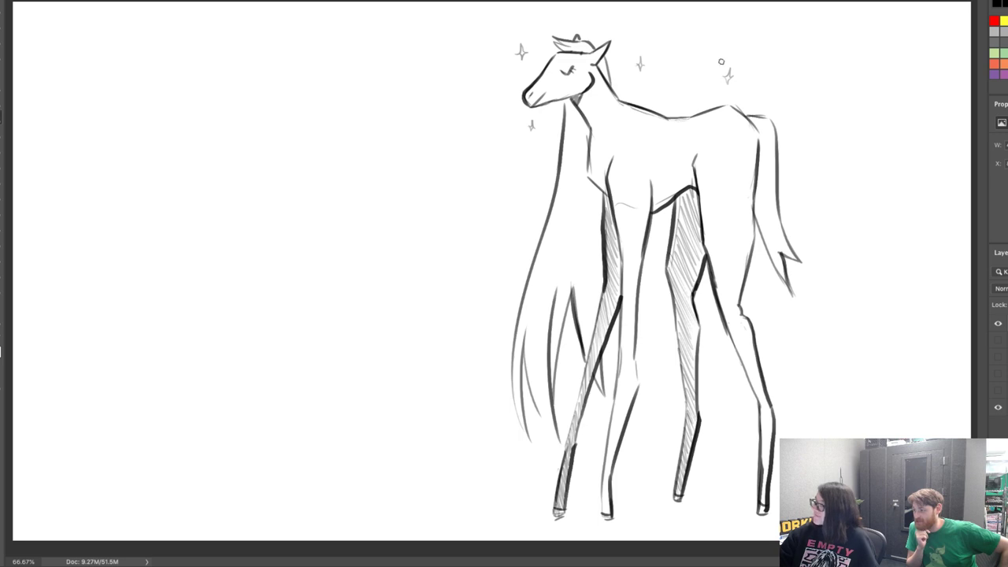
mouse_move(593, 9)
left_mouse_down()
mouse_move(594, 25)
mouse_move(589, 18)
left_mouse_up()
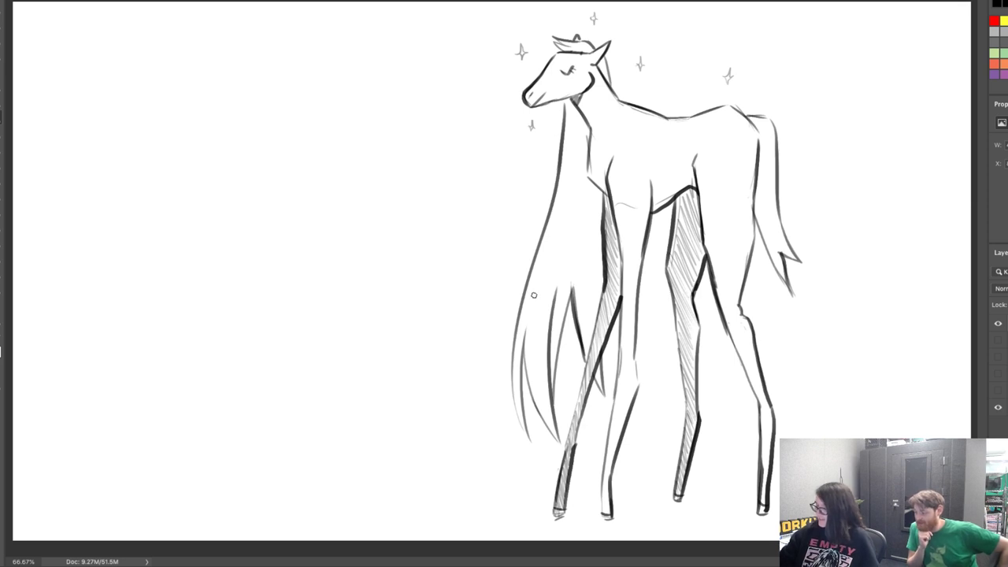
Darken the near front leg's rear contour at the knee and hatch a ground shadow beneath the four hooves
left_click_drag(636, 370, 635, 391)
mouse_move(635, 343)
left_mouse_down()
mouse_move(635, 391)
mouse_move(636, 378)
left_mouse_up()
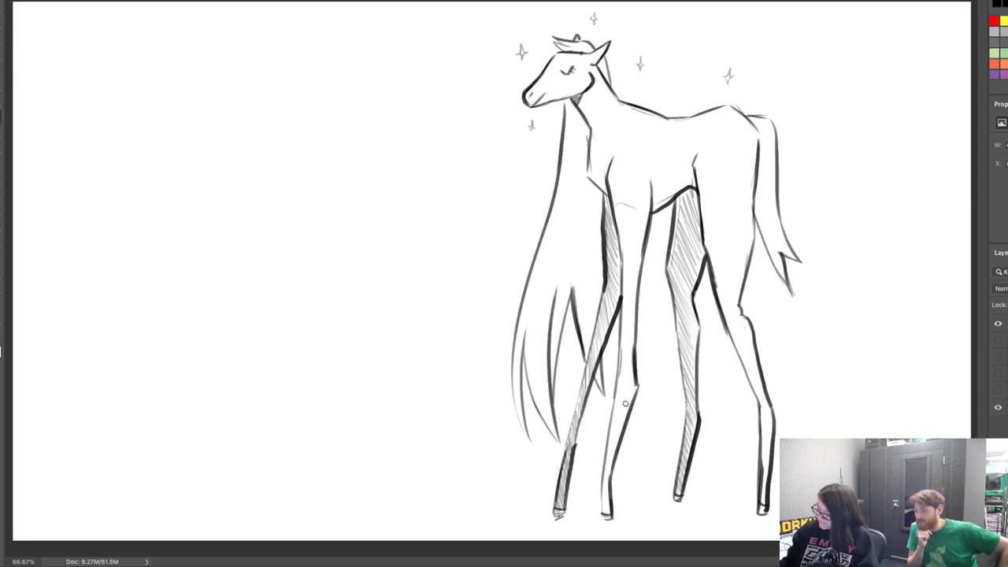
left_click_drag(562, 517, 753, 513)
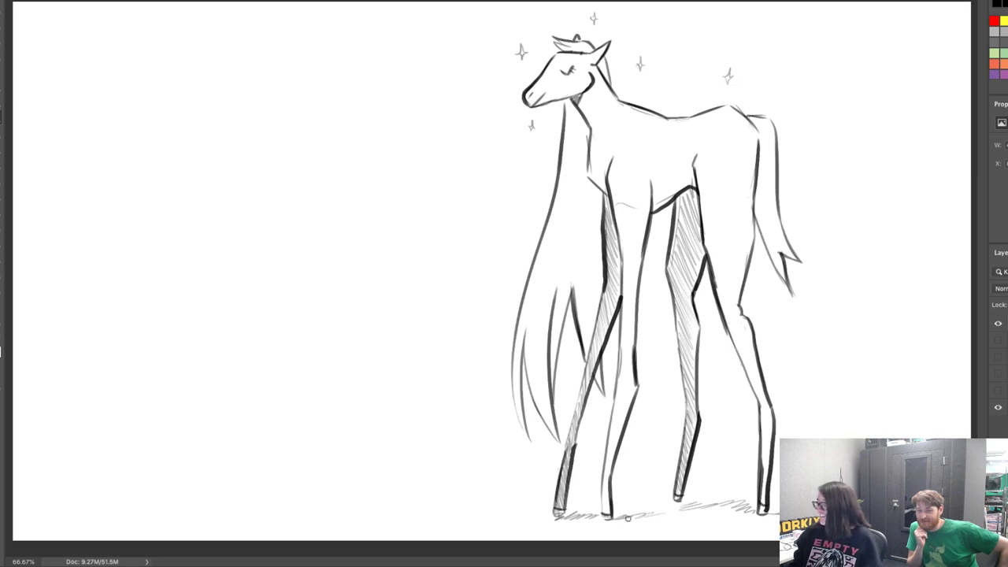
mouse_move(628, 518)
left_mouse_down()
mouse_move(694, 508)
mouse_move(673, 507)
mouse_move(688, 501)
mouse_move(715, 509)
left_mouse_up()
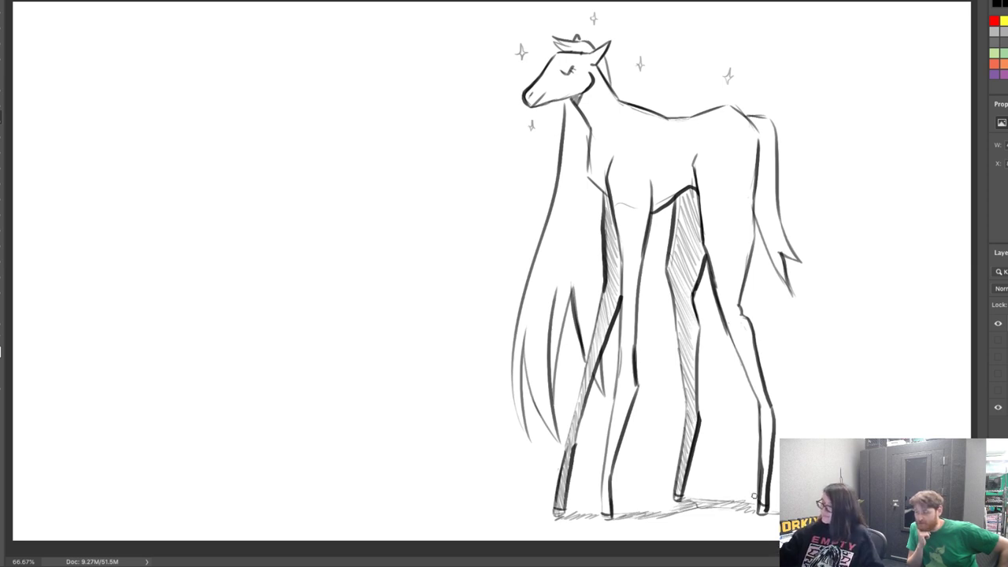
left_click_drag(619, 513, 693, 504)
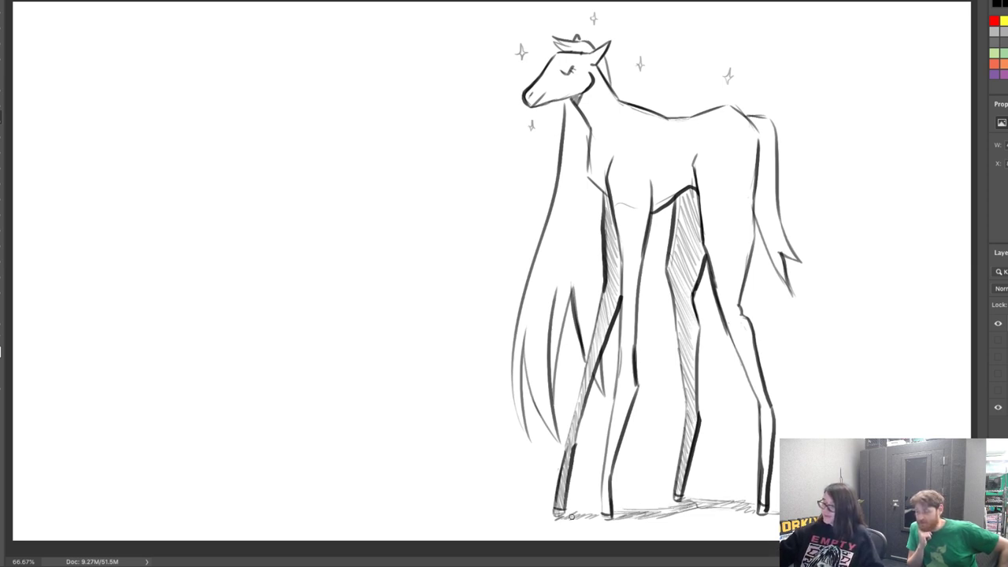
left_click_drag(566, 516, 606, 508)
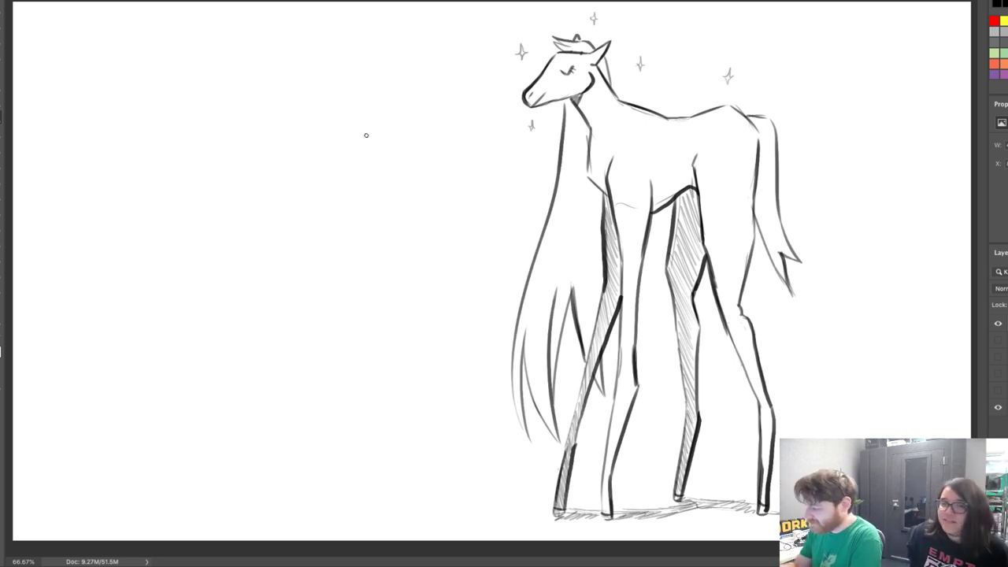
Draw a second horse's head in the empty left part of the canvas, with two pointed ears, bulging eyes and a narrow muzzle
mouse_move(341, 63)
left_mouse_down()
mouse_move(367, 113)
mouse_move(345, 127)
mouse_move(366, 124)
mouse_move(363, 95)
left_mouse_up()
mouse_move(318, 61)
left_mouse_down()
mouse_move(332, 31)
mouse_move(332, 64)
mouse_move(356, 44)
mouse_move(360, 71)
mouse_move(346, 79)
left_mouse_up()
key("ctrl+z")
key("ctrl+z")
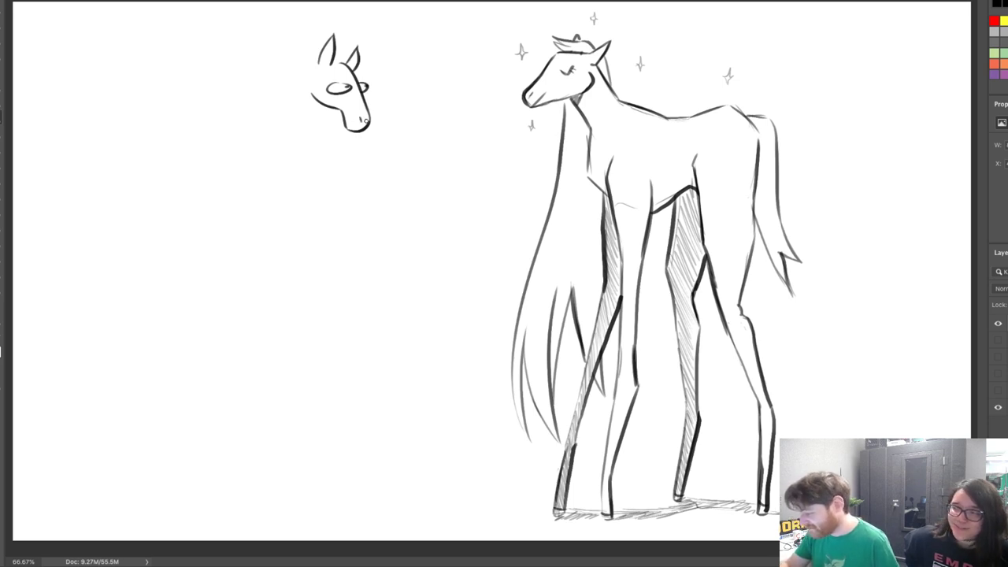
Draw the curved front line of the second horse's neck, running down from below the jaw
mouse_move(349, 132)
left_mouse_down()
mouse_move(359, 124)
mouse_move(302, 167)
left_mouse_up()
key("ctrl+z")
left_click_drag(324, 104, 302, 167)
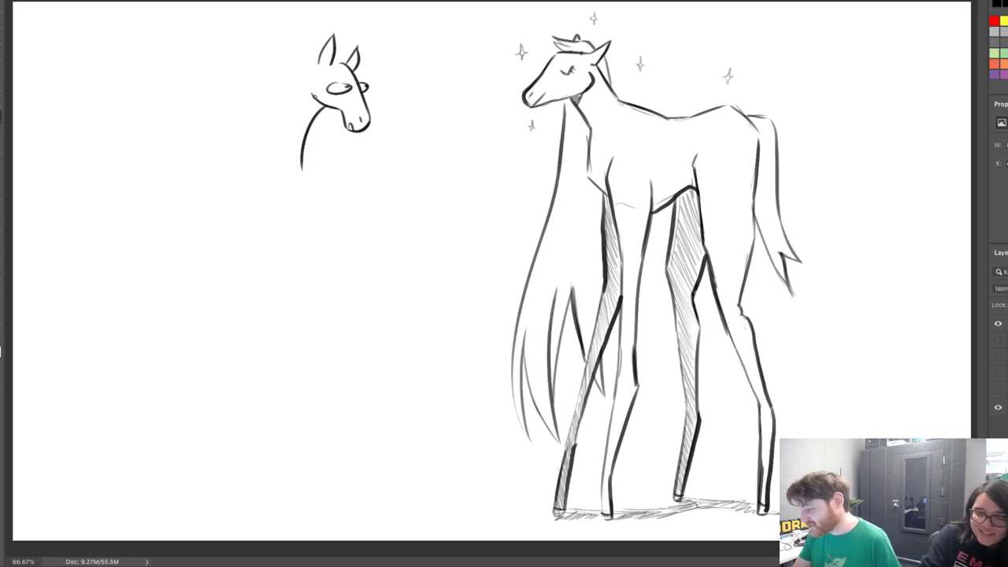
Draw the second horse's arched back-of-neck line as a wide curve from behind the ear and close the head between the ears
left_click_drag(314, 63, 253, 133)
key("ctrl+z")
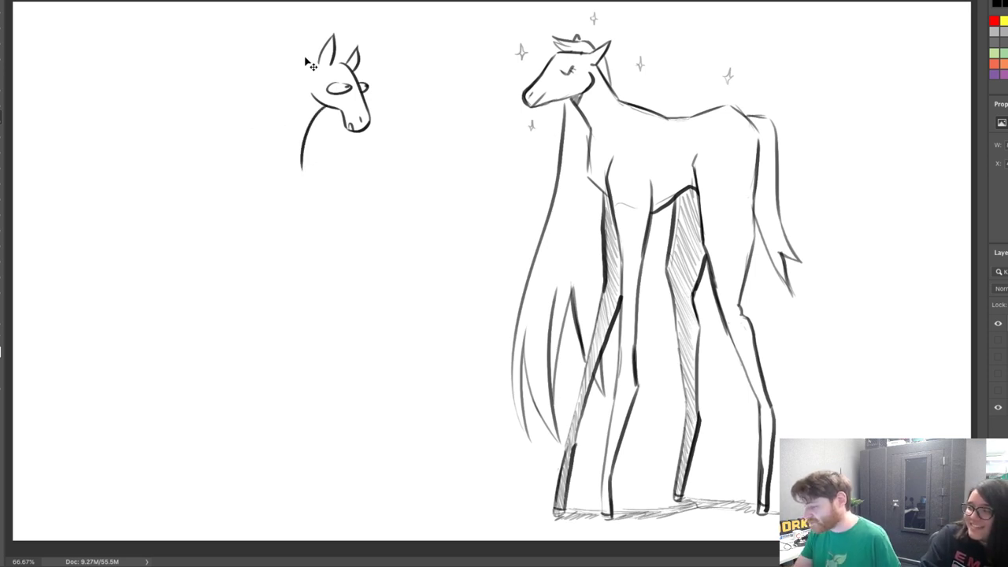
left_click_drag(316, 63, 225, 147)
key("ctrl+z")
left_click_drag(313, 66, 243, 158)
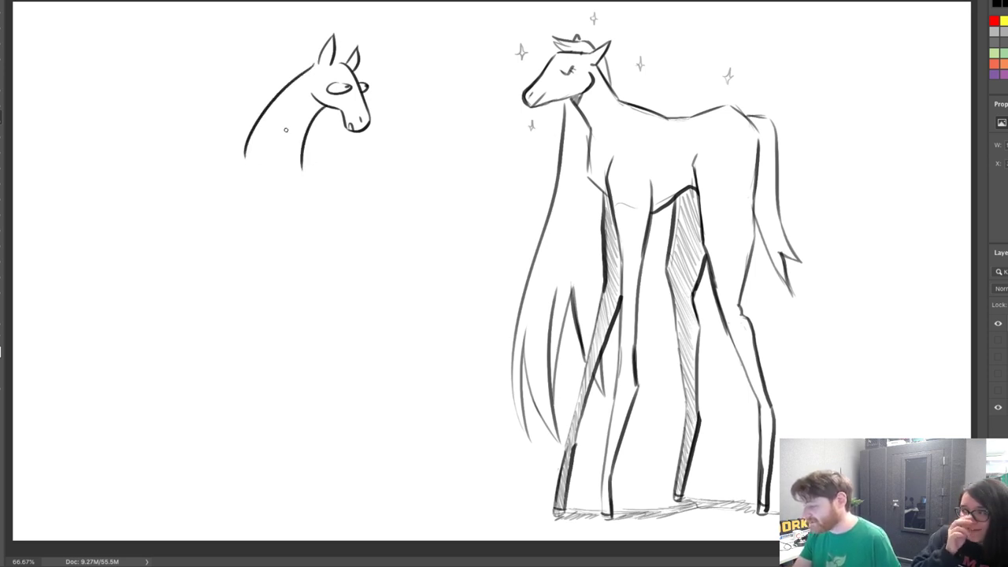
key("ctrl+z")
left_click_drag(313, 63, 230, 154)
left_click_drag(337, 61, 349, 64)
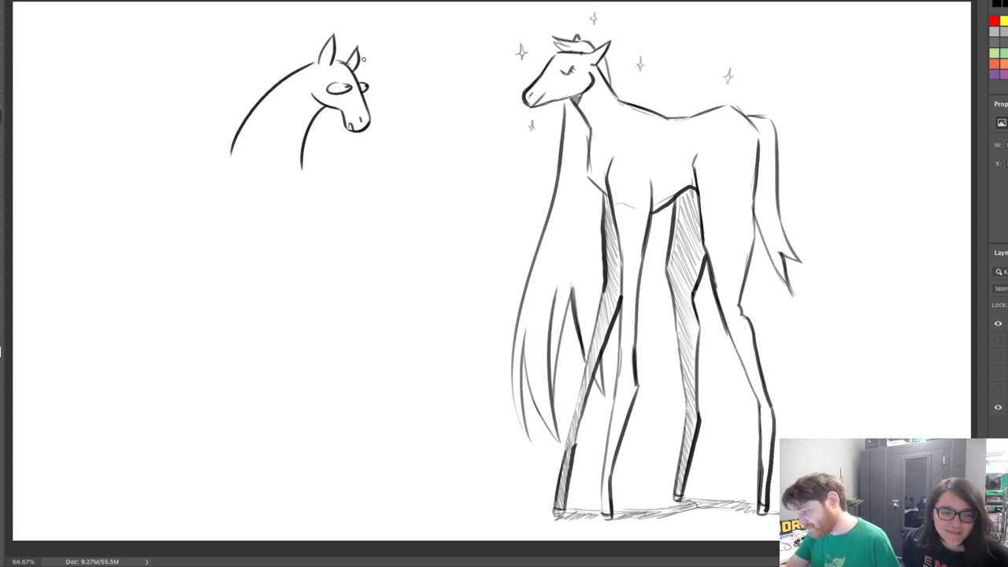
Draw the second horse's rounded chest curve below the neck and a slanted back line down from the base of the mane side
left_click_drag(301, 166, 335, 230)
key("ctrl+z")
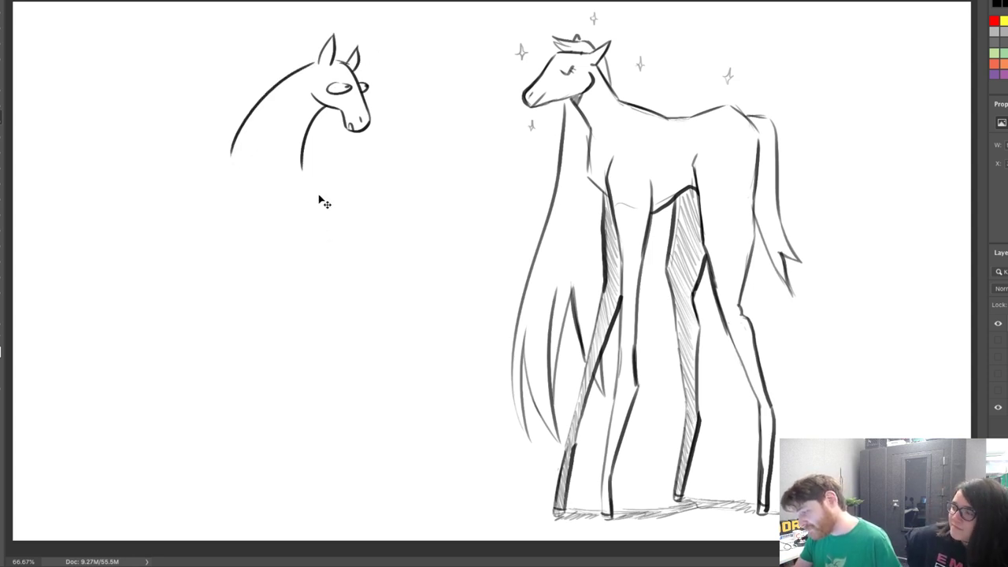
left_click_drag(302, 164, 333, 230)
left_click_drag(230, 154, 183, 196)
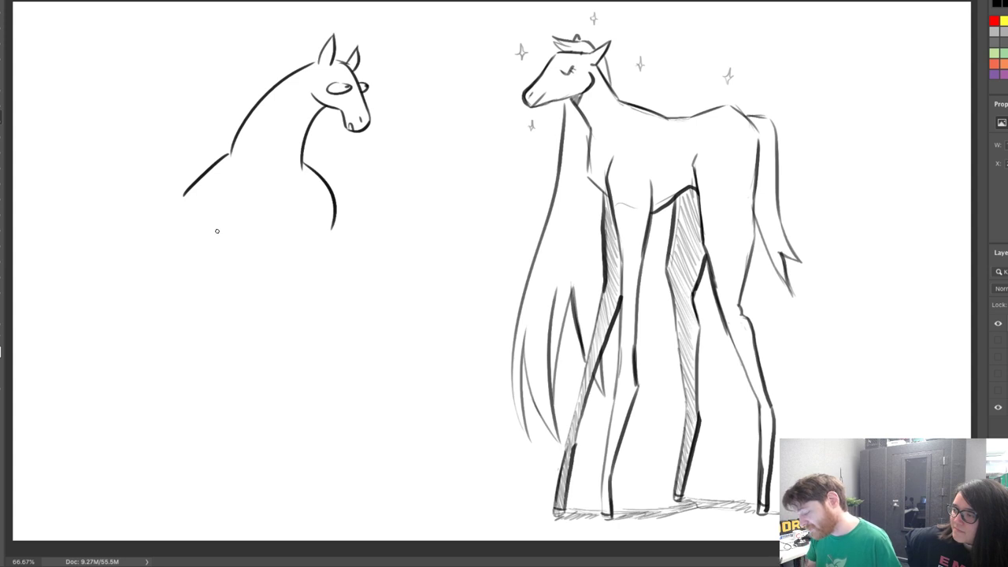
left_click_drag(335, 221, 367, 310)
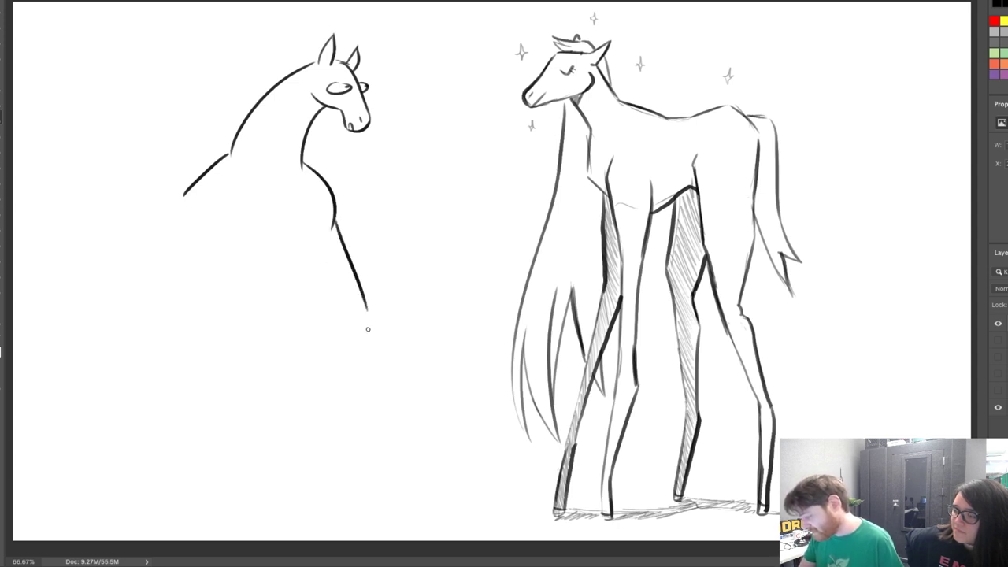
key("ctrl+z")
left_click_drag(334, 226, 365, 288)
left_click_drag(382, 336, 384, 340)
key("ctrl+z")
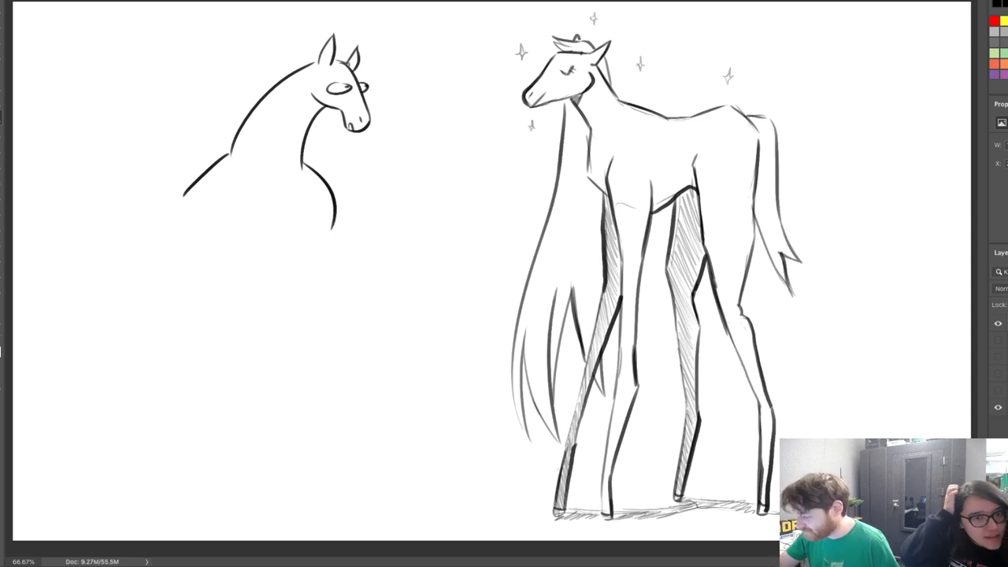
Draw a spiky, layered mane on the second horse, from between the ears down the back of the neck
mouse_move(350, 65)
left_mouse_down()
mouse_move(335, 40)
mouse_move(285, 35)
mouse_move(310, 48)
mouse_move(232, 78)
mouse_move(247, 78)
left_mouse_up()
key("ctrl+z")
left_click_drag(246, 79, 219, 140)
key("ctrl+z")
mouse_move(246, 80)
left_mouse_down()
mouse_move(206, 120)
mouse_move(211, 156)
left_mouse_up()
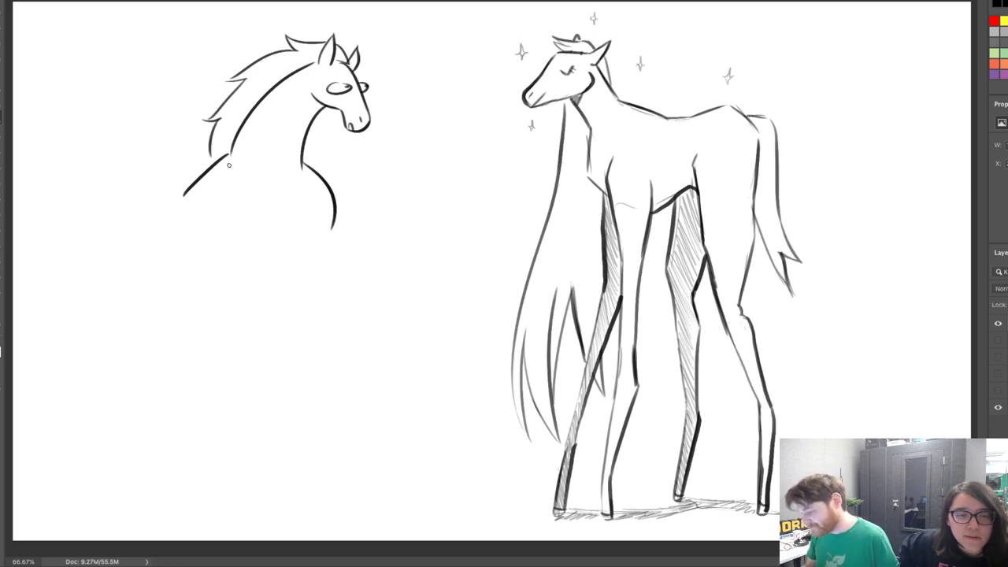
Try several near-vertical strokes down from the second horse's chest curve as the far front leg's outer contour
left_click_drag(331, 237, 323, 320)
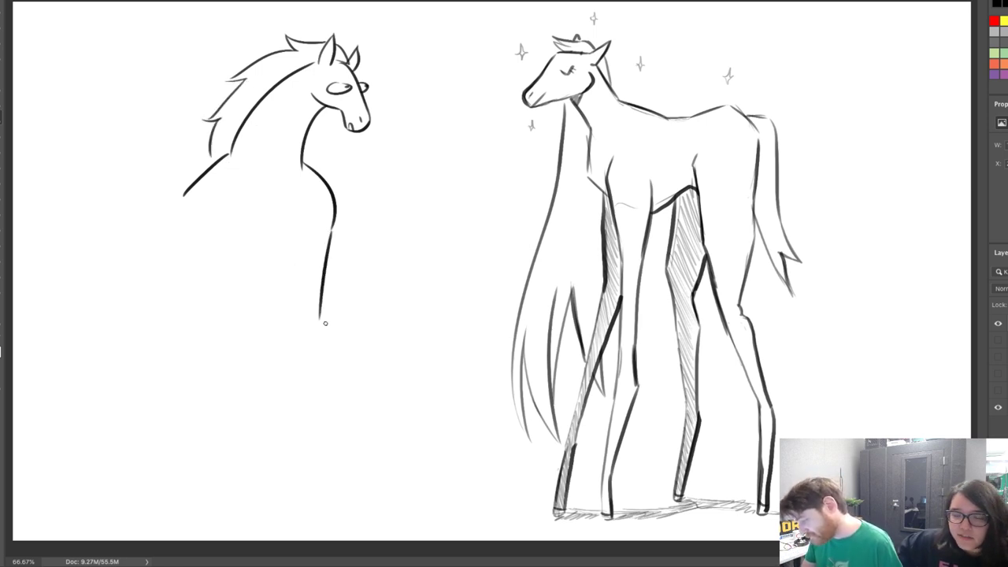
key("ctrl+z")
left_click_drag(334, 223, 346, 334)
key("ctrl+z")
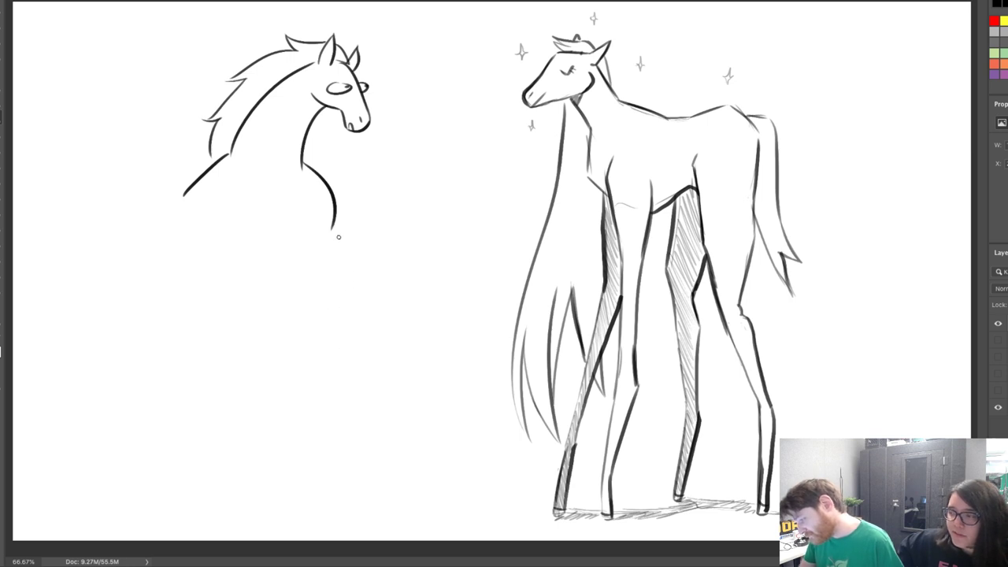
left_click_drag(337, 218, 346, 295)
key("ctrl+z")
mouse_move(339, 217)
left_mouse_down()
mouse_move(349, 243)
mouse_move(350, 293)
mouse_move(338, 227)
mouse_move(344, 307)
left_mouse_up()
key("ctrl+z")
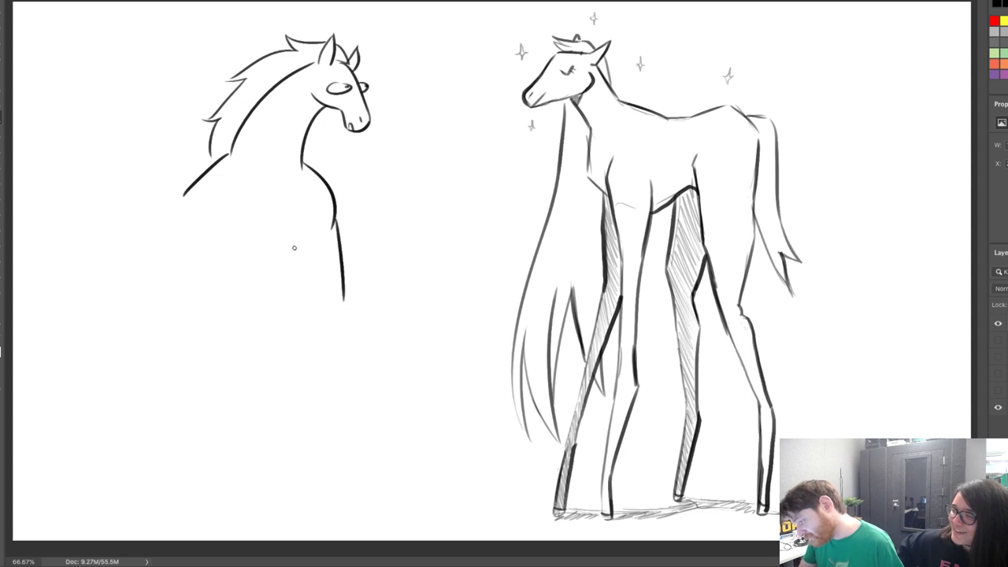
Try to sketch a tapering front leg with a narrow knee below the second horse's chest
left_click_drag(304, 235, 299, 326)
left_click_drag(261, 248, 272, 330)
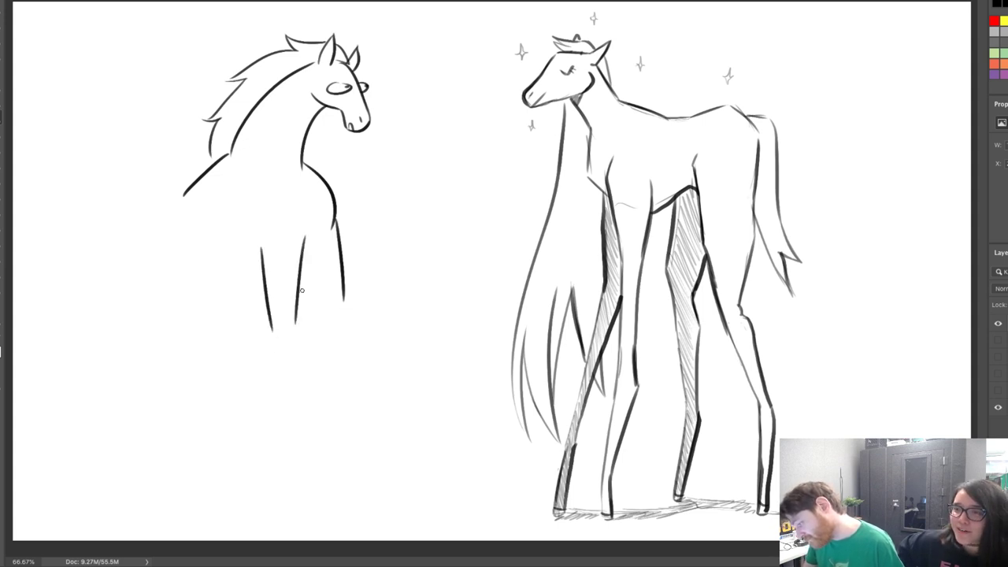
key("ctrl+z")
left_click_drag(246, 254, 275, 373)
mouse_move(298, 307)
left_mouse_down()
mouse_move(288, 402)
mouse_move(279, 401)
left_mouse_up()
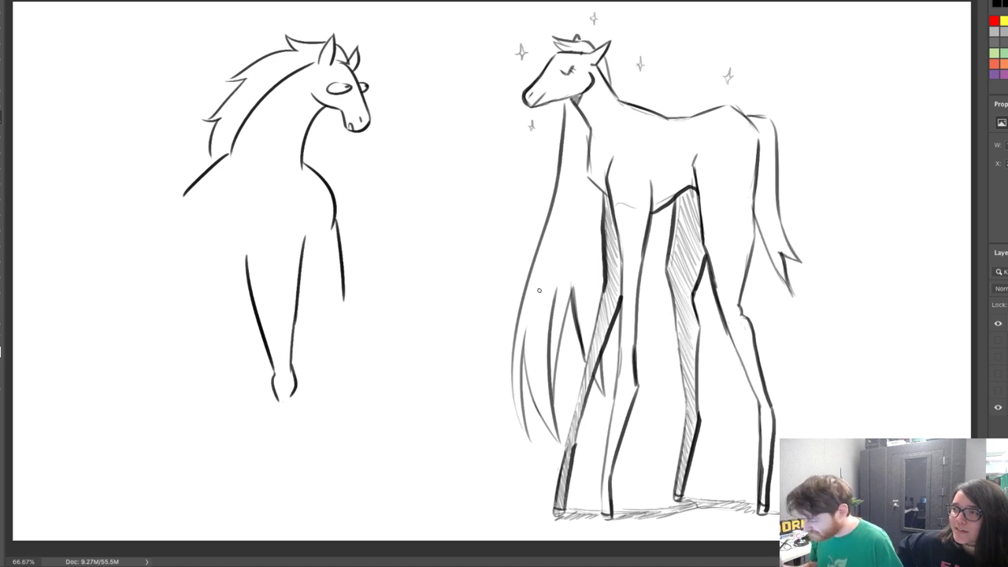
Erase the tapering front leg and the leg contour hanging below the second horse's chest curve
key("ctrl+z")
key("e")
left_click_drag(304, 240, 293, 394)
left_click_drag(247, 254, 274, 370)
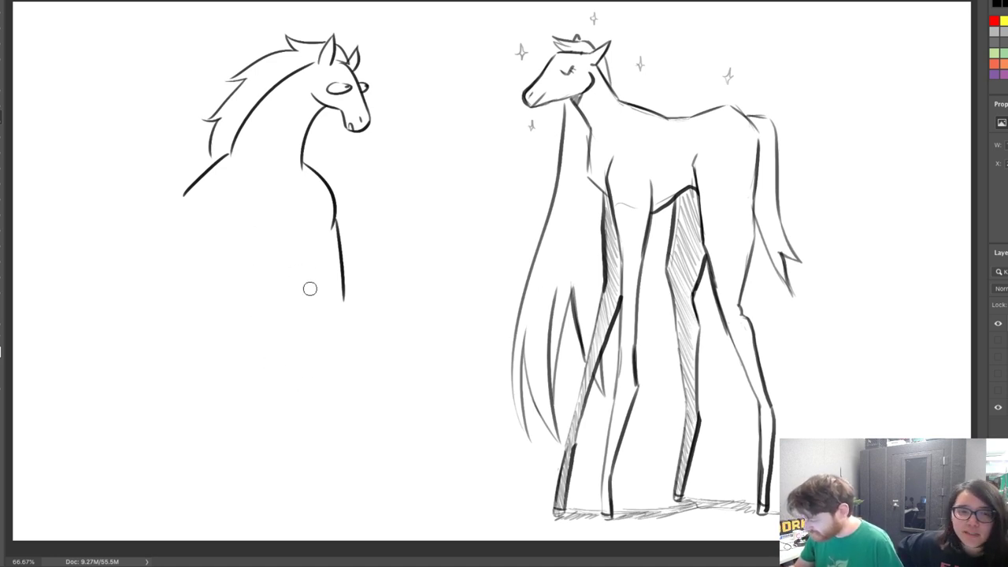
mouse_move(343, 295)
left_mouse_down()
mouse_move(326, 202)
mouse_move(342, 340)
left_mouse_up()
key("b")
key("ctrl+z")
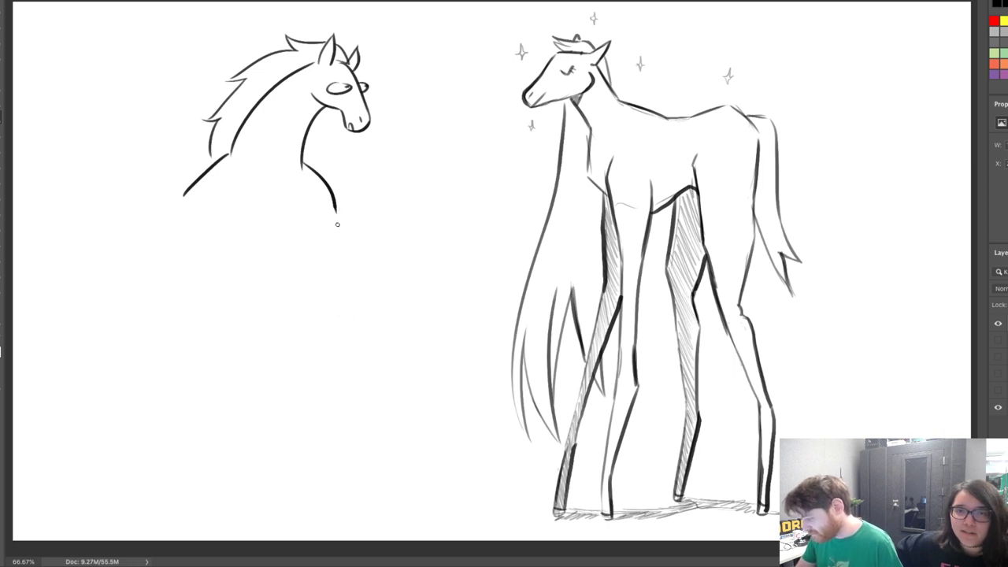
Extend the second horse's chest down into a long contour that bulges outward and curves back in at its lower end
left_click_drag(336, 206, 325, 358)
key("ctrl+z")
left_click_drag(337, 230, 329, 378)
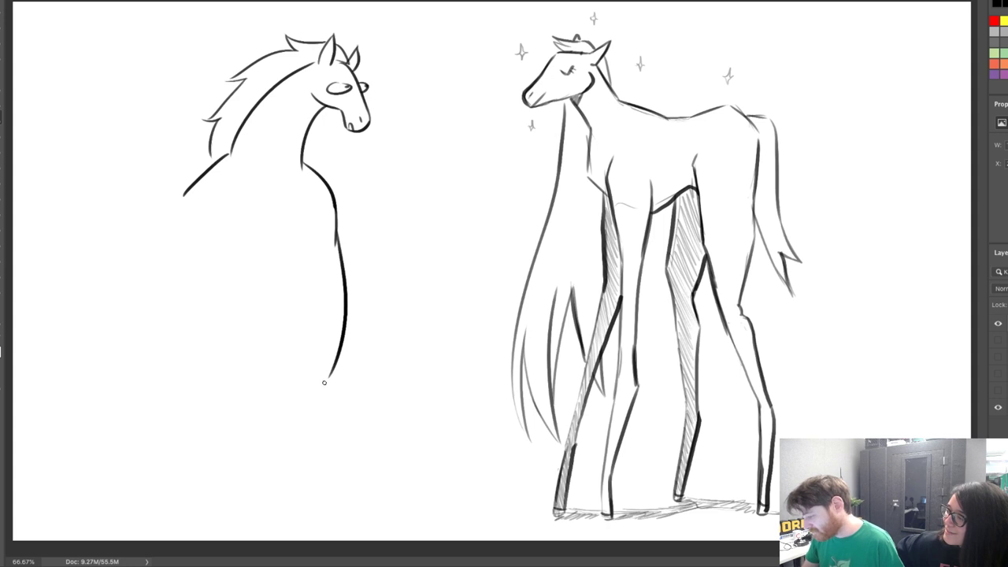
Draw the second horse's outer back contour as a long curve running down from the slanted back line
left_click_drag(179, 199, 142, 331)
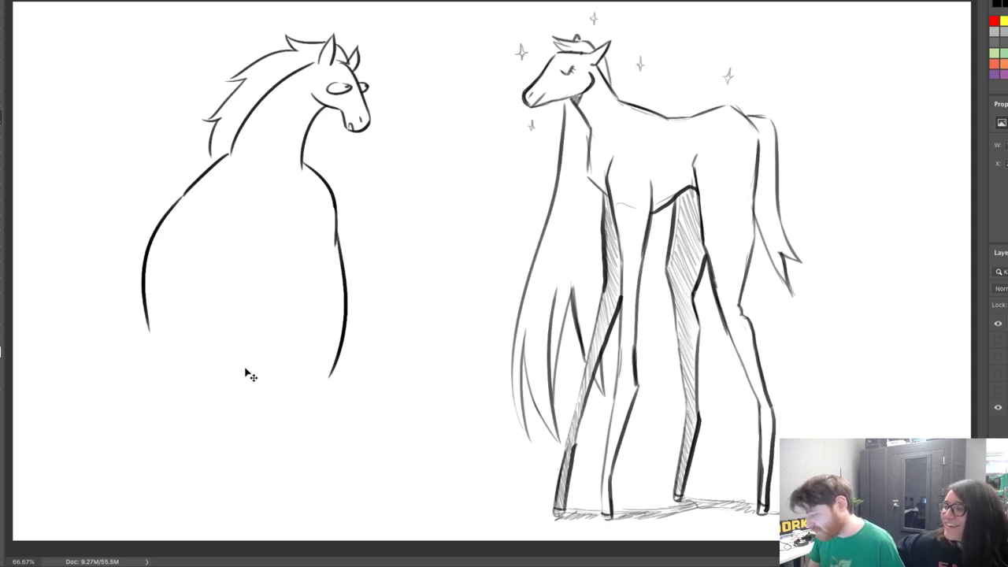
key("ctrl+z")
left_click_drag(181, 205, 152, 431)
key("ctrl+z")
left_click_drag(184, 197, 159, 411)
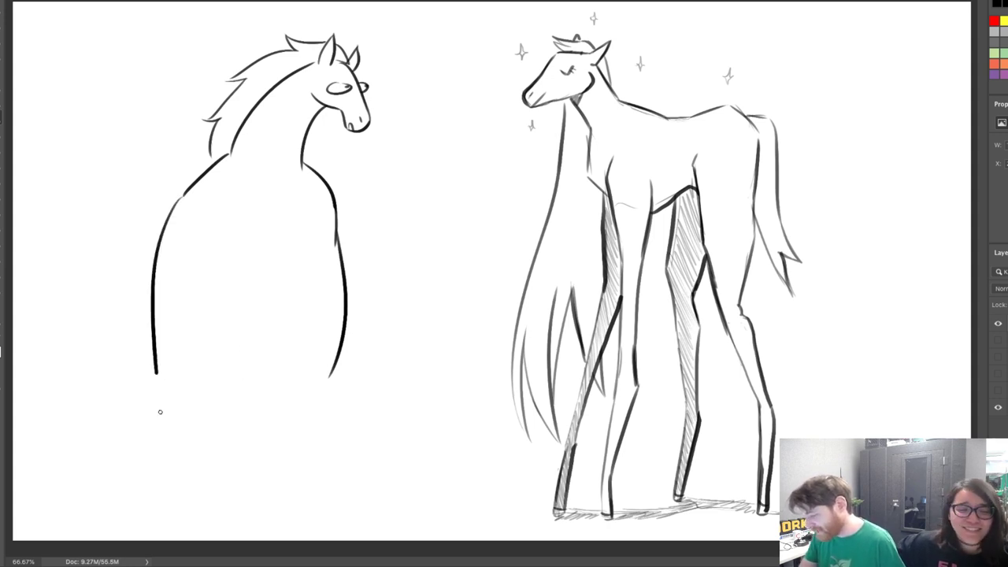
Trim the lower ends of the second horse's back and front body contours with the eraser
key("e")
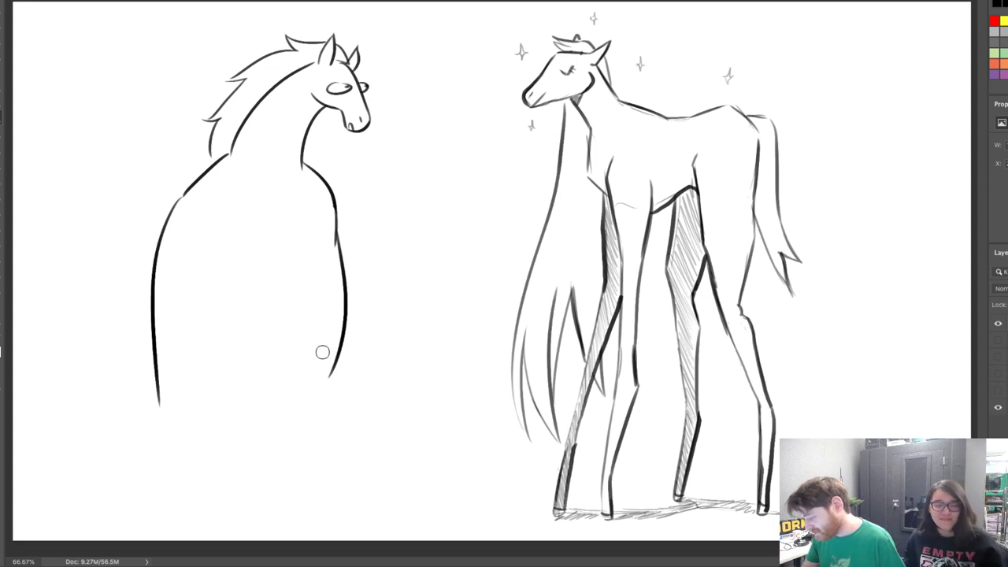
left_click_drag(323, 381, 336, 375)
mouse_move(150, 400)
left_mouse_down()
mouse_move(169, 411)
mouse_move(152, 319)
mouse_move(173, 378)
left_mouse_up()
key("b")
key("e")
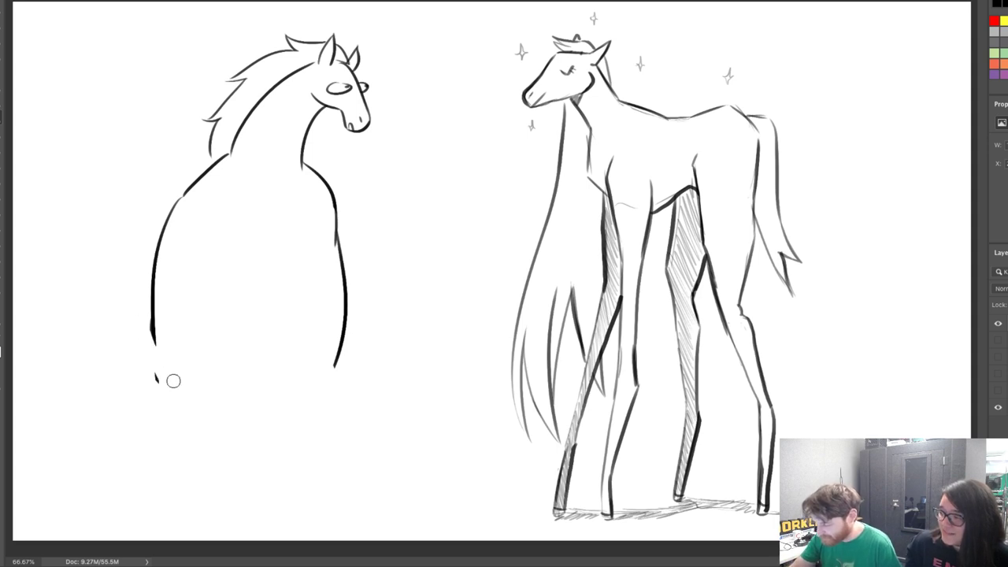
key("b")
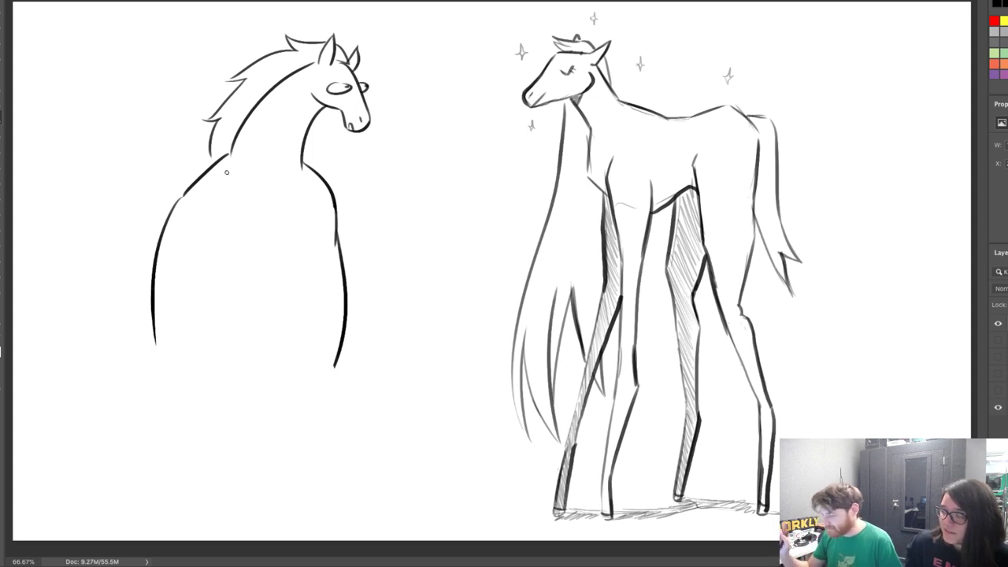
Draw a thin bent leg with a small hoof below the second horse's front body contour
left_click_drag(336, 365, 343, 415)
key("ctrl+z")
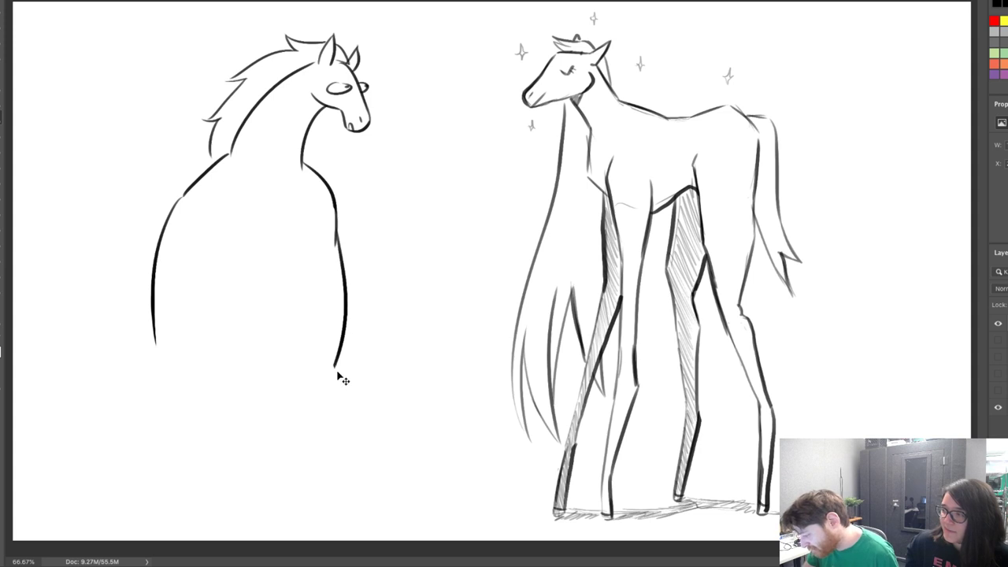
mouse_move(336, 366)
left_mouse_down()
mouse_move(367, 456)
mouse_move(363, 494)
left_mouse_up()
key("ctrl+z")
key("ctrl+shift+z")
mouse_move(329, 397)
left_mouse_down()
mouse_move(355, 457)
mouse_move(343, 487)
mouse_move(350, 514)
mouse_move(360, 494)
mouse_move(363, 516)
mouse_move(343, 511)
mouse_move(368, 507)
left_mouse_up()
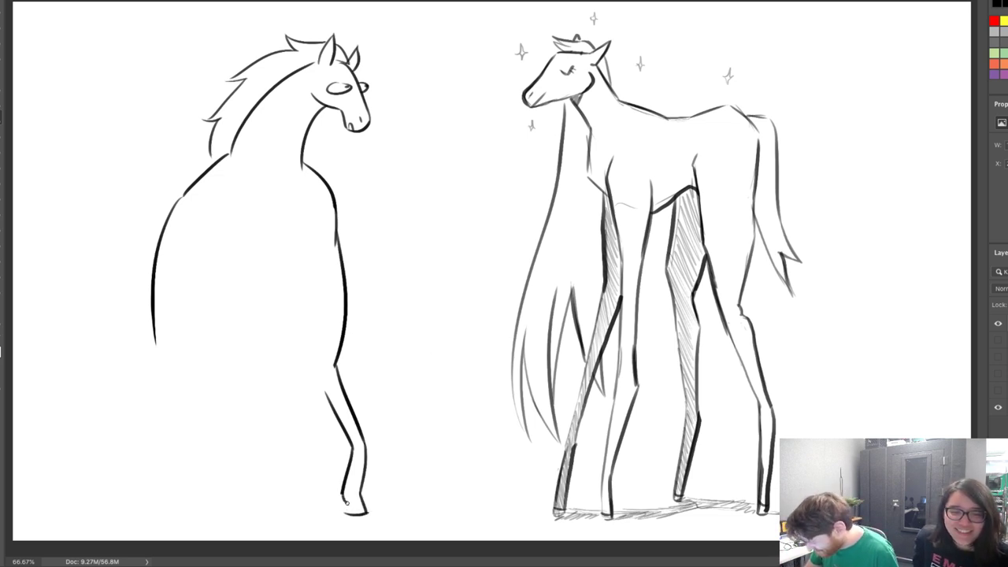
left_click_drag(344, 500, 362, 495)
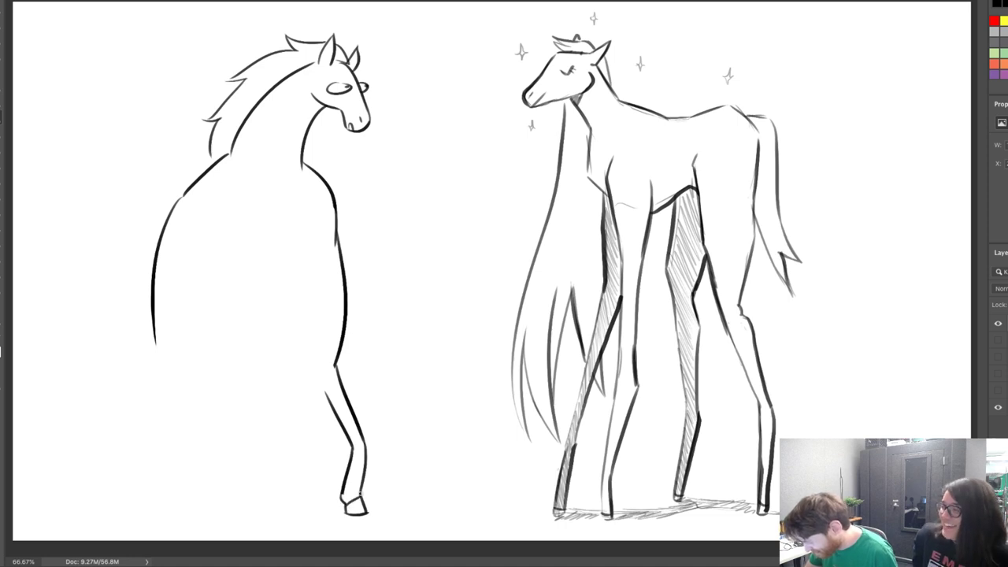
Erase the second horse's chest, front body contour and thin bent leg, leaving the neck and back lines
left_click_drag(342, 380, 349, 329)
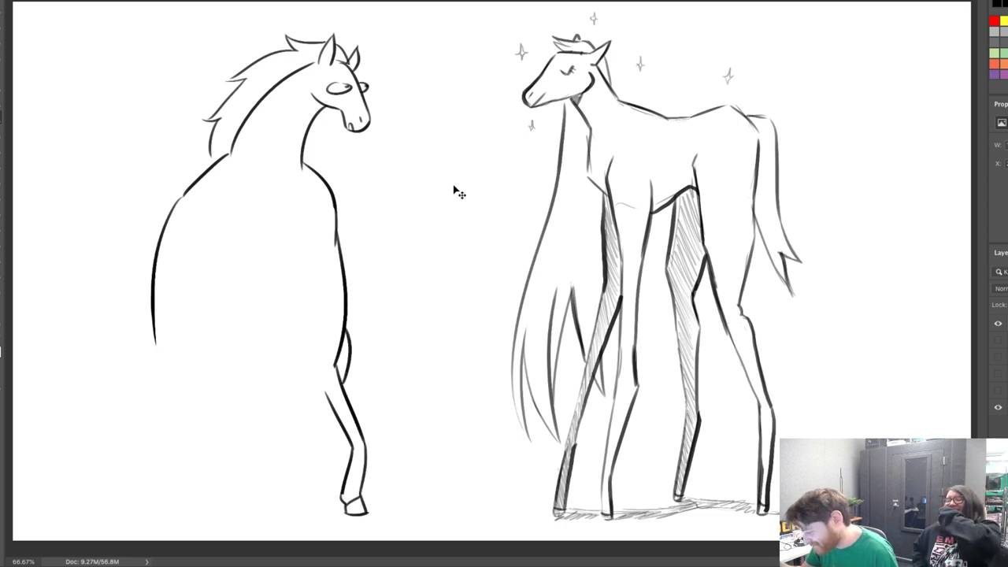
key("ctrl+z")
key("e")
left_click_drag(334, 364, 336, 359)
key("b")
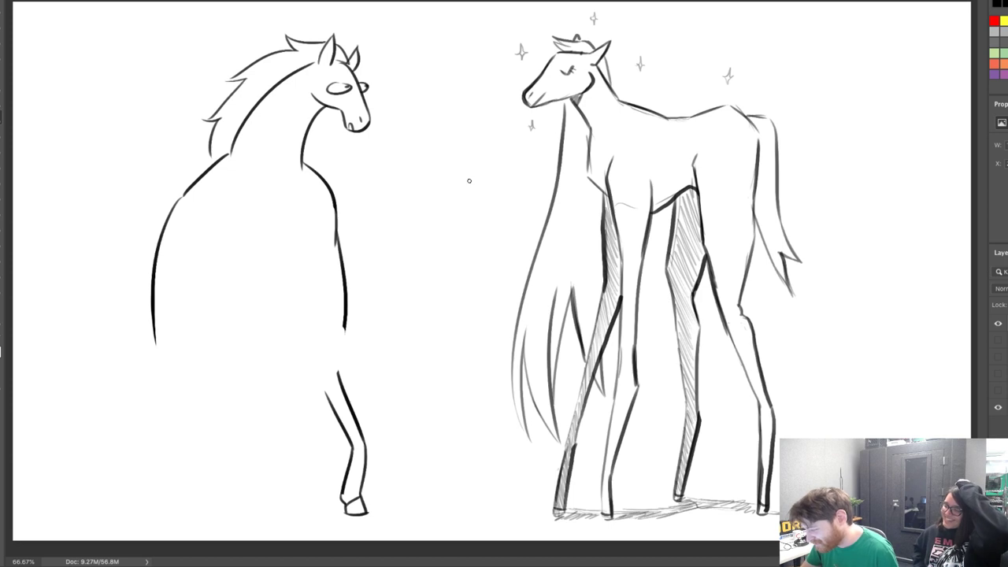
key("e")
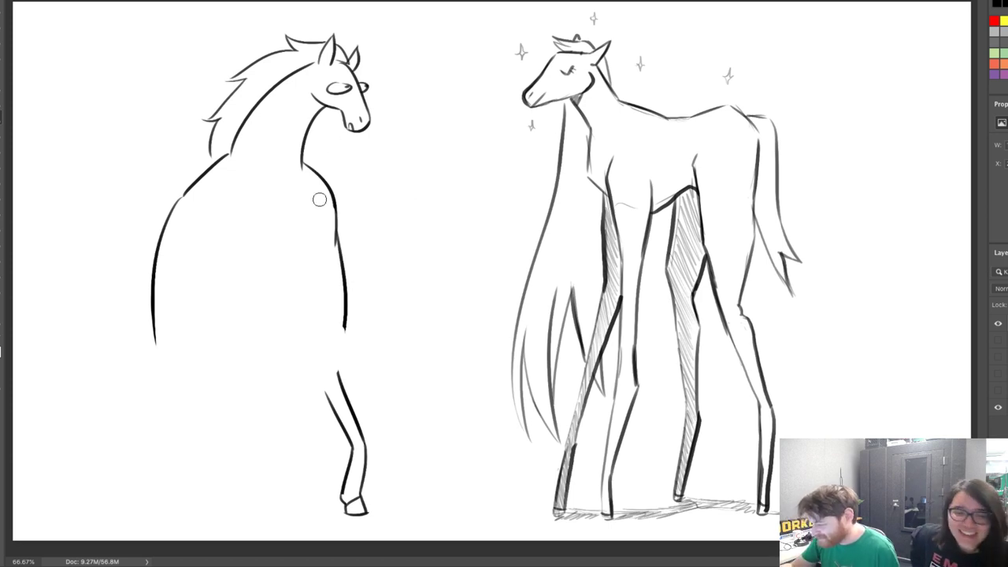
mouse_move(308, 168)
left_mouse_down()
mouse_move(337, 251)
mouse_move(338, 183)
mouse_move(350, 401)
mouse_move(334, 369)
mouse_move(329, 379)
mouse_move(358, 505)
left_mouse_up()
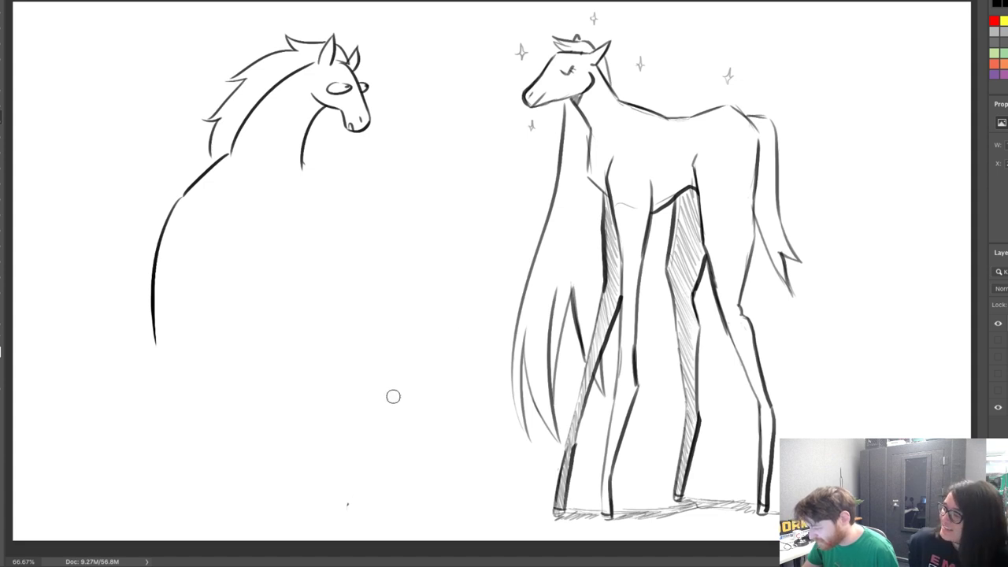
Redraw the second horse's front contour wider, from the neck base over the chest and down the outer side of the front leg
left_click_drag(303, 162, 342, 219)
key("ctrl+z")
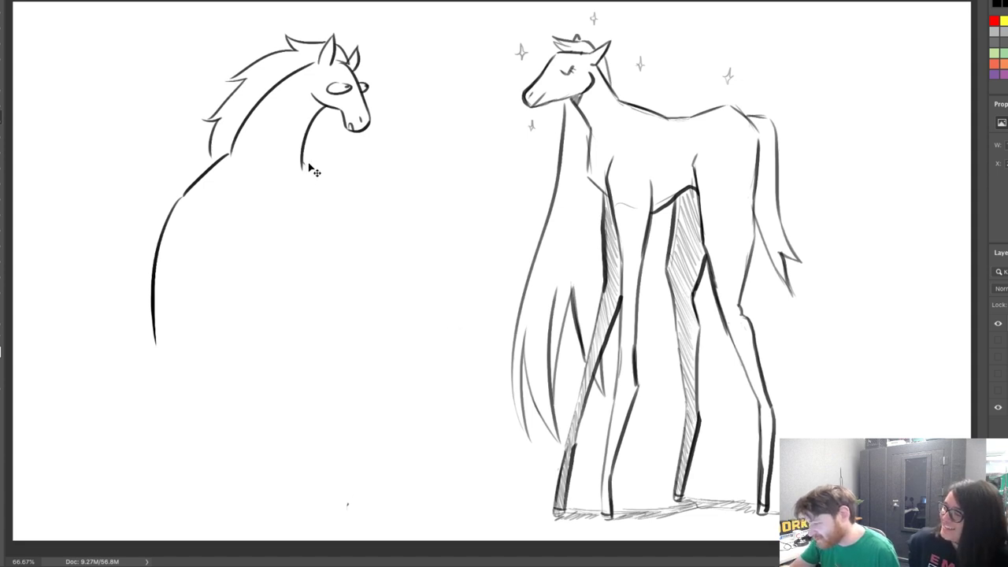
mouse_move(304, 161)
left_mouse_down()
mouse_move(353, 221)
mouse_move(362, 339)
left_mouse_up()
key("ctrl+z")
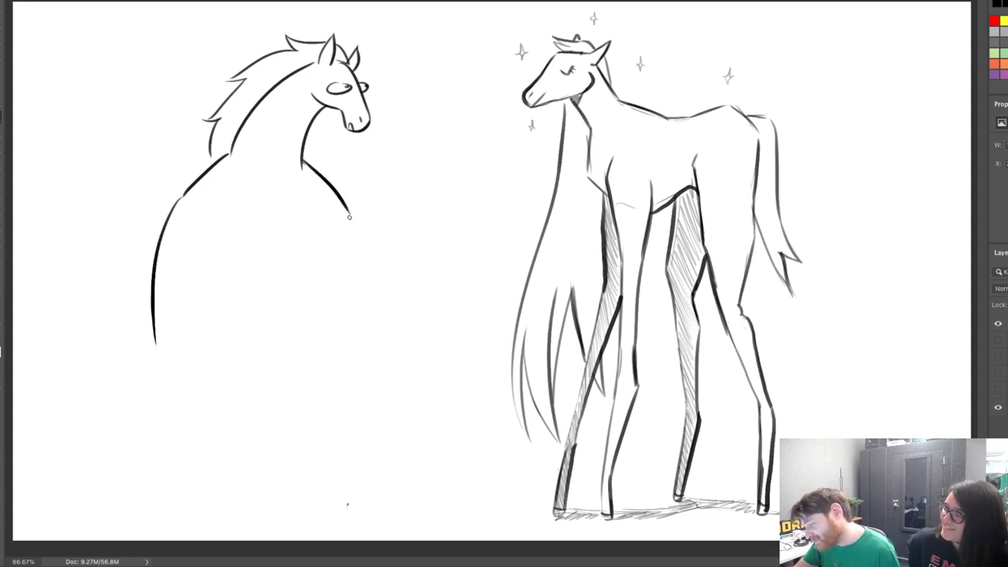
mouse_move(348, 211)
left_mouse_down()
mouse_move(364, 372)
mouse_move(392, 437)
mouse_move(401, 476)
left_mouse_up()
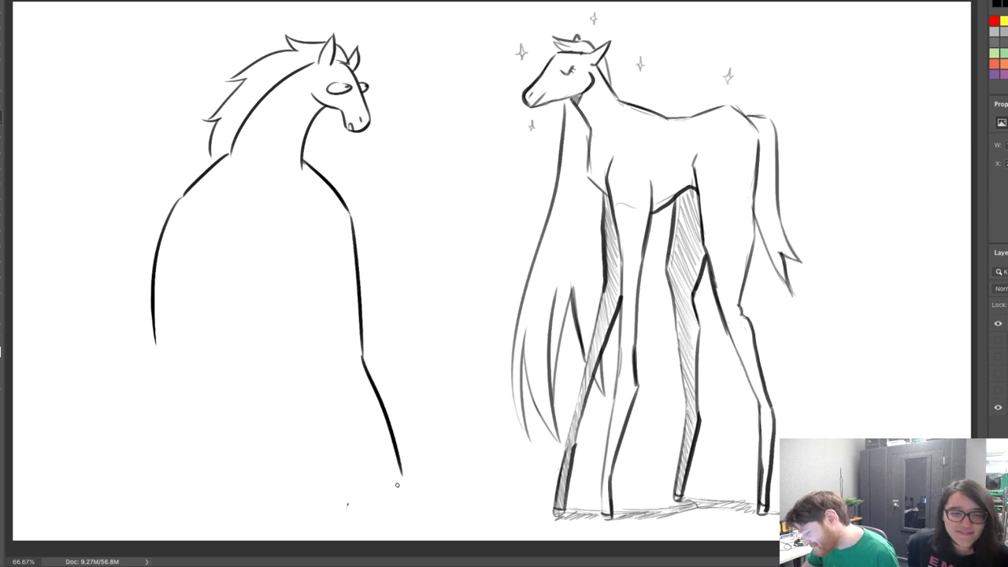
key("ctrl+z")
left_click_drag(363, 355, 407, 461)
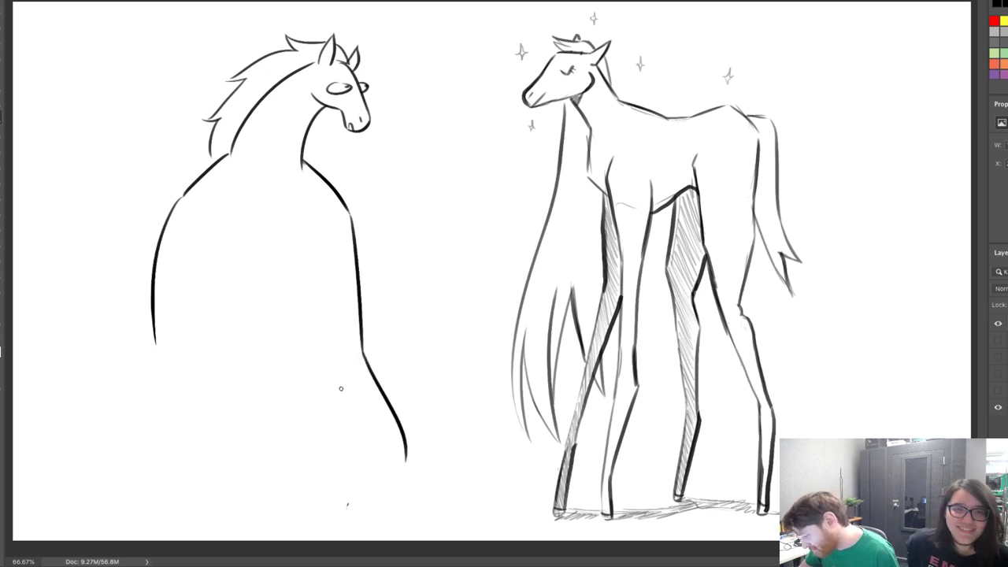
Draw the inner contour of the second horse's outer front leg and finish the leg with a wide, rounded hoof
mouse_move(342, 389)
left_mouse_down()
mouse_move(360, 425)
mouse_move(359, 501)
left_mouse_up()
key("ctrl+z")
left_click_drag(359, 425, 366, 506)
mouse_move(406, 461)
left_mouse_down()
mouse_move(424, 505)
mouse_move(406, 460)
left_mouse_up()
key("ctrl+z")
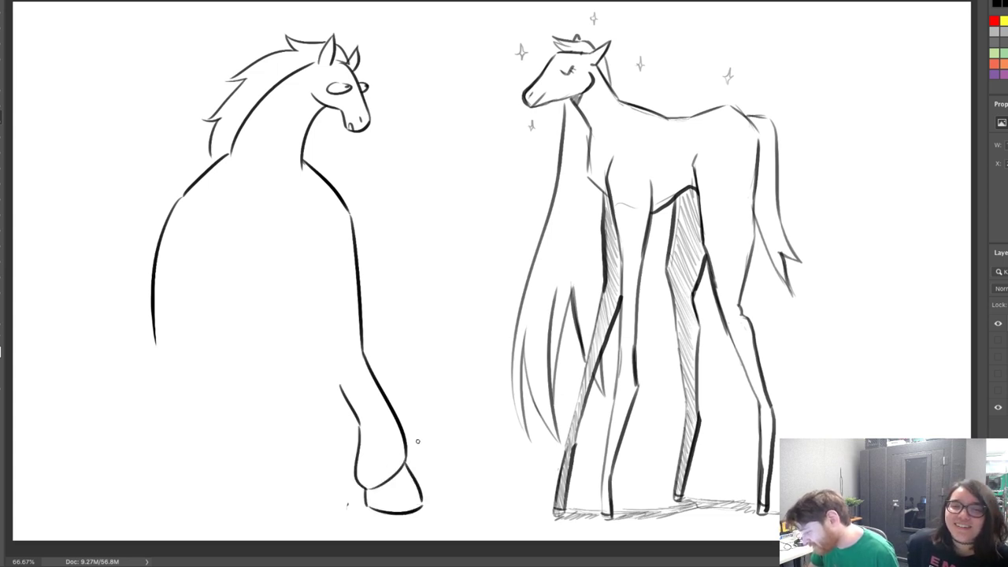
mouse_move(341, 387)
left_mouse_down()
mouse_move(334, 365)
mouse_move(344, 367)
mouse_move(332, 363)
left_mouse_up()
key("ctrl+z")
key("ctrl+z")
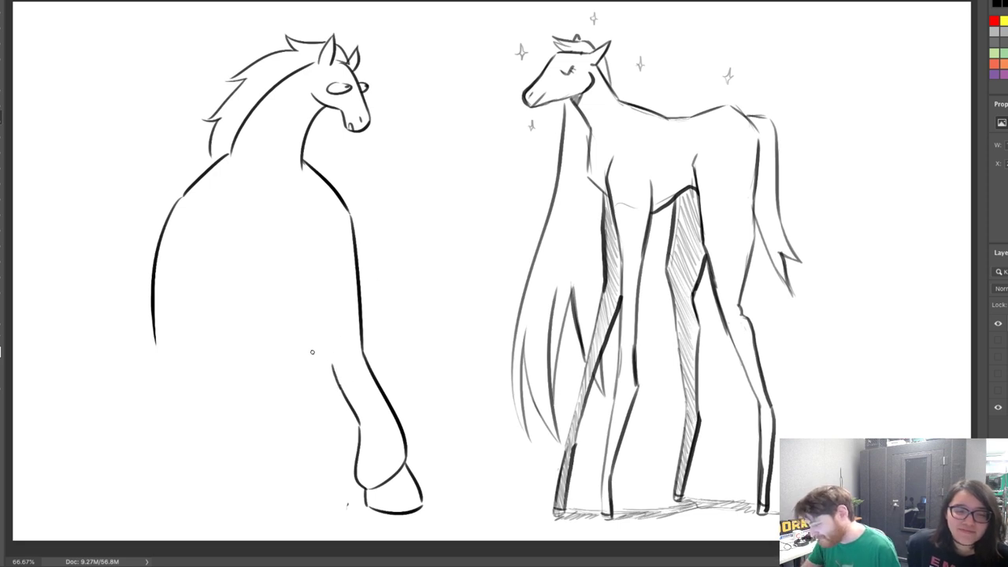
Draw the second horse's other front leg with a bent knee and broad hoof, and add a short crease where the legs meet
left_click_drag(277, 348, 297, 406)
left_click_drag(323, 347, 316, 456)
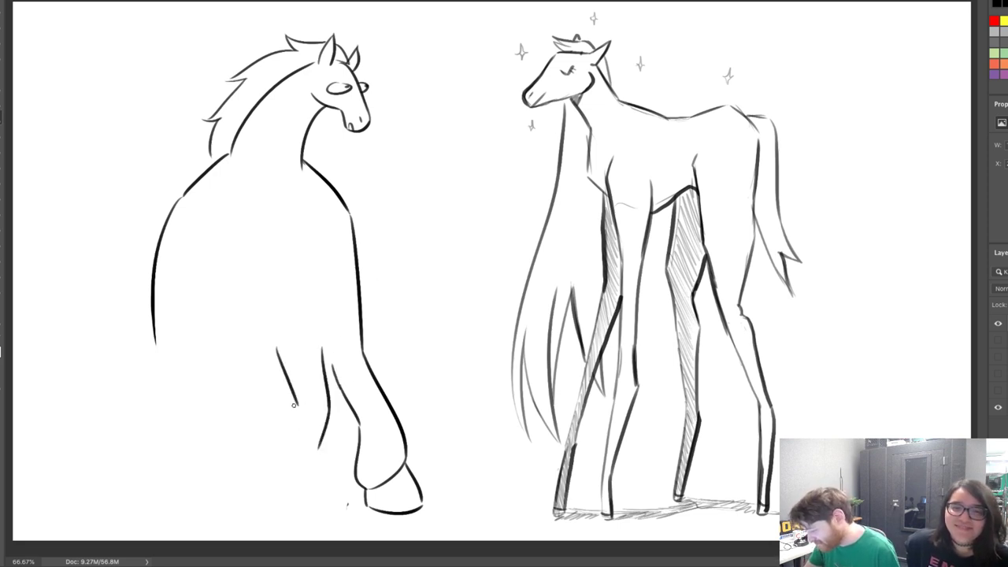
left_click_drag(294, 405, 273, 466)
key("ctrl+z")
left_click_drag(295, 408, 268, 481)
left_click_drag(319, 448, 312, 497)
key("ctrl+z")
key("ctrl+z")
left_click_drag(318, 448, 301, 515)
mouse_move(269, 477)
left_mouse_down()
mouse_move(306, 514)
mouse_move(309, 481)
left_mouse_up()
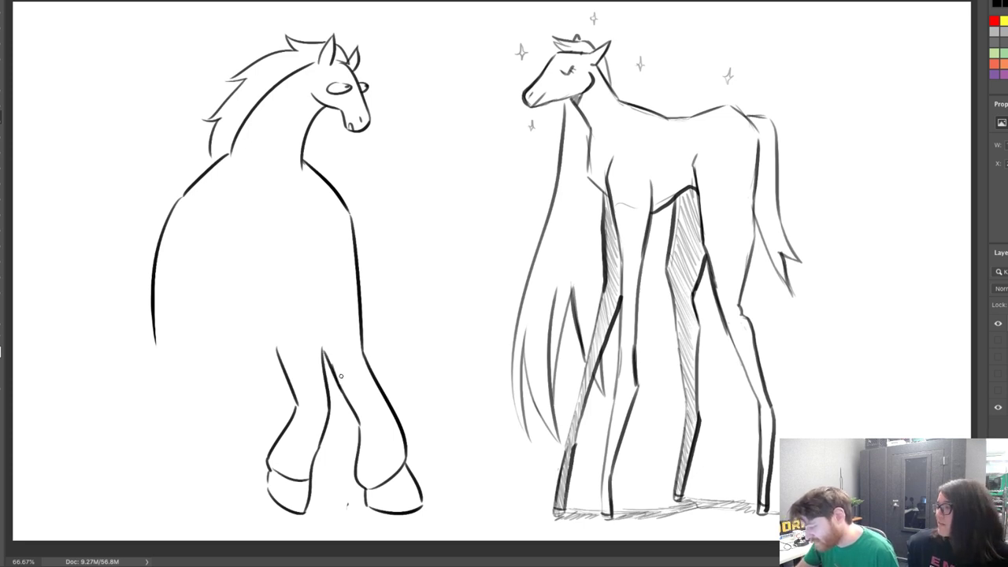
left_click_drag(341, 322, 328, 352)
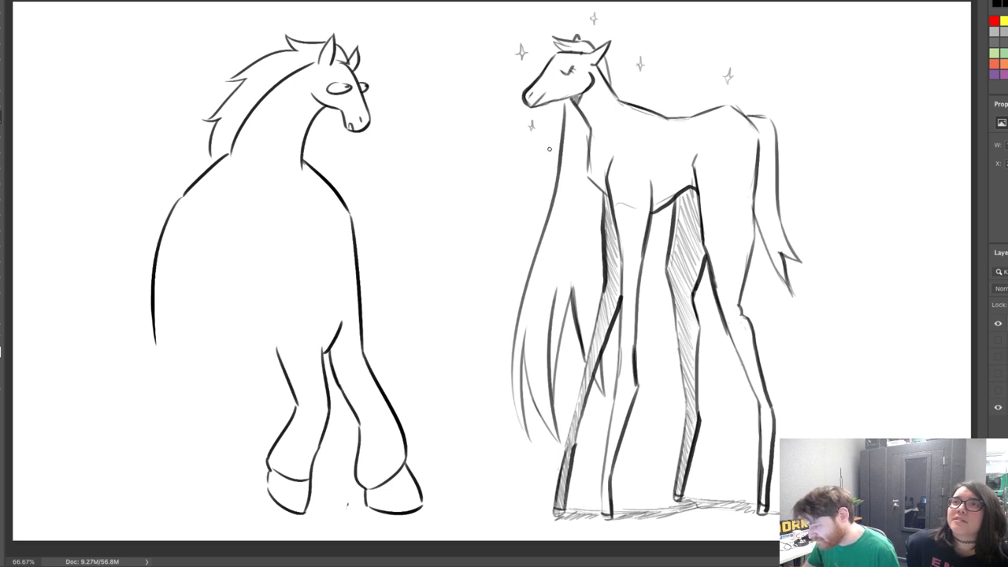
Erase the second horse's shoulder, chest and upper back lines, and extend the front of its neck downward in one curve
mouse_move(308, 156)
left_mouse_down()
mouse_move(315, 177)
mouse_move(337, 183)
mouse_move(352, 228)
left_mouse_up()
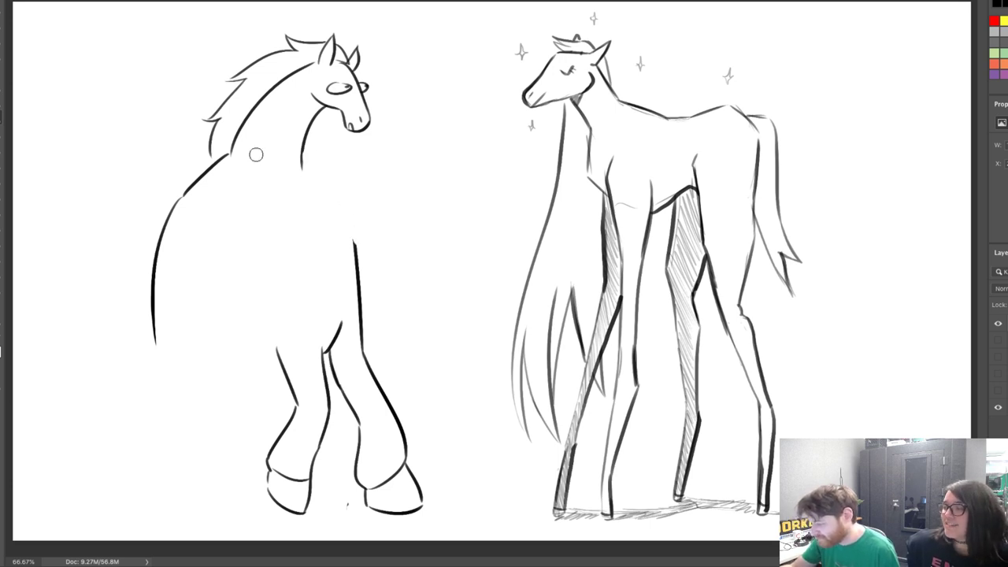
left_click_drag(227, 149, 163, 230)
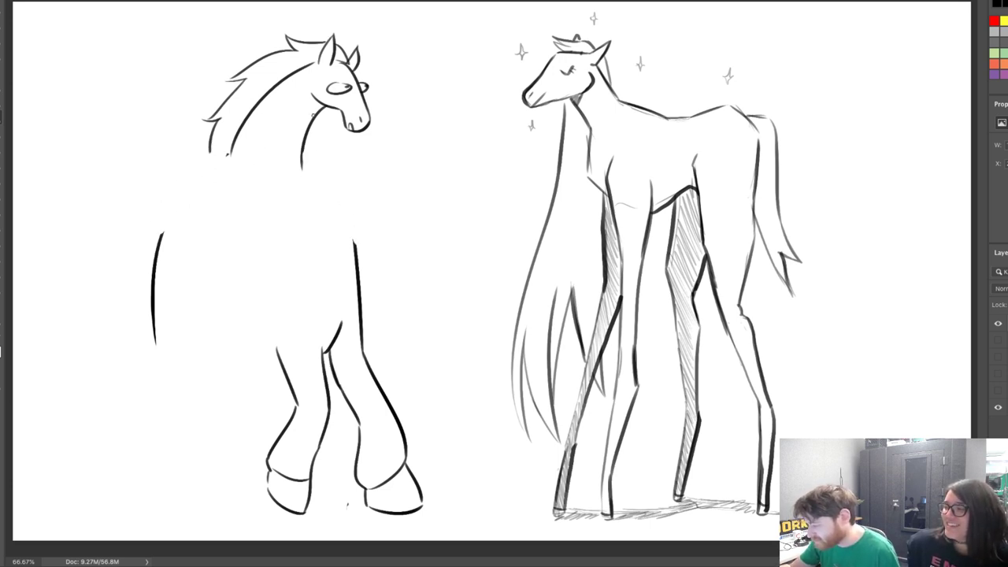
mouse_move(305, 130)
left_mouse_down()
mouse_move(305, 185)
mouse_move(354, 298)
left_mouse_up()
key("ctrl+z")
key("ctrl+z")
key("b")
key("ctrl+z")
mouse_move(304, 144)
left_mouse_down()
mouse_move(328, 228)
mouse_move(314, 212)
left_mouse_up()
key("ctrl+z")
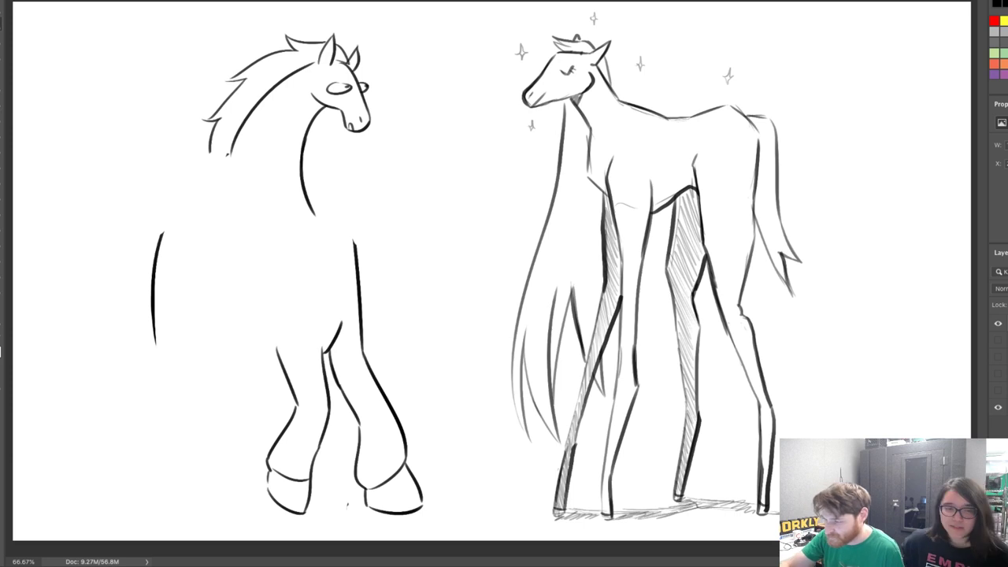
Select the second horse's head, mane and neck with the Lasso, shift them slightly toward the other horse, and deselect
key("l")
mouse_move(174, 43)
left_mouse_down()
mouse_move(161, 107)
mouse_move(354, 187)
mouse_move(198, 34)
mouse_move(171, 40)
left_mouse_up()
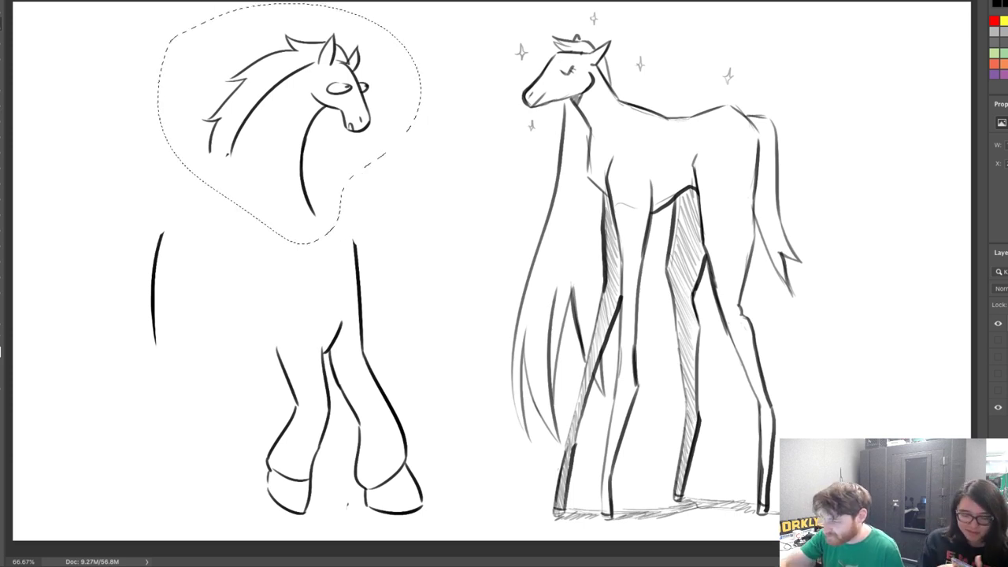
key("ctrl+t")
mouse_move(342, 81)
left_mouse_down()
mouse_move(378, 86)
mouse_move(376, 76)
left_mouse_up()
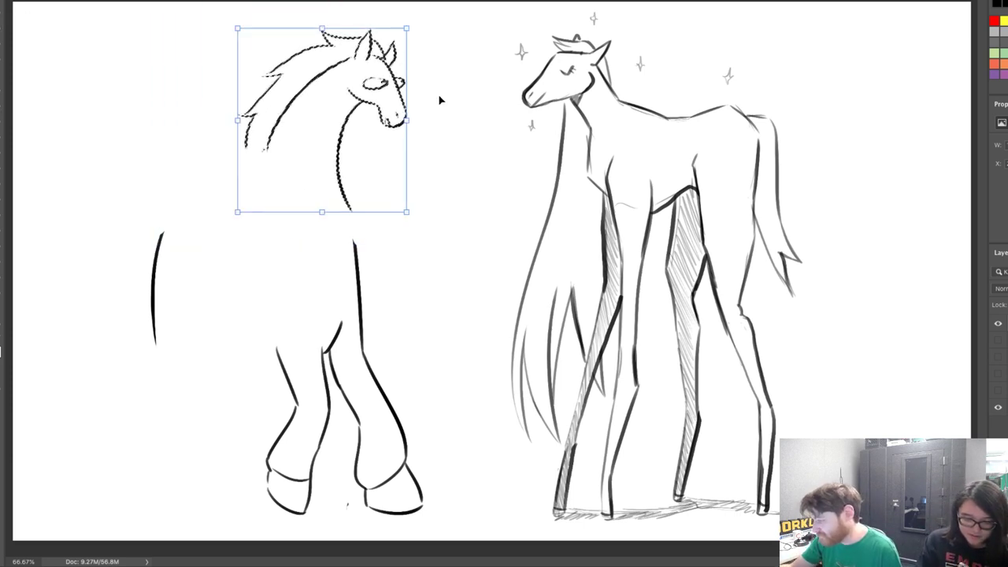
left_click(2, 8)
left_click(55, 41)
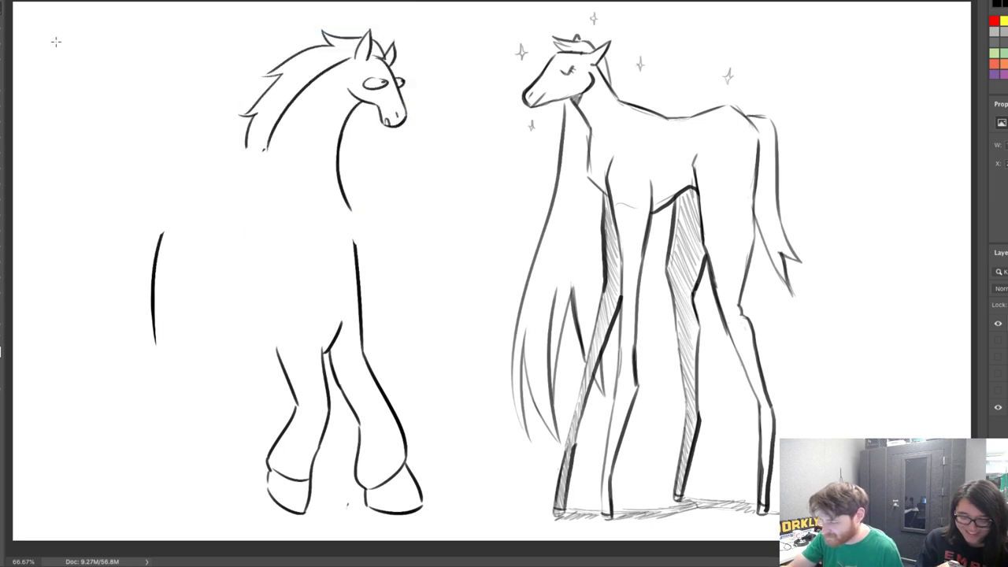
Connect the front of the second horse's neck to its front leg contour, and erase the excess around the join and the neck's back line
left_click_drag(340, 180, 359, 279)
key("ctrl+z")
key("e")
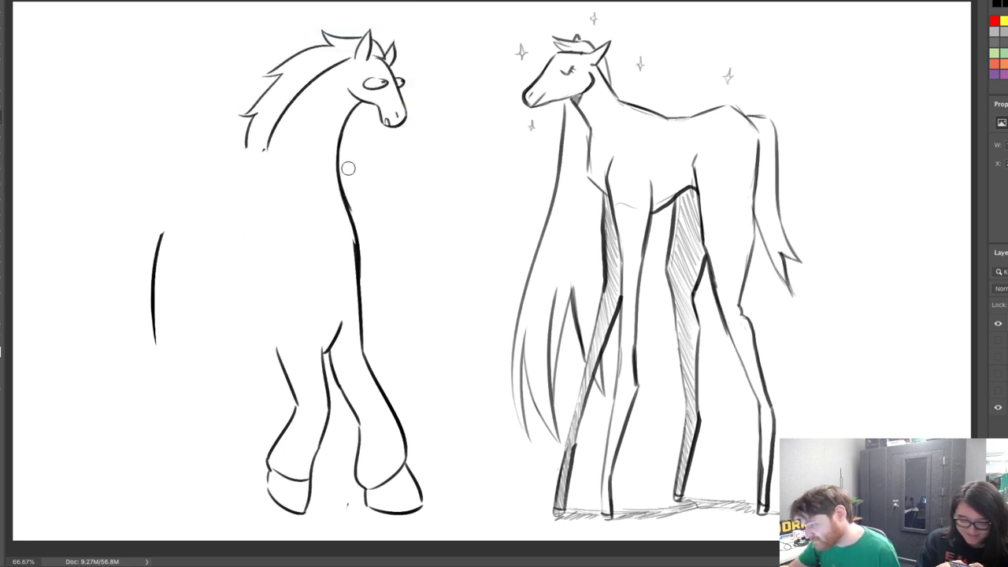
left_click_drag(353, 187, 362, 237)
mouse_move(276, 142)
left_mouse_down()
mouse_move(266, 148)
mouse_move(278, 126)
left_mouse_up()
Draw the second horse's back line down from the neck, smooth the chest line, and replace the old rump line with a wider curve
key("b")
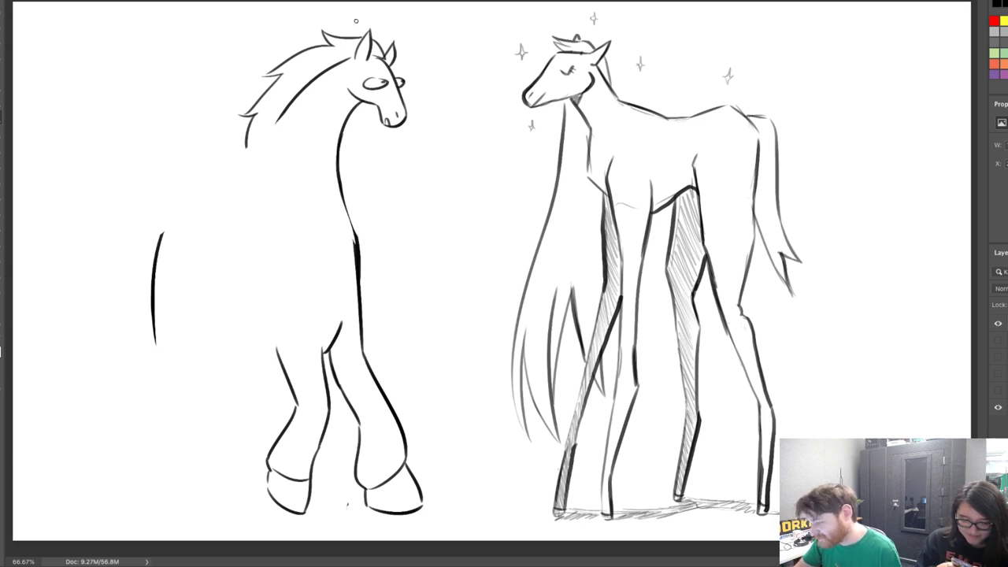
left_click_drag(201, 199, 282, 113)
key("ctrl+z")
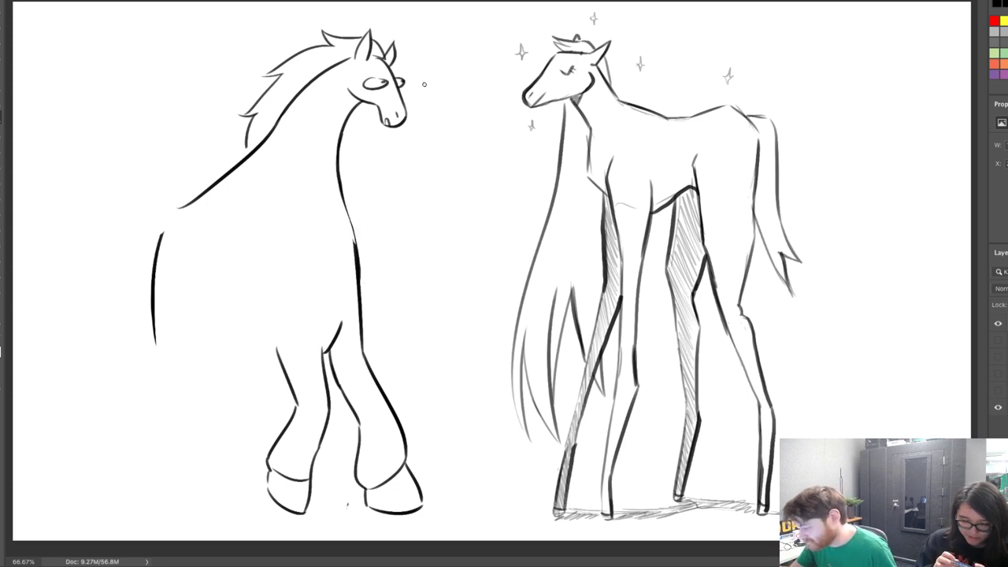
left_click_drag(344, 200, 359, 268)
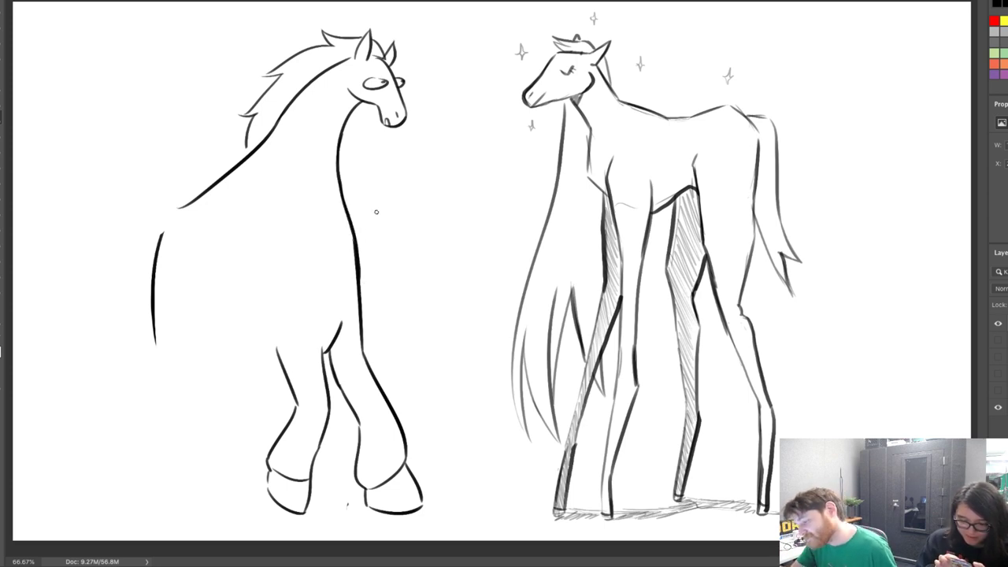
left_click_drag(164, 237, 155, 252)
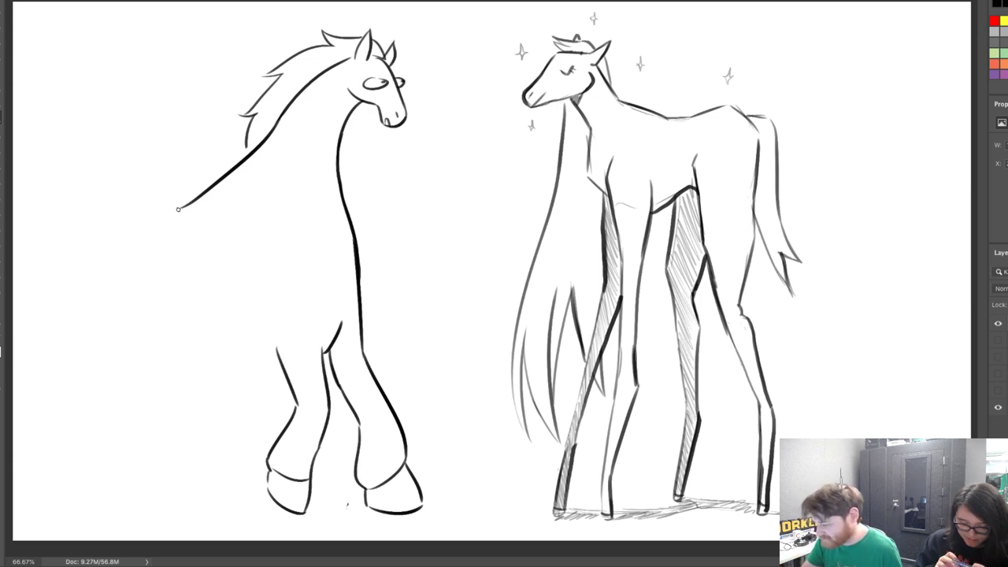
left_click_drag(178, 209, 144, 341)
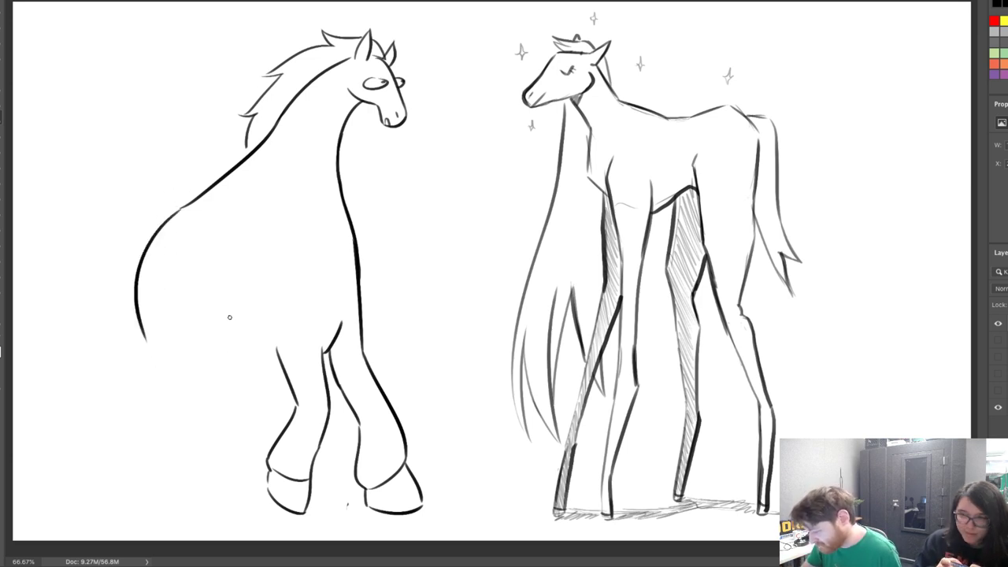
Draw the second horse's near hind leg with a curved thigh, outer and inner lower-leg contours, and a broad hoof
left_click_drag(233, 296, 179, 389)
left_click_drag(146, 347, 119, 482)
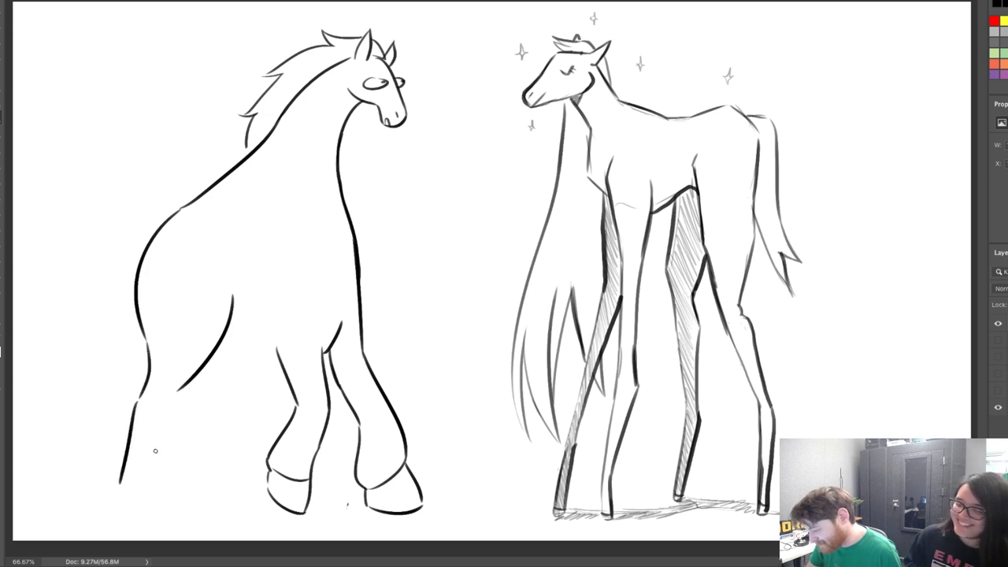
left_click_drag(173, 397, 169, 477)
key("ctrl+z")
left_click_drag(174, 392, 184, 498)
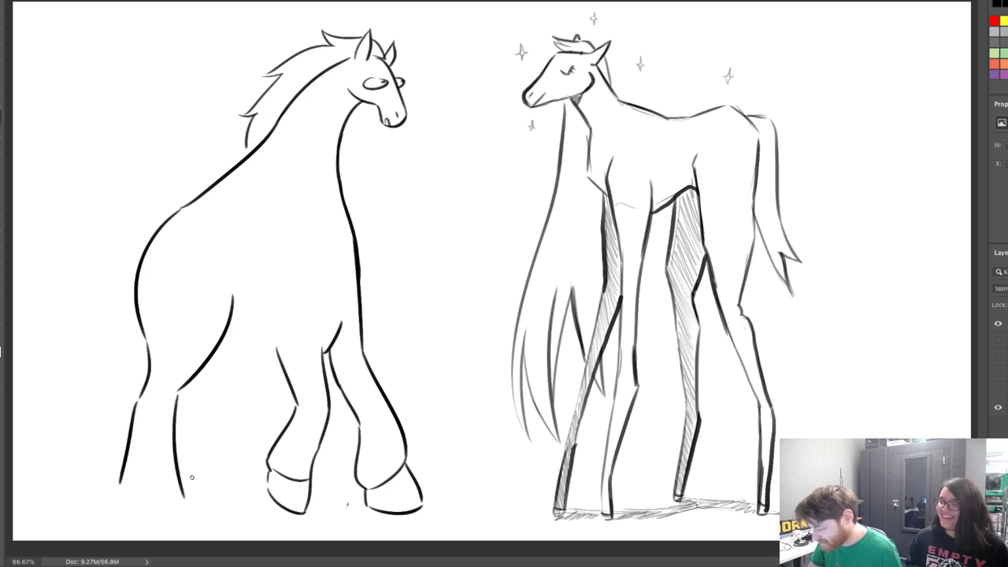
key("ctrl+z")
mouse_move(175, 392)
left_mouse_down()
mouse_move(168, 477)
mouse_move(124, 502)
left_mouse_up()
mouse_move(168, 476)
left_mouse_down()
mouse_move(181, 510)
mouse_move(159, 478)
mouse_move(171, 478)
left_mouse_up()
key("ctrl+z")
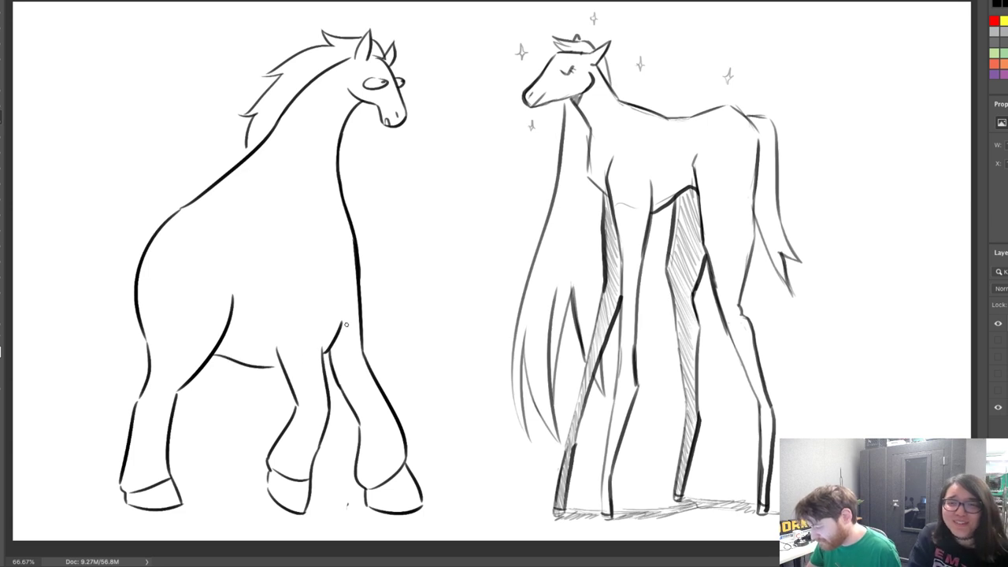
Draw a curved belly line between the second horse's thigh and front leg, and erase the stray dot between the front hooves
left_click_drag(205, 359, 289, 373)
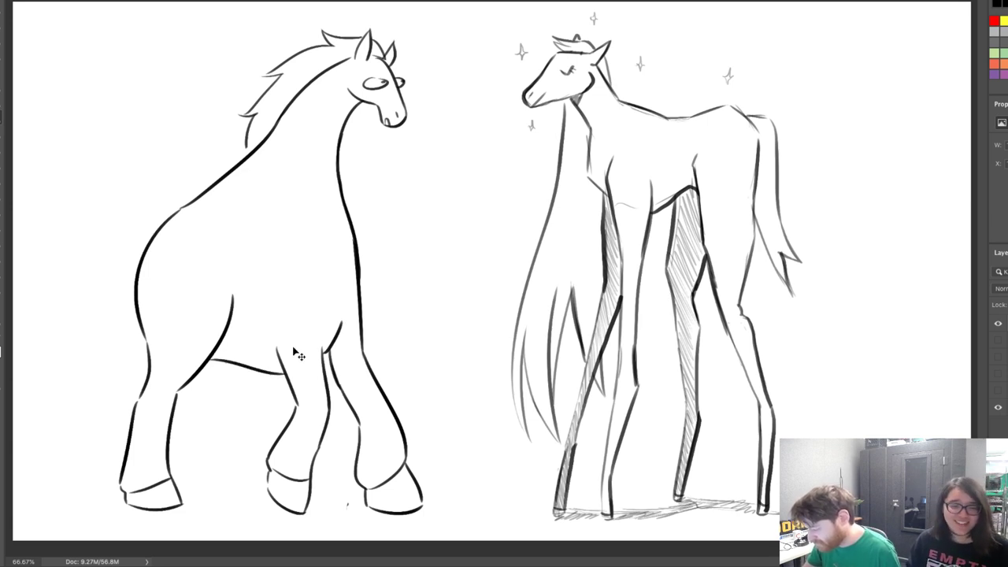
key("ctrl+z")
left_click_drag(210, 354, 280, 363)
key("ctrl+z")
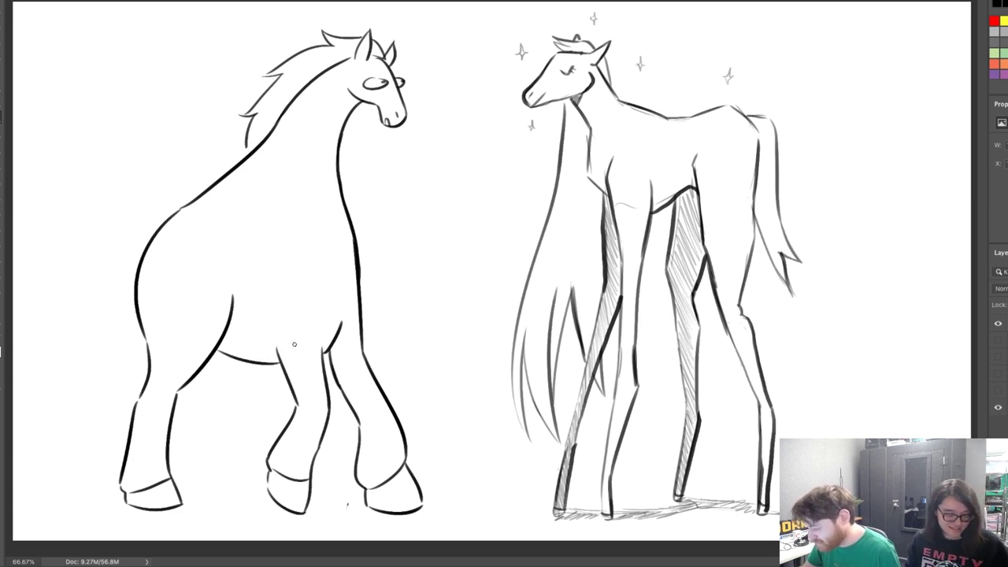
key("e")
left_click(347, 505)
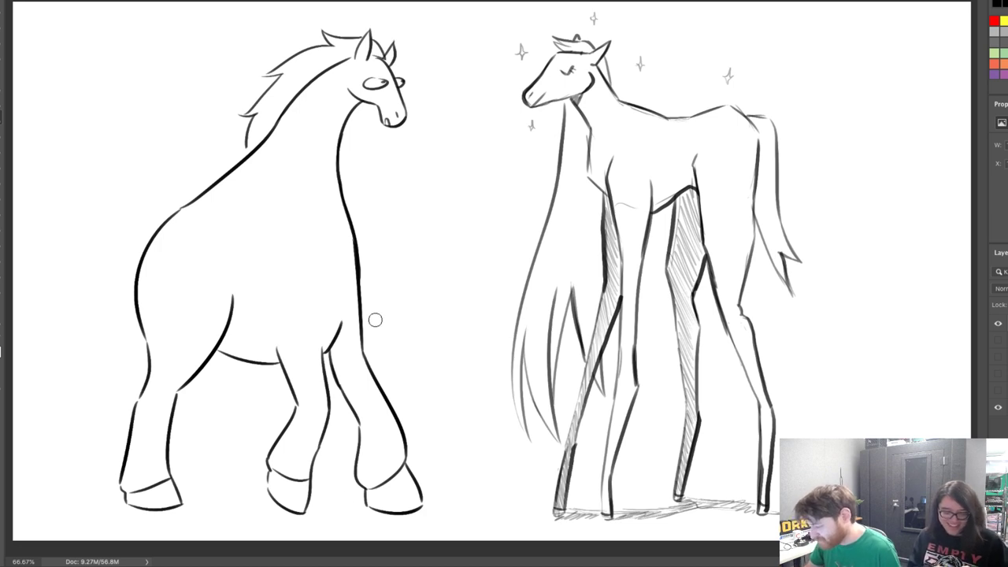
key("b")
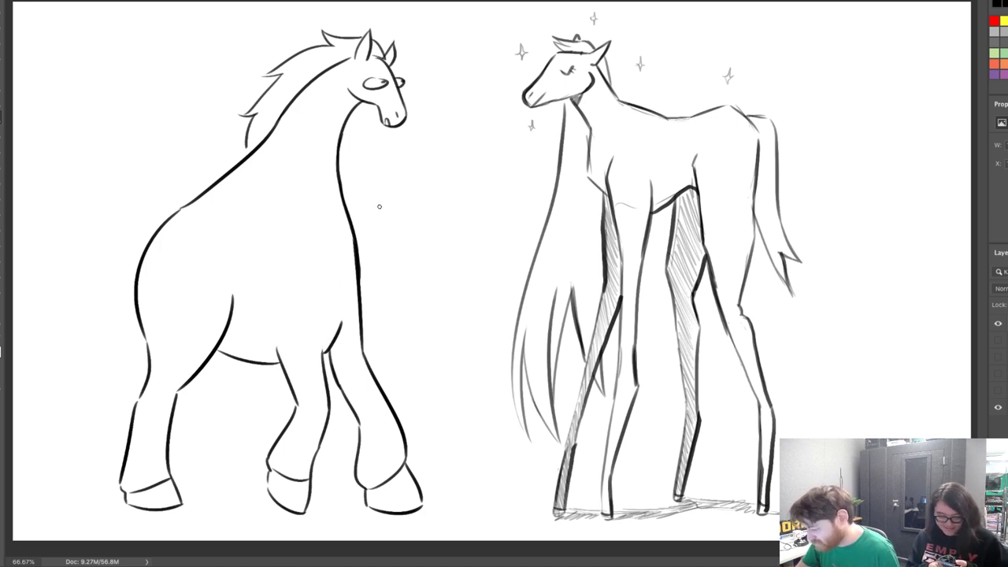
left_click_drag(277, 351, 288, 286)
key("ctrl+z")
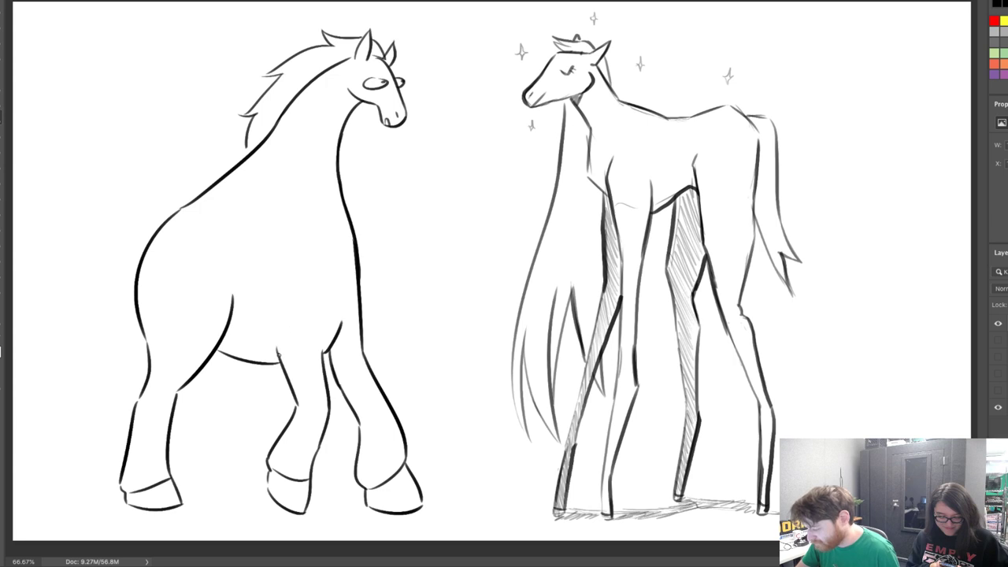
left_click_drag(280, 357, 284, 294)
key("ctrl+z")
left_click_drag(281, 363, 291, 288)
key("ctrl+z")
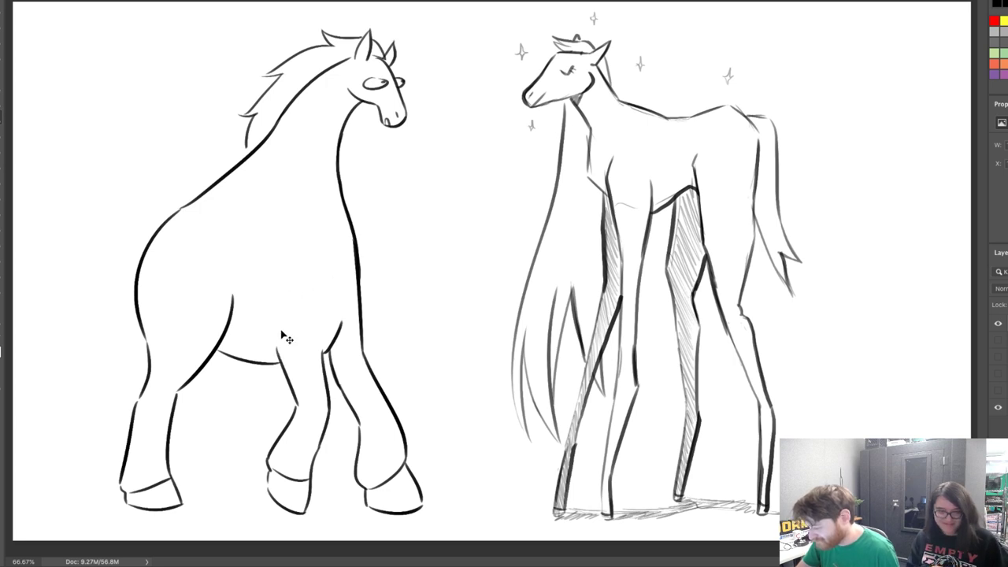
Extend both contours of the second horse's inner front leg upward into the body with slightly curved lines
mouse_move(278, 359)
left_mouse_down()
mouse_move(285, 297)
mouse_move(279, 363)
mouse_move(293, 390)
left_mouse_up()
key("ctrl+z")
key("ctrl+z")
mouse_move(275, 321)
left_mouse_down()
mouse_move(297, 390)
mouse_move(328, 314)
left_mouse_up()
key("ctrl+z")
key("ctrl+z")
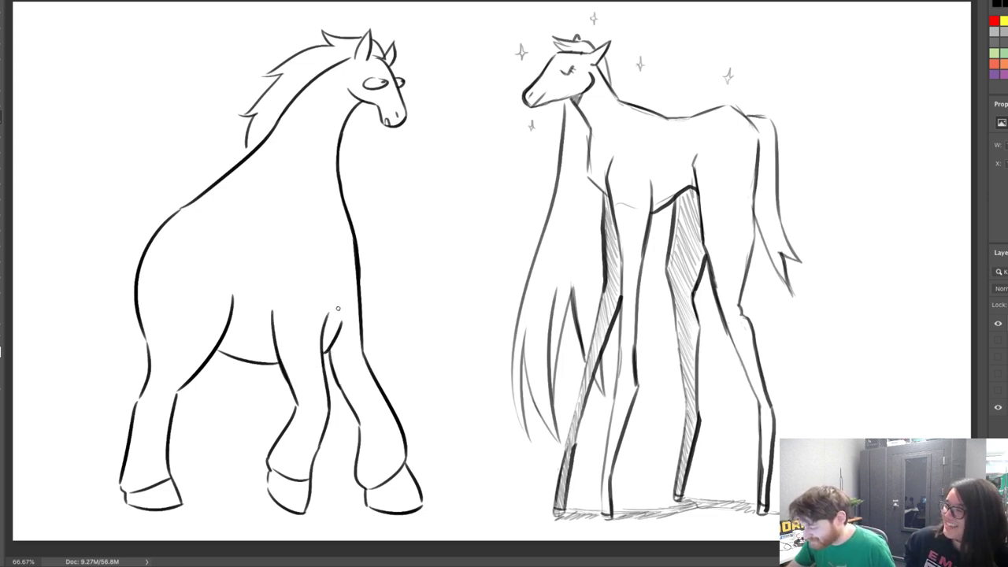
key("ctrl+z")
left_click_drag(323, 365, 334, 301)
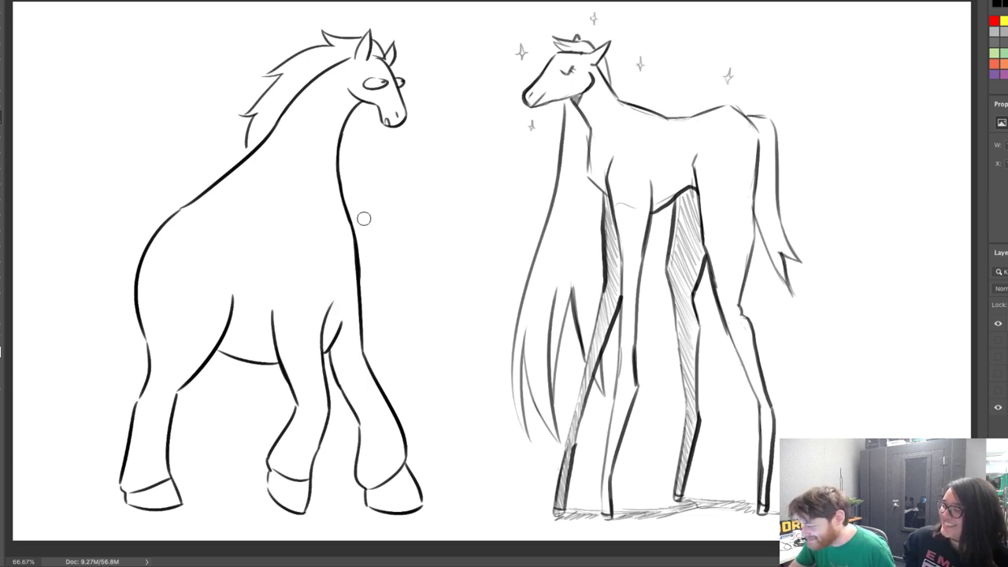
Scale down the lower part and hoof of the second horse's outer front leg, and redraw the contours joining it to the upper leg
left_click_drag(396, 386, 405, 413)
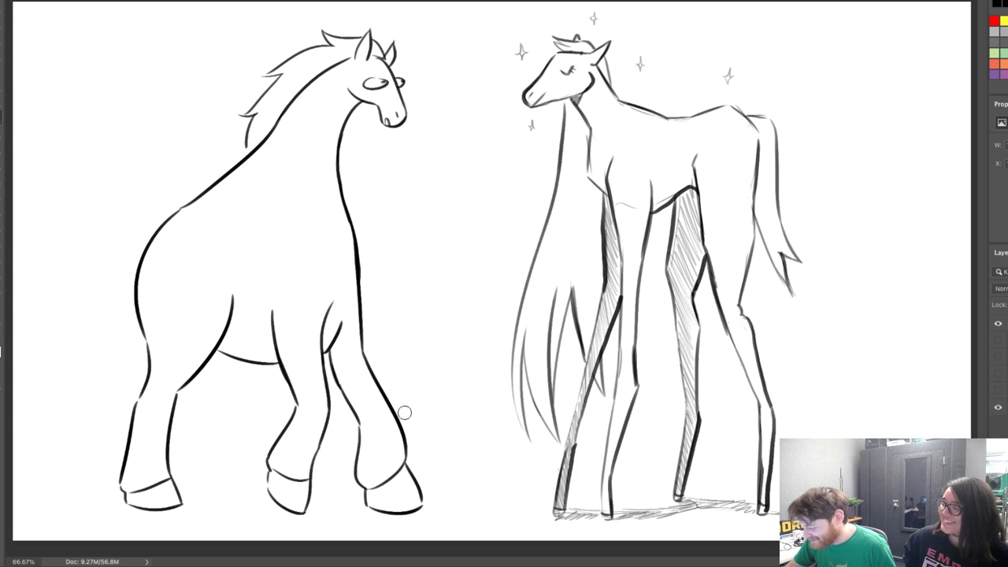
key("b")
left_click(1, 28)
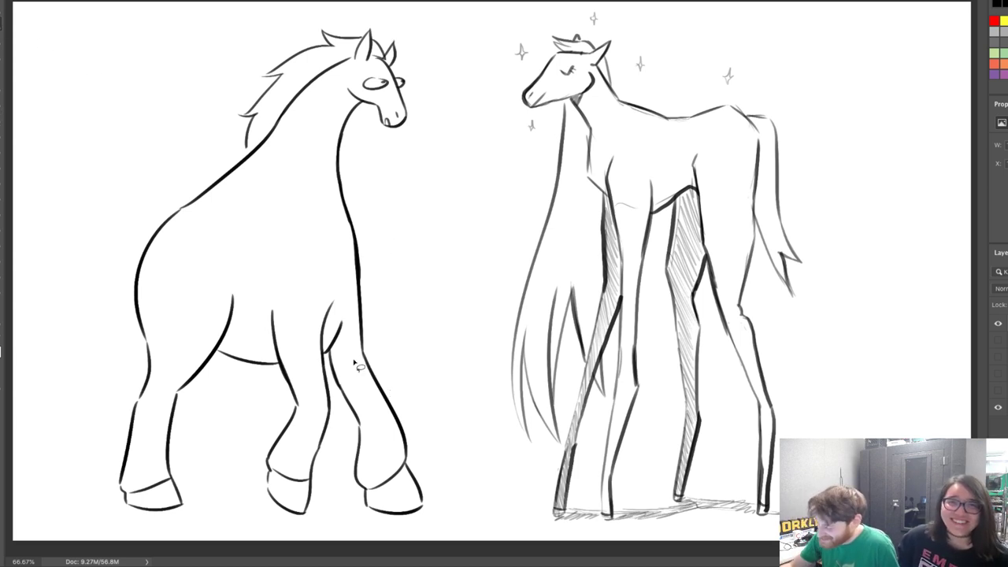
mouse_move(348, 427)
left_mouse_down()
mouse_move(349, 495)
mouse_move(428, 520)
mouse_move(422, 402)
mouse_move(349, 424)
left_mouse_up()
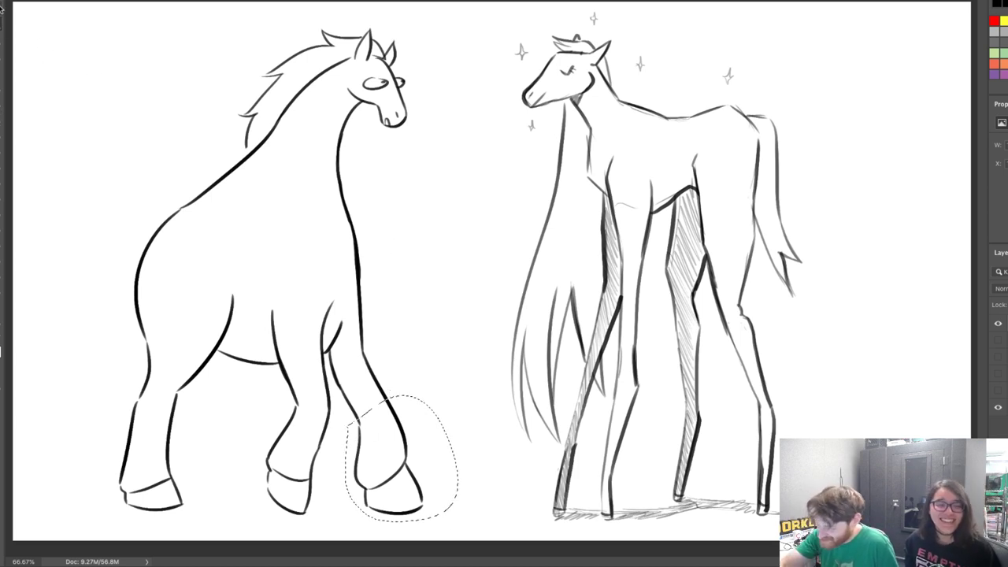
key("ctrl+t")
left_click_drag(458, 521, 419, 492)
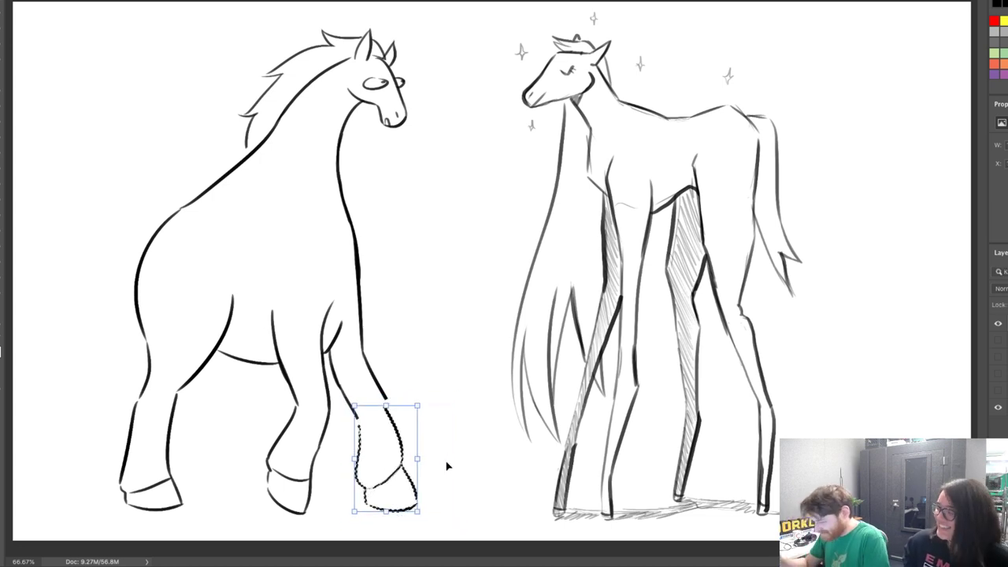
key("Return")
key("ctrl+d")
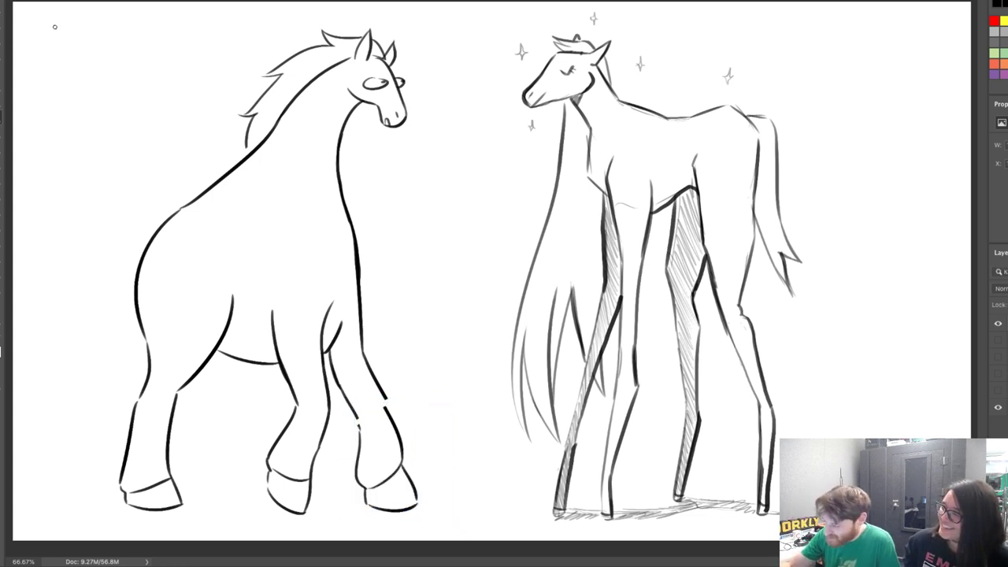
left_click_drag(367, 362, 387, 405)
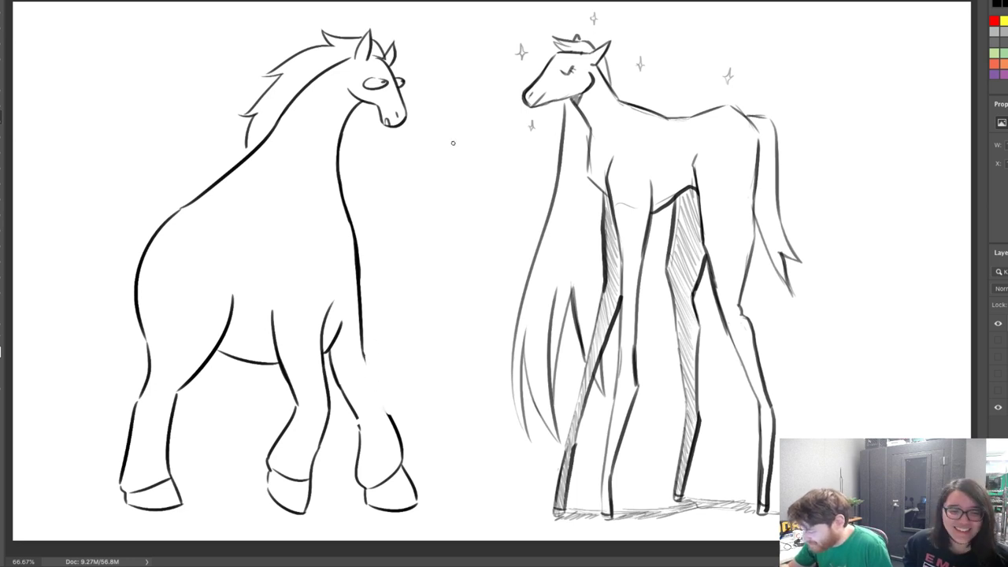
mouse_move(364, 351)
left_mouse_down()
mouse_move(390, 415)
mouse_move(354, 405)
left_mouse_up()
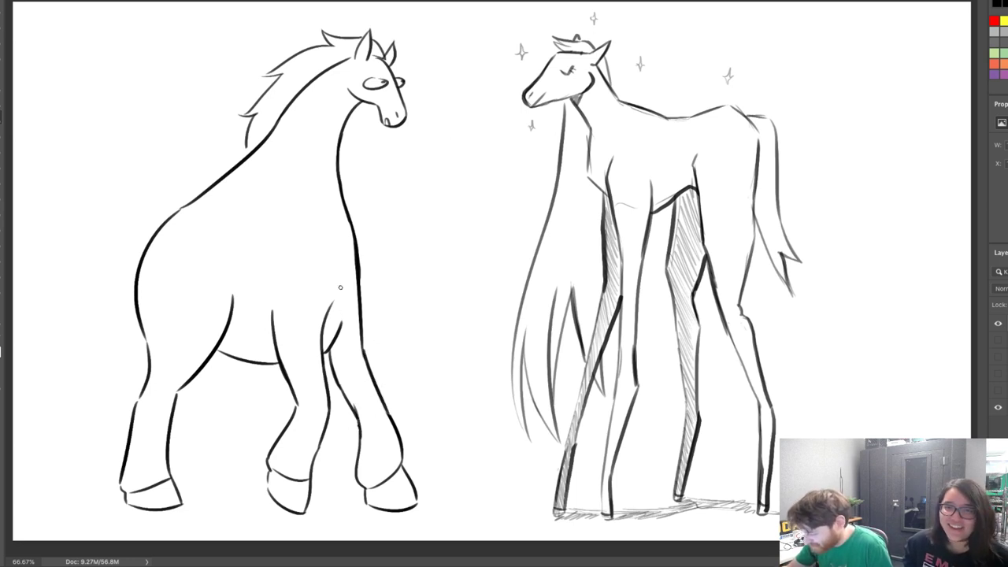
Draw the second horse's far hind leg below the belly, with a bent back-facing contour and a small rounded hoof
left_click_drag(235, 360, 232, 411)
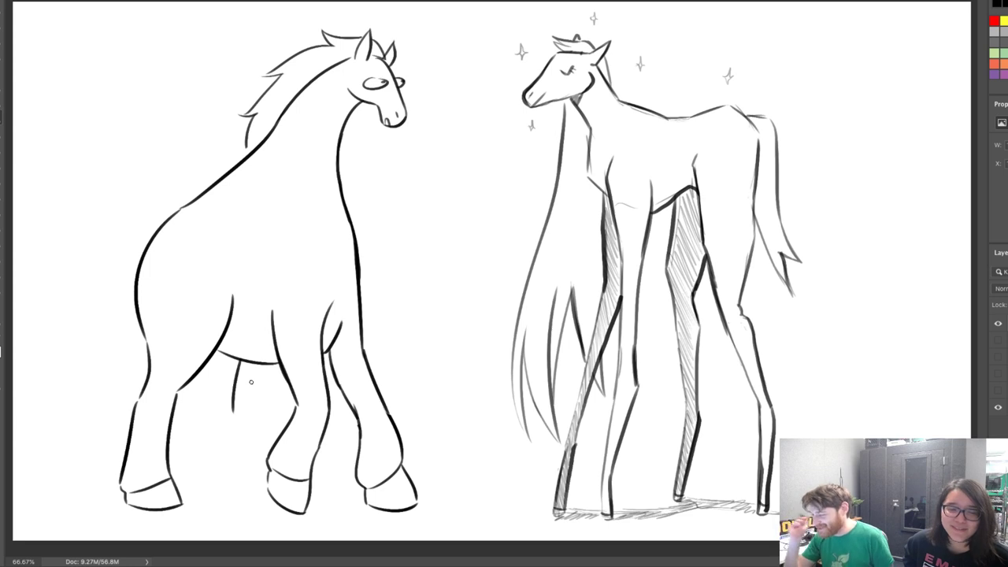
key("ctrl+z")
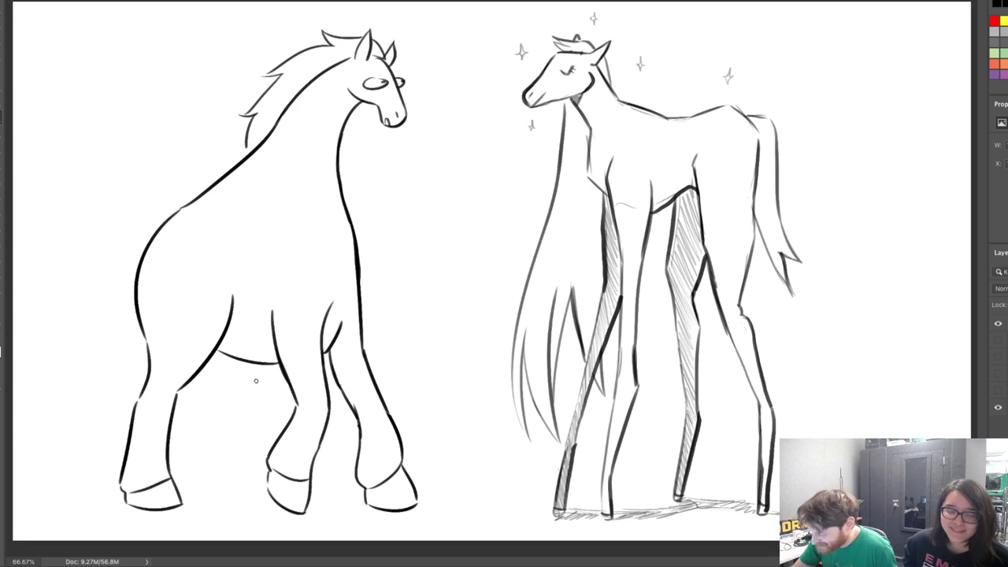
mouse_move(240, 363)
left_mouse_down()
mouse_move(224, 409)
mouse_move(241, 463)
left_mouse_up()
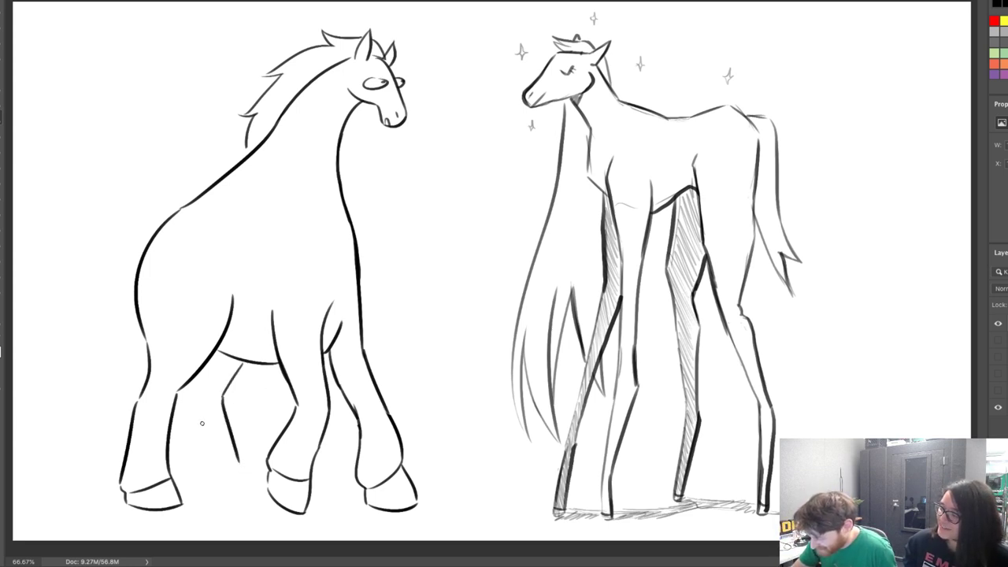
mouse_move(192, 398)
left_mouse_down()
mouse_move(203, 463)
mouse_move(253, 494)
left_mouse_up()
key("ctrl+z")
mouse_move(204, 463)
left_mouse_down()
mouse_move(217, 497)
mouse_move(210, 485)
mouse_move(254, 492)
left_mouse_up()
key("ctrl+z")
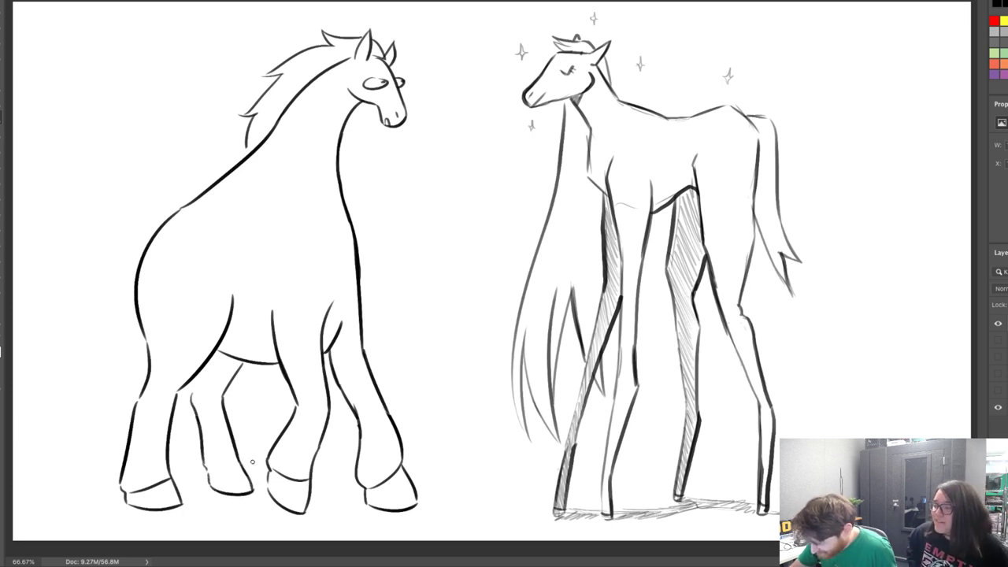
left_click_drag(208, 469, 240, 465)
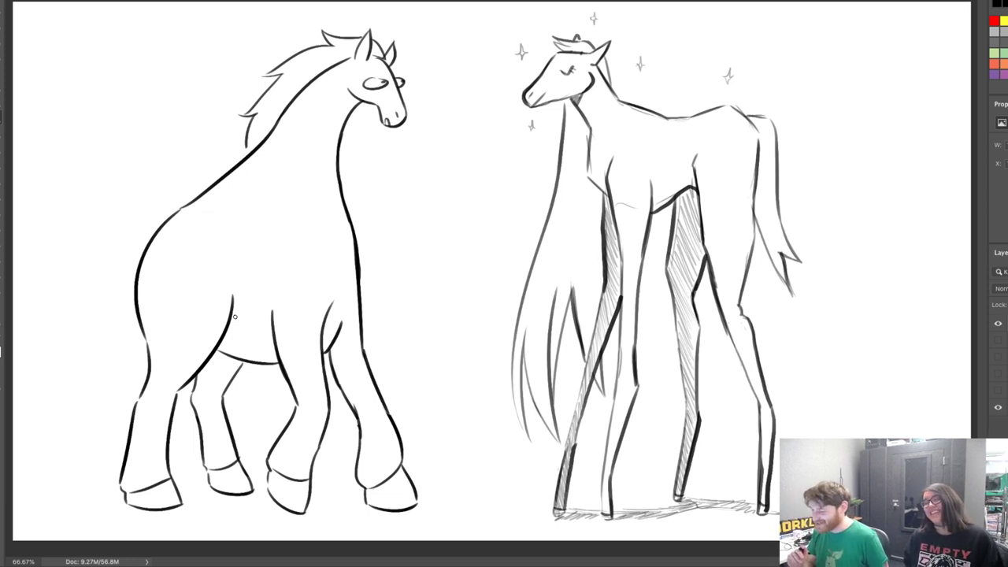
Extend the right contour of the bulky horse's inner front leg upward into the chest with a long curved line
left_click_drag(322, 319, 335, 264)
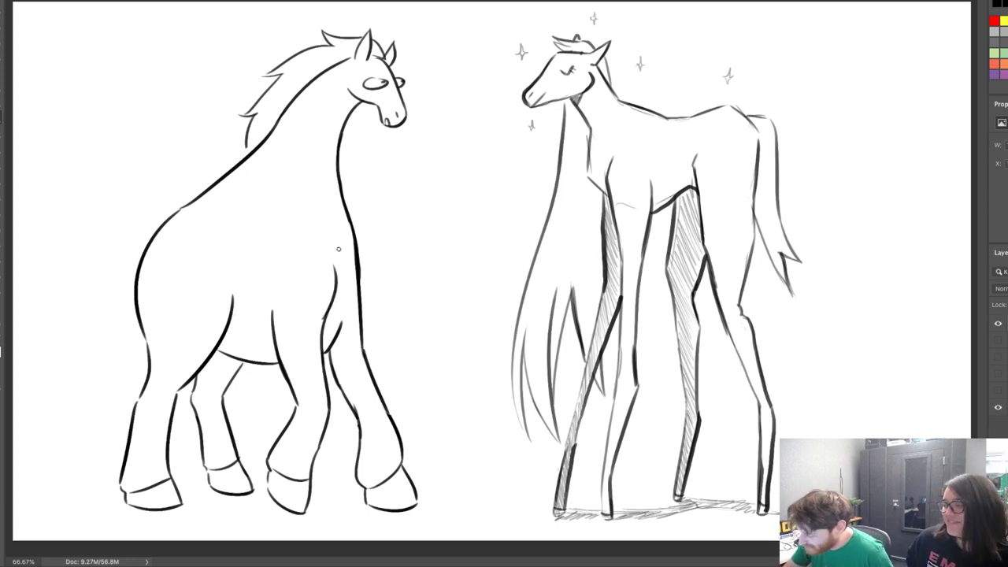
key("ctrl+z")
left_click_drag(323, 321, 334, 257)
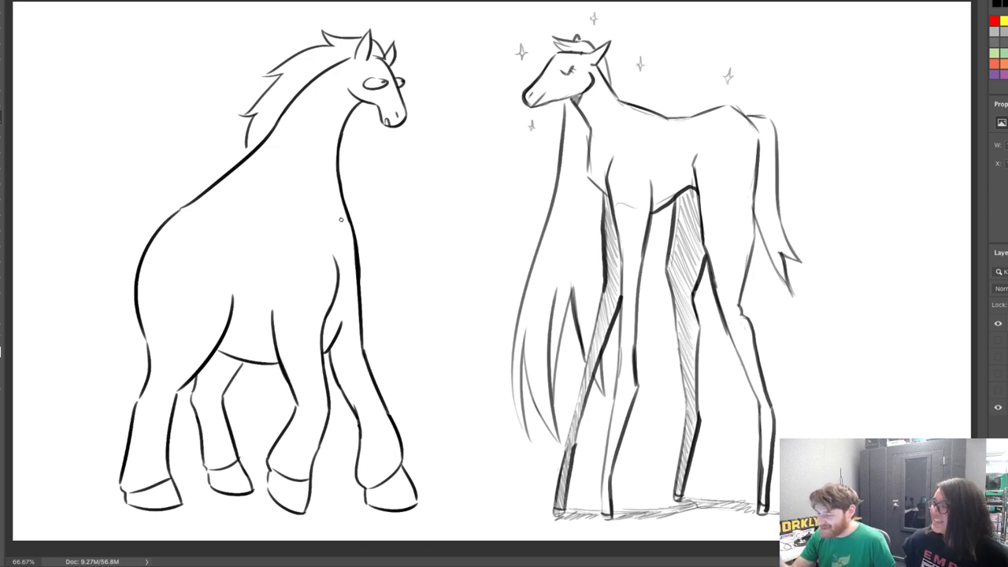
Clean up the lower end of the bulky horse's mane and finish it with a pointed tuft meeting the back
key("e")
mouse_move(248, 145)
left_mouse_down()
mouse_move(260, 118)
mouse_move(235, 142)
mouse_move(257, 155)
left_mouse_up()
key("b")
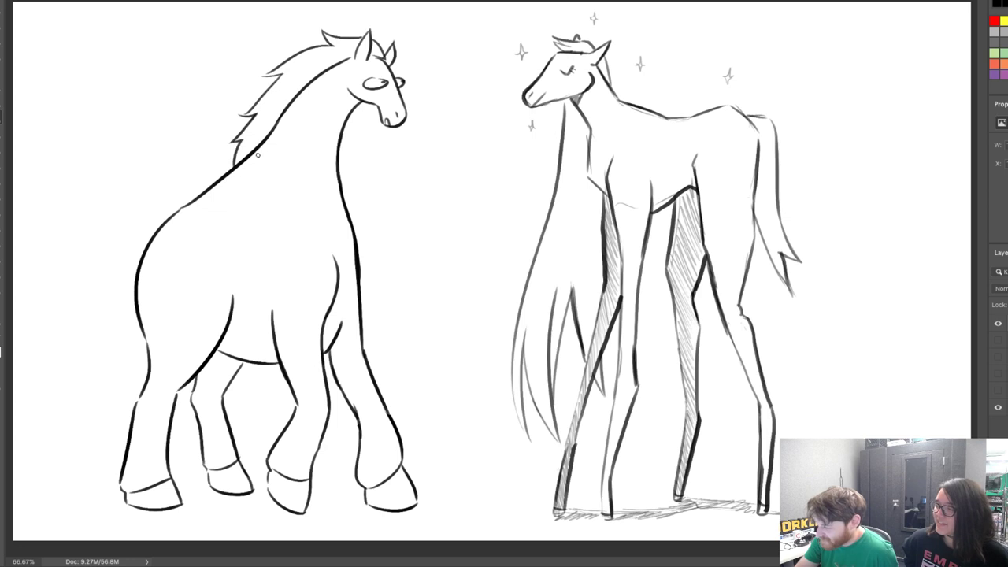
Draw a long tail hanging from the bulky horse's rump behind the hind leg, ending in jagged, pointed strands
mouse_move(148, 241)
left_mouse_down()
mouse_move(112, 328)
mouse_move(108, 389)
mouse_move(90, 432)
mouse_move(99, 460)
mouse_move(125, 371)
left_mouse_up()
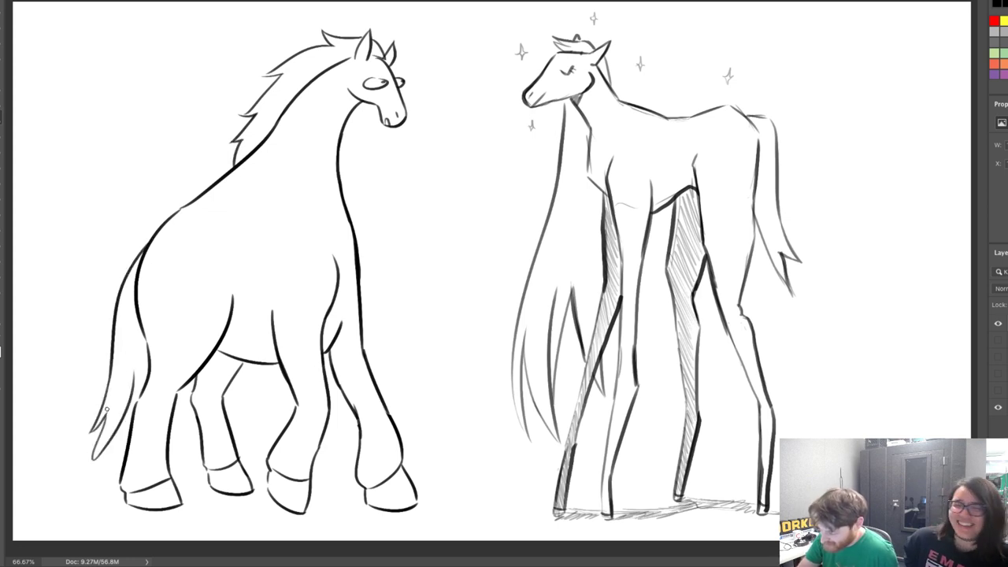
key("ctrl+z")
mouse_move(105, 419)
left_mouse_down()
mouse_move(125, 371)
mouse_move(130, 395)
mouse_move(137, 308)
left_mouse_up()
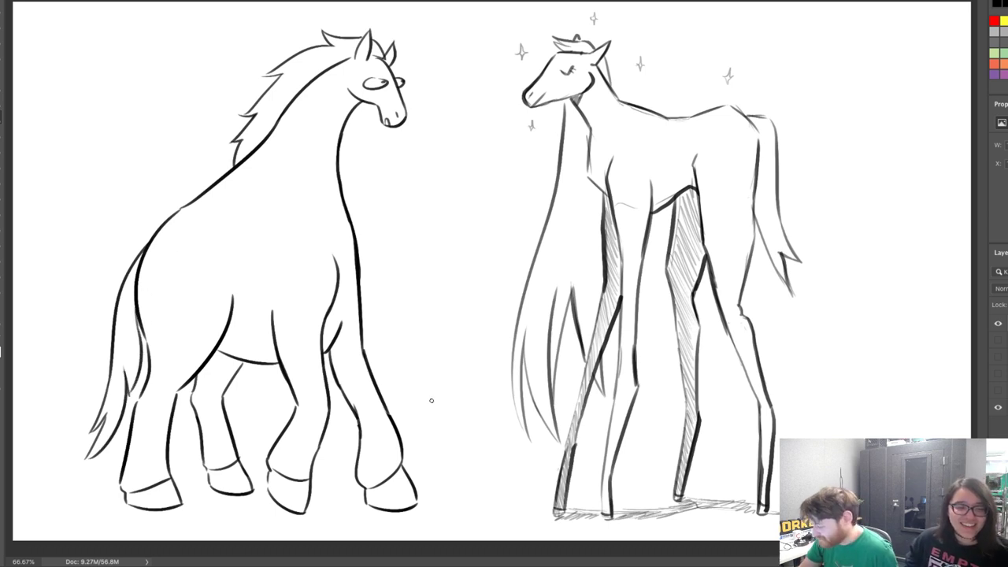
Start a windmill between the two horses by drawing the tower's left wall and its lower-left blade
left_click_drag(432, 340, 424, 468)
key("ctrl+z")
left_click_drag(437, 347, 430, 476)
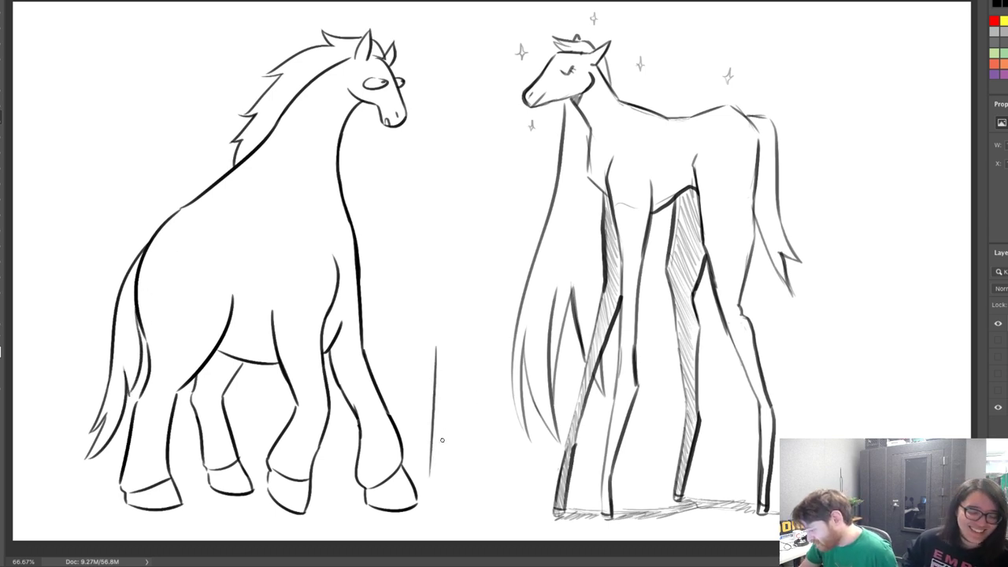
mouse_move(438, 340)
left_mouse_down()
mouse_move(400, 383)
mouse_move(423, 406)
mouse_move(453, 347)
left_mouse_up()
key("ctrl+z")
left_click_drag(421, 403, 449, 342)
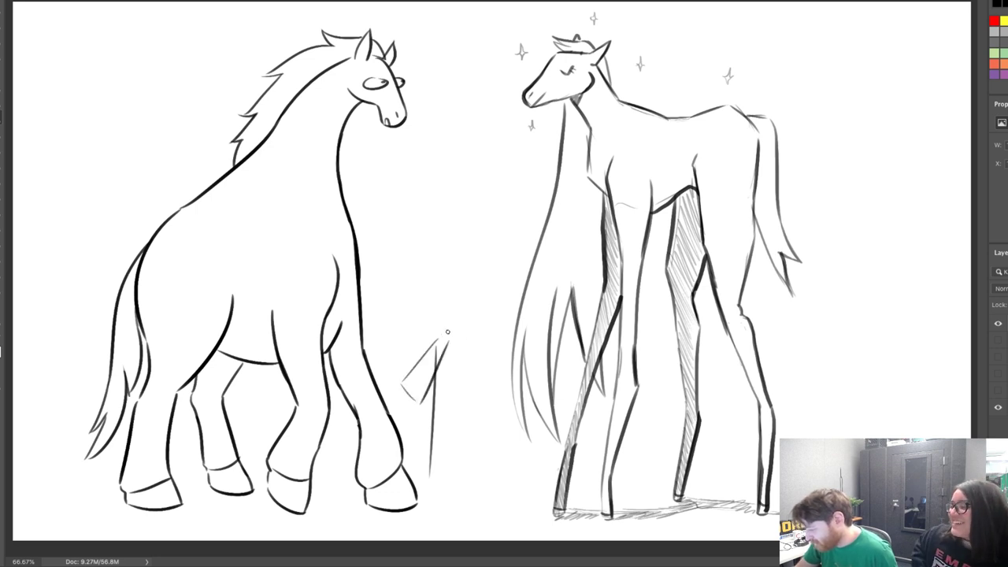
Draw the windmill's other three blades in a cross arrangement and place a small round hub at their centre
left_click_drag(386, 299, 443, 334)
key("ctrl+z")
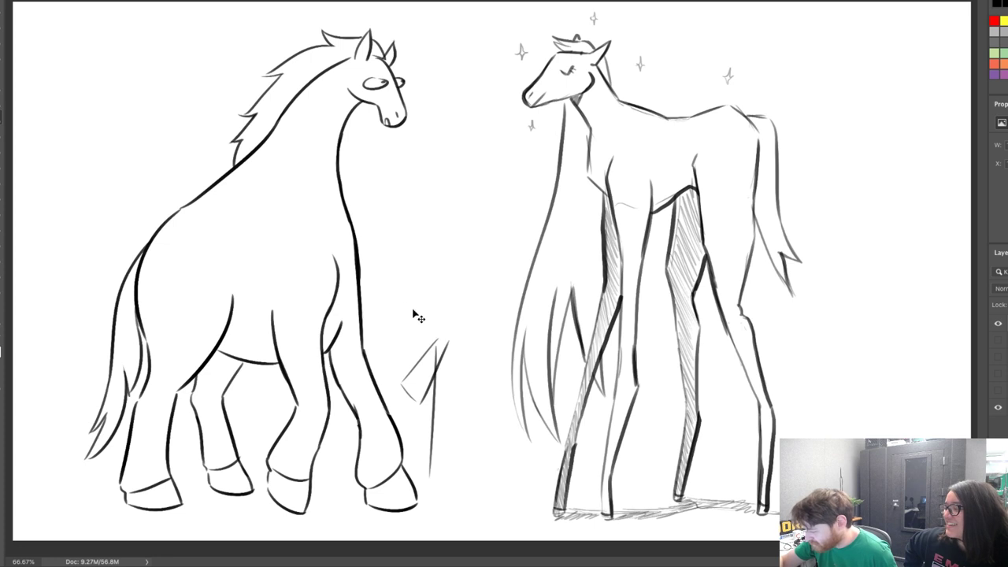
mouse_move(395, 304)
left_mouse_down()
mouse_move(432, 325)
mouse_move(395, 301)
mouse_move(417, 271)
mouse_move(461, 324)
mouse_move(505, 282)
mouse_move(511, 316)
mouse_move(460, 329)
mouse_move(508, 311)
mouse_move(501, 374)
left_mouse_up()
left_click_drag(456, 350, 505, 389)
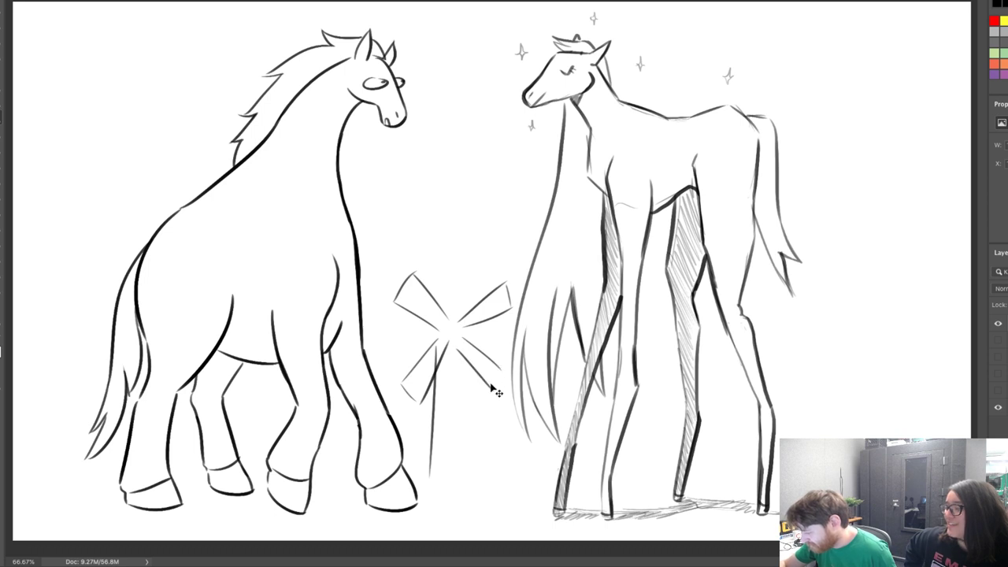
left_click_drag(454, 328, 456, 329)
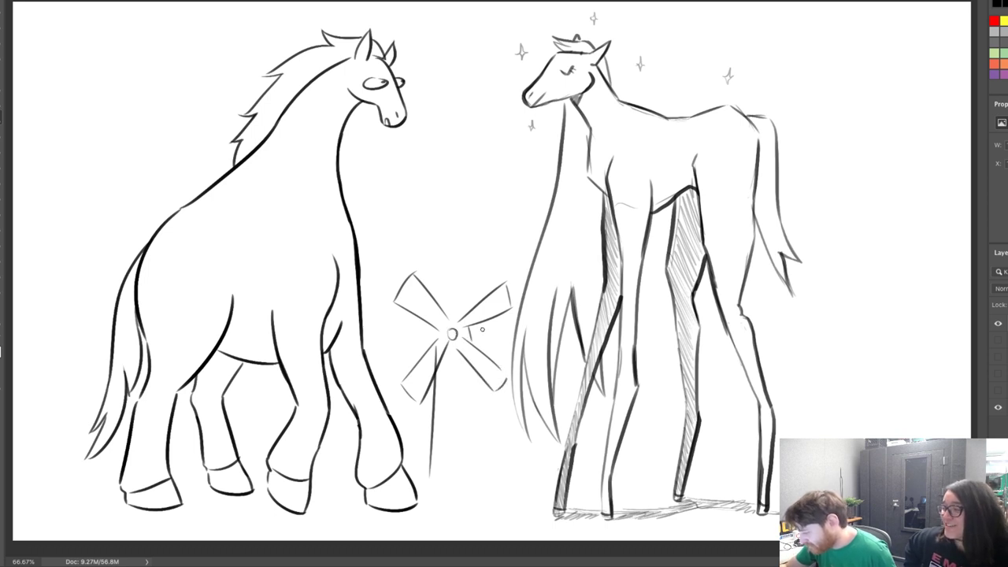
Draw the windmill tower's right wall, lengthen its left wall, and add a wavy ground line along its base
left_click_drag(475, 371, 490, 487)
key("ctrl+z")
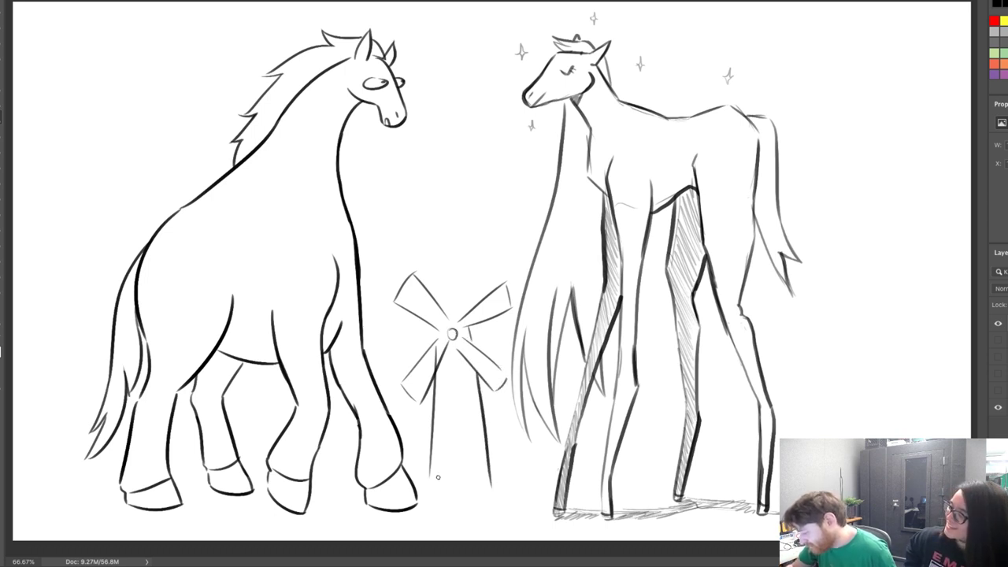
left_click_drag(428, 492, 432, 429)
key("ctrl+z")
left_click_drag(429, 490, 432, 432)
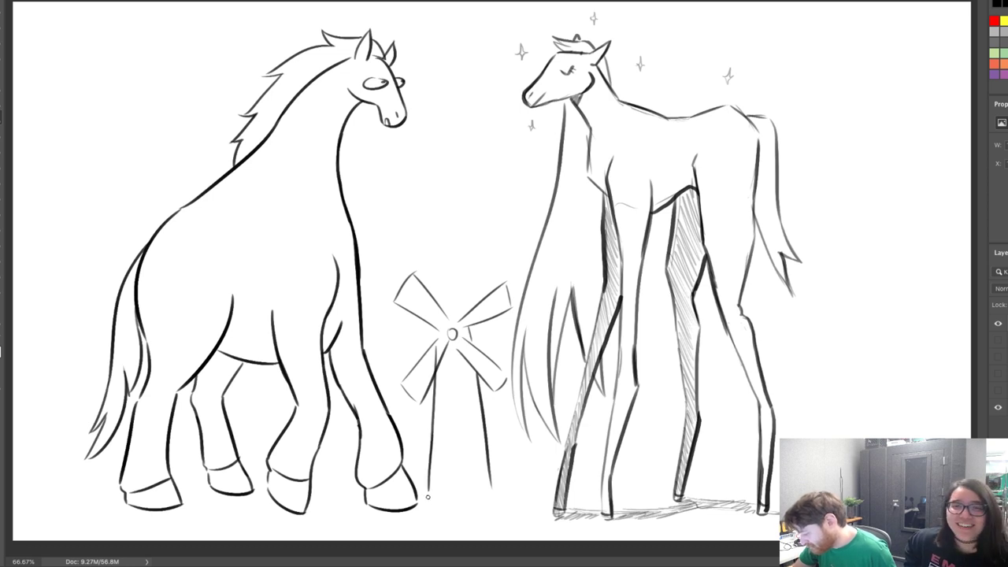
left_click_drag(430, 498, 492, 501)
key("ctrl+z")
left_click_drag(422, 494, 541, 490)
key("ctrl+z")
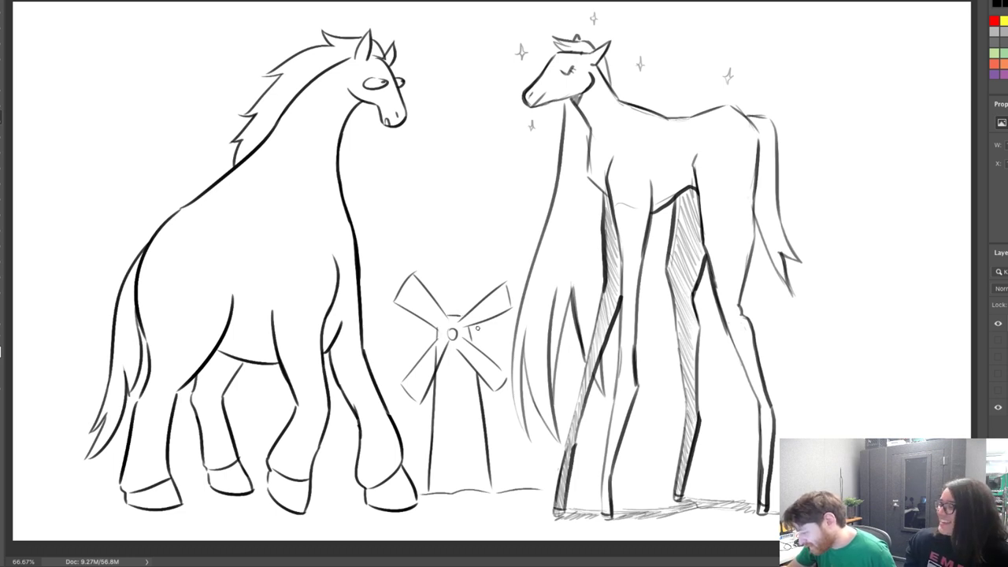
Clean up the lines around the windmill's hub and reinforce the edges of its upper-left and lower-right blades
key("e")
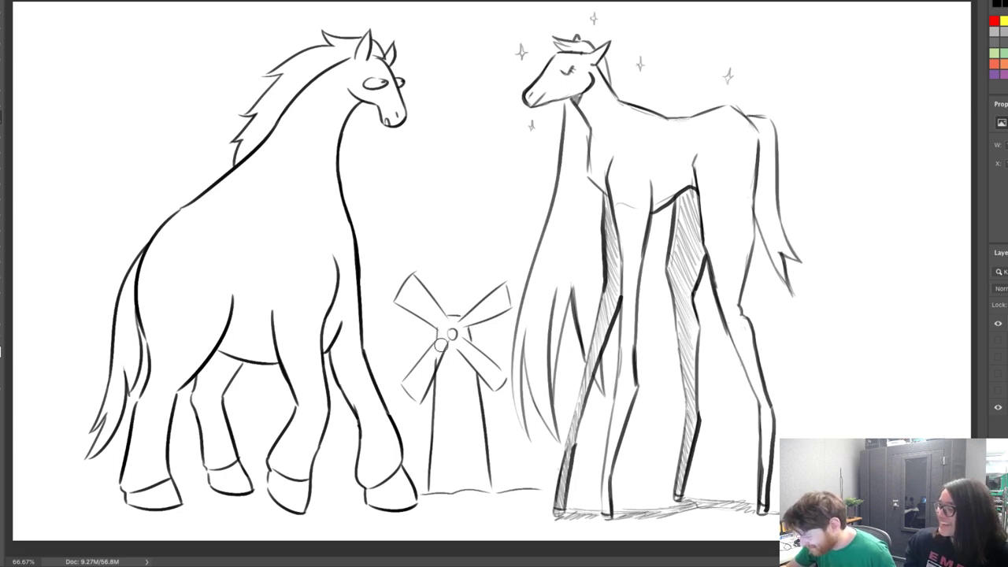
key("[")
key("[")
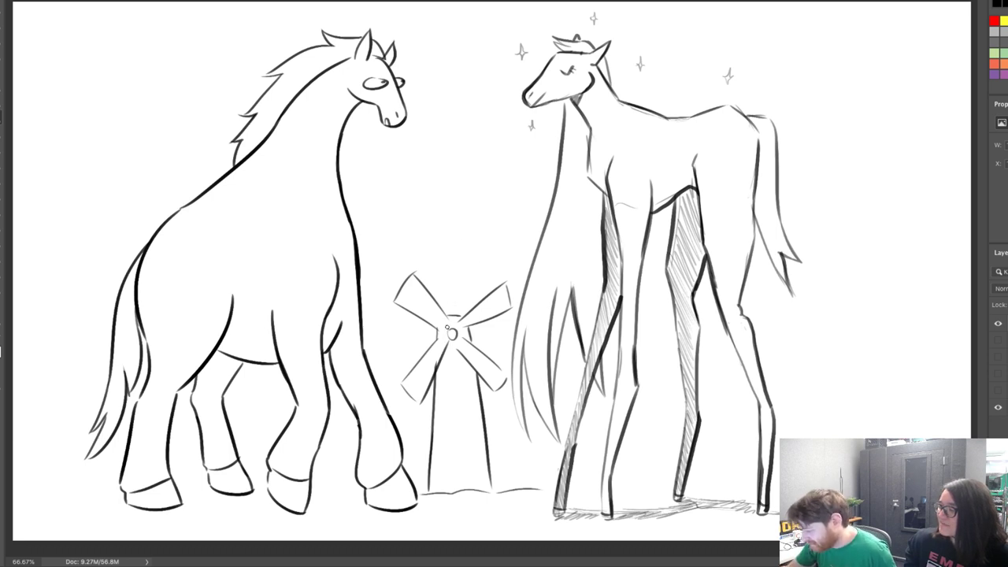
left_click_drag(419, 279, 438, 296)
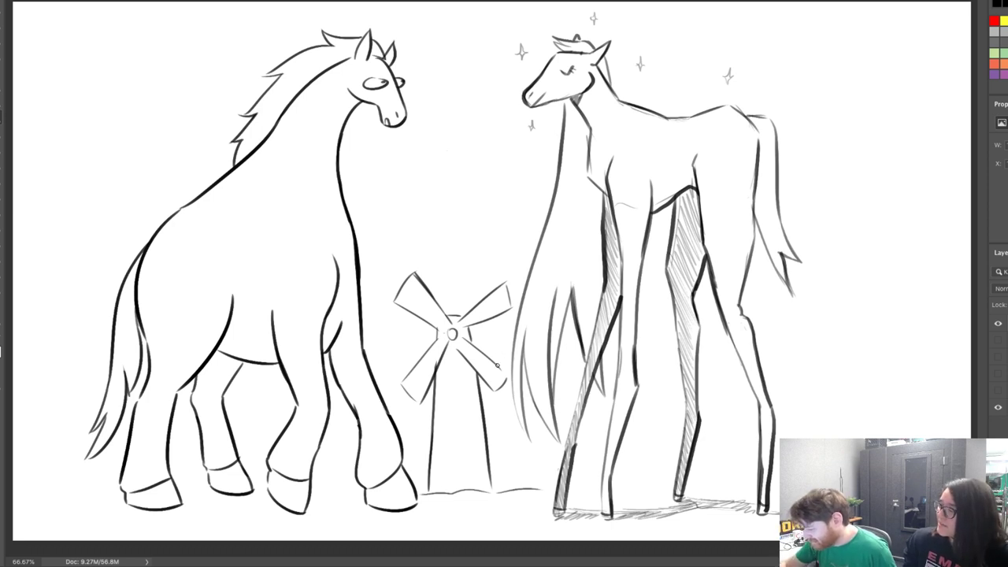
left_click_drag(469, 345, 505, 372)
key("ctrl+z")
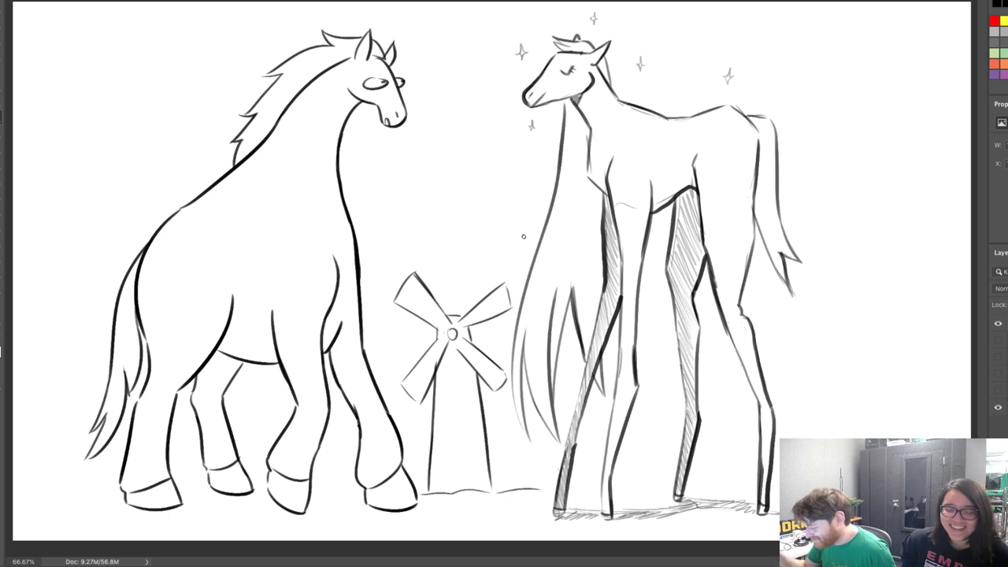
Continue the wavy ground line behind both horses across the canvas, and trim the front edge of the bulky horse's far hind hoof
left_click_drag(318, 493, 359, 495)
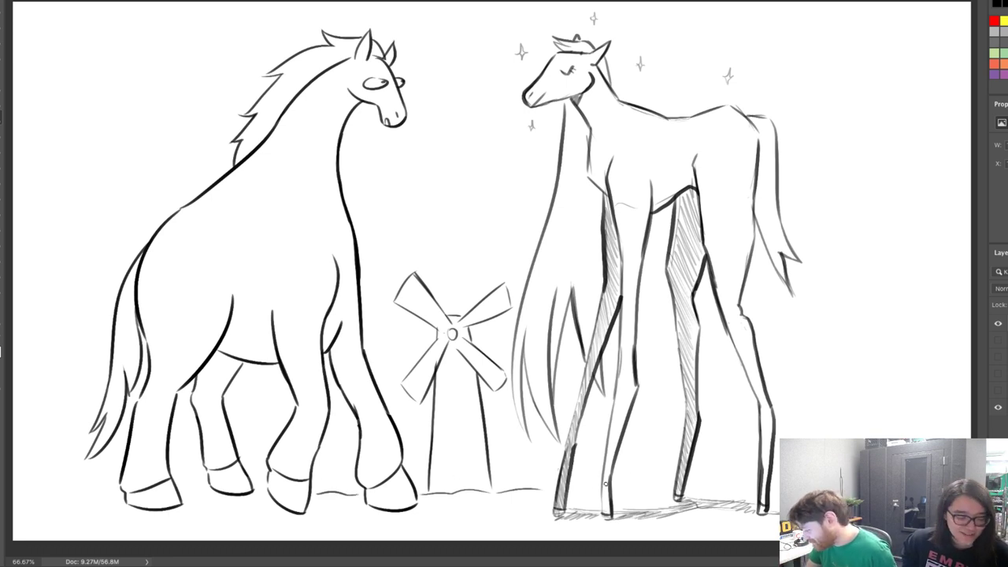
left_click_drag(576, 487, 742, 474)
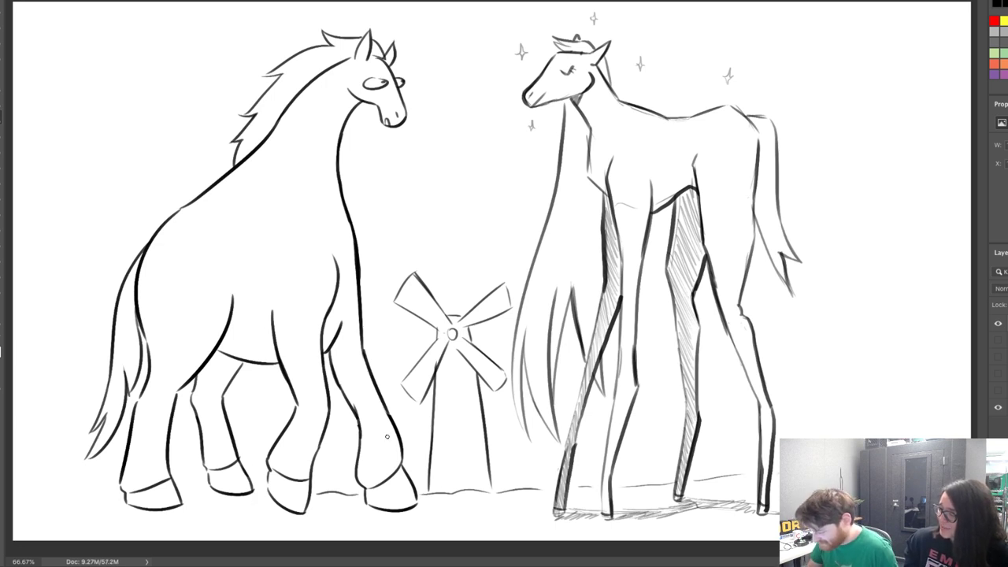
key("e")
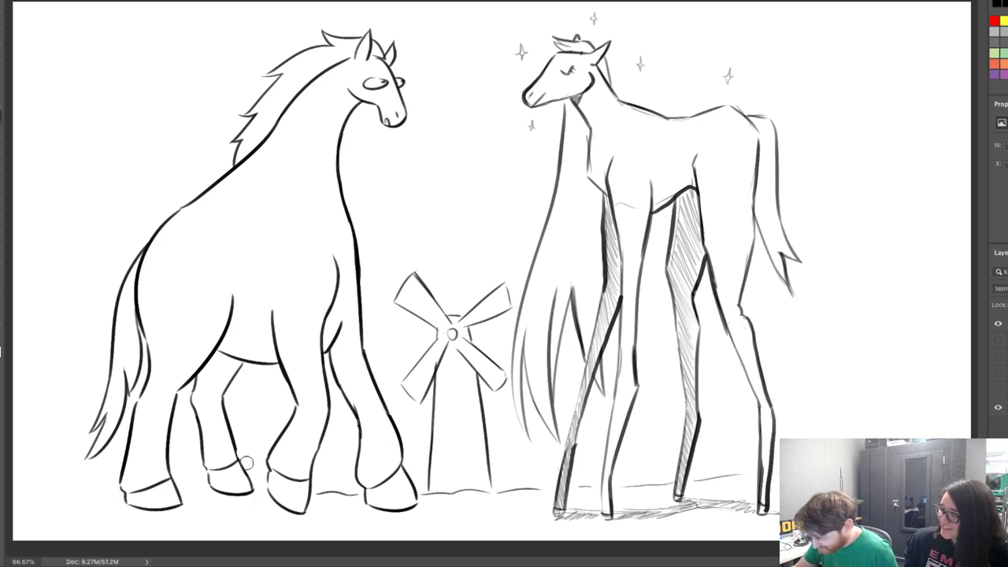
left_click_drag(249, 464, 256, 487)
key("b")
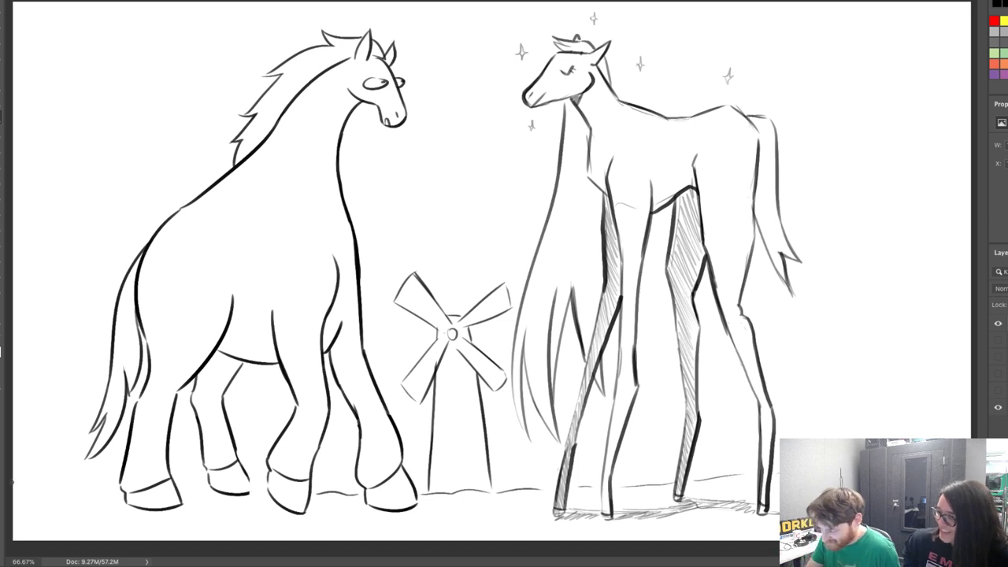
left_click_drag(14, 483, 94, 488)
left_click_drag(187, 484, 271, 480)
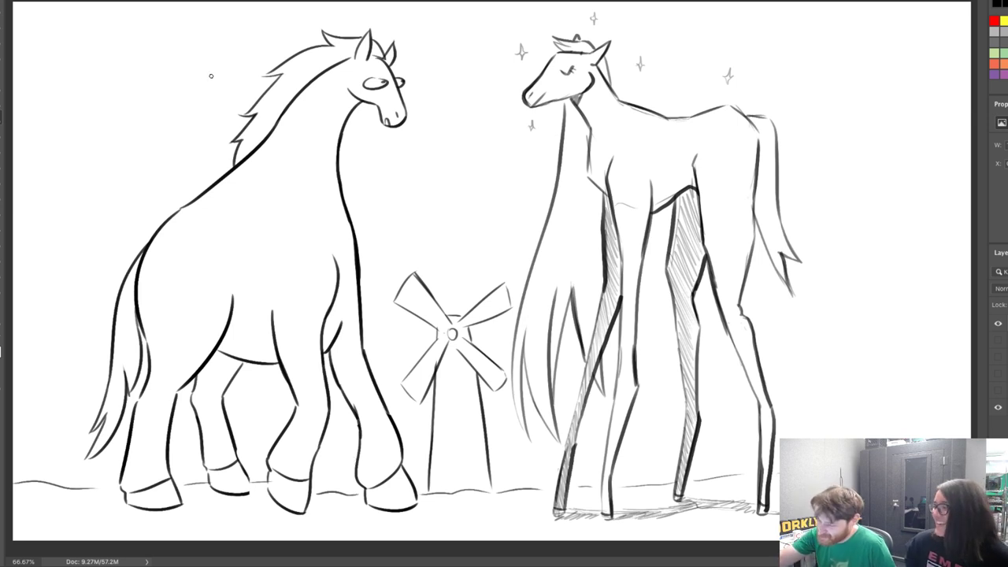
Draw two small flies with curved flight trails around the bulky horse, one behind its mane and one below its muzzle
mouse_move(211, 75)
left_mouse_down()
mouse_move(221, 69)
mouse_move(206, 79)
mouse_move(236, 93)
mouse_move(267, 81)
left_mouse_up()
key("ctrl+z")
left_click_drag(214, 67, 305, 63)
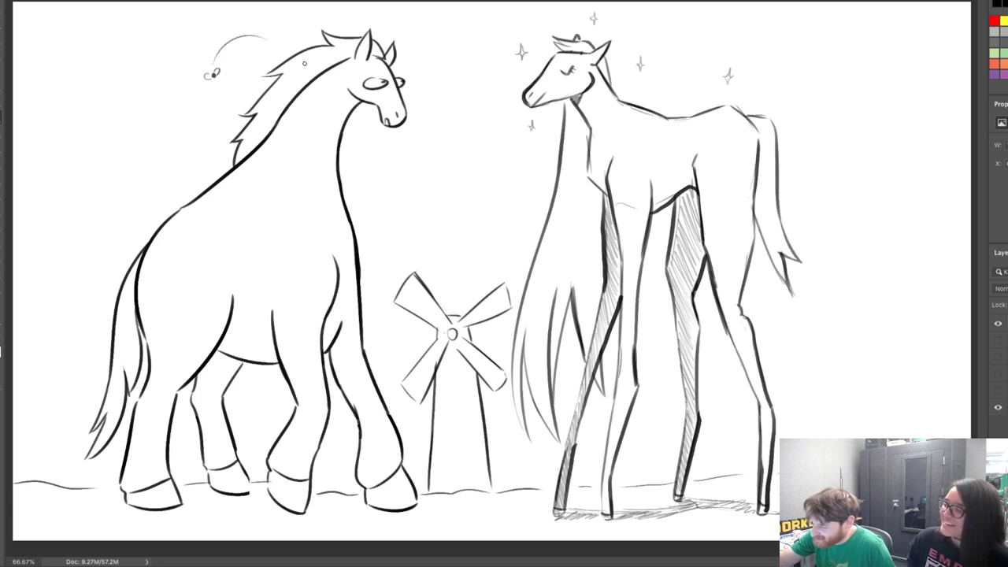
mouse_move(383, 194)
left_mouse_down()
mouse_move(427, 164)
mouse_move(414, 139)
mouse_move(405, 142)
mouse_move(423, 137)
mouse_move(436, 160)
mouse_move(430, 170)
left_mouse_up()
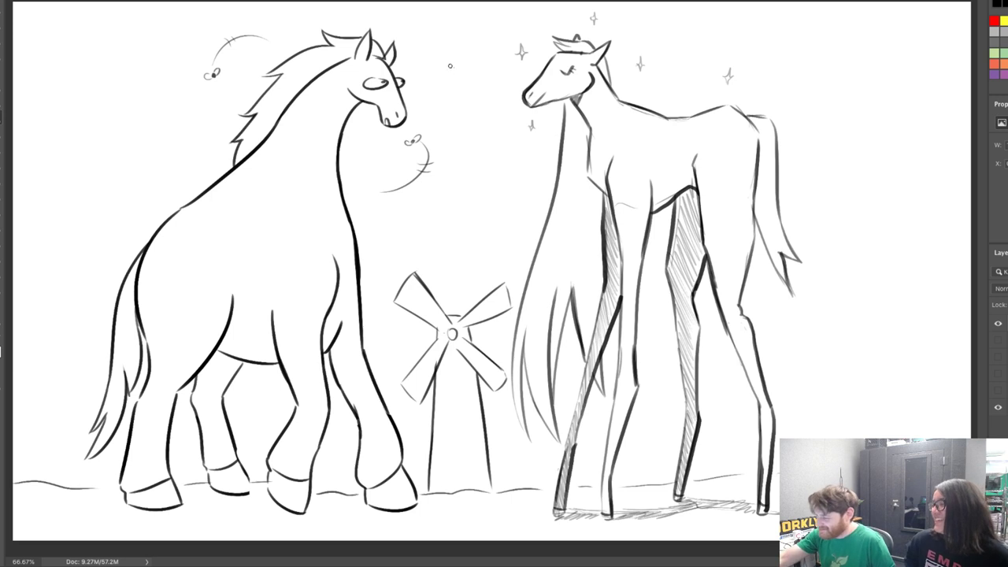
left_click_drag(451, 66, 476, 71)
key("ctrl+z")
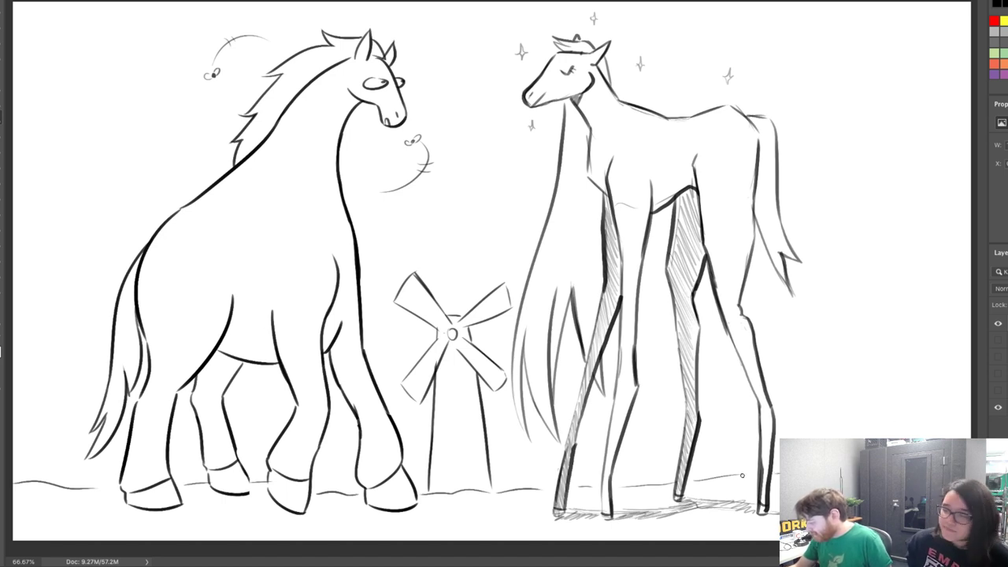
Extend the ground line behind the long-legged horse's hind legs and redraw the left wall of the windmill tower
left_click_drag(743, 476, 757, 476)
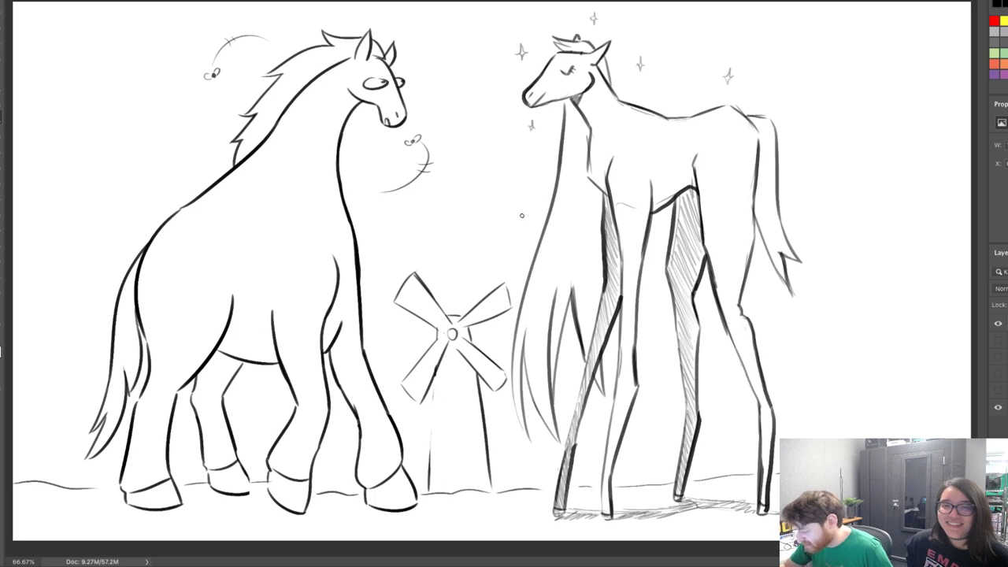
left_click_drag(435, 375, 432, 453)
key("ctrl+z")
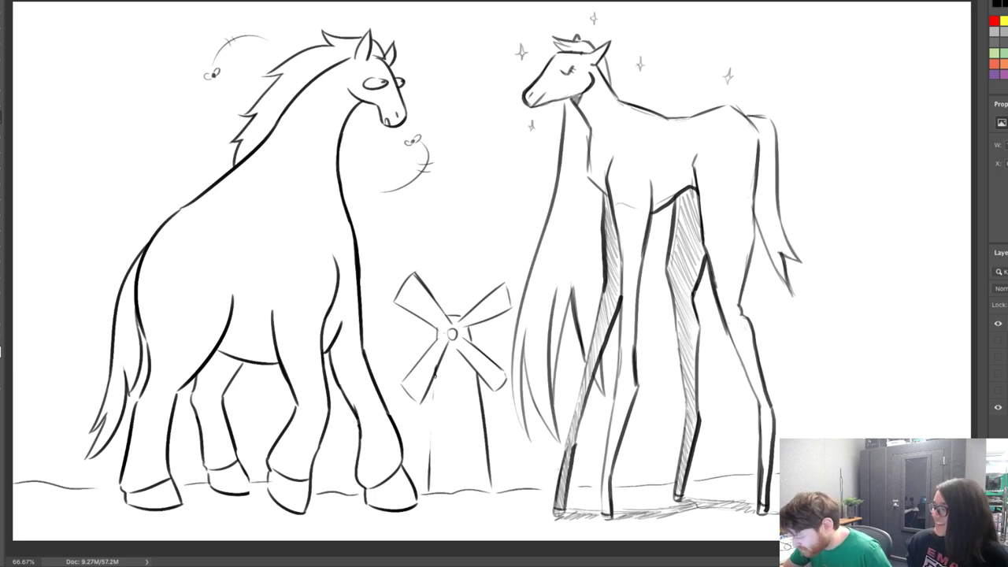
left_click_drag(435, 376, 429, 479)
key("ctrl+z")
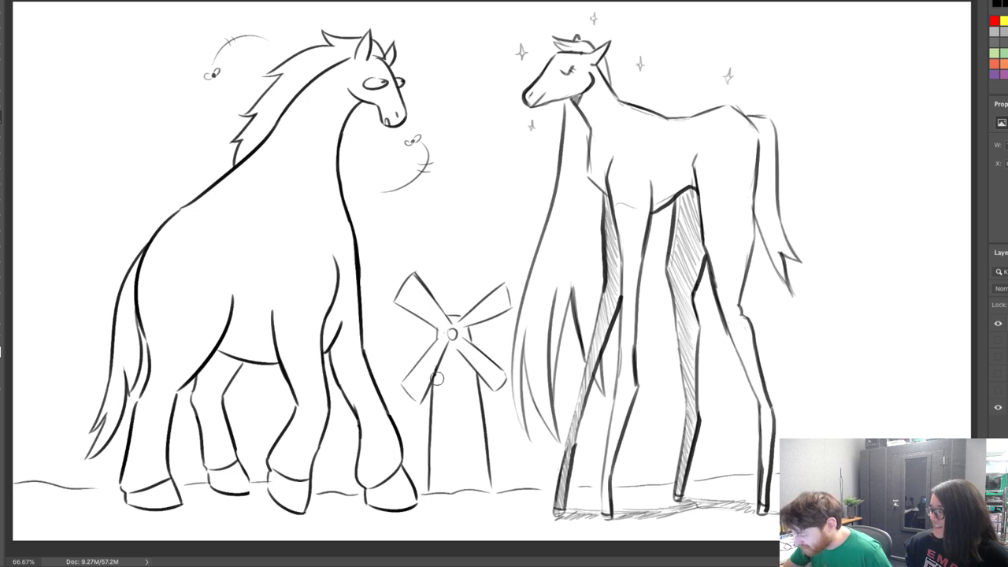
Erase the upper edge of the windmill's upper-left blade and redraw it as a cleaner, darker line toward the hub
left_click_drag(408, 260, 425, 279)
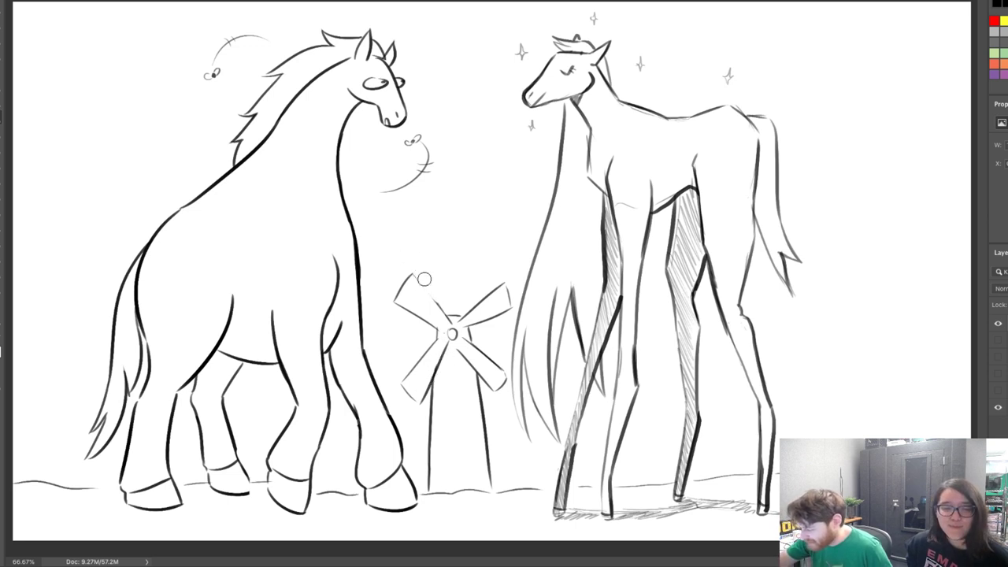
key("b")
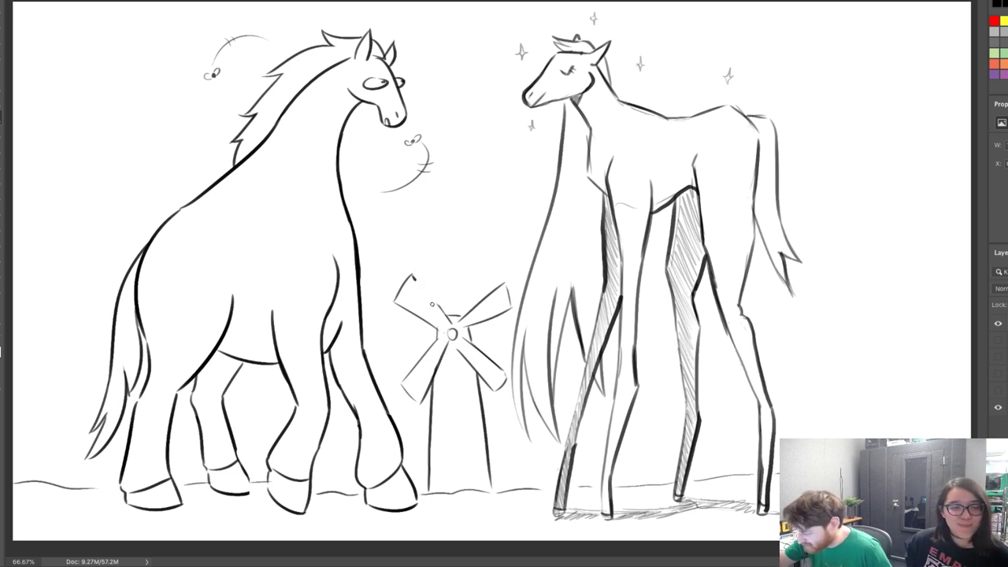
left_click_drag(412, 272, 457, 329)
key("ctrl+z")
key("ctrl+z")
mouse_move(412, 274)
left_mouse_down()
mouse_move(451, 321)
mouse_move(405, 386)
mouse_move(422, 400)
left_mouse_up()
Erase the windmill's lower-left blade and redraw its outline starting from the hub
key("e")
key("b")
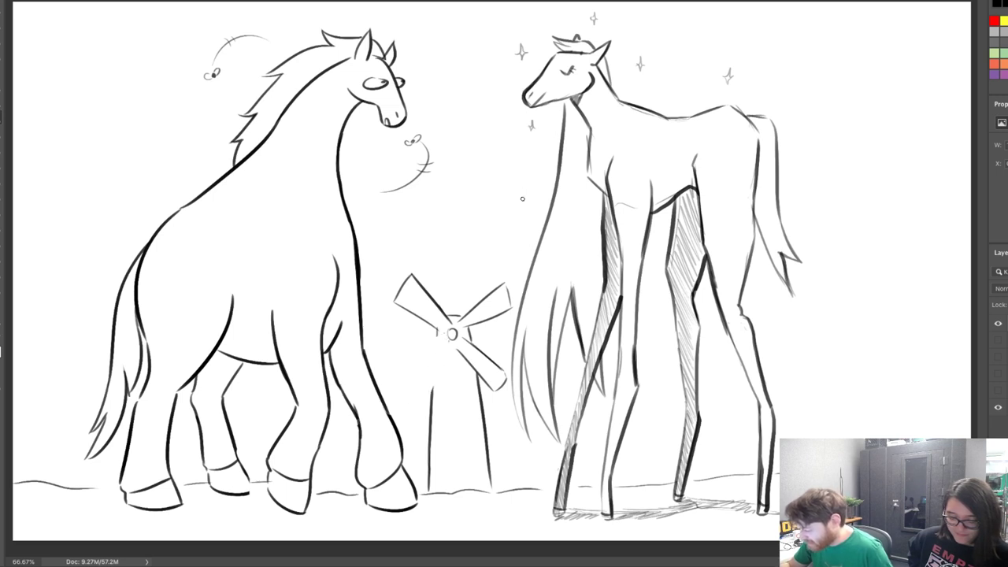
left_click_drag(443, 336, 415, 371)
key("ctrl+z")
mouse_move(443, 336)
left_mouse_down()
mouse_move(403, 377)
mouse_move(416, 364)
mouse_move(403, 381)
mouse_move(429, 398)
mouse_move(453, 334)
left_mouse_up()
key("ctrl+z")
key("ctrl+z")
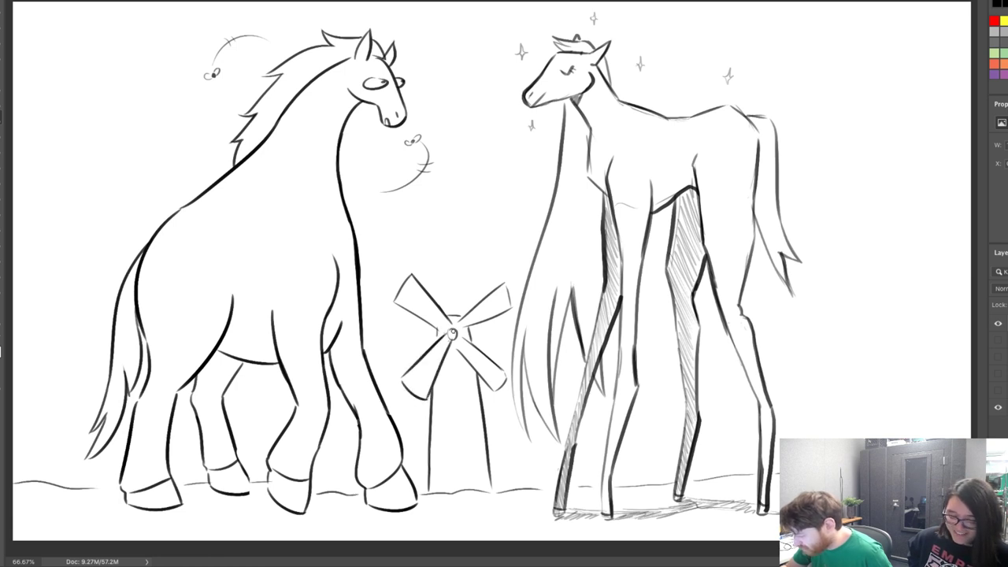
Redraw the lower edge of the windmill's lower-left blade from its tip up to the hub until the line sits cleanly
key("ctrl+z")
left_click_drag(426, 399, 449, 337)
key("ctrl+z")
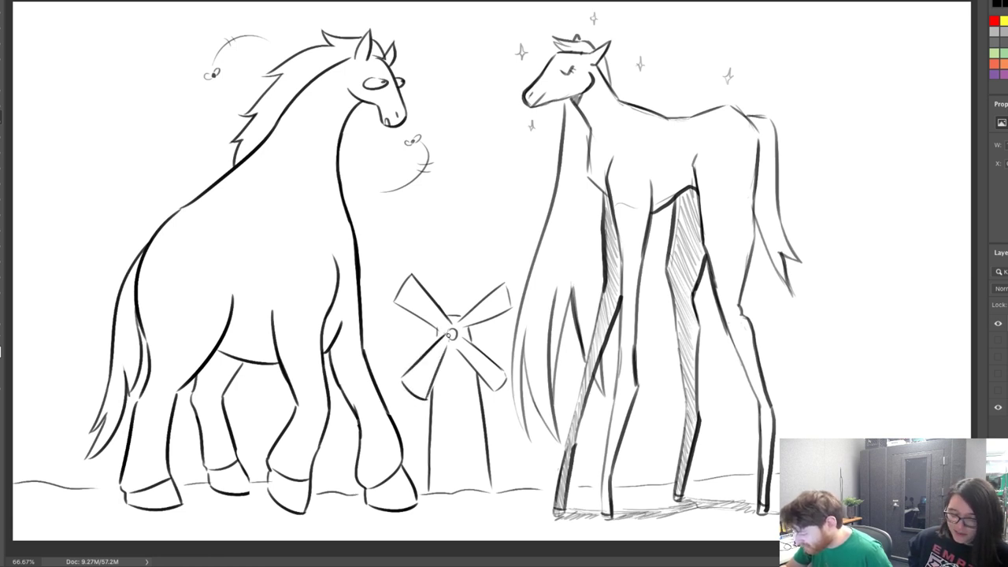
key("ctrl+z")
left_click_drag(425, 398, 449, 334)
key("ctrl+z")
left_click_drag(425, 399, 449, 334)
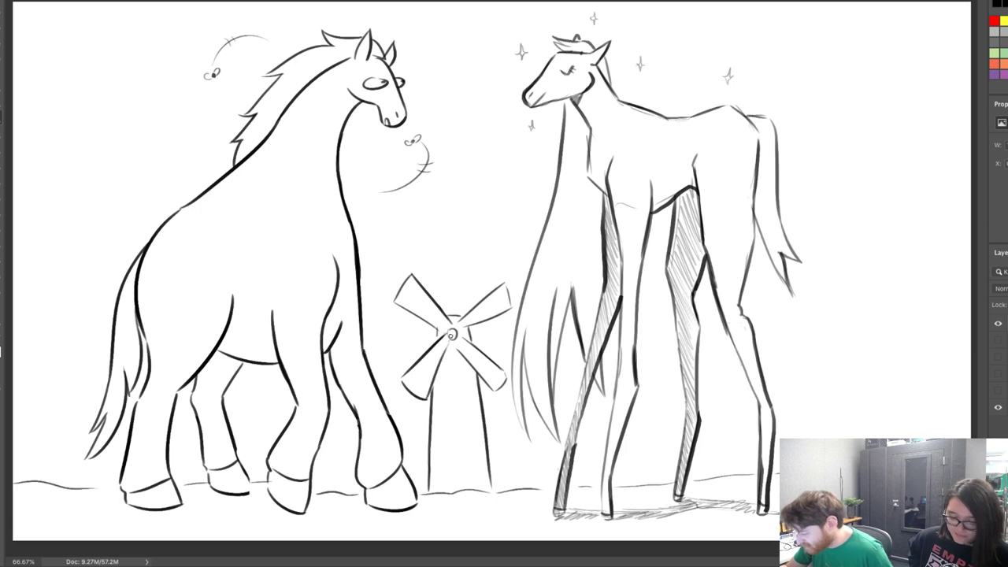
key("ctrl+z")
left_click_drag(427, 398, 449, 343)
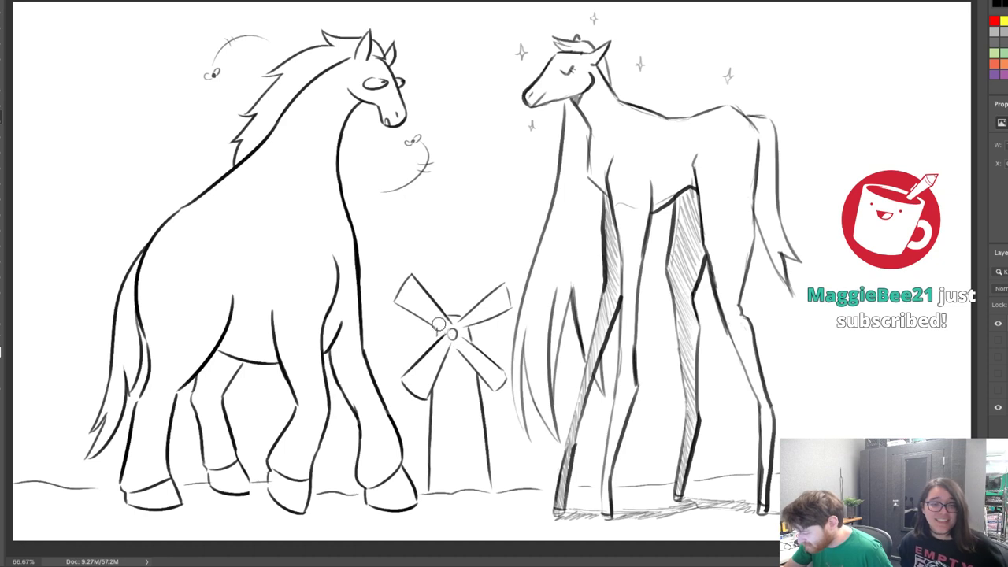
Redraw the lower edge of the windmill's upper-left blade toward the hub and erase the lower-right blade
key("ctrl+z")
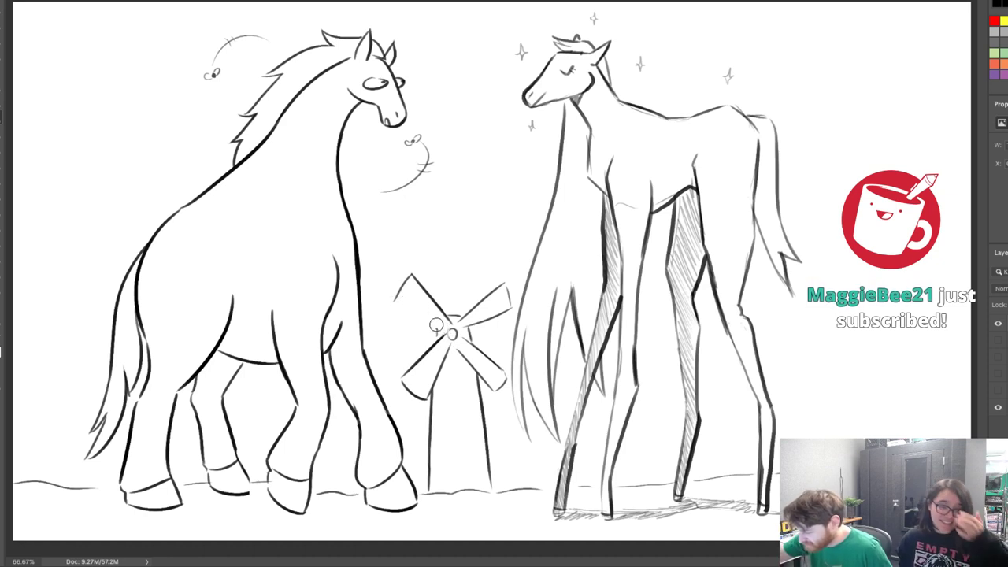
left_click_drag(396, 302, 446, 335)
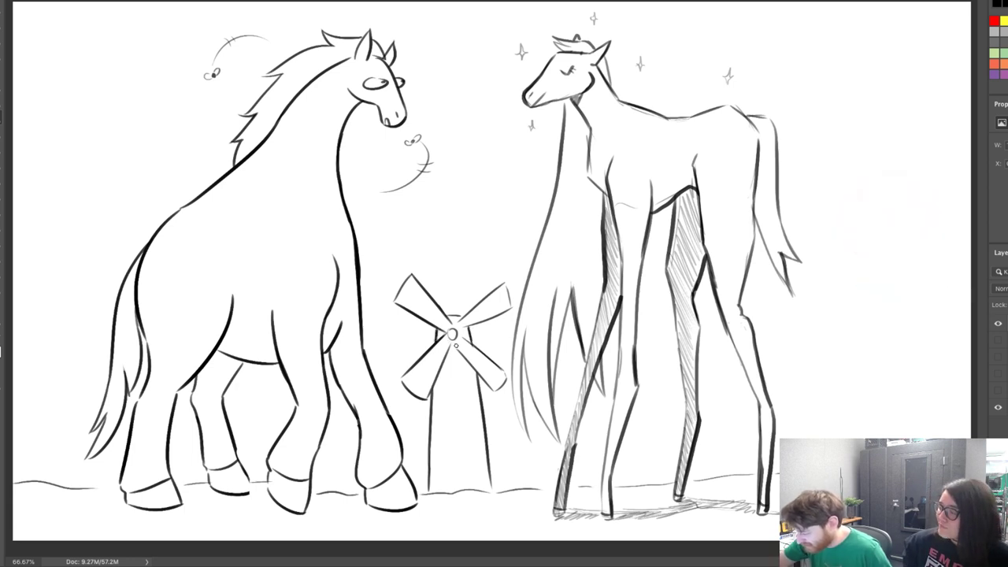
key("e")
mouse_move(466, 357)
left_mouse_down()
mouse_move(498, 393)
mouse_move(463, 338)
mouse_move(502, 368)
left_mouse_up()
key("bracketleft")
key("bracketleft")
key("bracketleft")
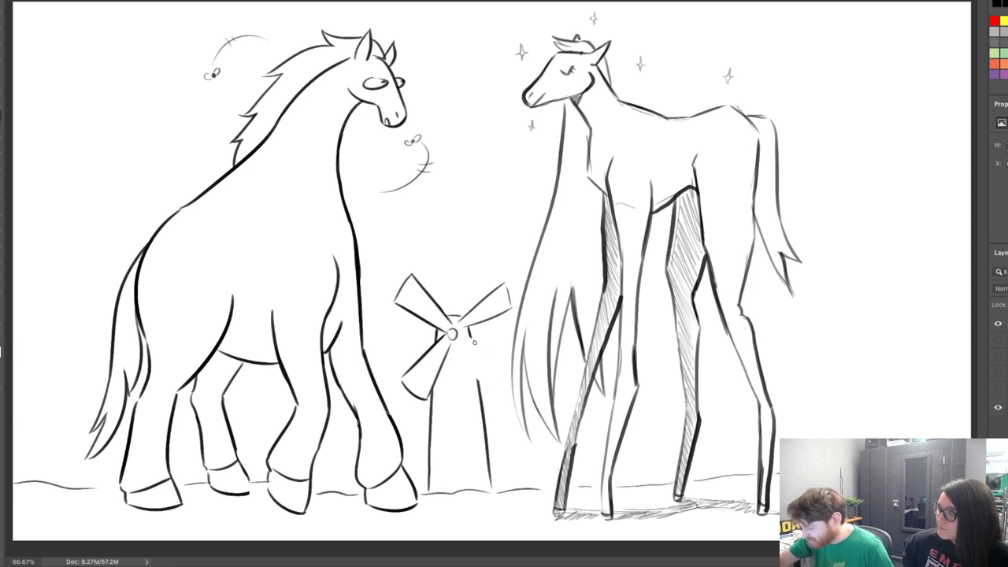
Redraw the windmill's lower-right blade as a clean dark outline starting from the hub
left_click_drag(456, 341, 493, 383)
key("ctrl+z")
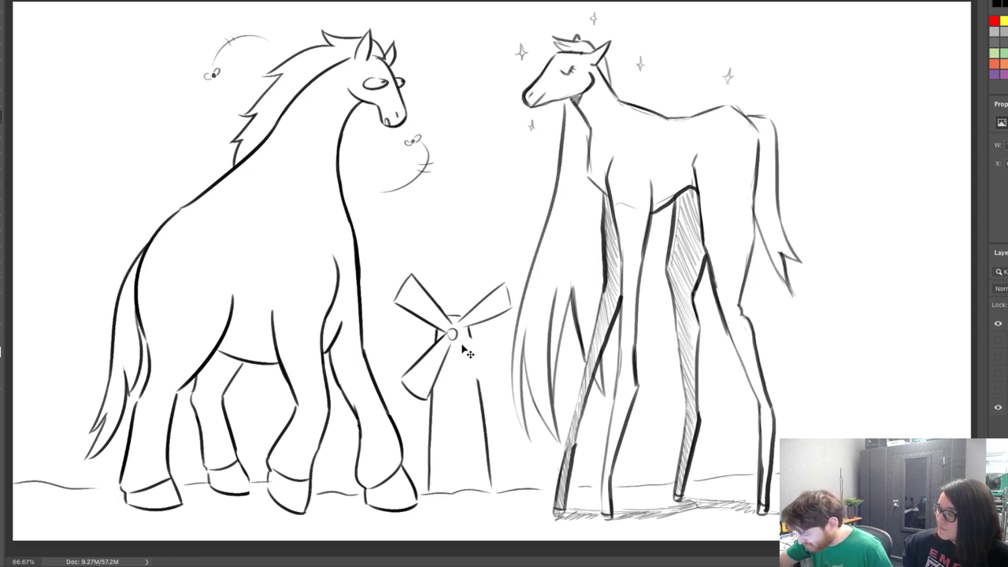
left_click_drag(456, 342, 490, 390)
key("ctrl+z")
mouse_move(457, 343)
left_mouse_down()
mouse_move(487, 383)
mouse_move(459, 335)
mouse_move(507, 364)
mouse_move(493, 393)
mouse_move(508, 363)
mouse_move(498, 391)
left_mouse_up()
key("ctrl+z")
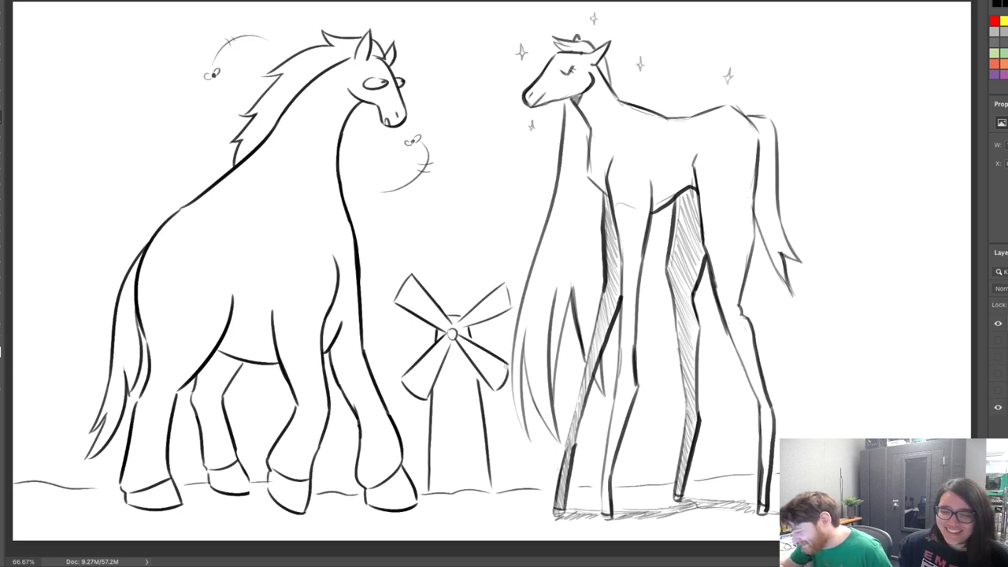
Redraw the outer tip of the windmill's upper-right blade with a cleaner, darker line
mouse_move(504, 286)
left_mouse_down()
mouse_move(507, 256)
mouse_move(510, 308)
mouse_move(505, 284)
left_mouse_up()
key("ctrl+z")
key("ctrl+z")
key("ctrl+z")
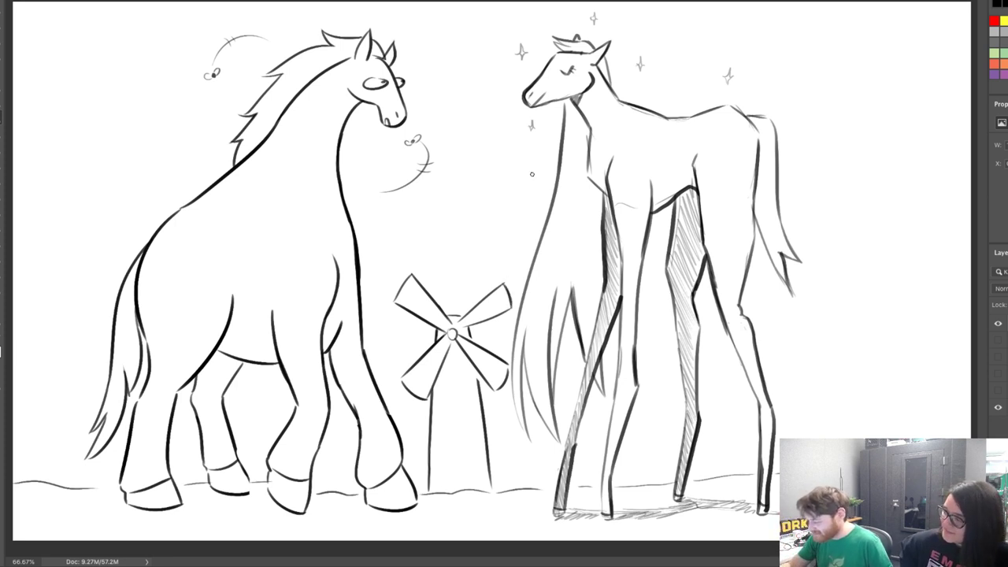
Redraw the right wall of the windmill tower as a darker line from the blade down to the ground
left_click_drag(476, 369, 484, 426)
key("ctrl+z")
left_click_drag(476, 364, 491, 488)
key("e")
left_click_drag(481, 387, 490, 448)
key("ctrl+z")
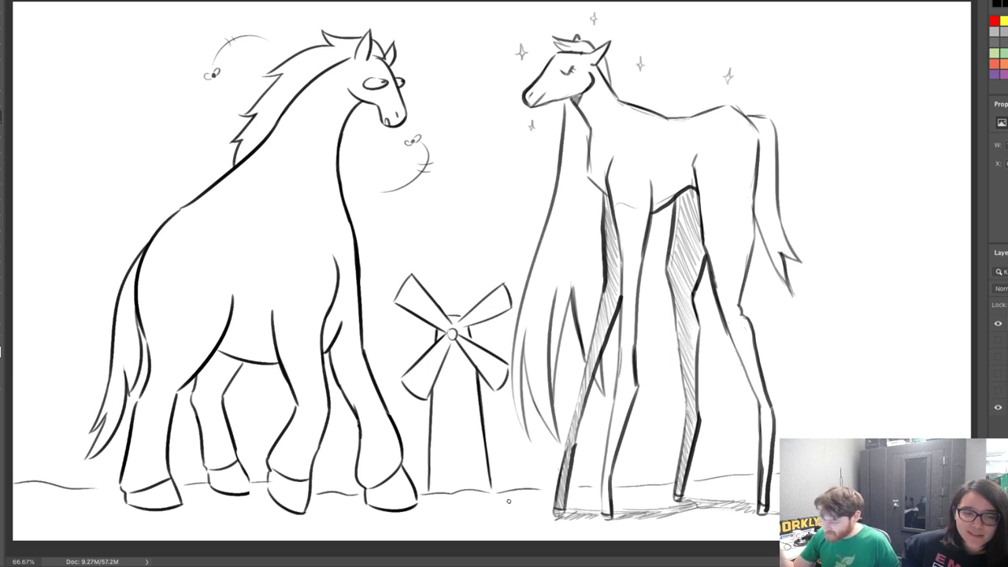
Add short hatched shading where the bulky horse's far front leg meets its chest
mouse_move(331, 352)
left_mouse_down()
mouse_move(345, 330)
mouse_move(330, 364)
left_mouse_up()
key("e")
key("b")
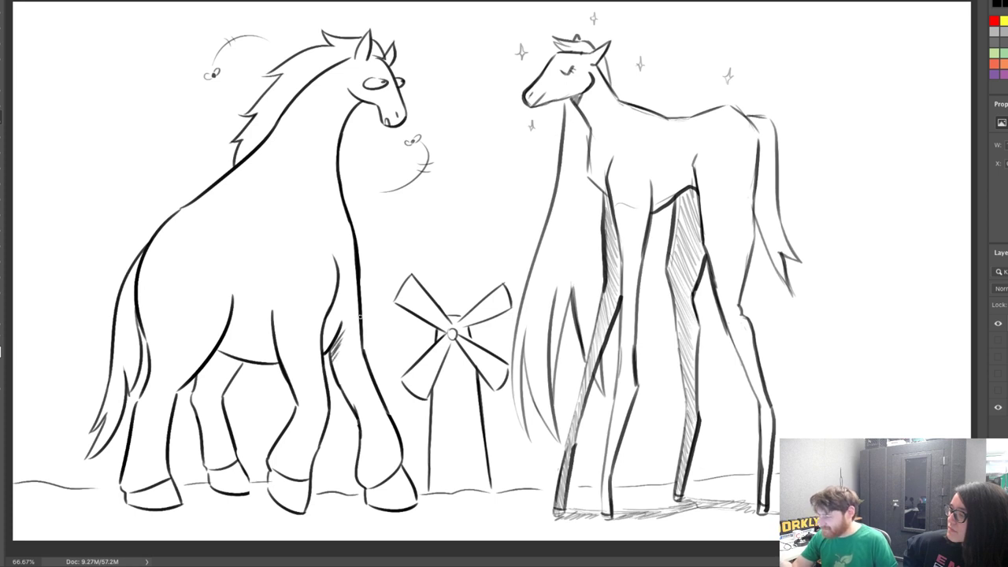
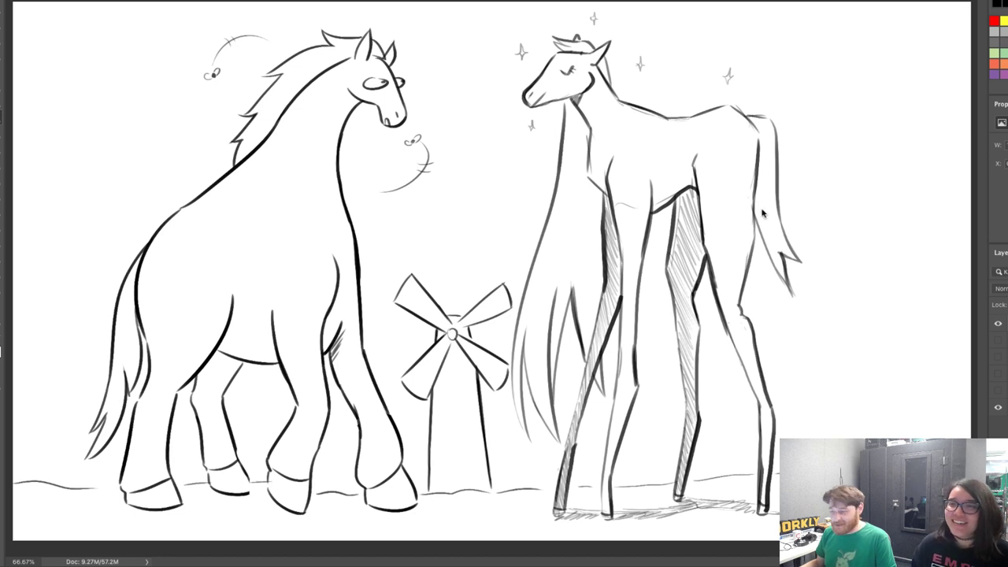
Hide the finished horse drawing and set up a new empty layer on the blank canvas
left_click(999, 326)
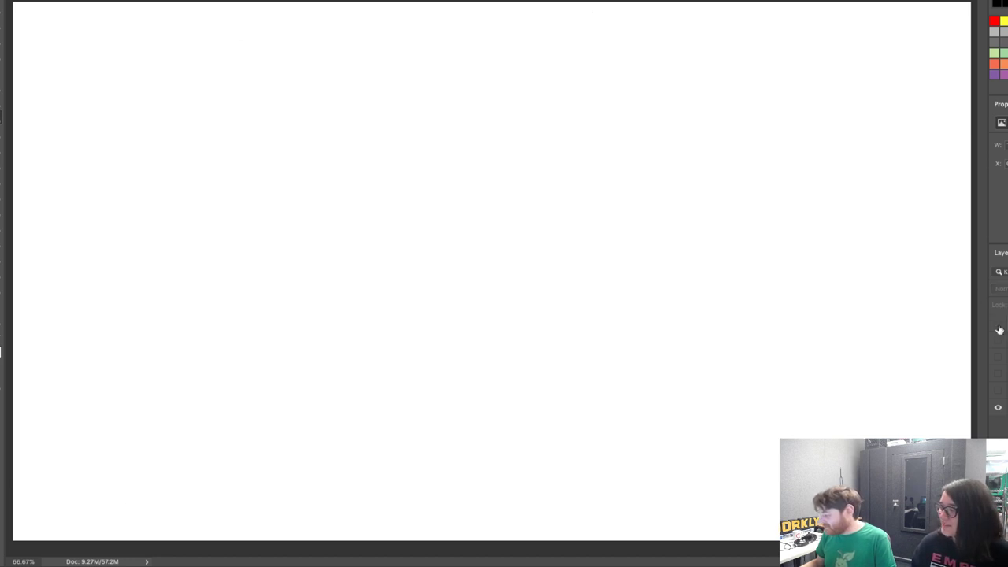
left_click(999, 325)
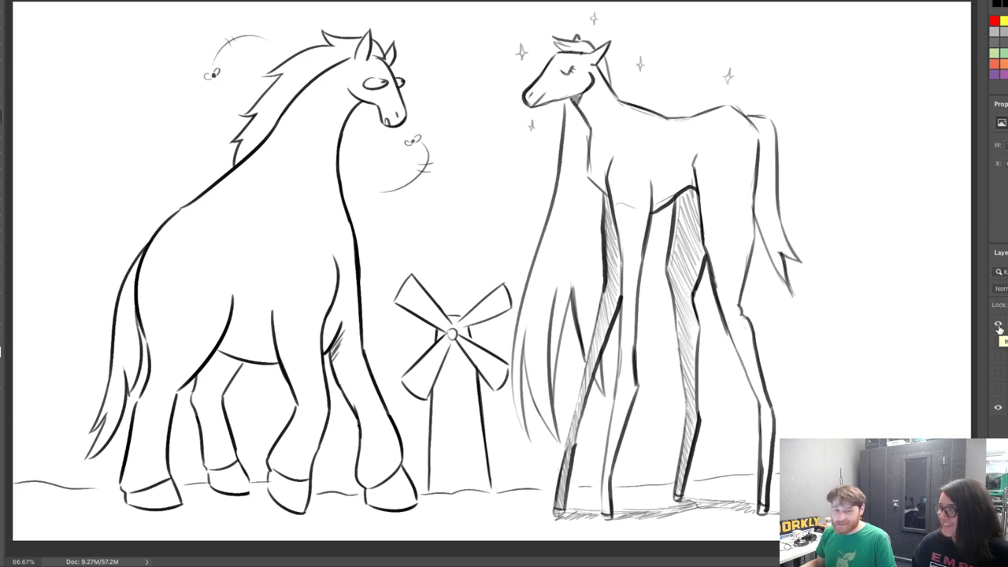
left_click(999, 326)
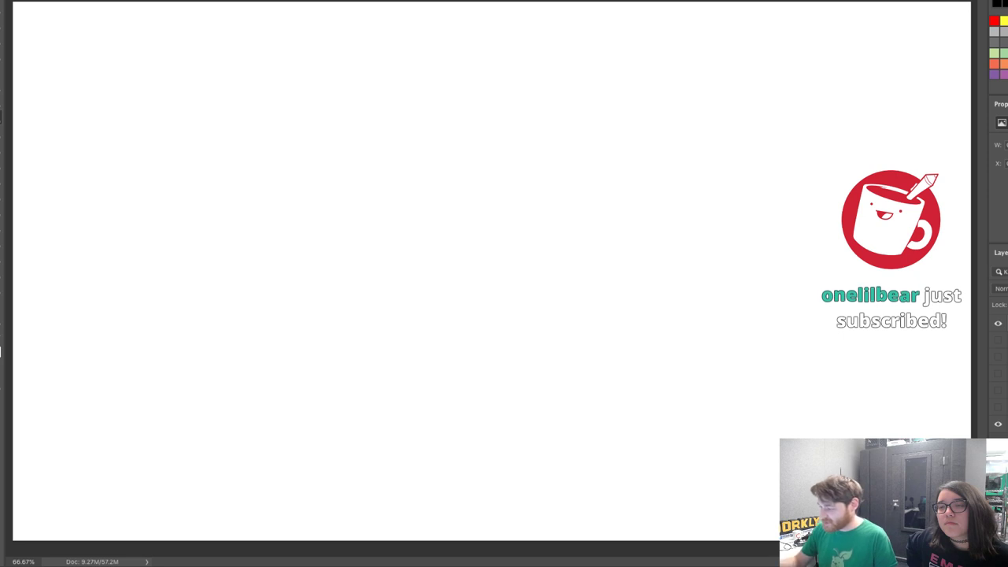
left_click_drag(359, 150, 384, 206)
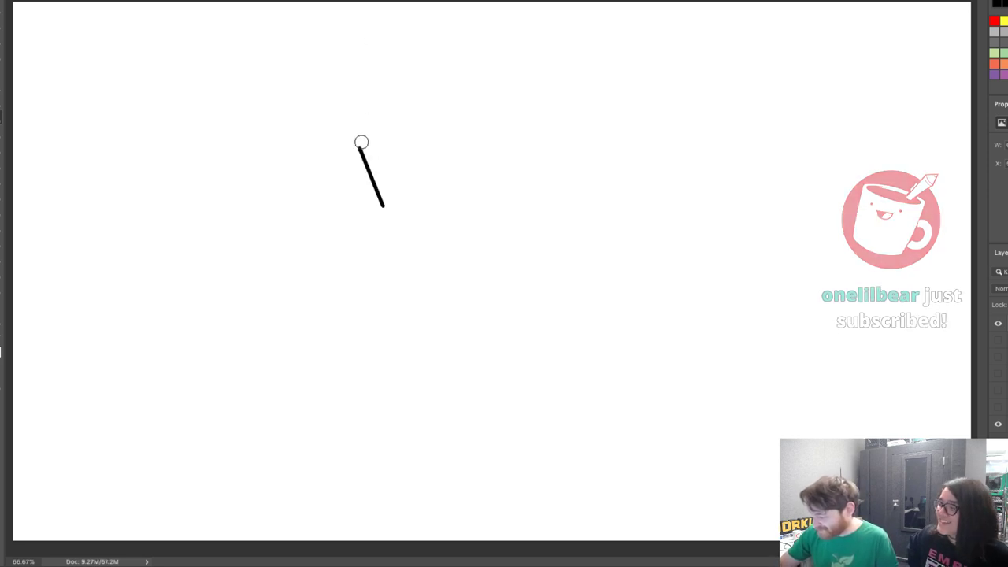
key("ctrl+z")
left_click_drag(353, 137, 371, 190)
key("ctrl+z")
left_click_drag(354, 134, 378, 196)
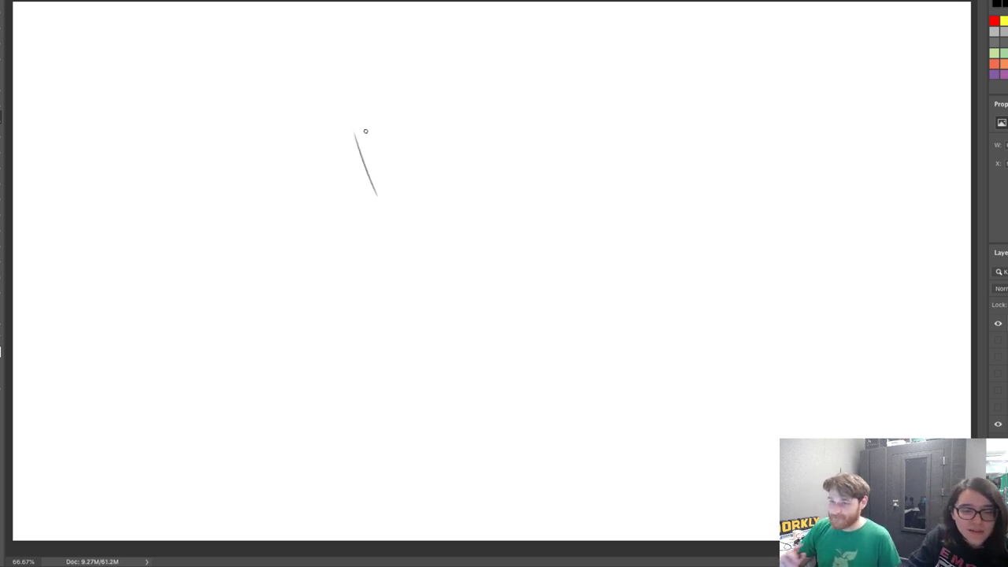
key("ctrl+z")
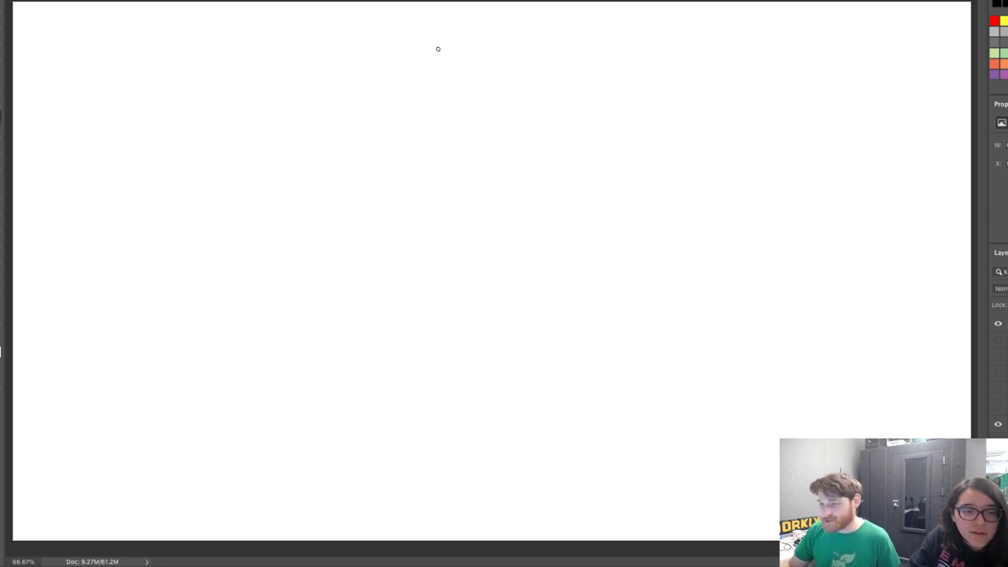
Sketch a small angular head shape with a centre line in the upper middle of the blank canvas
mouse_move(413, 169)
left_mouse_down()
mouse_move(415, 153)
mouse_move(473, 158)
left_mouse_up()
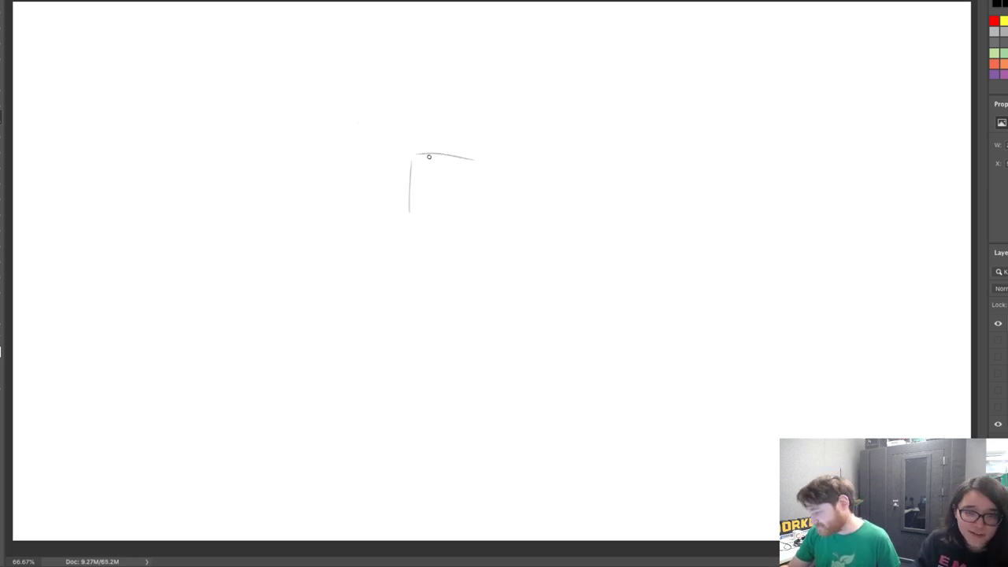
key("ctrl+z")
mouse_move(412, 158)
left_mouse_down()
mouse_move(447, 151)
mouse_move(412, 189)
left_mouse_up()
mouse_move(449, 156)
left_mouse_down()
mouse_move(424, 213)
mouse_move(440, 229)
mouse_move(471, 213)
left_mouse_up()
left_click_drag(483, 168, 471, 213)
left_click_drag(462, 150, 488, 176)
key("ctrl+z")
key("ctrl+z")
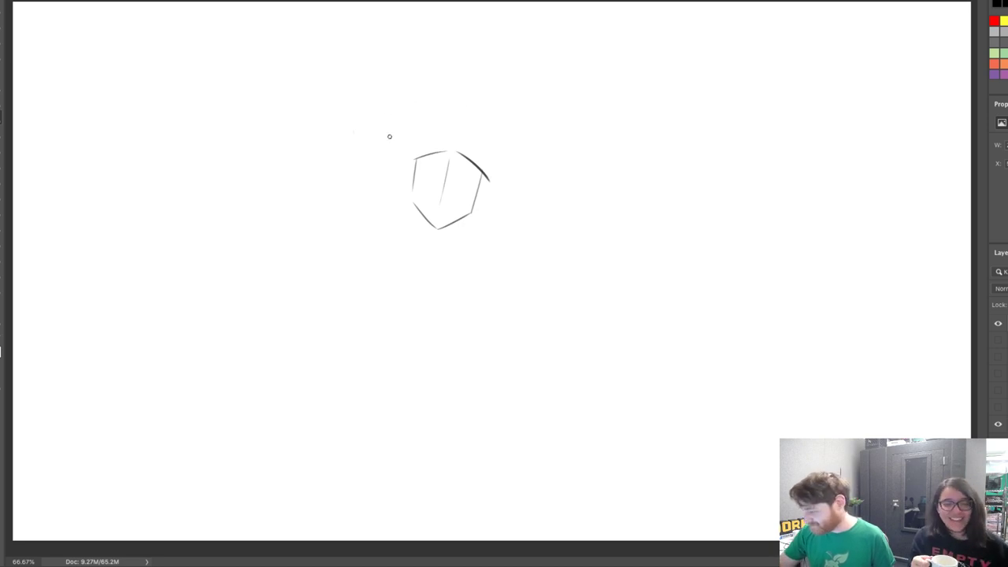
Rough in a larger body outline around the small head shape with loose strokes on both sides and below
mouse_move(378, 140)
left_mouse_down()
mouse_move(389, 163)
mouse_move(422, 140)
left_mouse_up()
left_click_drag(494, 156, 525, 198)
left_click_drag(522, 234, 491, 262)
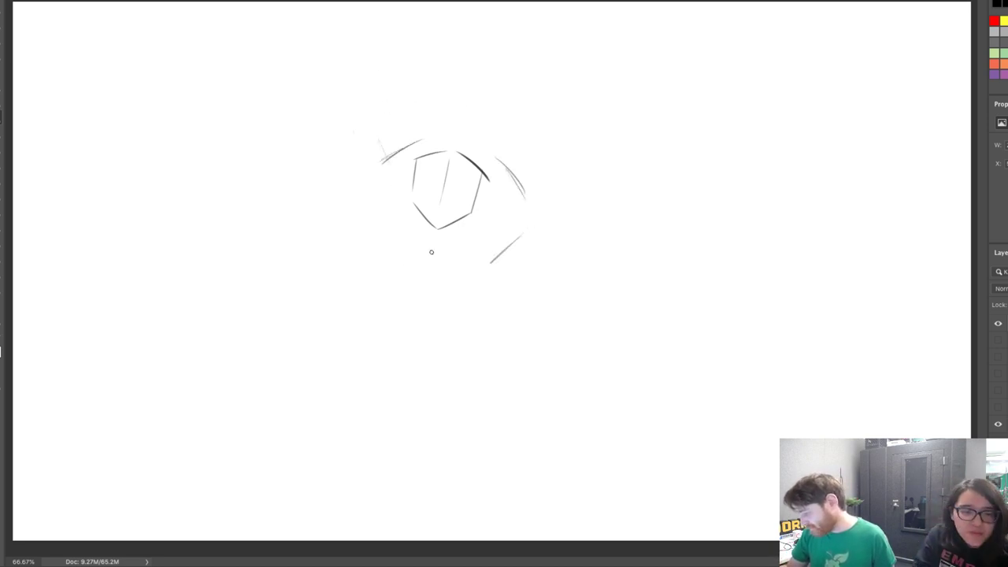
mouse_move(364, 205)
left_mouse_down()
mouse_move(390, 270)
mouse_move(520, 234)
left_mouse_up()
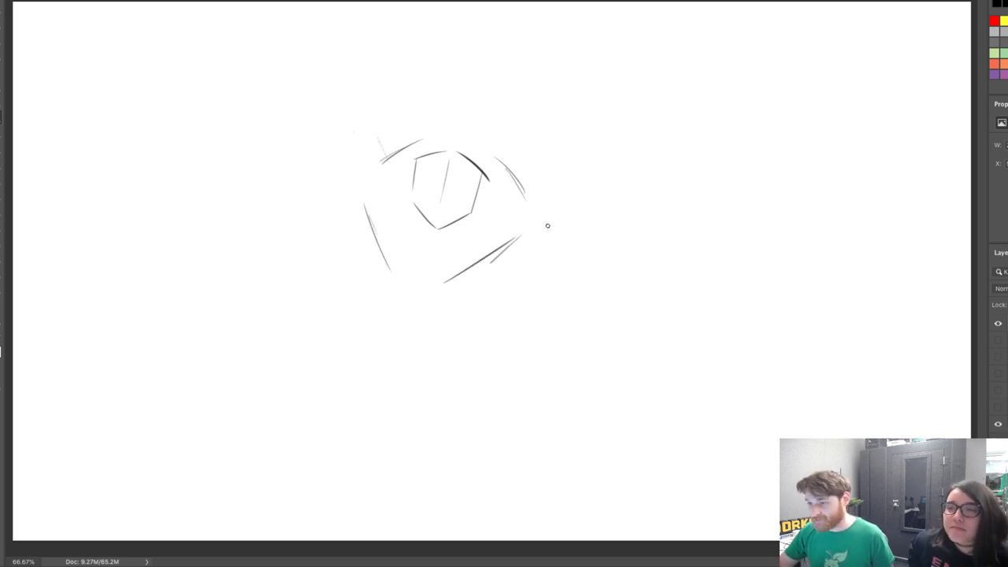
Sketch a bent limb from the body's right side, with a short upper section and a long stroke sloping down to the right
left_click_drag(528, 203, 600, 219)
mouse_move(534, 234)
left_mouse_down()
mouse_move(563, 244)
mouse_move(620, 301)
left_mouse_up()
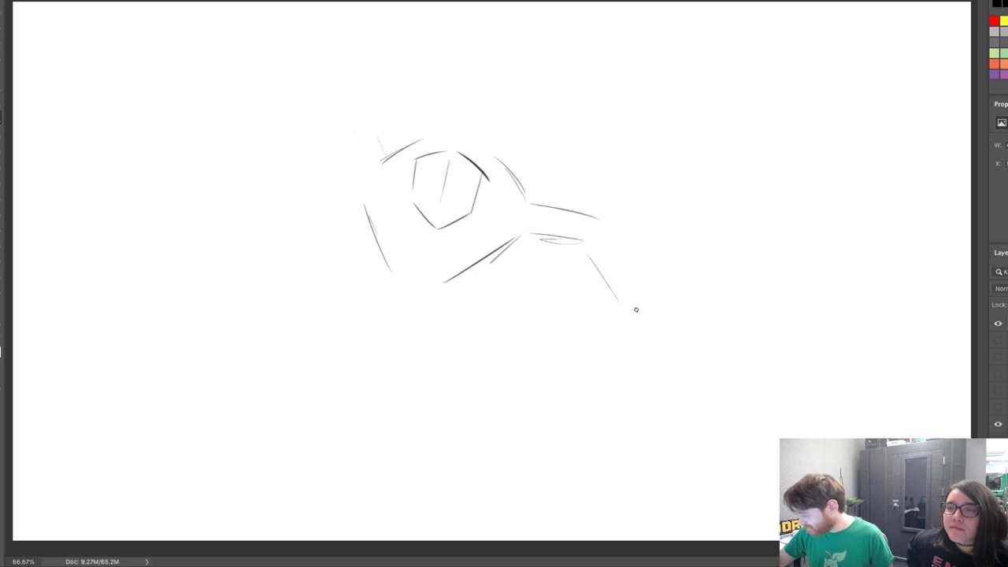
left_click_drag(622, 225, 688, 297)
key("ctrl+z")
mouse_move(598, 218)
left_mouse_down()
mouse_move(707, 309)
mouse_move(674, 269)
mouse_move(683, 281)
left_mouse_up()
key("ctrl+z")
key("ctrl+z")
left_click_drag(608, 208, 677, 285)
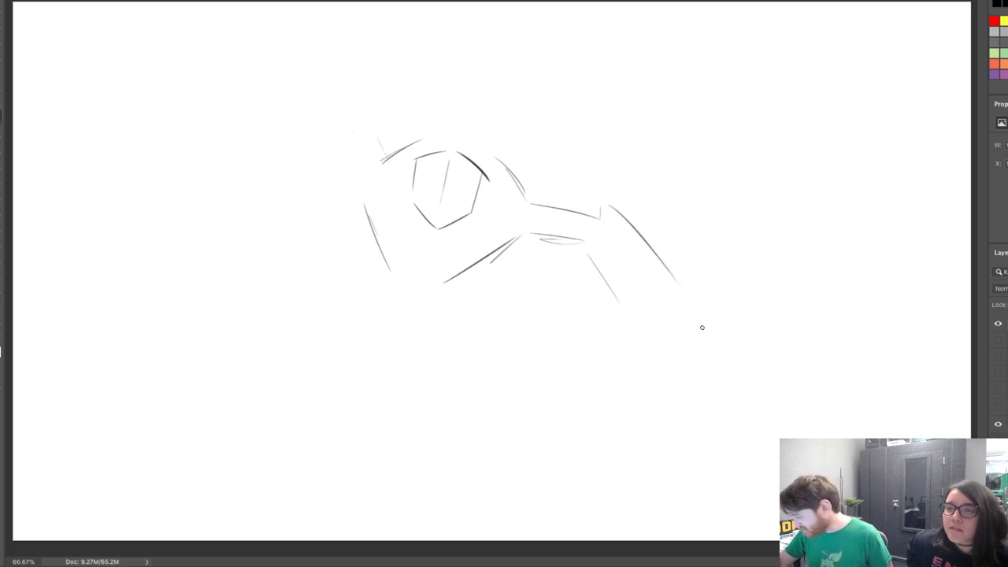
key("ctrl+z")
left_click_drag(607, 206, 729, 315)
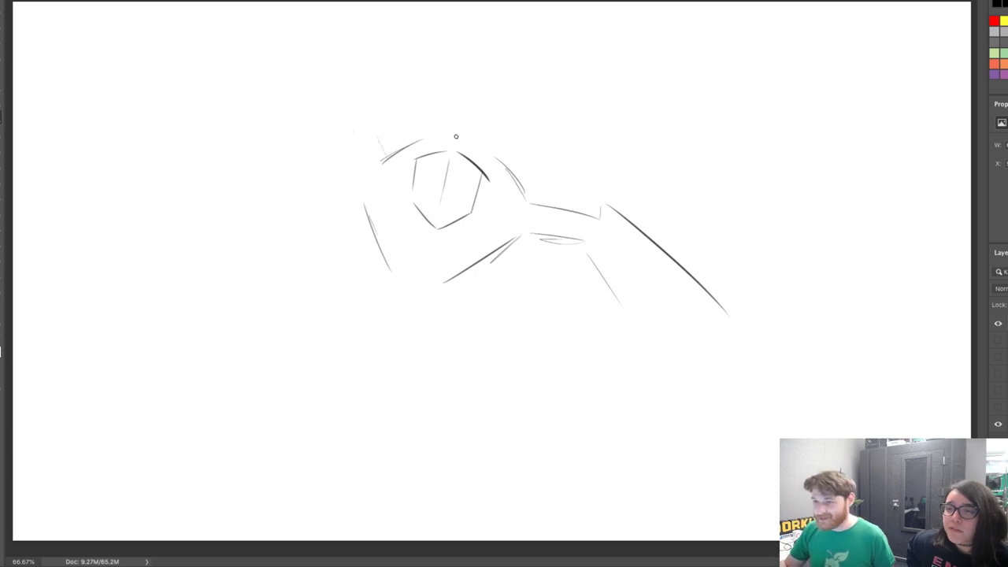
Sketch two parallel limb lines rising from the body's upper-left side and a short shoulder stroke joining the outline
mouse_move(361, 113)
left_mouse_down()
mouse_move(395, 155)
mouse_move(359, 188)
left_mouse_up()
key("ctrl+z")
left_click_drag(342, 142, 369, 180)
key("ctrl+z")
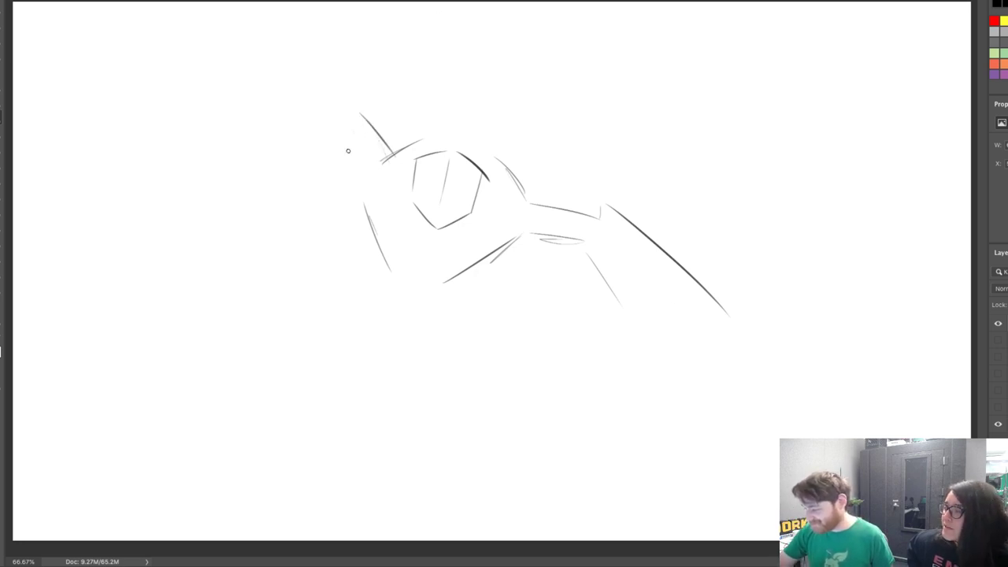
mouse_move(339, 138)
left_mouse_down()
mouse_move(369, 181)
mouse_move(366, 201)
left_mouse_up()
key("ctrl+z")
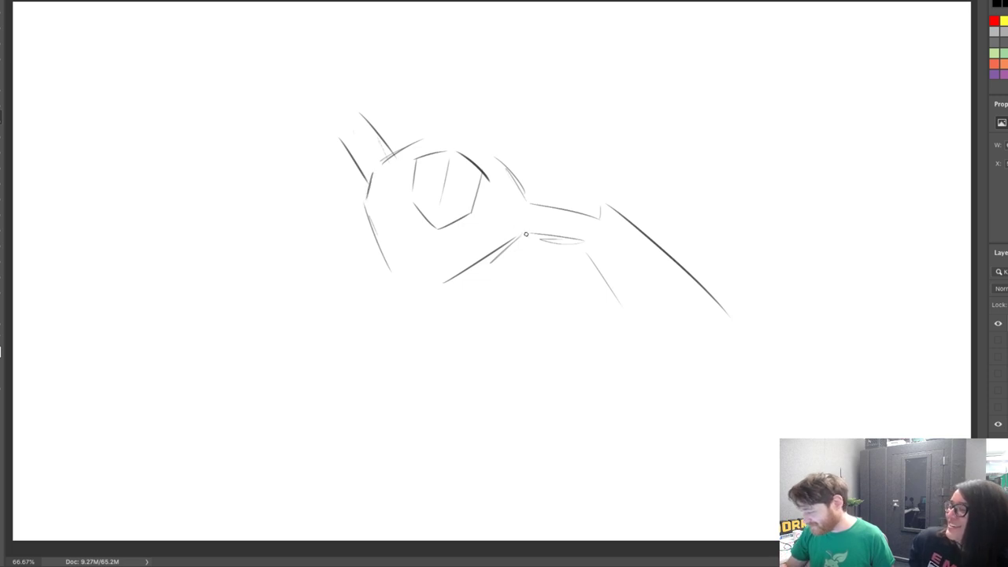
Redraw the body's lower-right edge farther out with darker strokes and erase most of the old inner line
left_click_drag(527, 220, 522, 251)
left_click_drag(461, 293, 516, 254)
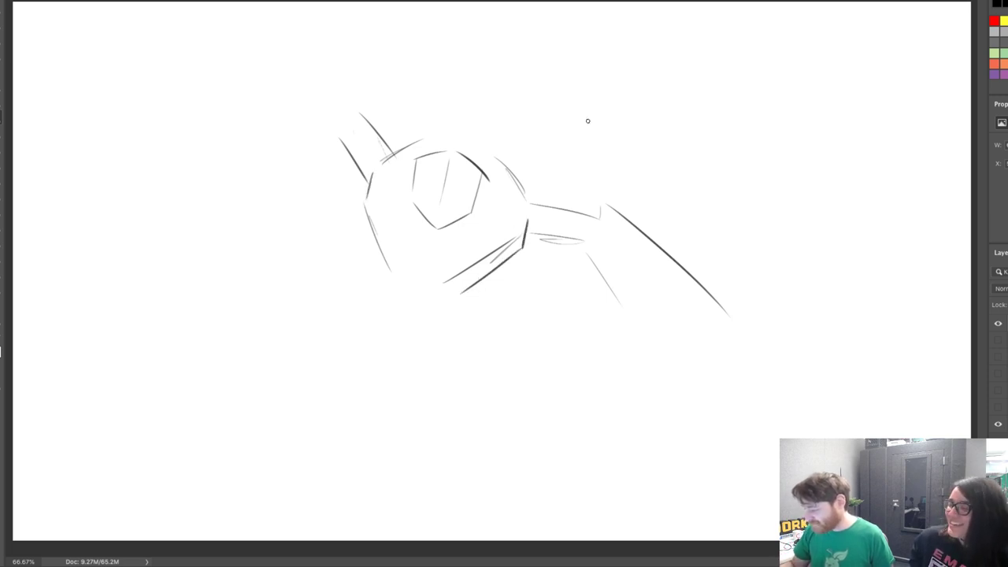
key("e")
mouse_move(453, 274)
left_mouse_down()
mouse_move(507, 237)
mouse_move(474, 264)
left_mouse_up()
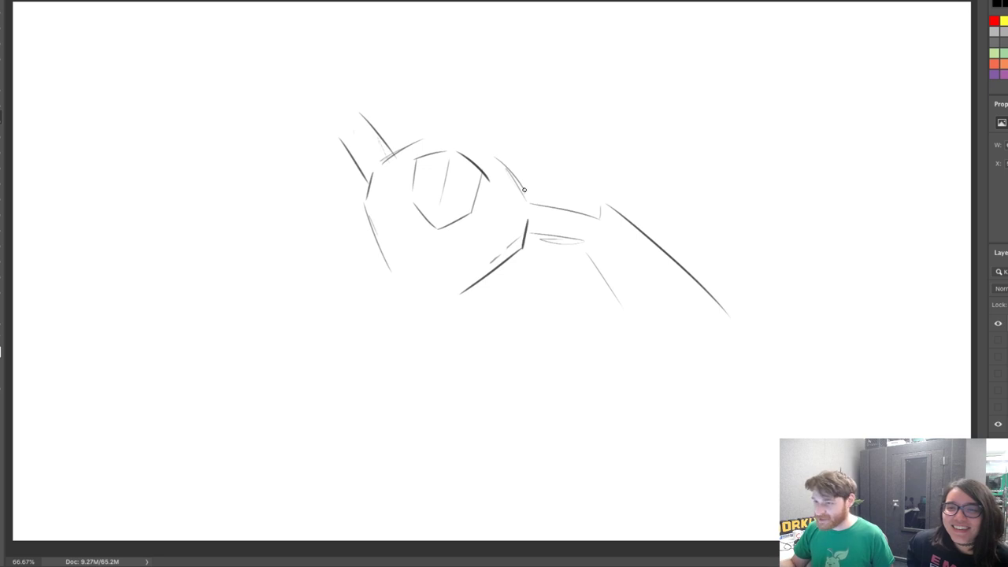
left_click_drag(524, 190, 525, 194)
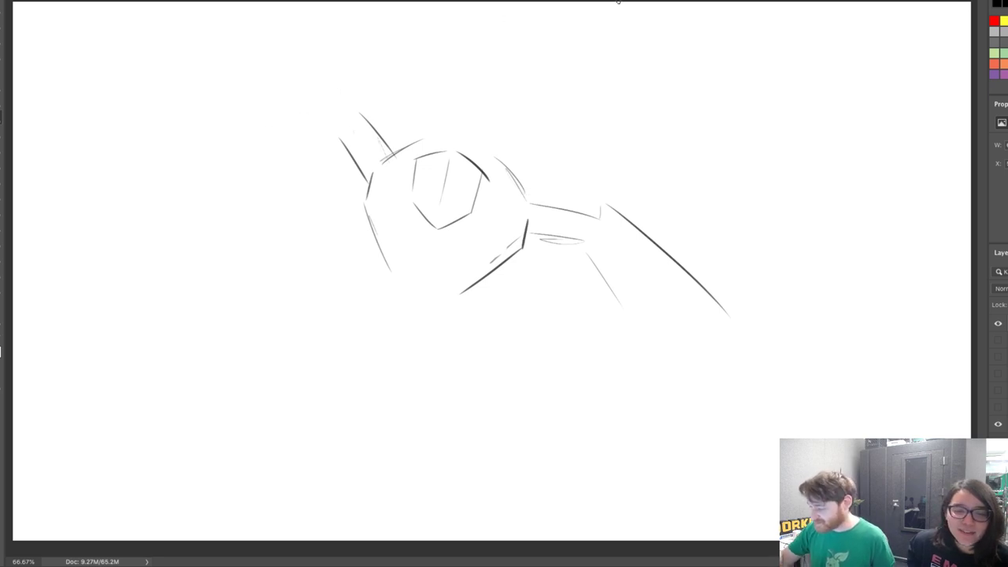
Erase the steep limb lines on the body's upper-left side and redraw them at a flatter angle
mouse_move(354, 106)
left_mouse_down()
mouse_move(387, 146)
mouse_move(378, 128)
mouse_move(353, 164)
mouse_move(302, 37)
mouse_move(334, 162)
mouse_move(371, 179)
left_mouse_up()
key("b")
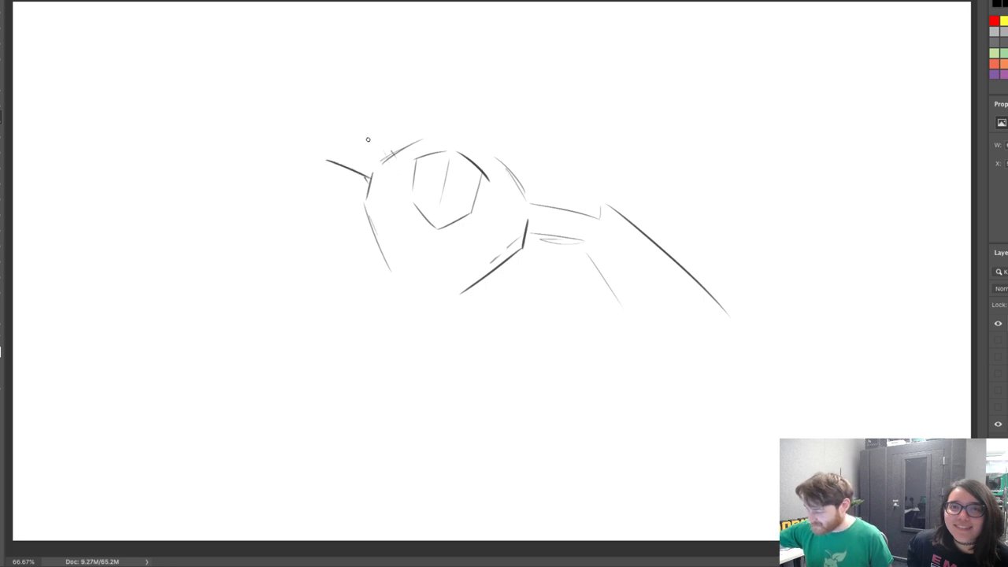
left_click_drag(351, 129, 402, 147)
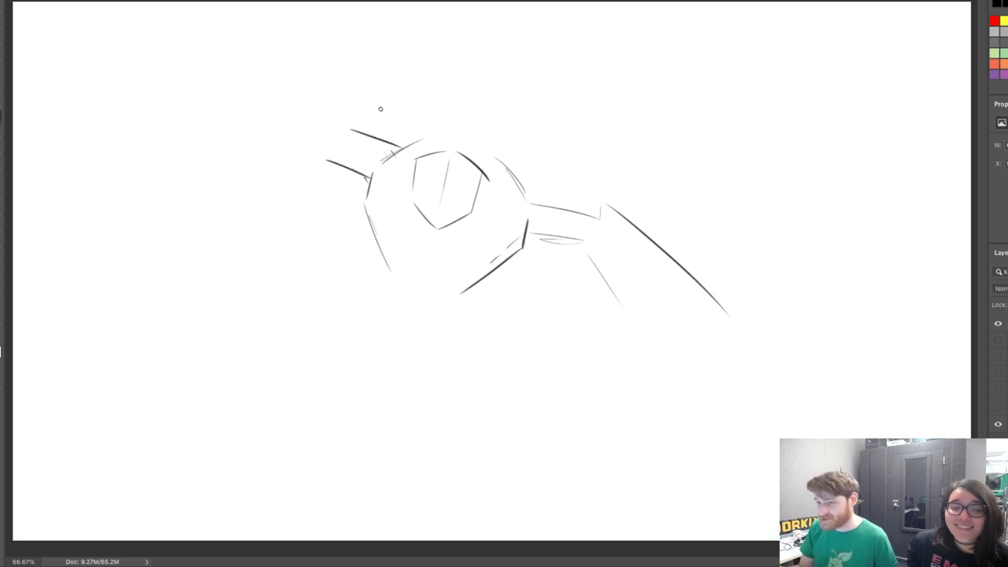
Extend the left limb past its bend with long upper and lower strokes sloping down to the left
left_click_drag(181, 146, 299, 116)
left_click_drag(319, 160, 242, 203)
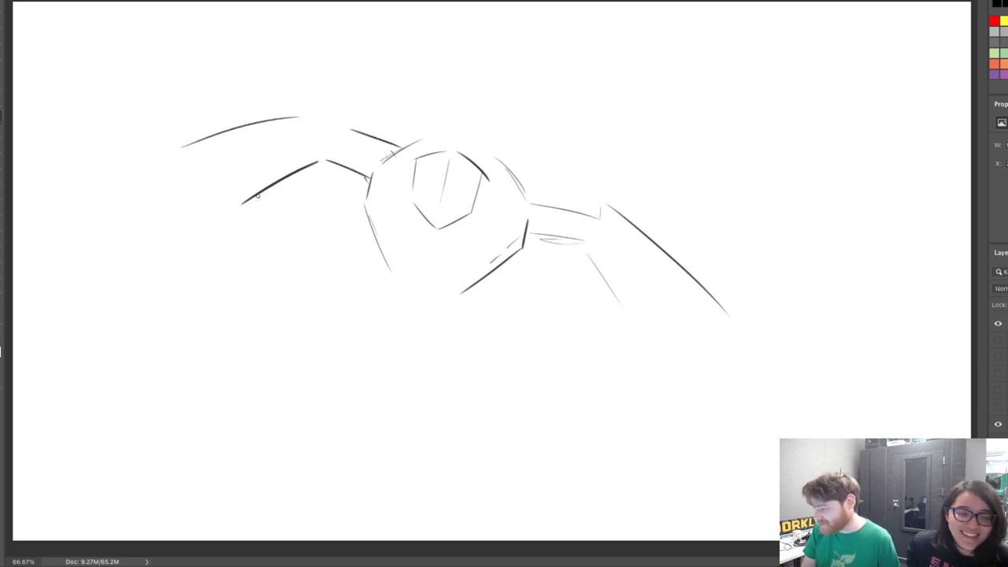
key("ctrl+z")
mouse_move(302, 180)
left_mouse_down()
mouse_move(218, 221)
mouse_move(323, 161)
left_mouse_up()
key("ctrl+z")
left_click_drag(319, 115, 356, 127)
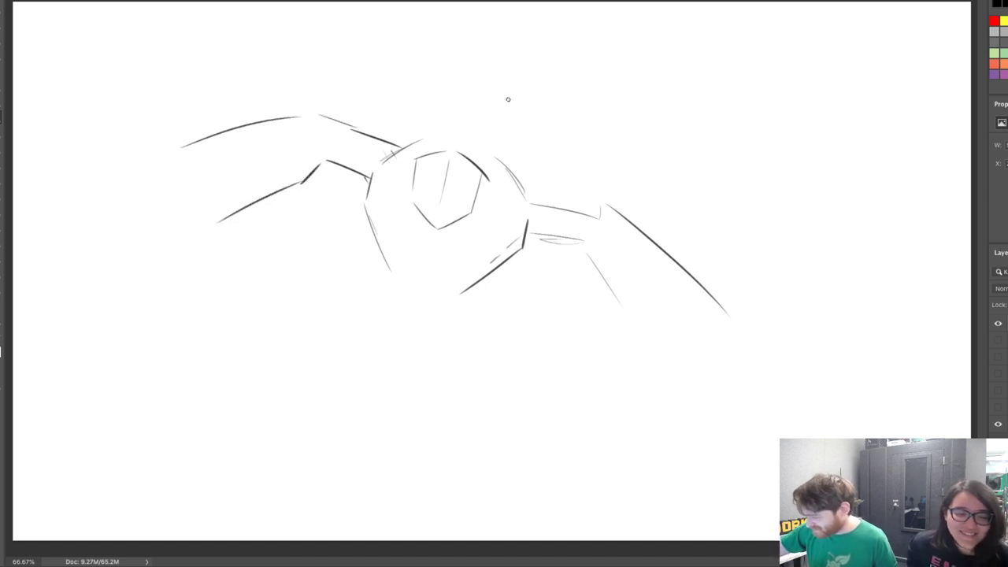
Redraw the upper section of the right limb with thicker, darker top and bottom edges
left_click_drag(520, 184, 595, 214)
key("ctrl+z")
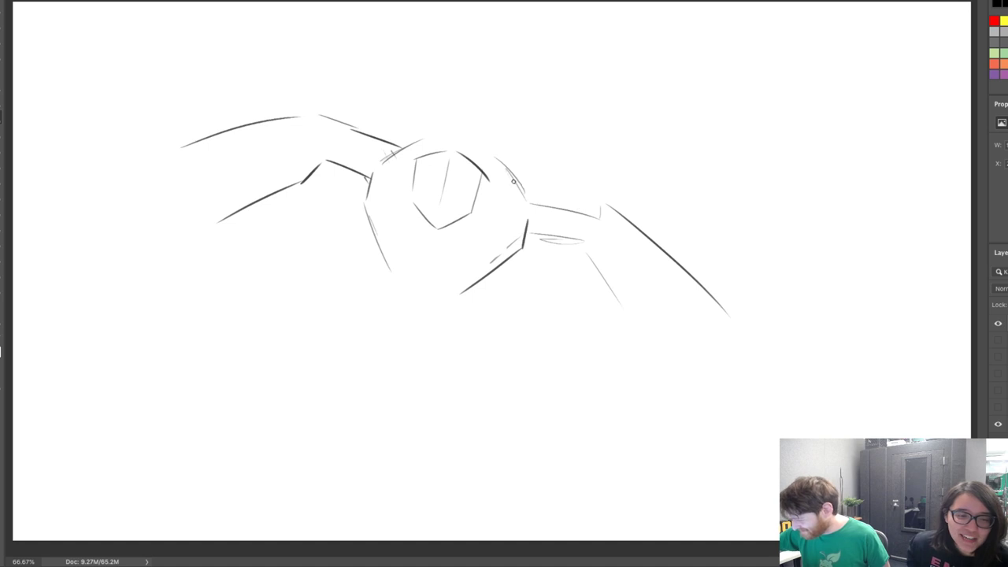
left_click_drag(510, 181, 595, 214)
key("ctrl+z")
left_click_drag(524, 239, 589, 249)
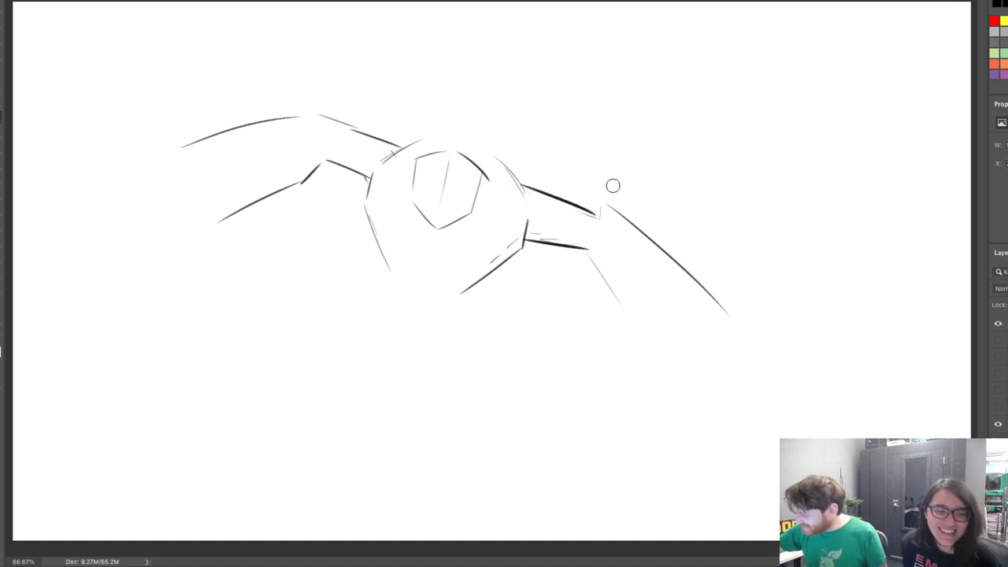
Redraw the right limb's raised bend and add a darker outer edge sloping down to the right
mouse_move(585, 203)
left_mouse_down()
mouse_move(600, 192)
mouse_move(636, 229)
left_mouse_up()
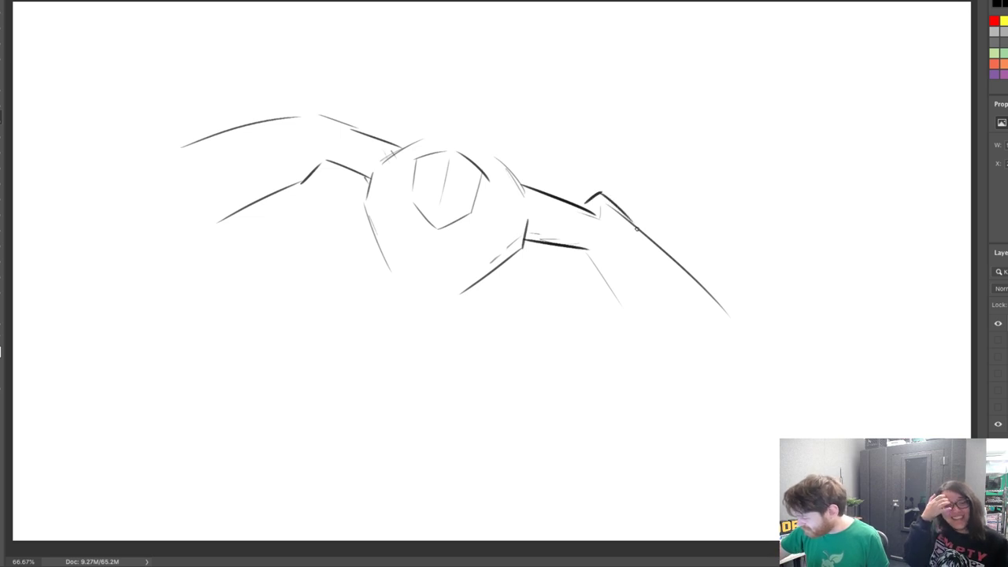
key("ctrl+z")
key("ctrl+z")
mouse_move(603, 191)
left_mouse_down()
mouse_move(637, 214)
mouse_move(628, 204)
mouse_move(674, 258)
left_mouse_up()
key("ctrl+z")
left_click_drag(627, 203, 710, 289)
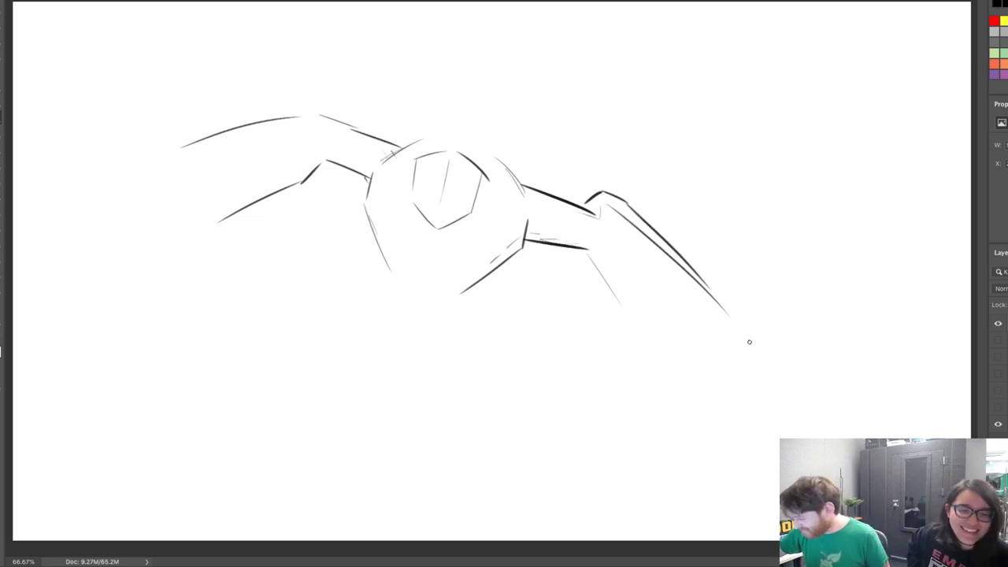
Redraw the left limb's elbow with a raised pointed corner, a slanted inner edge and a short lower joint line
mouse_move(286, 115)
left_mouse_down()
mouse_move(339, 104)
mouse_move(349, 120)
mouse_move(331, 116)
mouse_move(297, 141)
left_mouse_up()
key("ctrl+z")
mouse_move(331, 112)
left_mouse_down()
mouse_move(296, 141)
mouse_move(304, 169)
mouse_move(356, 174)
left_mouse_up()
key("ctrl+z")
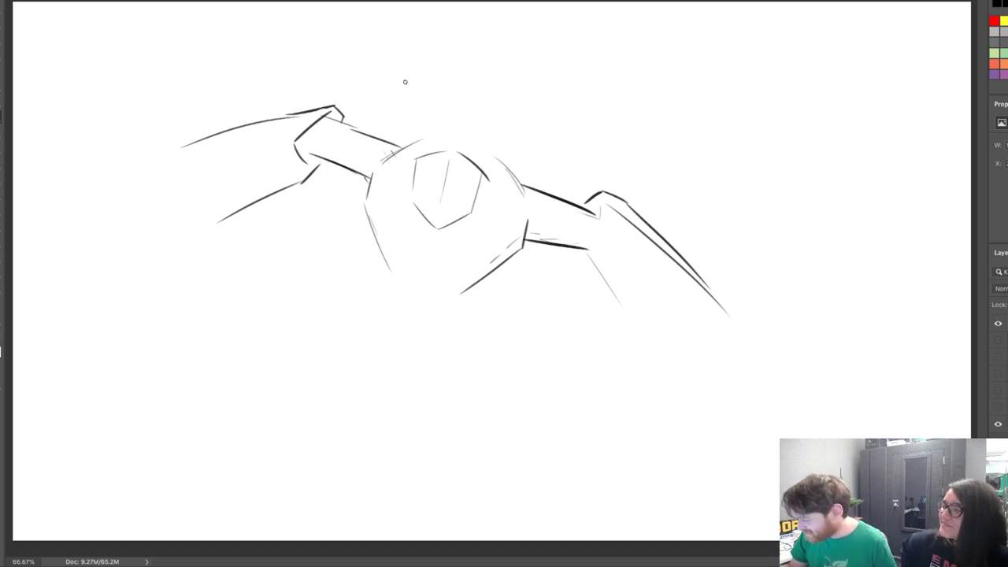
Erase the upper part of the right forearm's inner line and draw a slanted fold down from the elbow peak
left_click_drag(608, 210, 671, 260)
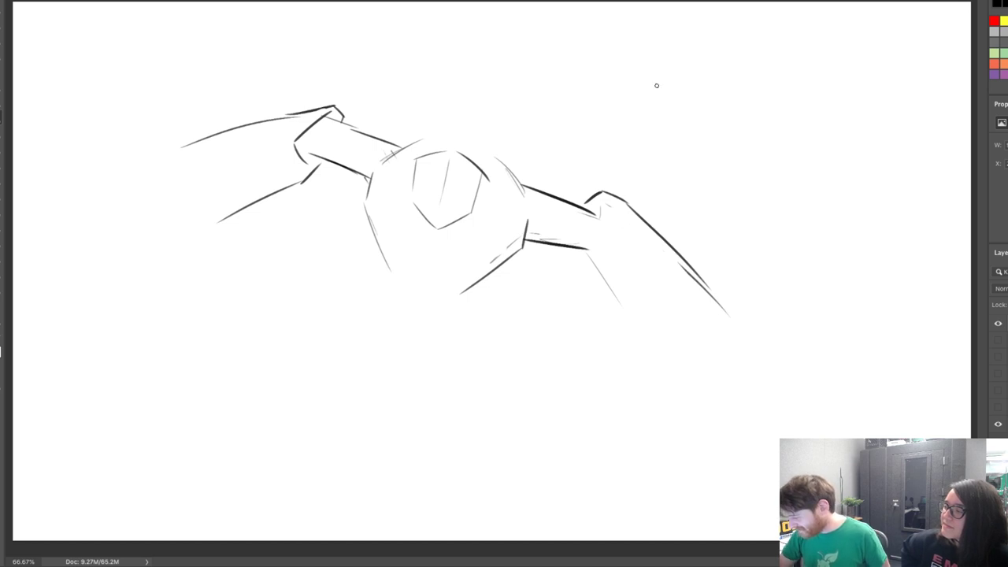
left_click_drag(605, 196, 619, 229)
key("ctrl+z")
left_click_drag(604, 197, 615, 226)
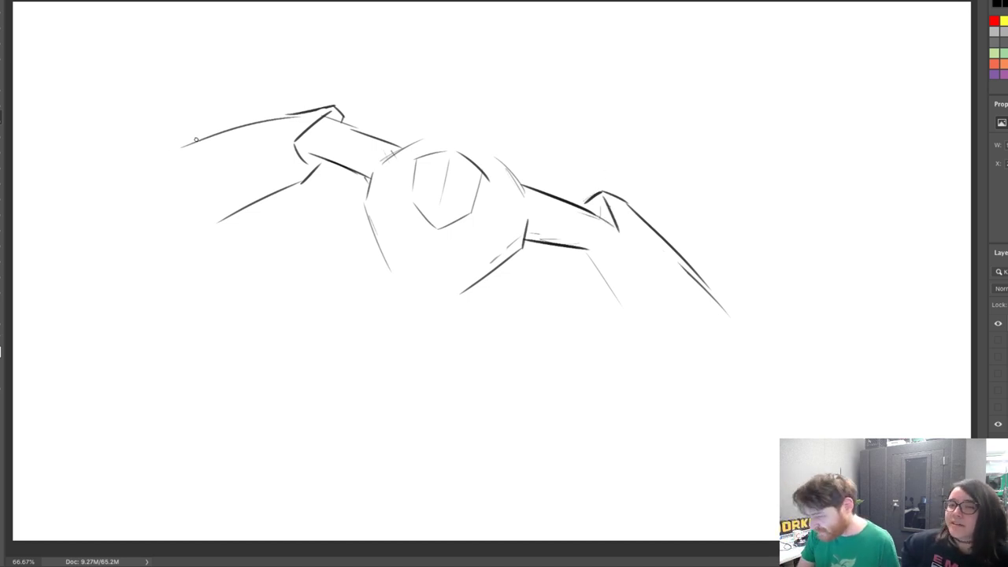
Darken the upper edge of the left forearm and sketch the wrist and thumb lines beyond its end
left_click_drag(163, 151, 280, 118)
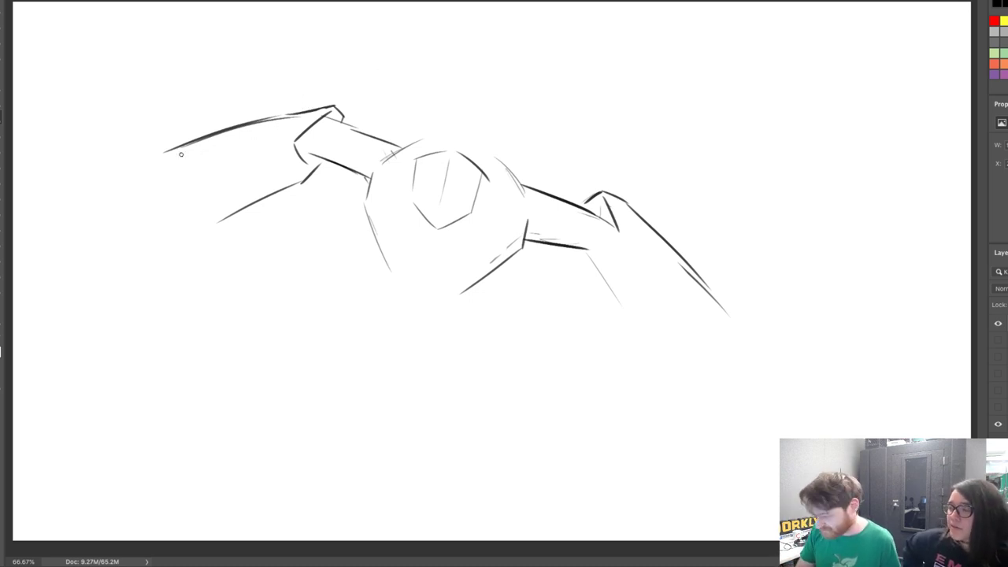
mouse_move(151, 160)
left_mouse_down()
mouse_move(159, 189)
mouse_move(145, 167)
mouse_move(86, 199)
left_mouse_up()
key("ctrl+z")
key("ctrl+z")
key("ctrl+z")
mouse_move(126, 167)
left_mouse_down()
mouse_move(101, 171)
mouse_move(155, 163)
left_mouse_up()
key("ctrl+z")
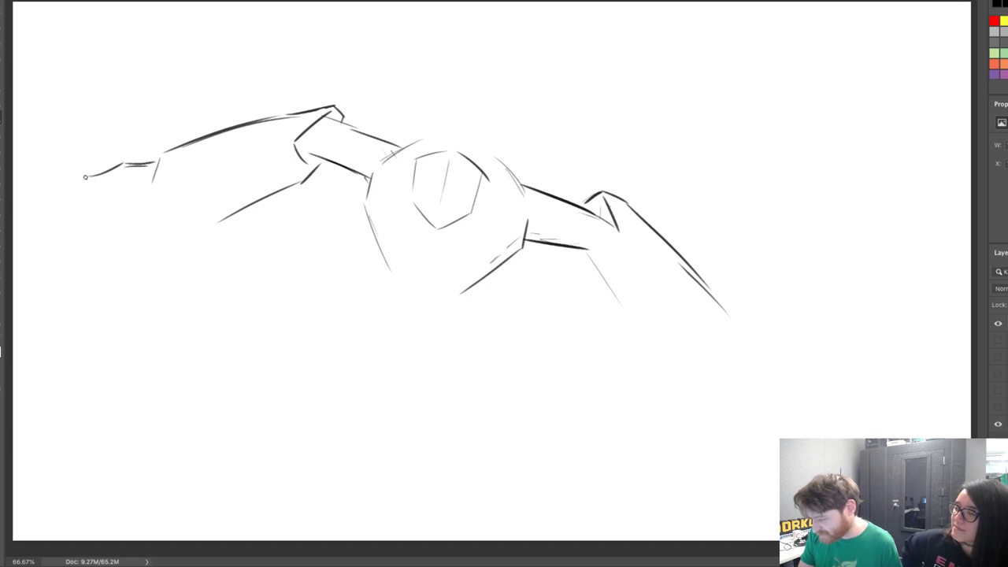
Draw an open hand with a thumb and spread, downward-pointing fingers at the end of the left forearm
mouse_move(85, 177)
left_mouse_down()
mouse_move(110, 190)
mouse_move(123, 184)
left_mouse_up()
key("ctrl+z")
mouse_move(125, 179)
left_mouse_down()
mouse_move(131, 187)
mouse_move(98, 212)
mouse_move(90, 242)
mouse_move(105, 231)
left_mouse_up()
mouse_move(92, 243)
left_mouse_down()
mouse_move(101, 252)
mouse_move(123, 212)
mouse_move(122, 263)
mouse_move(143, 224)
left_mouse_up()
key("ctrl+z")
key("ctrl+z")
key("ctrl+z")
key("ctrl+z")
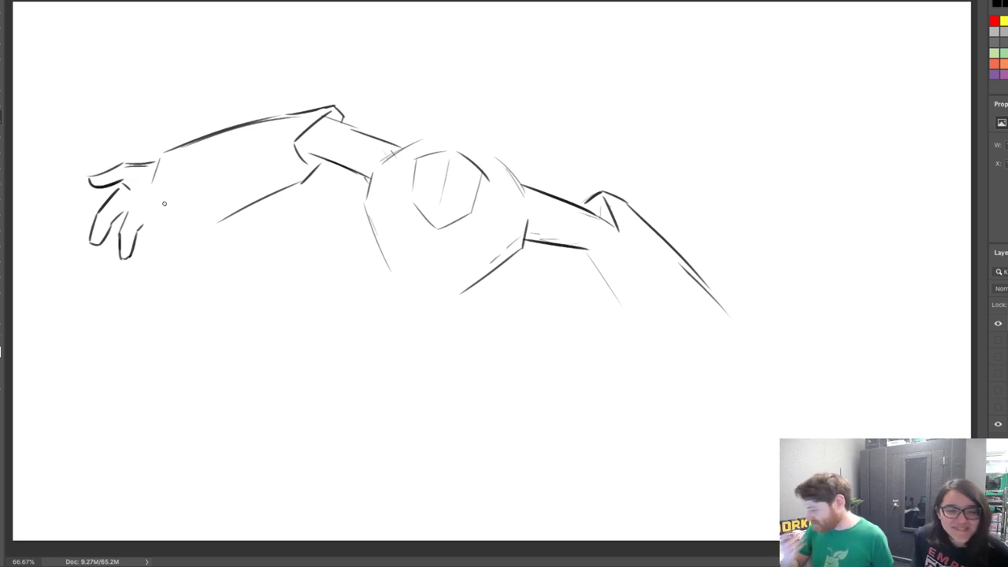
Darken the body's left edge and add a short downward stroke beneath each side of the body
mouse_move(370, 177)
left_mouse_down()
mouse_move(363, 208)
mouse_move(385, 264)
left_mouse_up()
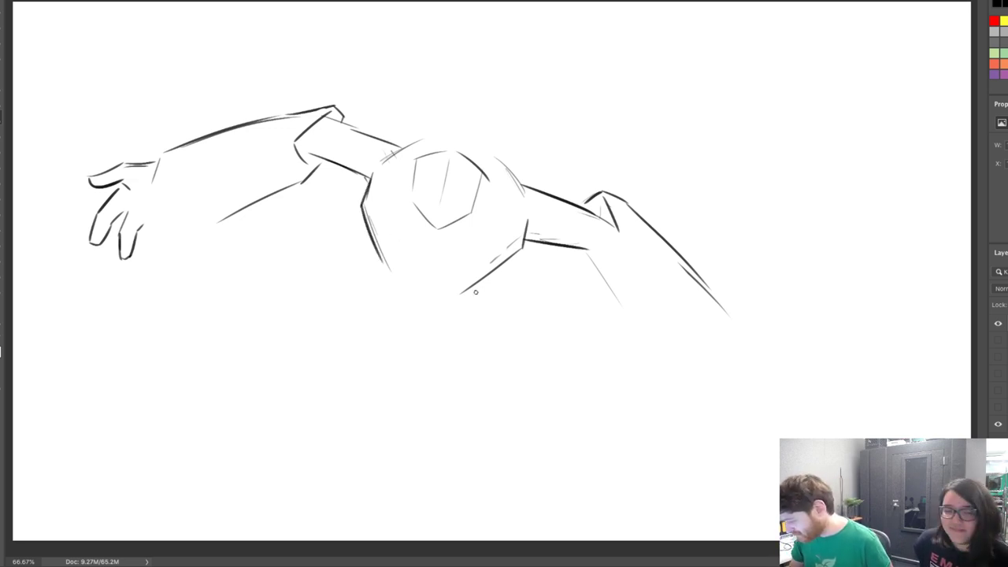
left_click_drag(495, 271, 492, 296)
left_click_drag(374, 246, 367, 273)
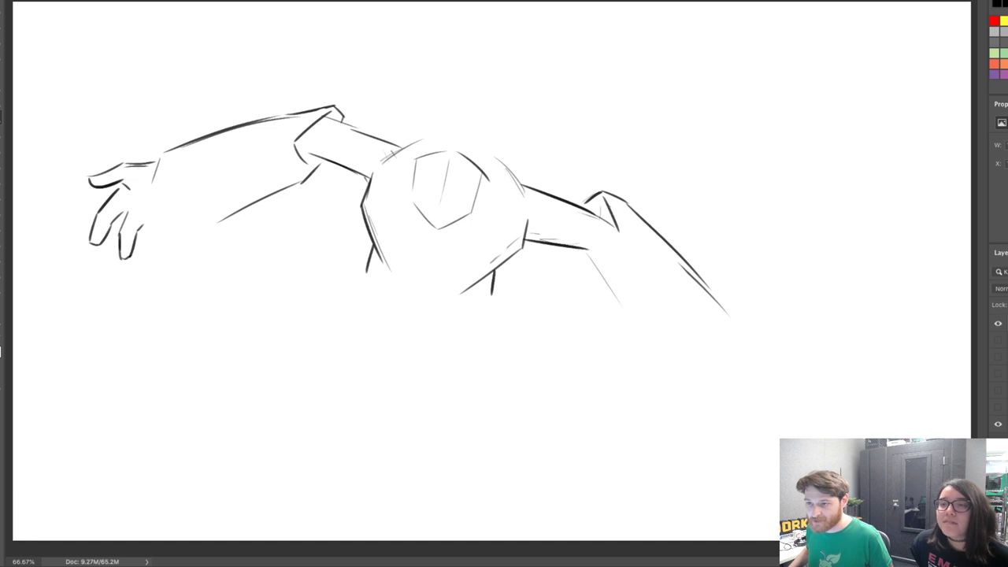
Draw two long pointed brow spikes on the head, meeting in a V between the eyes
left_click_drag(415, 159, 450, 207)
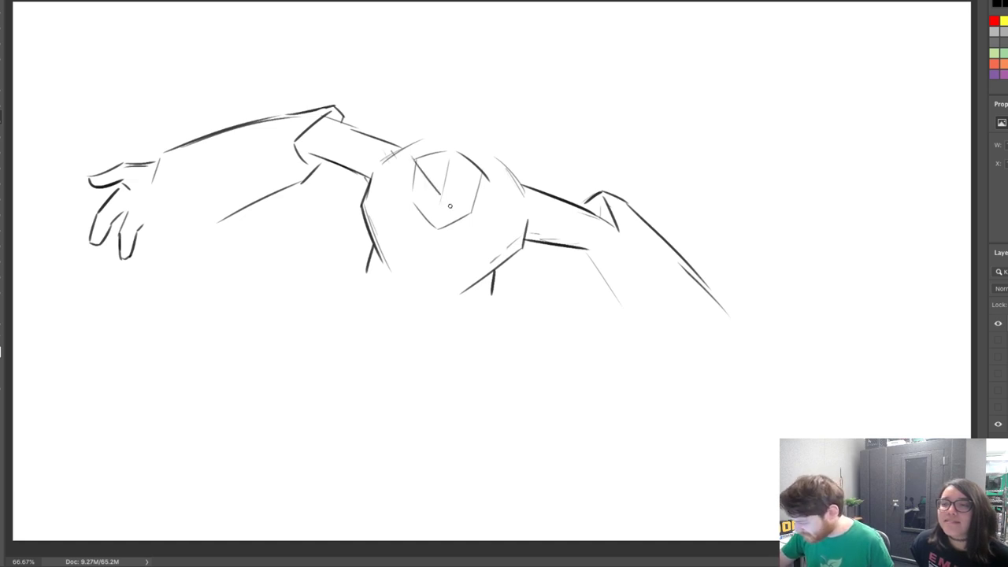
key("ctrl+z")
mouse_move(400, 140)
left_mouse_down()
mouse_move(443, 196)
mouse_move(508, 167)
left_mouse_up()
key("ctrl+z")
left_click_drag(444, 196, 521, 157)
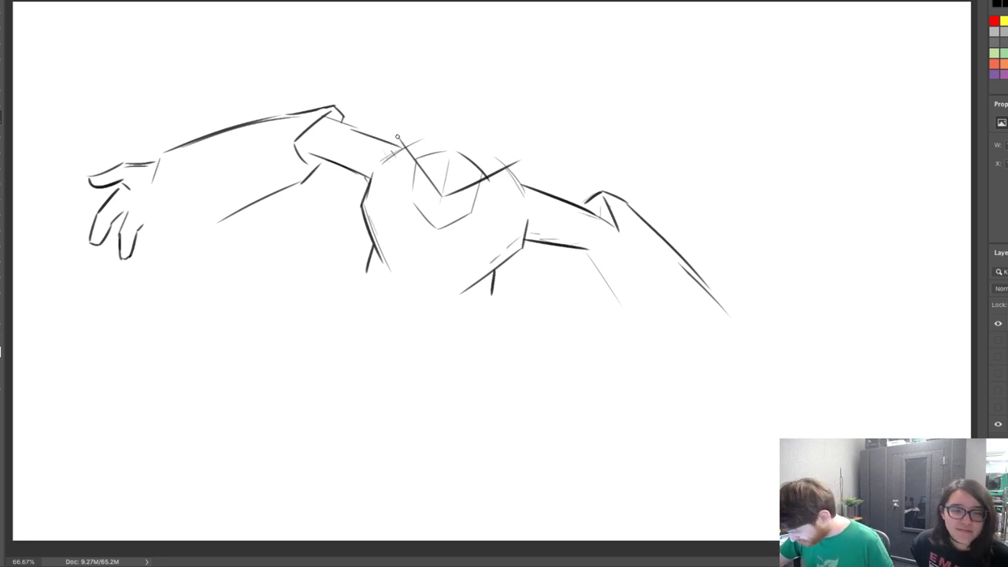
key("ctrl+z")
mouse_move(400, 135)
left_mouse_down()
mouse_move(442, 174)
mouse_move(537, 147)
left_mouse_up()
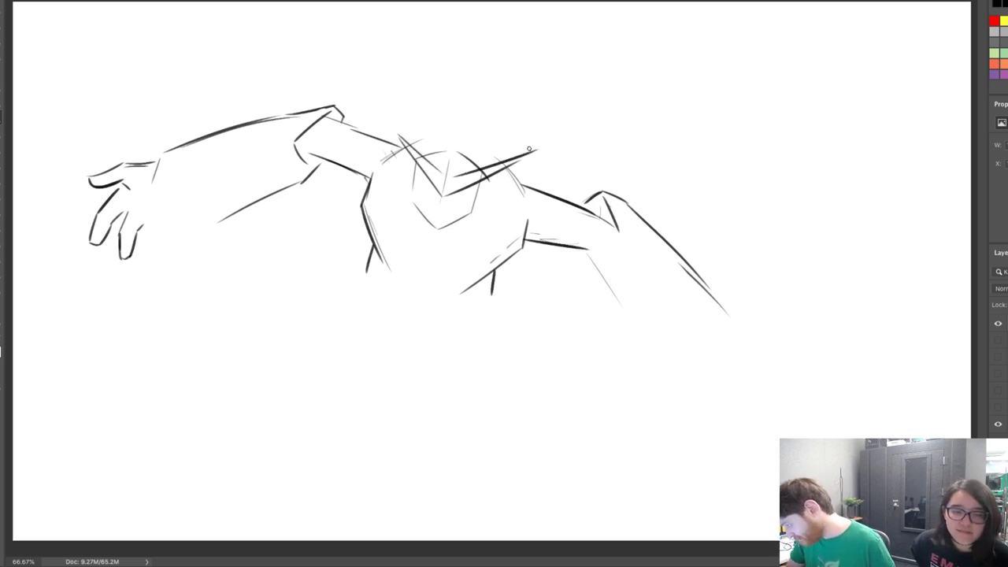
key("ctrl+z")
left_click_drag(453, 173, 526, 158)
key("ctrl+z")
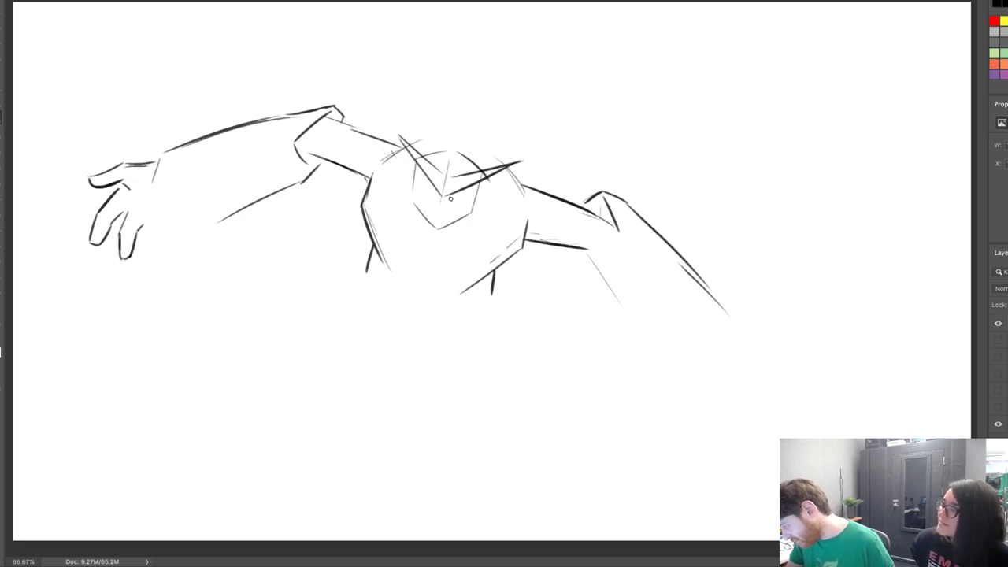
Add narrow eyes beneath the brow spikes and outline a broad pointed jaw around the lower face with thick strokes
mouse_move(449, 195)
left_mouse_down()
mouse_move(473, 189)
mouse_move(391, 202)
mouse_move(420, 187)
mouse_move(387, 202)
mouse_move(423, 261)
left_mouse_up()
key("ctrl+z")
key("ctrl+z")
key("ctrl+z")
key("ctrl+z")
key("ctrl+z")
mouse_move(389, 204)
left_mouse_down()
mouse_move(442, 271)
mouse_move(441, 257)
mouse_move(496, 216)
left_mouse_up()
key("ctrl+z")
left_click_drag(430, 263, 492, 228)
key("ctrl+z")
left_click_drag(478, 194, 491, 225)
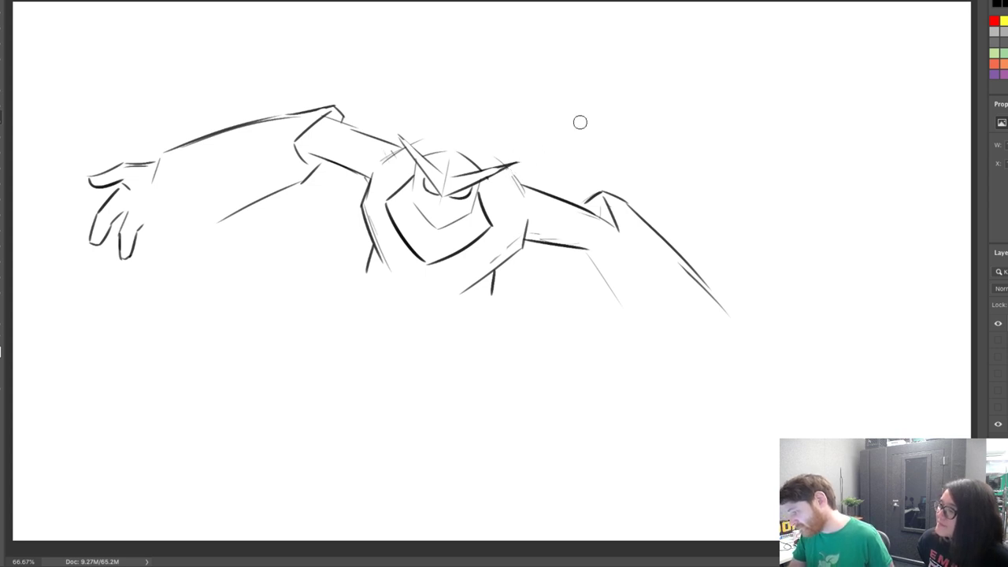
With a smaller brush, draw the cuff edge at the left wrist and darken the right forearm's lower edge
key("bracketleft")
key("bracketleft")
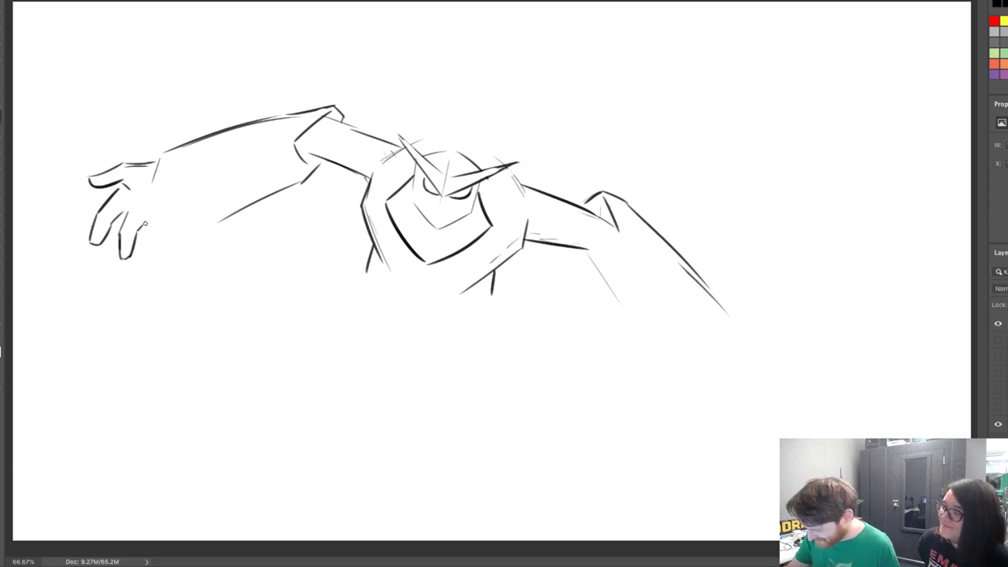
mouse_move(144, 229)
left_mouse_down()
mouse_move(133, 210)
mouse_move(176, 213)
left_mouse_up()
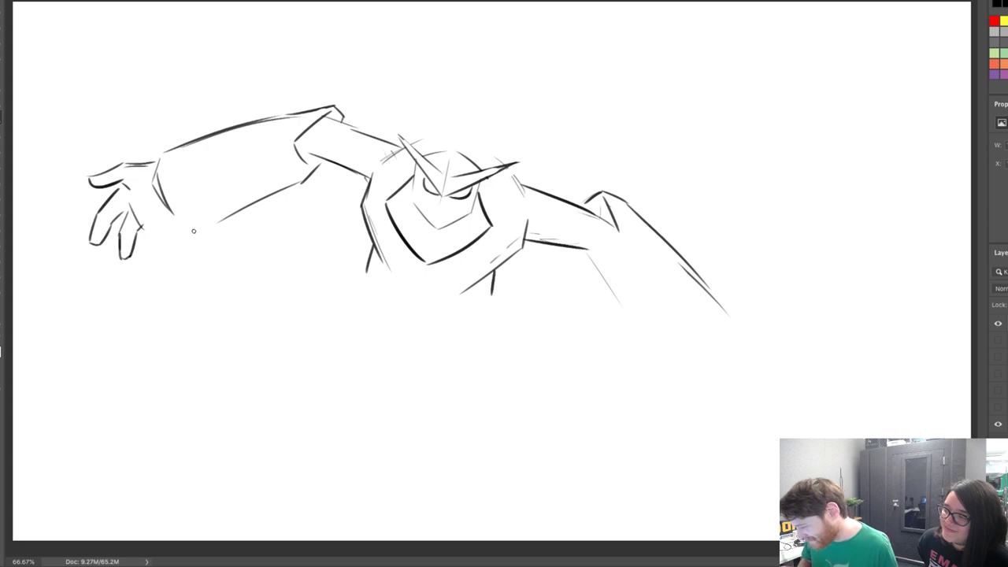
left_click_drag(588, 257, 630, 325)
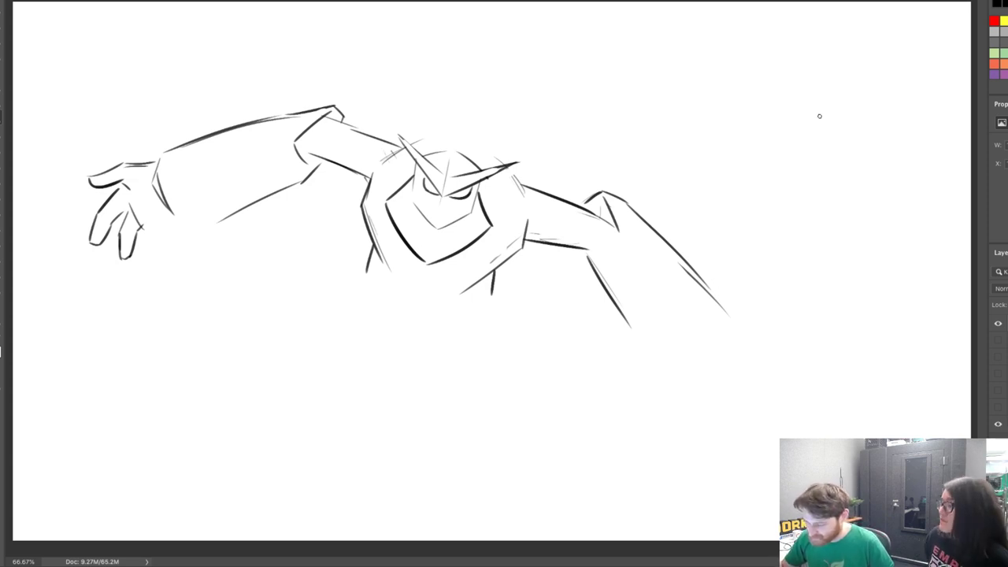
Erase the open left hand and redraw it as a closed fist with curled fingers
mouse_move(115, 177)
left_mouse_down()
mouse_move(140, 255)
mouse_move(112, 222)
mouse_move(81, 210)
mouse_move(91, 252)
mouse_move(170, 68)
mouse_move(124, 182)
mouse_move(168, 157)
left_mouse_up()
key("ctrl+z")
left_click_drag(85, 208, 164, 158)
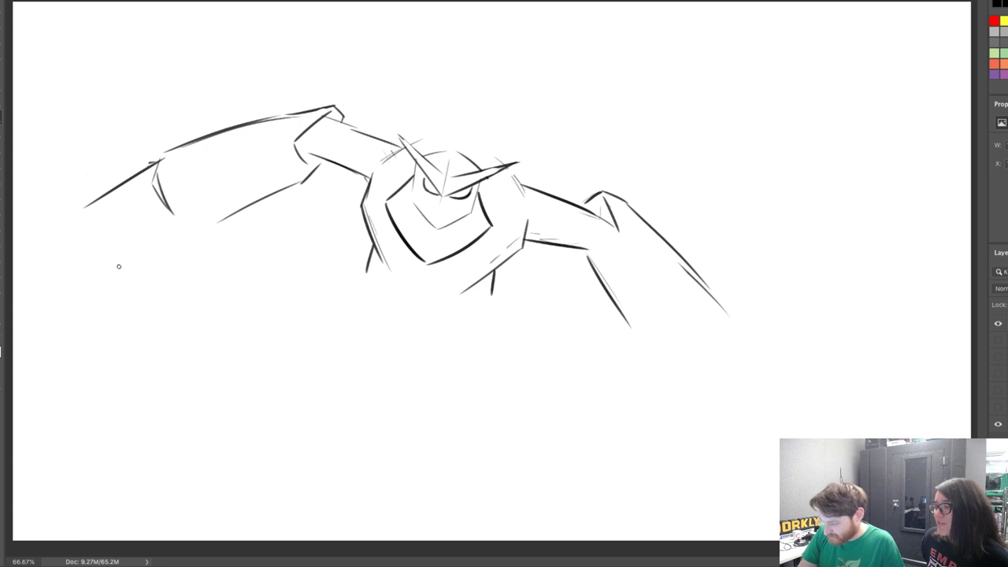
key("ctrl+z")
mouse_move(93, 207)
left_mouse_down()
mouse_move(117, 172)
mouse_move(127, 173)
mouse_move(122, 207)
mouse_move(130, 219)
mouse_move(147, 203)
mouse_move(109, 223)
mouse_move(126, 225)
mouse_move(122, 202)
mouse_move(138, 243)
mouse_move(140, 234)
left_mouse_up()
key("ctrl+z")
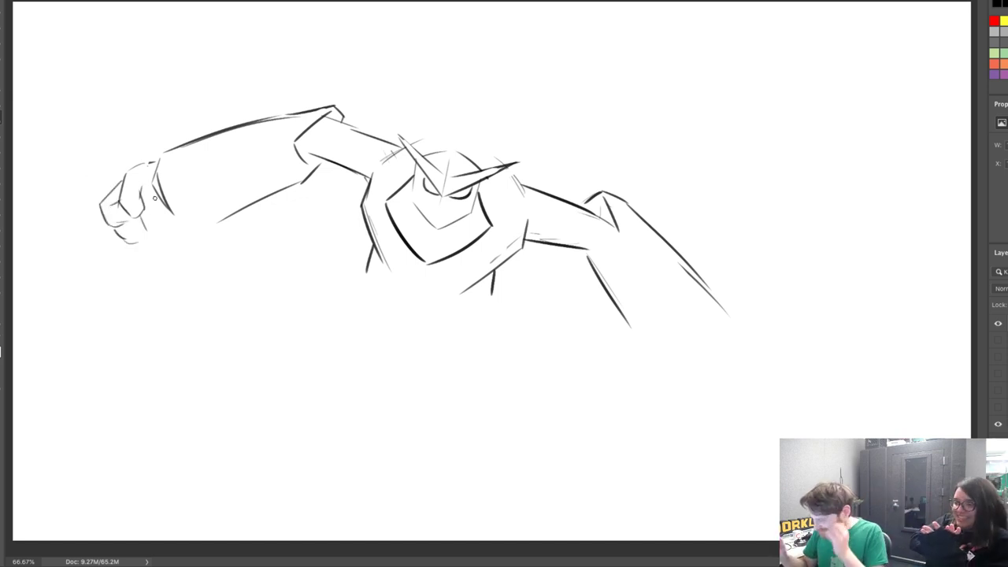
Erase the old chin lines and draw two pointed spikes spreading downward from between the eyes
mouse_move(415, 202)
left_mouse_down()
mouse_move(466, 218)
mouse_move(473, 201)
mouse_move(400, 209)
left_mouse_up()
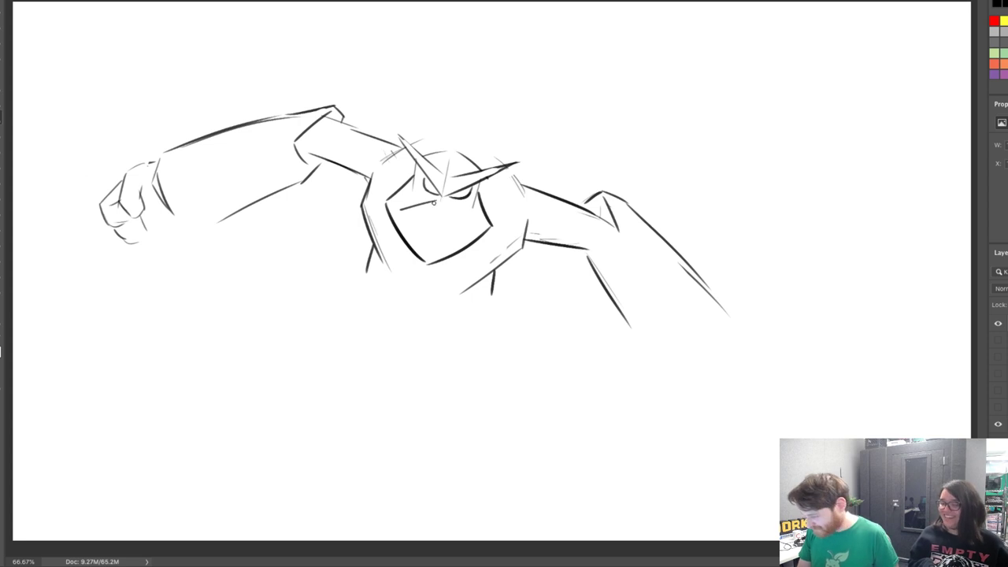
key("ctrl+z")
mouse_move(442, 196)
left_mouse_down()
mouse_move(401, 212)
mouse_move(443, 210)
mouse_move(475, 232)
mouse_move(448, 197)
left_mouse_up()
key("ctrl+z")
key("ctrl+z")
key("ctrl+z")
key("ctrl+z")
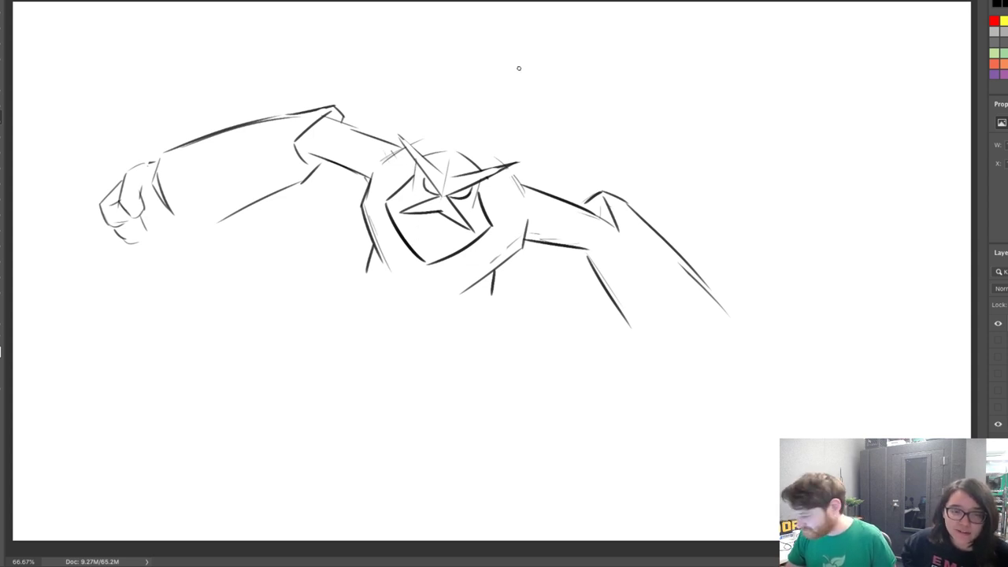
Draw a tall narrow spike rising from the centre of the forehead to complete the star-shaped face crest
left_click_drag(440, 171, 468, 109)
key("ctrl+z")
left_click_drag(446, 161, 466, 115)
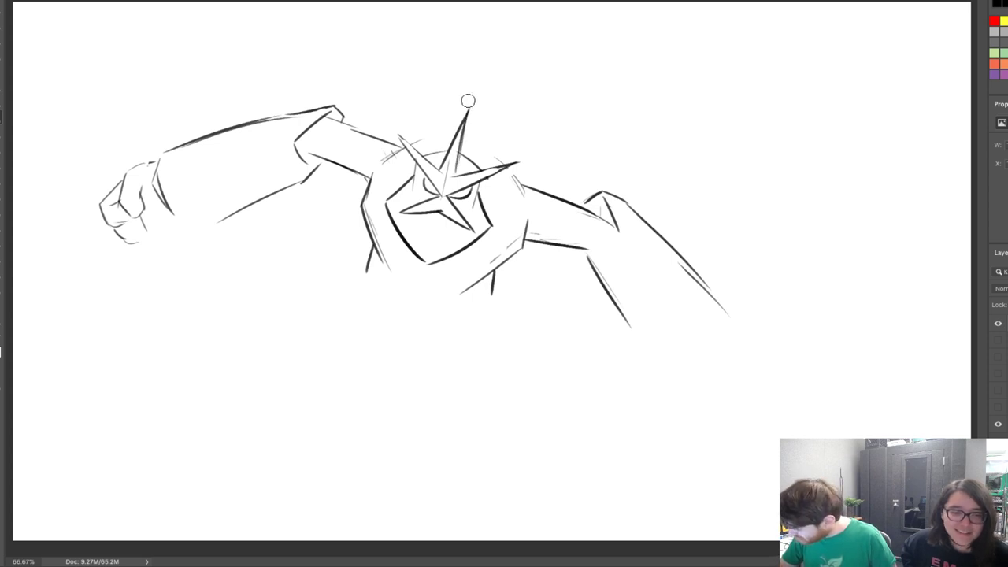
Draw two parallel slanted blade edges extending up and to the left from the fist
left_click_drag(66, 145, 111, 202)
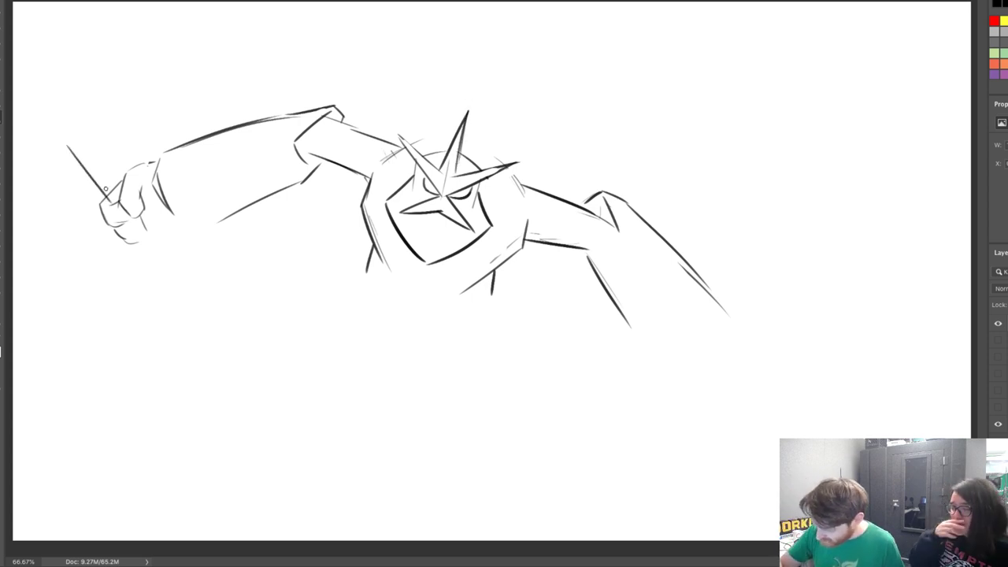
key("v")
left_click_drag(93, 112, 130, 171)
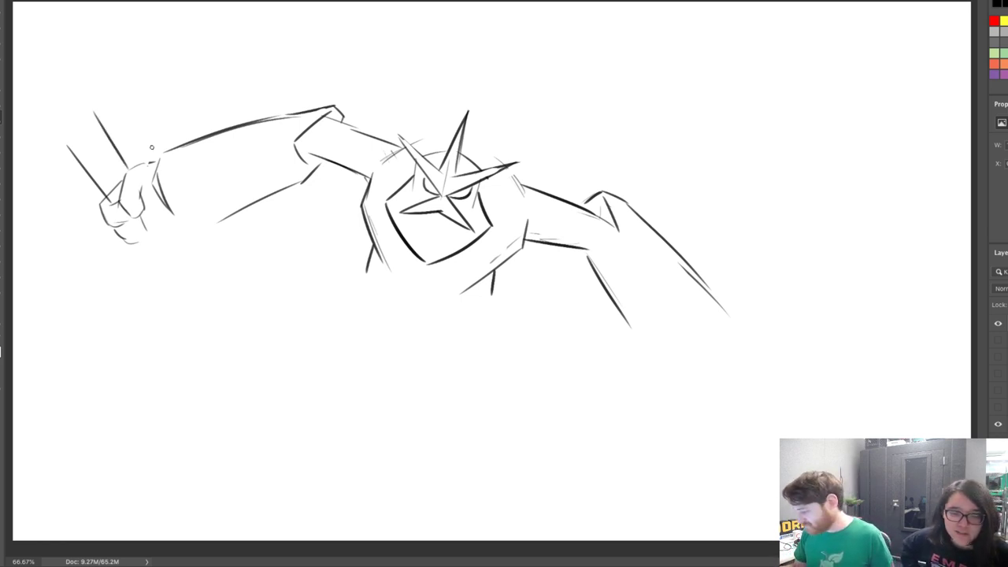
Draw large pointed shoulder guards on both sides of the head and clear the left limb line crossing inside one
mouse_move(513, 170)
left_mouse_down()
mouse_move(611, 162)
mouse_move(522, 244)
left_mouse_up()
left_click_drag(353, 89, 370, 190)
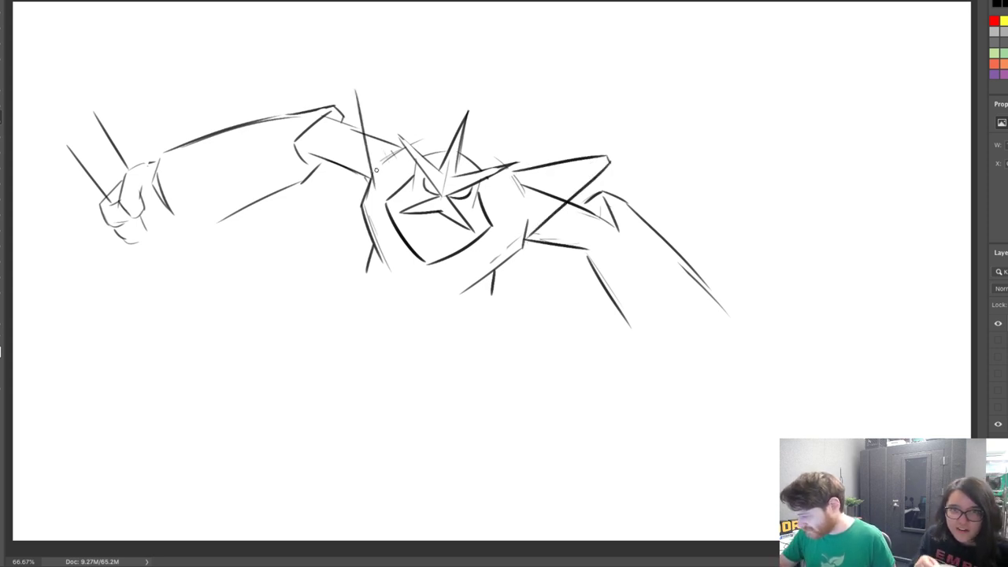
key("ctrl+z")
mouse_move(353, 90)
left_mouse_down()
mouse_move(368, 193)
mouse_move(377, 80)
left_mouse_up()
key("ctrl+z")
left_click_drag(378, 81, 432, 131)
key("ctrl+z")
left_click_drag(367, 82, 427, 130)
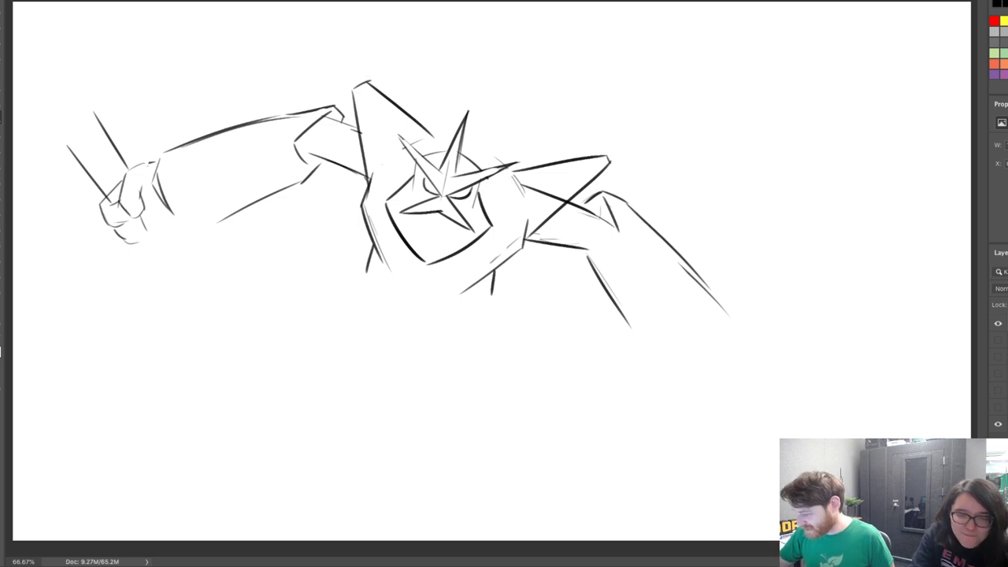
key("ctrl+z")
mouse_move(360, 92)
left_mouse_down()
mouse_move(390, 157)
mouse_move(381, 158)
mouse_move(401, 151)
left_mouse_up()
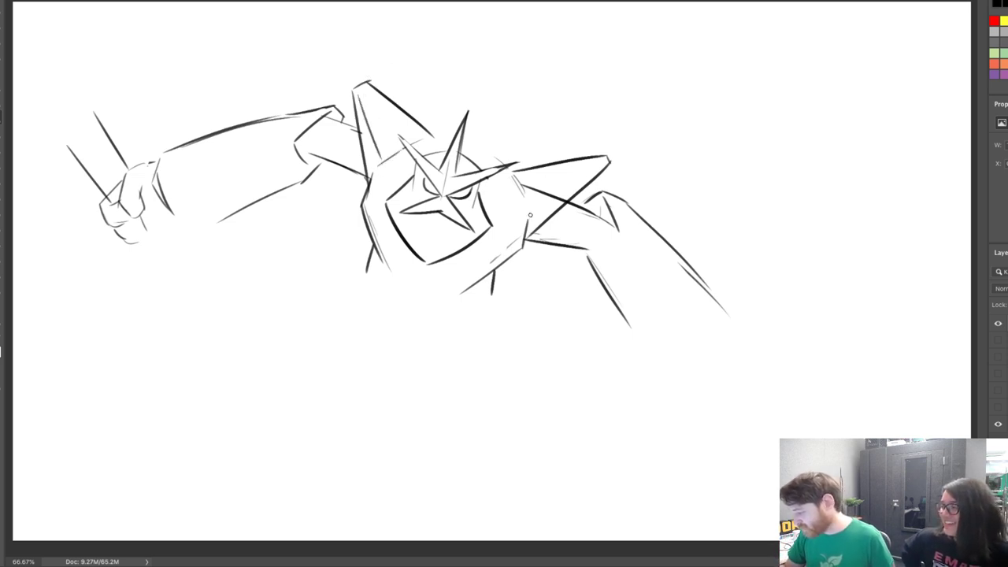
Clear the limb line inside the right shoulder guard, add its inner lower edge, and sketch the body's bottom edge
left_click_drag(532, 216, 597, 175)
key("ctrl+z")
mouse_move(532, 188)
left_mouse_down()
mouse_move(556, 194)
mouse_move(602, 170)
left_mouse_up()
key("b")
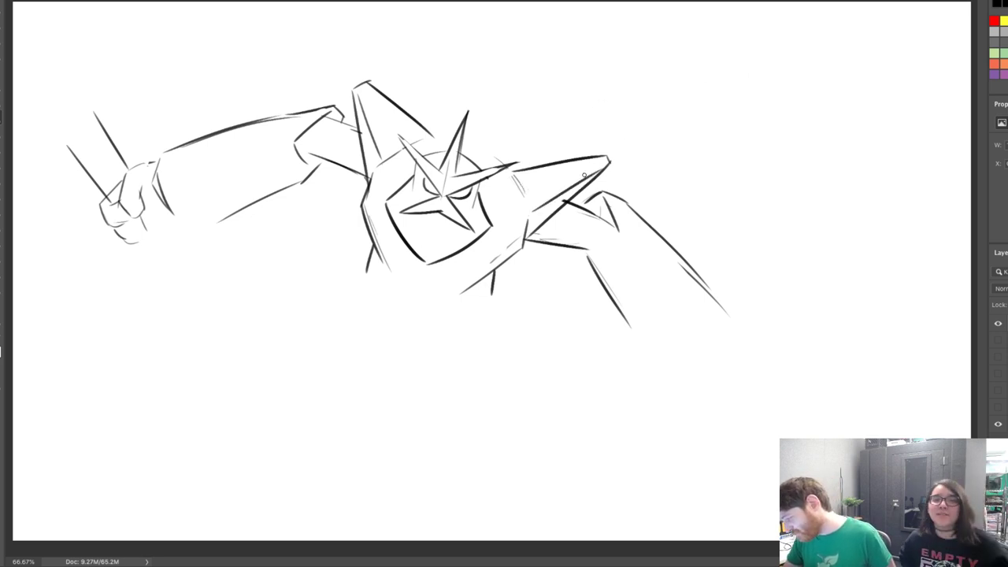
key("ctrl+z")
left_click_drag(531, 211, 594, 174)
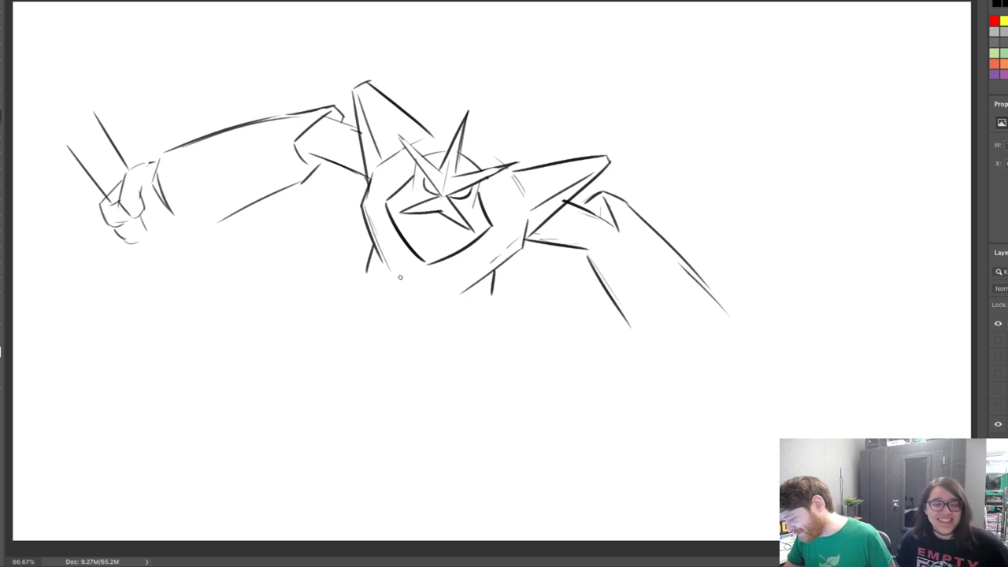
left_click_drag(396, 276, 436, 286)
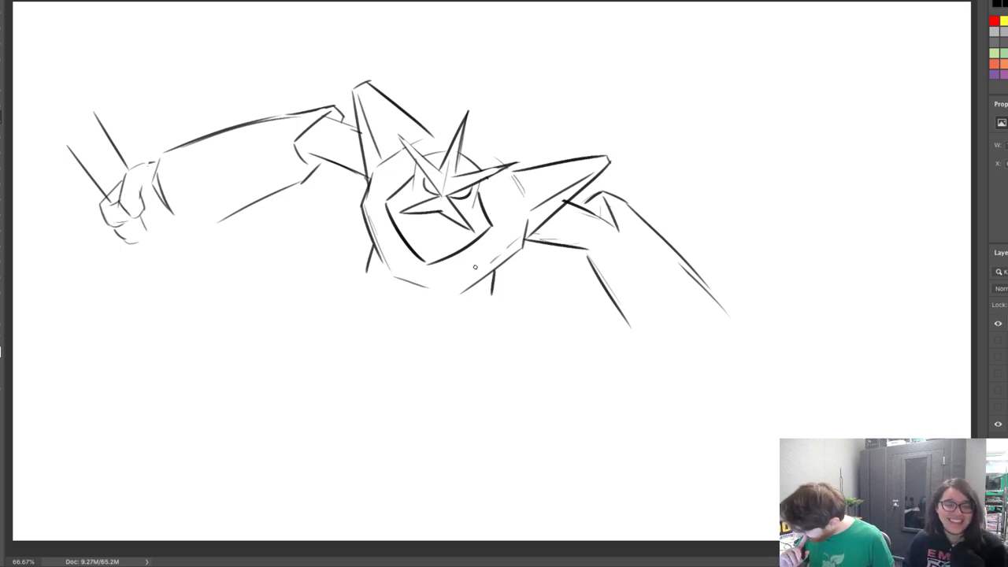
Add the remaining curled fingers and knuckle lines to the lower part of the left fist
mouse_move(135, 241)
left_mouse_down()
mouse_move(153, 218)
mouse_move(151, 246)
left_mouse_up()
mouse_move(153, 219)
left_mouse_down()
mouse_move(163, 230)
mouse_move(155, 253)
left_mouse_up()
left_click_drag(155, 253, 168, 235)
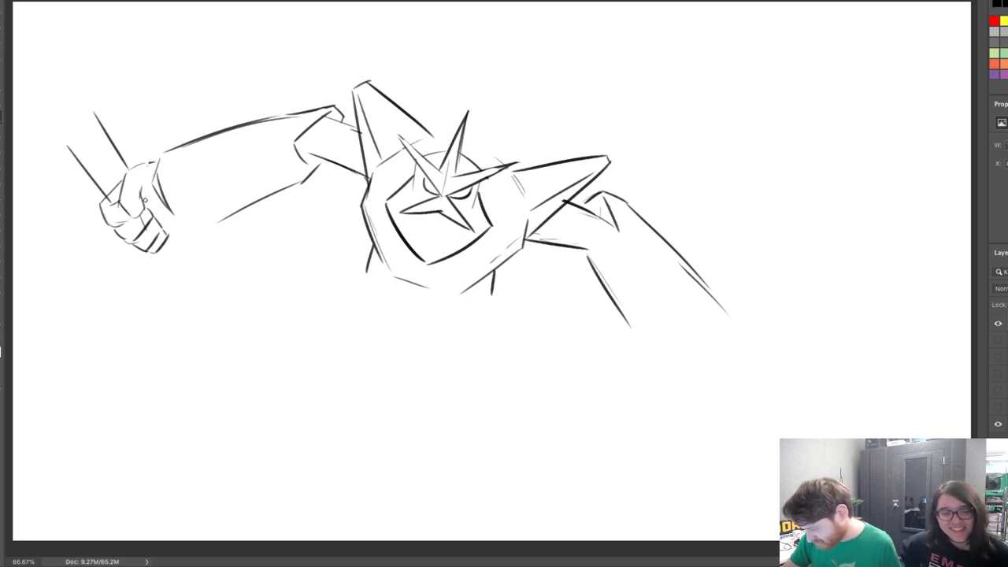
left_click_drag(145, 200, 165, 237)
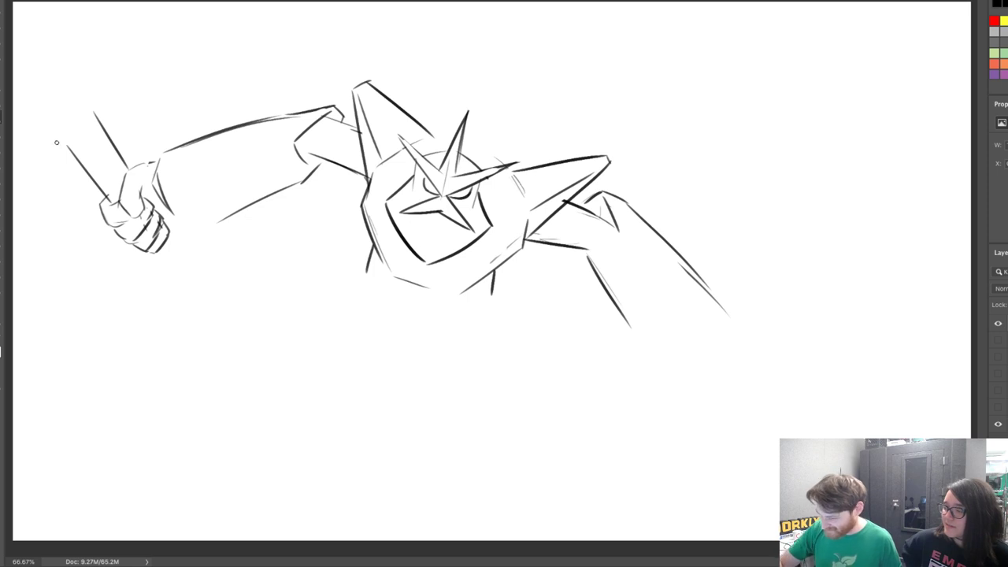
Lengthen the blade held in the left fist and close it with an angular pointed tip
mouse_move(44, 115)
left_mouse_down()
mouse_move(86, 168)
mouse_move(37, 54)
mouse_move(83, 89)
mouse_move(128, 167)
left_mouse_up()
key("ctrl+z")
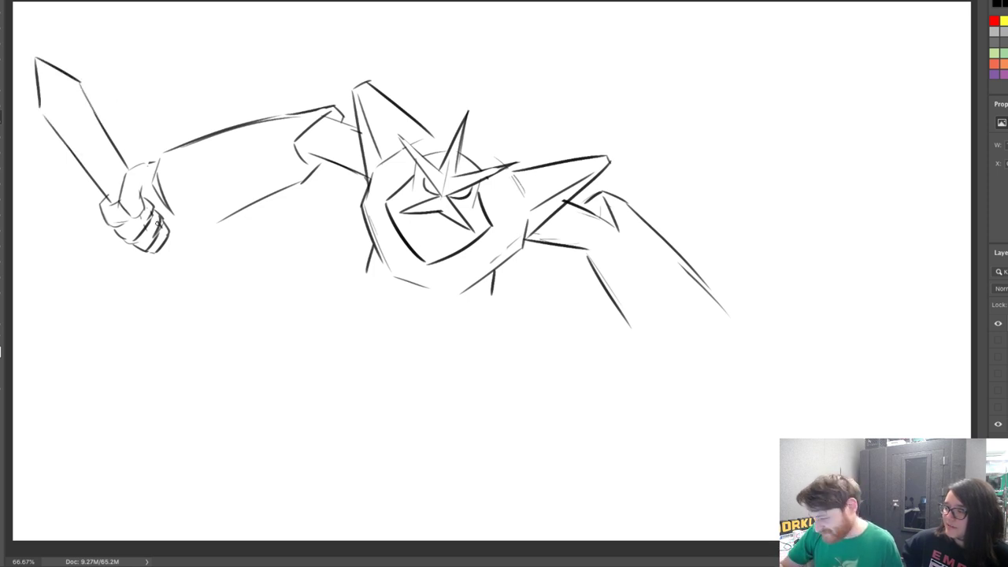
Draw the two long parallel edges of the weapon's handle extending diagonally down below the raised fist
left_click_drag(147, 207, 201, 299)
key("ctrl+z")
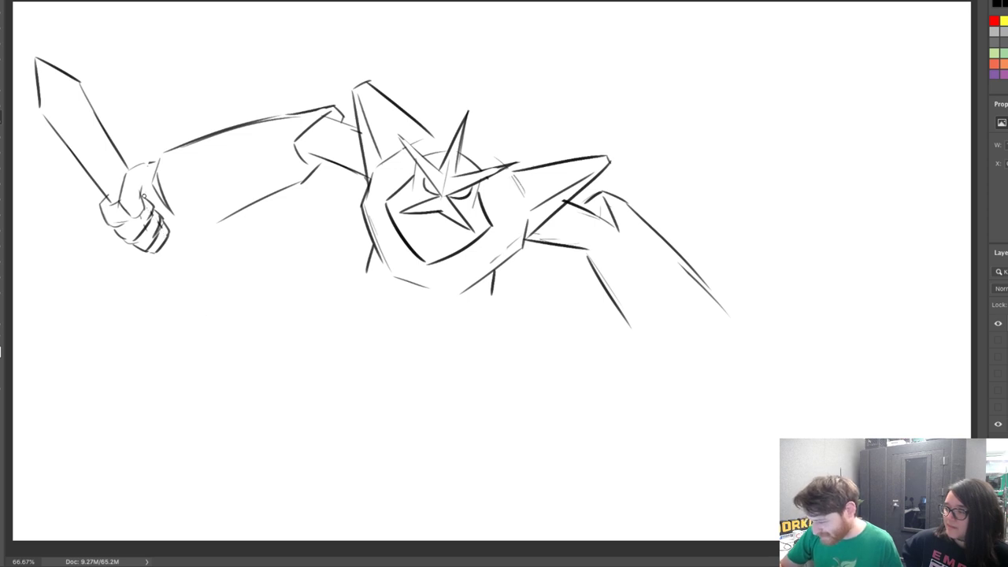
left_click_drag(147, 202, 219, 331)
key("ctrl+z")
left_click_drag(151, 206, 224, 325)
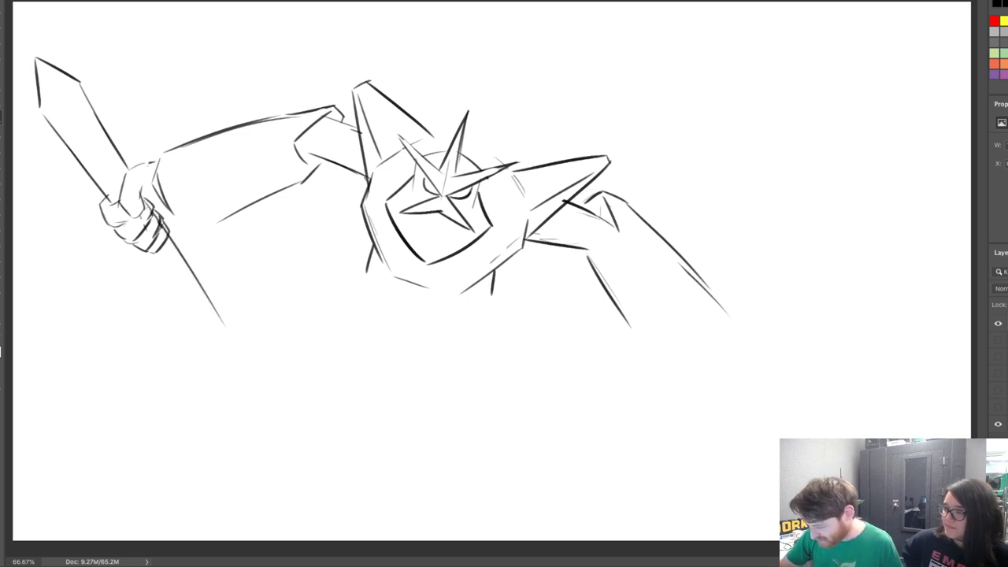
left_click_drag(124, 222, 187, 326)
key("ctrl+z")
left_click_drag(109, 202, 214, 341)
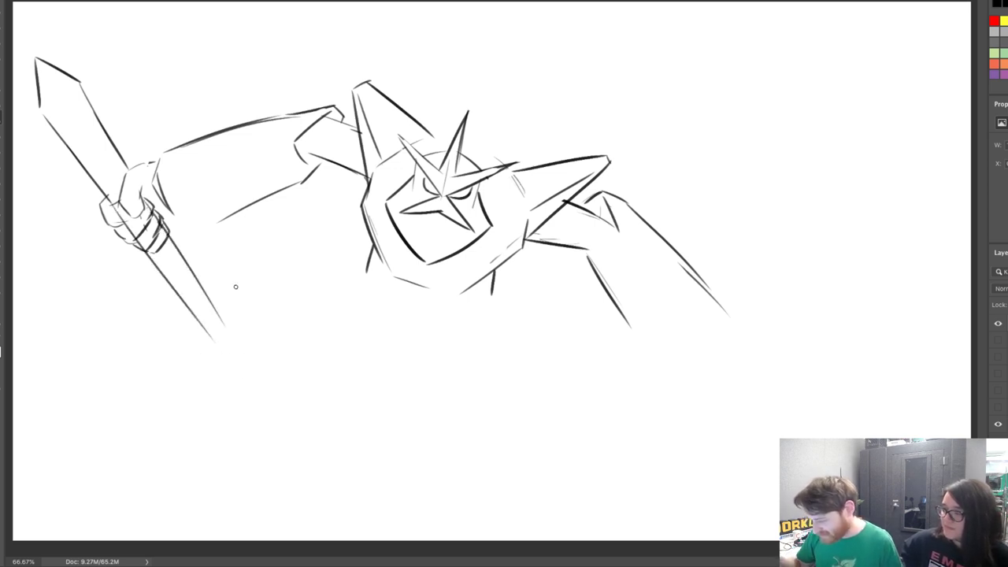
Erase the handle lines crossing the raised fist and redraw its fingers, thumb and wrist cuff with darker lines
key("e")
mouse_move(148, 240)
left_mouse_down()
mouse_move(150, 252)
mouse_move(138, 254)
mouse_move(150, 262)
mouse_move(167, 233)
left_mouse_up()
key("b")
key("ctrl+z")
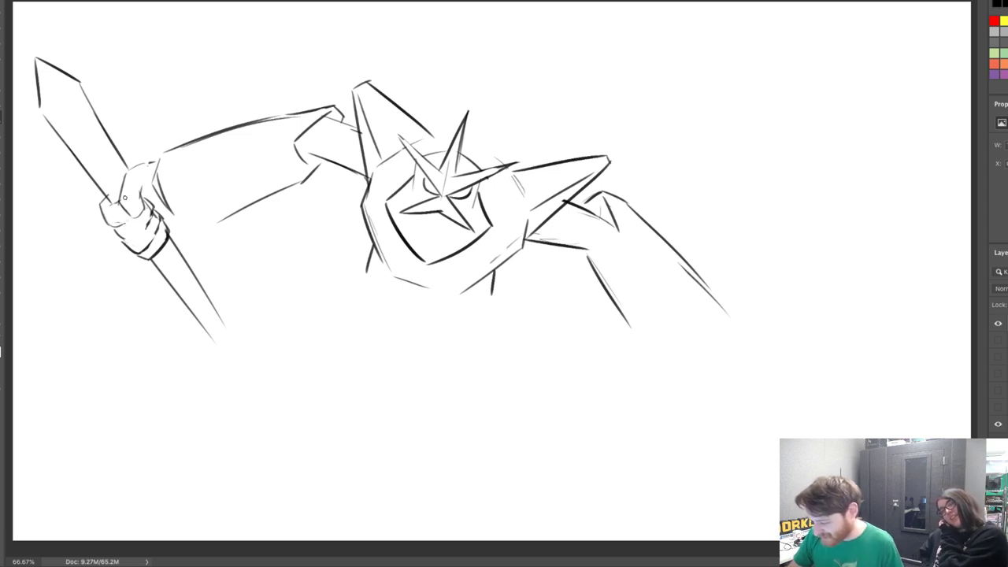
left_click_drag(126, 241, 157, 210)
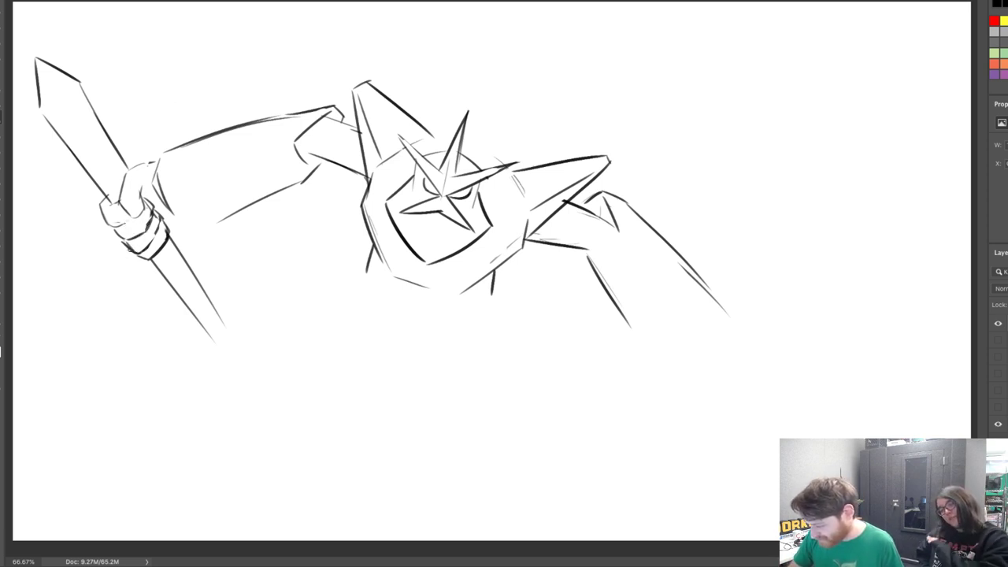
mouse_move(128, 250)
left_mouse_down()
mouse_move(153, 241)
mouse_move(163, 219)
left_mouse_up()
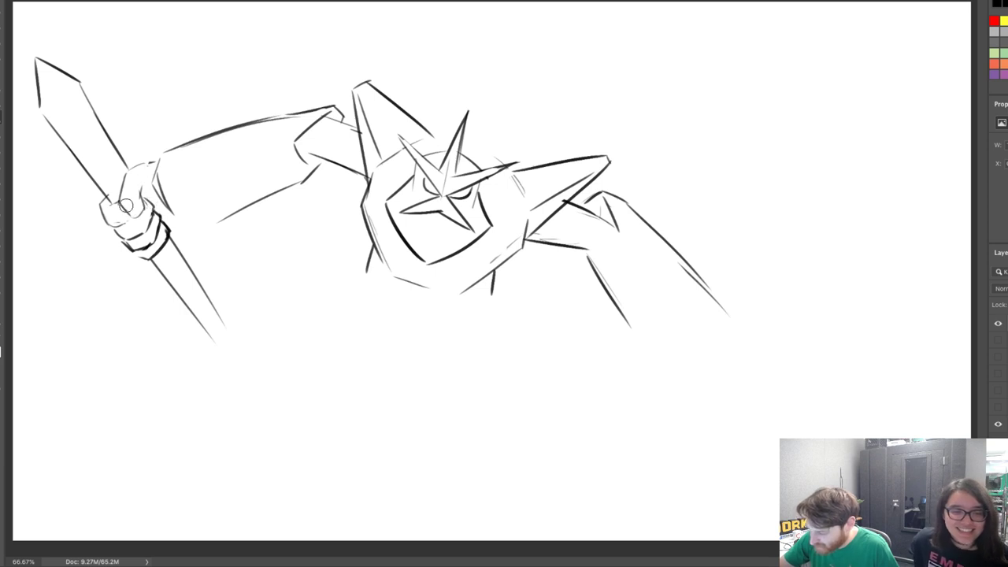
mouse_move(122, 204)
left_mouse_down()
mouse_move(142, 208)
mouse_move(138, 222)
mouse_move(147, 210)
left_mouse_up()
left_click_drag(131, 169, 149, 164)
mouse_move(171, 235)
left_mouse_down()
mouse_move(197, 208)
mouse_move(183, 228)
left_mouse_up()
Draw a curved base line across the weapon's pointed tip and extend the handle to a small rounded end cap
left_click_drag(43, 109, 82, 87)
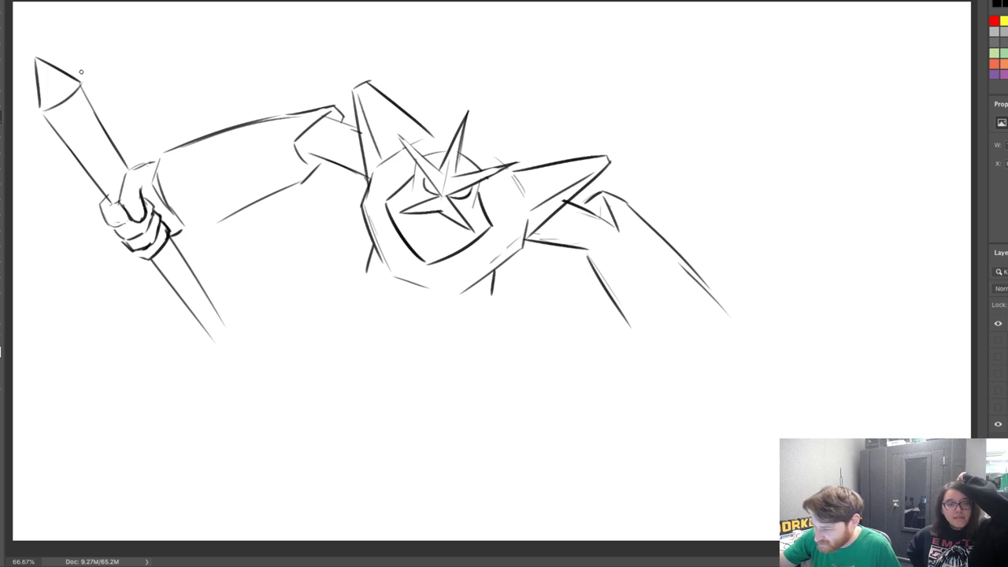
mouse_move(185, 259)
left_mouse_down()
mouse_move(242, 351)
mouse_move(230, 365)
left_mouse_up()
mouse_move(231, 364)
left_mouse_down()
mouse_move(243, 351)
mouse_move(254, 379)
left_mouse_up()
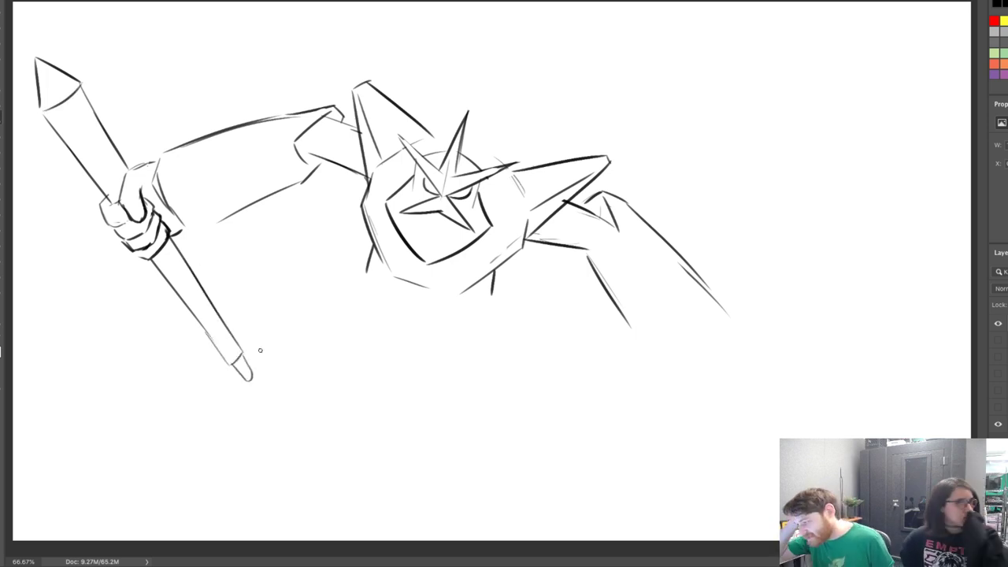
Close the elbow joint of the lowered arm and draw thin cheek and vertical grille lines inside the face opening
mouse_move(593, 254)
left_mouse_down()
mouse_move(620, 231)
mouse_move(616, 239)
left_mouse_up()
key("ctrl+z")
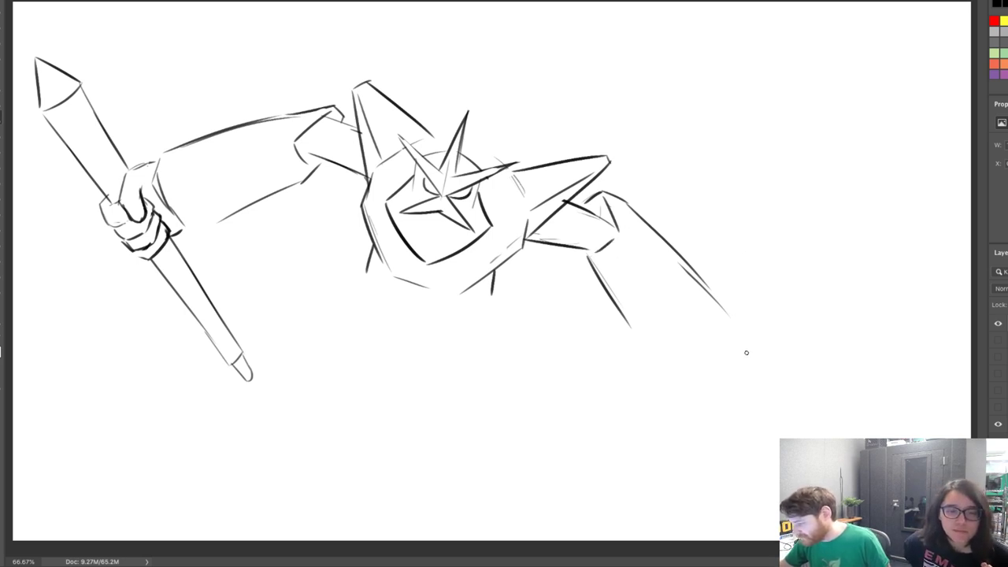
mouse_move(389, 213)
left_mouse_down()
mouse_move(415, 190)
mouse_move(427, 202)
mouse_move(475, 204)
left_mouse_up()
key("ctrl+z")
key("ctrl+z")
left_click_drag(403, 236, 421, 208)
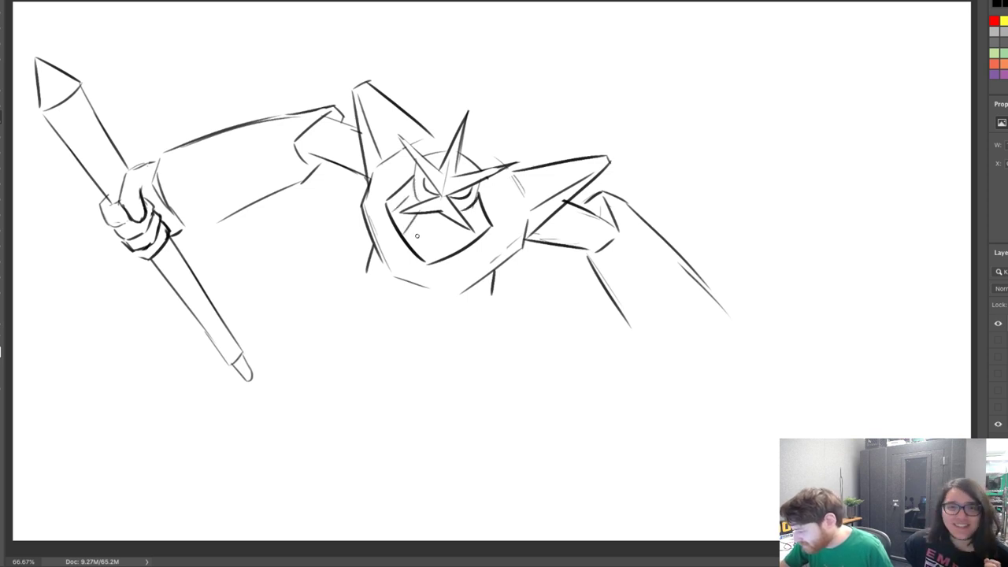
mouse_move(417, 252)
left_mouse_down()
mouse_move(451, 230)
mouse_move(447, 256)
left_mouse_up()
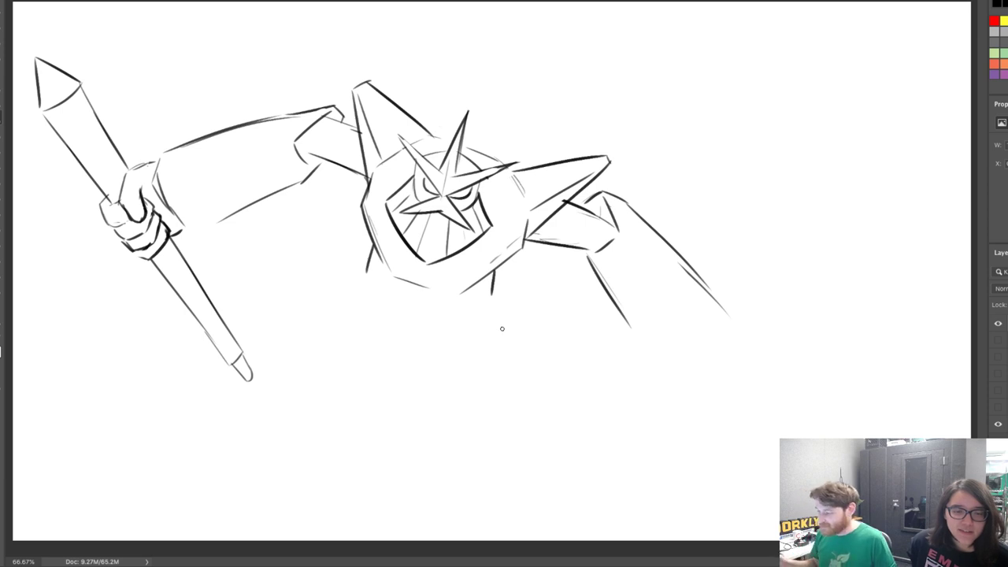
Sketch the figure's lower torso with a slanted side line and a curved bottom edge beneath the hood
mouse_move(371, 241)
left_mouse_down()
mouse_move(347, 281)
mouse_move(360, 299)
mouse_move(437, 337)
mouse_move(480, 312)
left_mouse_up()
key("ctrl+z")
left_click_drag(413, 344, 487, 318)
Sketch both edges of the thigh on the weapon side and the outer edge of the opposite thigh
left_click_drag(341, 291, 273, 346)
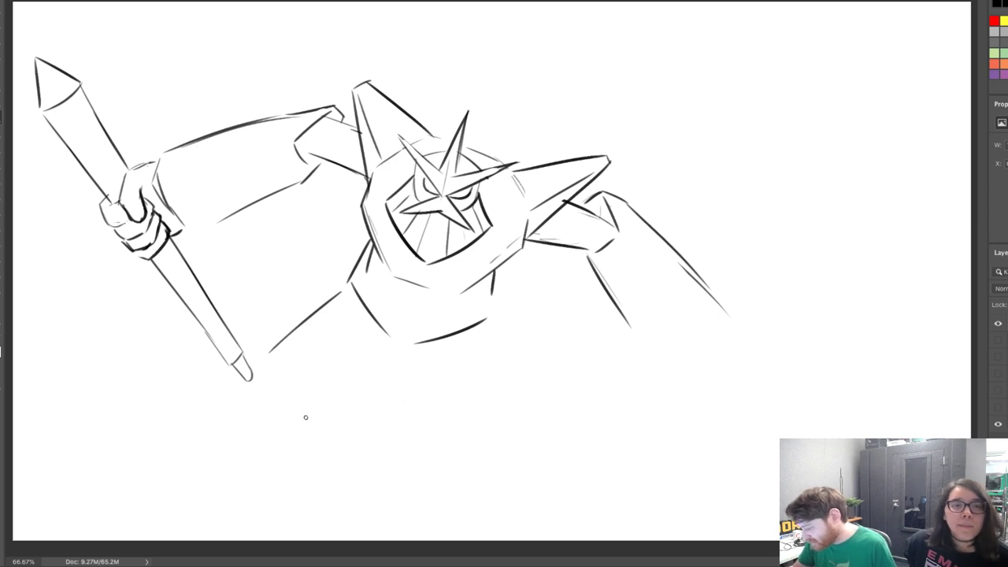
left_click_drag(265, 410, 372, 360)
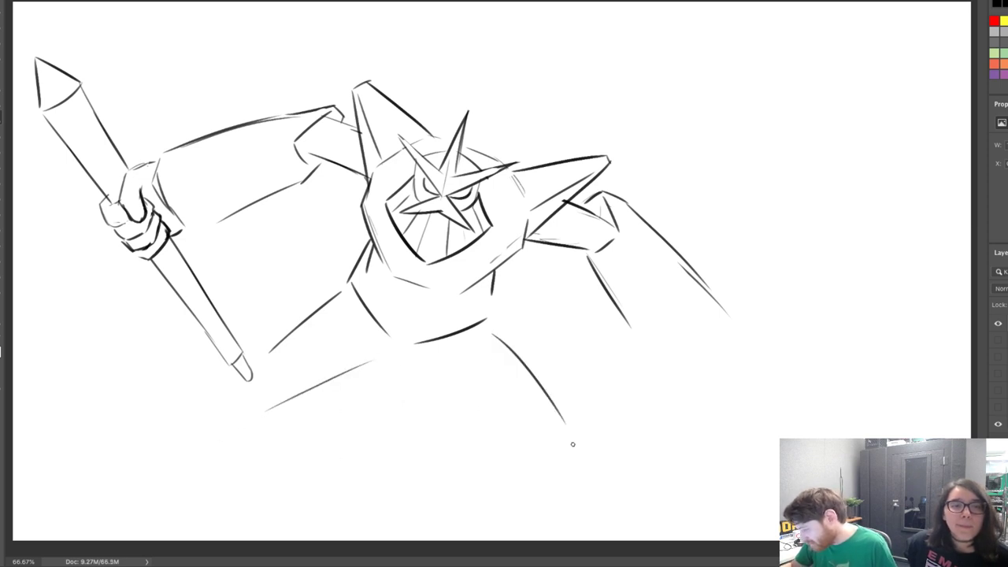
left_click_drag(499, 340, 581, 438)
key("ctrl+z")
left_click_drag(493, 332, 584, 422)
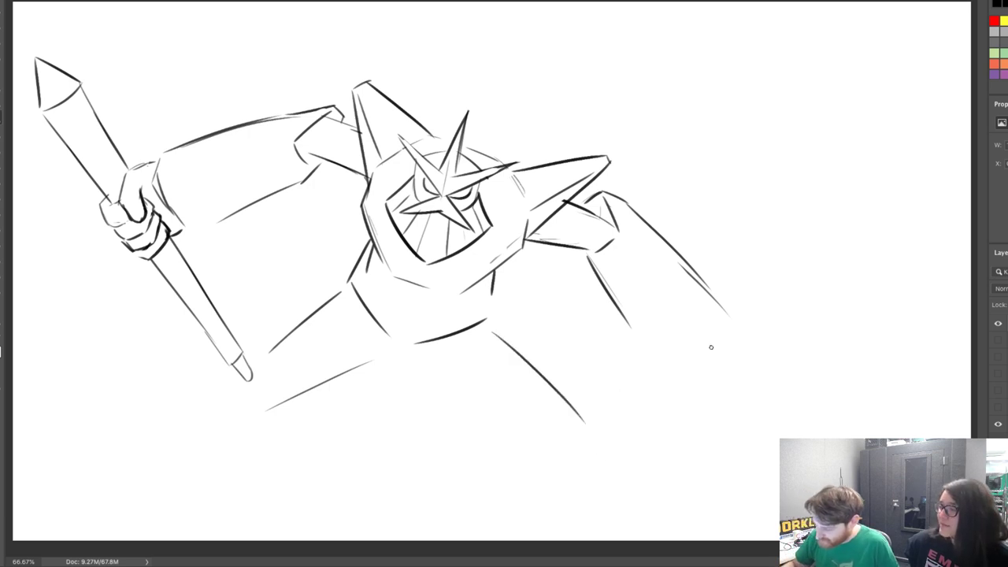
left_click_drag(256, 361, 302, 322)
key("ctrl+z")
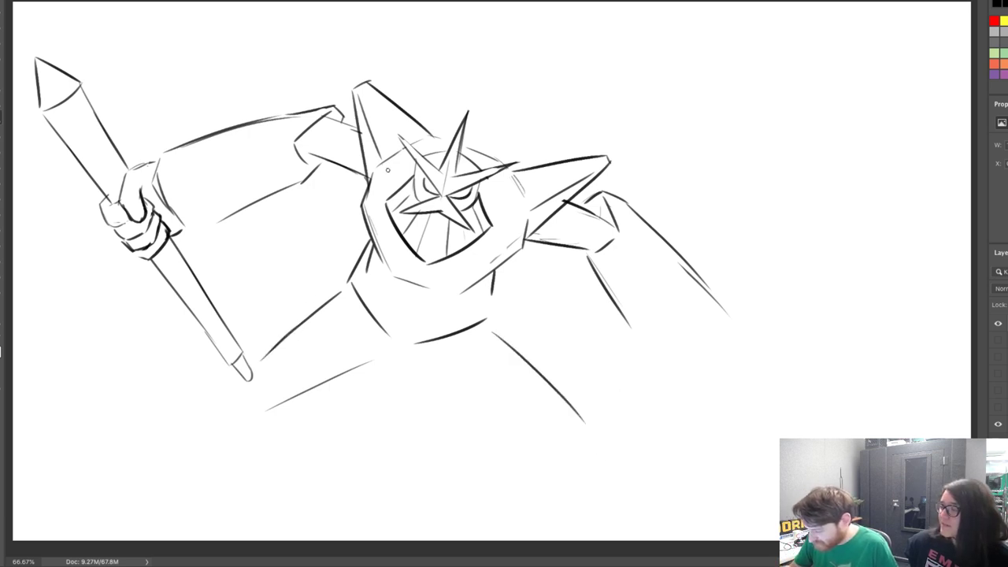
Shorten the weapon's handle with a redrawn end cap and darken and close the lower edge of the raised forearm
key("e")
mouse_move(210, 334)
left_mouse_down()
mouse_move(249, 386)
mouse_move(228, 317)
mouse_move(218, 326)
left_mouse_up()
key("b")
mouse_move(203, 287)
left_mouse_down()
mouse_move(227, 347)
mouse_move(218, 319)
left_mouse_up()
left_click_drag(186, 230, 282, 188)
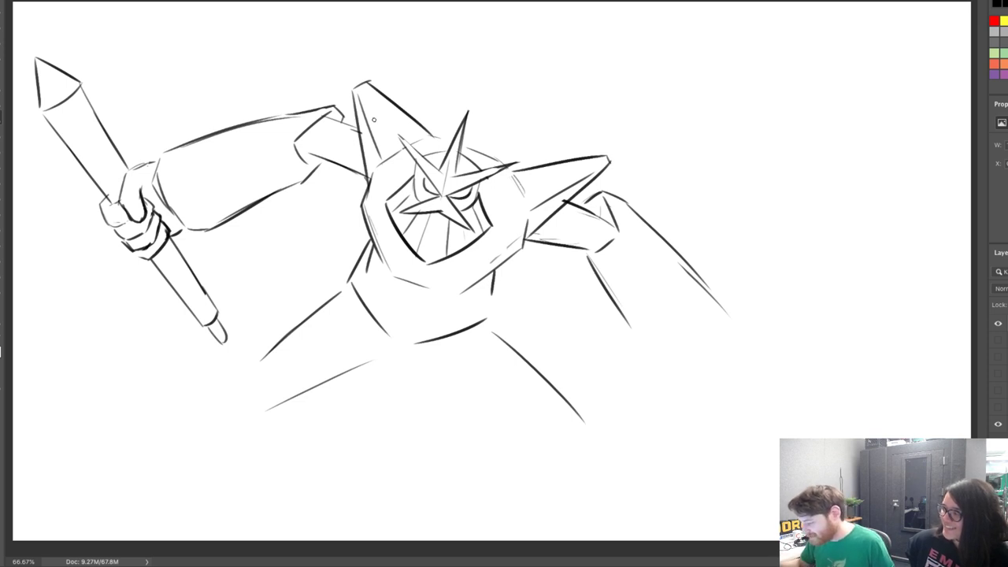
Draw the inner thigh, pentagonal kneecap and two flaring shin lines of the leg on the lowered arm's side
mouse_move(427, 363)
left_mouse_down()
mouse_move(536, 441)
mouse_move(557, 440)
left_mouse_up()
key("ctrl+z")
key("ctrl+z")
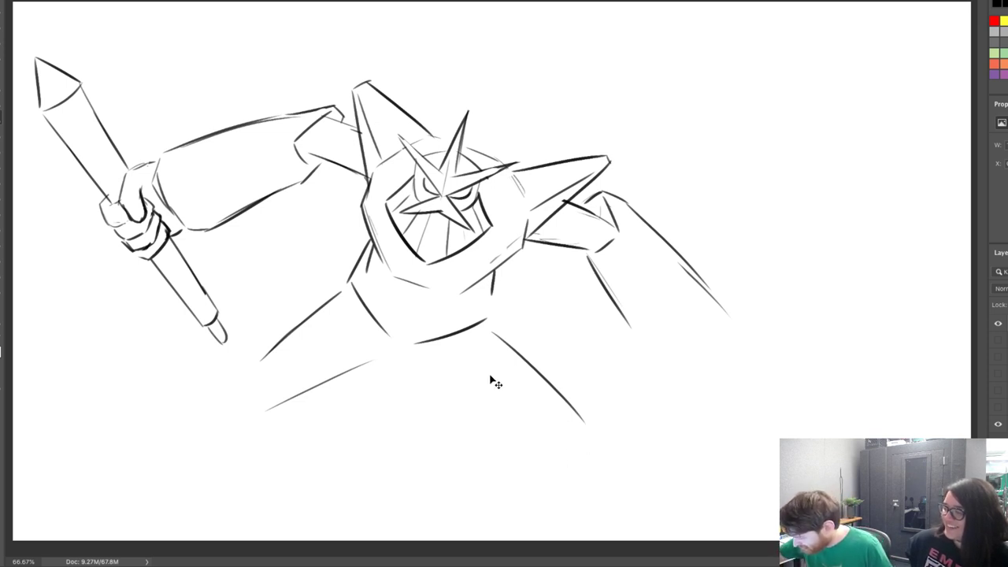
mouse_move(424, 359)
left_mouse_down()
mouse_move(561, 447)
mouse_move(590, 450)
left_mouse_up()
mouse_move(569, 428)
left_mouse_down()
mouse_move(569, 454)
mouse_move(587, 424)
left_mouse_up()
mouse_move(587, 425)
left_mouse_down()
mouse_move(599, 445)
mouse_move(567, 479)
mouse_move(666, 505)
left_mouse_up()
left_click_drag(559, 450, 576, 516)
Extend the weapon-side thigh to the knee and draw two shin lines slanting down and outward
mouse_move(261, 361)
left_mouse_down()
mouse_move(215, 408)
mouse_move(293, 415)
mouse_move(338, 439)
left_mouse_up()
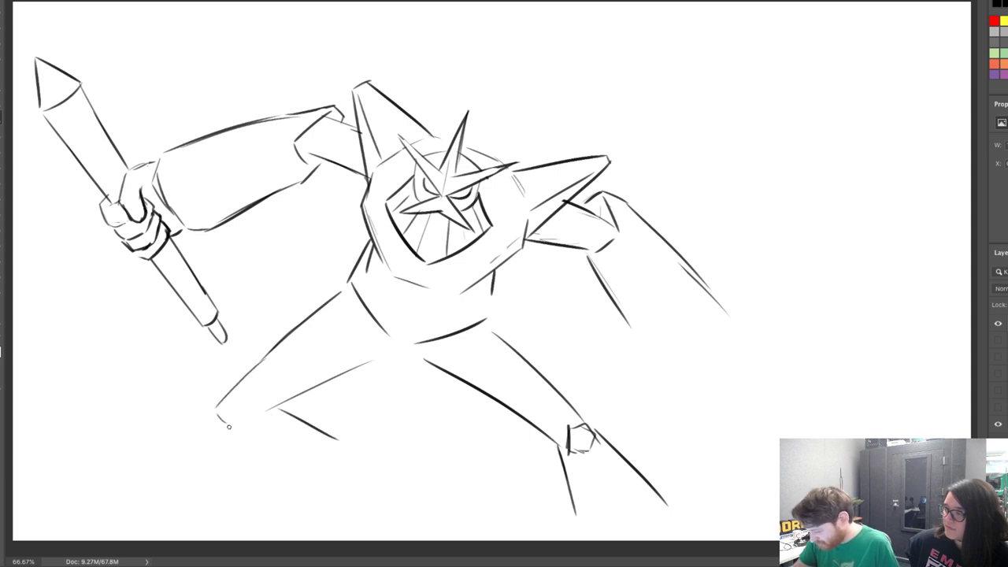
left_click_drag(220, 419, 295, 489)
key("ctrl+z")
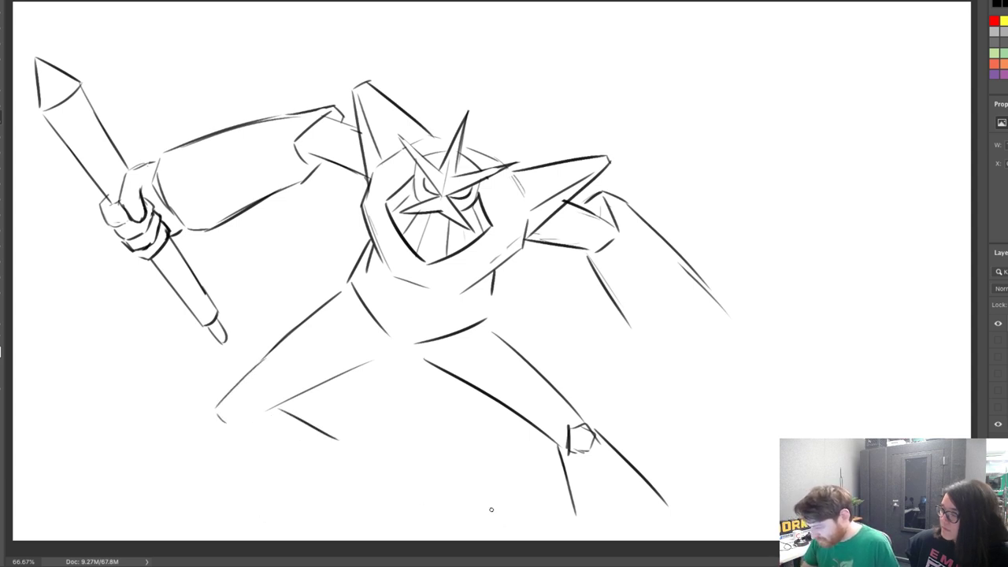
key("ctrl+z")
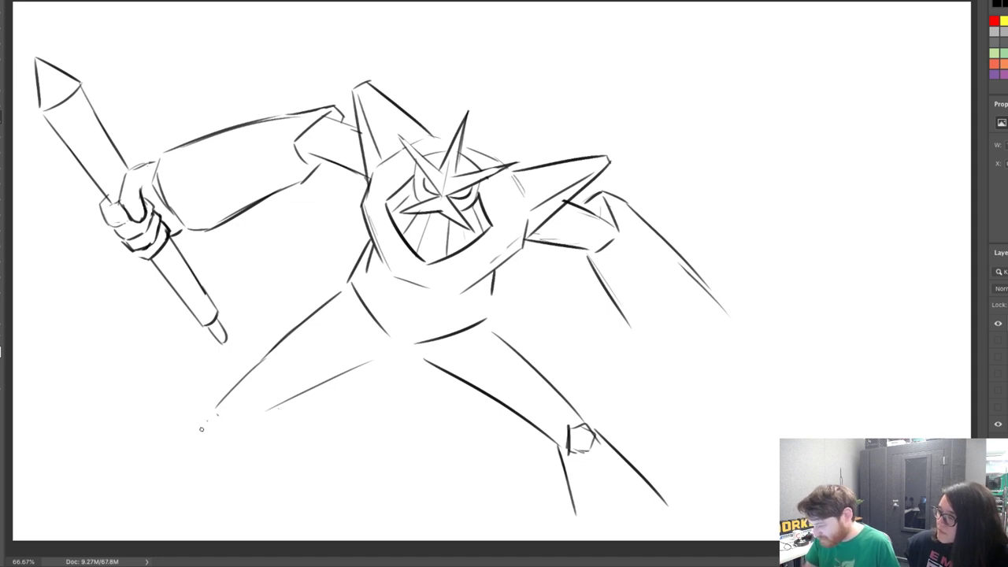
left_click_drag(208, 421, 152, 502)
left_click_drag(266, 411, 246, 498)
key("ctrl+z")
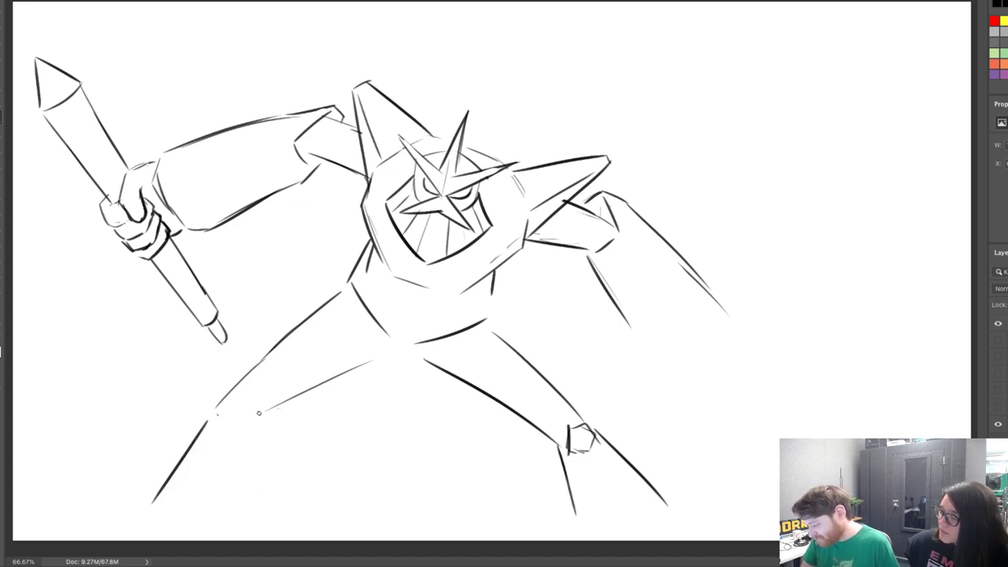
left_click_drag(263, 412, 229, 487)
key("ctrl+z")
left_click_drag(263, 411, 237, 493)
Transform the whole figure sketch, shifting it slightly downward on the canvas
key("ctrl+t")
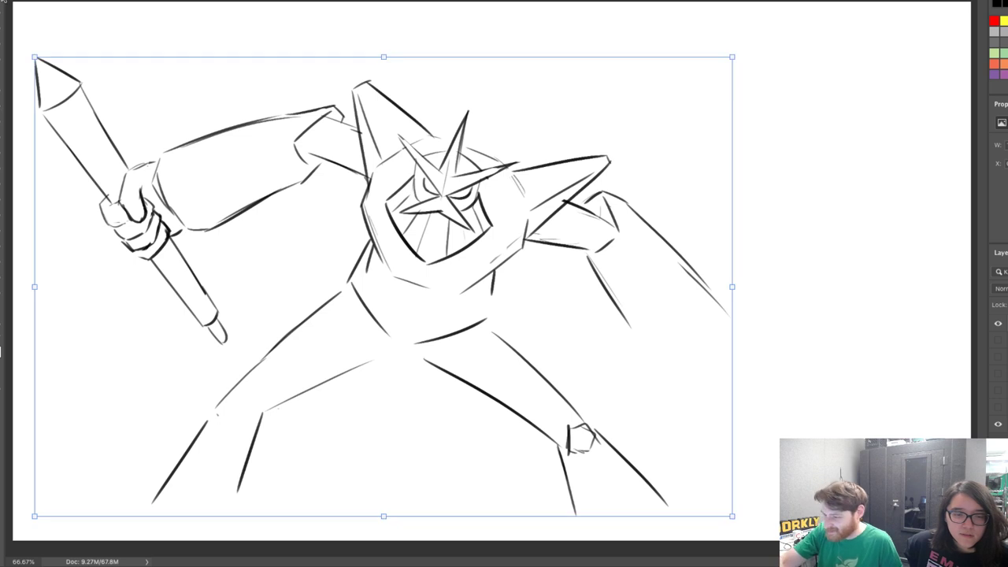
left_click_drag(588, 267, 621, 239)
mouse_move(674, 361)
left_mouse_down()
mouse_move(646, 379)
mouse_move(644, 396)
left_mouse_up()
key("Return")
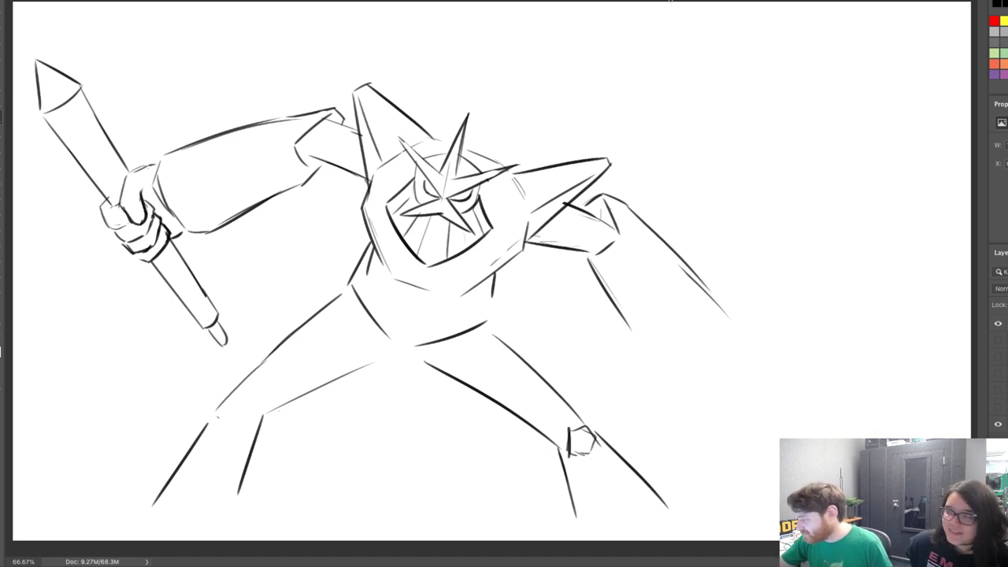
Outline a large angular shape around the canvas's empty upper corner beyond the lowered arm
mouse_move(668, 2)
left_mouse_down()
mouse_move(619, 120)
mouse_move(737, 257)
mouse_move(956, 281)
left_mouse_up()
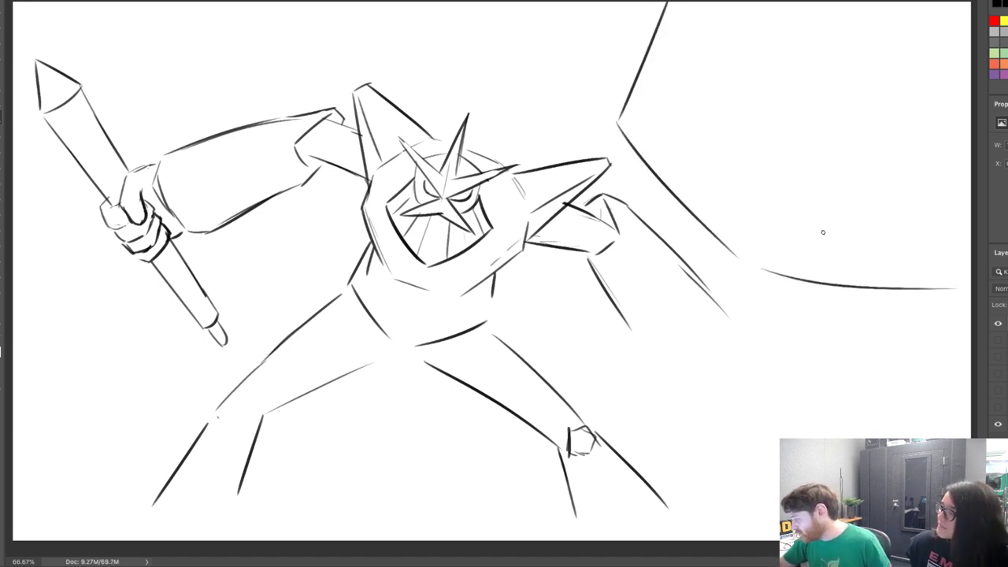
key("ctrl+z")
left_click_drag(749, 262, 949, 276)
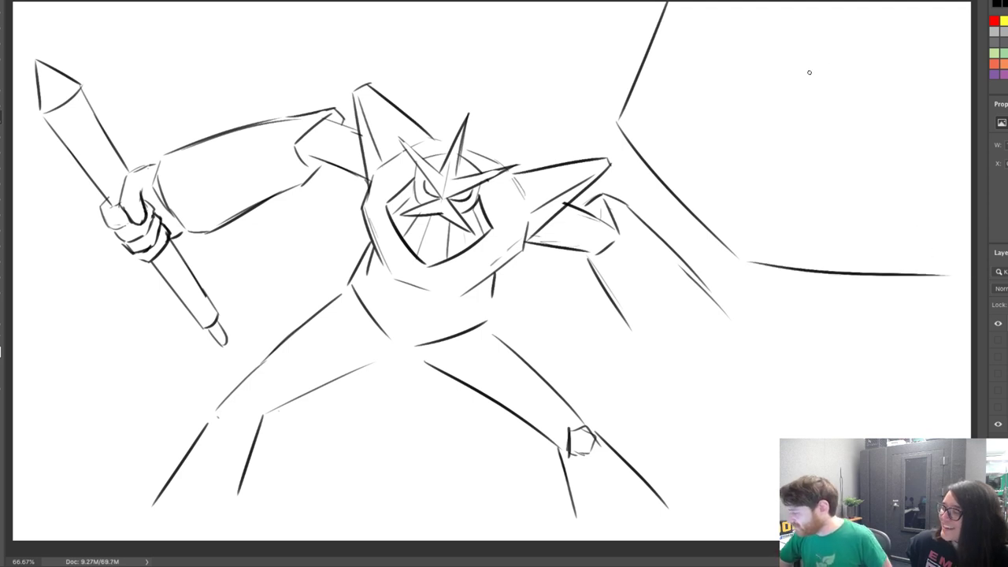
Draw two large round insect-like eyes with cross-hatching inside the angular corner shape
mouse_move(738, 115)
left_mouse_down()
mouse_move(777, 73)
mouse_move(738, 74)
mouse_move(766, 119)
left_mouse_up()
key("ctrl+z")
mouse_move(753, 63)
left_mouse_down()
mouse_move(775, 62)
mouse_move(774, 114)
left_mouse_up()
mouse_move(789, 65)
left_mouse_down()
mouse_move(786, 110)
mouse_move(846, 86)
mouse_move(847, 100)
mouse_move(794, 120)
mouse_move(792, 71)
mouse_move(795, 118)
left_mouse_up()
left_click_drag(799, 71, 804, 118)
mouse_move(812, 78)
left_mouse_down()
mouse_move(809, 120)
mouse_move(823, 117)
mouse_move(791, 107)
mouse_move(794, 98)
mouse_move(736, 112)
mouse_move(746, 105)
left_mouse_up()
mouse_move(769, 88)
left_mouse_down()
mouse_move(741, 95)
mouse_move(748, 114)
left_mouse_up()
left_click_drag(760, 82, 763, 117)
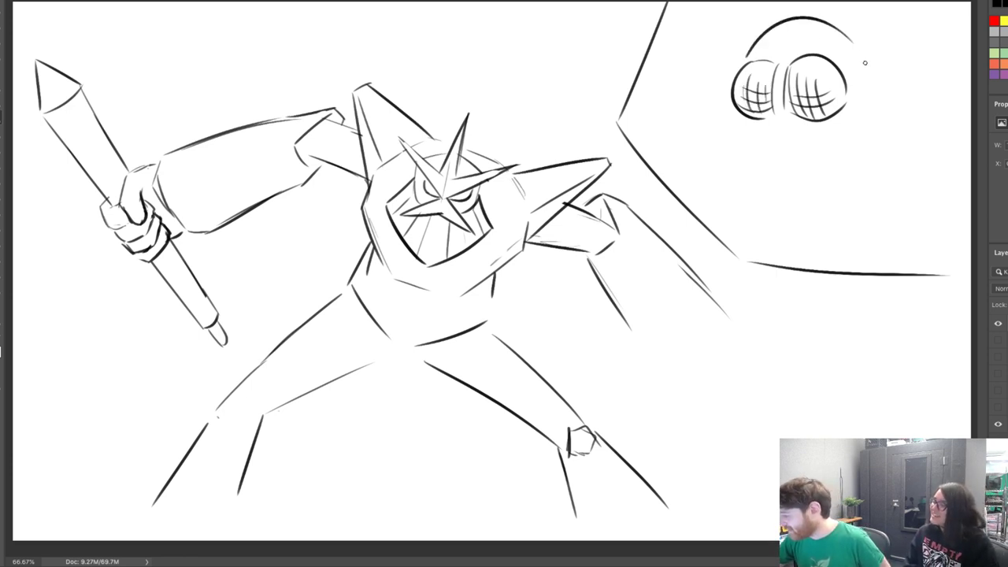
Draw the dome of the head above the eyes and add a headset with headband, ear cup and microphone boom
left_click_drag(743, 59, 837, 22)
mouse_move(810, 55)
left_mouse_down()
mouse_move(842, 28)
mouse_move(847, 36)
left_mouse_up()
key("ctrl+z")
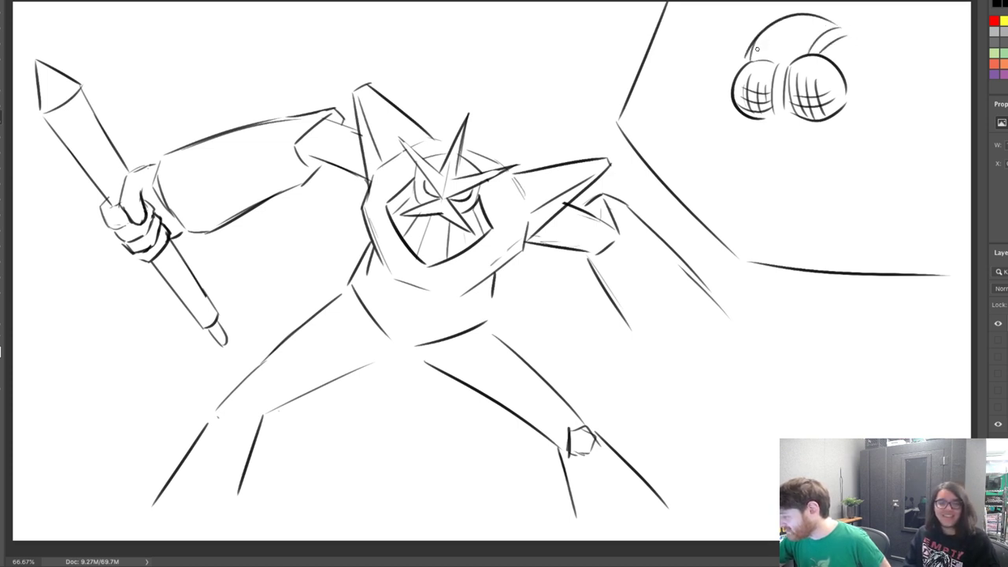
left_click_drag(847, 38, 877, 112)
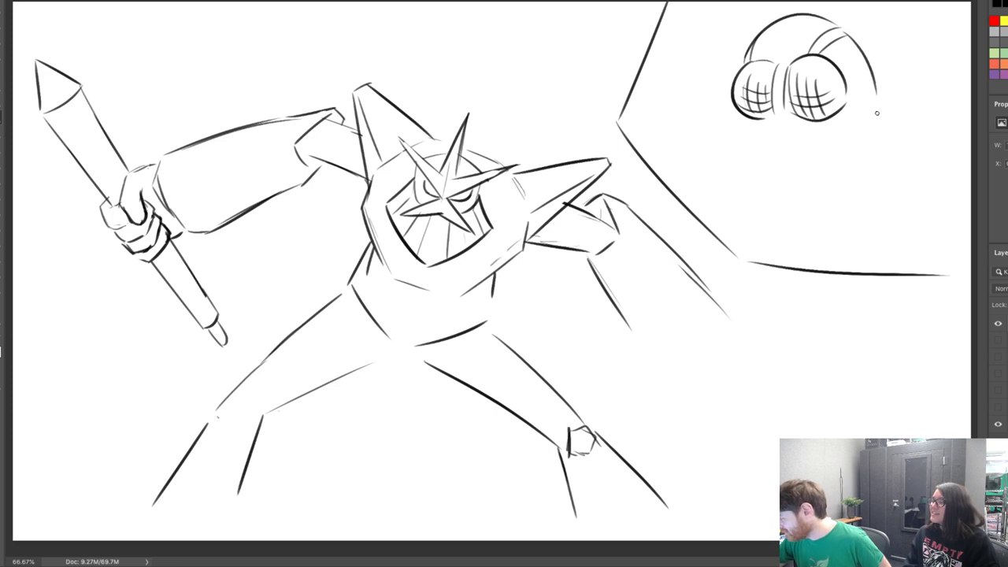
mouse_move(867, 69)
left_mouse_down()
mouse_move(854, 123)
mouse_move(887, 120)
mouse_move(869, 120)
left_mouse_up()
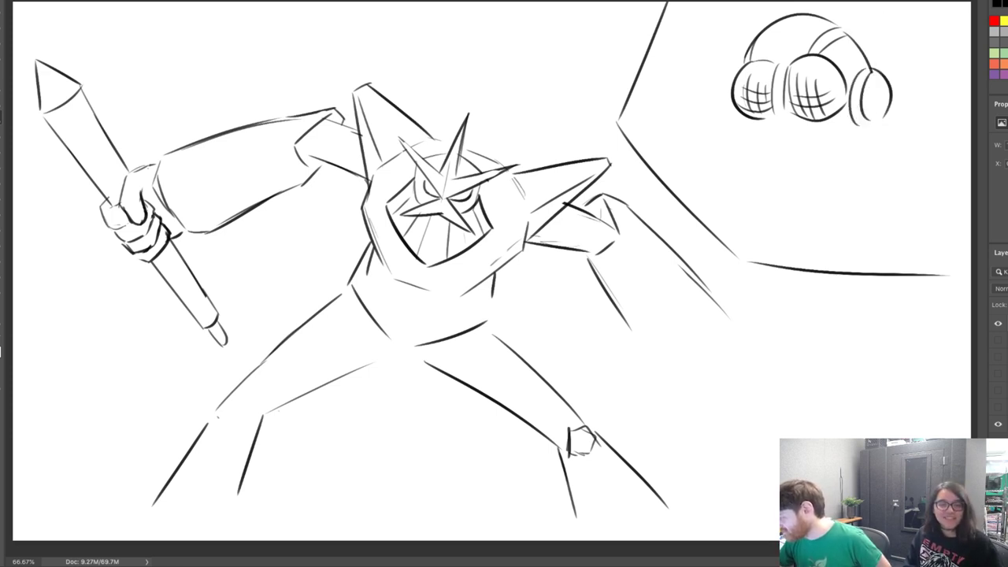
mouse_move(856, 117)
left_mouse_down()
mouse_move(816, 147)
mouse_move(832, 132)
mouse_move(831, 144)
left_mouse_up()
key("ctrl+z")
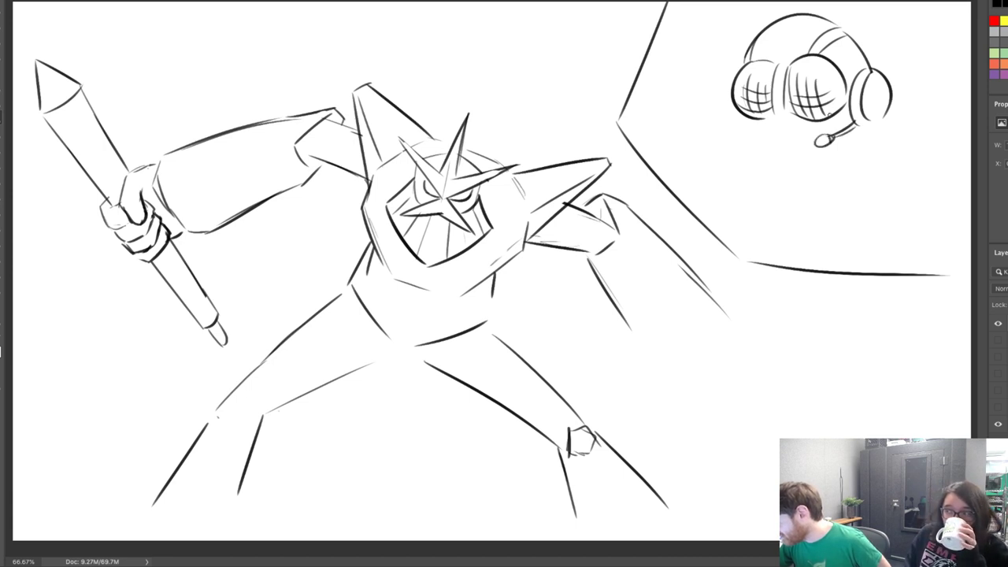
Draw a wavy moustache beneath the insect eyes and an open, partly filled mouth with a curved chin
mouse_move(735, 110)
left_mouse_down()
mouse_move(755, 123)
mouse_move(731, 123)
mouse_move(761, 131)
mouse_move(749, 132)
mouse_move(847, 115)
left_mouse_up()
key("ctrl+z")
key("ctrl+z")
key("ctrl+z")
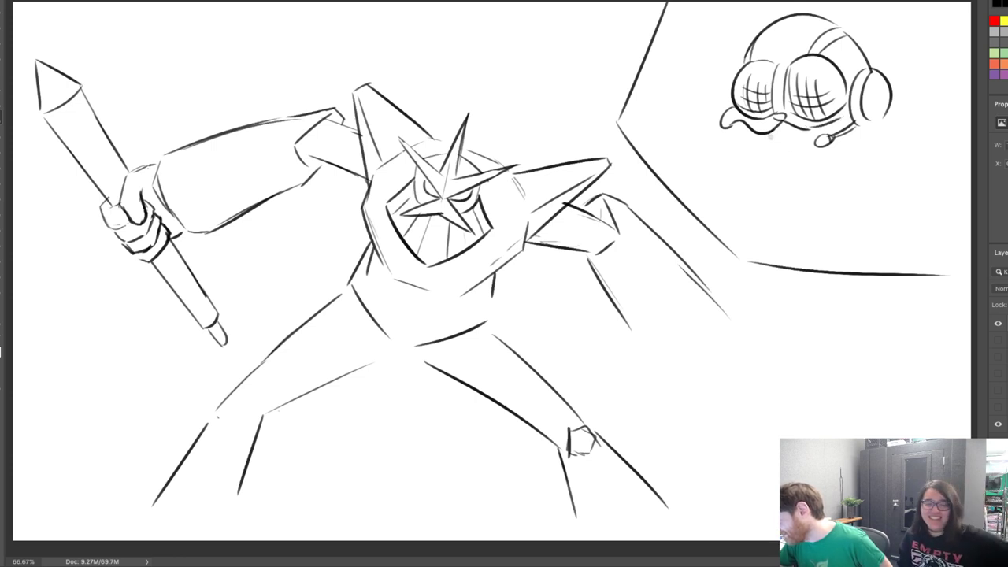
mouse_move(774, 136)
left_mouse_down()
mouse_move(809, 130)
mouse_move(775, 134)
mouse_move(801, 147)
mouse_move(793, 160)
mouse_move(818, 145)
mouse_move(806, 147)
left_mouse_up()
key("ctrl+z")
key("ctrl+z")
key("ctrl+z")
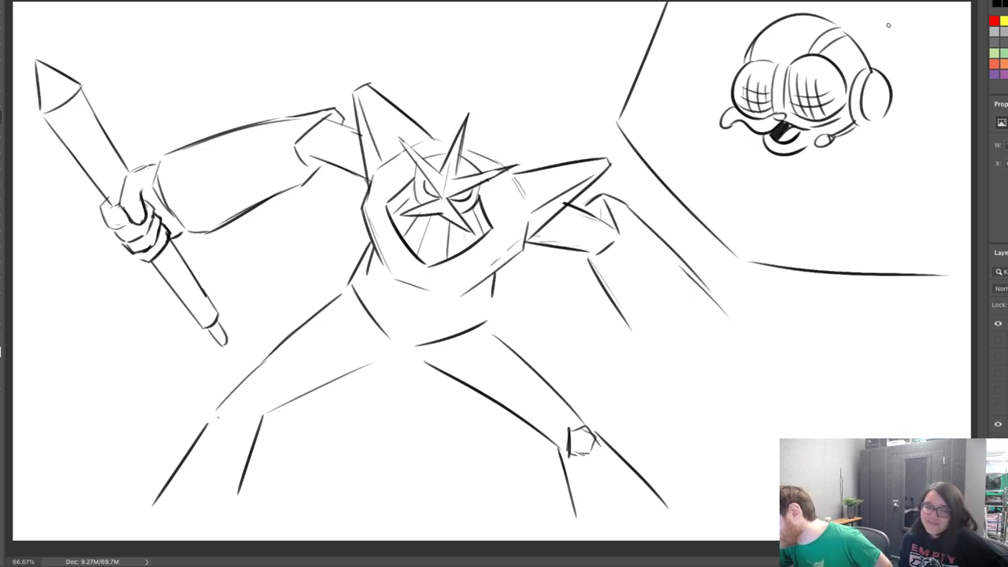
Rework the moustache ends into curls and draw the headset's far ear cup beside the smaller eye
left_click_drag(722, 111, 729, 79)
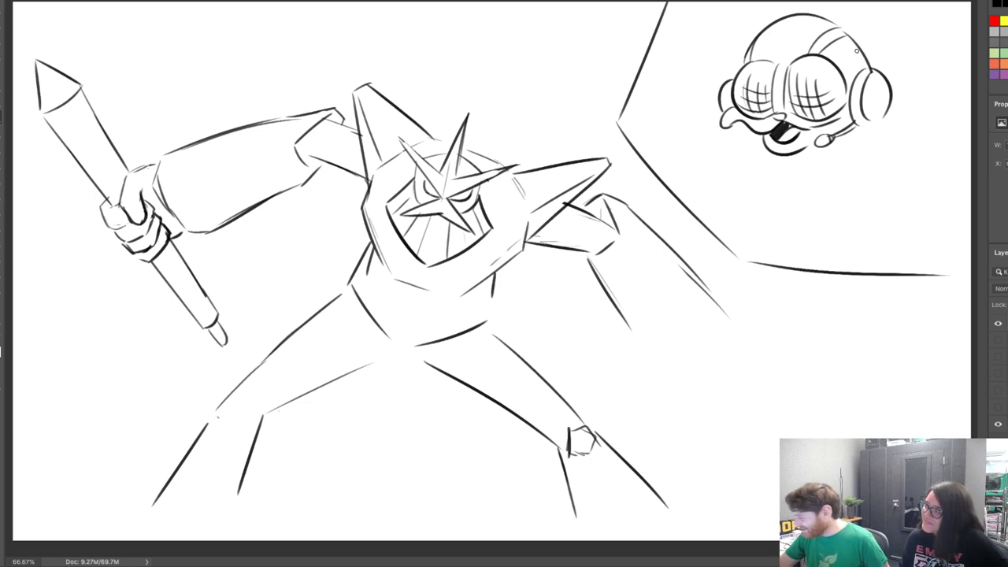
key("ctrl+z")
key("e")
mouse_move(734, 111)
left_mouse_down()
mouse_move(741, 126)
mouse_move(722, 113)
mouse_move(745, 119)
left_mouse_up()
left_click_drag(838, 123, 853, 110)
key("ctrl+z")
left_click_drag(726, 109, 735, 79)
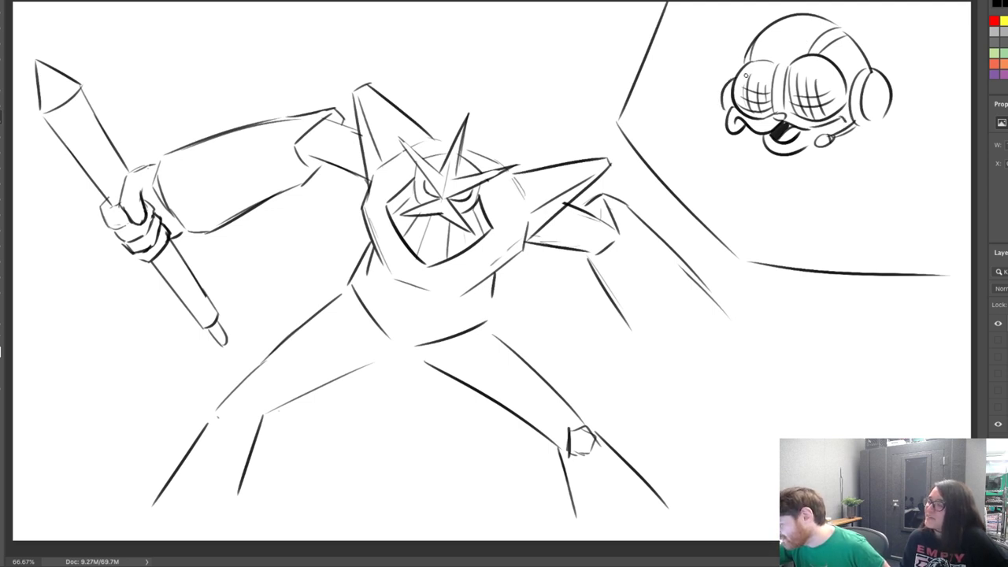
key("ctrl+z")
left_click_drag(725, 113, 736, 80)
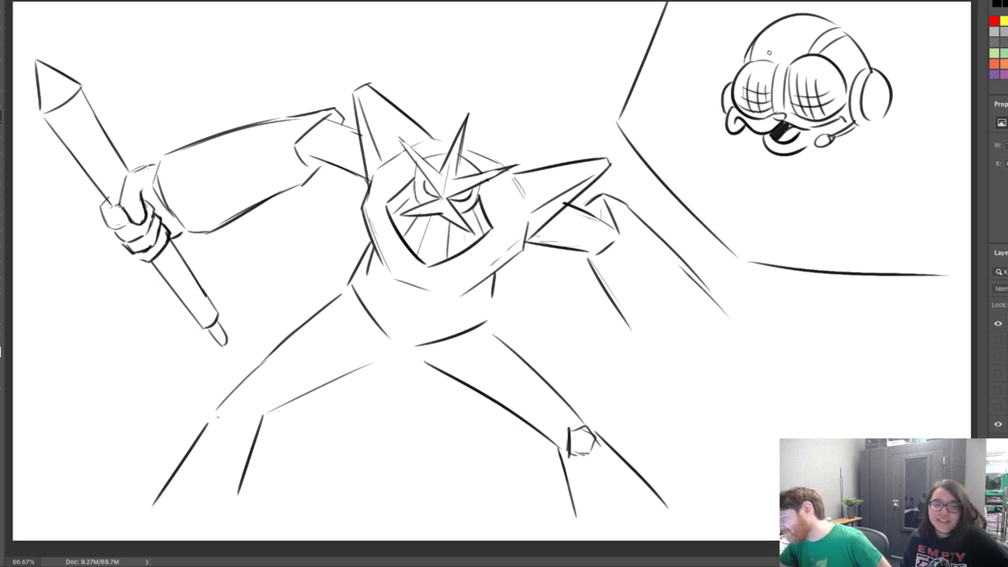
left_click_drag(736, 134, 732, 189)
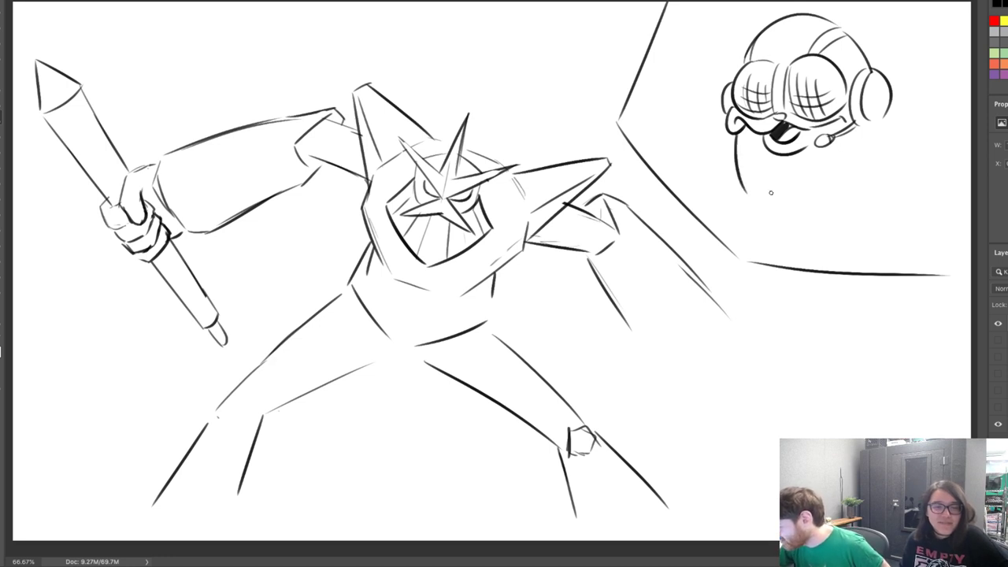
key("ctrl+z")
mouse_move(734, 135)
left_mouse_down()
mouse_move(731, 184)
mouse_move(743, 200)
left_mouse_up()
key("ctrl+z")
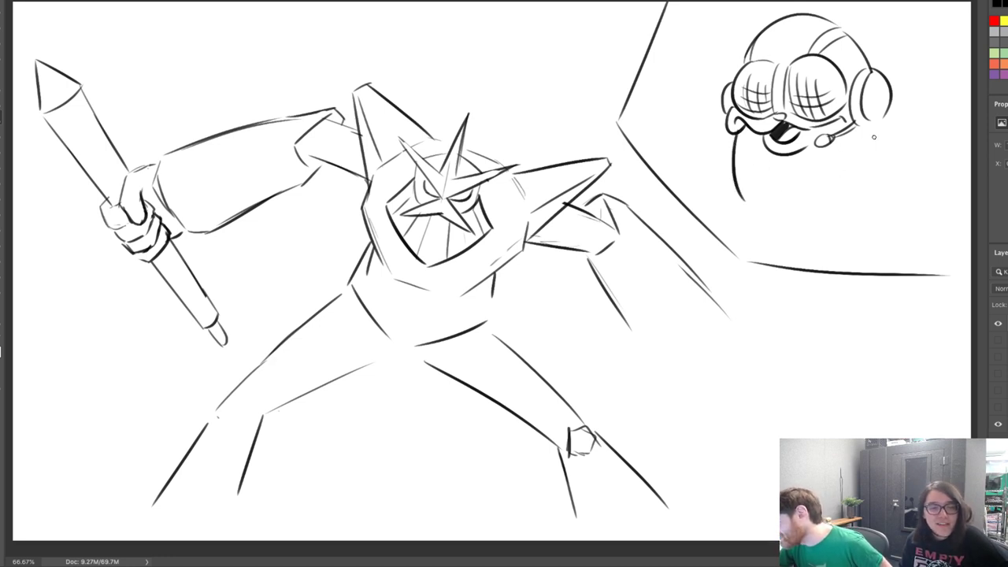
left_click_drag(874, 137, 890, 202)
key("ctrl+z")
key("ctrl+z")
mouse_move(873, 128)
left_mouse_down()
mouse_move(892, 155)
mouse_move(903, 202)
left_mouse_up()
key("ctrl+z")
Complete the outline of the large ear cup and remove the curved body lines below the head
left_click_drag(860, 126, 892, 95)
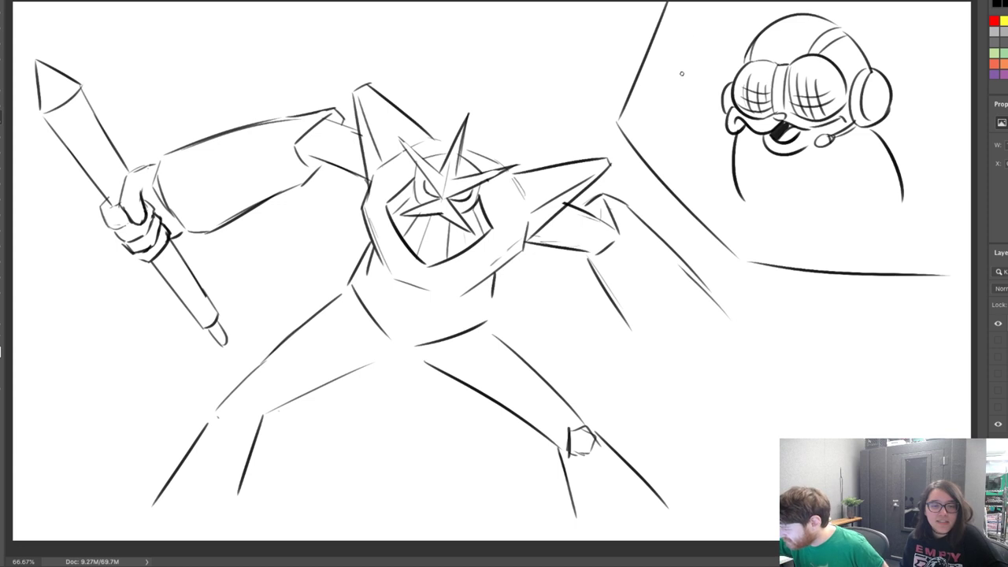
left_click_drag(866, 135, 854, 207)
key("ctrl+z")
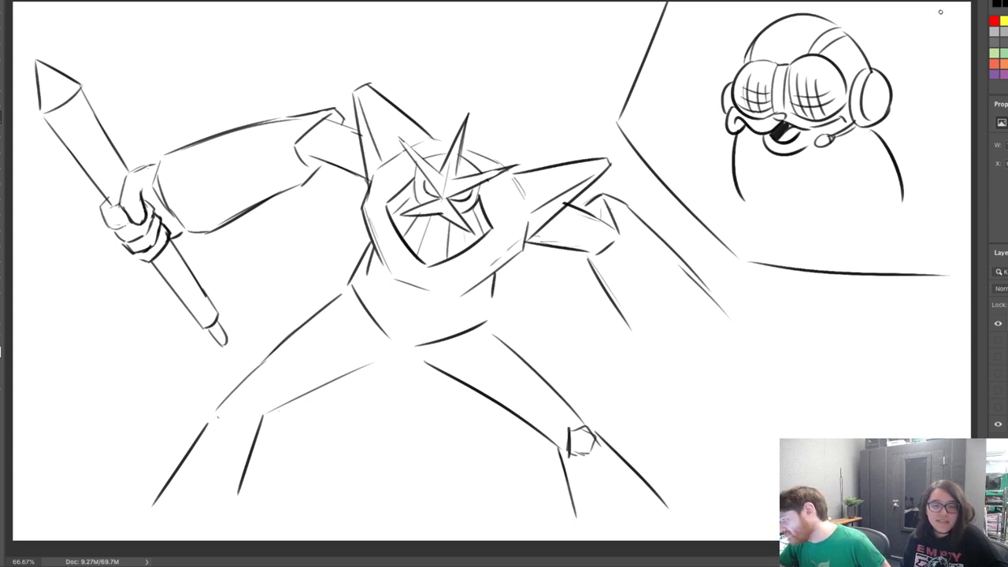
key("e")
left_click_drag(869, 139, 886, 152)
key("ctrl+z")
key("ctrl+z")
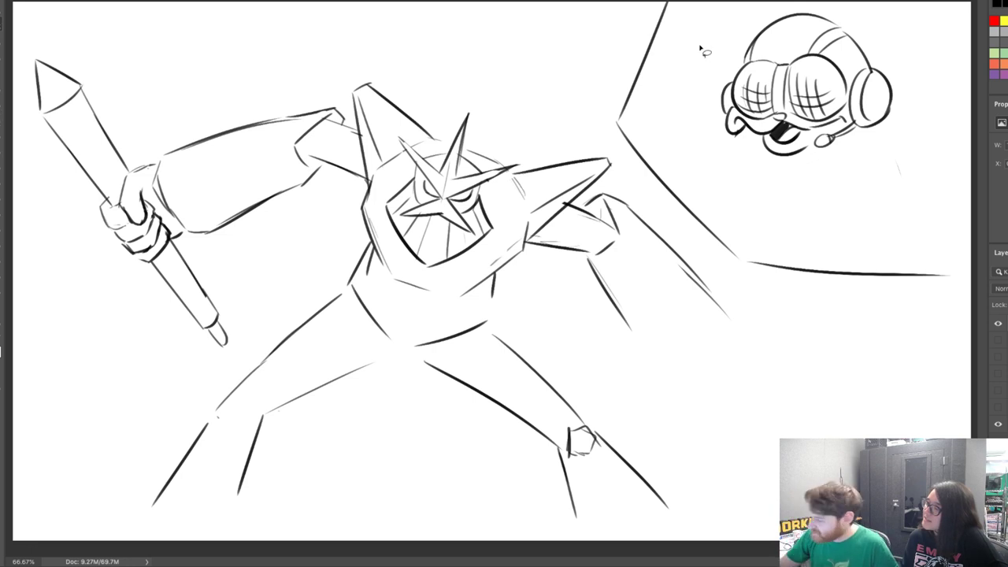
Select the insect-eyed head with its headset, scale it down slightly, tilt it clockwise and deselect it
mouse_move(704, 49)
left_mouse_down()
mouse_move(809, 201)
mouse_move(725, 16)
left_mouse_up()
key("ctrl+t")
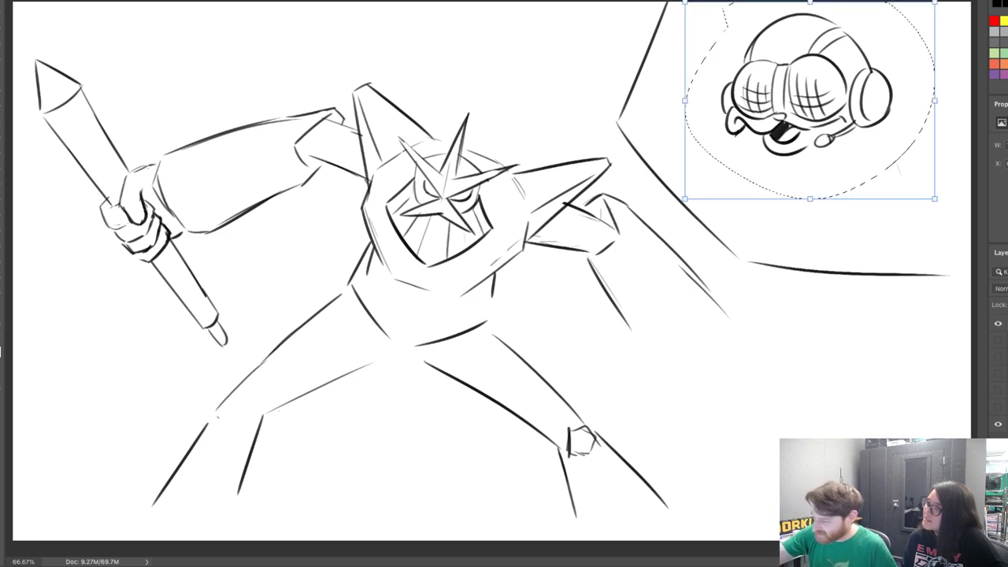
left_click_drag(686, 199, 710, 179)
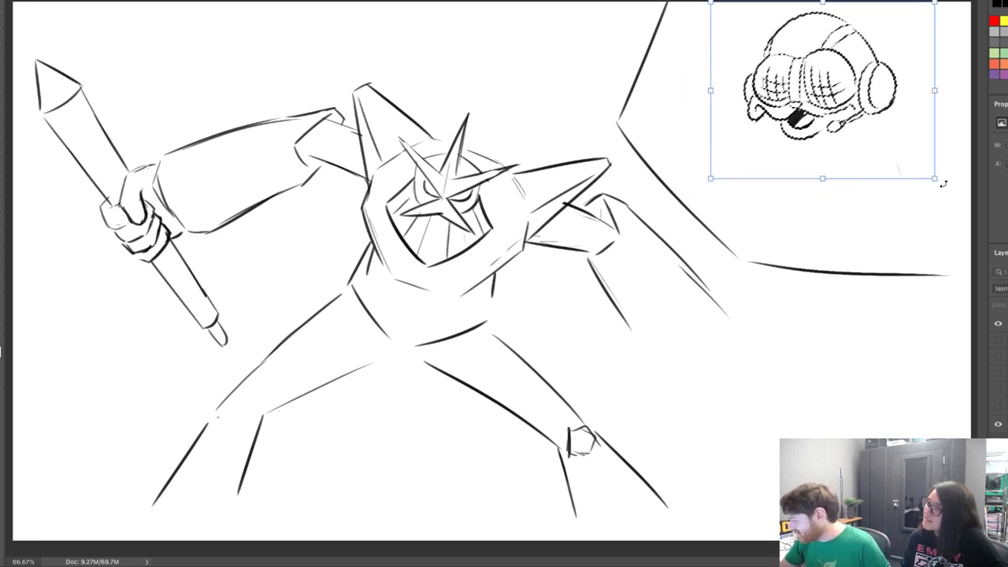
left_click_drag(943, 184, 926, 206)
left_click_drag(906, 156, 918, 171)
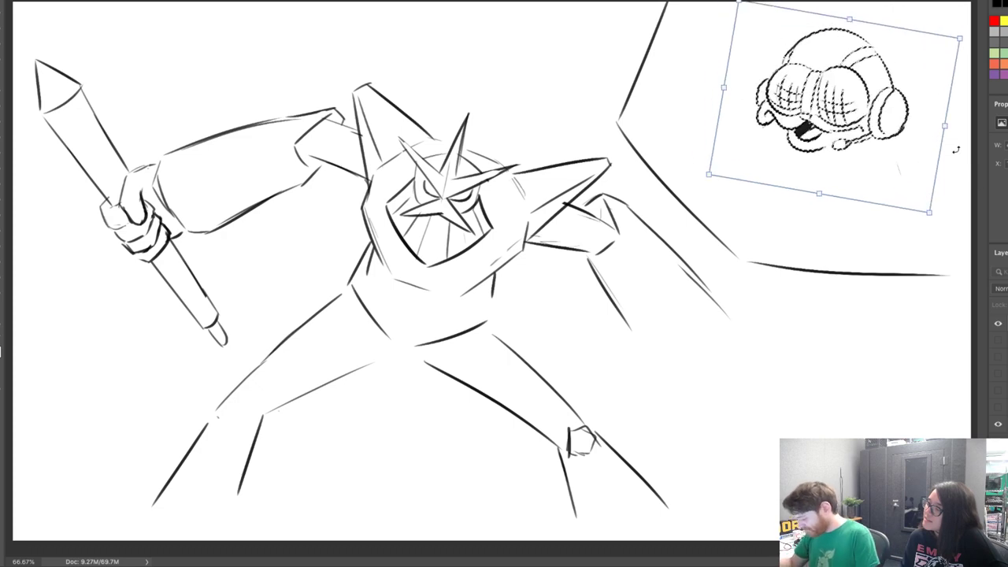
key("Return")
key("b")
key("ctrl+d")
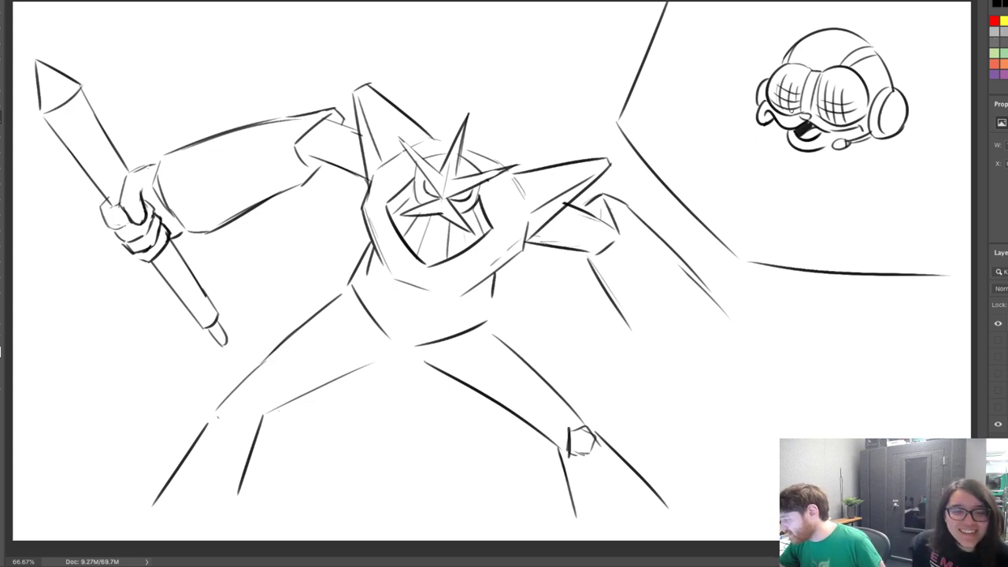
Draw the upper edge of an outstretched arm beside the head and erase a gap in the angular frame for the hand
left_click_drag(686, 75, 748, 103)
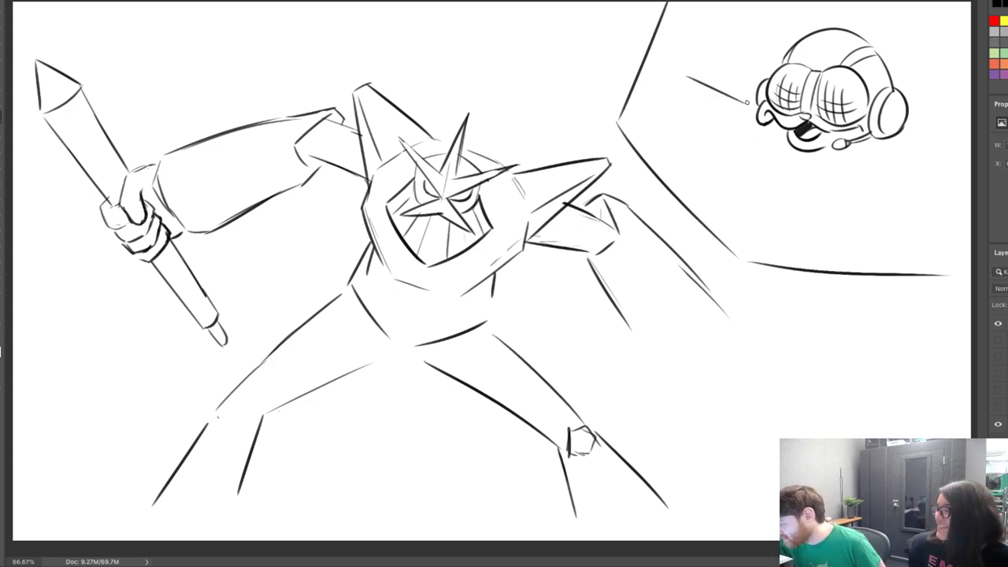
mouse_move(683, 72)
left_mouse_down()
mouse_move(649, 66)
mouse_move(698, 83)
left_mouse_up()
key("ctrl+z")
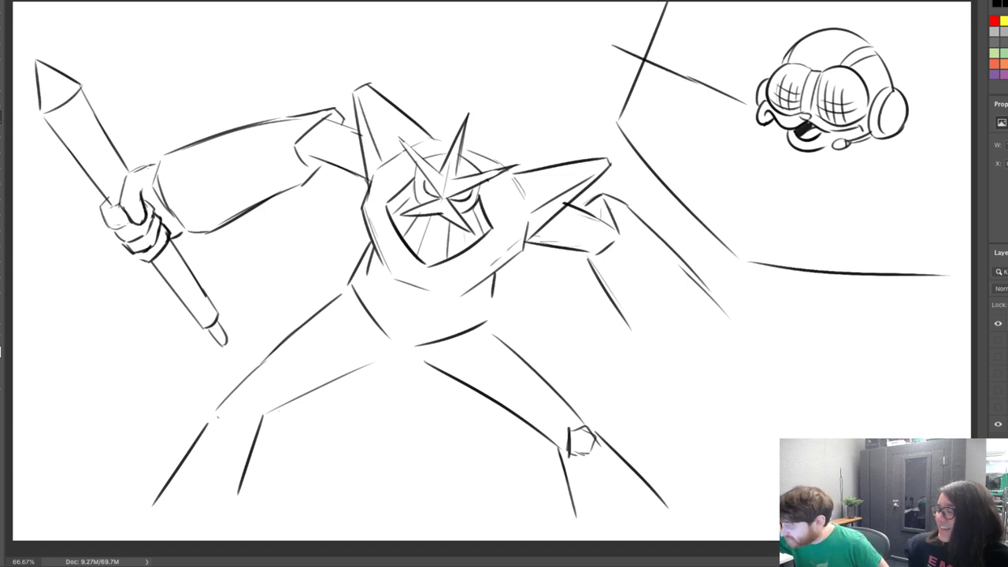
key("ctrl+z")
left_click_drag(628, 46, 706, 85)
key("ctrl+z")
key("e")
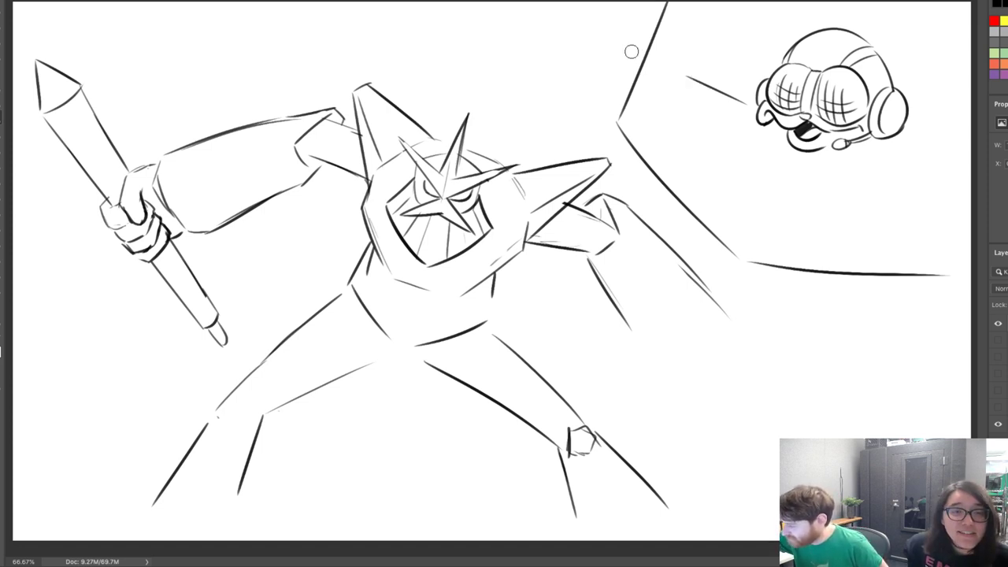
left_click_drag(631, 53, 667, 74)
key("b")
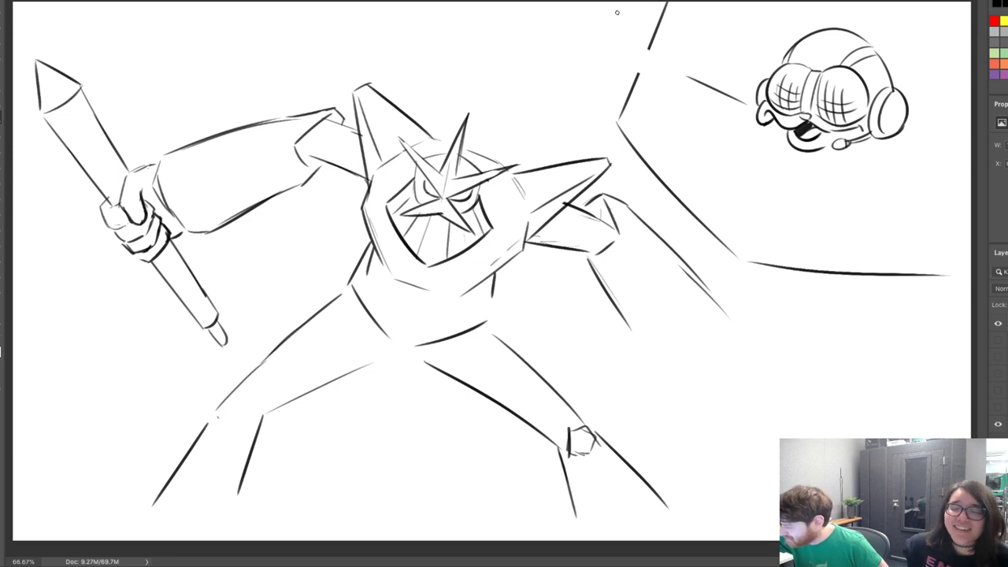
Draw a hand with an outstretched index finger across the frame's gap and add the underside of its wrist
mouse_move(602, 39)
left_mouse_down()
mouse_move(646, 53)
mouse_move(613, 51)
mouse_move(644, 61)
mouse_move(629, 69)
mouse_move(643, 80)
mouse_move(645, 47)
mouse_move(639, 72)
left_mouse_up()
key("e")
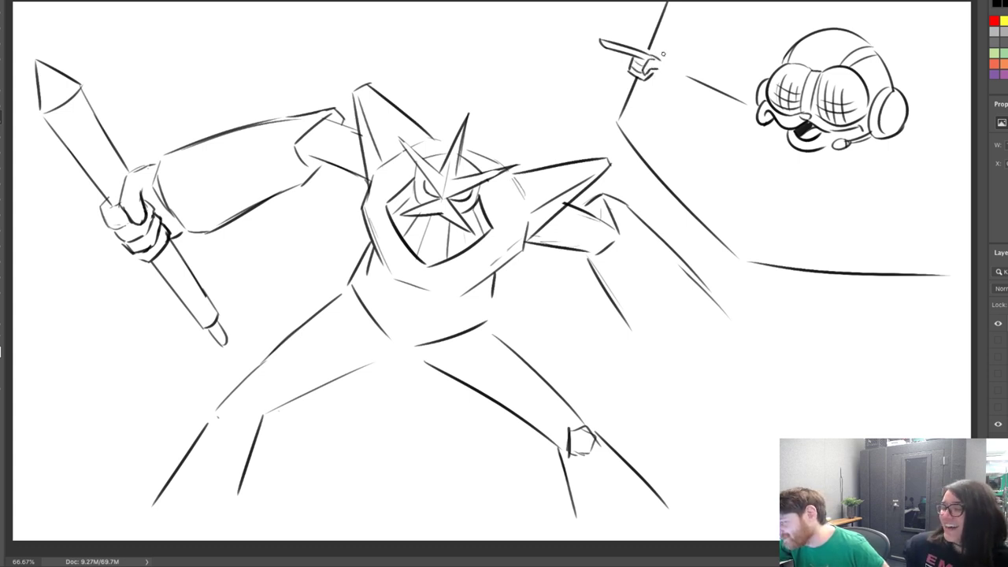
mouse_move(646, 79)
left_mouse_down()
mouse_move(658, 82)
mouse_move(654, 72)
mouse_move(697, 93)
left_mouse_up()
key("ctrl+z")
key("ctrl+z")
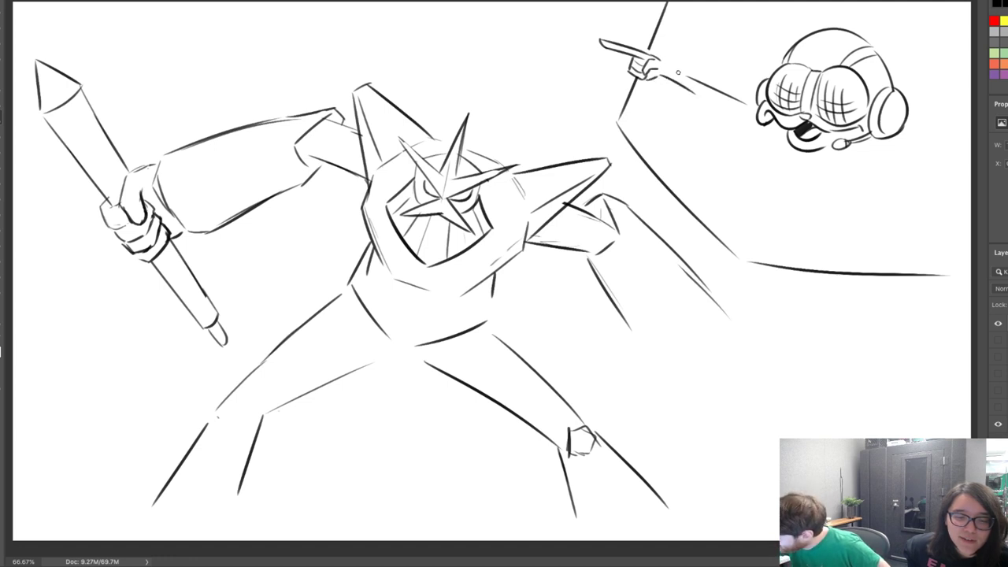
Draw both edges of the pointing forearm toward the head and erase the overlapping stray line
left_click_drag(658, 59, 708, 86)
key("ctrl+z")
left_click_drag(658, 60, 707, 87)
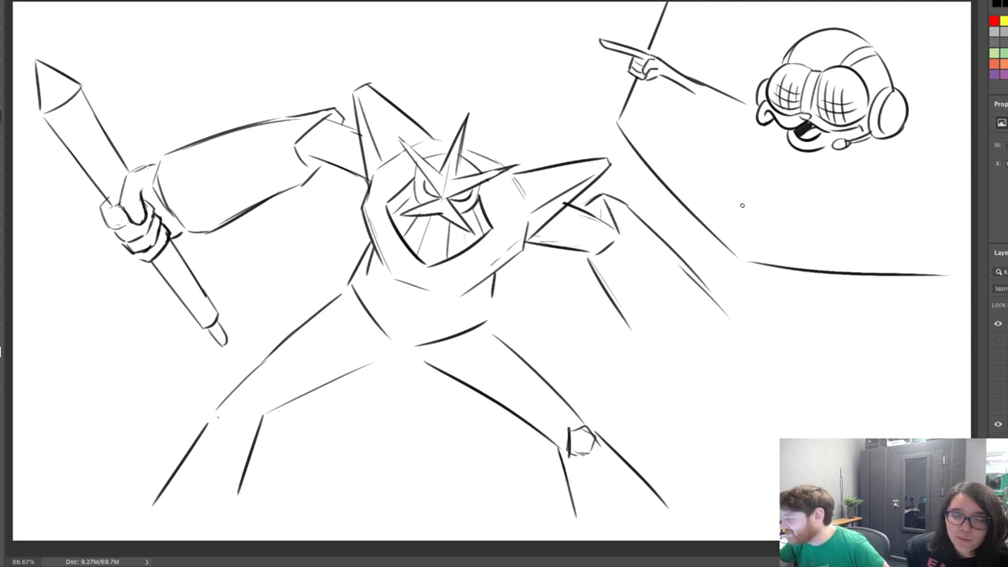
key("ctrl+z")
mouse_move(658, 58)
left_mouse_down()
mouse_move(717, 91)
mouse_move(722, 110)
mouse_move(740, 123)
left_mouse_up()
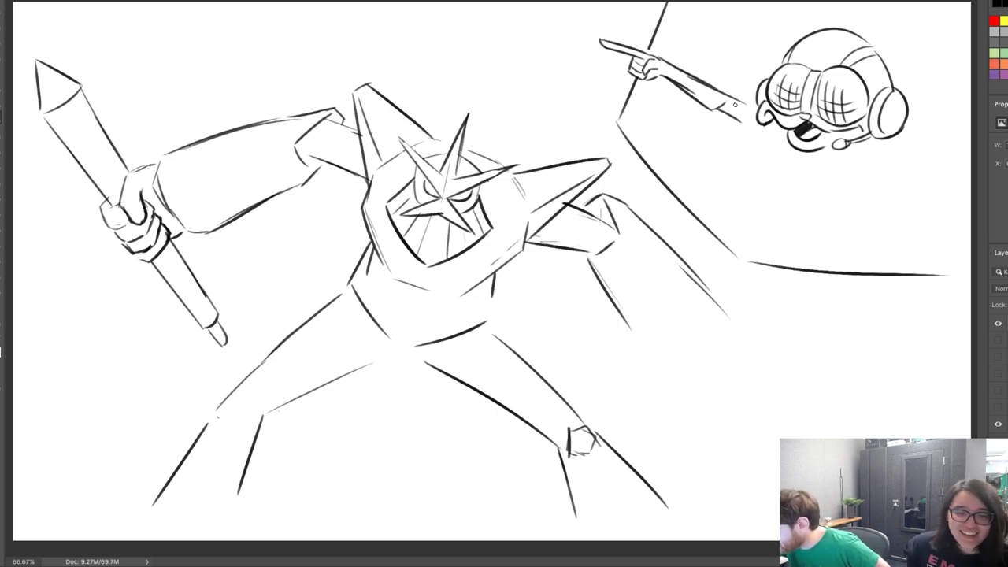
key("e")
left_click_drag(682, 80, 712, 92)
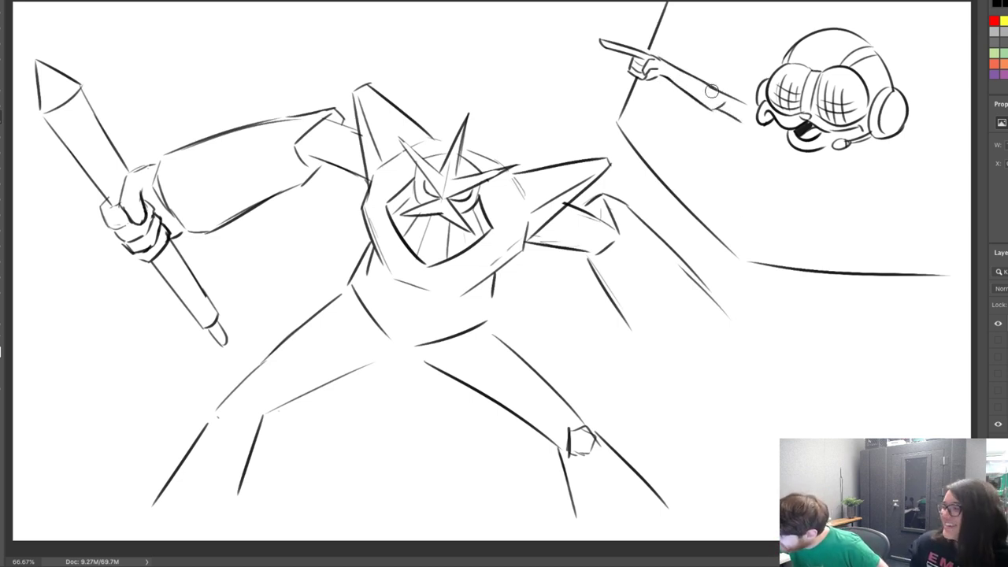
Draw a clenched fist with its forearm beneath the headset microphone
mouse_move(829, 189)
left_mouse_down()
mouse_move(850, 172)
mouse_move(830, 169)
mouse_move(833, 198)
mouse_move(846, 165)
mouse_move(857, 175)
left_mouse_up()
key("ctrl+z")
key("ctrl+z")
key("ctrl+z")
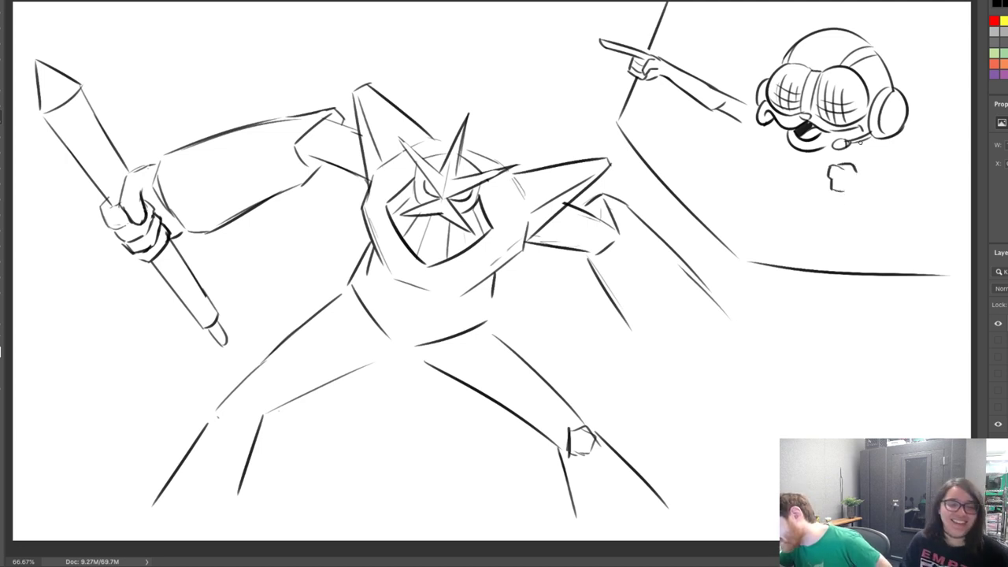
mouse_move(850, 190)
left_mouse_down()
mouse_move(894, 203)
mouse_move(897, 193)
mouse_move(894, 217)
left_mouse_up()
key("ctrl+z")
key("ctrl+z")
Add a cuff line across the pointing arm and draw the near shoulder with a striped sleeve
left_click_drag(715, 109, 729, 94)
key("ctrl+z")
key("ctrl+z")
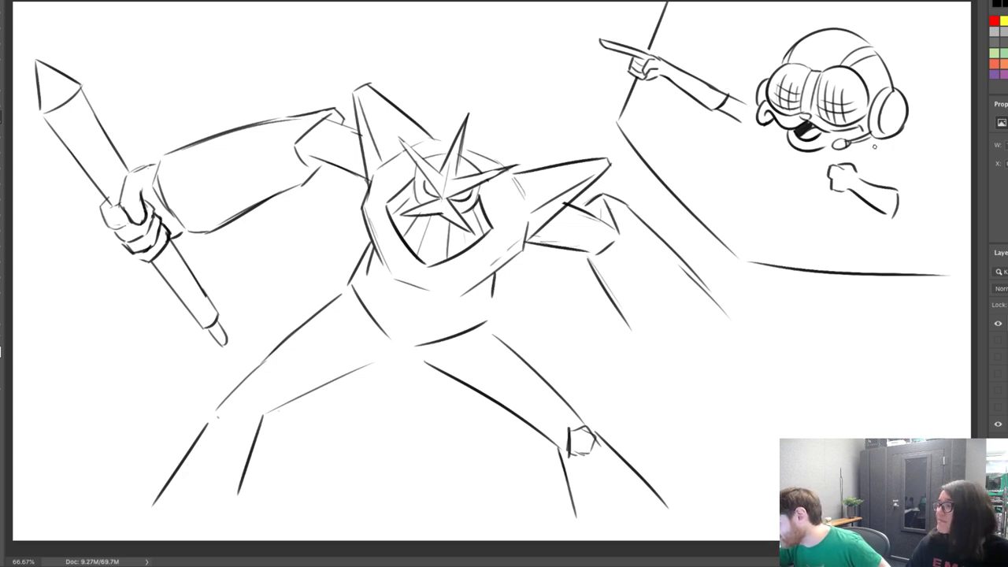
key("ctrl+z")
mouse_move(864, 149)
left_mouse_down()
mouse_move(896, 145)
mouse_move(923, 186)
mouse_move(906, 173)
mouse_move(914, 168)
left_mouse_up()
mouse_move(889, 158)
left_mouse_down()
mouse_move(902, 153)
mouse_move(909, 162)
mouse_move(893, 153)
mouse_move(905, 164)
left_mouse_up()
key("ctrl+z")
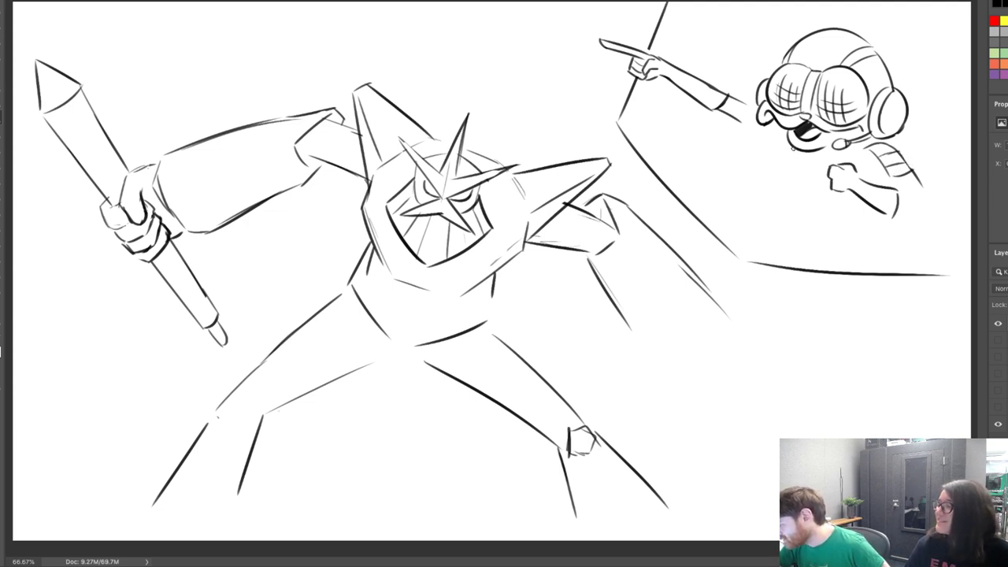
Draw a curved collar beneath the mouth and extend the pointing arm's lower edge toward the body
mouse_move(787, 147)
left_mouse_down()
mouse_move(825, 155)
mouse_move(813, 166)
mouse_move(861, 143)
mouse_move(857, 150)
left_mouse_up()
left_click_drag(740, 121, 771, 138)
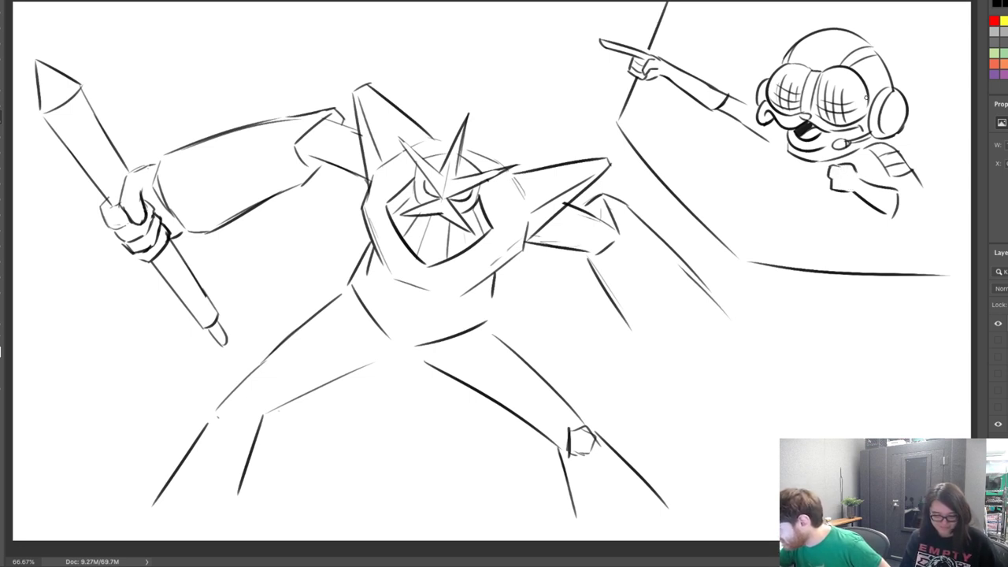
mouse_move(836, 168)
left_mouse_down()
mouse_move(853, 165)
mouse_move(854, 181)
left_mouse_up()
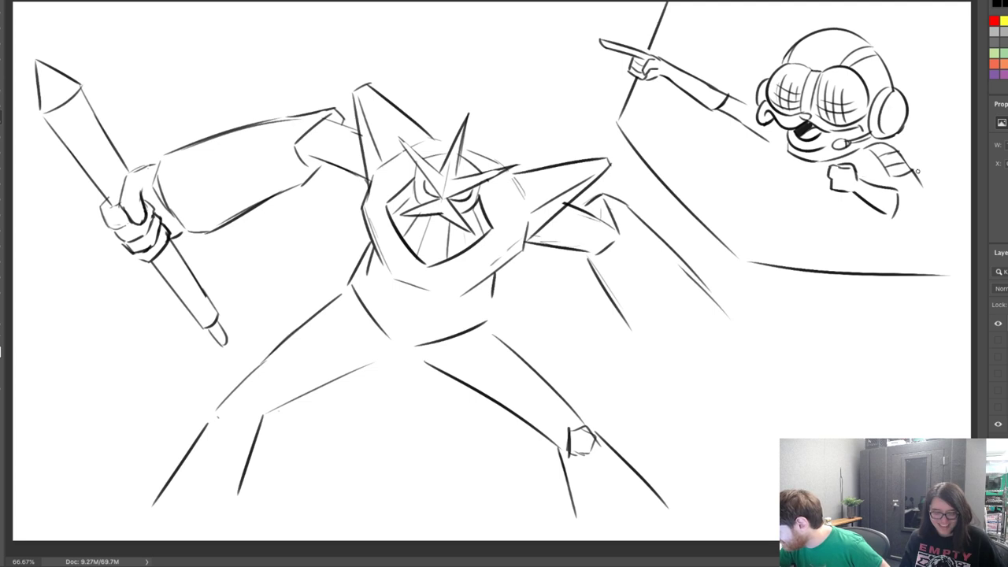
Draw the bent elbow that joins the striped sleeve to the fist's forearm
mouse_move(899, 217)
left_mouse_down()
mouse_move(924, 220)
mouse_move(912, 197)
mouse_move(930, 210)
mouse_move(915, 178)
mouse_move(928, 205)
left_mouse_up()
key("ctrl+z")
key("ctrl+z")
key("ctrl+z")
key("ctrl+z")
key("ctrl+z")
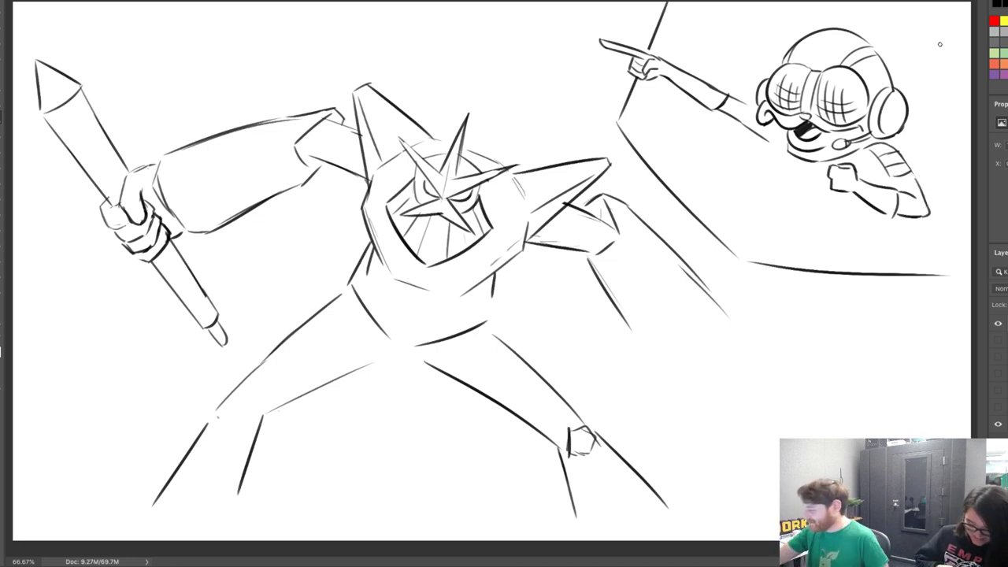
Rework the collar line into a continuous curve wrapping from the moustache's curl around the chin
left_click_drag(777, 132, 795, 163)
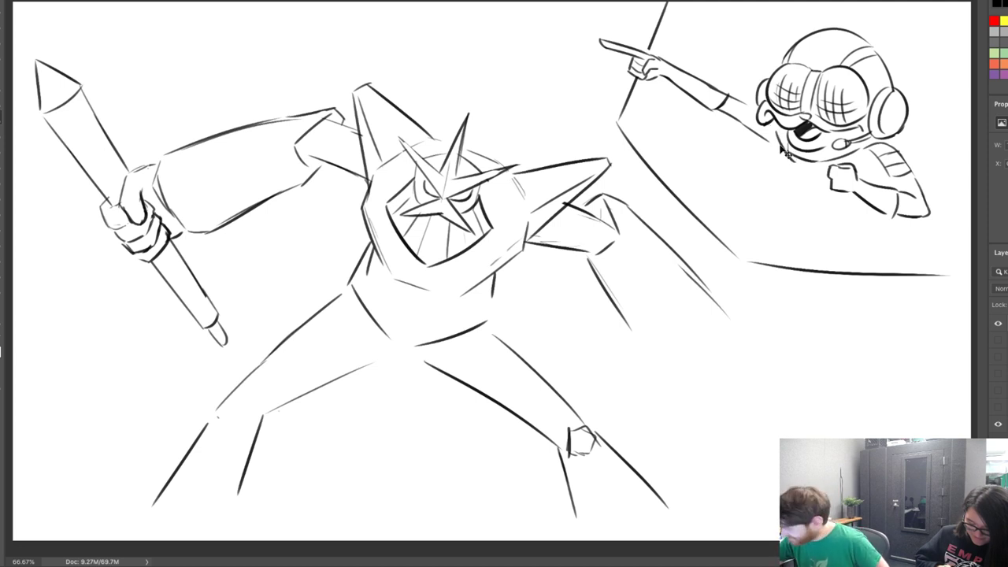
key("ctrl+z")
mouse_move(775, 125)
left_mouse_down()
mouse_move(790, 156)
mouse_move(797, 148)
mouse_move(802, 203)
left_mouse_up()
key("ctrl+z")
key("ctrl+z")
key("ctrl+z")
key("ctrl+z")
key("ctrl+z")
key("ctrl+z")
key("ctrl+z")
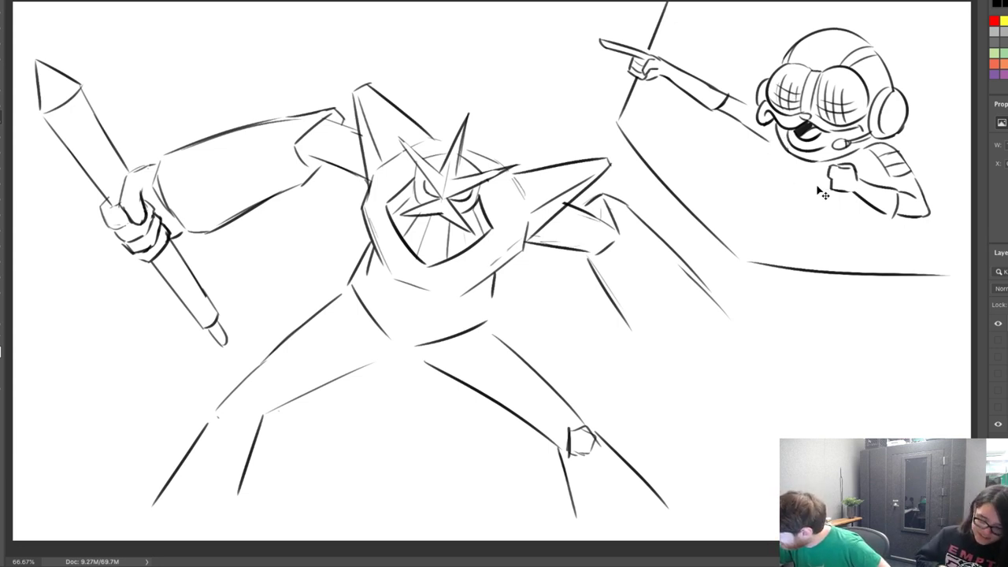
Draw the curved front edge of the torso running down from the pointing arm
left_click_drag(773, 148, 811, 230)
key("ctrl+z")
left_click_drag(769, 145, 804, 211)
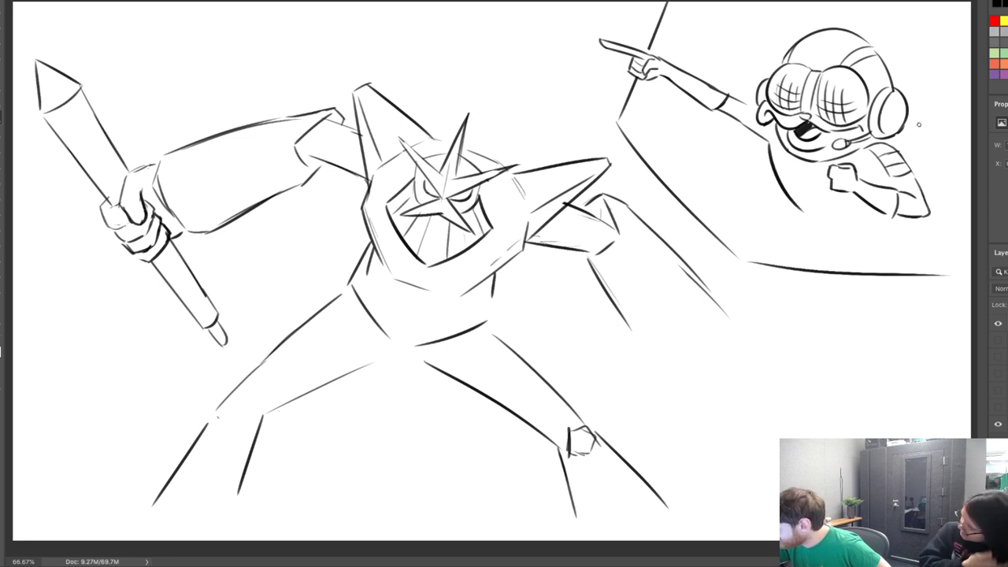
Draw two rounded insect wings, one behind the shoulder and one behind the top of the head
left_click_drag(907, 122, 972, 89)
key("ctrl+z")
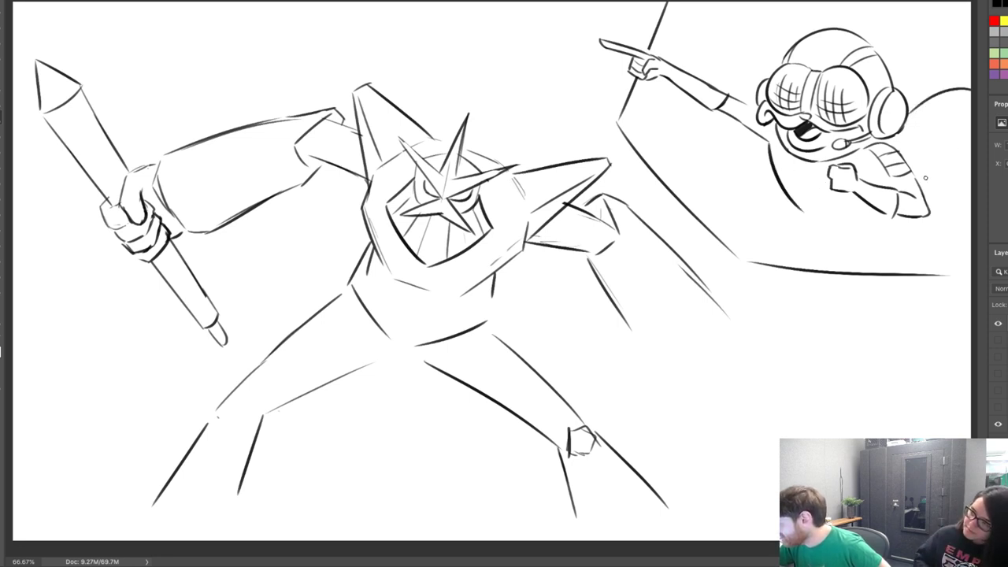
left_click_drag(923, 176, 973, 165)
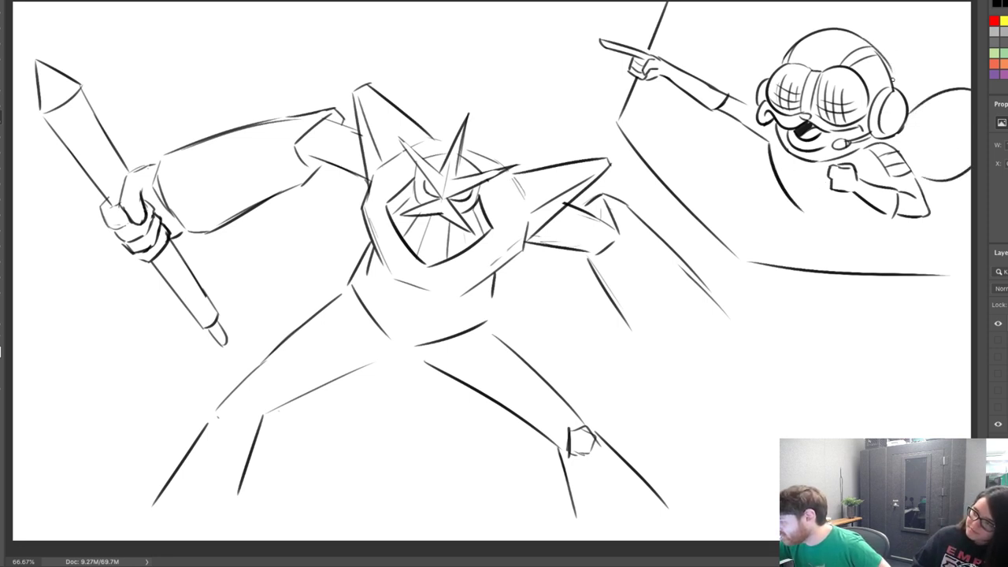
mouse_move(865, 38)
left_mouse_down()
mouse_move(916, 53)
mouse_move(908, 94)
left_mouse_up()
key("ctrl+z")
key("ctrl+z")
Add short flutter marks above both wings and reshape the pointing arm's sleeve near the cuff
left_click_drag(874, 17, 893, 13)
left_click_drag(876, 21, 897, 17)
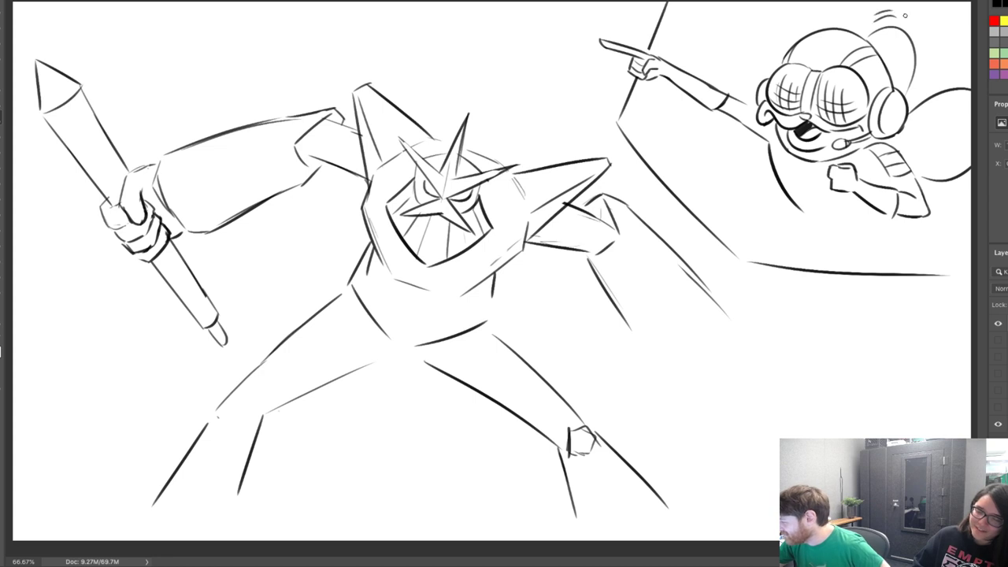
left_click_drag(942, 79, 959, 73)
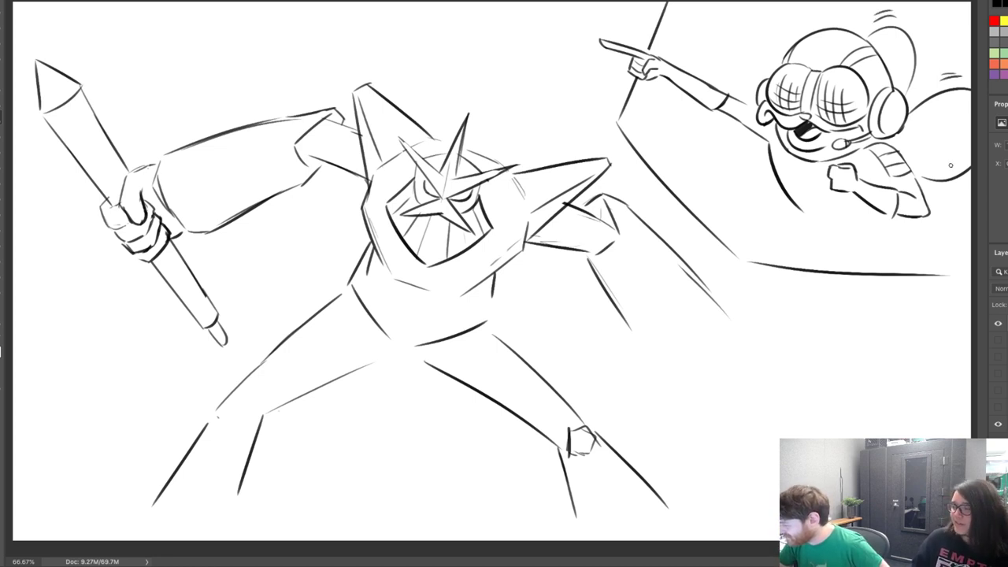
mouse_move(671, 83)
left_mouse_down()
mouse_move(708, 115)
mouse_move(731, 93)
left_mouse_up()
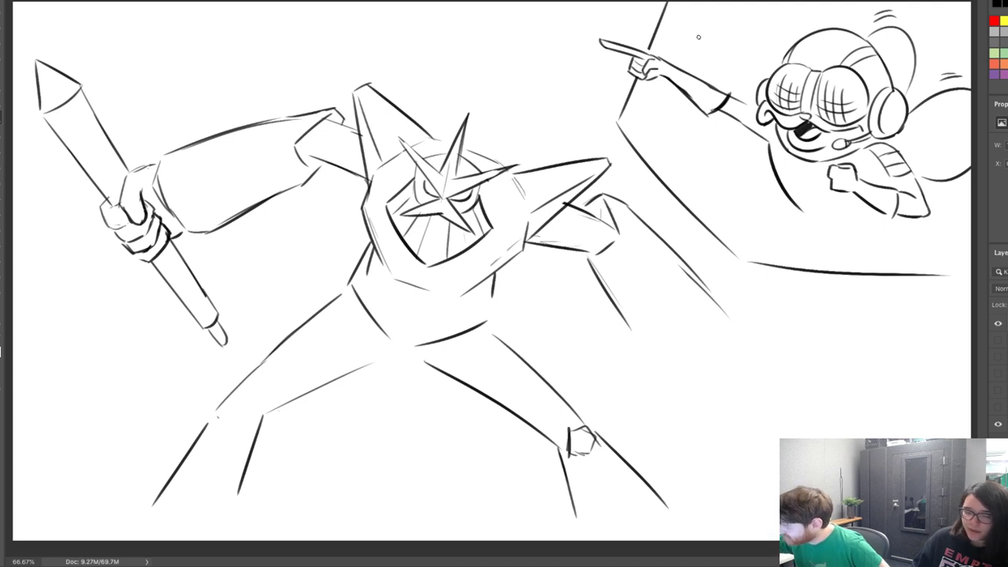
Draw straight speed lines inside the angular frame, above and below the pointing arm
mouse_move(687, 3)
left_mouse_down()
mouse_move(761, 56)
mouse_move(759, 43)
left_mouse_up()
left_click_drag(765, 1, 794, 22)
left_click_drag(690, 187, 758, 167)
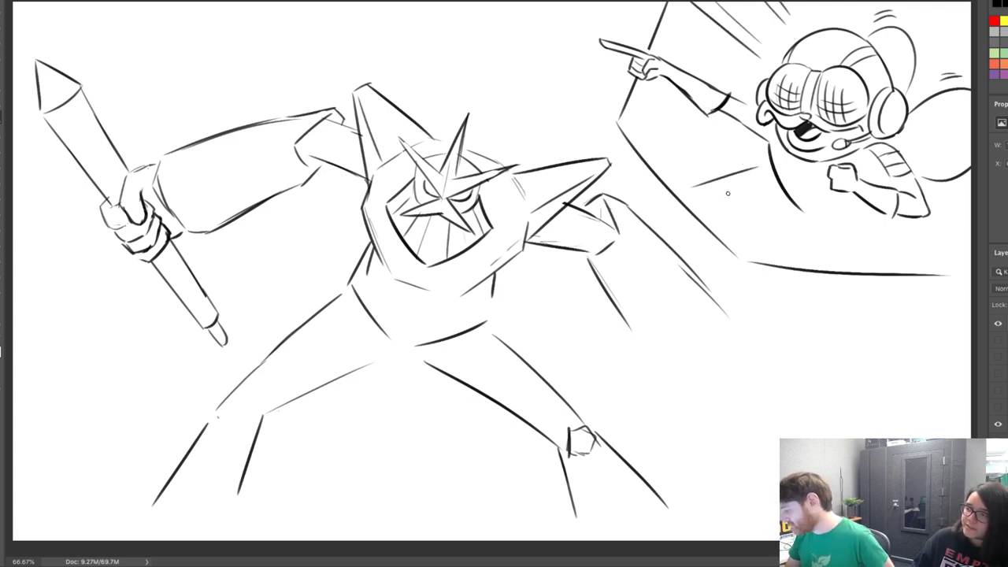
left_click_drag(704, 209, 758, 187)
Draw paired curved motion lines from the warrior's hood to the frame and erase their middle section
left_click_drag(482, 144, 525, 111)
mouse_move(525, 111)
left_mouse_down()
mouse_move(520, 132)
mouse_move(610, 110)
mouse_move(579, 133)
mouse_move(624, 92)
left_mouse_up()
key("ctrl+z")
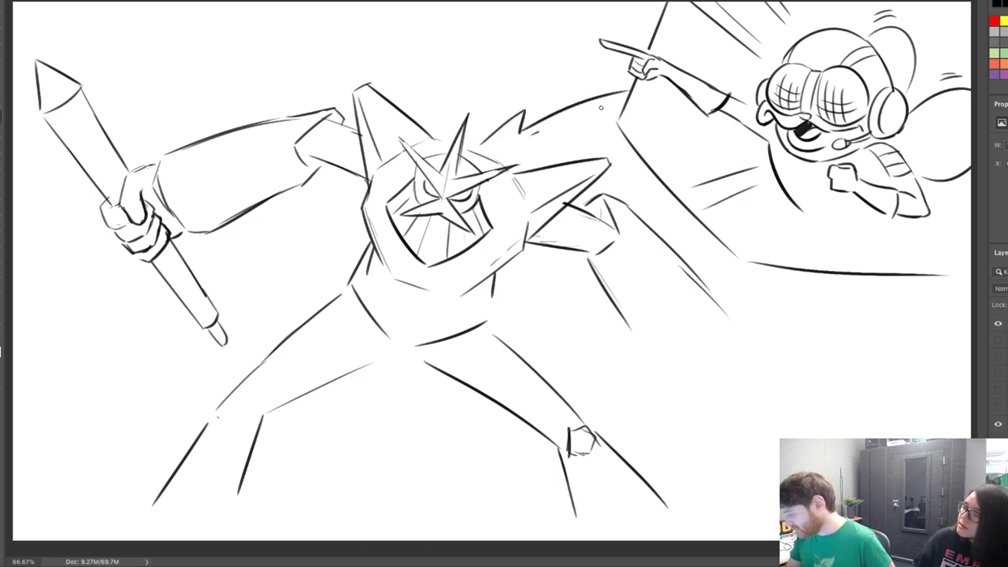
left_click_drag(539, 132, 632, 101)
mouse_move(478, 148)
left_mouse_down()
mouse_move(512, 130)
mouse_move(523, 136)
left_mouse_up()
key("e")
left_click_drag(545, 99, 547, 119)
key("b")
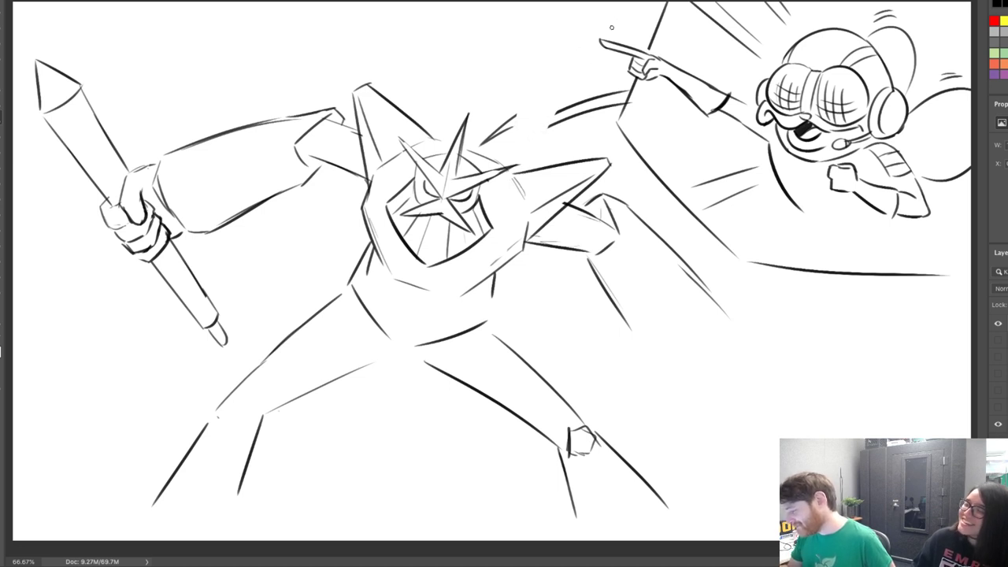
Join the curved motion lines between hood and frame into a zigzag lightning-bolt shape, and lengthen the lowered arm's outer line
mouse_move(509, 123)
left_mouse_down()
mouse_move(548, 96)
mouse_move(592, 102)
mouse_move(533, 118)
mouse_move(533, 140)
mouse_move(623, 97)
left_mouse_up()
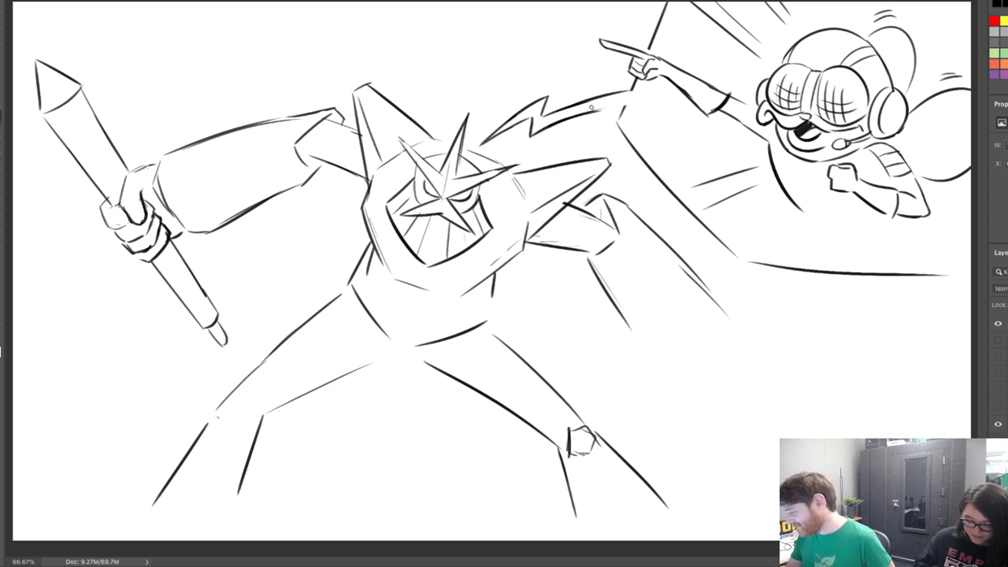
left_click_drag(590, 107, 612, 110)
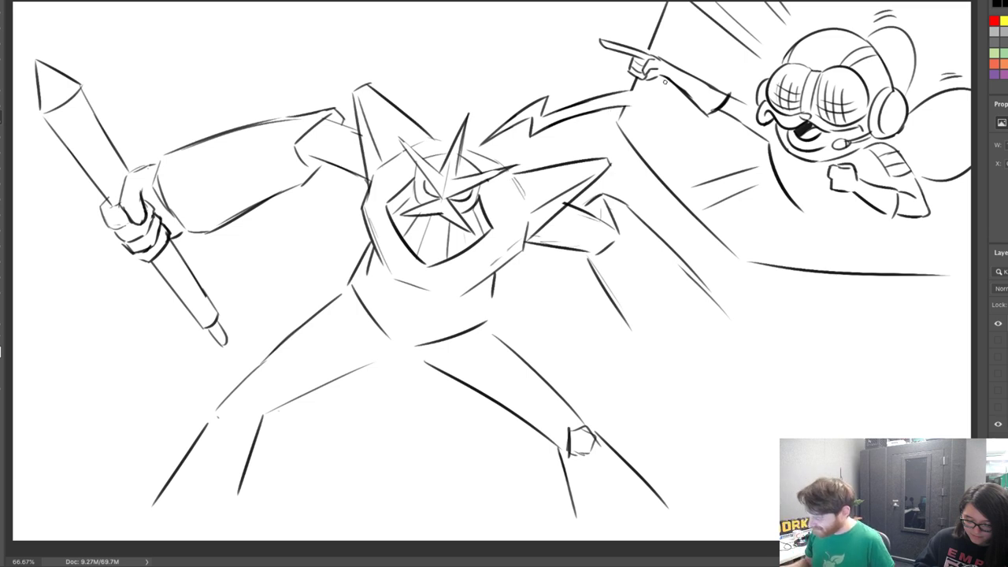
left_click_drag(701, 283, 746, 338)
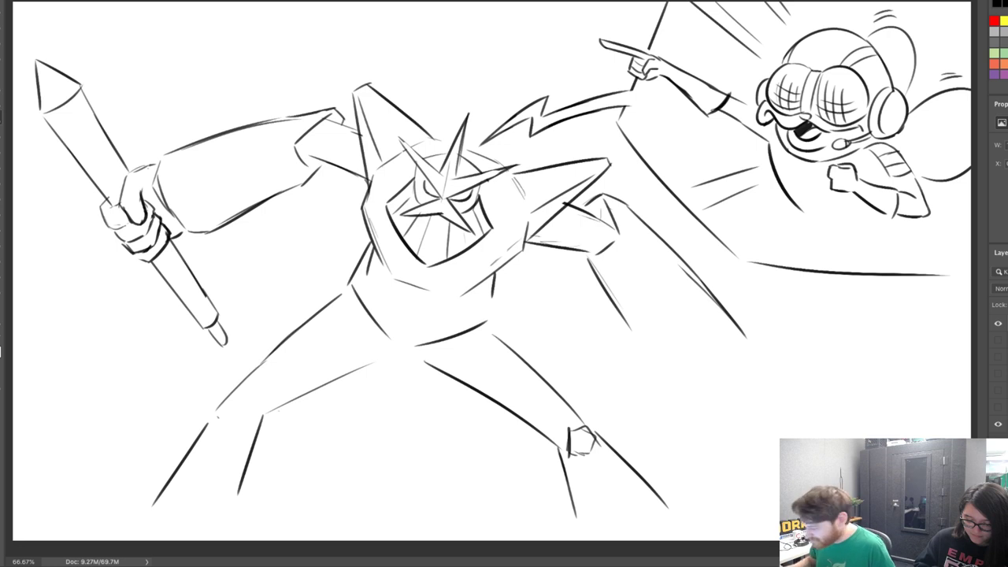
Sketch a rounded pelvis plate between the warrior's thighs in place of the old torso lines
left_click_drag(389, 315, 391, 359)
key("ctrl+z")
mouse_move(389, 315)
left_mouse_down()
mouse_move(390, 361)
mouse_move(433, 323)
left_mouse_up()
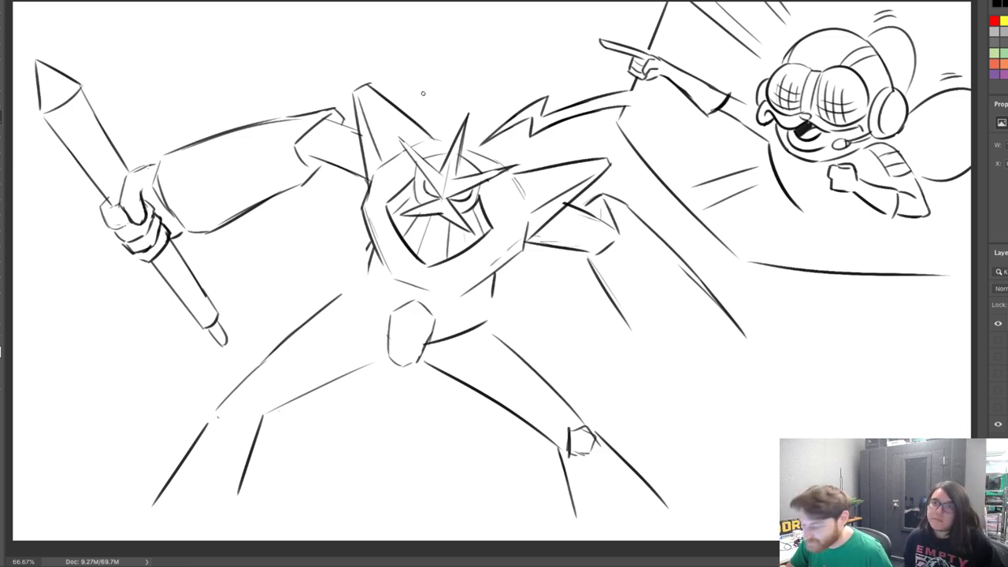
Redraw the lower rim of the warrior's hood as one continuous curve beneath the grinning mouth
mouse_move(372, 235)
left_mouse_down()
mouse_move(363, 276)
mouse_move(421, 293)
mouse_move(488, 267)
left_mouse_up()
key("ctrl+z")
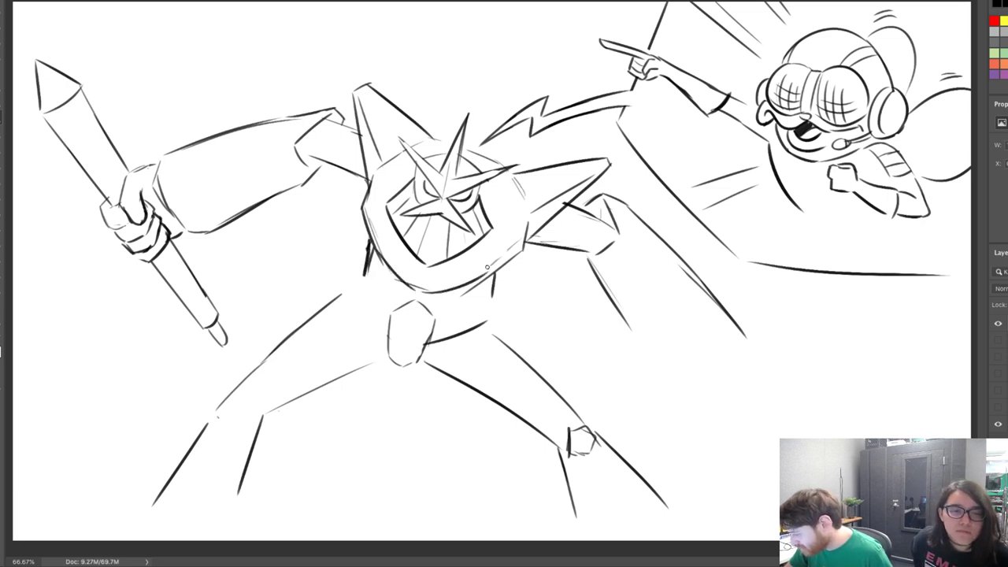
key("ctrl+z")
left_click_drag(427, 295, 514, 257)
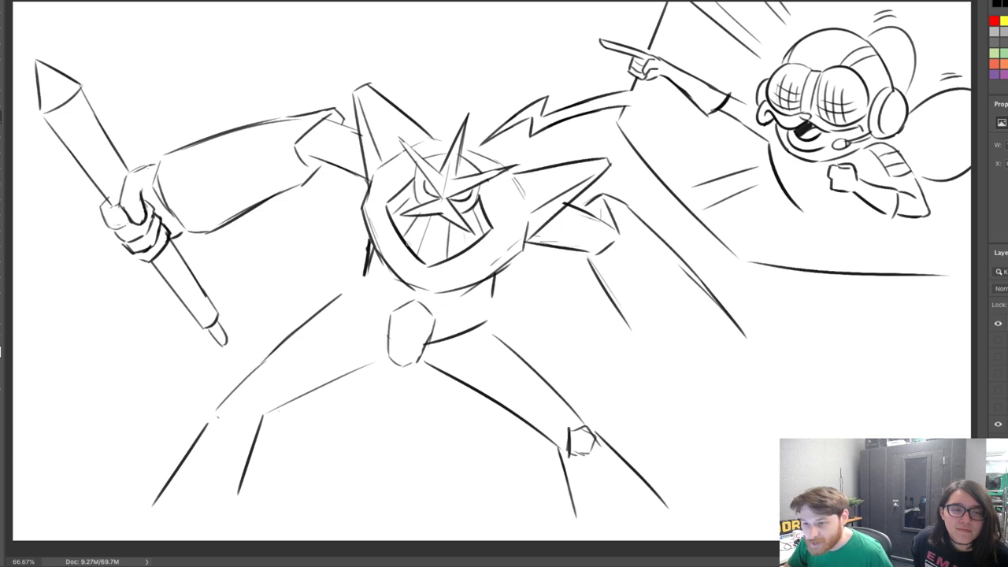
Draw the tapered waist lines below the hood and connect both hips to the tops of the thighs
mouse_move(432, 313)
left_mouse_down()
mouse_move(493, 296)
mouse_move(477, 300)
mouse_move(495, 327)
mouse_move(483, 293)
left_mouse_up()
key("ctrl+z")
key("ctrl+z")
key("ctrl+z")
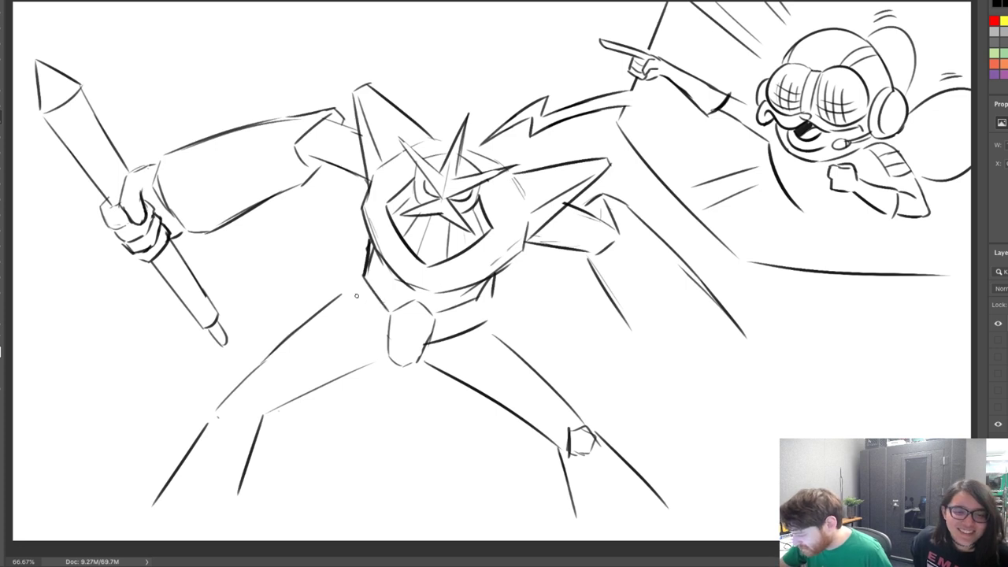
left_click_drag(357, 294, 385, 345)
mouse_move(358, 296)
left_mouse_down()
mouse_move(349, 300)
mouse_move(362, 304)
mouse_move(363, 274)
left_mouse_up()
mouse_move(485, 326)
left_mouse_down()
mouse_move(504, 329)
mouse_move(520, 359)
left_mouse_up()
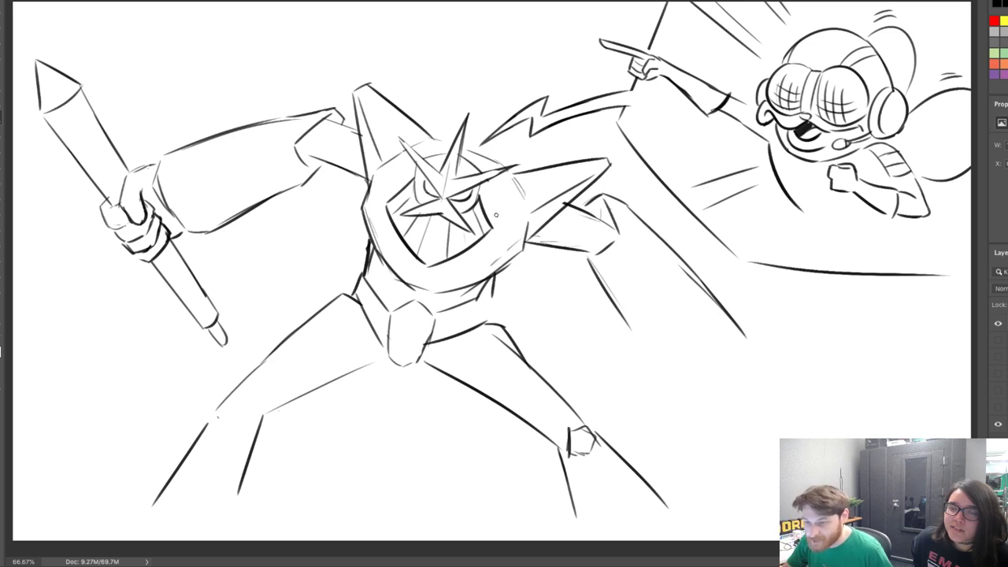
Replace the thigh below the raised weapon with a shorter angular shape and a doubled upper contour
key("e")
mouse_move(331, 342)
left_mouse_down()
mouse_move(308, 320)
mouse_move(318, 371)
mouse_move(336, 374)
mouse_move(221, 405)
mouse_move(311, 400)
mouse_move(299, 401)
mouse_move(367, 362)
left_mouse_up()
key("ctrl+z")
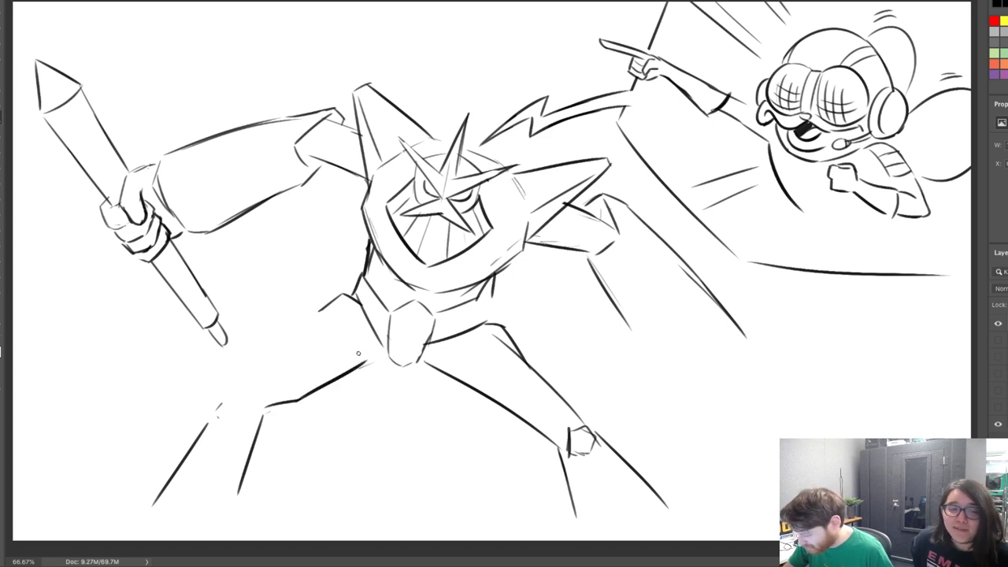
mouse_move(257, 402)
left_mouse_down()
mouse_move(253, 381)
mouse_move(335, 308)
left_mouse_up()
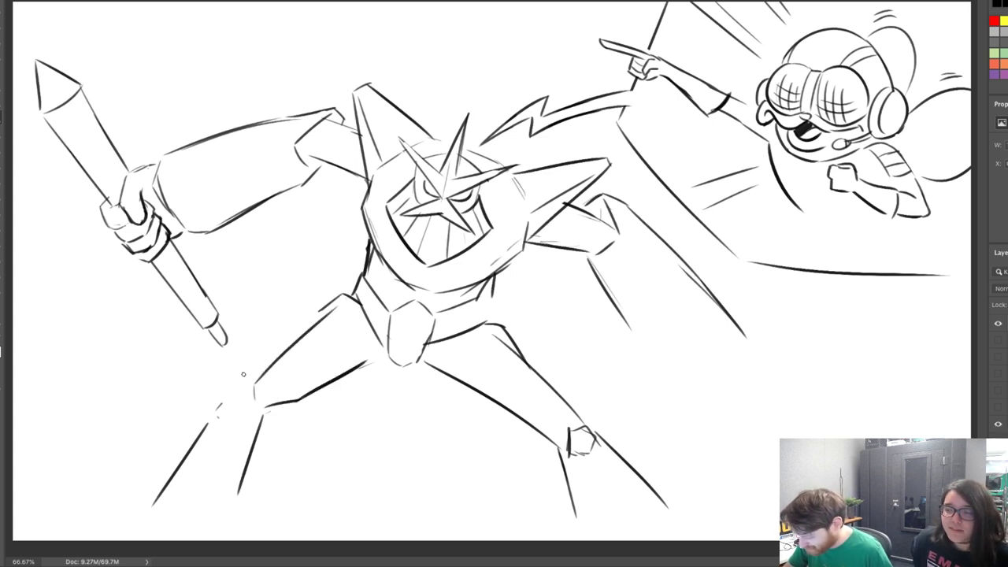
left_click_drag(243, 374, 327, 299)
key("ctrl+z")
left_click_drag(240, 370, 350, 286)
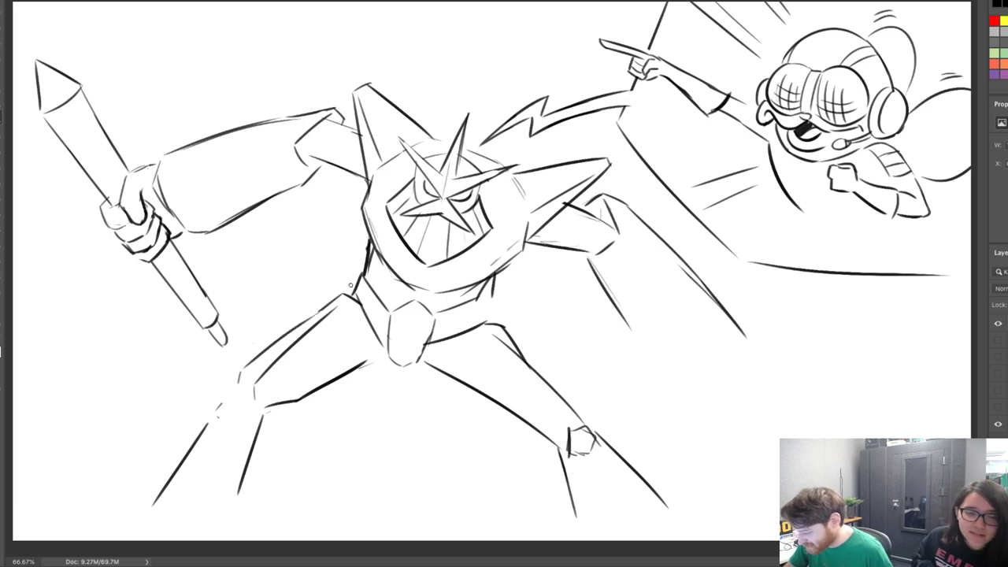
Draw a fuller, curved underside contour for the opposite thigh, from the crotch towards the pentagonal kneecap
left_click_drag(431, 365, 477, 414)
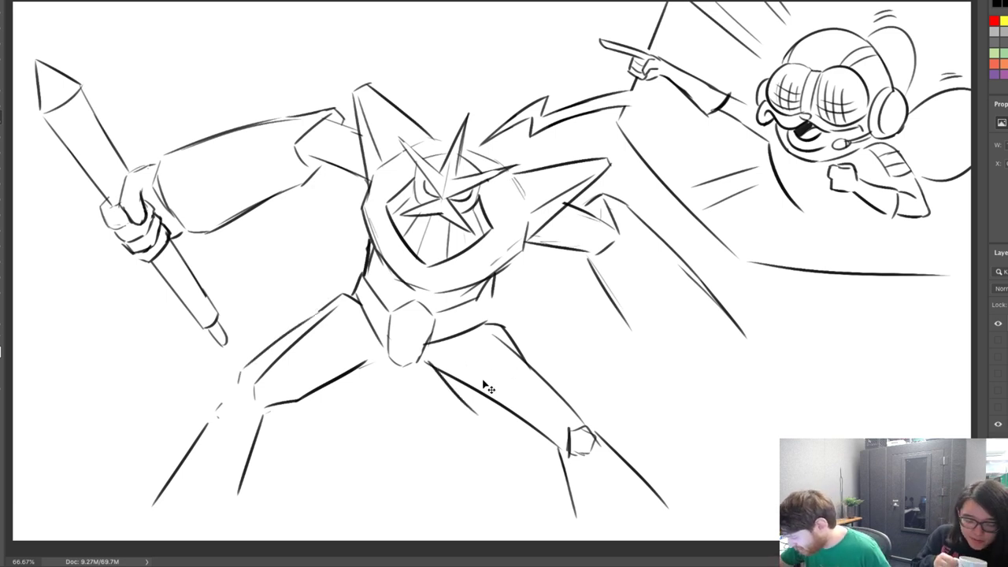
key("ctrl+z")
mouse_move(433, 361)
left_mouse_down()
mouse_move(439, 376)
mouse_move(540, 436)
left_mouse_up()
key("ctrl+z")
left_click_drag(435, 364, 533, 446)
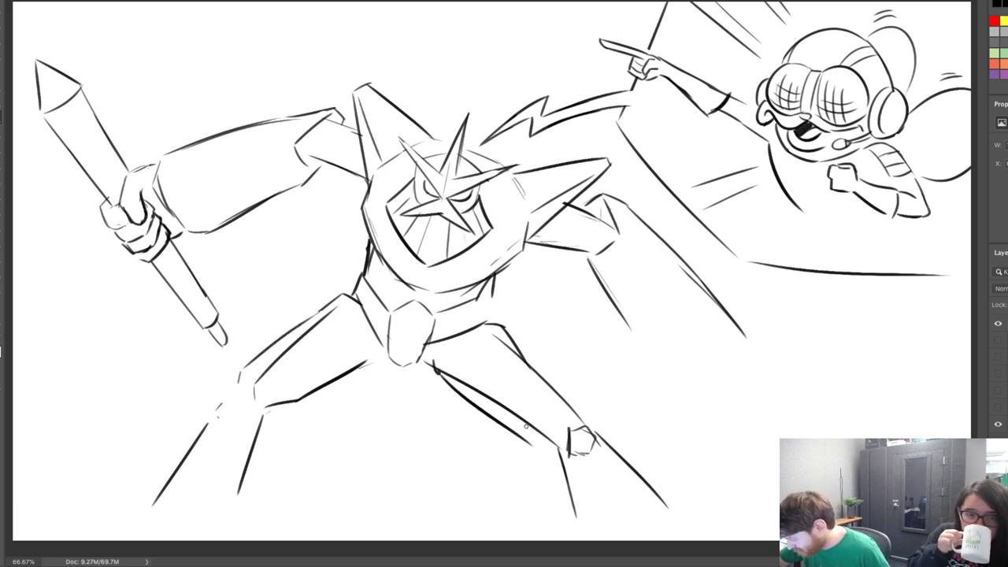
Add an inner crease to that thigh and replace its old straight lines with a bulging upper edge reaching the knee
left_click_drag(483, 360, 546, 411)
key("e")
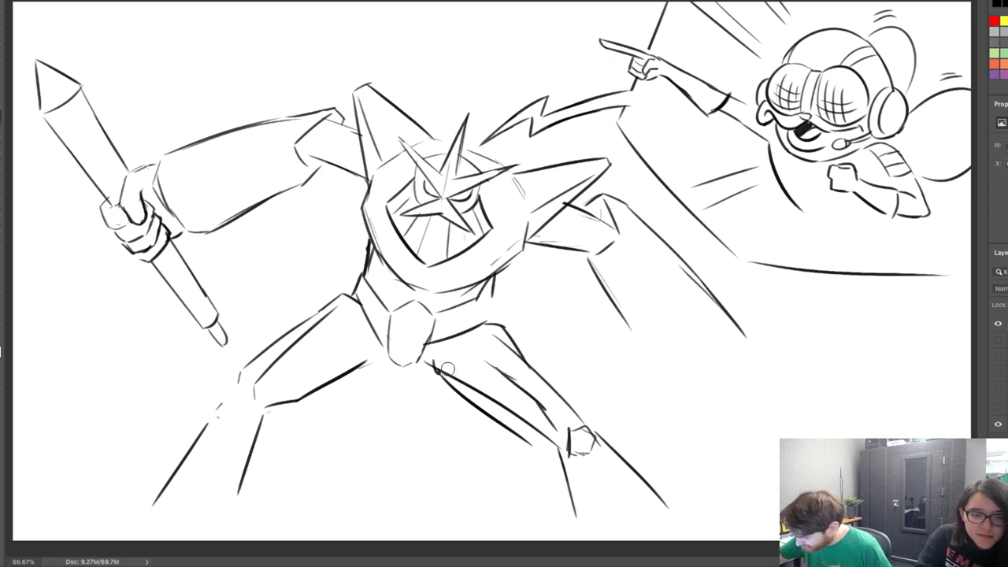
left_click_drag(447, 369, 544, 433)
left_click_drag(517, 349, 569, 405)
key("b")
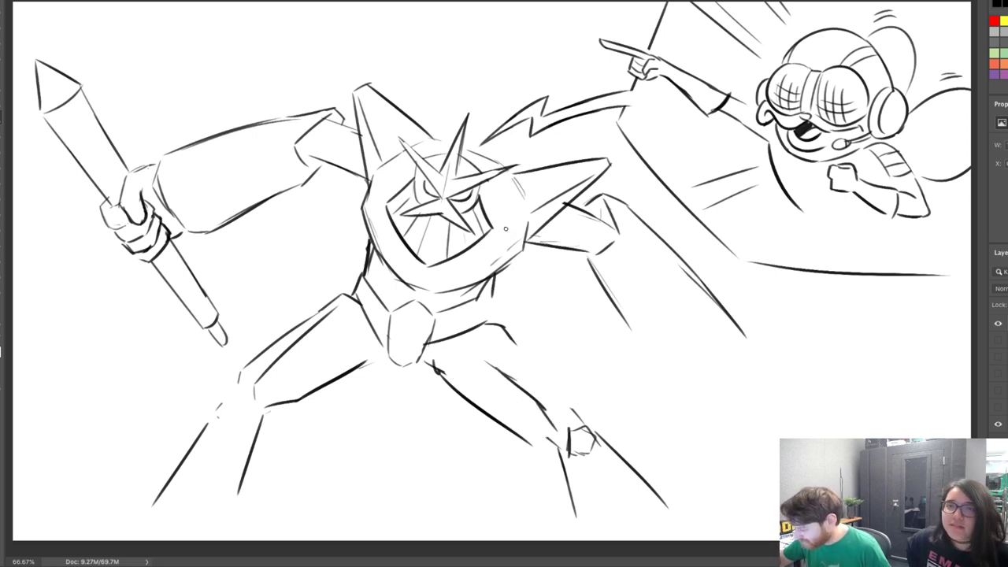
mouse_move(506, 329)
left_mouse_down()
mouse_move(571, 391)
mouse_move(583, 422)
left_mouse_up()
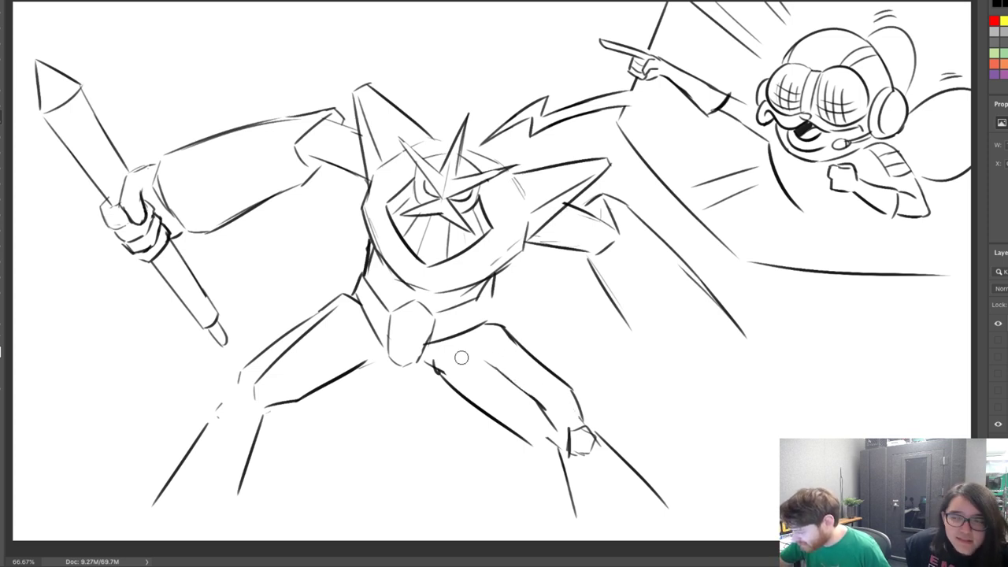
Rework the pelvis plate's side edge, and erase the plate together with the waist curve beside it
mouse_move(442, 364)
left_mouse_down()
mouse_move(426, 318)
mouse_move(422, 361)
left_mouse_up()
key("b")
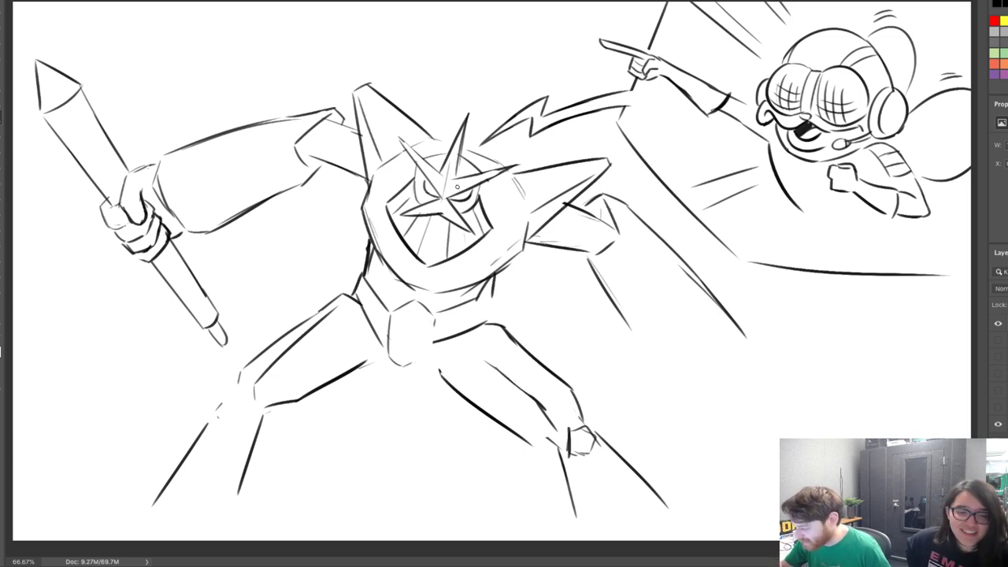
left_click_drag(432, 319, 424, 365)
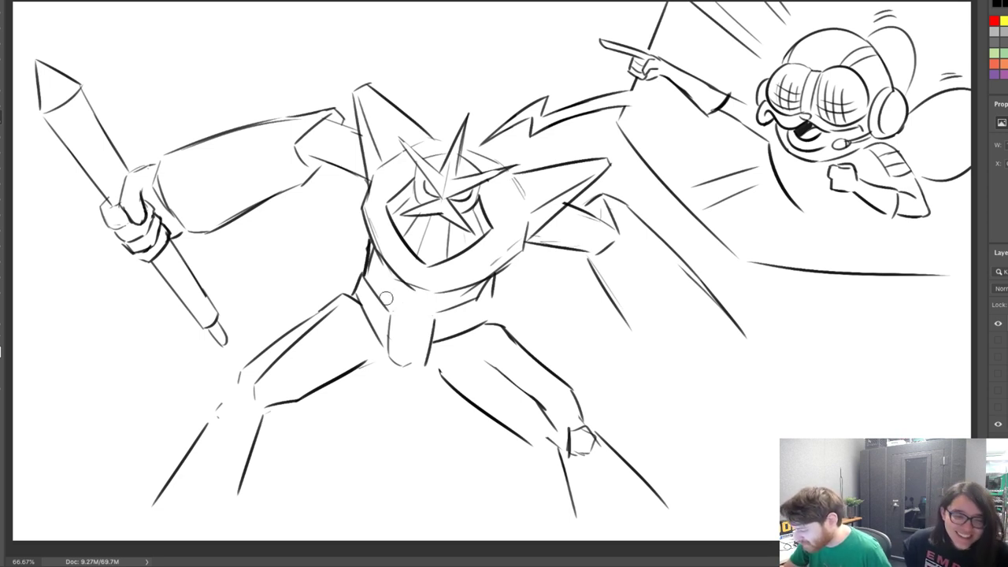
mouse_move(386, 299)
left_mouse_down()
mouse_move(394, 354)
mouse_move(419, 360)
mouse_move(467, 336)
left_mouse_up()
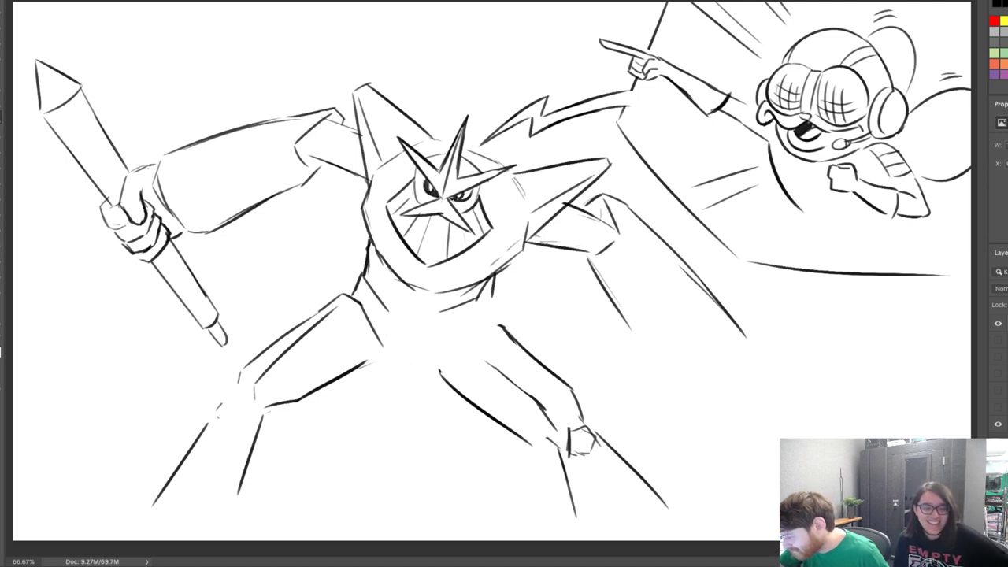
Shade the warrior with dark glaring eyes, a hatched hood spike near the raised arm, and black fills inside both sleeve openings
left_click_drag(460, 197, 471, 192)
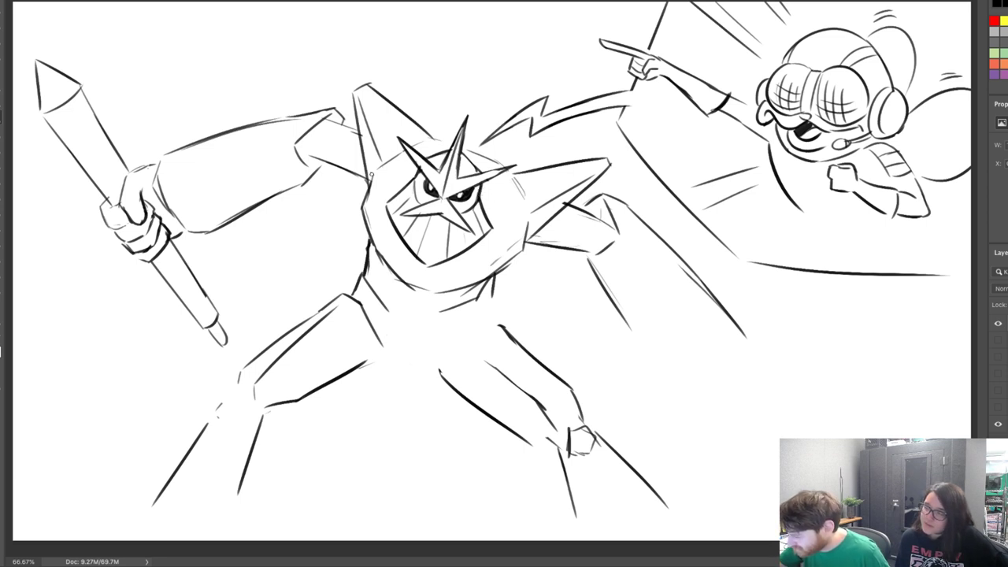
mouse_move(383, 162)
left_mouse_down()
mouse_move(370, 180)
mouse_move(364, 148)
mouse_move(363, 164)
mouse_move(298, 162)
mouse_move(304, 156)
left_mouse_up()
mouse_move(321, 120)
left_mouse_down()
mouse_move(298, 157)
mouse_move(307, 132)
mouse_move(330, 123)
left_mouse_up()
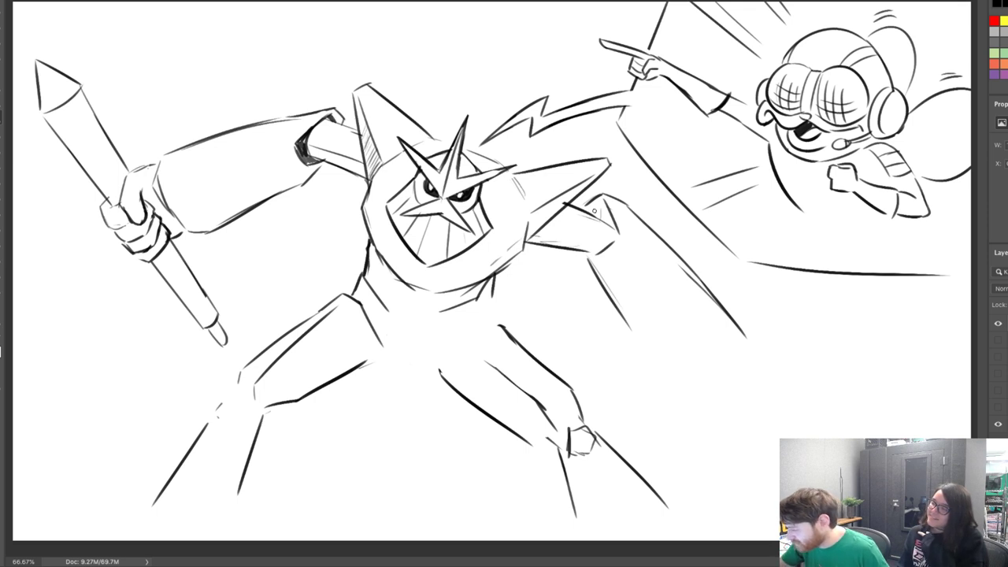
mouse_move(589, 204)
left_mouse_down()
mouse_move(612, 212)
mouse_move(616, 233)
mouse_move(612, 223)
left_mouse_up()
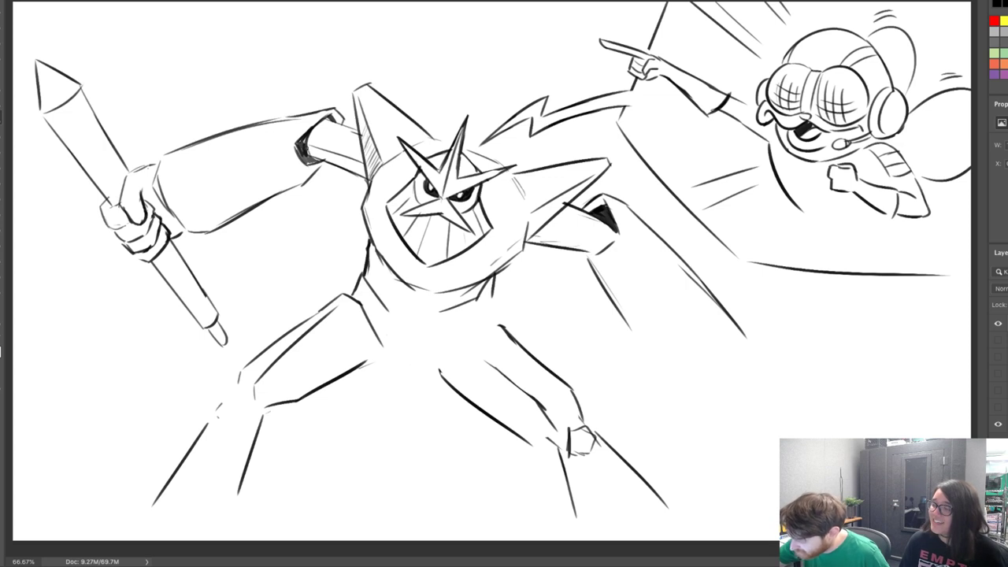
left_click_drag(305, 143, 311, 160)
Draw a long crease line along the raised arm's sleeve and another down the lowered forearm
mouse_move(329, 115)
left_mouse_down()
mouse_move(304, 143)
mouse_move(313, 132)
mouse_move(317, 175)
mouse_move(172, 178)
mouse_move(283, 143)
left_mouse_up()
key("ctrl+z")
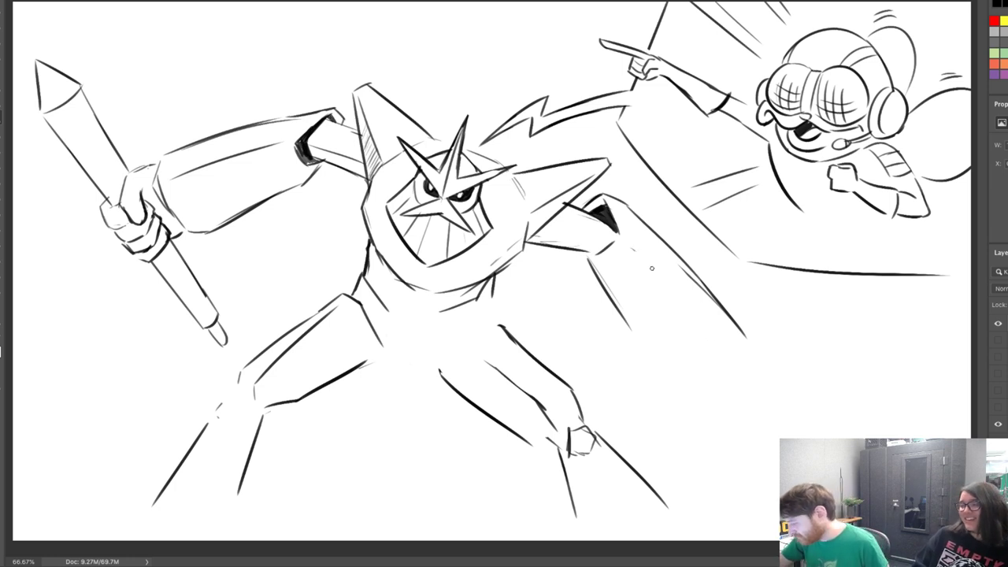
left_click_drag(635, 251, 713, 342)
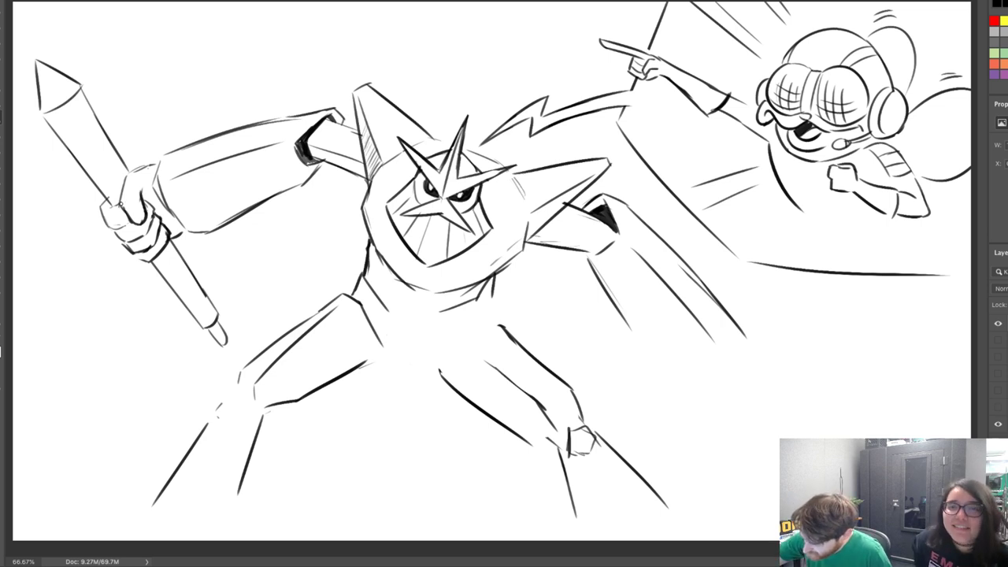
Firm up the weapon-gripping hand and sleeve cuff, and widen the weapon's body with angular side edges and a marked tip
mouse_move(126, 197)
left_mouse_down()
mouse_move(140, 195)
mouse_move(110, 222)
mouse_move(118, 228)
left_mouse_up()
mouse_move(142, 190)
left_mouse_down()
mouse_move(158, 167)
mouse_move(154, 207)
mouse_move(181, 233)
mouse_move(162, 232)
mouse_move(187, 215)
mouse_move(158, 187)
left_mouse_up()
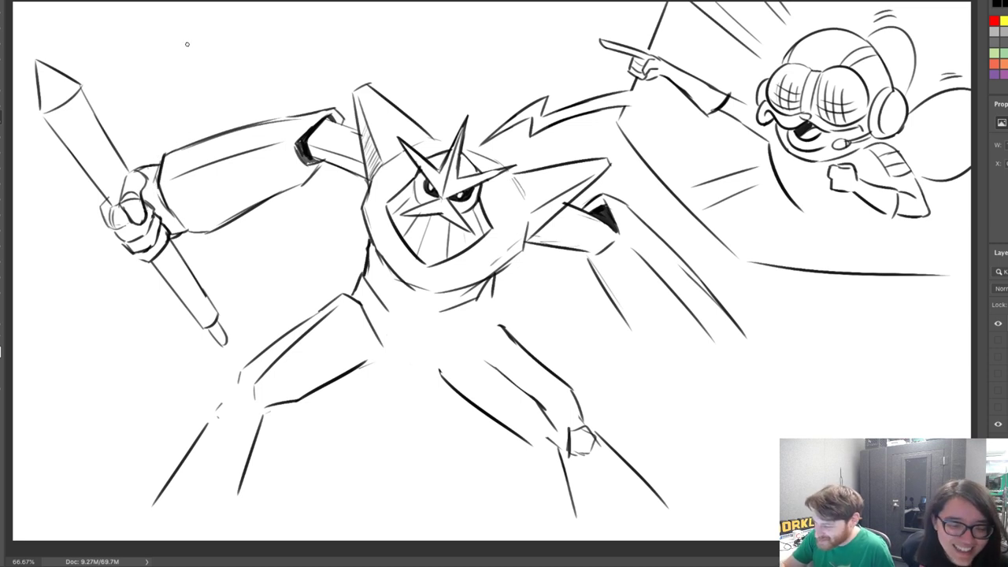
left_click_drag(59, 142, 92, 192)
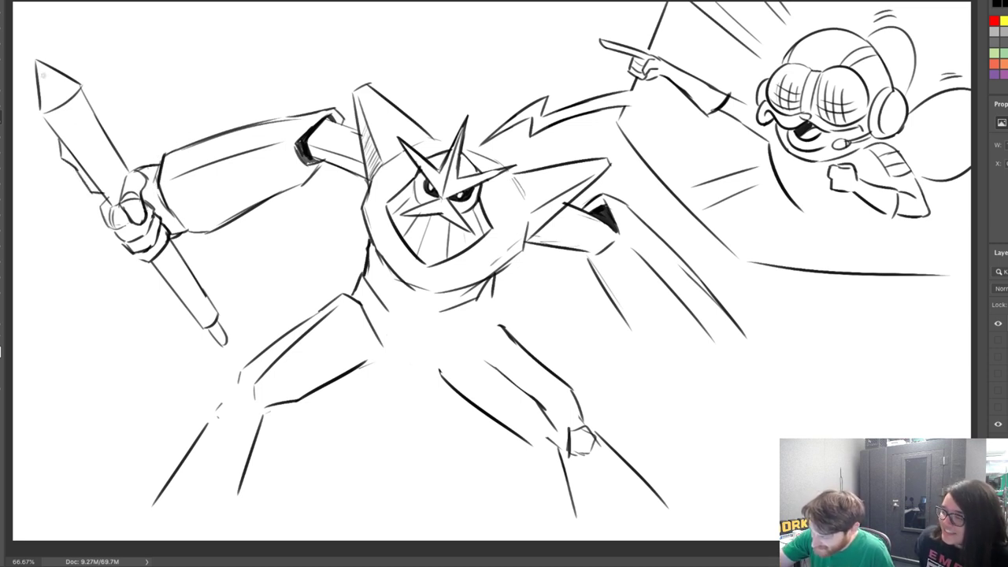
left_click_drag(81, 85, 112, 148)
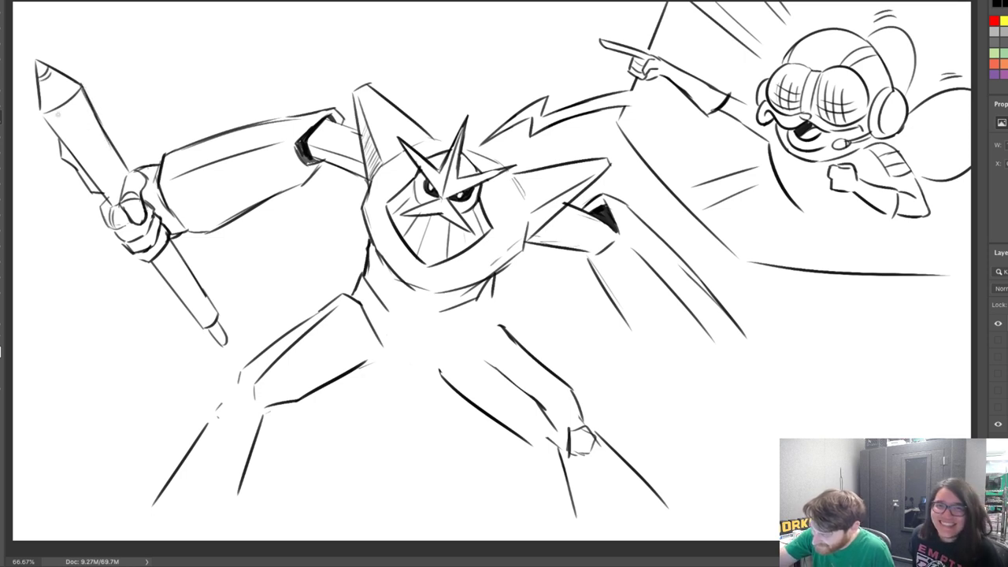
mouse_move(41, 116)
left_mouse_down()
mouse_move(62, 142)
mouse_move(59, 107)
mouse_move(112, 139)
left_mouse_up()
left_click_drag(86, 93, 126, 164)
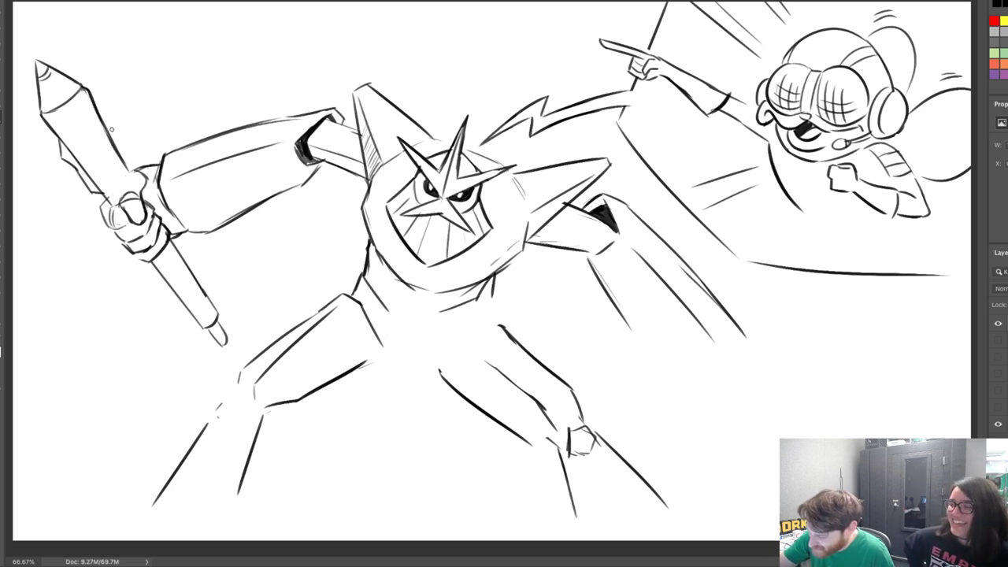
Add wrist contours and dark shading to the gripping hand, and redraw the rounded pelvis plate between the thighs
mouse_move(120, 194)
left_mouse_down()
mouse_move(137, 170)
mouse_move(150, 185)
left_mouse_up()
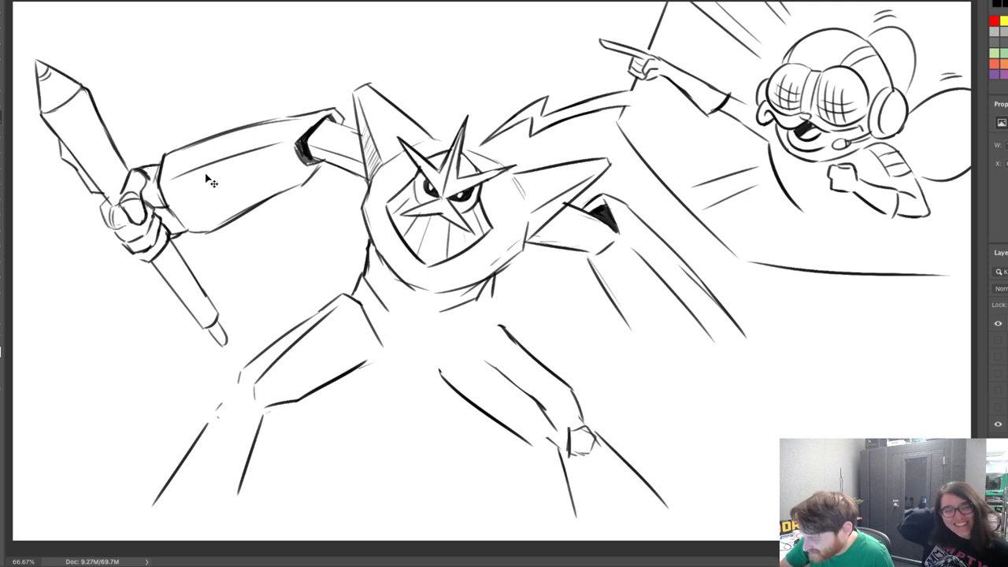
mouse_move(141, 226)
left_mouse_down()
mouse_move(157, 250)
mouse_move(189, 232)
left_mouse_up()
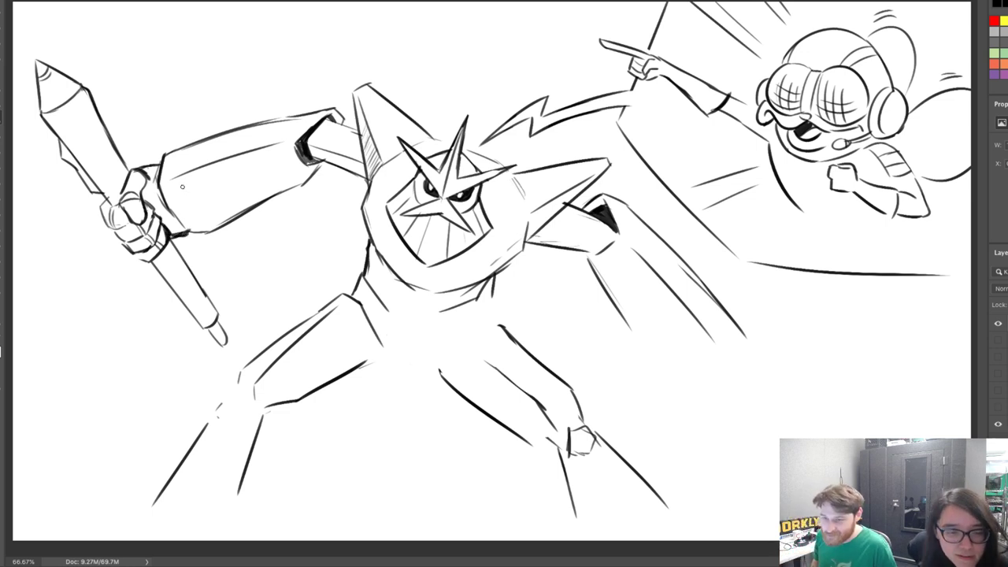
mouse_move(395, 321)
left_mouse_down()
mouse_move(417, 300)
mouse_move(433, 308)
mouse_move(439, 332)
mouse_move(431, 358)
mouse_move(394, 349)
left_mouse_up()
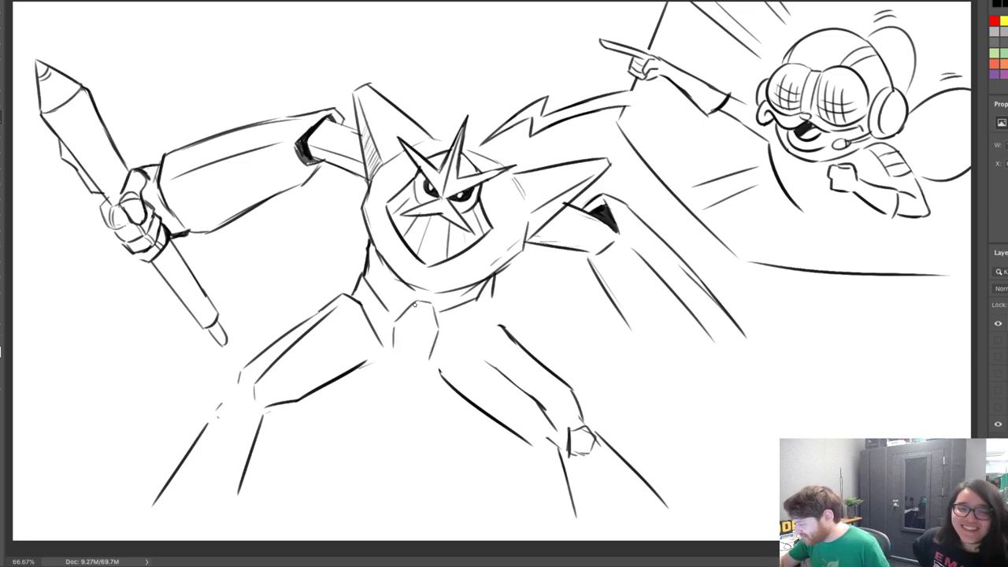
Draw a wide, curved-edged gauntlet around the lowered forearm, with a double curved band across the arm
mouse_move(678, 252)
left_mouse_down()
mouse_move(726, 227)
mouse_move(850, 340)
left_mouse_up()
key("ctrl+z")
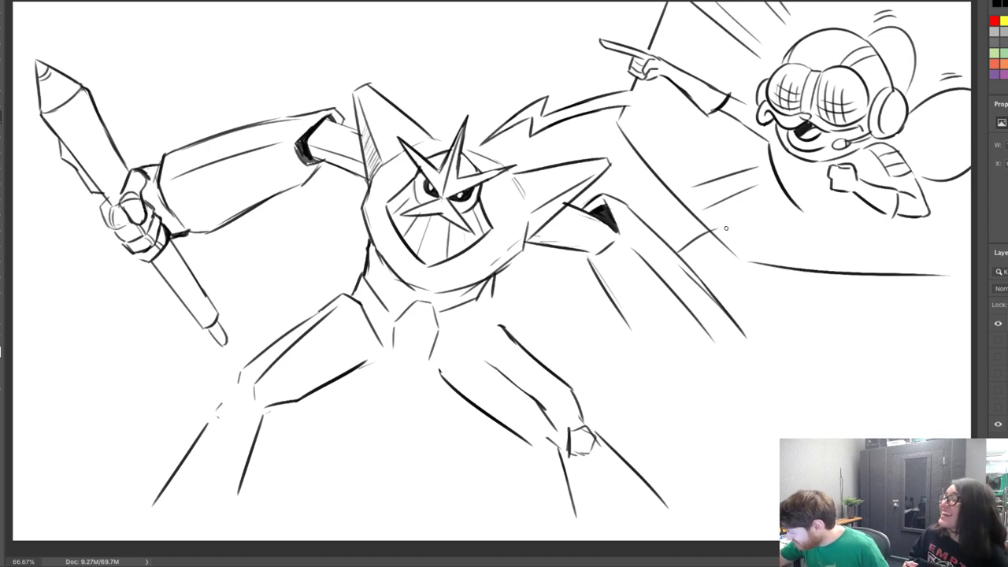
left_click_drag(726, 228, 820, 343)
mouse_move(609, 302)
left_mouse_down()
mouse_move(596, 323)
mouse_move(600, 343)
mouse_move(664, 433)
left_mouse_up()
mouse_move(615, 326)
left_mouse_down()
mouse_move(616, 341)
mouse_move(694, 263)
mouse_move(626, 352)
mouse_move(712, 261)
mouse_move(695, 272)
left_mouse_up()
key("e")
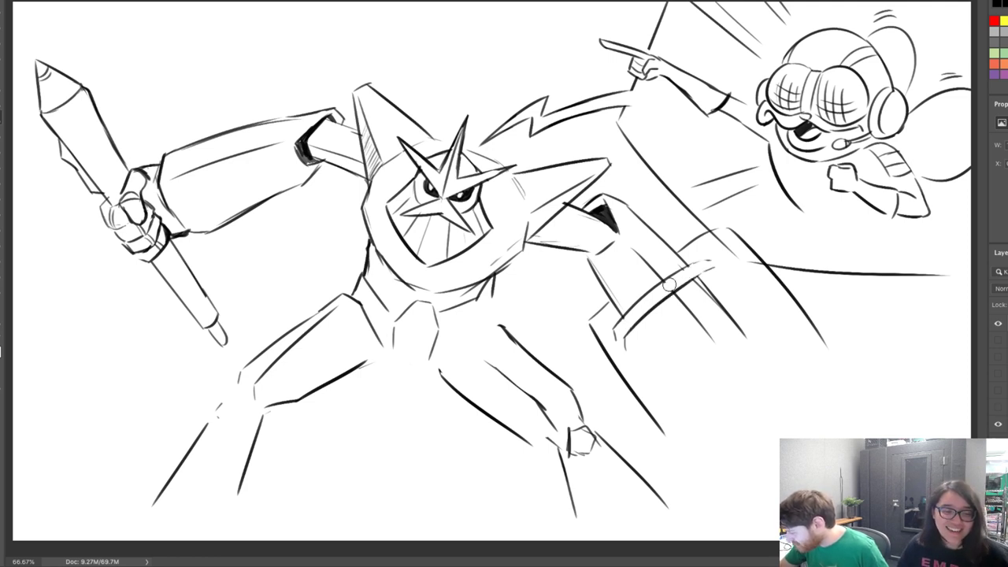
Extend the lowered forearm's lines past the band and sketch a clenched fist with folded fingers at its end
left_click_drag(658, 380, 637, 343)
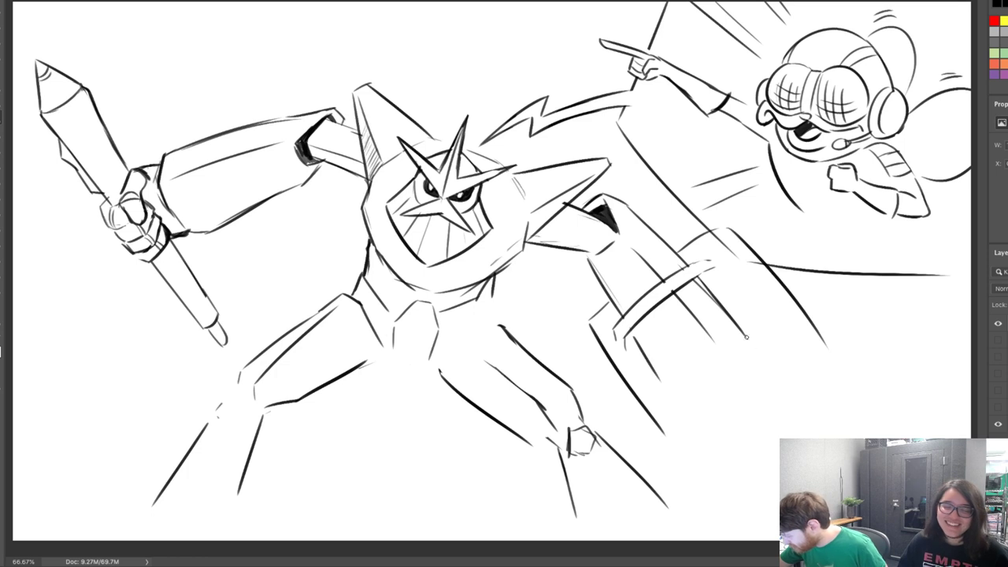
left_click_drag(688, 390, 712, 372)
left_click_drag(754, 347, 752, 360)
mouse_move(759, 361)
left_mouse_down()
mouse_move(776, 374)
mouse_move(768, 385)
mouse_move(726, 386)
left_mouse_up()
mouse_move(718, 398)
left_mouse_down()
mouse_move(721, 408)
mouse_move(761, 392)
mouse_move(745, 373)
mouse_move(722, 411)
mouse_move(762, 390)
mouse_move(748, 349)
mouse_move(757, 350)
mouse_move(778, 404)
mouse_move(761, 427)
mouse_move(711, 418)
mouse_move(734, 442)
mouse_move(752, 431)
mouse_move(709, 447)
mouse_move(735, 447)
left_mouse_up()
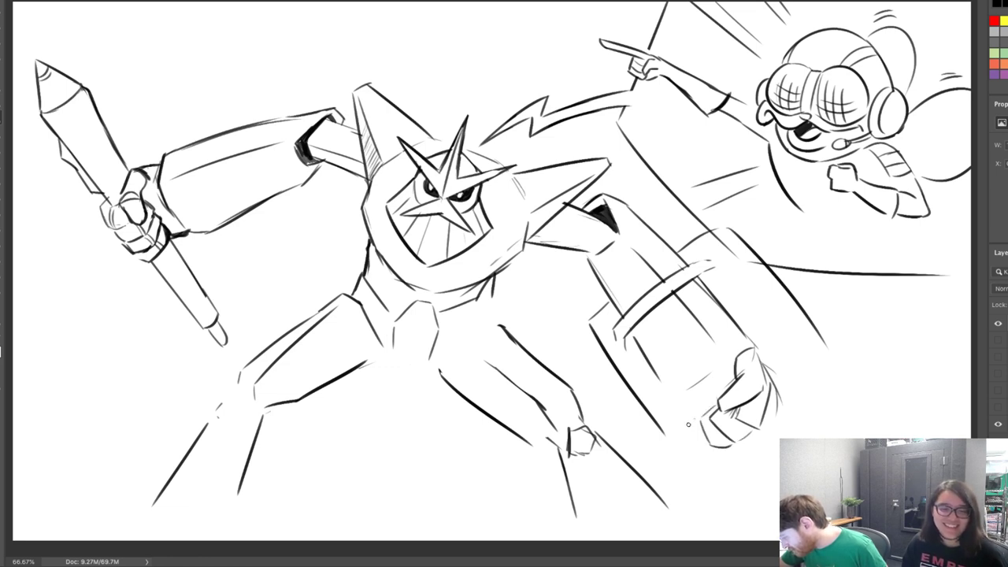
Define the knuckles of the lowered clenched fist and draw a short bar passing through its grip
mouse_move(689, 425)
left_mouse_down()
mouse_move(714, 446)
mouse_move(689, 408)
mouse_move(708, 403)
left_mouse_up()
mouse_move(706, 404)
left_mouse_down()
mouse_move(701, 417)
mouse_move(719, 401)
left_mouse_up()
mouse_move(719, 403)
left_mouse_down()
mouse_move(713, 417)
mouse_move(739, 376)
mouse_move(791, 365)
left_mouse_up()
key("ctrl+z")
left_click_drag(690, 424, 682, 438)
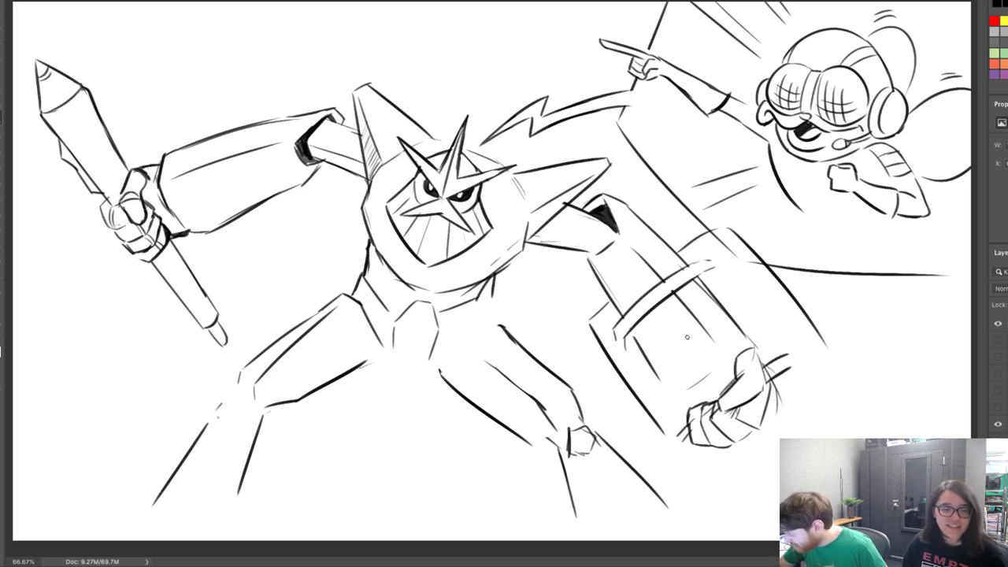
Clean up the band across the lowered forearm, erasing its stray ends and redrawing its curves and short side edges
mouse_move(625, 326)
left_mouse_down()
mouse_move(621, 354)
mouse_move(629, 319)
mouse_move(631, 348)
mouse_move(642, 318)
left_mouse_up()
key("ctrl+z")
key("e")
left_click_drag(683, 285, 712, 260)
mouse_move(629, 354)
left_mouse_down()
mouse_move(705, 282)
mouse_move(711, 264)
mouse_move(700, 258)
mouse_move(712, 256)
mouse_move(710, 265)
mouse_move(691, 265)
mouse_move(717, 265)
mouse_move(678, 243)
mouse_move(701, 273)
mouse_move(753, 236)
mouse_move(719, 241)
mouse_move(770, 286)
left_mouse_up()
key("e")
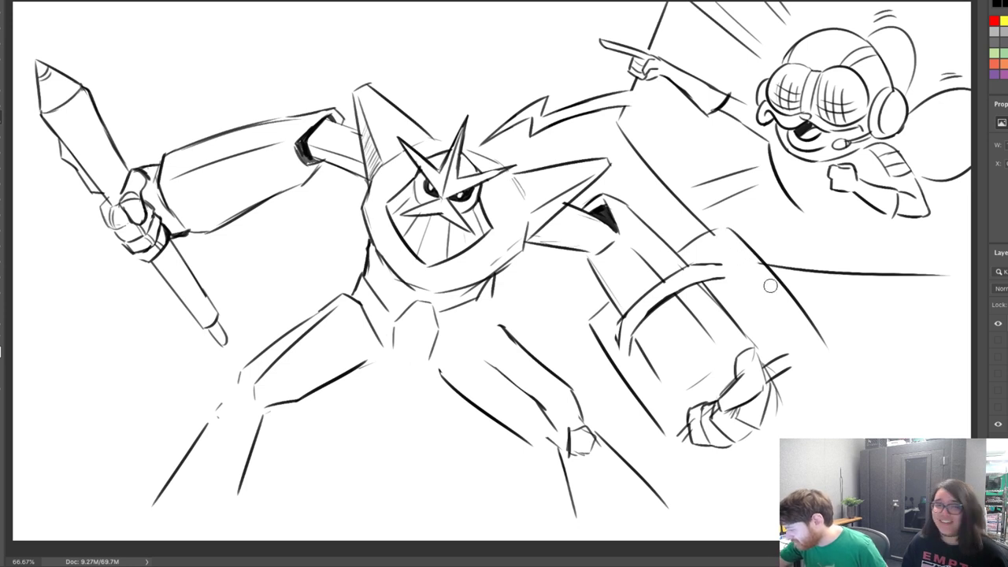
key("b")
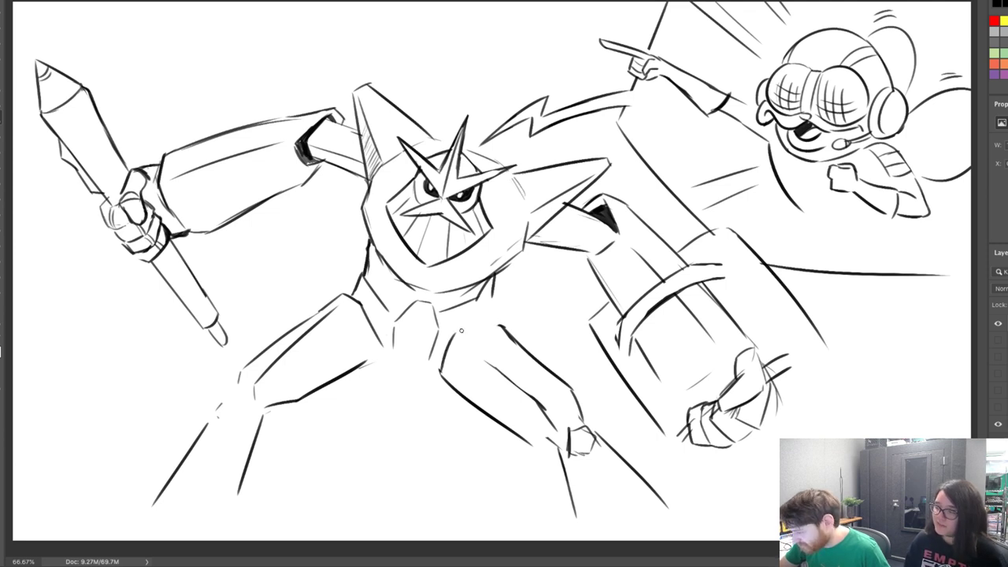
Close the top of the forward thigh, complete the pelvis plate's outline, and firm up the side of the waist
left_click_drag(459, 332, 506, 326)
mouse_move(359, 297)
left_mouse_down()
mouse_move(414, 382)
mouse_move(438, 341)
left_mouse_up()
key("ctrl+z")
left_click_drag(482, 297, 486, 320)
key("e")
left_click_drag(495, 281, 494, 297)
key("b")
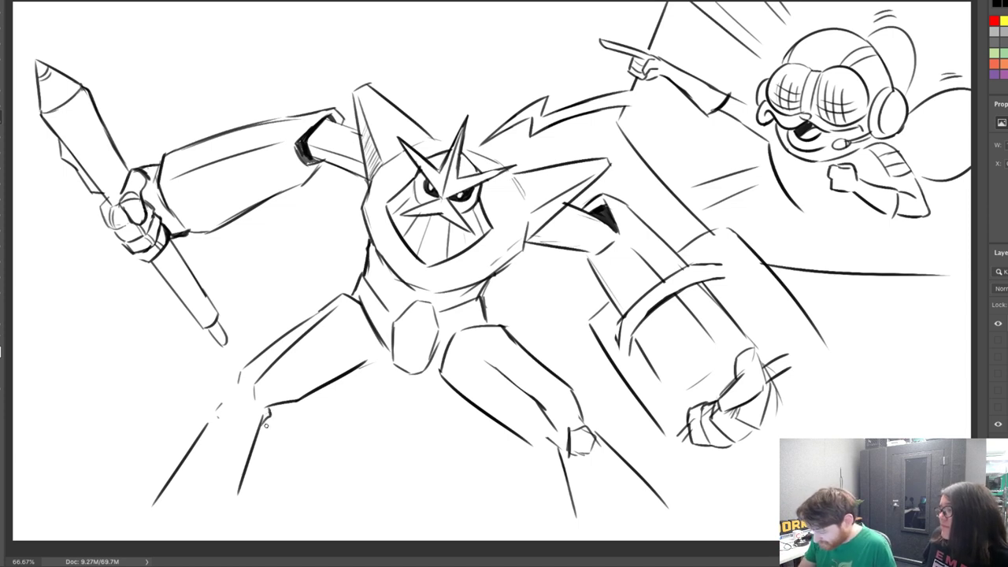
Draw rounded knee caps on both of the warrior's legs and extend the inner shin line below the forward knee
left_click_drag(255, 402, 266, 417)
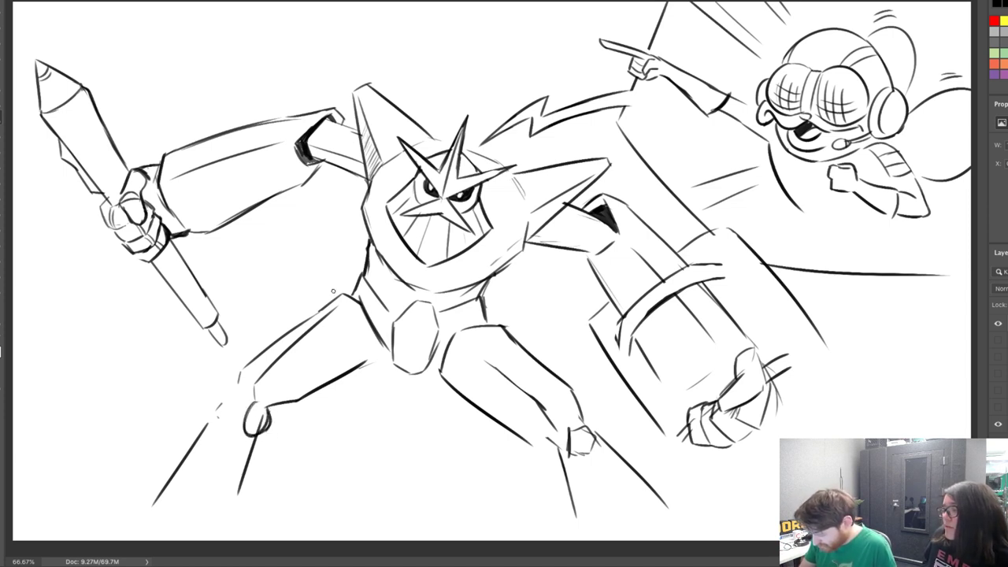
mouse_move(561, 443)
left_mouse_down()
mouse_move(591, 440)
mouse_move(547, 441)
mouse_move(565, 477)
mouse_move(542, 432)
mouse_move(595, 537)
left_mouse_up()
key("b")
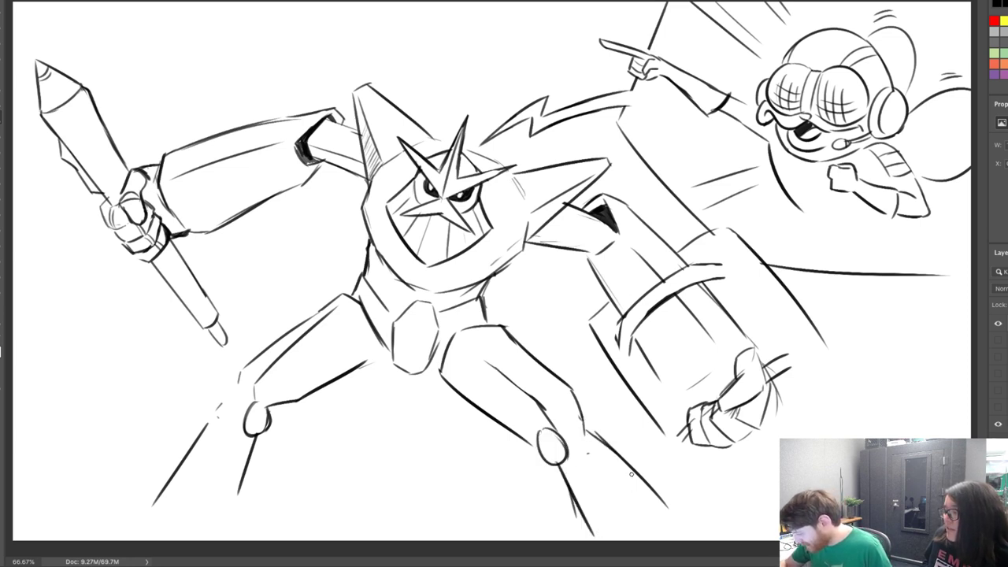
Extend and darken the shin outlines of both legs toward the canvas edge, adding an inner contour on the rear shin
left_click_drag(596, 438, 704, 540)
left_click_drag(559, 384, 582, 425)
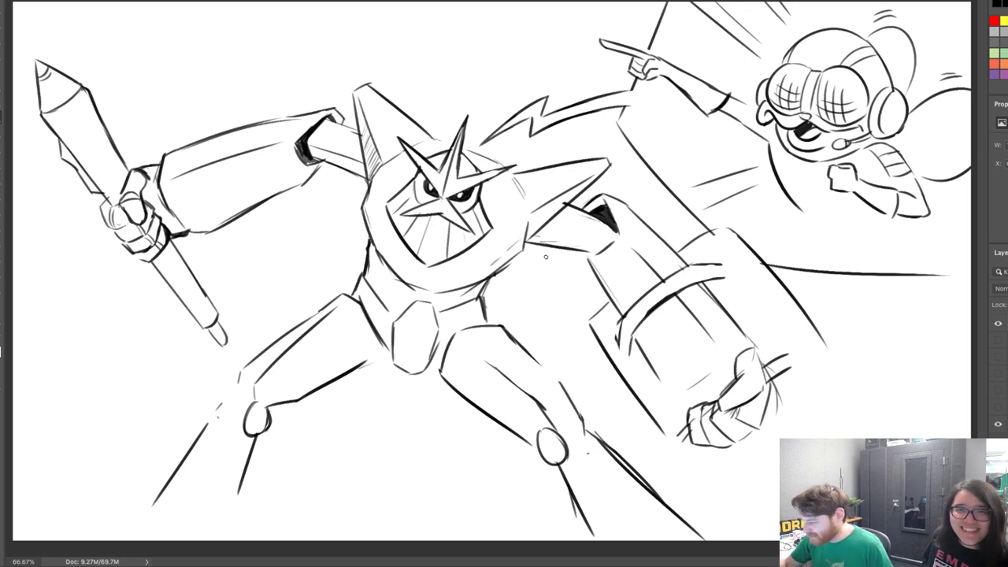
left_click_drag(223, 405, 152, 501)
left_click_drag(255, 438, 223, 534)
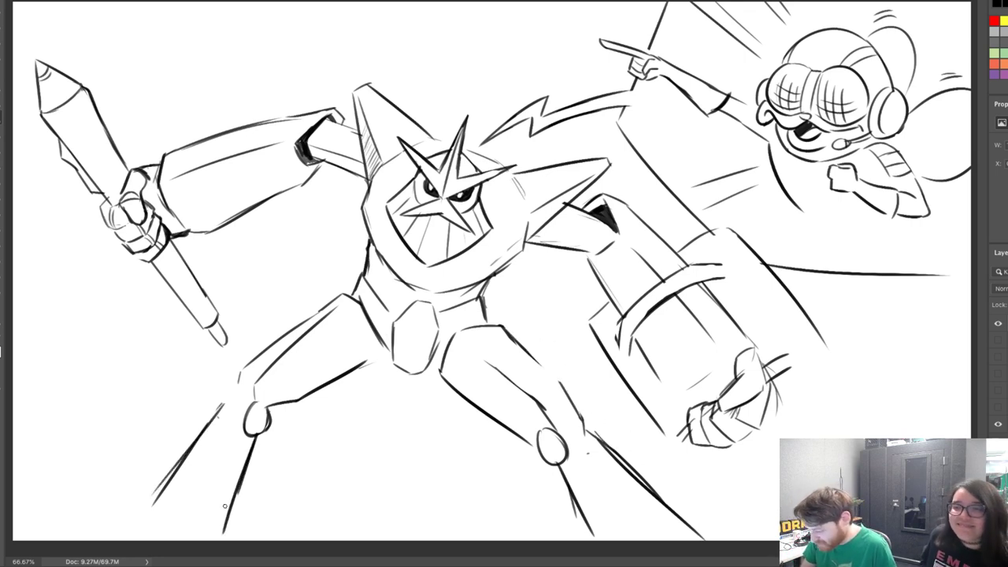
left_click_drag(135, 526, 196, 441)
left_click_drag(181, 540, 233, 433)
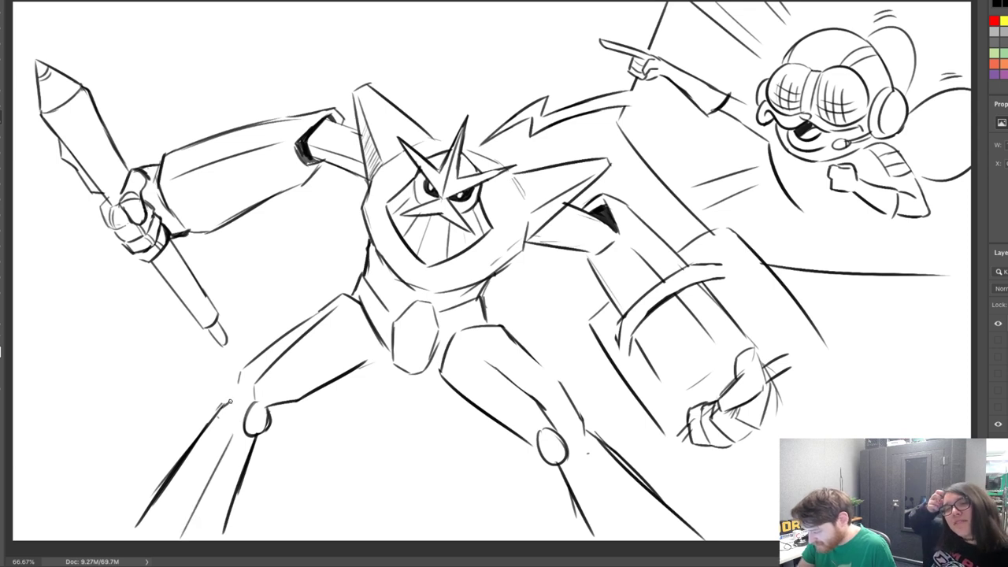
Connect the knee caps to the outer legs with small hinge shapes and add an inner contour to the forward thigh
mouse_move(230, 397)
left_mouse_down()
mouse_move(240, 387)
mouse_move(256, 401)
mouse_move(248, 410)
left_mouse_up()
mouse_move(240, 368)
left_mouse_down()
mouse_move(252, 427)
mouse_move(263, 413)
left_mouse_up()
left_click_drag(473, 347, 531, 399)
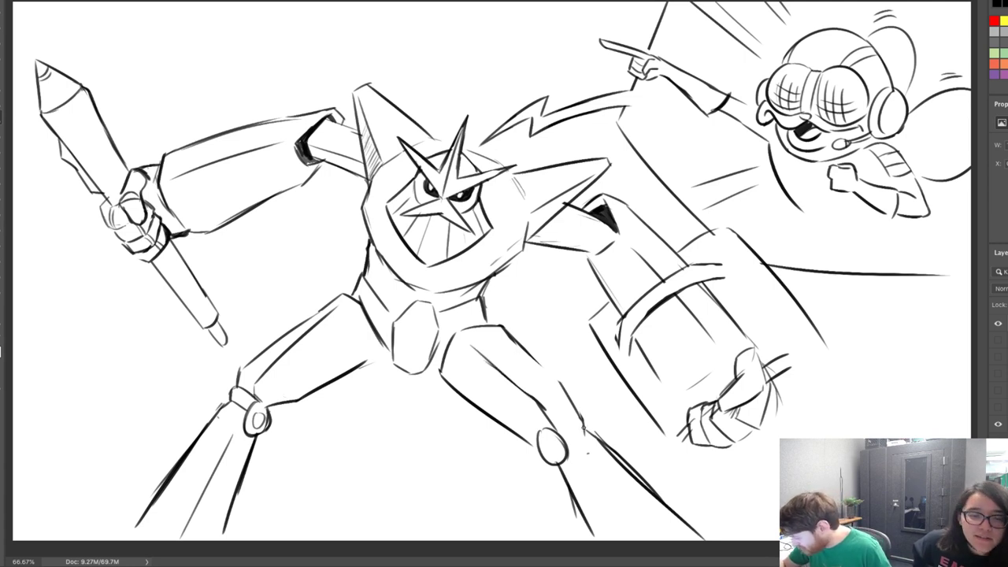
mouse_move(573, 434)
left_mouse_down()
mouse_move(569, 443)
mouse_move(588, 427)
mouse_move(602, 435)
left_mouse_up()
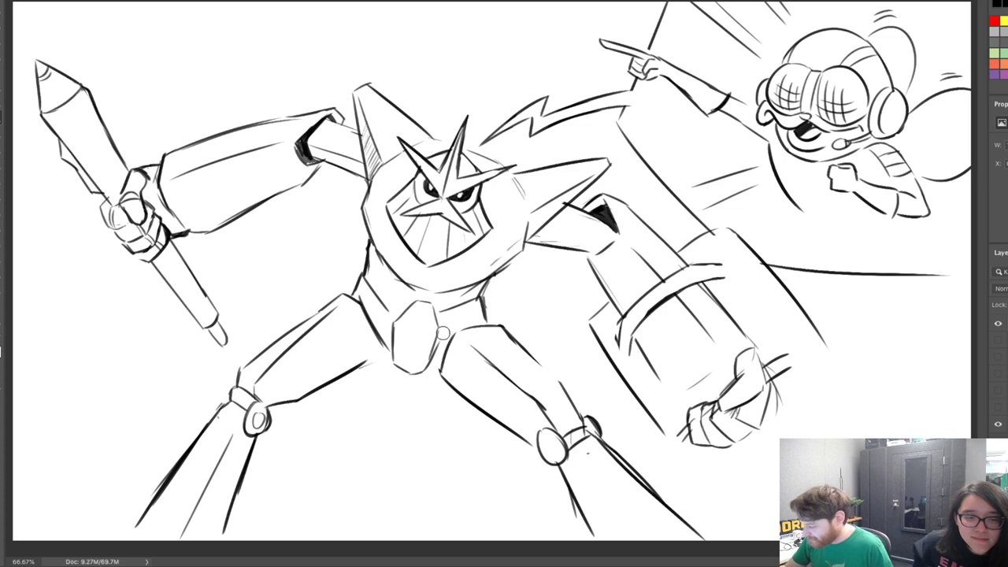
Erase the pelvis plate and replace it with an angled waist line above a curved lower pelvis edge
mouse_move(444, 333)
left_mouse_down()
mouse_move(437, 356)
mouse_move(404, 367)
mouse_move(403, 315)
mouse_move(422, 373)
mouse_move(413, 303)
mouse_move(408, 334)
mouse_move(485, 298)
mouse_move(460, 301)
left_mouse_up()
key("e")
key("b")
left_click_drag(369, 360, 380, 339)
key("ctrl+z")
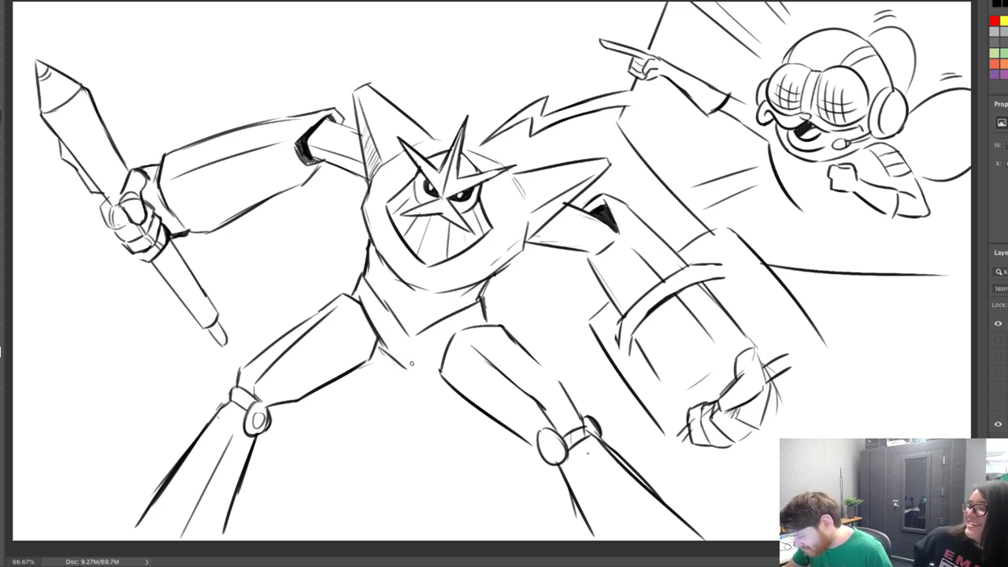
key("ctrl+z")
mouse_move(392, 360)
left_mouse_down()
mouse_move(423, 365)
mouse_move(456, 345)
left_mouse_up()
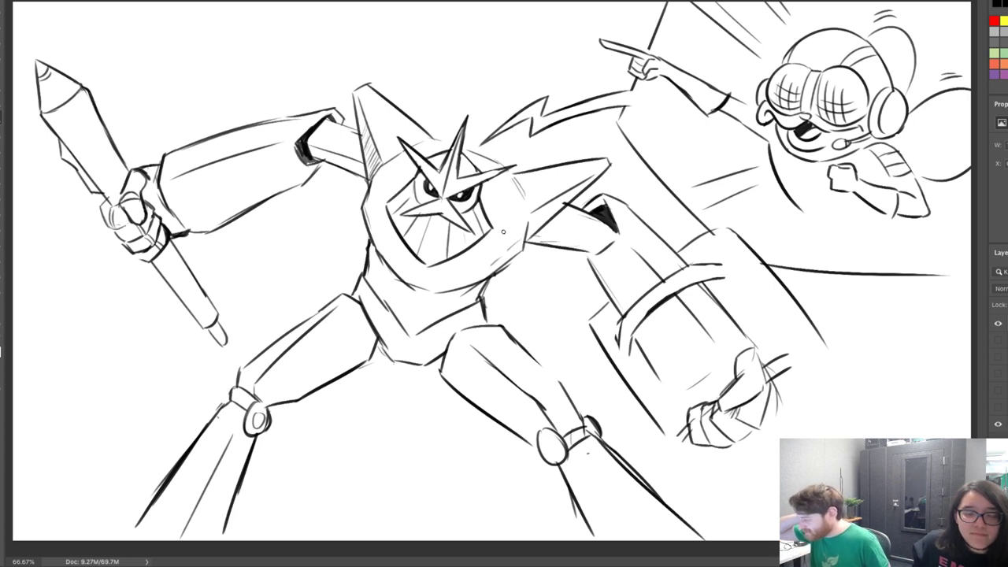
Add a speed line inside the angular frame, redraw the shield's long outer edge, and clear the lines overlapping it
left_click_drag(660, 170, 744, 155)
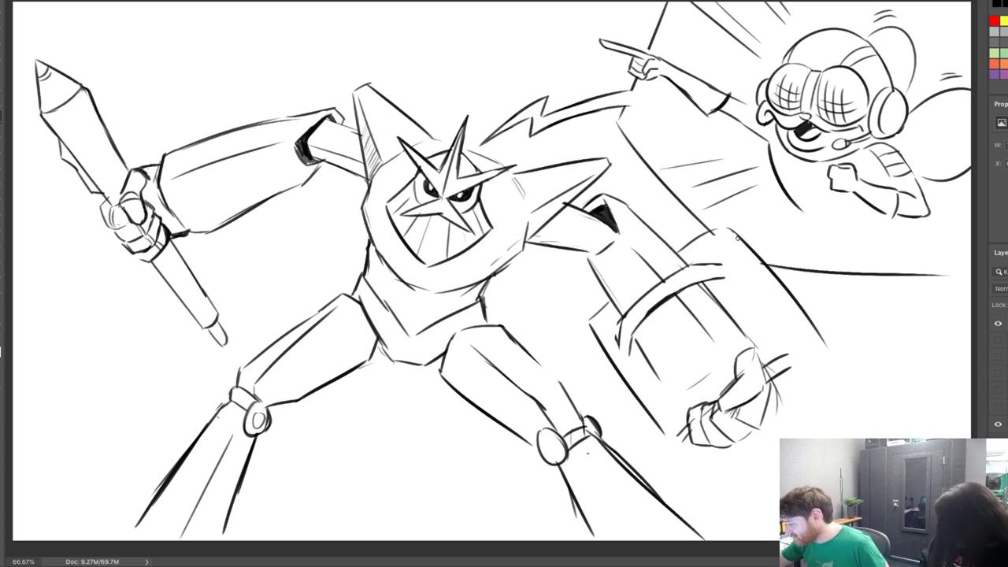
left_click_drag(739, 238, 847, 372)
key("ctrl+z")
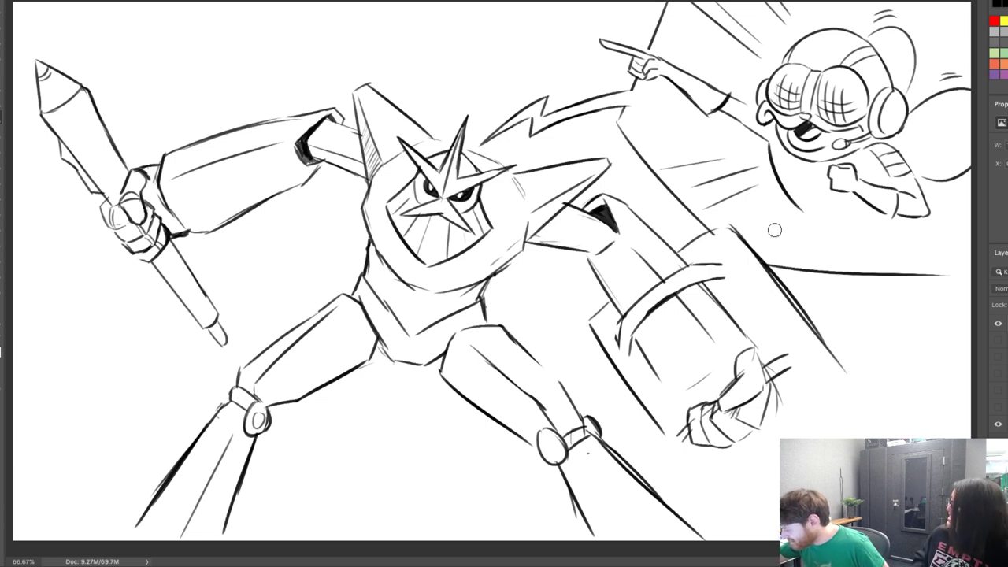
key("ctrl+z")
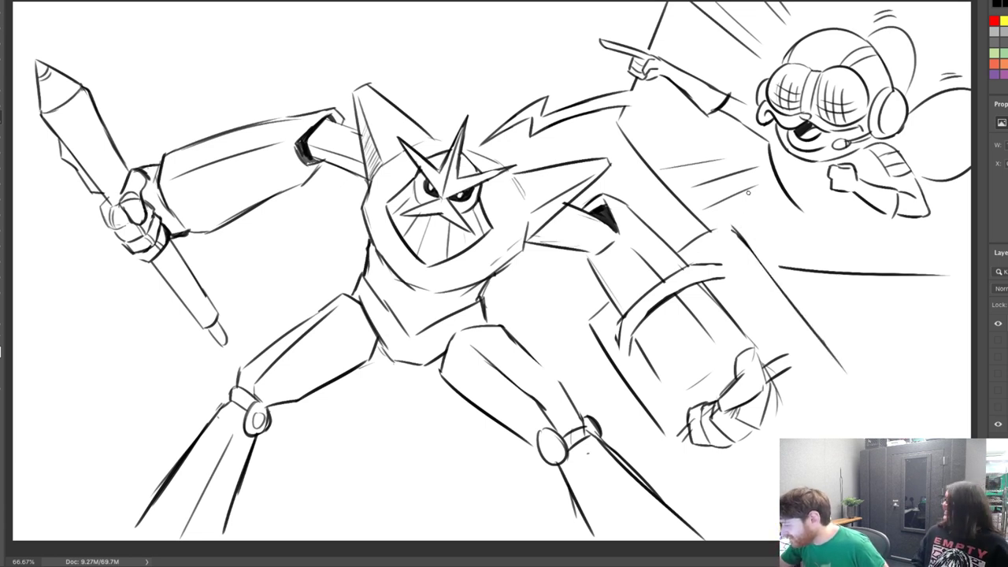
Clear space below the pointing arm and sketch a small hand gripping an upright lever with a bent arm
mouse_move(784, 193)
left_mouse_down()
mouse_move(777, 218)
mouse_move(783, 203)
mouse_move(777, 214)
mouse_move(752, 194)
mouse_move(765, 190)
mouse_move(753, 222)
mouse_move(751, 214)
mouse_move(768, 228)
mouse_move(752, 190)
mouse_move(761, 197)
mouse_move(712, 207)
mouse_move(766, 185)
mouse_move(771, 231)
mouse_move(757, 184)
mouse_move(750, 200)
mouse_move(759, 240)
mouse_move(781, 193)
mouse_move(793, 205)
mouse_move(730, 205)
left_mouse_up()
key("e")
key("b")
mouse_move(726, 187)
left_mouse_down()
mouse_move(739, 186)
mouse_move(739, 204)
left_mouse_up()
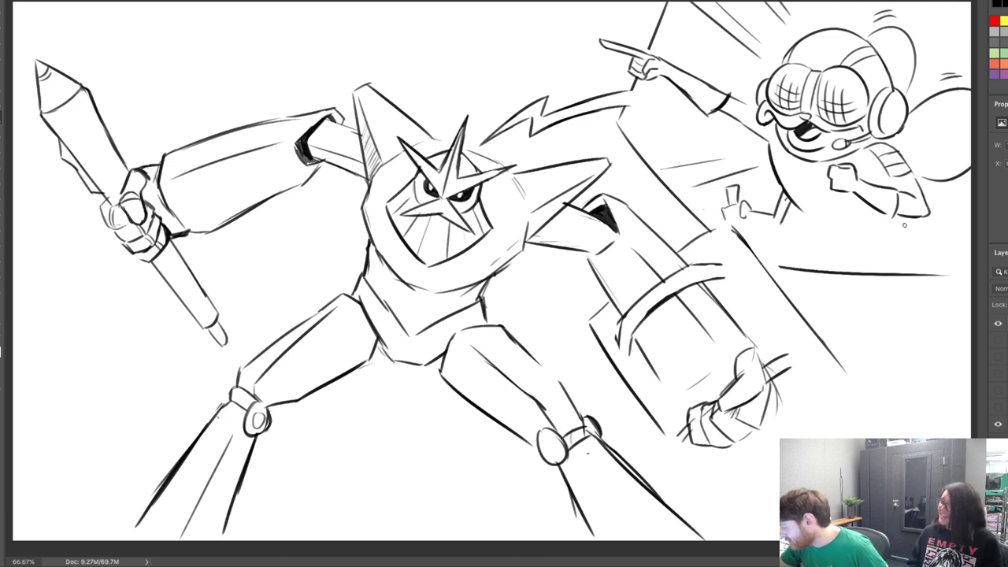
Draw a second hand gripping a lever beneath the headset wearer's fist, with its forearm and elbow joined to the body
mouse_move(906, 223)
left_mouse_down()
mouse_move(917, 251)
mouse_move(863, 239)
mouse_move(868, 231)
mouse_move(849, 249)
mouse_move(872, 259)
left_mouse_up()
mouse_move(854, 210)
left_mouse_down()
mouse_move(856, 232)
mouse_move(865, 230)
left_mouse_up()
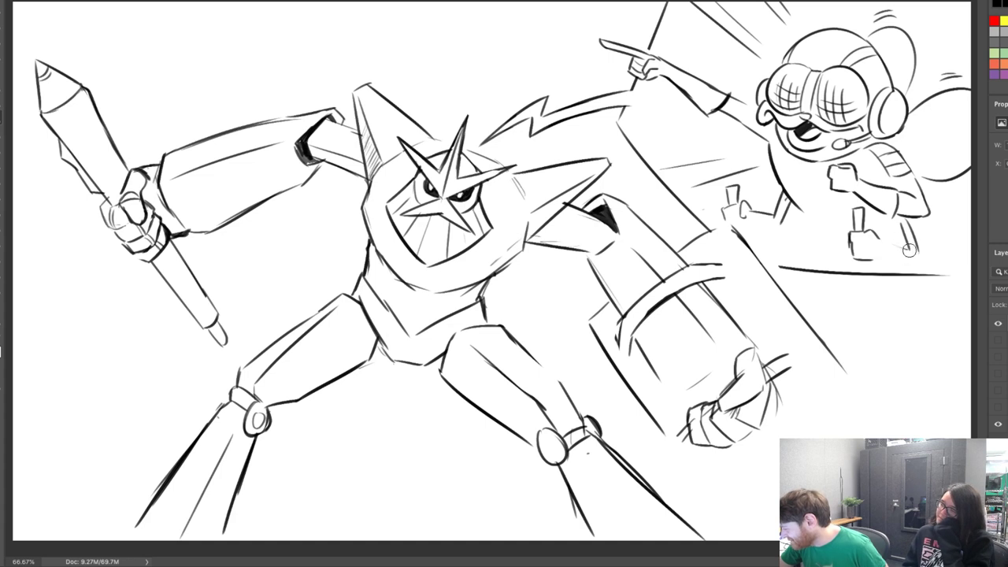
key("ctrl+z")
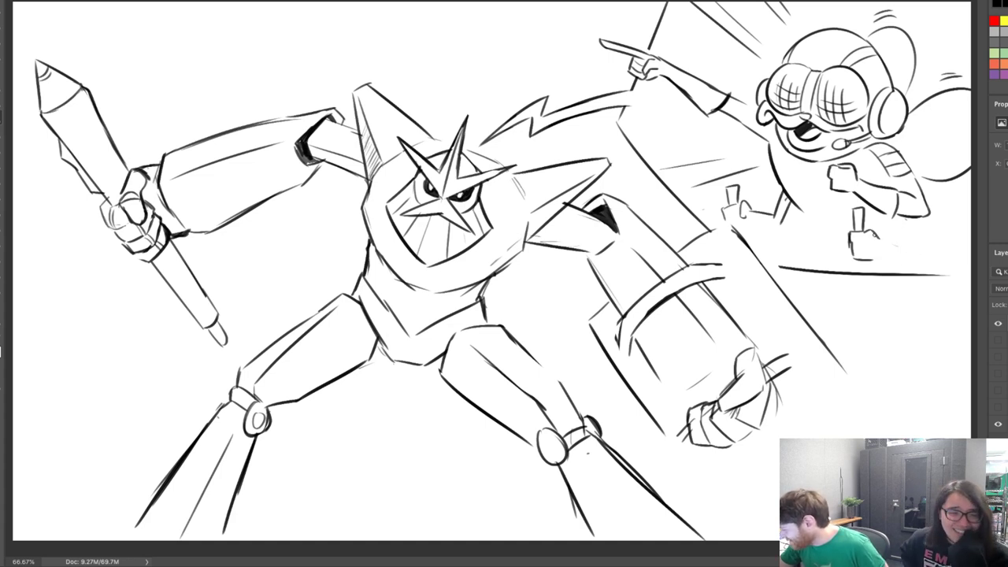
mouse_move(873, 236)
left_mouse_down()
mouse_move(904, 244)
mouse_move(923, 263)
mouse_move(902, 266)
mouse_move(917, 268)
left_mouse_up()
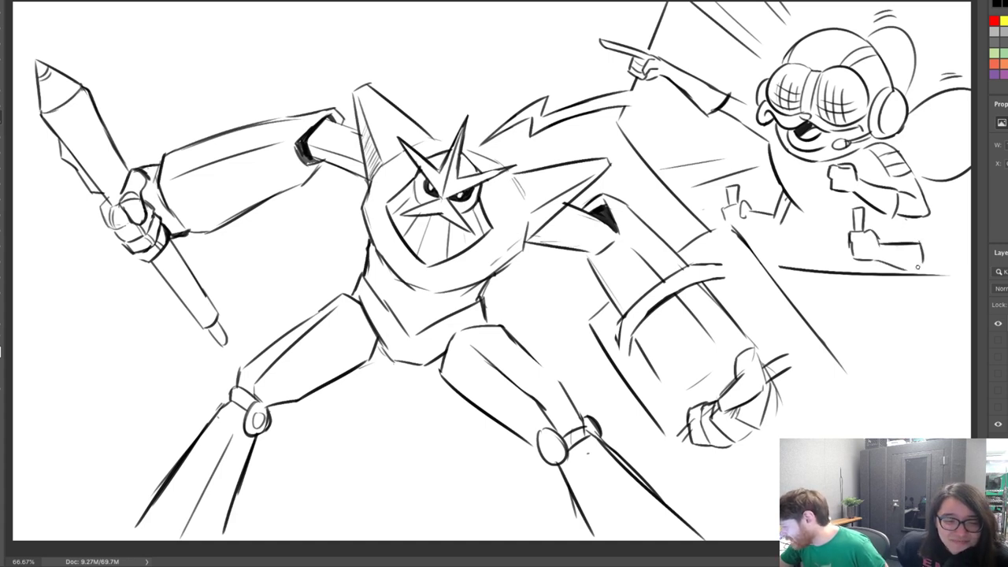
mouse_move(916, 227)
left_mouse_down()
mouse_move(940, 253)
mouse_move(934, 261)
left_mouse_up()
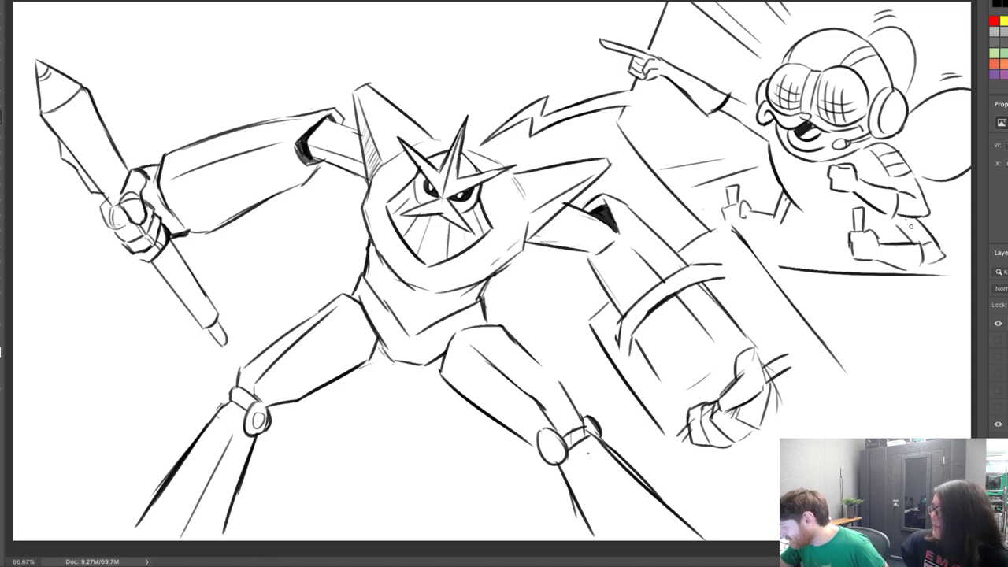
Complete the first lever arm's sleeve and sketch the headset wearer's tapering torso, front stripe and leg lines
mouse_move(792, 202)
left_mouse_down()
mouse_move(783, 227)
mouse_move(765, 213)
mouse_move(771, 239)
mouse_move(753, 243)
mouse_move(775, 243)
left_mouse_up()
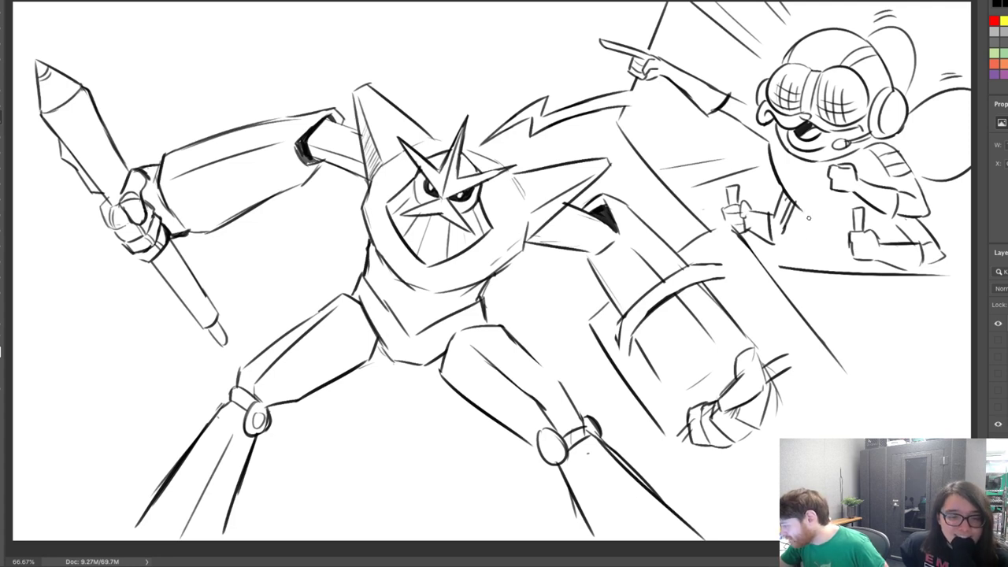
left_click_drag(781, 234, 792, 211)
mouse_move(797, 206)
left_mouse_down()
mouse_move(824, 231)
mouse_move(799, 274)
left_mouse_up()
key("ctrl+z")
mouse_move(820, 229)
left_mouse_down()
mouse_move(792, 260)
mouse_move(812, 269)
left_mouse_up()
key("ctrl+z")
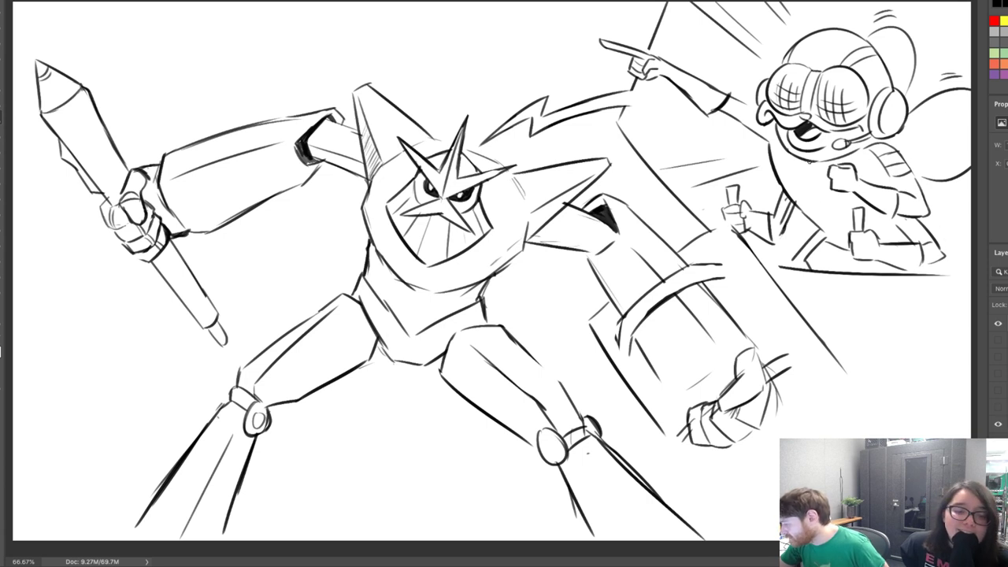
mouse_move(809, 161)
left_mouse_down()
mouse_move(824, 231)
mouse_move(823, 223)
left_mouse_up()
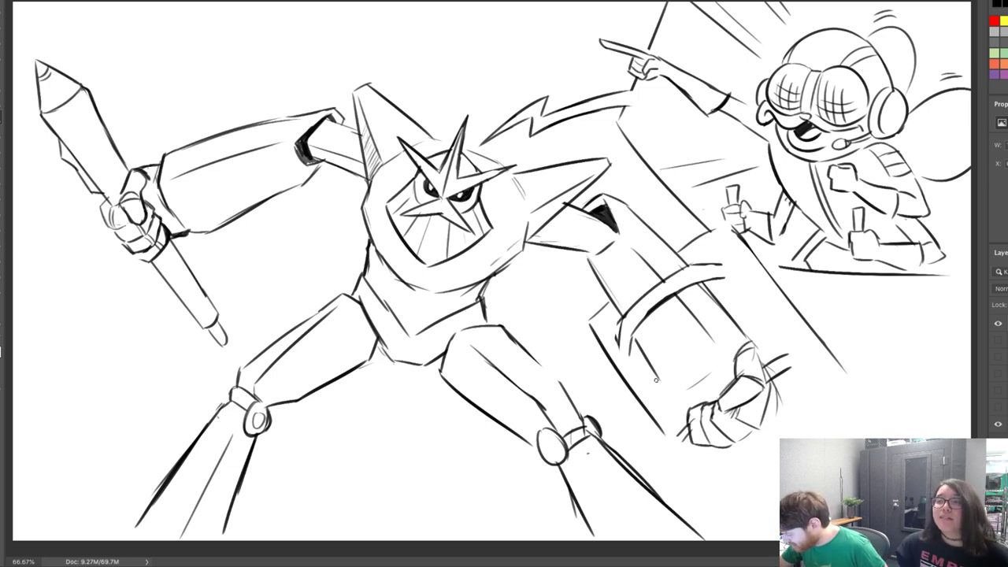
Draw a curved cuff at the lowered fist's wrist and rework the shield's upper corner and outer edge as double lines
mouse_move(667, 391)
left_mouse_down()
mouse_move(712, 372)
mouse_move(744, 336)
left_mouse_up()
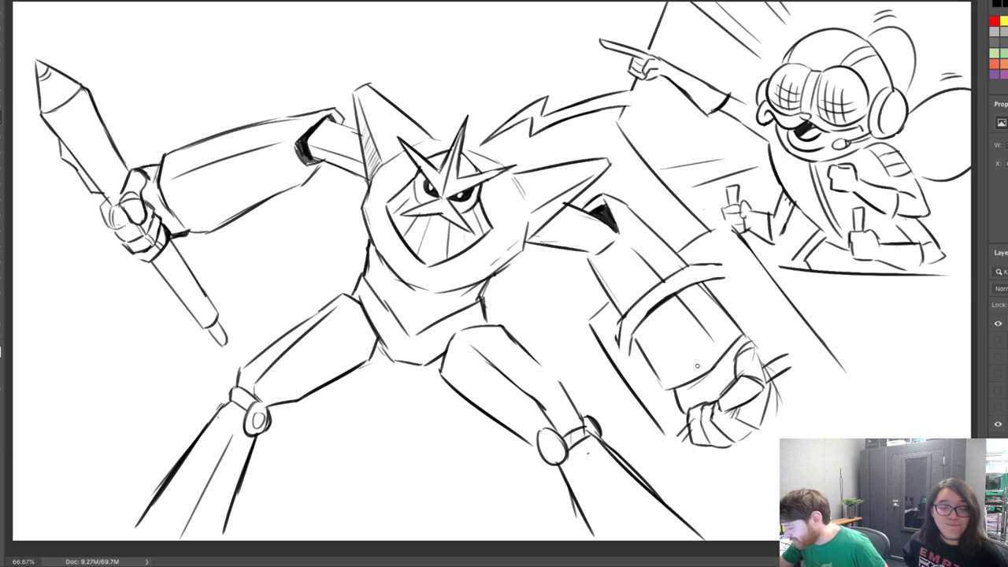
mouse_move(679, 250)
left_mouse_down()
mouse_move(739, 220)
mouse_move(726, 222)
mouse_move(788, 301)
left_mouse_up()
key("ctrl+z")
left_click_drag(728, 237, 802, 339)
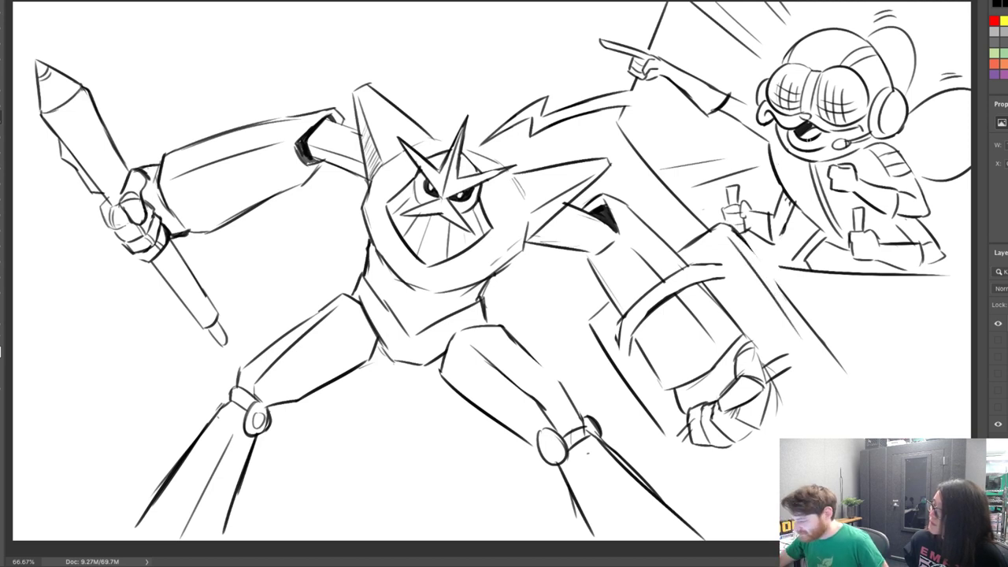
left_click_drag(749, 244, 844, 374)
left_click_drag(791, 325, 837, 390)
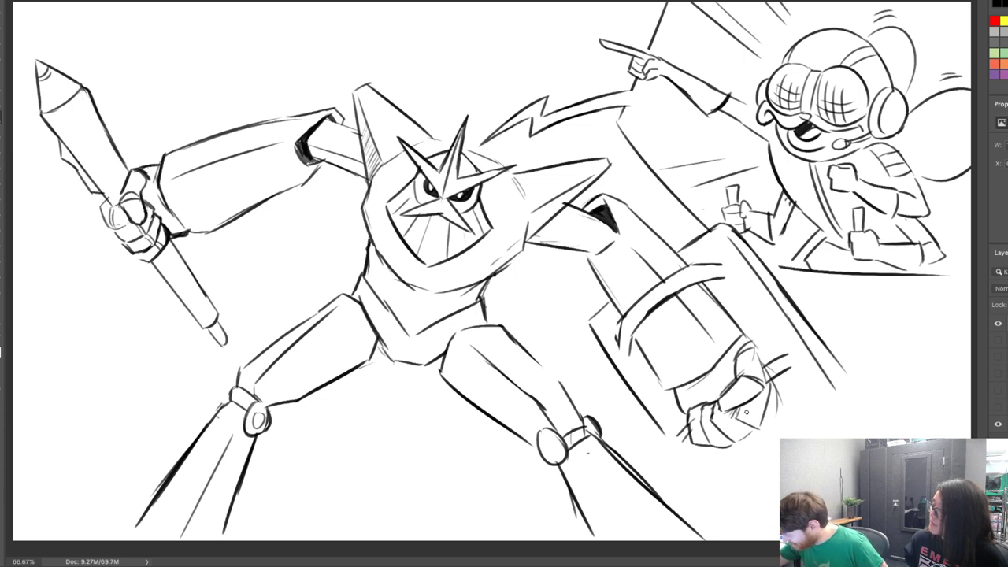
Extend the shield's inner long edge, draw its slanted bottom edge, and mark the outer lower corner
left_click_drag(610, 349, 703, 509)
key("ctrl+z")
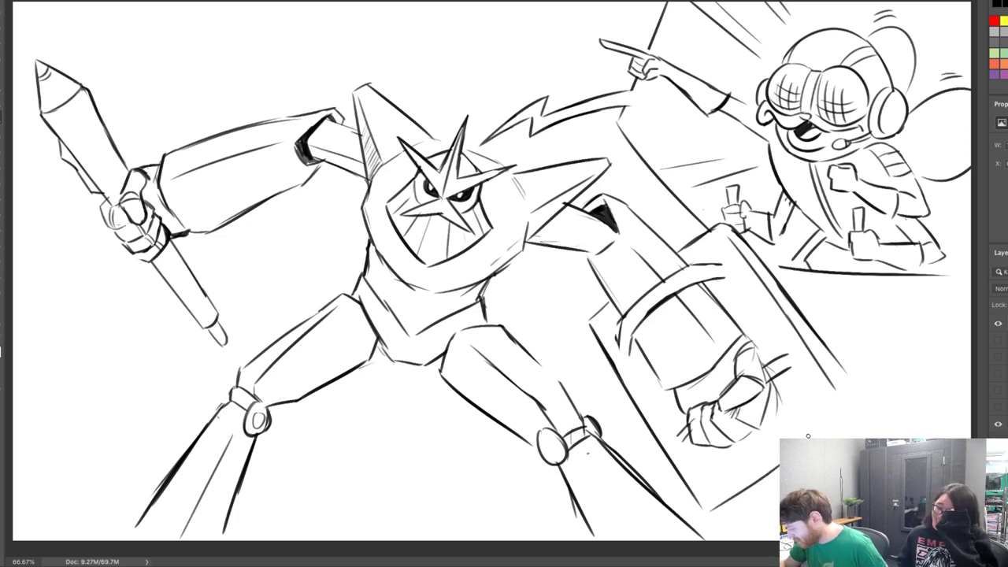
left_click_drag(706, 510, 836, 420)
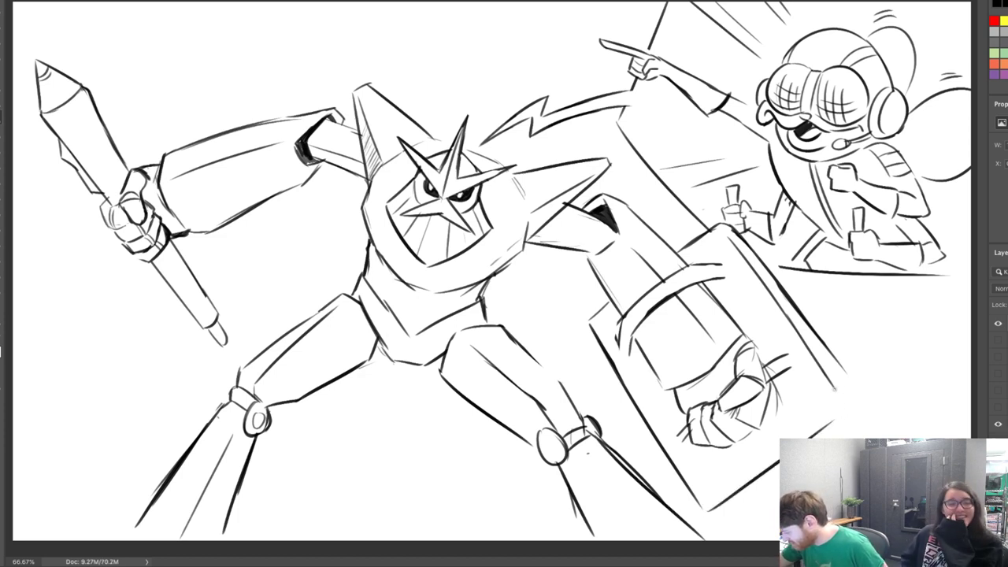
left_click_drag(843, 401, 858, 403)
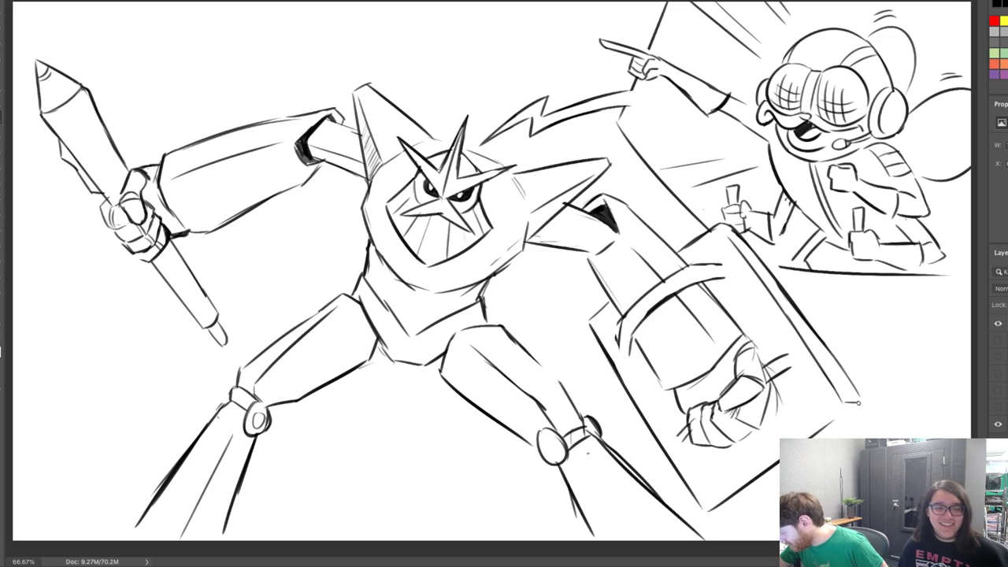
Add thickness to the shield's bottom edge, and close the outlines of the forearm band and the fist's grip bar
left_click_drag(706, 512, 728, 508)
left_click_drag(832, 438, 861, 405)
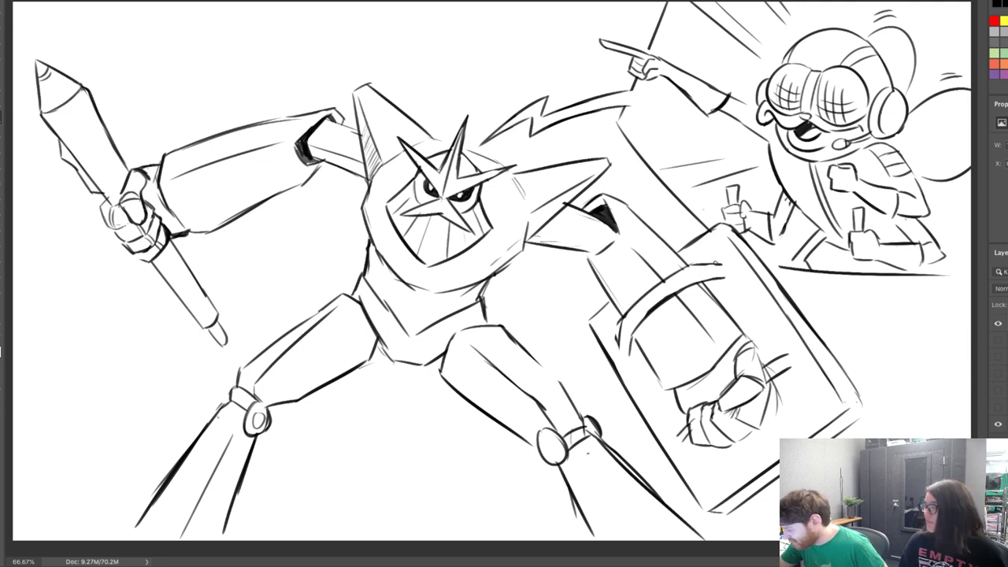
left_click_drag(716, 265, 624, 301)
left_click_drag(792, 358, 764, 376)
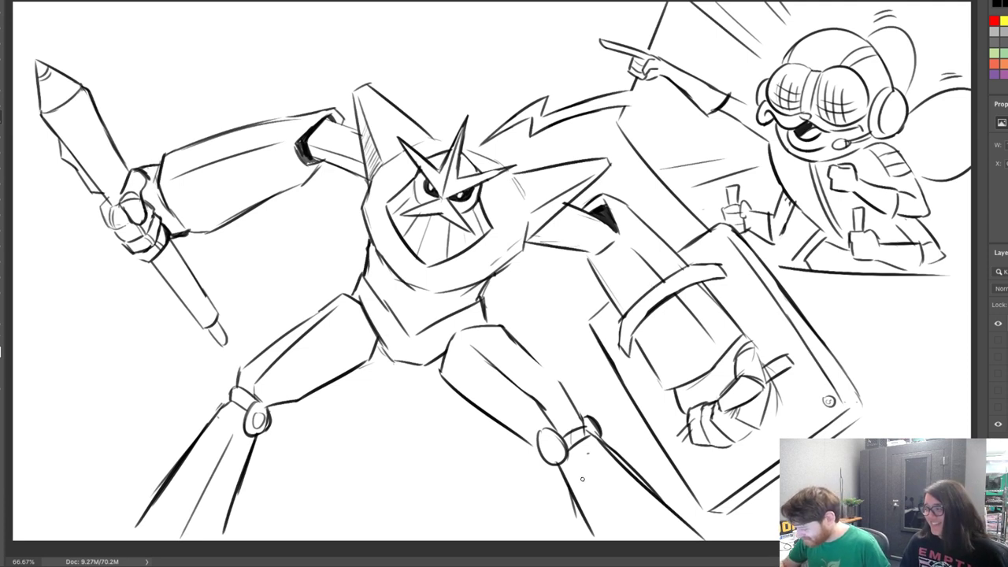
Add an inner contour down the forward shin and a small circle inside the forward knee cap
left_click_drag(579, 459, 622, 540)
key("ctrl+z")
left_click_drag(579, 464, 623, 540)
left_click_drag(547, 444, 553, 446)
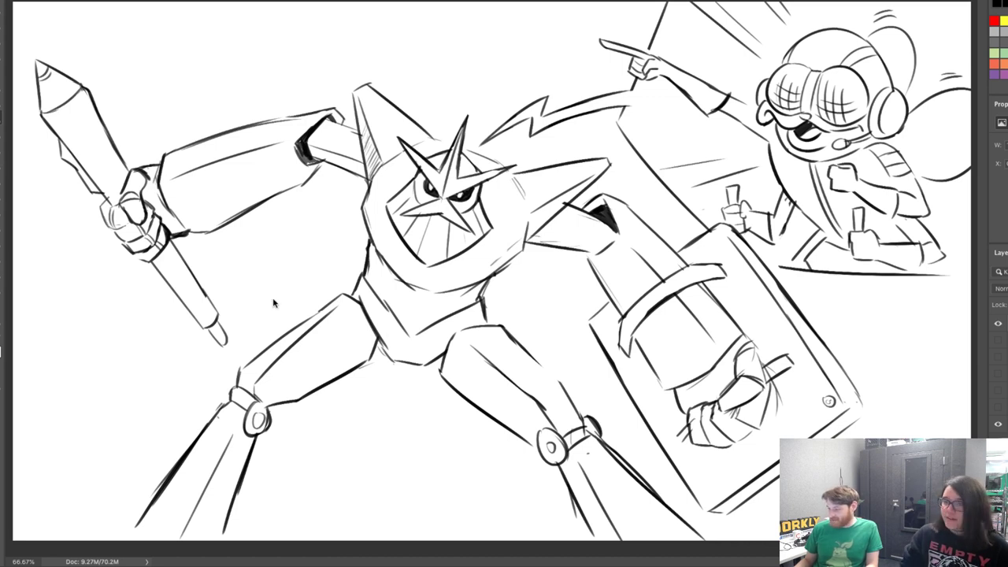
Hide the finished warrior sketch and create a new empty layer for the next drawing
left_click(997, 326)
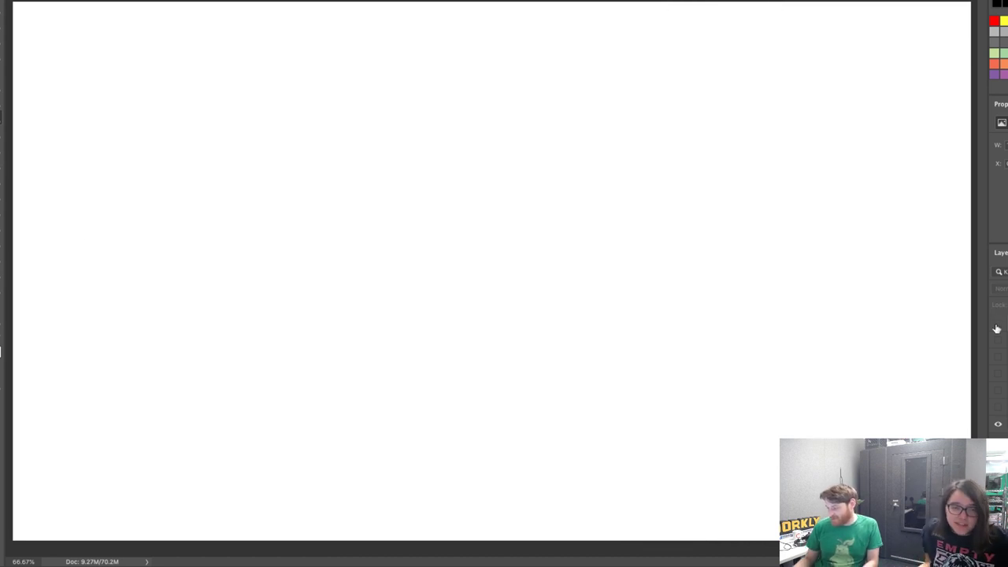
key("ctrl+shift+alt+n")
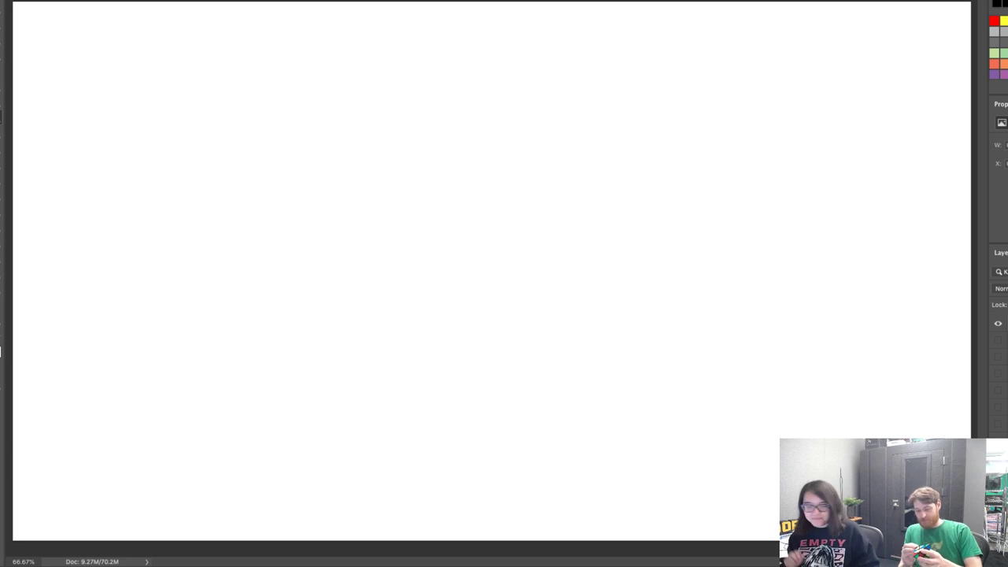
mouse_move(504, 565)
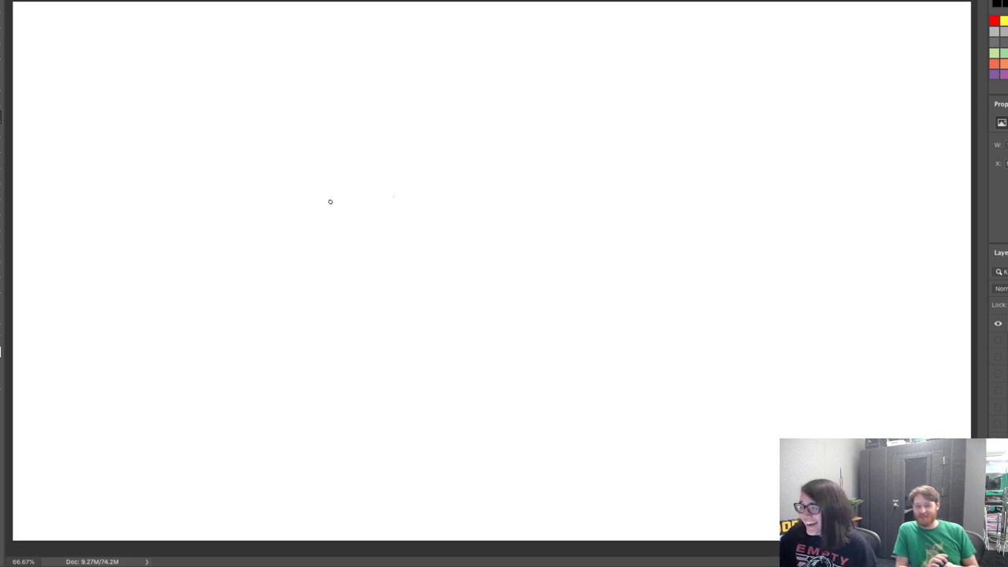
left_click_drag(333, 211, 345, 125)
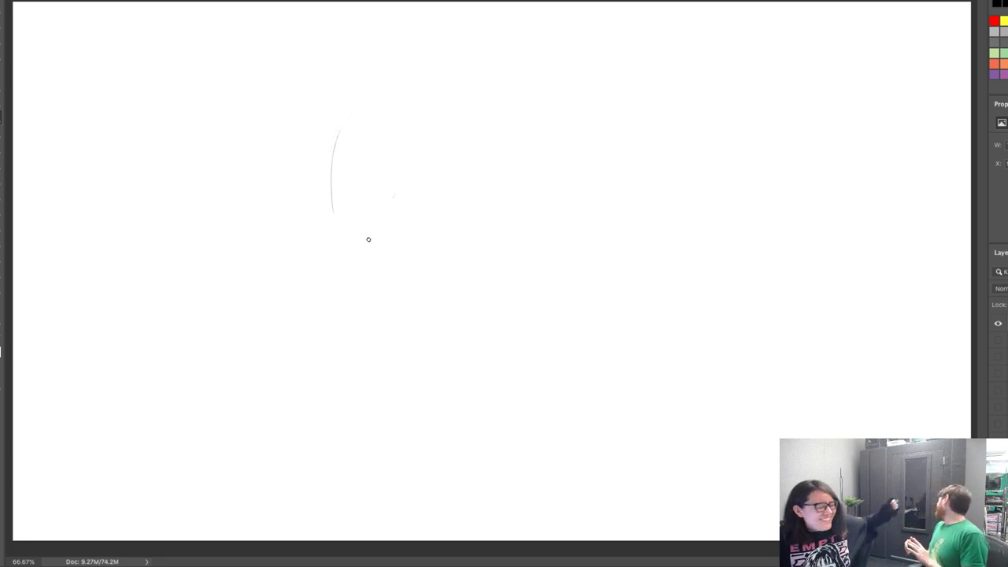
key("e")
left_click_drag(334, 214, 346, 121)
left_click_drag(392, 205, 399, 188)
key("b")
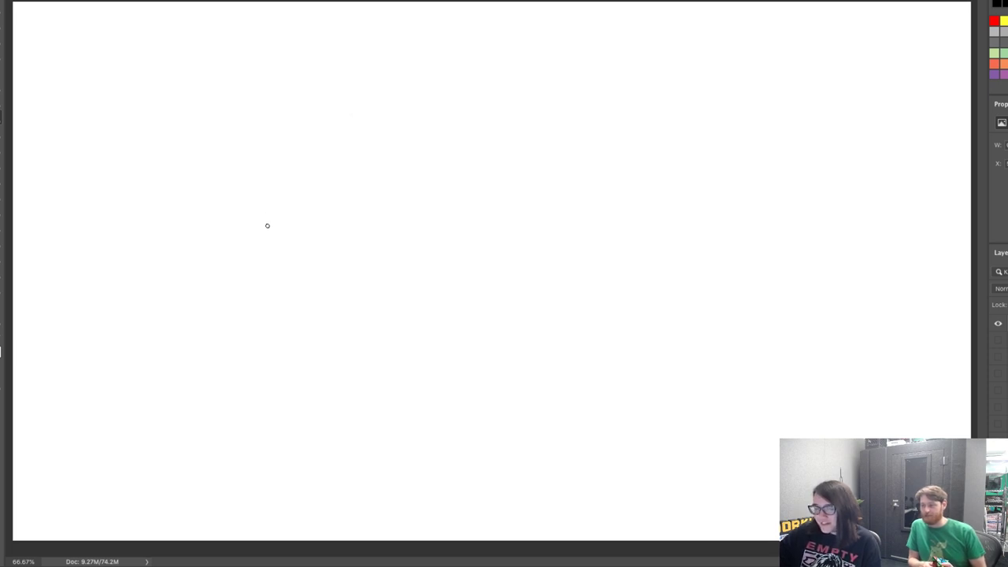
Sketch a large light circle for the creature's head, and erase the stray outer line along its front edge
mouse_move(245, 225)
left_mouse_down()
mouse_move(245, 131)
mouse_move(232, 177)
mouse_move(245, 121)
mouse_move(305, 65)
left_mouse_up()
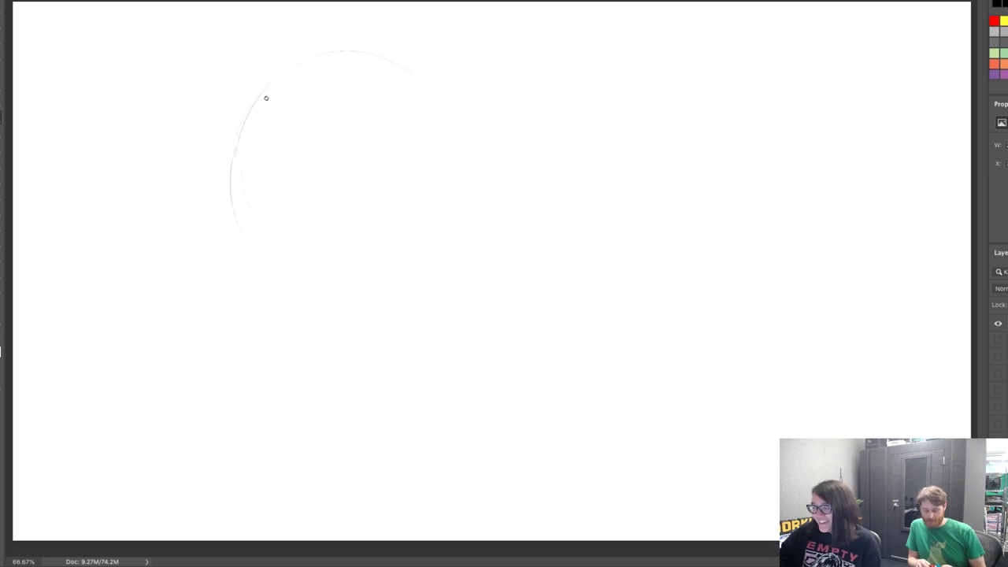
mouse_move(256, 119)
left_mouse_down()
mouse_move(230, 213)
mouse_move(266, 256)
left_mouse_up()
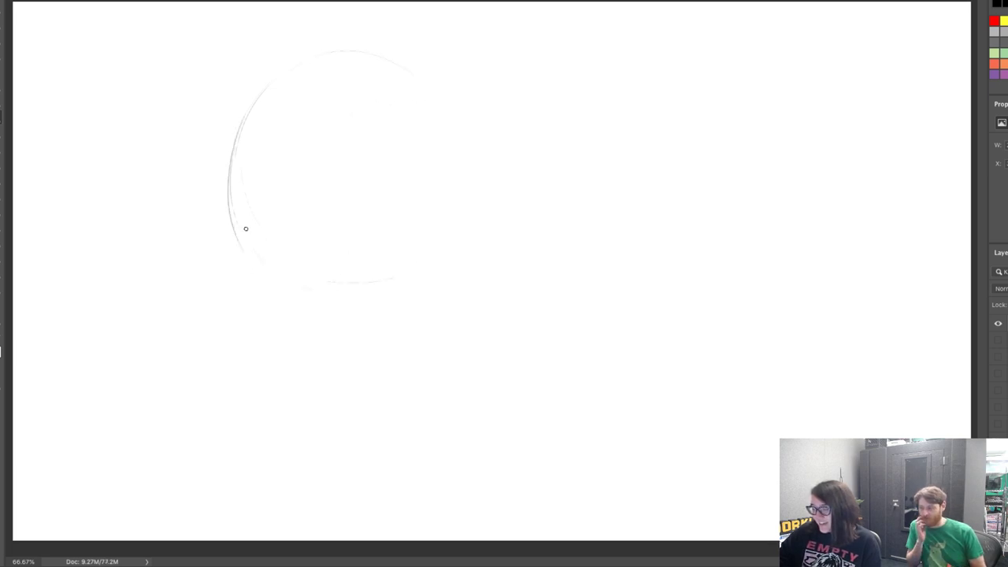
left_click_drag(393, 262, 461, 134)
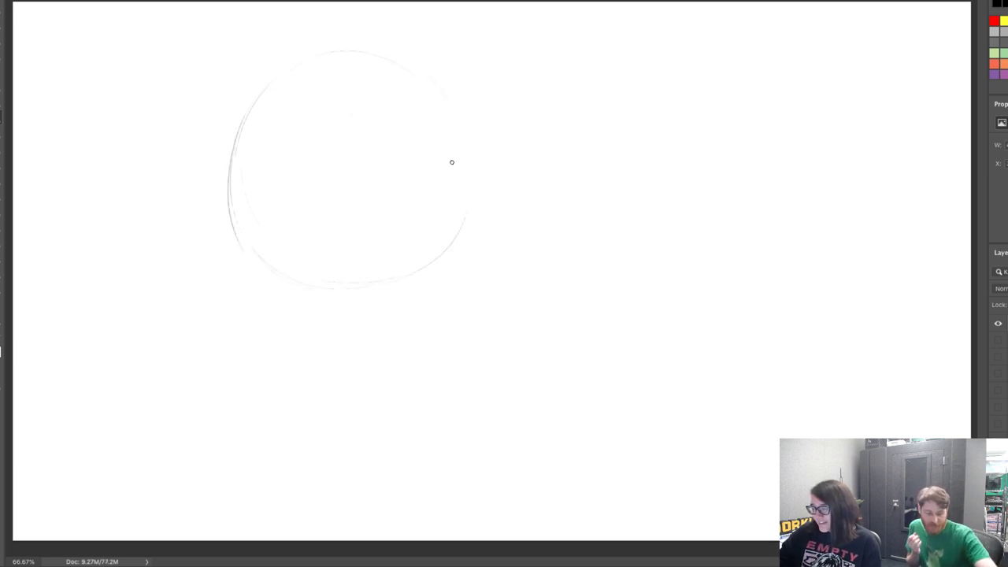
left_click_drag(425, 70, 448, 228)
key("e")
left_click_drag(235, 227, 240, 248)
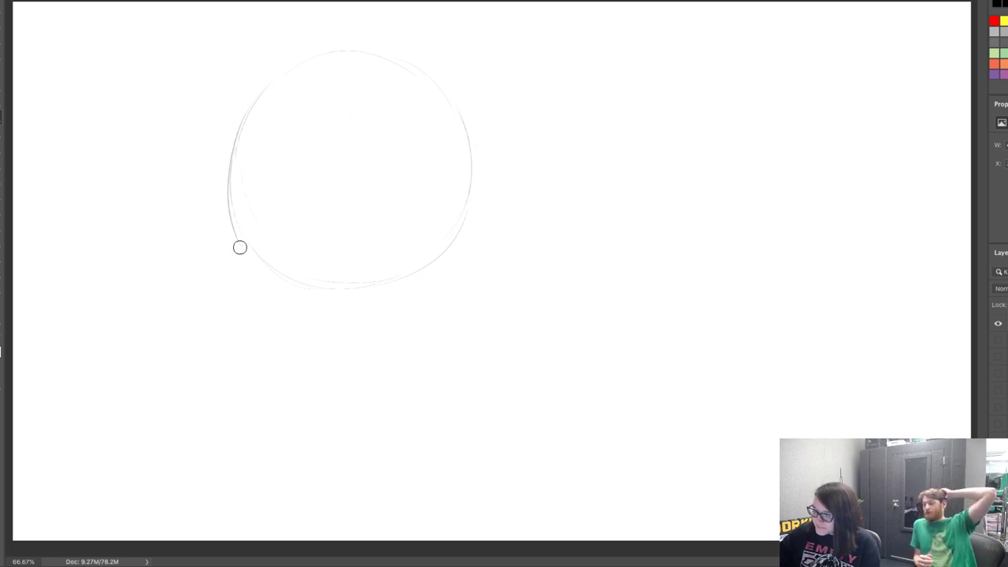
left_click_drag(217, 153, 228, 217)
key("b")
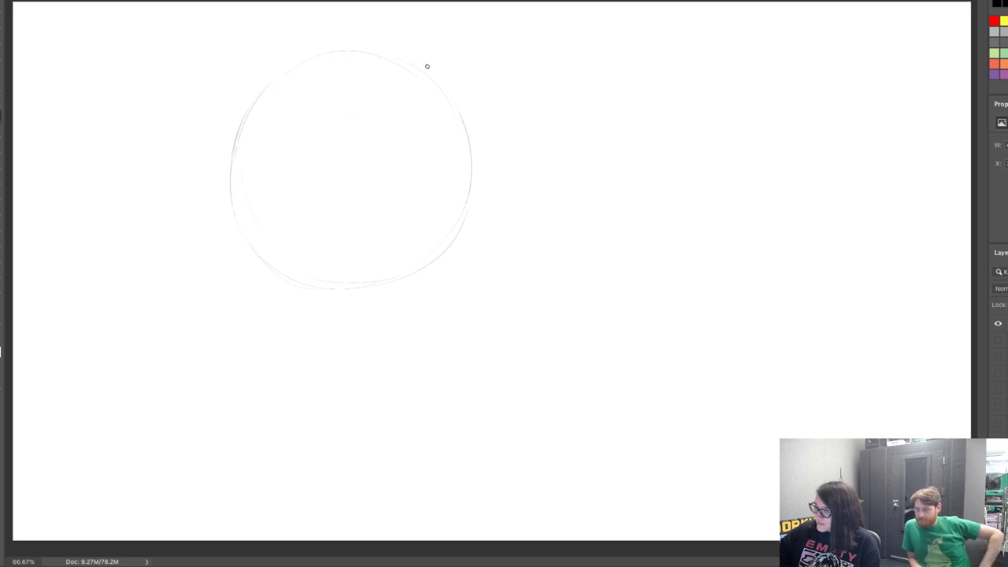
Sketch a large rounded body behind the head, with an arched back, a curved chest and a shallow belly line
mouse_move(427, 66)
left_mouse_down()
mouse_move(522, 45)
mouse_move(578, 49)
mouse_move(794, 148)
left_mouse_up()
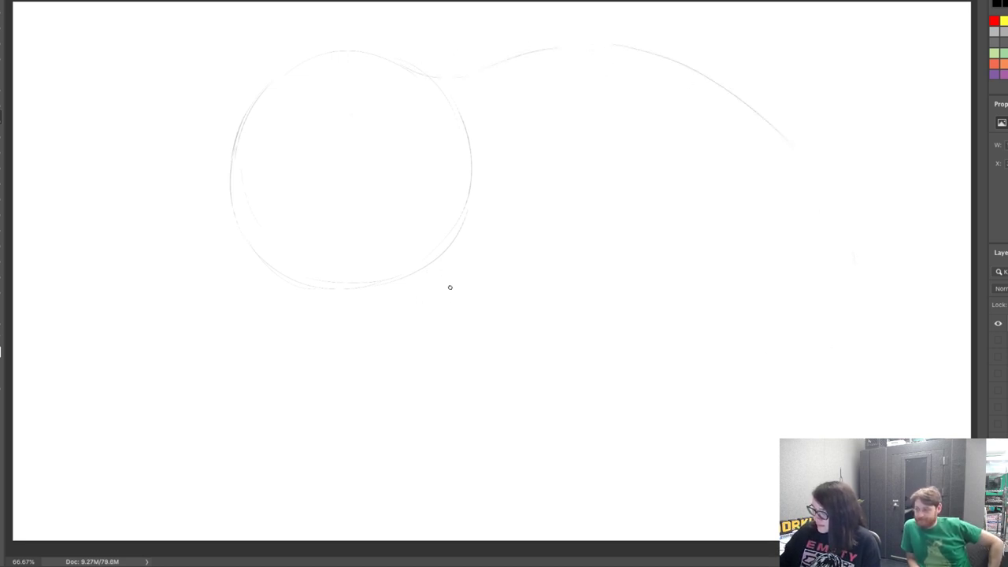
left_click_drag(460, 315, 454, 384)
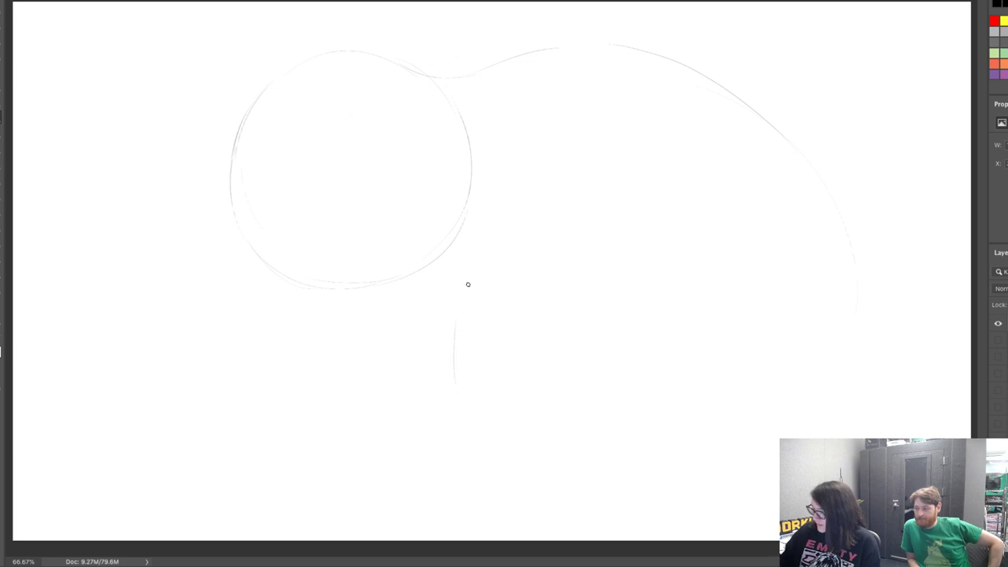
left_click_drag(469, 290, 468, 364)
mouse_move(492, 436)
left_mouse_down()
mouse_move(612, 463)
mouse_move(731, 459)
left_mouse_up()
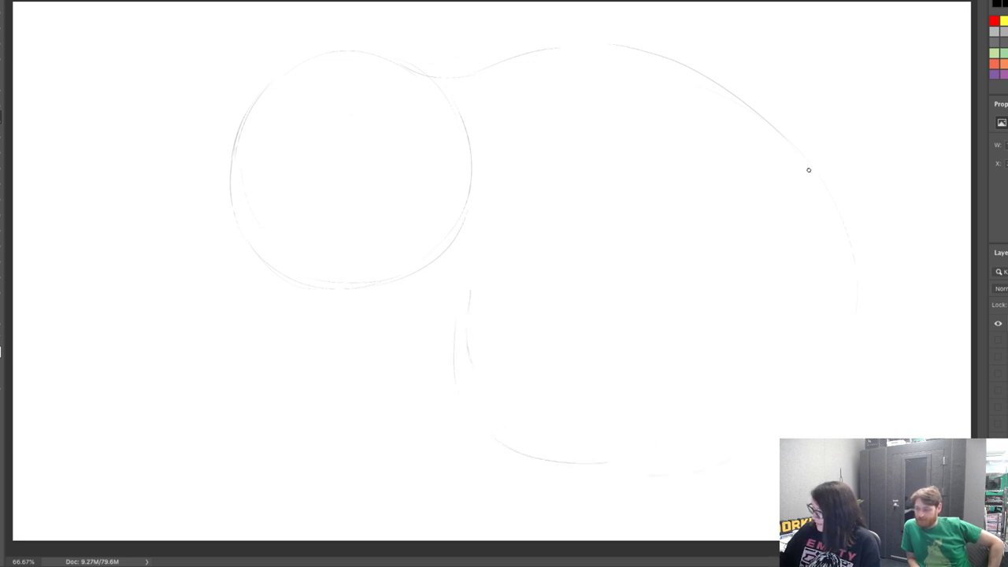
left_click_drag(810, 164, 873, 294)
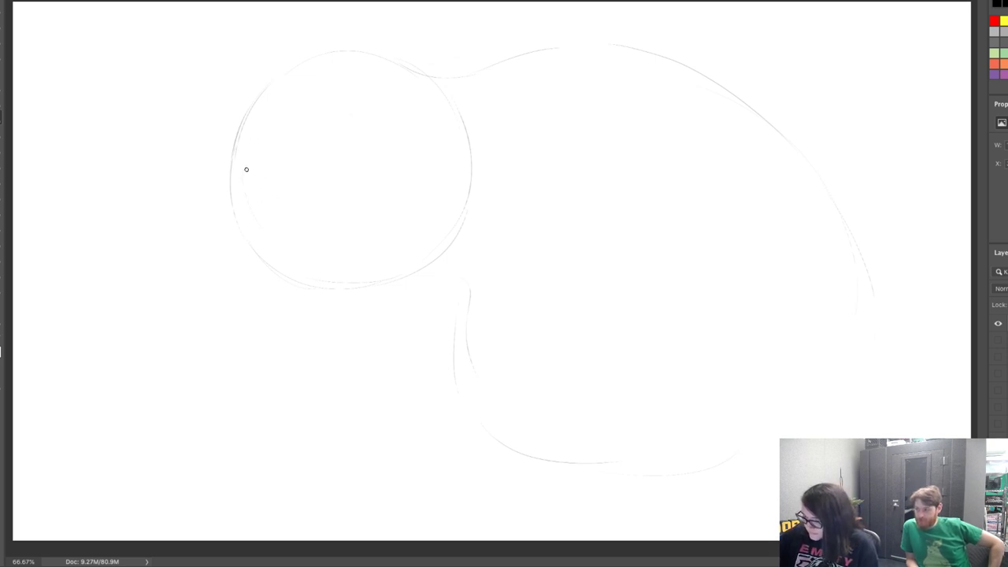
Rough in two tall oval eyes side by side on the head circle, with the nearer eye larger
mouse_move(255, 207)
left_mouse_down()
mouse_move(232, 134)
mouse_move(264, 128)
left_mouse_up()
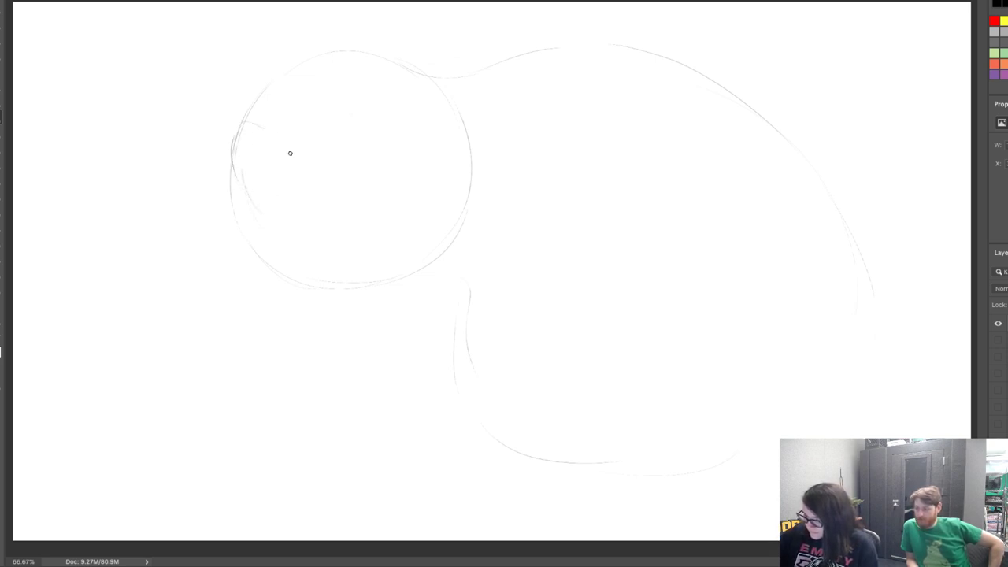
mouse_move(305, 164)
left_mouse_down()
mouse_move(249, 119)
mouse_move(275, 220)
mouse_move(302, 230)
mouse_move(313, 163)
mouse_move(313, 175)
mouse_move(294, 118)
left_mouse_up()
mouse_move(332, 60)
left_mouse_down()
mouse_move(380, 100)
mouse_move(387, 120)
left_mouse_up()
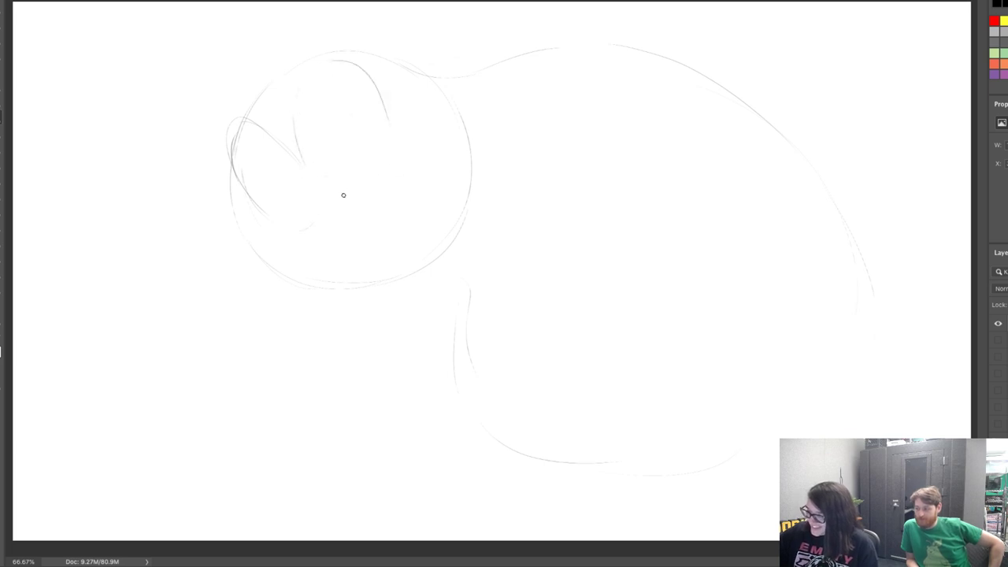
mouse_move(360, 203)
left_mouse_down()
mouse_move(387, 101)
mouse_move(362, 63)
mouse_move(317, 67)
left_mouse_up()
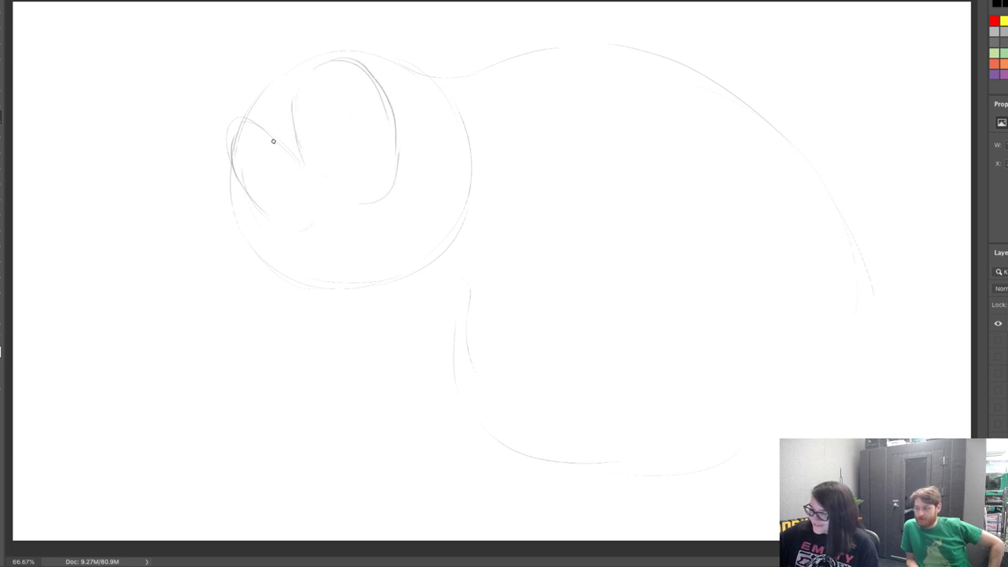
mouse_move(288, 140)
left_mouse_down()
mouse_move(228, 136)
mouse_move(276, 224)
mouse_move(316, 227)
mouse_move(300, 227)
mouse_move(323, 192)
mouse_move(366, 204)
left_mouse_up()
Erase the head-circle lines crossing the eyes and firm up both eye outlines
key("e")
mouse_move(235, 139)
left_mouse_down()
mouse_move(270, 205)
mouse_move(250, 182)
mouse_move(239, 121)
mouse_move(287, 155)
mouse_move(284, 162)
mouse_move(242, 126)
mouse_move(253, 187)
mouse_move(316, 161)
mouse_move(305, 161)
mouse_move(308, 87)
left_mouse_up()
key("b")
left_click_drag(381, 90, 388, 163)
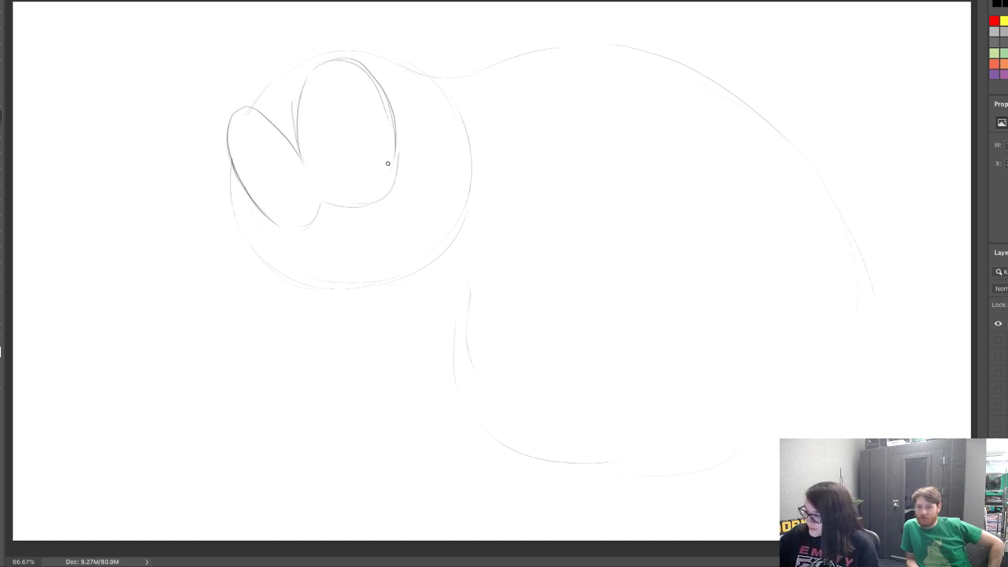
Erase the doubled lines around the eyes, then redraw the smaller eye's top curve and the back curve of the head
key("e")
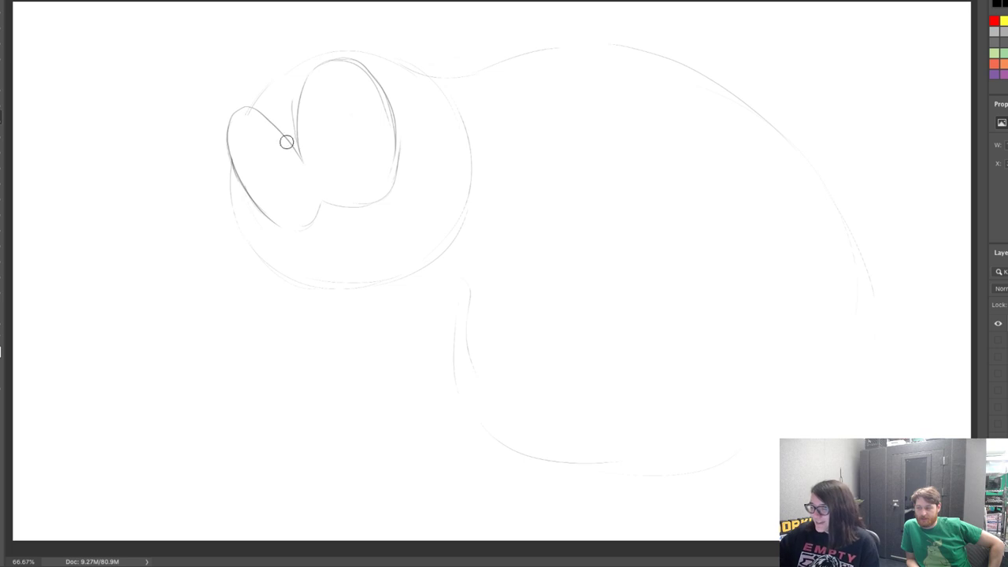
mouse_move(287, 142)
left_mouse_down()
mouse_move(288, 88)
mouse_move(292, 124)
left_mouse_up()
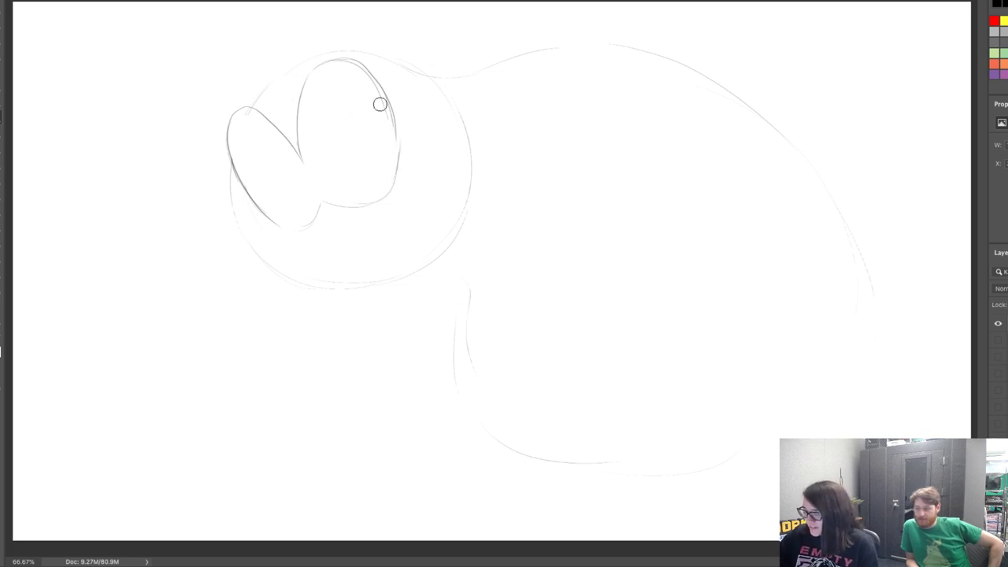
left_click_drag(381, 103, 381, 152)
mouse_move(249, 116)
left_mouse_down()
mouse_move(295, 164)
mouse_move(276, 128)
mouse_move(300, 161)
left_mouse_up()
key("b")
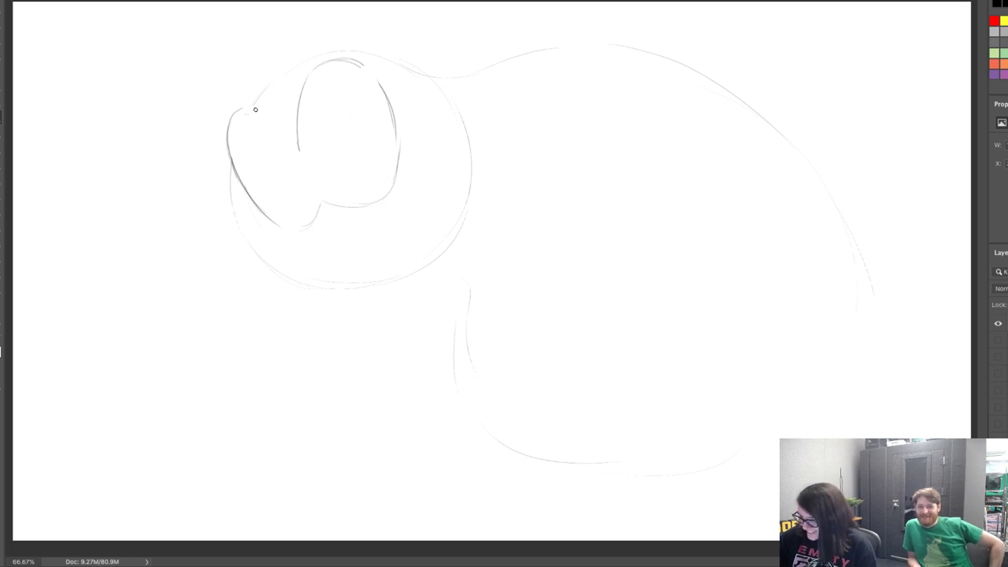
left_click_drag(248, 109, 296, 140)
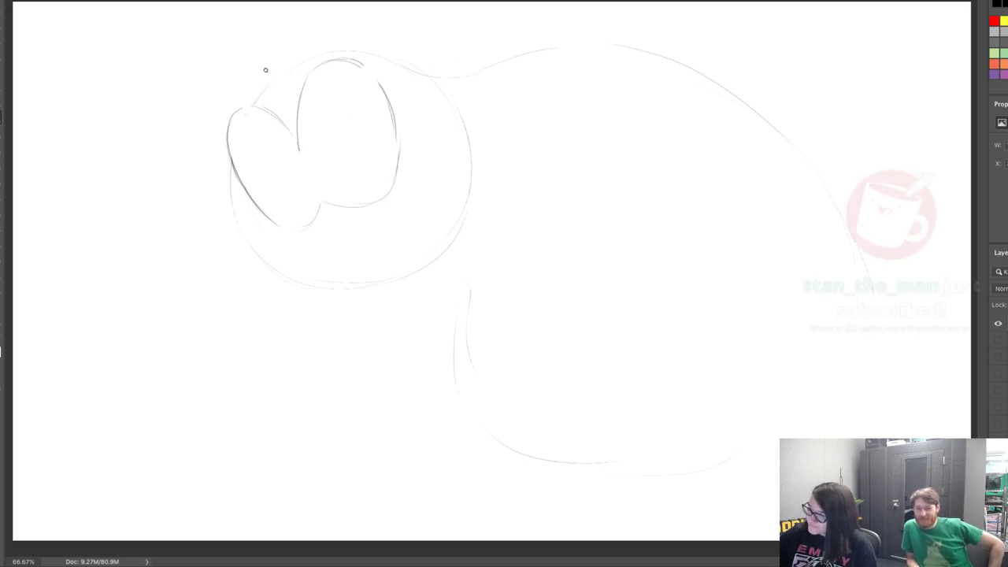
mouse_move(378, 54)
left_mouse_down()
mouse_move(407, 60)
mouse_move(453, 106)
mouse_move(463, 130)
left_mouse_up()
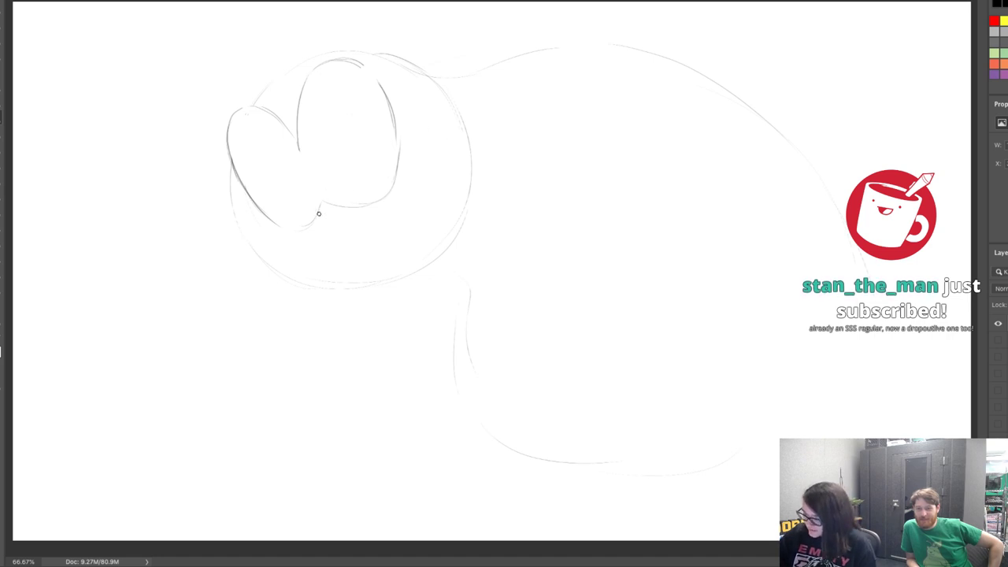
Draw a small bold nose shape where the eyes meet, and sketch a long rounded lobe beneath each eye
mouse_move(321, 203)
left_mouse_down()
mouse_move(313, 216)
mouse_move(324, 223)
mouse_move(327, 201)
left_mouse_up()
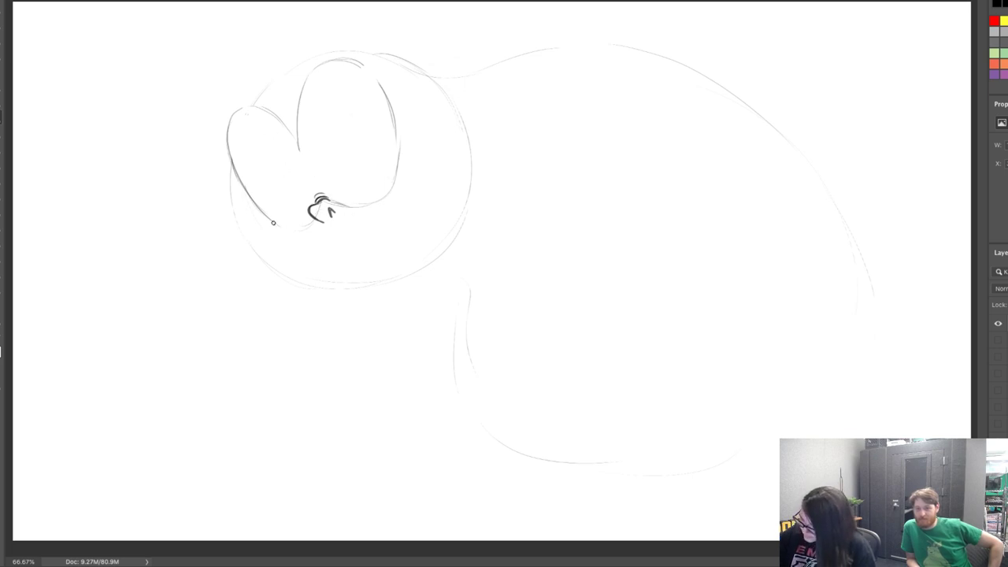
mouse_move(243, 233)
left_mouse_down()
mouse_move(281, 254)
mouse_move(331, 251)
left_mouse_up()
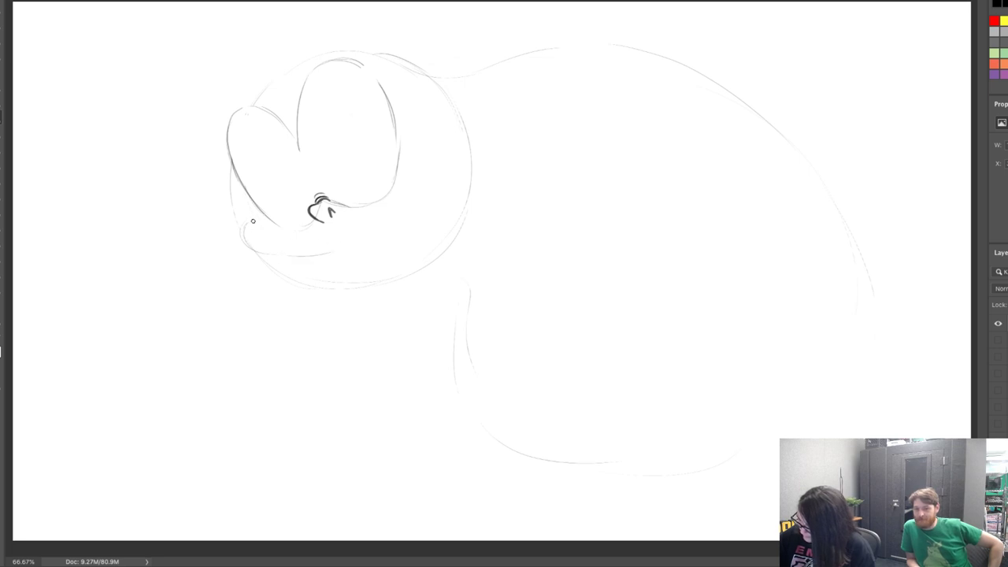
left_click_drag(243, 230, 317, 250)
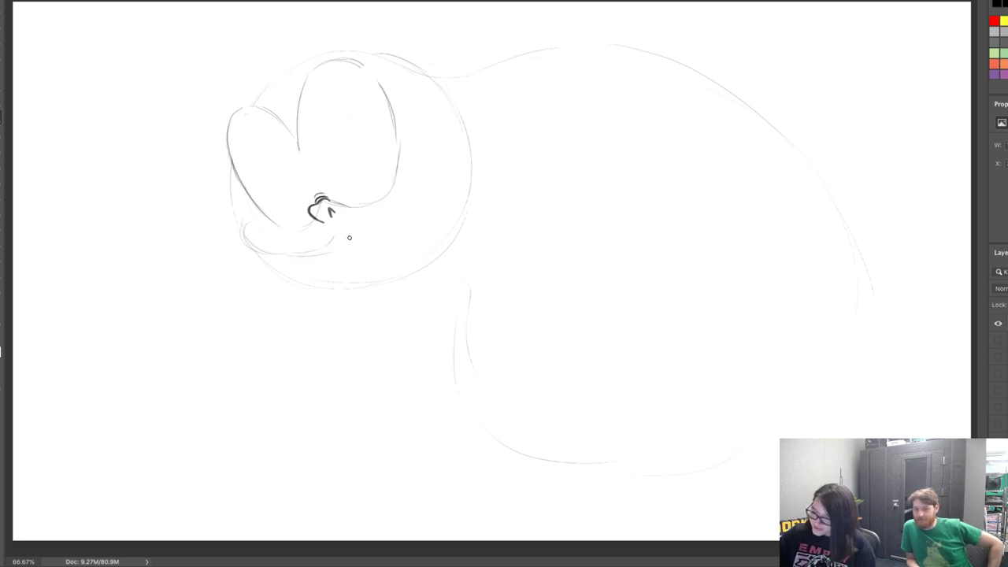
left_click_drag(383, 227, 442, 186)
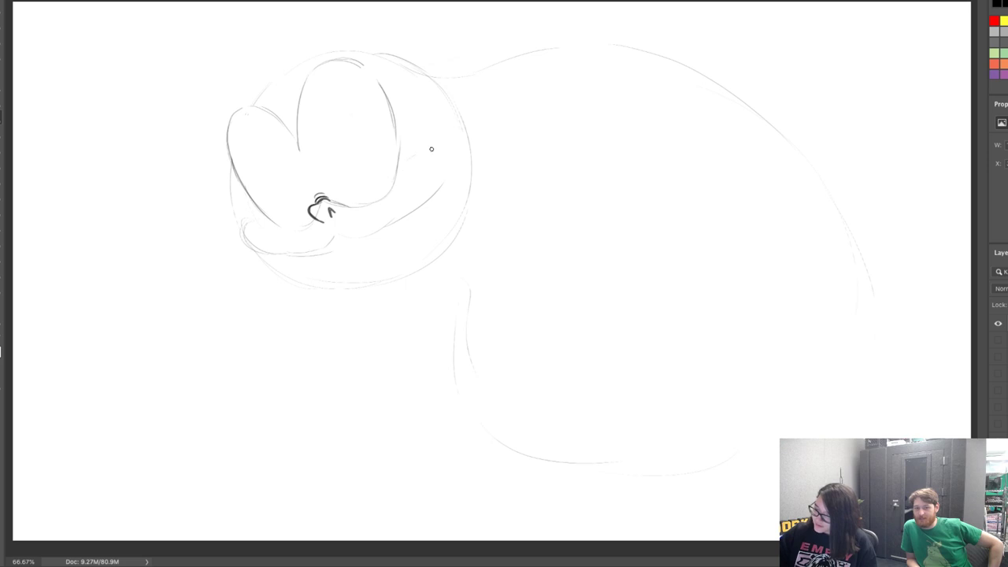
left_click_drag(431, 149, 441, 184)
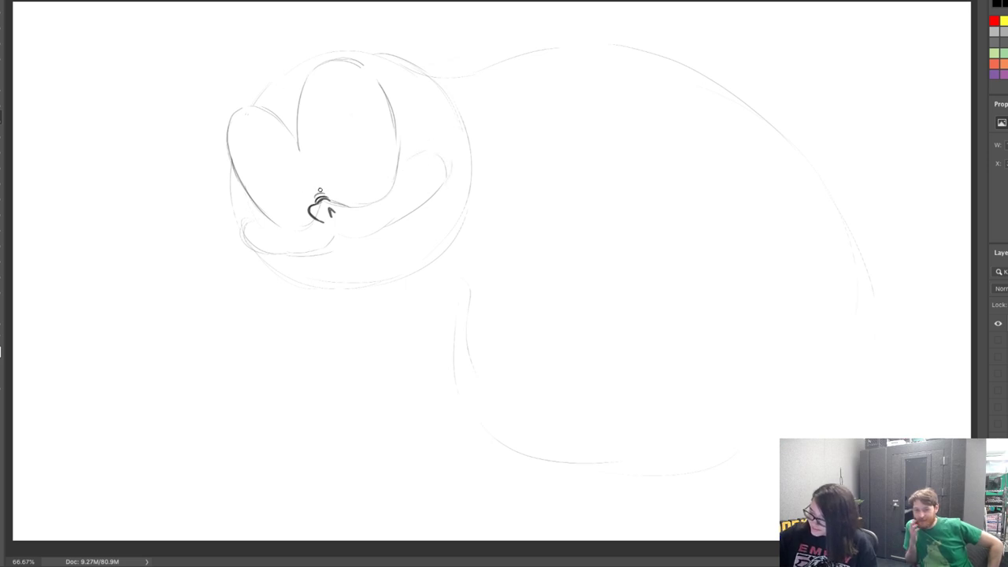
Restate the larger eye as a clean oval with thick dark sides, erasing the old outline around its top
mouse_move(320, 192)
left_mouse_down()
mouse_move(301, 118)
mouse_move(306, 83)
left_mouse_up()
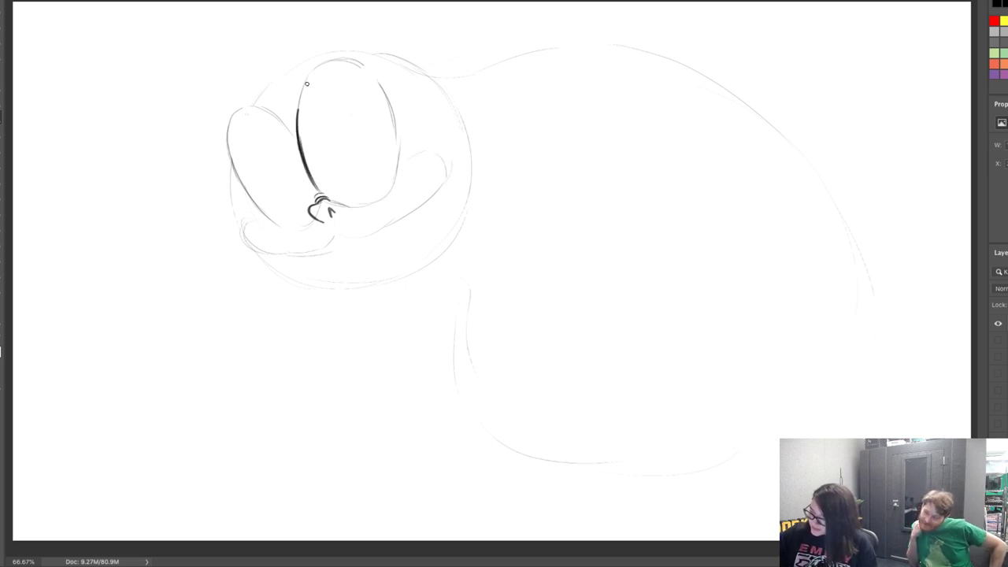
mouse_move(299, 120)
left_mouse_down()
mouse_move(315, 74)
mouse_move(385, 81)
mouse_move(399, 131)
left_mouse_up()
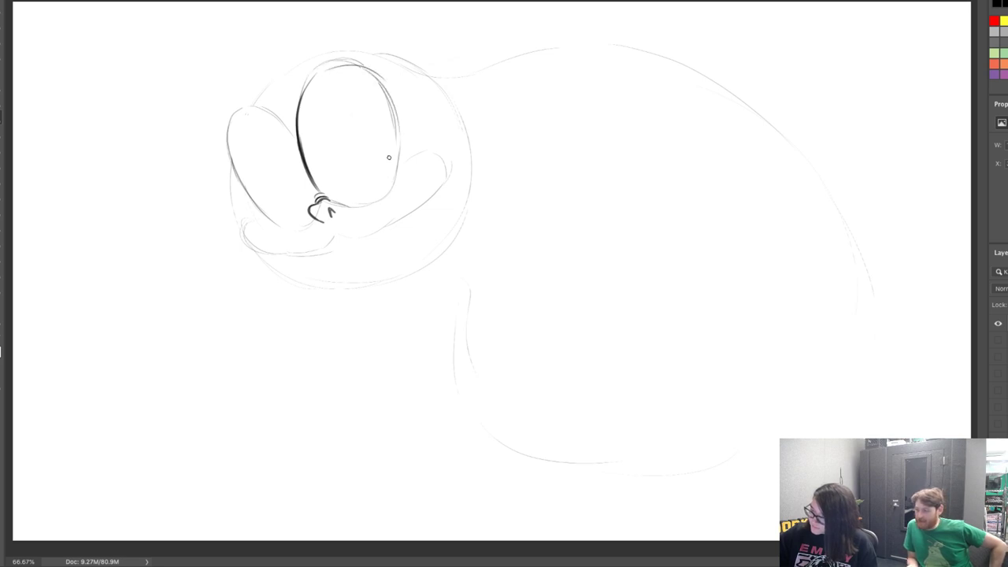
key("e")
left_click_drag(302, 83, 347, 51)
mouse_move(294, 107)
left_mouse_down()
mouse_move(387, 89)
mouse_move(357, 72)
mouse_move(397, 133)
mouse_move(388, 99)
mouse_move(362, 73)
mouse_move(390, 190)
mouse_move(351, 206)
mouse_move(365, 205)
mouse_move(402, 128)
left_mouse_up()
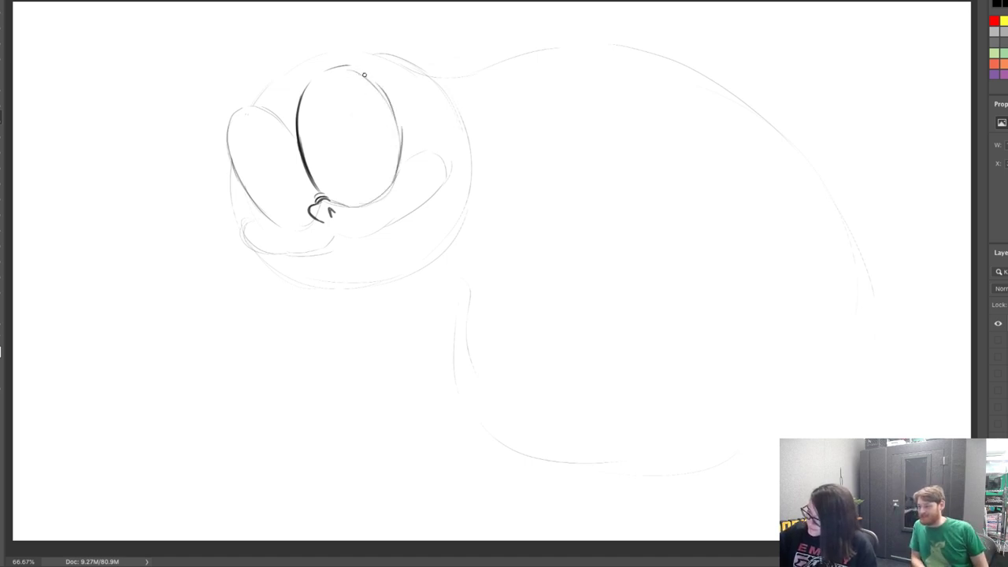
mouse_move(365, 72)
left_mouse_down()
mouse_move(401, 126)
mouse_move(398, 116)
mouse_move(360, 65)
mouse_move(402, 142)
left_mouse_up()
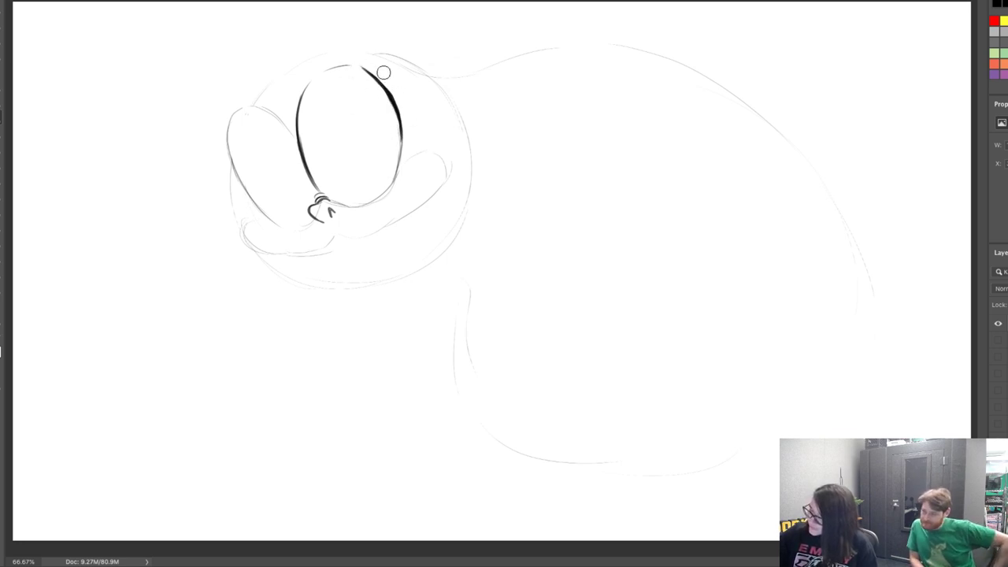
left_click_drag(352, 114, 357, 91)
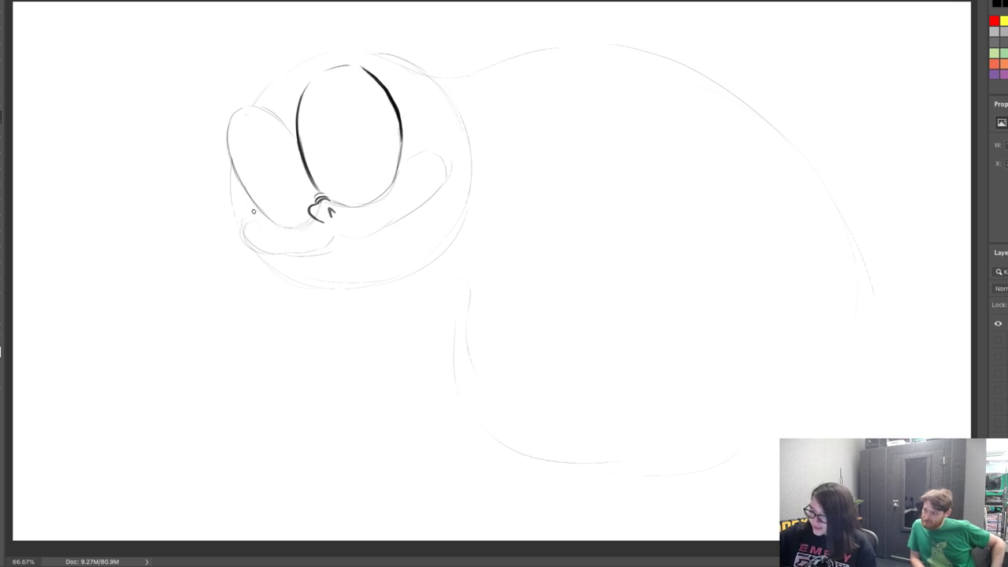
Close and darken the smaller eye's outline, and firm up the contours of the rounded lobes beneath the eyes
mouse_move(280, 227)
left_mouse_down()
mouse_move(228, 159)
mouse_move(240, 169)
mouse_move(229, 127)
mouse_move(255, 103)
mouse_move(242, 108)
mouse_move(294, 133)
mouse_move(270, 109)
mouse_move(293, 135)
left_mouse_up()
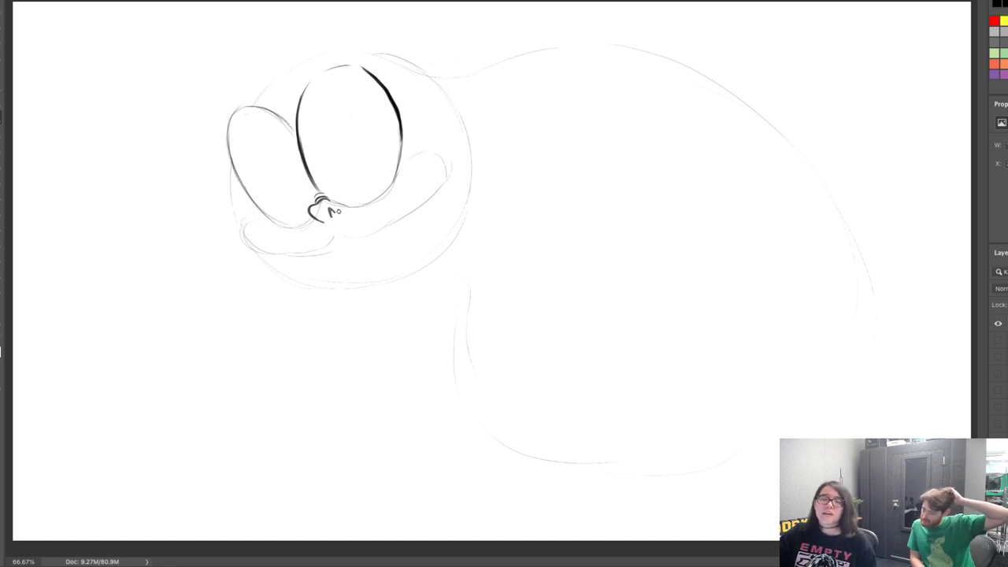
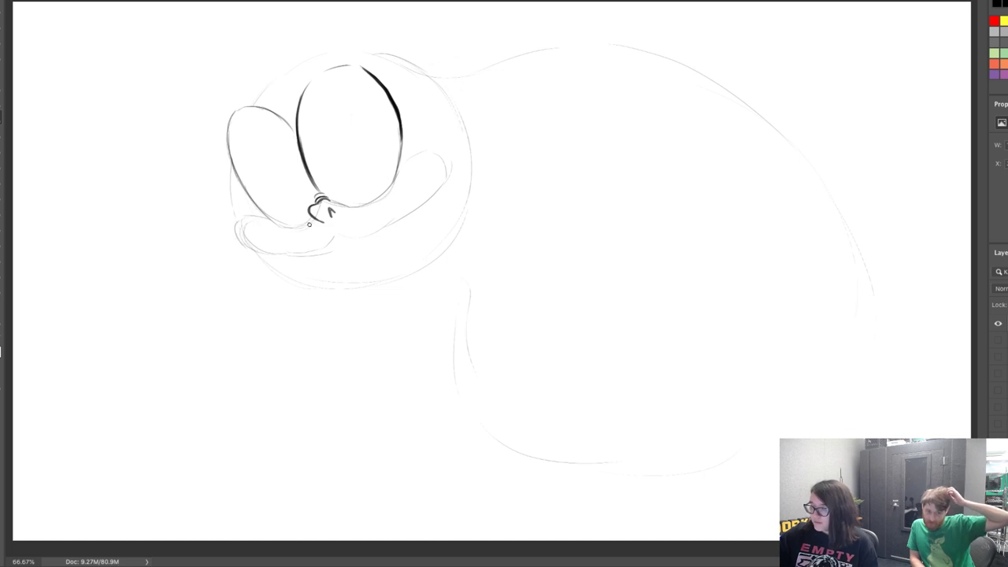
mouse_move(399, 176)
left_mouse_down()
mouse_move(425, 154)
mouse_move(446, 180)
left_mouse_up()
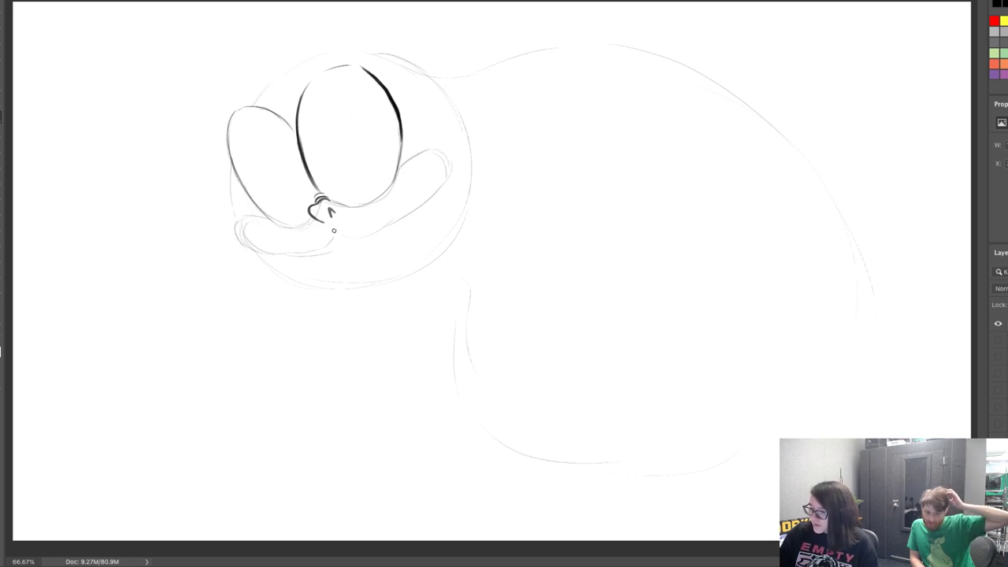
left_click_drag(371, 235, 448, 163)
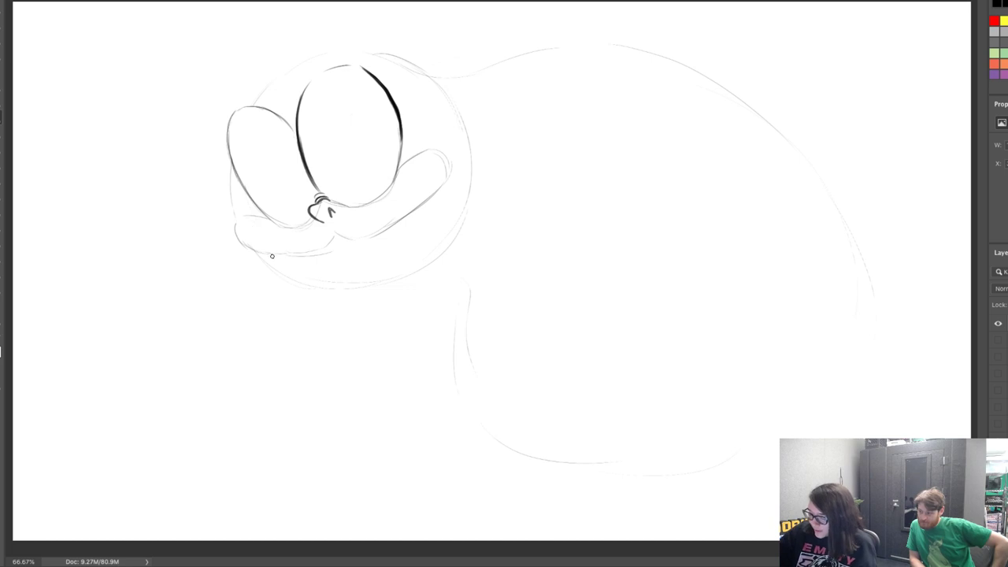
Sketch a rounded open lower jaw hanging beneath the two lobes, with a second inner contour line
mouse_move(272, 256)
left_mouse_down()
mouse_move(329, 303)
mouse_move(400, 297)
left_mouse_up()
left_click_drag(429, 258, 417, 284)
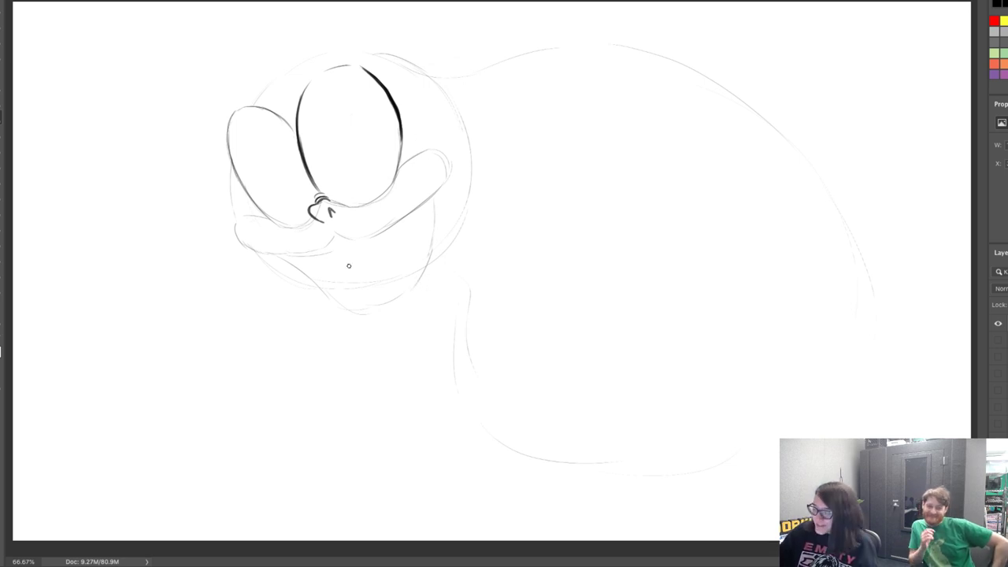
mouse_move(321, 284)
left_mouse_down()
mouse_move(356, 309)
mouse_move(344, 302)
mouse_move(386, 271)
mouse_move(384, 299)
mouse_move(424, 240)
mouse_move(417, 268)
mouse_move(426, 216)
left_mouse_up()
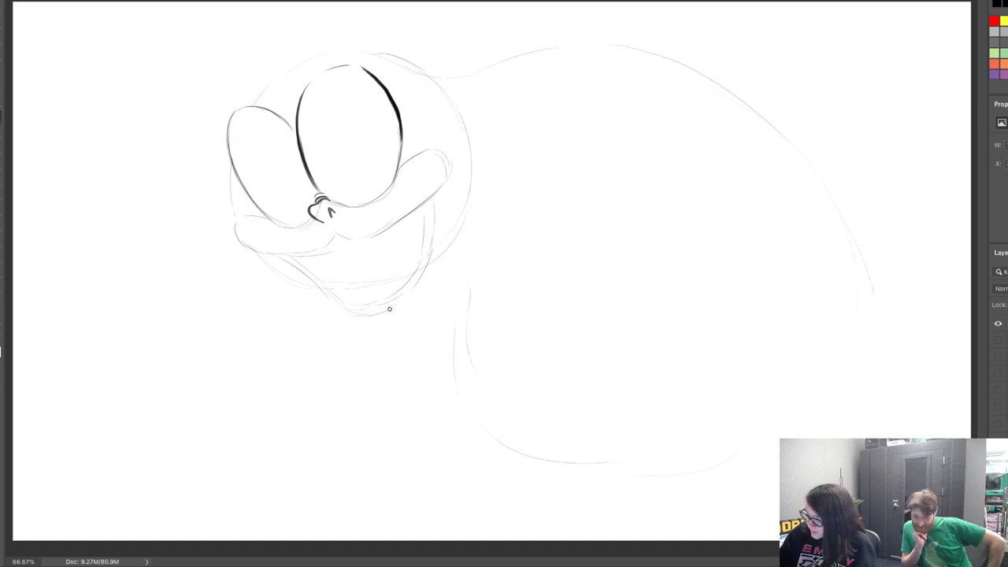
left_click_drag(389, 308, 432, 263)
Draw angry slanted eyelids across both eyes, thicken the larger eye's lid and fill in its narrow slit pupil
mouse_move(240, 188)
left_mouse_down()
mouse_move(296, 186)
mouse_move(390, 118)
left_mouse_up()
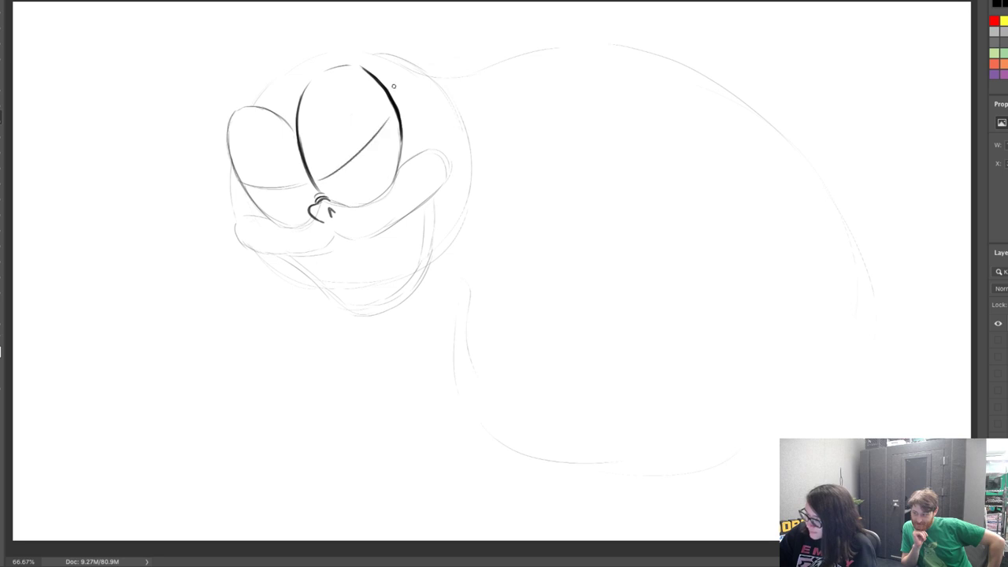
left_click_drag(350, 164, 397, 110)
mouse_move(342, 172)
left_mouse_down()
mouse_move(371, 198)
mouse_move(362, 190)
left_mouse_up()
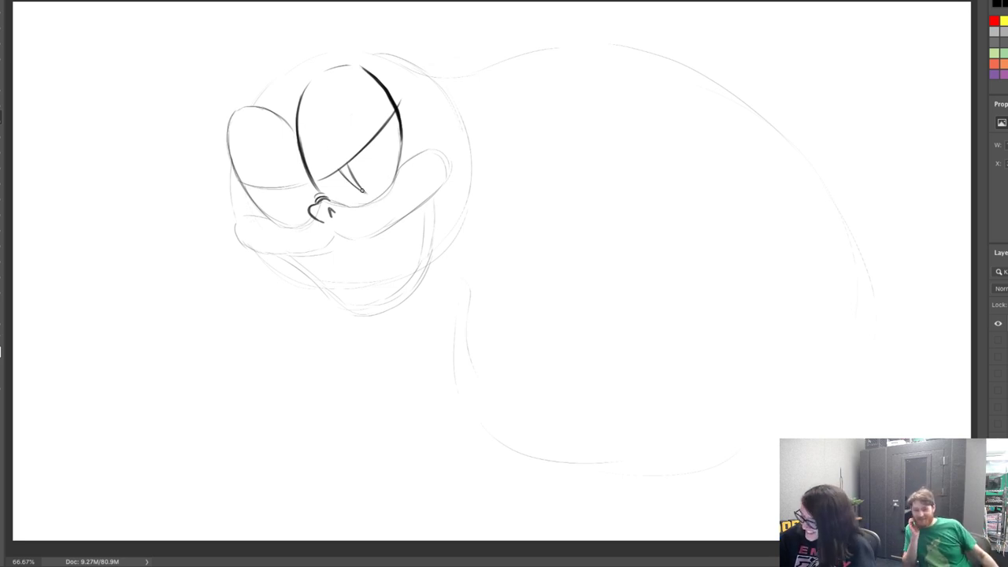
mouse_move(342, 168)
left_mouse_down()
mouse_move(363, 192)
mouse_move(351, 178)
mouse_move(377, 117)
left_mouse_up()
left_click_drag(326, 172, 391, 118)
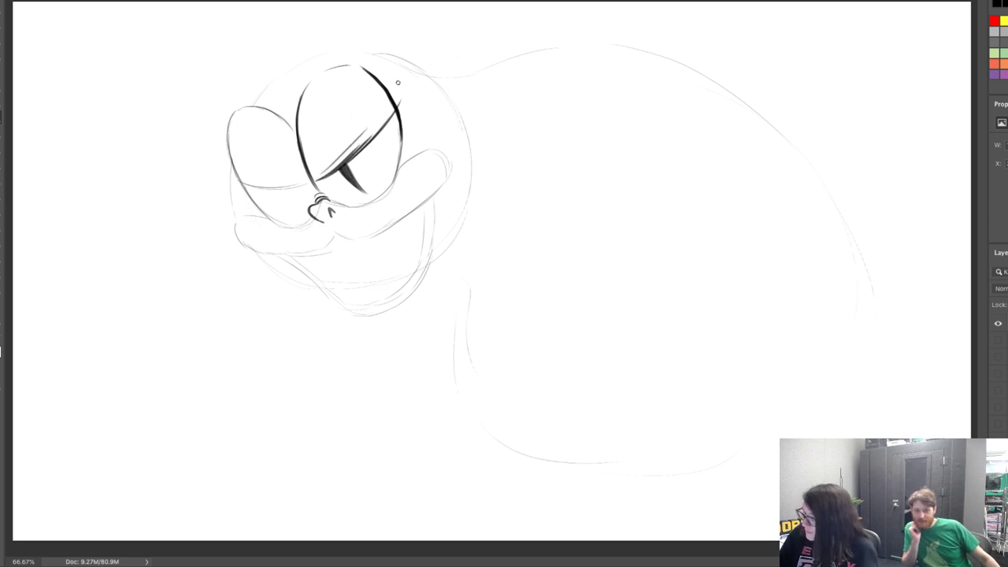
Finish the smaller eye with a bold lid and slit pupil, and shade the outer edges of both eyes
left_click_drag(245, 182, 313, 190)
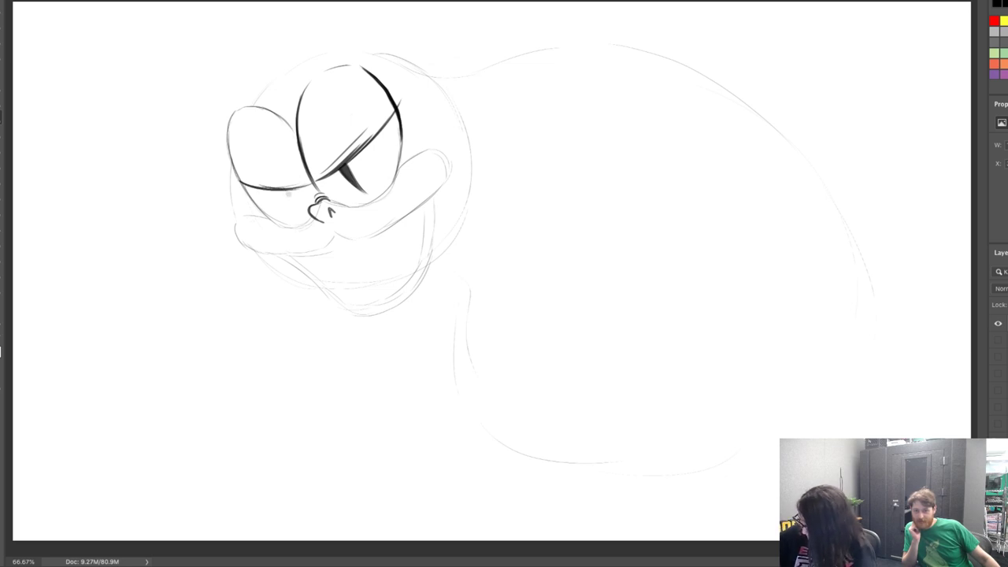
mouse_move(287, 191)
left_mouse_down()
mouse_move(302, 206)
mouse_move(280, 223)
left_mouse_up()
mouse_move(244, 188)
left_mouse_down()
mouse_move(288, 228)
mouse_move(309, 226)
left_mouse_up()
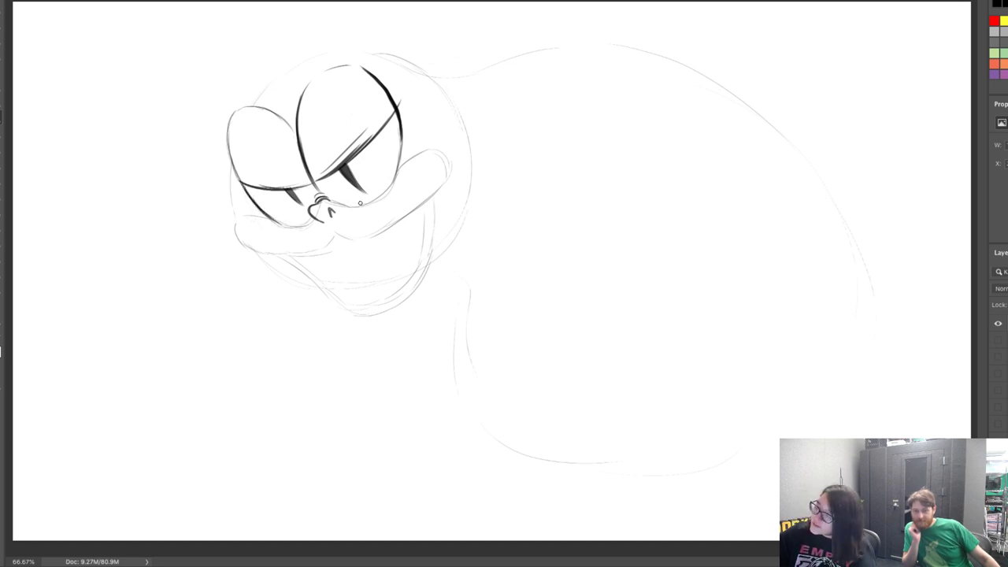
mouse_move(385, 189)
left_mouse_down()
mouse_move(399, 150)
mouse_move(410, 155)
mouse_move(402, 116)
mouse_move(411, 144)
left_mouse_up()
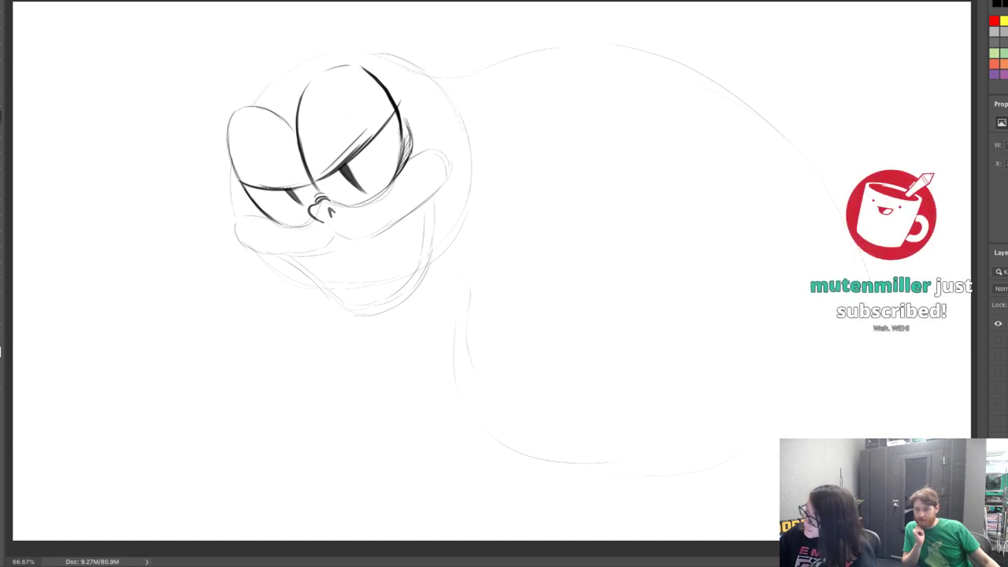
left_click_drag(405, 118, 410, 156)
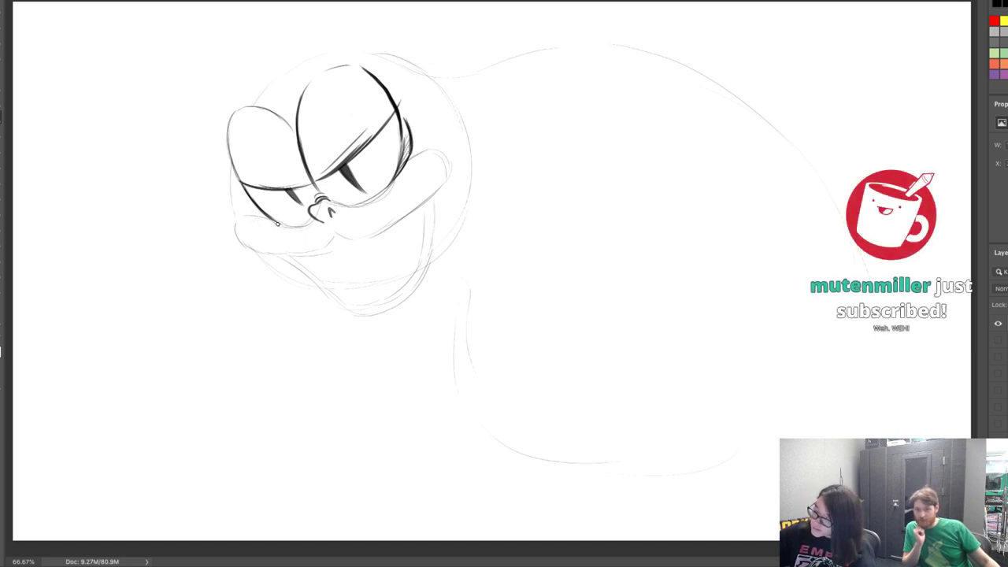
mouse_move(249, 195)
left_mouse_down()
mouse_move(276, 224)
mouse_move(304, 228)
left_mouse_up()
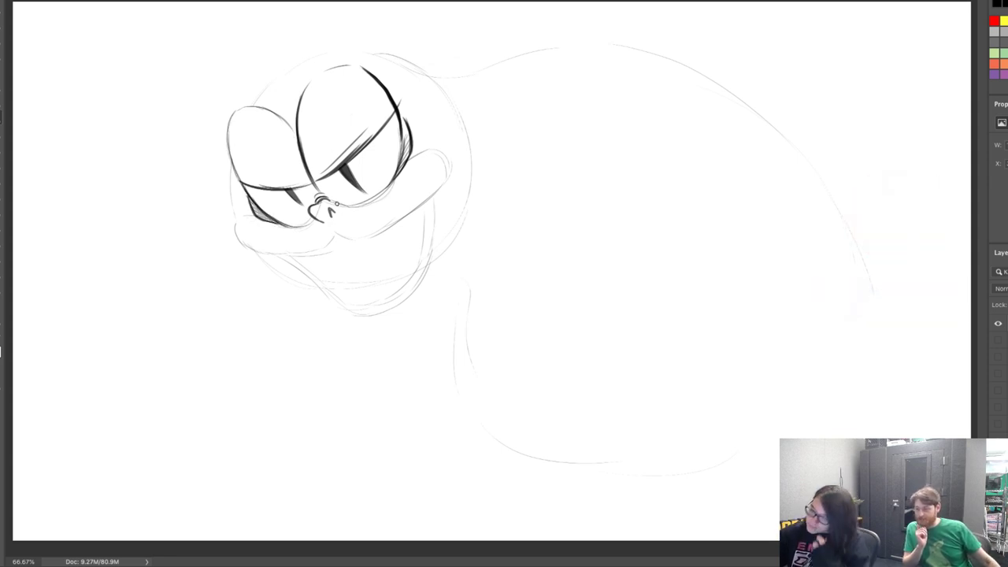
Darken the nostril and ink the muzzle lobes with bold outlines that flare into pointed cheek ends
mouse_move(329, 202)
left_mouse_down()
mouse_move(364, 206)
mouse_move(326, 222)
left_mouse_up()
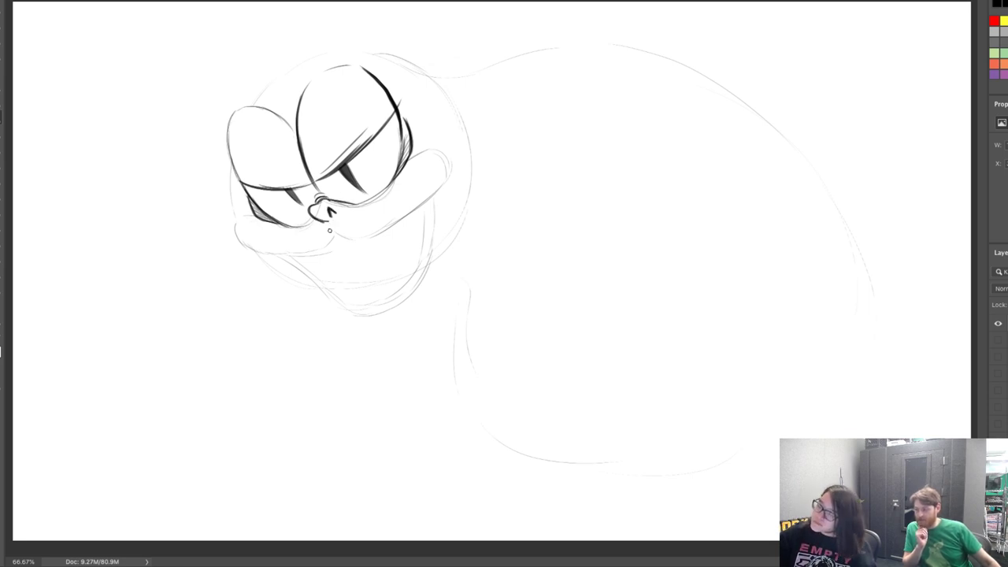
mouse_move(328, 230)
left_mouse_down()
mouse_move(352, 243)
mouse_move(393, 224)
left_mouse_up()
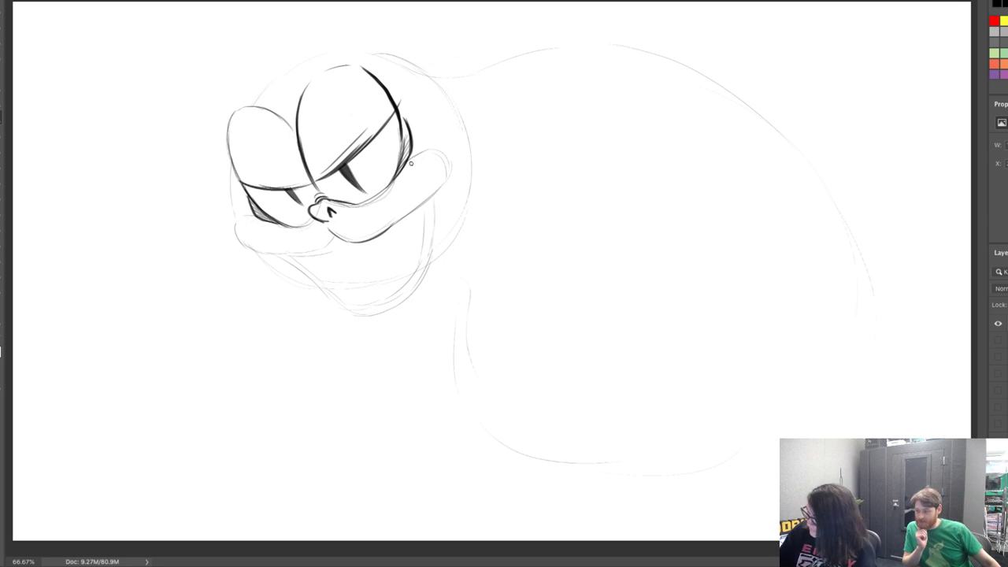
mouse_move(411, 156)
left_mouse_down()
mouse_move(424, 134)
mouse_move(452, 163)
left_mouse_up()
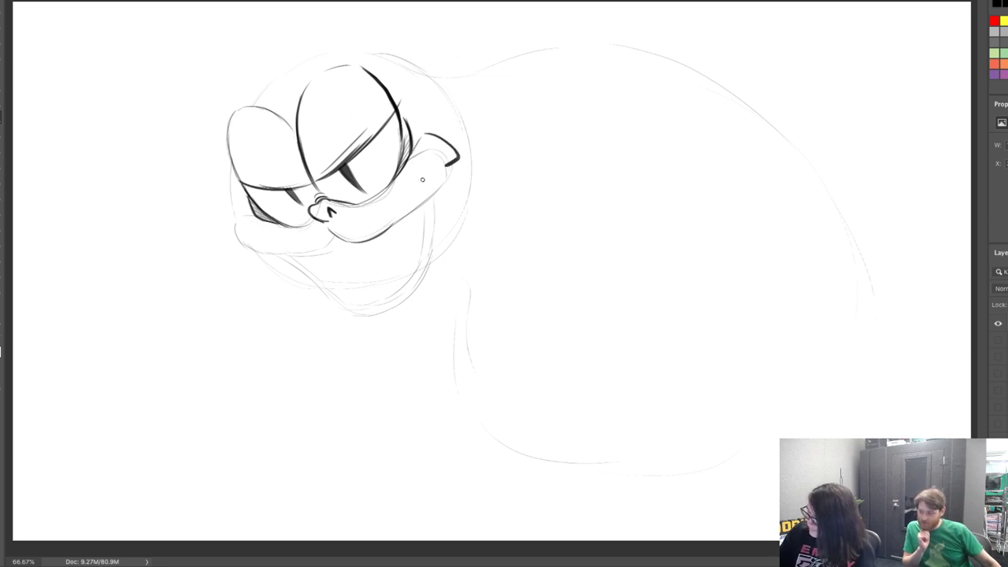
mouse_move(390, 233)
left_mouse_down()
mouse_move(437, 192)
mouse_move(429, 196)
mouse_move(444, 173)
mouse_move(425, 201)
mouse_move(385, 226)
mouse_move(337, 247)
mouse_move(301, 254)
left_mouse_up()
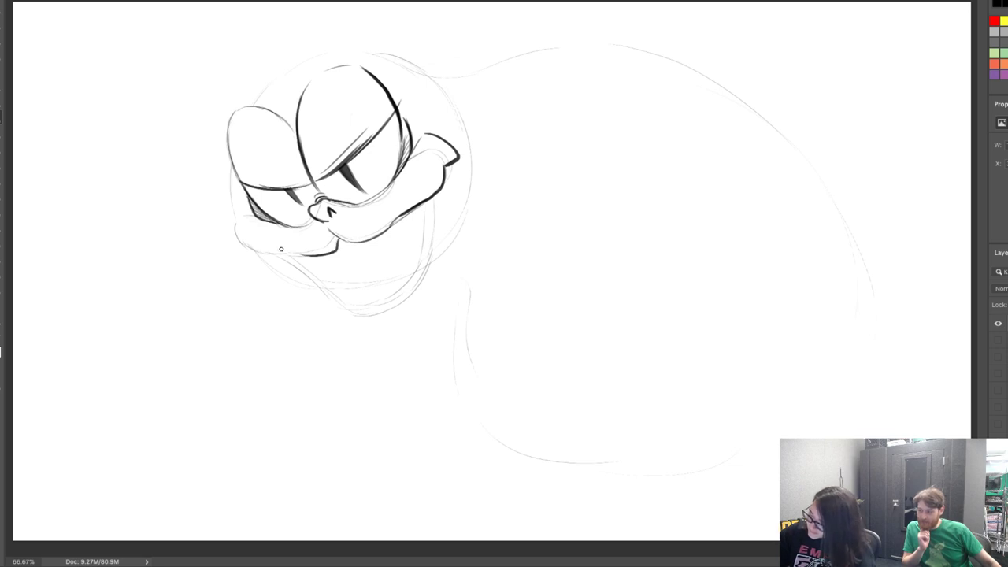
mouse_move(254, 217)
left_mouse_down()
mouse_move(251, 242)
mouse_move(301, 256)
mouse_move(333, 243)
left_mouse_up()
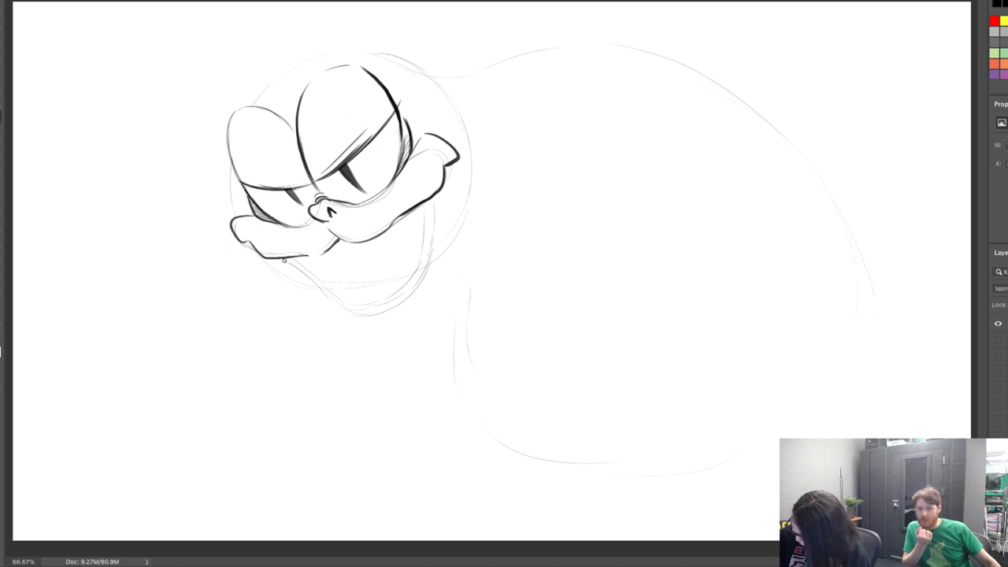
Draw a long pointed fang at each side of the upper jaw and a row of small teeth between them
mouse_move(283, 260)
left_mouse_down()
mouse_move(292, 296)
mouse_move(308, 260)
mouse_move(294, 293)
mouse_move(288, 265)
left_mouse_up()
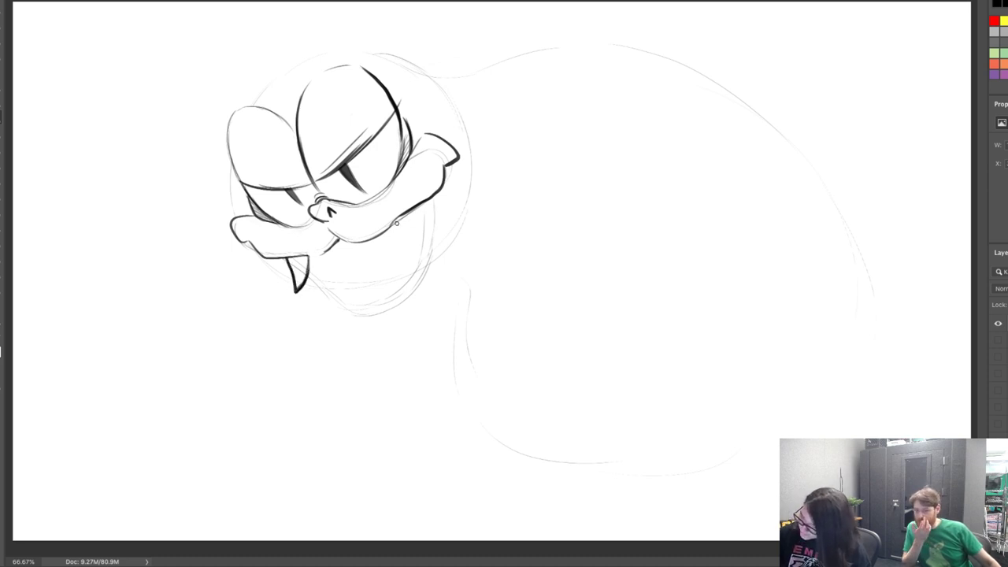
left_click_drag(391, 224, 438, 249)
left_click_drag(438, 249, 409, 209)
mouse_move(419, 226)
left_mouse_down()
mouse_move(438, 248)
mouse_move(405, 236)
left_mouse_up()
mouse_move(305, 256)
left_mouse_down()
mouse_move(328, 269)
mouse_move(310, 267)
mouse_move(383, 245)
left_mouse_up()
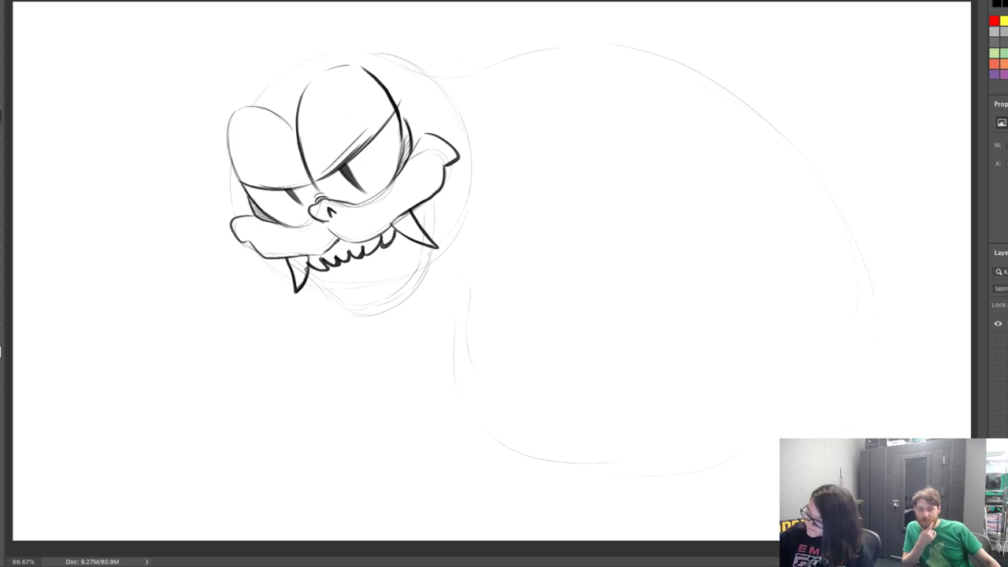
Redraw the lower jaw and add a long tongue with a notched tip, erasing the jaw lines that cross it
mouse_move(306, 269)
left_mouse_down()
mouse_move(370, 324)
mouse_move(401, 317)
mouse_move(421, 245)
mouse_move(415, 292)
left_mouse_up()
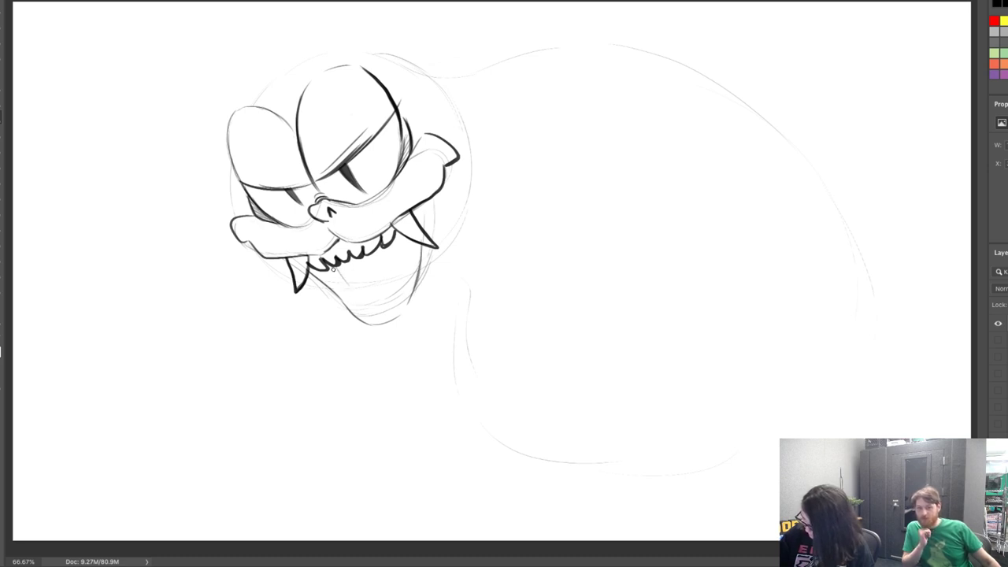
mouse_move(332, 272)
left_mouse_down()
mouse_move(388, 342)
mouse_move(392, 248)
left_mouse_up()
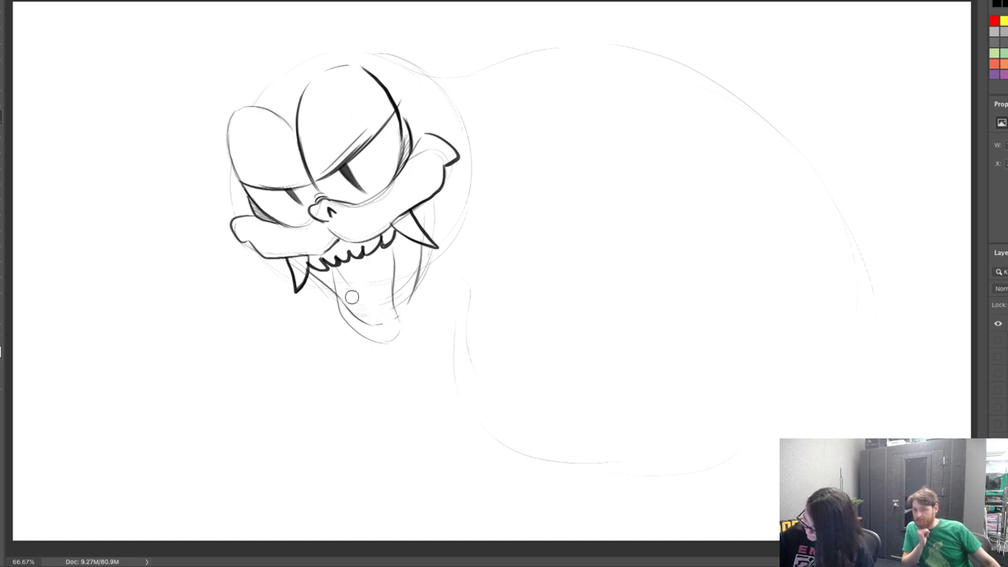
left_click_drag(346, 281, 342, 271)
mouse_move(378, 324)
left_mouse_down()
mouse_move(403, 329)
mouse_move(391, 245)
left_mouse_up()
key("b")
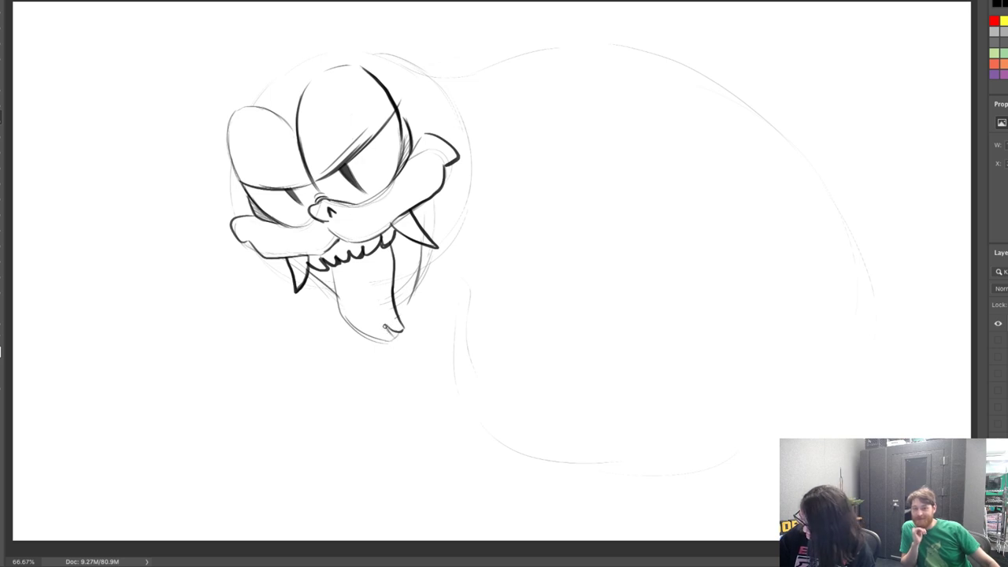
Add the tongue's centre line and the lower jaw's side teeth, and fill the gaps inside the mouth with black
mouse_move(352, 267)
left_mouse_down()
mouse_move(338, 318)
mouse_move(333, 293)
left_mouse_up()
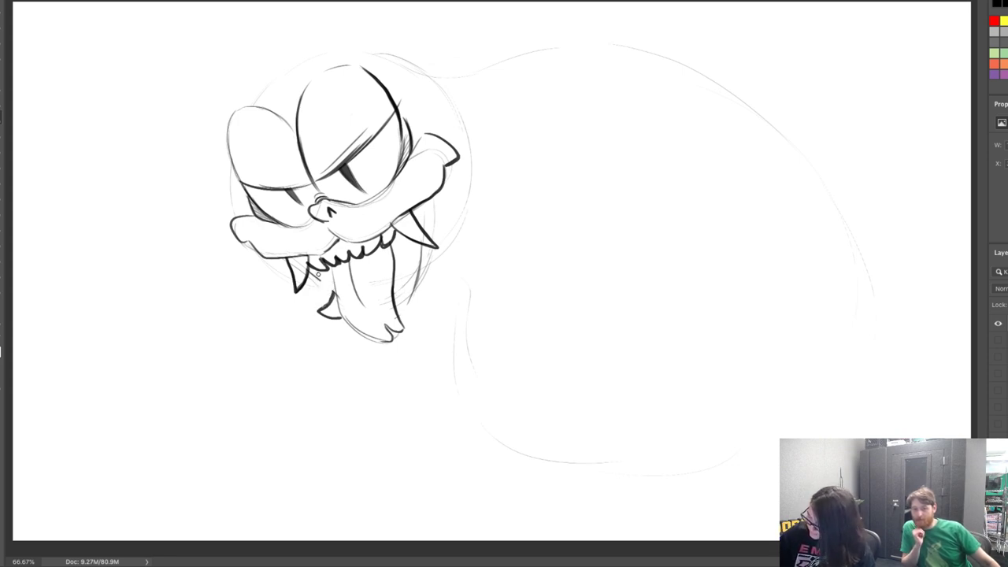
left_click_drag(319, 275, 320, 293)
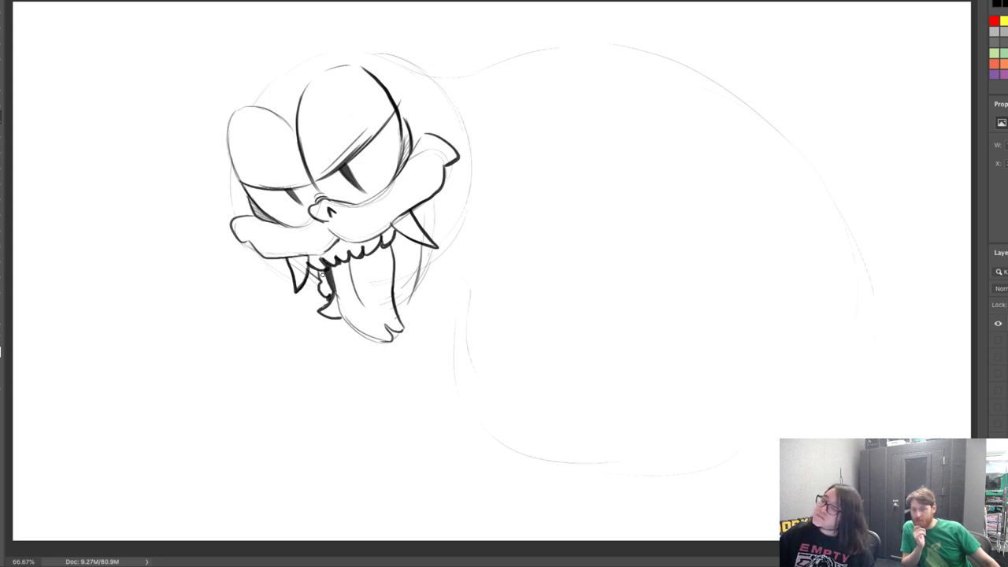
mouse_move(390, 284)
left_mouse_down()
mouse_move(403, 240)
mouse_move(401, 298)
left_mouse_up()
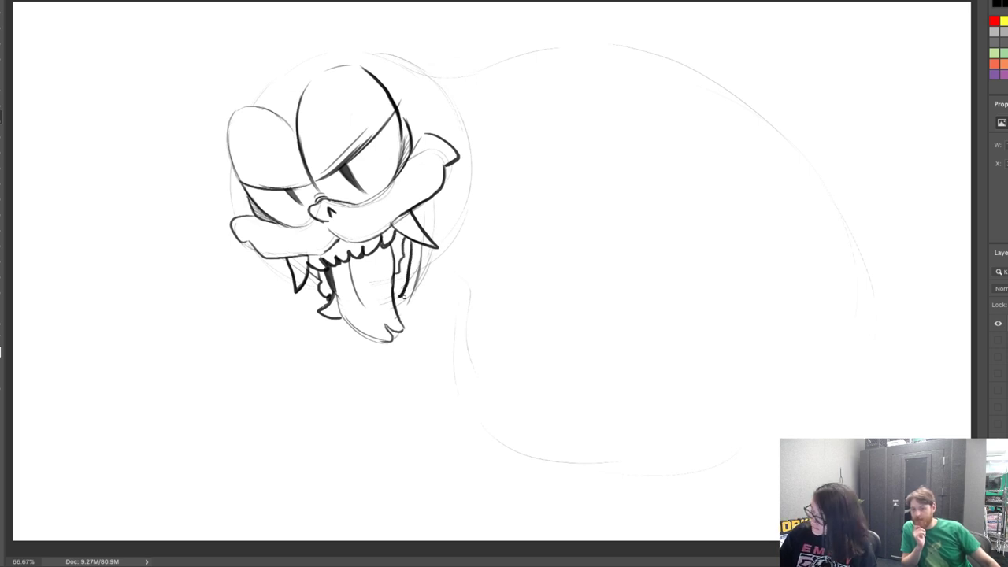
mouse_move(392, 275)
left_mouse_down()
mouse_move(380, 297)
mouse_move(394, 278)
mouse_move(402, 289)
mouse_move(391, 259)
mouse_move(406, 288)
left_mouse_up()
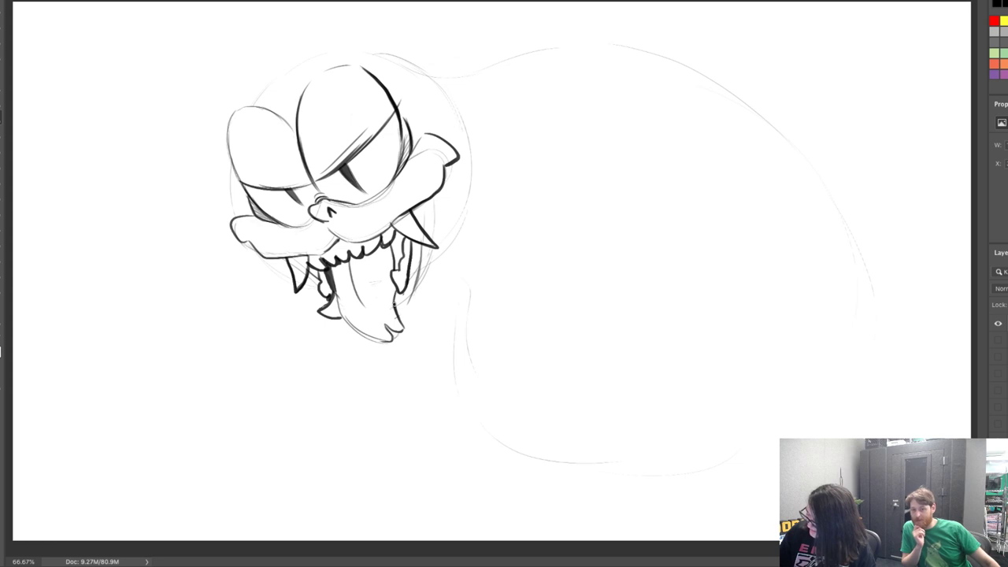
mouse_move(394, 243)
left_mouse_down()
mouse_move(397, 266)
mouse_move(398, 247)
left_mouse_up()
mouse_move(400, 312)
left_mouse_down()
mouse_move(419, 284)
mouse_move(406, 306)
left_mouse_up()
mouse_move(422, 255)
left_mouse_down()
mouse_move(413, 300)
mouse_move(423, 282)
left_mouse_up()
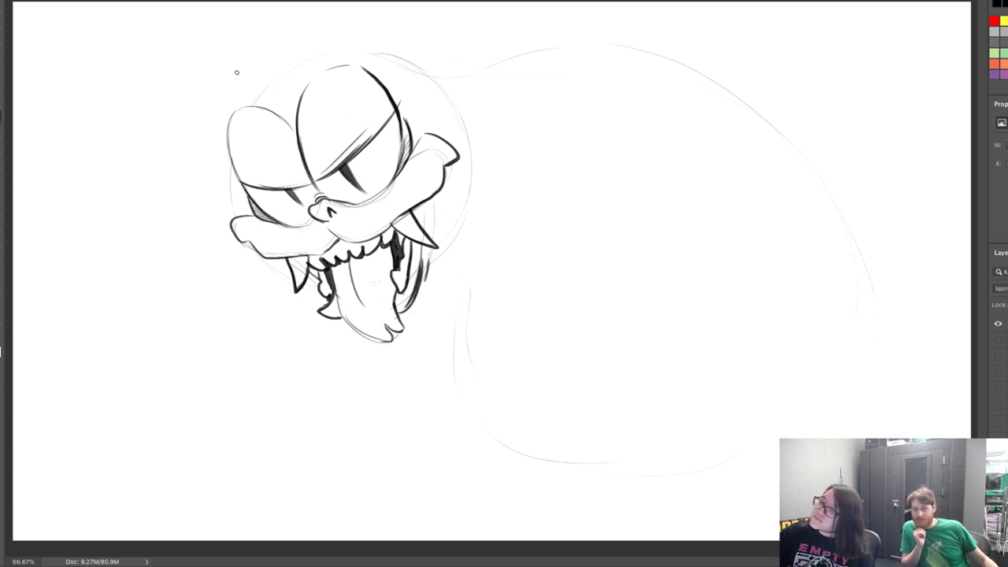
Draw the far cheek contour beside the smaller eye, and add brow ridges and furrow lines between the eyes
left_click_drag(232, 164, 239, 213)
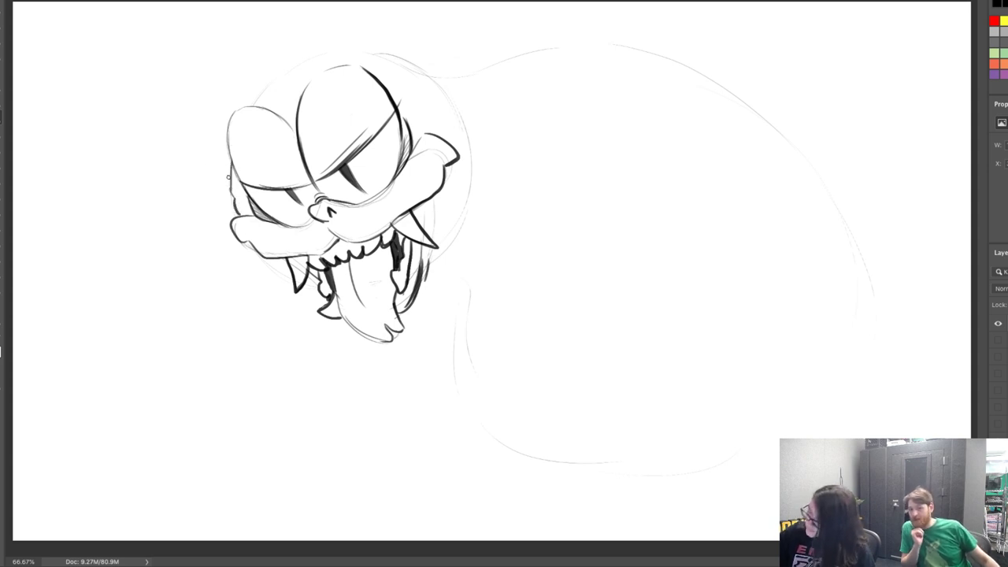
mouse_move(239, 111)
left_mouse_down()
mouse_move(274, 107)
mouse_move(247, 104)
left_mouse_up()
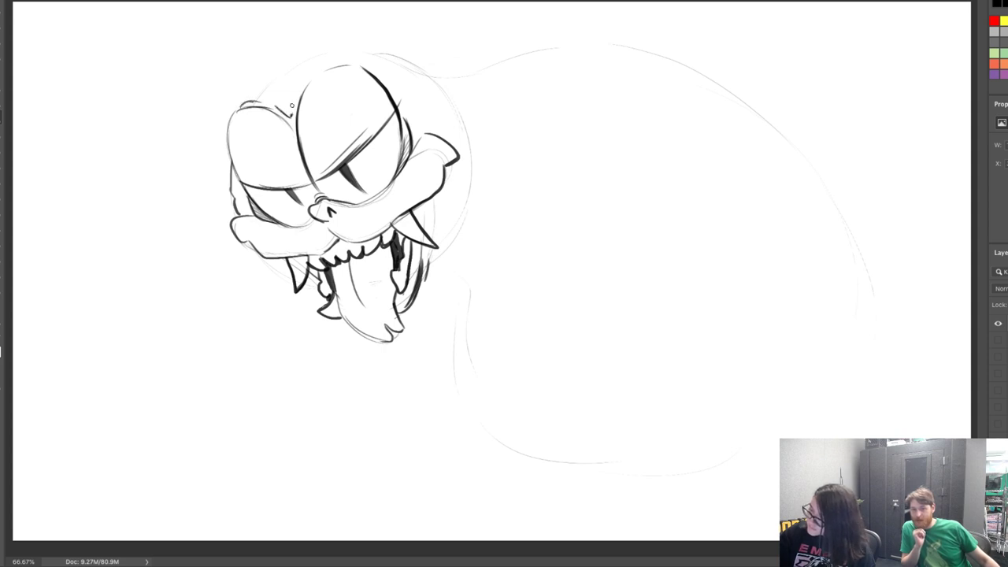
left_click_drag(299, 80, 292, 114)
mouse_move(305, 166)
left_mouse_down()
mouse_move(312, 172)
mouse_move(281, 183)
mouse_move(292, 184)
left_mouse_up()
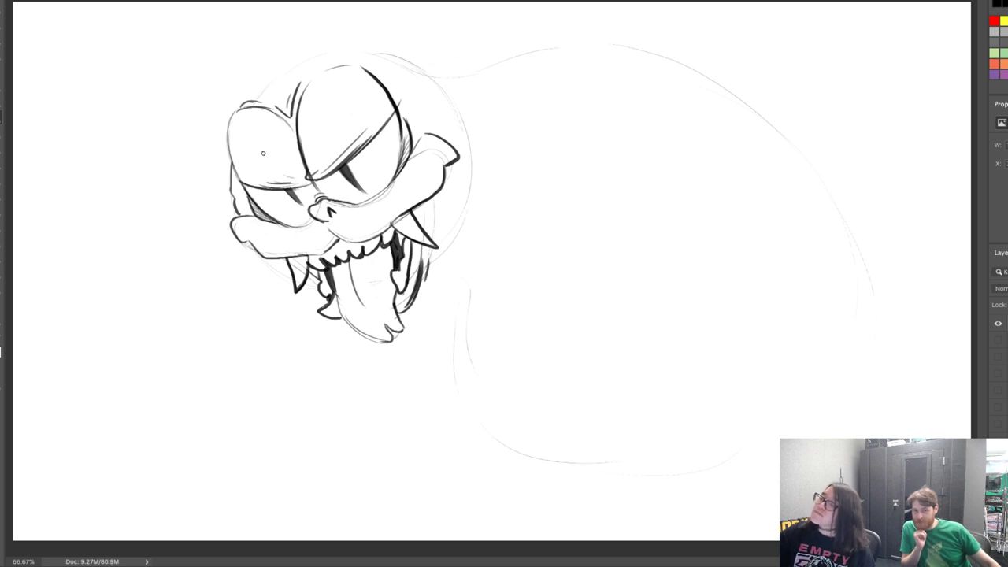
Sketch the sides of two tall horns rising from the top of the head to the canvas edge
mouse_move(258, 91)
left_mouse_down()
mouse_move(300, 17)
mouse_move(356, 23)
mouse_move(382, 4)
left_mouse_up()
left_click_drag(448, 11, 447, 73)
left_click_drag(344, 33, 345, 3)
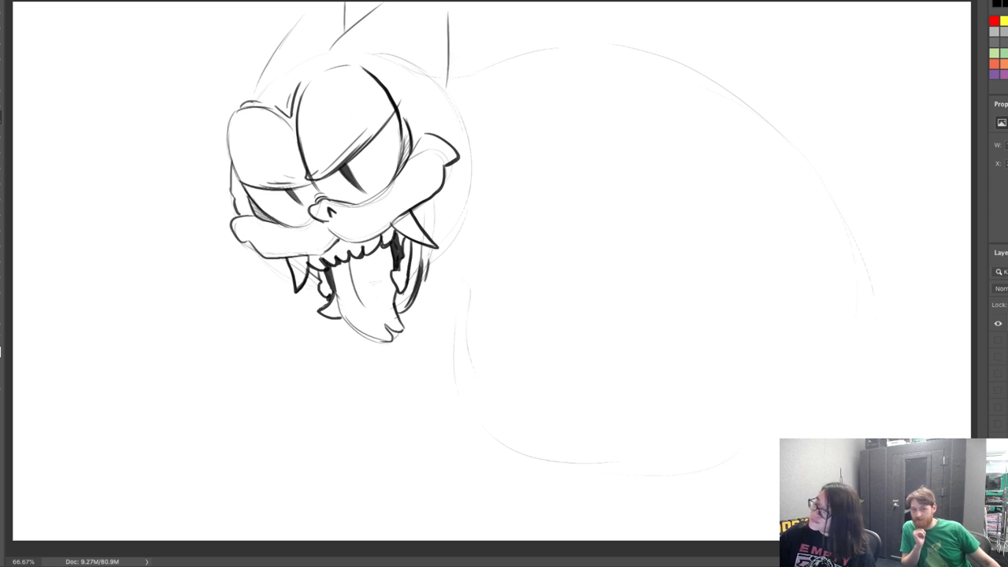
mouse_move(429, 81)
left_mouse_down()
mouse_move(481, 57)
mouse_move(459, 89)
mouse_move(435, 97)
left_mouse_up()
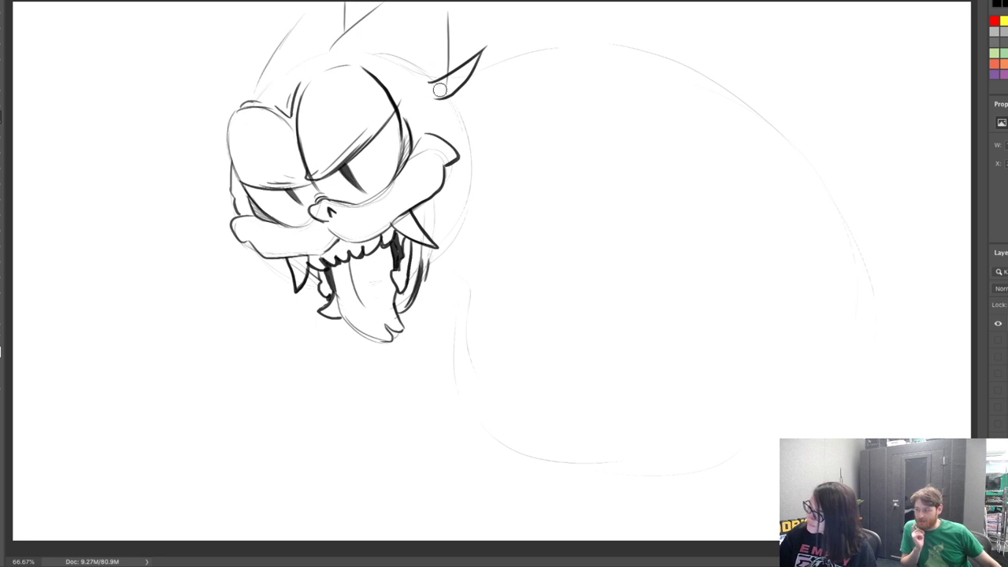
key("ctrl+z")
key("ctrl+z")
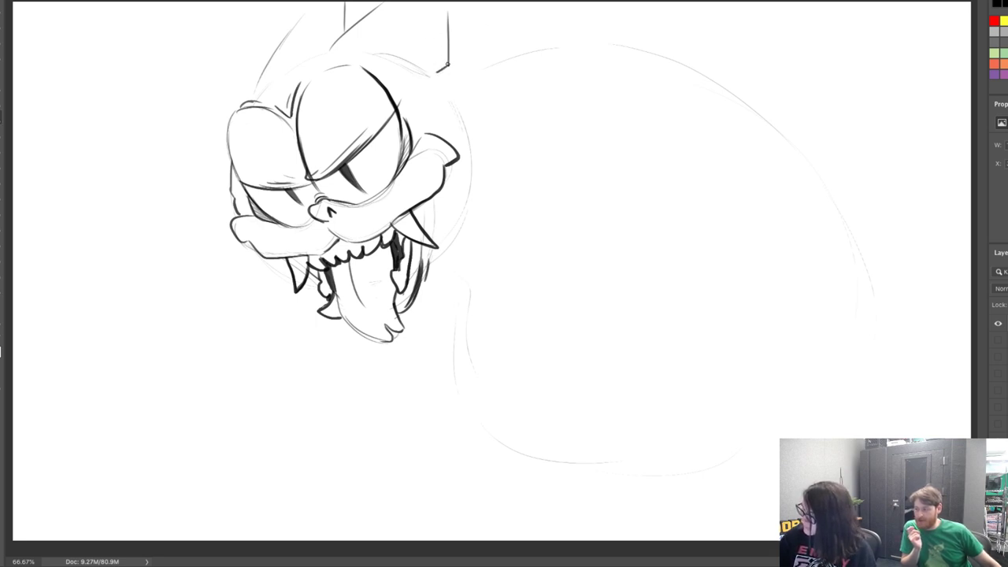
Draw pairs of small pointed spikes on both sides of the head and shade their tips dark
mouse_move(439, 83)
left_mouse_down()
mouse_move(469, 58)
mouse_move(447, 97)
mouse_move(435, 84)
mouse_move(441, 100)
mouse_move(479, 87)
mouse_move(450, 110)
left_mouse_up()
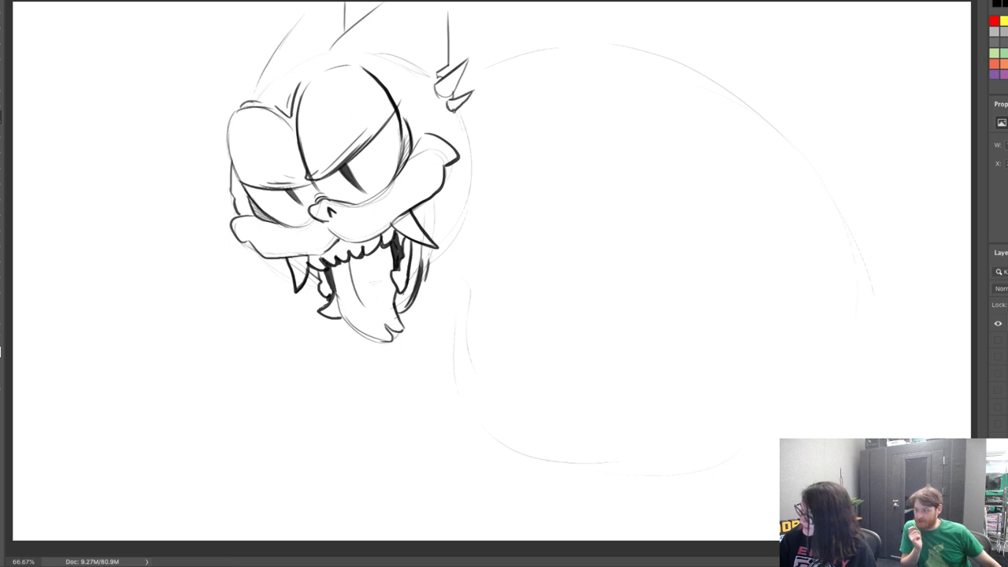
left_click_drag(466, 65, 457, 74)
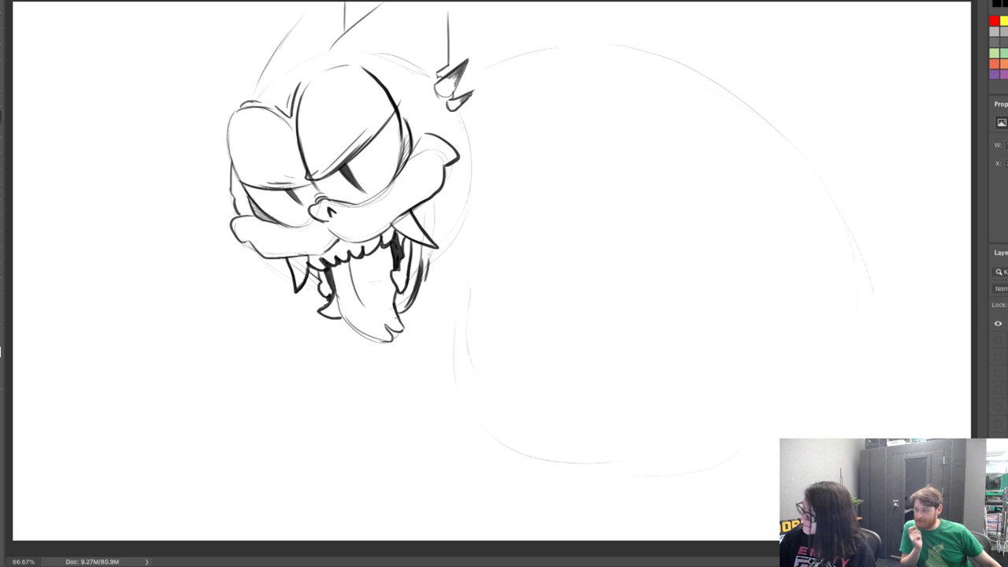
mouse_move(233, 112)
left_mouse_down()
mouse_move(228, 85)
mouse_move(238, 100)
left_mouse_up()
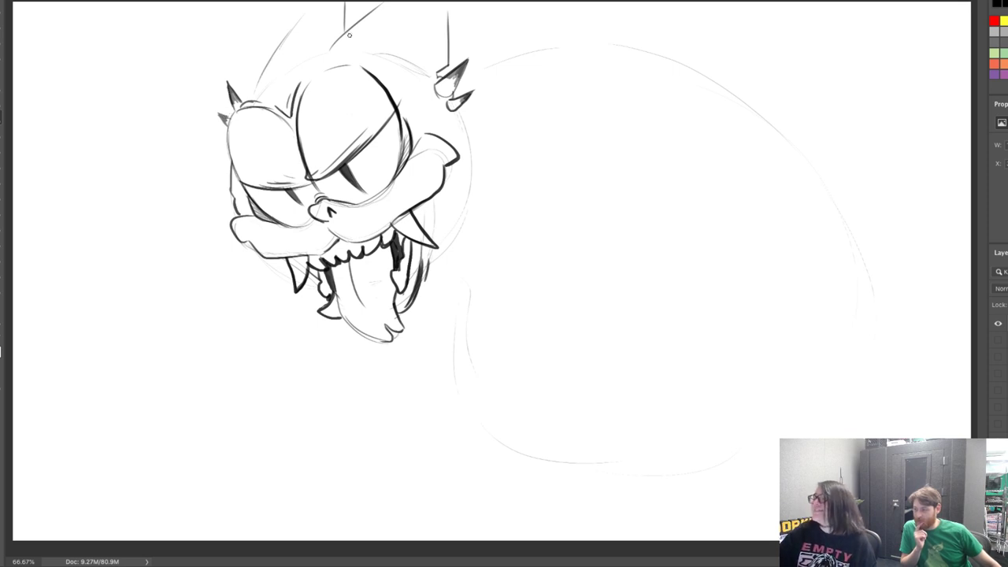
Darken the horn outlines and the top-of-head contour, and add an inner edge and jagged dark markings to the near horn
mouse_move(256, 93)
left_mouse_down()
mouse_move(304, 69)
mouse_move(292, 71)
mouse_move(320, 54)
left_mouse_up()
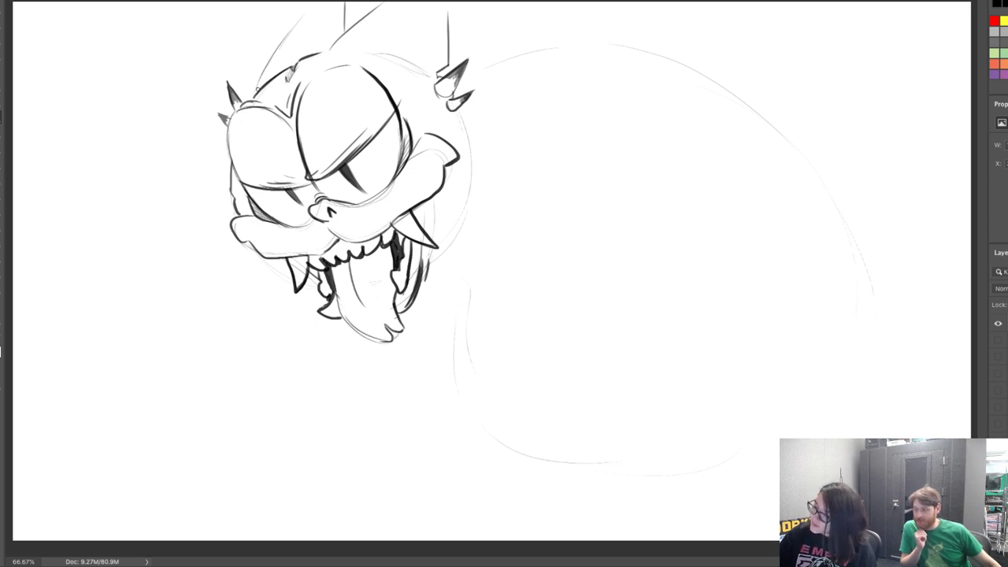
left_click_drag(257, 91, 317, 10)
left_click_drag(255, 90, 323, 4)
mouse_move(343, 38)
left_mouse_down()
mouse_move(342, 3)
mouse_move(381, 2)
left_mouse_up()
left_click_drag(448, 65, 449, 3)
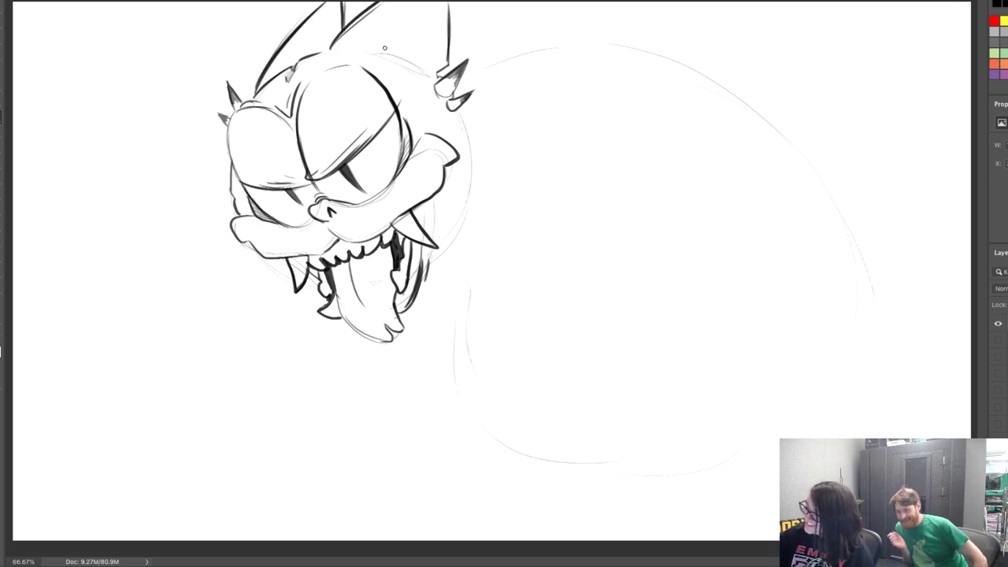
left_click_drag(385, 49, 437, 75)
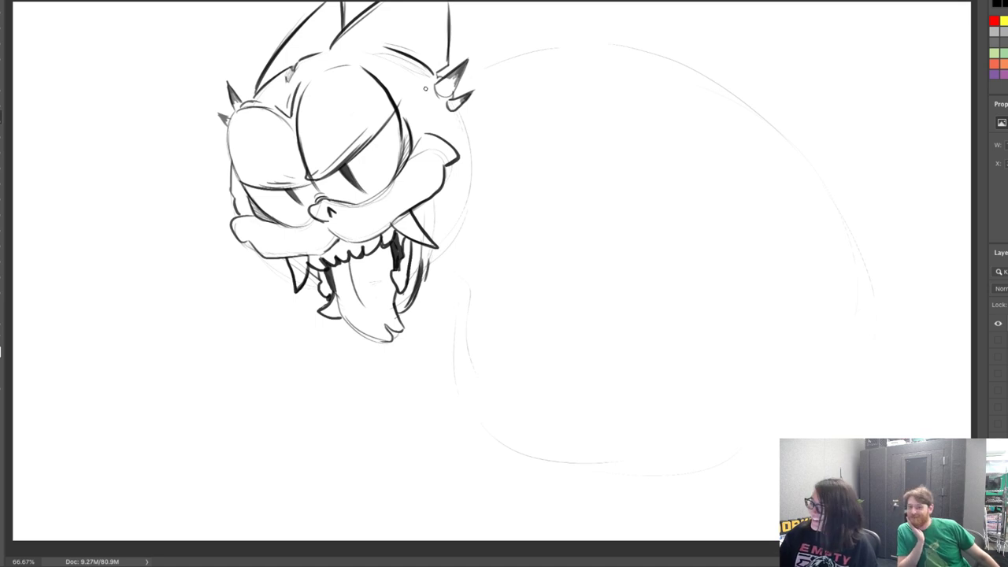
mouse_move(411, 55)
left_mouse_down()
mouse_move(397, 24)
mouse_move(404, 2)
mouse_move(428, 28)
mouse_move(422, 3)
mouse_move(440, 30)
mouse_move(435, 2)
mouse_move(445, 1)
mouse_move(438, 19)
mouse_move(434, 1)
mouse_move(422, 3)
left_mouse_up()
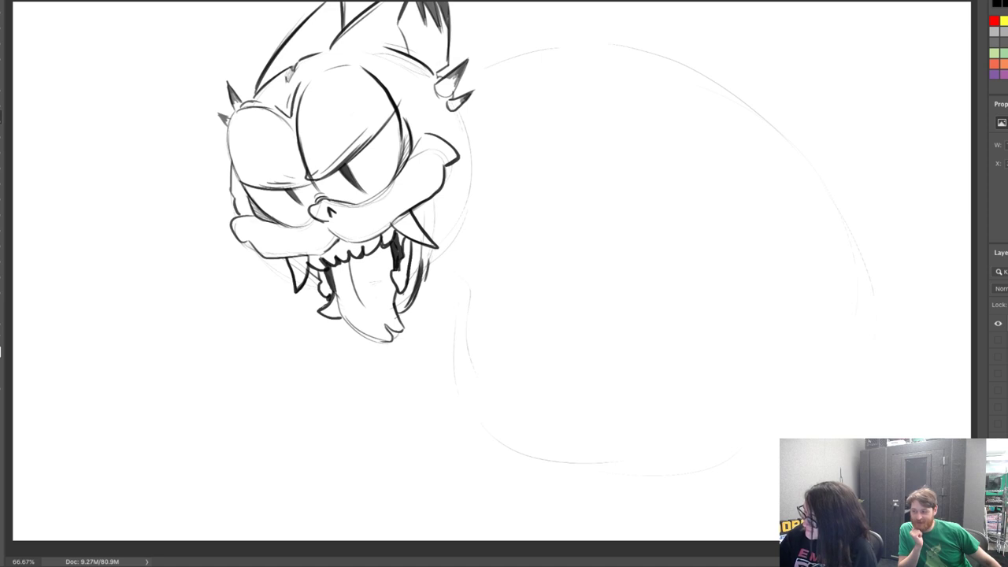
Fill the far horn with dense dark strokes and draw the top-of-head contour across both horn bases
left_click_drag(258, 90, 295, 33)
mouse_move(285, 69)
left_mouse_down()
mouse_move(301, 28)
mouse_move(324, 7)
left_mouse_up()
left_click_drag(310, 56, 330, 4)
left_click_drag(317, 52, 337, 3)
left_click_drag(323, 52, 342, 3)
mouse_move(331, 44)
left_mouse_down()
mouse_move(345, 7)
mouse_move(334, 38)
left_mouse_up()
mouse_move(313, 55)
left_mouse_down()
mouse_move(331, 42)
mouse_move(335, 3)
left_mouse_up()
left_click_drag(309, 54, 325, 6)
left_click_drag(295, 60, 320, 11)
left_click_drag(288, 63, 323, 7)
mouse_move(278, 65)
left_mouse_down()
mouse_move(310, 20)
mouse_move(293, 37)
left_mouse_up()
mouse_move(259, 86)
left_mouse_down()
mouse_move(282, 49)
mouse_move(291, 64)
mouse_move(277, 71)
left_mouse_up()
mouse_move(287, 50)
left_mouse_down()
mouse_move(307, 27)
mouse_move(404, 53)
left_mouse_up()
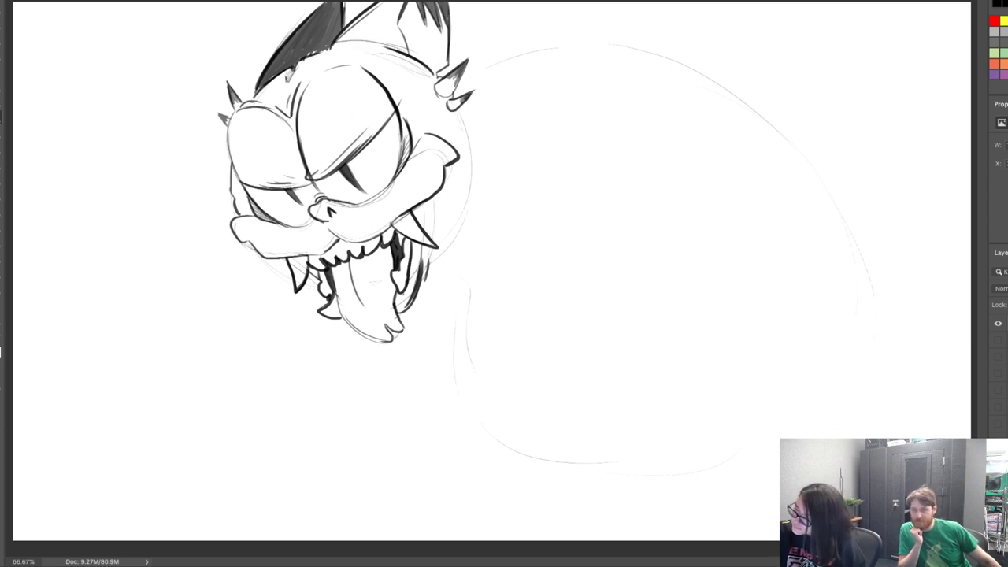
Shade the front face of the near horn and hatch short dark strokes along its base
left_click_drag(337, 44, 381, 3)
left_click_drag(344, 40, 385, 4)
mouse_move(378, 46)
left_mouse_down()
mouse_move(393, 3)
mouse_move(402, 5)
mouse_move(395, 24)
mouse_move(397, 3)
mouse_move(339, 4)
mouse_move(356, 15)
left_mouse_up()
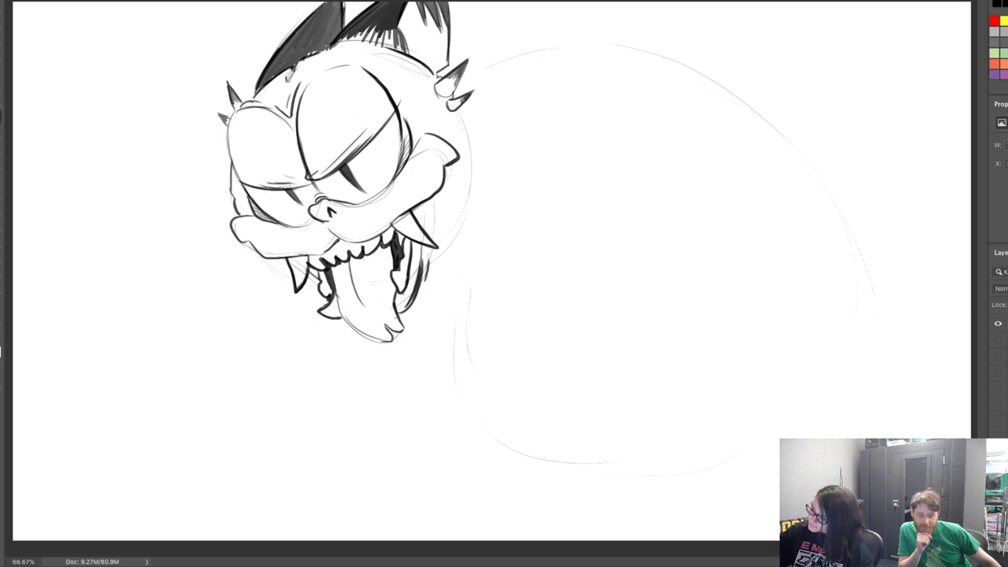
Draw the near cheek's bulging contour down to the jaw, and add dark fur hatching along both cheeks
mouse_move(456, 106)
left_mouse_down()
mouse_move(474, 188)
mouse_move(486, 151)
mouse_move(484, 164)
mouse_move(461, 128)
mouse_move(433, 122)
left_mouse_up()
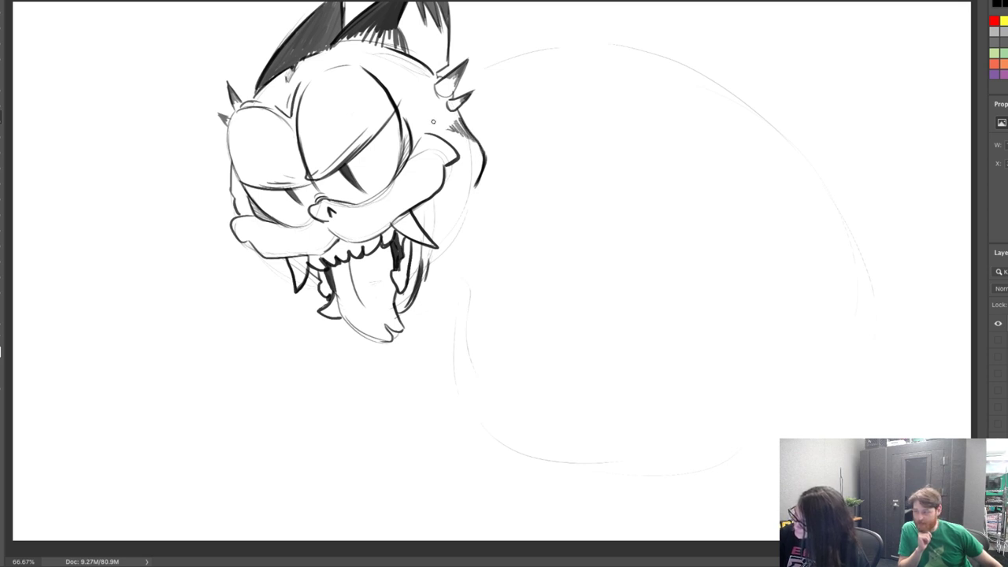
mouse_move(473, 186)
left_mouse_down()
mouse_move(479, 172)
mouse_move(470, 175)
left_mouse_up()
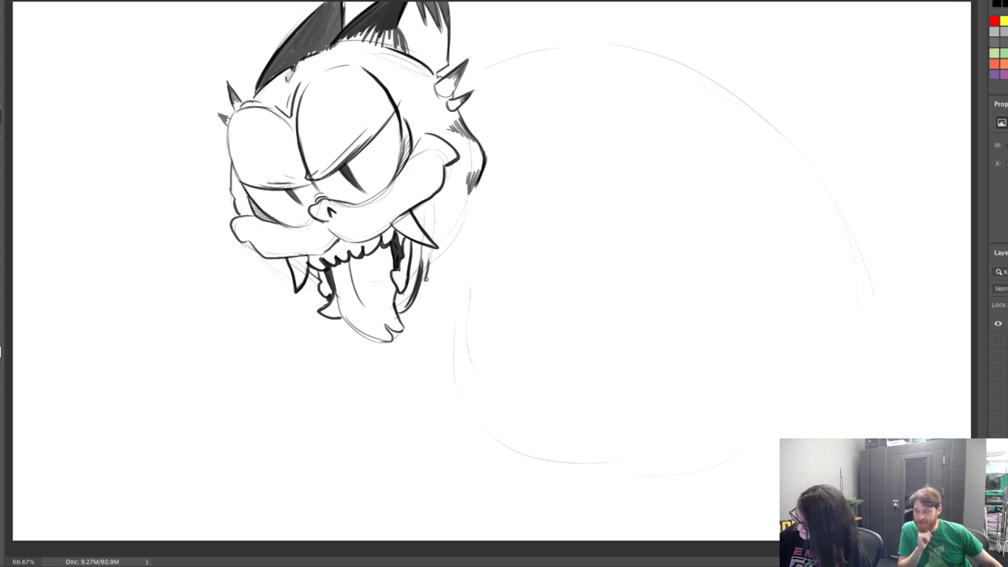
mouse_move(425, 278)
left_mouse_down()
mouse_move(453, 217)
mouse_move(449, 172)
left_mouse_up()
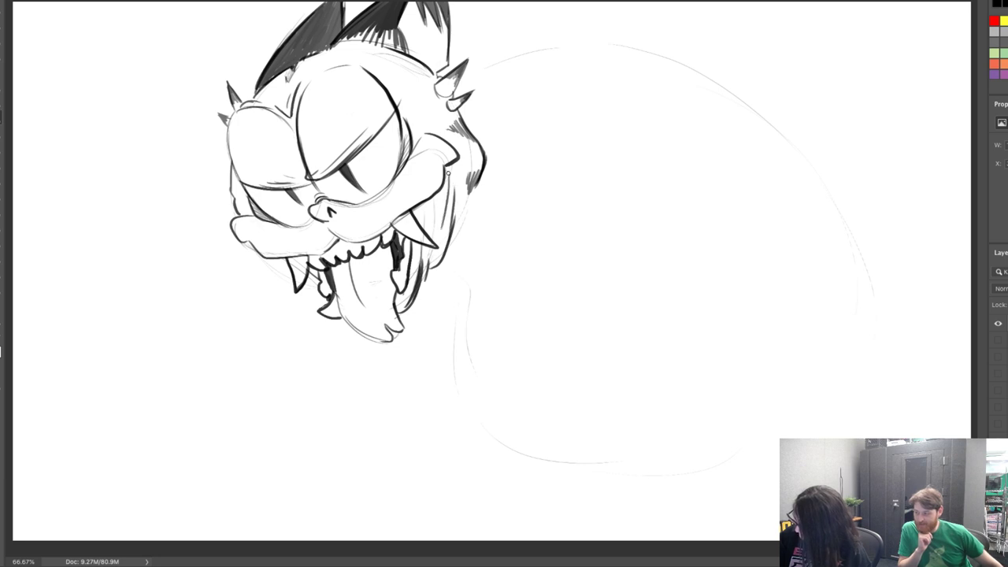
left_click_drag(453, 234, 456, 183)
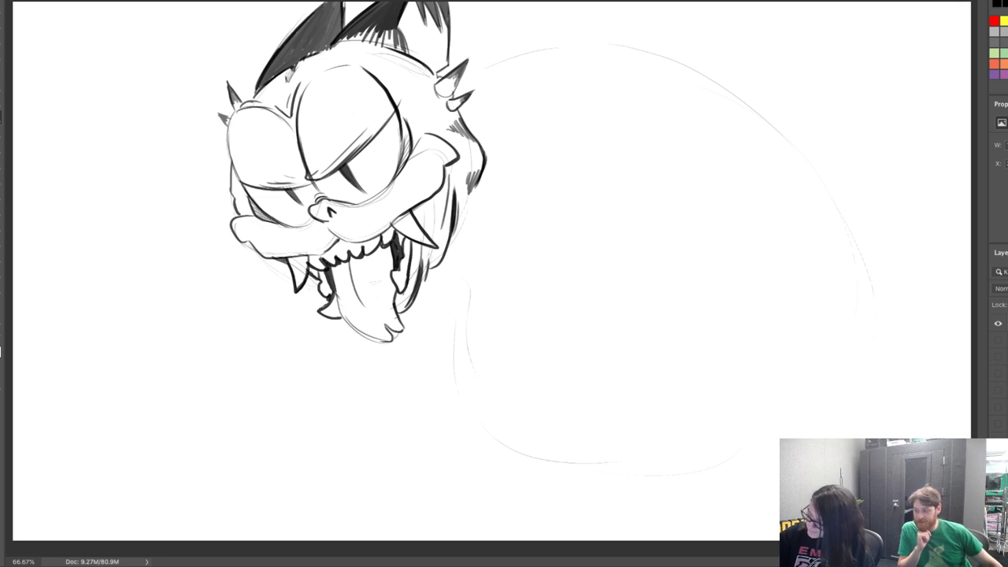
left_click_drag(232, 178, 244, 216)
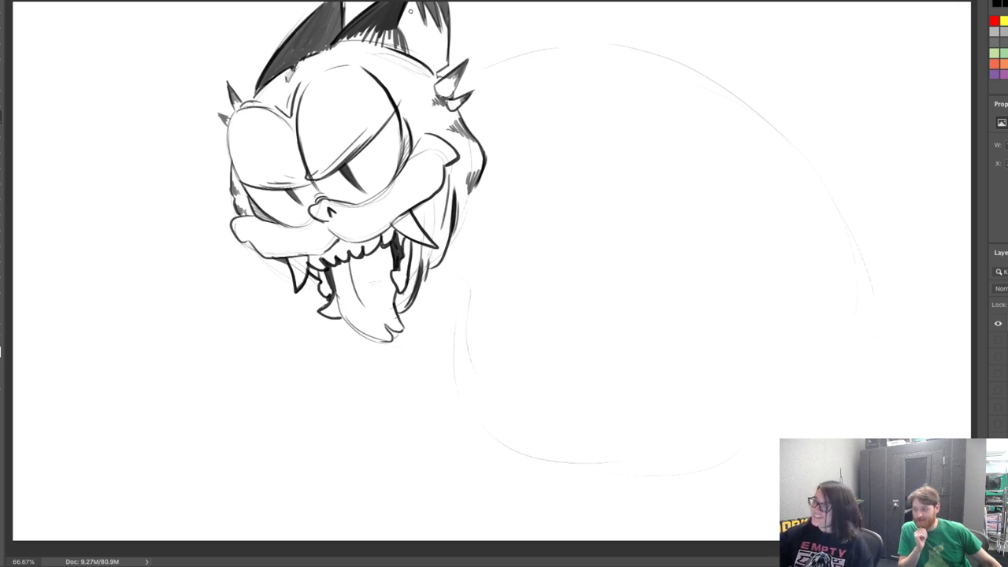
Deepen the shading at the near horn's base, and rough in the back line and a large rounded shoulder
mouse_move(398, 32)
left_mouse_down()
mouse_move(408, 52)
mouse_move(364, 44)
mouse_move(389, 44)
mouse_move(383, 26)
left_mouse_up()
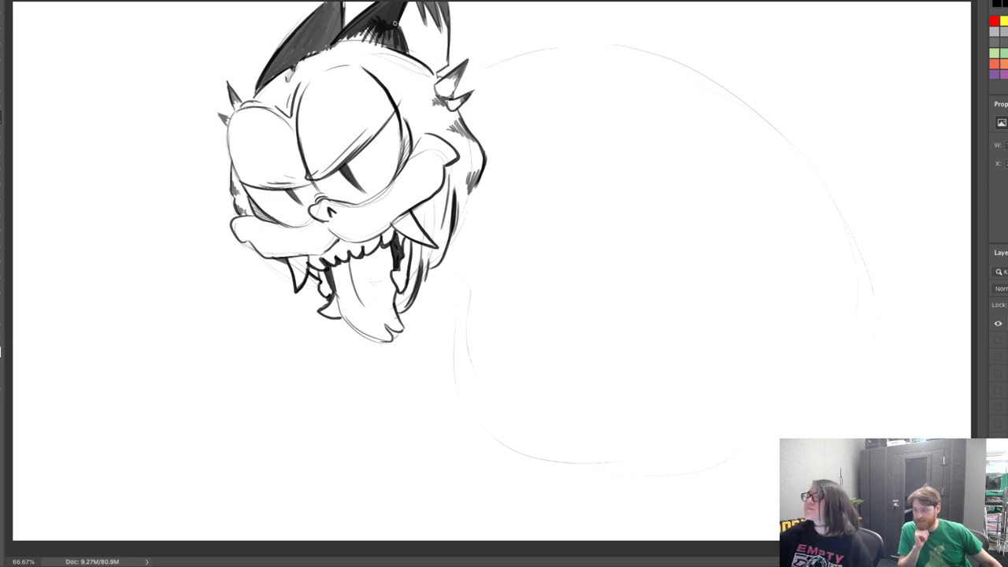
left_click_drag(455, 39, 621, 33)
mouse_move(556, 126)
left_mouse_down()
mouse_move(733, 153)
mouse_move(737, 197)
left_mouse_up()
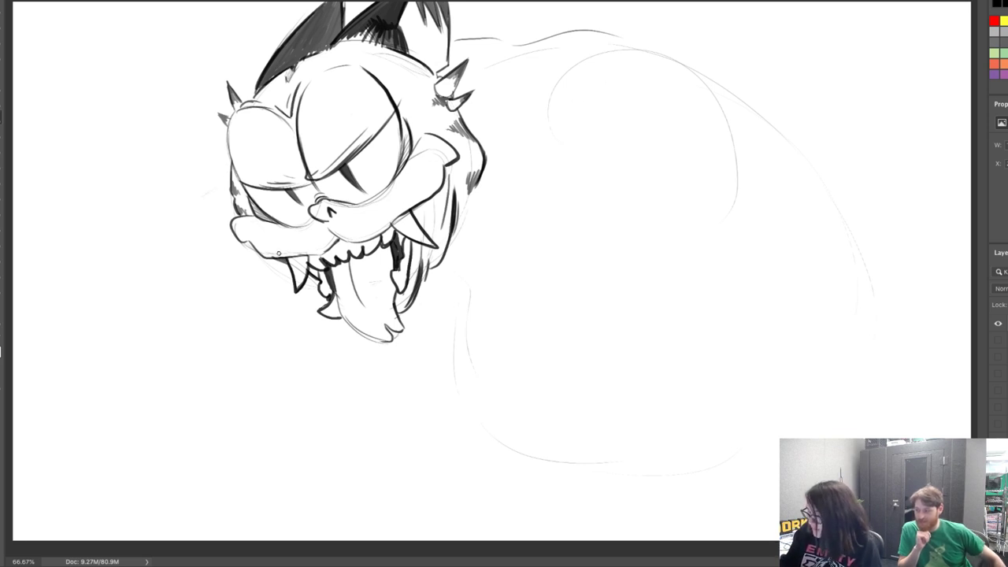
mouse_move(260, 302)
left_mouse_down()
mouse_move(236, 331)
mouse_move(155, 360)
mouse_move(81, 456)
mouse_move(133, 469)
left_mouse_up()
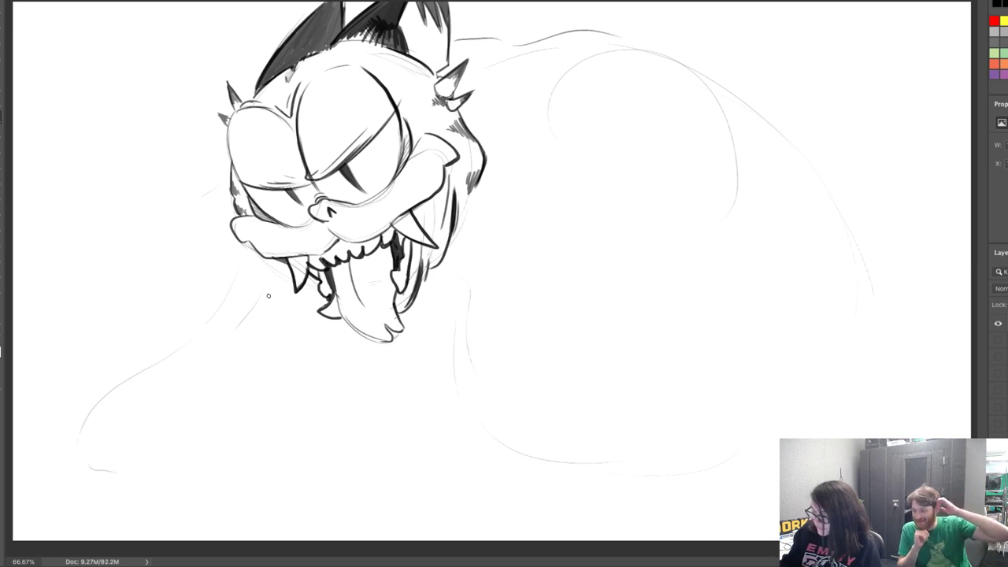
key("e")
left_click_drag(224, 195, 203, 187)
mouse_move(238, 341)
left_mouse_down()
mouse_move(250, 266)
mouse_move(139, 363)
mouse_move(83, 434)
left_mouse_up()
left_click_drag(241, 313, 262, 295)
left_click_drag(102, 471, 83, 465)
key("b")
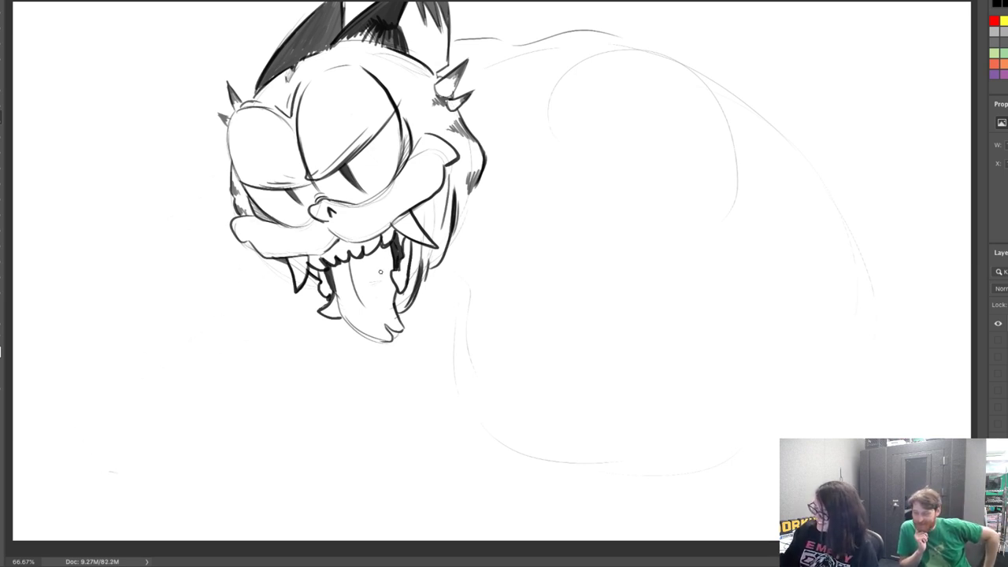
Rough in the far arm as a rounded fist below the head, with the bent forearm above it and knuckle lines along its inner side
mouse_move(122, 394)
left_mouse_down()
mouse_move(182, 310)
mouse_move(145, 463)
left_mouse_up()
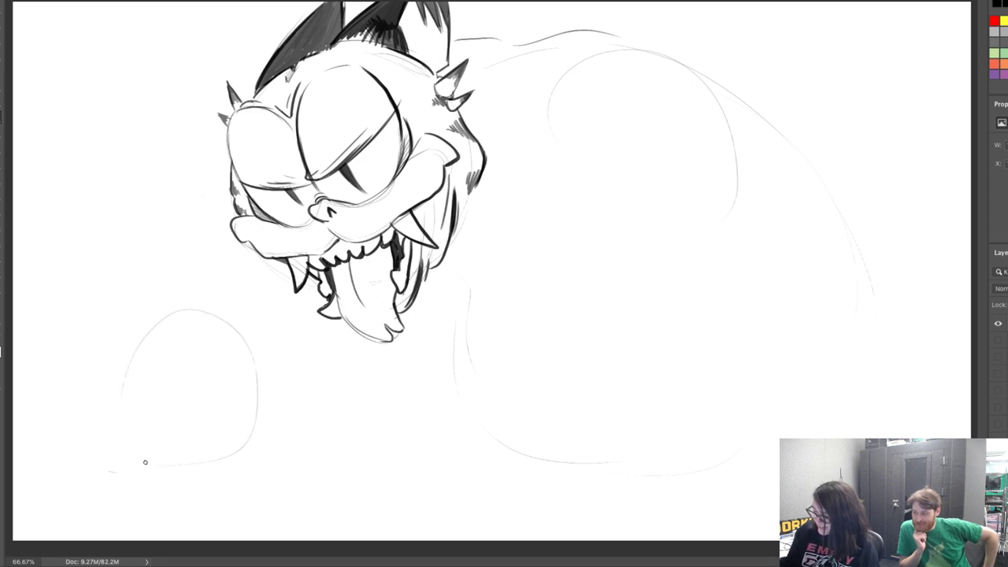
mouse_move(137, 339)
left_mouse_down()
mouse_move(144, 290)
mouse_move(209, 240)
mouse_move(223, 295)
mouse_move(194, 301)
left_mouse_up()
mouse_move(131, 329)
left_mouse_down()
mouse_move(112, 367)
mouse_move(120, 384)
left_mouse_up()
mouse_move(162, 326)
left_mouse_down()
mouse_move(226, 304)
mouse_move(283, 342)
mouse_move(235, 370)
mouse_move(277, 364)
mouse_move(270, 435)
left_mouse_up()
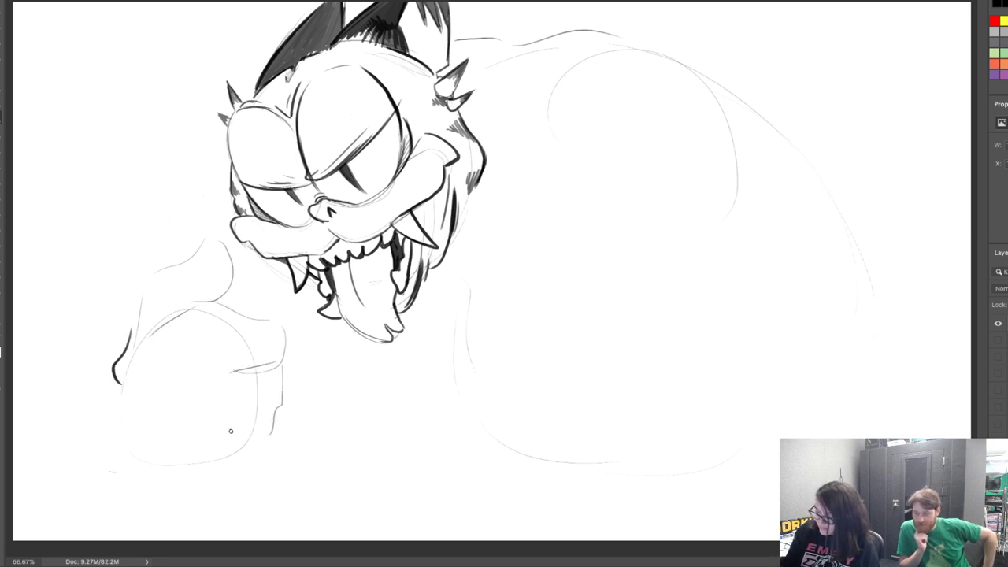
mouse_move(121, 402)
left_mouse_down()
mouse_move(192, 471)
mouse_move(242, 477)
mouse_move(267, 439)
left_mouse_up()
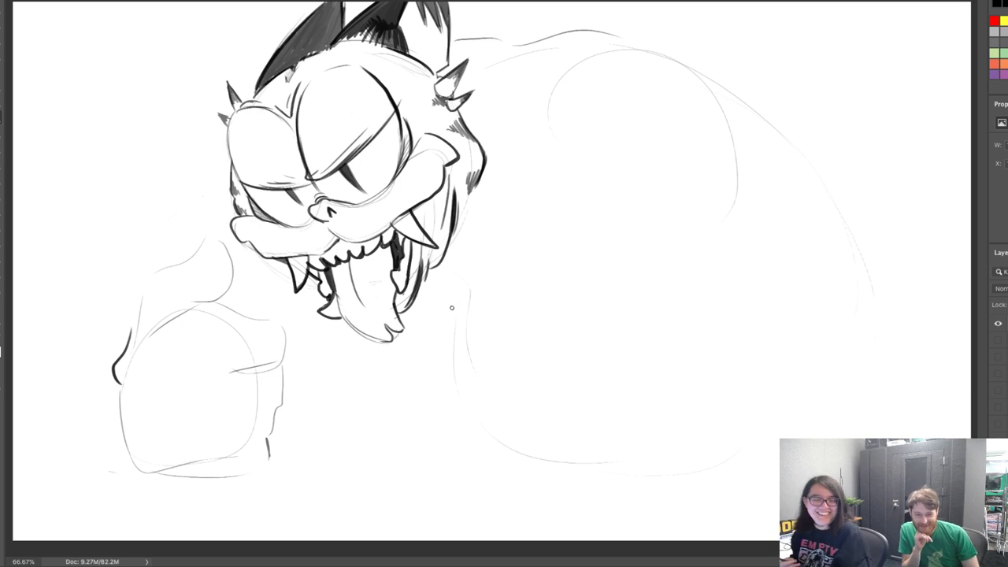
mouse_move(266, 435)
left_mouse_down()
mouse_move(279, 377)
mouse_move(272, 356)
left_mouse_up()
left_click_drag(221, 308, 268, 314)
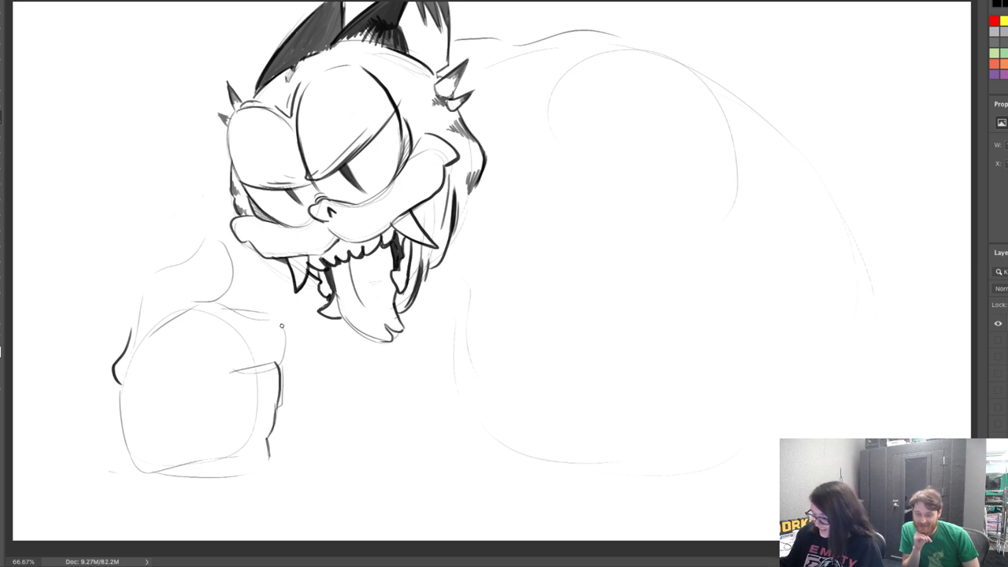
Sketch the near paw resting on the ground as a row of thick rounded fingers beneath the body
mouse_move(535, 364)
left_mouse_down()
mouse_move(387, 362)
mouse_move(333, 465)
mouse_move(431, 426)
left_mouse_up()
mouse_move(442, 379)
left_mouse_down()
mouse_move(450, 475)
mouse_move(490, 365)
mouse_move(554, 396)
mouse_move(484, 467)
left_mouse_up()
mouse_move(555, 363)
left_mouse_down()
mouse_move(628, 419)
mouse_move(602, 464)
mouse_move(565, 429)
left_mouse_up()
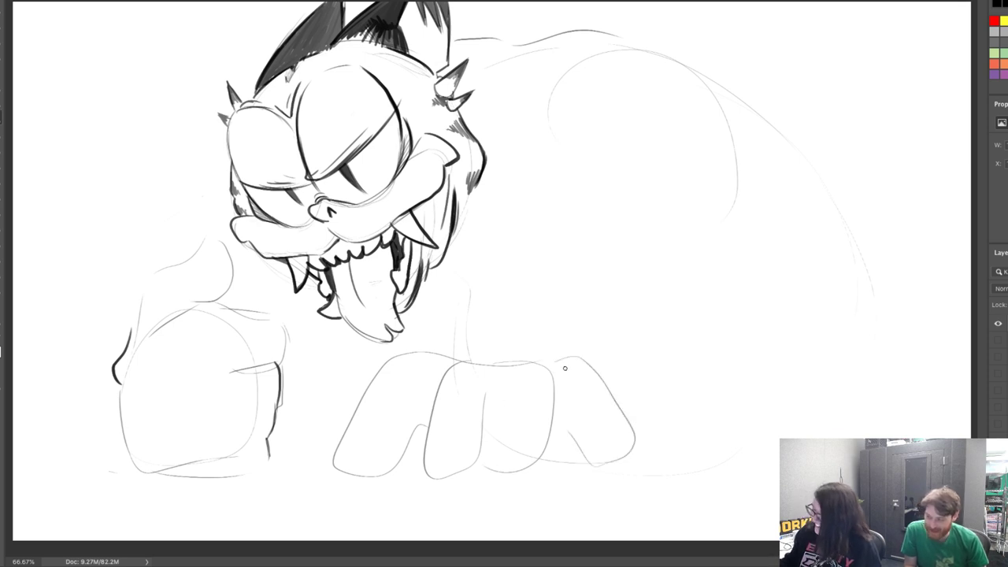
Draw a curved spike with a ringed base on the far arm, and ink the outline of the bent forearm
left_click_drag(214, 156, 199, 231)
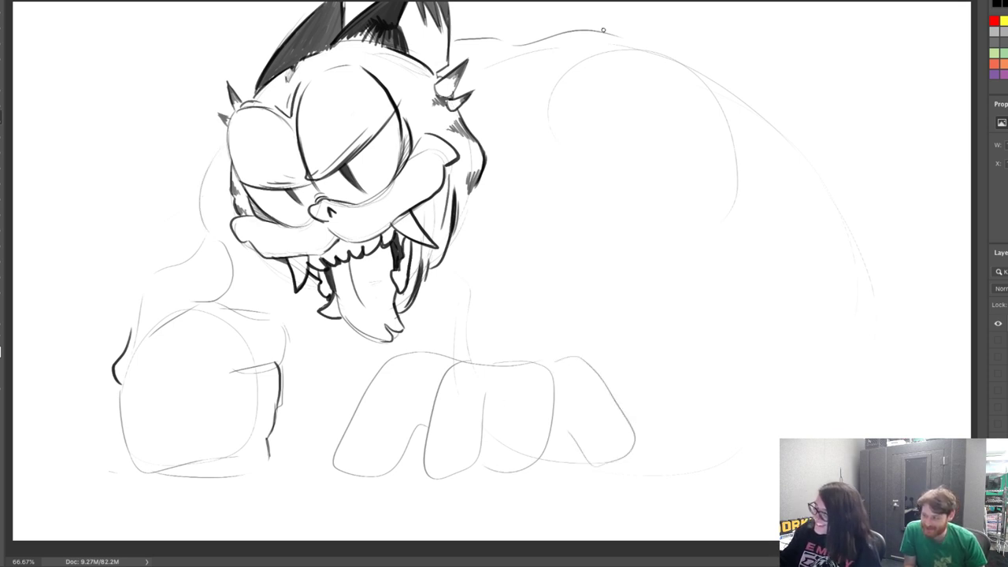
key("ctrl+z")
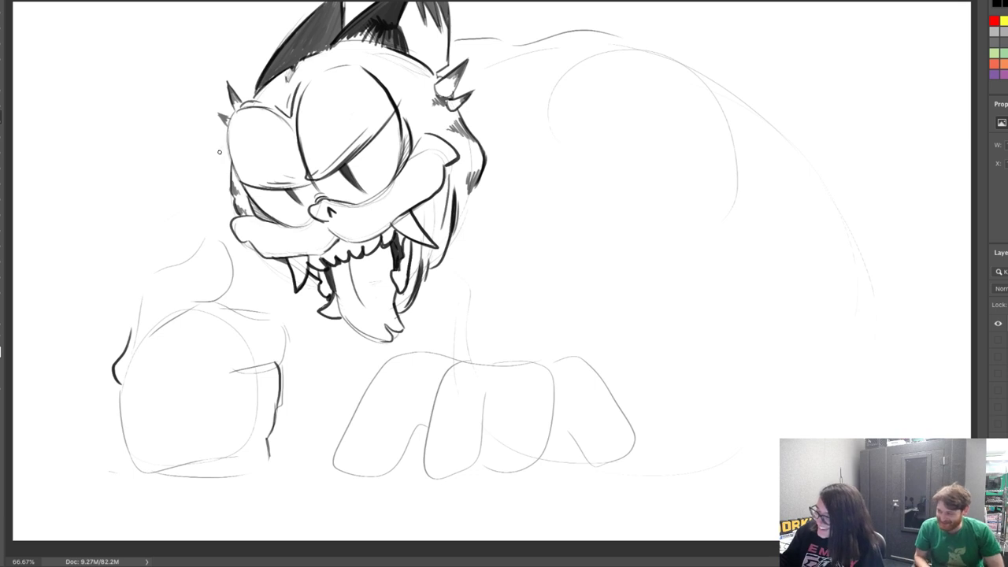
mouse_move(189, 260)
left_mouse_down()
mouse_move(189, 220)
mouse_move(223, 202)
mouse_move(213, 255)
mouse_move(224, 197)
left_mouse_up()
mouse_move(199, 228)
left_mouse_down()
mouse_move(191, 259)
mouse_move(196, 246)
mouse_move(233, 260)
mouse_move(211, 301)
left_mouse_up()
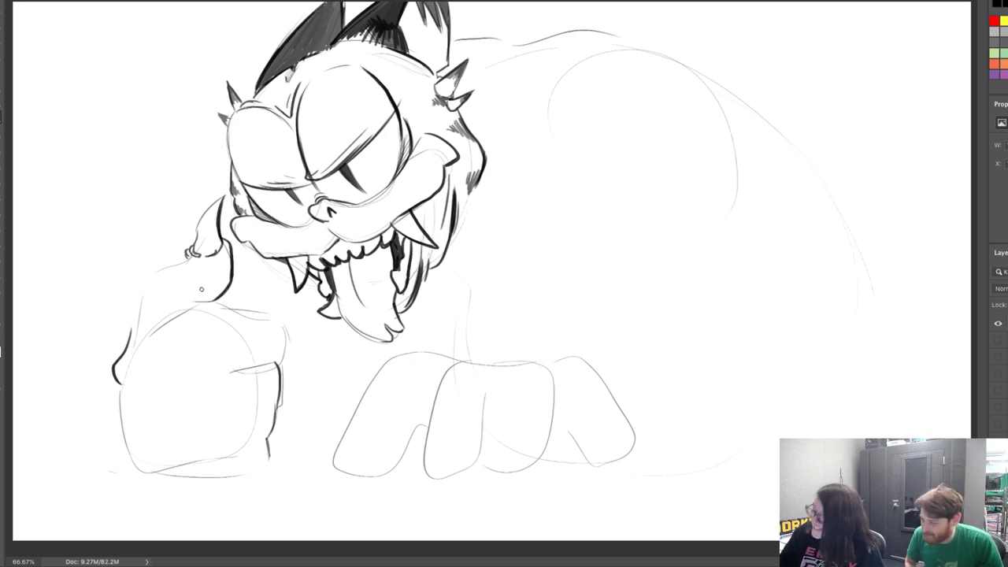
mouse_move(228, 262)
left_mouse_down()
mouse_move(225, 278)
mouse_move(148, 277)
mouse_move(125, 346)
mouse_move(140, 301)
left_mouse_up()
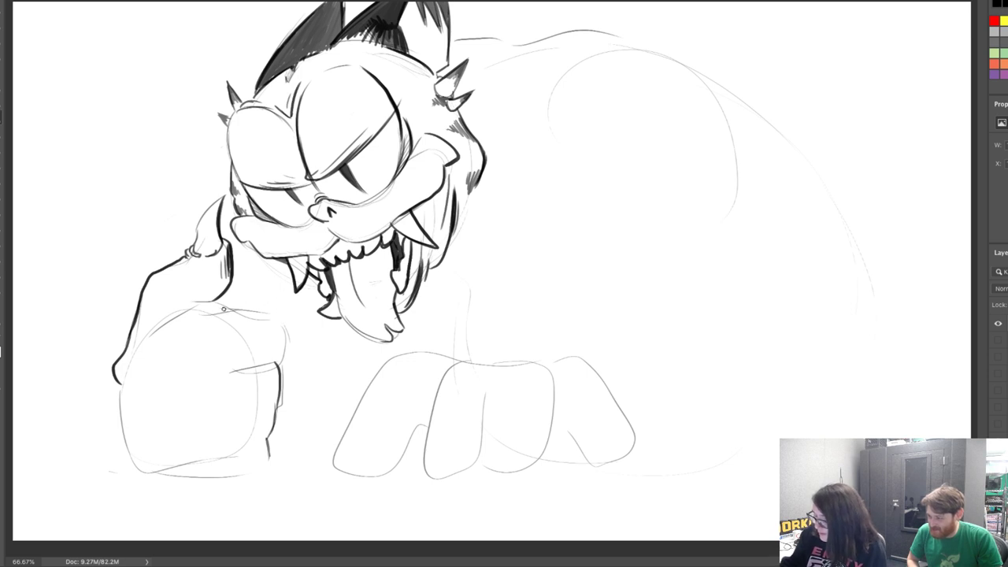
Add the outer edge of the far fist and erase its rough finger and knuckle lines
mouse_move(190, 321)
left_mouse_down()
mouse_move(223, 323)
mouse_move(204, 312)
mouse_move(252, 285)
mouse_move(278, 306)
mouse_move(269, 304)
mouse_move(276, 339)
left_mouse_up()
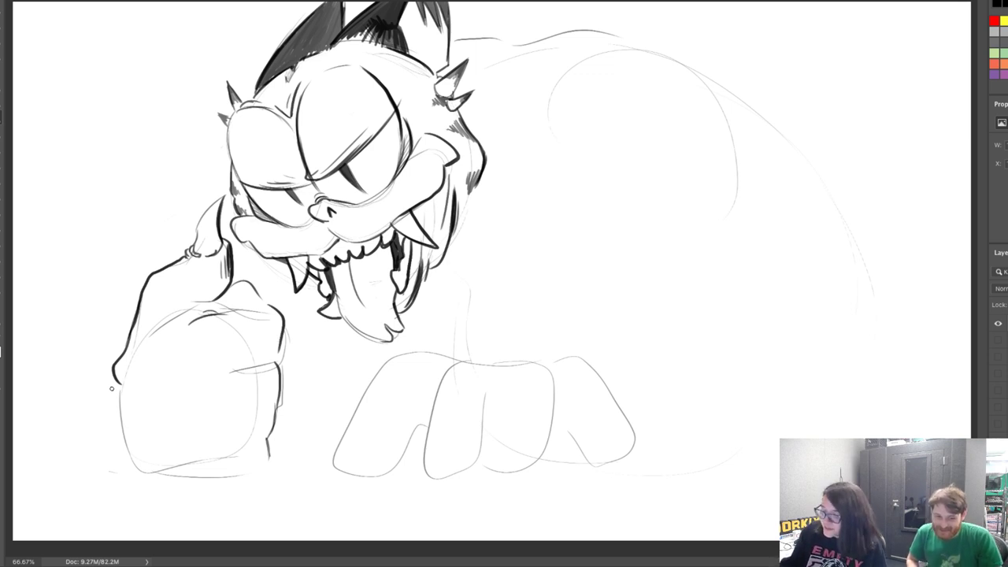
left_click_drag(113, 382, 128, 461)
key("e")
mouse_move(220, 313)
left_mouse_down()
mouse_move(238, 283)
mouse_move(261, 342)
mouse_move(273, 399)
mouse_move(238, 309)
mouse_move(257, 352)
mouse_move(275, 457)
left_mouse_up()
key("b")
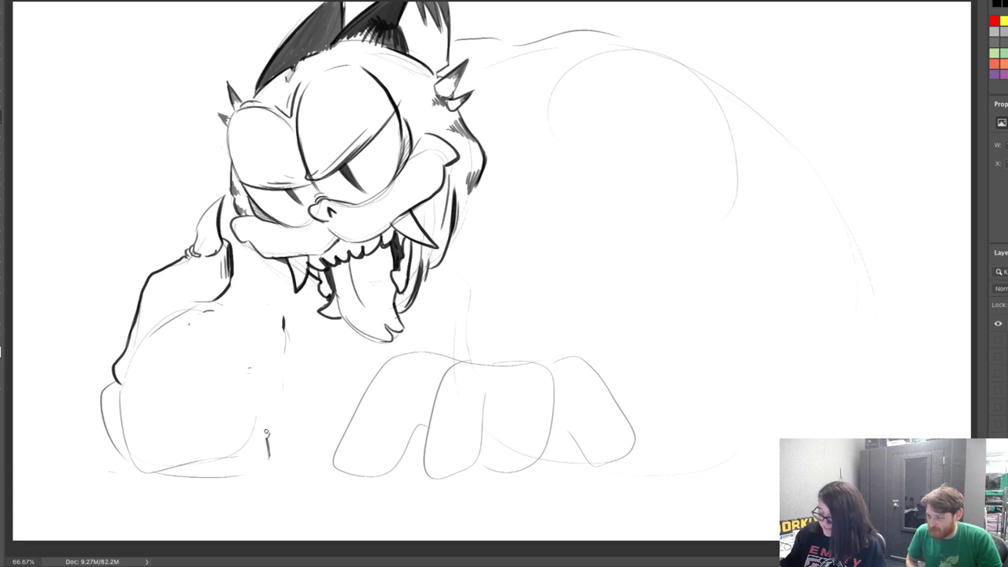
Redraw the far fist's curled fingers as three stacked blocks, with small knuckle bumps on the uppermost finger
mouse_move(191, 318)
left_mouse_down()
mouse_move(198, 441)
mouse_move(218, 417)
mouse_move(207, 321)
mouse_move(278, 319)
left_mouse_up()
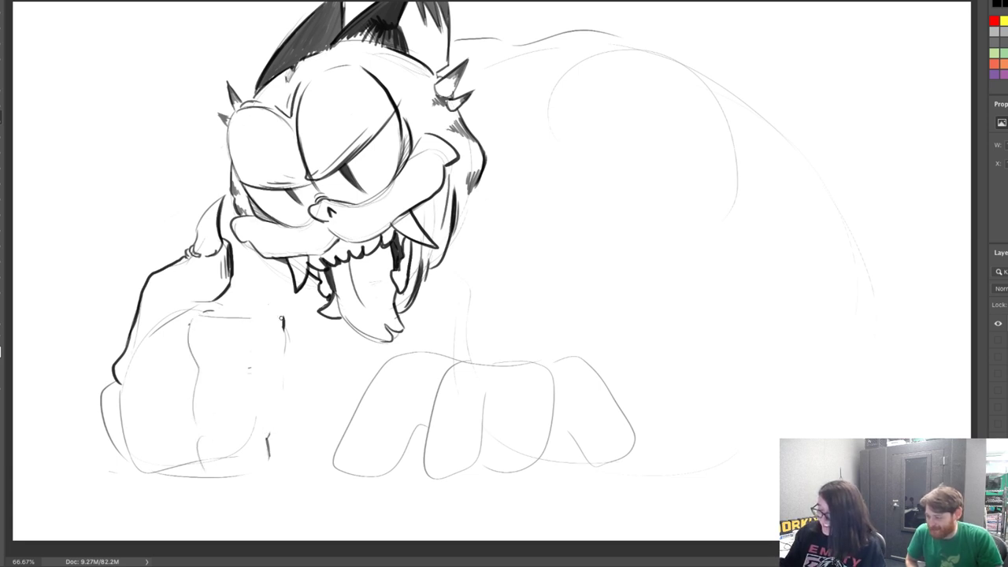
mouse_move(206, 359)
left_mouse_down()
mouse_move(294, 367)
mouse_move(282, 416)
left_mouse_up()
left_click_drag(203, 417, 281, 427)
left_click_drag(237, 478, 285, 466)
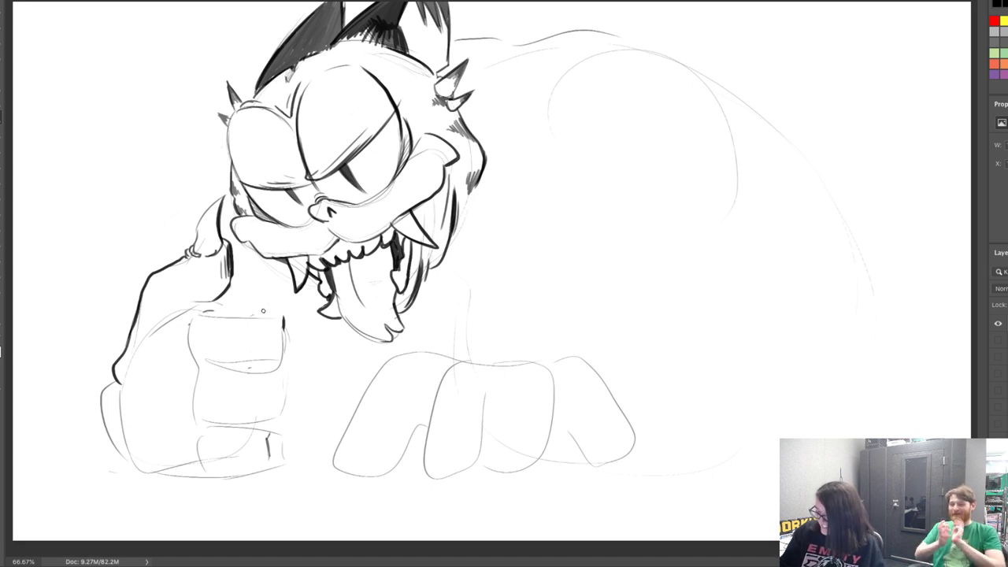
left_click_drag(263, 311, 282, 318)
left_click_drag(211, 304, 229, 316)
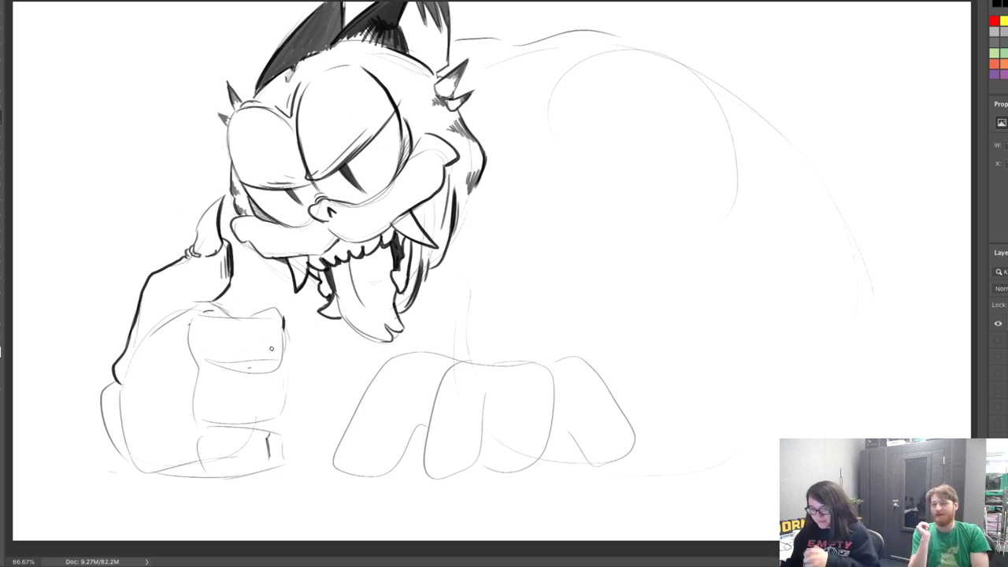
mouse_move(93, 412)
left_mouse_down()
mouse_move(77, 471)
mouse_move(171, 433)
left_mouse_up()
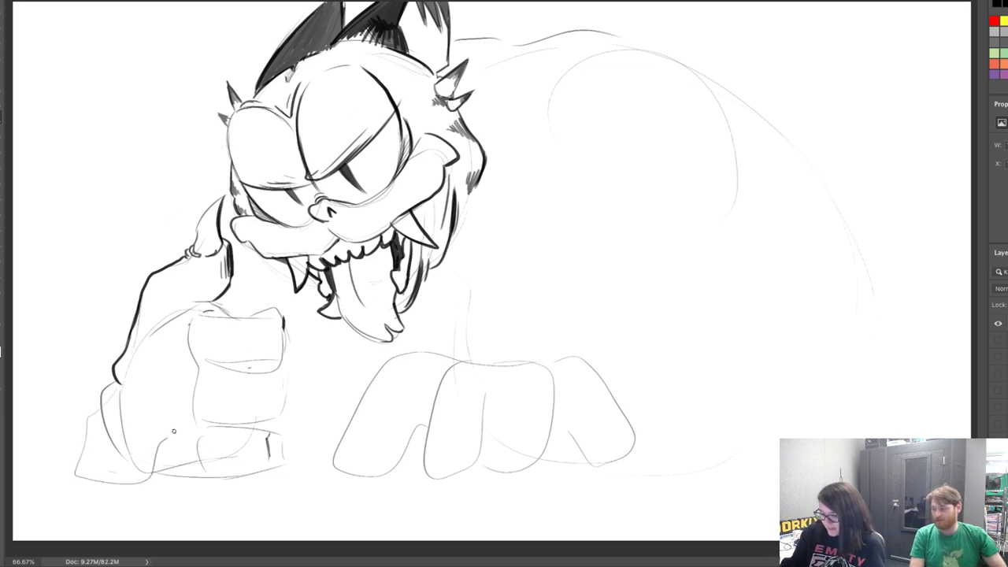
key("e")
mouse_move(79, 449)
left_mouse_down()
mouse_move(90, 480)
mouse_move(168, 418)
mouse_move(119, 423)
mouse_move(135, 364)
left_mouse_up()
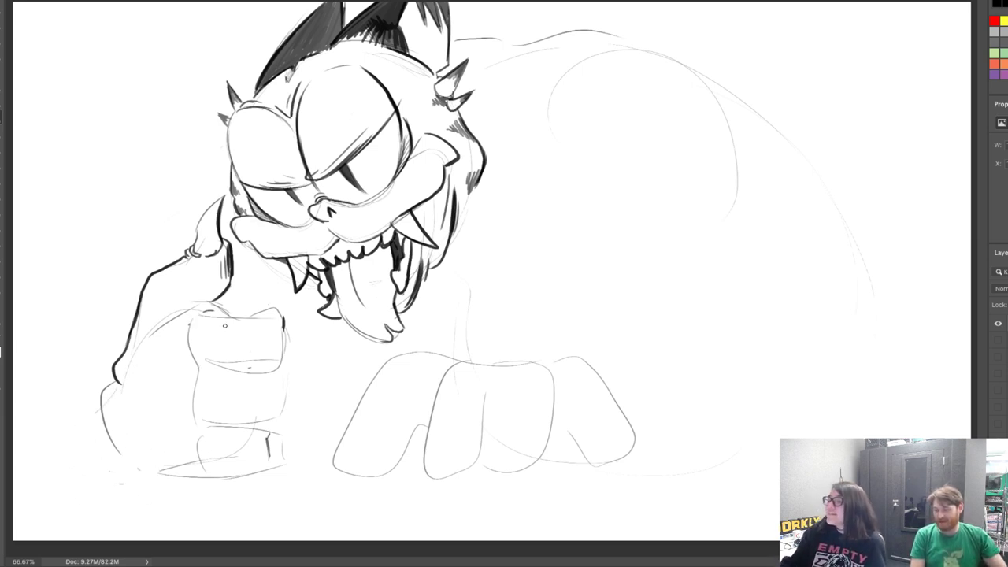
Ink the far fist's top and bottom edges, the dividing lines between its stacked fingers, and their blunt ends
left_click_drag(203, 309, 283, 321)
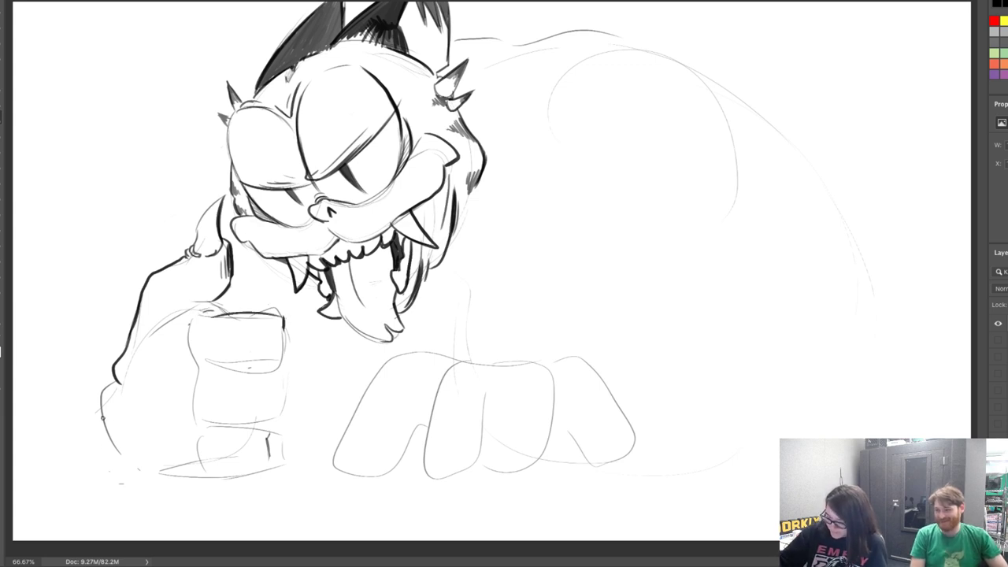
mouse_move(121, 451)
left_mouse_down()
mouse_move(128, 463)
mouse_move(265, 472)
mouse_move(277, 459)
left_mouse_up()
left_click_drag(215, 422, 274, 429)
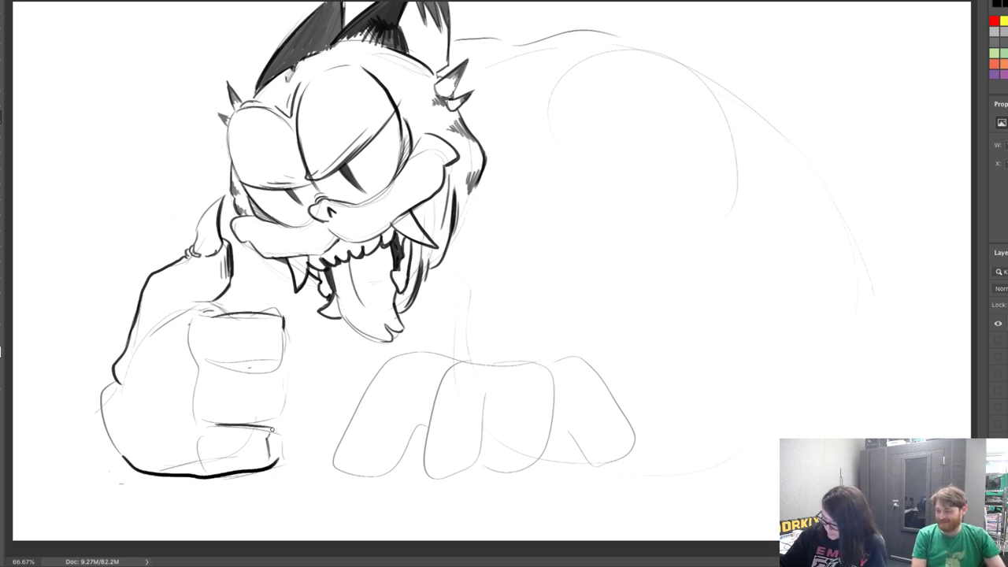
mouse_move(207, 367)
left_mouse_down()
mouse_move(250, 369)
mouse_move(276, 368)
left_mouse_up()
left_click_drag(271, 435, 279, 380)
left_click_drag(280, 320, 274, 352)
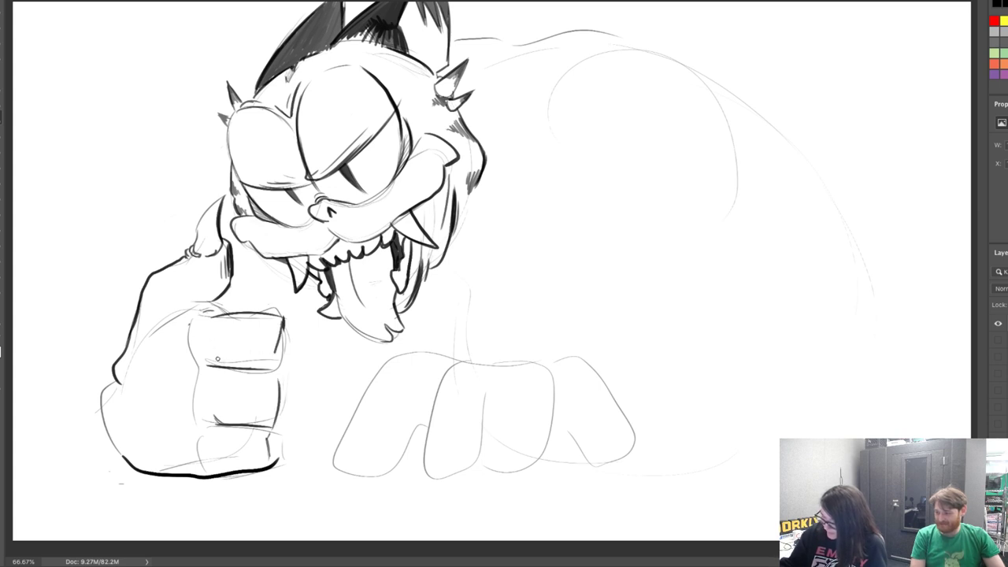
Erase the inked outline of the far fist's uppermost finger and draw a new finger block higher up, directly below the wrist
key("e")
mouse_move(220, 318)
left_mouse_down()
mouse_move(275, 345)
mouse_move(274, 365)
mouse_move(271, 303)
mouse_move(250, 354)
mouse_move(253, 375)
mouse_move(241, 370)
mouse_move(284, 383)
mouse_move(289, 346)
mouse_move(277, 369)
left_mouse_up()
key("b")
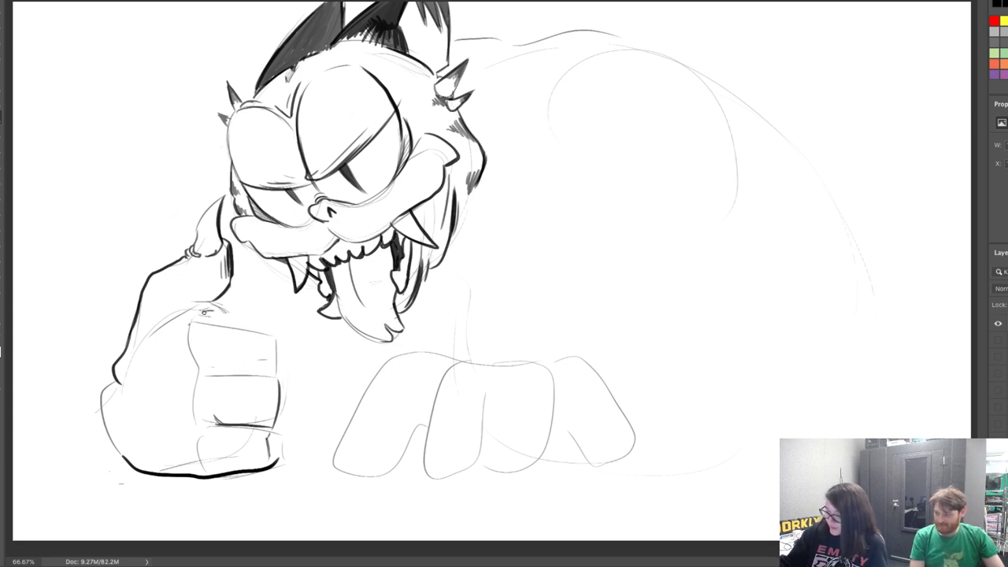
mouse_move(214, 299)
left_mouse_down()
mouse_move(262, 291)
mouse_move(272, 334)
mouse_move(264, 294)
mouse_move(267, 303)
mouse_move(198, 318)
mouse_move(231, 297)
mouse_move(267, 293)
left_mouse_up()
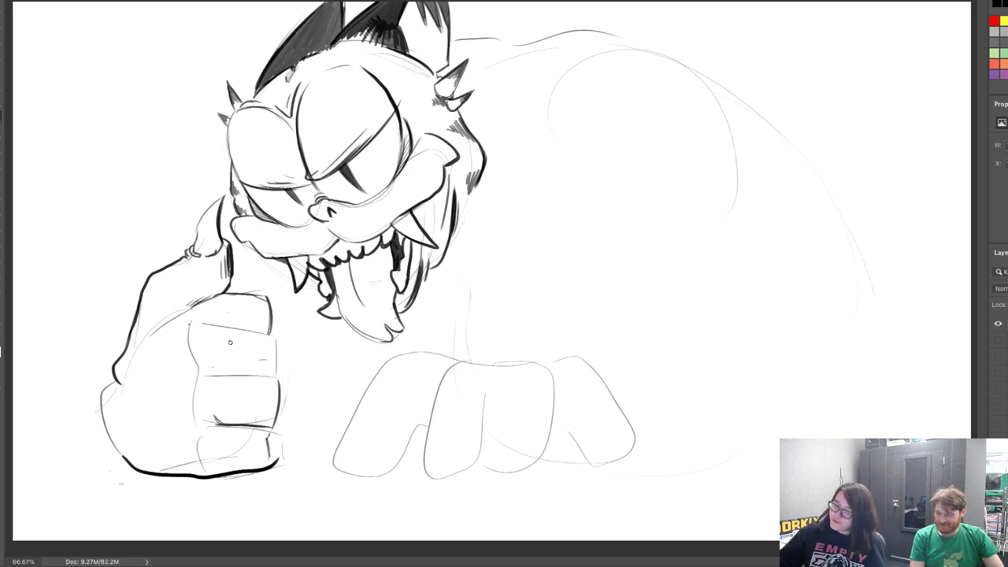
Ink the far fist's second finger and finger ends, and darken the crease and edge of its lowest finger
mouse_move(197, 337)
left_mouse_down()
mouse_move(220, 325)
mouse_move(271, 335)
mouse_move(279, 422)
left_mouse_up()
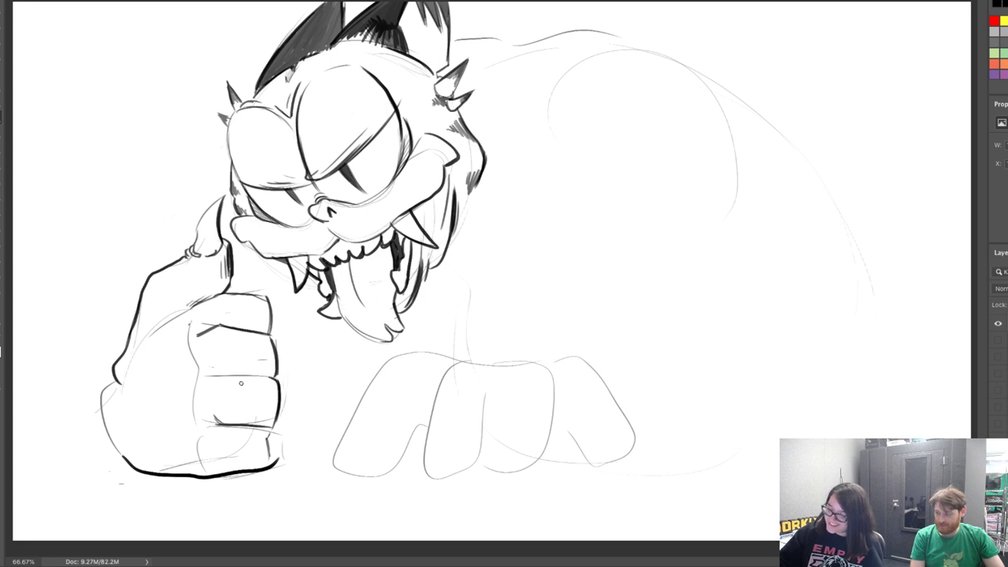
left_click_drag(213, 416, 215, 423)
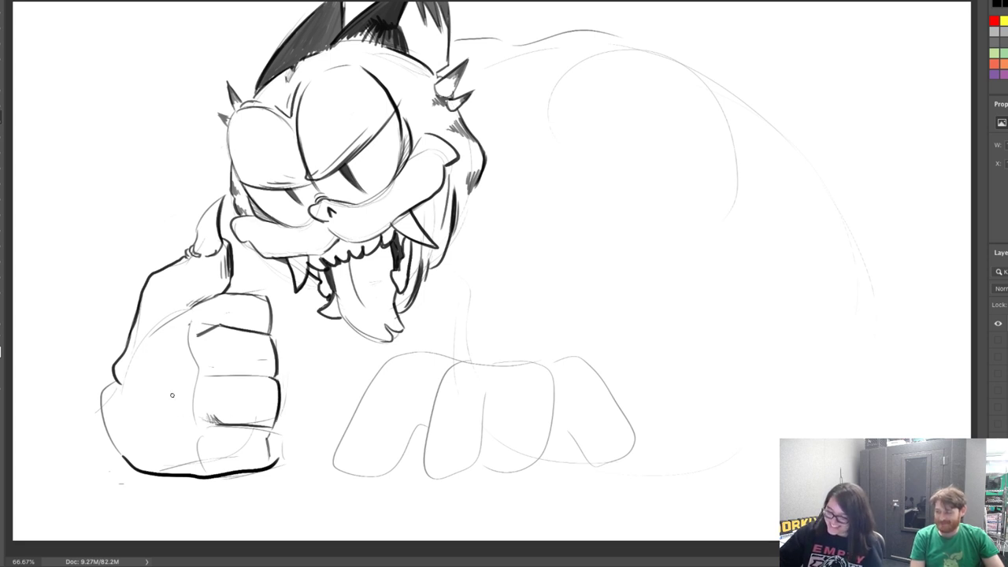
left_click_drag(276, 432, 271, 460)
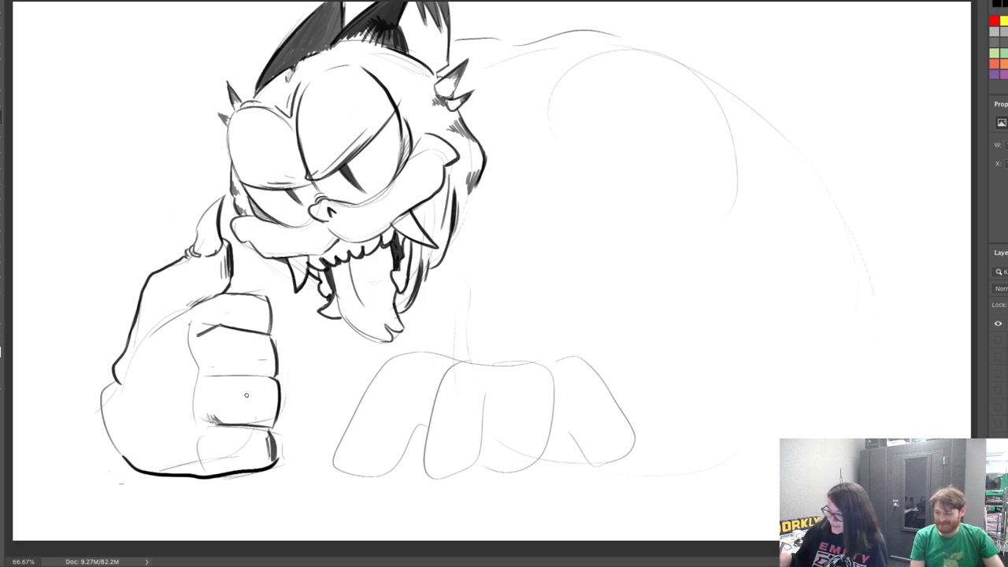
left_click_drag(244, 278, 230, 258)
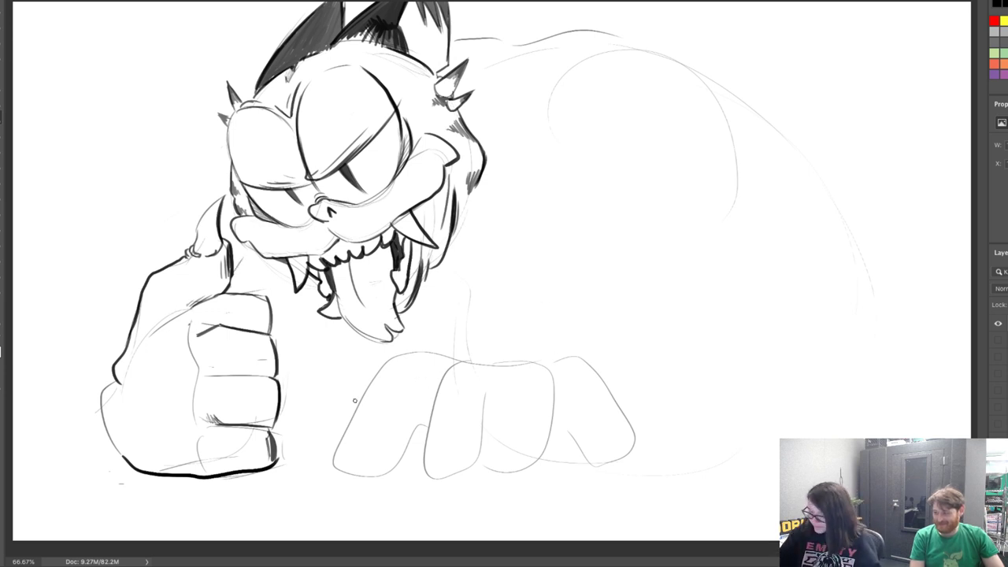
Sketch a small thumb beside the near paw and divide its middle finger with two upright lines
left_click_drag(355, 401, 333, 440)
left_click_drag(490, 373, 479, 478)
left_click_drag(522, 474, 520, 361)
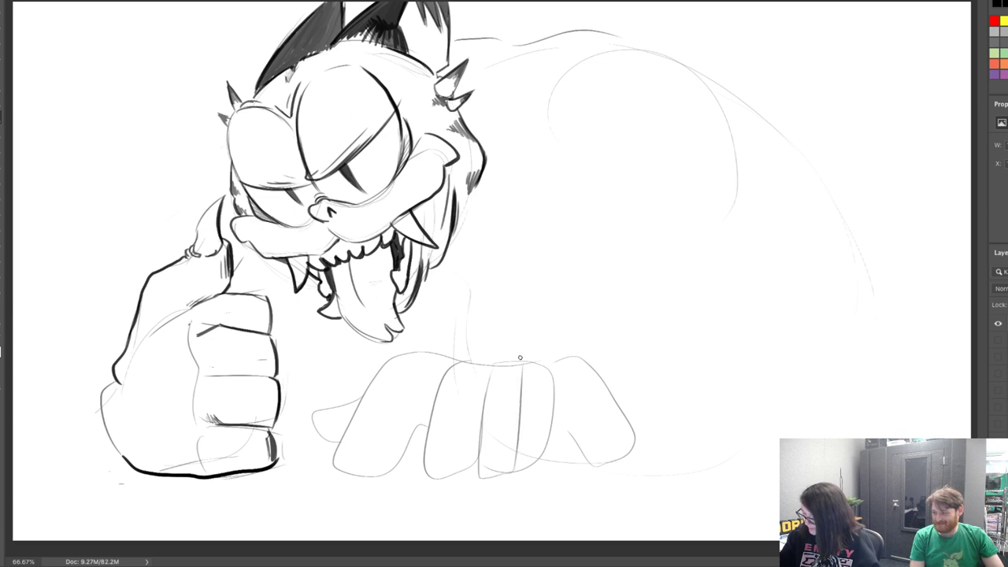
Erase the near paw's outer finger and the rounded edge of the finger next to it
key("e")
mouse_move(547, 405)
left_mouse_down()
mouse_move(578, 460)
mouse_move(610, 371)
mouse_move(623, 440)
left_mouse_up()
key("b")
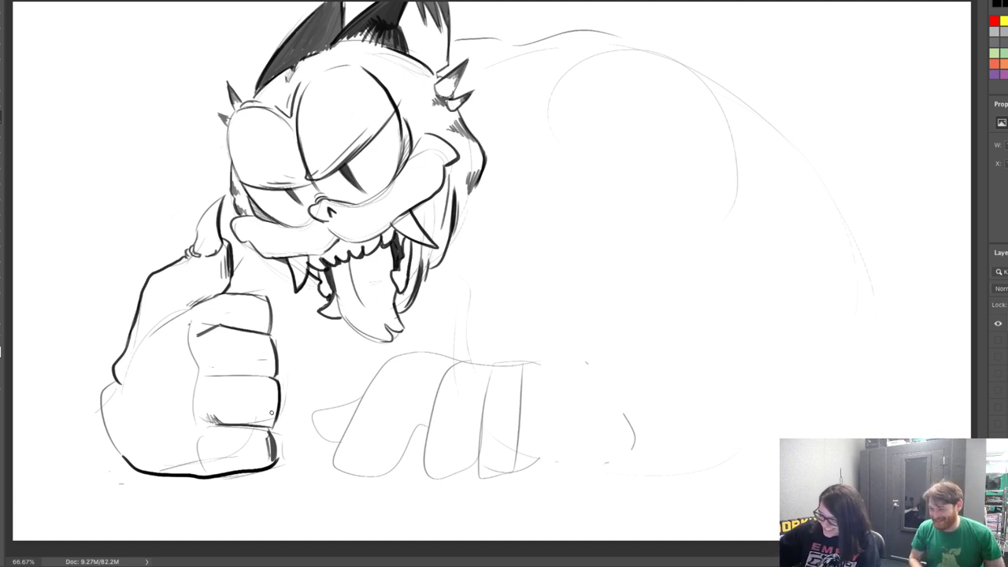
Erase the middle fingers of the far fist, keeping the uppermost finger and the bottom edge
key("e")
mouse_move(202, 374)
left_mouse_down()
mouse_move(286, 369)
mouse_move(255, 366)
mouse_move(281, 394)
mouse_move(252, 382)
mouse_move(212, 397)
mouse_move(249, 427)
mouse_move(191, 392)
mouse_move(239, 356)
left_mouse_up()
key("b")
key("e")
key("b")
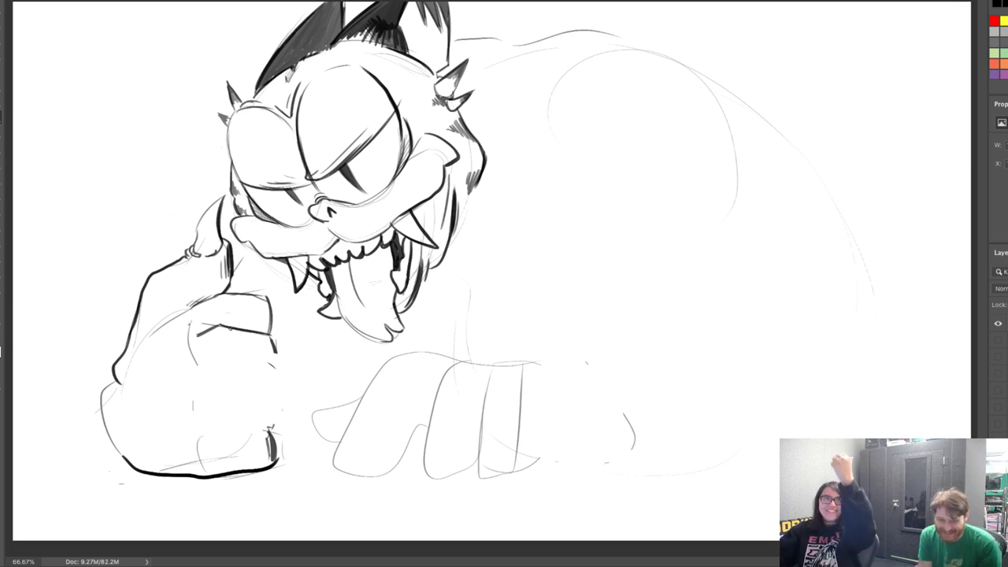
Draw a long slanted slash and a jagged impact burst along the outer side of the far fist
left_click_drag(96, 458, 13, 329)
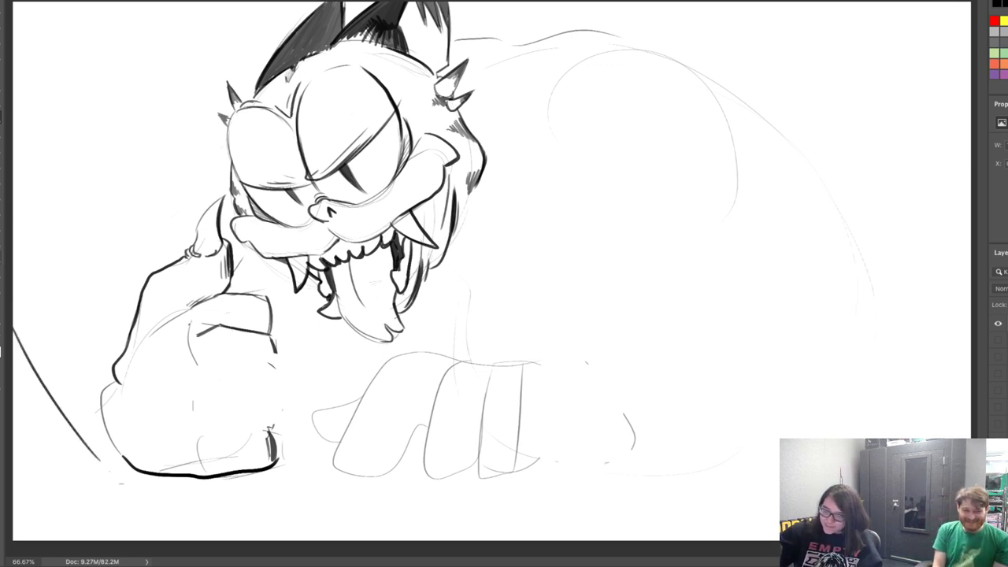
mouse_move(93, 448)
left_mouse_down()
mouse_move(87, 344)
mouse_move(54, 231)
mouse_move(94, 279)
mouse_move(142, 249)
left_mouse_up()
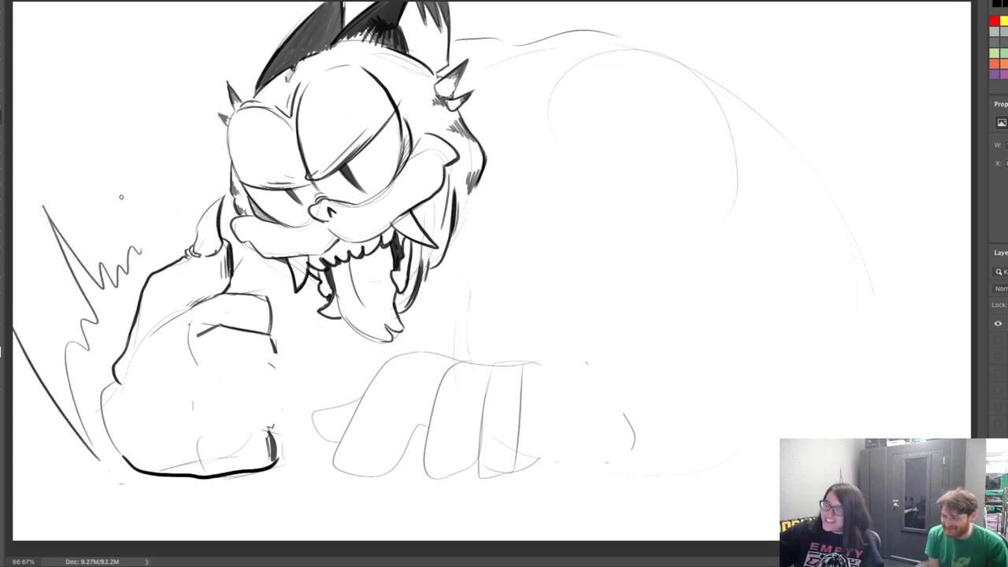
Redraw the far fist's lower fingers as shorter rounded blocks with dark creases, and add jagged impact strokes in front of them
mouse_move(208, 367)
left_mouse_down()
mouse_move(269, 358)
mouse_move(278, 398)
left_mouse_up()
mouse_move(277, 398)
left_mouse_down()
mouse_move(232, 407)
mouse_move(272, 408)
mouse_move(277, 399)
mouse_move(279, 443)
left_mouse_up()
mouse_move(278, 441)
left_mouse_down()
mouse_move(226, 446)
mouse_move(265, 438)
left_mouse_up()
key("e")
key("b")
left_click_drag(229, 408, 256, 400)
left_click_drag(275, 363, 280, 438)
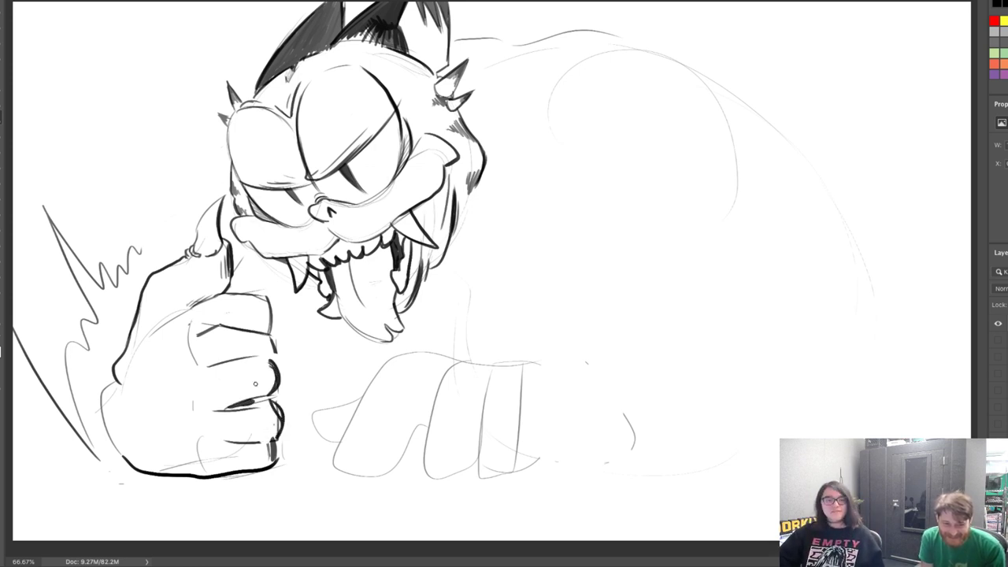
mouse_move(294, 389)
left_mouse_down()
mouse_move(318, 326)
mouse_move(326, 398)
mouse_move(353, 386)
left_mouse_up()
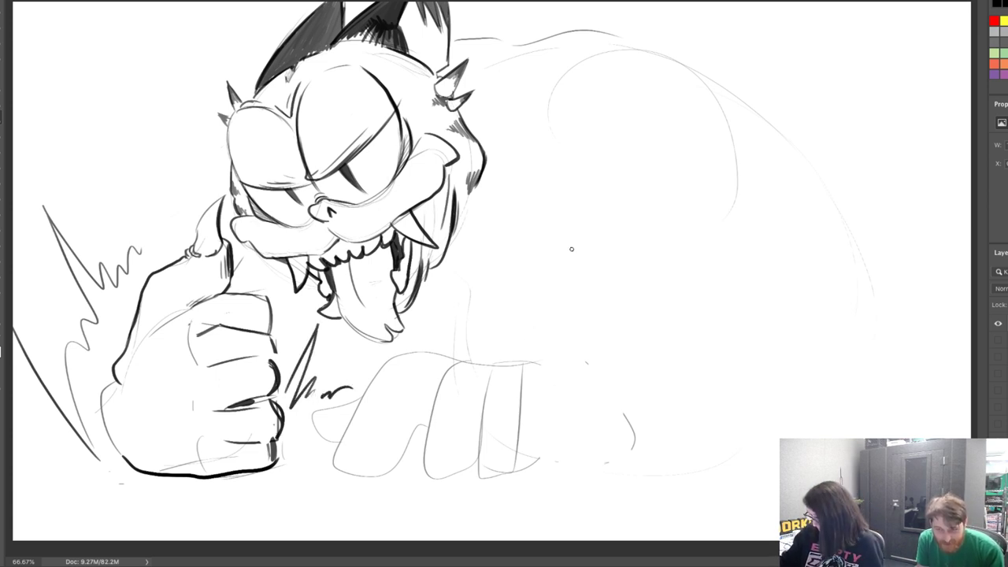
Sketch a rounded clenched fist over the near paw and erase the old finger lines beneath it
mouse_move(542, 347)
left_mouse_down()
mouse_move(501, 304)
mouse_move(424, 358)
mouse_move(475, 341)
mouse_move(438, 455)
mouse_move(518, 478)
mouse_move(584, 465)
mouse_move(529, 482)
left_mouse_up()
key("e")
mouse_move(347, 464)
left_mouse_down()
mouse_move(320, 439)
mouse_move(339, 473)
mouse_move(384, 482)
left_mouse_up()
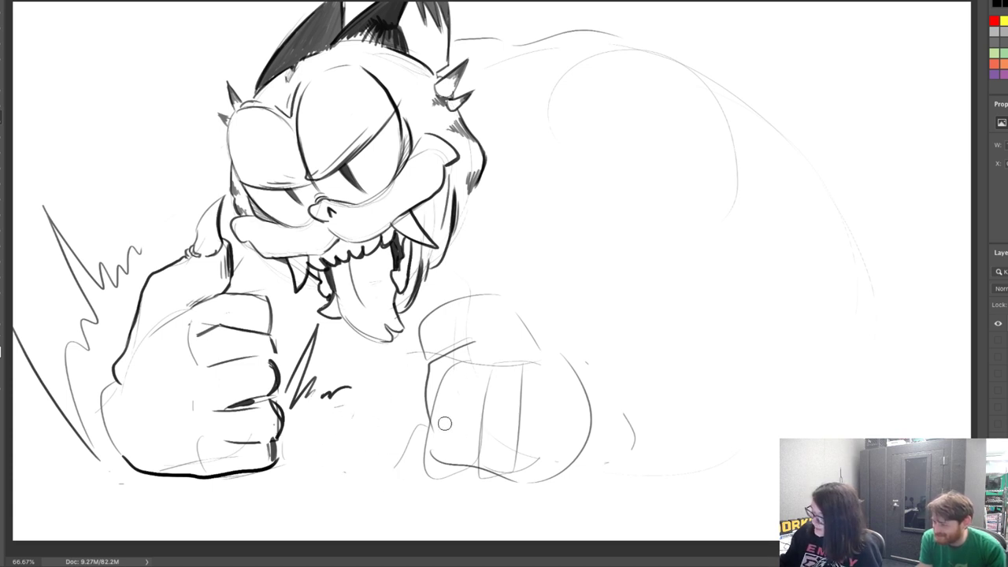
mouse_move(450, 423)
left_mouse_down()
mouse_move(504, 462)
mouse_move(529, 360)
left_mouse_up()
mouse_move(408, 423)
left_mouse_down()
mouse_move(442, 456)
mouse_move(533, 484)
mouse_move(535, 496)
left_mouse_up()
Add a curved claw with a ringed base to the near fist's thumb, and ink the thumb crease and the fist's lower outline
left_click_drag(420, 326, 397, 377)
mouse_move(431, 313)
left_mouse_down()
mouse_move(440, 325)
mouse_move(447, 308)
mouse_move(444, 324)
mouse_move(424, 329)
mouse_move(427, 320)
mouse_move(395, 386)
mouse_move(423, 344)
mouse_move(413, 332)
mouse_move(436, 319)
mouse_move(435, 359)
mouse_move(478, 340)
mouse_move(505, 286)
mouse_move(558, 332)
mouse_move(572, 360)
left_mouse_up()
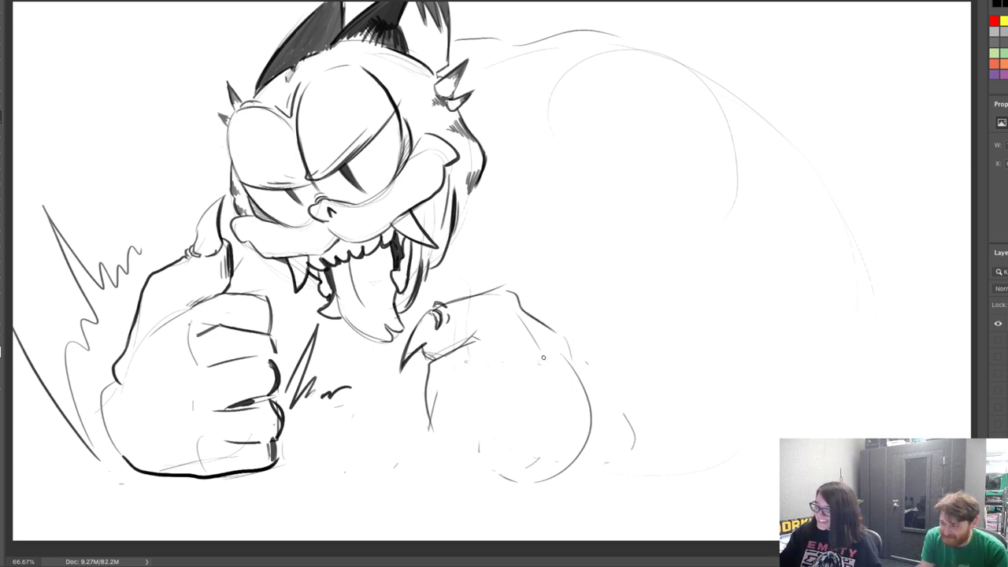
left_click_drag(475, 339, 425, 359)
mouse_move(432, 394)
left_mouse_down()
mouse_move(478, 385)
mouse_move(435, 449)
mouse_move(473, 472)
mouse_move(541, 482)
left_mouse_up()
left_click_drag(589, 383, 537, 483)
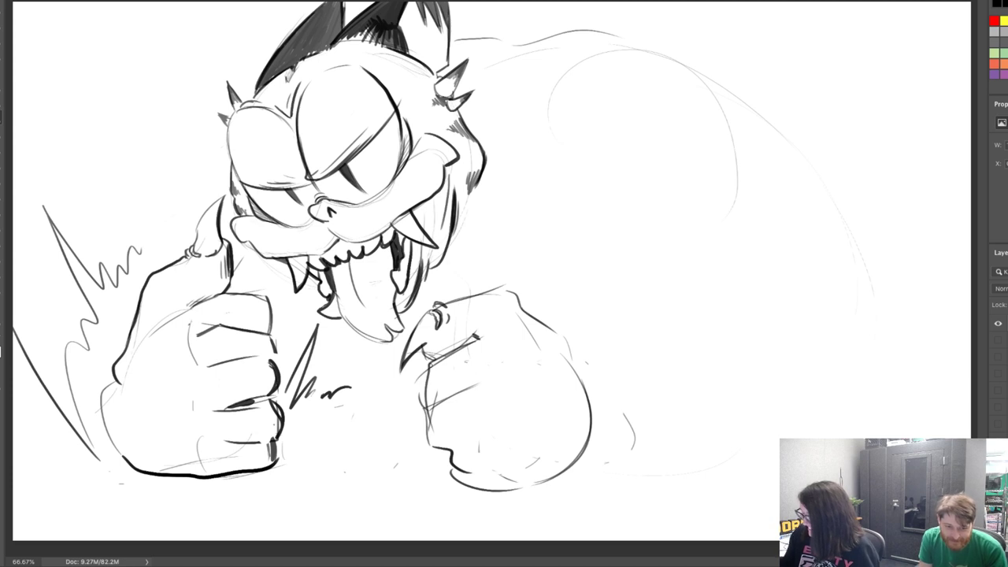
left_click_drag(431, 365, 494, 332)
Sketch the near arm's inner curve and large rounded outer curve, with a bulging back contour behind it
mouse_move(556, 335)
left_mouse_down()
mouse_move(583, 364)
mouse_move(631, 302)
mouse_move(544, 156)
left_mouse_up()
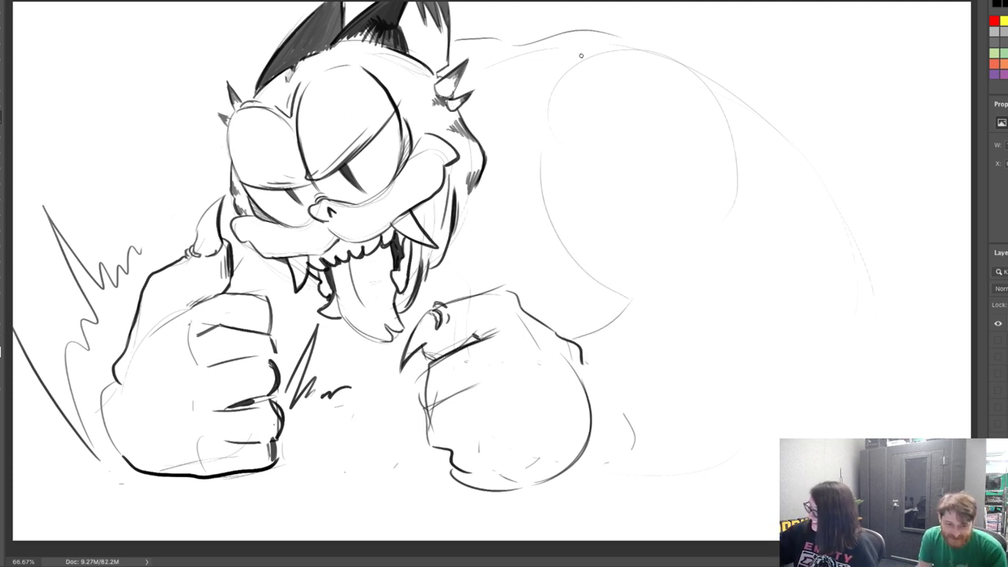
mouse_move(631, 51)
left_mouse_down()
mouse_move(686, 71)
mouse_move(747, 384)
mouse_move(742, 399)
mouse_move(640, 446)
left_mouse_up()
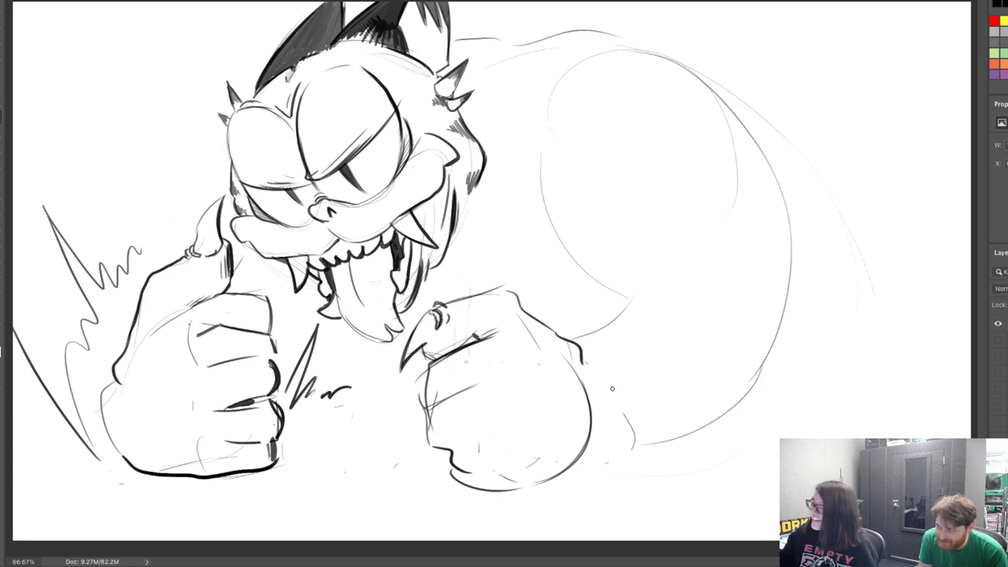
mouse_move(696, 57)
left_mouse_down()
mouse_move(768, 110)
mouse_move(884, 156)
left_mouse_up()
mouse_move(910, 201)
left_mouse_down()
mouse_move(891, 355)
mouse_move(841, 389)
left_mouse_up()
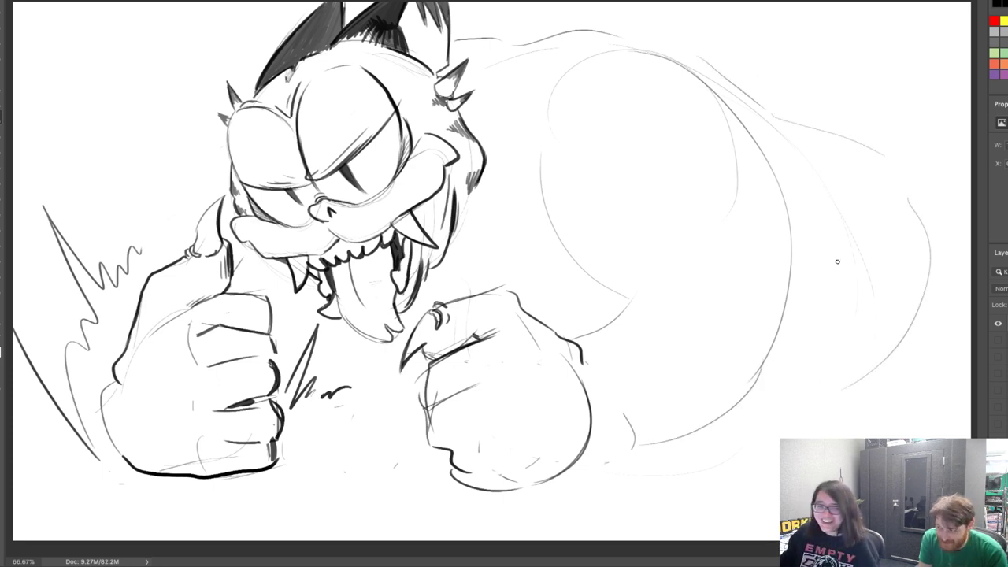
Replace the bulging back contour with a tighter downward slope, and add a short body curve beside the near arm's inner edge
key("e")
mouse_move(828, 131)
left_mouse_down()
mouse_move(911, 286)
mouse_move(851, 385)
left_mouse_up()
key("b")
left_click_drag(547, 227, 550, 301)
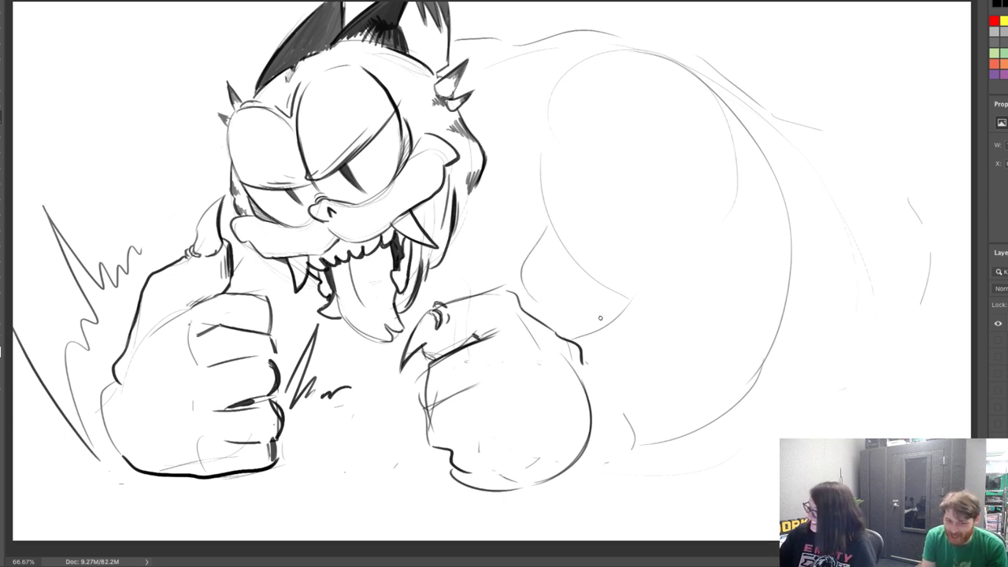
mouse_move(778, 147)
left_mouse_down()
mouse_move(871, 241)
mouse_move(869, 389)
mouse_move(766, 399)
left_mouse_up()
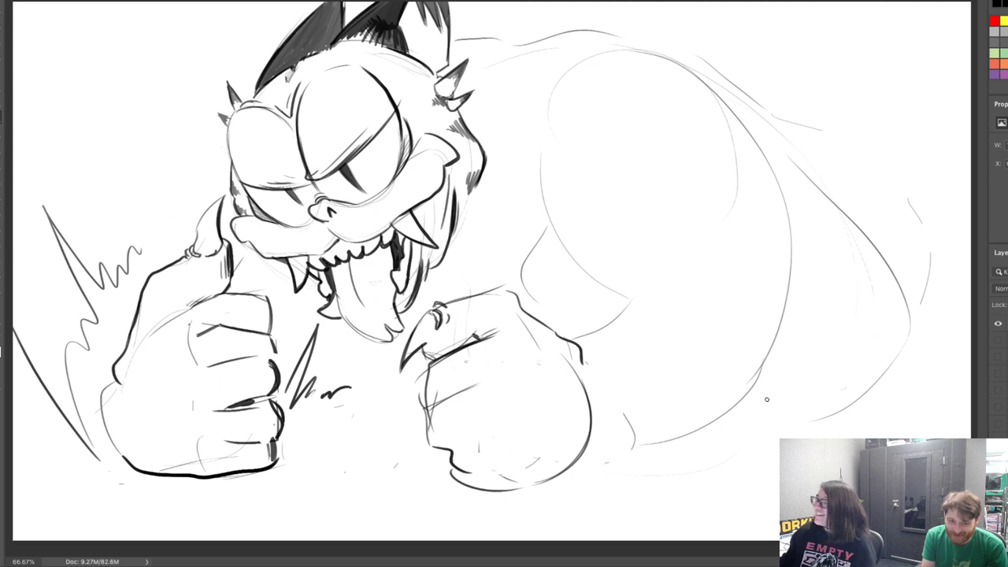
Draw a thin curve beside the cheek and a thick arc above the far arm, and erase the leftover back contour fragments
left_click_drag(224, 157, 213, 192)
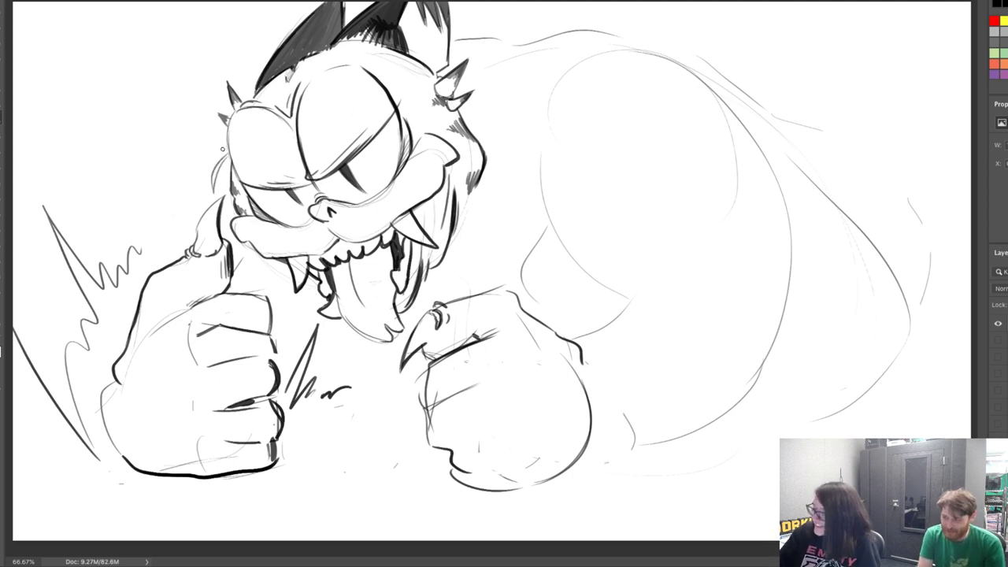
mouse_move(155, 256)
left_mouse_down()
mouse_move(154, 199)
mouse_move(189, 187)
mouse_move(146, 238)
left_mouse_up()
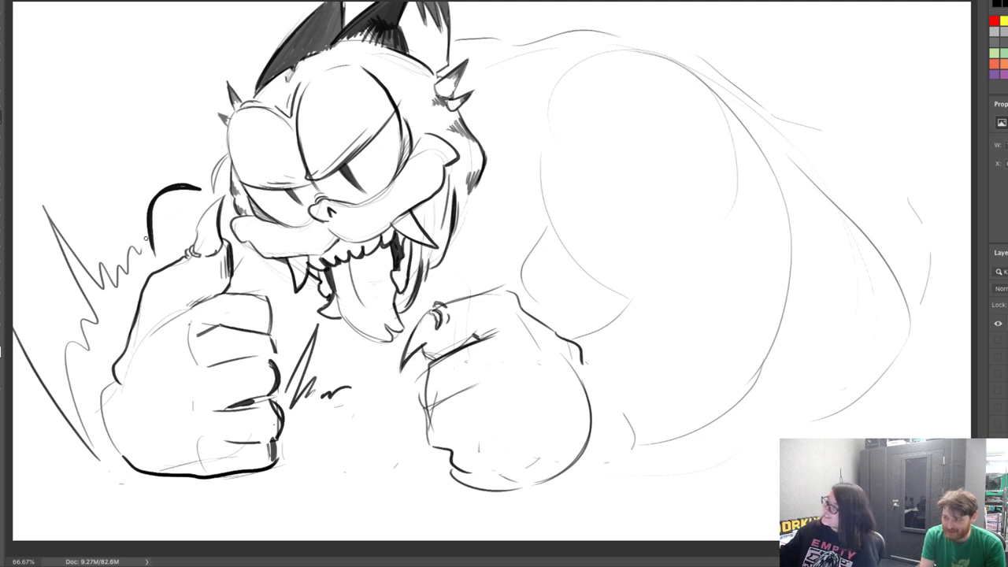
key("e")
left_click_drag(778, 115, 815, 134)
mouse_move(936, 306)
left_mouse_down()
mouse_move(915, 288)
mouse_move(912, 205)
left_mouse_up()
key("b")
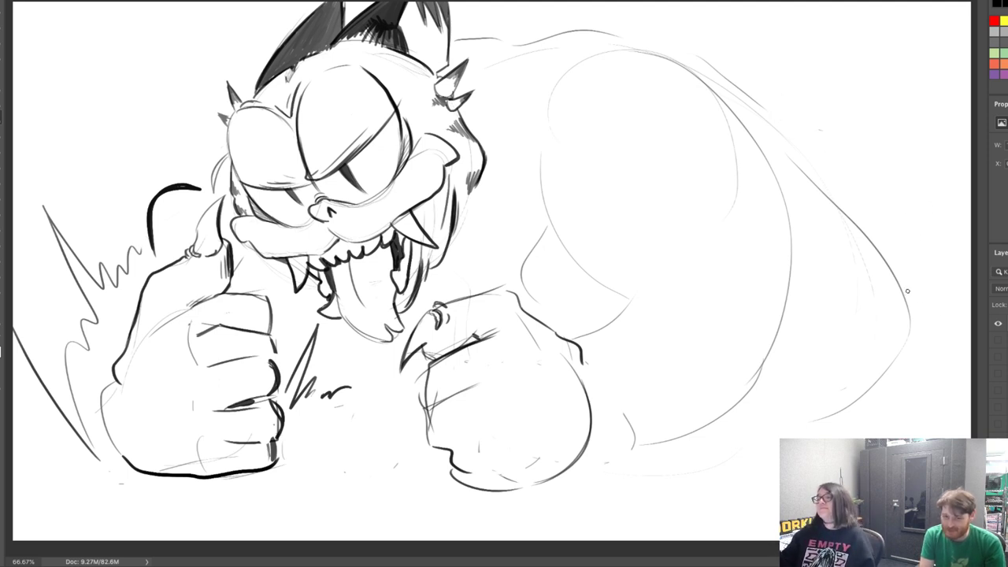
Sketch a small rounded form with ringed, pointed ends low beside the far fist, and light ground strokes between the fists
mouse_move(49, 399)
left_mouse_down()
mouse_move(25, 461)
mouse_move(82, 456)
left_mouse_up()
mouse_move(55, 420)
left_mouse_down()
mouse_move(52, 456)
mouse_move(74, 458)
mouse_move(65, 450)
mouse_move(65, 475)
left_mouse_up()
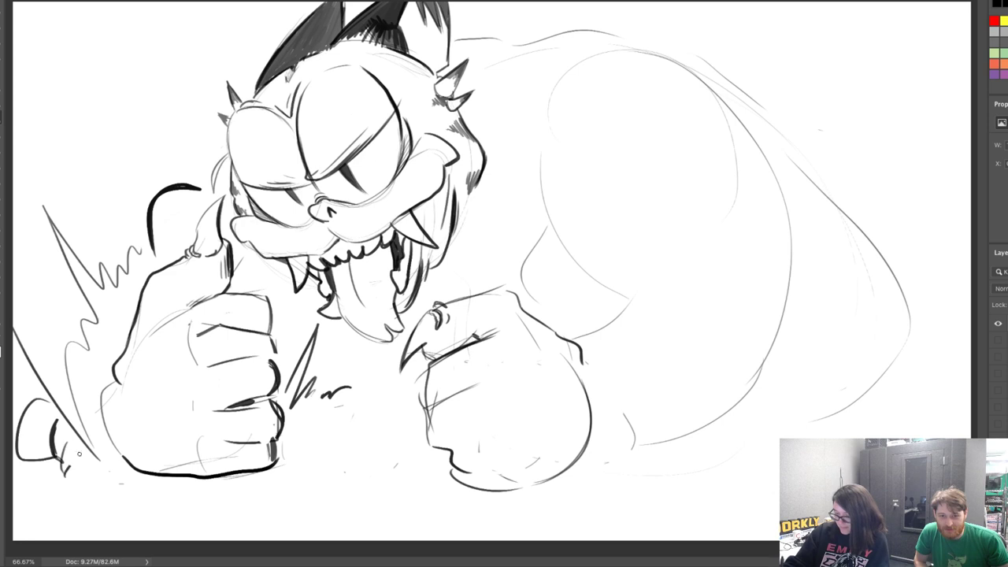
mouse_move(76, 441)
left_mouse_down()
mouse_move(72, 465)
mouse_move(59, 472)
mouse_move(24, 452)
mouse_move(25, 433)
mouse_move(35, 462)
left_mouse_up()
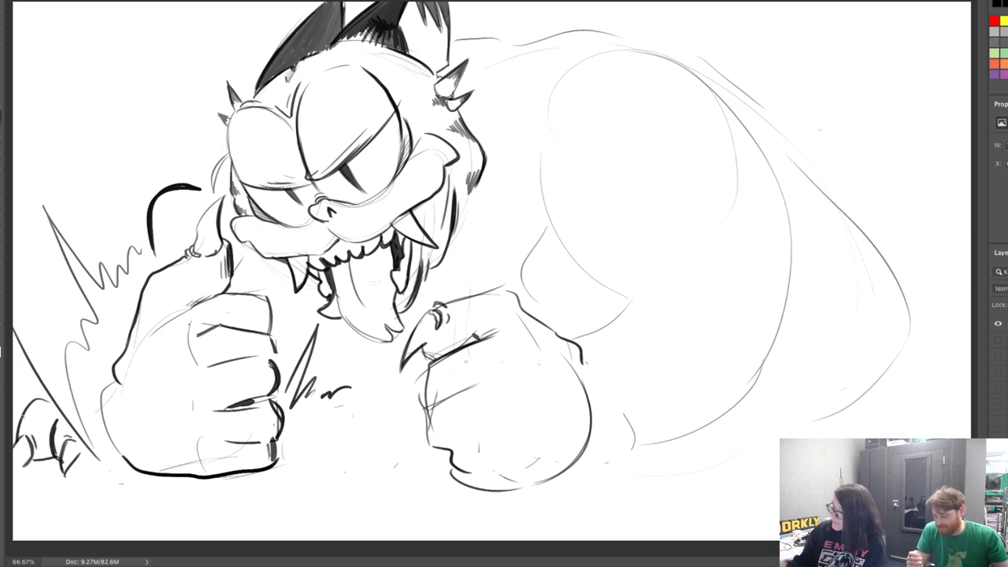
mouse_move(367, 394)
left_mouse_down()
mouse_move(318, 420)
mouse_move(334, 446)
mouse_move(343, 443)
left_mouse_up()
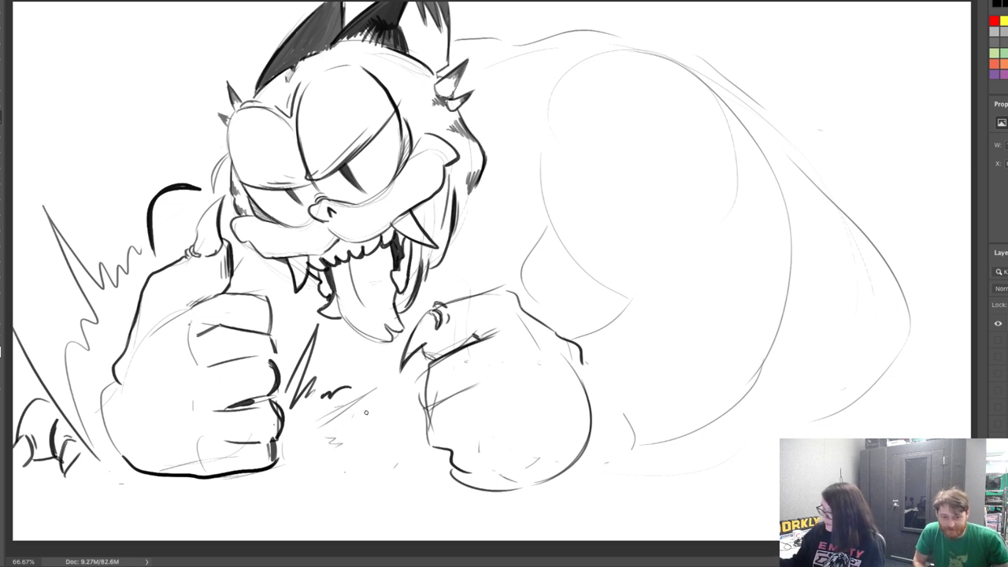
Ink the near arm's inner curve and underside, clear the outline at the elbow, and draw a curved spike there
mouse_move(572, 340)
left_mouse_down()
mouse_move(623, 294)
mouse_move(546, 158)
left_mouse_up()
mouse_move(587, 463)
left_mouse_down()
mouse_move(633, 418)
mouse_move(746, 369)
mouse_move(720, 411)
mouse_move(776, 359)
left_mouse_up()
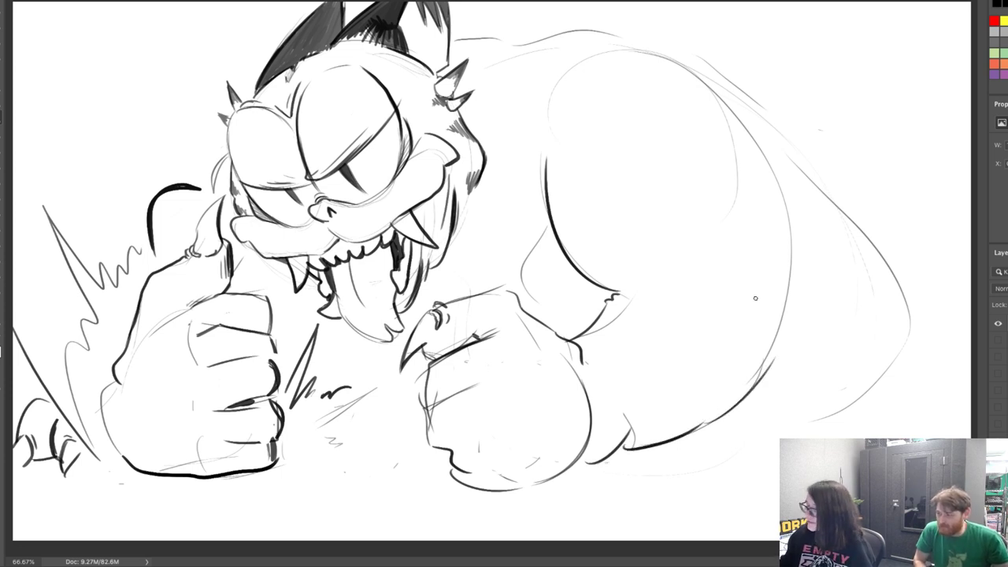
left_click_drag(721, 403, 767, 360)
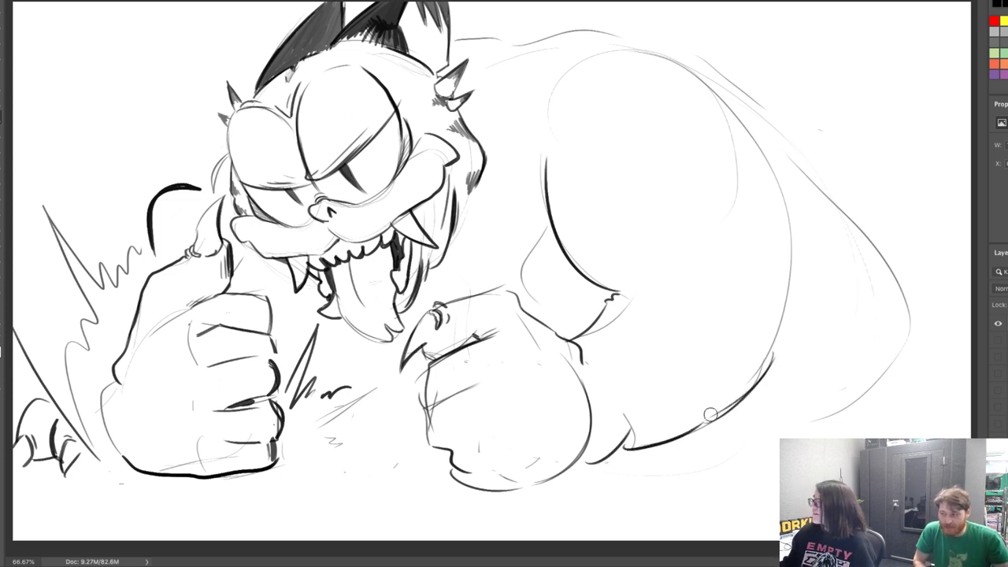
key("ctrl+z")
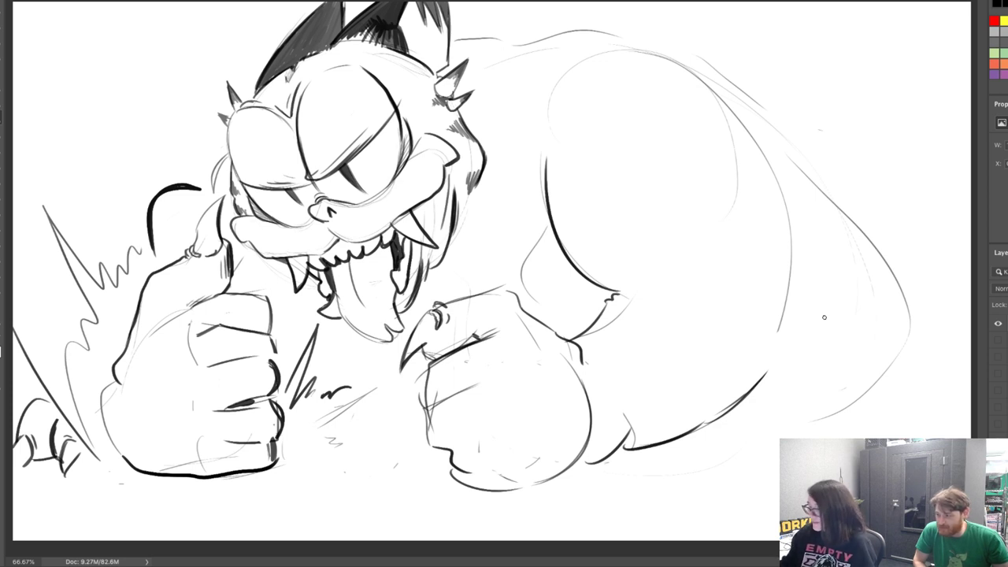
mouse_move(754, 335)
left_mouse_down()
mouse_move(834, 318)
mouse_move(737, 369)
mouse_move(754, 334)
left_mouse_up()
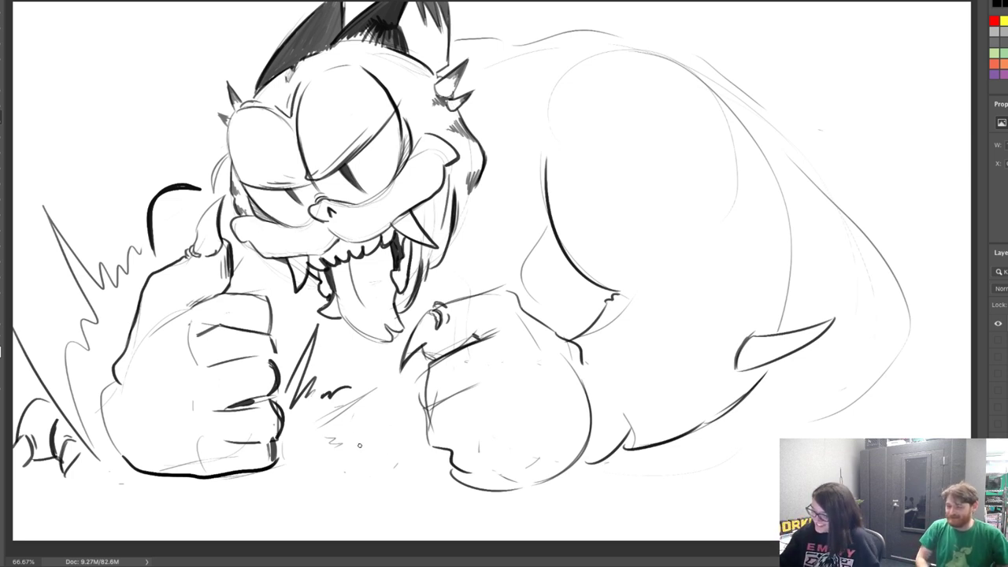
Draw jagged impact lines around the near fist, with tall spikes above it and small zigzags on both sides
left_click_drag(359, 445, 404, 417)
mouse_move(473, 284)
left_mouse_down()
mouse_move(508, 165)
mouse_move(500, 256)
mouse_move(515, 218)
left_mouse_up()
left_click_drag(515, 259, 509, 281)
left_click_drag(538, 313, 558, 313)
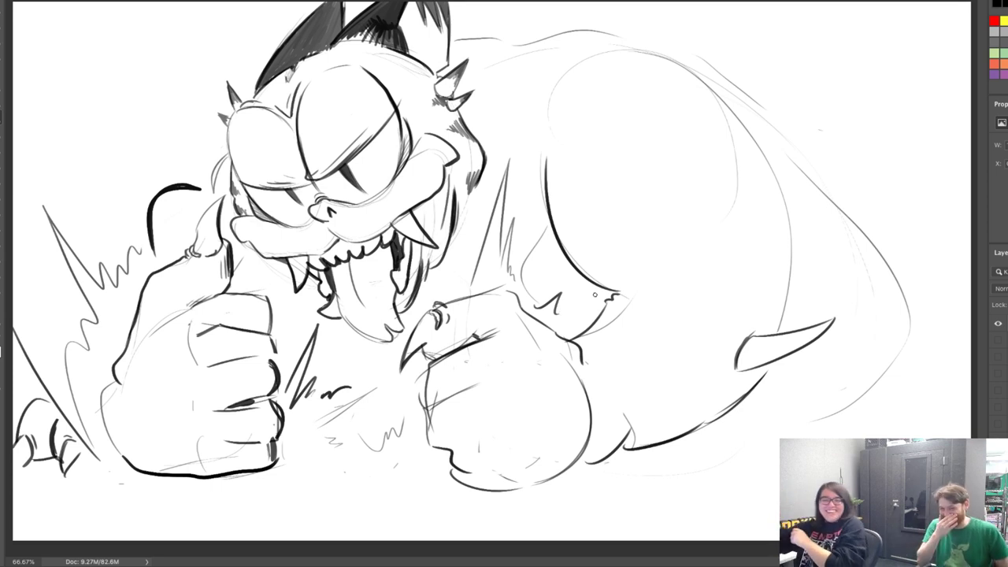
Draw a second curved spike above the elbow spike, add fur ticks around both bases, and shade their tips dark
mouse_move(761, 282)
left_mouse_down()
mouse_move(823, 256)
mouse_move(759, 291)
mouse_move(758, 282)
mouse_move(787, 283)
mouse_move(782, 294)
mouse_move(757, 278)
left_mouse_up()
key("b")
left_click_drag(766, 300, 759, 312)
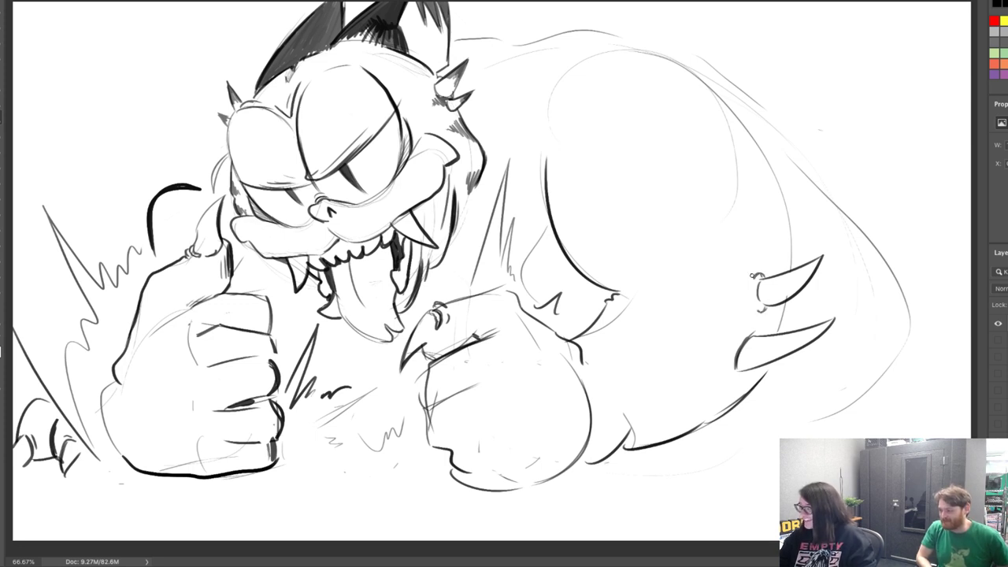
left_click_drag(753, 256, 752, 279)
mouse_move(758, 323)
left_mouse_down()
mouse_move(734, 365)
mouse_move(742, 371)
mouse_move(729, 372)
mouse_move(747, 355)
left_mouse_up()
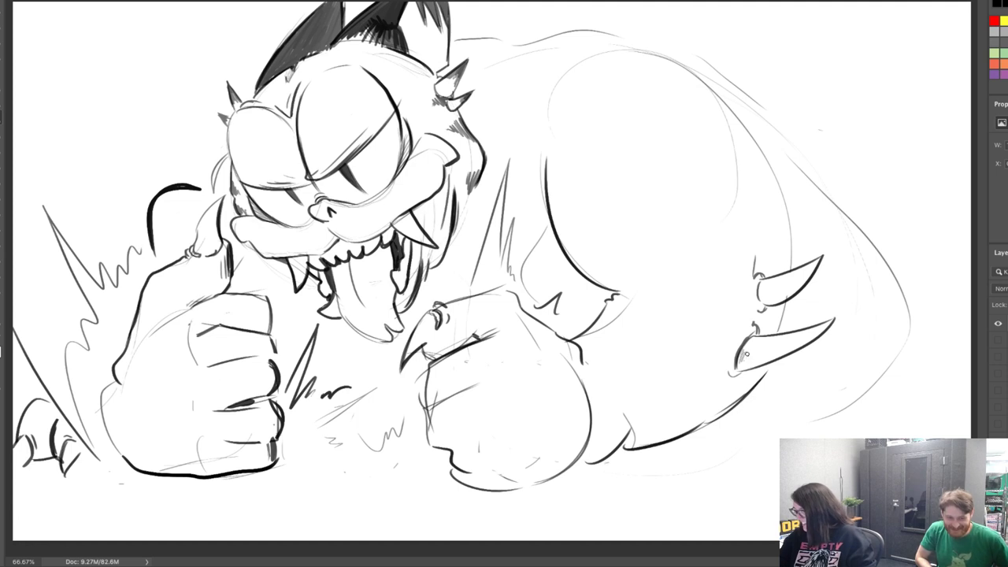
mouse_move(829, 321)
left_mouse_down()
mouse_move(791, 352)
mouse_move(797, 334)
mouse_move(817, 336)
mouse_move(806, 343)
left_mouse_up()
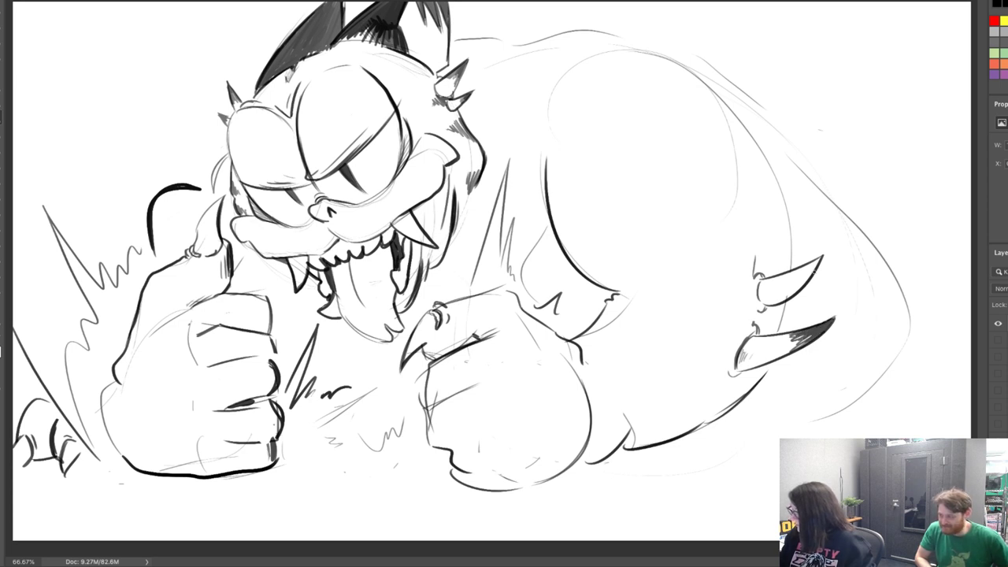
mouse_move(819, 260)
left_mouse_down()
mouse_move(786, 274)
mouse_move(800, 282)
mouse_move(794, 291)
mouse_move(795, 276)
mouse_move(803, 281)
left_mouse_up()
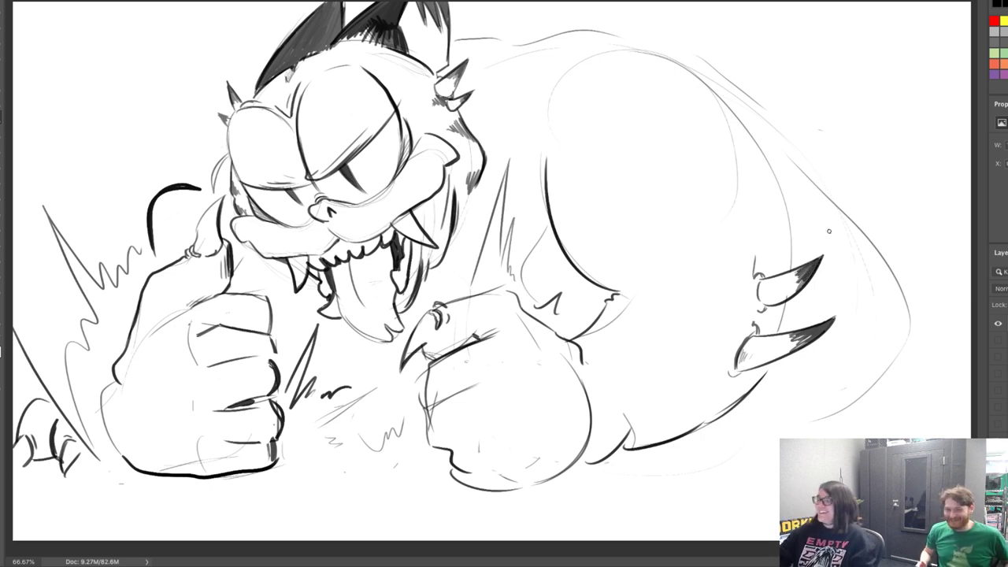
Ink the front contour of the near upper arm, shade dark fur patches along it, and draw a short crease at the inner elbow
left_click_drag(539, 115, 534, 154)
left_click_drag(566, 49, 532, 153)
left_click_drag(556, 70, 538, 144)
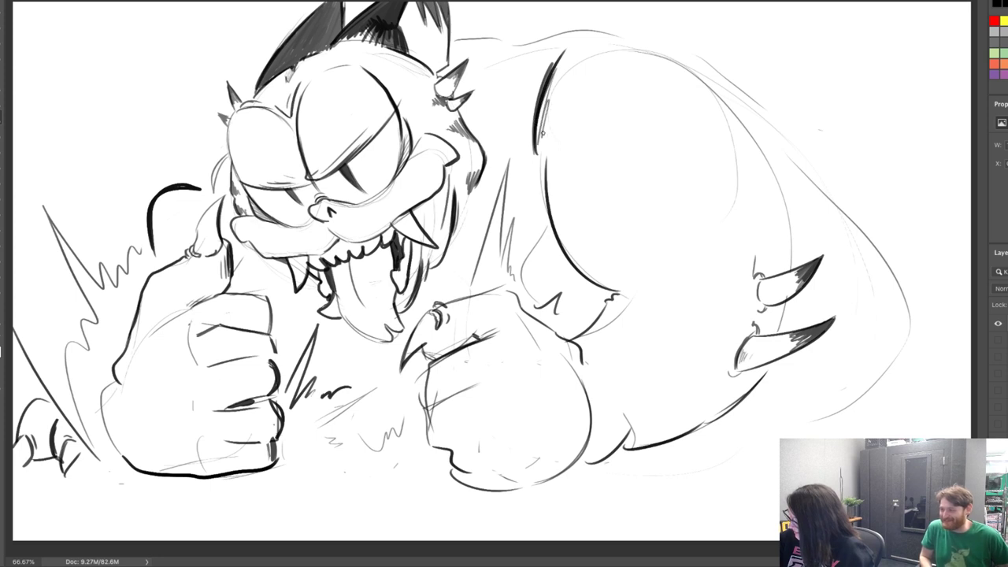
mouse_move(550, 106)
left_mouse_down()
mouse_move(536, 139)
mouse_move(555, 146)
left_mouse_up()
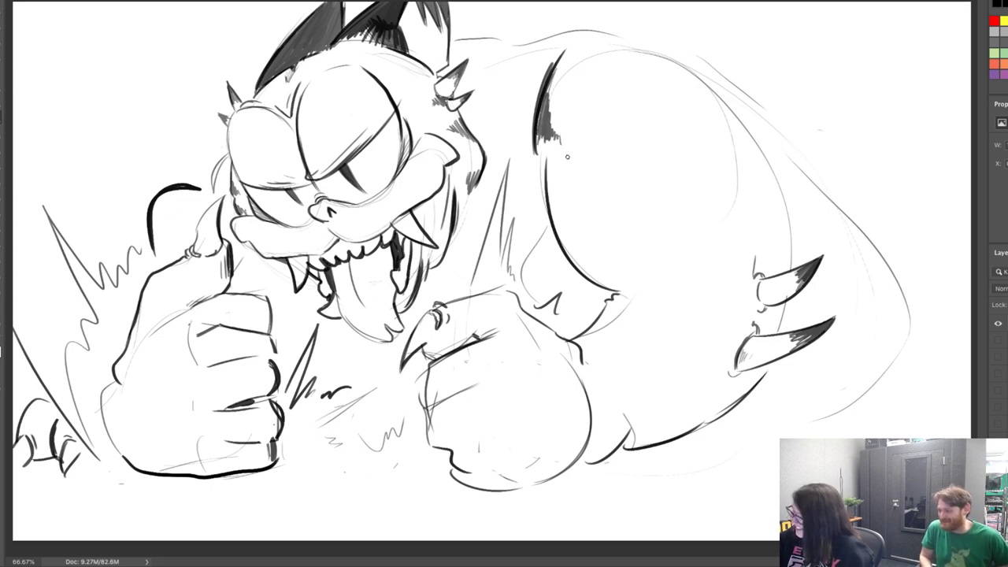
left_click_drag(558, 199, 552, 212)
mouse_move(553, 161)
left_mouse_down()
mouse_move(547, 212)
mouse_move(575, 206)
mouse_move(561, 271)
left_mouse_up()
mouse_move(583, 235)
left_mouse_down()
mouse_move(561, 267)
mouse_move(579, 247)
left_mouse_up()
left_click_drag(622, 286, 684, 277)
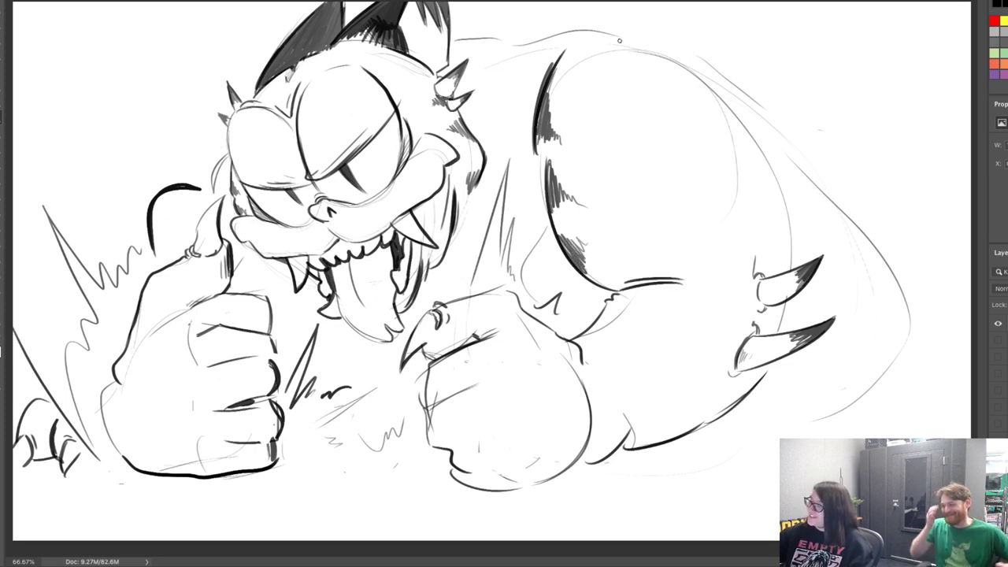
Ink the shoulder and rear contour of the near arm down past the spikes, and the rounded haunch outline behind it
left_click_drag(632, 42, 775, 203)
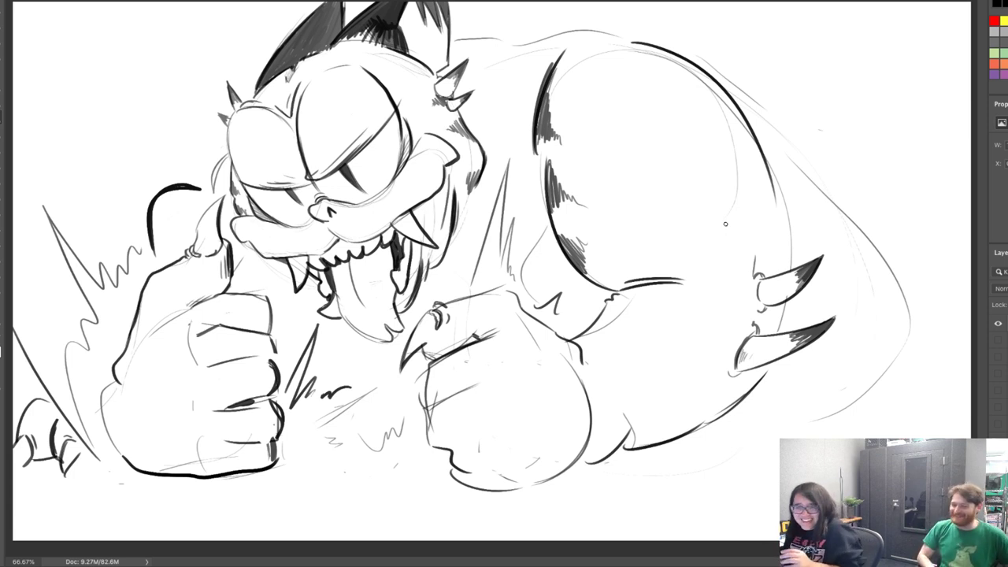
left_click_drag(776, 207, 791, 266)
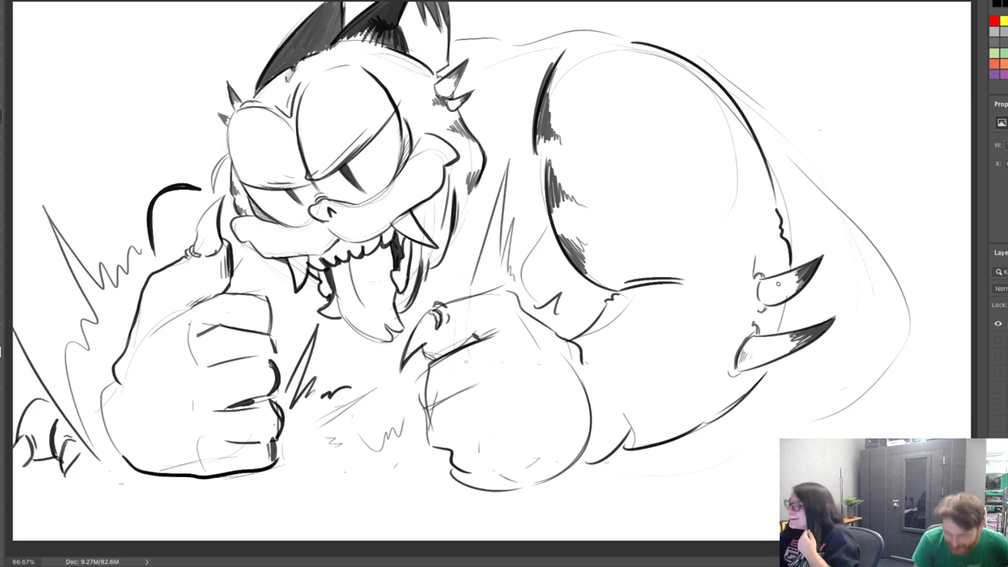
left_click_drag(781, 302, 780, 330)
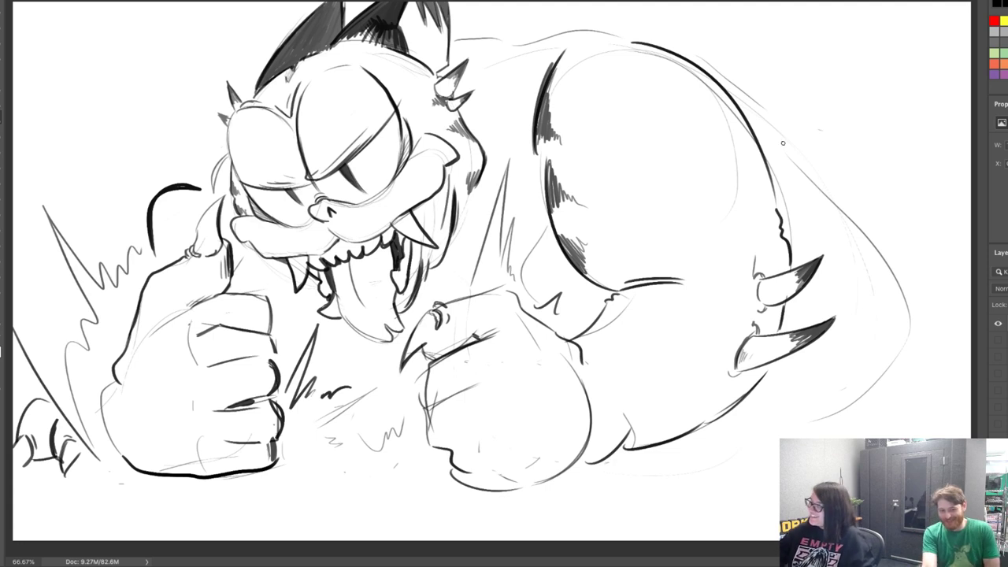
mouse_move(764, 139)
left_mouse_down()
mouse_move(897, 261)
mouse_move(858, 392)
left_mouse_up()
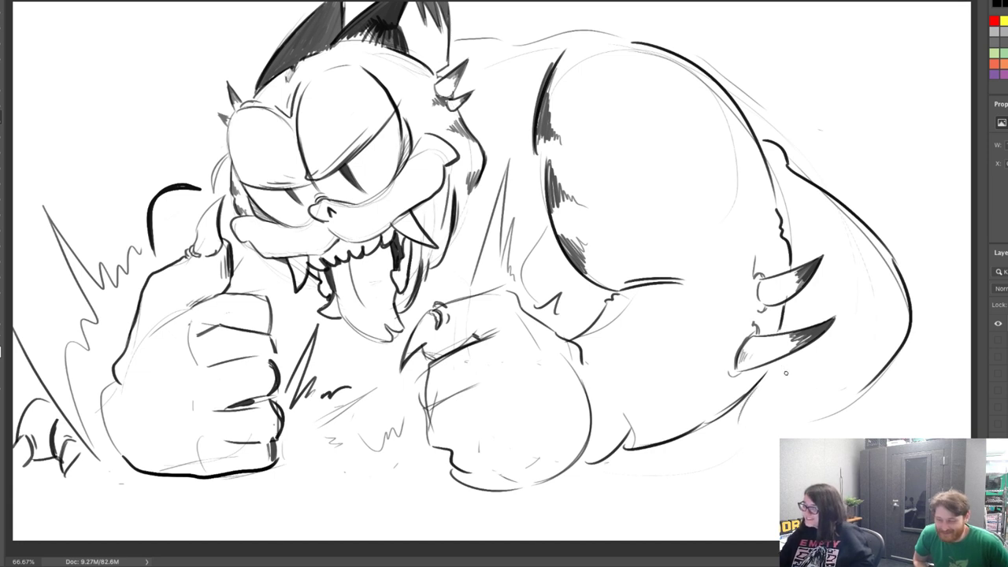
Draw the hind foot below the haunch with rounded toes, undo the rough heel strokes, and redraw the heel with a lighter line
mouse_move(769, 376)
left_mouse_down()
mouse_move(817, 385)
mouse_move(825, 377)
mouse_move(864, 391)
left_mouse_up()
mouse_move(716, 429)
left_mouse_down()
mouse_move(719, 439)
mouse_move(824, 436)
mouse_move(814, 385)
mouse_move(798, 418)
mouse_move(783, 406)
left_mouse_up()
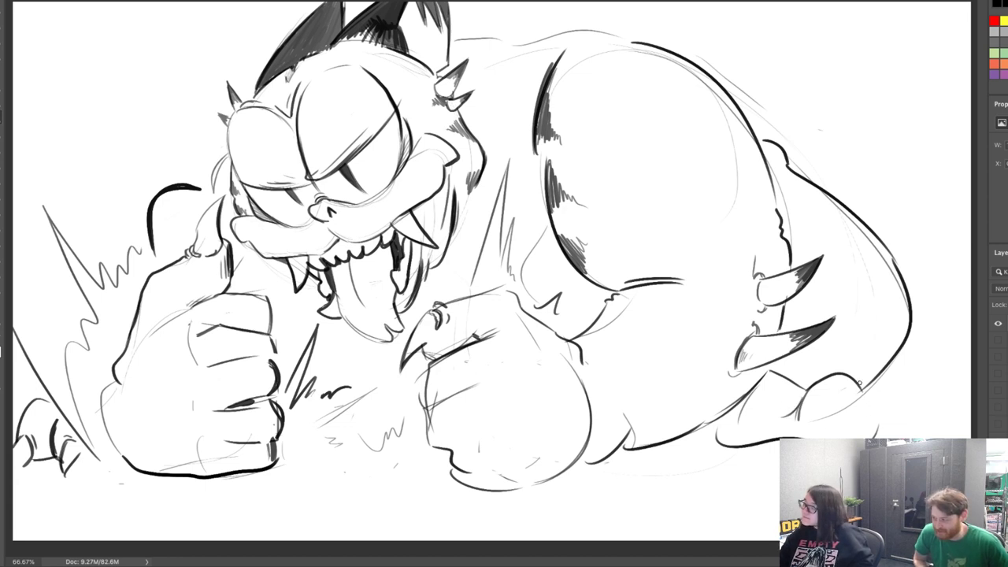
left_click_drag(859, 384, 880, 439)
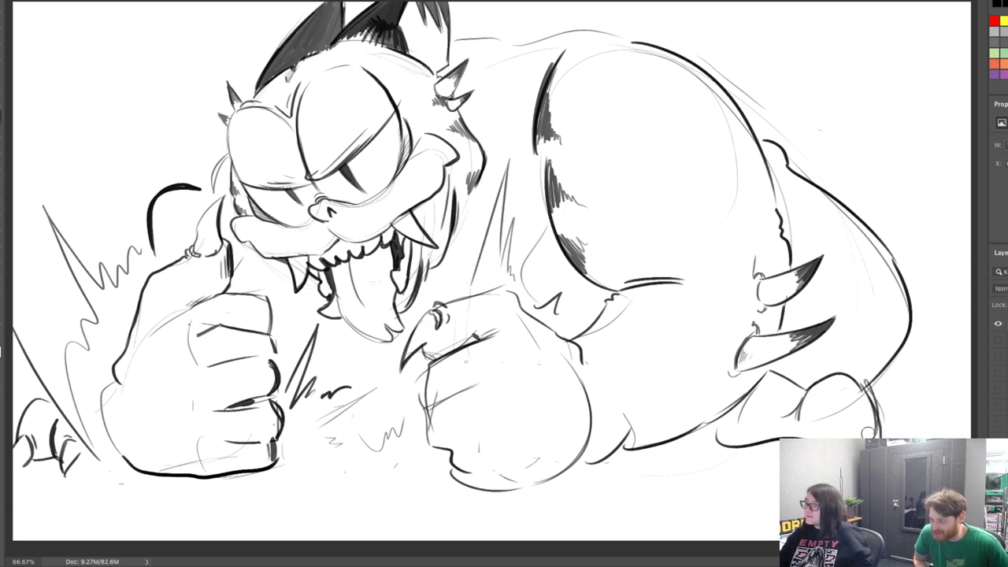
key("ctrl+z")
key("ctrl+z")
key("ctrl+z")
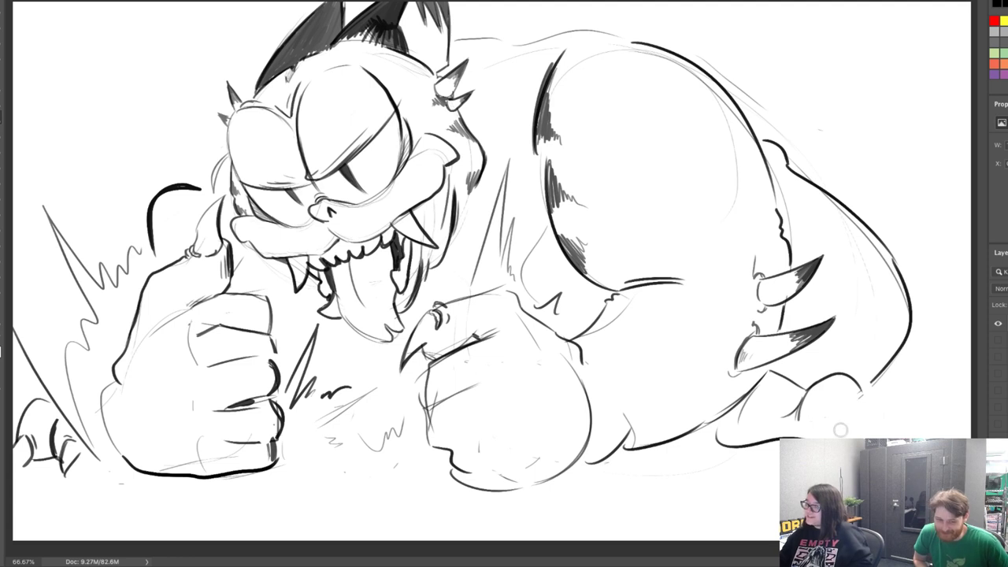
key("b")
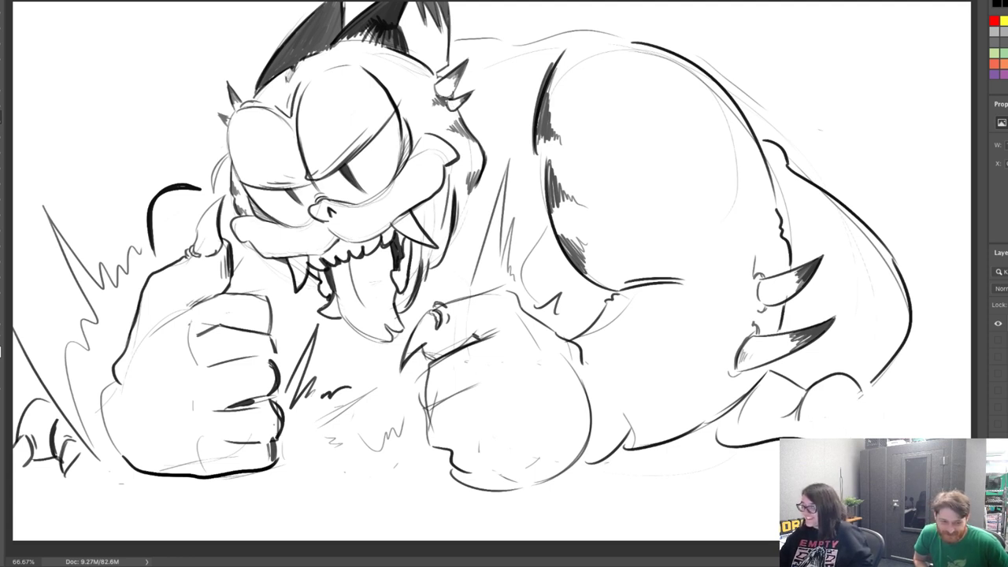
left_click_drag(867, 411, 869, 440)
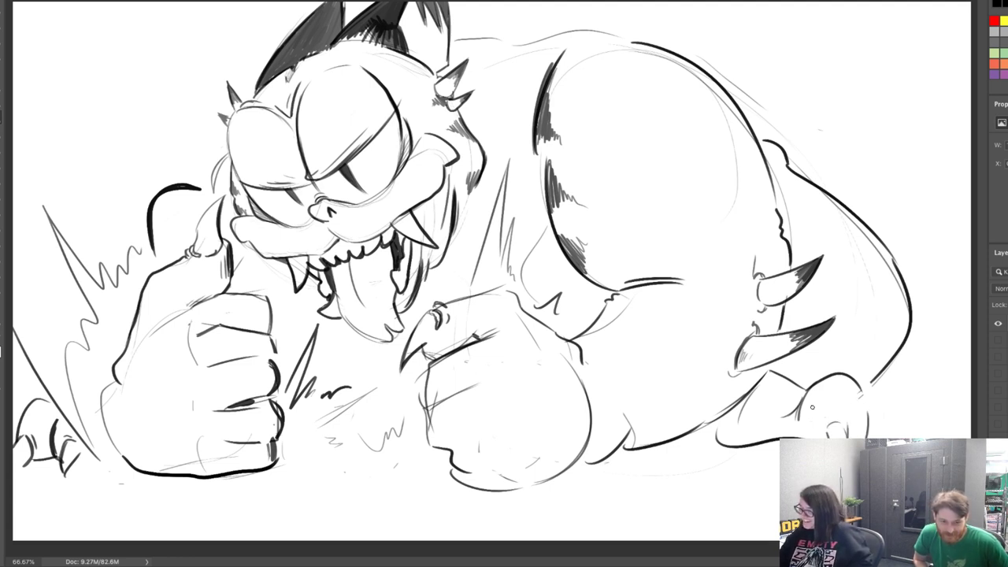
Add dark shading between the toes of the hind foot and draw pointed claws at its front
left_click_drag(796, 430, 816, 438)
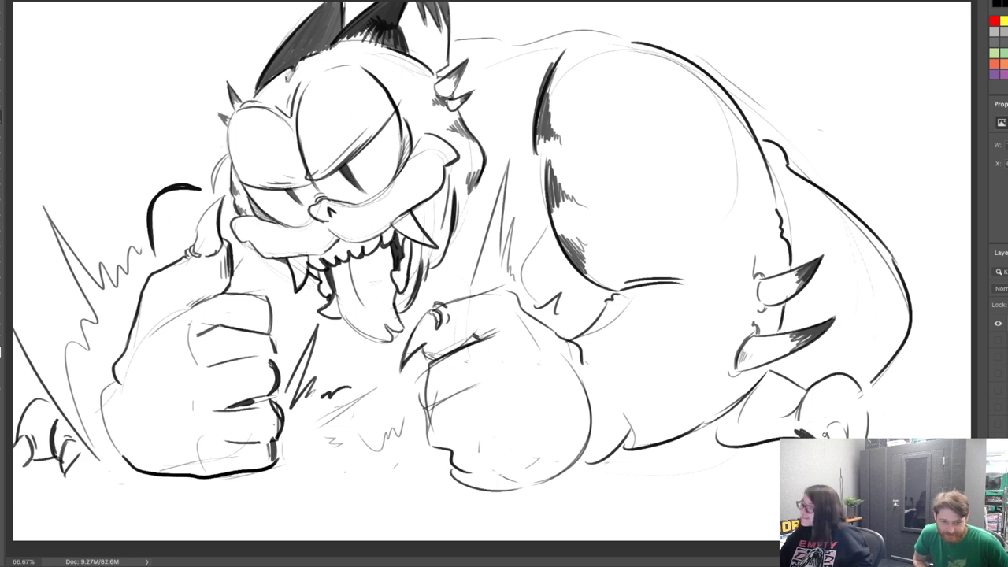
mouse_move(736, 433)
left_mouse_down()
mouse_move(741, 468)
mouse_move(761, 411)
left_mouse_up()
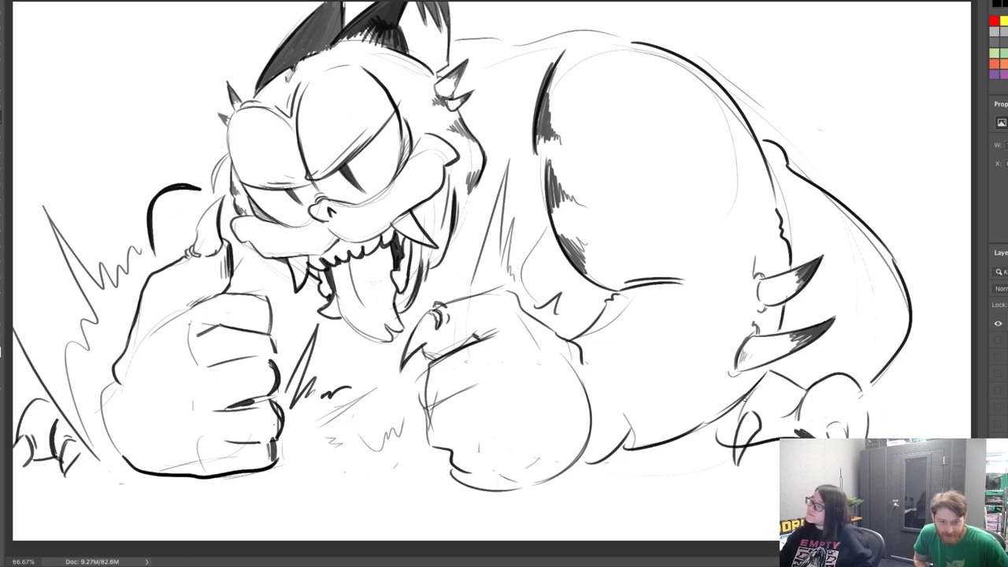
mouse_move(741, 445)
left_mouse_down()
mouse_move(739, 460)
mouse_move(694, 451)
mouse_move(713, 430)
left_mouse_up()
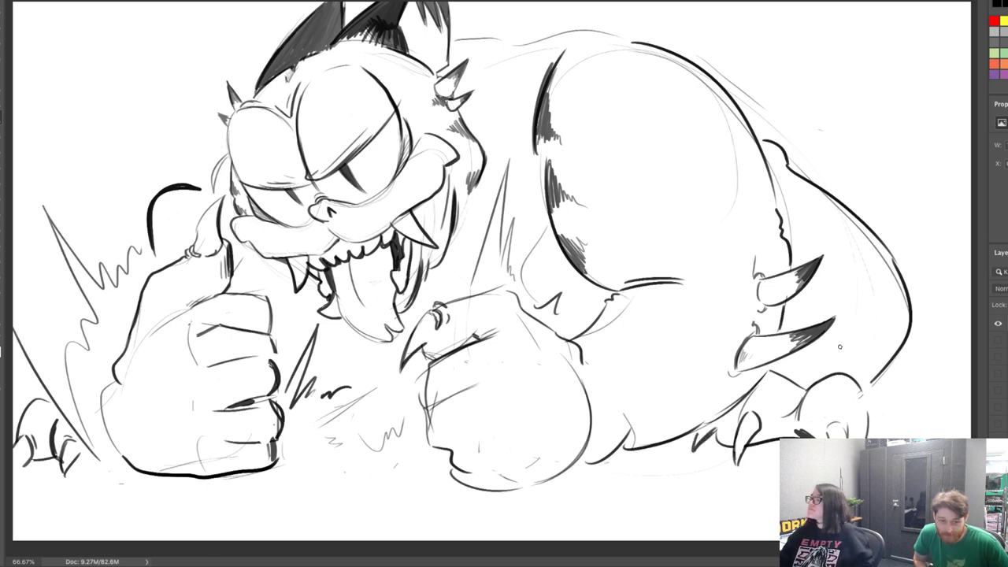
Add jagged fur ticks where the haunch meets the heel, and thicken the rear curve of the haunch outline
left_click_drag(872, 389, 867, 438)
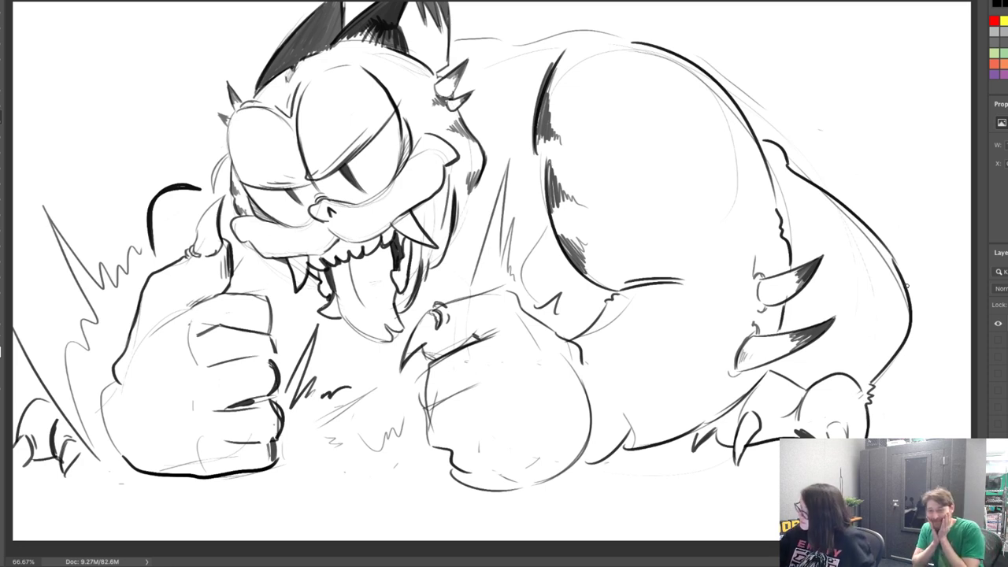
left_click_drag(873, 241, 910, 298)
left_click_drag(888, 251, 906, 284)
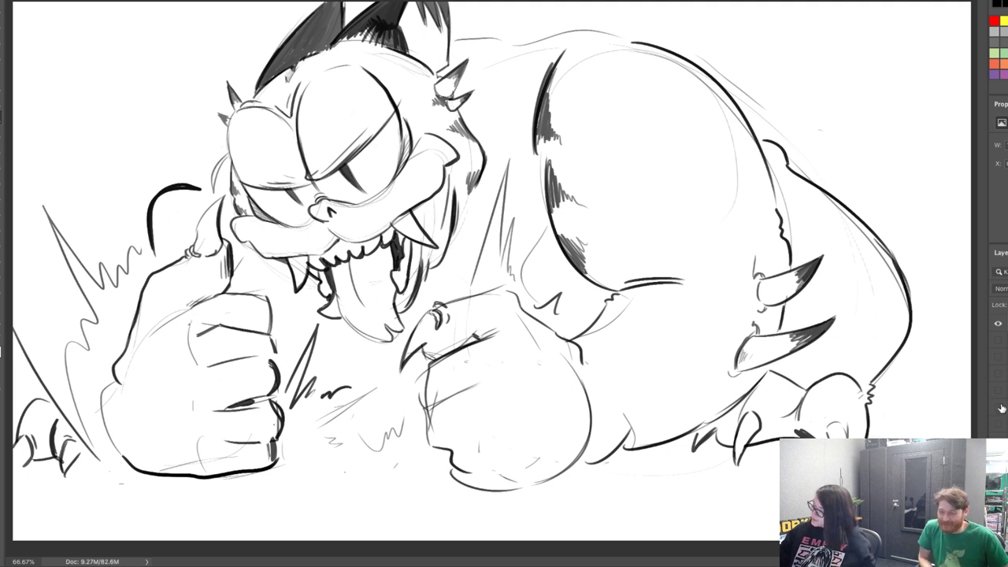
Sketch a long tail curving out from behind the haunch past the canvas edge and back in above the body
left_click_drag(903, 355, 945, 357)
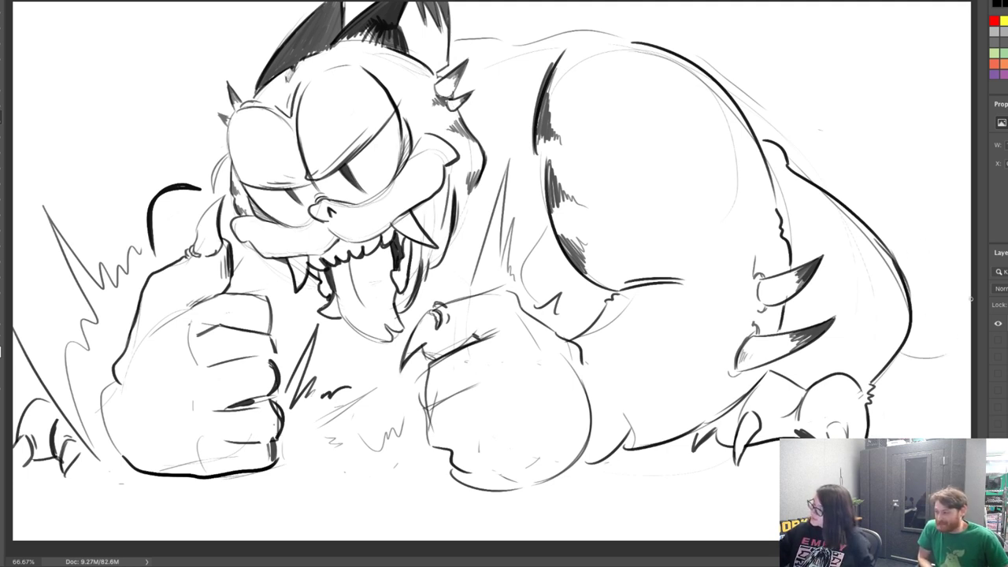
left_click_drag(971, 268, 871, 199)
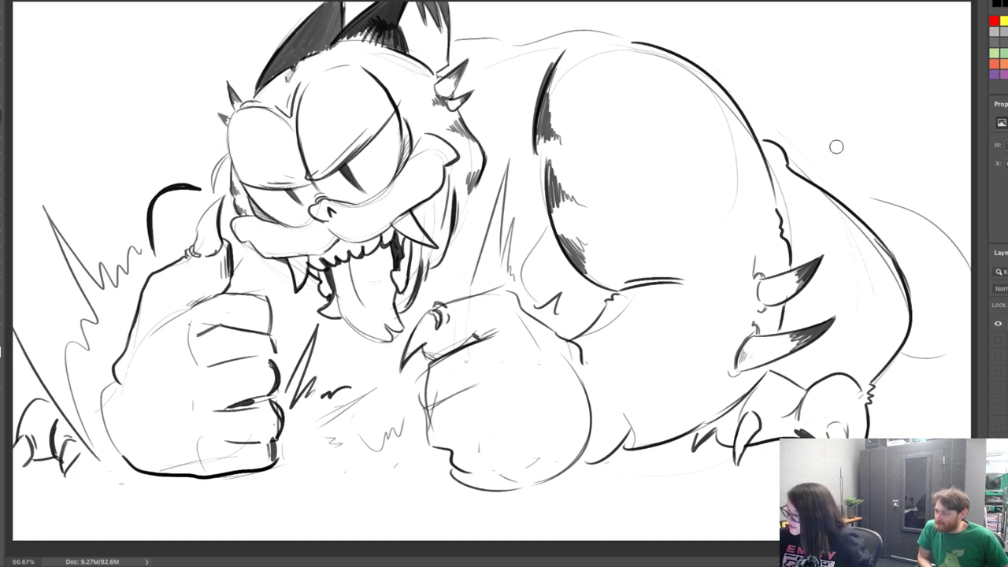
left_click_drag(834, 194, 873, 197)
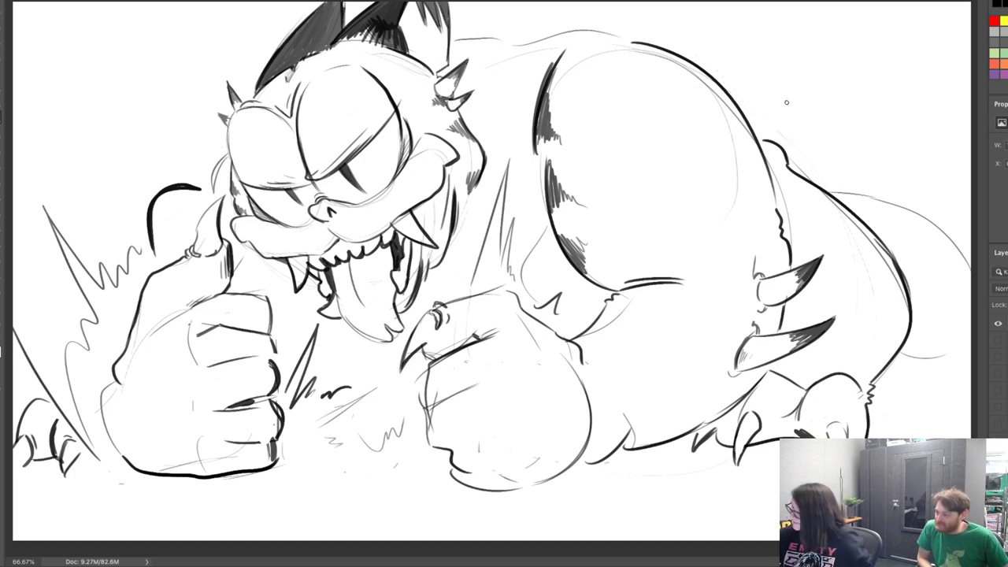
mouse_move(716, 73)
left_mouse_down()
mouse_move(709, 27)
mouse_move(745, 19)
mouse_move(884, 122)
left_mouse_up()
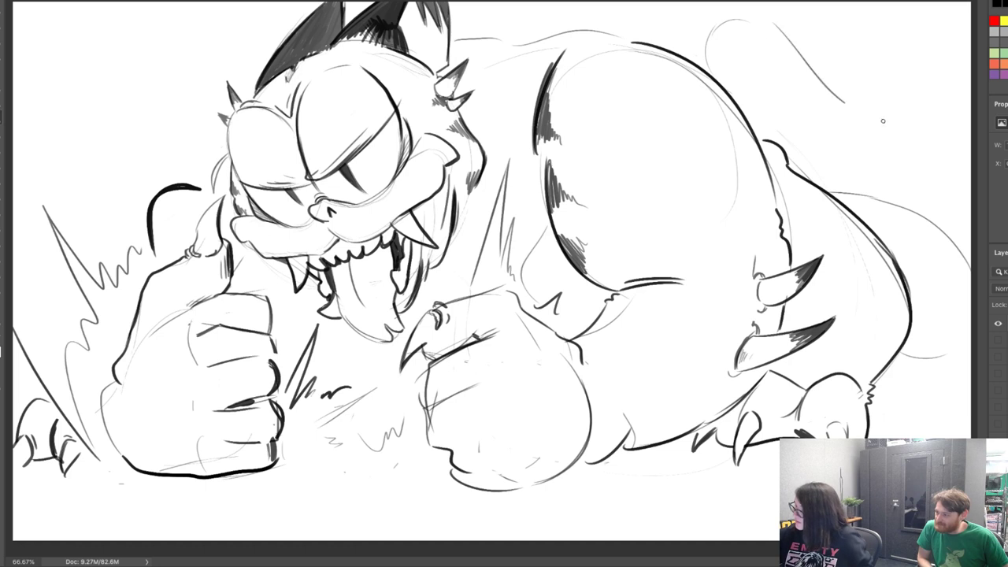
left_click_drag(779, 26, 971, 130)
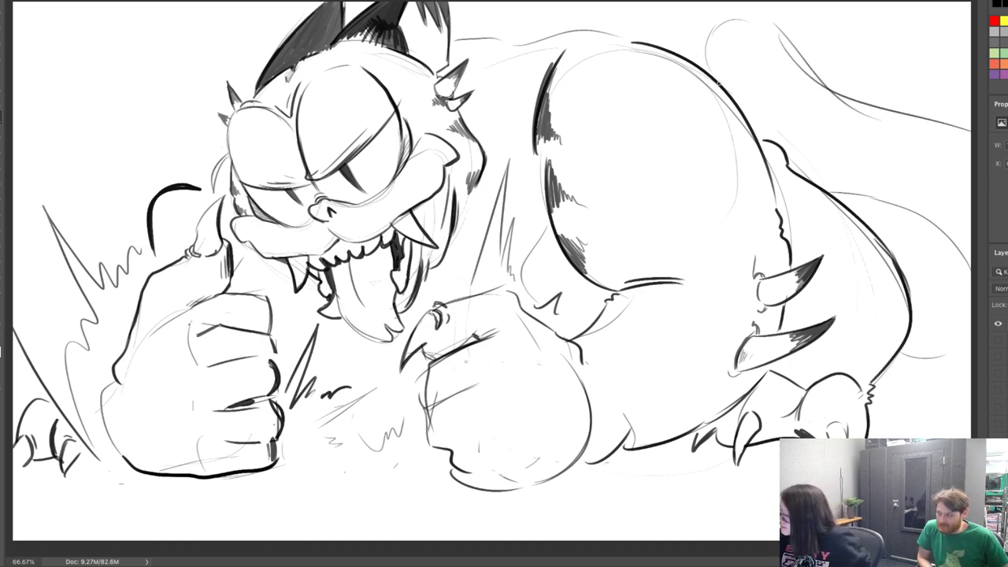
Draw a bushy tuft with jagged fur strands at the tail's end, clearing the rough guide lines and darkening the tail's edge
mouse_move(712, 76)
left_mouse_down()
mouse_move(698, 3)
mouse_move(724, 47)
left_mouse_up()
mouse_move(710, 3)
left_mouse_down()
mouse_move(718, 35)
mouse_move(727, 6)
left_mouse_up()
left_click_drag(777, 51, 776, 3)
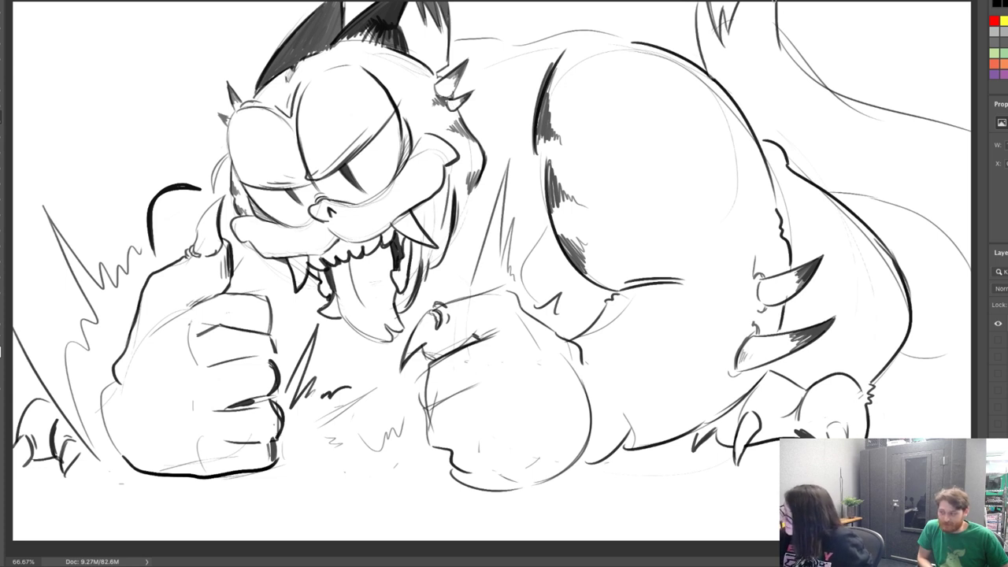
mouse_move(789, 37)
left_mouse_down()
mouse_move(832, 98)
mouse_move(873, 108)
left_mouse_up()
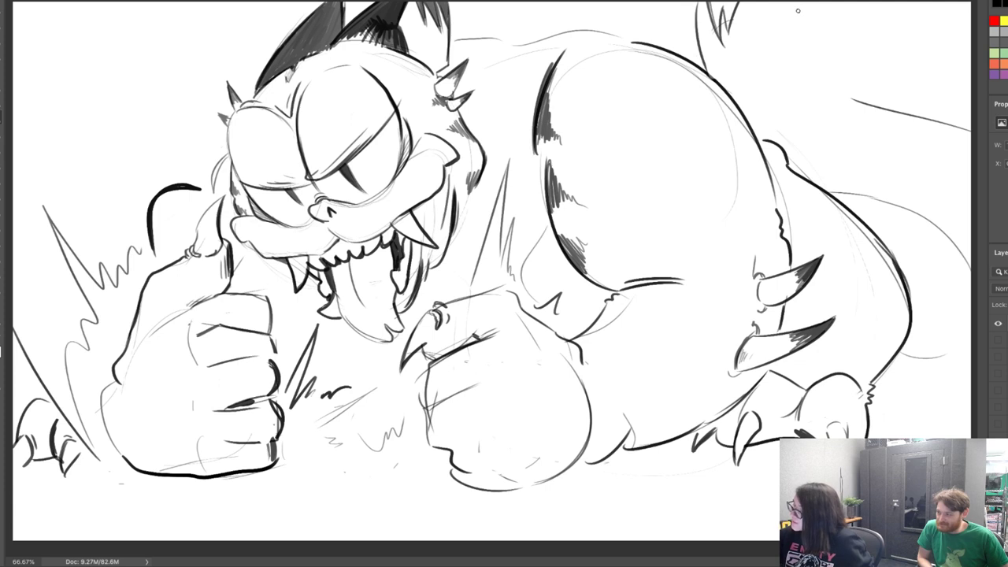
mouse_move(779, 2)
left_mouse_down()
mouse_move(781, 32)
mouse_move(827, 30)
left_mouse_up()
mouse_move(829, 31)
left_mouse_down()
mouse_move(808, 71)
mouse_move(870, 104)
left_mouse_up()
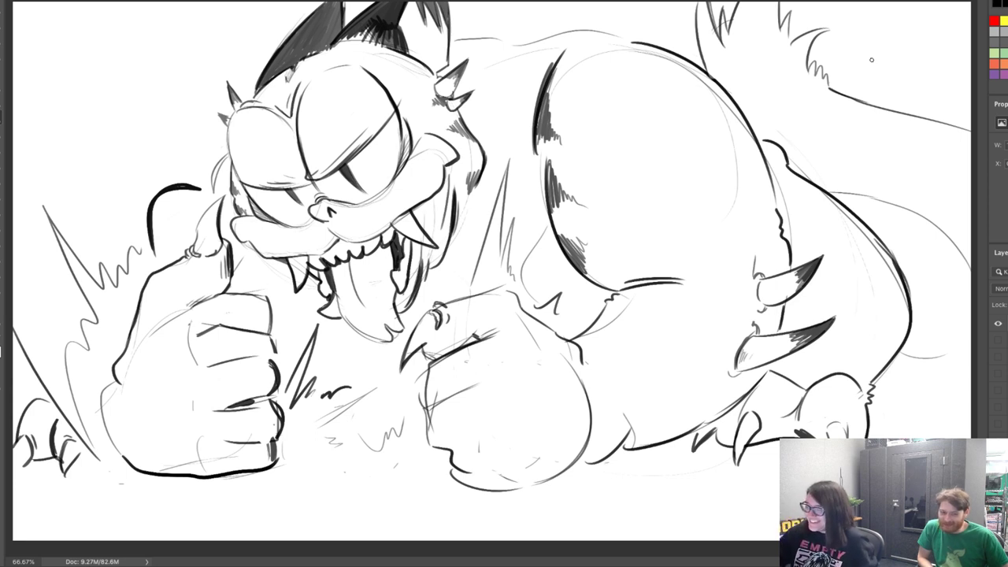
Draw two pointed spikes on the upper back behind the head, ink the back contour, and add a large curved spike on the tail
mouse_move(476, 43)
left_mouse_down()
mouse_move(504, 13)
mouse_move(505, 44)
mouse_move(515, 43)
left_mouse_up()
mouse_move(509, 9)
left_mouse_down()
mouse_move(514, 44)
mouse_move(512, 6)
left_mouse_up()
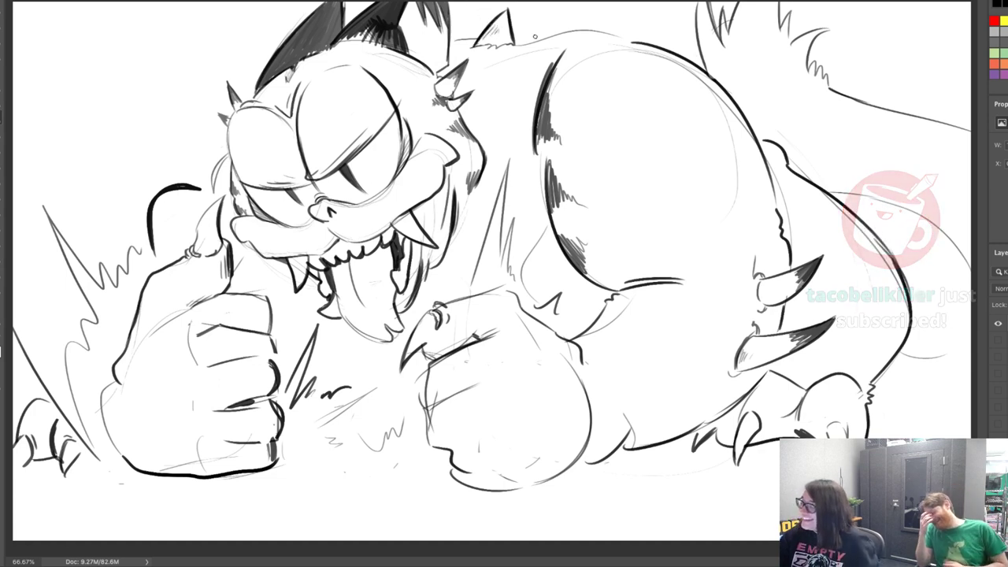
left_click_drag(526, 43, 545, 28)
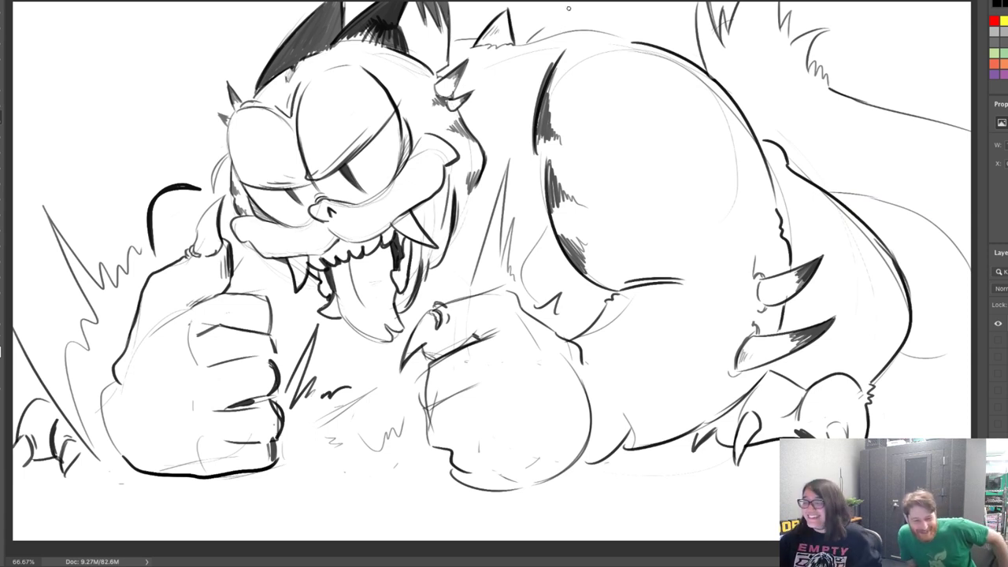
mouse_move(529, 42)
left_mouse_down()
mouse_move(547, 26)
mouse_move(549, 36)
left_mouse_up()
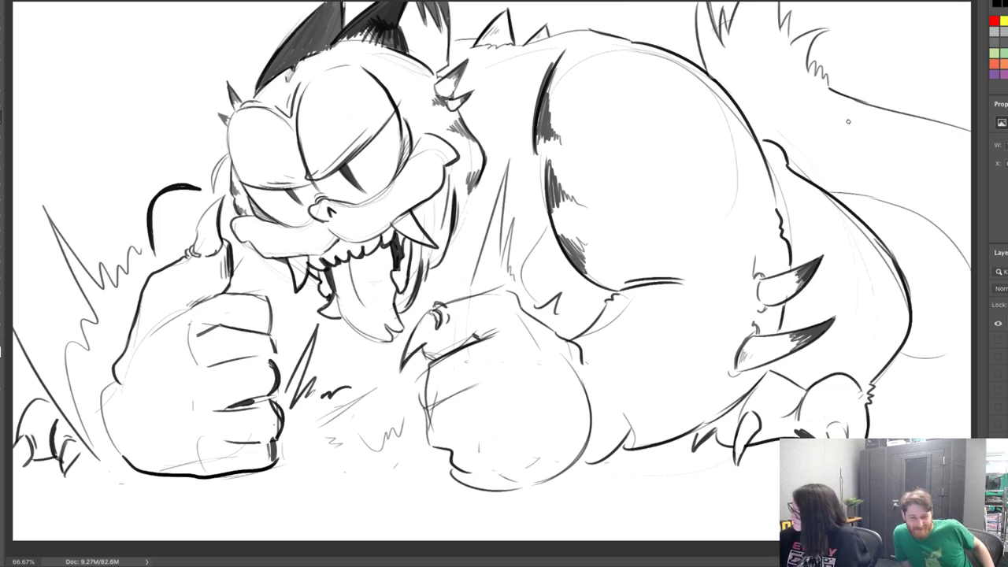
left_click_drag(861, 98, 848, 120)
left_click_drag(875, 60, 888, 123)
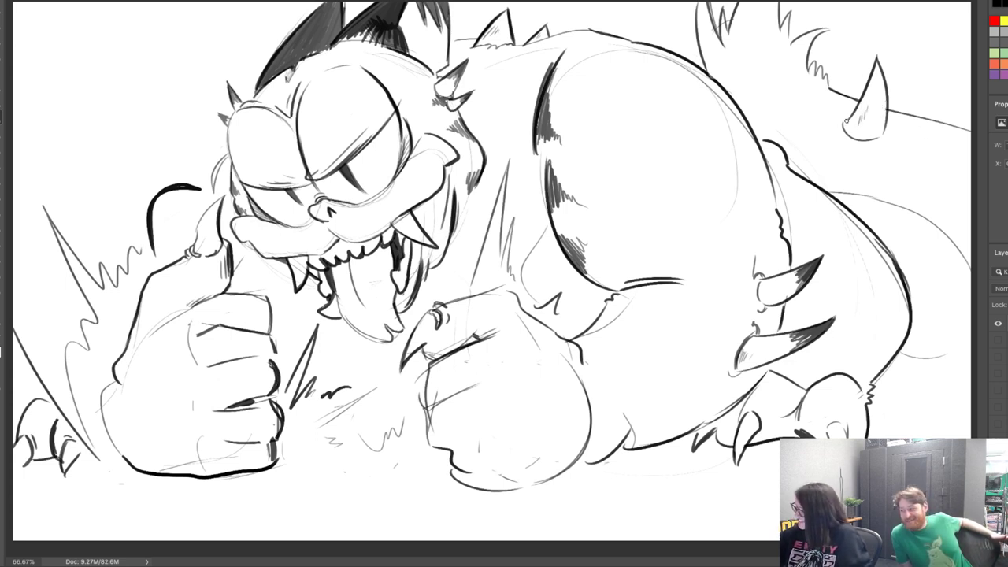
Replace the large tail spike with two small spikes, and add a small curved spike and fur marks along the tail's lower edge
key("e")
mouse_move(846, 129)
left_mouse_down()
mouse_move(838, 129)
mouse_move(856, 128)
mouse_move(861, 105)
mouse_move(874, 118)
mouse_move(880, 74)
mouse_move(871, 103)
mouse_move(892, 110)
mouse_move(874, 64)
mouse_move(884, 101)
mouse_move(875, 94)
mouse_move(922, 79)
mouse_move(921, 110)
left_mouse_up()
mouse_move(831, 190)
left_mouse_down()
mouse_move(839, 171)
mouse_move(851, 202)
mouse_move(832, 166)
mouse_move(841, 160)
mouse_move(849, 189)
mouse_move(899, 203)
left_mouse_up()
key("e")
key("b")
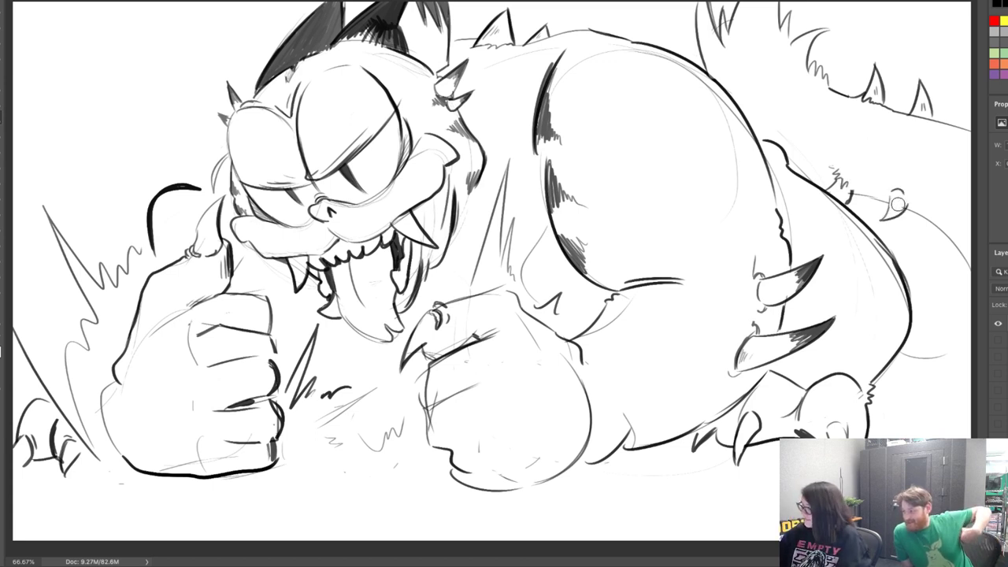
left_click_drag(911, 200, 916, 194)
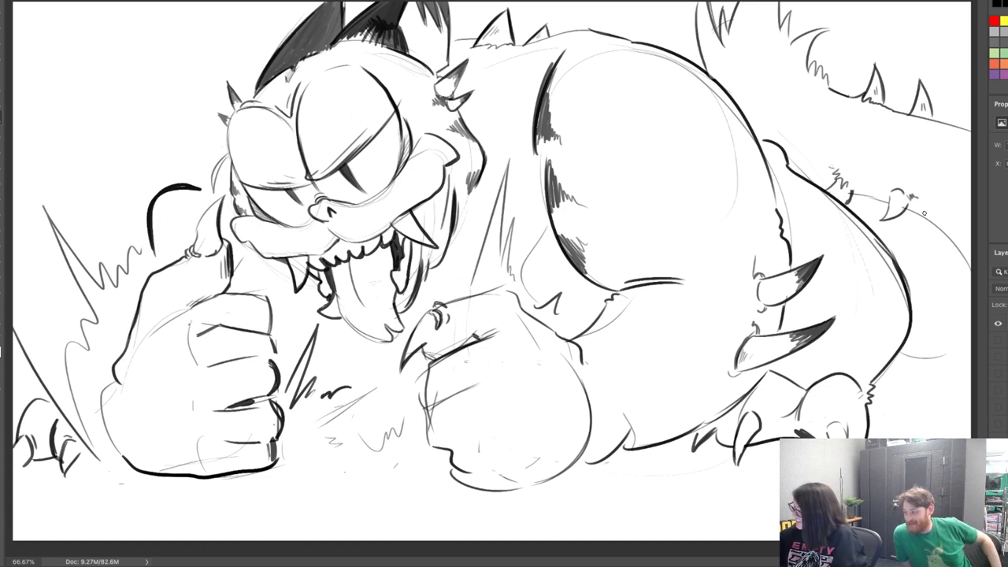
Hatch three dark stripe markings along the upper and lower edges of the tail
mouse_move(930, 236)
left_mouse_down()
mouse_move(926, 209)
mouse_move(948, 224)
mouse_move(953, 192)
left_mouse_up()
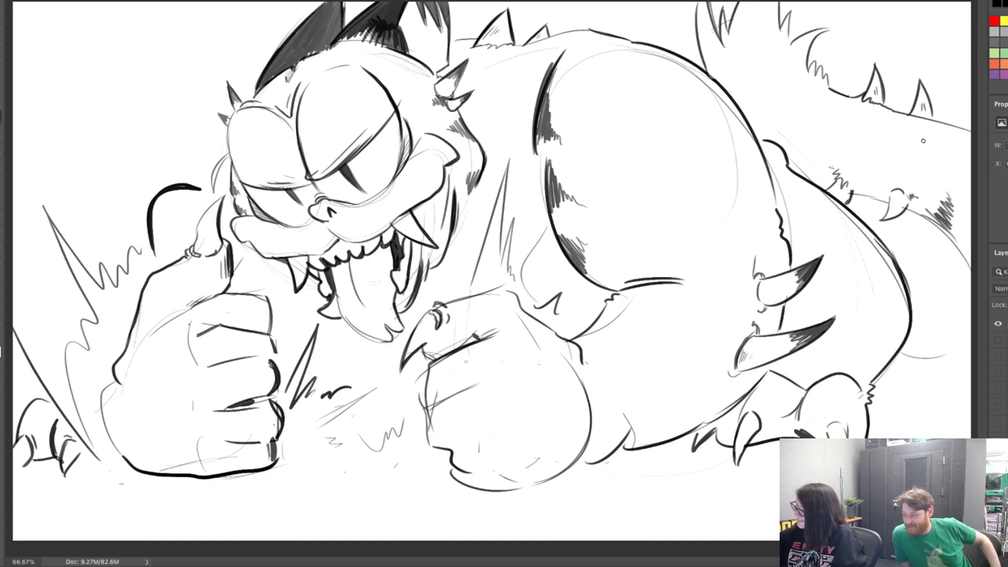
mouse_move(883, 116)
left_mouse_down()
mouse_move(903, 110)
mouse_move(890, 126)
mouse_move(900, 104)
left_mouse_up()
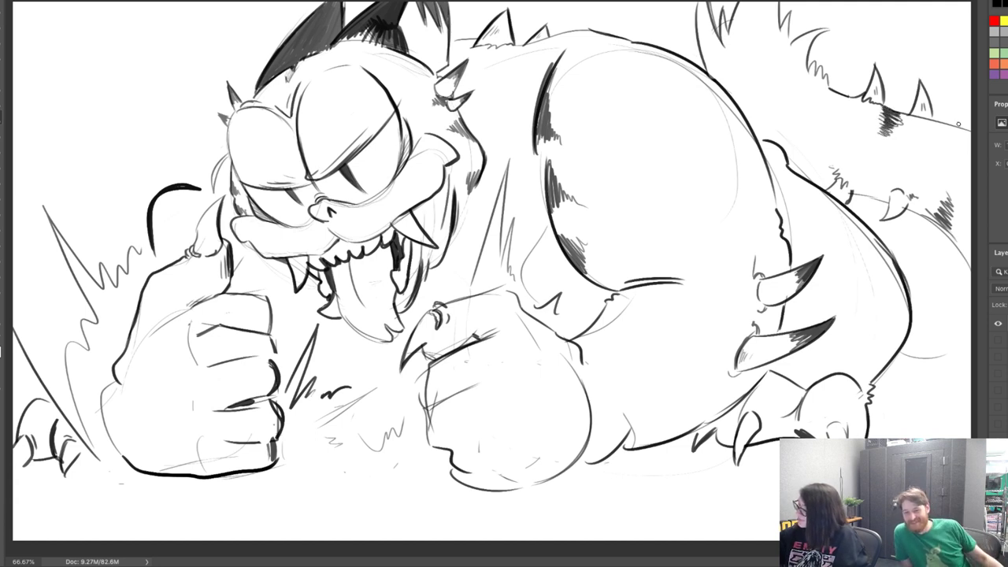
mouse_move(942, 131)
left_mouse_down()
mouse_move(966, 123)
mouse_move(955, 144)
left_mouse_up()
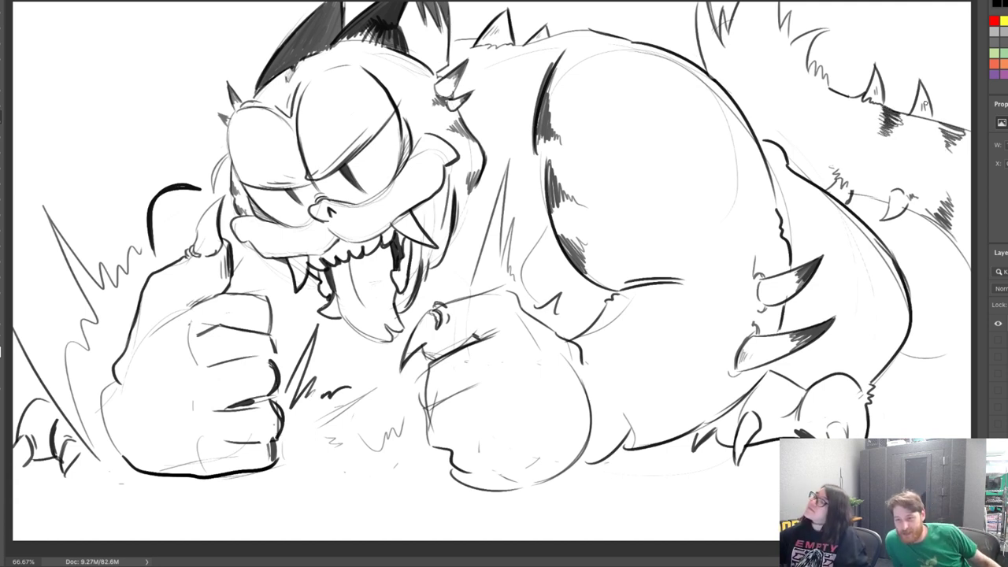
Ink the tail's bottom curve behind the hind leg, and draw a ground line with shadow hatching beneath it
left_click_drag(910, 357, 971, 336)
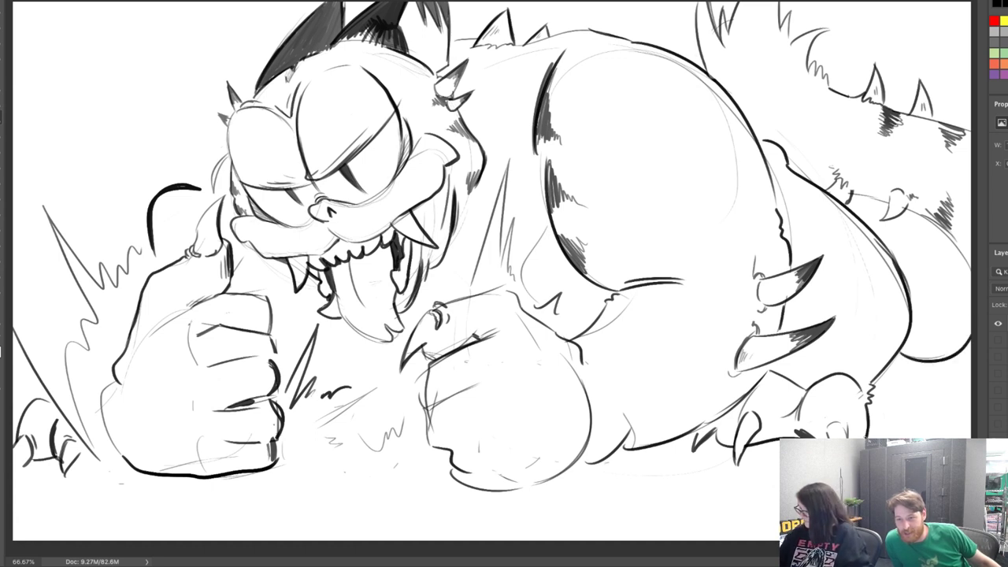
left_click_drag(937, 439, 970, 433)
key("e")
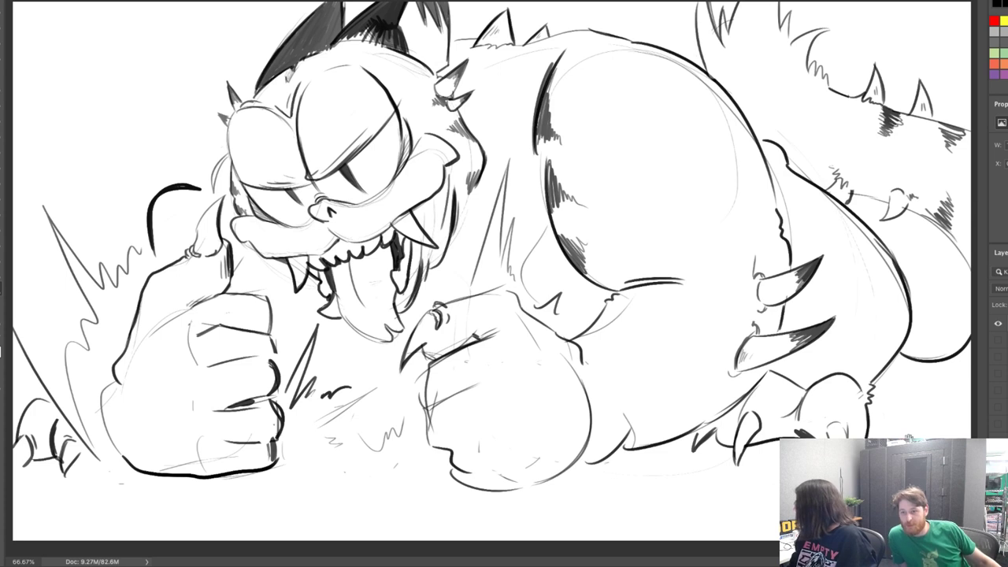
left_click_drag(868, 438, 972, 435)
mouse_move(890, 429)
left_mouse_down()
mouse_move(918, 430)
mouse_move(915, 406)
left_mouse_up()
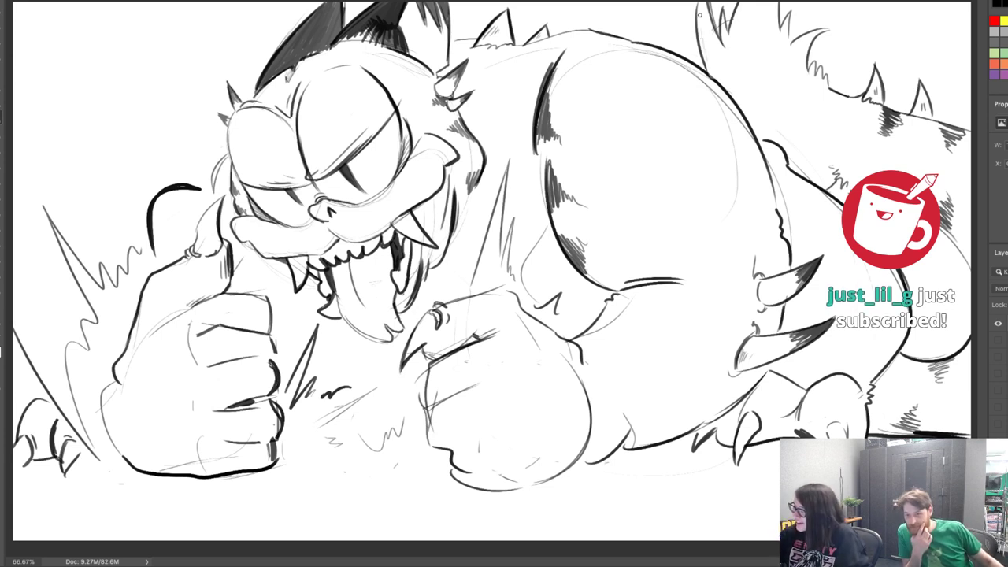
Shade the pointed fur tuft above the creature's back with dark hatching strokes
left_click_drag(697, 11, 707, 70)
mouse_move(702, 8)
left_mouse_down()
mouse_move(708, 67)
mouse_move(730, 84)
mouse_move(711, 43)
mouse_move(724, 52)
left_mouse_up()
mouse_move(733, 3)
left_mouse_down()
mouse_move(739, 36)
mouse_move(727, 40)
left_mouse_up()
left_click_drag(740, 3, 725, 50)
left_click_drag(728, 29, 728, 55)
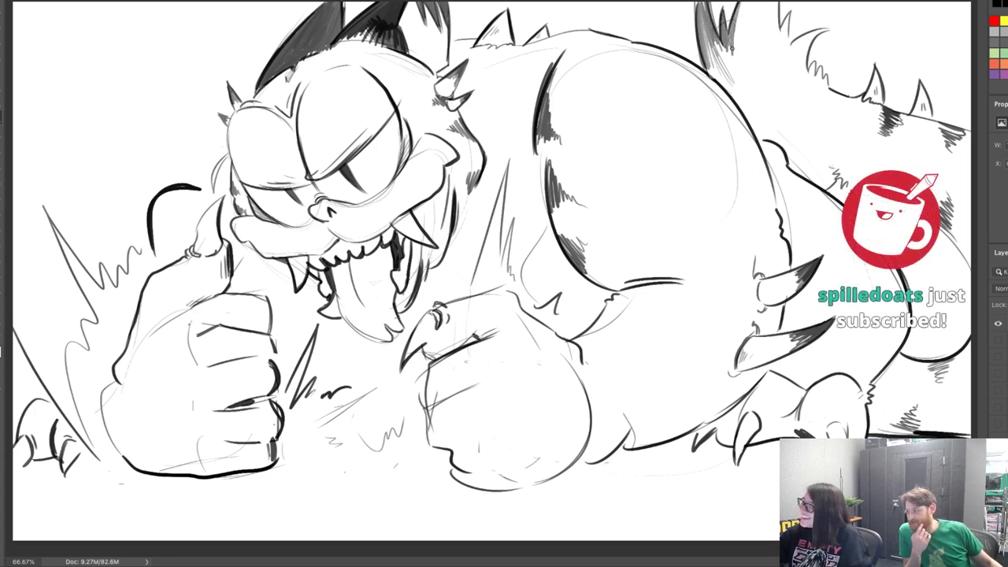
mouse_move(743, 3)
left_mouse_down()
mouse_move(732, 43)
mouse_move(740, 27)
mouse_move(748, 33)
left_mouse_up()
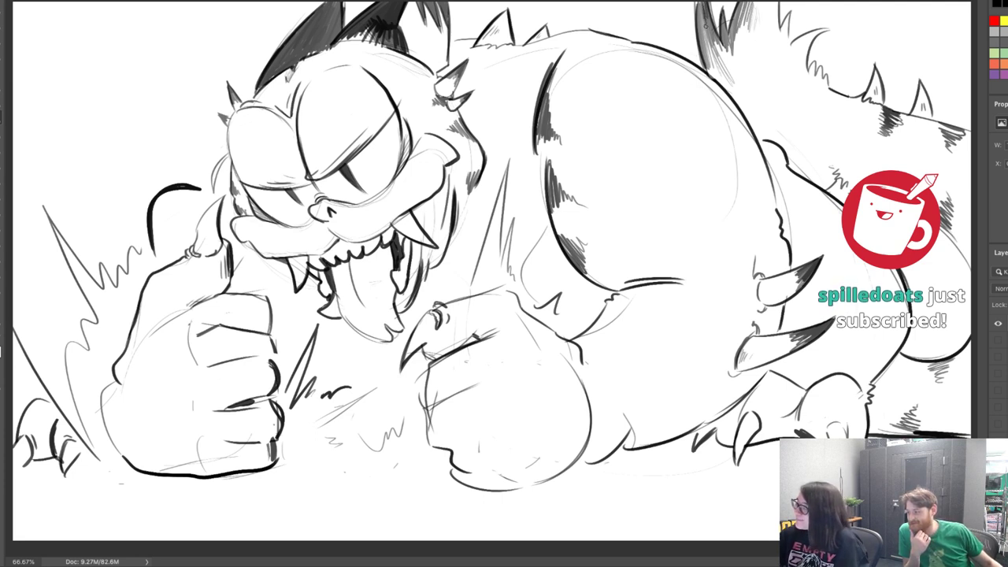
left_click_drag(706, 4, 702, 29)
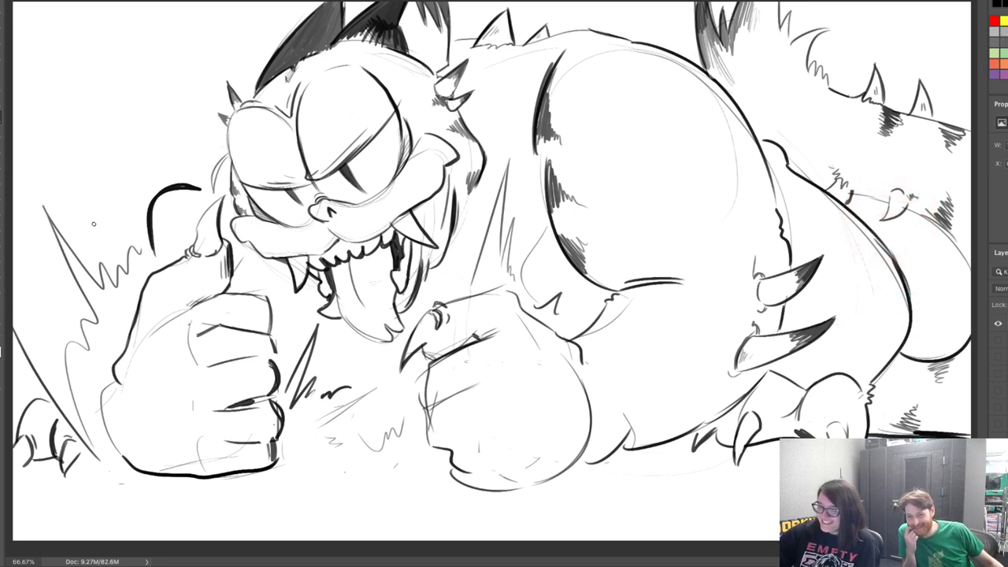
Draw tall jagged shards bursting up behind the raised-thumb fist, with a small fragment beside them
mouse_move(106, 250)
left_mouse_down()
mouse_move(31, 82)
mouse_move(37, 27)
mouse_move(71, 2)
mouse_move(115, 176)
left_mouse_up()
mouse_move(103, 239)
left_mouse_down()
mouse_move(77, 156)
mouse_move(112, 175)
mouse_move(91, 8)
left_mouse_up()
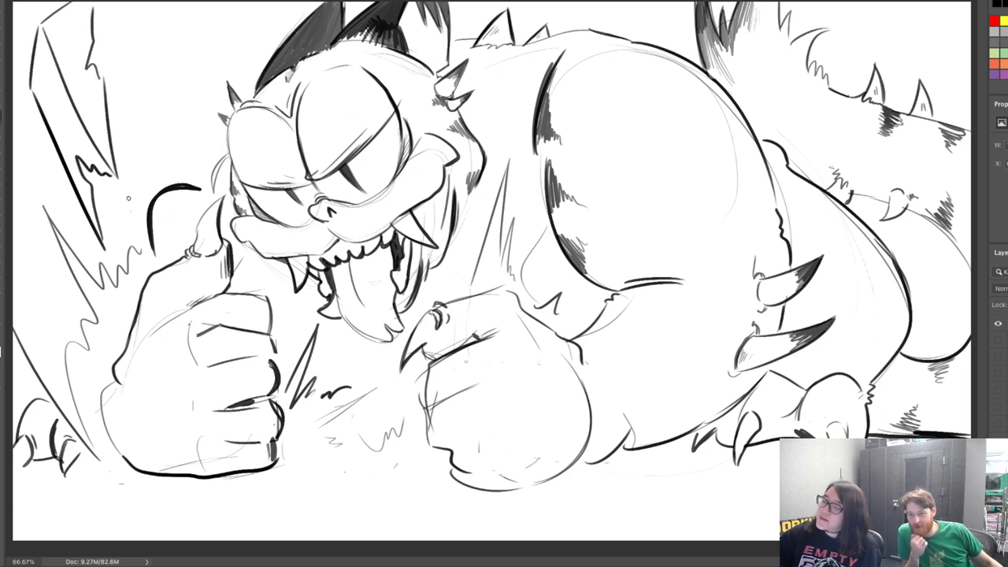
mouse_move(128, 207)
left_mouse_down()
mouse_move(126, 60)
mouse_move(175, 187)
mouse_move(141, 206)
mouse_move(150, 203)
left_mouse_up()
mouse_move(135, 69)
left_mouse_down()
mouse_move(186, 179)
mouse_move(104, 38)
left_mouse_up()
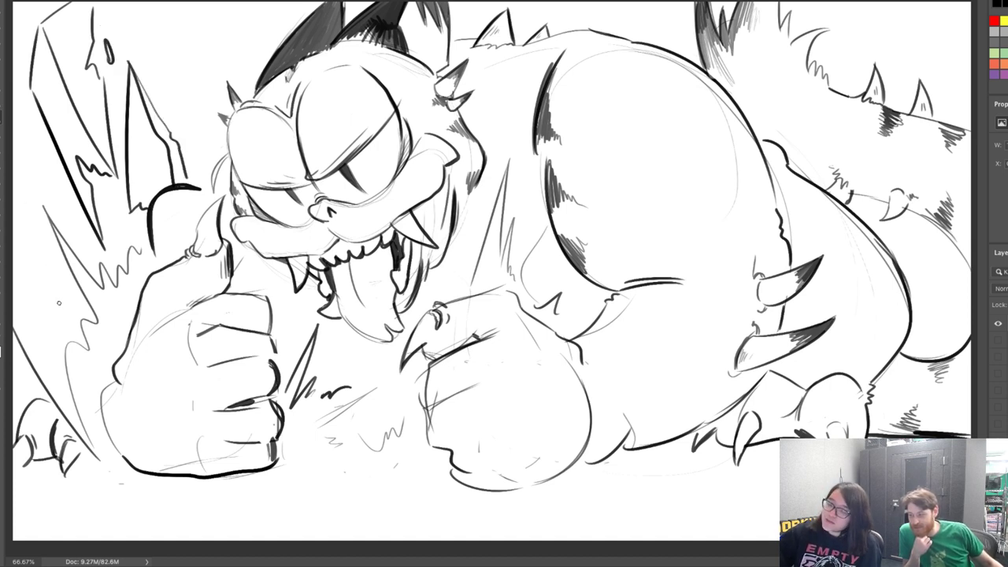
Add another shard at the canvas edge and solid black debris chunks around the jagged shards
mouse_move(13, 254)
left_mouse_down()
mouse_move(66, 309)
mouse_move(13, 216)
left_mouse_up()
mouse_move(44, 318)
left_mouse_down()
mouse_move(52, 298)
mouse_move(70, 321)
mouse_move(60, 331)
mouse_move(63, 296)
mouse_move(71, 326)
mouse_move(65, 317)
left_mouse_up()
left_click_drag(39, 264, 48, 288)
mouse_move(34, 285)
left_mouse_down()
mouse_move(42, 308)
mouse_move(44, 285)
mouse_move(34, 294)
left_mouse_up()
mouse_move(164, 84)
left_mouse_down()
mouse_move(180, 102)
mouse_move(177, 86)
left_mouse_up()
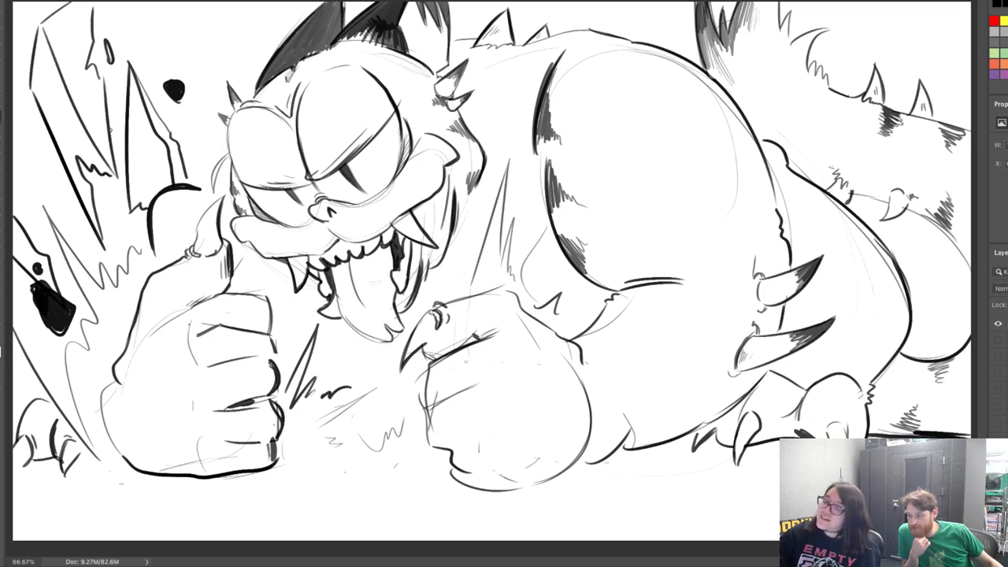
left_click_drag(102, 112, 108, 122)
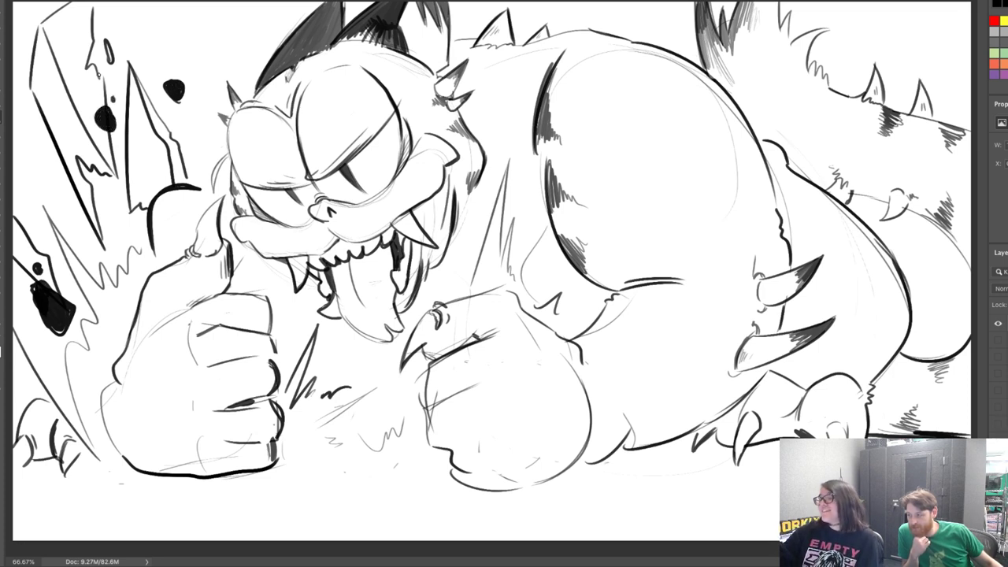
mouse_move(43, 178)
left_mouse_down()
mouse_move(49, 186)
mouse_move(41, 179)
left_mouse_up()
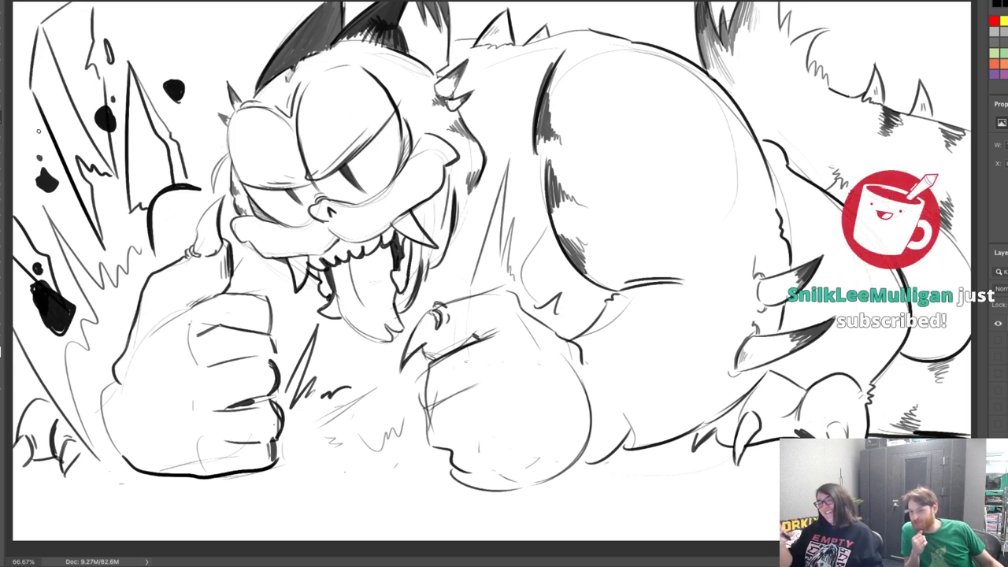
key("ctrl+z")
key("ctrl+z")
key("ctrl+z")
key("ctrl+z")
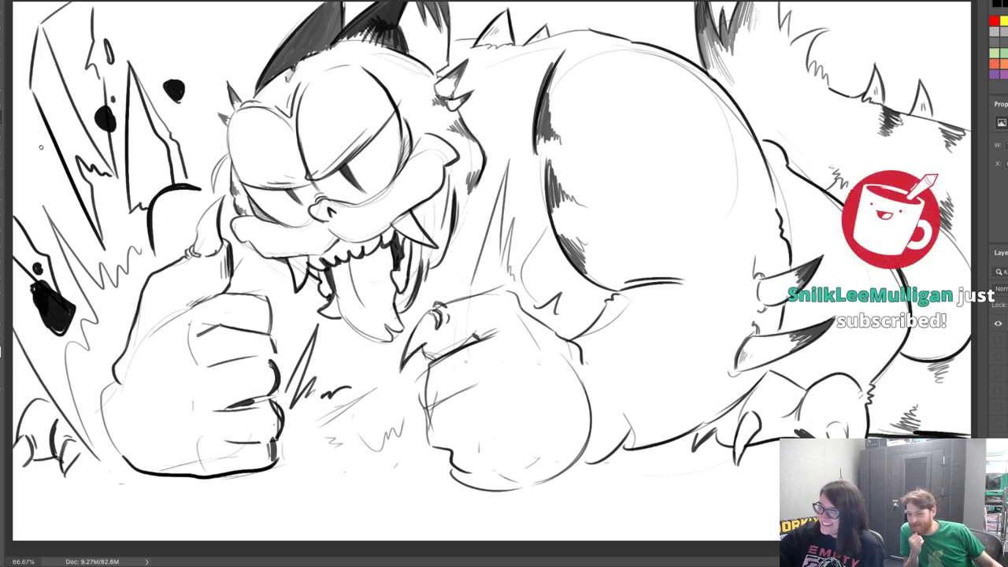
Draw a narrow black debris chip beside the tall shards, and a slanted streak with black debris above the tail spikes
mouse_move(37, 169)
left_mouse_down()
mouse_move(56, 192)
mouse_move(47, 181)
left_mouse_up()
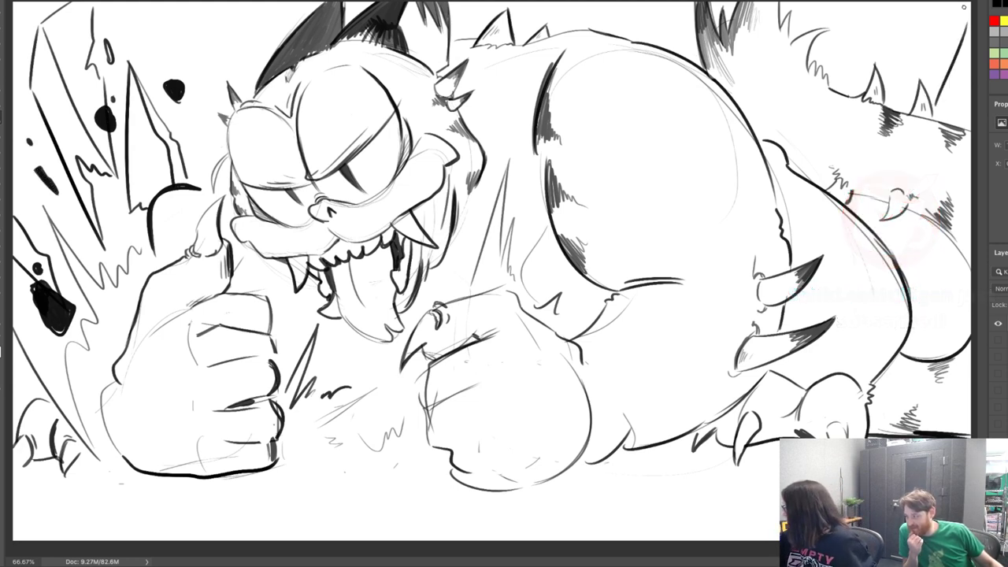
mouse_move(936, 65)
left_mouse_down()
mouse_move(956, 58)
mouse_move(935, 75)
mouse_move(945, 62)
mouse_move(944, 76)
mouse_move(953, 69)
left_mouse_up()
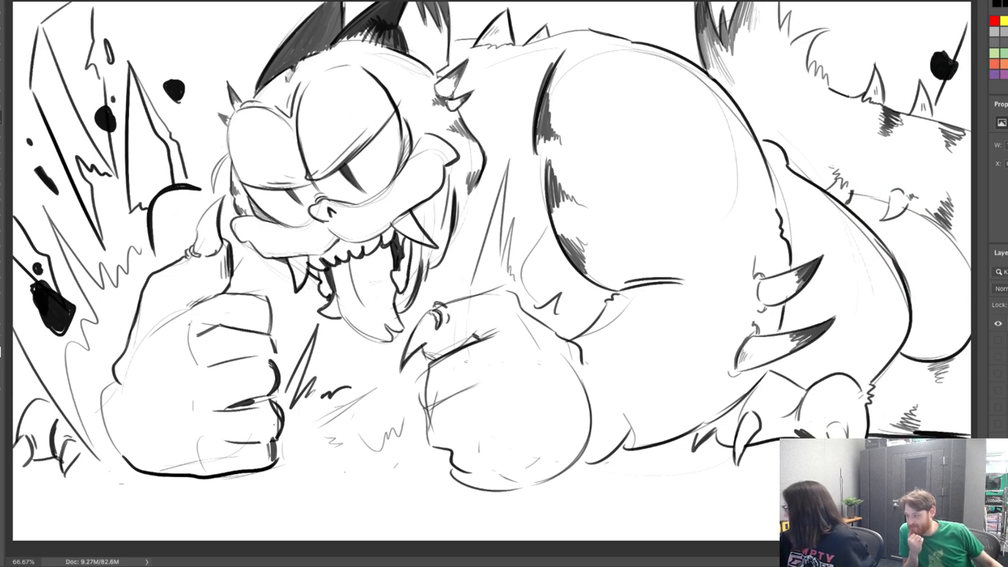
left_click(950, 41)
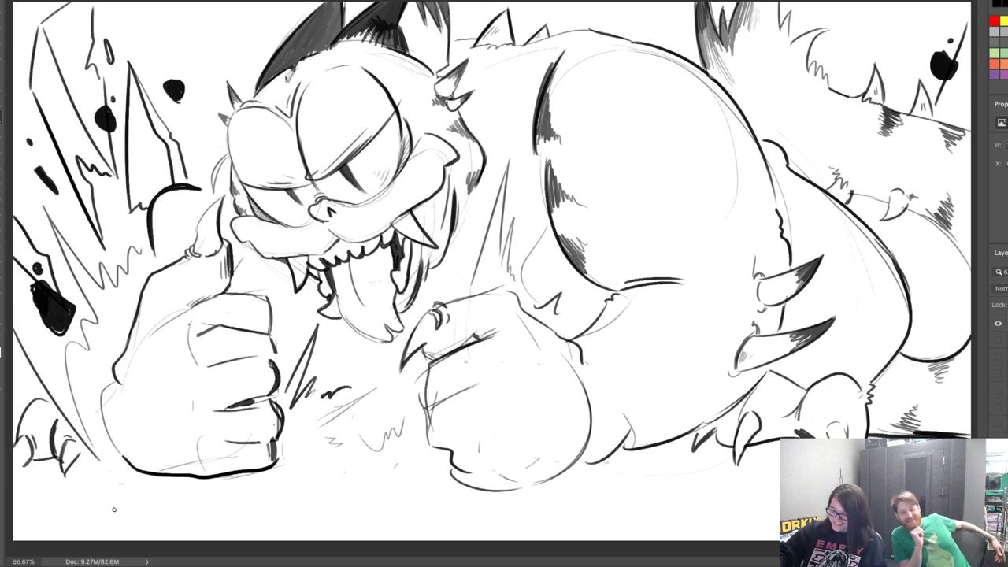
Sketch a tiny reclining figure on the ground below the thumbs-up fist, and give it a long black cast shadow
mouse_move(102, 509)
left_mouse_down()
mouse_move(115, 504)
mouse_move(108, 511)
left_mouse_up()
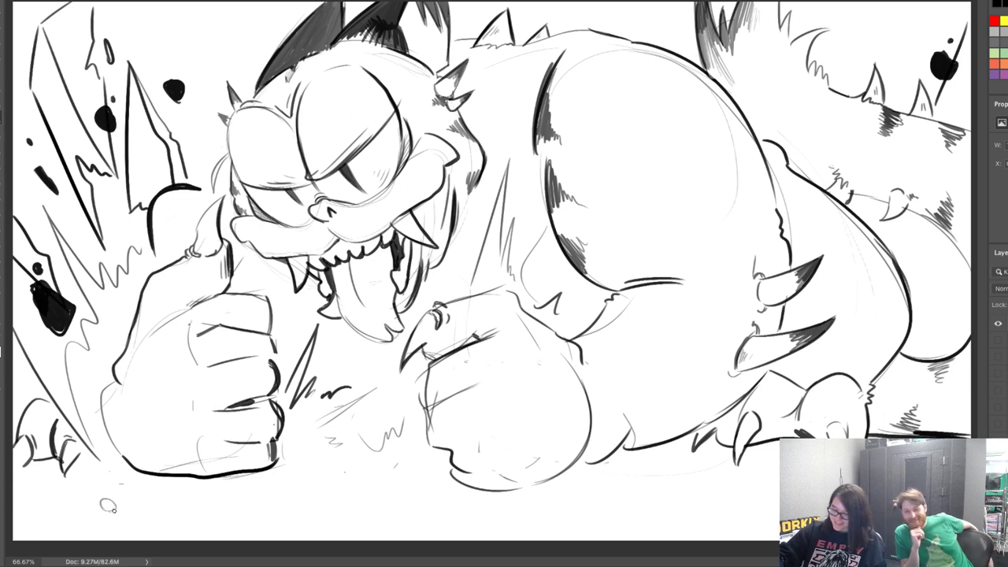
mouse_move(98, 521)
left_mouse_down()
mouse_move(140, 520)
mouse_move(147, 505)
mouse_move(154, 512)
mouse_move(140, 510)
left_mouse_up()
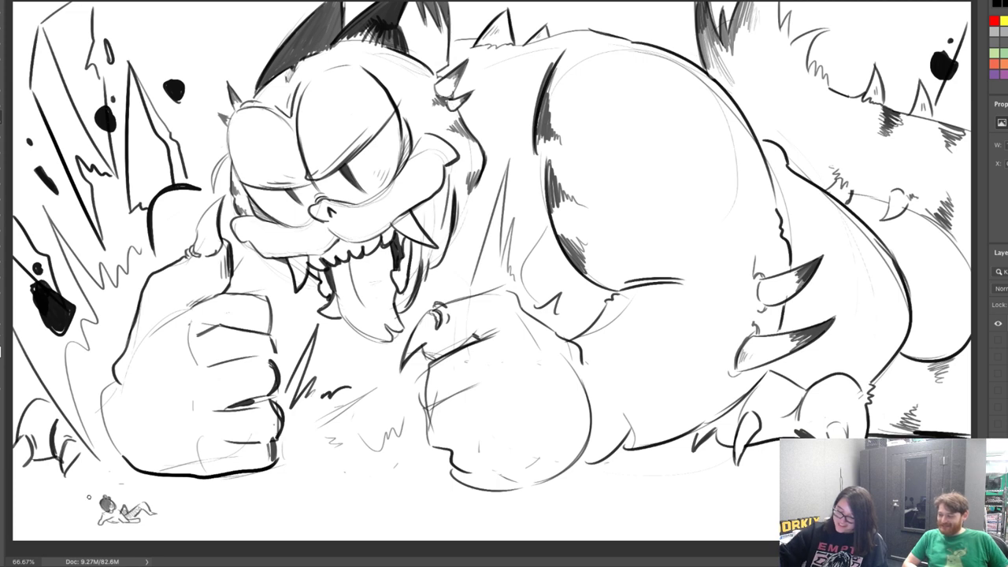
left_click_drag(126, 523, 68, 539)
key("e")
key("b")
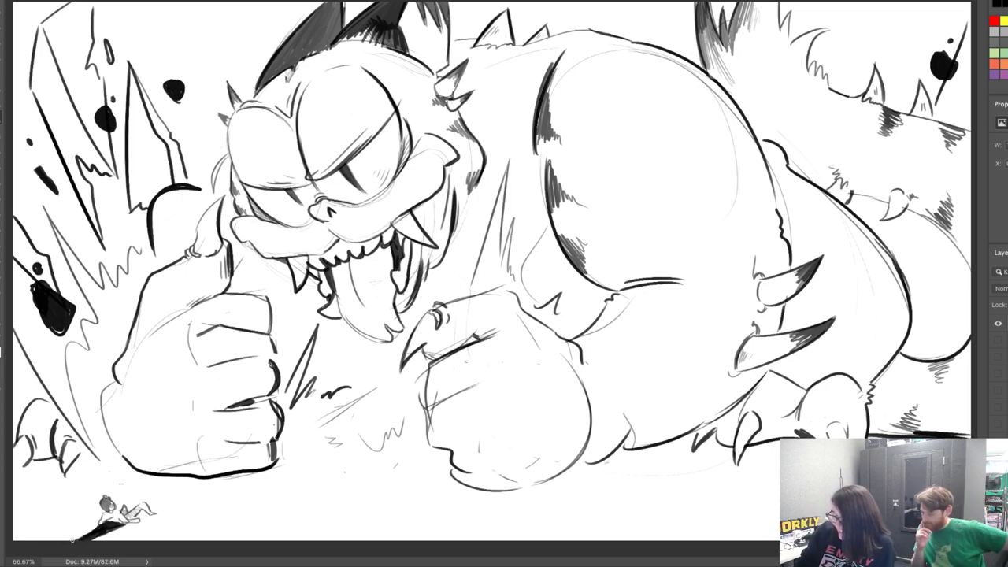
left_click_drag(72, 541, 120, 527)
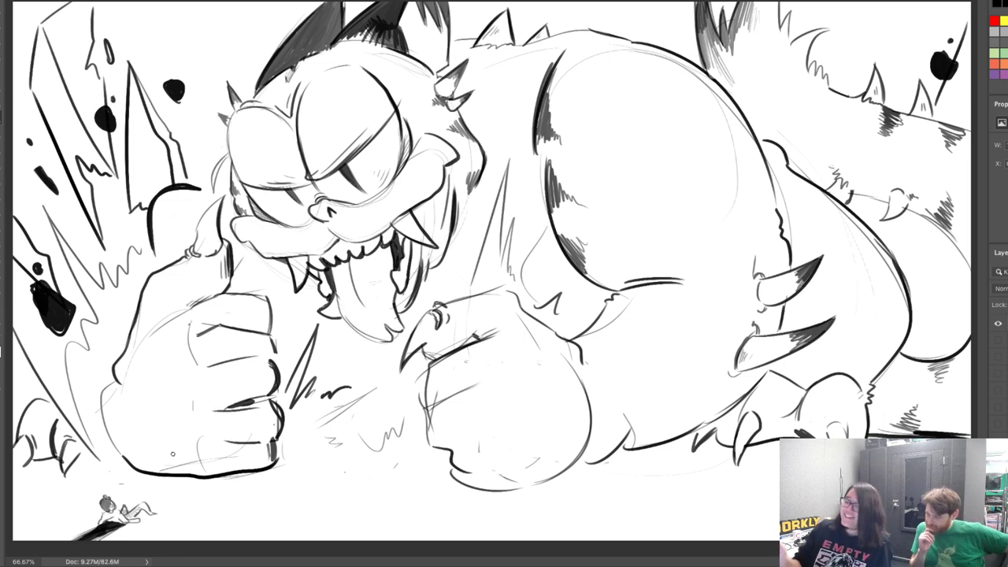
Add dark ground shadows beneath both fists and the belly, and scribble grass between the fists
mouse_move(240, 473)
left_mouse_down()
mouse_move(200, 491)
mouse_move(157, 483)
mouse_move(205, 479)
mouse_move(163, 487)
left_mouse_up()
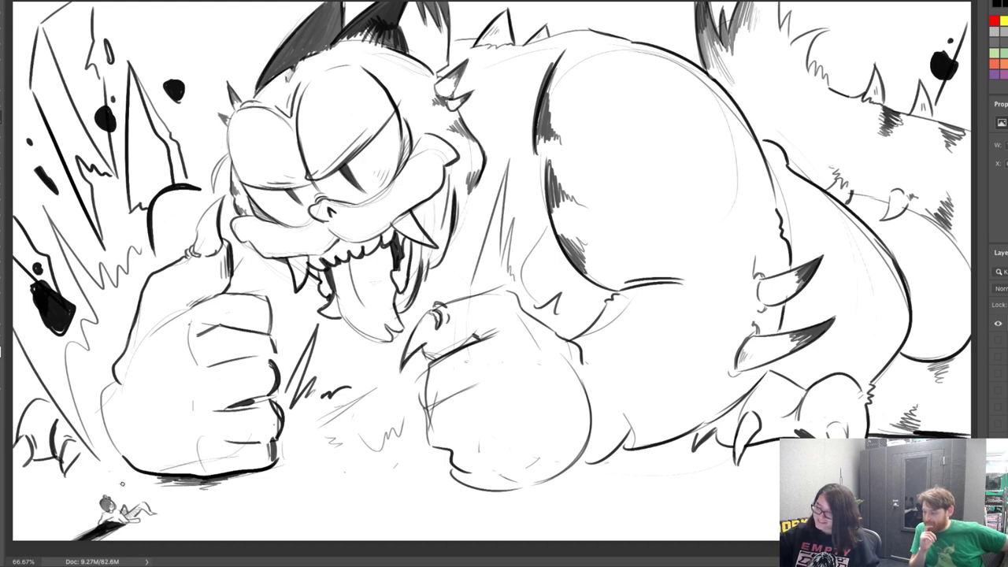
left_click_drag(371, 419, 399, 400)
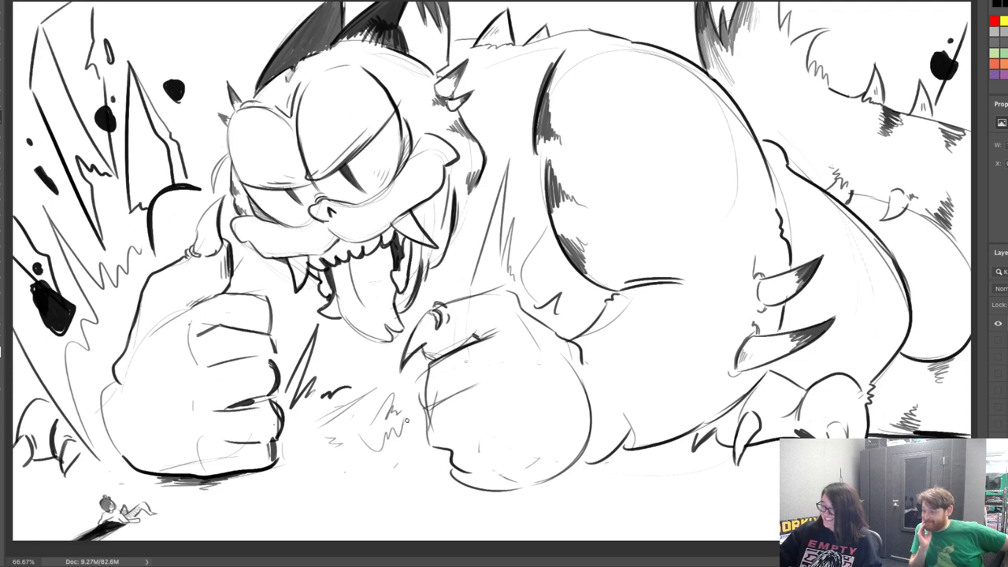
mouse_move(408, 423)
left_mouse_down()
mouse_move(419, 421)
mouse_move(416, 407)
mouse_move(422, 423)
mouse_move(405, 420)
mouse_move(424, 425)
left_mouse_up()
mouse_move(455, 478)
left_mouse_down()
mouse_move(497, 486)
mouse_move(453, 480)
mouse_move(523, 490)
mouse_move(448, 498)
left_mouse_up()
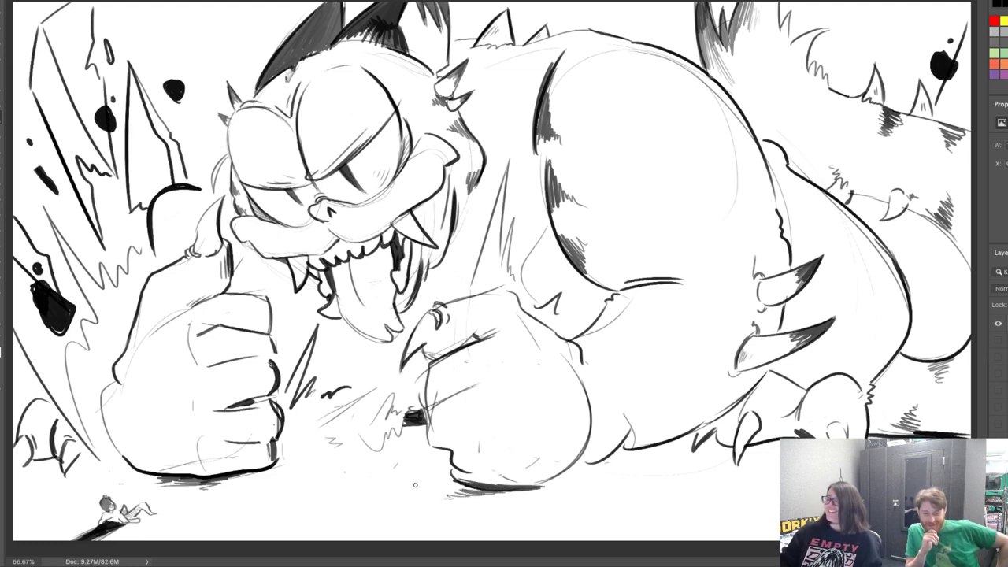
mouse_move(632, 447)
left_mouse_down()
mouse_move(615, 451)
mouse_move(681, 465)
left_mouse_up()
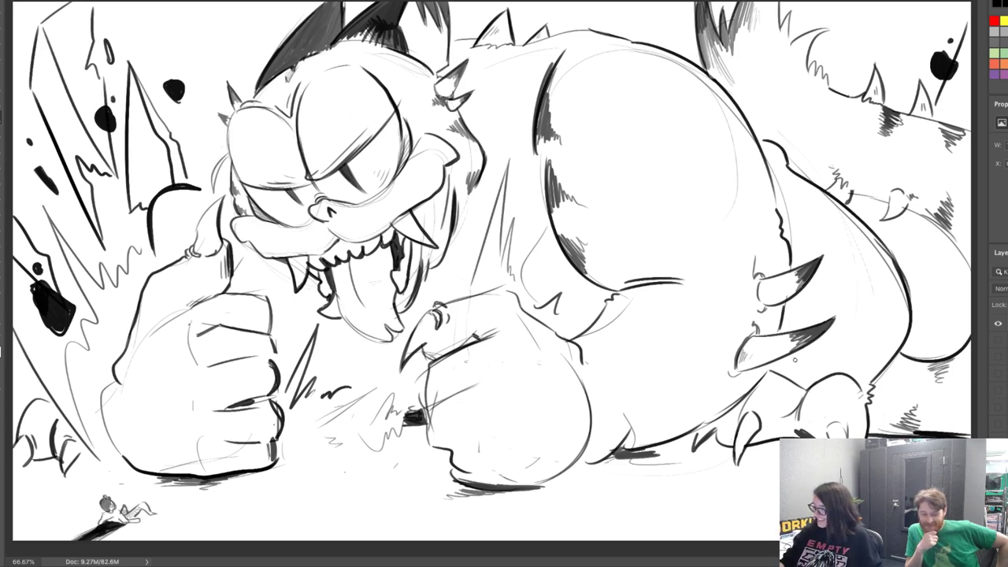
Shade the hind foot, add crease lines to the fist under the chin, and hatch fur on the arm beside it
left_click_drag(776, 413, 797, 438)
left_click_drag(863, 422, 858, 439)
left_click_drag(871, 424, 868, 432)
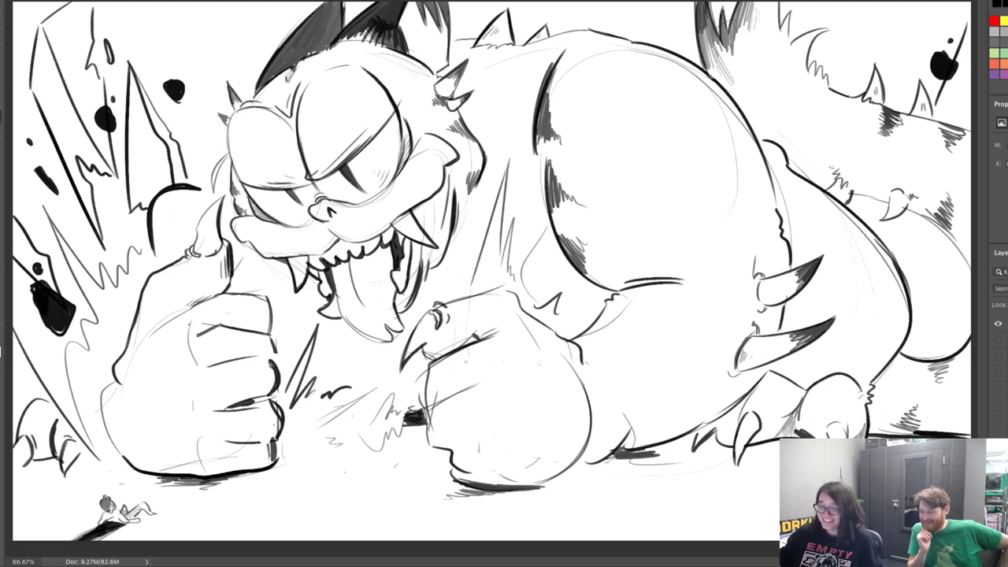
left_click_drag(492, 387, 509, 379)
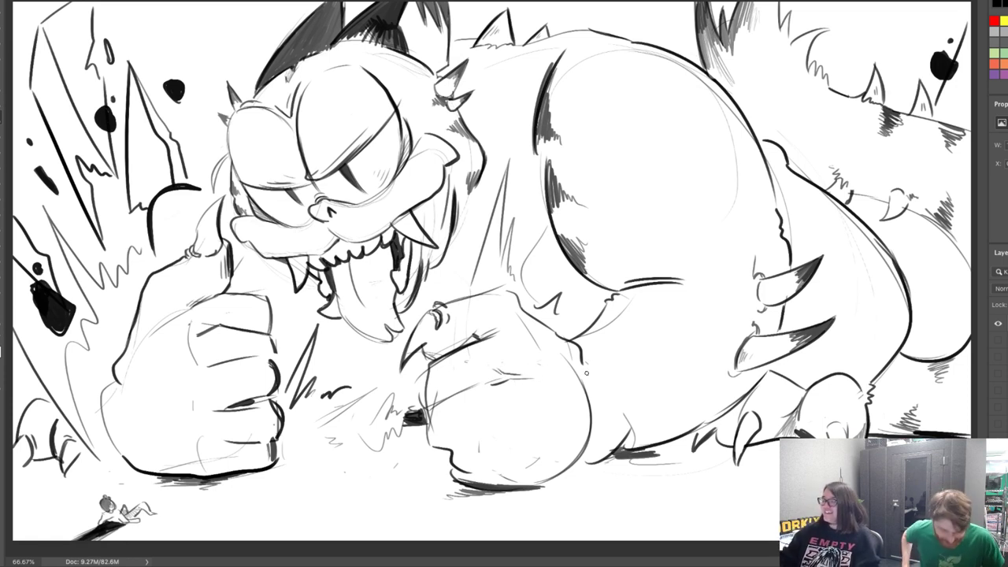
mouse_move(586, 374)
left_mouse_down()
mouse_move(620, 348)
mouse_move(639, 331)
left_mouse_up()
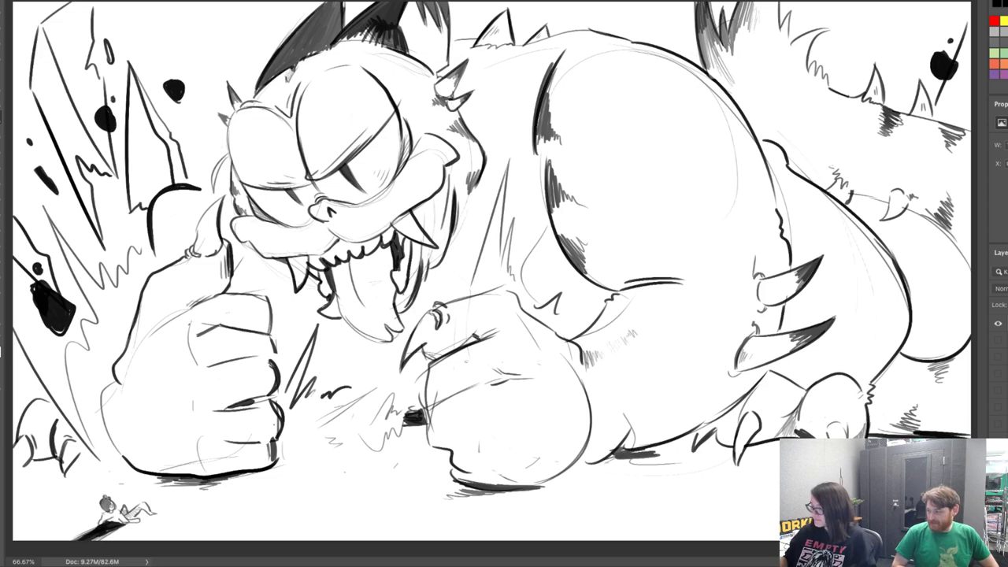
Hide the drawing to check the blank canvas, and make the drawing visible again
left_click(998, 324)
left_click(999, 324)
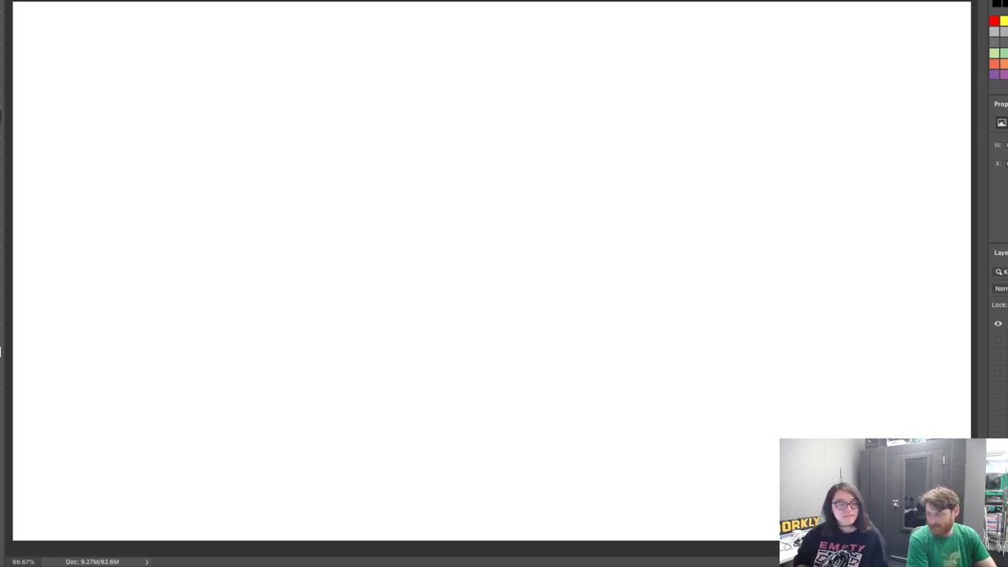
left_click(999, 339)
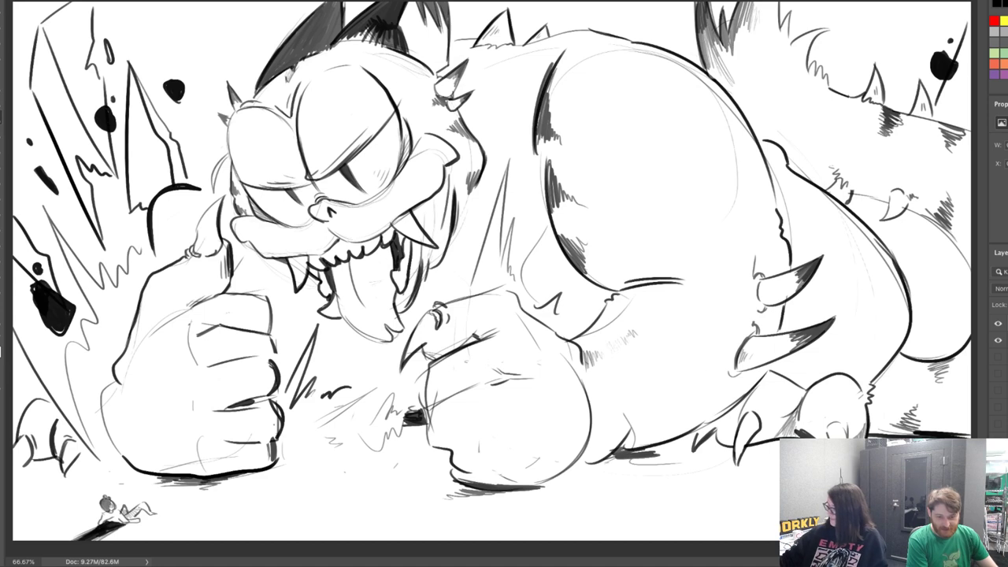
Sketch zigzag grass, a faint ground contour and a small splash of rubble on the ground in front of the fists
mouse_move(261, 495)
left_mouse_down()
mouse_move(332, 515)
mouse_move(347, 444)
left_mouse_up()
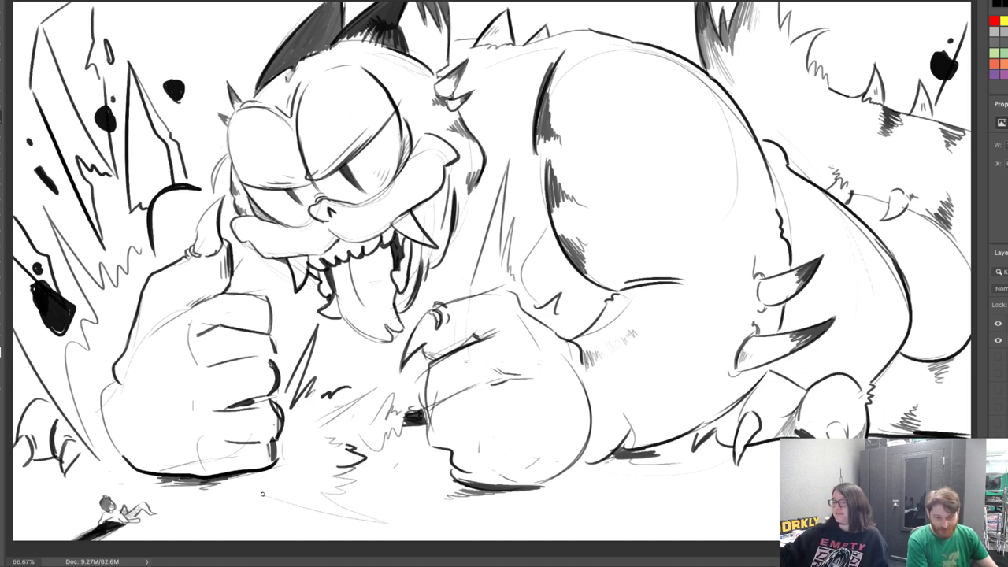
mouse_move(263, 495)
left_mouse_down()
mouse_move(276, 509)
mouse_move(252, 516)
left_mouse_up()
mouse_move(425, 479)
left_mouse_down()
mouse_move(418, 464)
mouse_move(421, 476)
mouse_move(439, 477)
left_mouse_up()
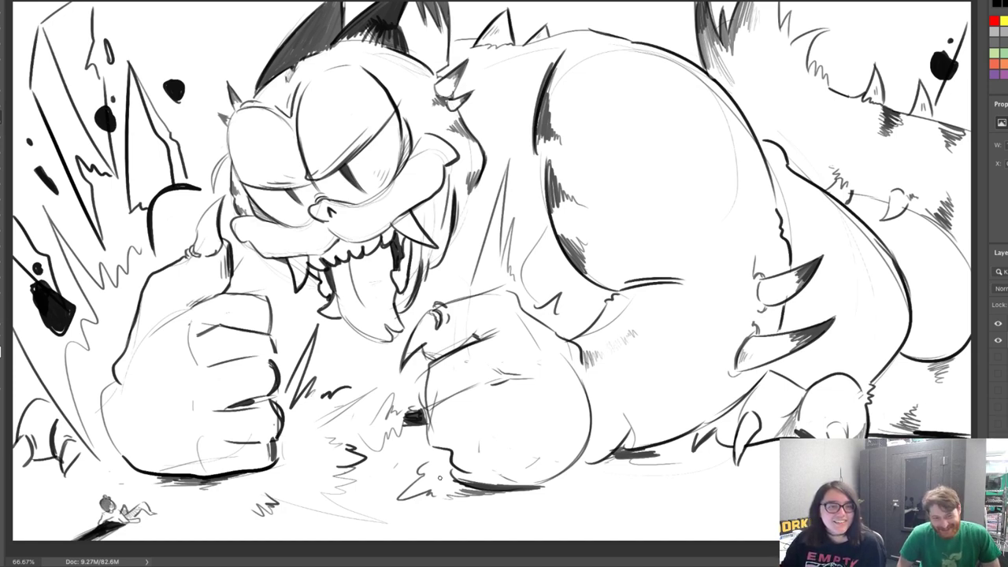
Hide the cat monster drawing and select a visible layer to draw on over the blank canvas
left_click(999, 342)
left_click(1007, 324)
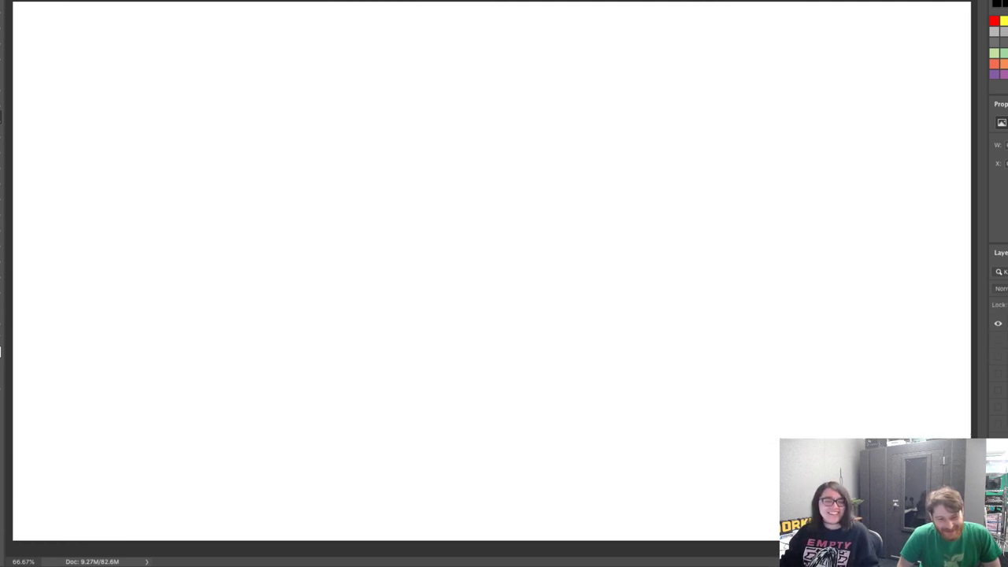
left_click(1007, 357)
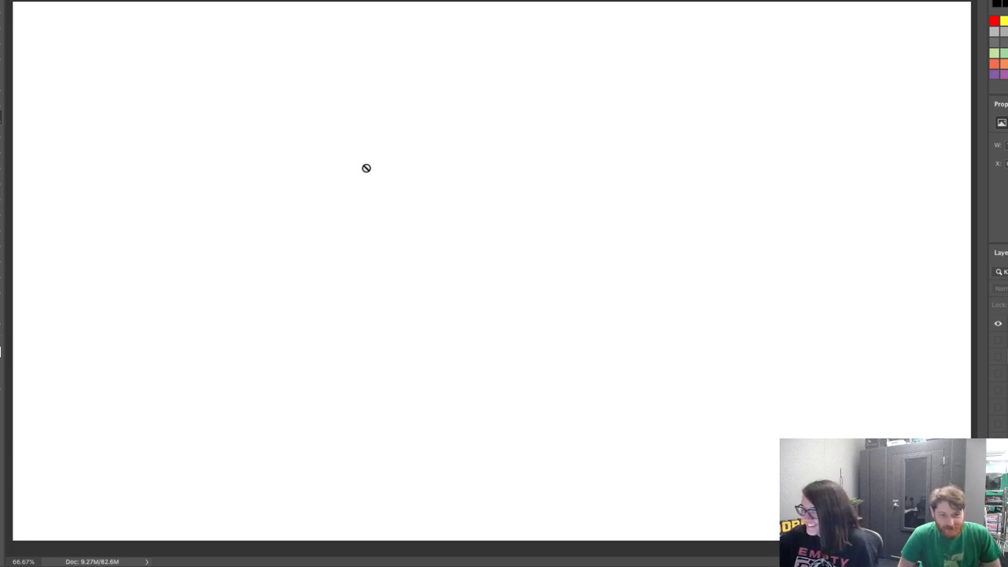
left_click(1007, 324)
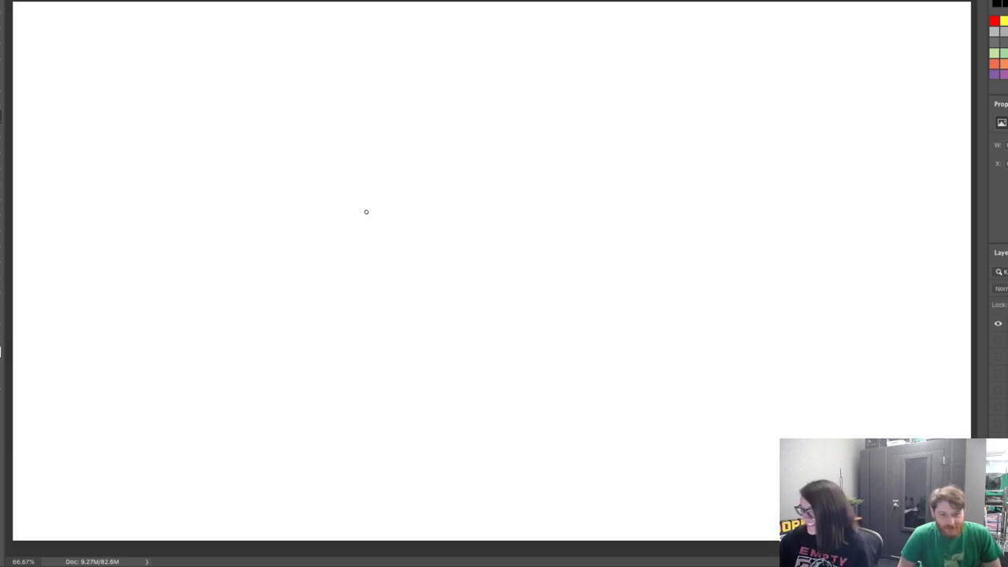
Draw two tall oval eyes side by side with a half-closed lid line, narrow pupils and the upper snout line
mouse_move(364, 218)
left_mouse_down()
mouse_move(371, 152)
mouse_move(397, 220)
mouse_move(359, 168)
left_mouse_up()
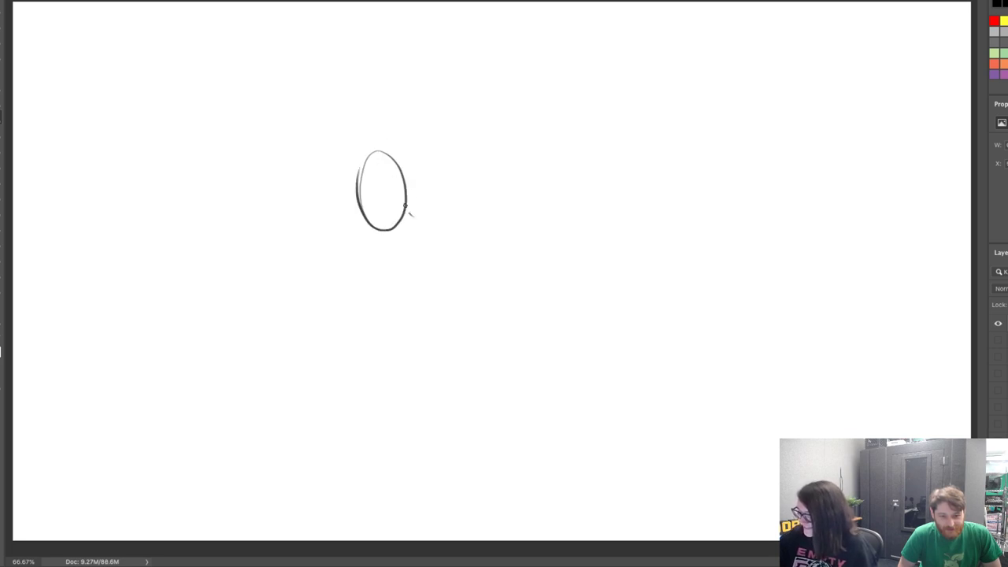
mouse_move(405, 207)
left_mouse_down()
mouse_move(435, 151)
mouse_move(447, 193)
mouse_move(408, 212)
left_mouse_up()
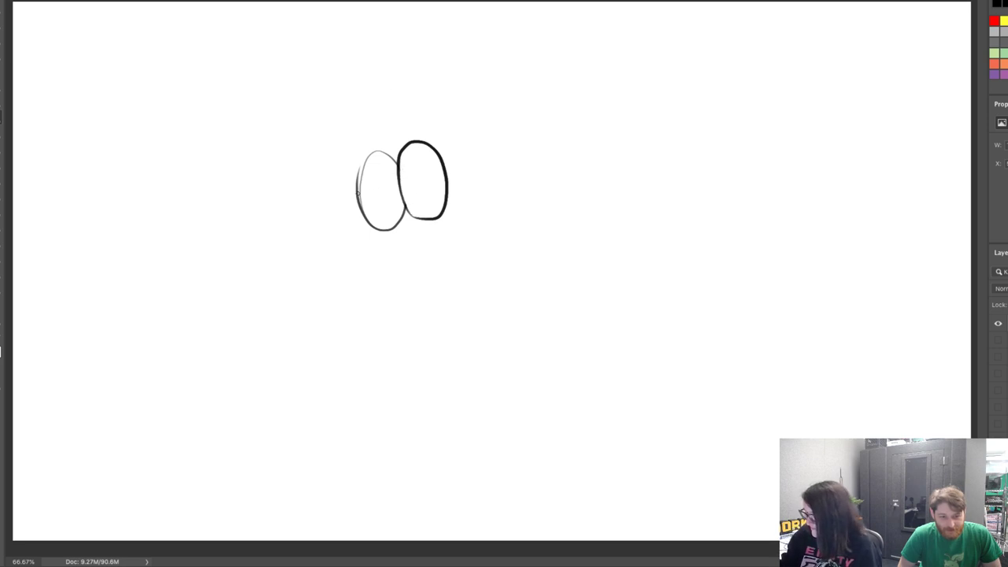
left_click_drag(357, 192, 442, 177)
mouse_move(379, 192)
left_mouse_down()
mouse_move(380, 205)
mouse_move(423, 197)
mouse_move(400, 268)
mouse_move(400, 218)
mouse_move(362, 264)
mouse_move(408, 272)
left_mouse_up()
key("b")
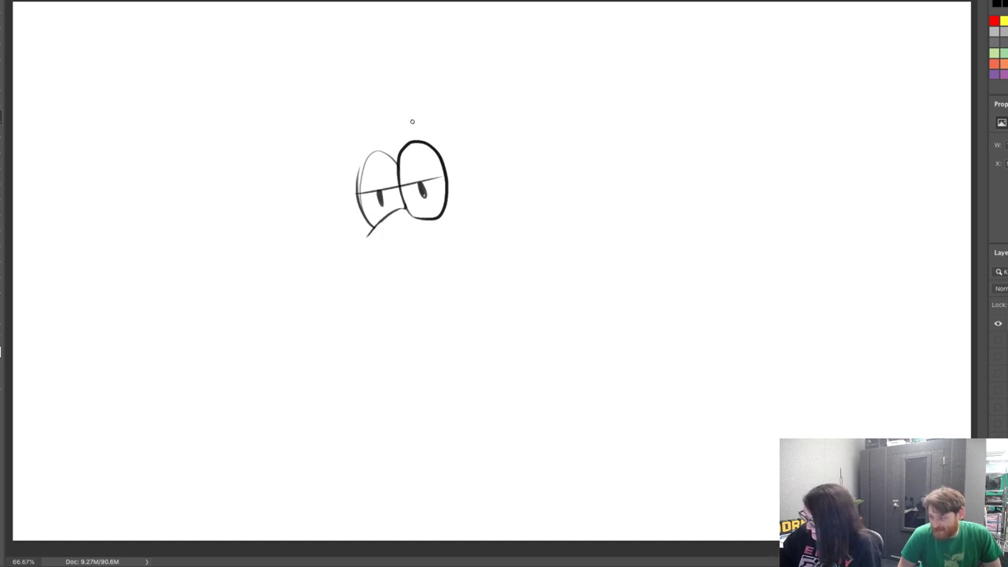
Draw the pointed snout with nostrils, a frowning mouth with one fang, the chin line and the top of the head
mouse_move(368, 236)
left_mouse_down()
mouse_move(402, 248)
mouse_move(383, 231)
mouse_move(400, 222)
left_mouse_up()
mouse_move(381, 148)
left_mouse_down()
mouse_move(403, 127)
mouse_move(476, 136)
left_mouse_up()
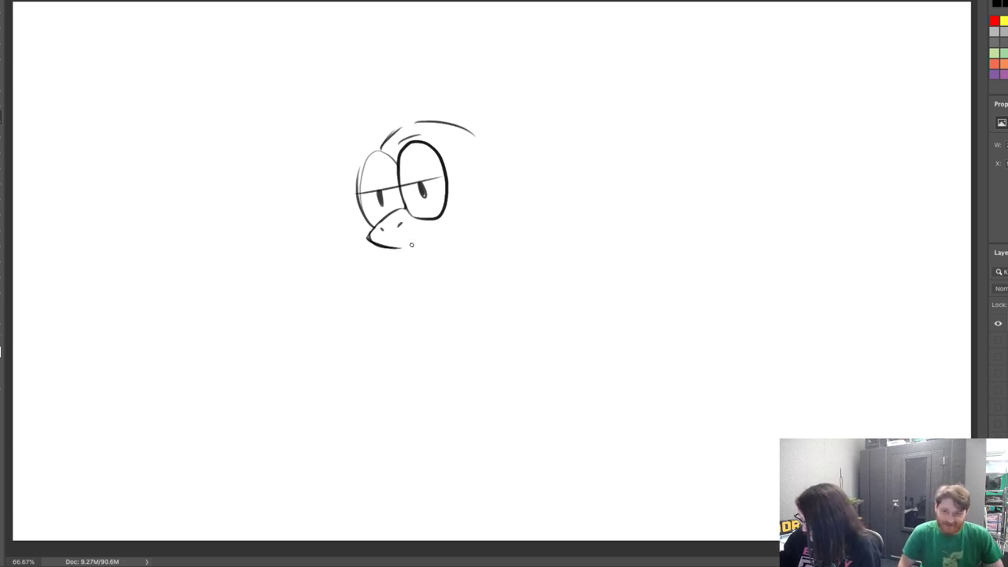
mouse_move(405, 246)
left_mouse_down()
mouse_move(438, 243)
mouse_move(395, 254)
mouse_move(444, 250)
left_mouse_up()
left_click_drag(374, 254, 342, 302)
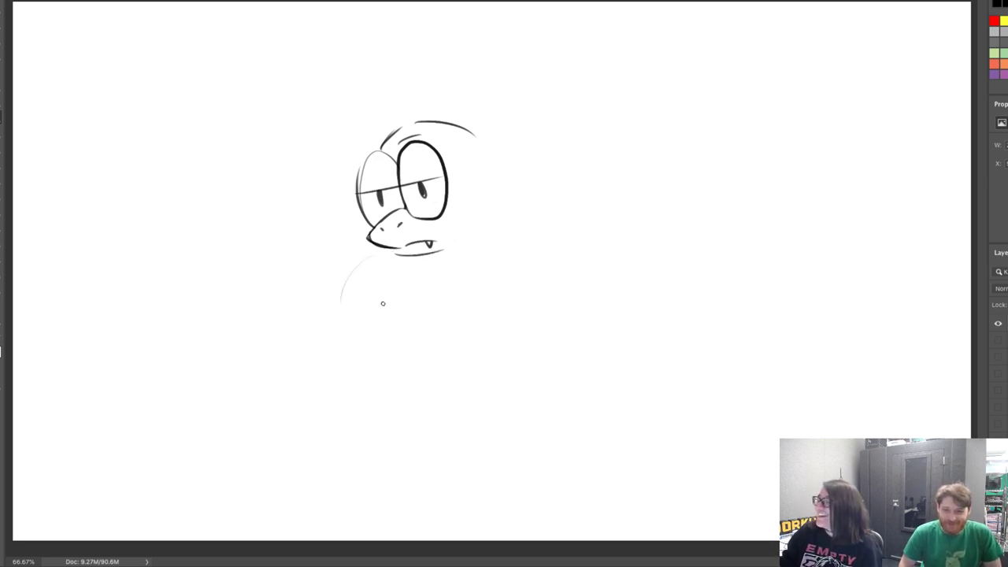
left_click_drag(376, 253, 354, 301)
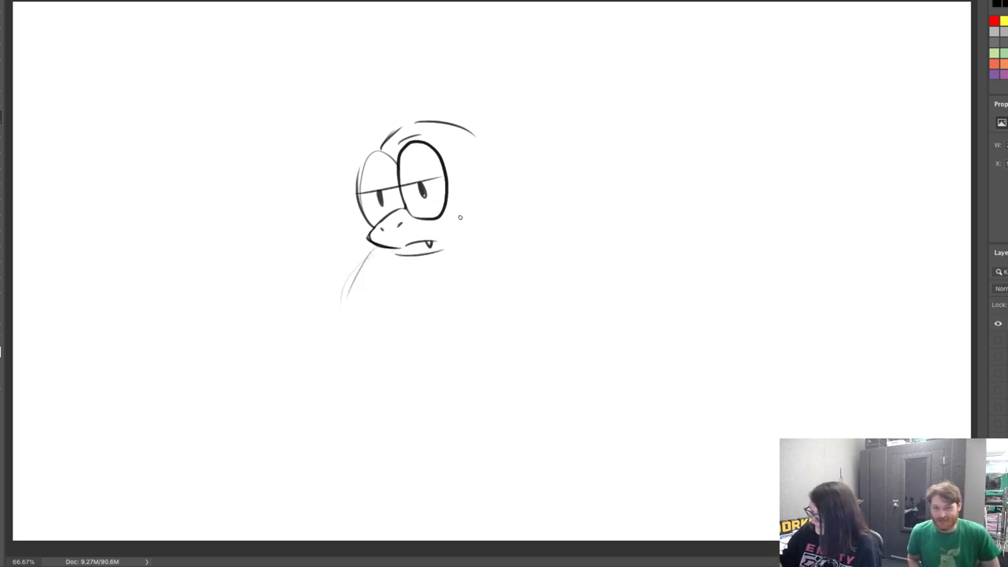
left_click_drag(376, 252, 337, 310)
key("b")
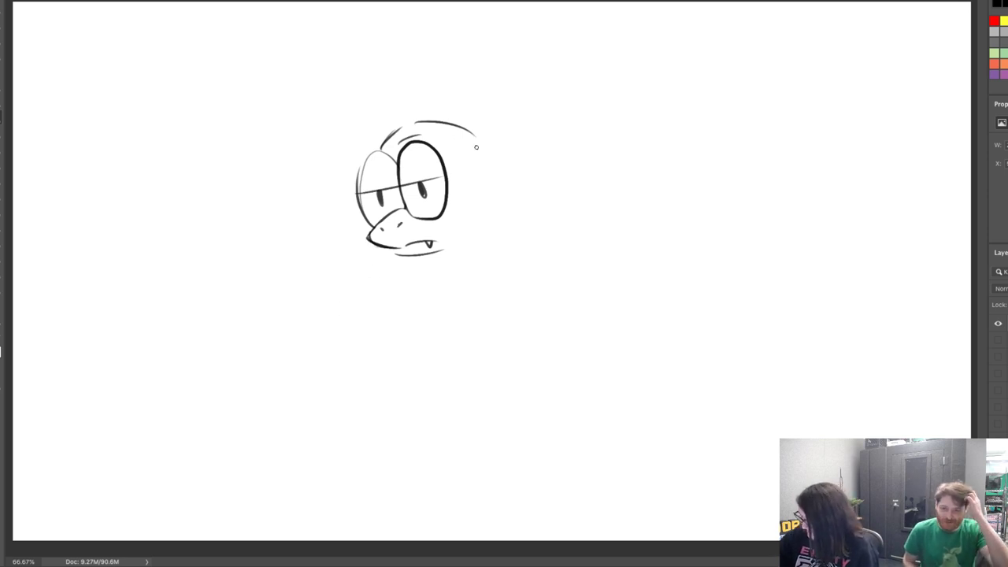
Curve the back of the head down to the jaw and add three small spikes along the crown
left_click_drag(476, 141, 500, 226)
left_click_drag(474, 142, 498, 226)
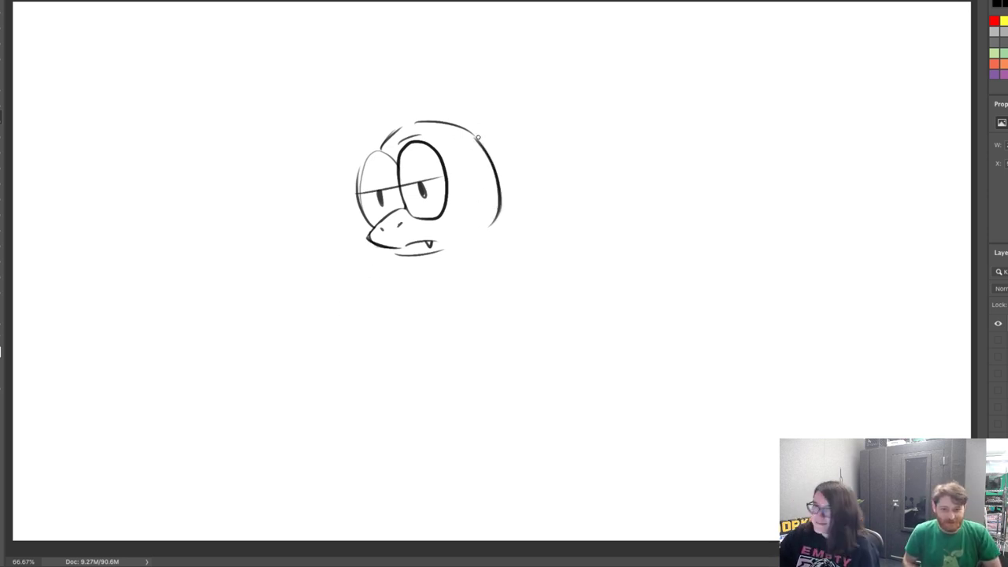
mouse_move(423, 121)
left_mouse_down()
mouse_move(436, 111)
mouse_move(477, 120)
mouse_move(497, 174)
left_mouse_up()
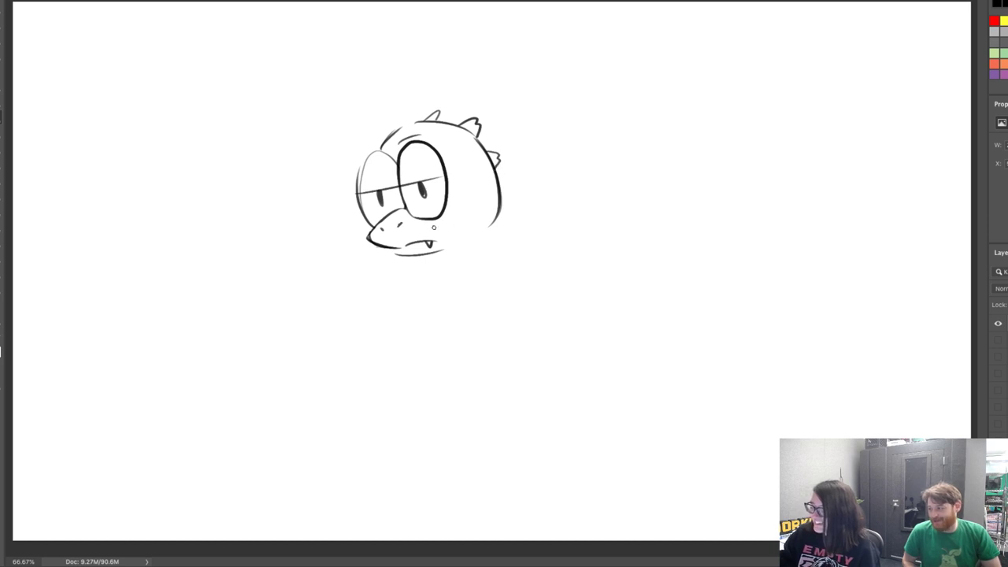
left_click_drag(498, 221, 471, 239)
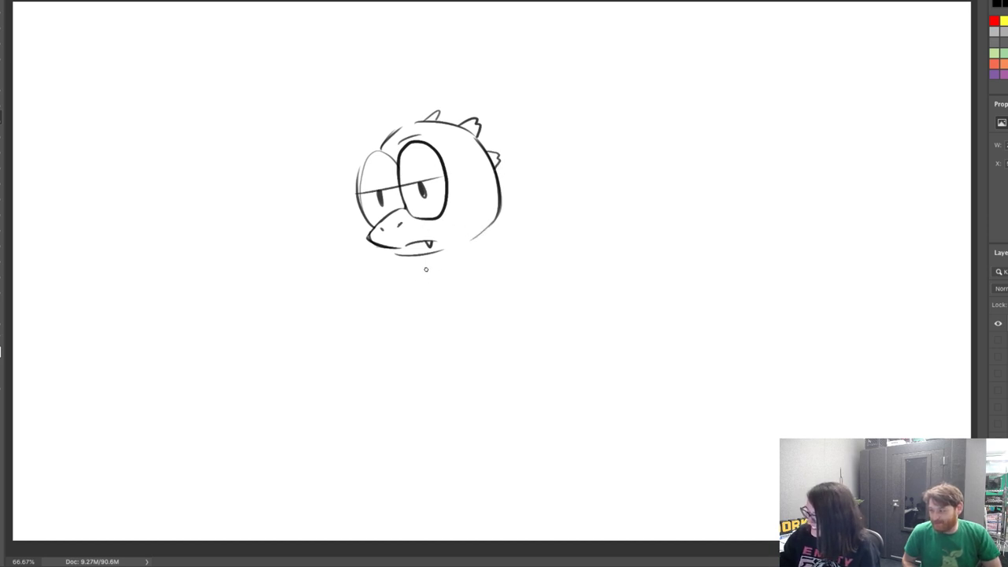
Sketch a pear-shaped torso beneath the head, with straight lines for the two legs
left_click_drag(424, 268, 420, 304)
left_click_drag(426, 260, 415, 341)
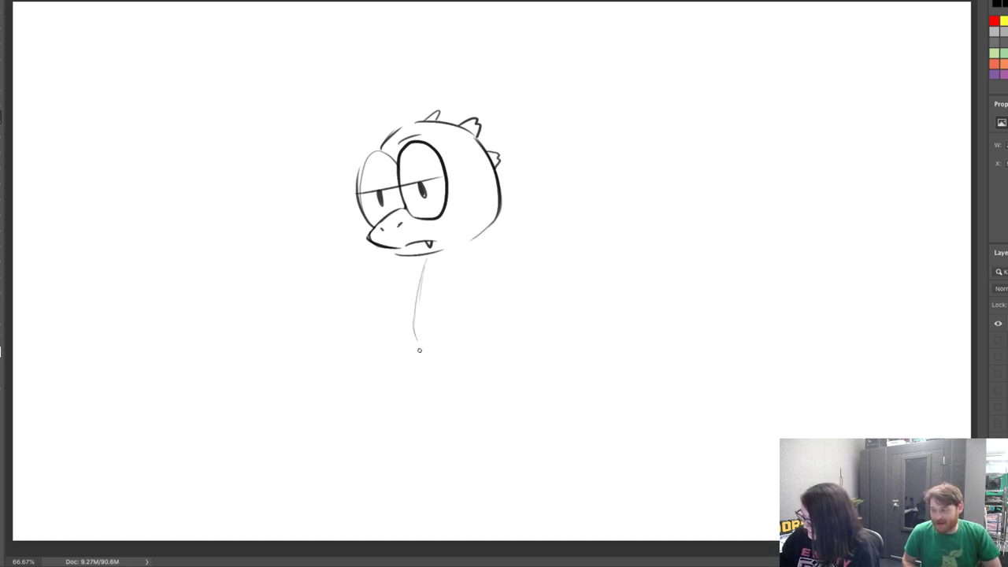
left_click_drag(480, 246, 507, 322)
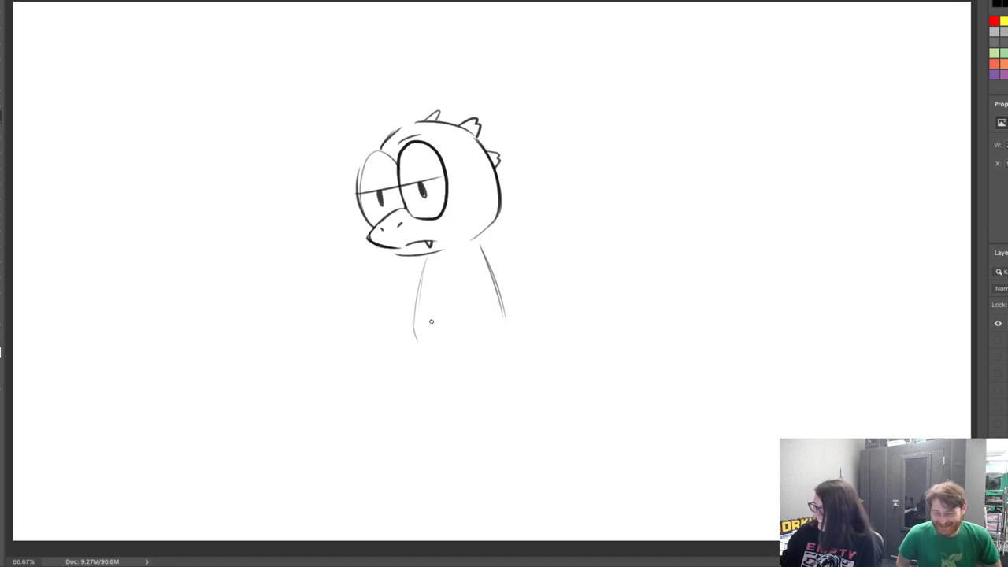
left_click_drag(425, 260, 403, 335)
mouse_move(424, 265)
left_mouse_down()
mouse_move(409, 333)
mouse_move(420, 412)
left_mouse_up()
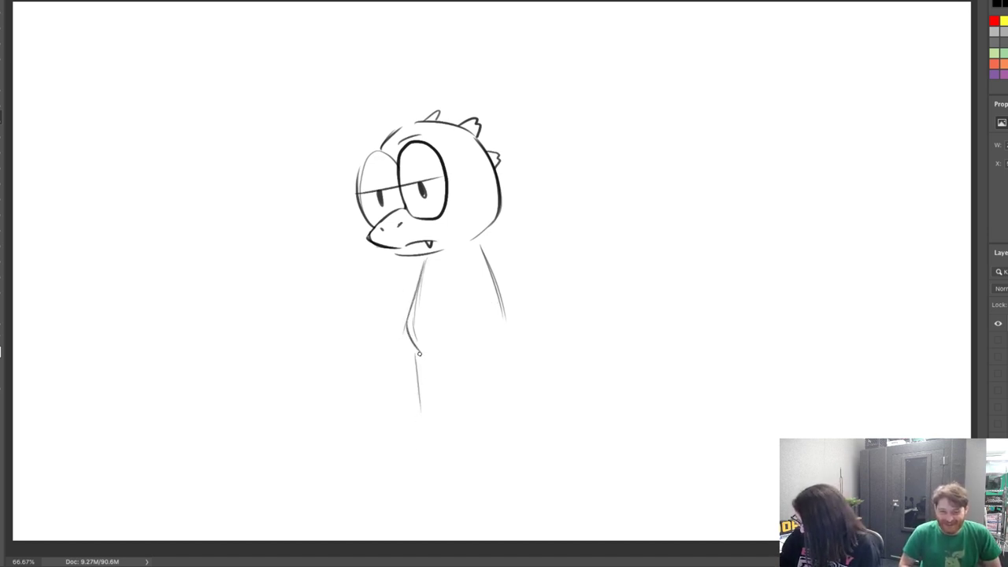
mouse_move(422, 353)
left_mouse_down()
mouse_move(425, 416)
mouse_move(439, 400)
left_mouse_up()
mouse_move(463, 352)
left_mouse_down()
mouse_move(472, 419)
mouse_move(486, 363)
left_mouse_up()
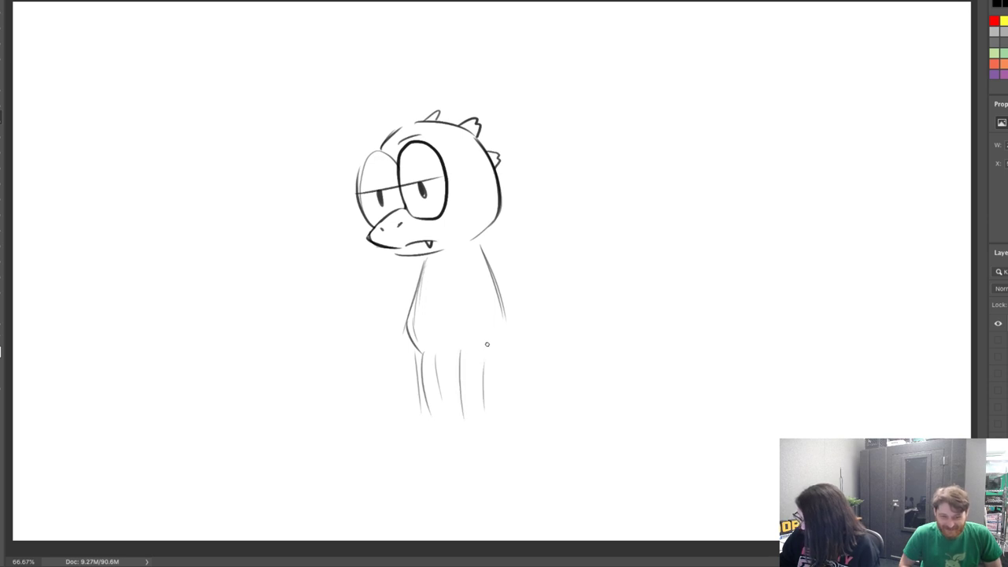
left_click_drag(504, 317, 497, 351)
Erase the front leg lines and extend the belly outline into a rounder curve
key("e")
mouse_move(432, 389)
left_mouse_down()
mouse_move(431, 423)
mouse_move(418, 358)
mouse_move(434, 363)
mouse_move(436, 426)
left_mouse_up()
key("b")
left_click_drag(444, 368, 407, 317)
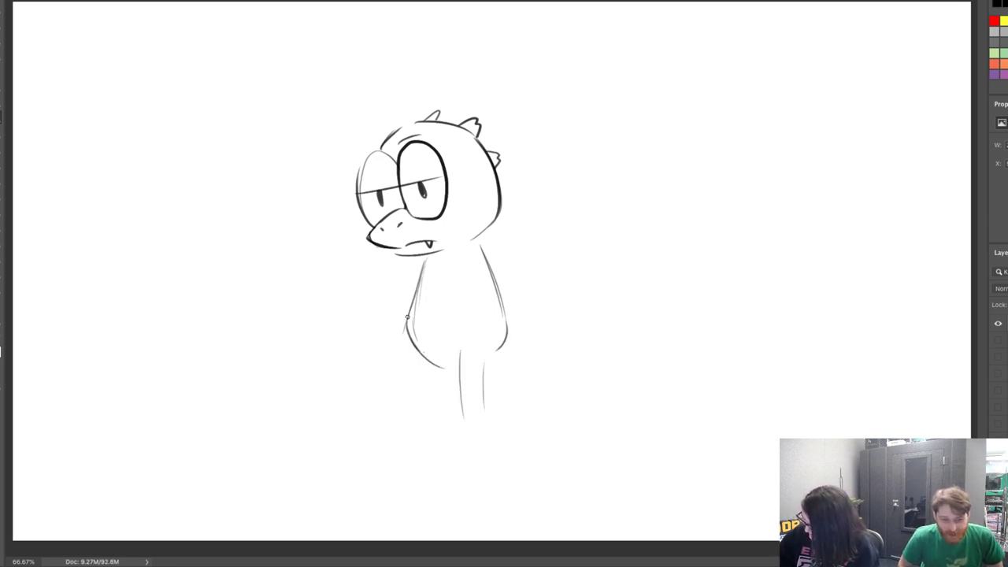
Sketch the front leg again and add two long, flat feet that overlap each other
mouse_move(423, 364)
left_mouse_down()
mouse_move(423, 410)
mouse_move(435, 400)
mouse_move(365, 419)
mouse_move(345, 450)
mouse_move(441, 442)
left_mouse_up()
left_click_drag(439, 406, 446, 441)
mouse_move(469, 396)
left_mouse_down()
mouse_move(407, 422)
mouse_move(385, 462)
mouse_move(494, 438)
left_mouse_up()
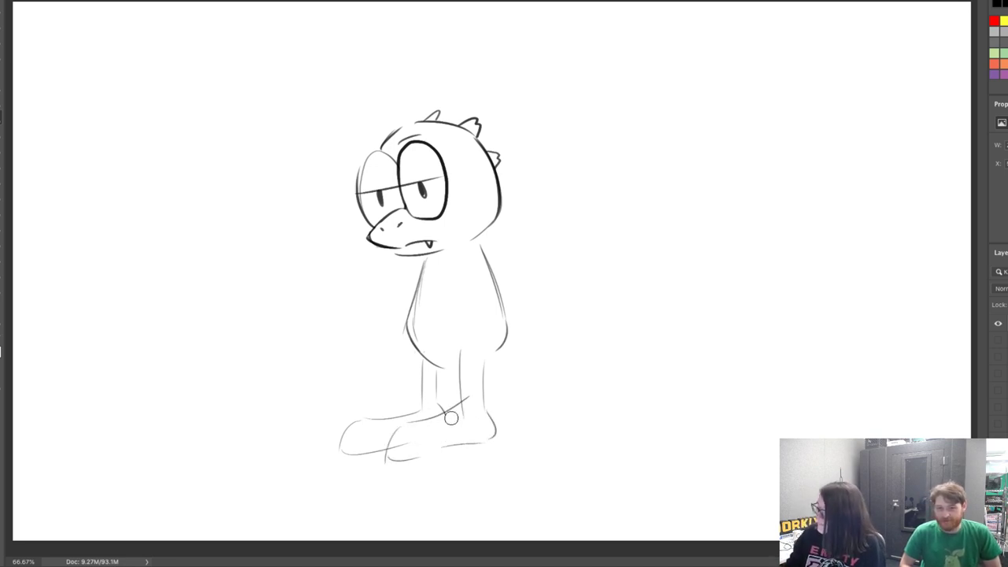
Draw a tapering tail sweeping back from the rump to a point near the ground
left_click_drag(483, 383, 575, 413)
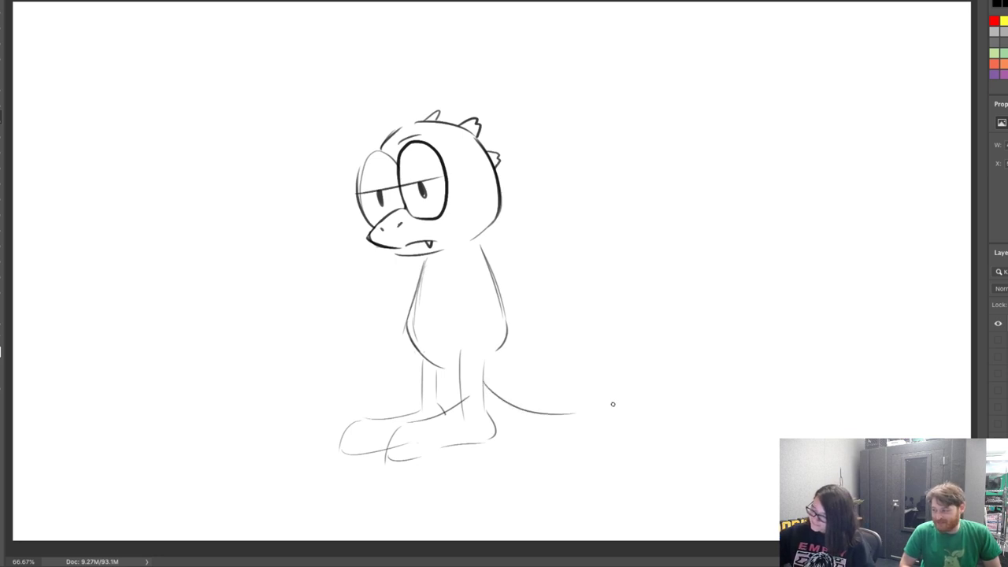
mouse_move(508, 342)
left_mouse_down()
mouse_move(661, 400)
mouse_move(575, 409)
mouse_move(638, 394)
left_mouse_up()
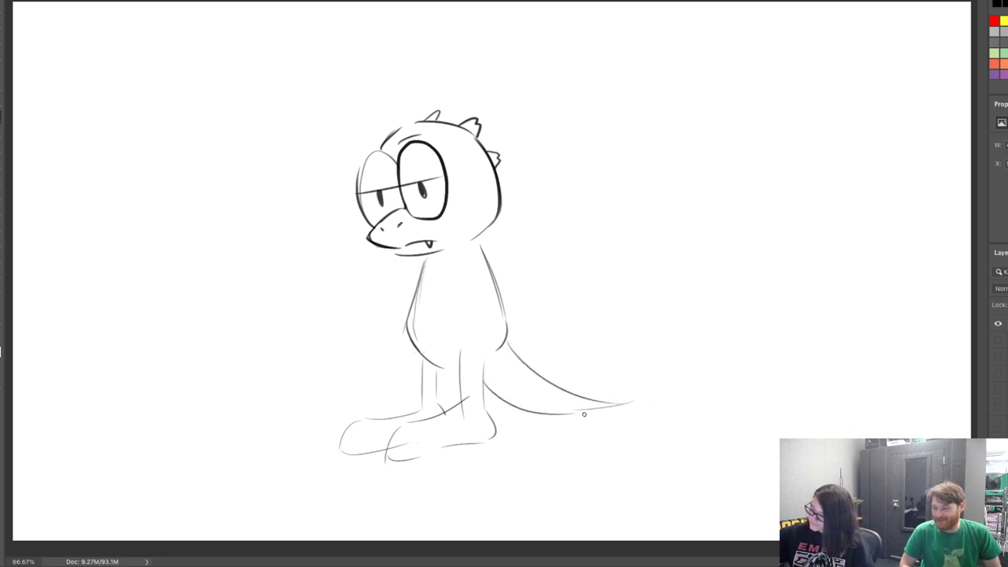
left_click_drag(583, 413, 634, 392)
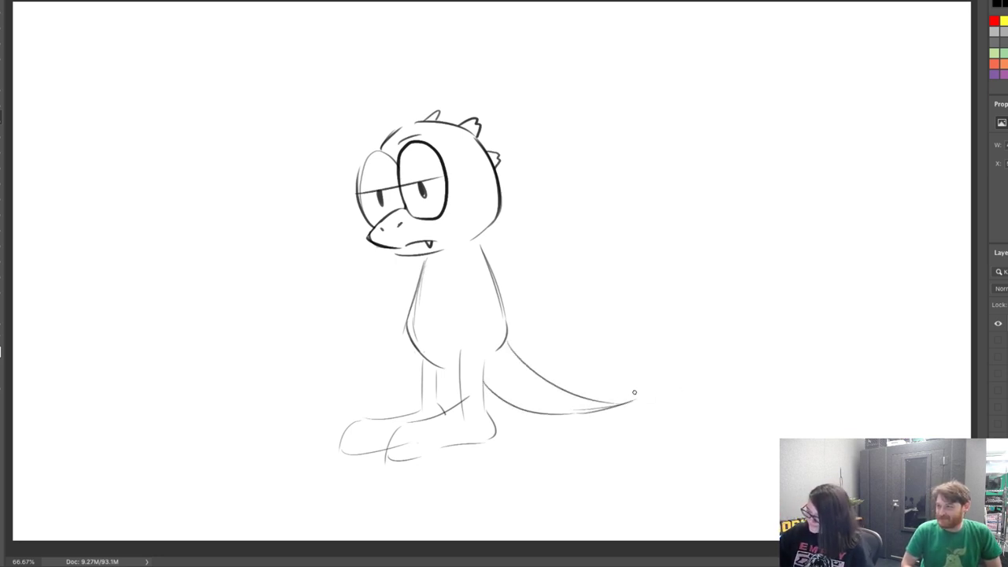
Redraw the back outline as one clean curve from neck to tail and add jagged spikes along the back and tail
left_click_drag(470, 243, 508, 334)
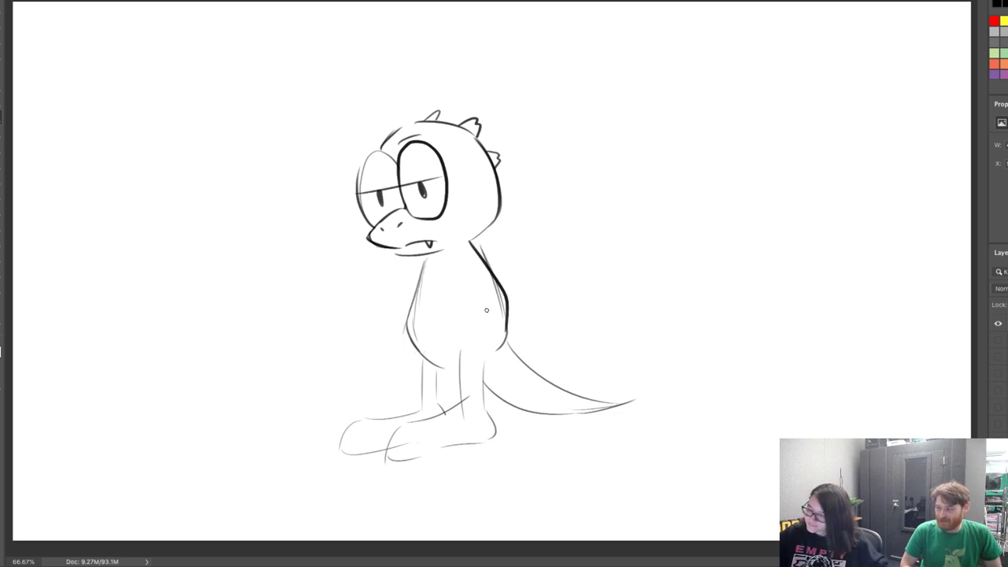
left_click_drag(479, 251, 492, 320)
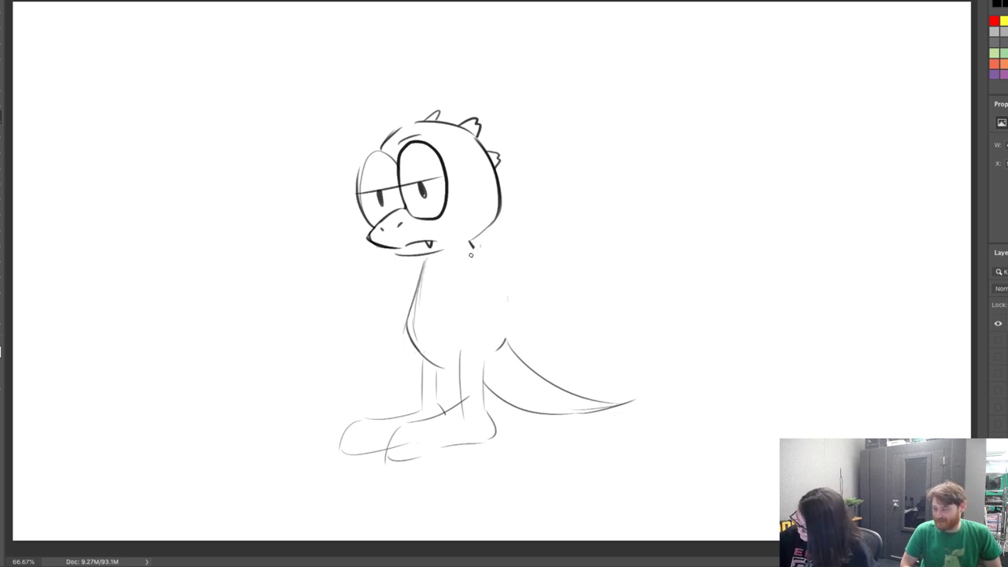
mouse_move(472, 245)
left_mouse_down()
mouse_move(505, 307)
mouse_move(500, 345)
left_mouse_up()
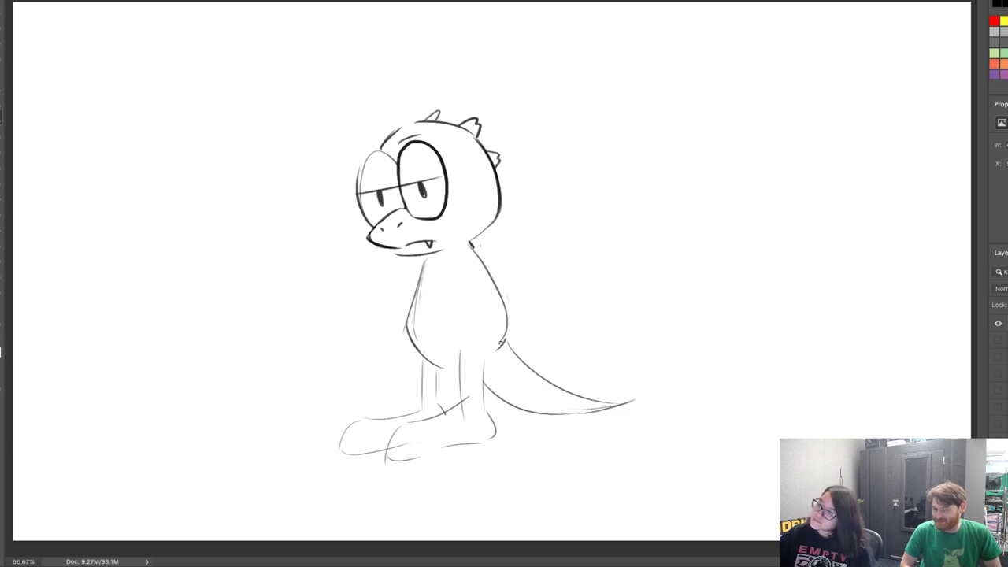
mouse_move(474, 246)
left_mouse_down()
mouse_move(490, 244)
mouse_move(482, 261)
mouse_move(499, 282)
mouse_move(512, 271)
mouse_move(504, 304)
mouse_move(521, 325)
mouse_move(506, 331)
left_mouse_up()
mouse_move(519, 359)
left_mouse_down()
mouse_move(528, 352)
mouse_move(559, 388)
left_mouse_up()
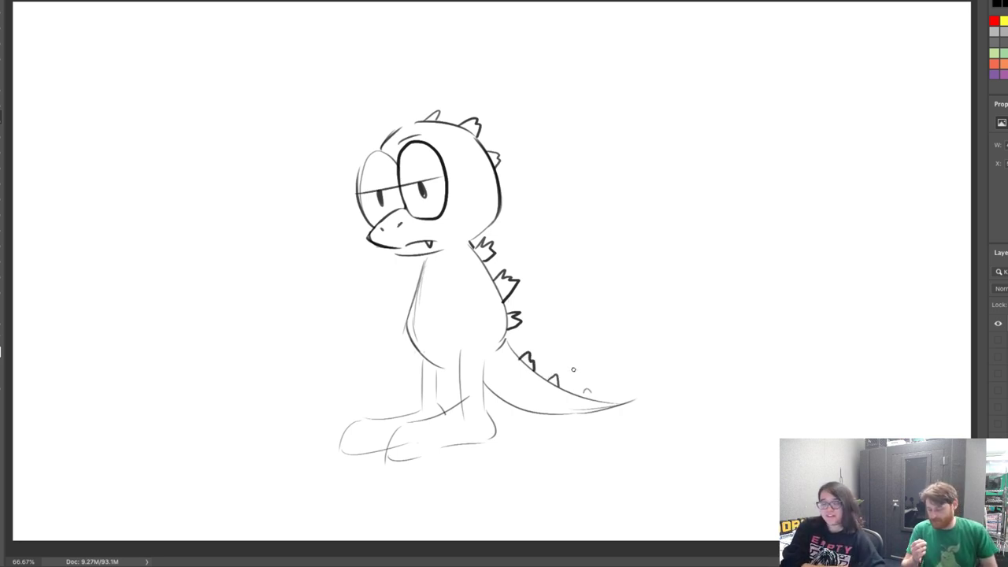
Draw the near arm hanging over the torso with a scalloped hand, erasing the body and leg lines it covers
mouse_move(459, 268)
left_mouse_down()
mouse_move(457, 358)
mouse_move(490, 397)
mouse_move(496, 360)
mouse_move(485, 333)
left_mouse_up()
key("e")
mouse_move(484, 373)
left_mouse_down()
mouse_move(489, 382)
mouse_move(478, 386)
mouse_move(456, 351)
mouse_move(458, 260)
left_mouse_up()
key("b")
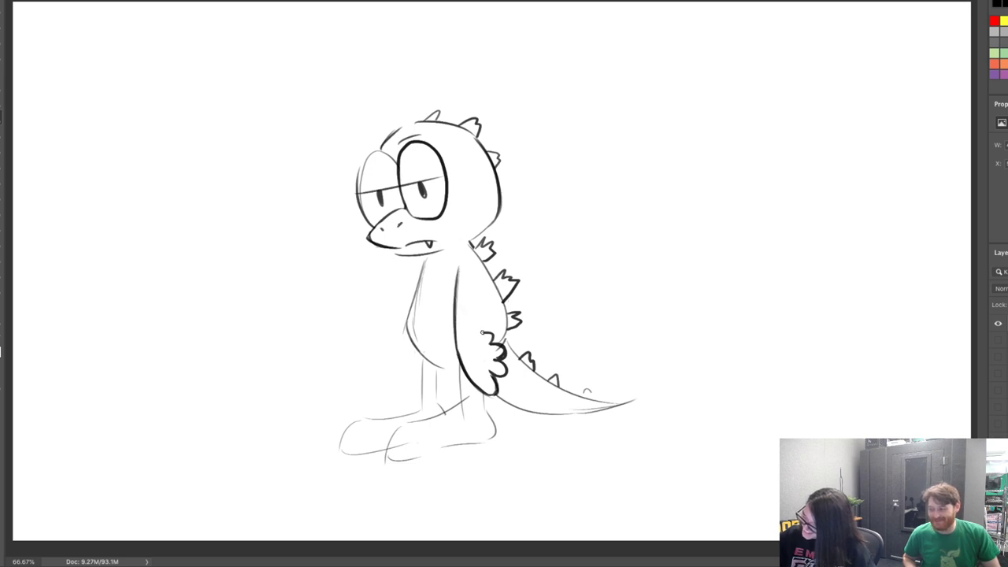
left_click_drag(482, 334, 471, 269)
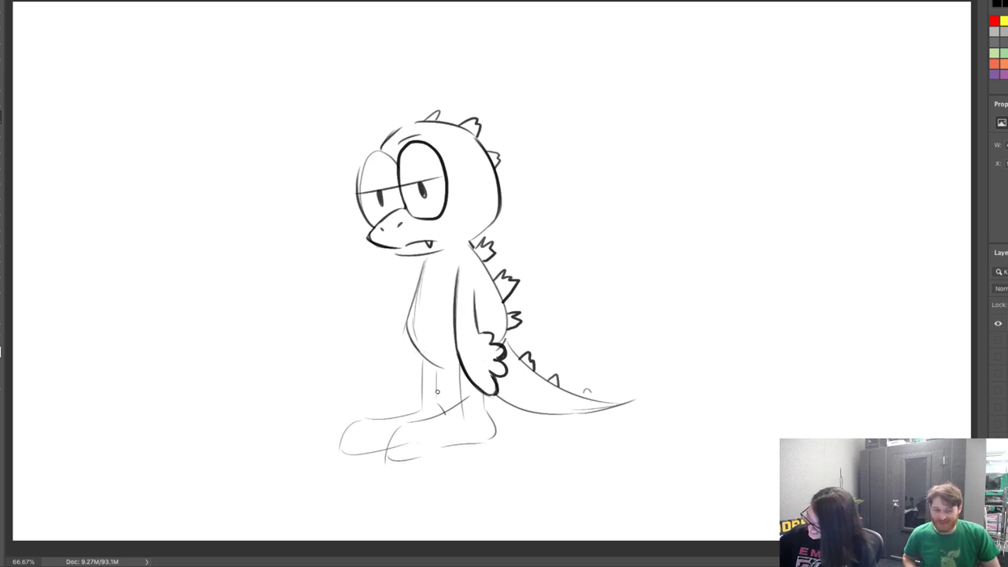
Strengthen the outlines of the legs and feet and add pointed claws to the toes of both feet
mouse_move(437, 404)
left_mouse_down()
mouse_move(435, 366)
mouse_move(460, 400)
left_mouse_up()
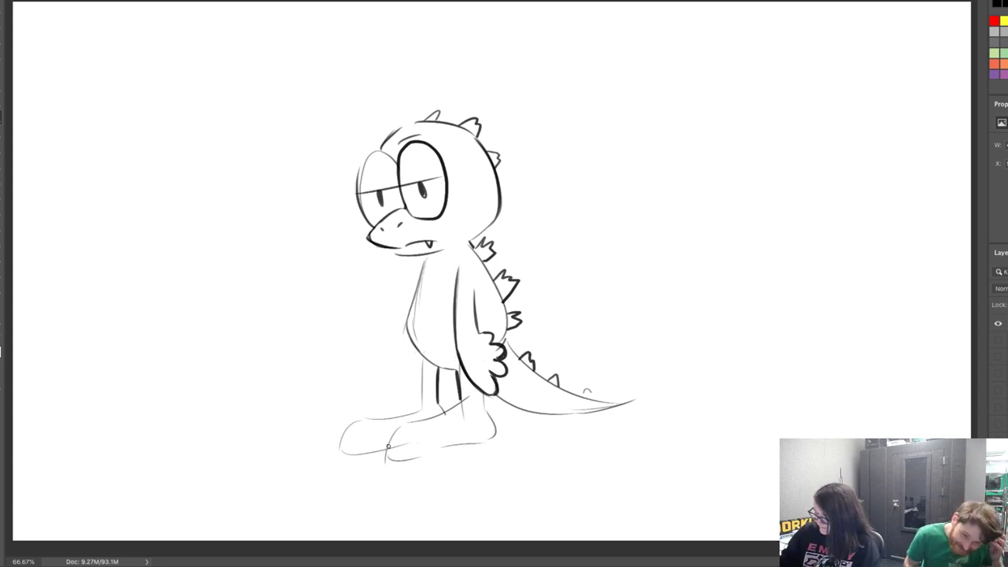
left_click_drag(388, 446, 432, 458)
mouse_move(344, 432)
left_mouse_down()
mouse_move(332, 460)
mouse_move(368, 452)
mouse_move(347, 444)
mouse_move(342, 415)
mouse_move(363, 428)
mouse_move(348, 431)
mouse_move(426, 393)
mouse_move(413, 414)
mouse_move(420, 363)
left_mouse_up()
mouse_move(389, 443)
left_mouse_down()
mouse_move(408, 423)
mouse_move(460, 404)
left_mouse_up()
mouse_move(431, 450)
left_mouse_down()
mouse_move(489, 438)
mouse_move(482, 398)
left_mouse_up()
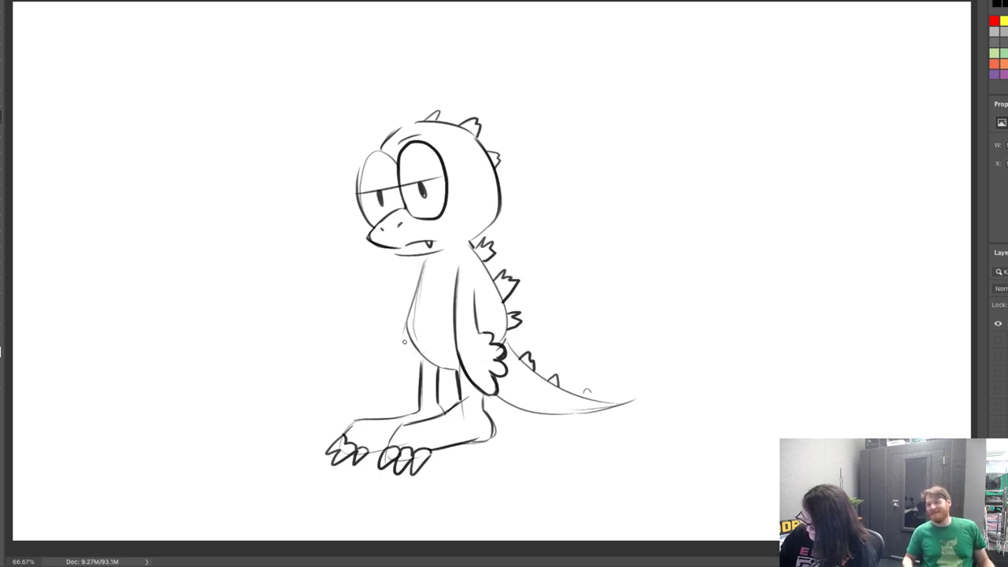
Draw parts of the far hand behind the belly and legs, and add a second eyelid line across both eyes
mouse_move(405, 343)
left_mouse_down()
mouse_move(409, 377)
mouse_move(411, 358)
mouse_move(435, 387)
mouse_move(446, 363)
left_mouse_up()
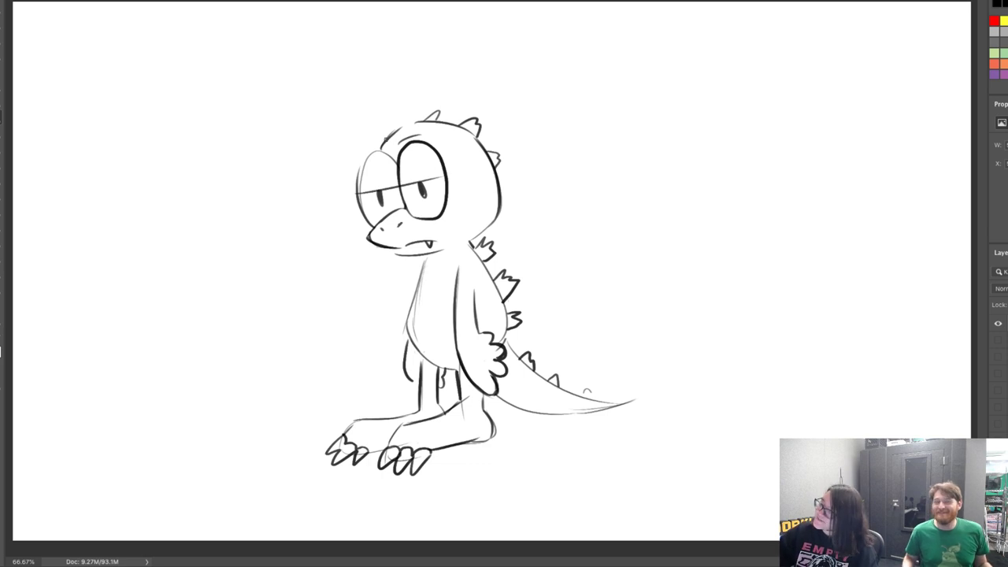
left_click_drag(379, 186, 433, 178)
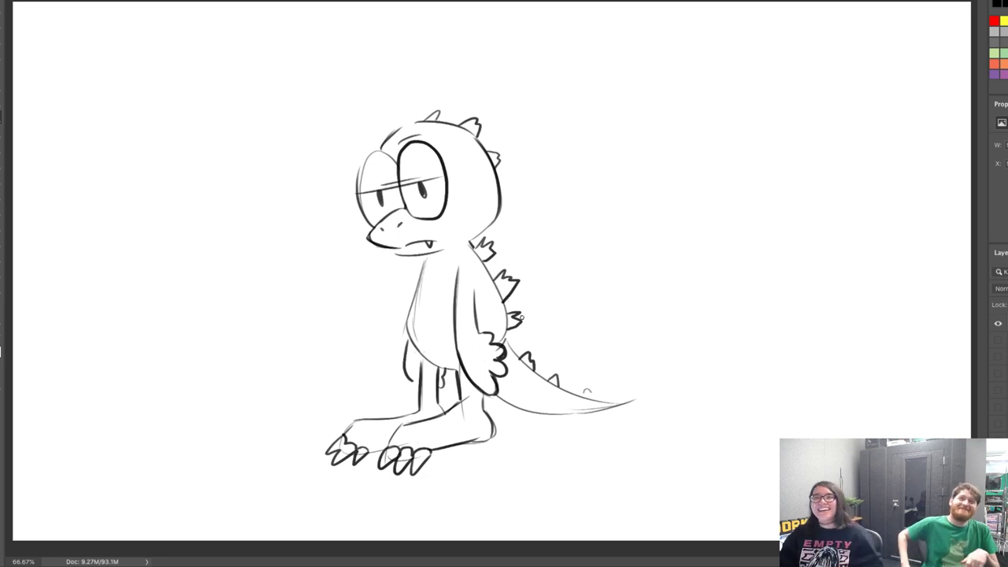
Trim the overshooting tip of the tail and thicken the belly outline from the chest to the legs
key("e")
left_click_drag(635, 402, 625, 403)
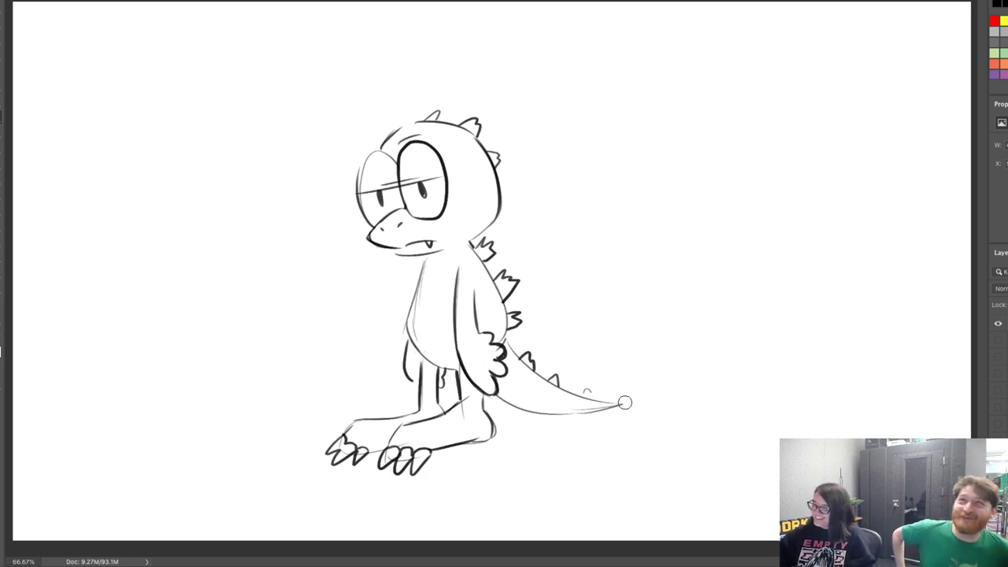
key("b")
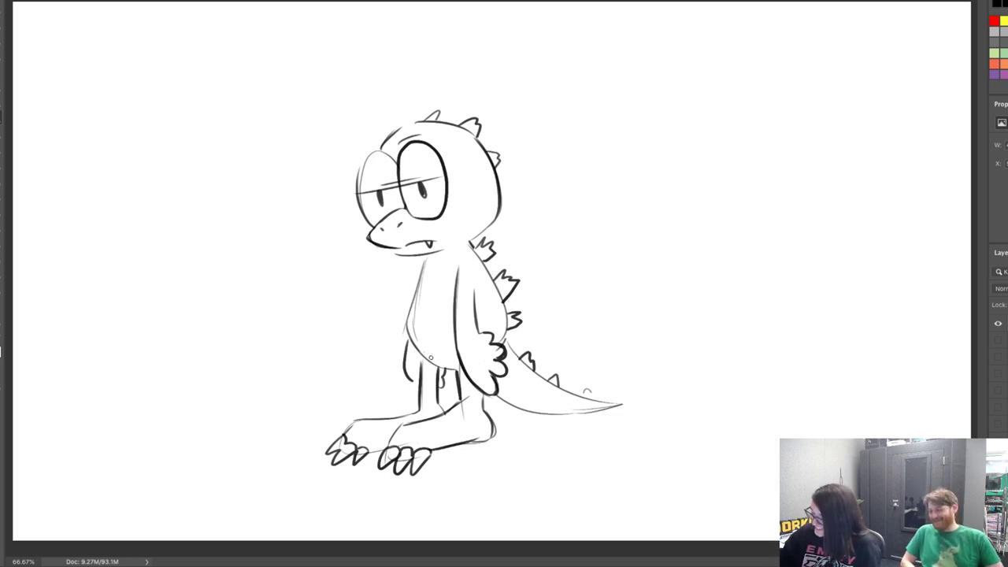
mouse_move(460, 369)
left_mouse_down()
mouse_move(411, 353)
mouse_move(402, 323)
mouse_move(423, 272)
left_mouse_up()
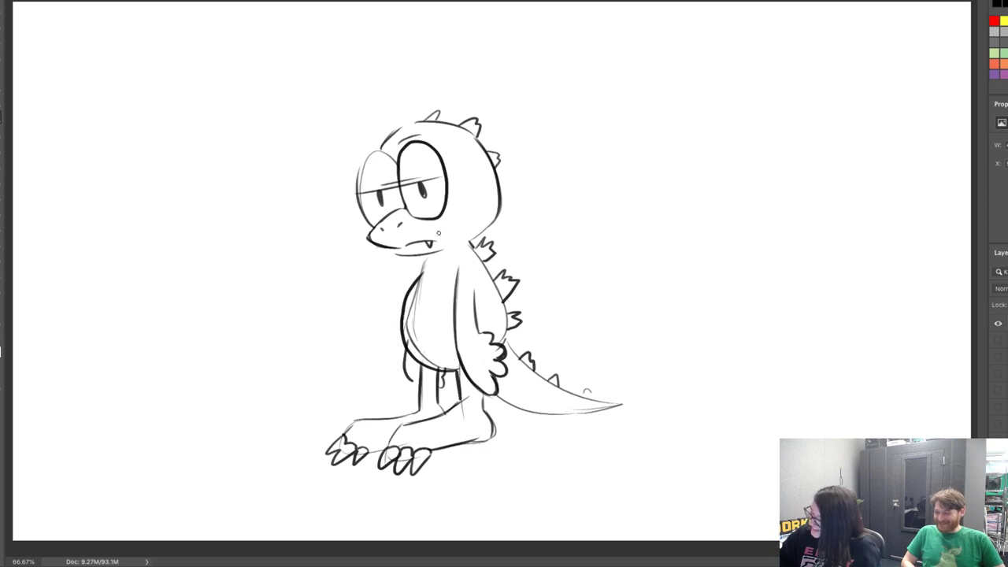
Erase the rough lines inside the belly and redraw its front outline as a single clean curve
mouse_move(448, 362)
left_mouse_down()
mouse_move(412, 347)
mouse_move(413, 296)
mouse_move(424, 287)
mouse_move(421, 337)
left_mouse_up()
key("b")
left_click_drag(408, 302, 401, 353)
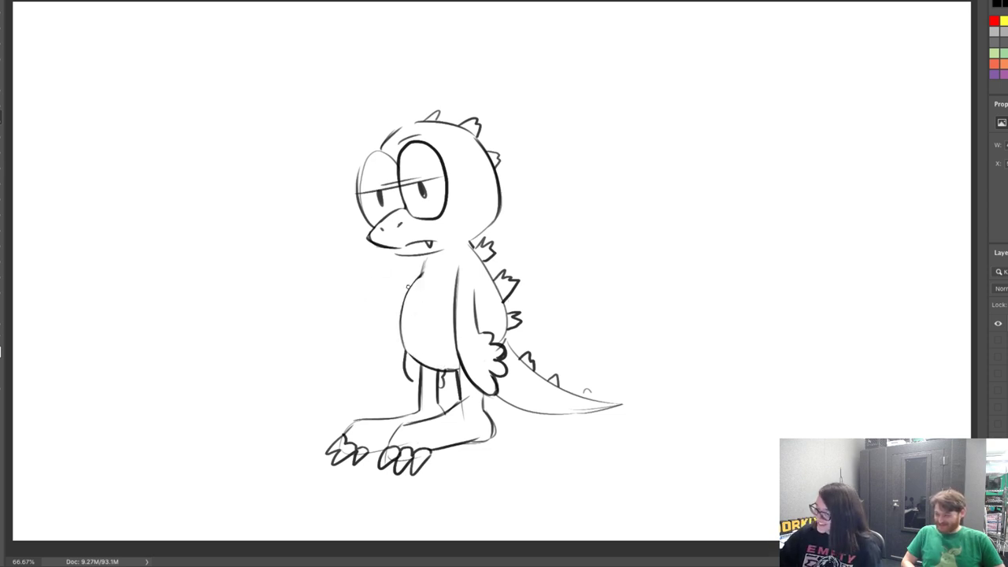
left_click_drag(413, 283, 400, 344)
Draw a low box at the tip of the tail with a vertical divider, erasing the top edge beyond the divider
mouse_move(616, 449)
left_mouse_down()
mouse_move(780, 447)
mouse_move(616, 438)
mouse_move(617, 394)
mouse_move(639, 371)
mouse_move(823, 368)
mouse_move(816, 391)
left_mouse_up()
left_click_drag(736, 373, 739, 449)
key("e")
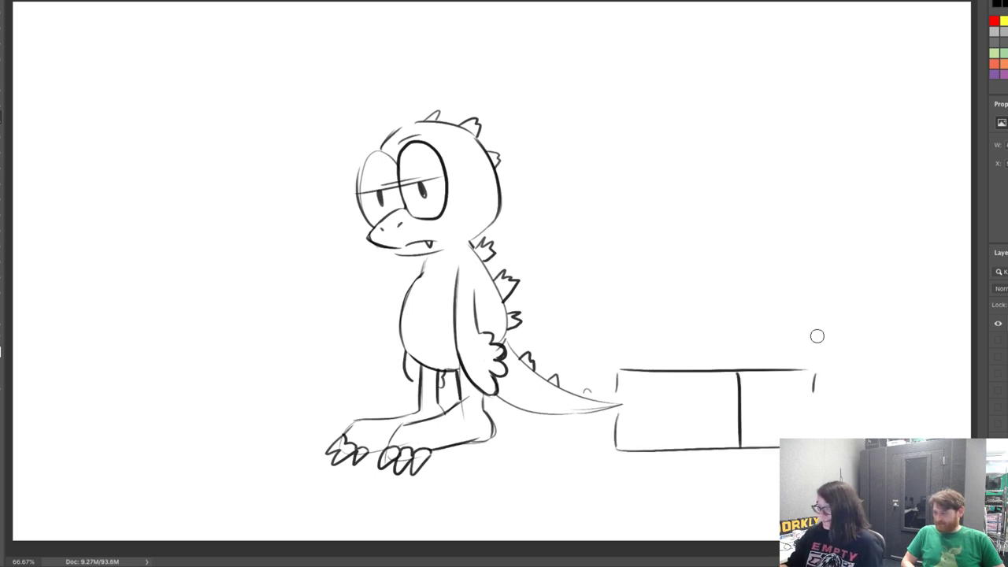
mouse_move(774, 383)
left_mouse_down()
mouse_move(752, 369)
mouse_move(816, 371)
left_mouse_up()
key("b")
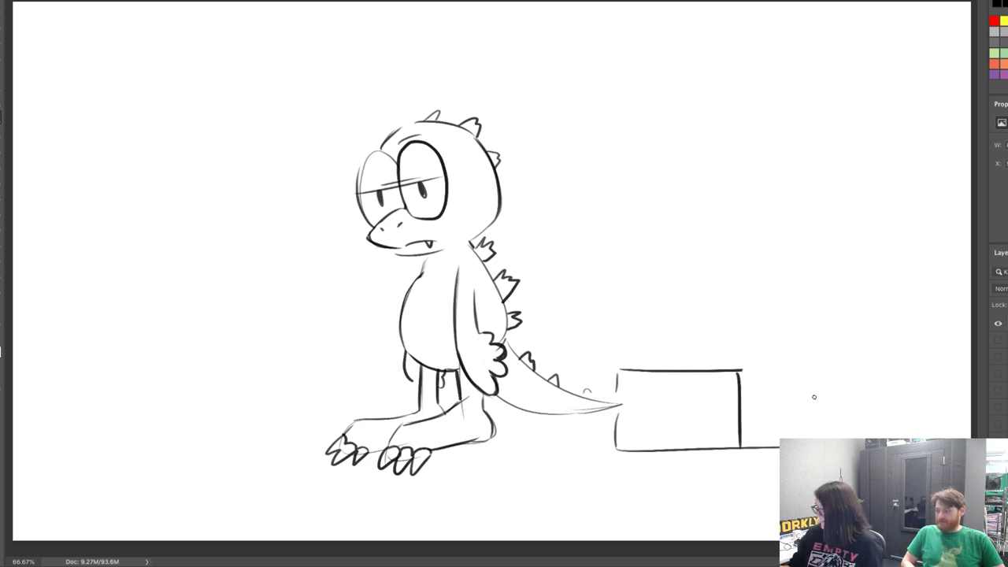
Extend the box with a second section behind the first, trim its overshooting corner, and thicken the bottom and near side edges
left_click_drag(737, 370, 906, 375)
mouse_move(742, 448)
left_mouse_down()
mouse_move(867, 449)
mouse_move(876, 375)
mouse_move(868, 438)
left_mouse_up()
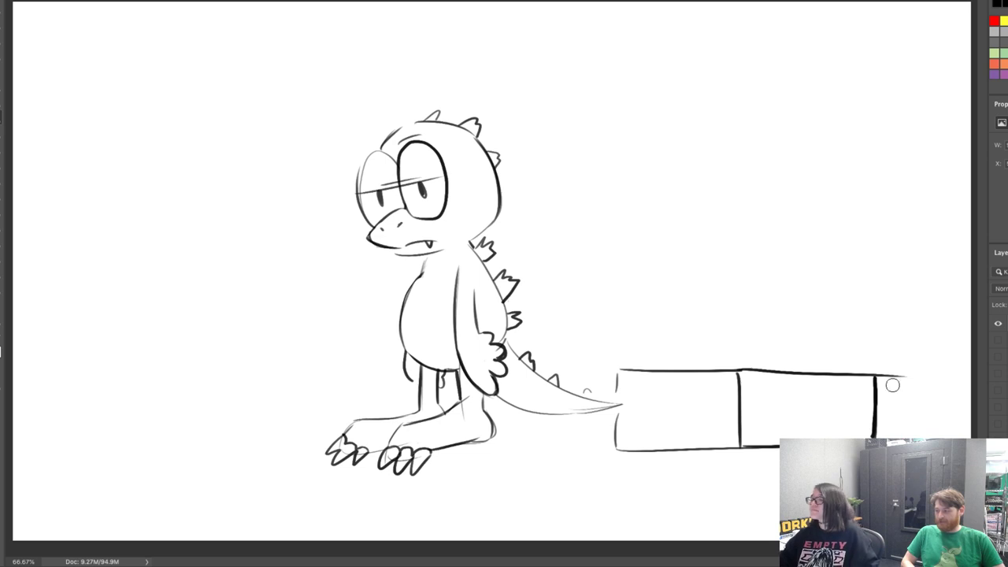
left_click_drag(886, 375, 883, 381)
key("b")
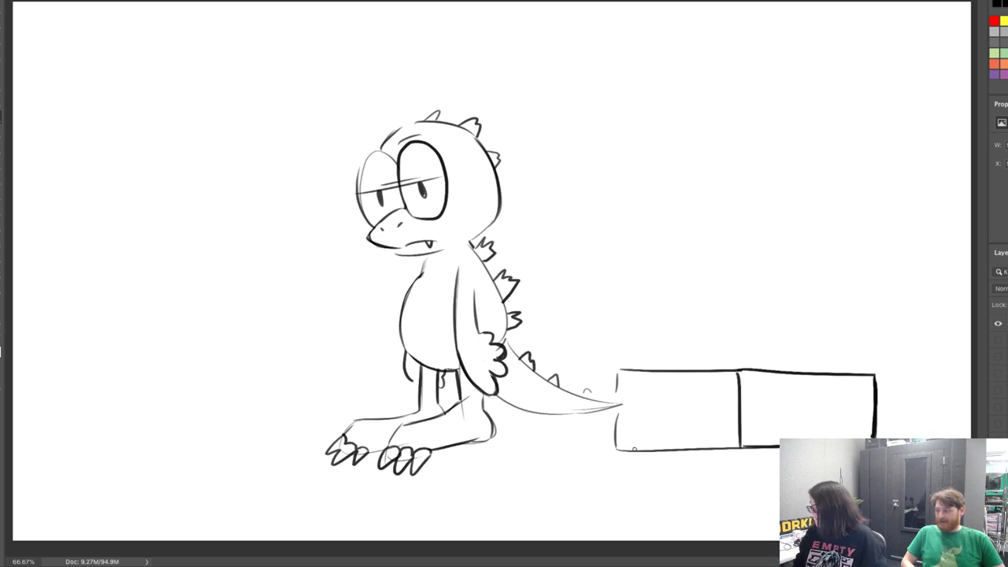
left_click_drag(613, 449, 779, 450)
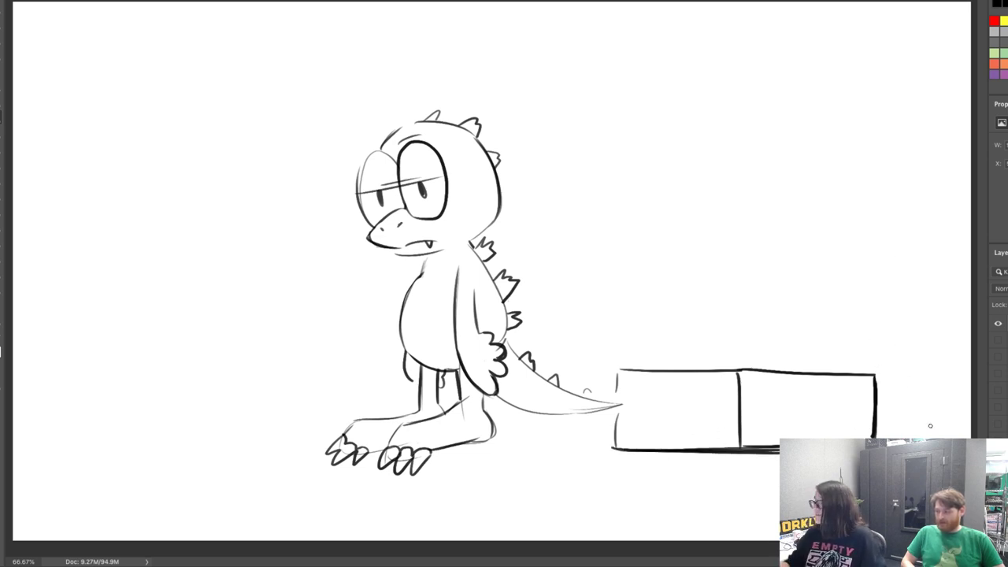
left_click_drag(616, 375, 613, 445)
left_click_drag(613, 409, 613, 449)
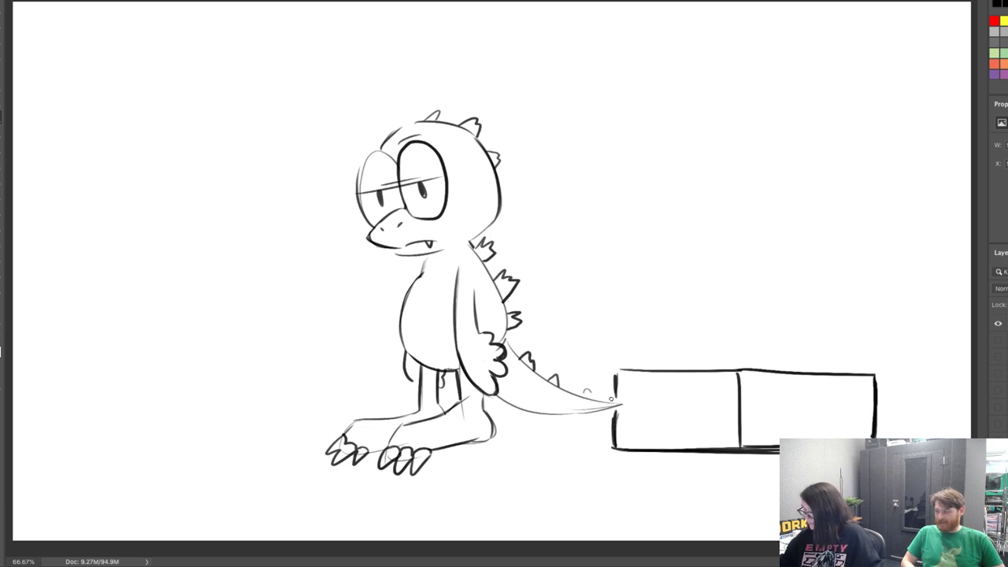
Draw rumpled, wavy folds heaped on top of the box and strengthen the underside of the lizard's tail
left_click_drag(623, 365, 776, 368)
mouse_move(630, 365)
left_mouse_down()
mouse_move(679, 321)
mouse_move(786, 360)
left_mouse_up()
mouse_move(716, 332)
left_mouse_down()
mouse_move(743, 327)
mouse_move(846, 356)
mouse_move(860, 371)
left_mouse_up()
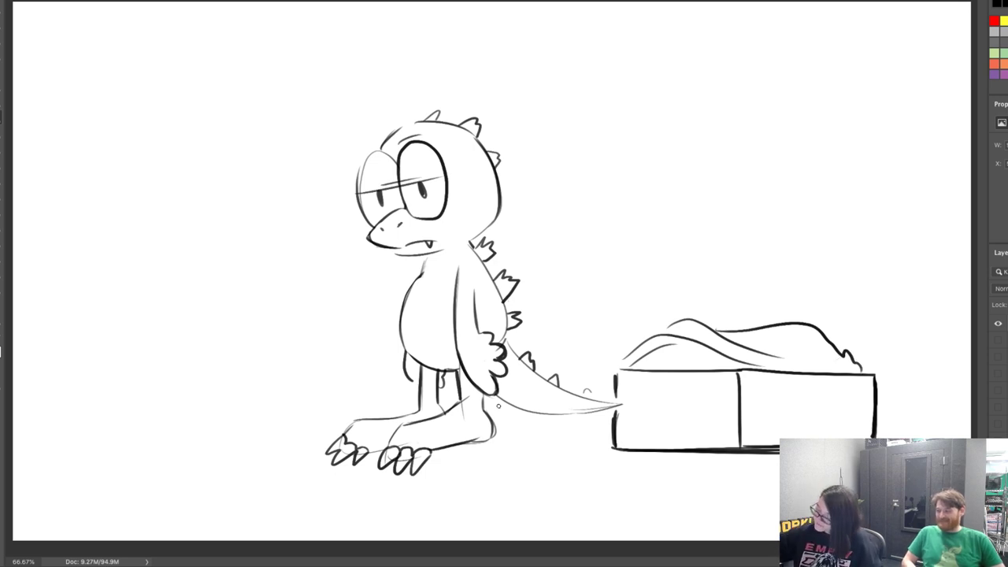
mouse_move(499, 405)
left_mouse_down()
mouse_move(624, 405)
mouse_move(584, 396)
left_mouse_up()
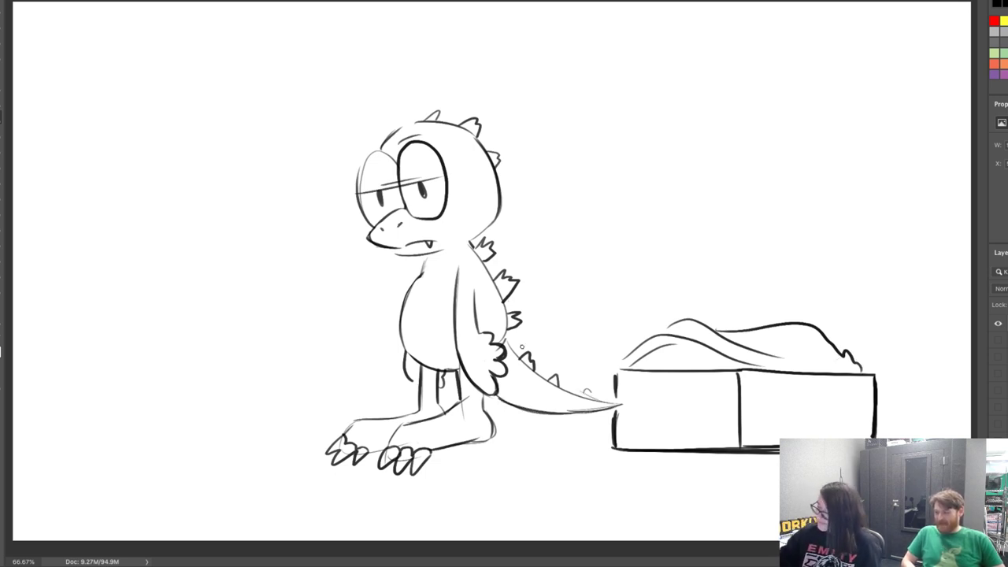
Draw the tall rectangular outer frame of a window behind the lizard, interrupting its edge where the head overlaps it
mouse_move(158, 32)
left_mouse_down()
mouse_move(158, 282)
mouse_move(329, 313)
left_mouse_up()
mouse_move(173, 23)
left_mouse_down()
mouse_move(354, 18)
mouse_move(424, 39)
mouse_move(370, 139)
mouse_move(367, 17)
left_mouse_up()
mouse_move(158, 39)
left_mouse_down()
mouse_move(158, 22)
mouse_move(157, 35)
mouse_move(178, 24)
left_mouse_up()
left_click_drag(156, 288, 161, 311)
mouse_move(155, 265)
left_mouse_down()
mouse_move(160, 307)
mouse_move(202, 309)
left_mouse_up()
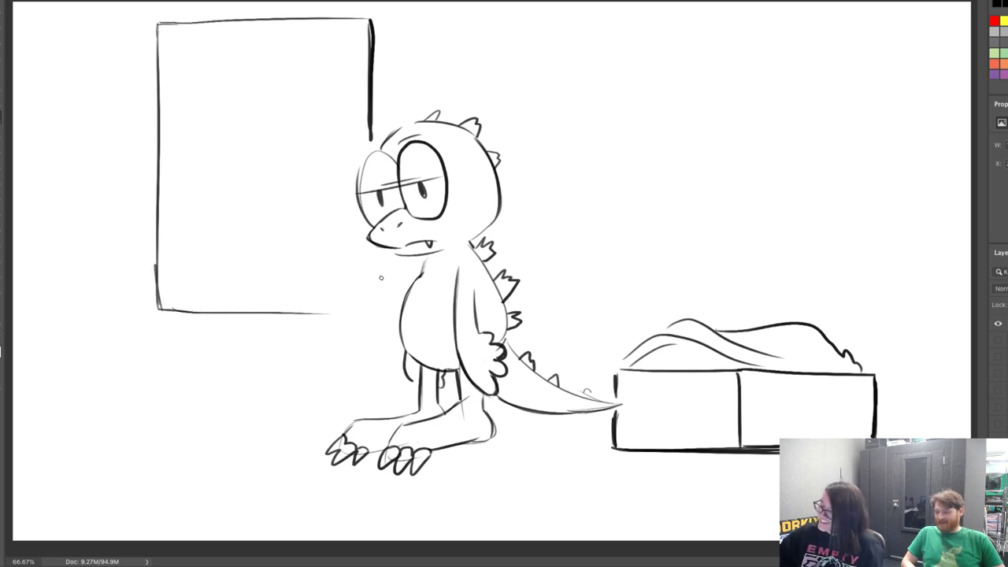
mouse_move(379, 253)
left_mouse_down()
mouse_move(378, 296)
mouse_move(378, 256)
left_mouse_up()
left_click_drag(202, 308, 375, 308)
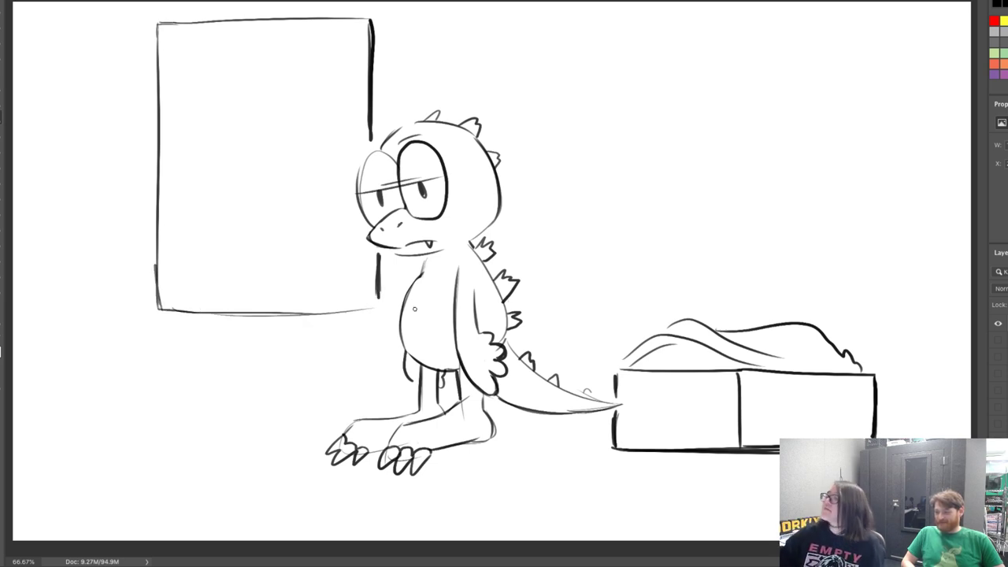
Draw a thinner inner border along all sides of the window frame
left_click_drag(174, 298, 377, 298)
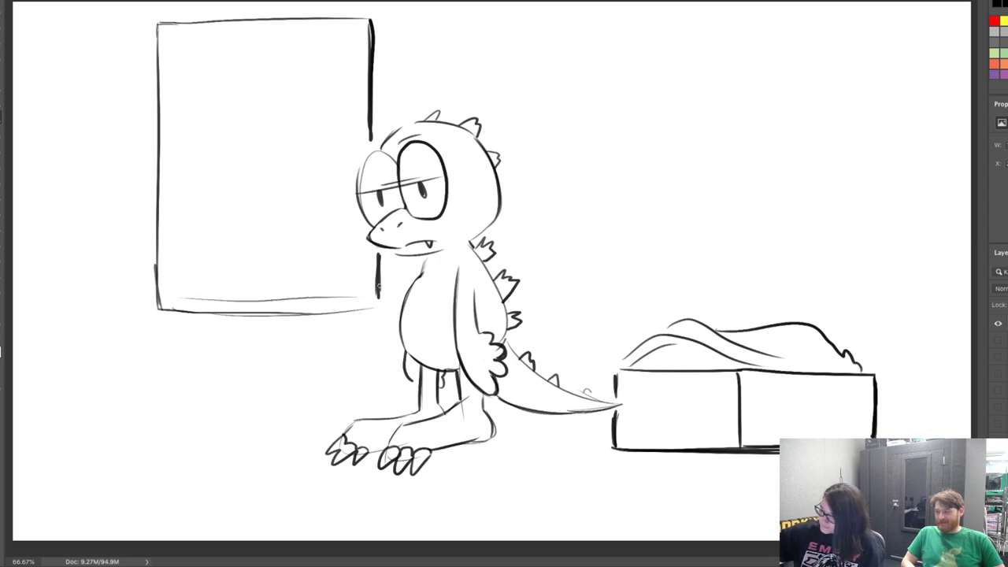
left_click_drag(167, 295, 170, 80)
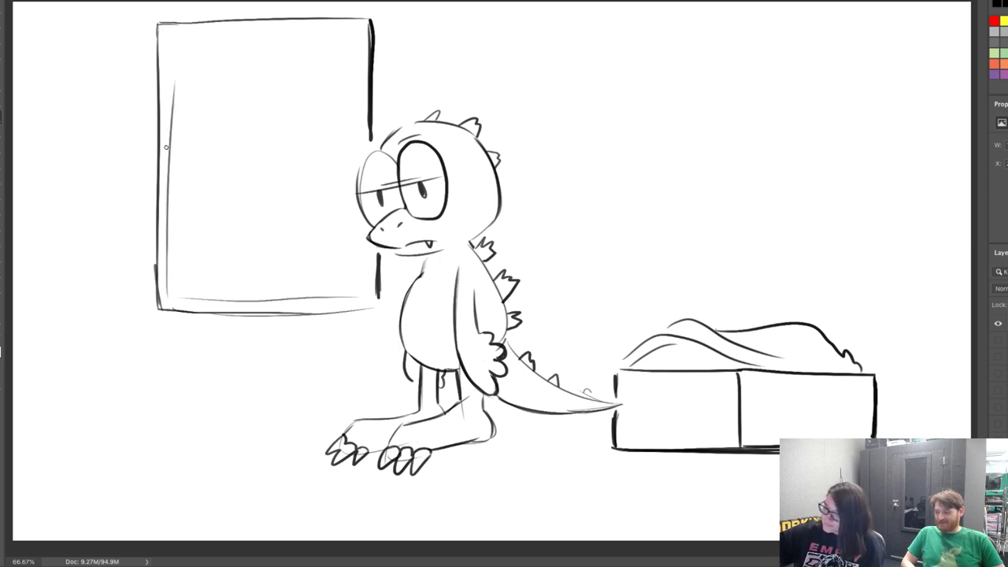
mouse_move(167, 149)
left_mouse_down()
mouse_move(322, 33)
mouse_move(364, 41)
mouse_move(357, 35)
mouse_move(360, 118)
mouse_move(359, 148)
left_mouse_up()
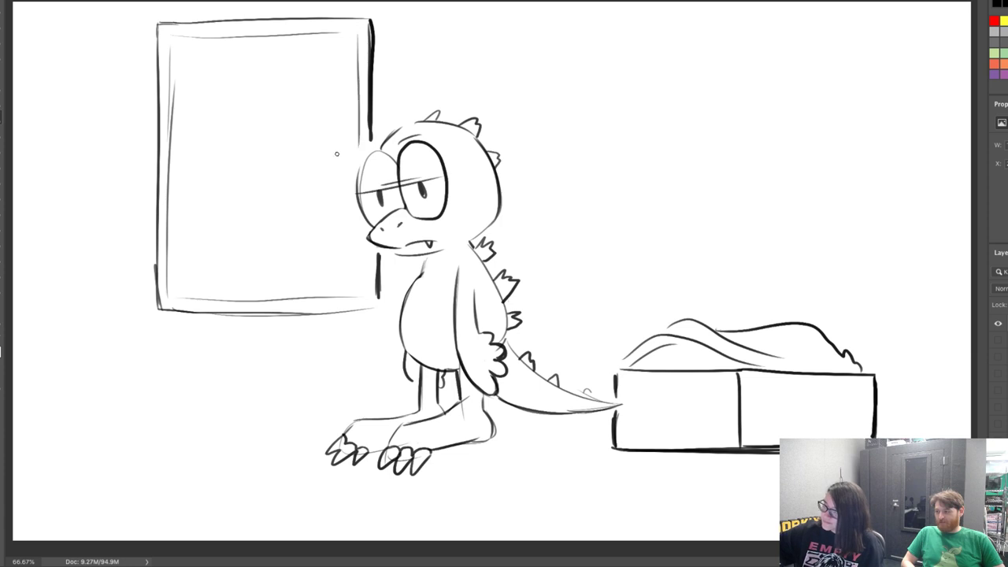
Divide the window into four panes with double-line crossbars and add a protruding sill beneath the frame
left_click_drag(268, 271, 269, 296)
mouse_move(254, 52)
left_mouse_down()
mouse_move(260, 271)
mouse_move(263, 57)
left_mouse_up()
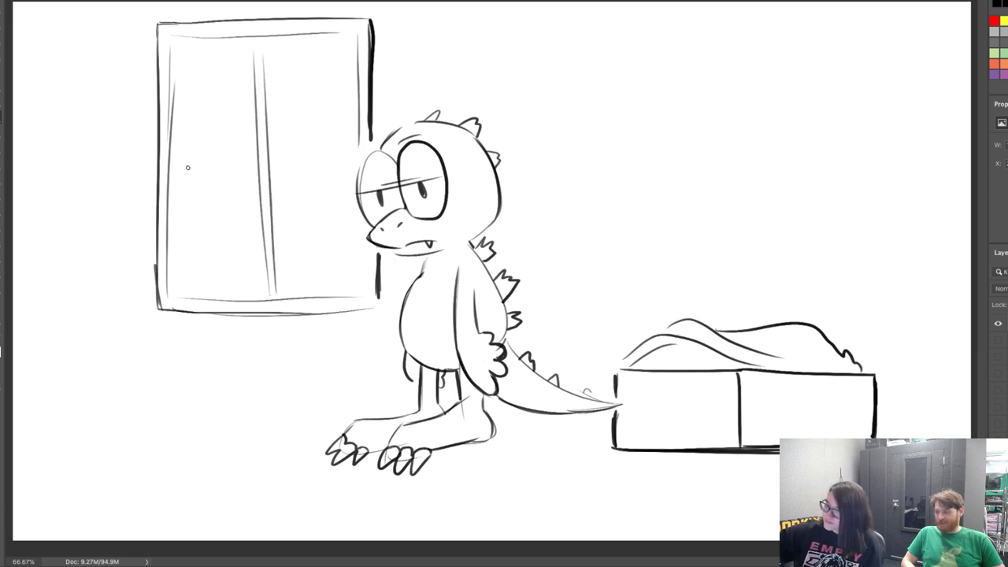
mouse_move(176, 174)
left_mouse_down()
mouse_move(207, 174)
mouse_move(218, 158)
mouse_move(348, 170)
left_mouse_up()
left_click_drag(267, 157, 346, 151)
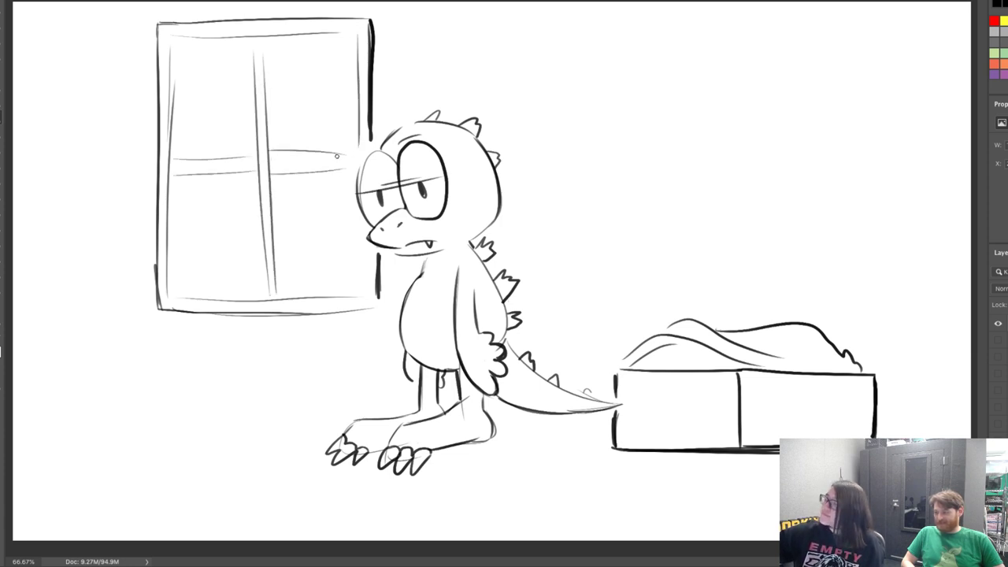
mouse_move(161, 307)
left_mouse_down()
mouse_move(149, 319)
mouse_move(391, 315)
mouse_move(279, 307)
mouse_move(382, 306)
mouse_move(281, 316)
mouse_move(382, 312)
mouse_move(376, 306)
mouse_move(197, 316)
mouse_move(375, 315)
left_mouse_up()
left_click_drag(201, 323, 279, 319)
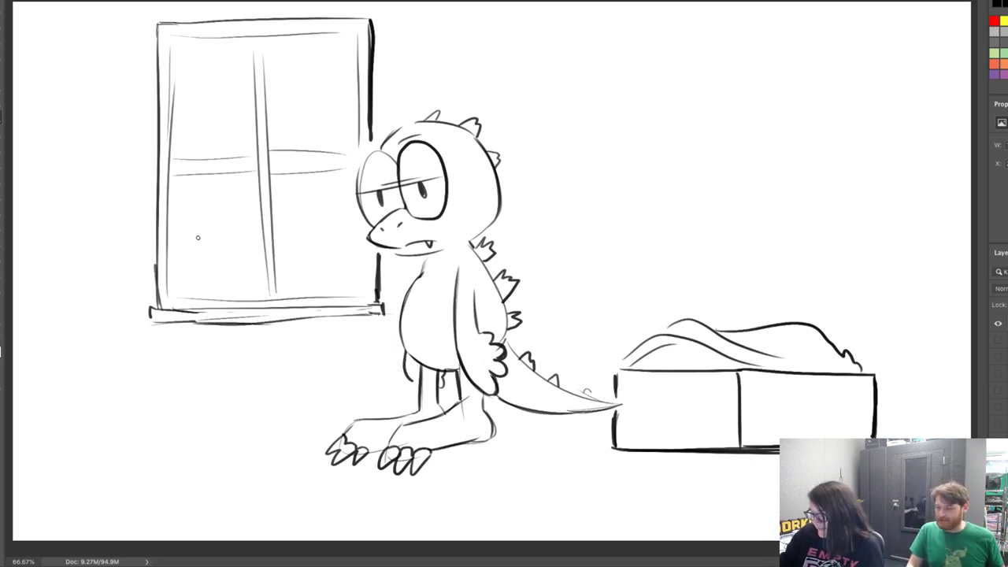
Sketch a spiky-haired, angry-eyed character with jagged shapes below it in the window panes farthest from the lizard
mouse_move(170, 232)
left_mouse_down()
mouse_move(211, 238)
mouse_move(209, 250)
mouse_move(244, 287)
left_mouse_up()
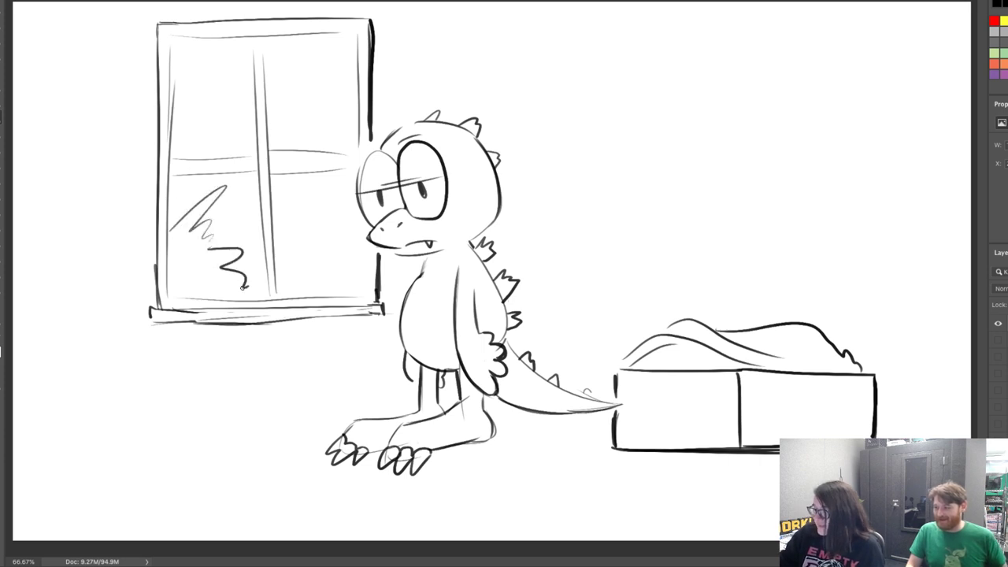
mouse_move(176, 82)
left_mouse_down()
mouse_move(206, 134)
mouse_move(195, 140)
mouse_move(194, 112)
mouse_move(176, 134)
mouse_move(210, 147)
mouse_move(201, 157)
left_mouse_up()
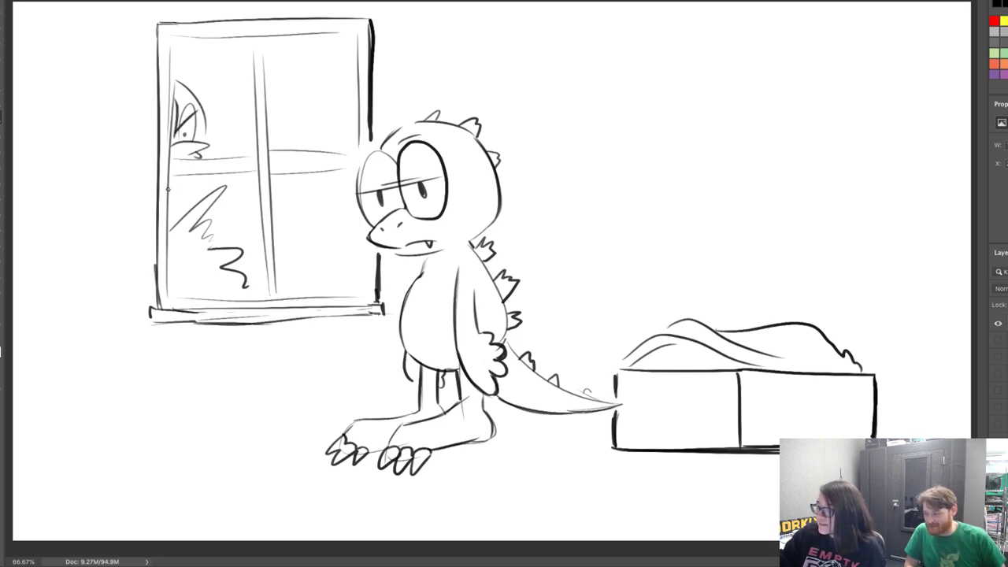
mouse_move(167, 189)
left_mouse_down()
mouse_move(192, 193)
mouse_move(168, 196)
left_mouse_up()
mouse_move(183, 82)
left_mouse_down()
mouse_move(203, 104)
mouse_move(200, 68)
left_mouse_up()
mouse_move(204, 104)
left_mouse_down()
mouse_move(219, 90)
mouse_move(213, 109)
left_mouse_up()
mouse_move(213, 109)
left_mouse_down()
mouse_move(208, 121)
mouse_move(183, 103)
mouse_move(174, 72)
left_mouse_up()
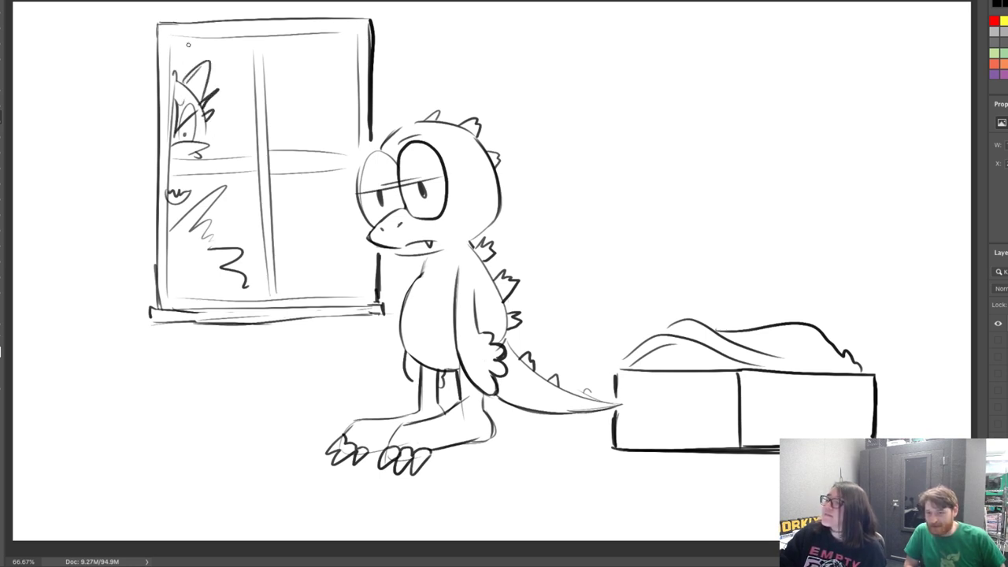
Sketch loose jagged and swirling shapes in the upper and lower window panes nearest the lizard
mouse_move(285, 239)
left_mouse_down()
mouse_move(296, 197)
mouse_move(306, 215)
left_mouse_up()
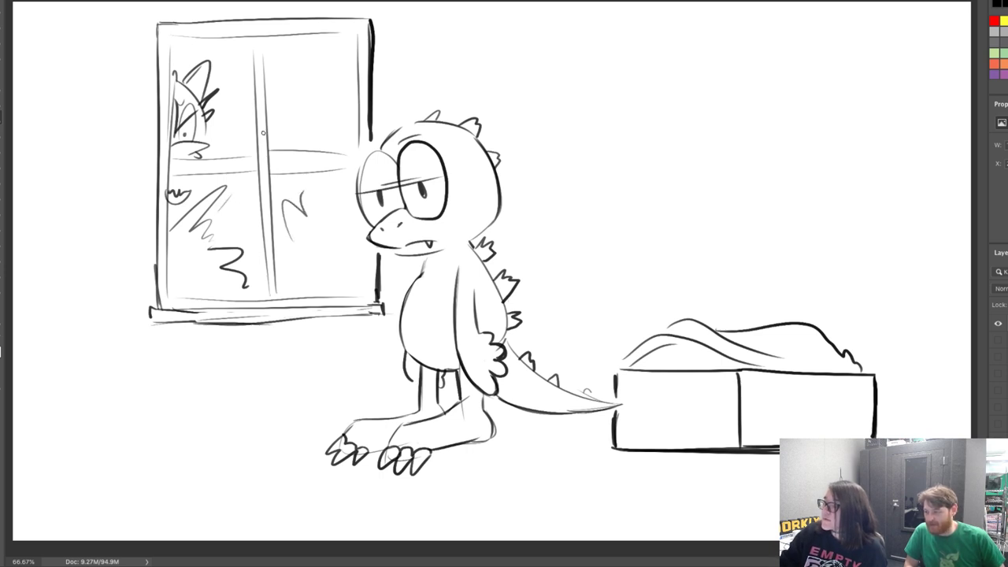
left_click_drag(303, 114, 273, 143)
mouse_move(278, 101)
left_mouse_down()
mouse_move(330, 98)
mouse_move(353, 115)
left_mouse_up()
left_click_drag(304, 137, 340, 107)
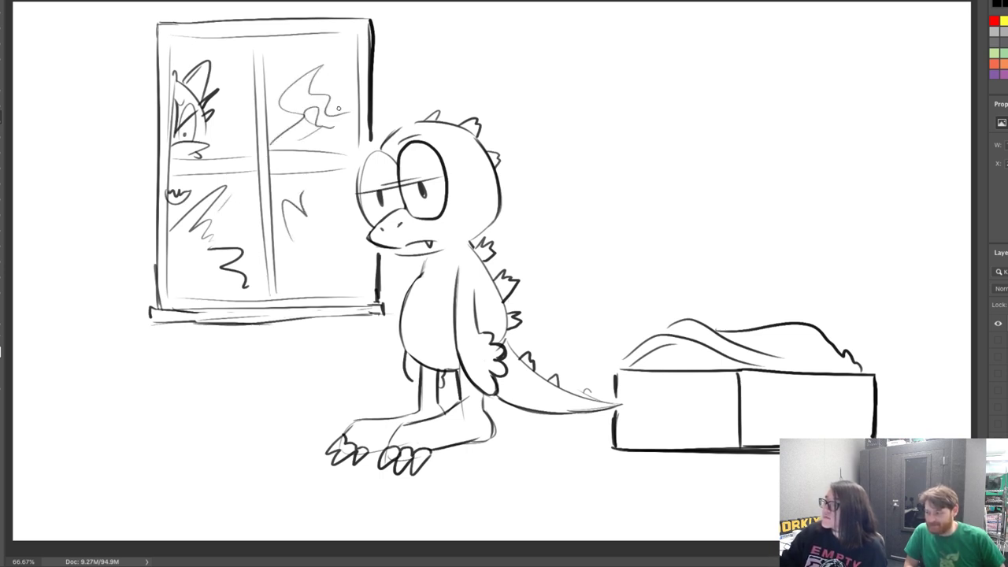
Draw an oval speech bubble with its tail pointing toward the lizard and letter "MONDAYS..." inside it
mouse_move(561, 142)
left_mouse_down()
mouse_move(548, 155)
mouse_move(651, 33)
mouse_move(692, 82)
mouse_move(583, 146)
left_mouse_up()
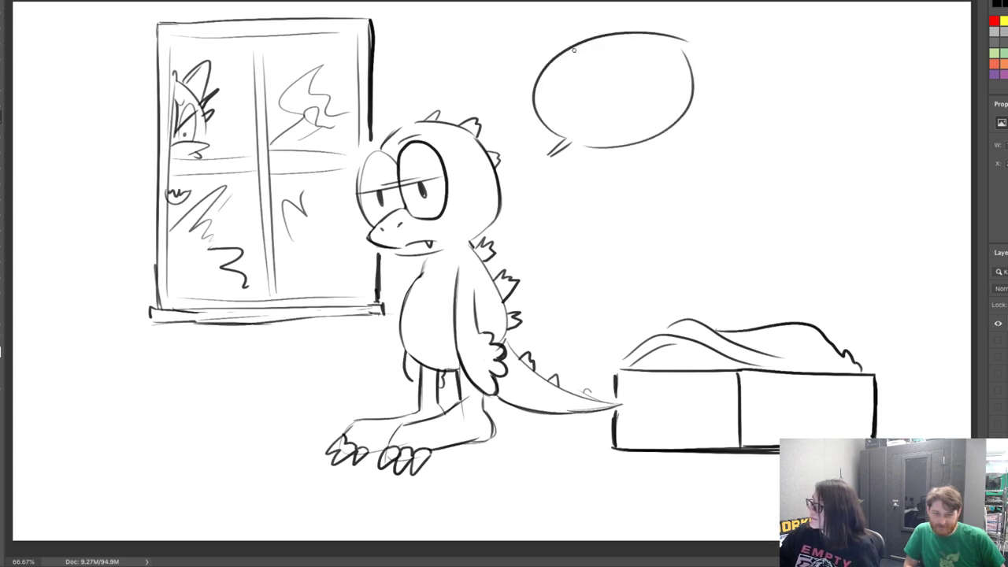
mouse_move(562, 105)
left_mouse_down()
mouse_move(630, 89)
mouse_move(643, 97)
left_mouse_up()
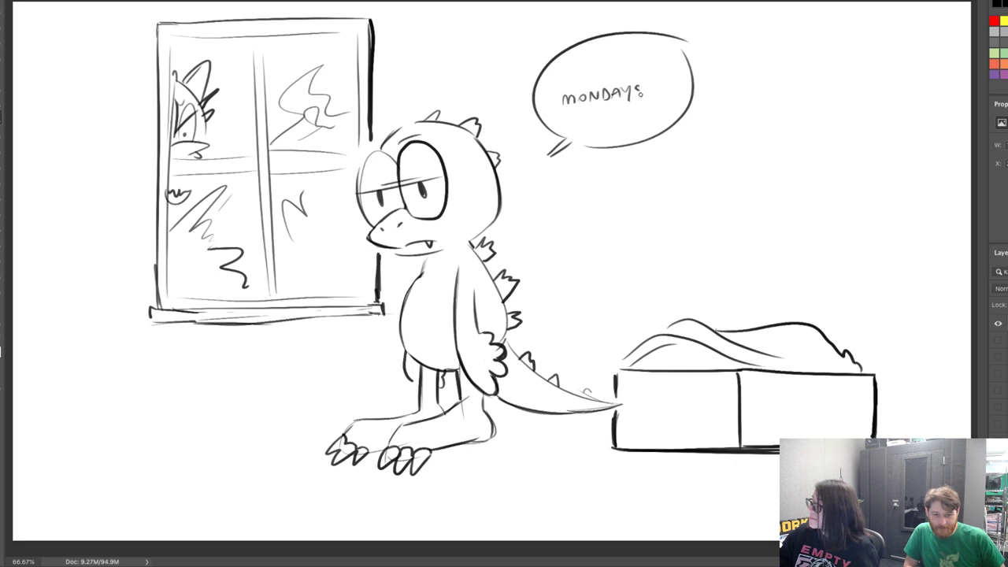
left_click(653, 93)
left_click(661, 92)
left_click(670, 93)
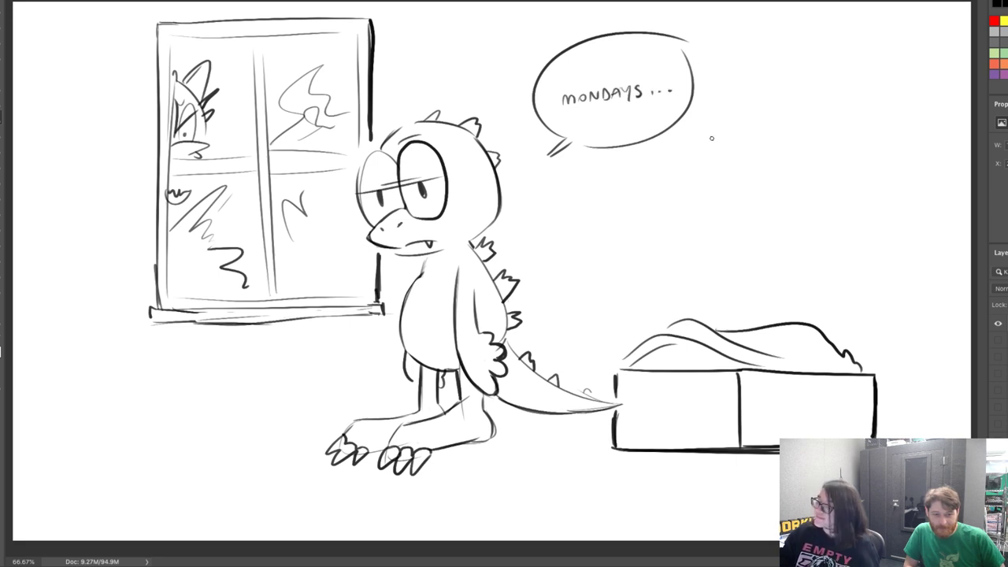
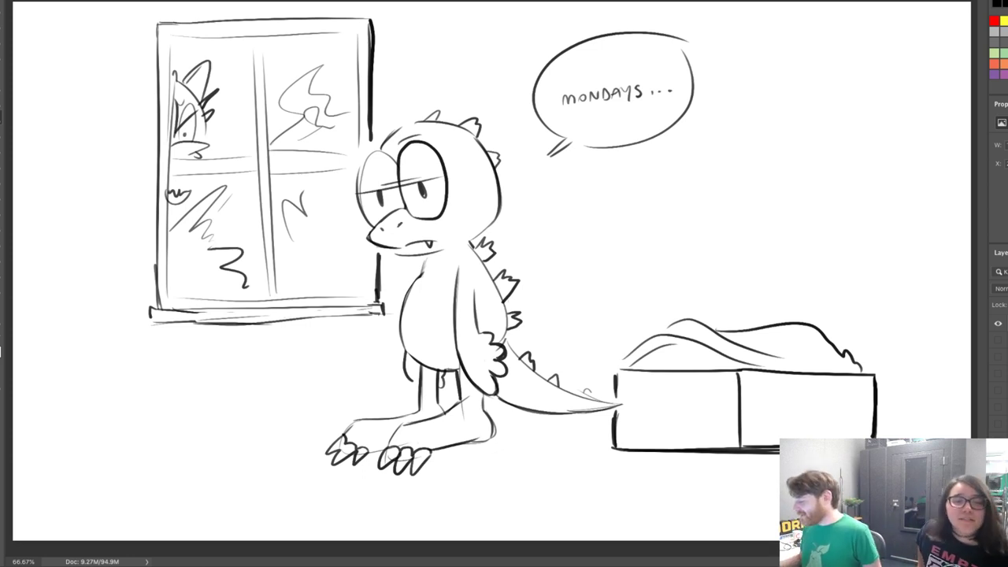
Hide the finished cartoon, add a new layer, and draw the upper curve and mouth line of a pointed snout
left_click(998, 324)
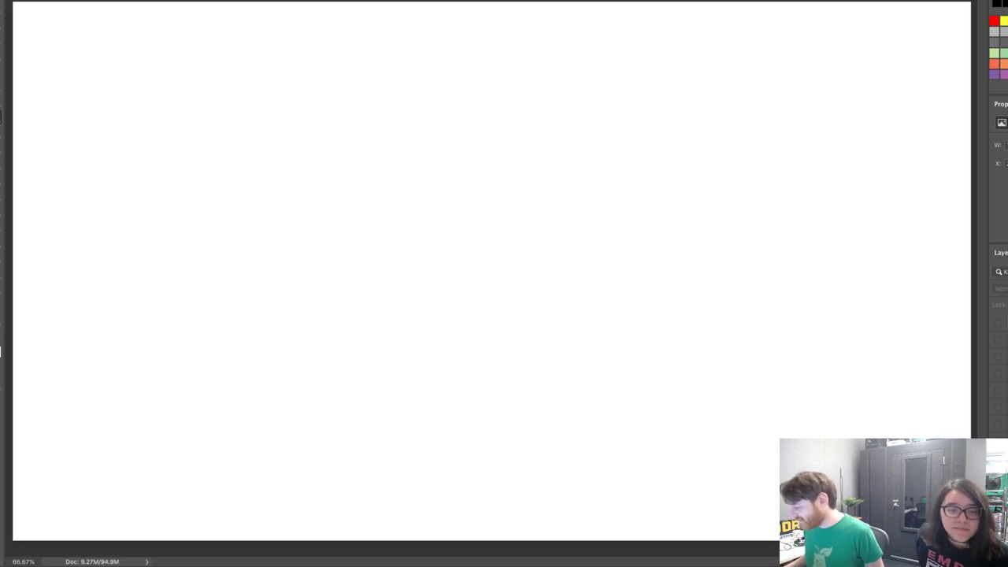
key("ctrl+shift+alt+n")
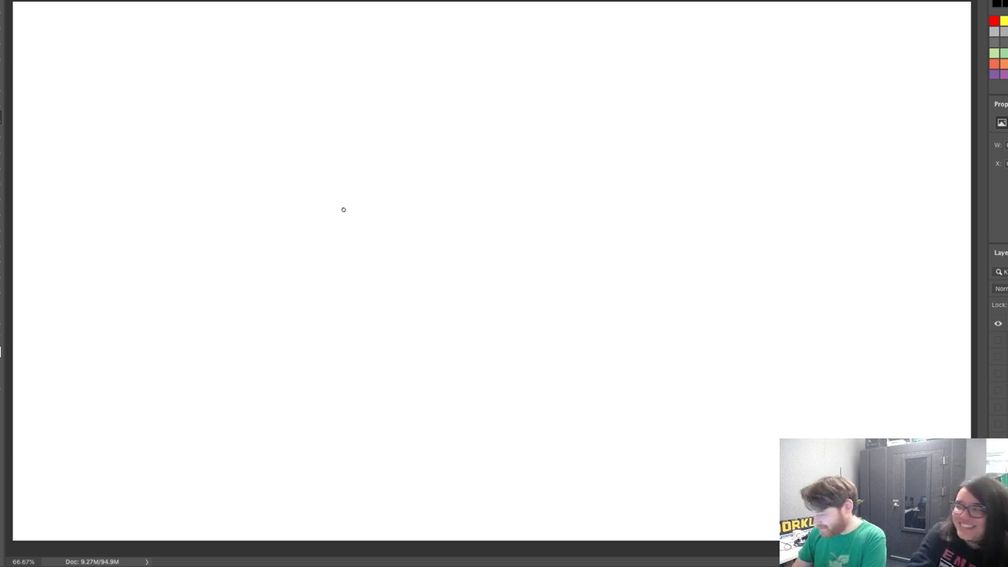
left_click_drag(364, 179, 416, 142)
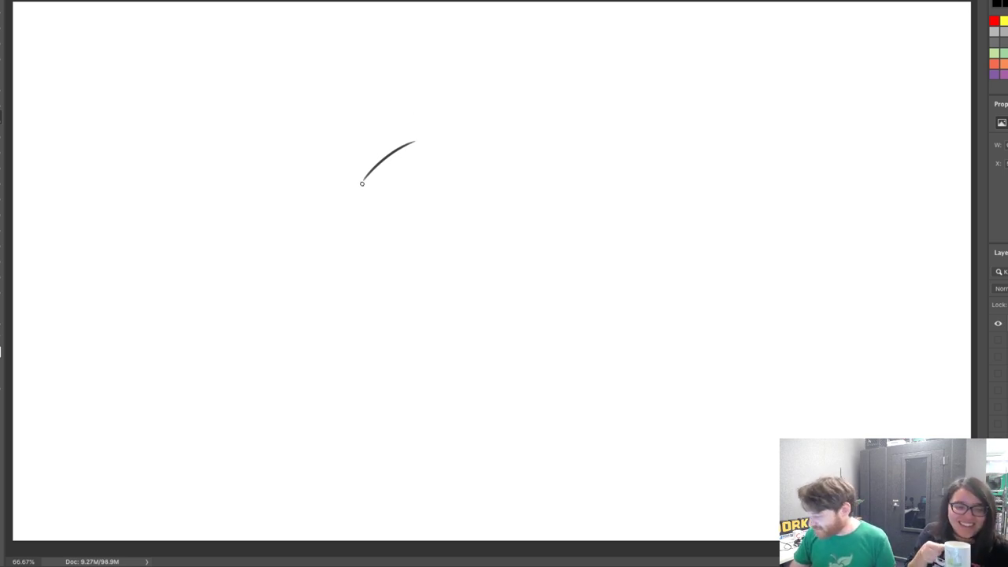
mouse_move(363, 180)
left_mouse_down()
mouse_move(459, 152)
mouse_move(429, 169)
mouse_move(488, 155)
left_mouse_up()
Shorten the back end of the mouth line and add a short, curved lower jaw line beneath it
key("ctrl+z")
key("ctrl+z")
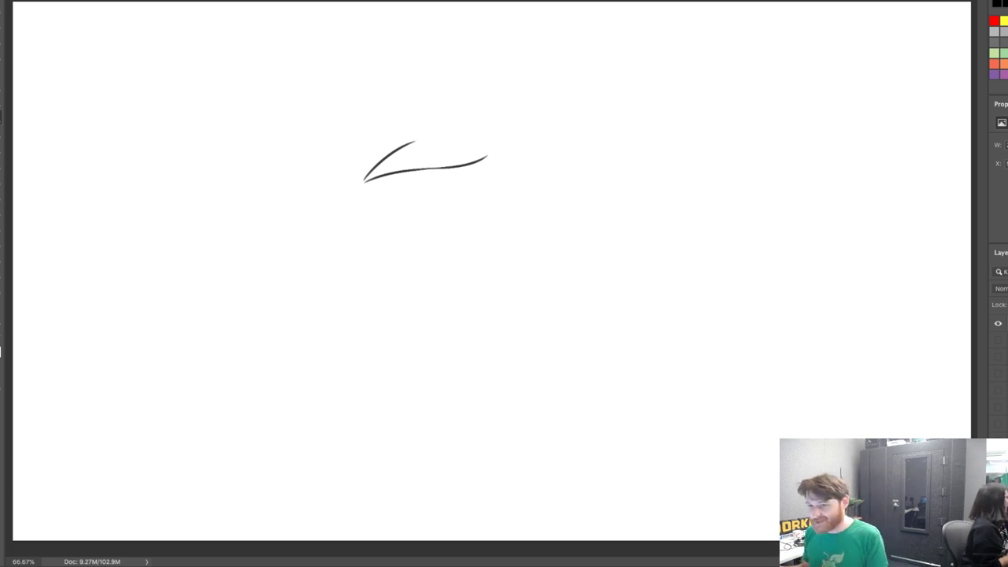
key("ctrl+z")
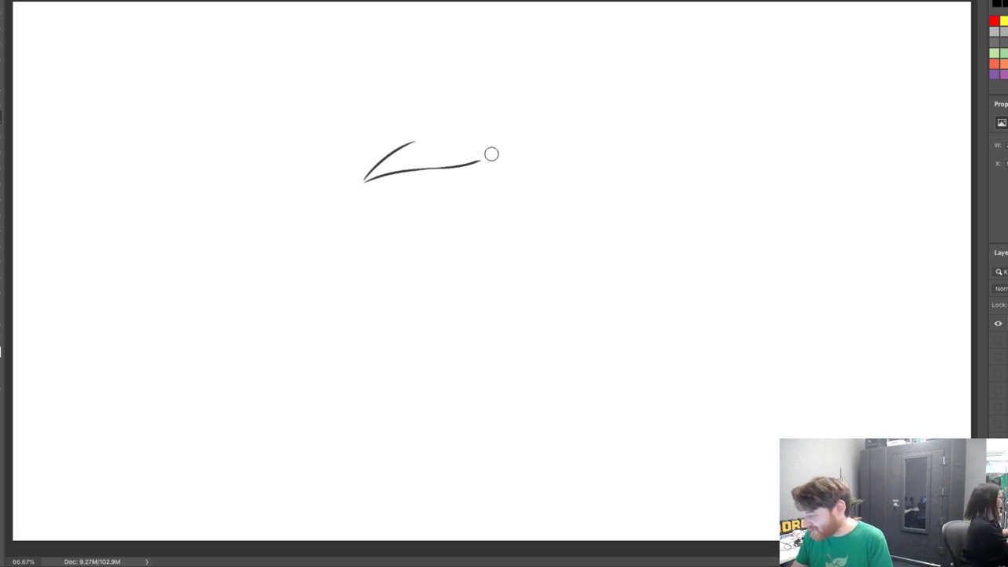
key("ctrl+z")
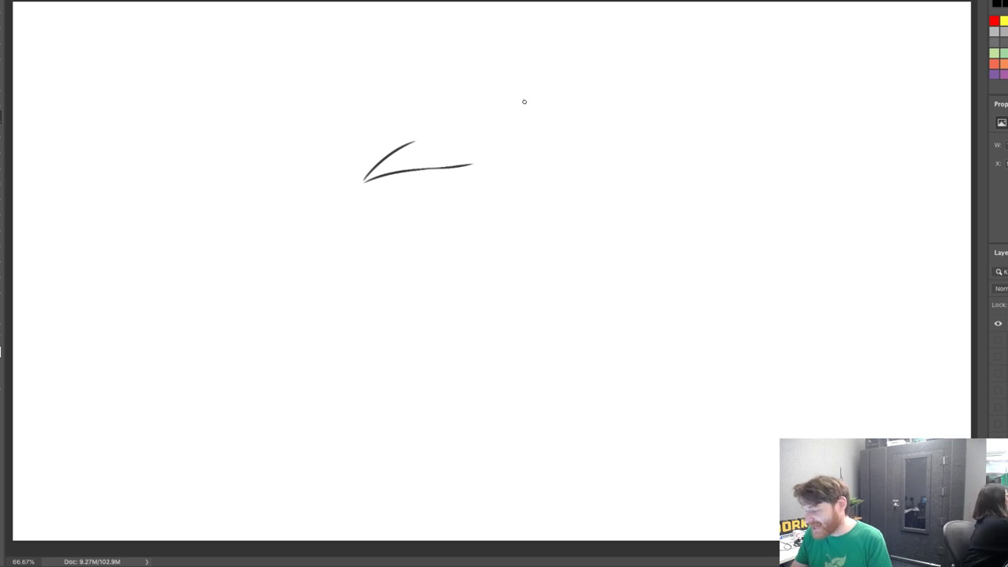
left_click_drag(387, 175, 444, 185)
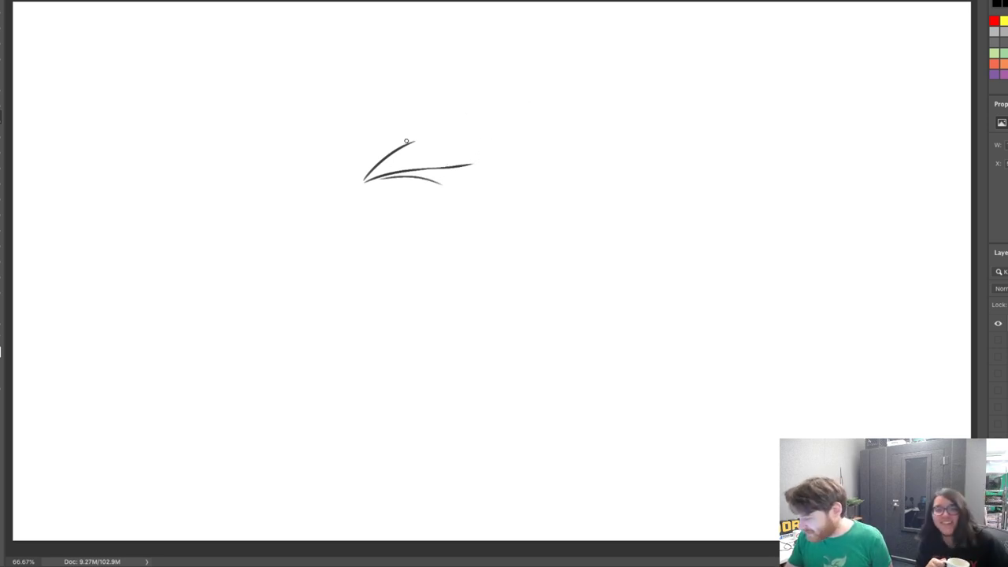
Draw a tall domed crest rising from the back of the beak's top line, curving over and partway down at the rear
left_click_drag(406, 141, 473, 73)
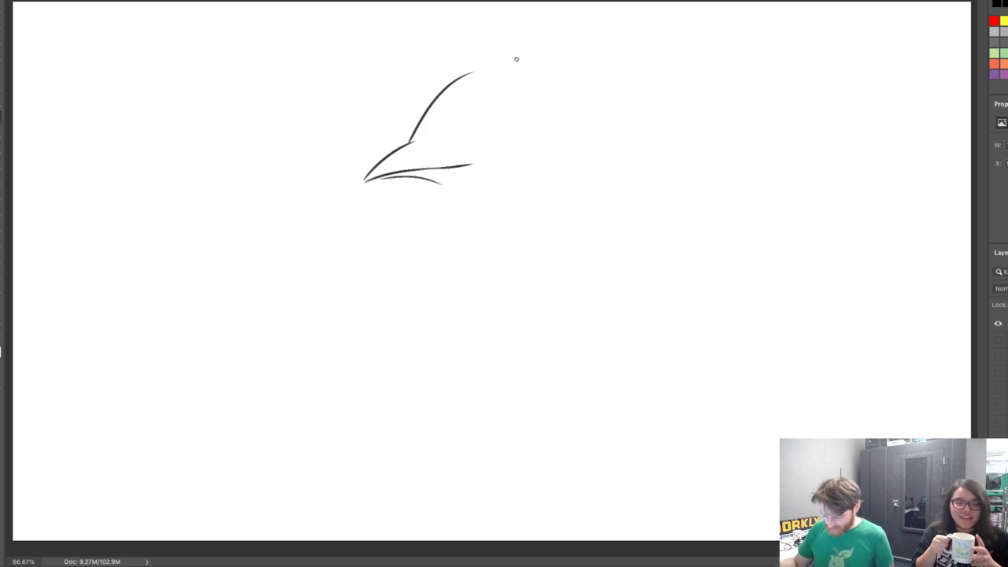
key("ctrl+z")
mouse_move(407, 140)
left_mouse_down()
mouse_move(439, 58)
mouse_move(491, 31)
left_mouse_up()
key("ctrl+z")
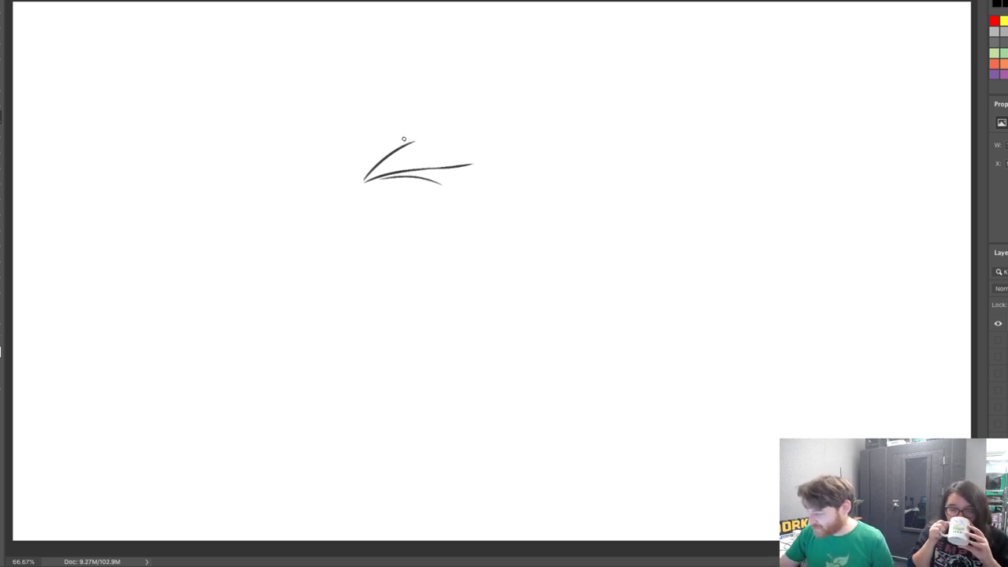
mouse_move(405, 139)
left_mouse_down()
mouse_move(420, 118)
mouse_move(540, 63)
mouse_move(537, 42)
mouse_move(511, 41)
mouse_move(536, 110)
left_mouse_up()
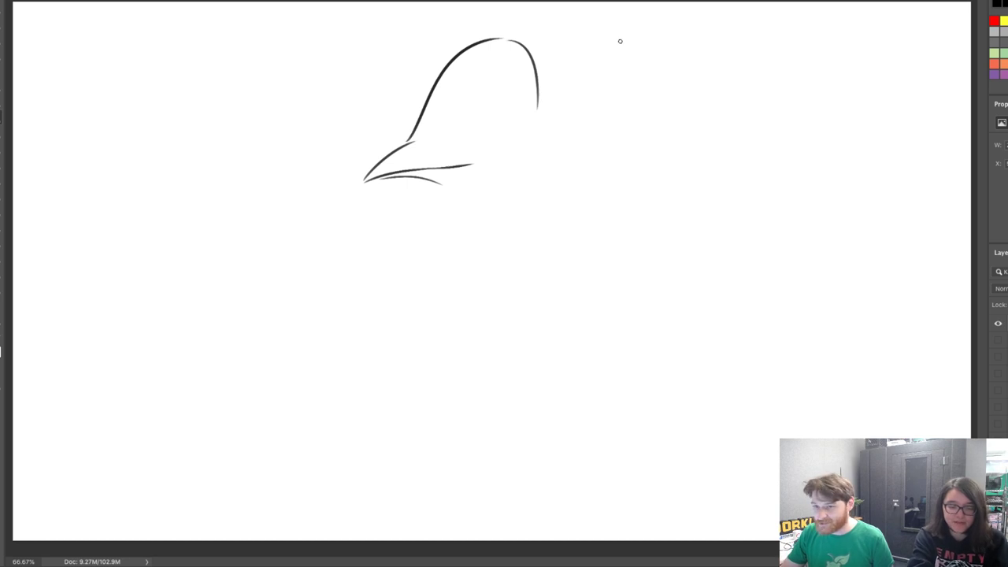
key("ctrl+z")
mouse_move(507, 38)
left_mouse_down()
mouse_move(537, 100)
mouse_move(534, 131)
left_mouse_up()
key("ctrl+z")
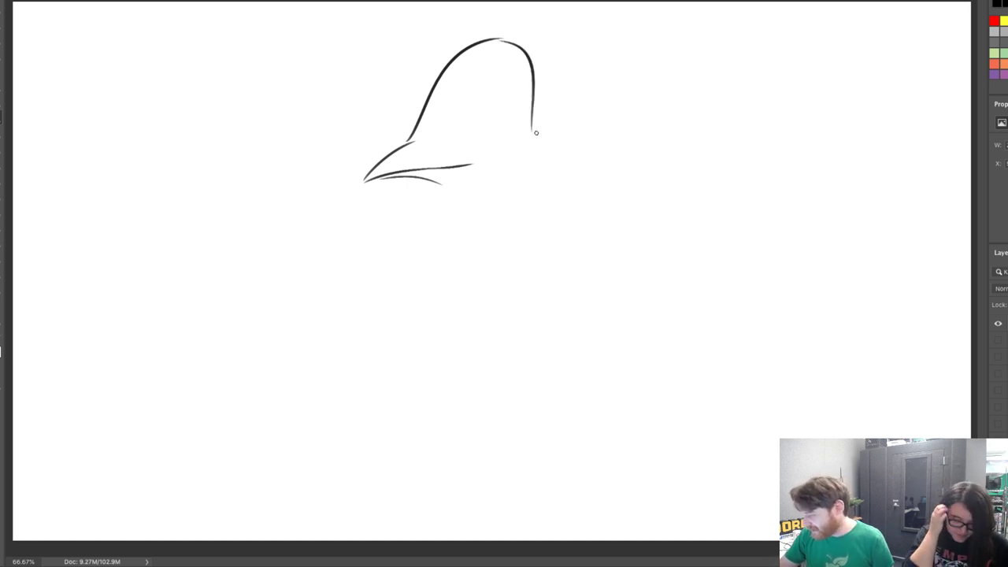
key("ctrl+z")
mouse_move(507, 38)
left_mouse_down()
mouse_move(534, 71)
mouse_move(537, 127)
left_mouse_up()
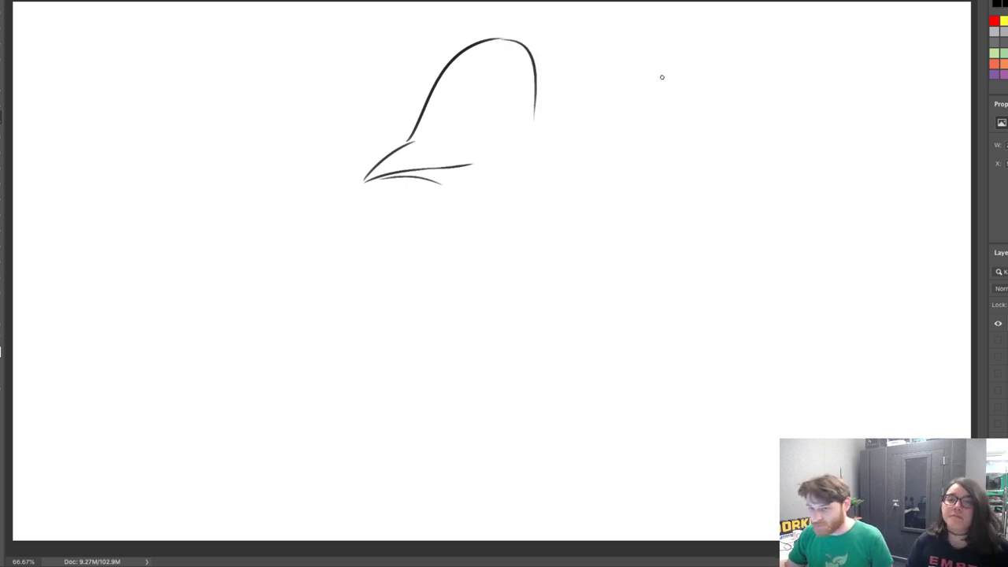
left_click_drag(431, 139, 506, 128)
key("ctrl+z")
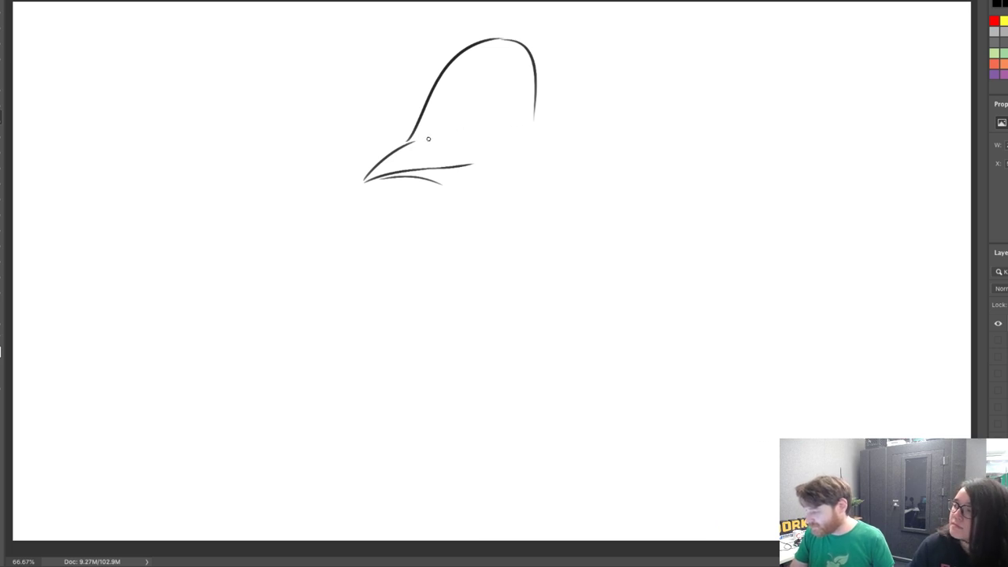
left_click_drag(429, 139, 501, 127)
key("ctrl+z")
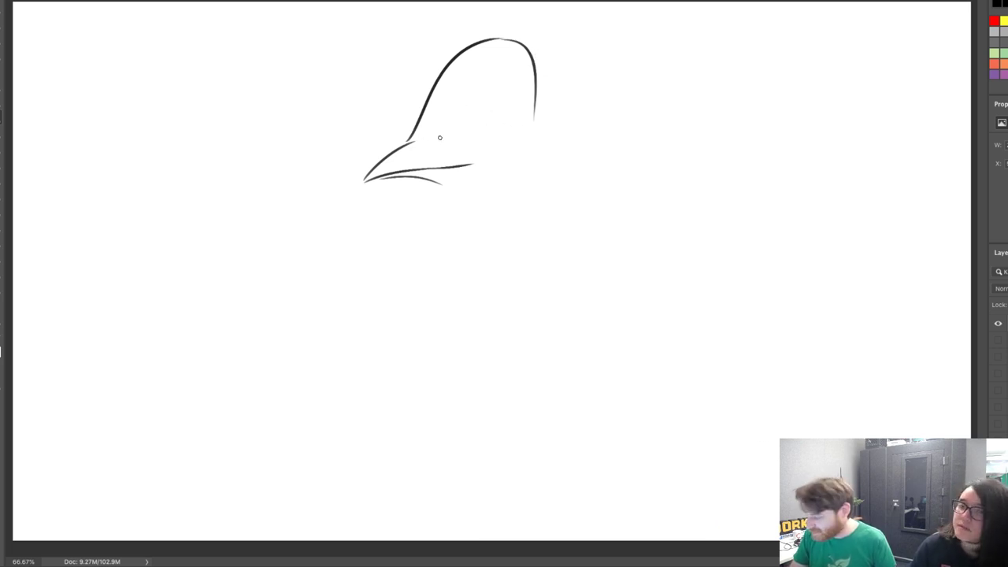
Draw a curved crease above the mouth's back end, a short nostril mark on the beak, and a round eye with a dark pupil
mouse_move(435, 140)
left_mouse_down()
mouse_move(479, 167)
mouse_move(476, 160)
left_mouse_up()
key("ctrl+z")
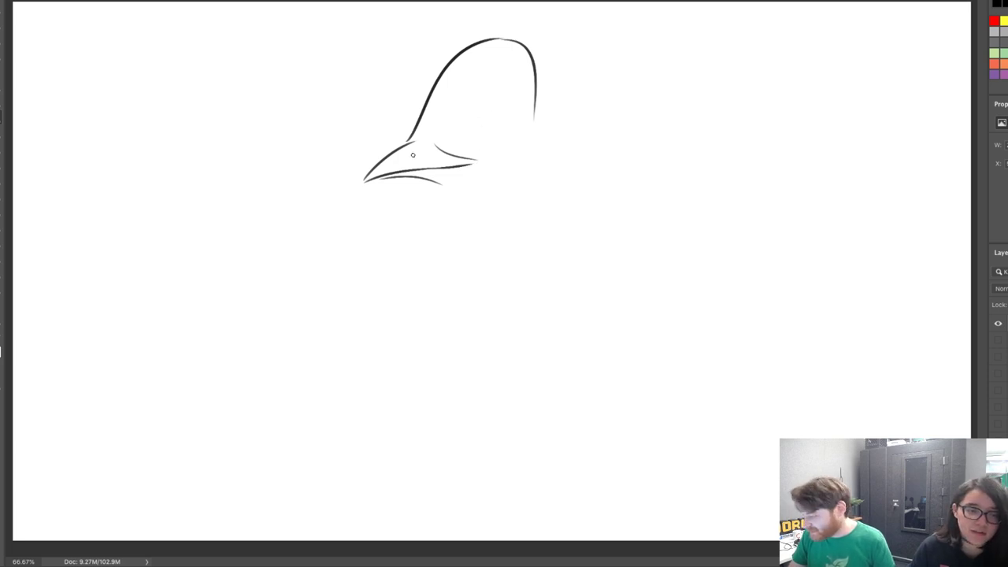
mouse_move(405, 157)
left_mouse_down()
mouse_move(425, 150)
mouse_move(425, 162)
mouse_move(427, 152)
mouse_move(465, 144)
left_mouse_up()
key("ctrl+z")
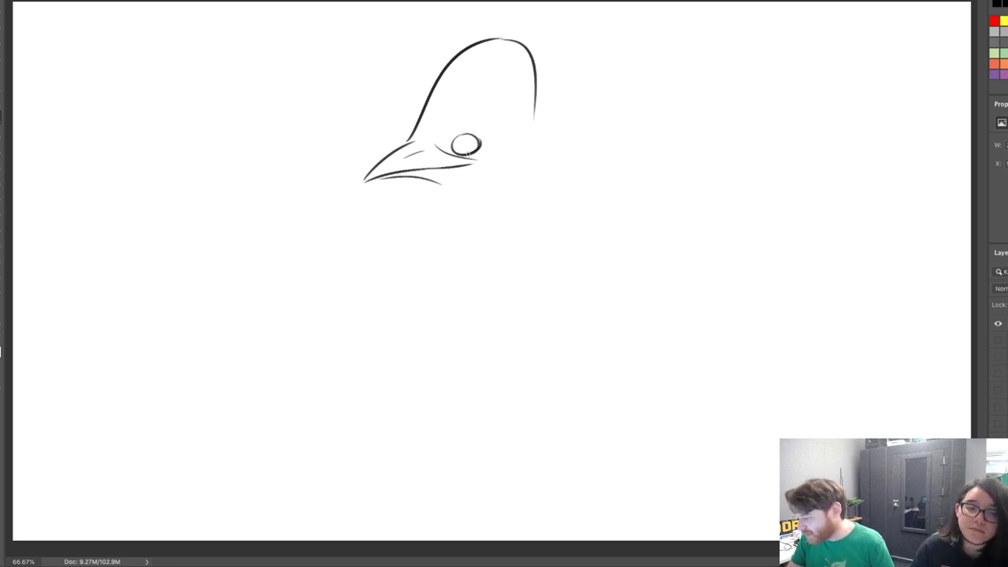
left_click_drag(467, 144, 466, 145)
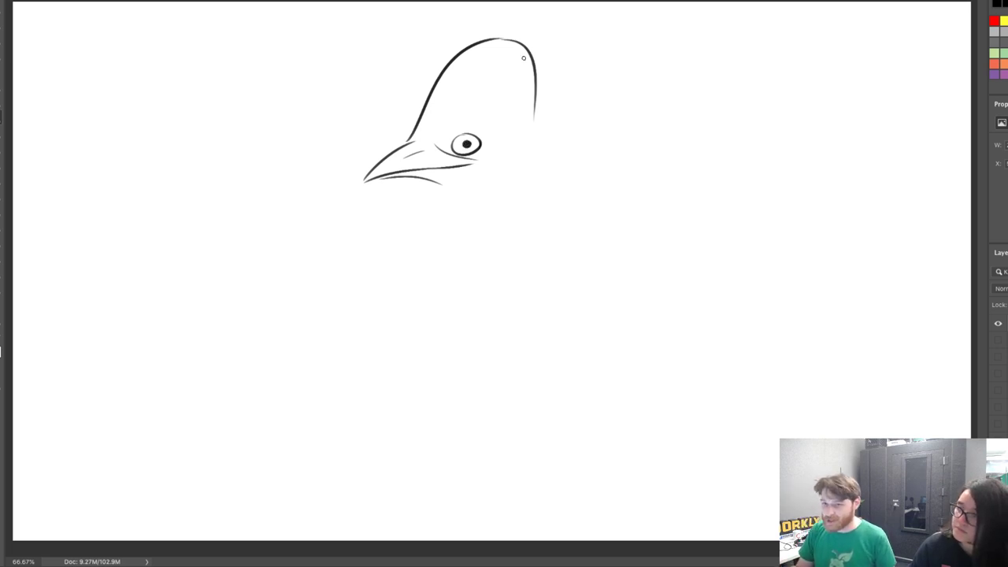
Extend the mouth line to a corner behind the eye and draw the jaw's rear edge curving up to meet it
mouse_move(463, 167)
left_mouse_down()
mouse_move(499, 154)
mouse_move(477, 169)
left_mouse_up()
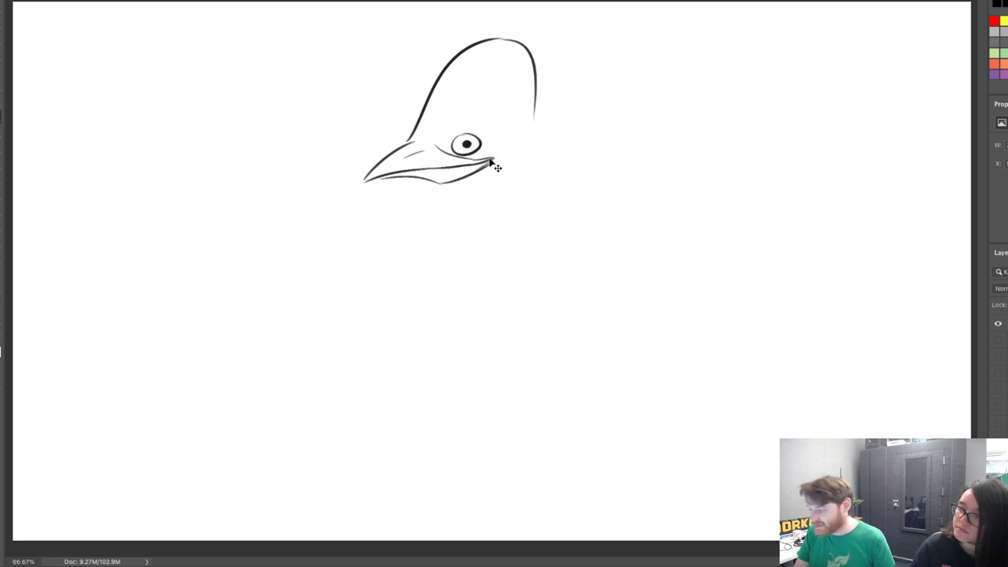
left_click_drag(443, 184, 493, 159)
key("ctrl+z")
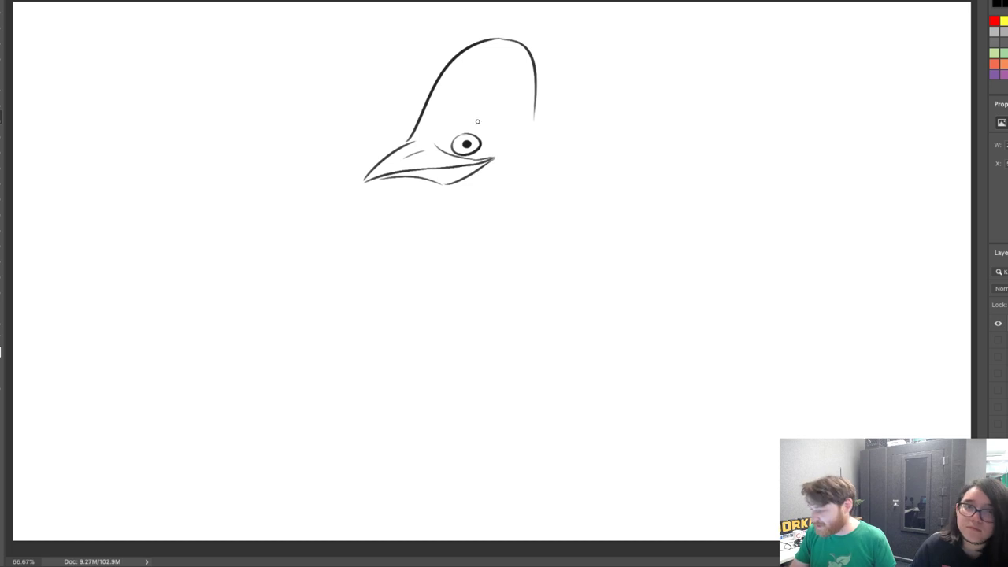
Close the crest with a gently curved base line above the eye, an inward-curving rear edge, and a rounded front corner
left_click_drag(432, 139, 507, 121)
key("ctrl+z")
mouse_move(424, 140)
left_mouse_down()
mouse_move(520, 126)
mouse_move(537, 74)
left_mouse_up()
key("ctrl+z")
key("ctrl+z")
key("ctrl+z")
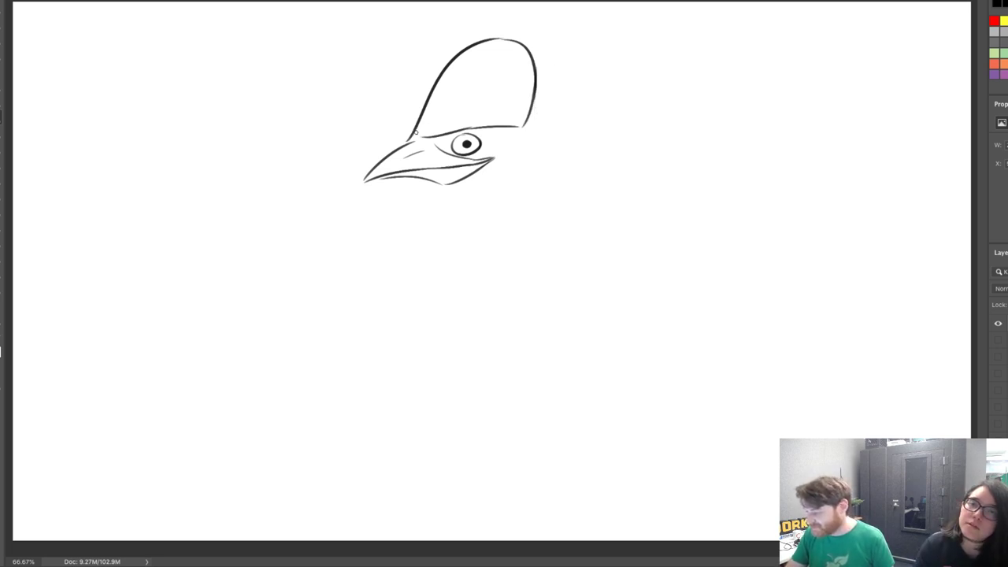
left_click_drag(417, 129, 435, 133)
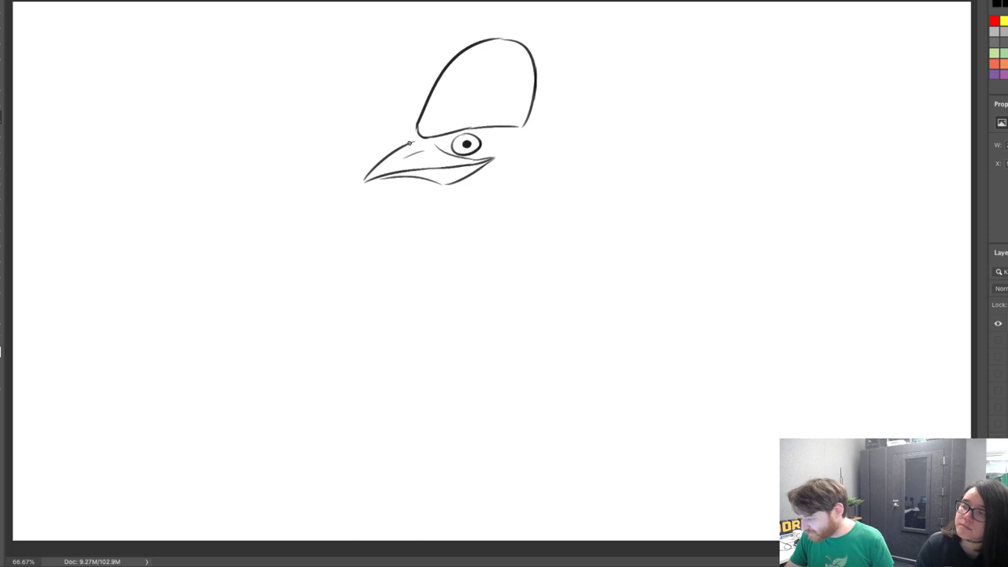
Join the beak's top line and the eye crease to the crest base, and curve the back of the head down from the crest
left_click_drag(431, 138, 448, 152)
key("ctrl+z")
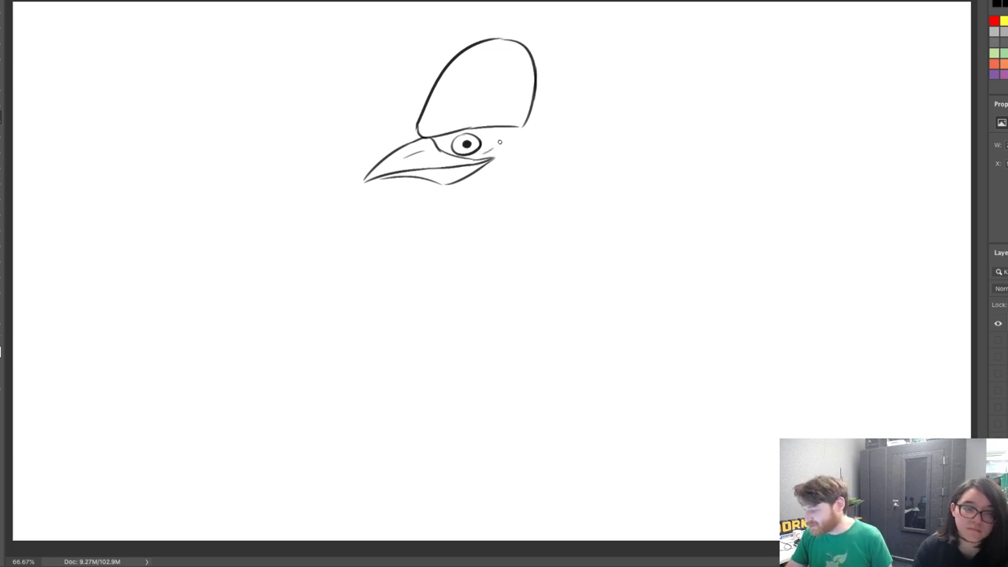
left_click_drag(523, 126, 532, 172)
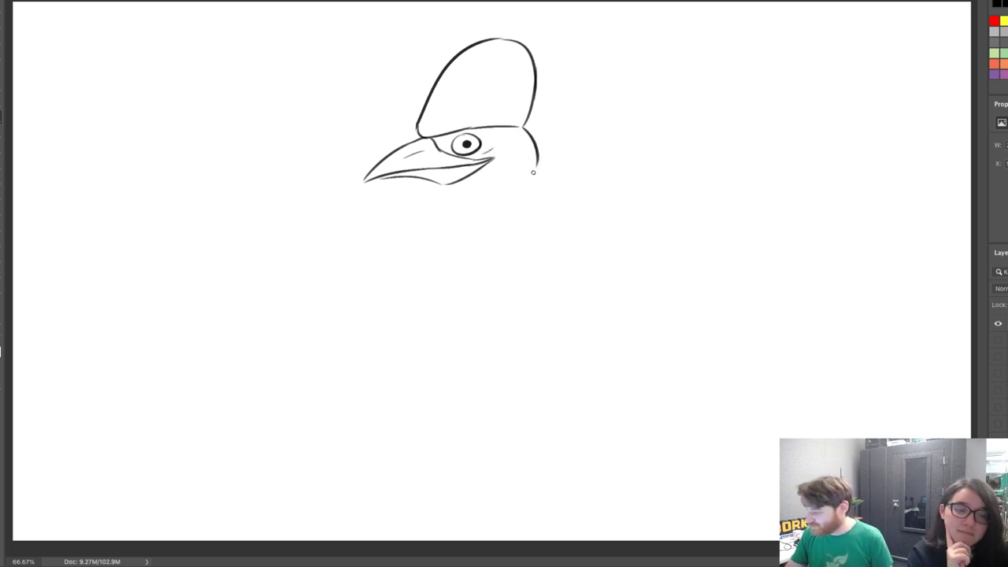
mouse_move(447, 188)
left_mouse_down()
mouse_move(480, 238)
mouse_move(497, 158)
left_mouse_up()
key("ctrl+z")
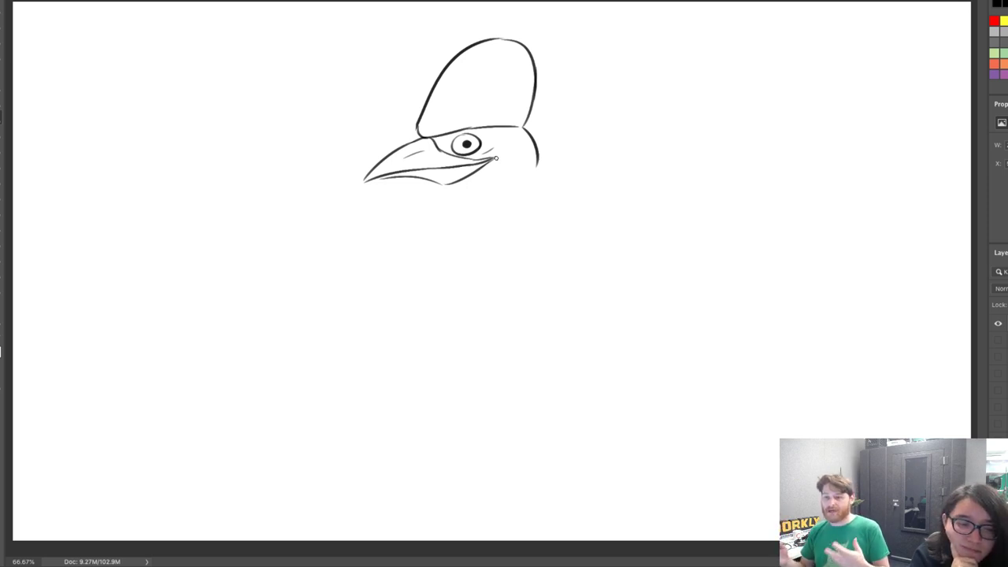
Draw short throat creases beneath the jaw and a long, curved front neck line sweeping down from them
left_click_drag(448, 184, 464, 228)
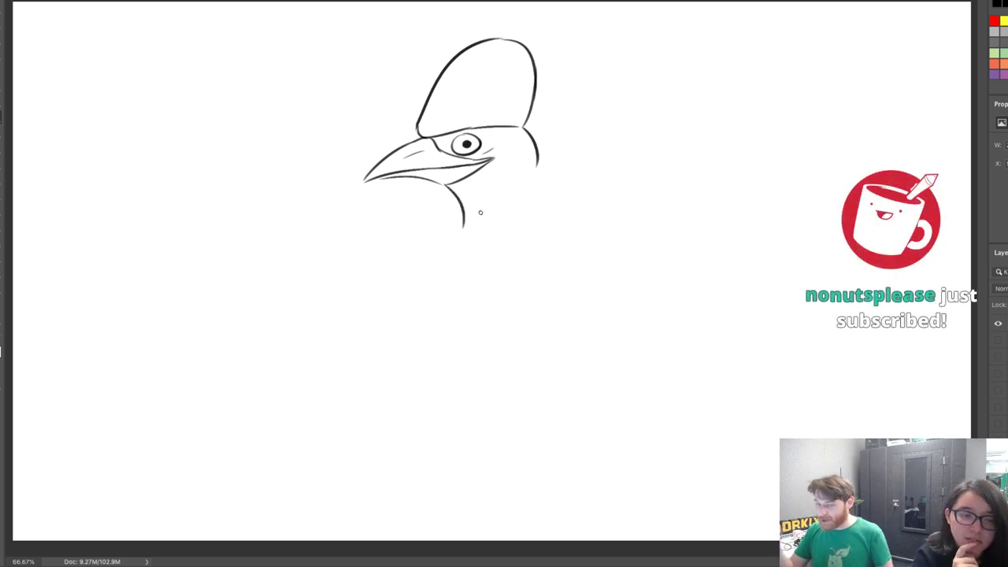
key("ctrl+z")
mouse_move(445, 189)
left_mouse_down()
mouse_move(471, 199)
mouse_move(449, 253)
left_mouse_up()
key("ctrl+z")
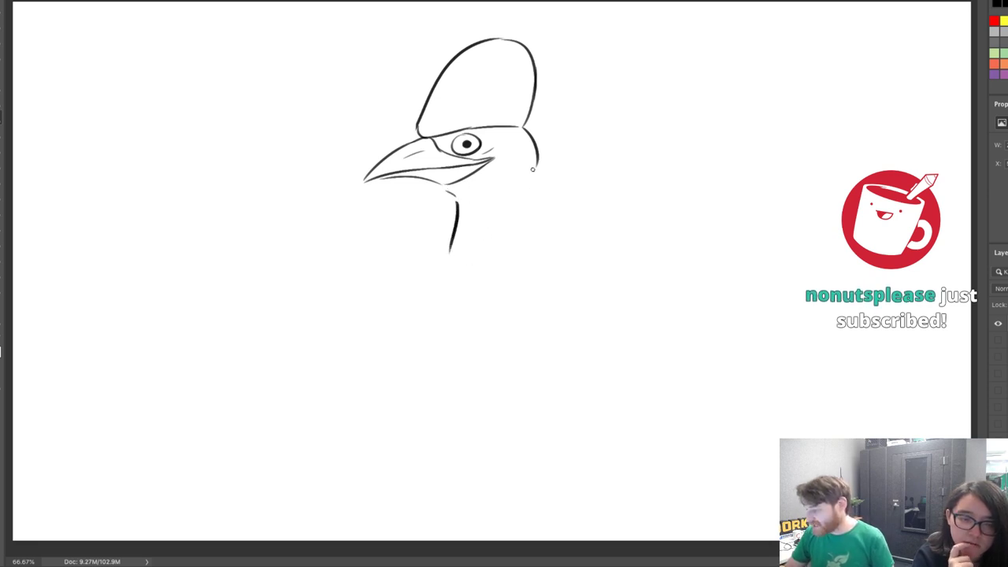
key("ctrl+z")
mouse_move(457, 198)
left_mouse_down()
mouse_move(471, 206)
mouse_move(455, 257)
left_mouse_up()
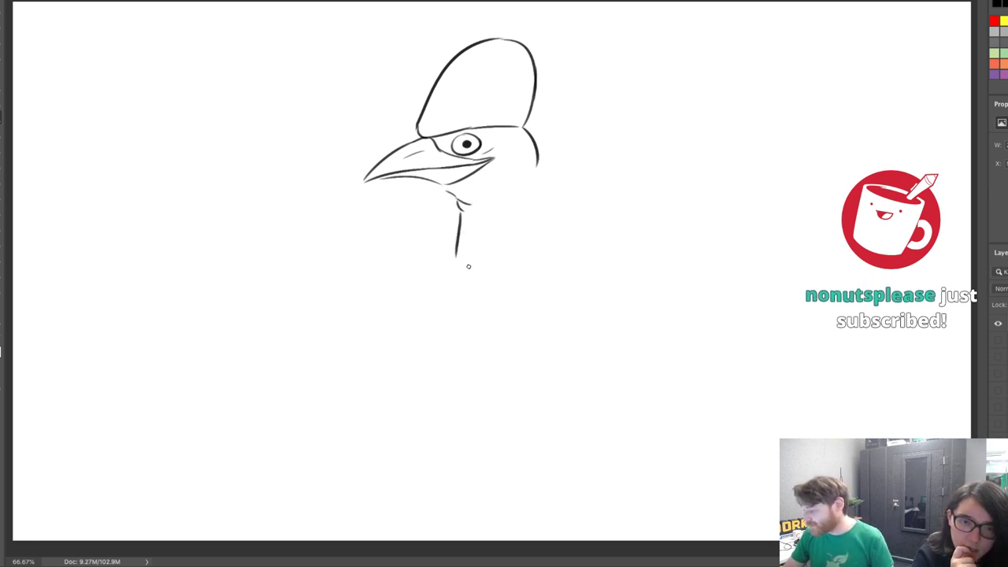
key("ctrl+z")
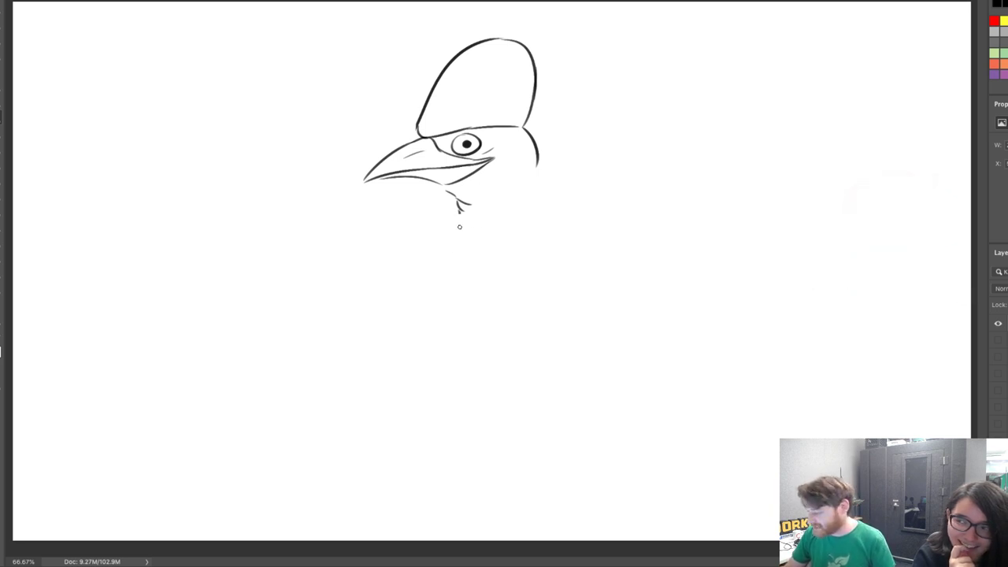
left_click_drag(461, 213, 450, 285)
key("ctrl+z")
left_click_drag(460, 206, 438, 291)
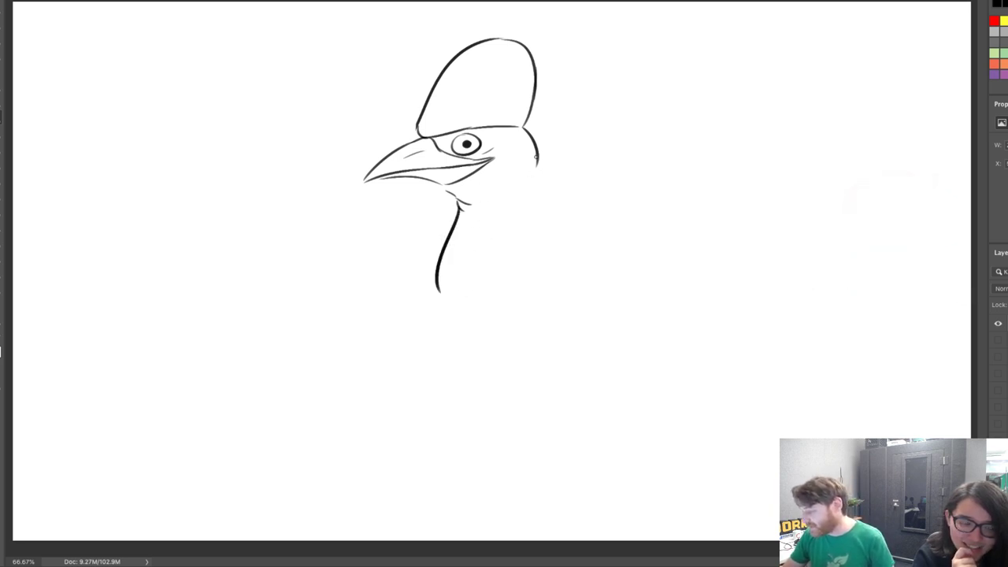
Extend the back-of-head curve down toward the neck and add thin shading strokes inside the crest's lower front and upper rear
key("ctrl+z")
mouse_move(537, 156)
left_mouse_down()
mouse_move(523, 230)
mouse_move(523, 216)
left_mouse_up()
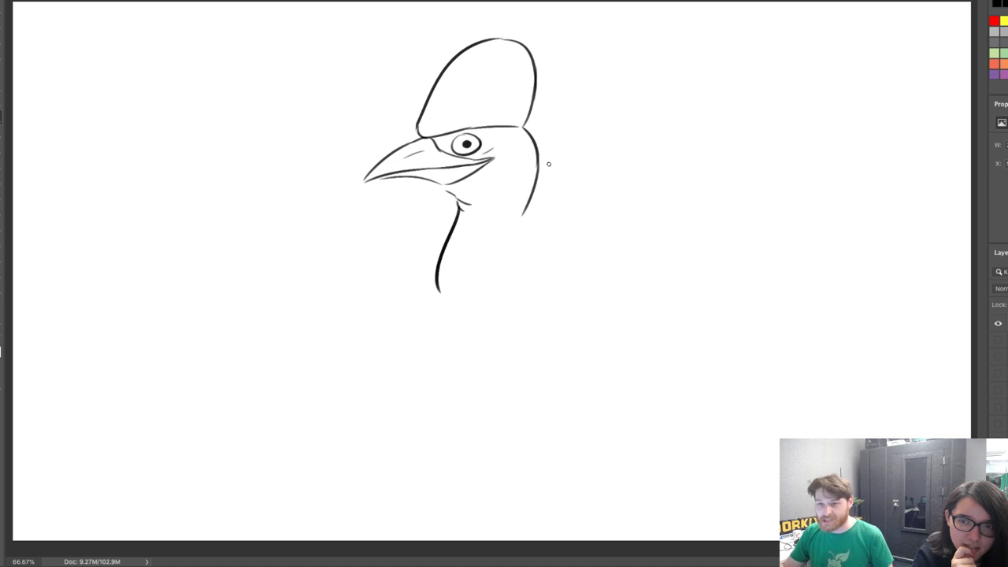
mouse_move(423, 129)
left_mouse_down()
mouse_move(458, 89)
mouse_move(440, 116)
left_mouse_up()
key("ctrl+z")
left_click_drag(520, 53, 529, 82)
key("ctrl+z")
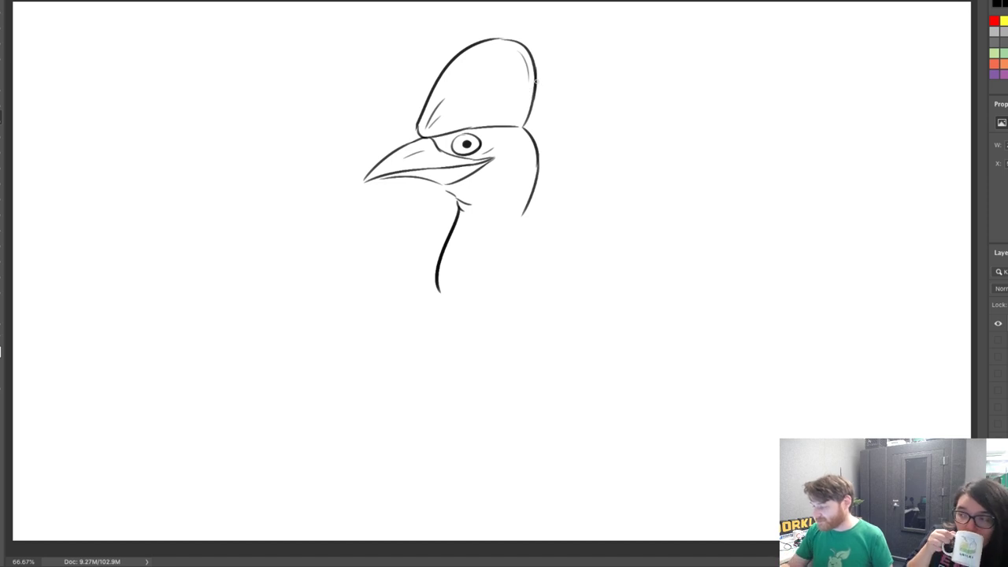
Reinforce the beak tip and lower edge, connect the jaw to the throat, and add small bumps on the cheek
left_click_drag(370, 182, 395, 177)
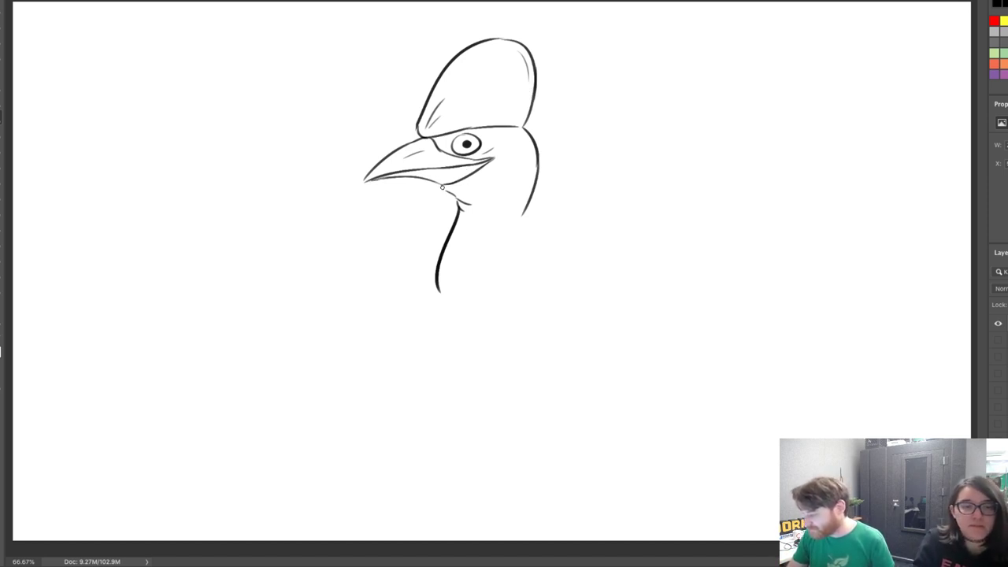
left_click_drag(442, 186, 454, 195)
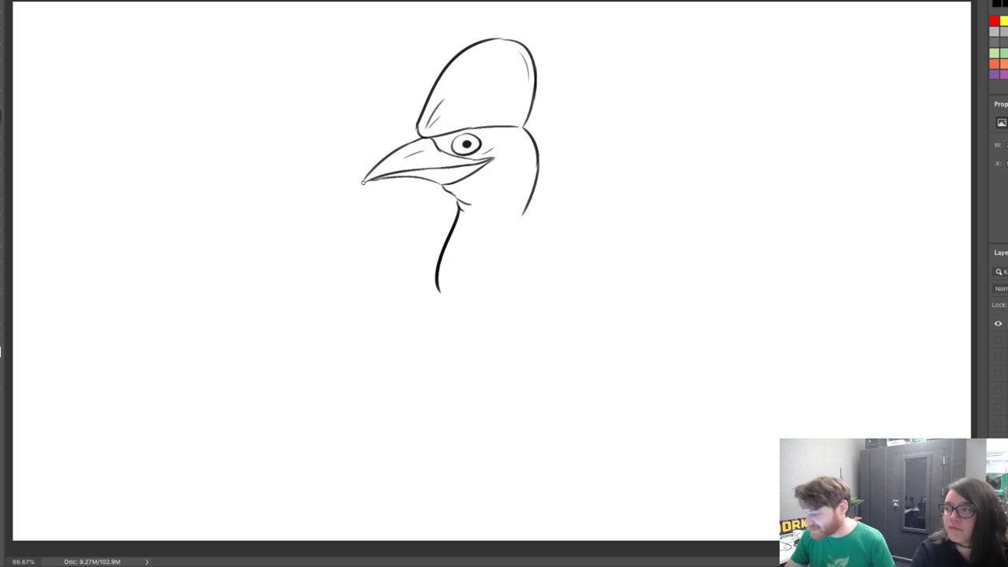
left_click_drag(363, 182, 386, 167)
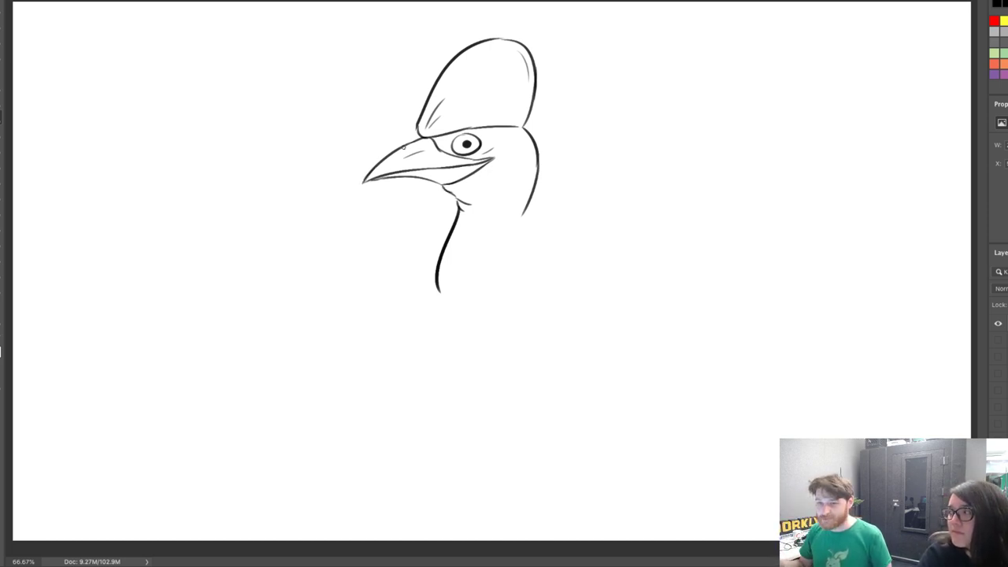
left_click_drag(512, 168, 519, 184)
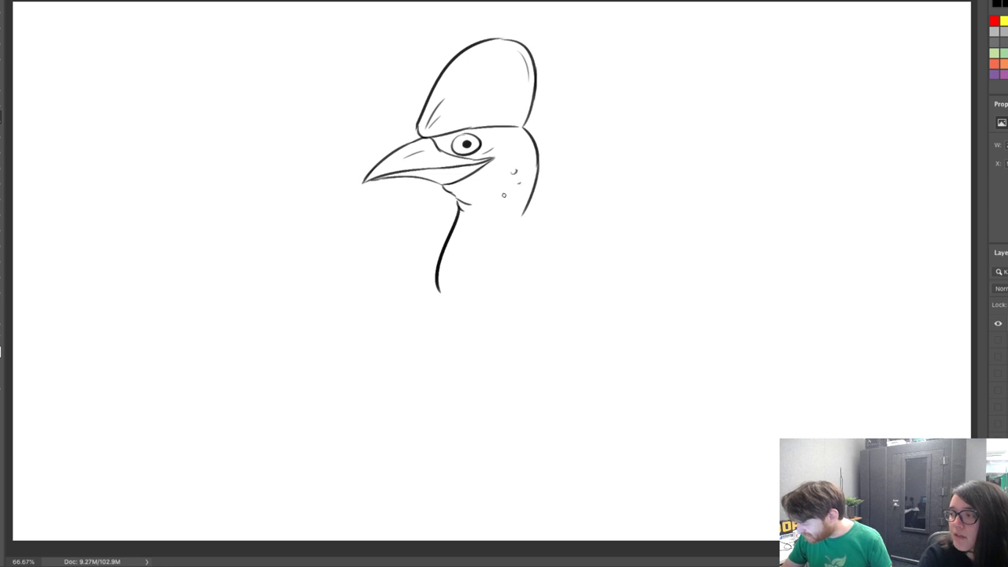
Move the bird's head drawing toward the left side of the canvas, leaving room for the body
key("v")
left_click_drag(538, 140, 347, 137)
key("b")
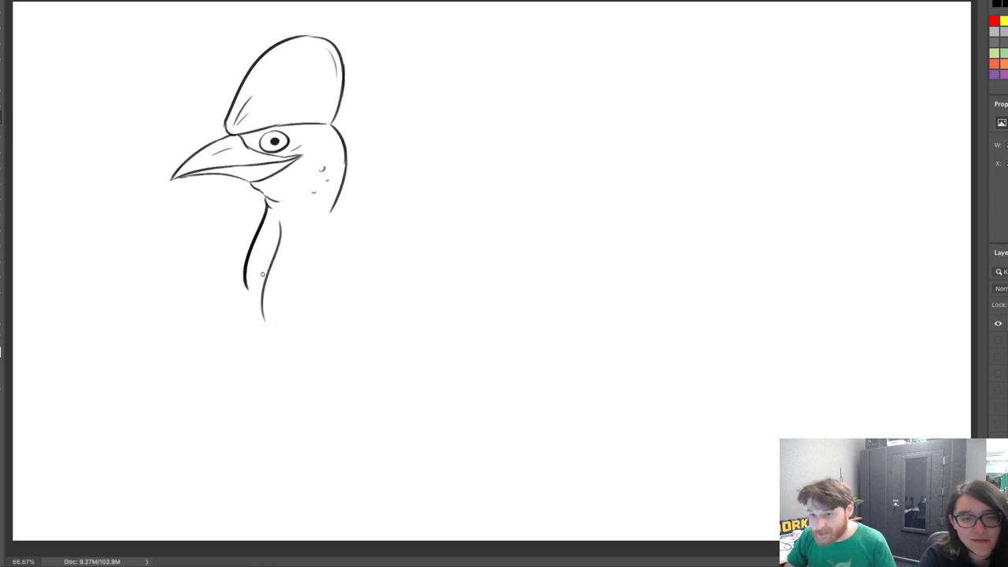
Draw a long, narrow wattle with a rounded lower end hanging beneath the throat, behind the front neck line
mouse_move(269, 277)
left_mouse_down()
mouse_move(266, 333)
mouse_move(284, 330)
mouse_move(283, 305)
mouse_move(268, 334)
mouse_move(280, 253)
left_mouse_up()
key("ctrl+z")
key("ctrl+z")
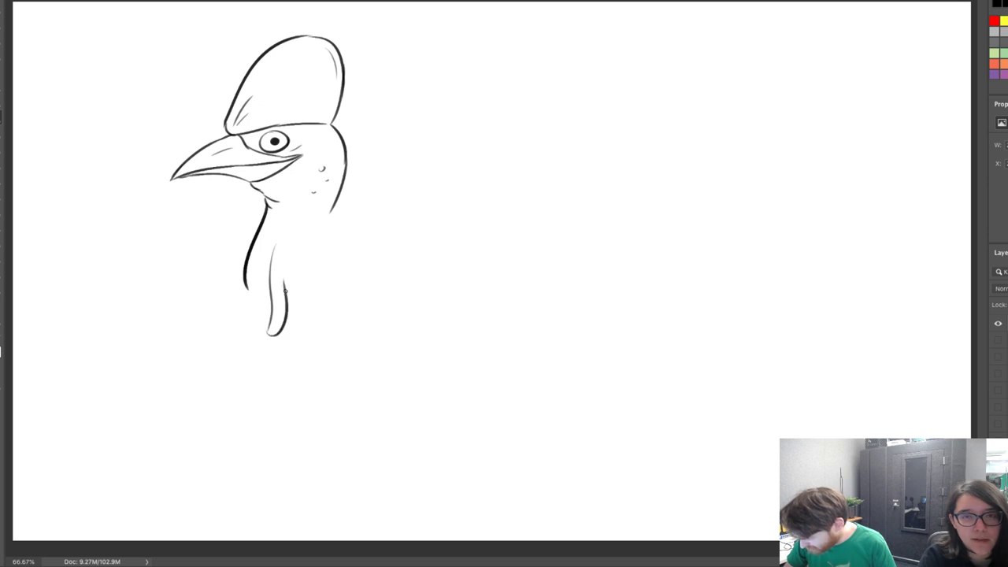
left_click_drag(285, 292, 280, 235)
key("ctrl+z")
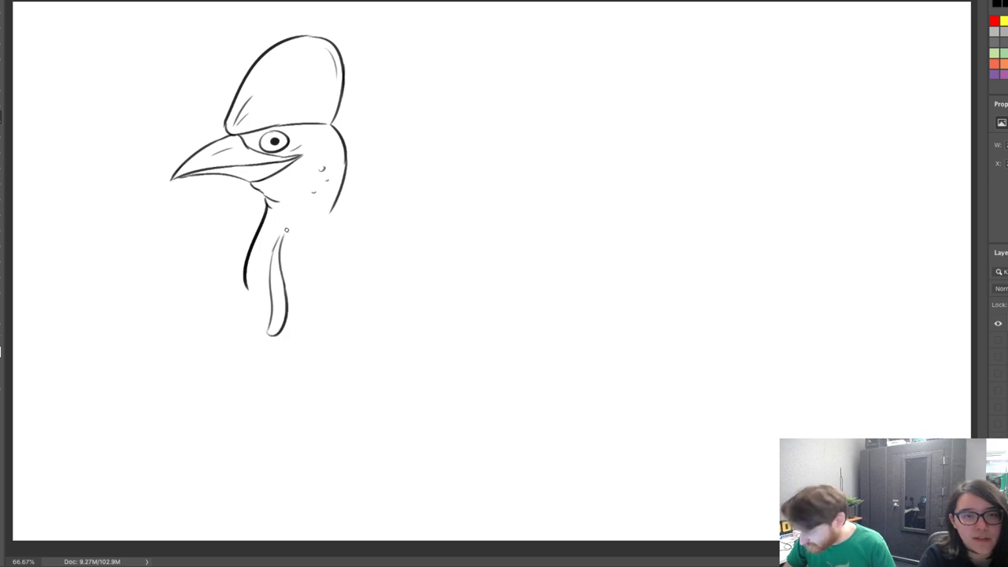
key("ctrl+z")
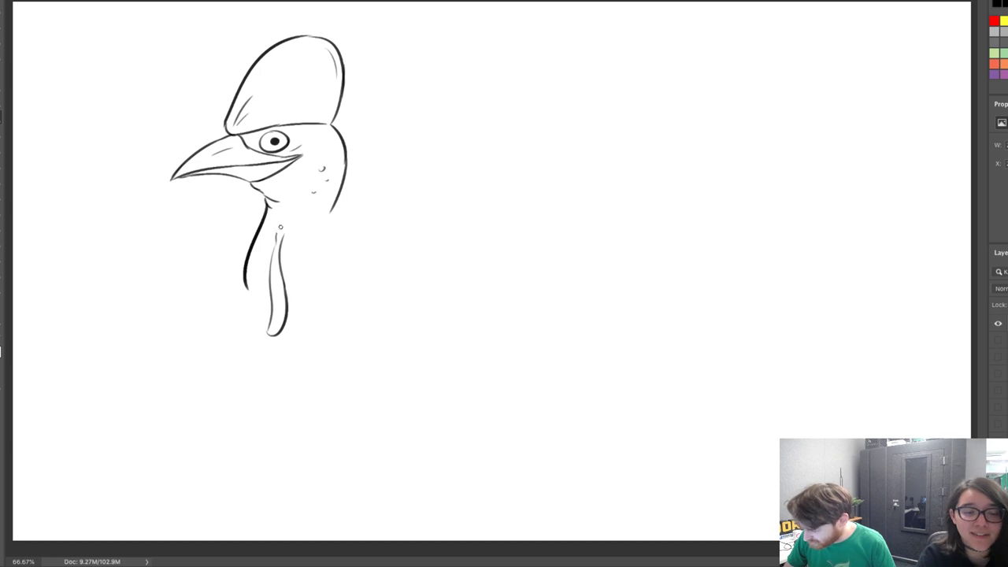
Add bumpy folds above the long wattle and draw a small, rounded wattle hanging from the rear neck line
left_click_drag(277, 234, 290, 228)
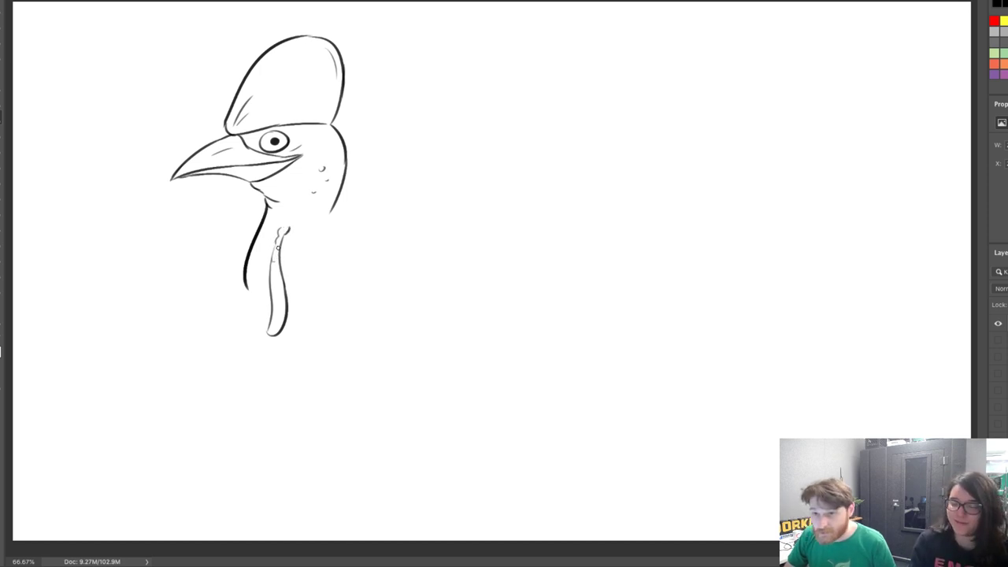
mouse_move(282, 229)
left_mouse_down()
mouse_move(333, 210)
mouse_move(329, 256)
mouse_move(332, 226)
left_mouse_up()
key("ctrl+z")
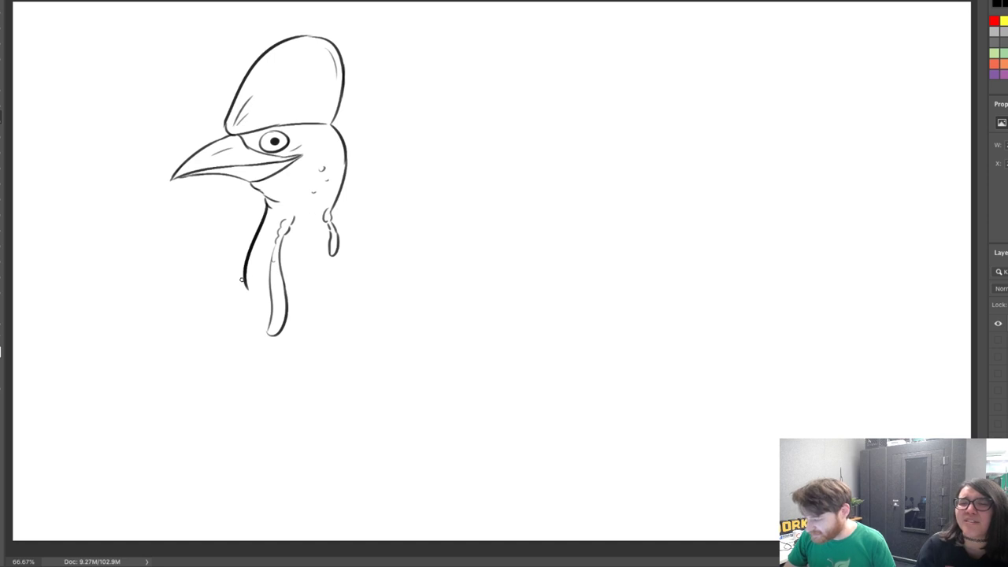
Draw bumpy folds and a rounded teardrop wattle hanging from the lower end of the front neck line
mouse_move(243, 282)
left_mouse_down()
mouse_move(244, 328)
mouse_move(243, 318)
mouse_move(264, 361)
left_mouse_up()
key("ctrl+z")
key("ctrl+z")
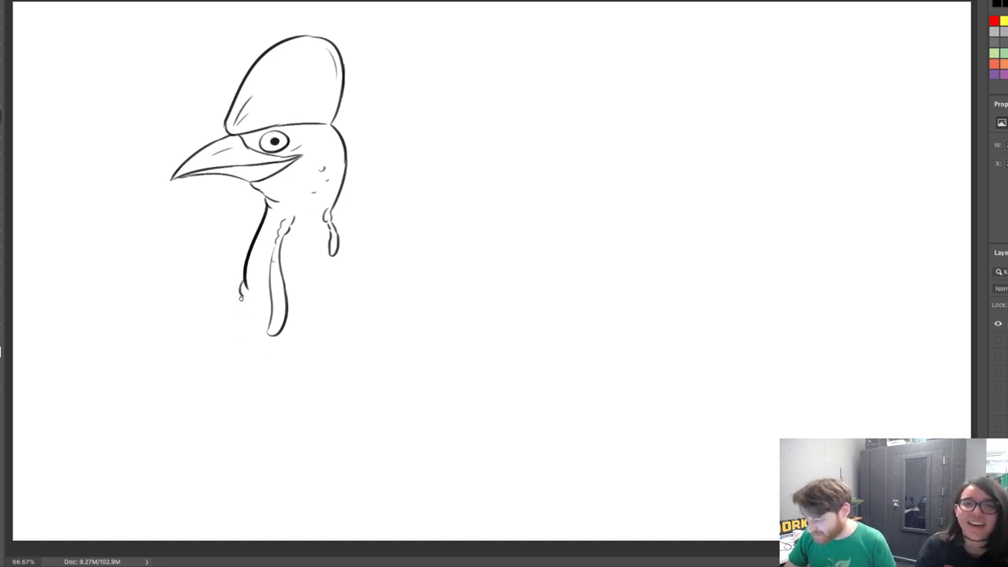
mouse_move(243, 297)
left_mouse_down()
mouse_move(249, 354)
mouse_move(248, 316)
left_mouse_up()
key("ctrl+z")
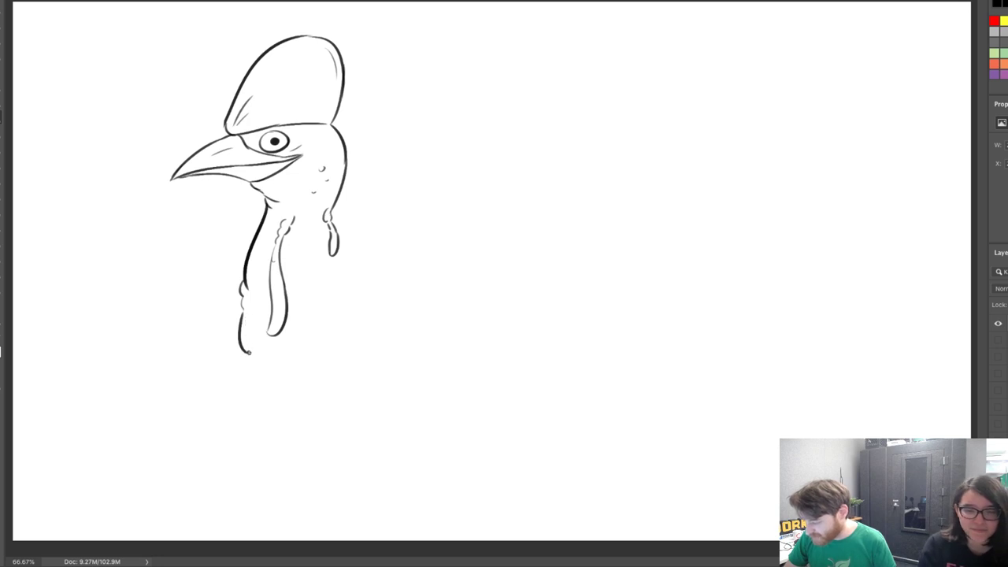
left_click_drag(249, 353, 249, 304)
left_click_drag(250, 297, 248, 299)
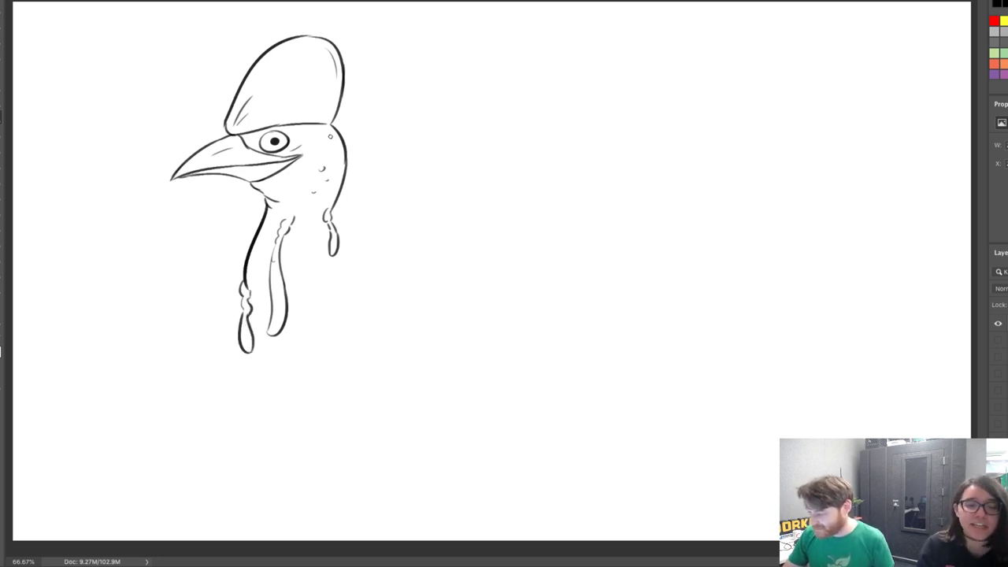
left_click_drag(332, 139, 339, 169)
key("ctrl+z")
key("ctrl+z")
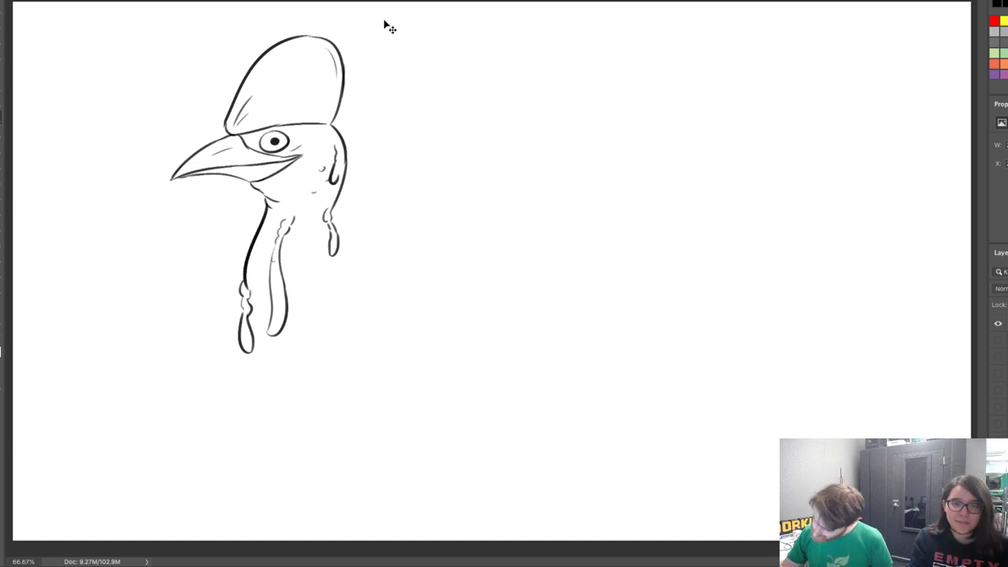
key("ctrl+z")
key("ctrl+z")
key("ctrl+z")
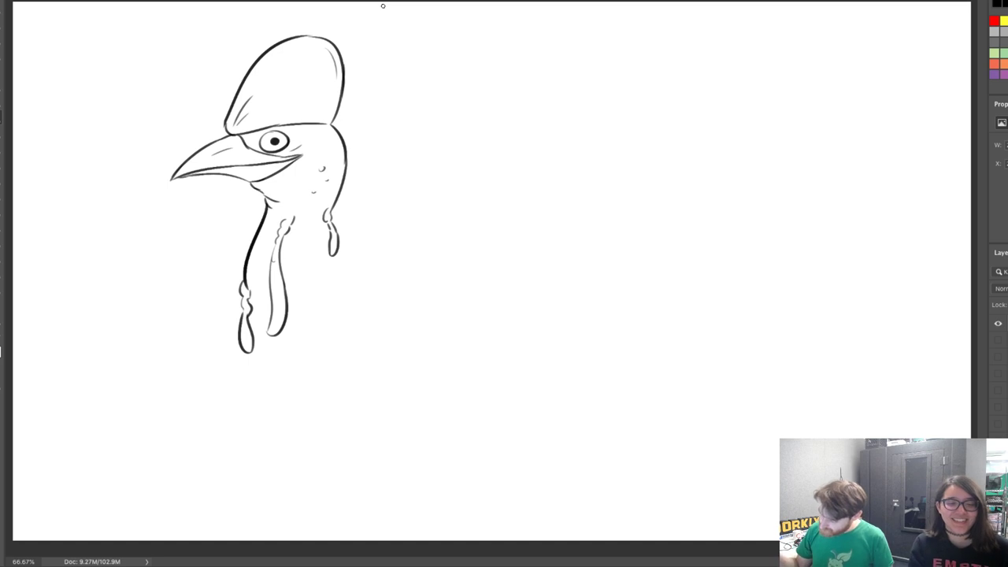
Draw the bird's back as a long curve rising from the rear wattle over a hump and sloping down toward the tail
left_click_drag(339, 252, 371, 236)
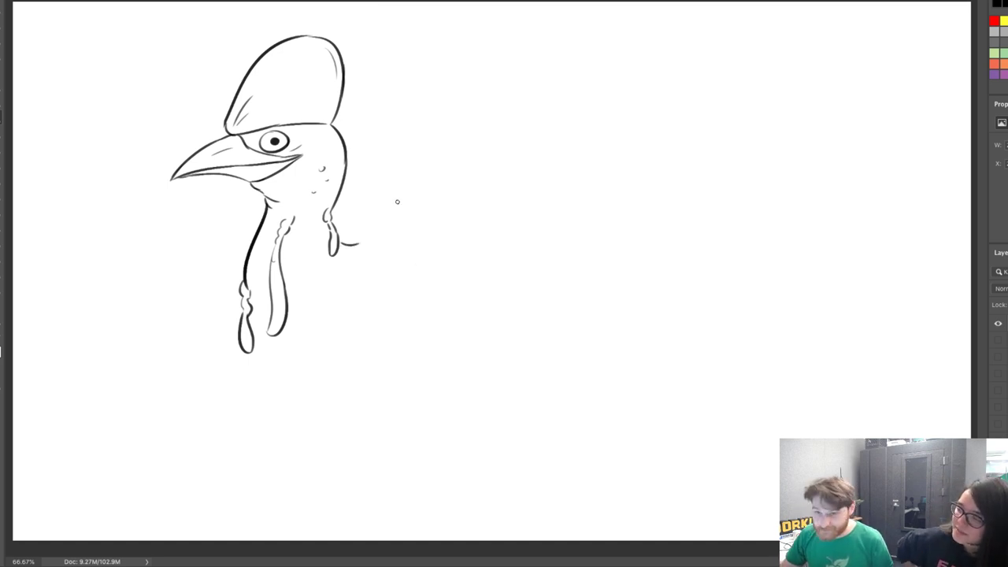
key("ctrl+z")
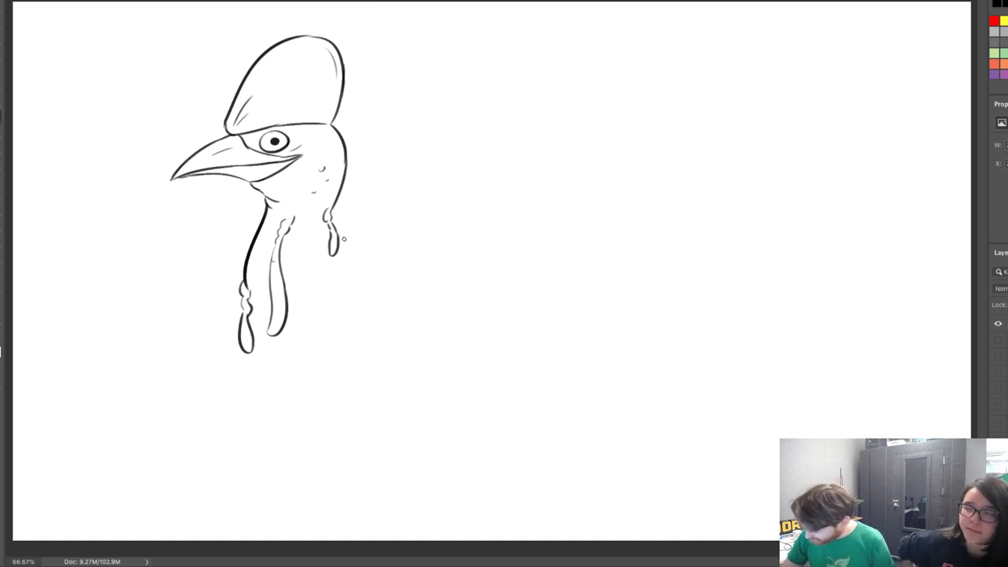
left_click_drag(341, 241, 484, 165)
key("ctrl+z")
left_click_drag(339, 244, 500, 135)
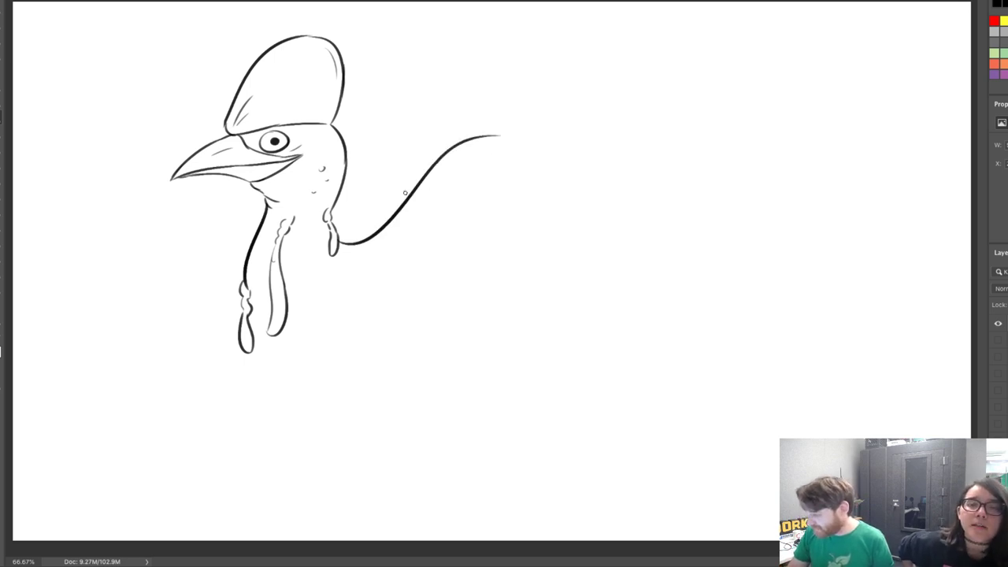
key("ctrl+z")
mouse_move(340, 242)
left_mouse_down()
mouse_move(558, 137)
mouse_move(761, 308)
left_mouse_up()
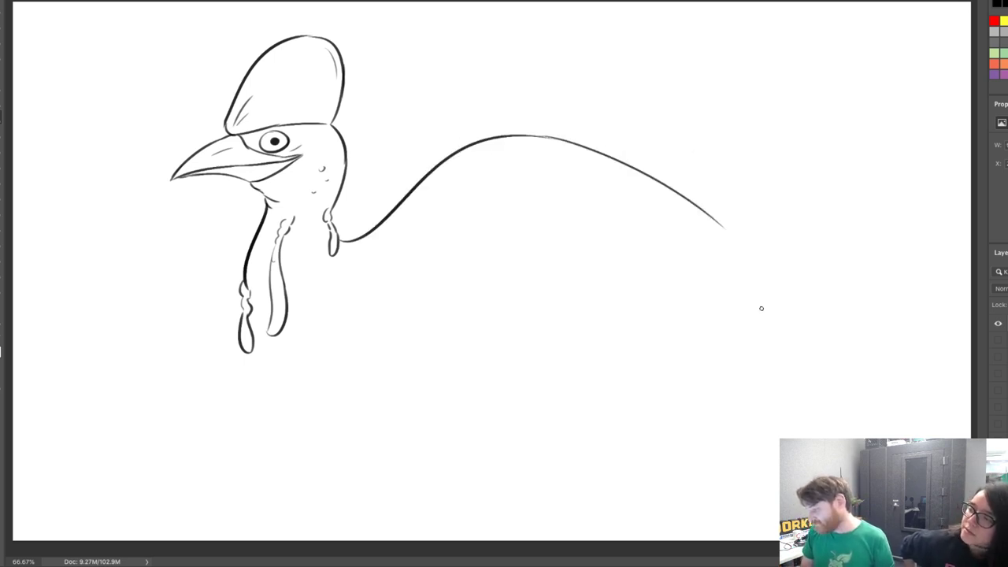
key("ctrl+z")
left_click_drag(552, 124, 822, 307)
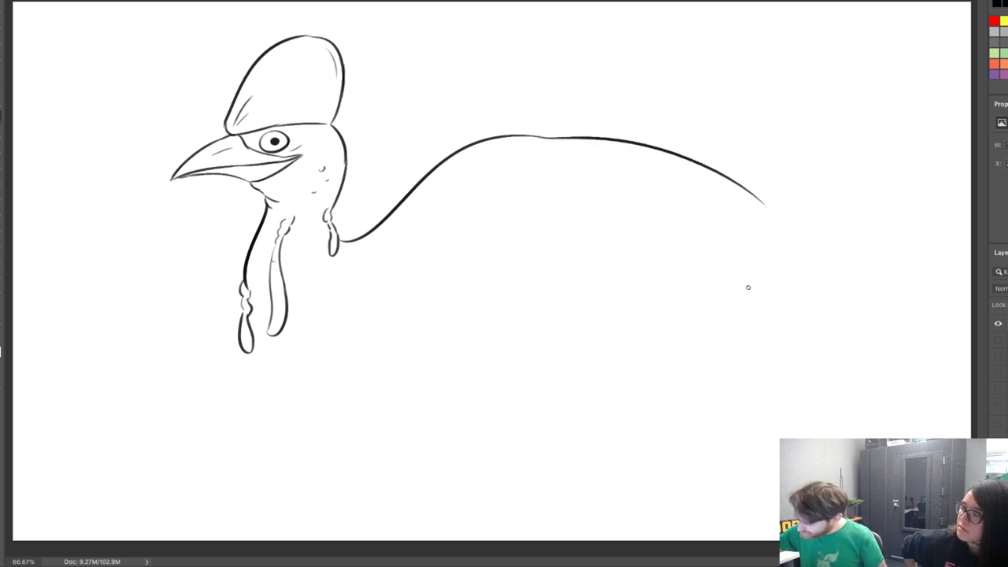
Erase the front part of the back's hump, redraw it as a smoother curve, and clean up the overlapping line ends
mouse_move(518, 132)
left_mouse_down()
mouse_move(441, 154)
mouse_move(528, 126)
left_mouse_up()
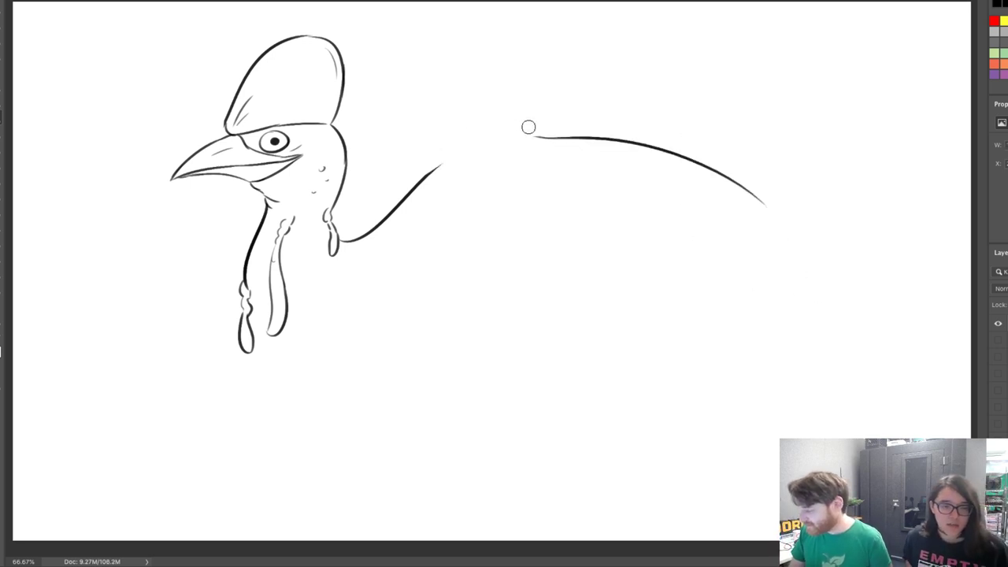
left_click_drag(439, 168, 525, 142)
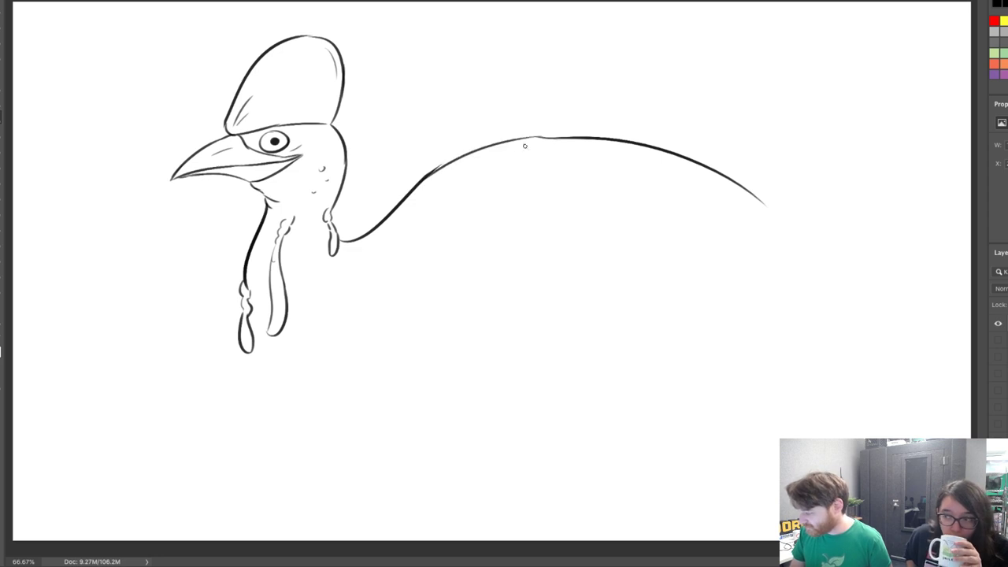
key("ctrl+z")
left_click_drag(430, 175, 536, 142)
key("ctrl+z")
left_click_drag(429, 174, 551, 137)
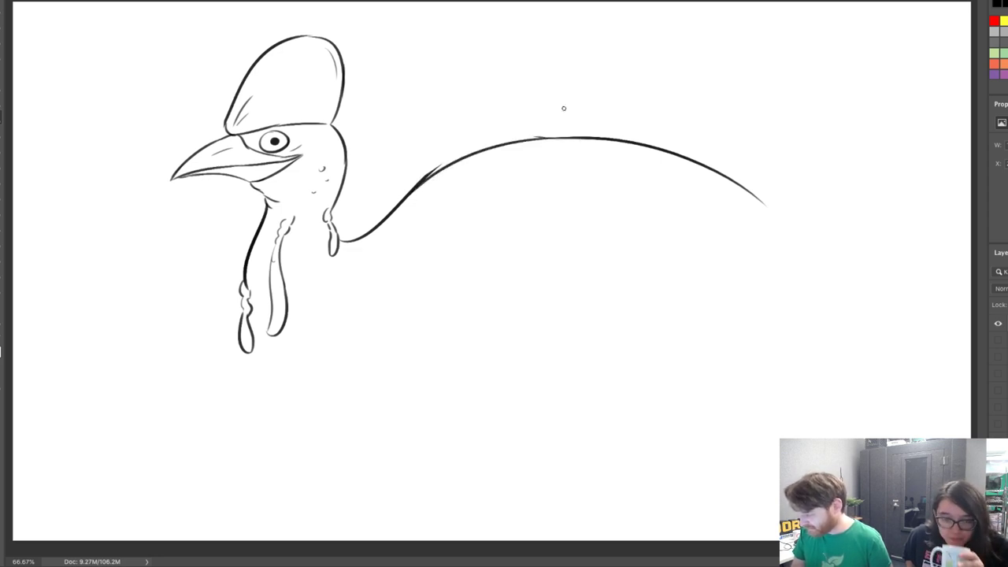
key("e")
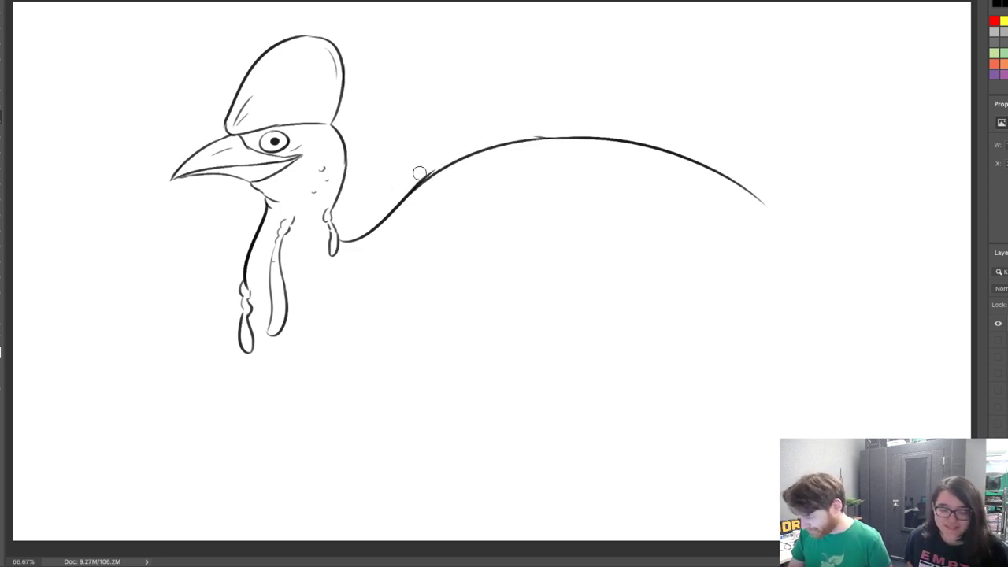
left_click_drag(420, 173, 441, 160)
left_click_drag(402, 189, 455, 152)
left_click_drag(512, 135, 540, 132)
key("b")
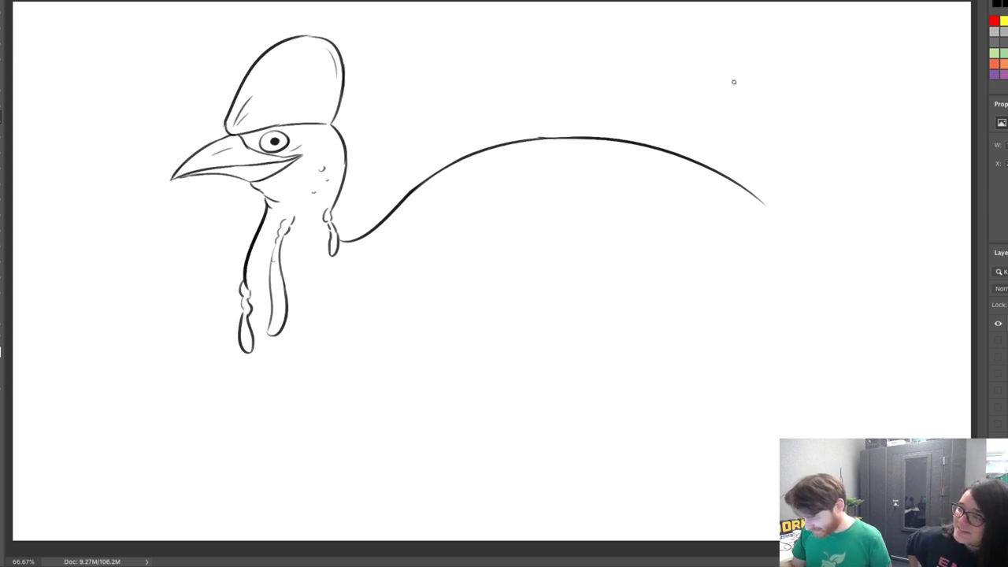
left_click_drag(323, 245, 312, 315)
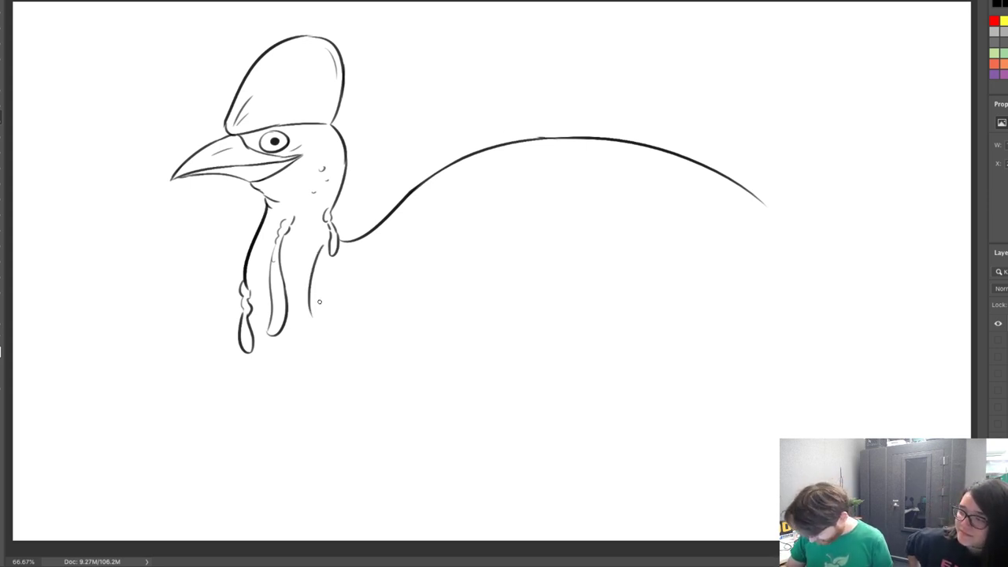
key("ctrl+z")
left_click_drag(342, 246, 337, 320)
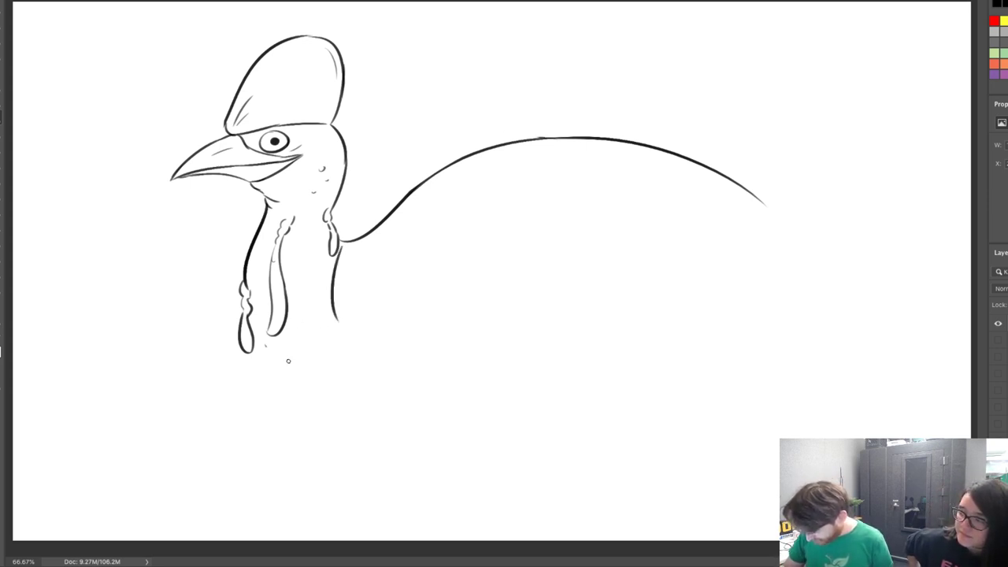
left_click_drag(288, 361, 301, 364)
key("ctrl+z")
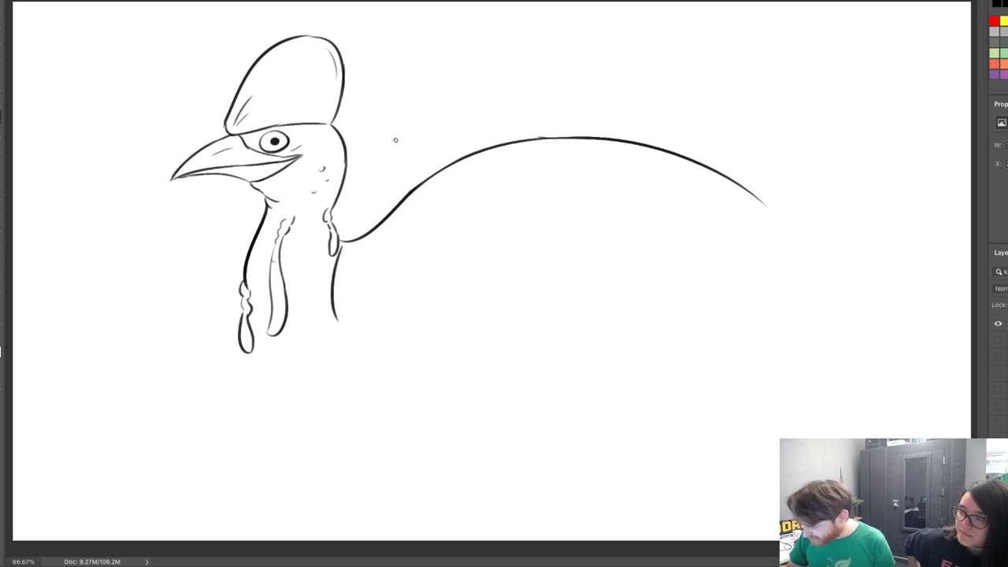
key("ctrl+z")
Replace the hanging drop of the rear neck wattle with a shorter, narrower one
key("ctrl+z")
key("ctrl+z")
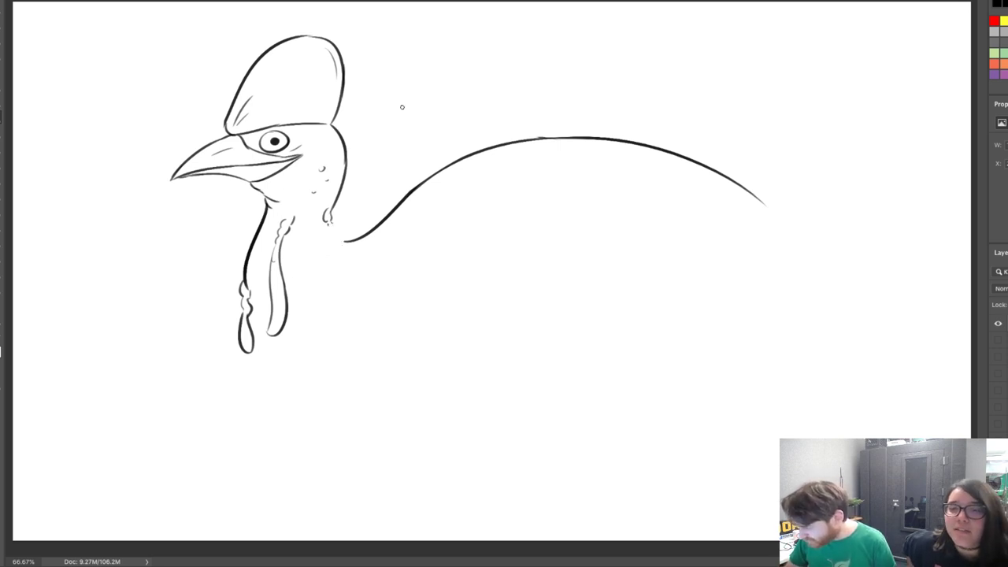
left_click_drag(325, 224, 337, 238)
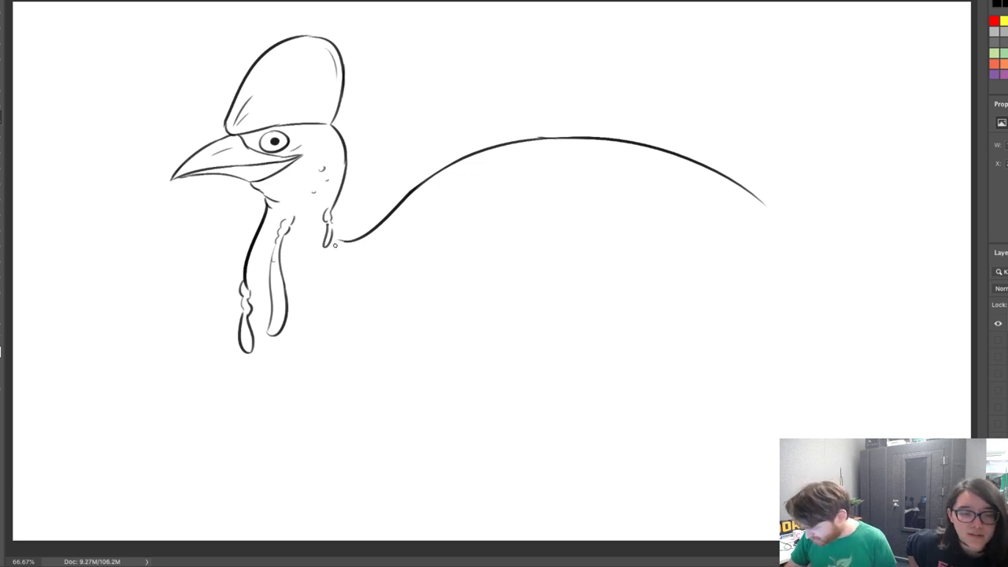
Draw curved neck feather lines below the rear wattle and a short slanted line behind the front wattle
mouse_move(335, 245)
left_mouse_down()
mouse_move(339, 293)
mouse_move(330, 286)
mouse_move(322, 321)
left_mouse_up()
key("ctrl+z")
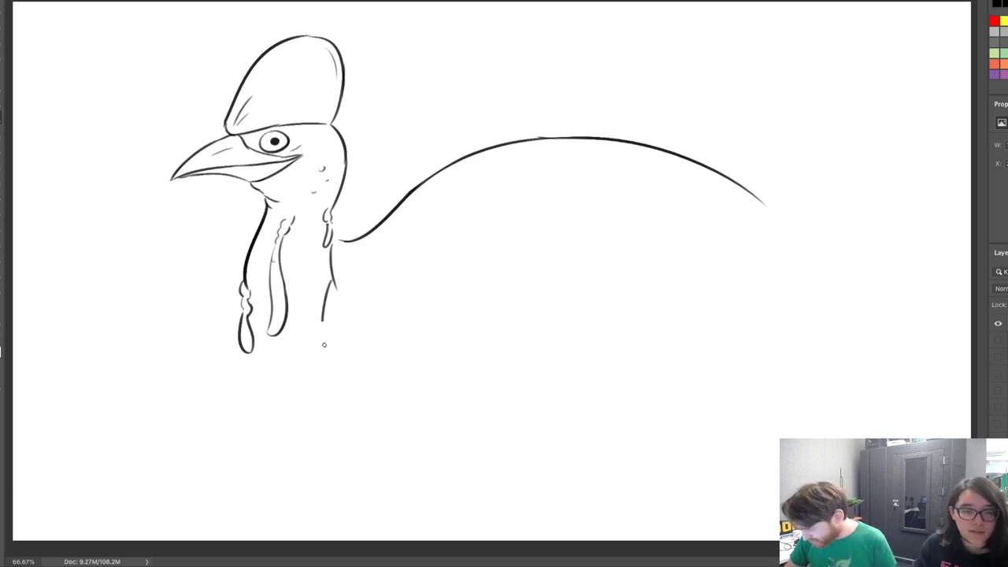
key("ctrl+z")
left_click_drag(303, 277, 293, 311)
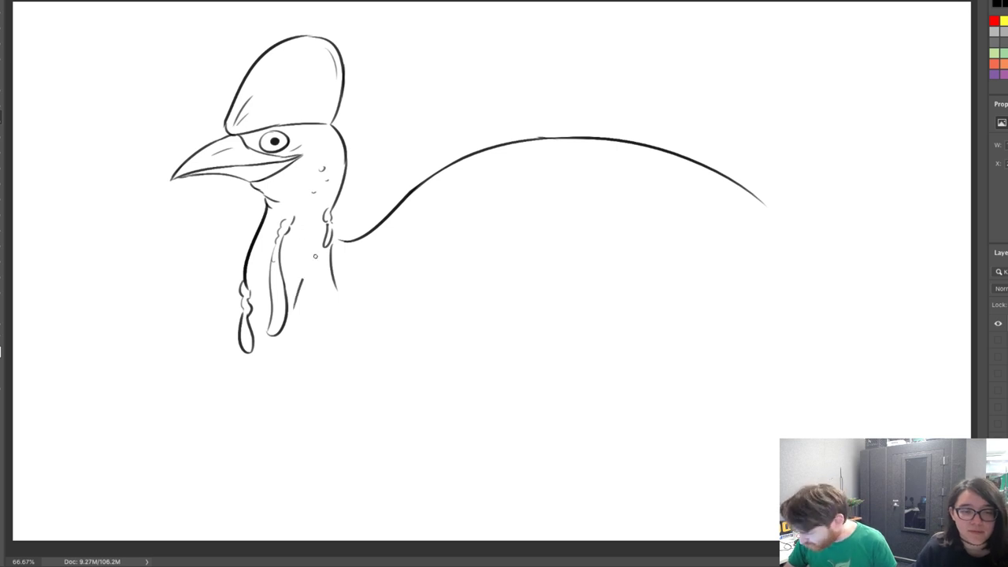
left_click_drag(316, 256, 329, 246)
left_click_drag(249, 310, 263, 325)
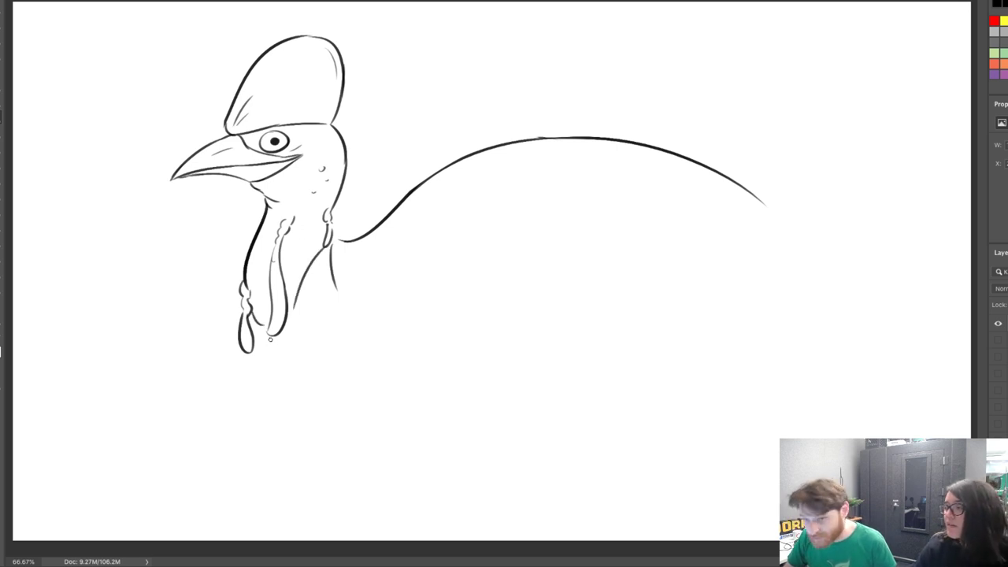
key("ctrl+z")
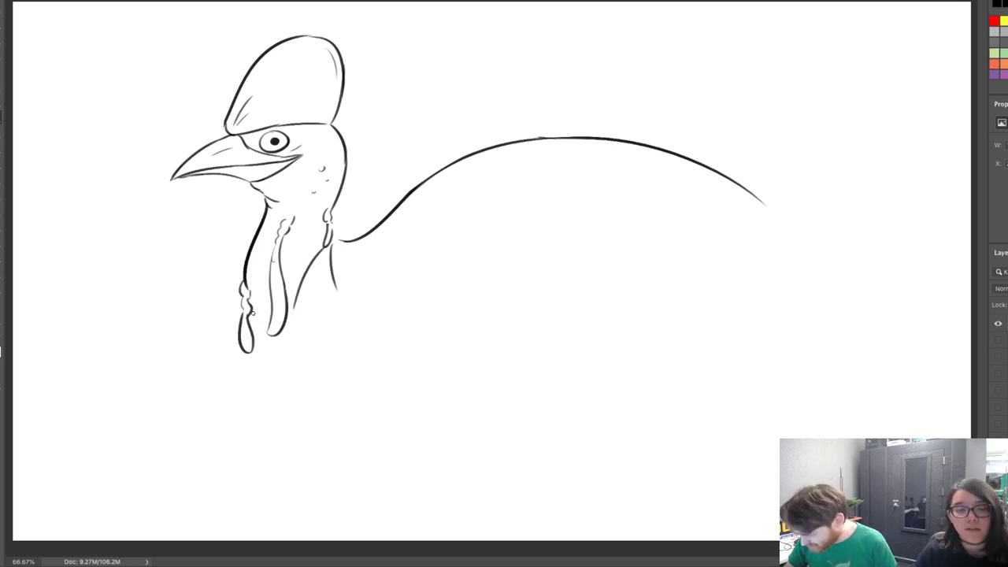
key("ctrl+z")
mouse_move(253, 314)
left_mouse_down()
mouse_move(282, 329)
mouse_move(279, 356)
left_mouse_up()
Erase the lower end of the long middle wattle and redraw it as a pinched, rounded drop
key("e")
key("b")
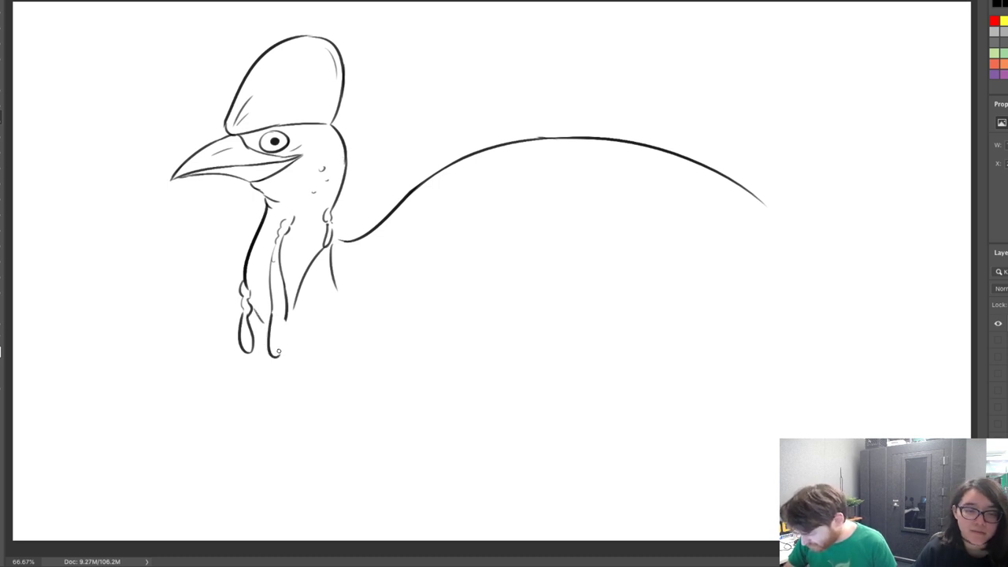
key("ctrl+z")
mouse_move(274, 317)
left_mouse_down()
mouse_move(278, 356)
mouse_move(286, 319)
left_mouse_up()
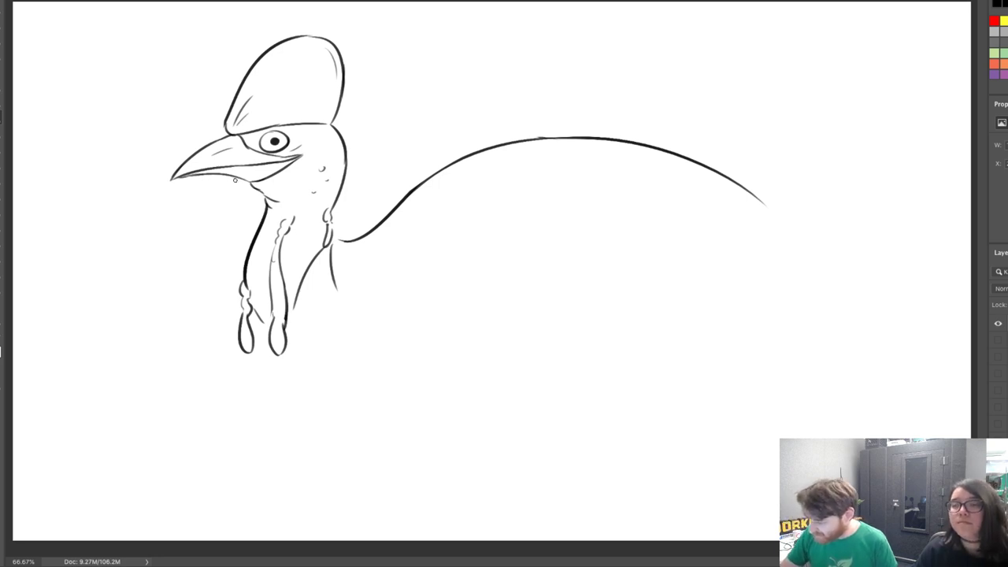
Erase the bird's round eye, leaving the space between crest and beak empty
left_click_drag(238, 179, 246, 189)
key("ctrl+z")
key("e")
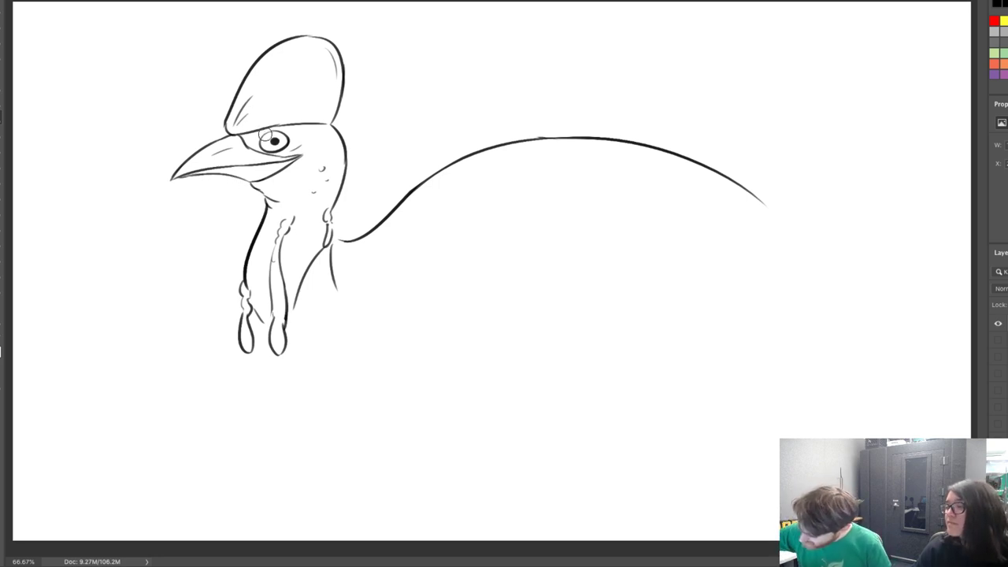
left_click_drag(264, 145, 309, 131)
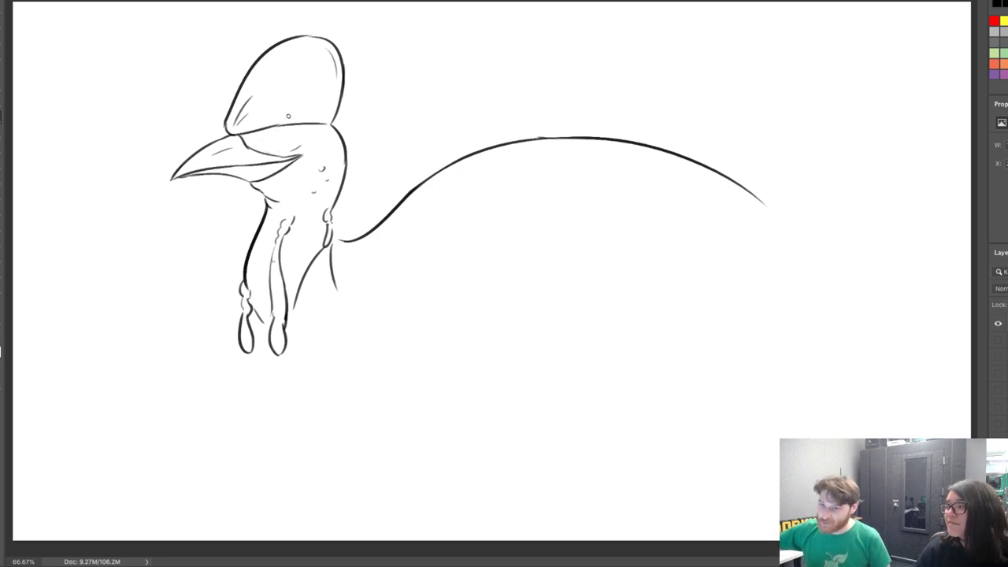
left_click_drag(260, 142, 283, 143)
key("ctrl+z")
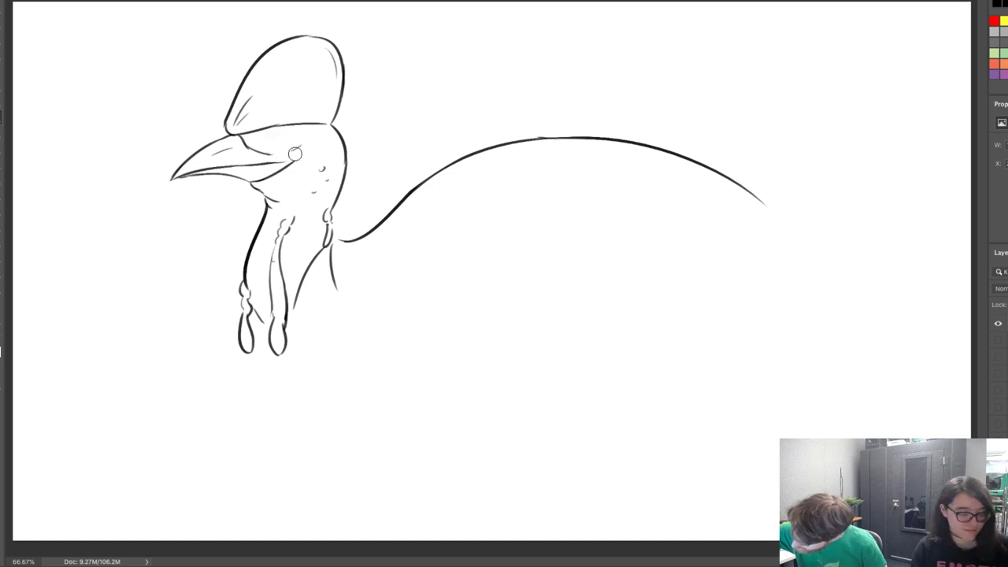
Erase the corner of the mouth and redraw it shorter, with small folds and bumps along the jaw
left_click_drag(295, 154, 293, 167)
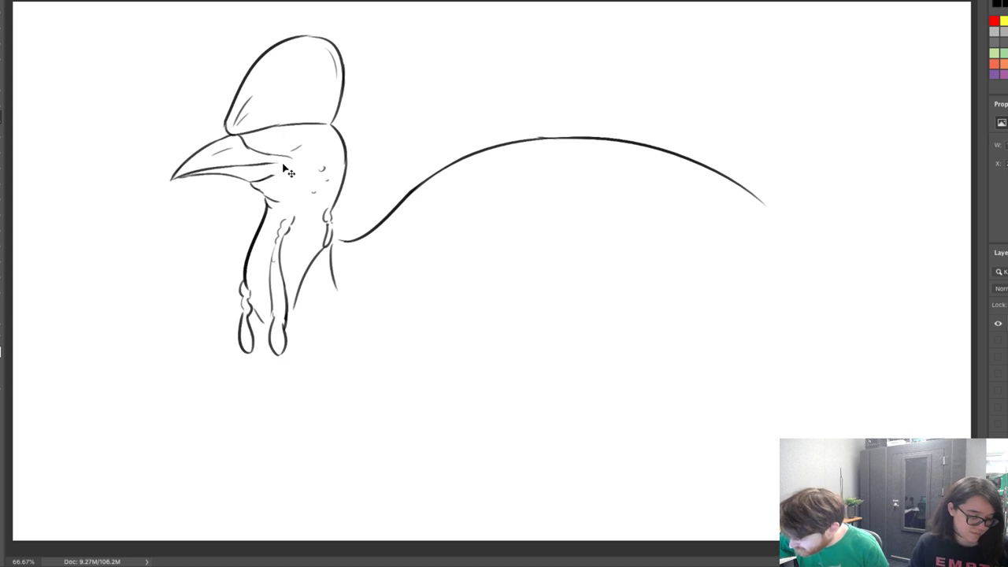
mouse_move(281, 163)
left_mouse_down()
mouse_move(240, 188)
mouse_move(260, 190)
mouse_move(264, 180)
mouse_move(251, 184)
mouse_move(282, 191)
left_mouse_up()
key("ctrl+z")
key("e")
key("b")
key("ctrl+z")
Draw a smaller, thick-outlined almond-shaped eye beneath the crest
left_click_drag(262, 140, 287, 140)
key("ctrl+z")
key("ctrl+z")
key("ctrl+z")
key("ctrl+z")
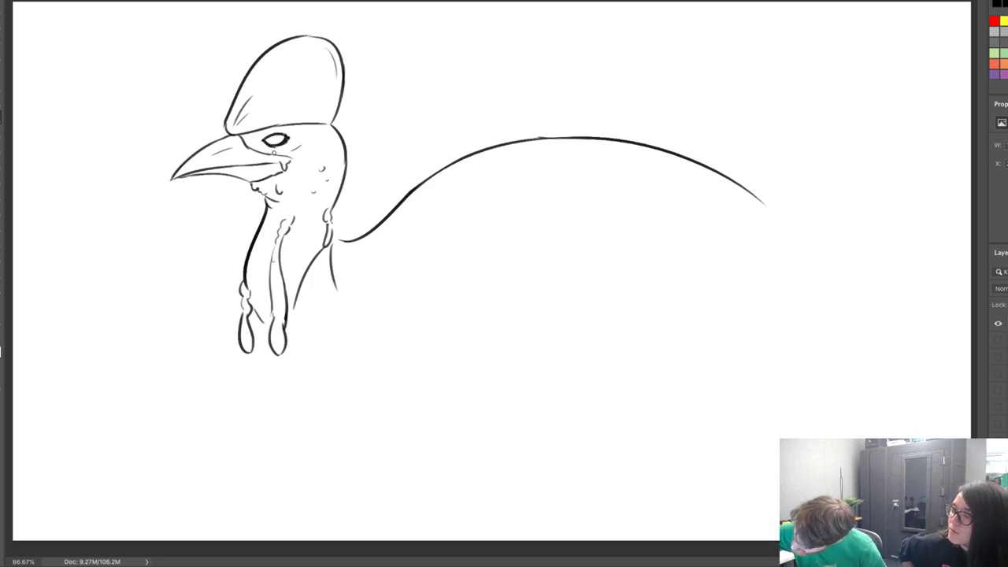
Add small wrinkles and bumps at the mouth corner, back of the head, cheek, and throat, and reshape the beak's upper base
left_click_drag(289, 160, 291, 164)
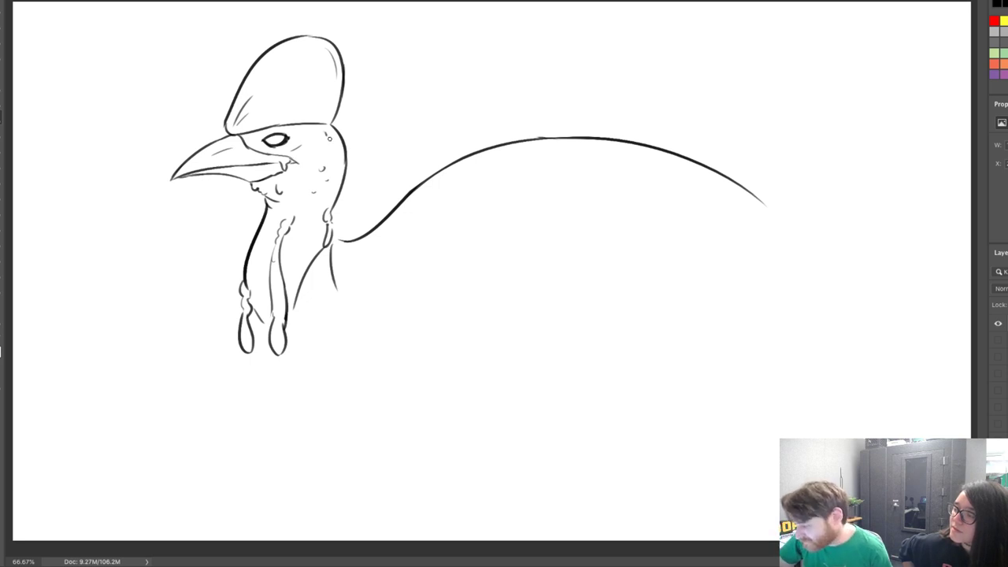
left_click_drag(326, 124, 331, 127)
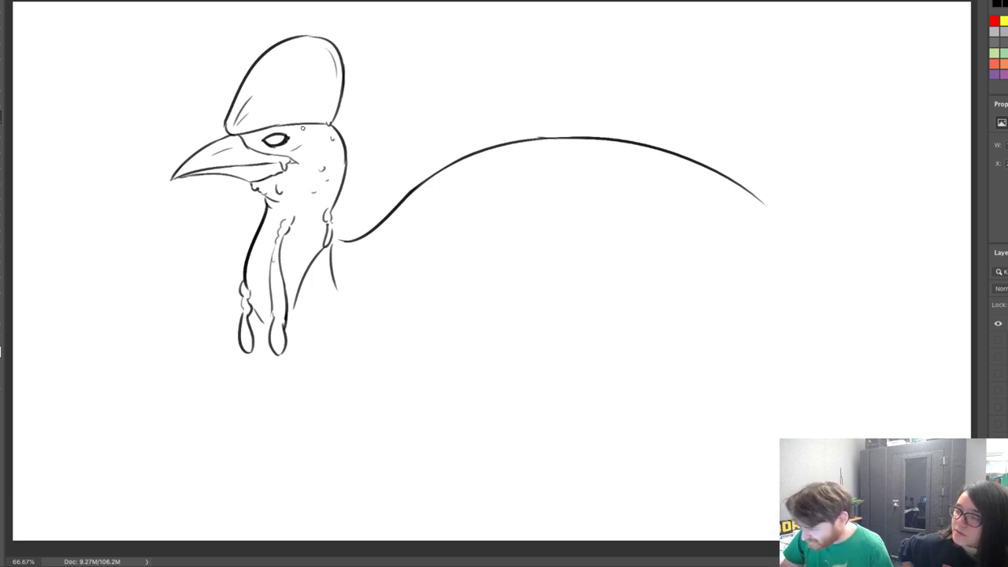
left_click_drag(286, 191, 289, 181)
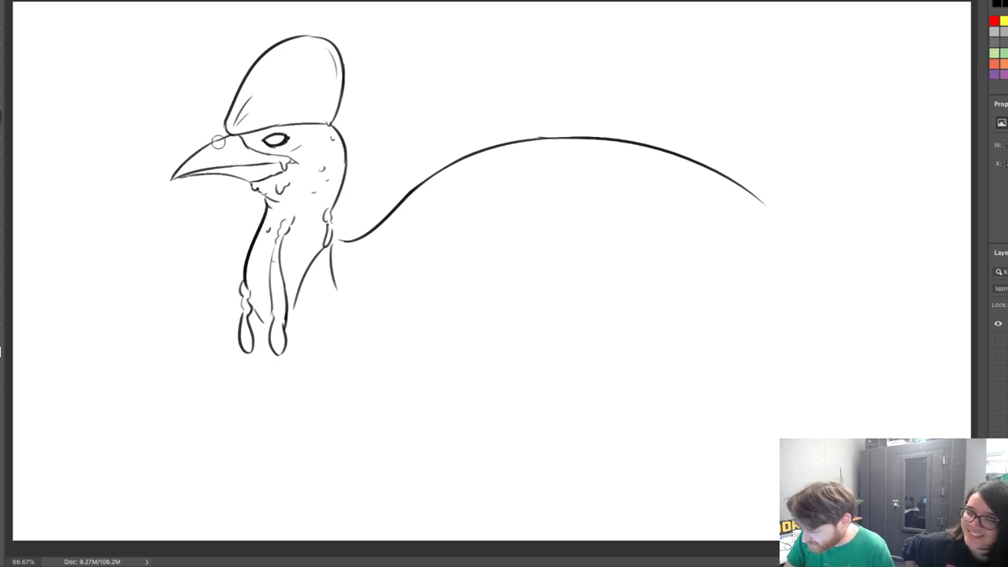
mouse_move(218, 141)
left_mouse_down()
mouse_move(202, 147)
mouse_move(237, 130)
left_mouse_up()
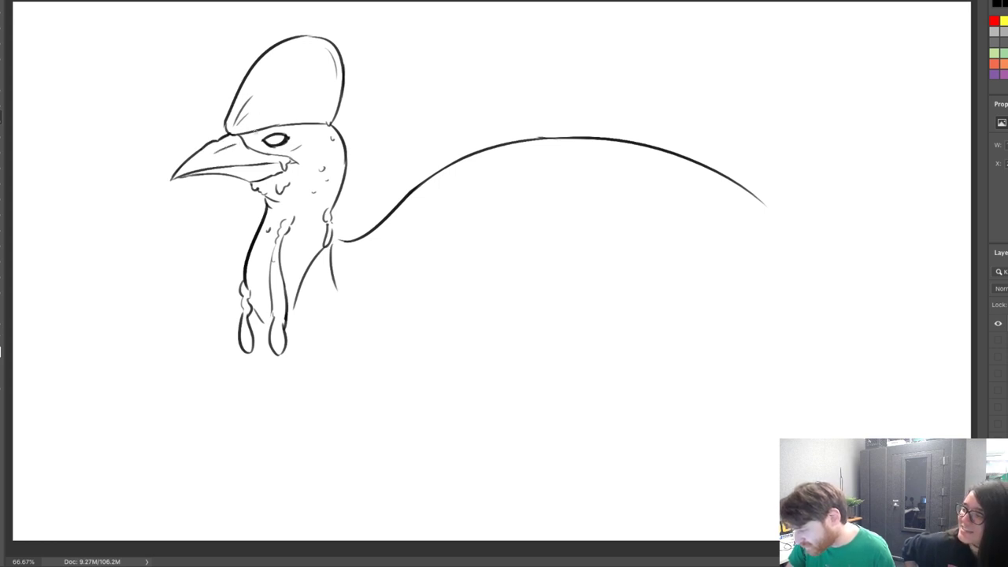
Add jagged serrations along the beak's cutting edge and roughen the crest's upper back edge with small notches
mouse_move(183, 177)
left_mouse_down()
mouse_move(171, 180)
mouse_move(275, 162)
left_mouse_up()
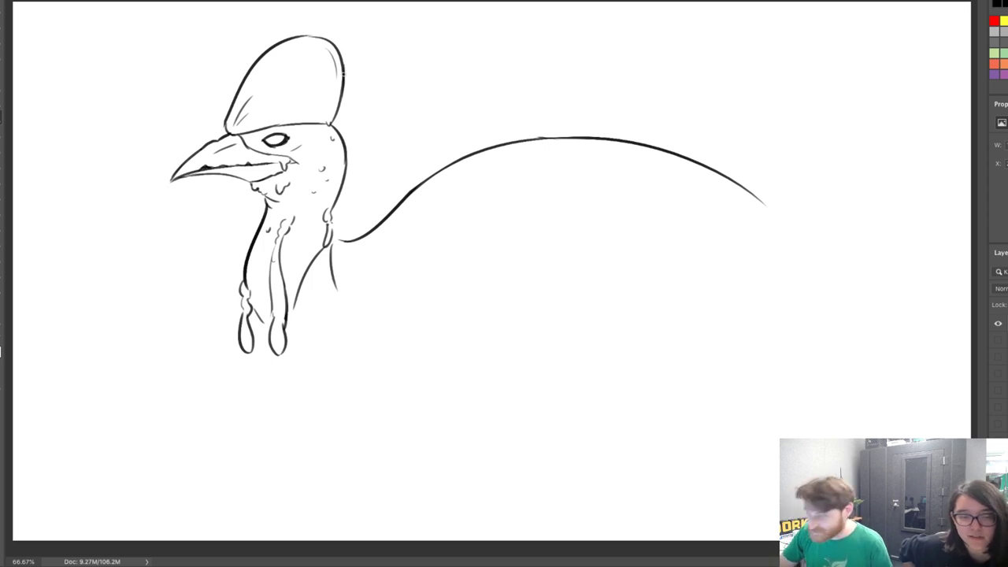
left_click_drag(327, 35, 343, 70)
key("ctrl+z")
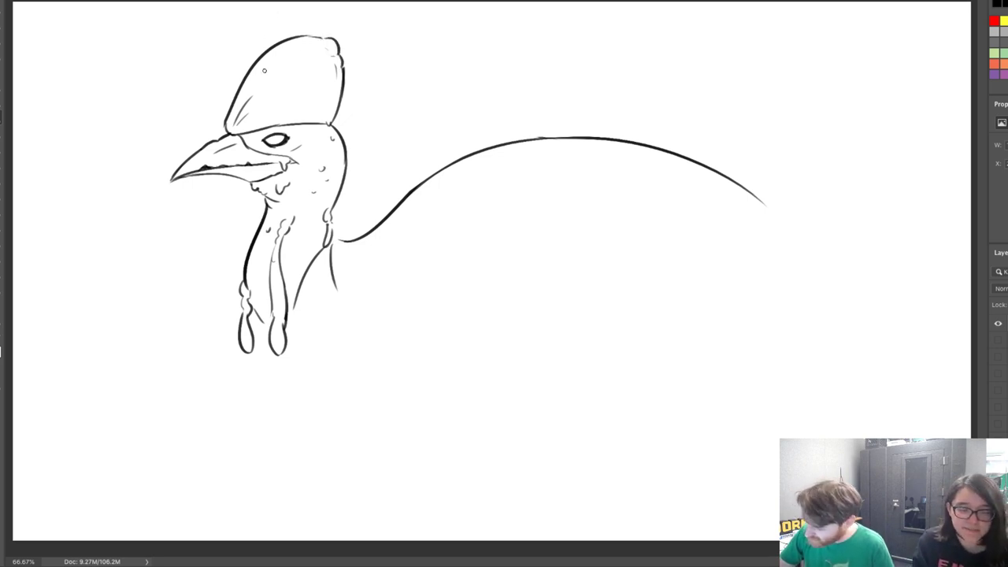
Start the chest line below the wattles, clear the stray line behind the neck, and define the corner of the mouth
mouse_move(260, 321)
left_mouse_down()
mouse_move(265, 334)
mouse_move(293, 333)
mouse_move(297, 321)
mouse_move(301, 377)
mouse_move(288, 372)
mouse_move(313, 397)
left_mouse_up()
key("ctrl+z")
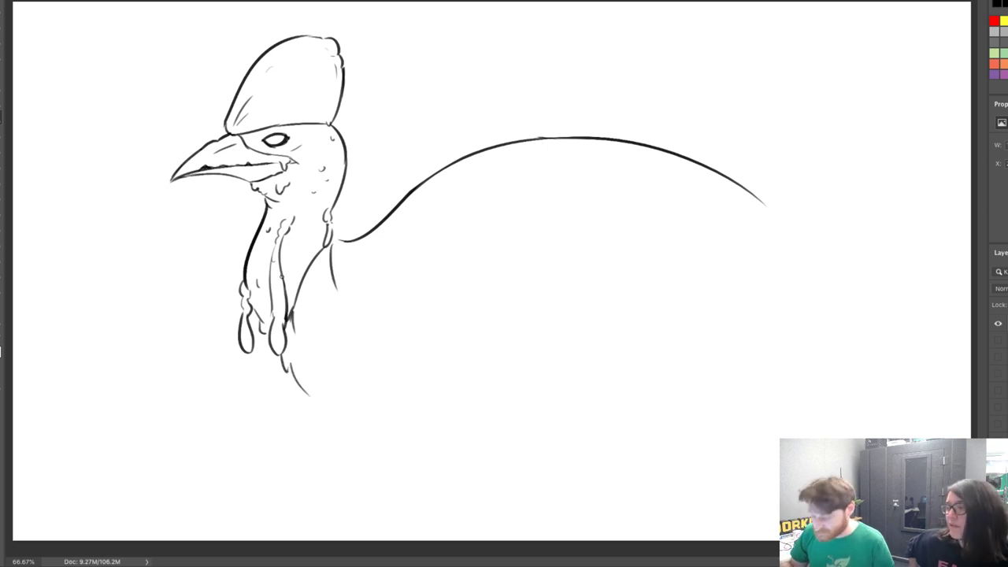
key("e")
left_click_drag(331, 254, 337, 289)
key("b")
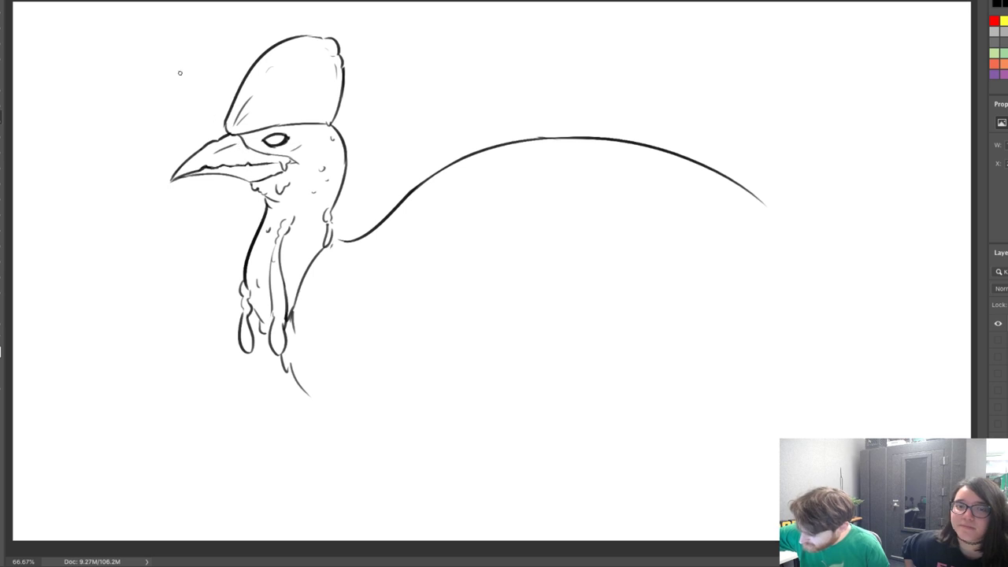
left_click_drag(271, 164, 307, 166)
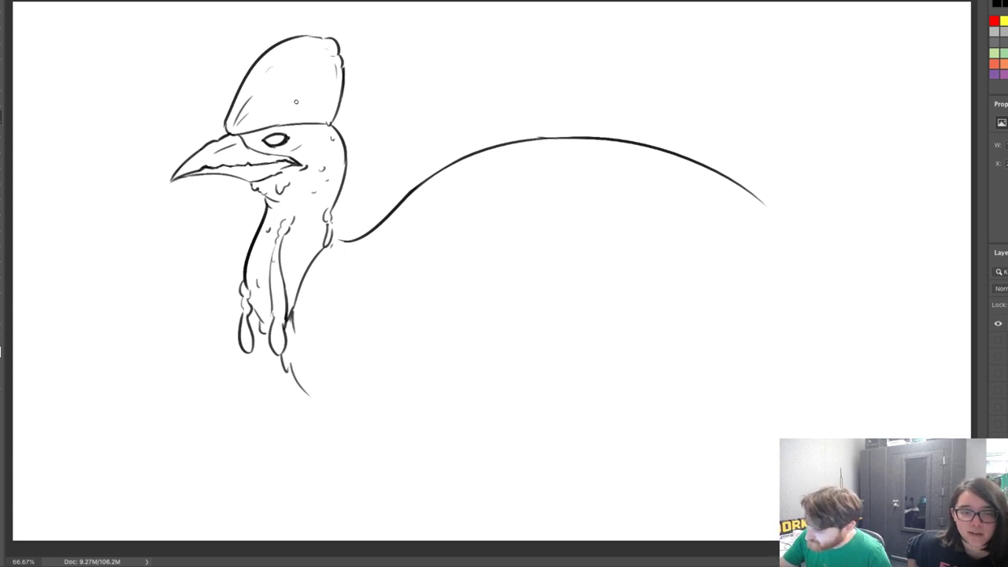
Replace the front of the crest with a castle tower that has battlements and small narrow windows
key("e")
mouse_move(237, 94)
left_mouse_down()
mouse_move(243, 73)
mouse_move(232, 91)
mouse_move(225, 76)
mouse_move(231, 92)
mouse_move(223, 41)
mouse_move(265, 45)
left_mouse_up()
key("ctrl+z")
key("ctrl+z")
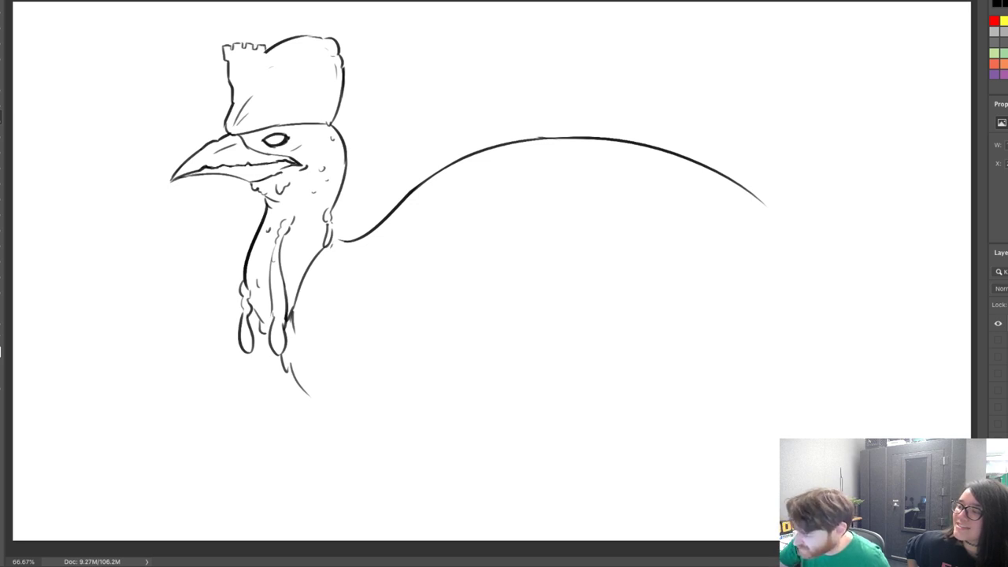
left_click_drag(266, 61, 261, 96)
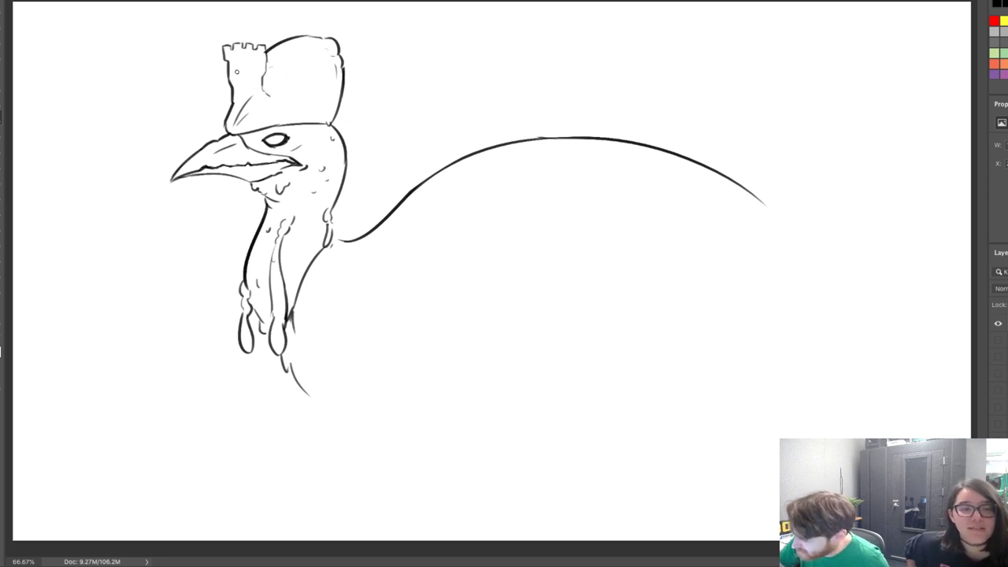
left_click_drag(248, 63, 258, 70)
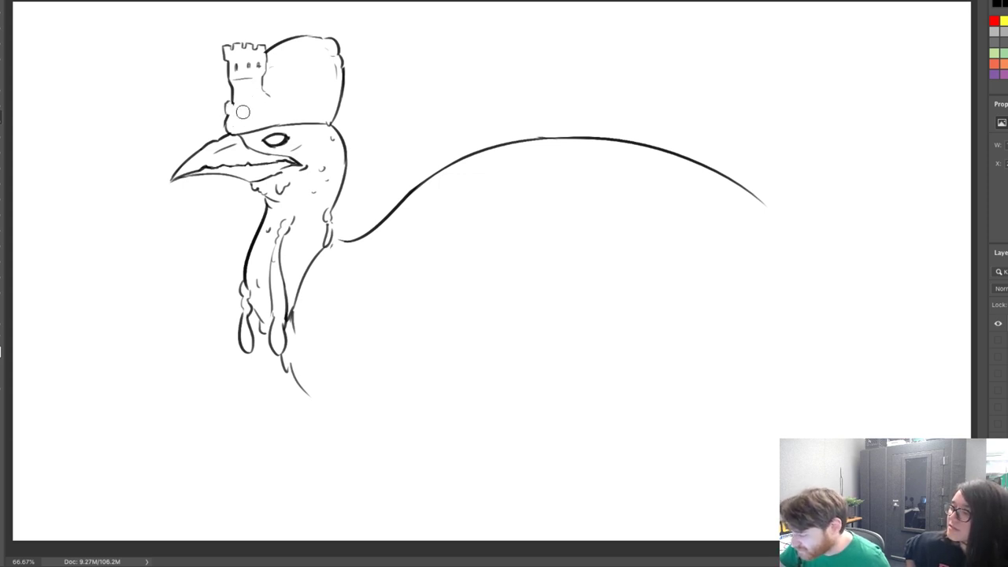
Draw a low crenellated castle wall behind the tower, with an archway in its base above and behind the eye
mouse_move(271, 96)
left_mouse_down()
mouse_move(322, 91)
mouse_move(331, 111)
mouse_move(321, 82)
mouse_move(346, 139)
mouse_move(342, 109)
left_mouse_up()
key("ctrl+z")
key("ctrl+z")
key("ctrl+z")
key("ctrl+z")
key("e")
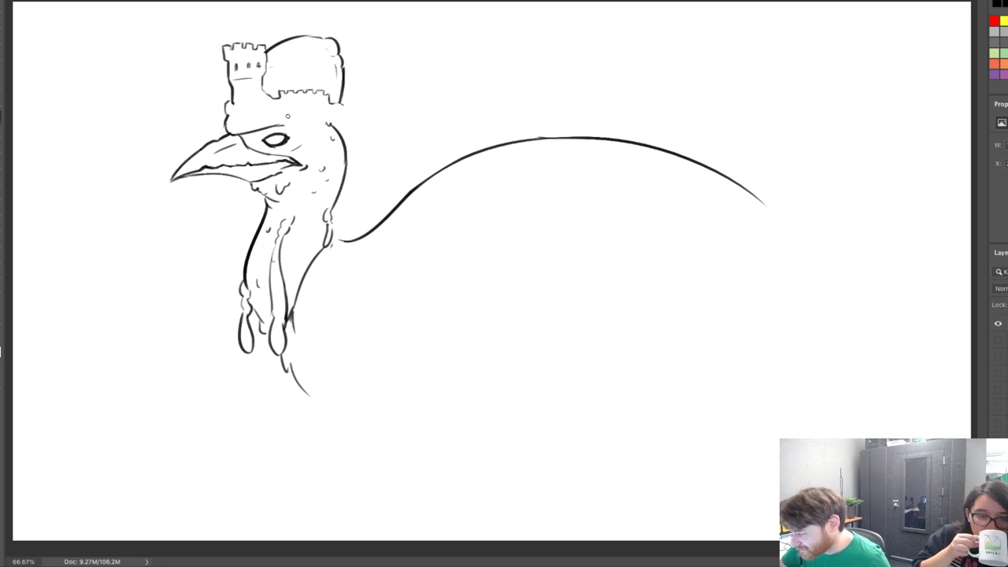
mouse_move(290, 111)
left_mouse_down()
mouse_move(342, 124)
mouse_move(349, 150)
mouse_move(375, 146)
left_mouse_up()
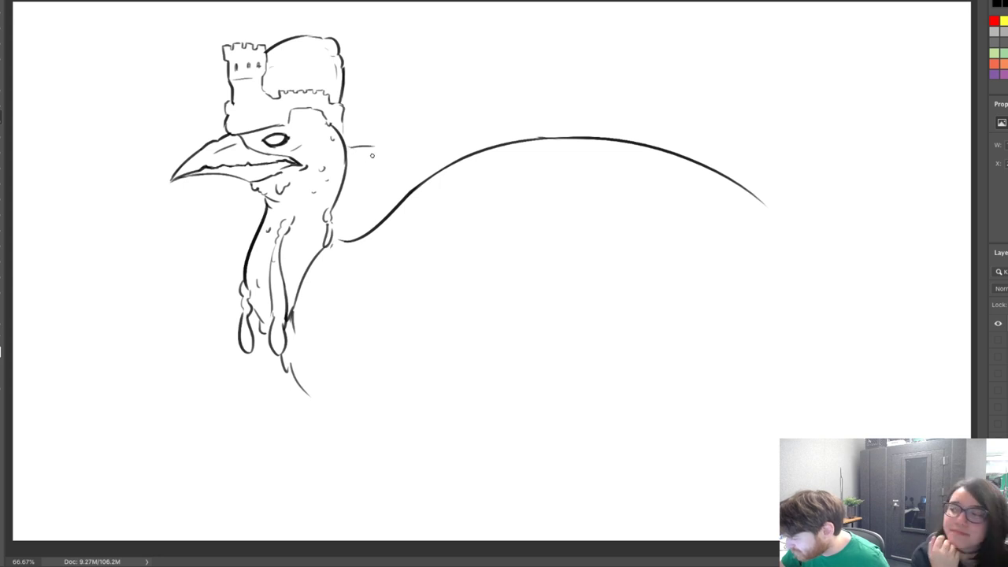
Sketch bridge arches between the neck and the back, and add a small turret at the rear of the castle wall
mouse_move(339, 201)
left_mouse_down()
mouse_move(383, 192)
mouse_move(358, 206)
mouse_move(358, 234)
mouse_move(370, 229)
mouse_move(372, 199)
mouse_move(410, 189)
left_mouse_up()
key("ctrl+z")
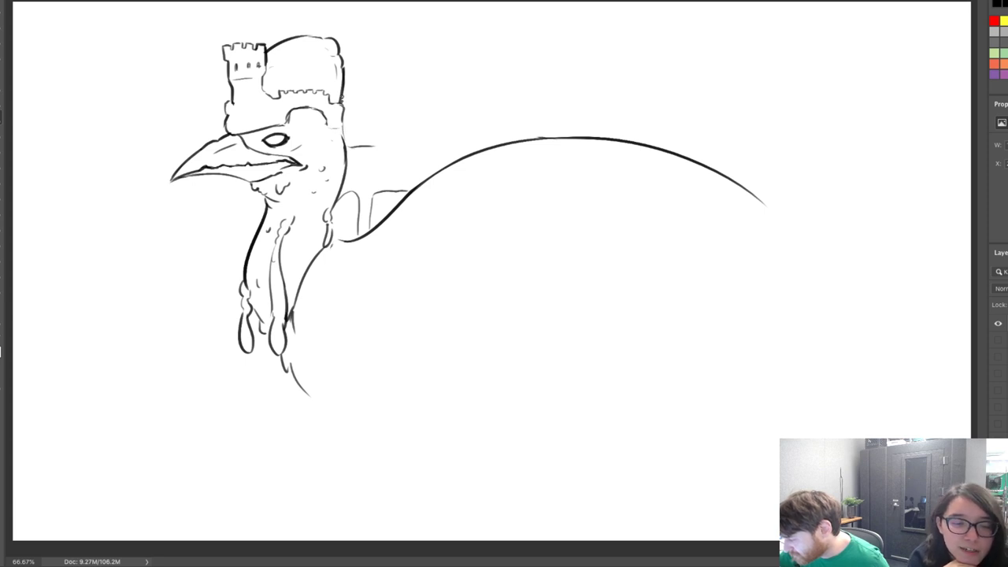
left_click_drag(342, 95, 347, 129)
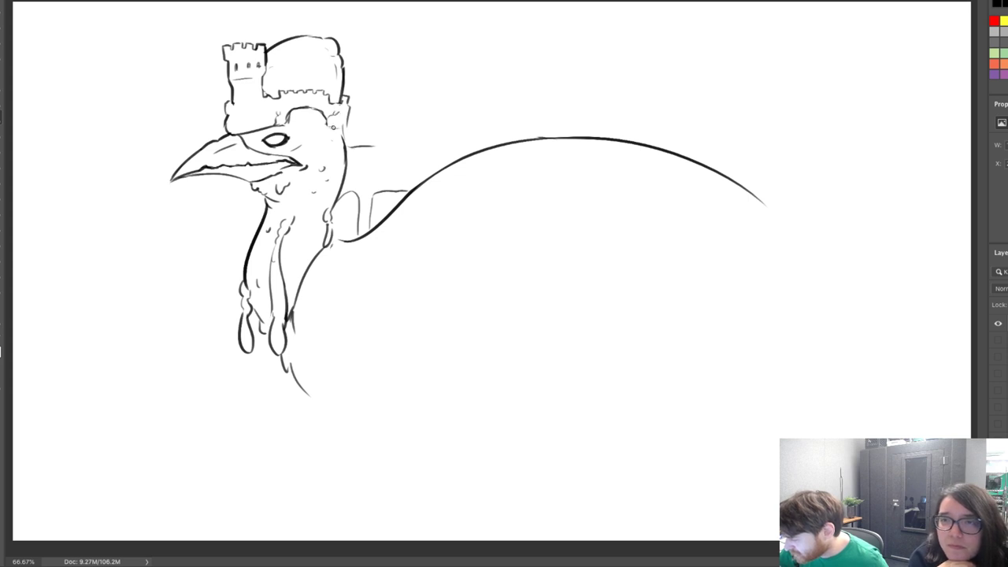
mouse_move(332, 127)
left_mouse_down()
mouse_move(344, 129)
mouse_move(324, 115)
mouse_move(286, 120)
left_mouse_up()
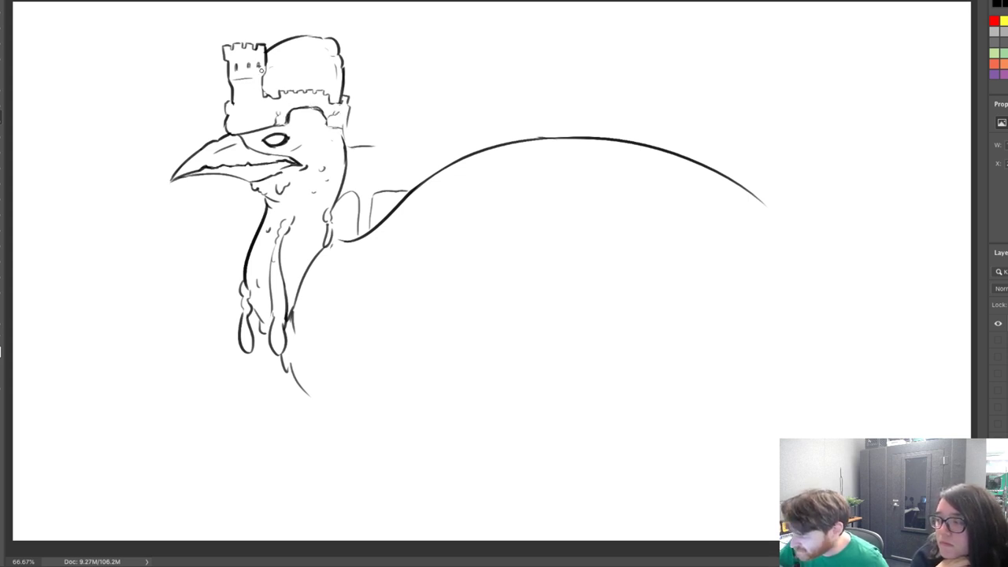
Add a low crenellated wall at the foot of the tower and a crack in the upper crest
left_click_drag(238, 109, 242, 124)
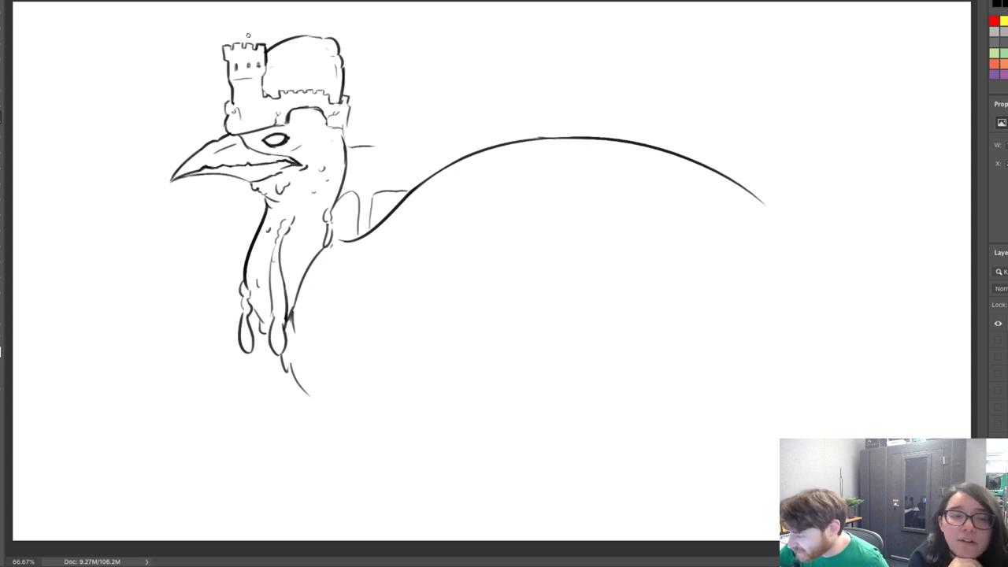
left_click_drag(232, 111, 229, 103)
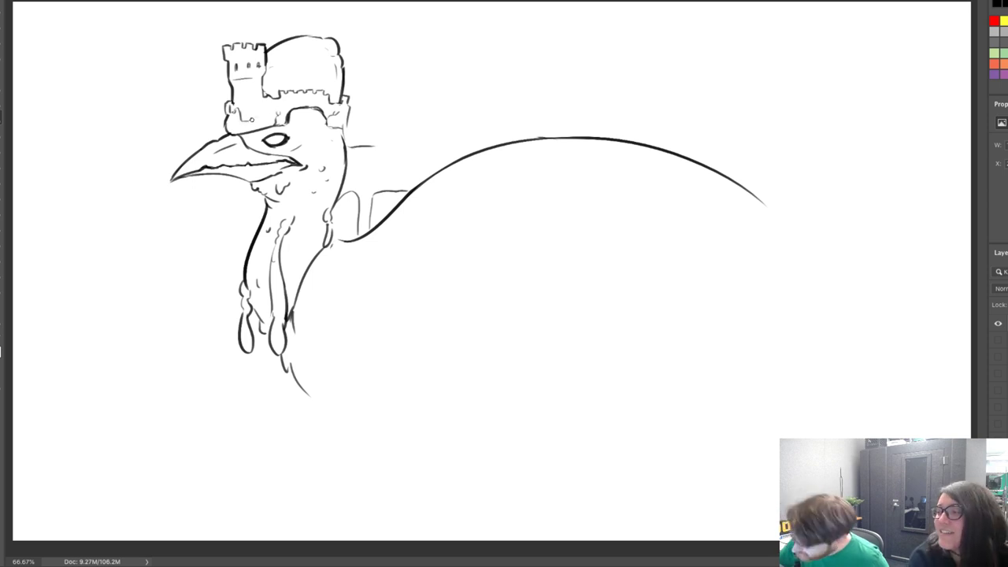
left_click_drag(252, 120, 261, 120)
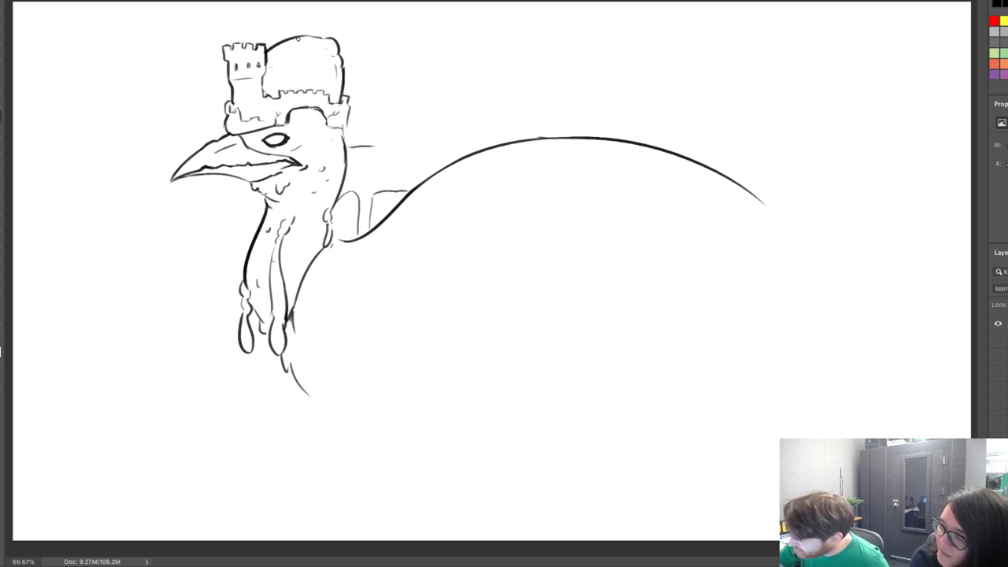
left_click_drag(301, 38, 309, 63)
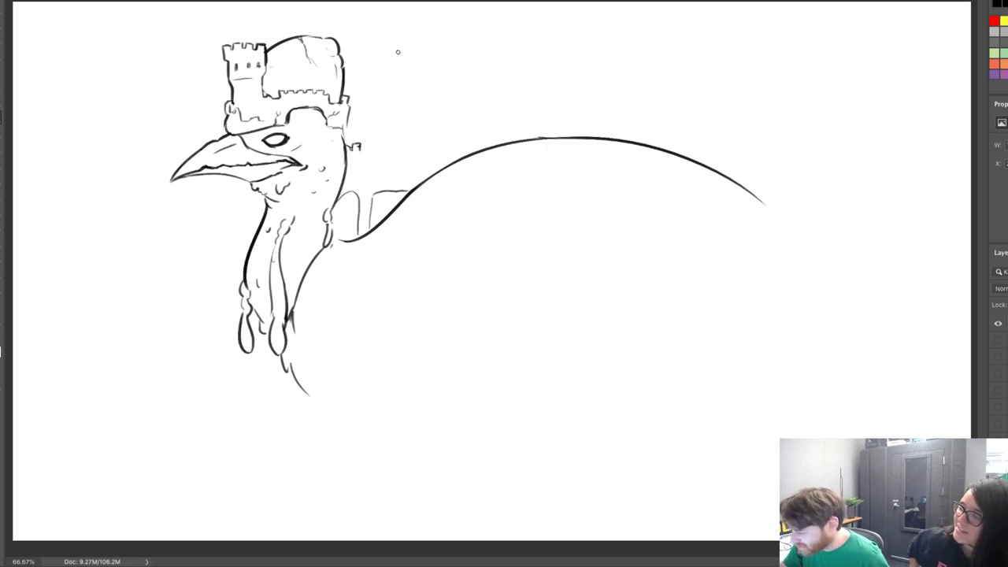
Give the arch behind the neck depth and a base, and draw a segmented band curving from the crest's archway across the cheek
left_click_drag(351, 195, 354, 243)
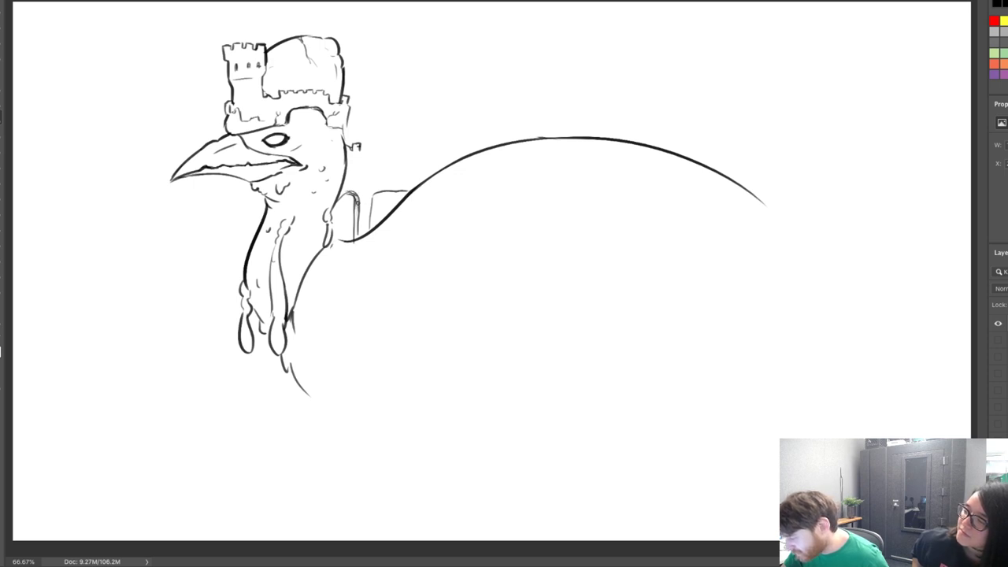
mouse_move(373, 229)
left_mouse_down()
mouse_move(374, 246)
mouse_move(368, 235)
left_mouse_up()
key("e")
mouse_move(295, 120)
left_mouse_down()
mouse_move(286, 121)
mouse_move(344, 158)
mouse_move(318, 149)
left_mouse_up()
key("b")
key("ctrl+z")
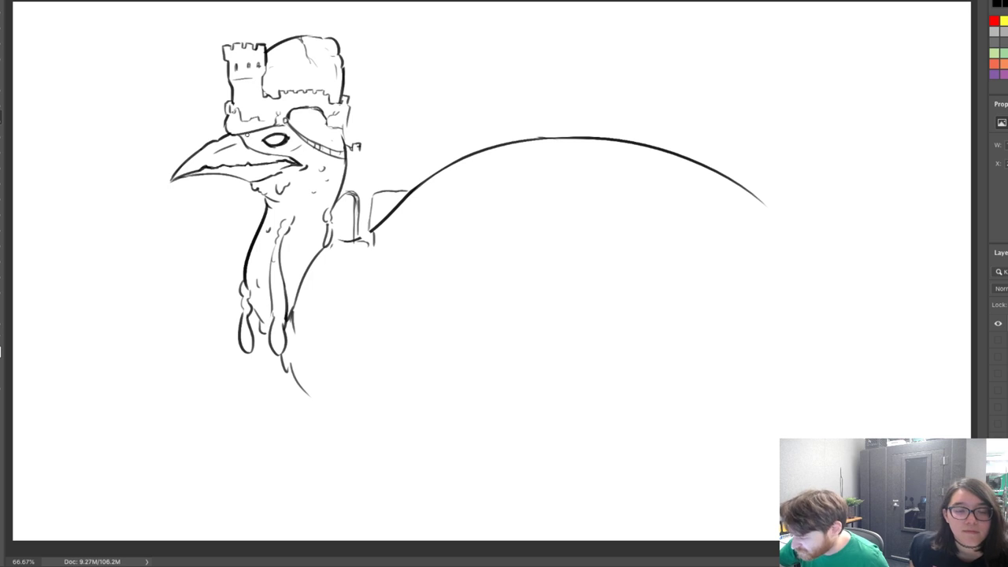
Draw a harness strap hanging from a small ring at the crest's front base down across the base of the beak
key("ctrl+z")
left_click_drag(245, 137, 253, 201)
key("ctrl+z")
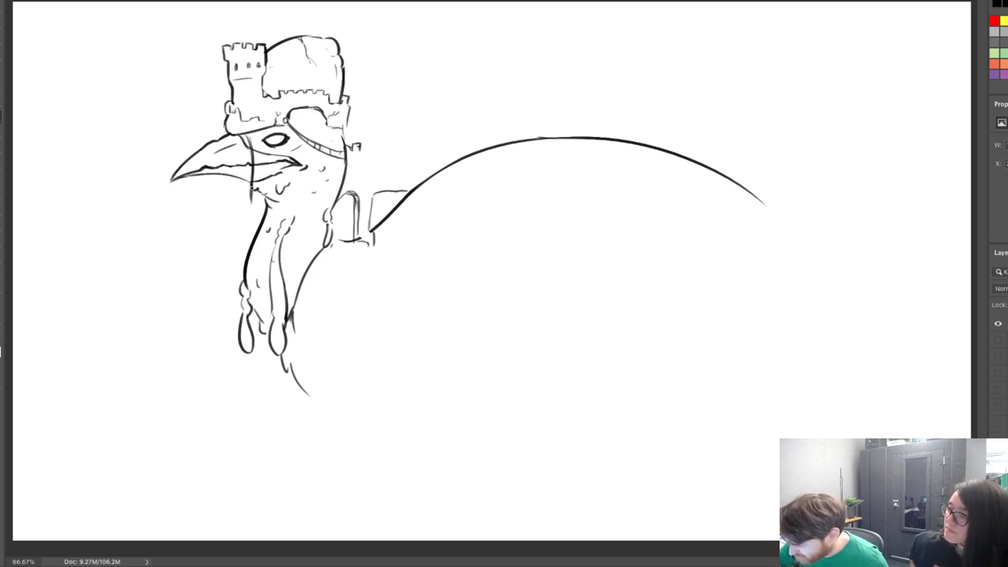
left_click_drag(248, 135, 252, 209)
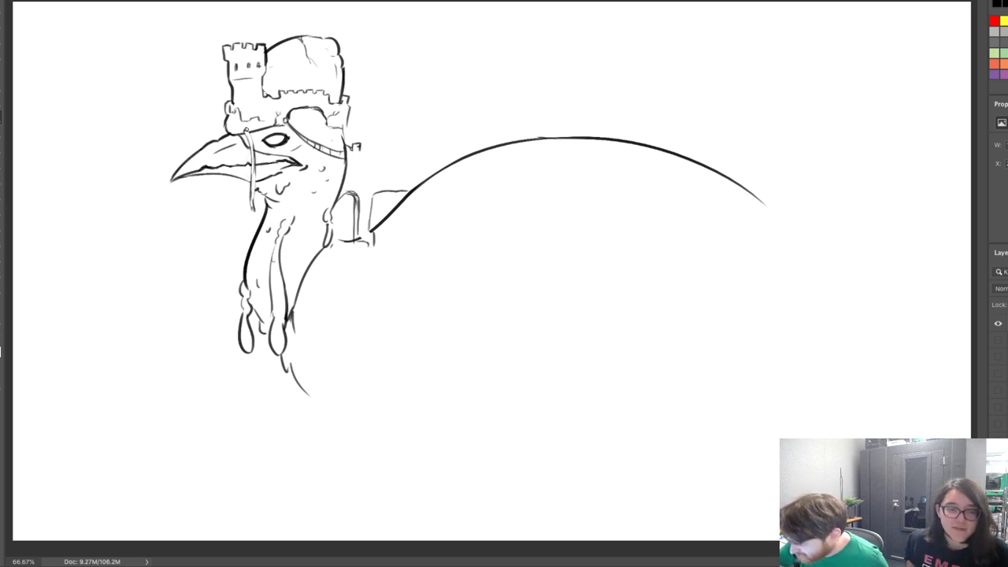
left_click_drag(252, 140, 255, 188)
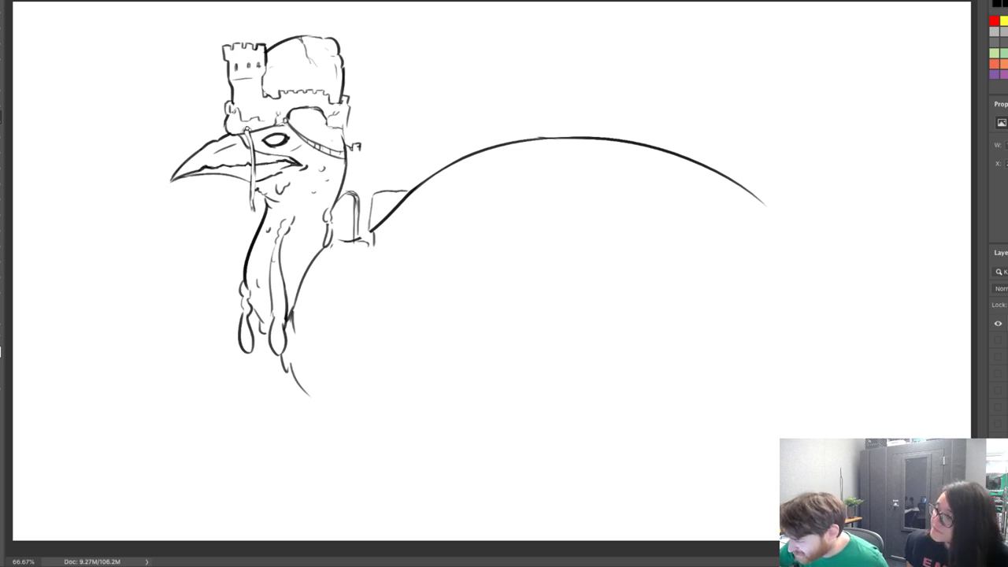
left_click_drag(243, 126, 249, 132)
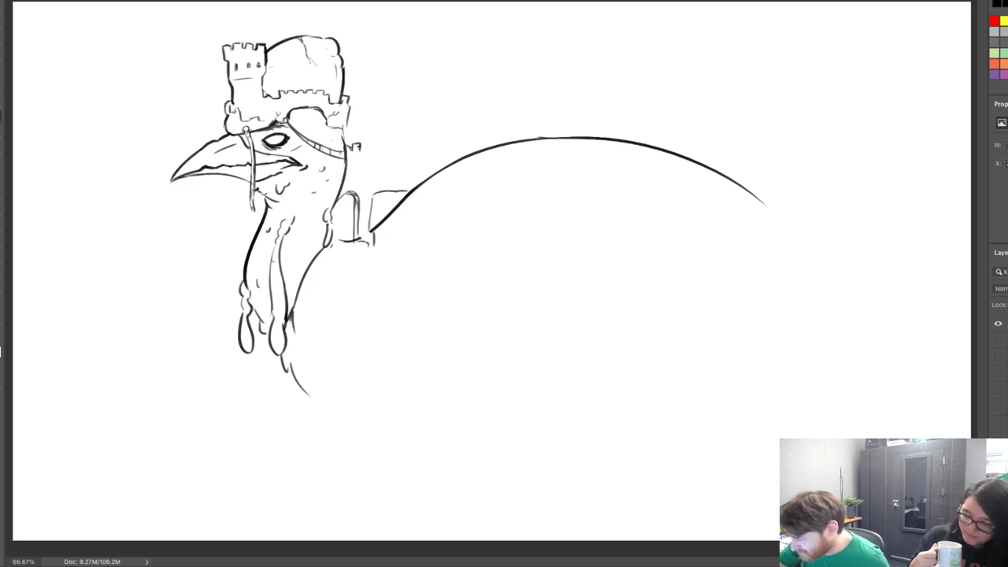
Shade the crest's archway, reshape the stonework behind it, and run a rein from the back of the head to the body
mouse_move(302, 110)
left_mouse_down()
mouse_move(336, 127)
mouse_move(325, 125)
left_mouse_up()
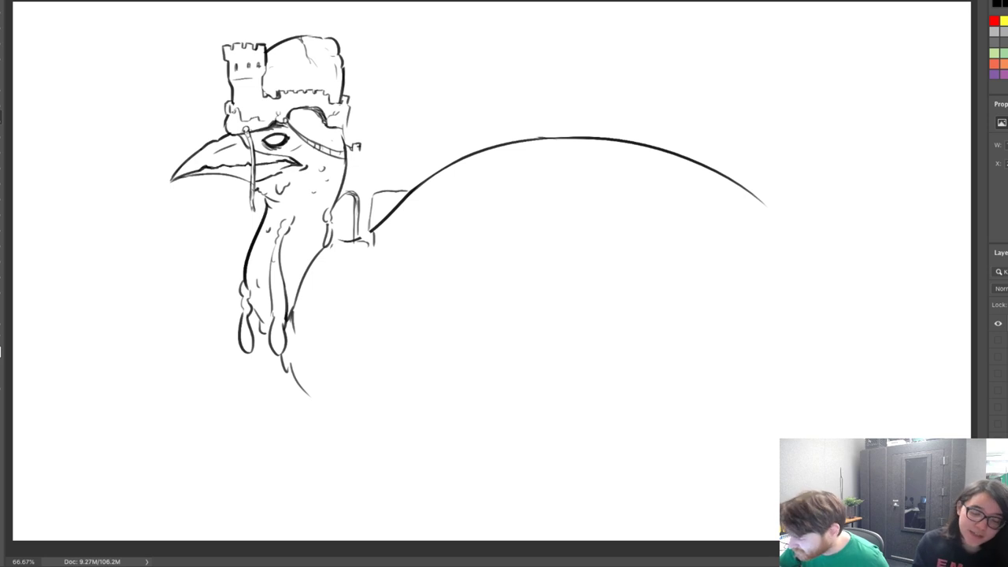
mouse_move(312, 118)
left_mouse_down()
mouse_move(348, 130)
mouse_move(350, 143)
left_mouse_up()
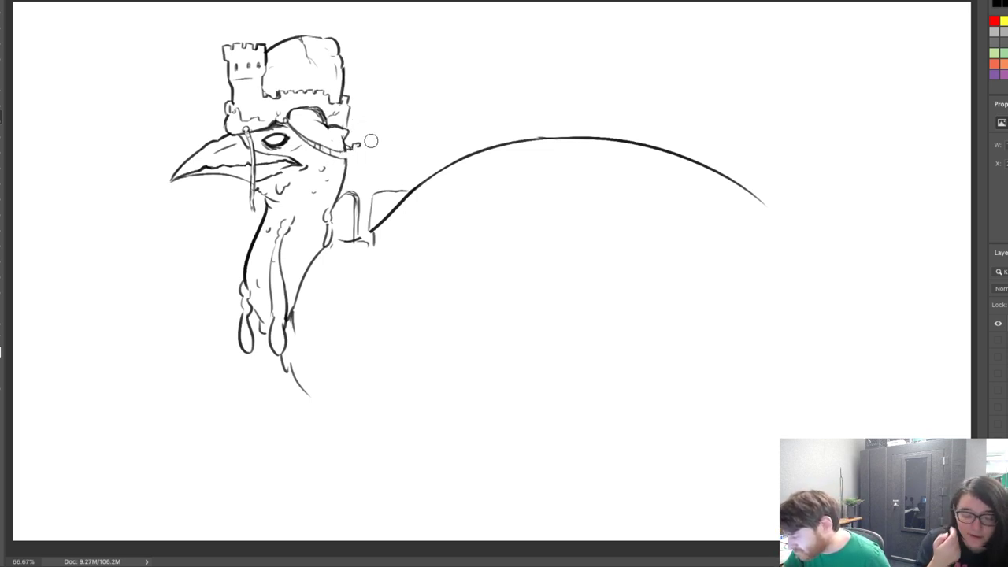
mouse_move(344, 153)
left_mouse_down()
mouse_move(363, 152)
mouse_move(430, 201)
mouse_move(445, 201)
left_mouse_up()
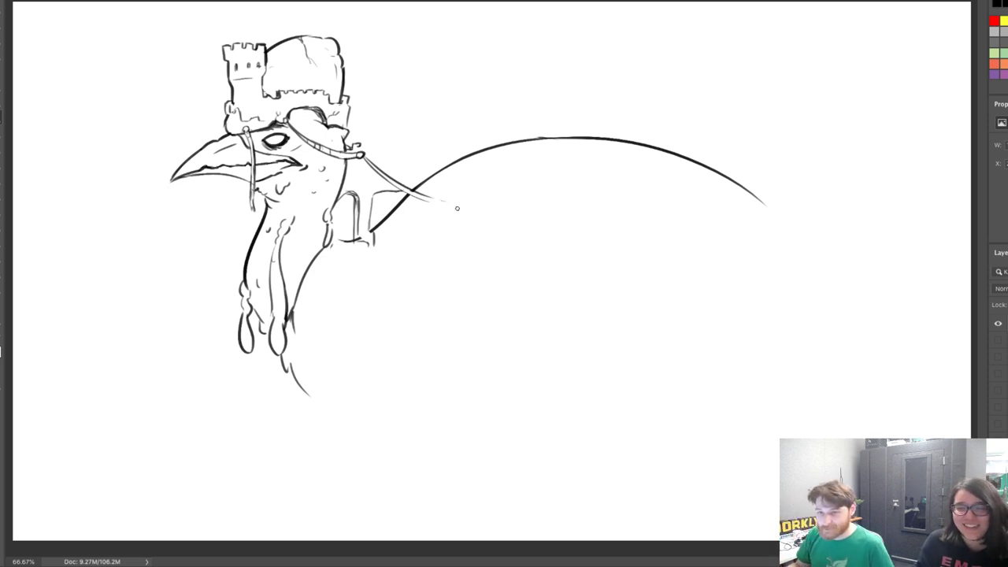
Draw the chest outline with jagged, overlapping feather strokes from below the wattles down to the belly
left_click_drag(300, 388, 375, 420)
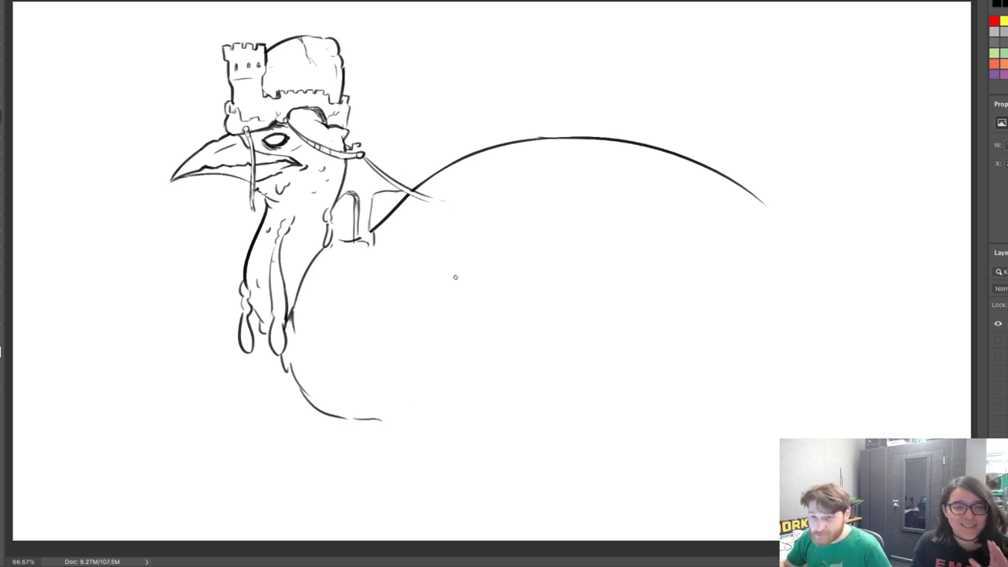
mouse_move(293, 381)
left_mouse_down()
mouse_move(319, 422)
mouse_move(343, 435)
left_mouse_up()
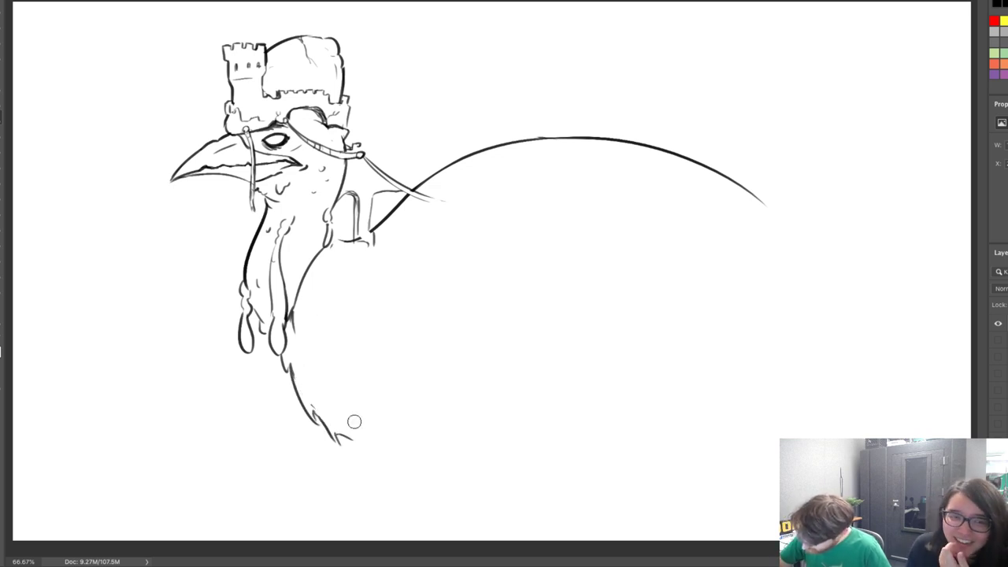
left_click_drag(294, 360, 309, 407)
left_click_drag(304, 383, 332, 424)
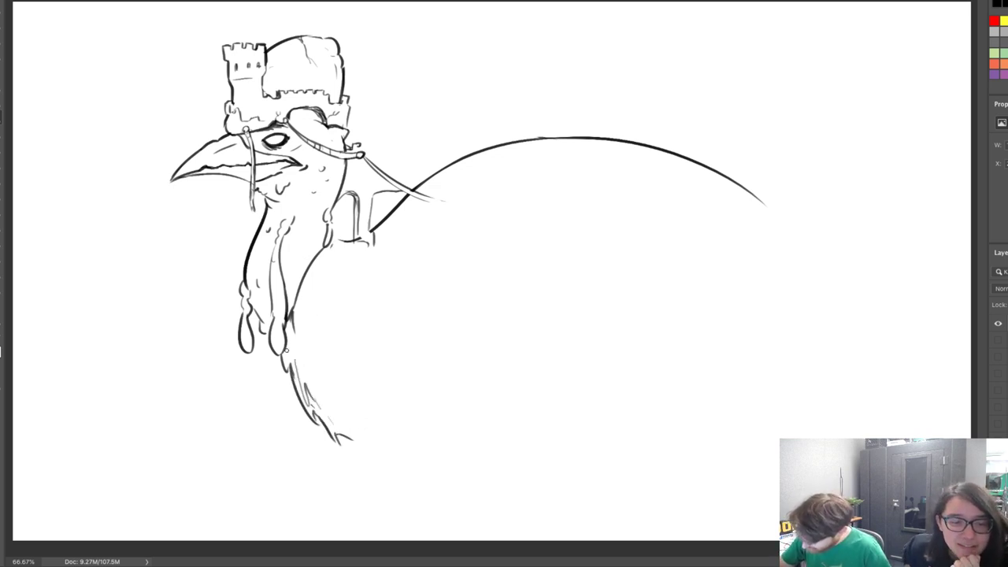
left_click_drag(285, 345, 292, 365)
mouse_move(305, 375)
left_mouse_down()
mouse_move(317, 402)
mouse_move(409, 476)
left_mouse_up()
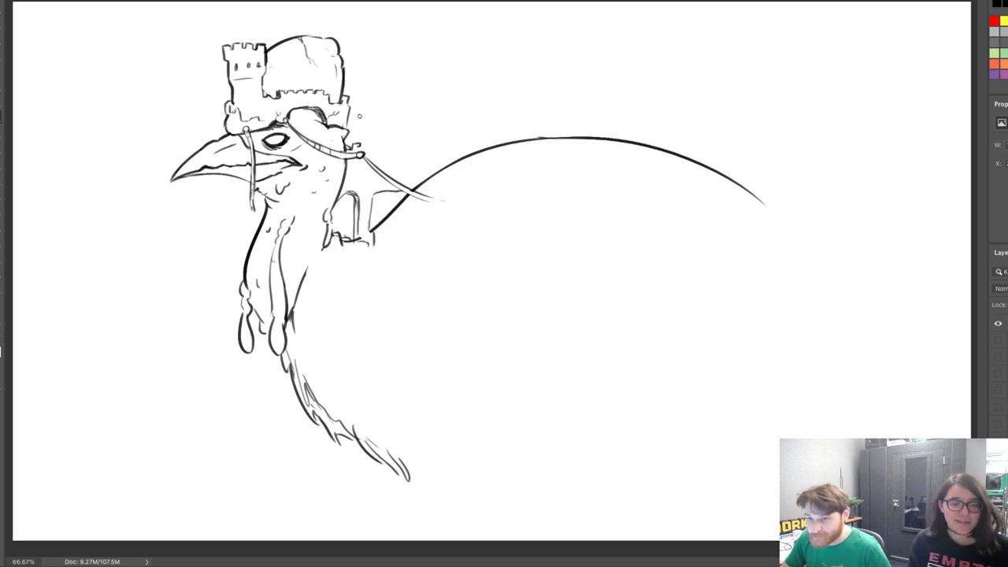
Rework the feathered edge along the neck's lower back, erasing the excess thickness of the line
mouse_move(307, 270)
left_mouse_down()
mouse_move(323, 246)
mouse_move(287, 335)
left_mouse_up()
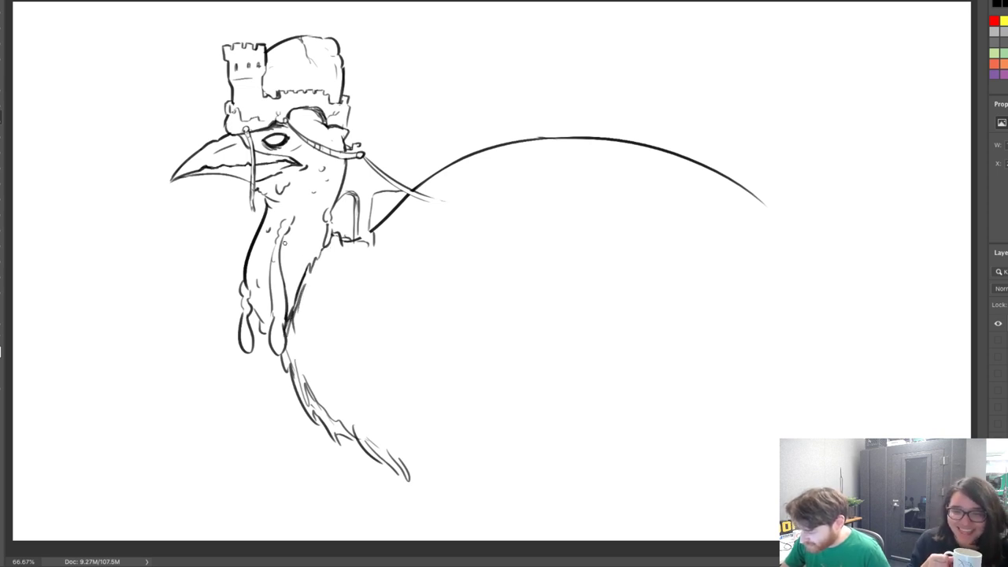
key("e")
left_click_drag(306, 284, 292, 326)
key("b")
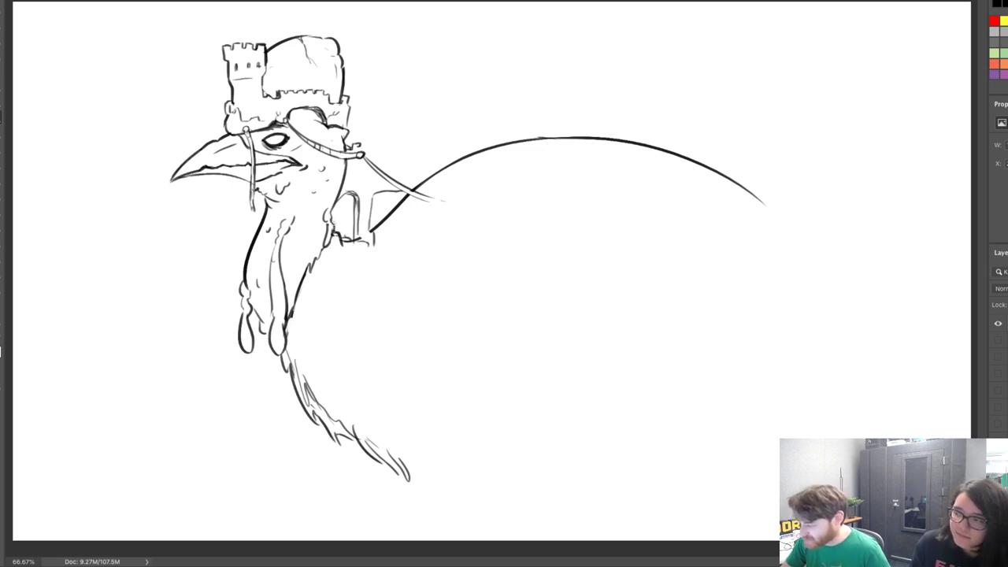
Add a bump to the back of the neck and refine the contours and shading of the hanging wattles
left_click_drag(332, 226, 336, 204)
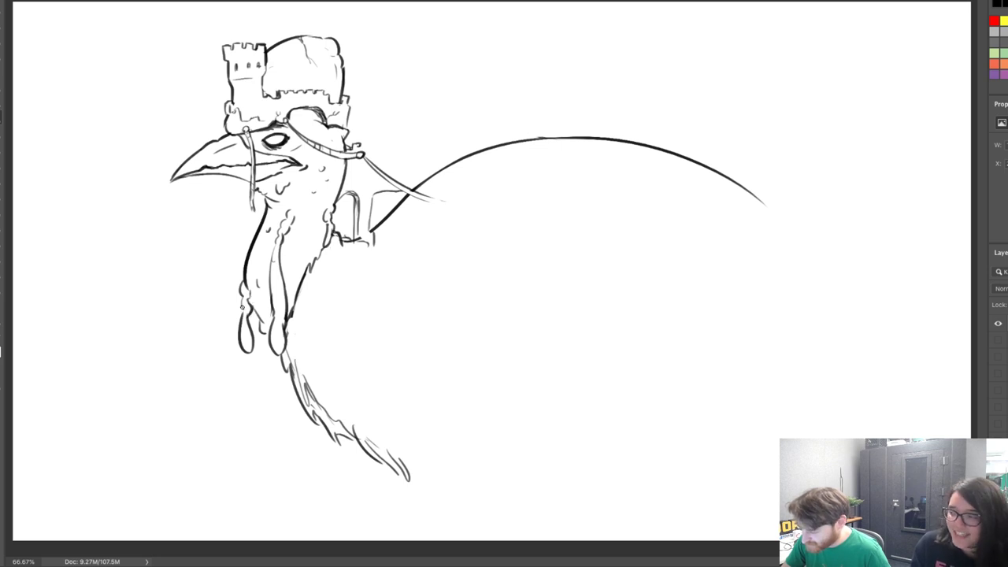
left_click_drag(243, 306, 243, 311)
mouse_move(258, 309)
left_mouse_down()
mouse_move(267, 337)
mouse_move(252, 297)
left_mouse_up()
left_click_drag(247, 345, 281, 340)
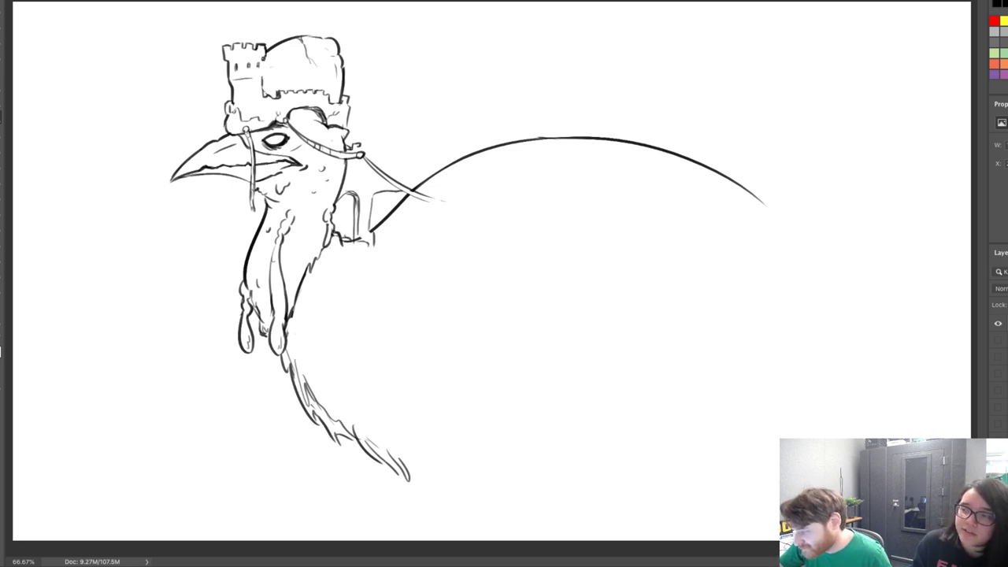
Redraw the crest tower's side wall and windows, adding a ledge under its battlements and cracks in the stone
left_click_drag(264, 56, 262, 95)
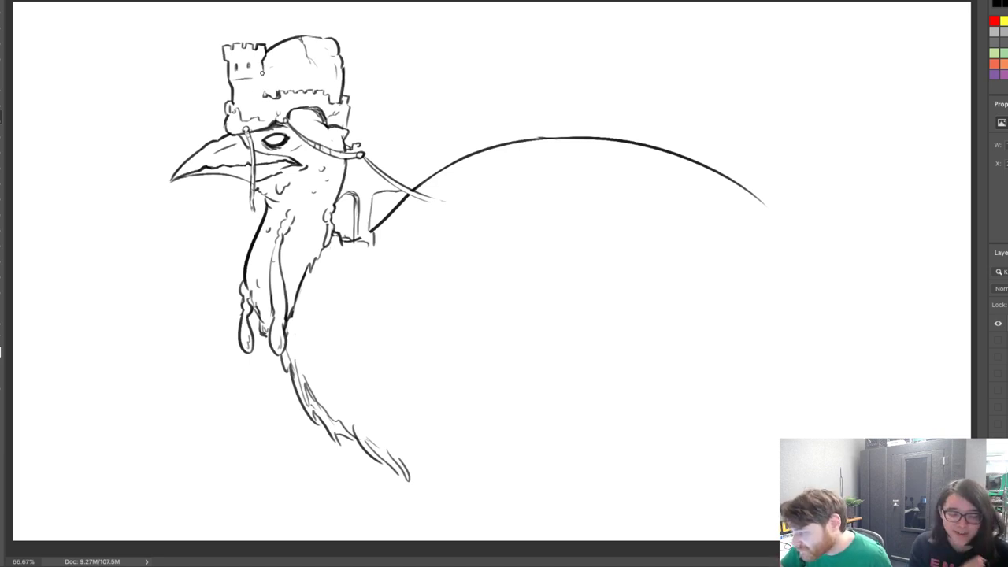
left_click_drag(262, 79, 267, 94)
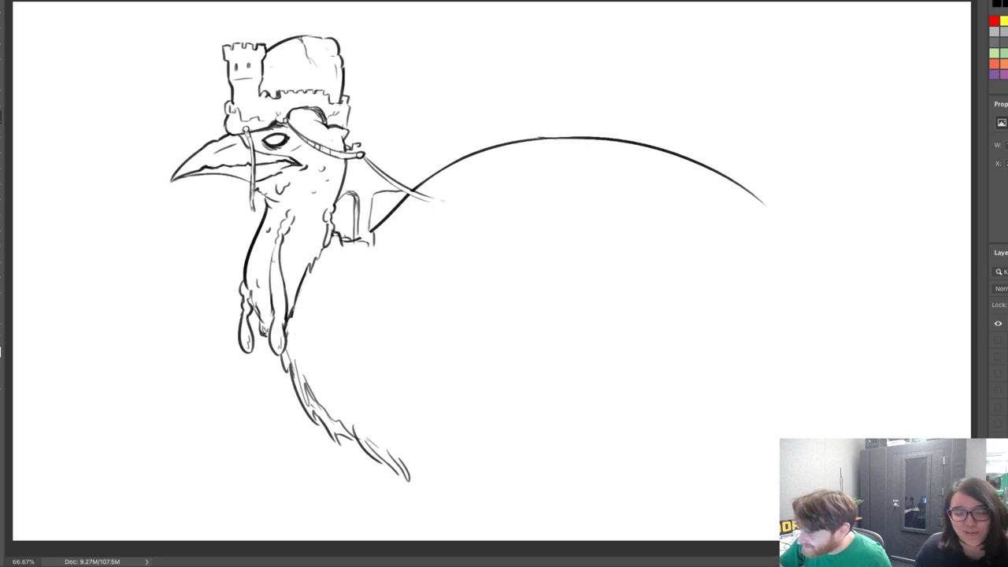
mouse_move(236, 67)
left_mouse_down()
mouse_move(262, 58)
mouse_move(255, 60)
left_mouse_up()
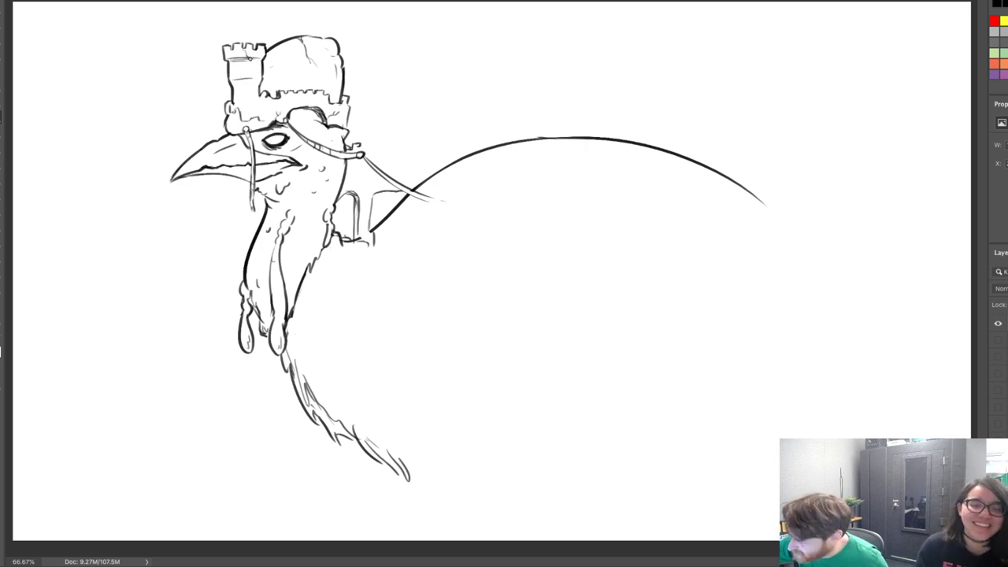
mouse_move(260, 67)
left_mouse_down()
mouse_move(262, 56)
mouse_move(232, 69)
mouse_move(256, 74)
left_mouse_up()
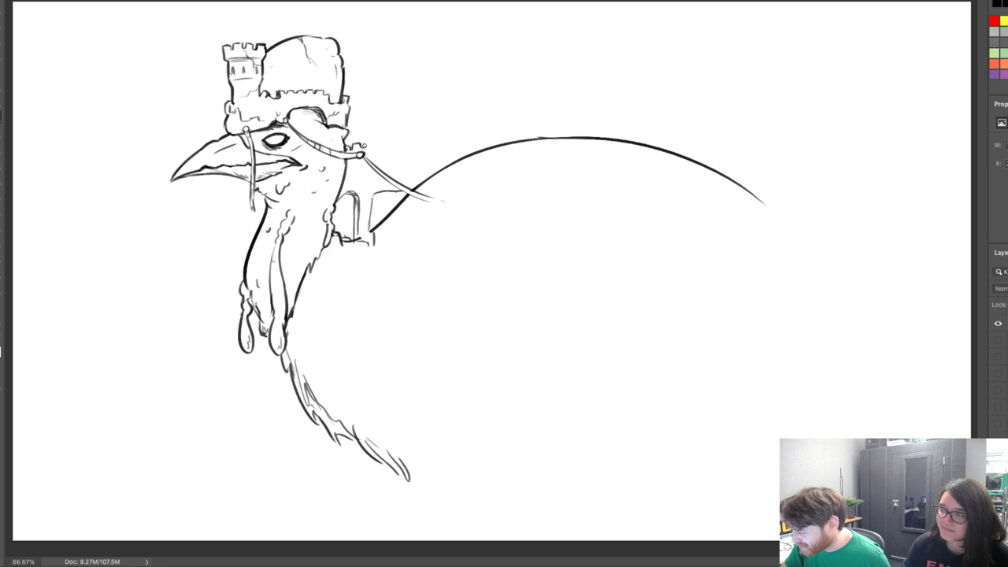
Extend the battlements behind the head and outline the second bridge arch with its far pillar, erasing the back curve crossing it
left_click_drag(364, 145, 401, 144)
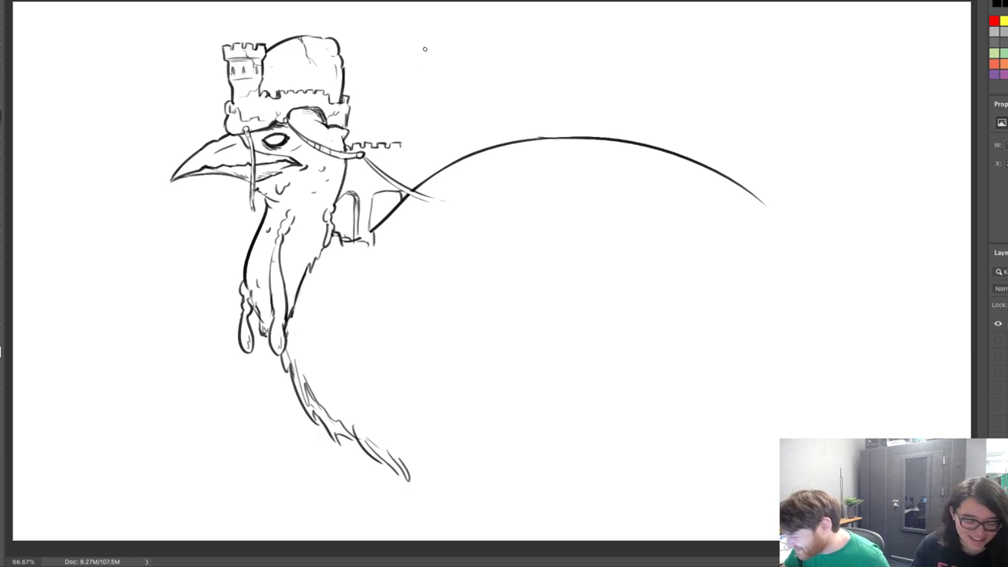
key("e")
left_click_drag(406, 204, 407, 197)
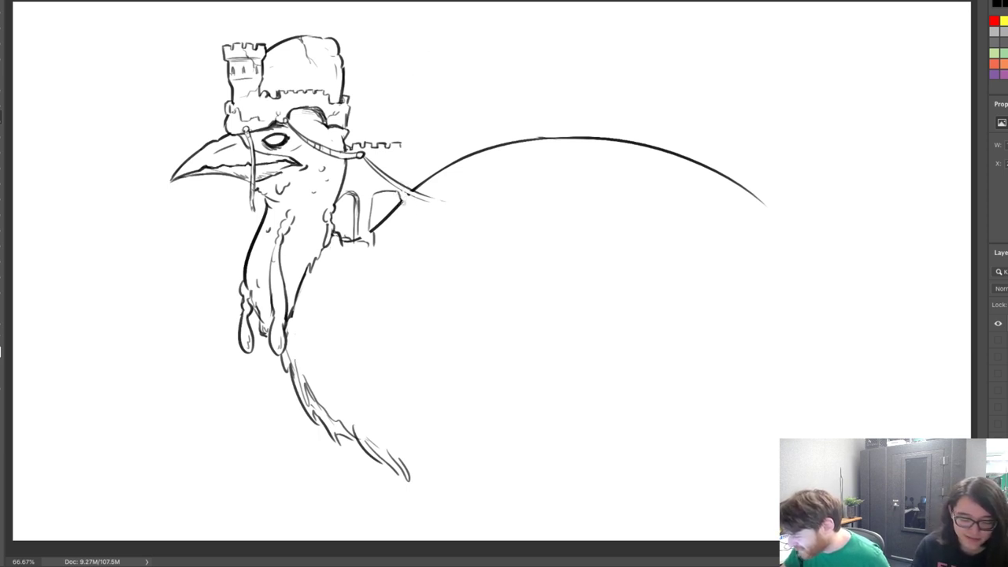
mouse_move(404, 201)
left_mouse_down()
mouse_move(434, 277)
mouse_move(439, 253)
mouse_move(424, 254)
mouse_move(427, 278)
mouse_move(397, 194)
mouse_move(413, 245)
left_mouse_up()
key("ctrl+z")
key("ctrl+z")
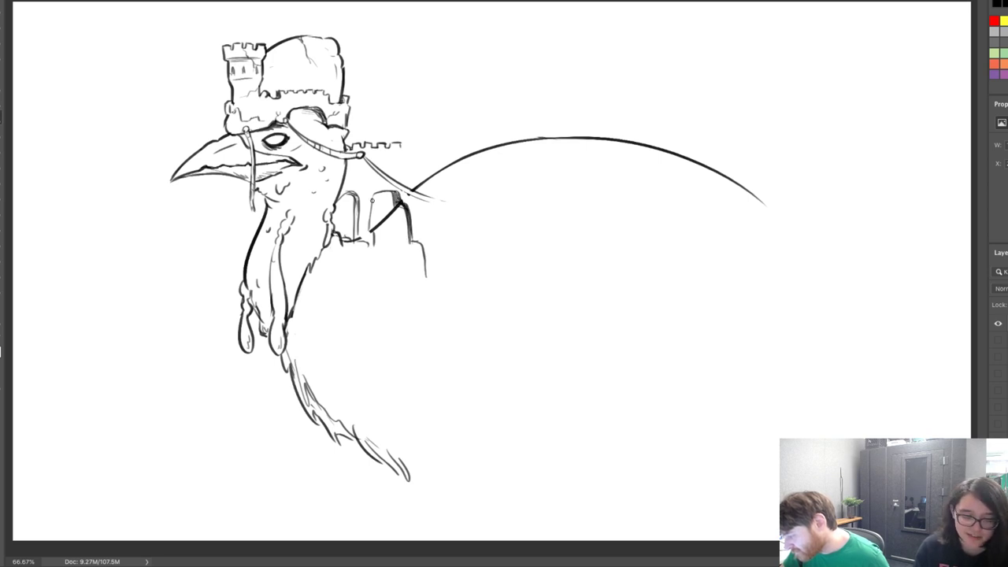
Add jagged broken stone beneath the pillar between the two bridge arches and clean up the line meeting it
mouse_move(351, 198)
left_mouse_down()
mouse_move(357, 236)
mouse_move(374, 268)
left_mouse_up()
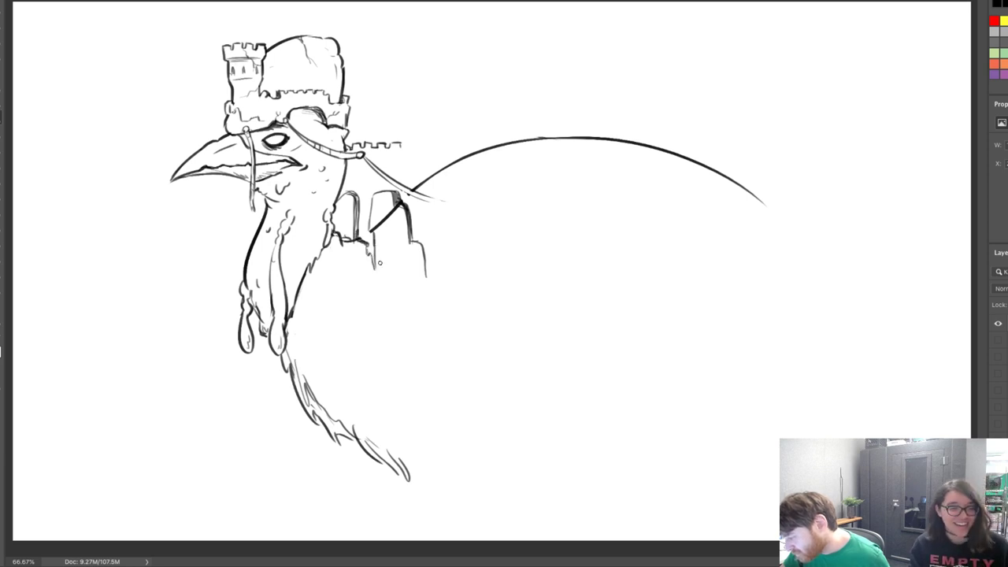
left_click_drag(373, 228, 375, 239)
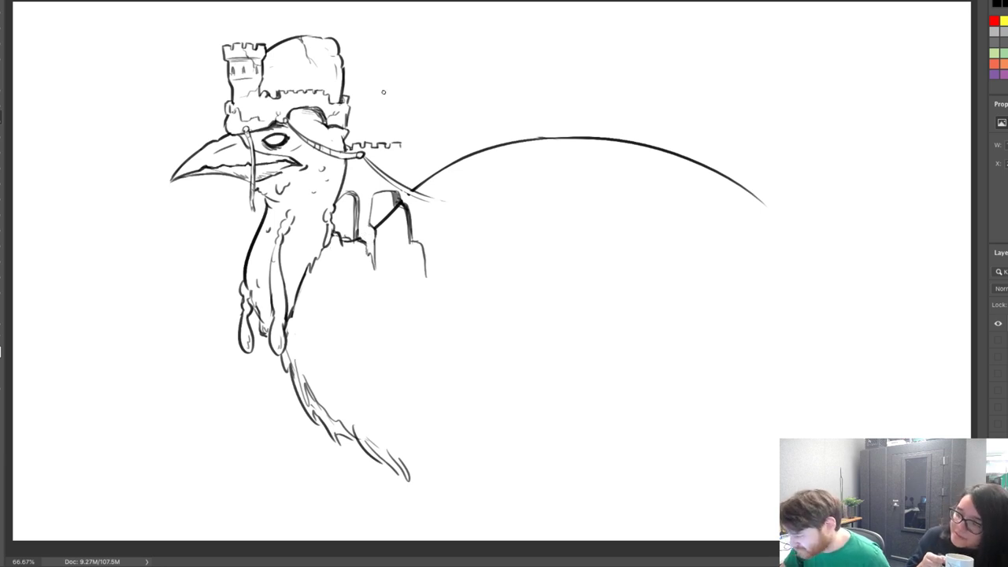
left_click_drag(365, 242, 372, 257)
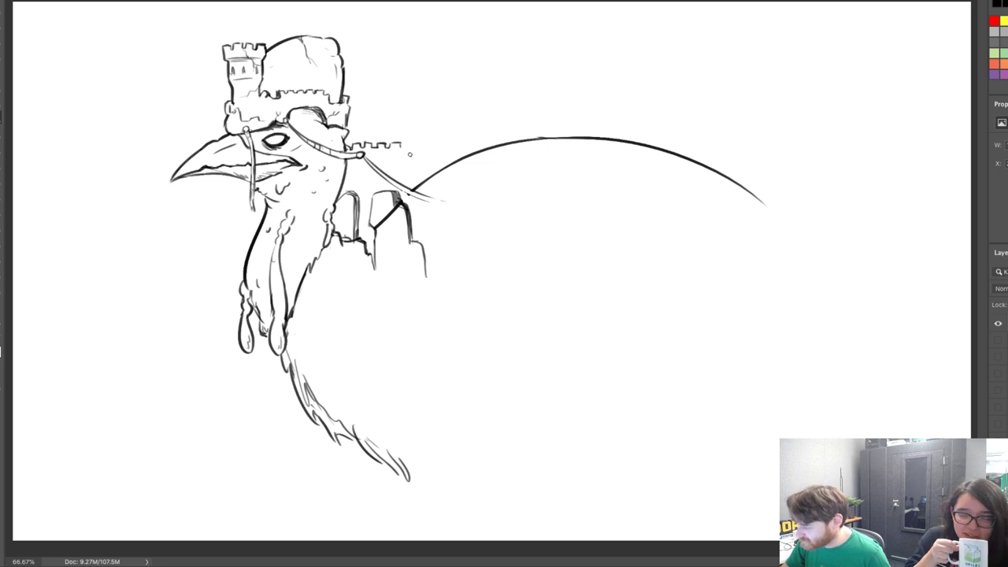
Continue the bridge's battlements toward the body and add inner depth lines to the second arch and its stepped pillar
left_click_drag(398, 146, 402, 148)
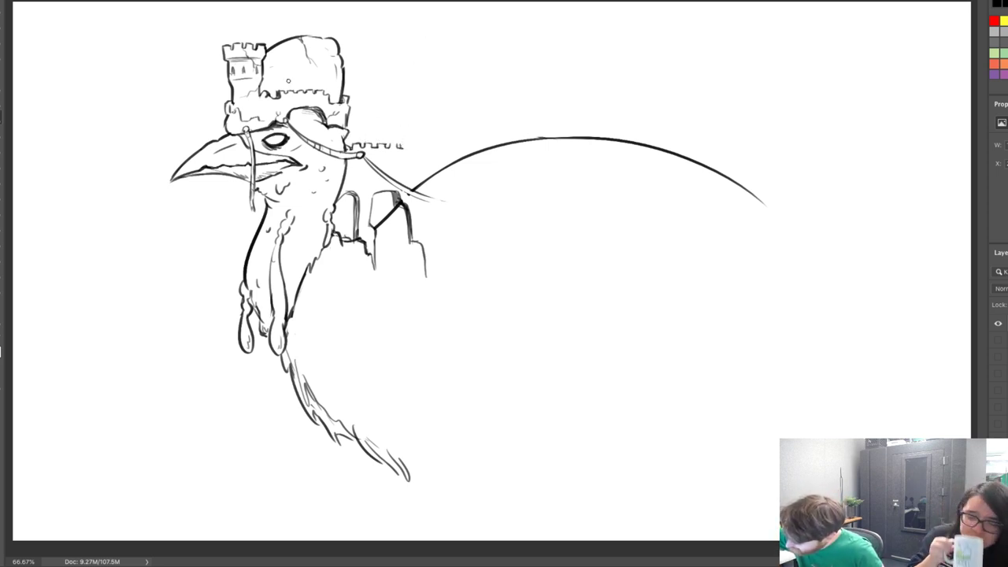
left_click_drag(388, 144, 399, 144)
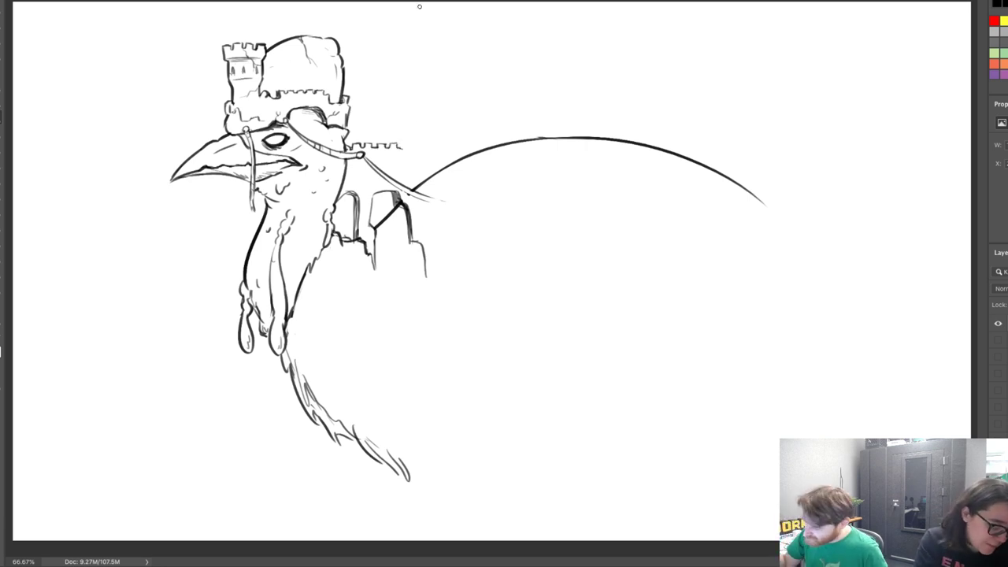
mouse_move(401, 145)
left_mouse_down()
mouse_move(424, 137)
mouse_move(419, 160)
left_mouse_up()
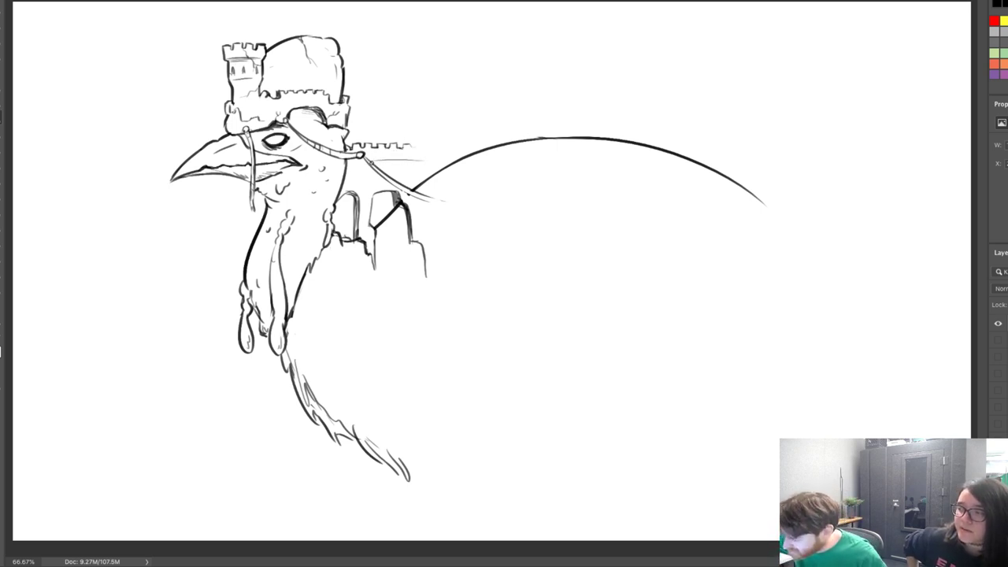
key("ctrl+z")
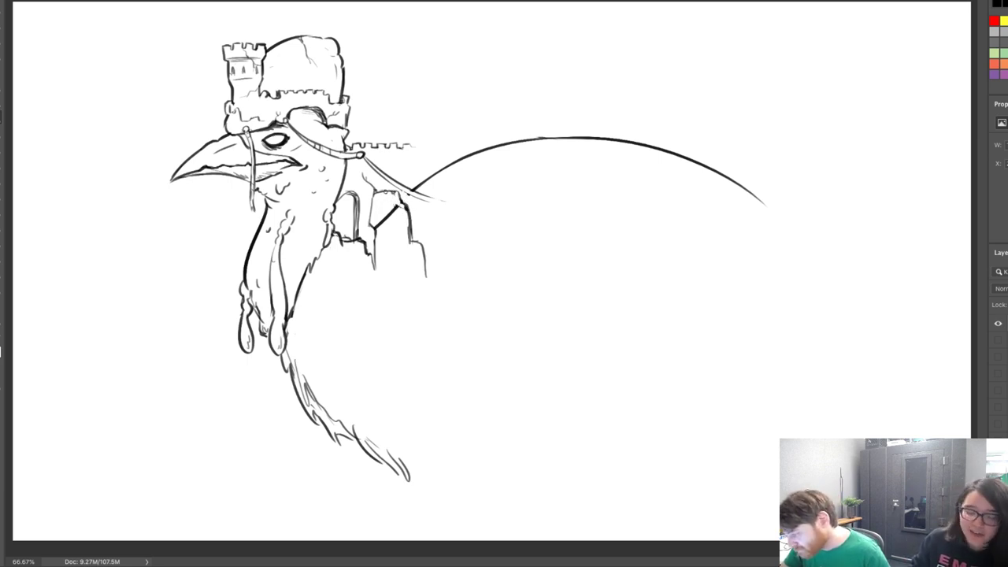
left_click_drag(397, 206, 420, 266)
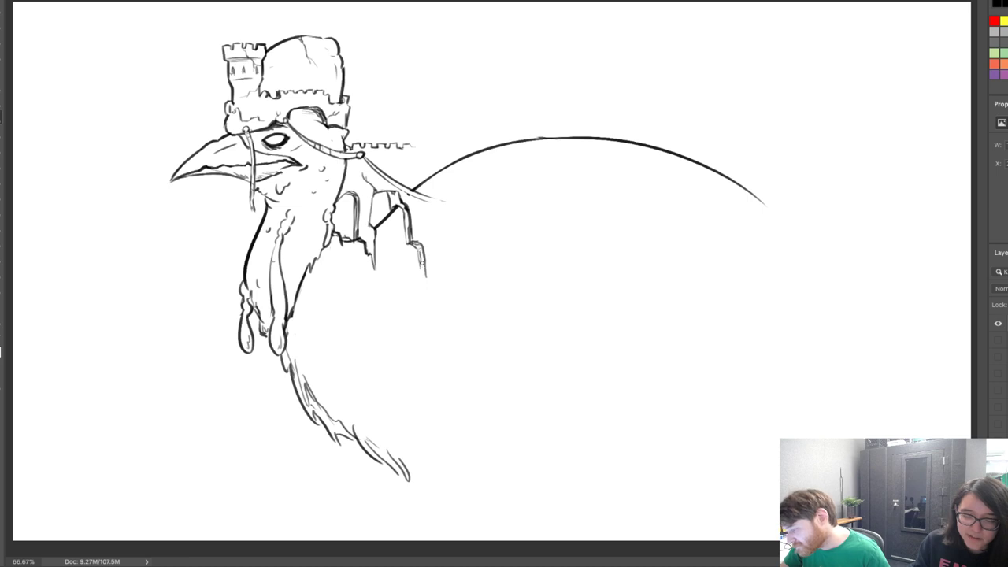
mouse_move(390, 192)
left_mouse_down()
mouse_move(393, 206)
mouse_move(399, 194)
left_mouse_up()
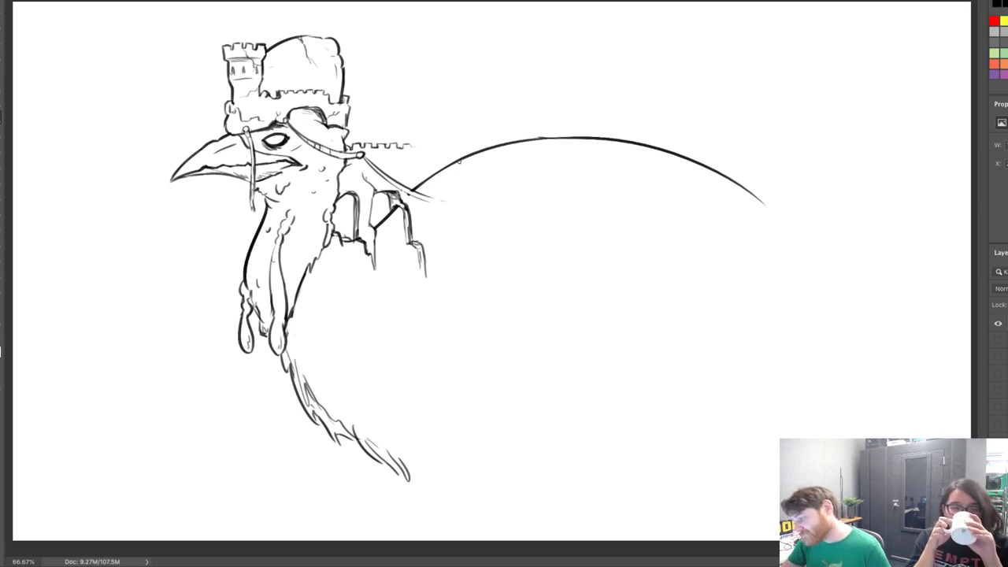
Finish the far end of the bridge's battlements and draw a small turret with a wider crenellated top there
left_click_drag(408, 146, 420, 141)
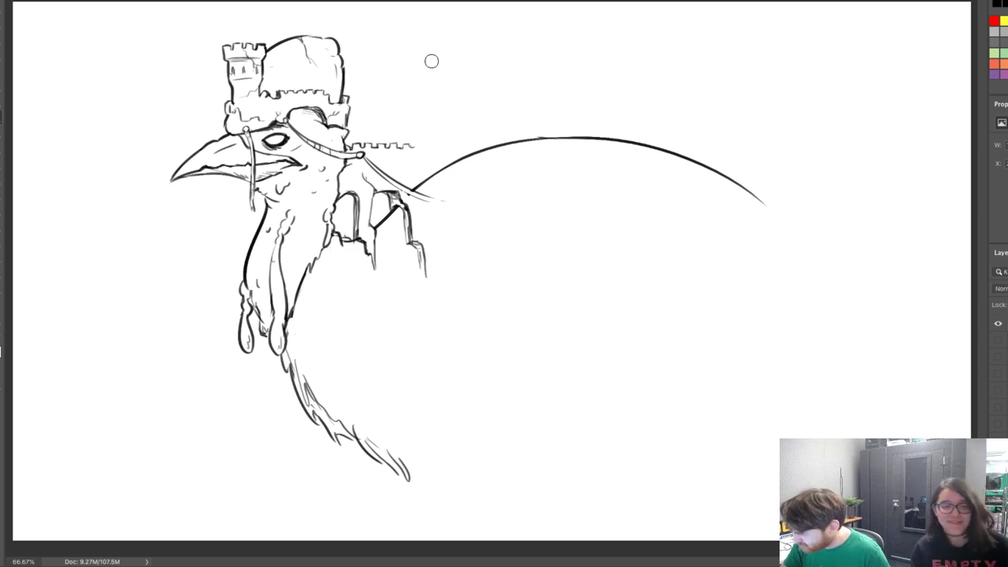
mouse_move(411, 147)
left_mouse_down()
mouse_move(422, 148)
mouse_move(414, 129)
mouse_move(434, 129)
mouse_move(433, 145)
left_mouse_up()
key("ctrl+z")
key("ctrl+z")
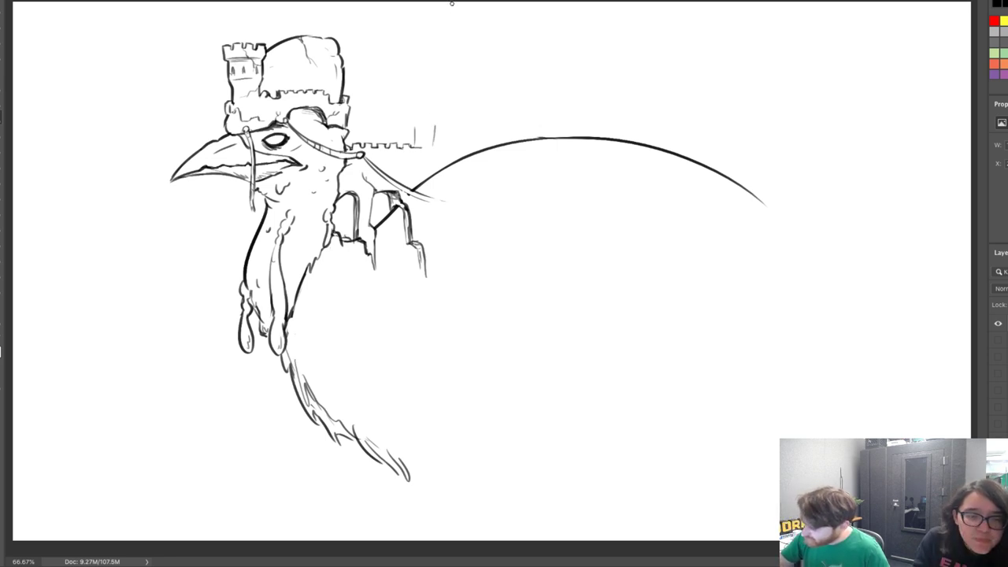
left_click_drag(416, 125, 435, 123)
left_click_drag(436, 121, 436, 147)
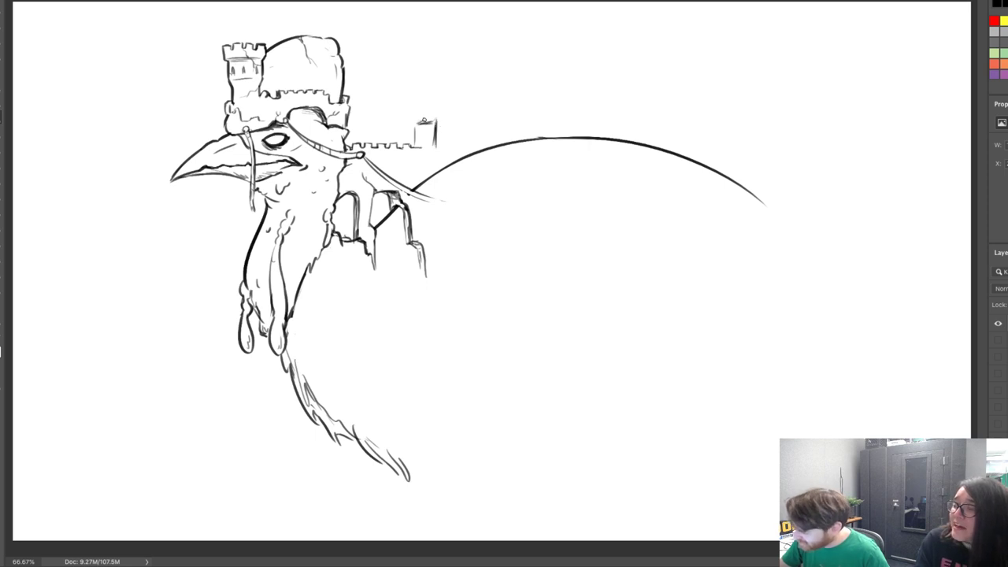
mouse_move(405, 111)
left_mouse_down()
mouse_move(420, 123)
mouse_move(407, 122)
mouse_move(412, 106)
mouse_move(427, 107)
left_mouse_up()
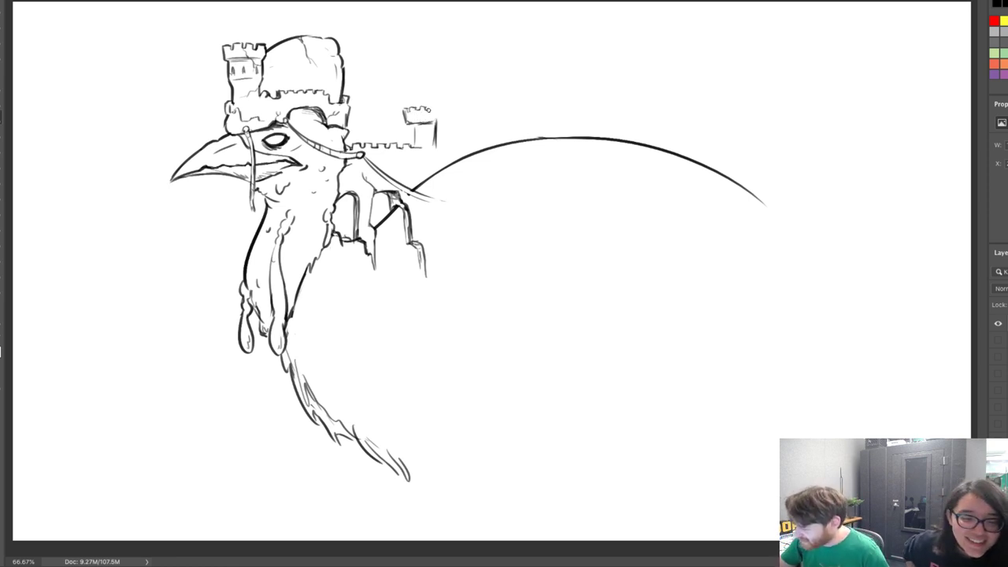
mouse_move(429, 110)
left_mouse_down()
mouse_move(407, 123)
mouse_move(436, 123)
left_mouse_up()
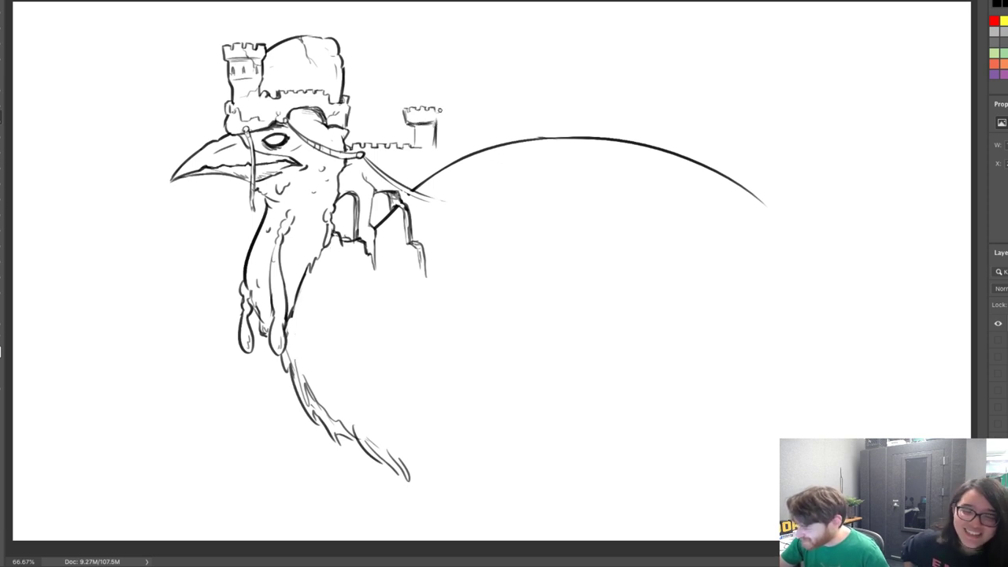
Draw a gatehouse above the turret with two cone-roofed towers, a crenellated wall between them and a pointed archway
mouse_move(441, 106)
left_mouse_down()
mouse_move(435, 34)
mouse_move(450, 11)
mouse_move(458, 33)
mouse_move(435, 35)
mouse_move(460, 39)
mouse_move(466, 78)
mouse_move(458, 63)
mouse_move(452, 80)
mouse_move(453, 64)
mouse_move(465, 78)
mouse_move(458, 52)
mouse_move(499, 57)
mouse_move(505, 13)
mouse_move(517, 36)
left_mouse_up()
key("e")
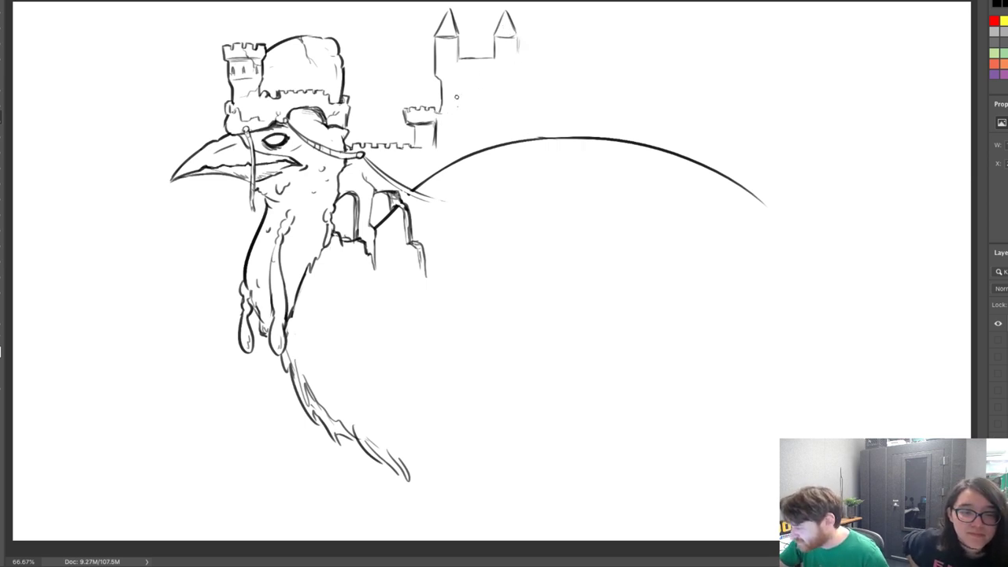
left_click_drag(458, 84, 458, 108)
mouse_move(461, 109)
left_mouse_down()
mouse_move(462, 82)
mouse_move(480, 70)
mouse_move(461, 84)
mouse_move(482, 70)
mouse_move(494, 103)
left_mouse_up()
key("ctrl+z")
key("ctrl+z")
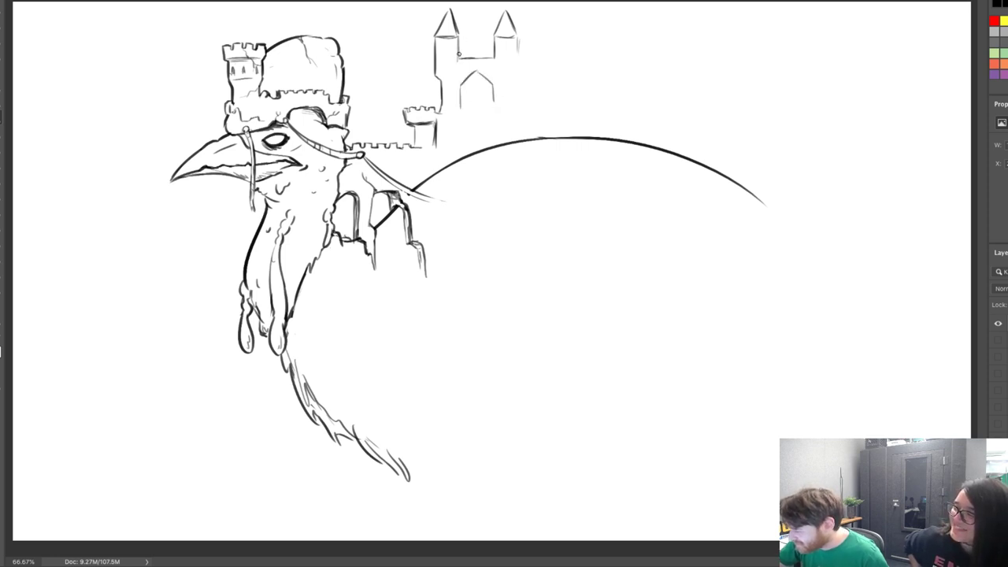
left_click_drag(459, 54, 494, 50)
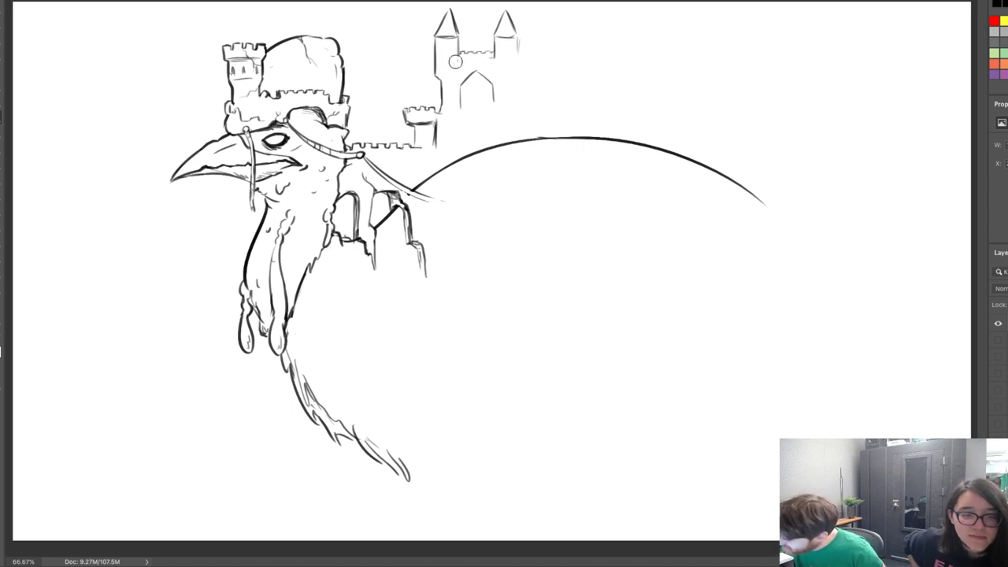
left_click_drag(462, 111, 500, 109)
left_click_drag(518, 39, 520, 94)
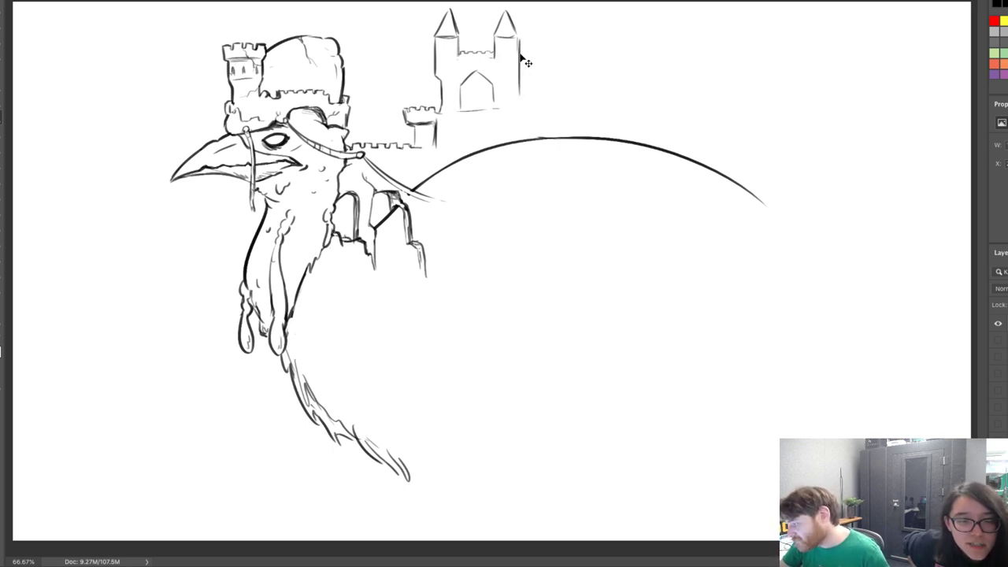
Redraw the gatehouse's rear tower wall shorter and continue it into a stepped rocky slope descending toward the back
key("ctrl+z")
mouse_move(517, 38)
left_mouse_down()
mouse_move(520, 77)
mouse_move(567, 104)
left_mouse_up()
key("ctrl+z")
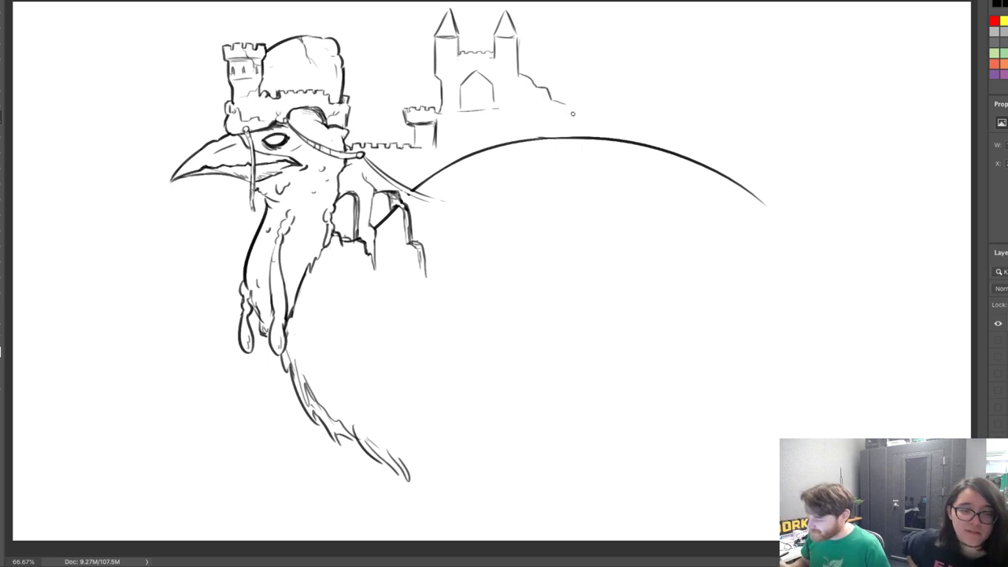
Draw a jagged rock mass below the bridge and sweep the double-lined rein across to the body, erasing the overlapping back curve
mouse_move(427, 275)
left_mouse_down()
mouse_move(438, 283)
mouse_move(457, 272)
mouse_move(490, 196)
left_mouse_up()
mouse_move(412, 175)
left_mouse_down()
mouse_move(461, 154)
mouse_move(488, 155)
mouse_move(513, 139)
left_mouse_up()
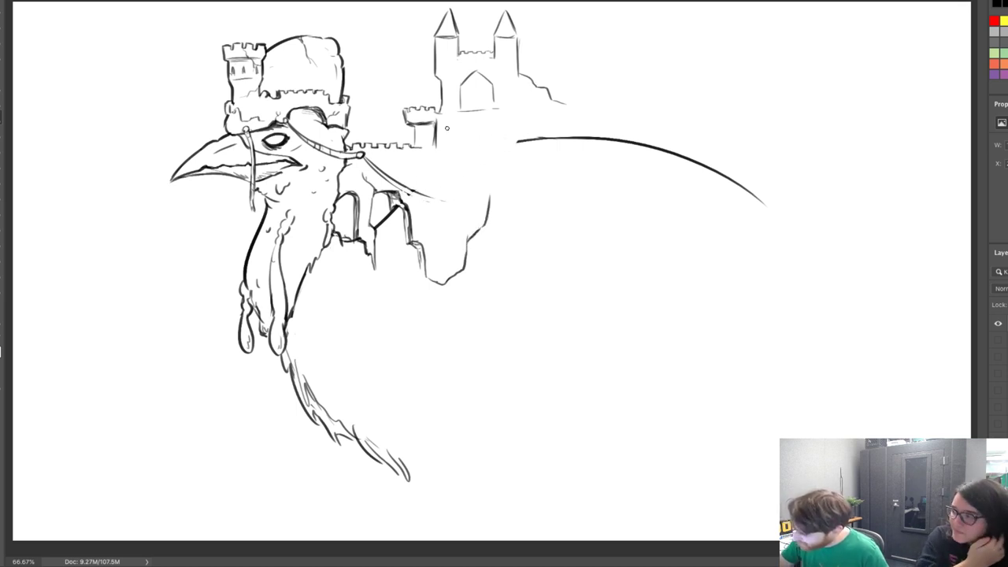
mouse_move(404, 191)
left_mouse_down()
mouse_move(431, 200)
mouse_move(547, 170)
left_mouse_up()
mouse_move(489, 210)
left_mouse_down()
mouse_move(535, 219)
mouse_move(500, 205)
left_mouse_up()
key("e")
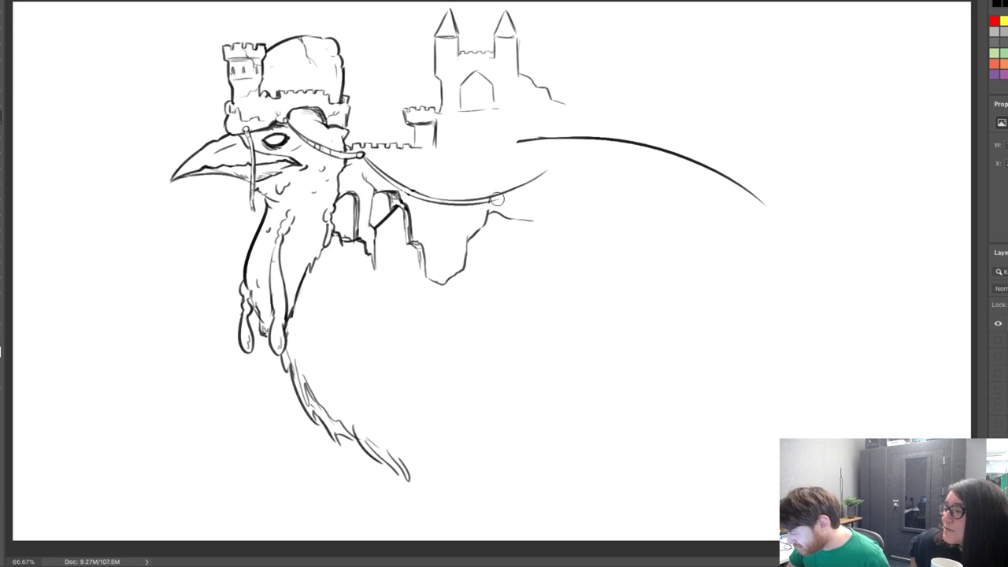
left_click_drag(408, 187, 428, 191)
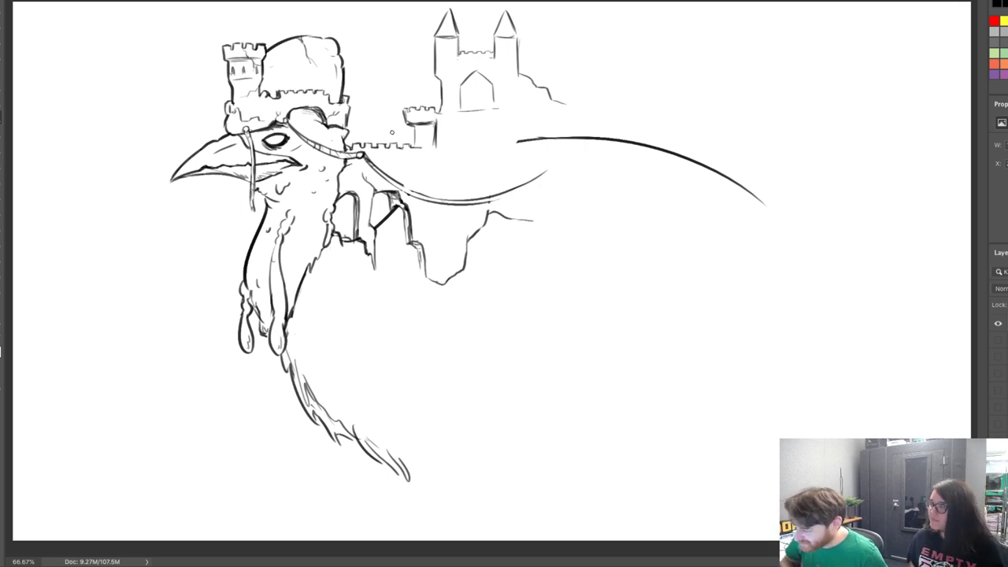
left_click_drag(394, 182, 439, 200)
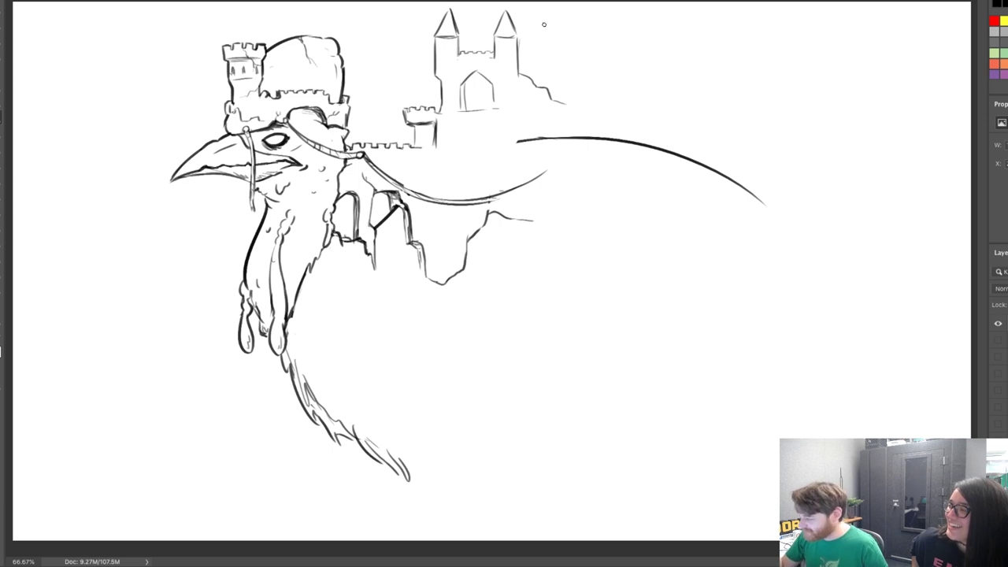
Erase the front end of the back curve below the rocky slope and add loose falling rocks under the rock mass
left_click_drag(513, 132, 584, 140)
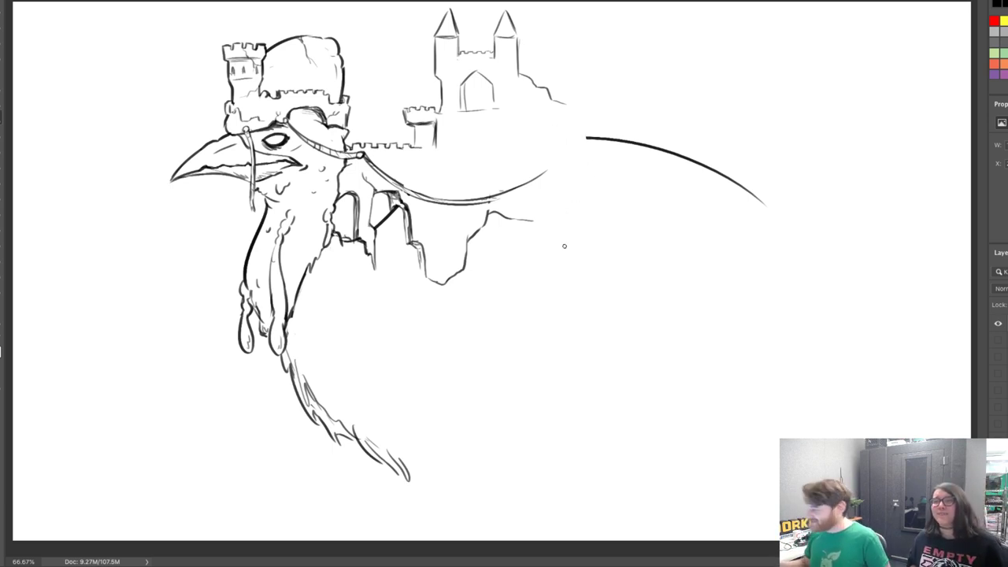
key("ctrl+z")
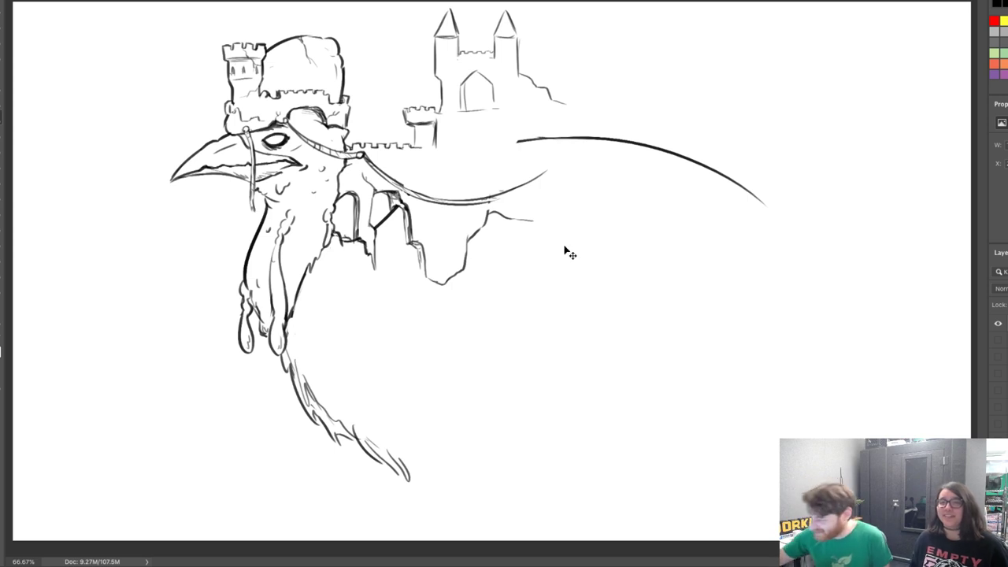
mouse_move(522, 138)
left_mouse_down()
mouse_move(557, 127)
mouse_move(587, 141)
left_mouse_up()
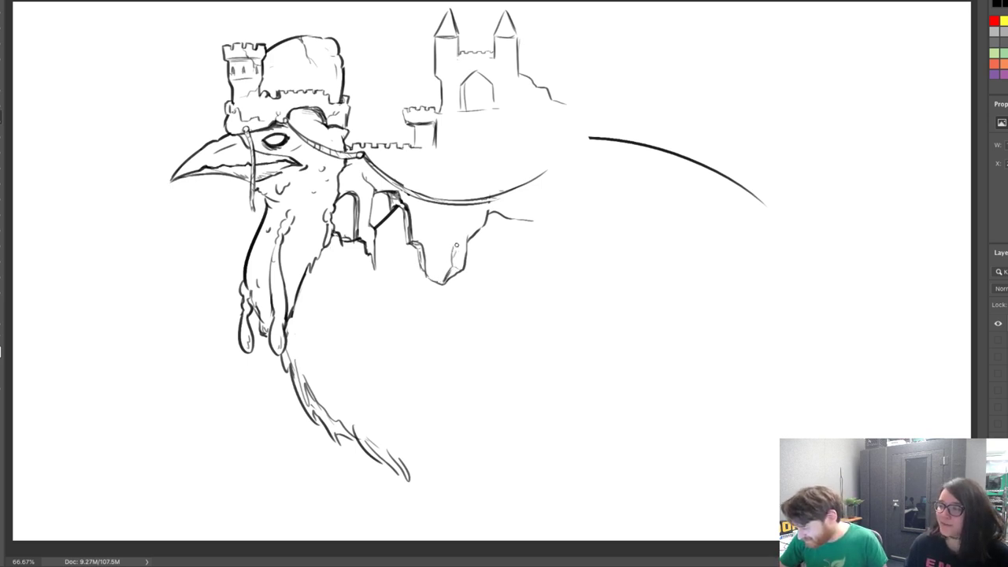
mouse_move(453, 291)
left_mouse_down()
mouse_move(473, 276)
mouse_move(468, 287)
left_mouse_up()
mouse_move(394, 283)
left_mouse_down()
mouse_move(468, 296)
mouse_move(479, 287)
mouse_move(471, 268)
left_mouse_up()
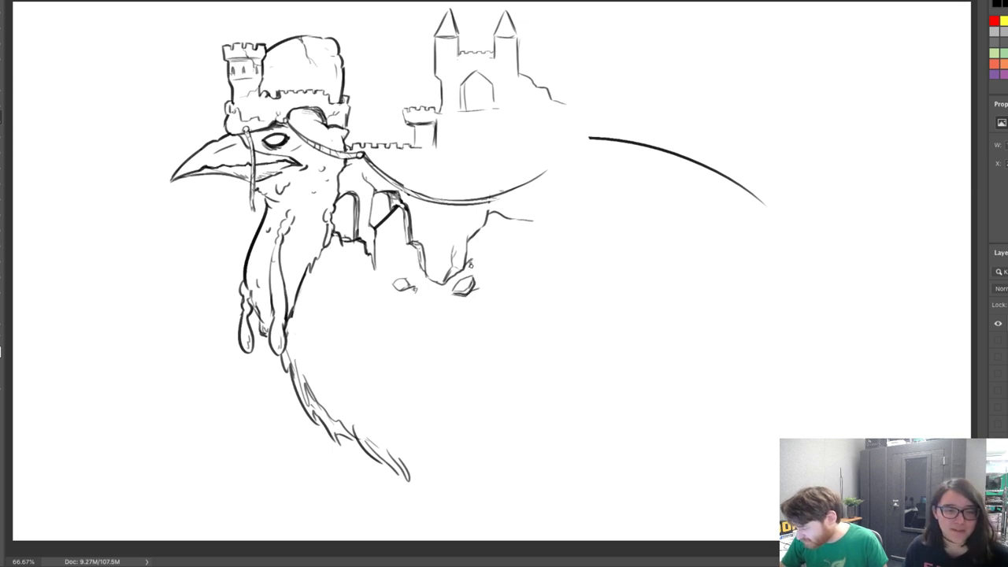
Continue the chest feathers along the belly and carry the back curve down around the rump, ending in feathered strokes
mouse_move(410, 474)
left_mouse_down()
mouse_move(452, 501)
mouse_move(487, 500)
left_mouse_up()
left_click_drag(755, 197, 809, 276)
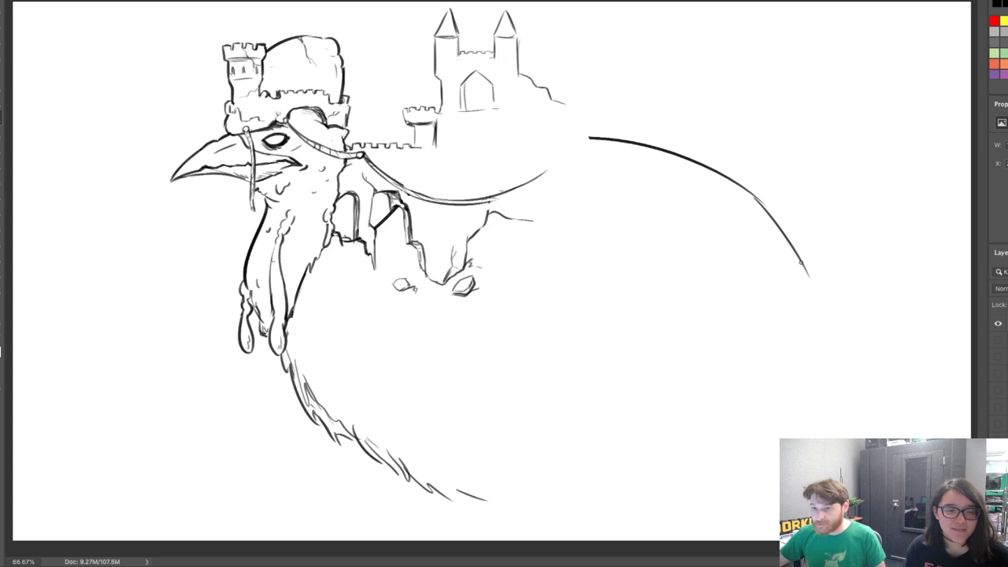
mouse_move(769, 213)
left_mouse_down()
mouse_move(829, 347)
mouse_move(813, 422)
left_mouse_up()
left_click_drag(811, 354, 799, 439)
left_click_drag(502, 494, 611, 503)
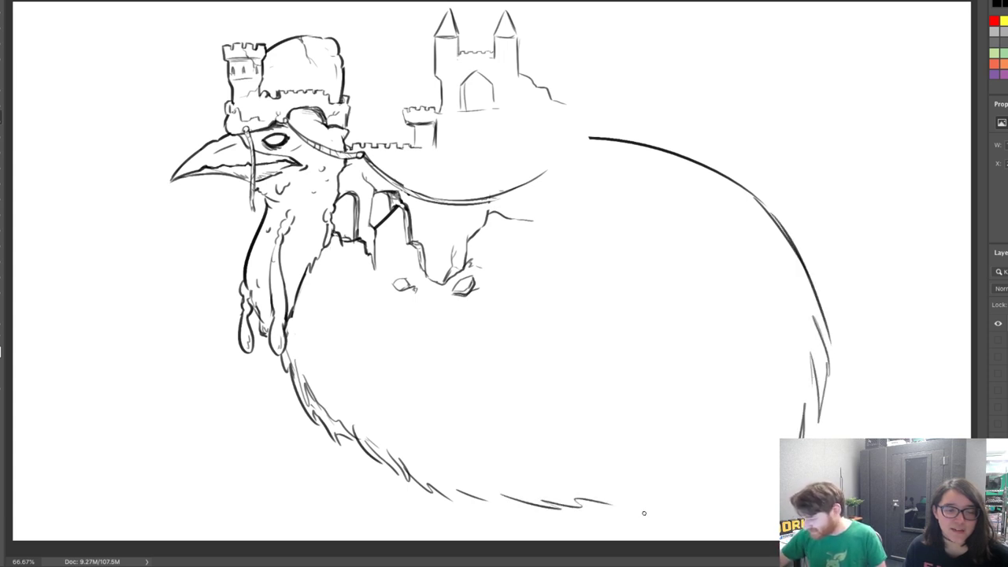
left_click_drag(512, 500, 551, 522)
left_click_drag(615, 491, 638, 517)
left_click_drag(630, 515, 643, 526)
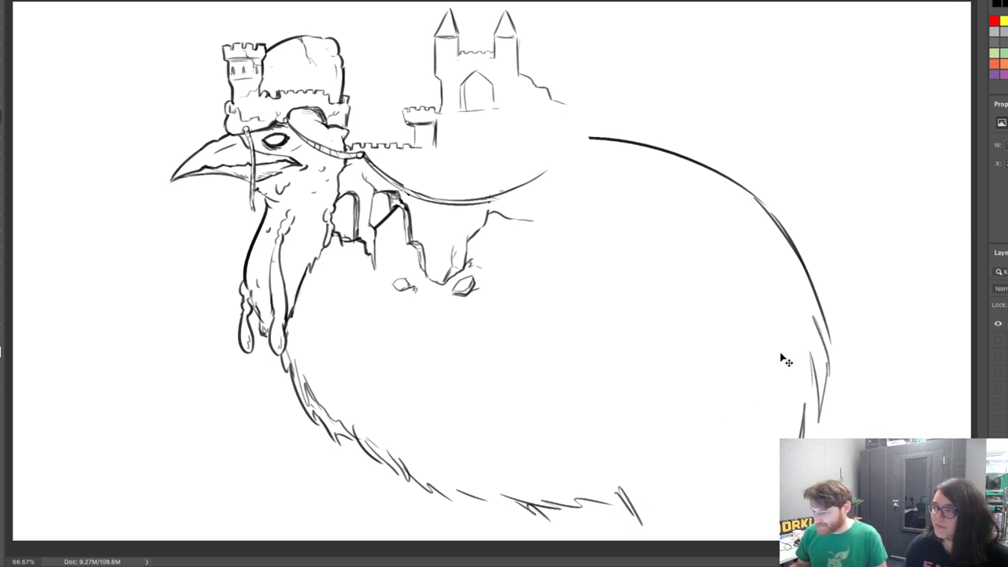
Scale the whole bird drawing down proportionally, keeping its upper-left corner in place, to free space below and behind the body
key("ctrl+t")
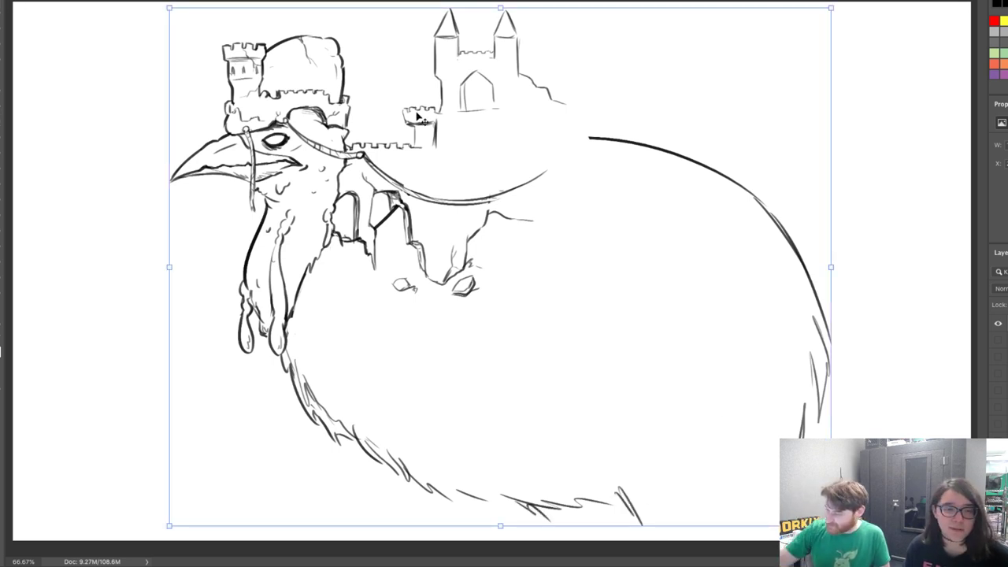
left_click_drag(833, 529, 778, 471)
key("Return")
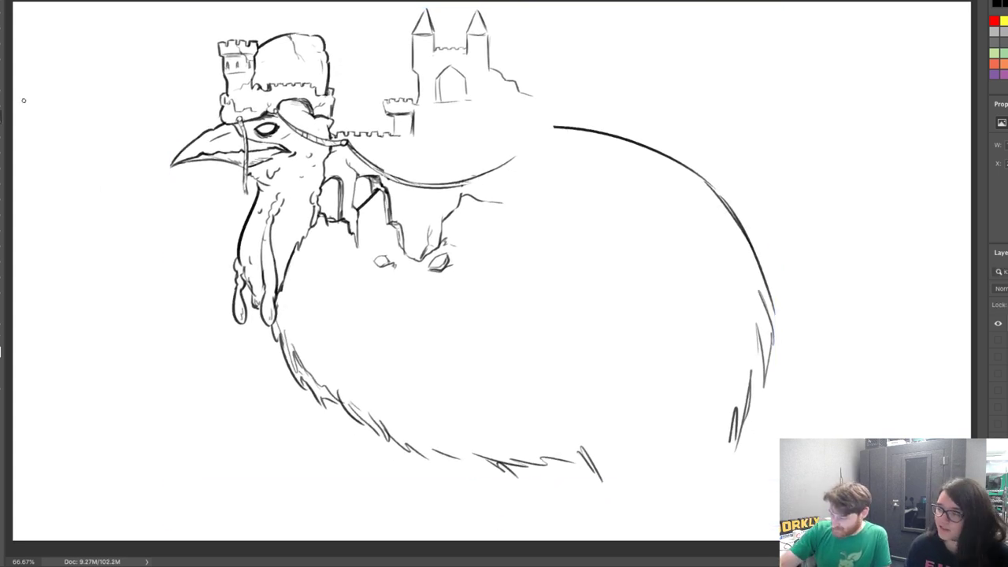
Replace the jagged belly feathers with a single sloping underside line and draw the curved back edge of the thigh
mouse_move(505, 465)
left_mouse_down()
mouse_move(549, 483)
mouse_move(571, 458)
left_mouse_up()
key("e")
key("b")
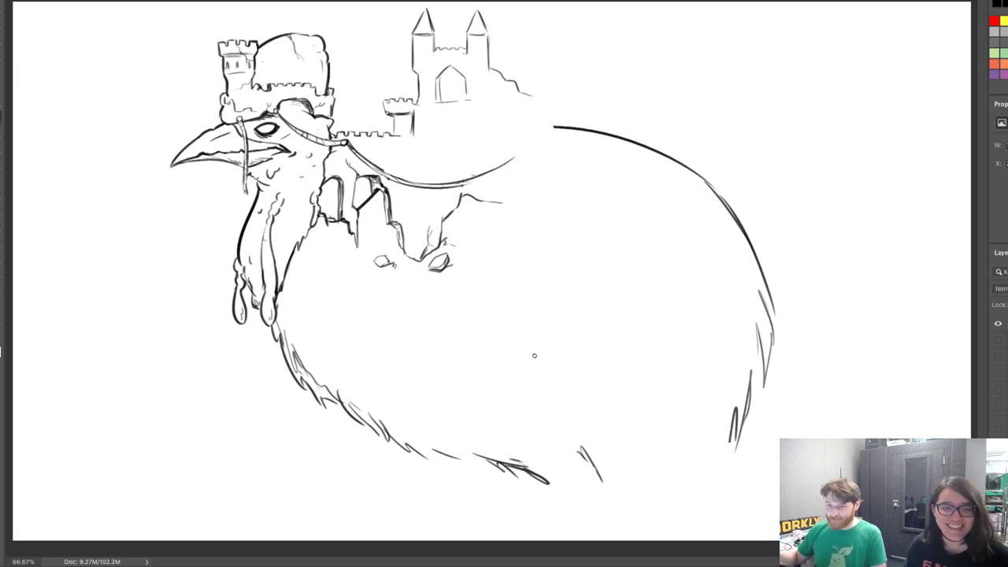
left_click_drag(434, 453, 505, 483)
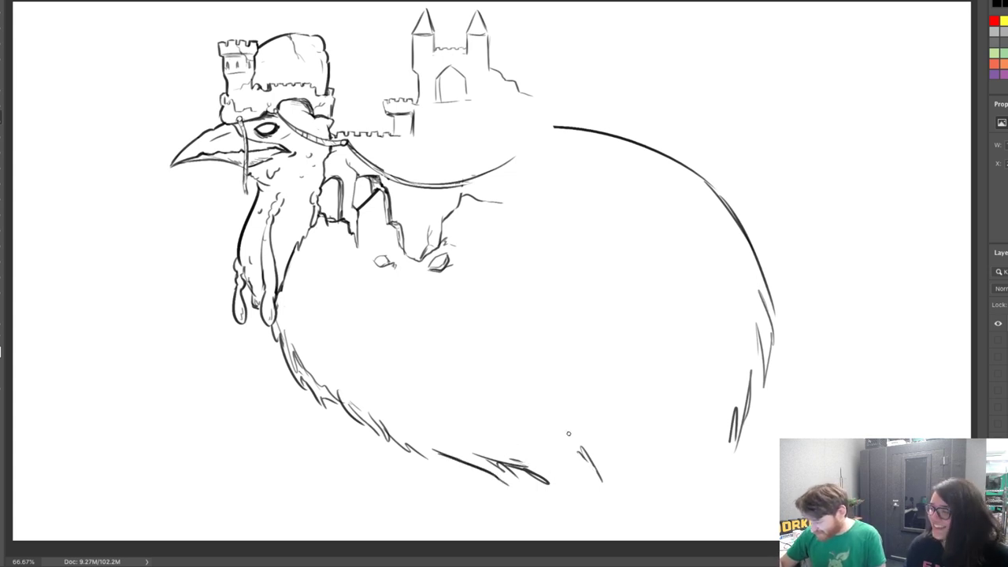
left_click_drag(566, 431, 597, 485)
key("ctrl+z")
key("ctrl+z")
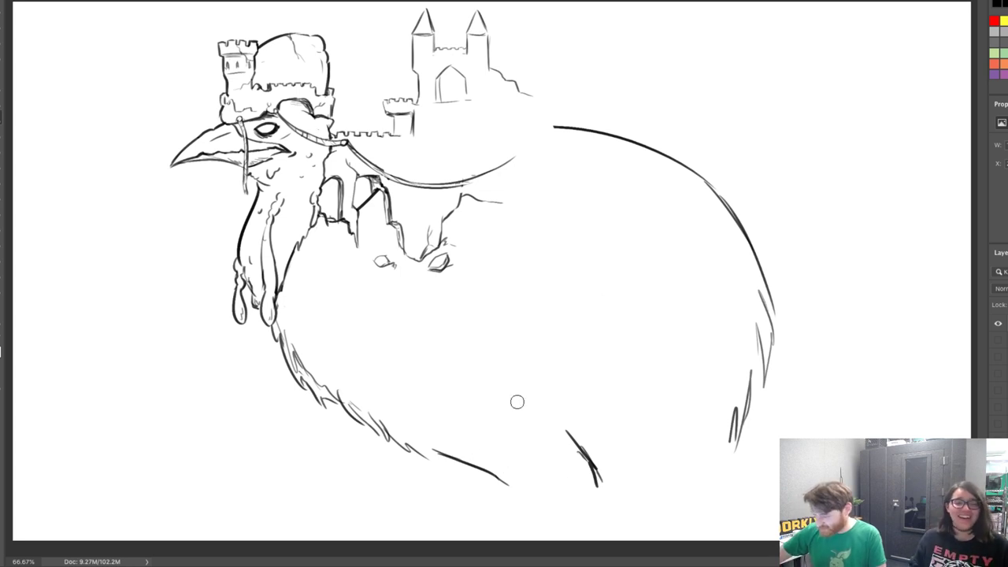
Draw the lower thigh with a ragged feather hem and the top of the leg emerging beneath it
mouse_move(497, 470)
left_mouse_down()
mouse_move(510, 496)
mouse_move(546, 513)
mouse_move(536, 509)
mouse_move(541, 522)
mouse_move(584, 521)
mouse_move(620, 479)
left_mouse_up()
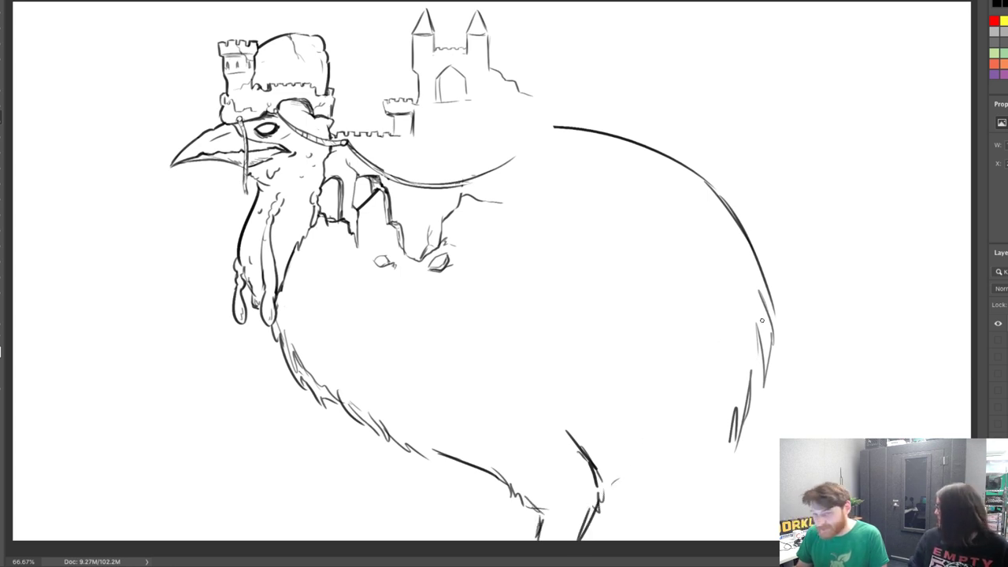
mouse_move(540, 496)
left_mouse_down()
mouse_move(560, 520)
mouse_move(584, 504)
left_mouse_up()
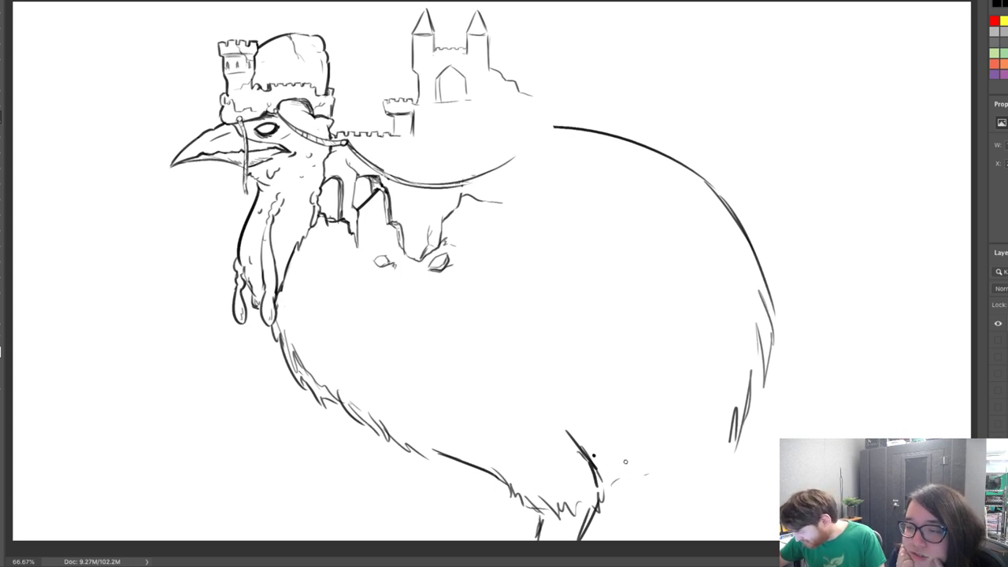
left_click_drag(626, 463, 595, 456)
key("ctrl+z")
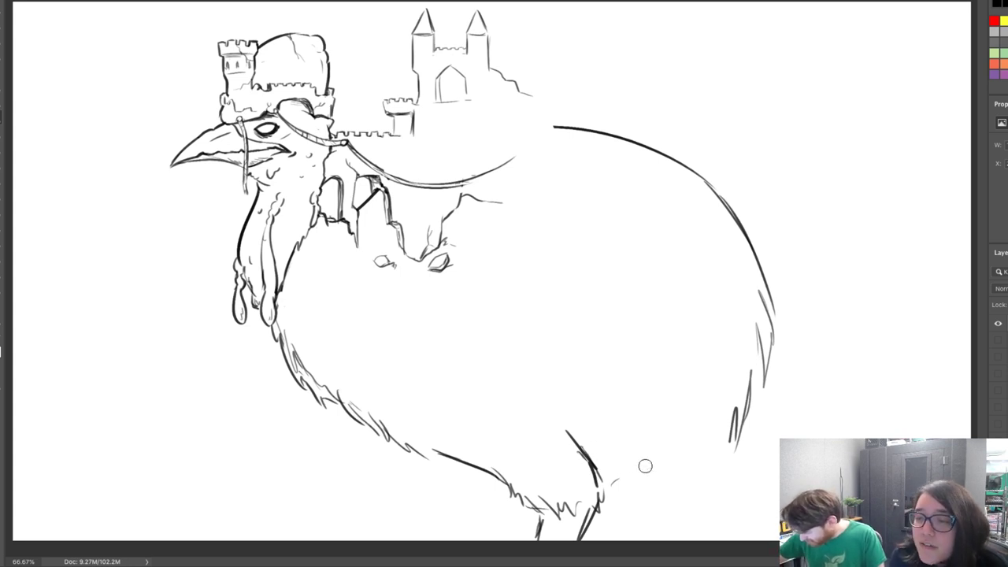
Thin the belly line ahead of the thigh and close the rear underside with feather strokes from thigh to rump
left_click_drag(435, 451, 517, 490)
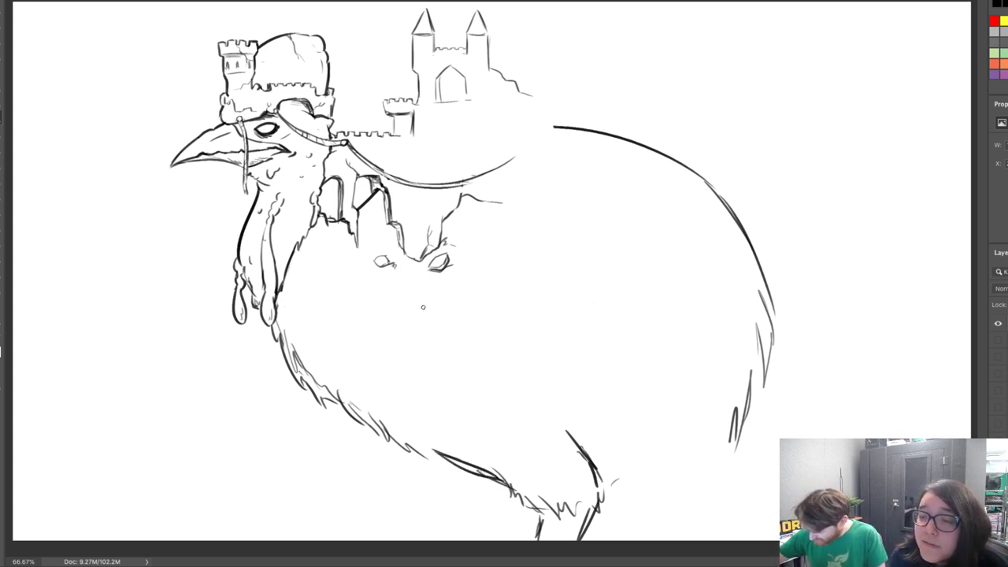
key("e")
left_click_drag(429, 451, 522, 482)
key("b")
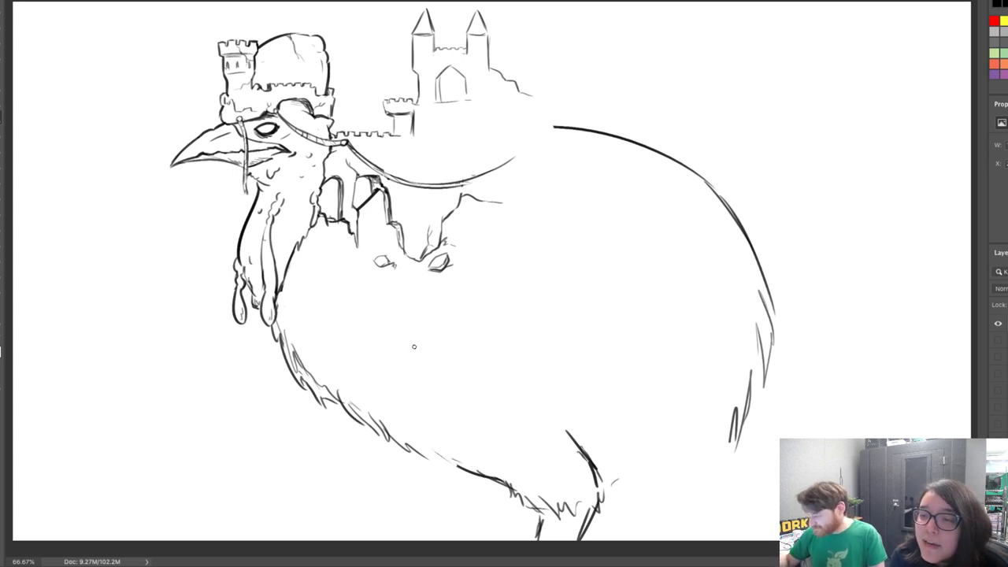
mouse_move(605, 473)
left_mouse_down()
mouse_move(656, 464)
mouse_move(675, 502)
mouse_move(692, 472)
mouse_move(715, 463)
mouse_move(747, 395)
left_mouse_up()
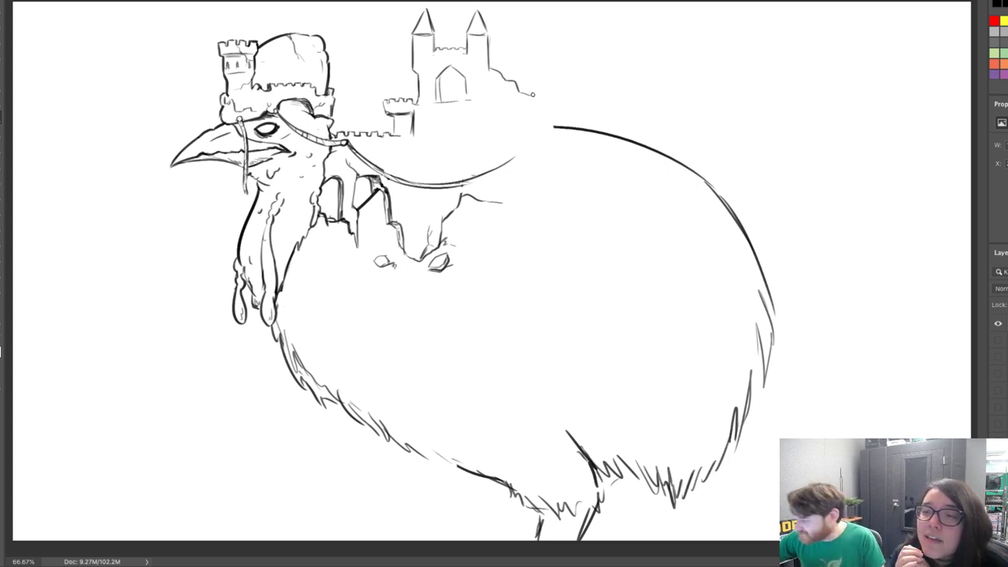
Join the rocky slope to the back curve, hatch the gatehouse archway, and add tower windows and a matching crenellated turret behind
mouse_move(532, 94)
left_mouse_down()
mouse_move(548, 93)
mouse_move(553, 122)
left_mouse_up()
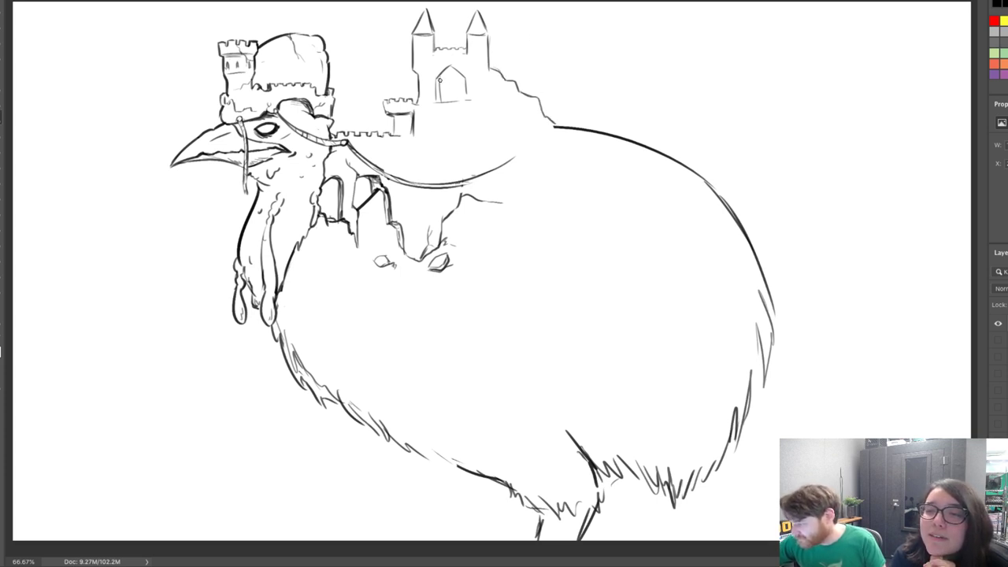
mouse_move(443, 97)
left_mouse_down()
mouse_move(451, 72)
mouse_move(464, 92)
left_mouse_up()
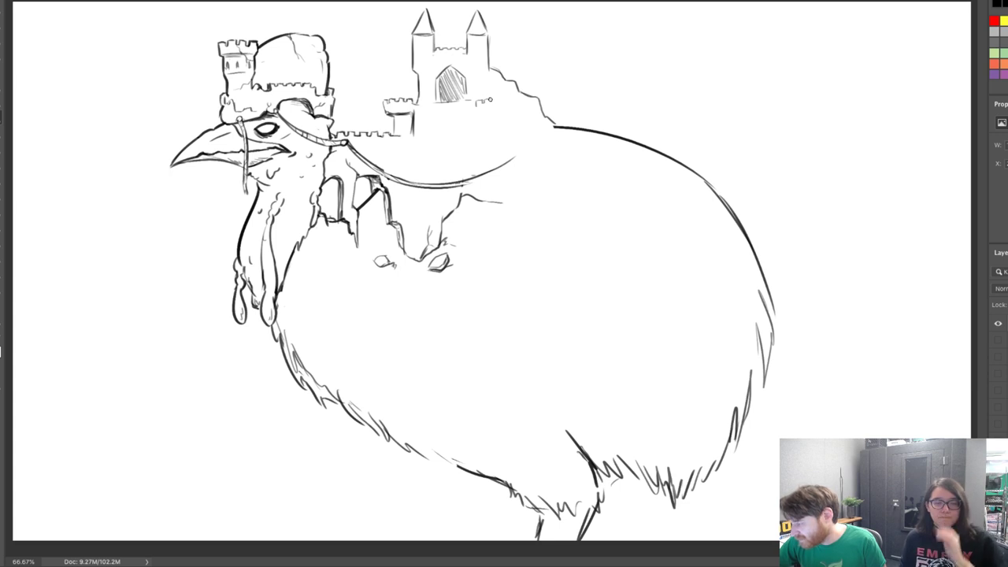
mouse_move(493, 98)
left_mouse_down()
mouse_move(478, 108)
mouse_move(501, 120)
mouse_move(508, 111)
mouse_move(507, 125)
mouse_move(498, 105)
mouse_move(478, 123)
mouse_move(506, 109)
mouse_move(480, 114)
mouse_move(488, 111)
mouse_move(466, 99)
left_mouse_up()
left_click_drag(475, 48, 478, 49)
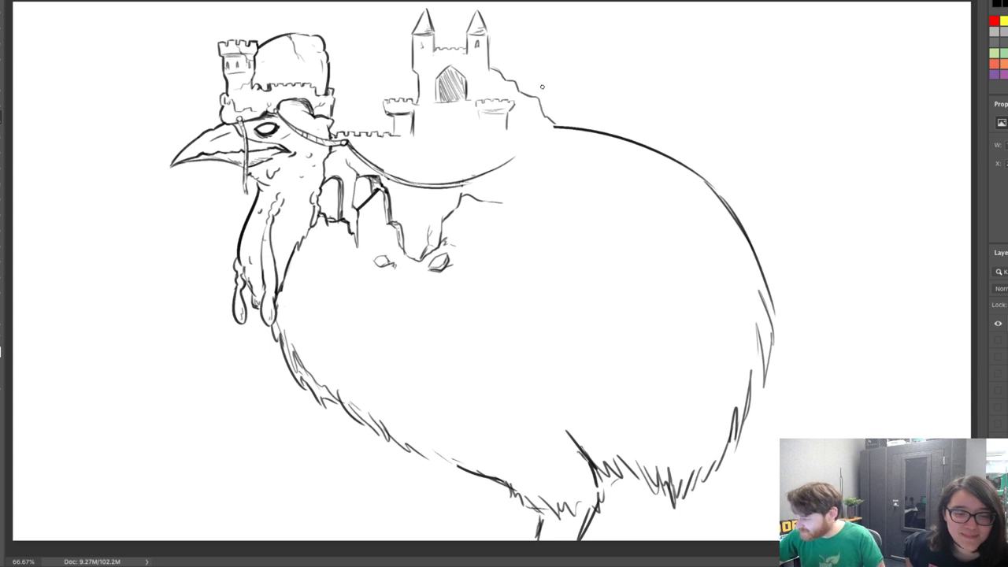
Draw another crenellated turret on the slope behind the gatehouse and add rocky ledges around the turret bases, trimming the back curve
left_click_drag(532, 93, 530, 75)
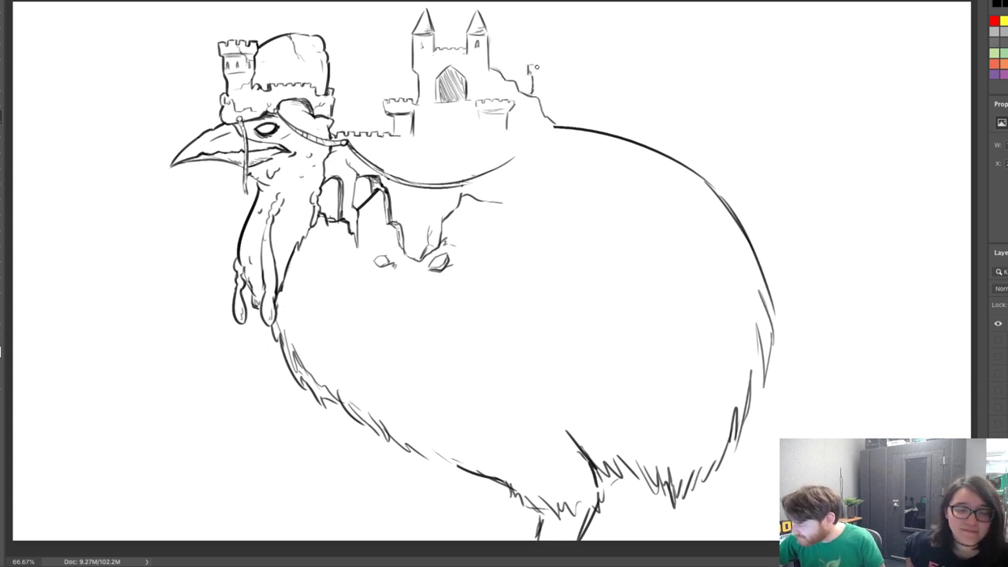
left_click_drag(554, 68, 572, 69)
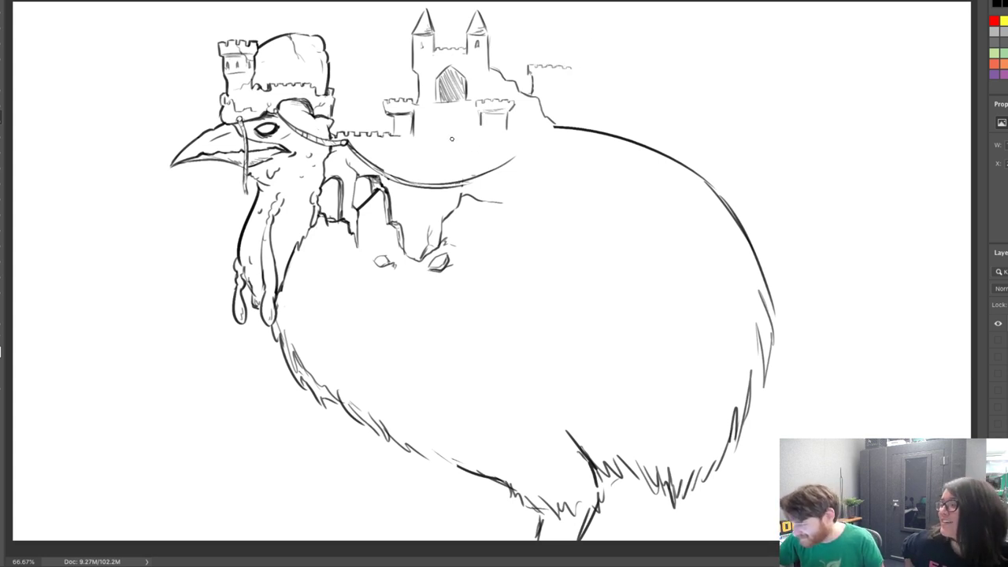
left_click_drag(458, 135, 471, 134)
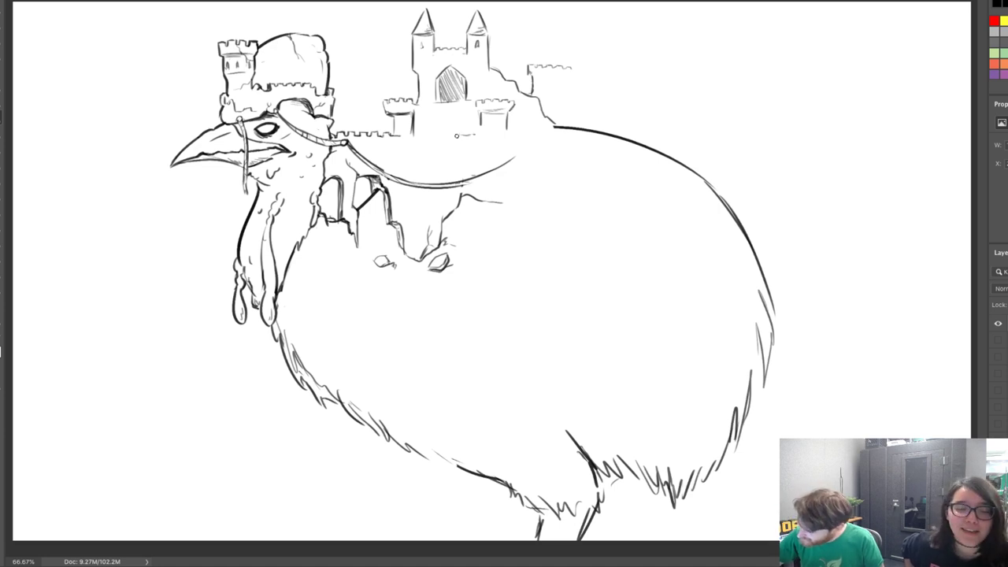
left_click_drag(435, 162, 458, 135)
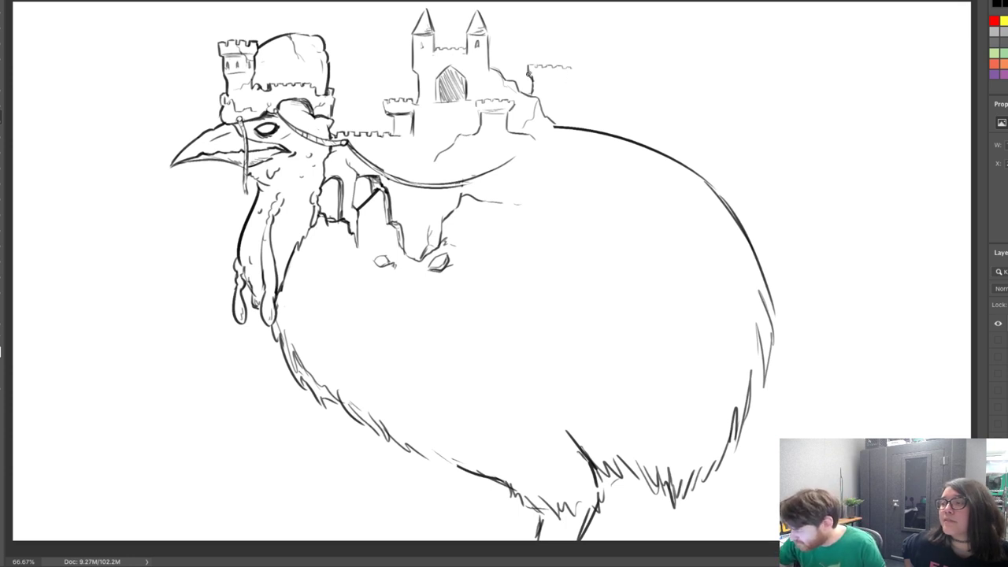
mouse_move(528, 74)
left_mouse_down()
mouse_move(572, 77)
mouse_move(567, 100)
mouse_move(596, 126)
mouse_move(555, 131)
left_mouse_up()
key("ctrl+z")
key("ctrl+z")
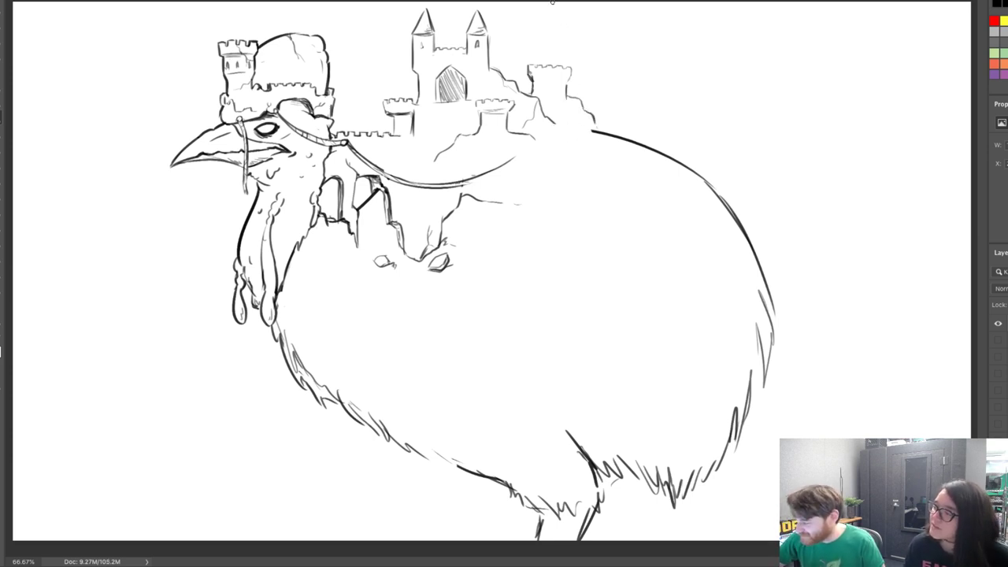
End the first rein swag in a small ring on the body and start a second double-lined swag toward the rump
left_click_drag(472, 183, 518, 160)
left_click_drag(518, 158, 637, 203)
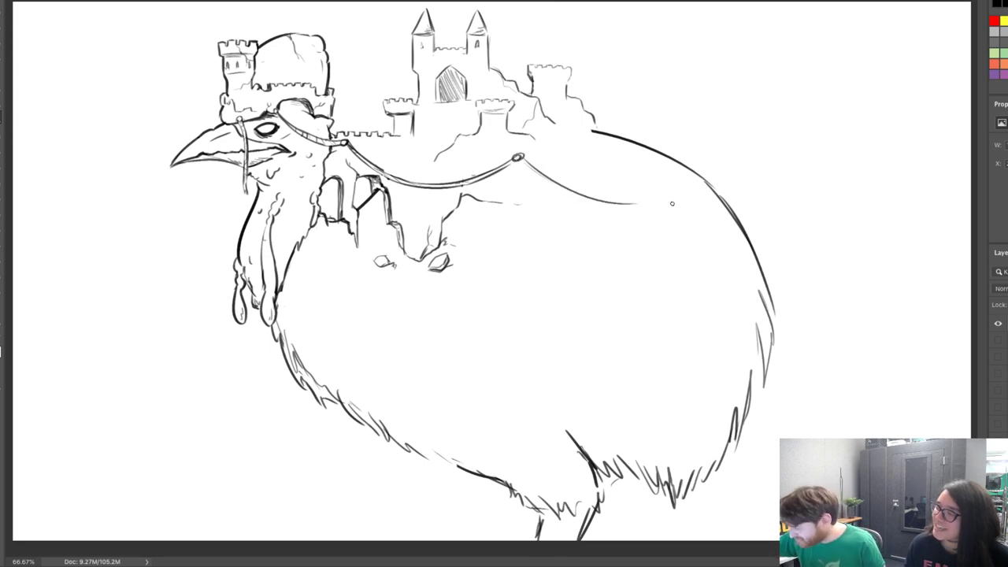
left_click_drag(536, 168, 657, 203)
left_click_drag(588, 193, 692, 197)
left_click_drag(614, 202, 699, 200)
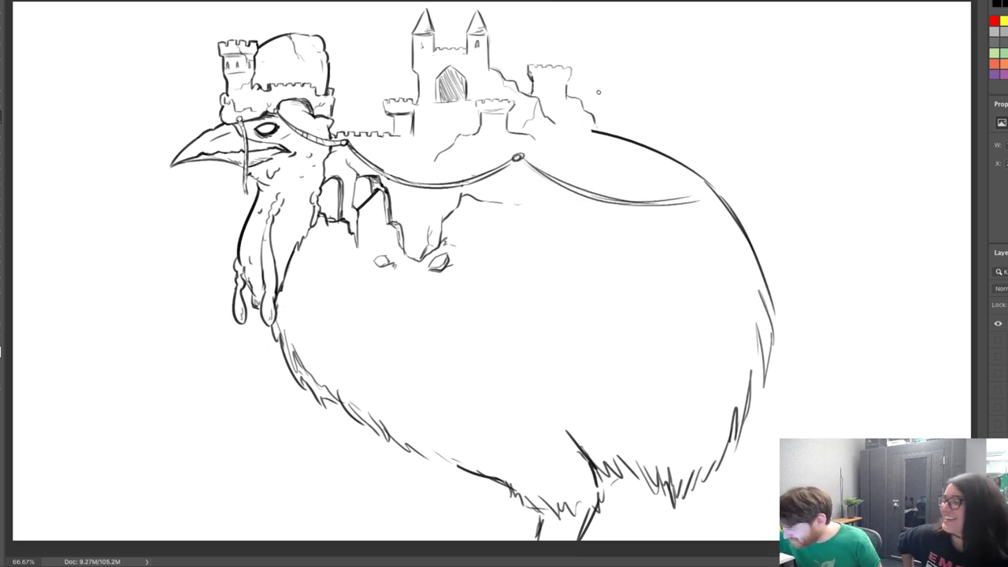
Rework the second swag's upper line into an even double-lined strap and attach it to the rear of the back
key("e")
mouse_move(587, 192)
left_mouse_down()
mouse_move(710, 193)
mouse_move(683, 197)
mouse_move(721, 188)
left_mouse_up()
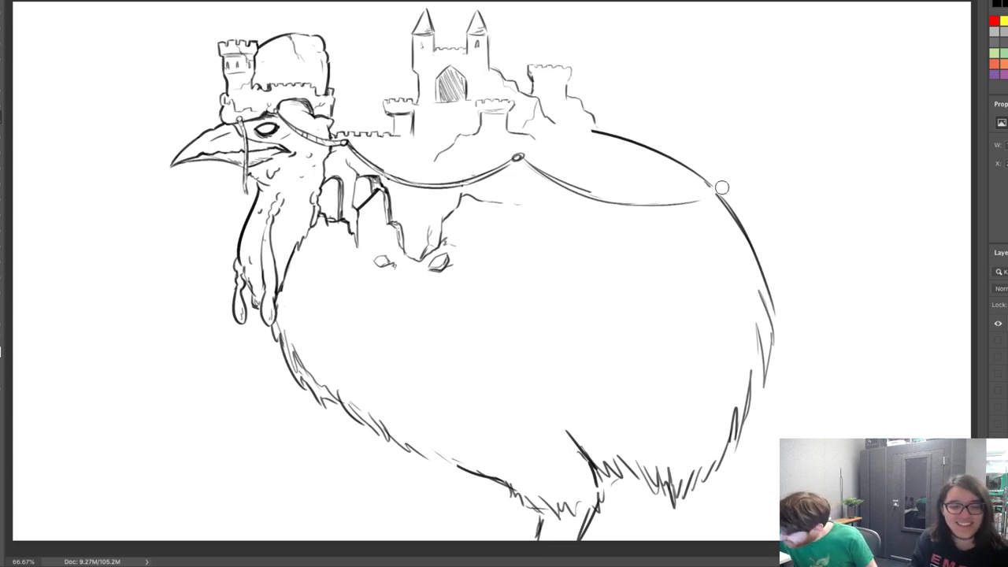
key("b")
left_click_drag(584, 191, 670, 197)
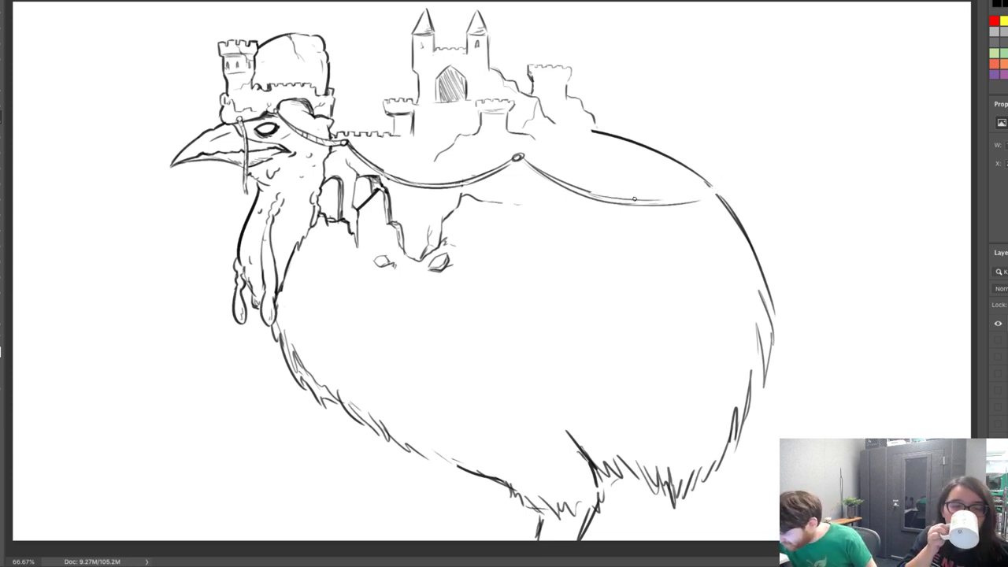
key("ctrl+z")
key("ctrl+z")
mouse_move(587, 193)
left_mouse_down()
mouse_move(684, 200)
mouse_move(672, 201)
mouse_move(711, 192)
mouse_move(697, 173)
mouse_move(687, 198)
mouse_move(704, 183)
mouse_move(710, 190)
mouse_move(680, 200)
mouse_move(715, 190)
left_mouse_up()
key("ctrl+z")
key("ctrl+z")
key("ctrl+z")
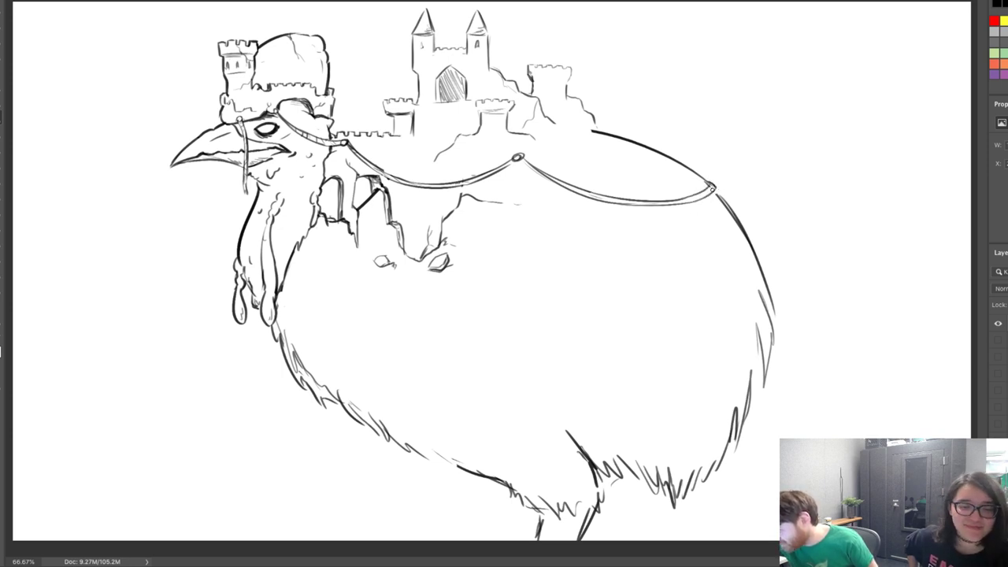
left_click_drag(566, 185, 611, 198)
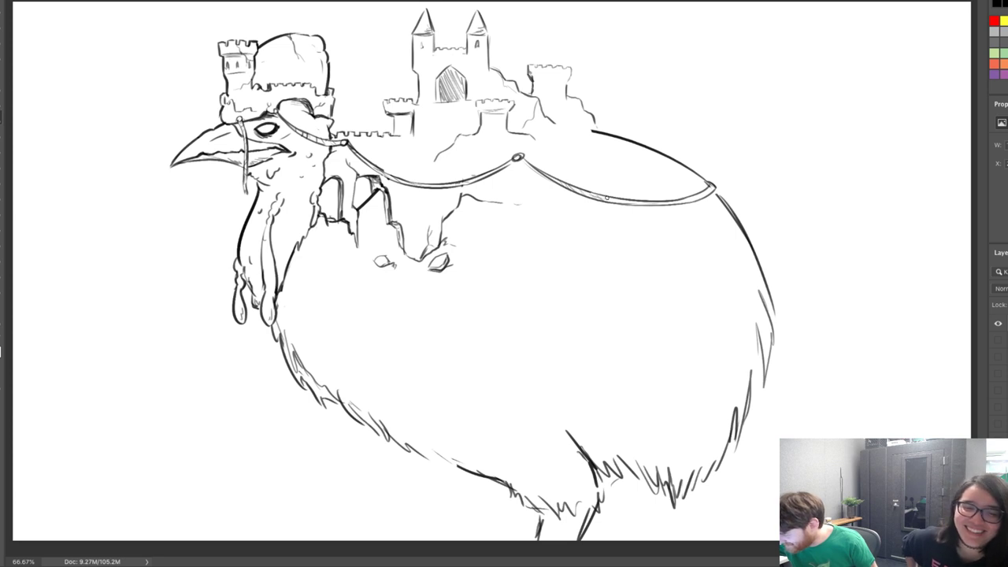
left_click_drag(672, 202, 700, 199)
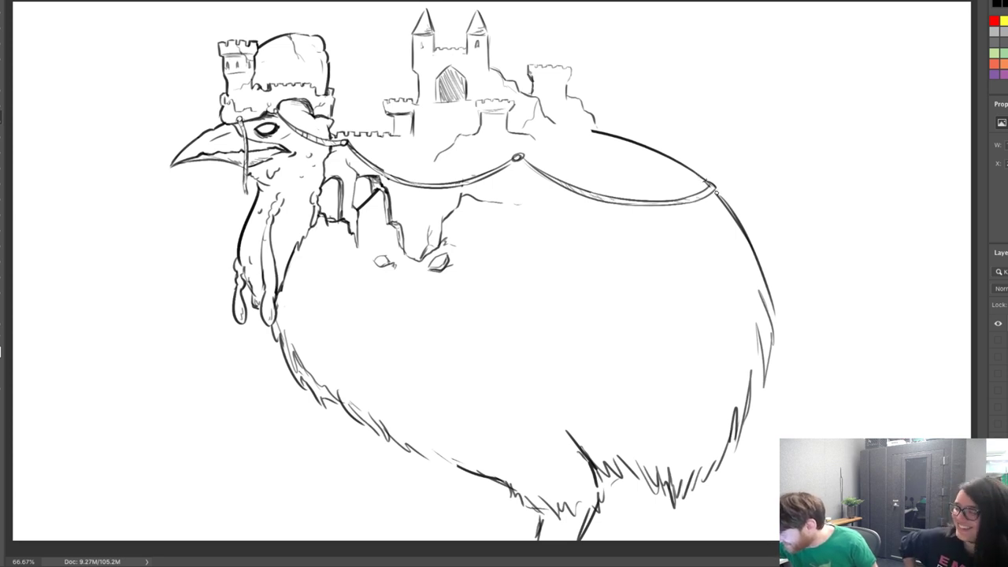
Draw a cone-roofed tower on a stepped rocky base above the rear rein attachment, erasing the back curve beneath it
mouse_move(597, 129)
left_mouse_down()
mouse_move(611, 134)
mouse_move(596, 134)
left_mouse_up()
key("e")
mouse_move(709, 183)
left_mouse_down()
mouse_move(668, 145)
mouse_move(687, 129)
mouse_move(706, 170)
mouse_move(722, 115)
mouse_move(689, 129)
mouse_move(707, 66)
mouse_move(721, 95)
mouse_move(718, 151)
left_mouse_up()
key("ctrl+z")
key("ctrl+z")
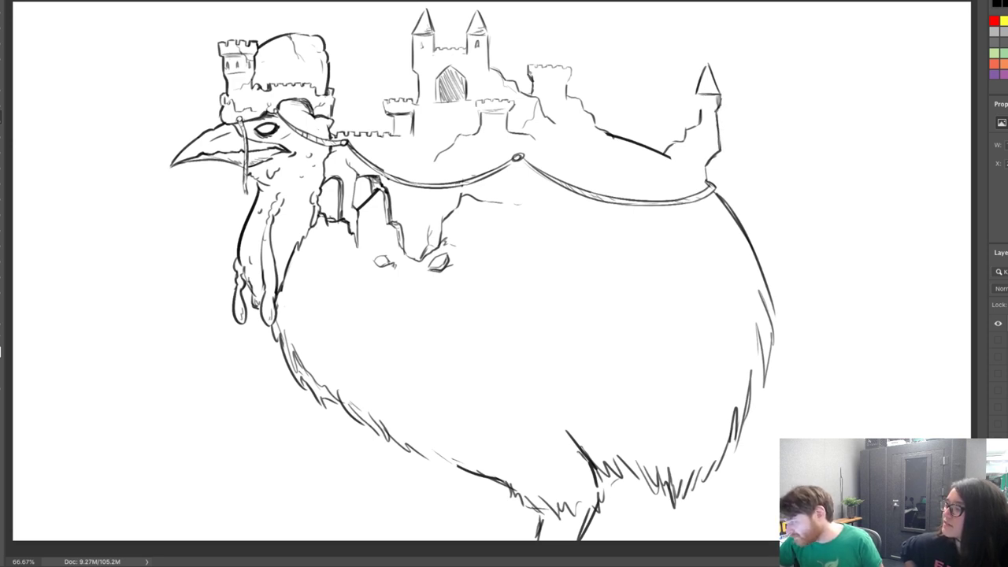
mouse_move(695, 95)
left_mouse_down()
mouse_move(722, 95)
mouse_move(706, 57)
mouse_move(715, 85)
left_mouse_up()
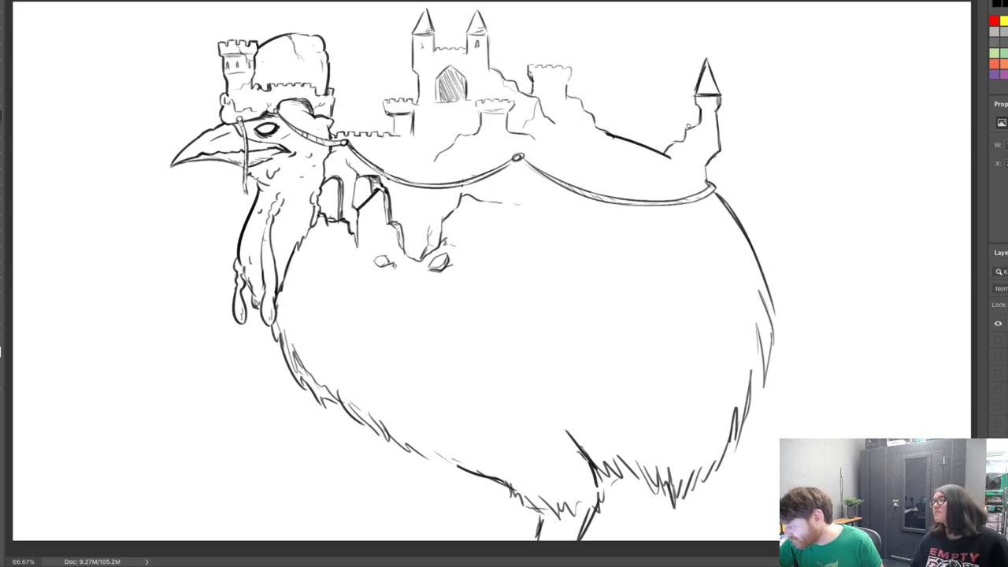
Replace the remaining smooth back line between the turret and the rear tower with an uneven rocky ridge
left_click_drag(688, 126, 685, 139)
mouse_move(624, 137)
left_mouse_down()
mouse_move(652, 143)
mouse_move(641, 147)
mouse_move(657, 156)
left_mouse_up()
key("e")
key("b")
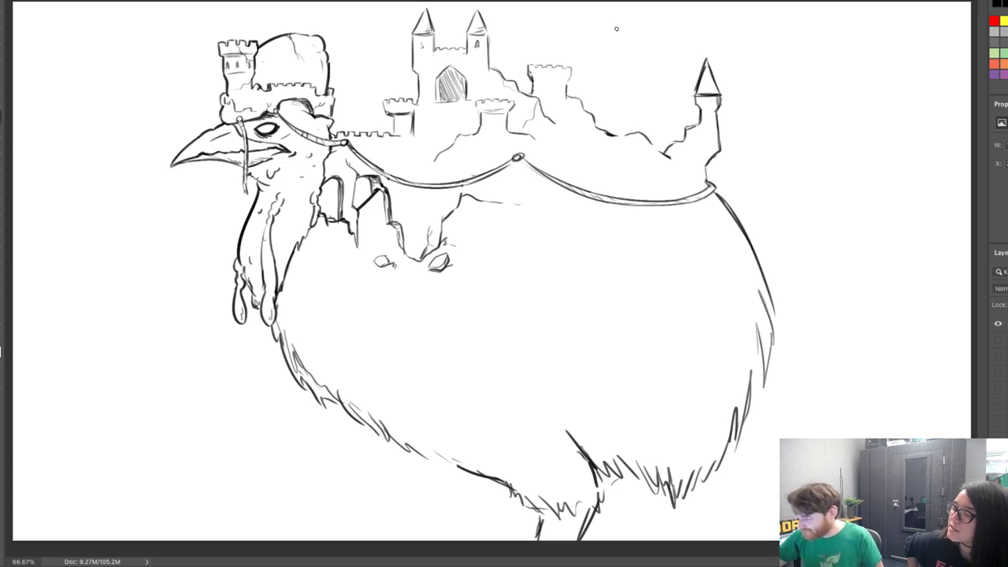
Extend the rock mass's jagged lower edge beneath the reins to the rump and clear the back line crossing it
mouse_move(498, 201)
left_mouse_down()
mouse_move(527, 194)
mouse_move(573, 208)
mouse_move(555, 212)
mouse_move(602, 211)
left_mouse_up()
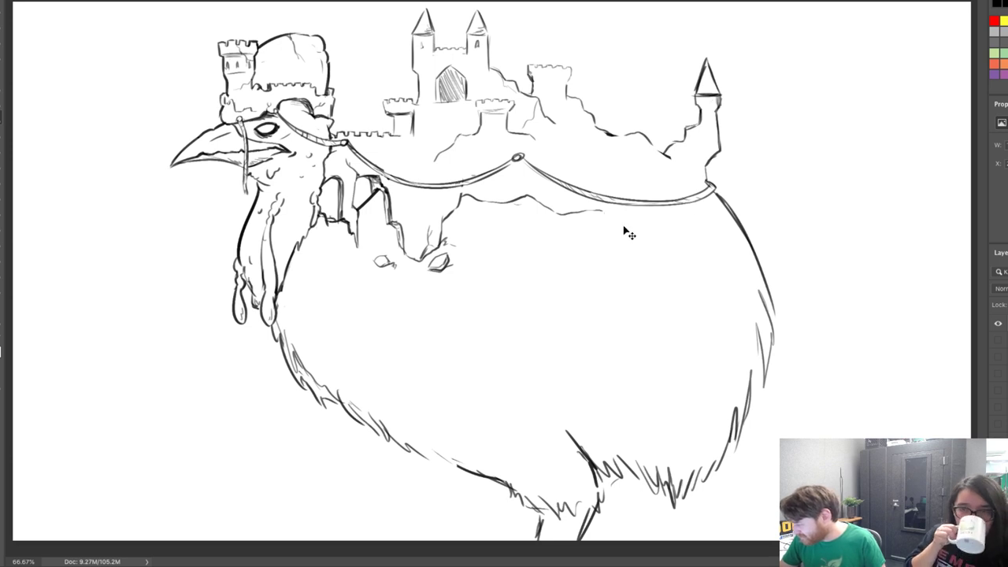
mouse_move(601, 213)
left_mouse_down()
mouse_move(661, 240)
mouse_move(651, 235)
mouse_move(665, 238)
mouse_move(695, 213)
mouse_move(736, 215)
left_mouse_up()
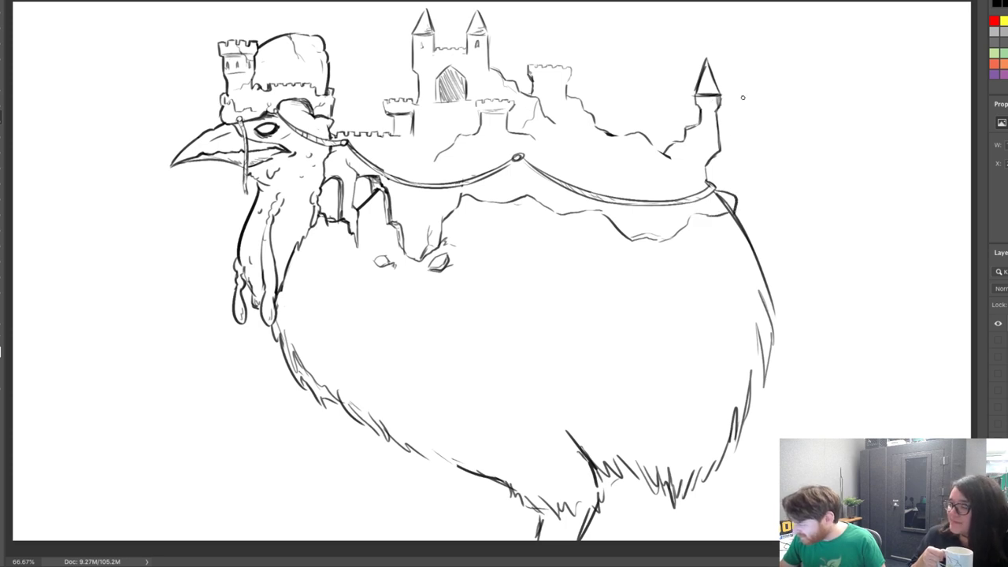
key("ctrl+z")
key("ctrl+z")
key("ctrl+z")
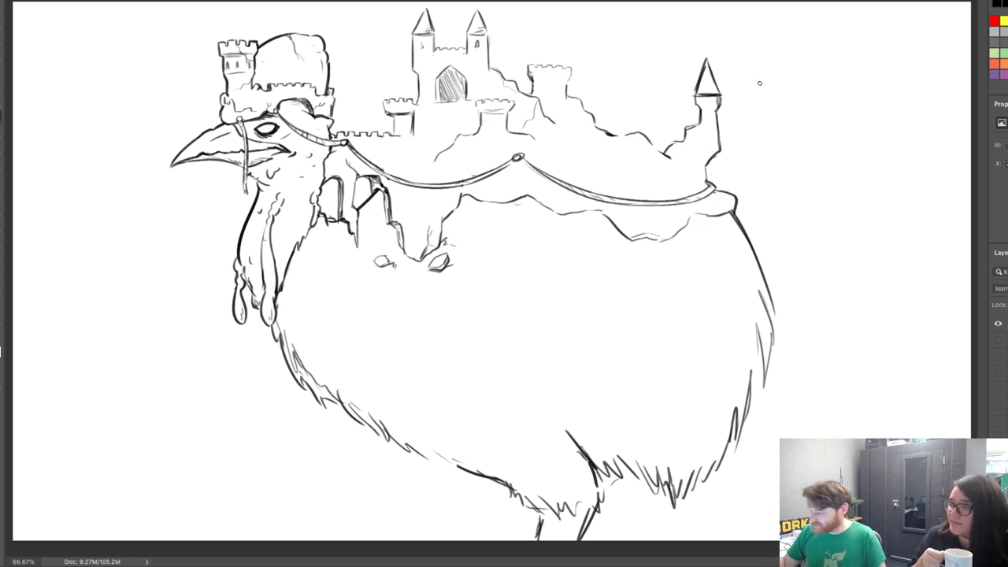
Add a contour line to the rocks below the back ridge and draw the bird's hatched front leg beneath the belly
left_click_drag(573, 156, 622, 136)
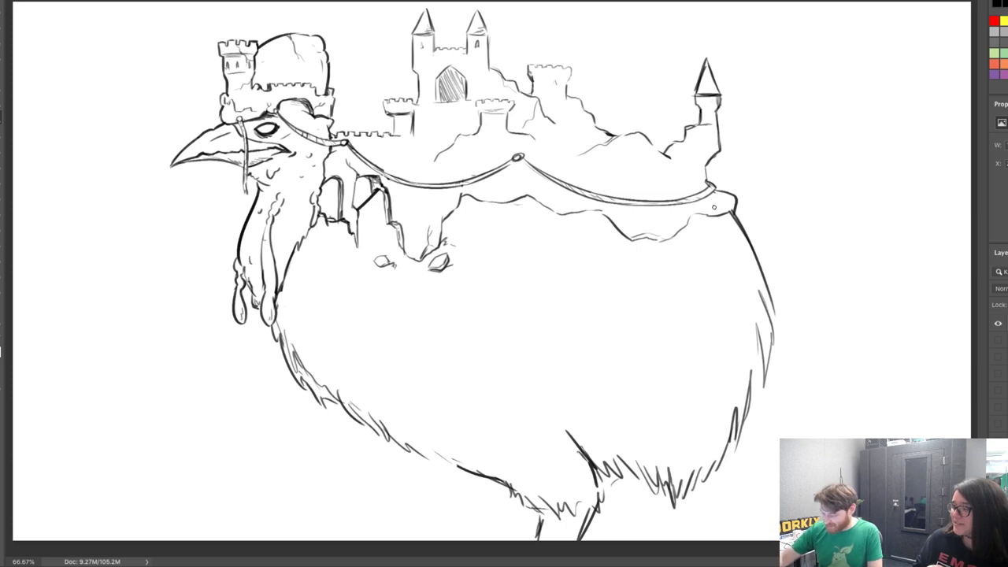
mouse_move(415, 449)
left_mouse_down()
mouse_move(465, 467)
mouse_move(425, 521)
left_mouse_up()
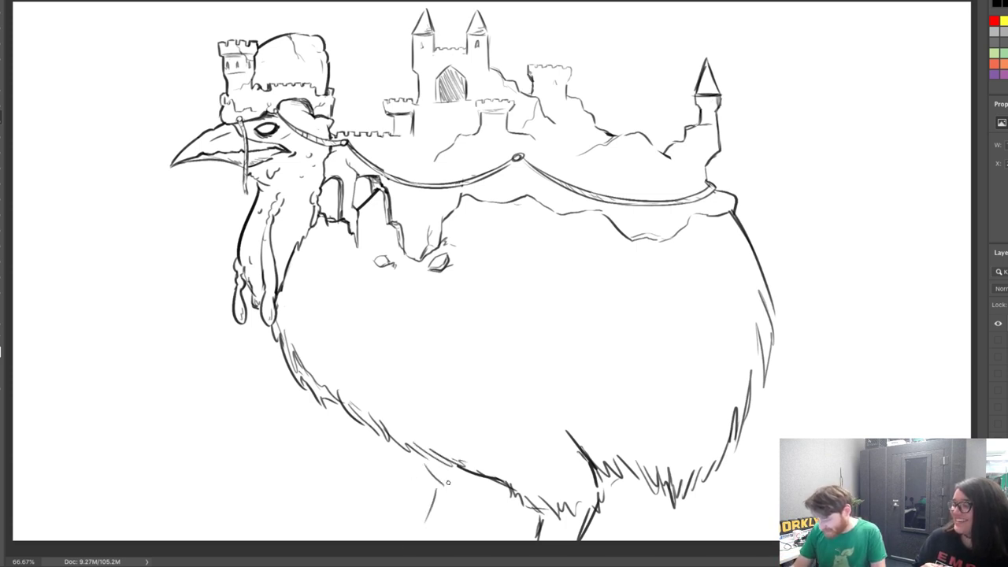
key("ctrl+z")
key("ctrl+z")
mouse_move(410, 452)
left_mouse_down()
mouse_move(429, 481)
mouse_move(401, 540)
left_mouse_up()
mouse_move(459, 519)
left_mouse_down()
mouse_move(444, 540)
mouse_move(478, 476)
left_mouse_up()
key("ctrl+z")
left_click_drag(444, 540, 483, 495)
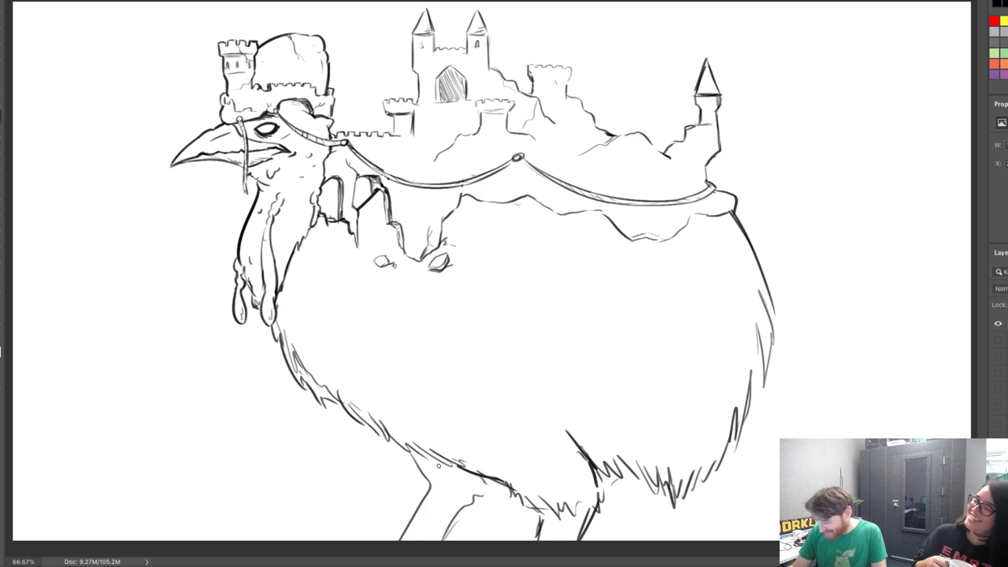
left_click_drag(426, 460, 475, 487)
left_click_drag(418, 520, 427, 526)
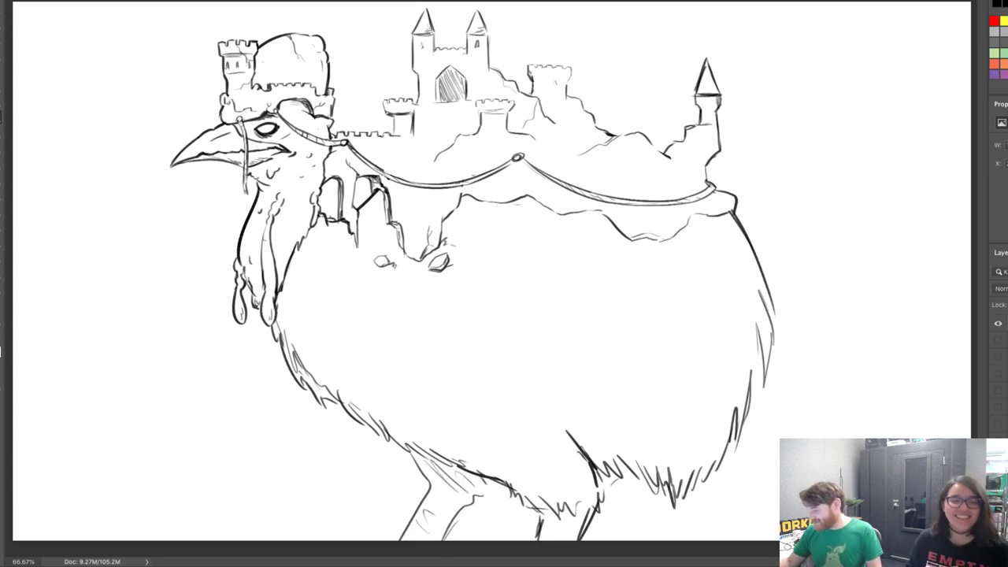
Hide the castle bird and draw a round cartoon head with a wide open mouth, dark shading inside it and two small eyes
left_click(998, 324)
left_click(998, 324)
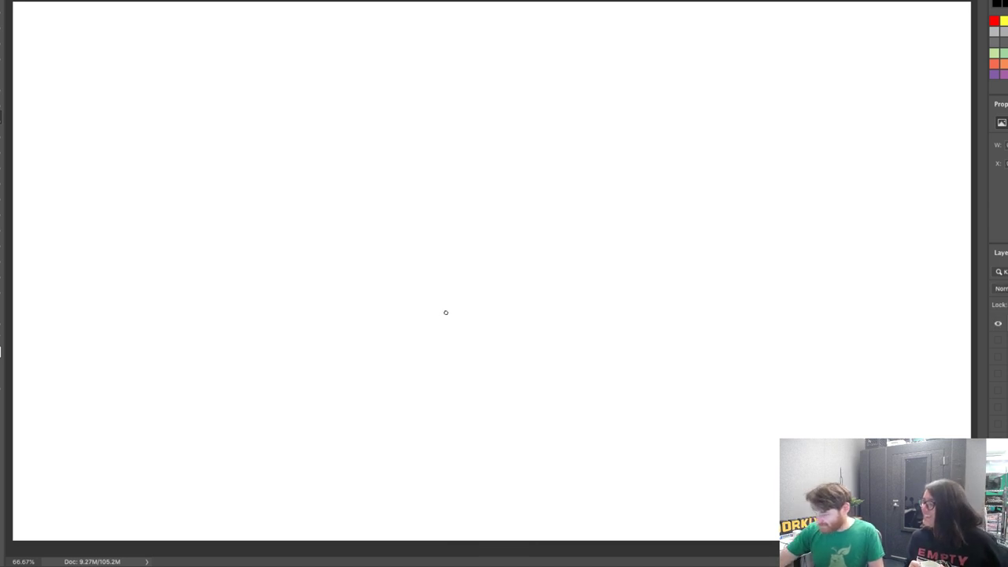
left_click_drag(434, 318, 691, 299)
left_click_drag(625, 204, 545, 315)
mouse_move(569, 248)
left_mouse_down()
mouse_move(493, 215)
mouse_move(520, 211)
left_mouse_up()
left_click_drag(493, 274, 554, 278)
mouse_move(552, 240)
left_mouse_down()
mouse_move(526, 276)
mouse_move(551, 276)
left_mouse_up()
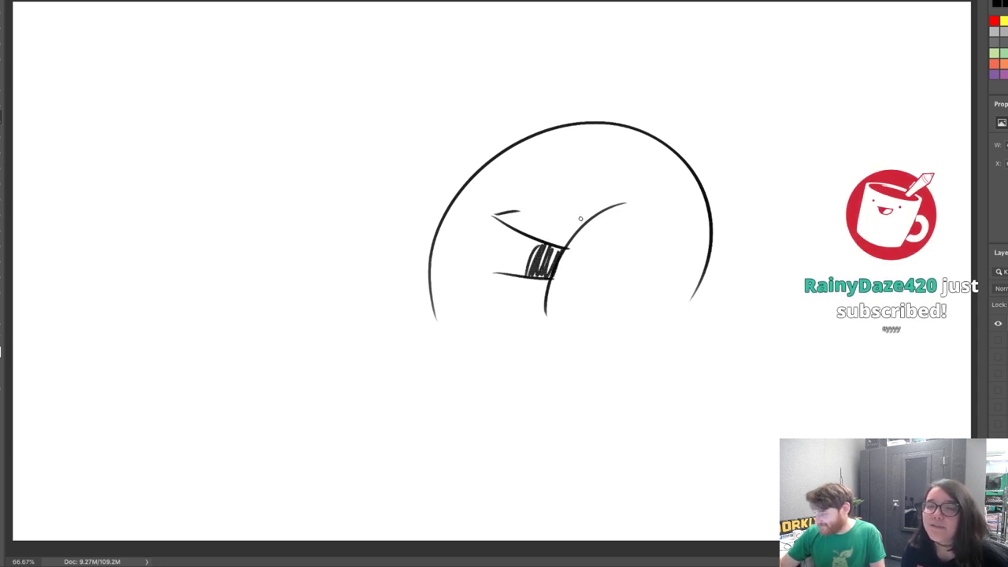
left_click_drag(549, 168, 547, 180)
left_click_drag(611, 182, 608, 192)
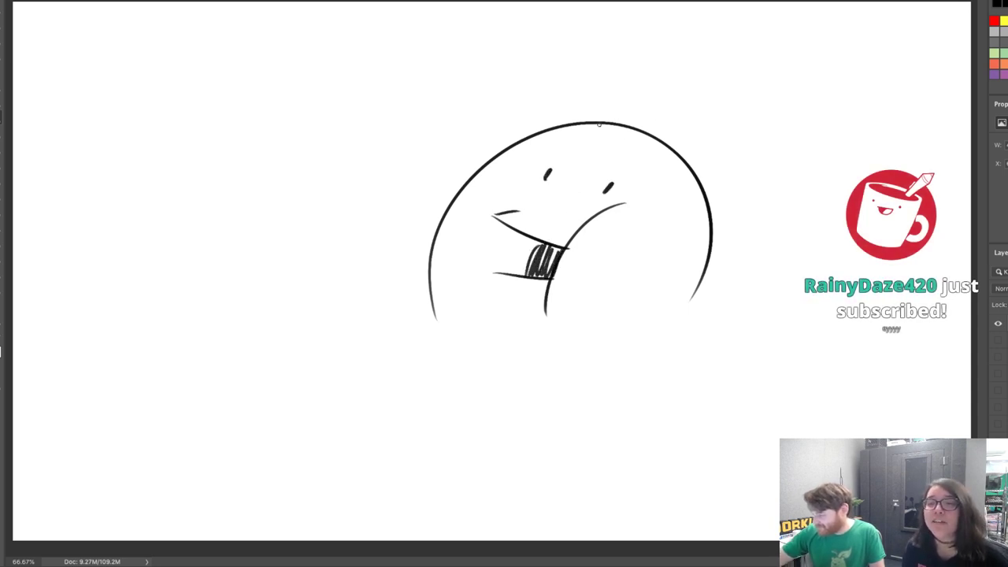
Add a pointed hair tuft, a rounded belly and a large raised wing with motion marks to the cartoon character
mouse_move(595, 122)
left_mouse_down()
mouse_move(646, 56)
mouse_move(628, 28)
mouse_move(709, 95)
mouse_move(727, 135)
mouse_move(708, 176)
left_mouse_up()
left_click_drag(442, 345, 667, 467)
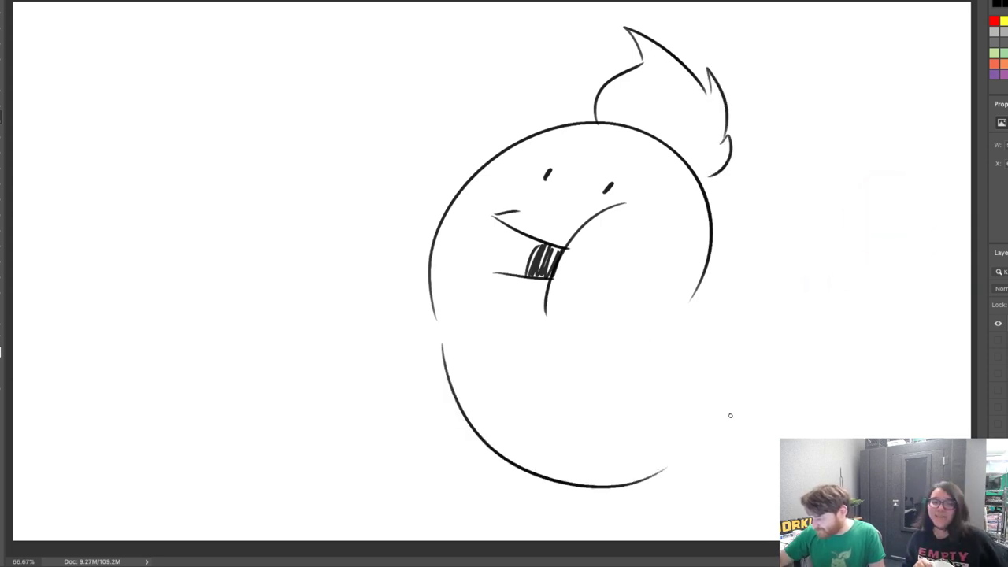
mouse_move(693, 302)
left_mouse_down()
mouse_move(690, 451)
mouse_move(837, 292)
mouse_move(763, 347)
left_mouse_up()
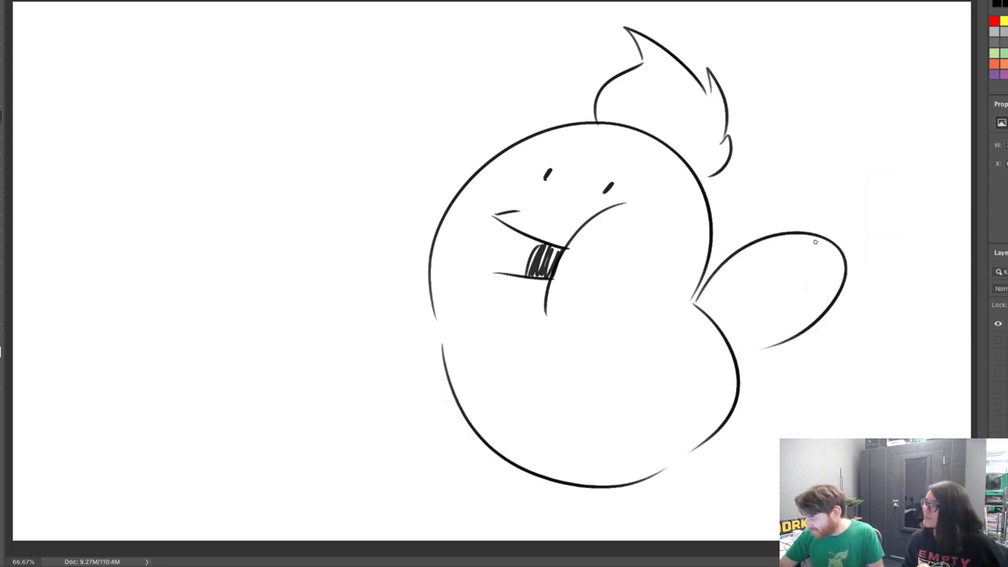
left_click_drag(848, 227, 860, 246)
left_click_drag(862, 224, 875, 237)
Draw a smaller wing on the character's other side and two little bent legs on the belly, closing the outline gap between head and body
left_click_drag(428, 275, 459, 395)
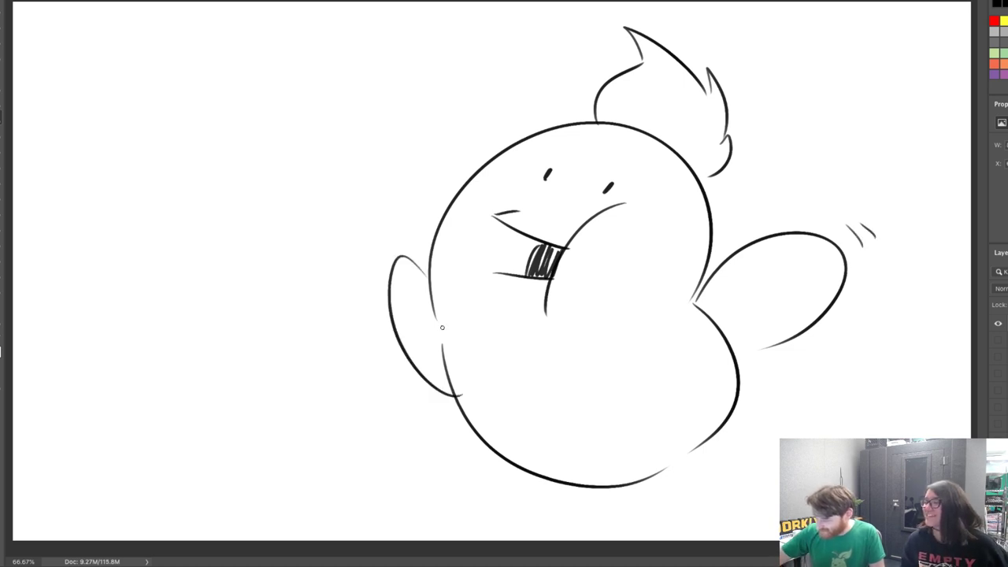
key("ctrl+z")
left_click_drag(426, 270, 445, 380)
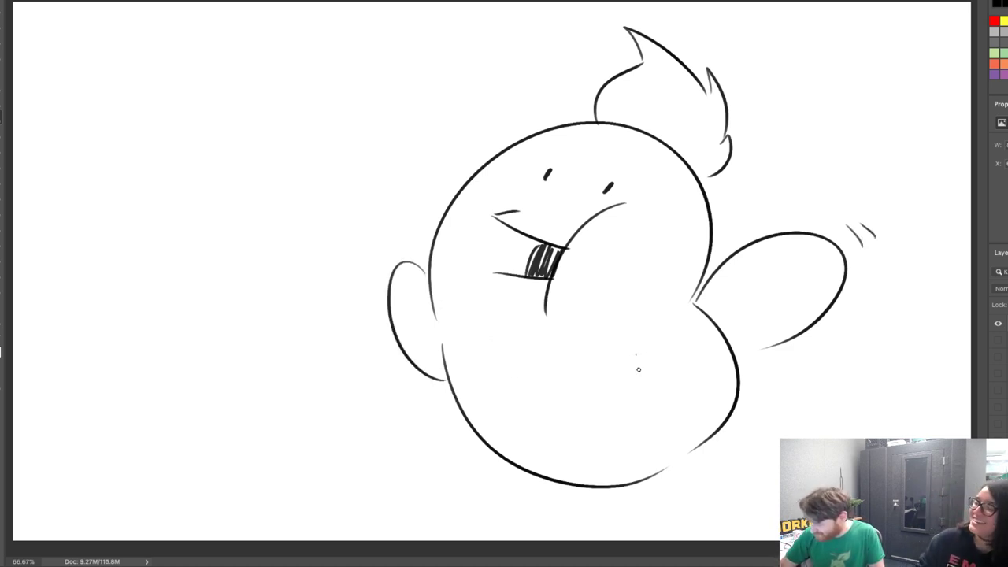
mouse_move(639, 369)
left_mouse_down()
mouse_move(597, 382)
mouse_move(619, 373)
mouse_move(633, 384)
mouse_move(626, 352)
left_mouse_up()
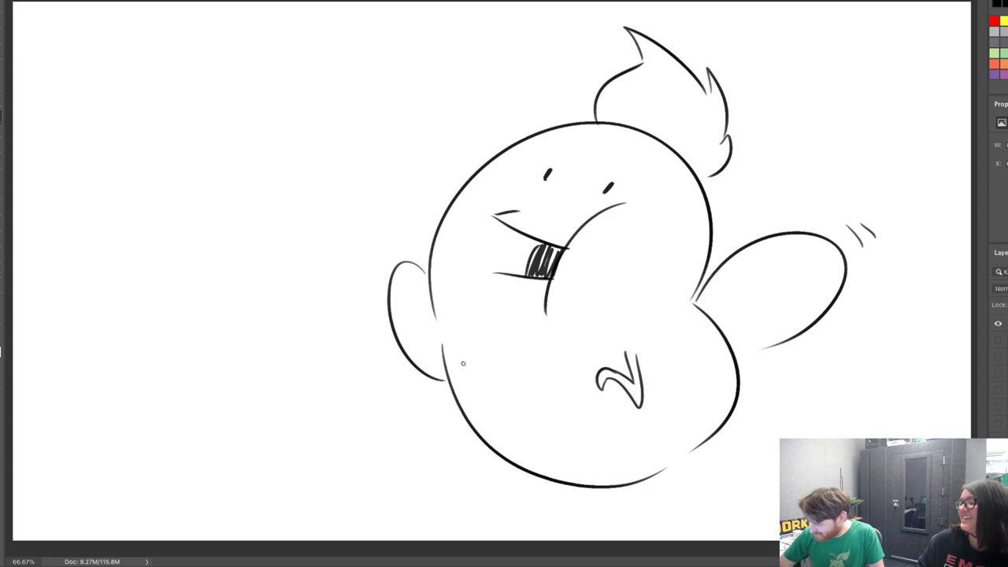
mouse_move(456, 351)
left_mouse_down()
mouse_move(472, 395)
mouse_move(502, 372)
mouse_move(490, 366)
mouse_move(512, 381)
left_mouse_up()
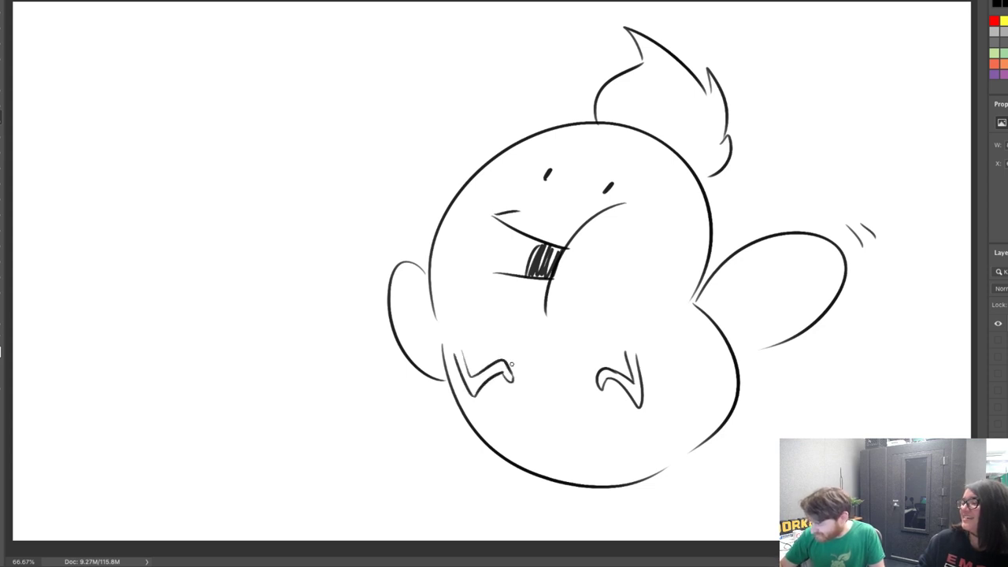
left_click_drag(448, 337, 436, 298)
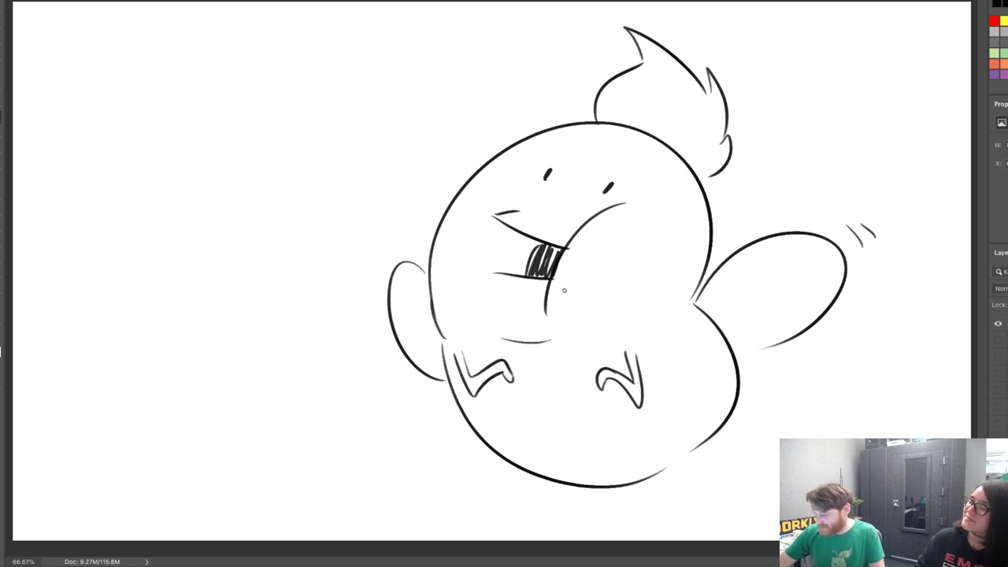
Move the finished cartoon character toward the middle of the canvas
key("v")
mouse_move(744, 260)
left_mouse_down()
mouse_move(646, 240)
mouse_move(464, 233)
mouse_move(733, 251)
mouse_move(546, 235)
mouse_move(600, 261)
left_mouse_up()
left_click_drag(554, 230, 608, 242)
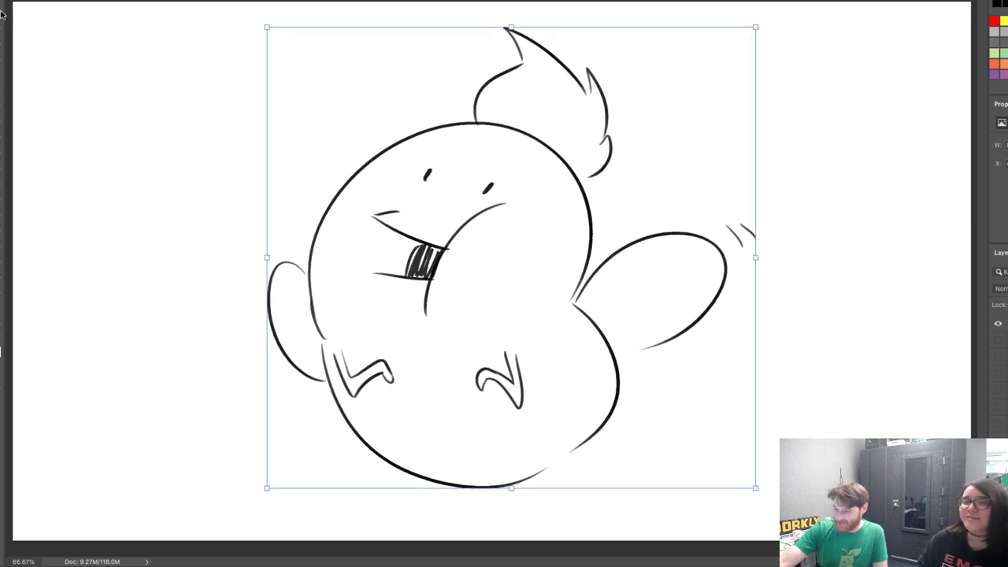
Review the castle bird, the coffee mug and the birthday candle drawings one at a time
left_click(1001, 327)
left_click(1000, 342)
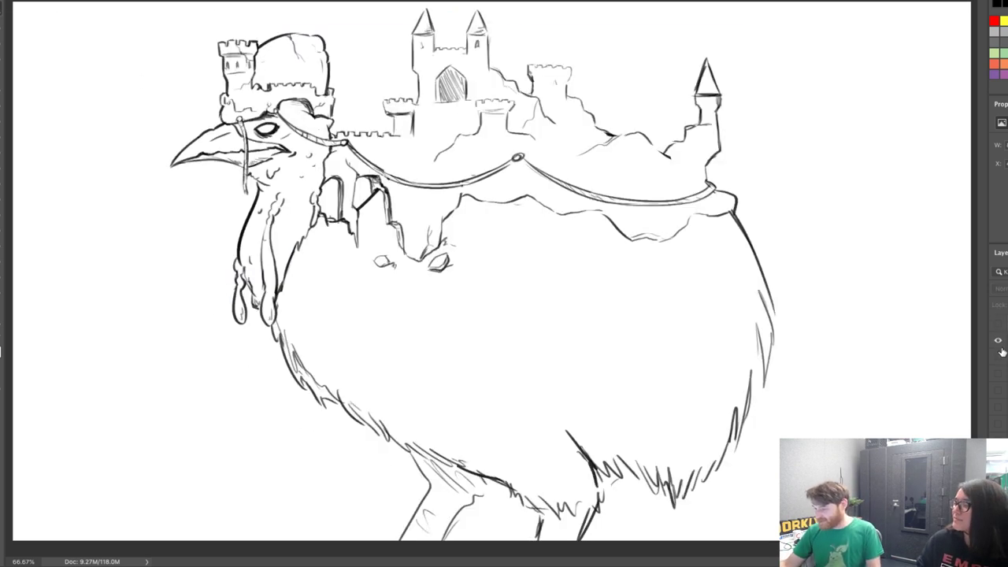
left_click(1001, 340)
left_click(1001, 356)
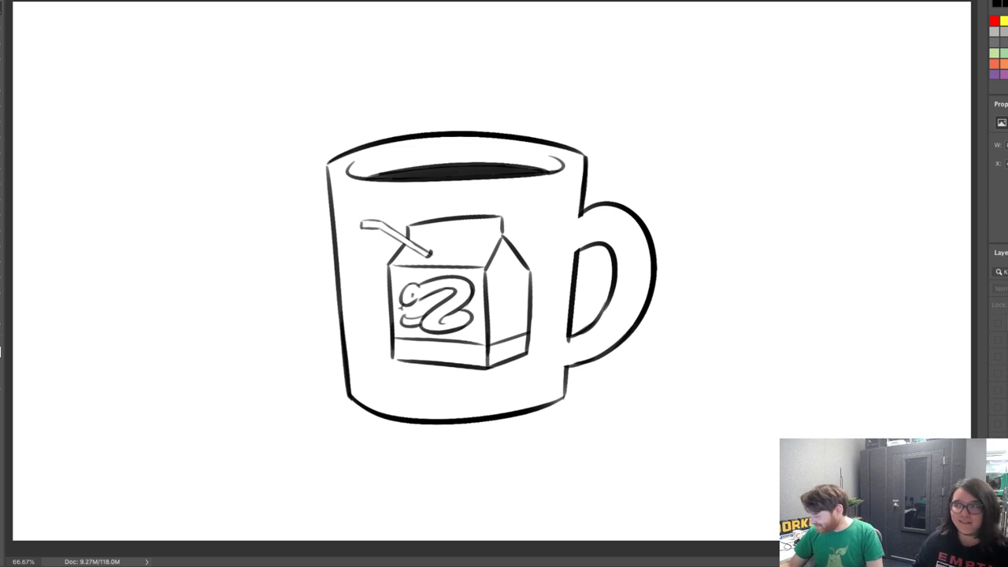
left_click(1000, 357)
left_click(1001, 374)
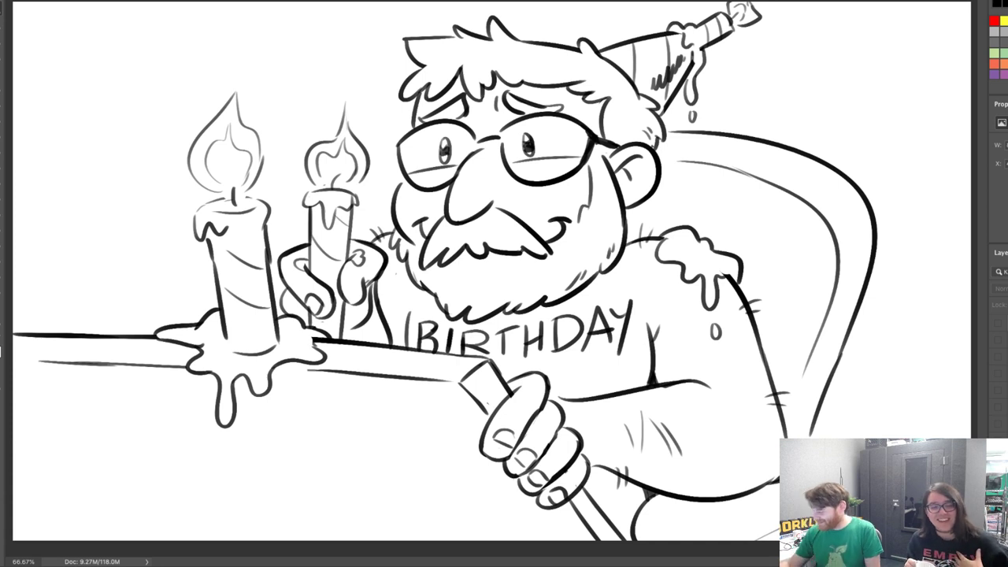
Review the spiky-haired figure, fly, horses, giant cat monster, pencil-wielding robot and Mondays lizard drawings one at a time
left_click(998, 457)
left_click(998, 440)
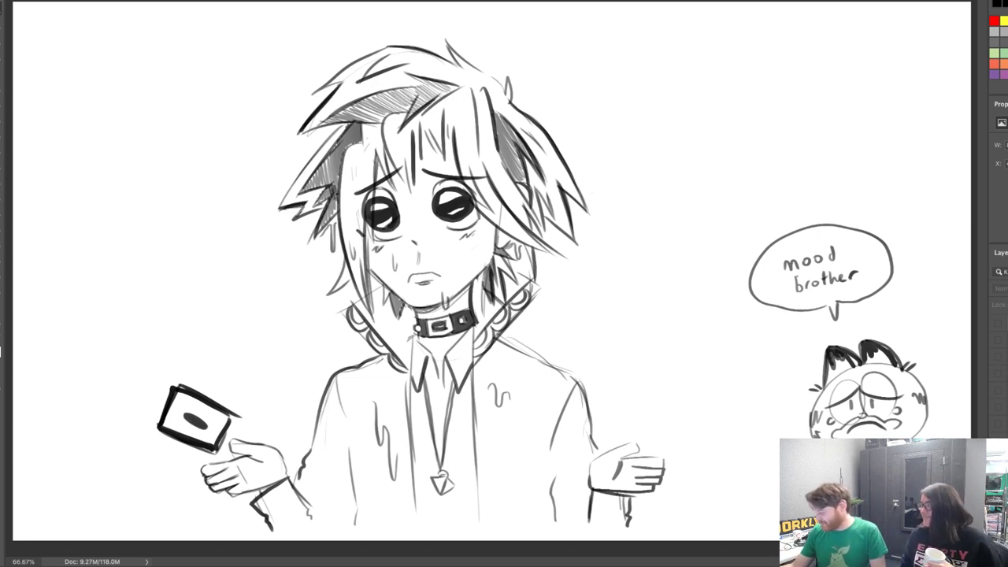
left_click(999, 442)
left_click(998, 425)
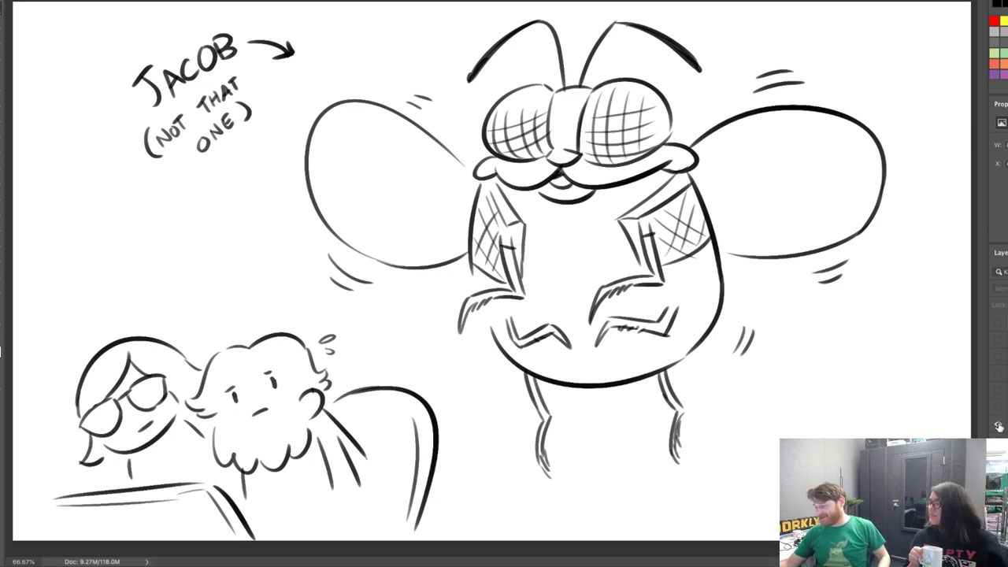
left_click(999, 426)
left_click(998, 413)
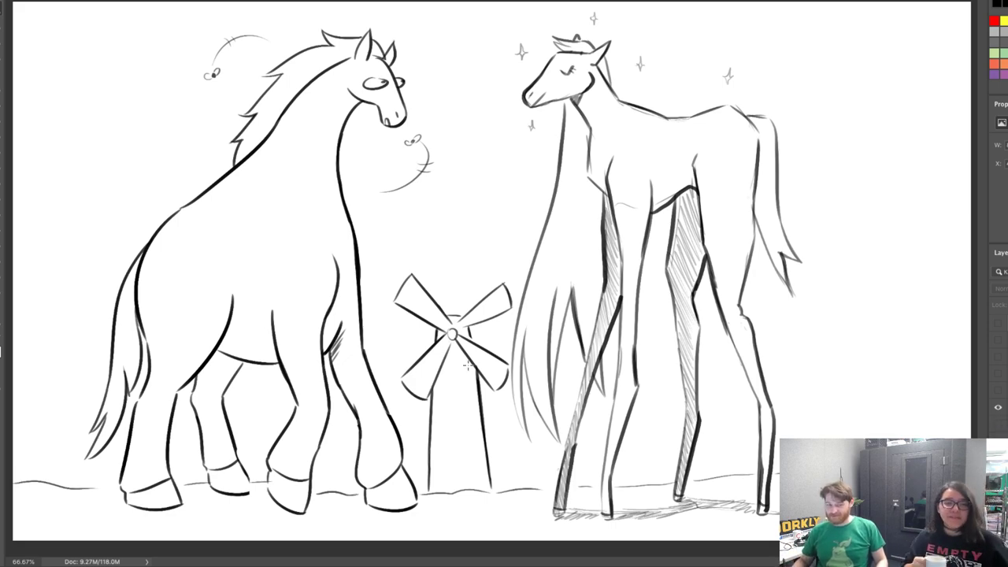
left_click(998, 407)
left_click(999, 394)
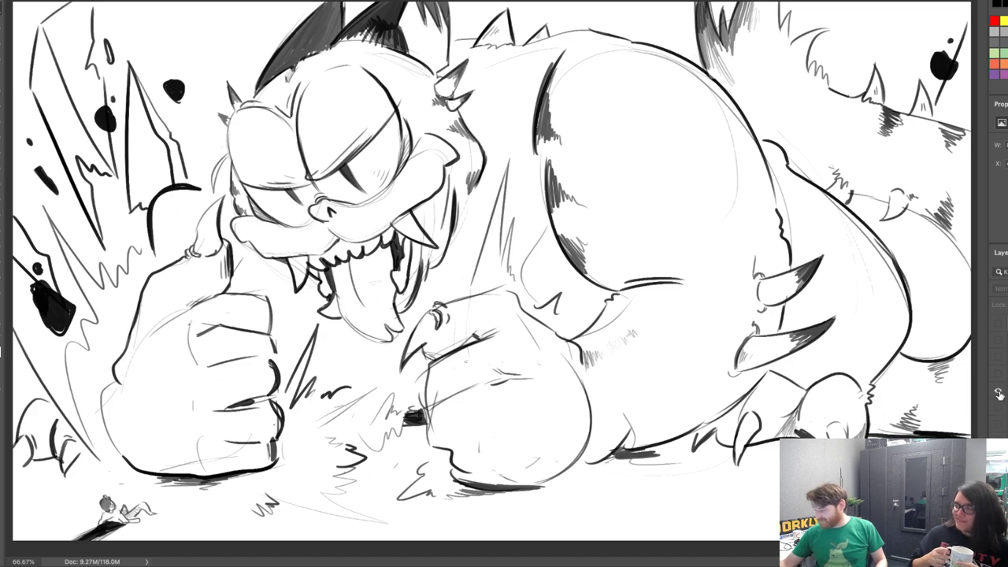
left_click(998, 390)
left_click(998, 377)
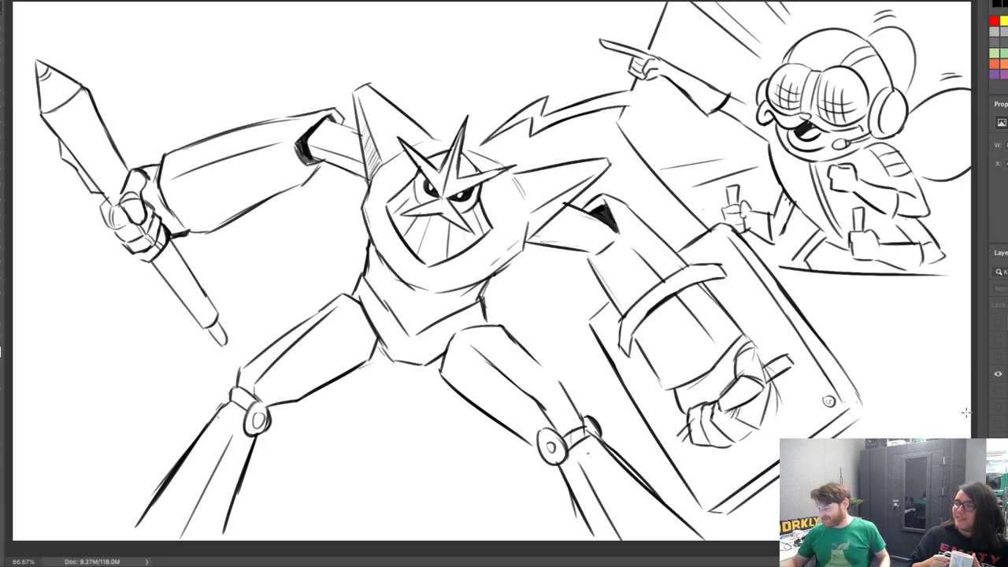
left_click(999, 371)
left_click(1000, 365)
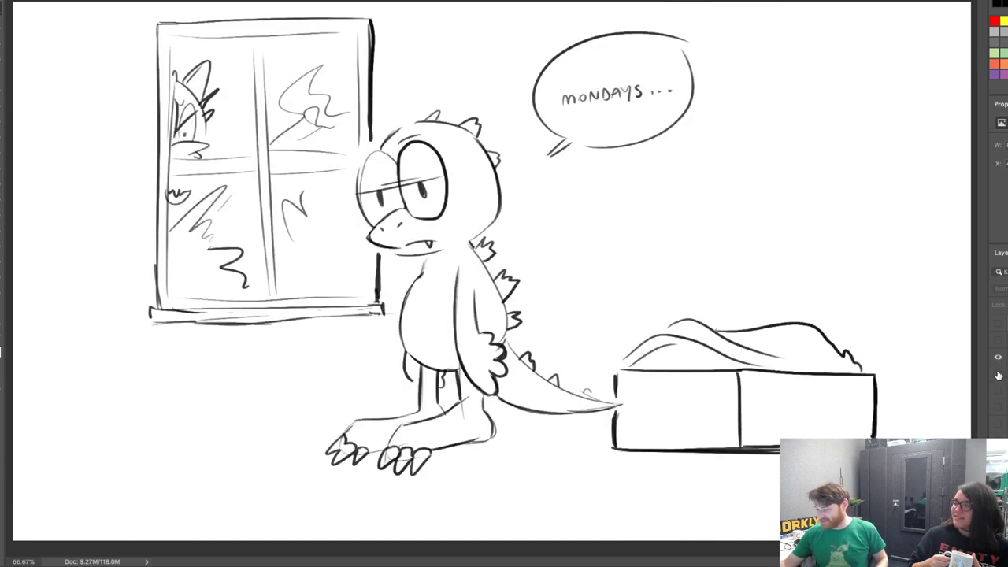
Look again at the Mondays lizard, the castle bird, the round winged character and the birthday drawing in turn
left_click(998, 358)
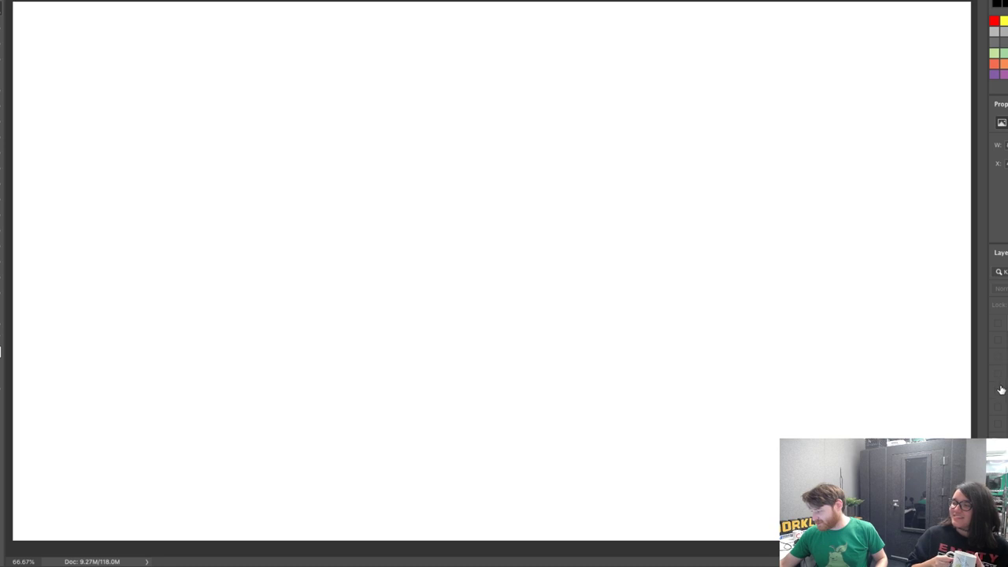
left_click(999, 393)
left_click(999, 392)
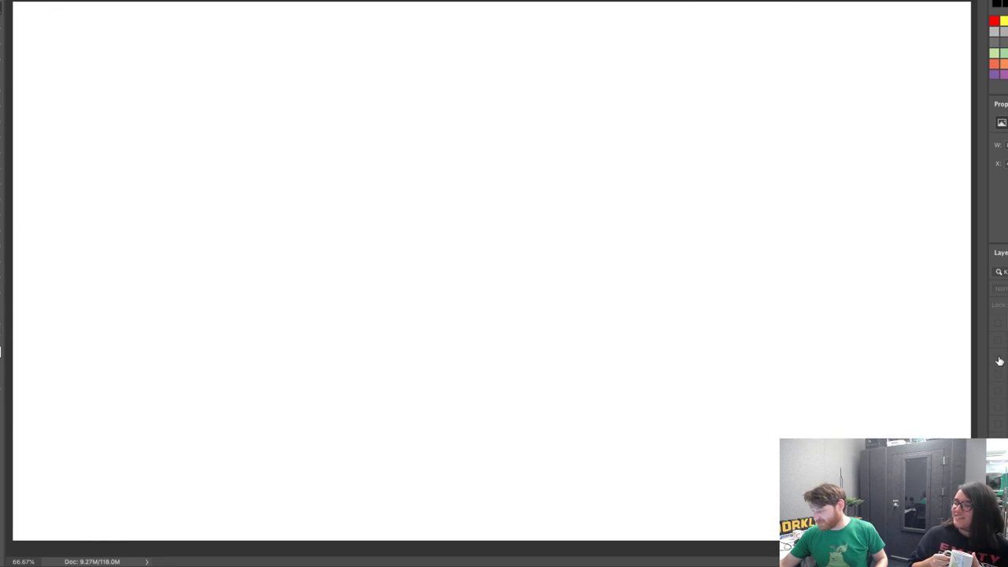
left_click(999, 359)
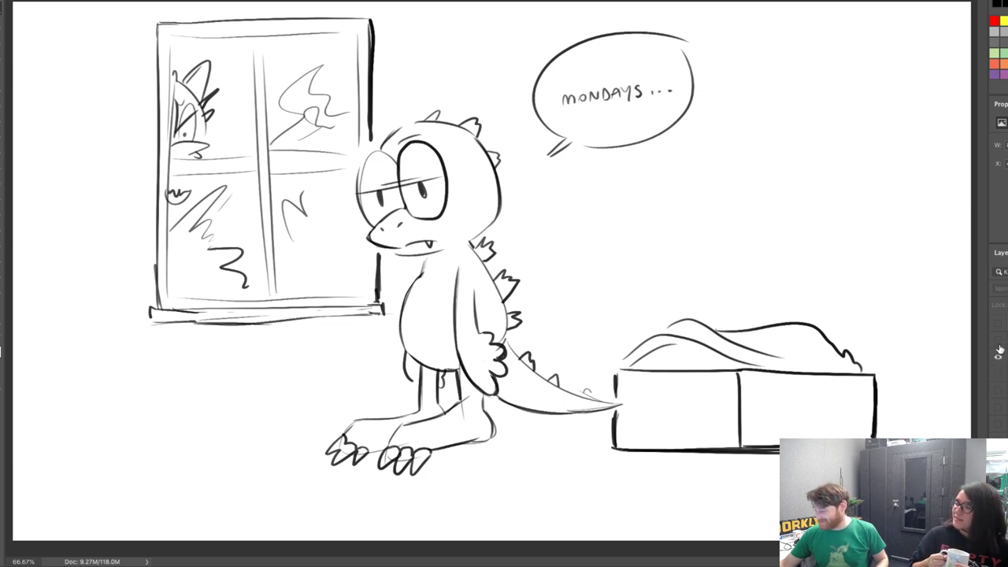
left_click(999, 349)
left_click(999, 343)
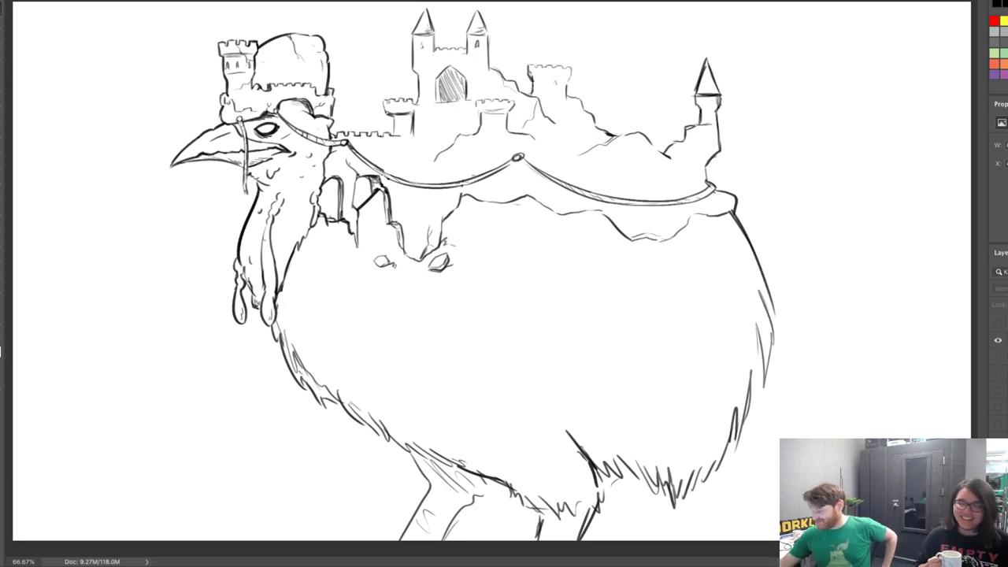
left_click(999, 344)
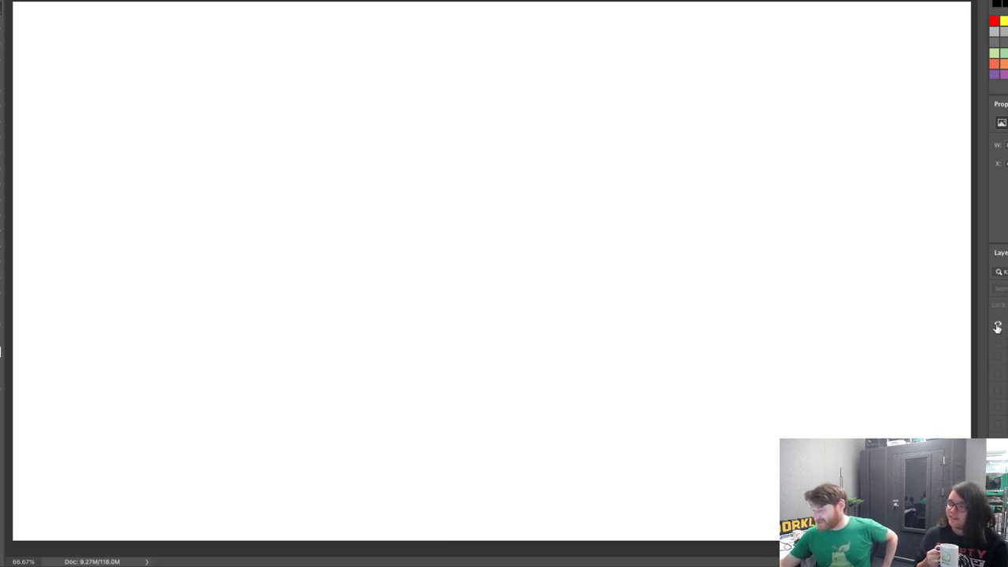
left_click(998, 325)
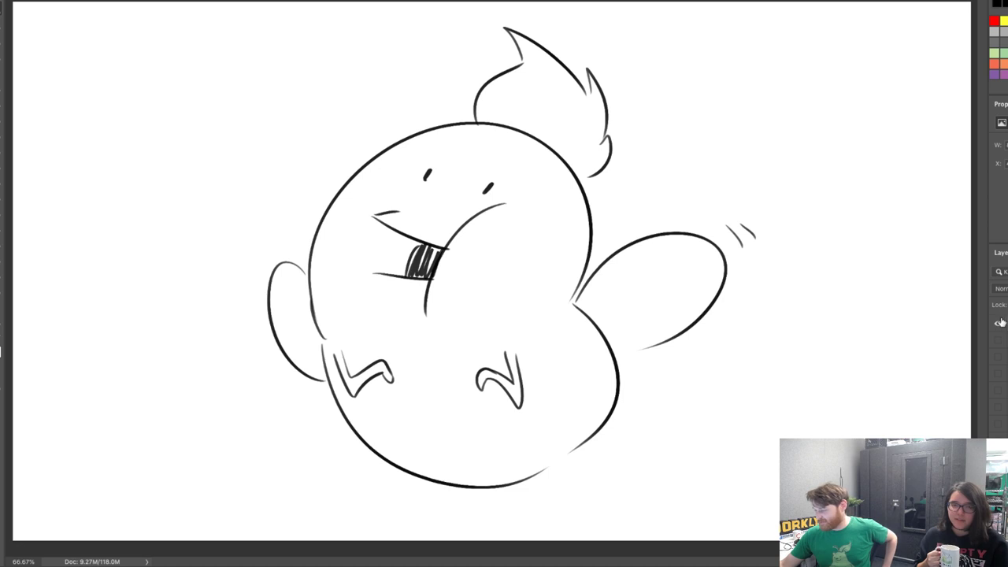
left_click(1000, 323)
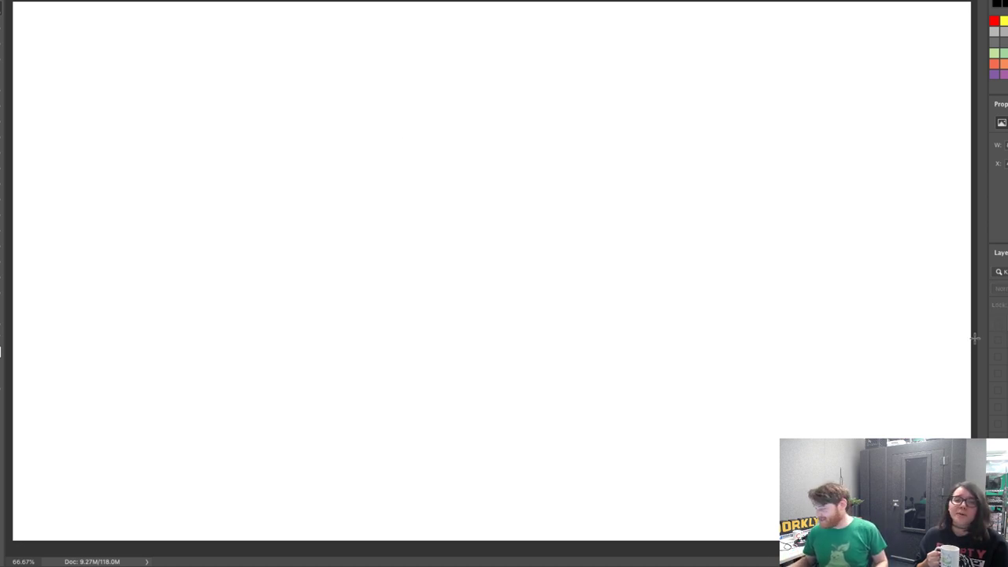
key("ctrl+z")
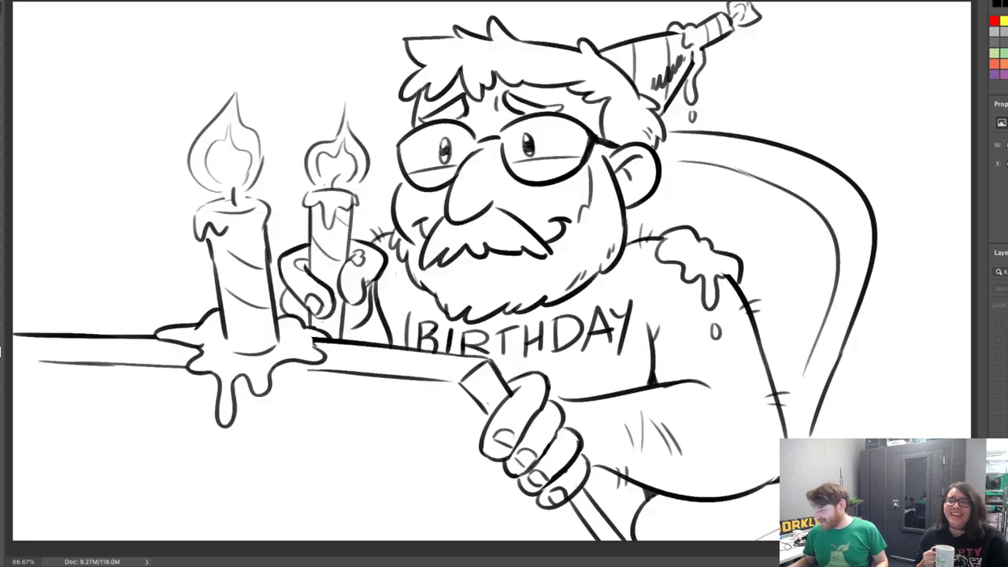